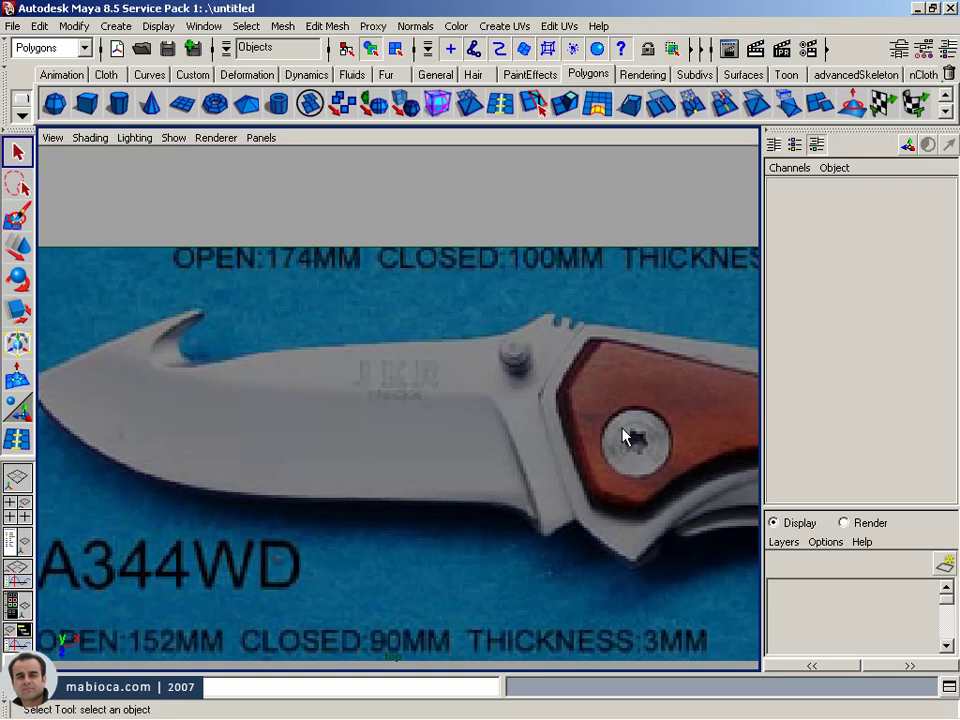
- Create a polygon plane with its subdivisions set to 1
click(182, 103)
click(927, 455)
text(1)
key(Return)
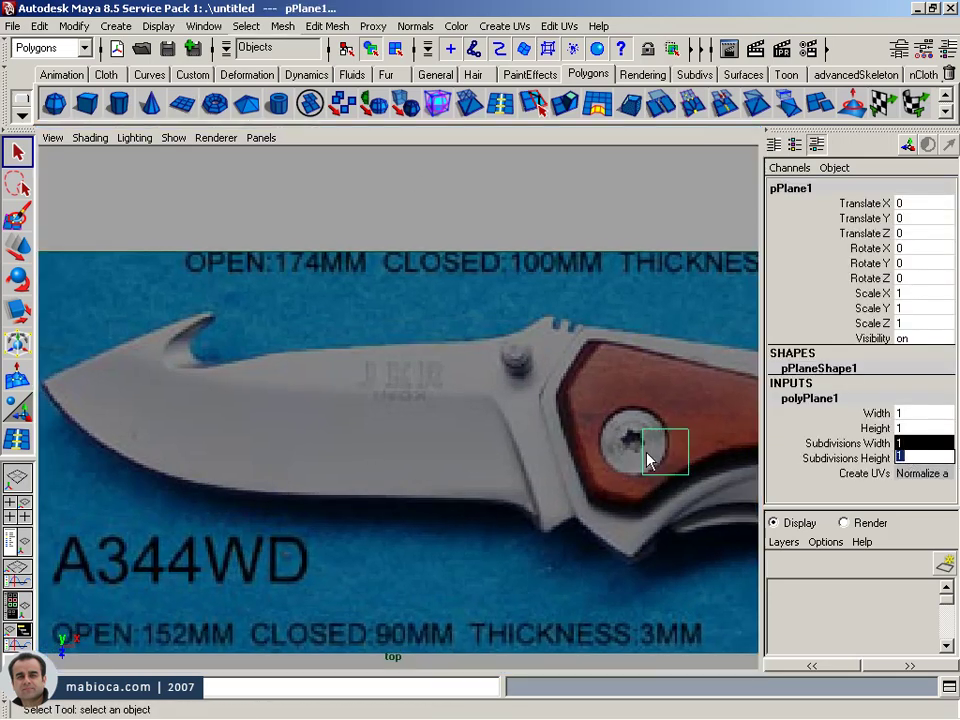
- Scale the plane up to 4.5 and position it over the knife blade
key(w)
drag(718, 454, 525, 455)
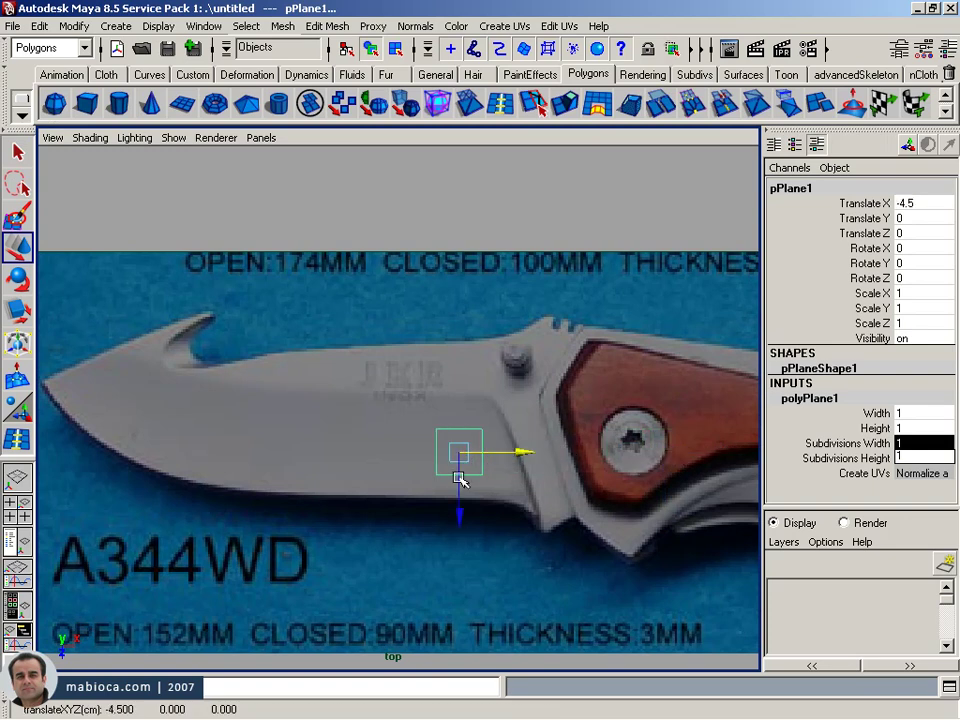
drag(459, 479, 463, 465)
key(r)
mouse_move(467, 418)
mouse_down()
mouse_move(588, 398)
mouse_move(557, 420)
mouse_up()
key(w)
drag(465, 470, 487, 477)
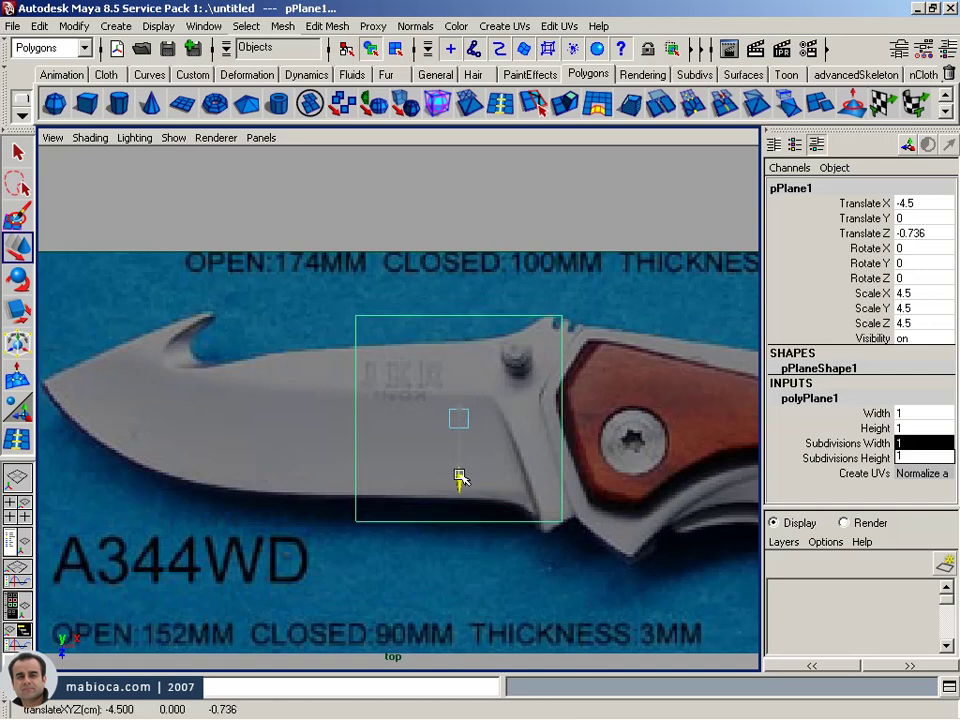
drag(529, 421, 544, 420)
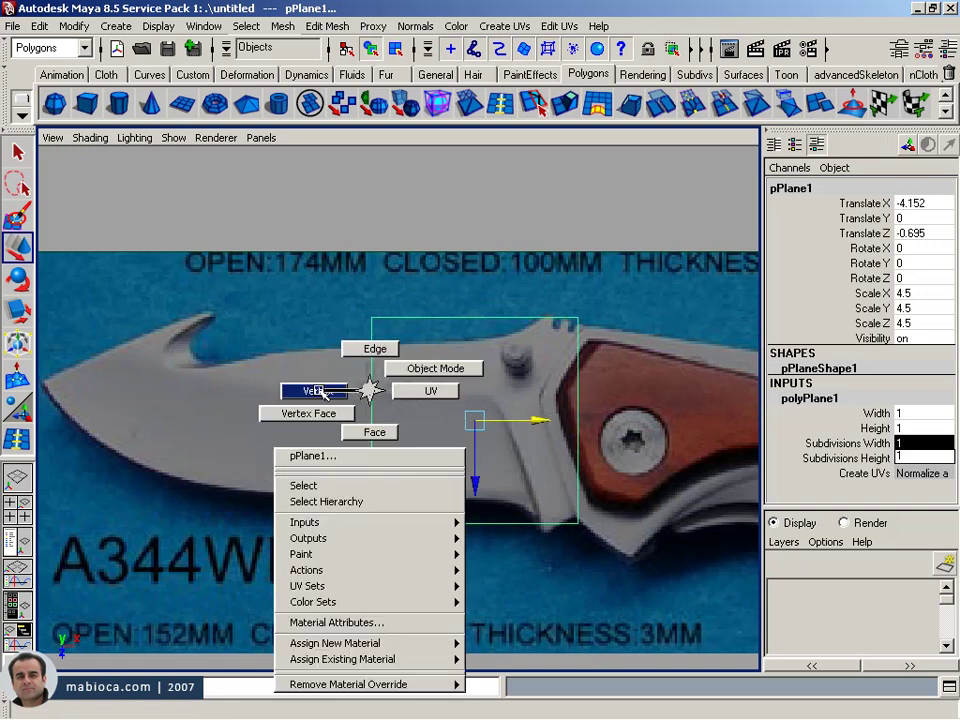
right_drag(371, 392, 311, 394)
- Drag the plane's left corner vertices out to the blade tip and along the spine
alt+middle_drag(311, 394, 383, 245)
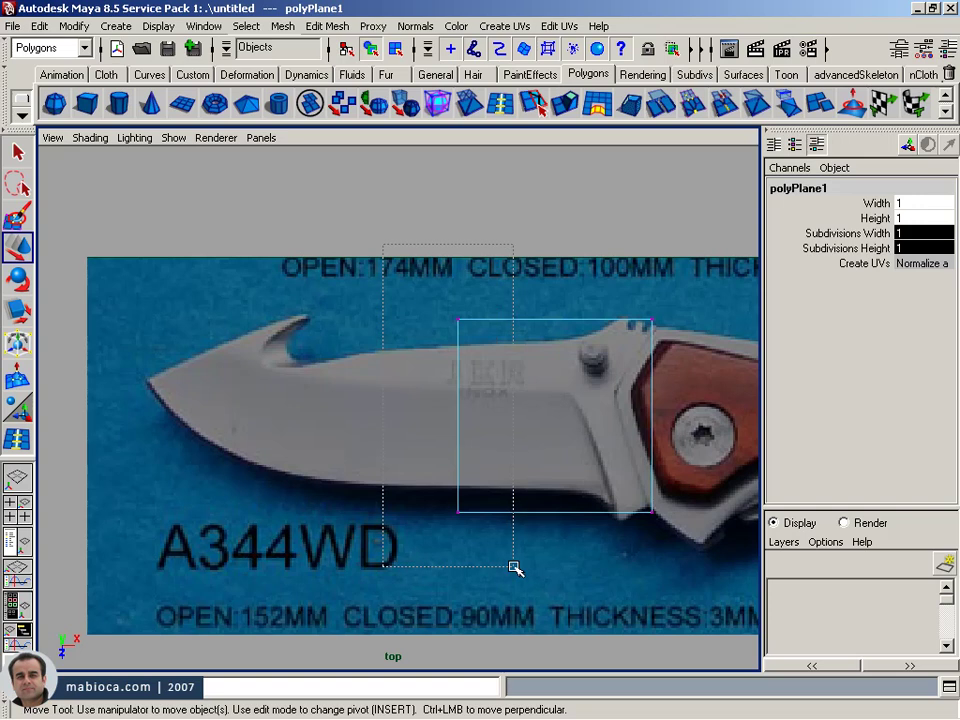
drag(383, 245, 514, 568)
drag(510, 418, 367, 416)
mouse_move(221, 461)
mouse_down()
mouse_move(332, 540)
mouse_move(261, 506)
mouse_up()
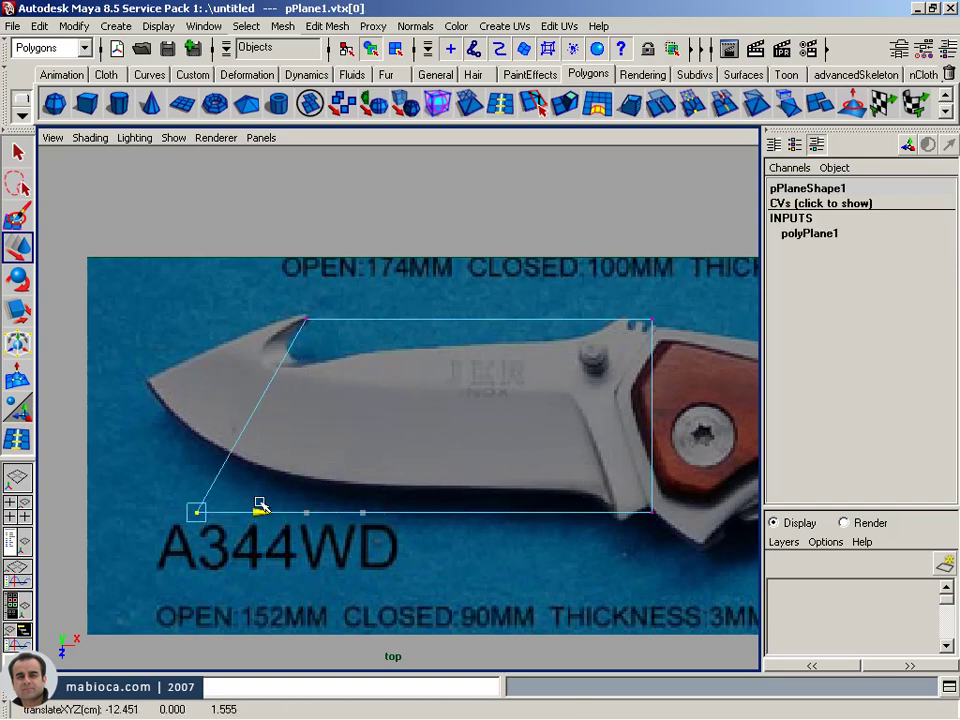
mouse_move(279, 287)
mouse_down()
mouse_move(332, 326)
mouse_move(307, 314)
mouse_up()
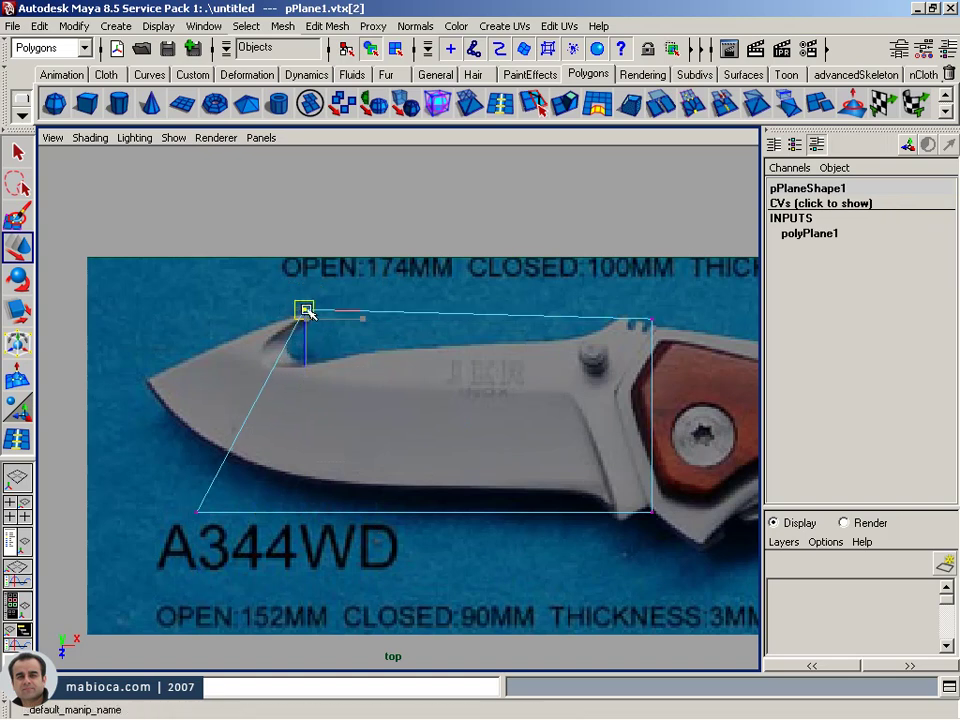
mouse_move(253, 568)
mouse_down()
mouse_move(124, 439)
mouse_move(40, 418)
mouse_up()
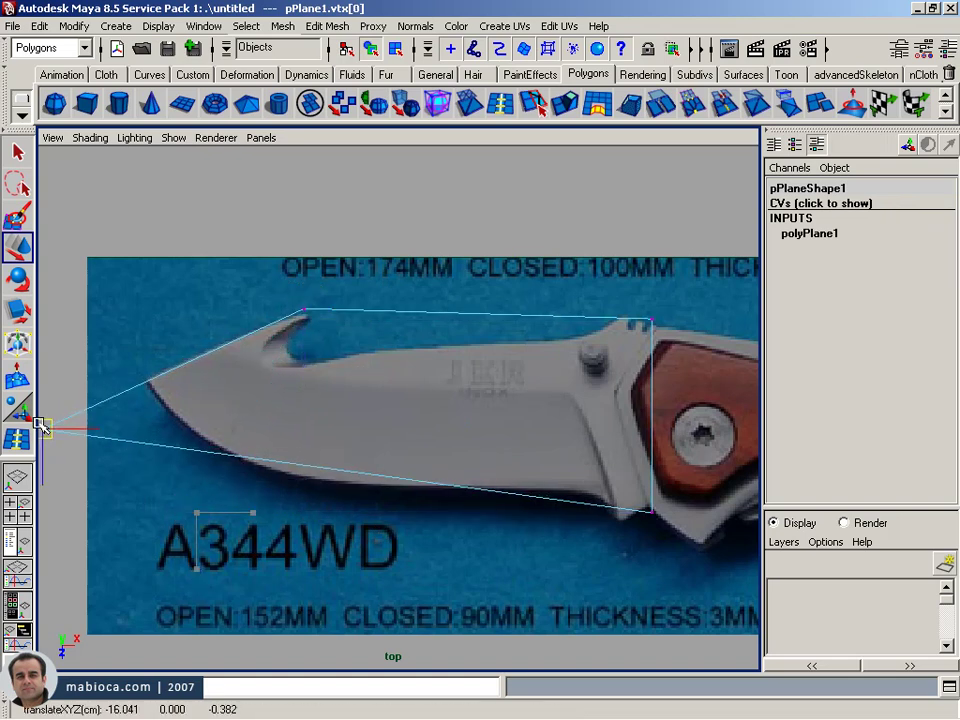
alt+middle_drag(349, 531, 335, 487)
scroll(335, 487, down, 2)
mouse_move(352, 330)
mouse_down()
mouse_move(425, 392)
mouse_move(260, 345)
mouse_up()
click(145, 461)
drag(150, 466, 196, 494)
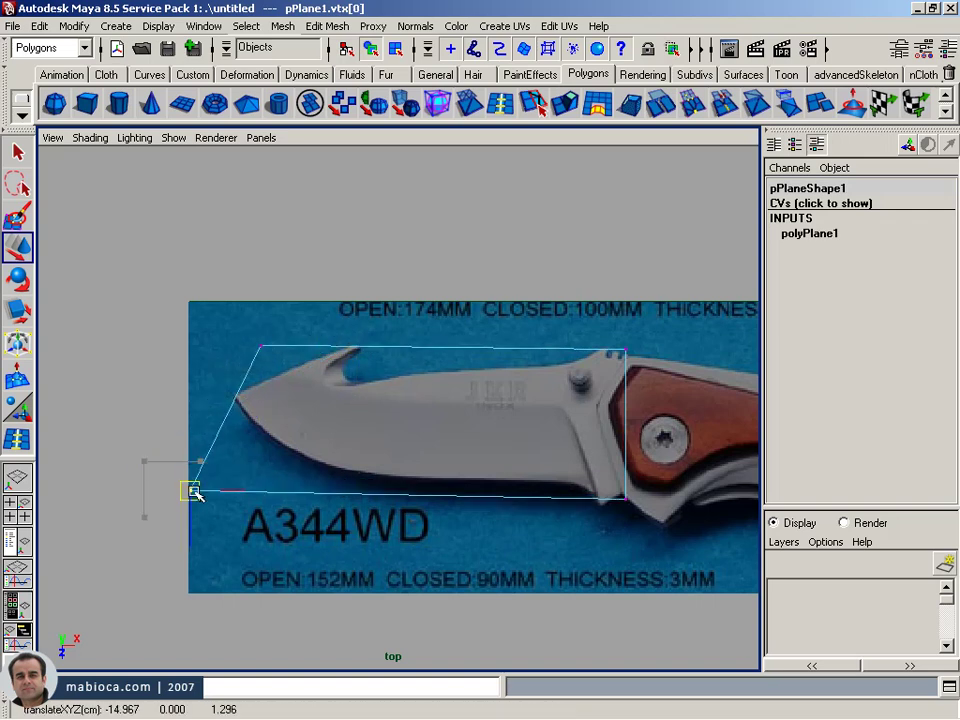
- Place the right corner vertices on the blade's lower edge and at the bolster
alt+right_drag(231, 491, 313, 519)
click(539, 532)
drag(540, 596, 540, 602)
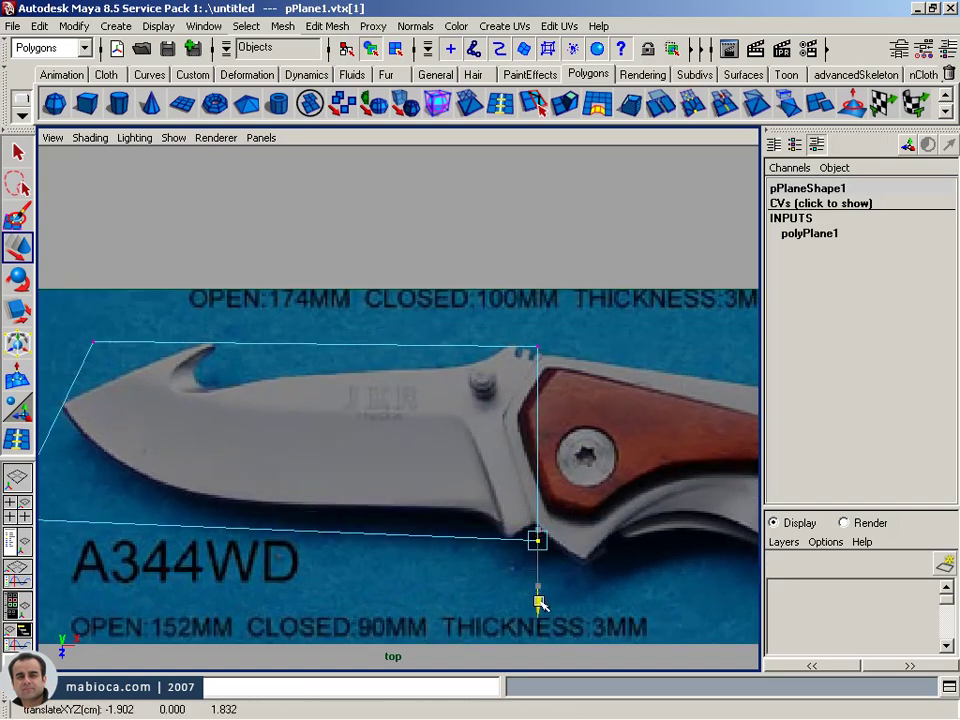
click(537, 346)
drag(598, 347, 600, 347)
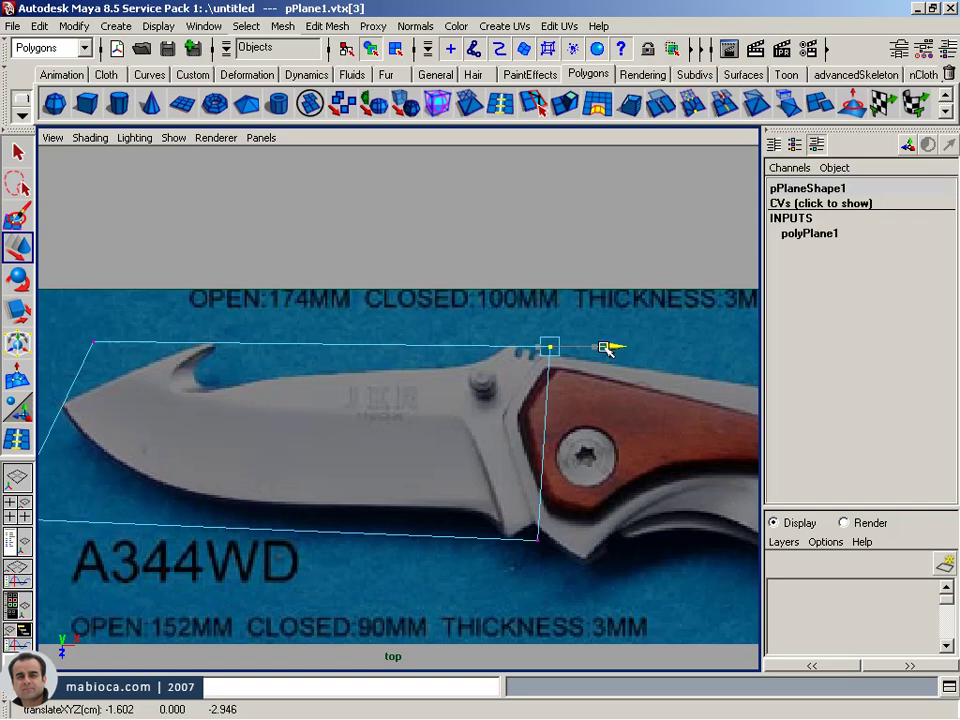
alt+right_drag(426, 388, 579, 386)
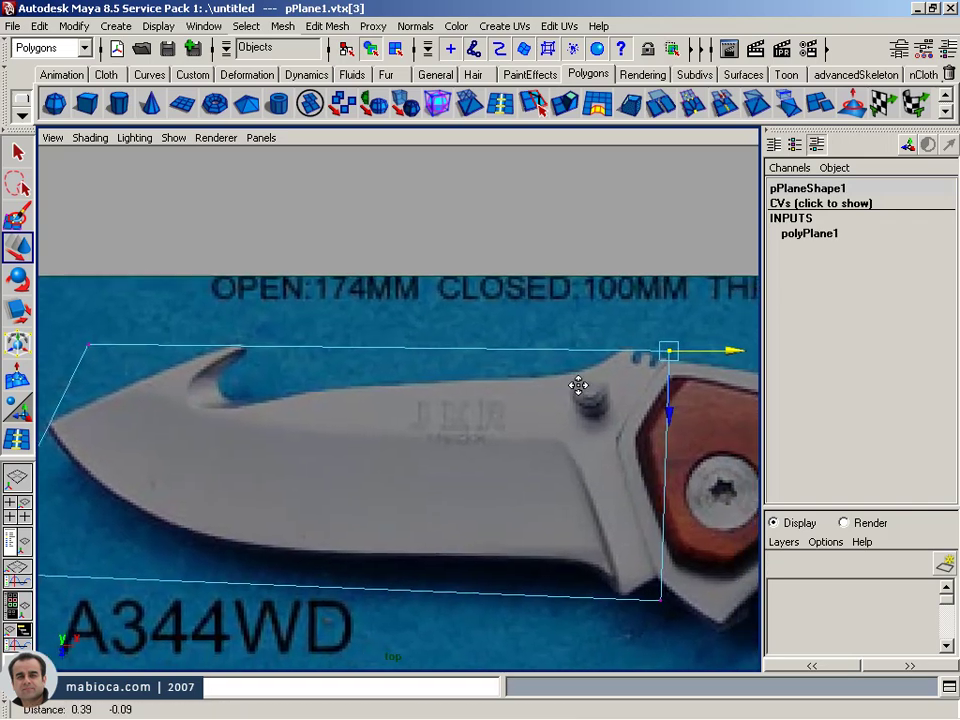
key(F8)
alt+right_drag(450, 403, 503, 403)
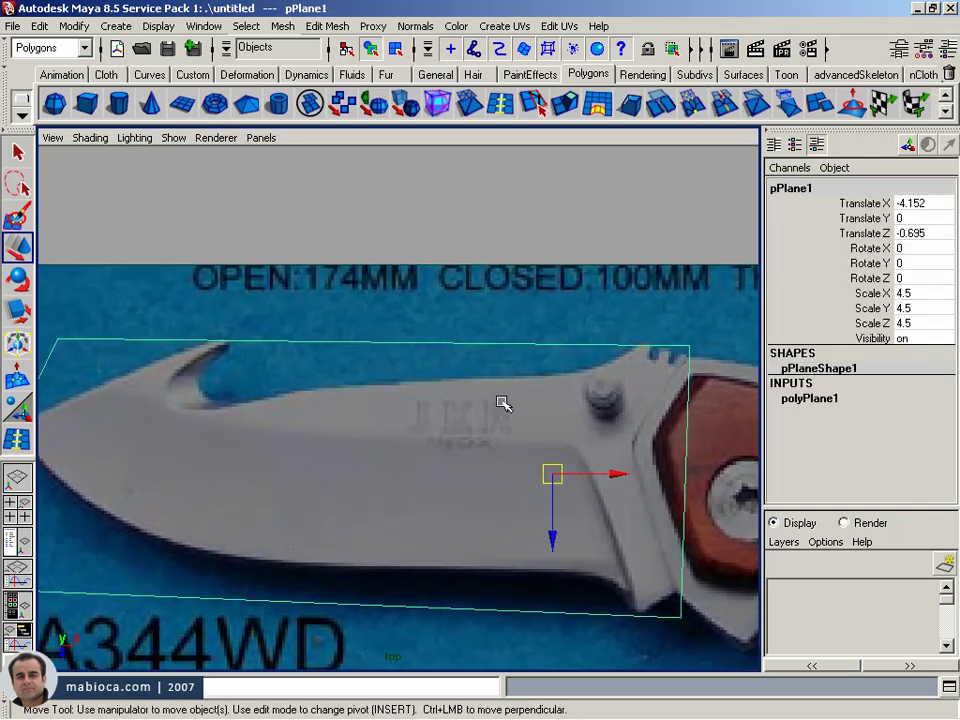
- Duplicate the blade plane and scale the copy down to about 3.4
alt+middle_drag(487, 427, 381, 388)
alt+right_drag(381, 388, 437, 383)
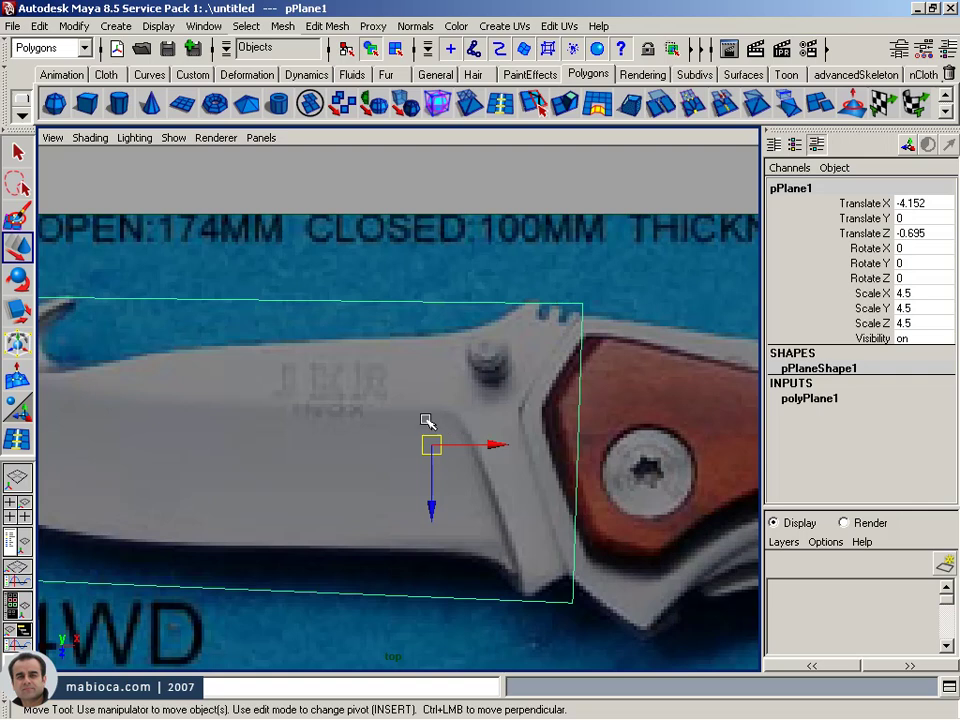
alt+middle_drag(305, 415, 430, 420)
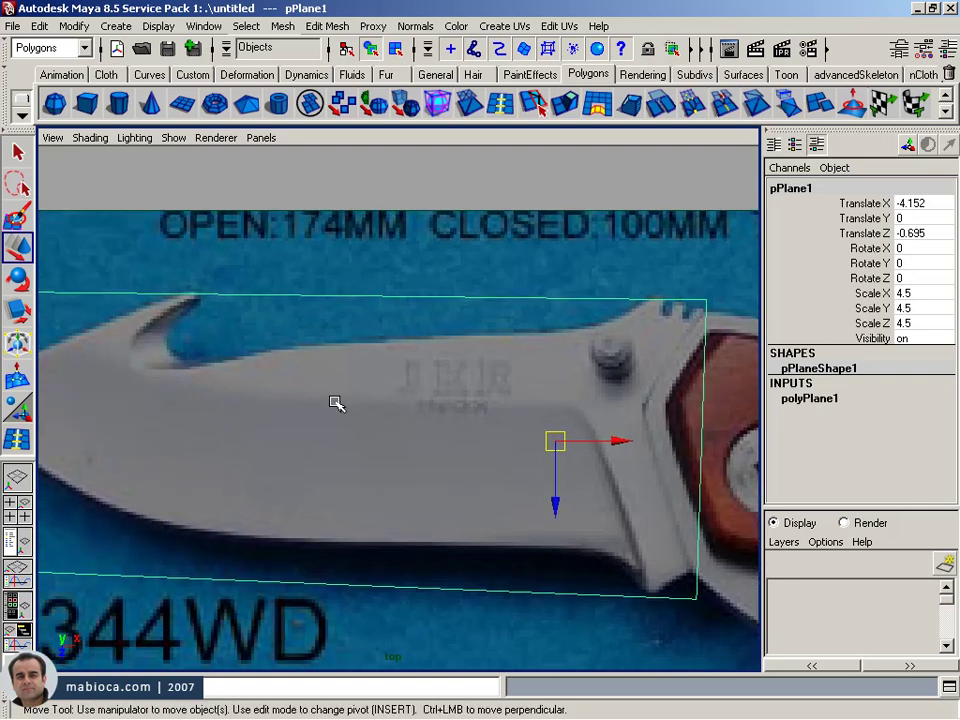
alt+right_drag(345, 433, 278, 426)
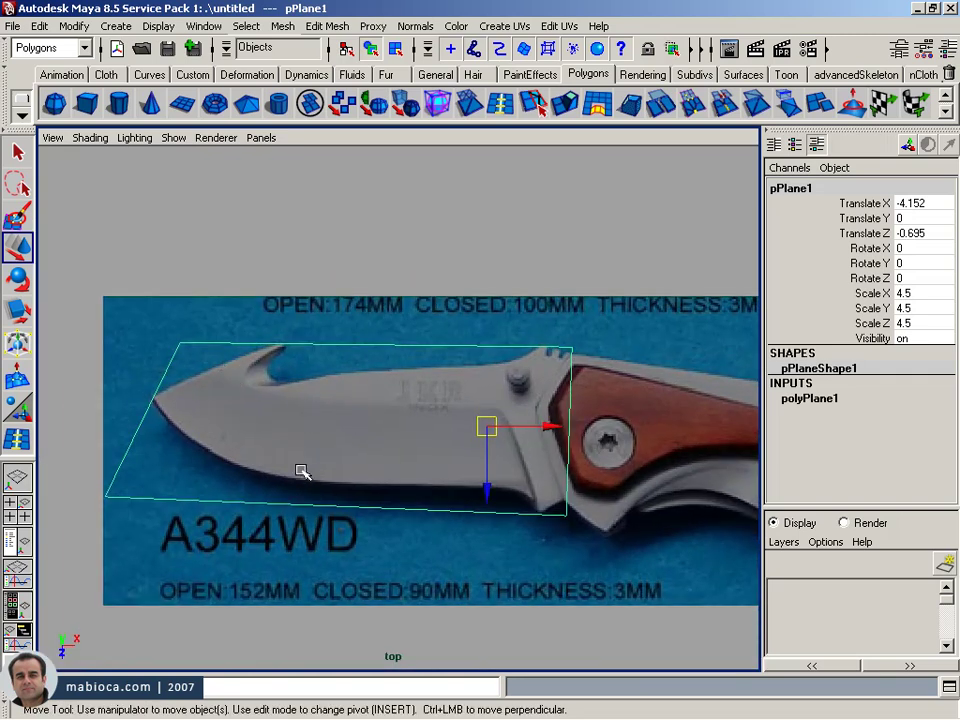
alt+right_drag(300, 470, 396, 429)
key(ctrl+d)
key(r)
mouse_move(396, 429)
middle_down()
mouse_move(399, 414)
mouse_move(312, 397)
mouse_move(380, 400)
middle_up()
right_drag(643, 418, 583, 416)
- Move the copy's right corner vertices to sit just before the bolster
key(w)
click(643, 600)
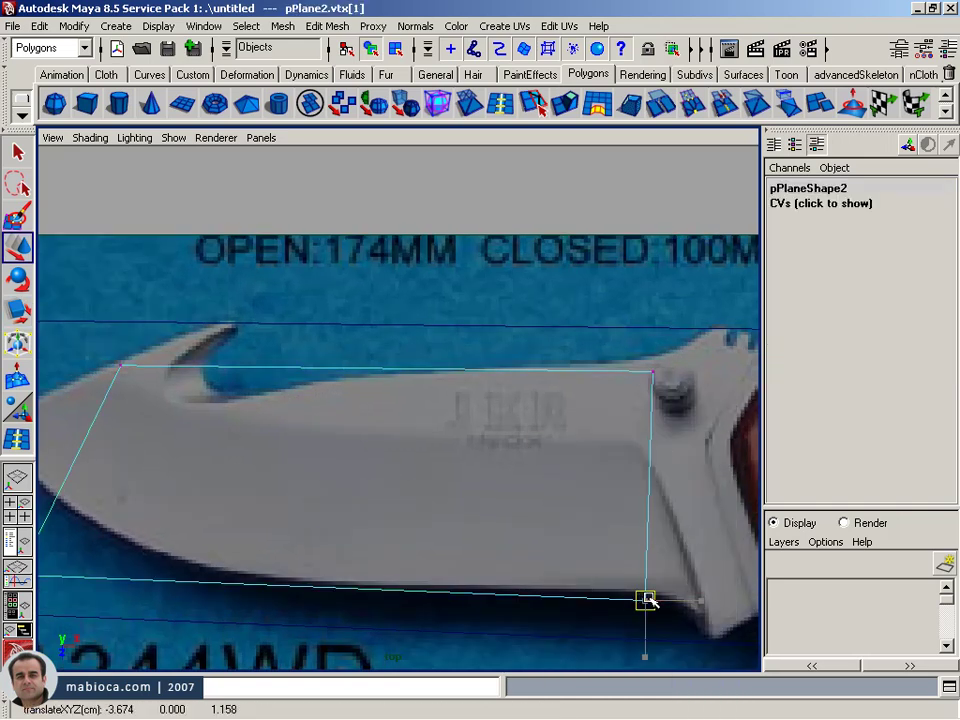
drag(648, 600, 645, 590)
click(652, 371)
drag(654, 370, 630, 362)
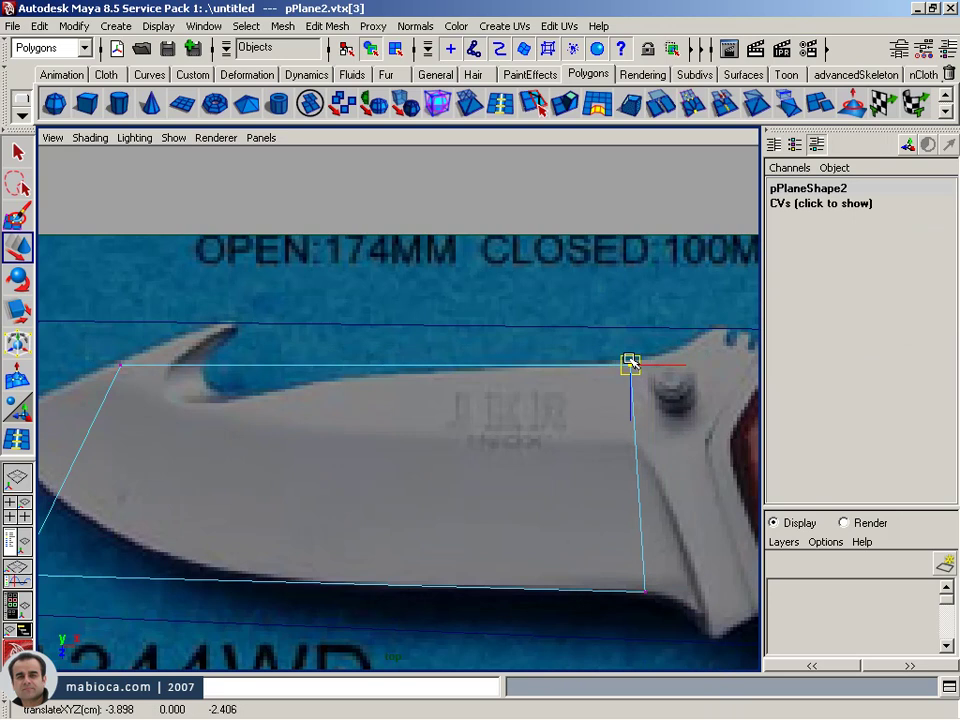
mouse_move(342, 386)
alt+middle_down()
mouse_move(426, 388)
mouse_move(369, 373)
mouse_move(361, 400)
alt+middle_up()
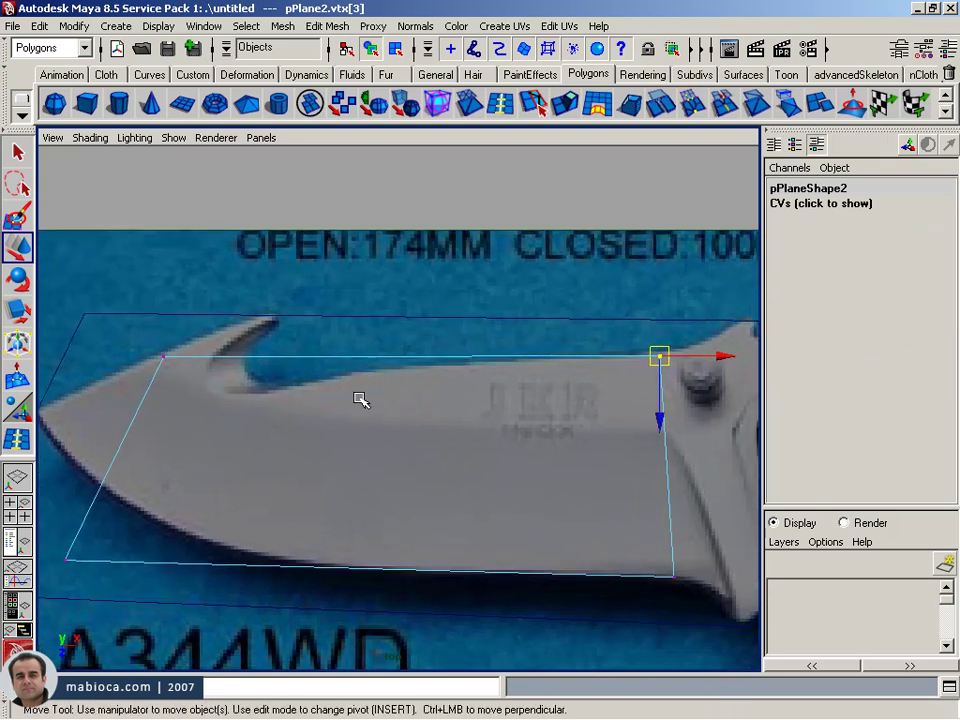
- Move the copy's left corners to mid-blade along the spine and edge
click(163, 358)
mouse_move(165, 360)
mouse_down()
mouse_move(330, 375)
mouse_move(305, 380)
mouse_move(364, 376)
mouse_up()
mouse_move(145, 512)
mouse_down()
mouse_move(71, 563)
mouse_move(319, 567)
mouse_up()
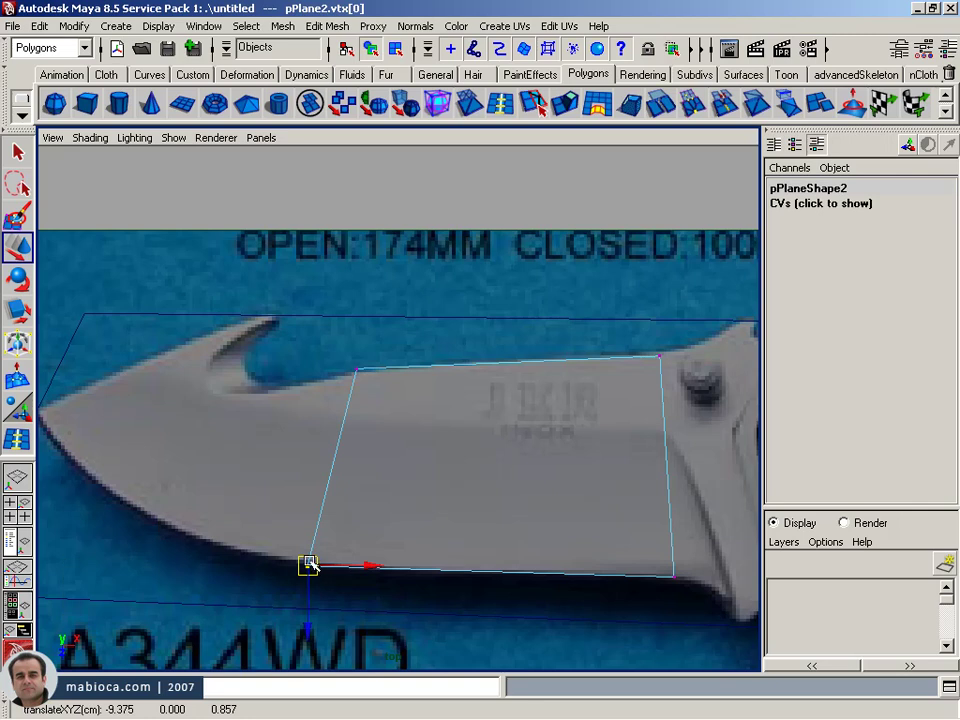
scroll(312, 560, up, 2)
click(287, 375)
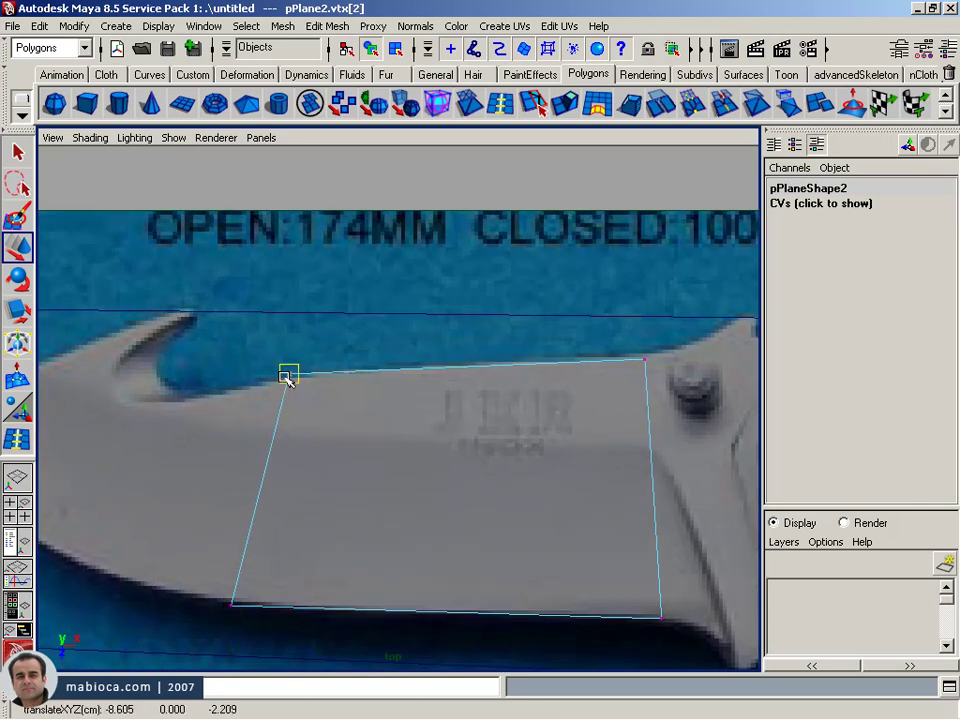
drag(286, 377, 288, 379)
scroll(223, 364, down, 2)
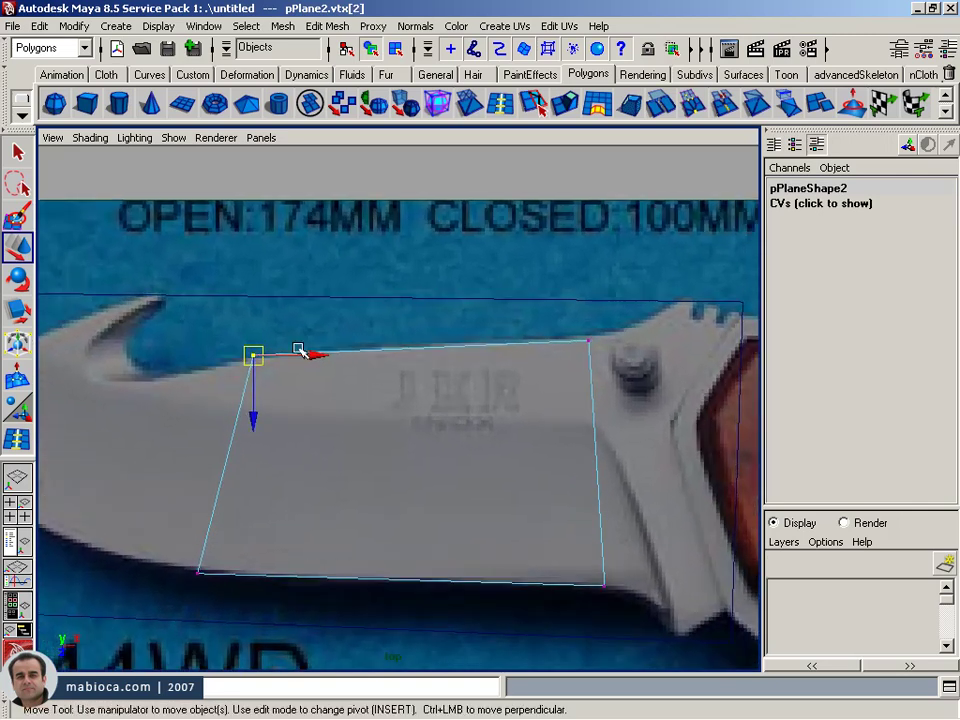
click(17, 438)
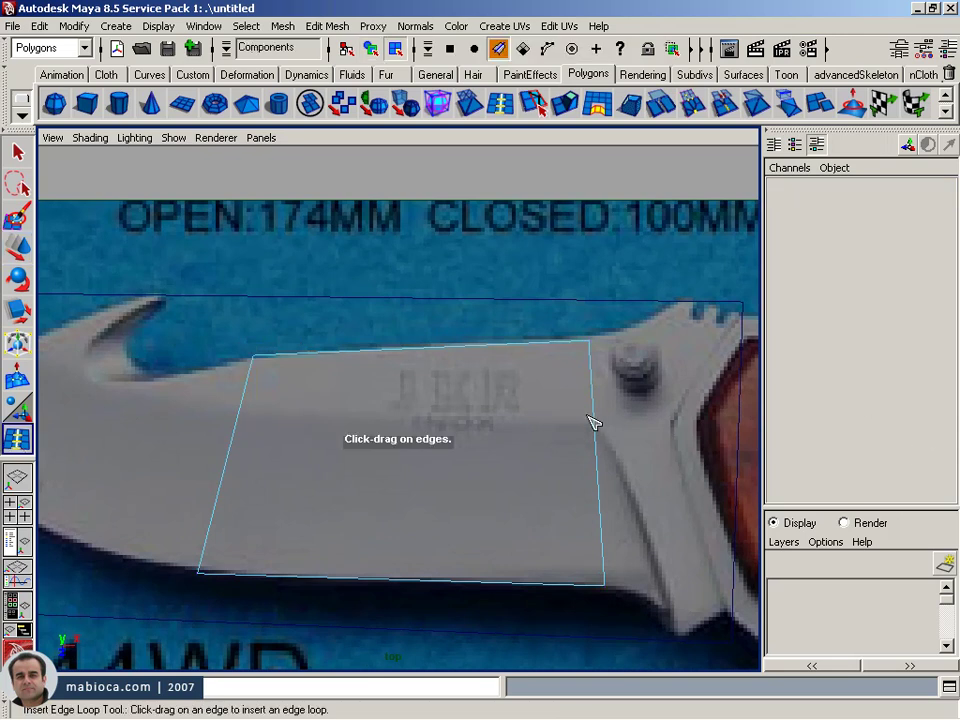
- Insert a horizontal edge loop across the smaller blade plane
drag(590, 421, 597, 423)
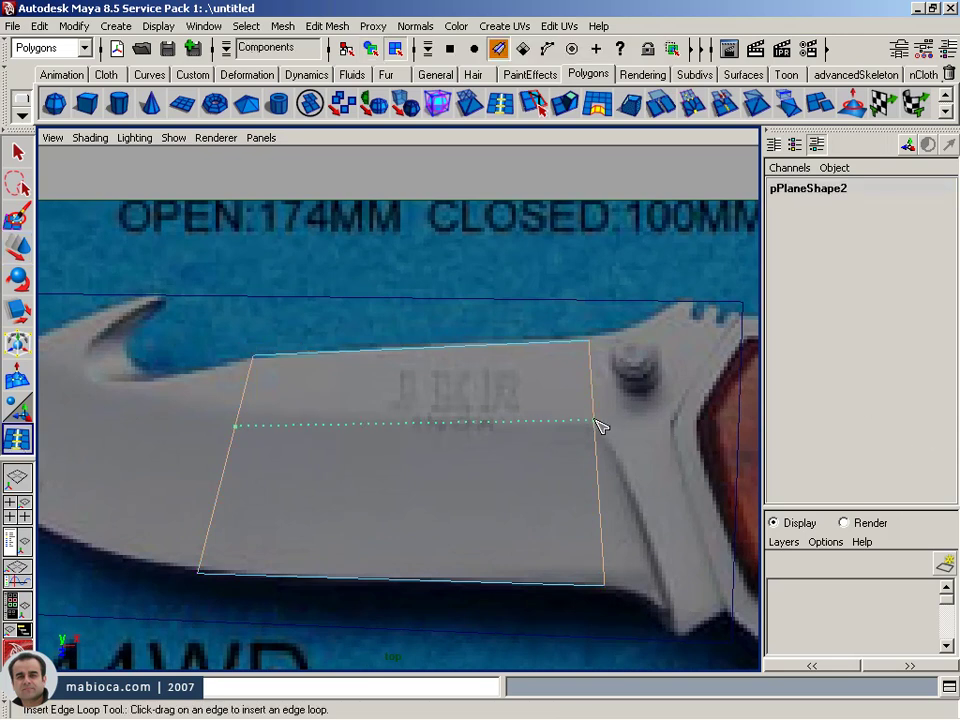
drag(597, 425, 589, 407)
scroll(589, 407, down, 1)
- Raise the new loop's left vertex slightly to follow the blade edge
key(w)
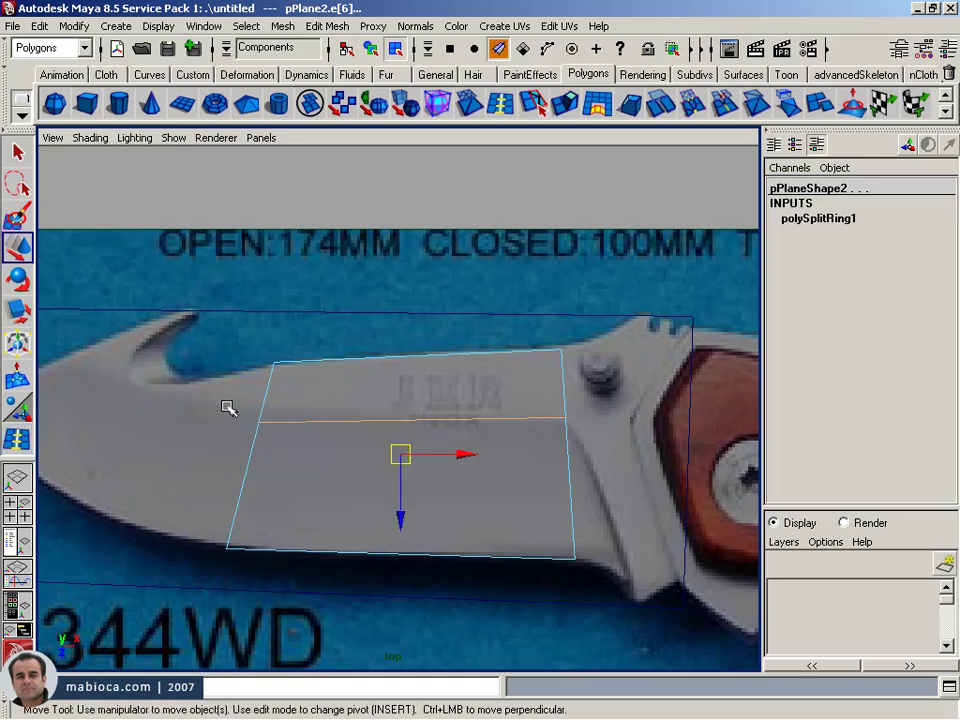
right_drag(258, 423, 250, 413)
click(258, 422)
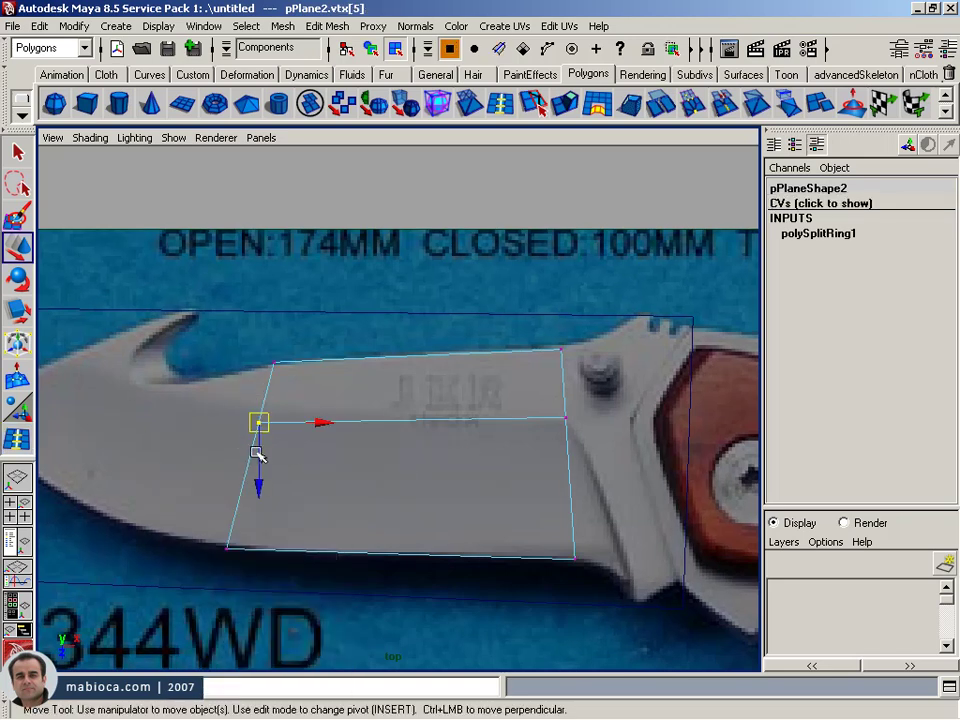
drag(259, 484, 260, 477)
mouse_move(335, 435)
alt+right_down()
mouse_move(182, 443)
mouse_move(342, 444)
alt+right_up()
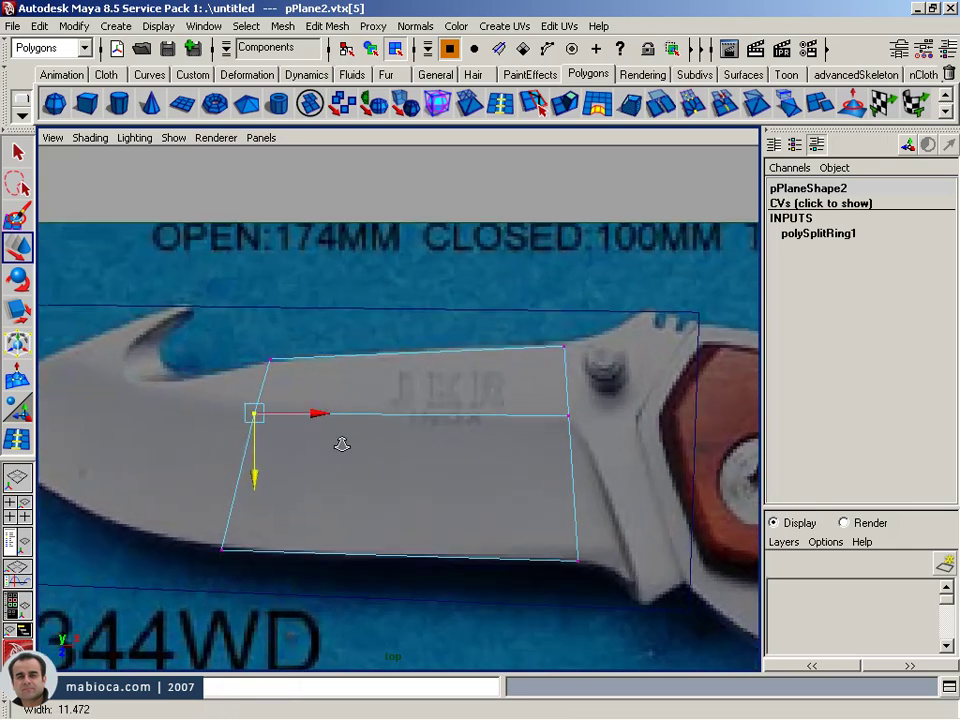
click(203, 26)
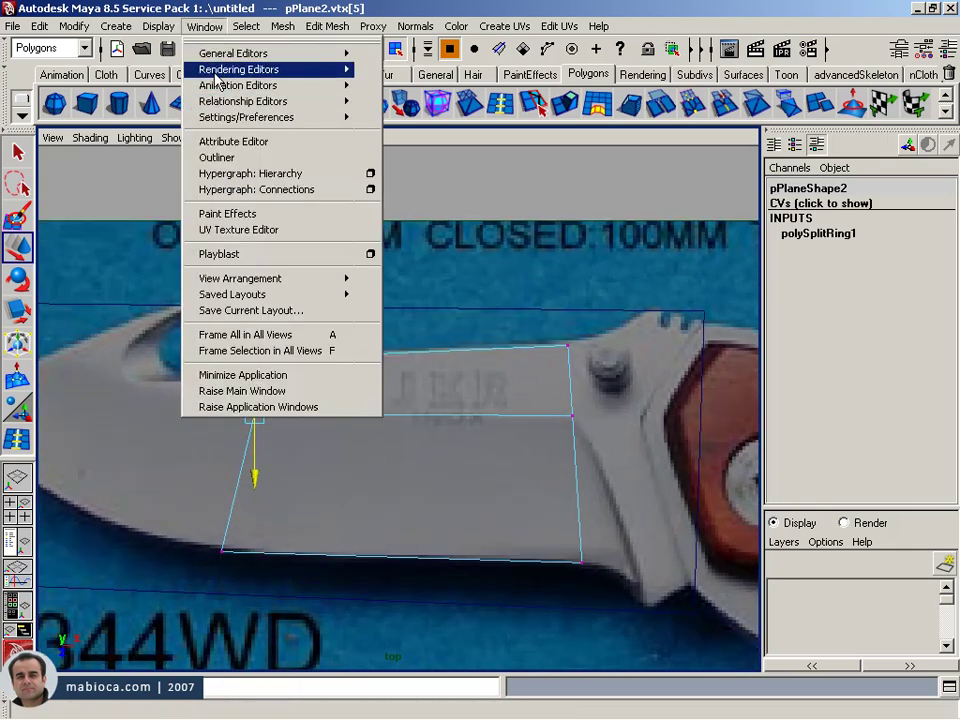
- Increase imagePlane1's Color Gain to brighten the knife reference, then maximize the top view
key(space)
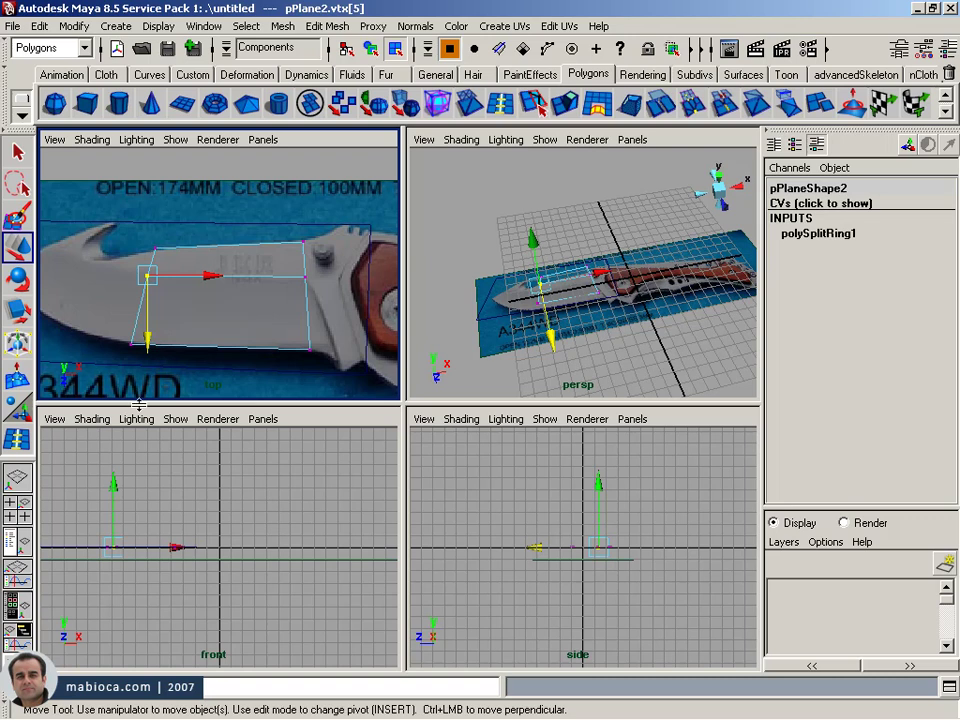
click(56, 142)
mouse_move(87, 400)
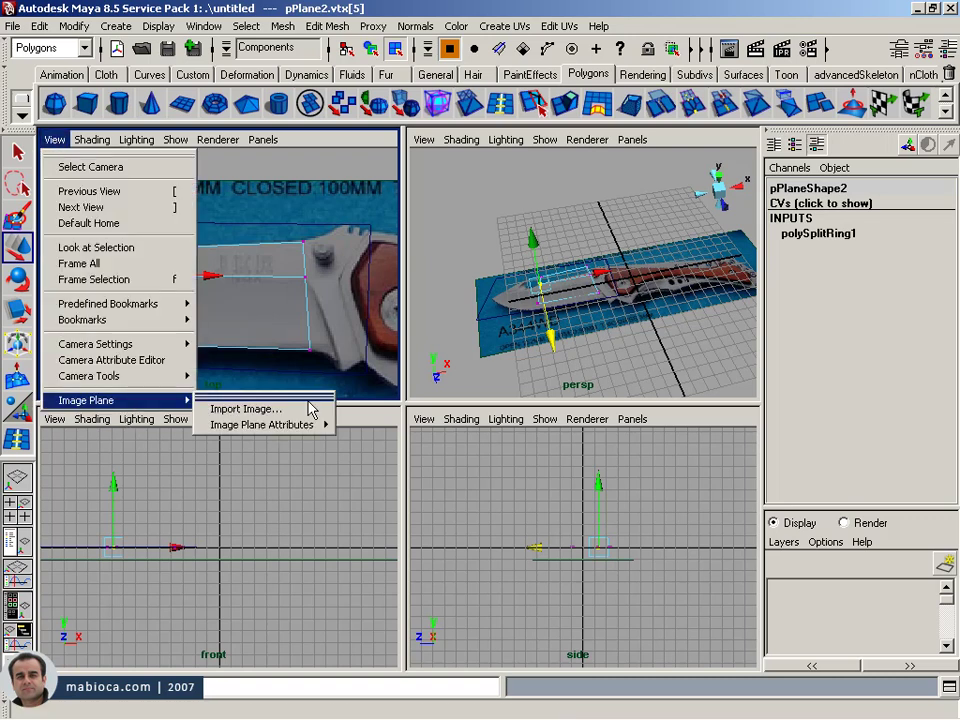
click(392, 427)
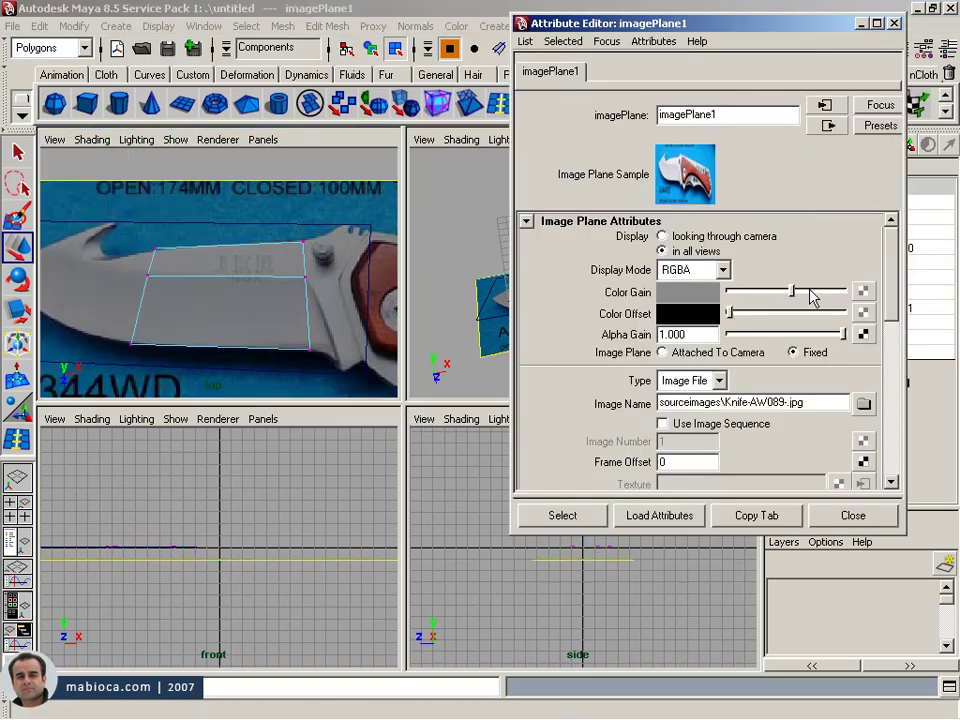
drag(792, 291, 828, 292)
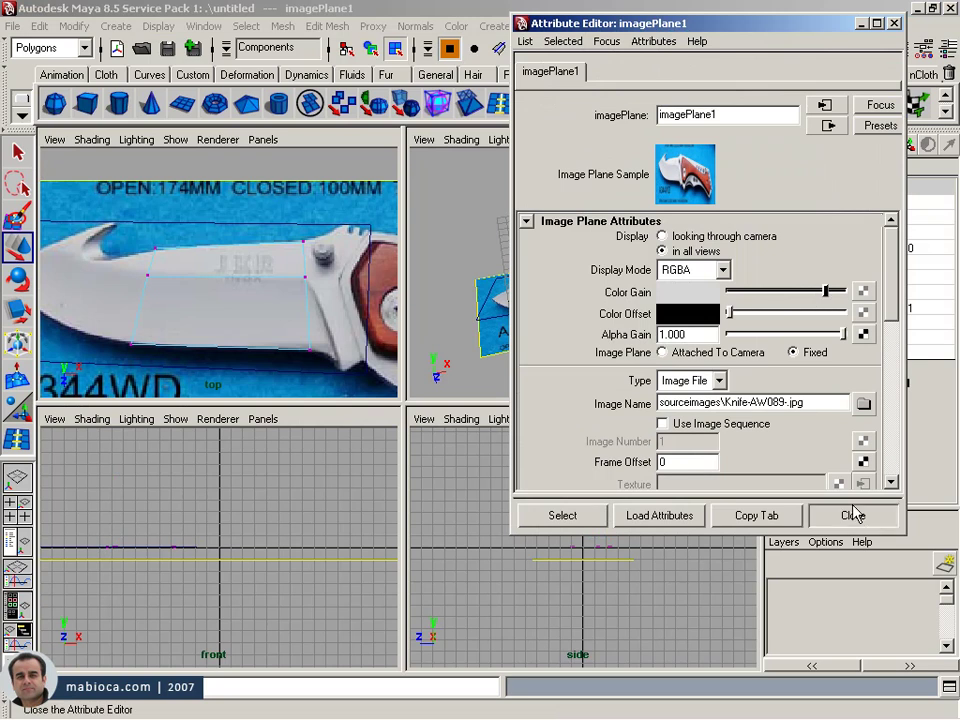
click(853, 514)
key(space)
scroll(318, 341, up, 2)
scroll(328, 342, down, 1)
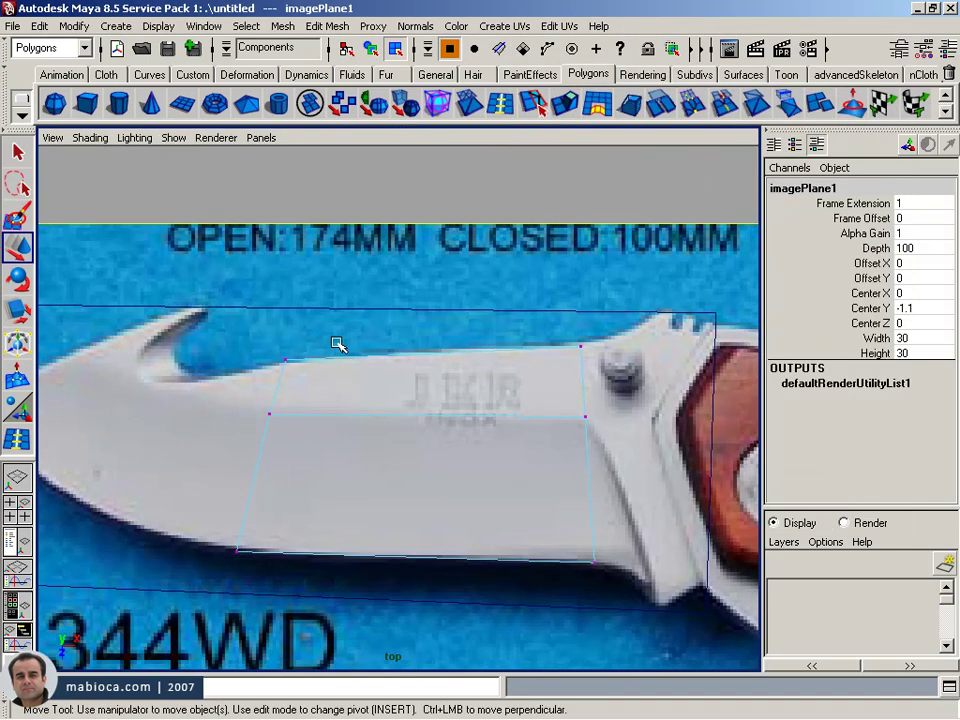
- Frame the bolster area and select the blade edge beside the bolt
drag(597, 392, 574, 439)
key(F8)
alt+middle_drag(272, 411, 208, 411)
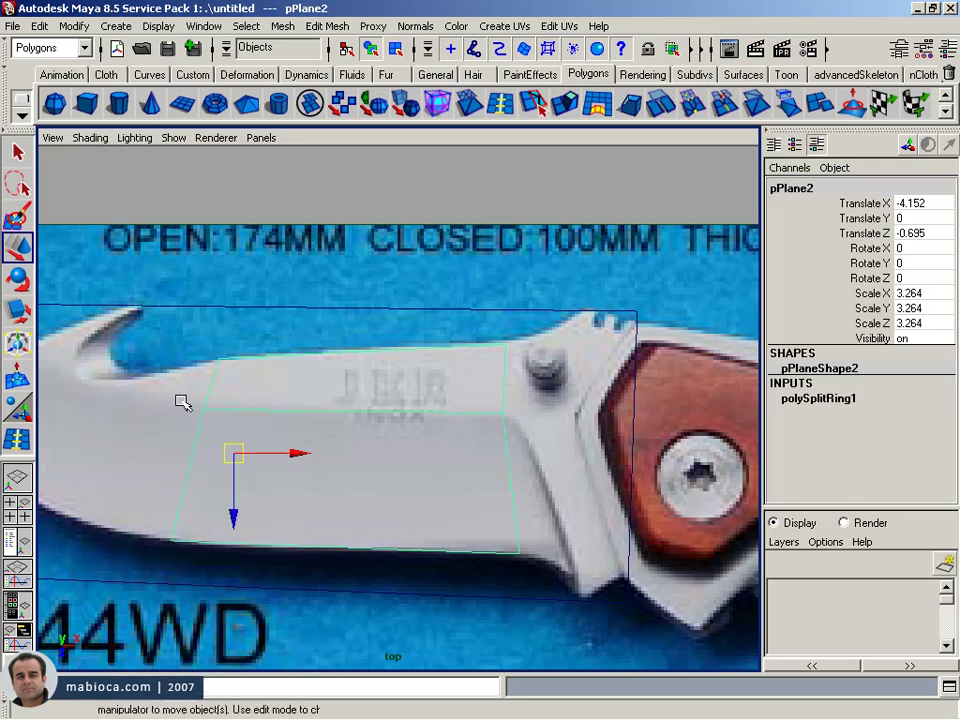
click(205, 409)
mouse_move(418, 467)
alt+middle_down()
mouse_move(349, 467)
mouse_move(394, 444)
mouse_move(671, 467)
alt+middle_up()
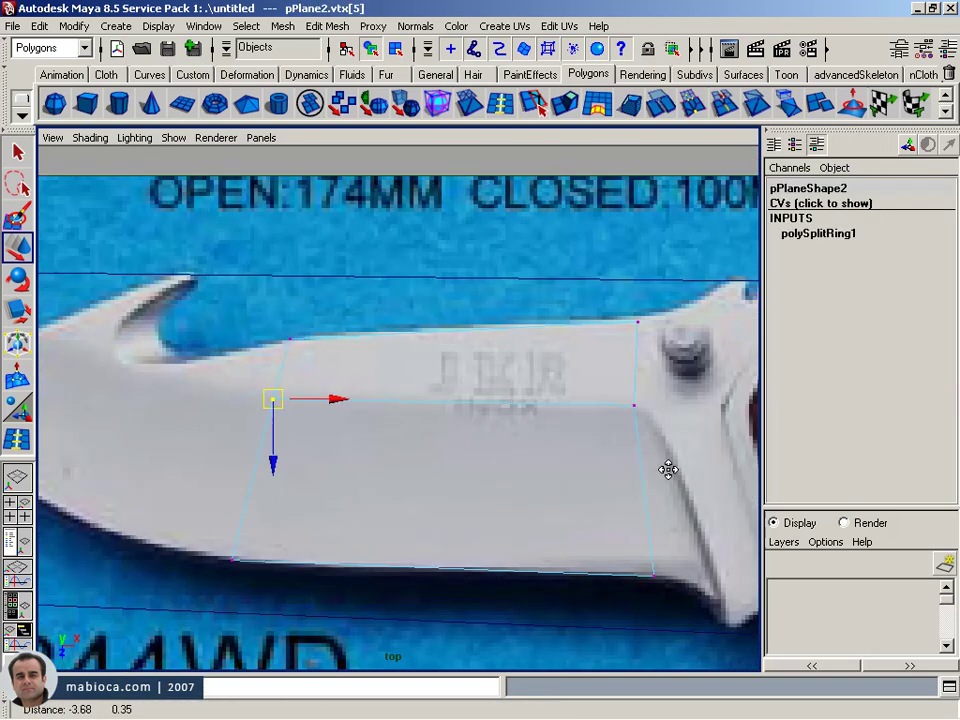
scroll(532, 447, up, 1)
alt+middle_drag(544, 446, 343, 446)
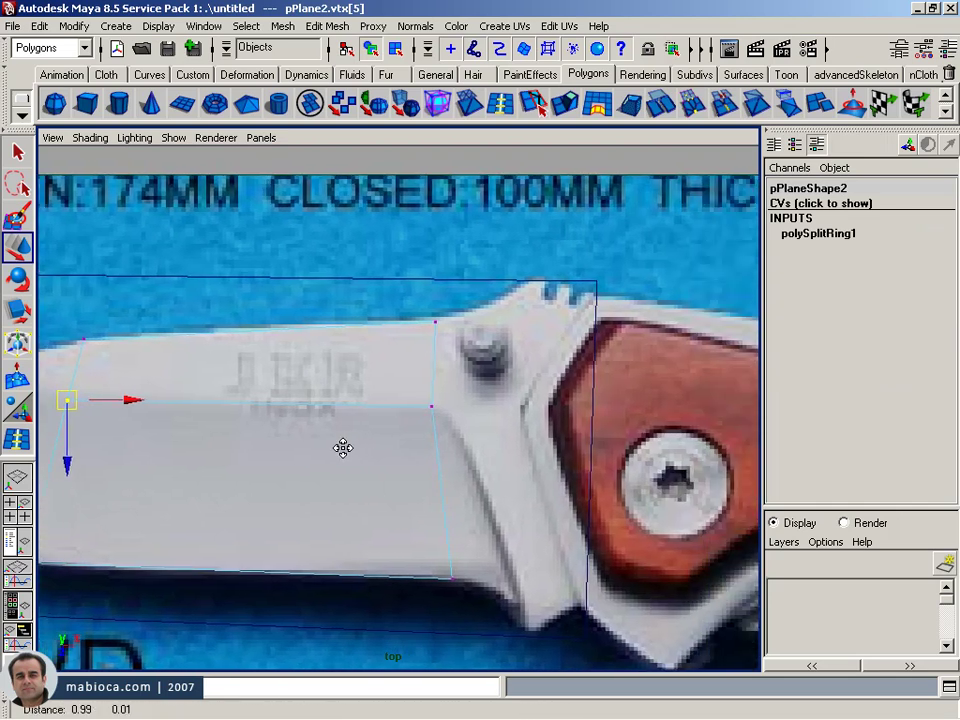
right_click(443, 369)
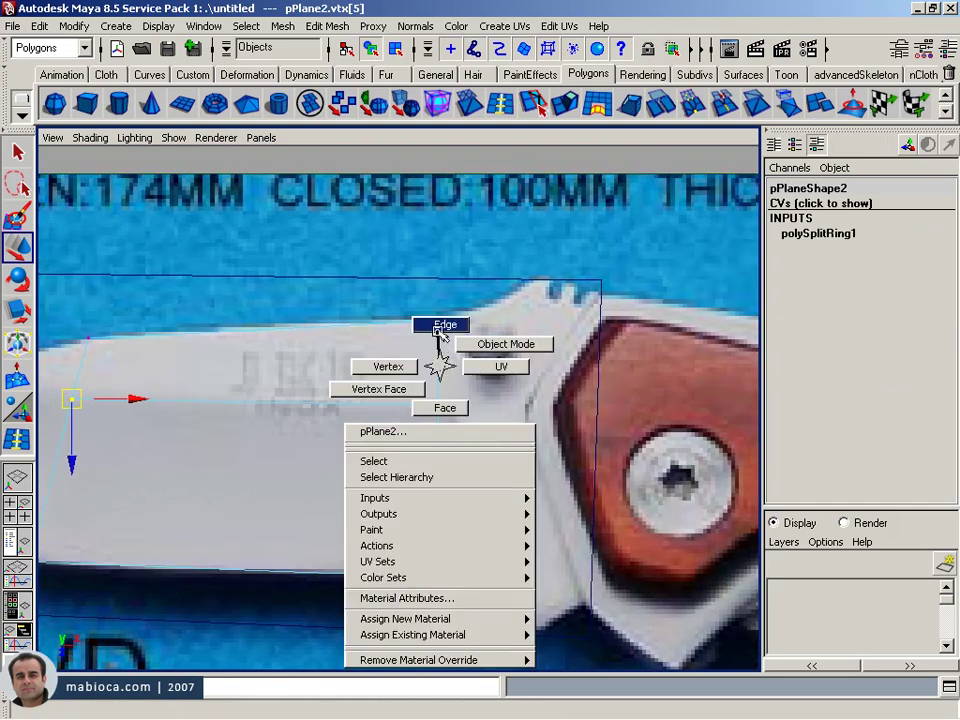
click(436, 336)
drag(458, 379, 414, 360)
mouse_move(439, 424)
alt+middle_down()
mouse_move(447, 410)
mouse_move(432, 445)
alt+middle_up()
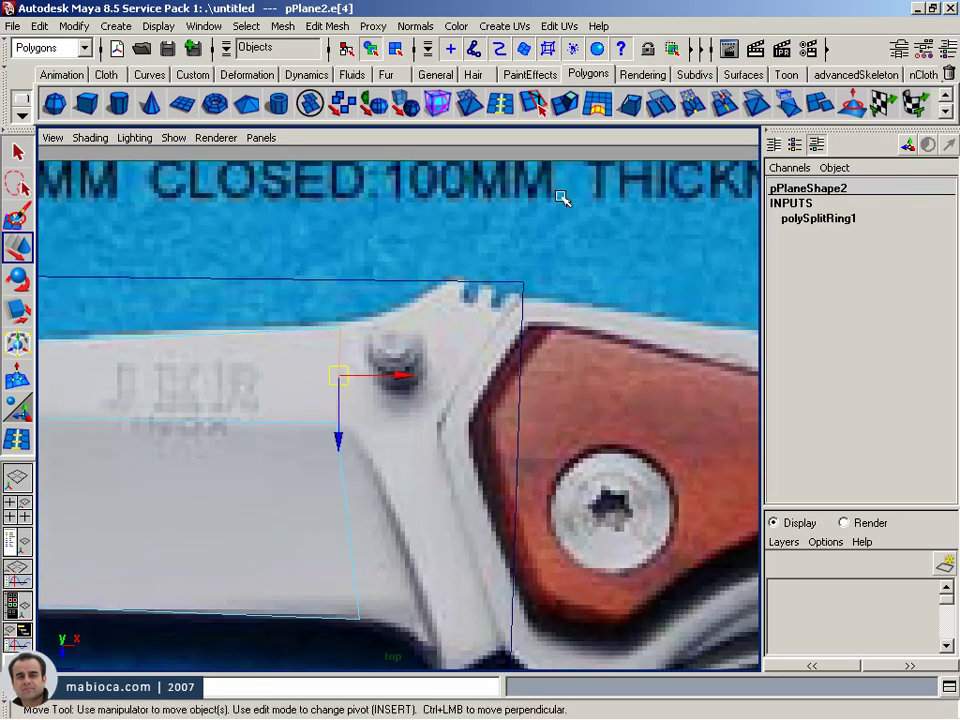
- Extrude that edge toward the bolster and fit its two new vertices to the outline
click(437, 103)
key(w)
mouse_move(343, 379)
mouse_down()
mouse_move(389, 381)
mouse_move(409, 369)
mouse_up()
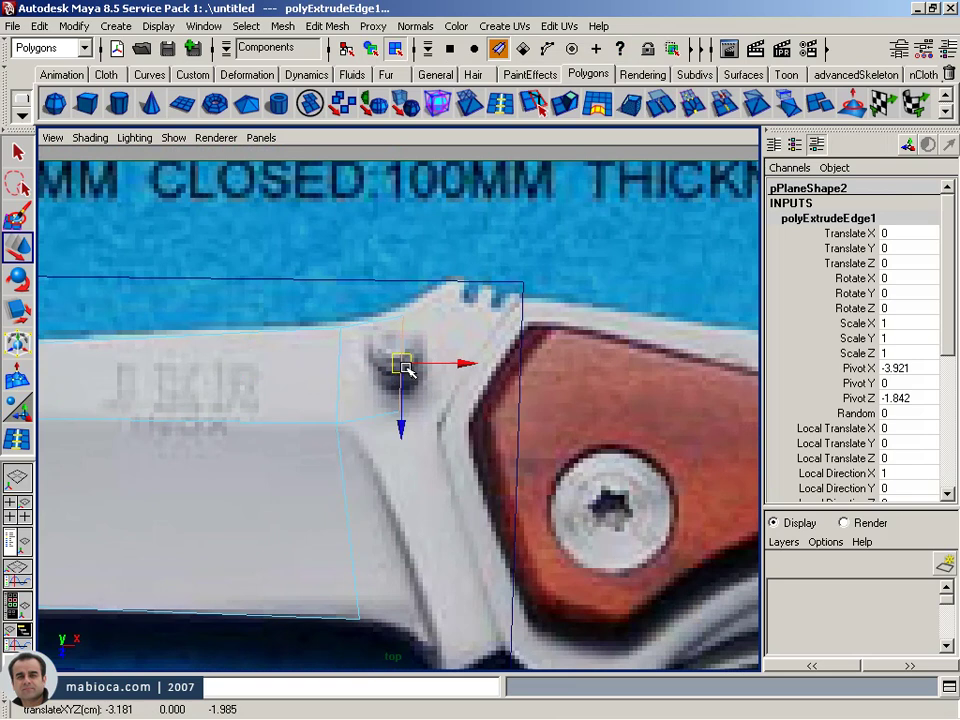
right_drag(406, 364, 352, 351)
click(404, 317)
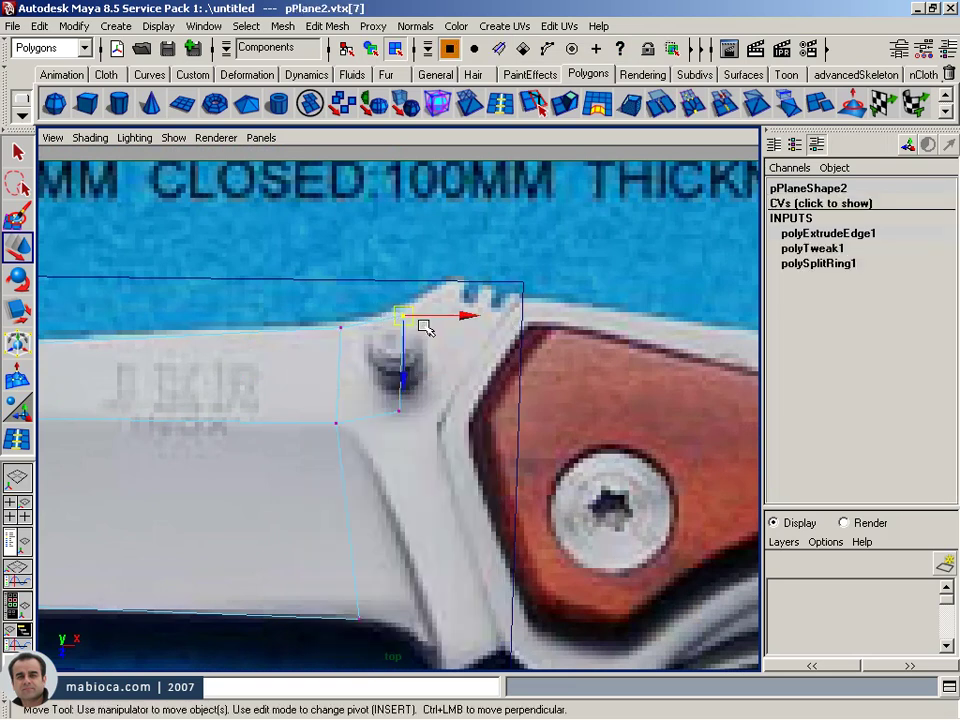
drag(410, 315, 405, 310)
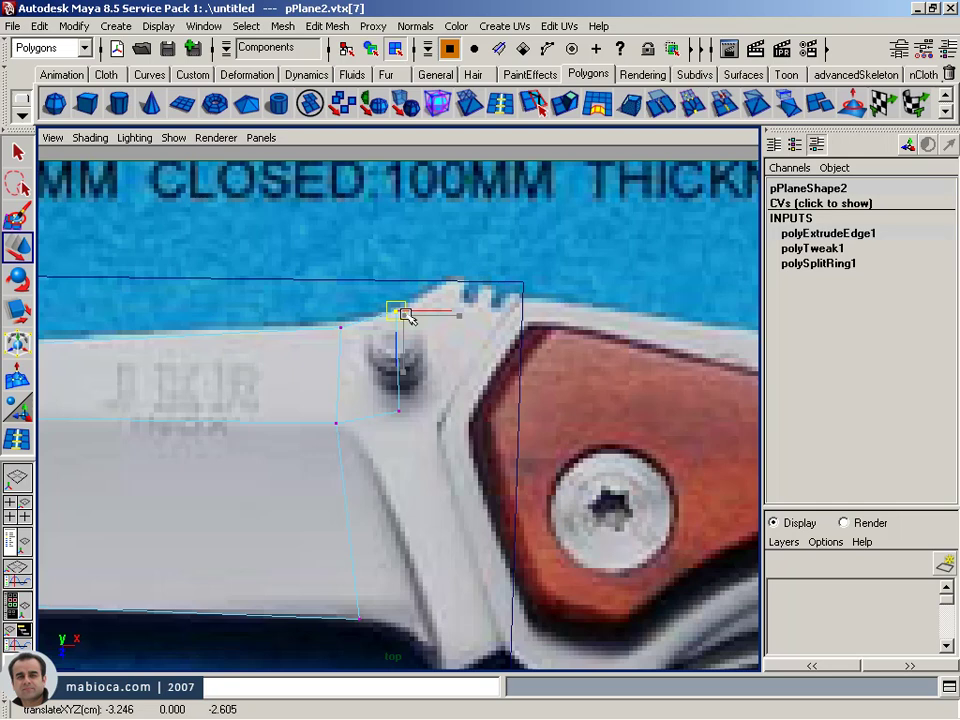
click(400, 411)
mouse_move(398, 413)
mouse_down()
mouse_move(443, 407)
mouse_move(442, 422)
mouse_up()
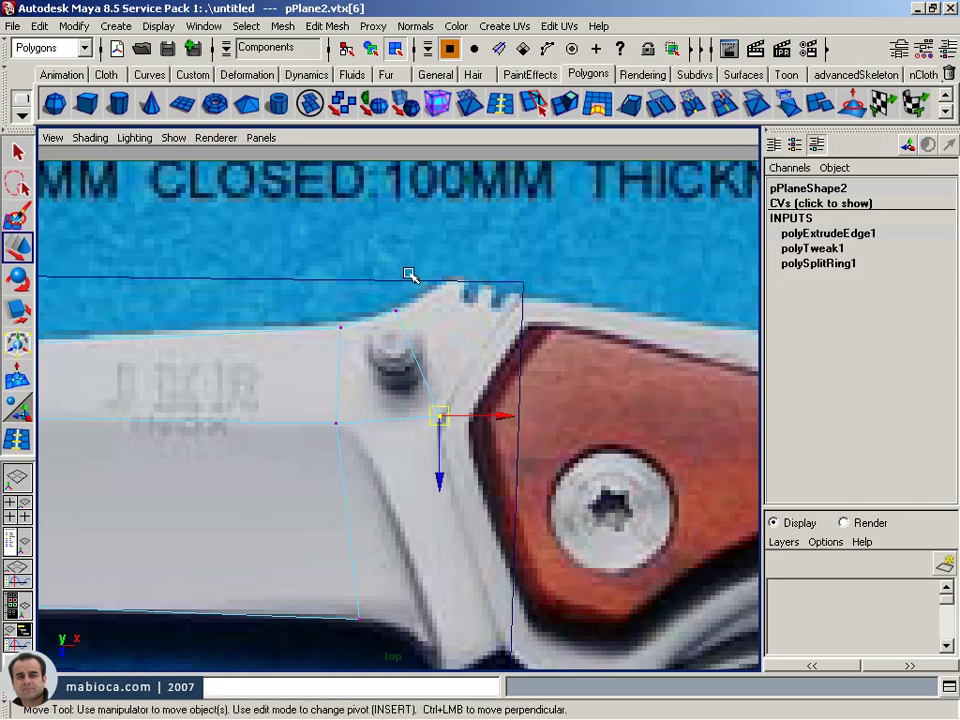
click(405, 315)
click(403, 316)
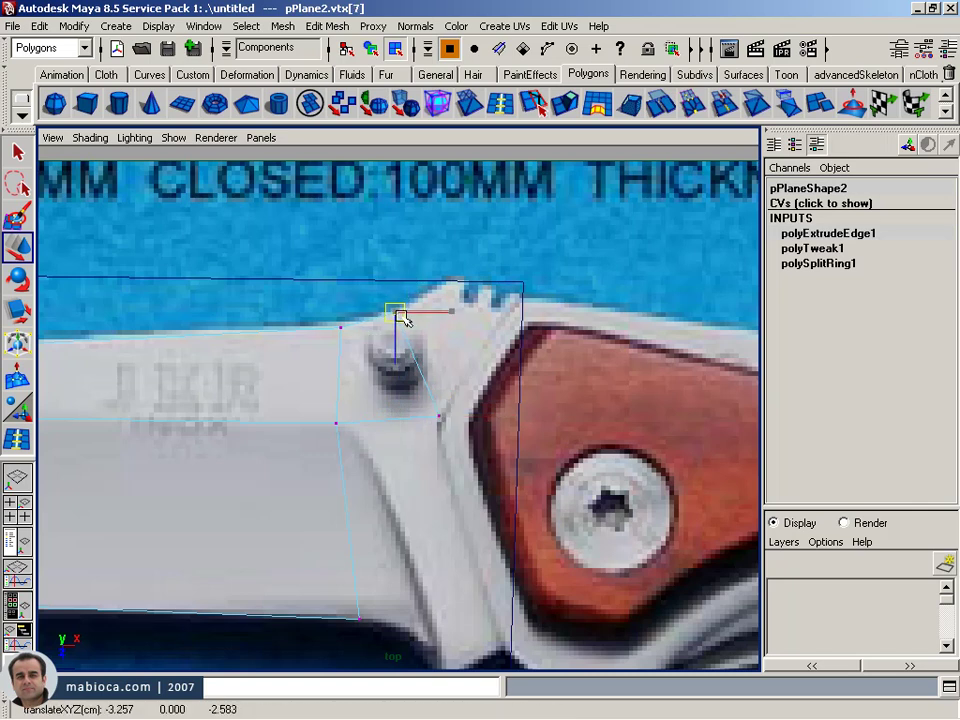
click(440, 416)
drag(446, 422, 453, 425)
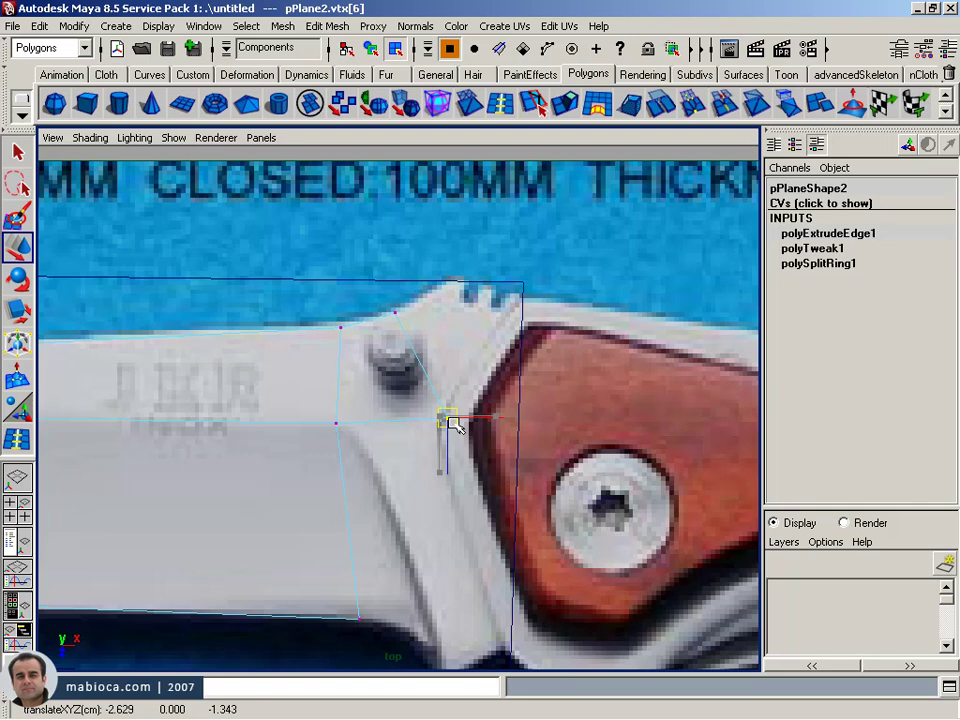
- Extrude the edge at the bolster's upper corner and move its outer vertex to the top corner
alt+middle_drag(453, 425, 390, 437)
scroll(281, 347, up, 2)
scroll(281, 347, down, 3)
mouse_move(281, 345)
alt+middle_down()
mouse_move(433, 396)
mouse_move(417, 418)
alt+middle_up()
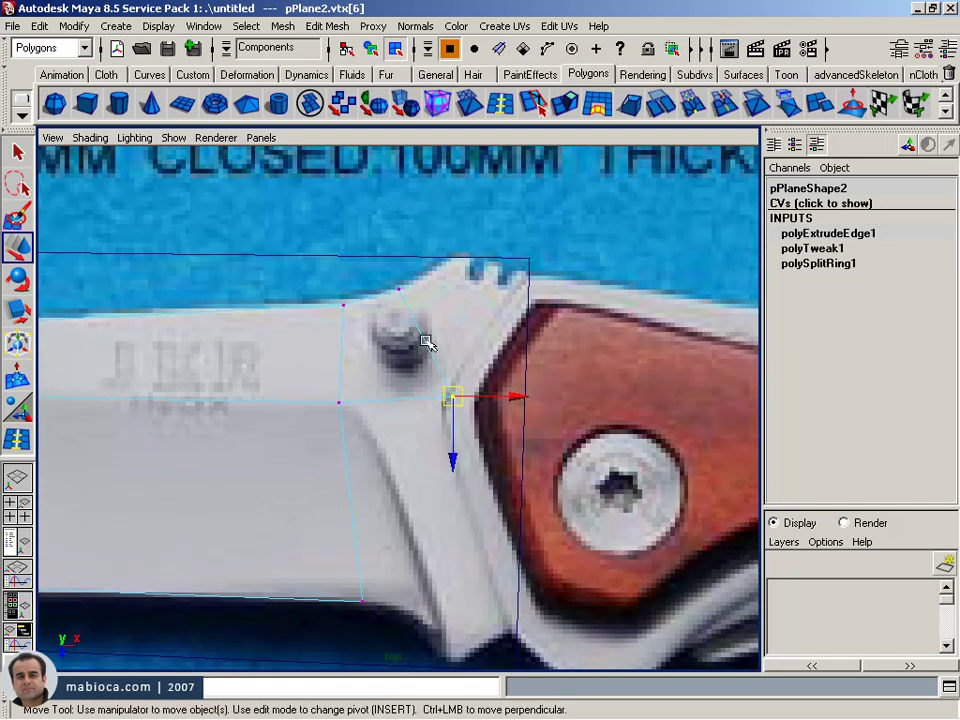
right_drag(427, 342, 428, 297)
click(426, 318)
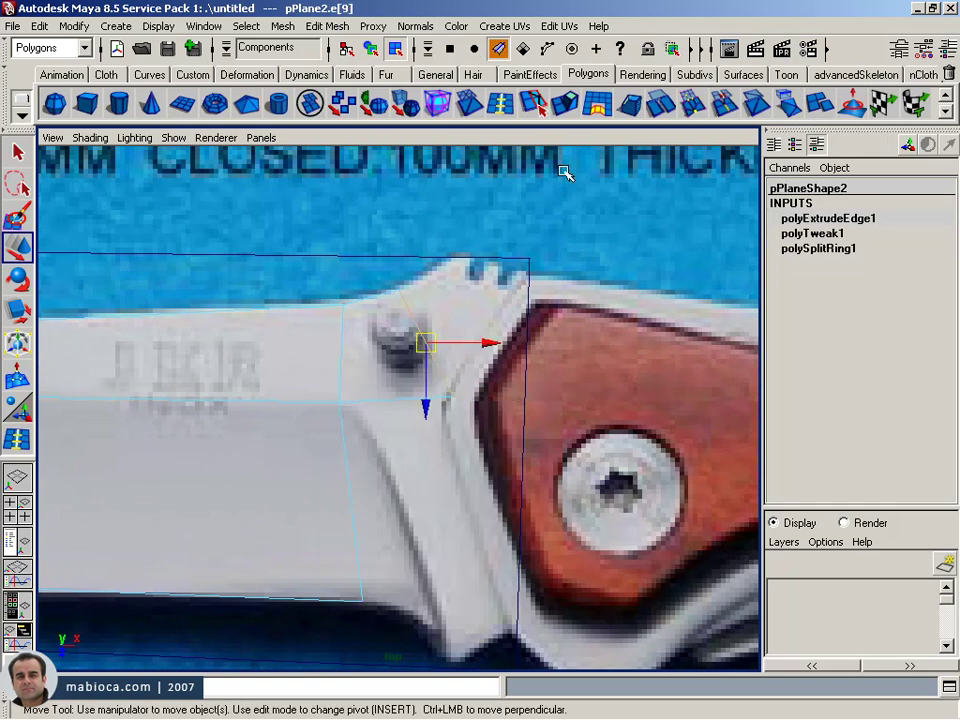
click(574, 112)
key(w)
drag(425, 342, 491, 307)
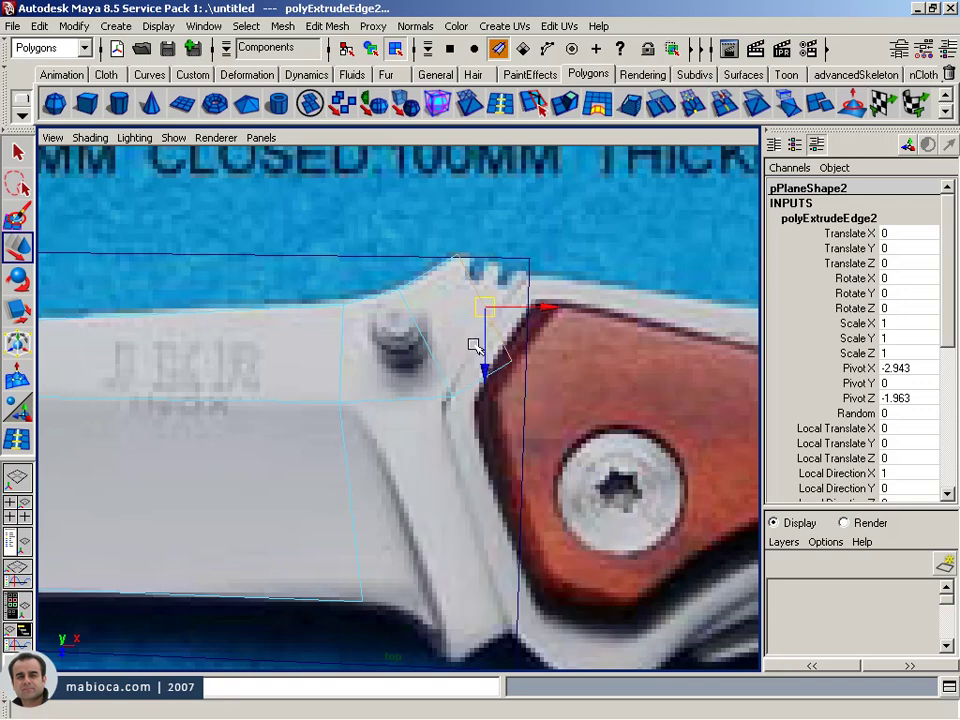
key(F9)
click(511, 358)
drag(511, 358, 535, 271)
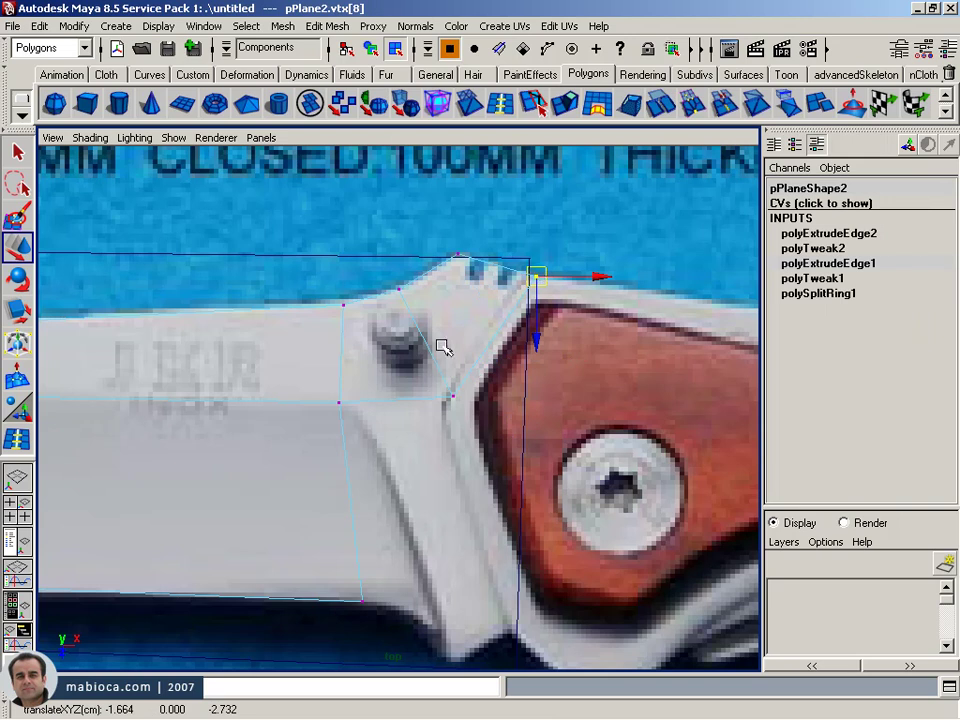
- Inspect the mesh in the four-view layout and select the lower edge at the bolster junction
scroll(445, 343, up, 2)
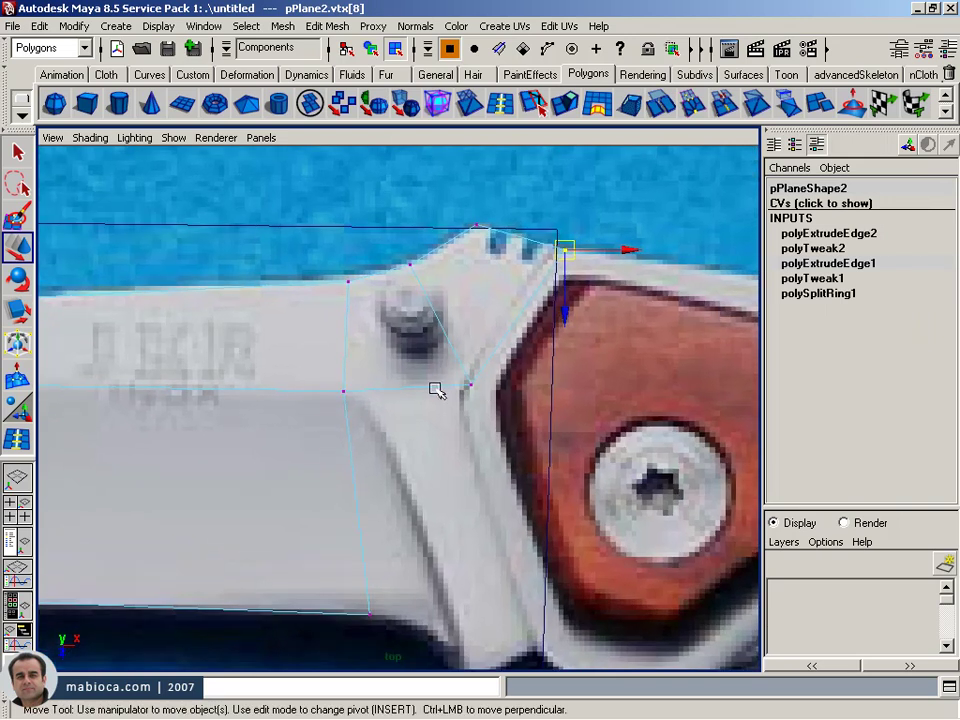
right_click(437, 390)
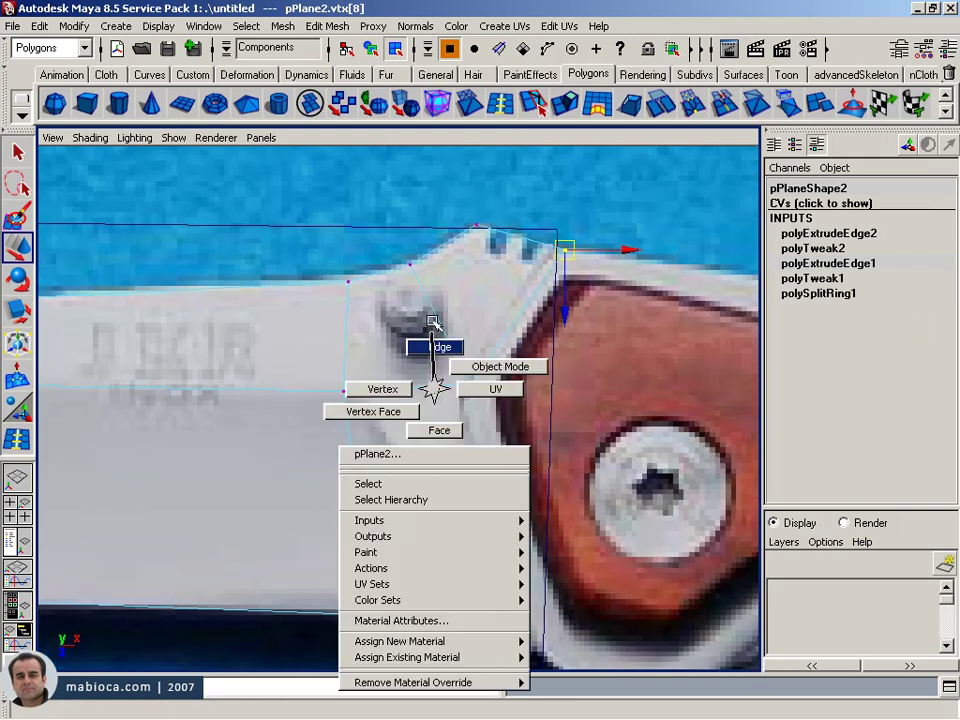
mouse_move(439, 371)
alt+right_down()
mouse_move(388, 399)
mouse_move(272, 393)
mouse_move(454, 392)
mouse_move(426, 390)
alt+right_up()
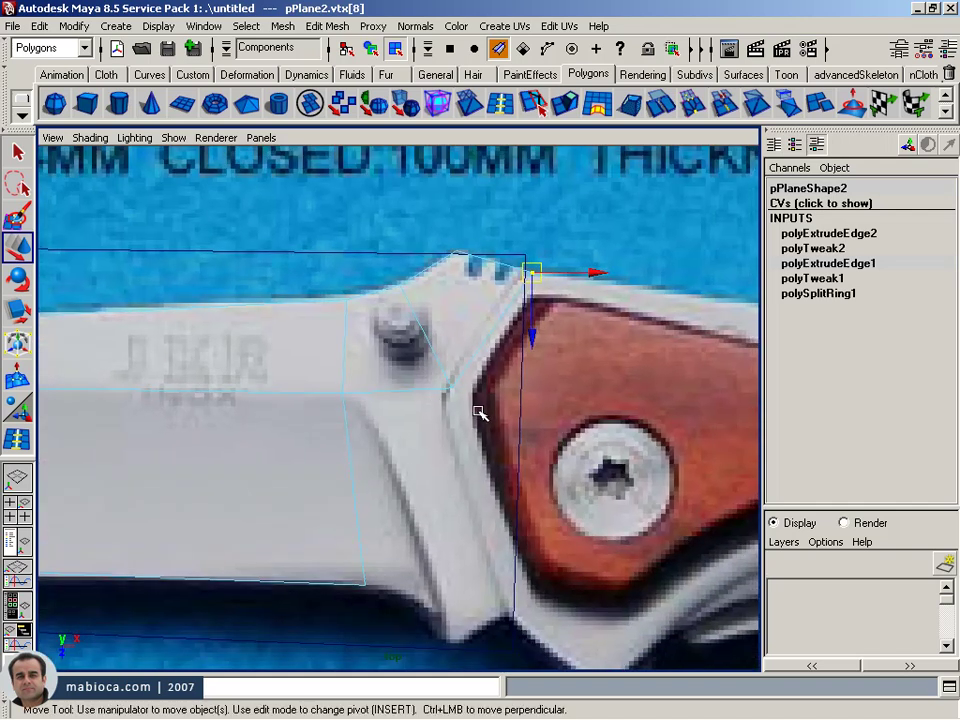
key(space)
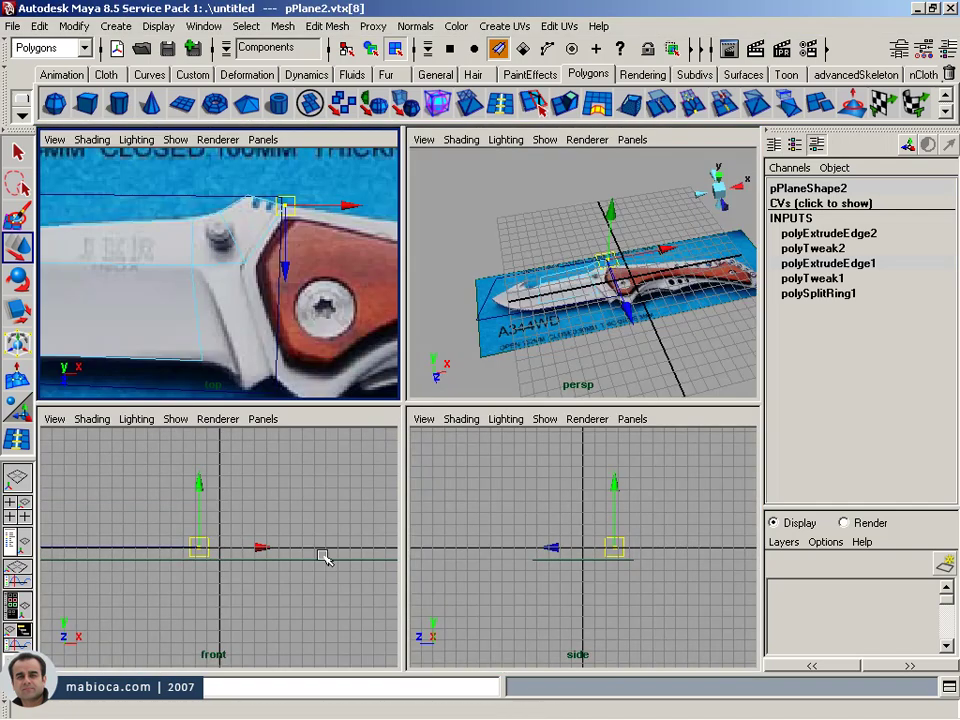
key(space)
mouse_move(430, 378)
alt+right_down()
mouse_move(294, 386)
mouse_move(371, 382)
alt+right_up()
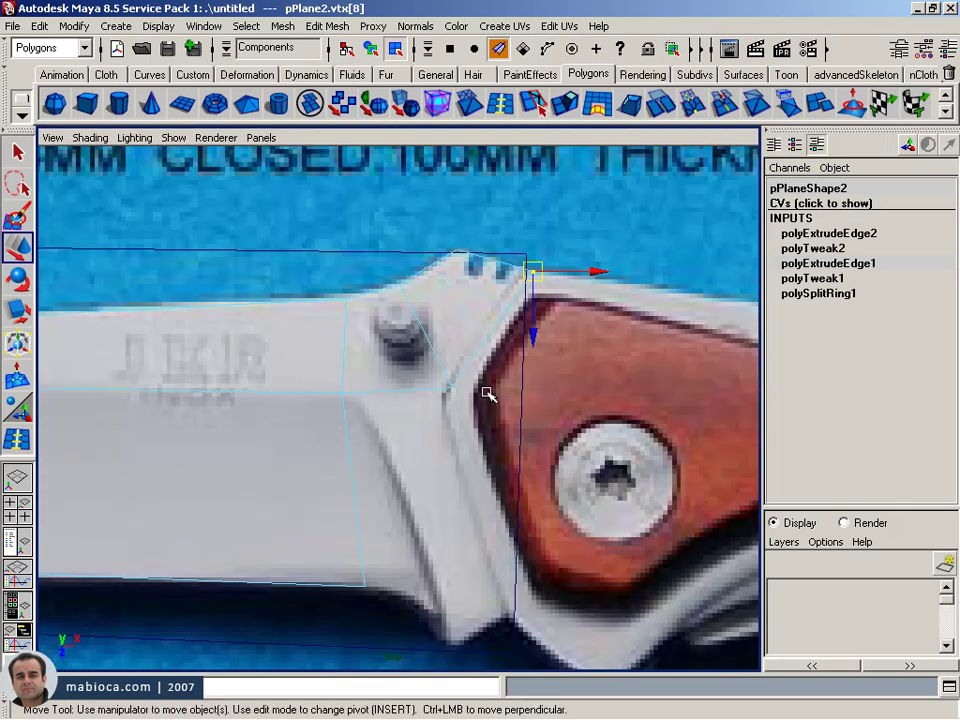
key(space)
click(229, 274)
key(space)
alt+middle_drag(383, 338, 433, 345)
click(492, 285)
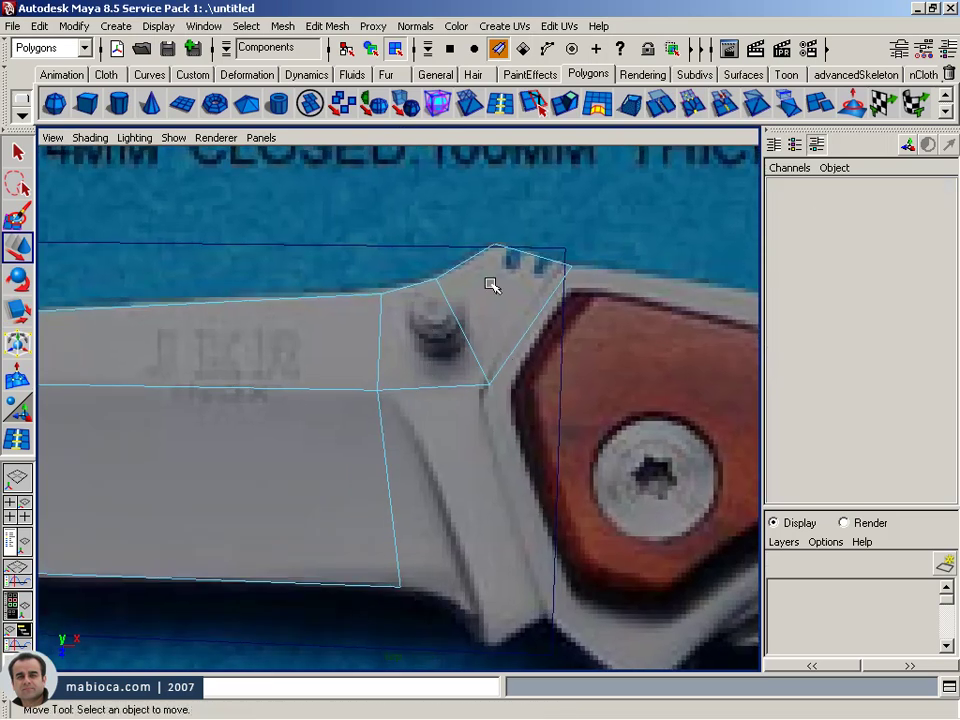
right_drag(436, 318, 448, 341)
click(434, 389)
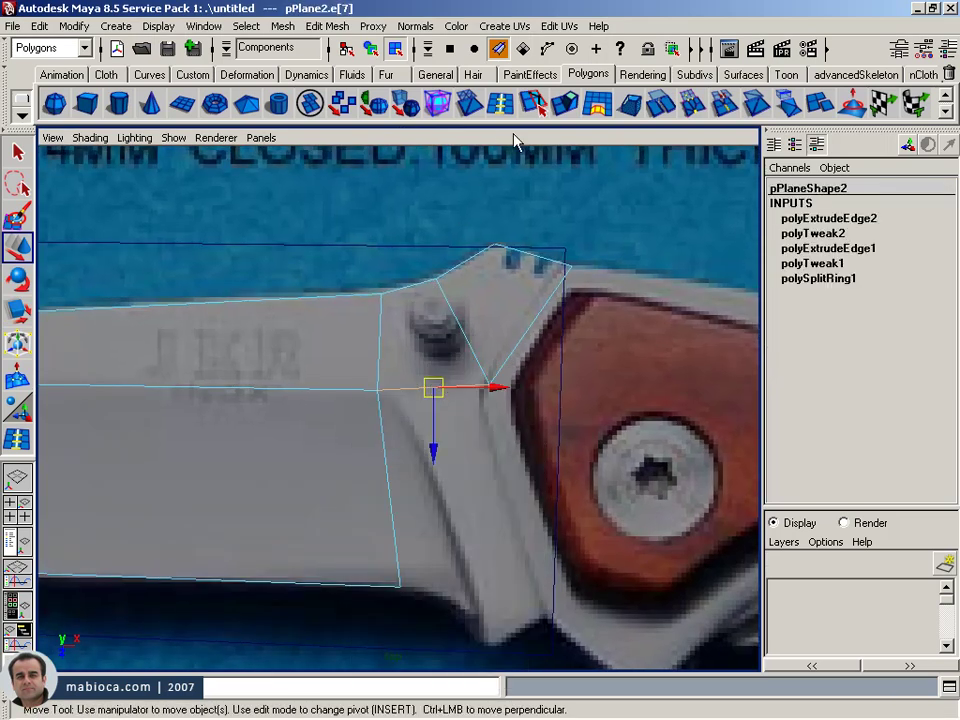
- Extrude the lower junction edge down to the blade bottom and fit its two new corners
click(410, 100)
mouse_move(441, 385)
mouse_down()
mouse_move(536, 546)
mouse_move(551, 641)
mouse_up()
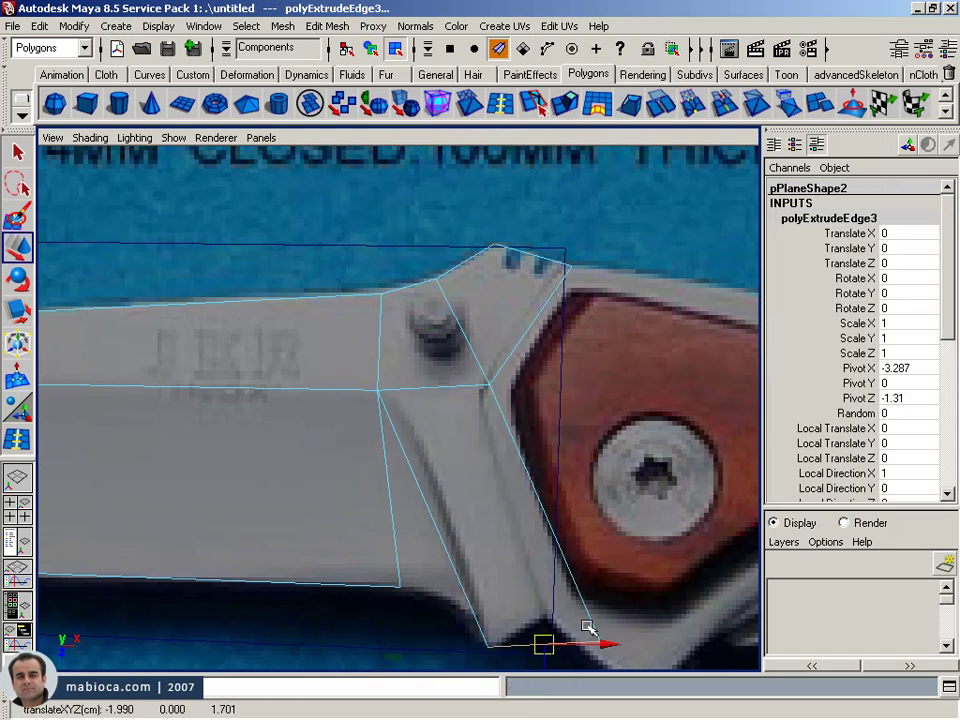
right_drag(583, 420, 534, 418)
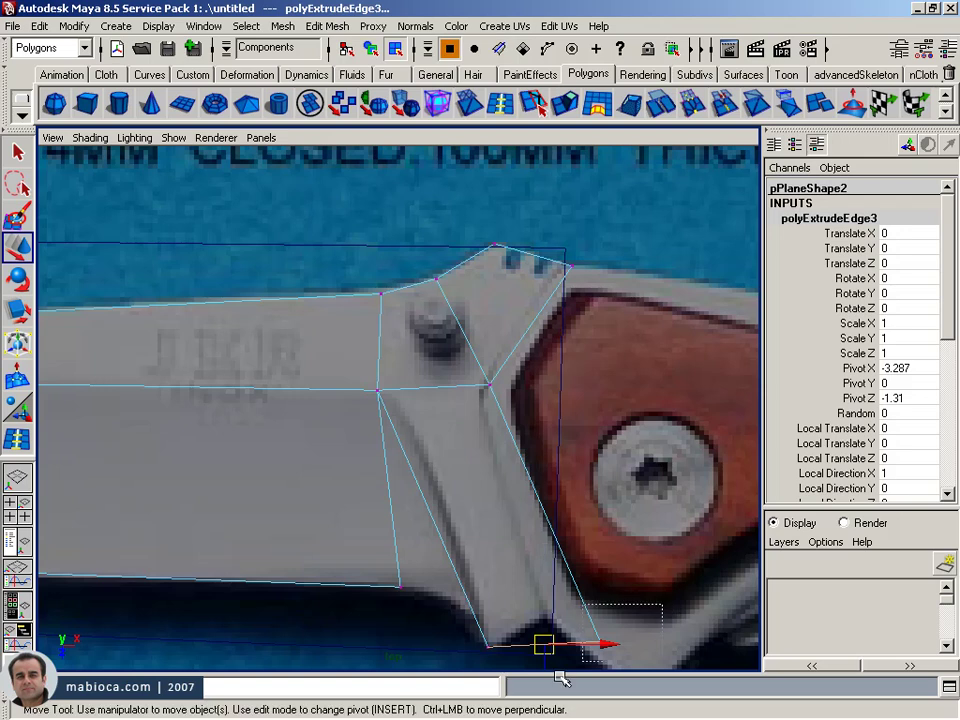
click(602, 641)
drag(604, 643, 553, 609)
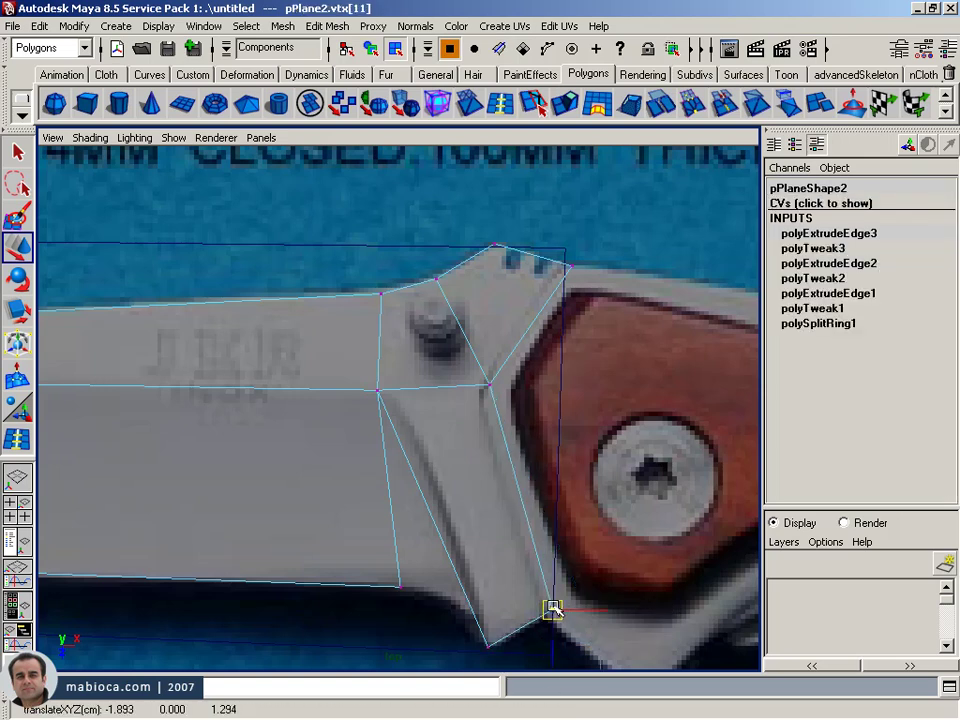
click(490, 647)
drag(495, 651, 492, 651)
mouse_move(458, 502)
alt+middle_down()
mouse_move(418, 349)
mouse_move(421, 374)
alt+middle_up()
- Insert an edge loop across the bolster and nudge its vertex down onto the bolster edge
click(18, 438)
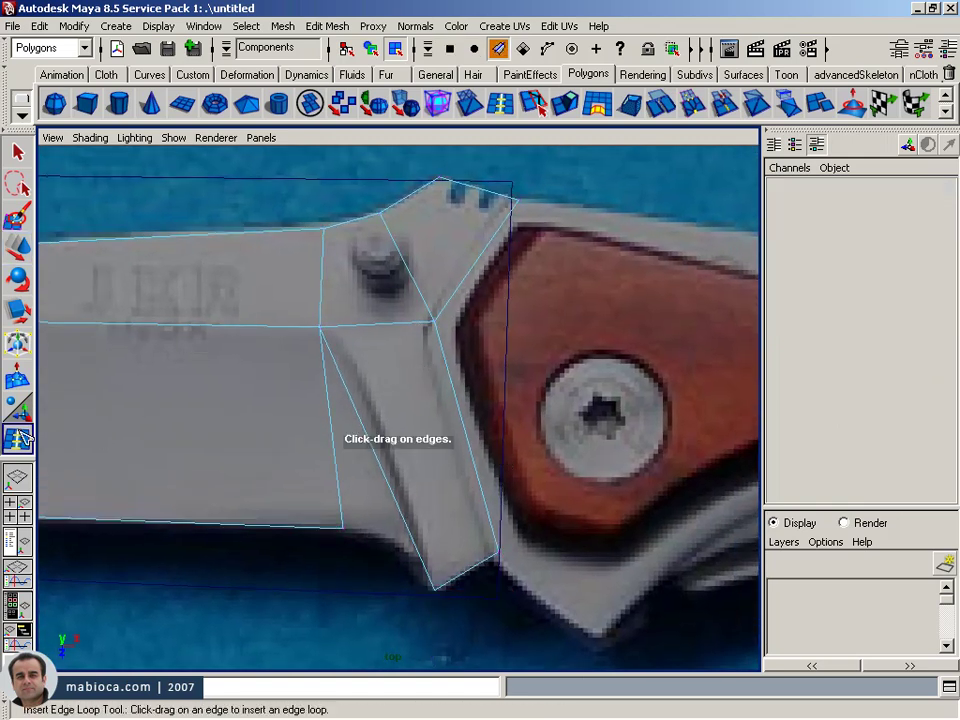
drag(465, 418, 465, 434)
key(w)
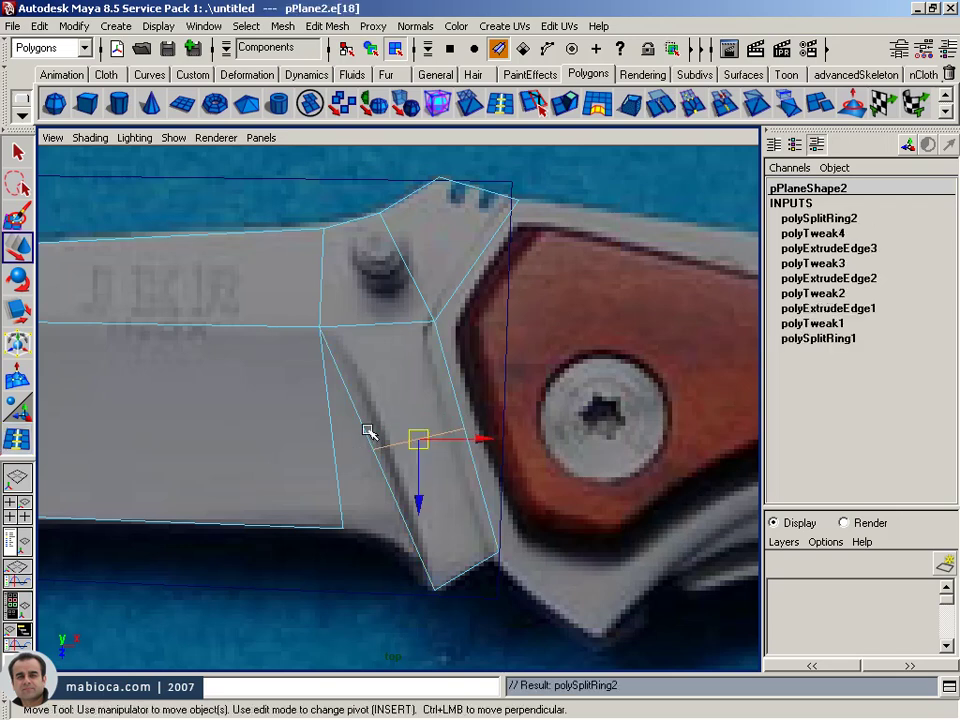
right_drag(390, 420, 335, 422)
click(376, 447)
drag(380, 449, 403, 443)
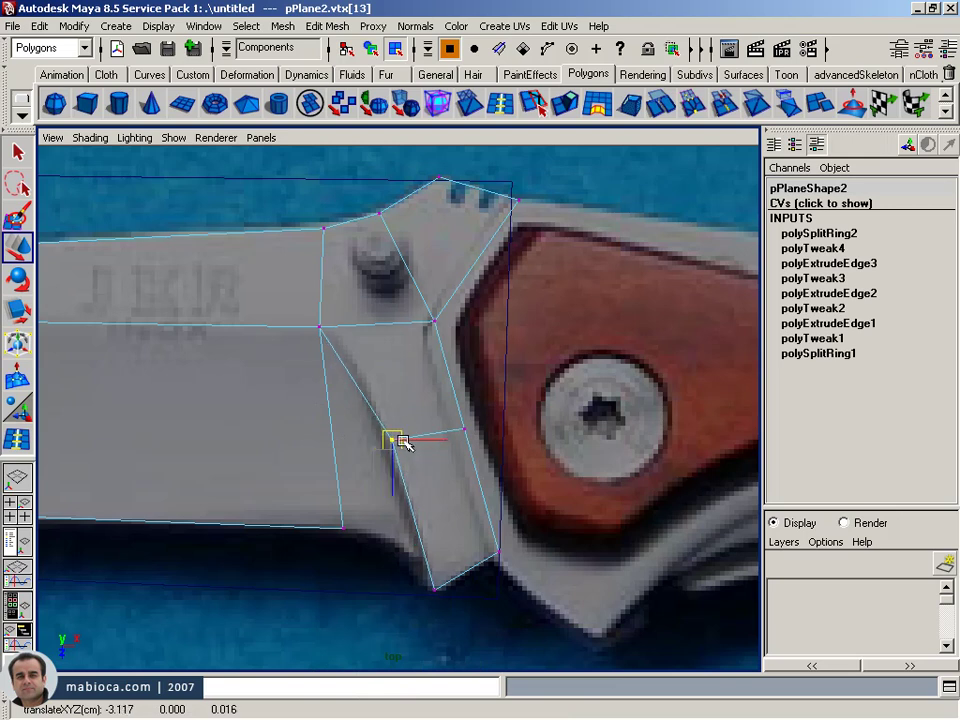
alt+middle_drag(411, 403, 510, 348)
drag(447, 375, 452, 367)
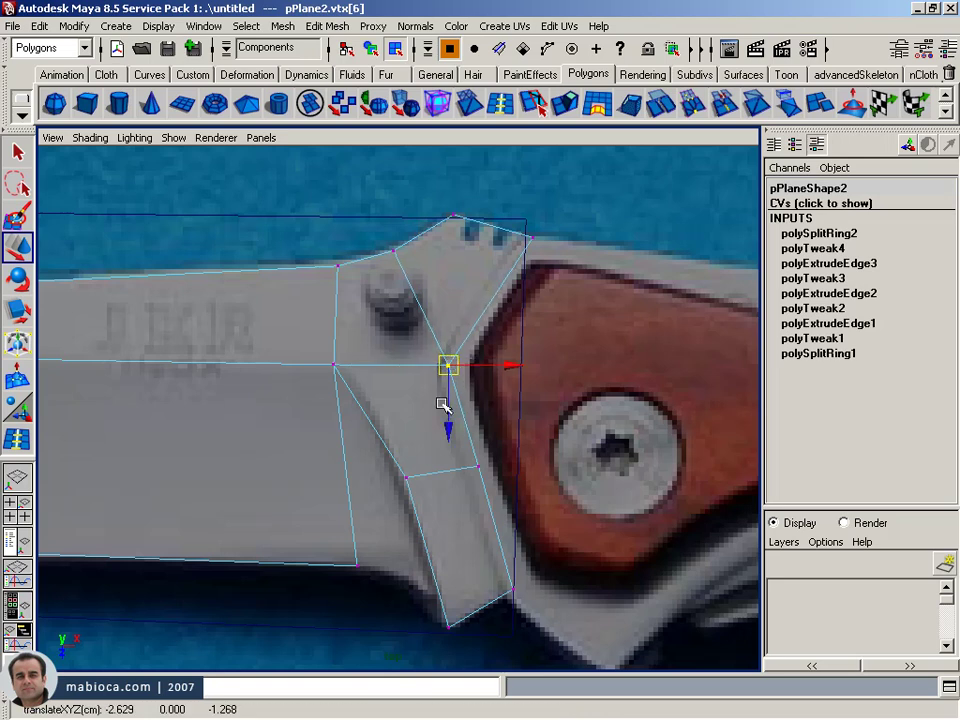
alt+middle_drag(397, 430, 414, 392)
alt+right_drag(414, 392, 550, 396)
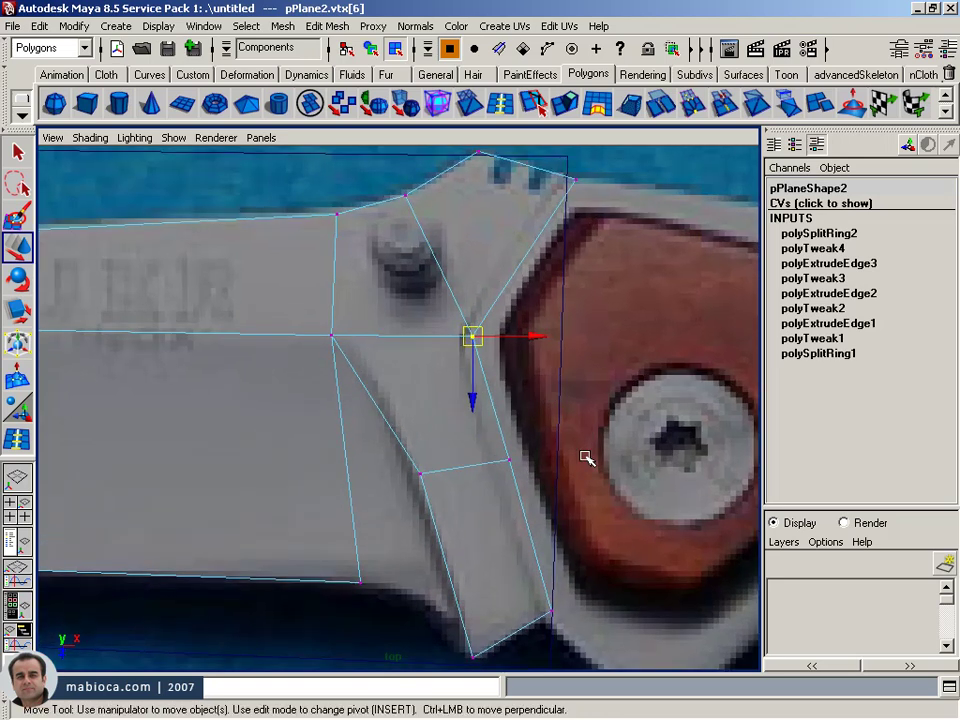
- Insert a second edge loop across the bolster strip and shift its first vertices into place
key(y)
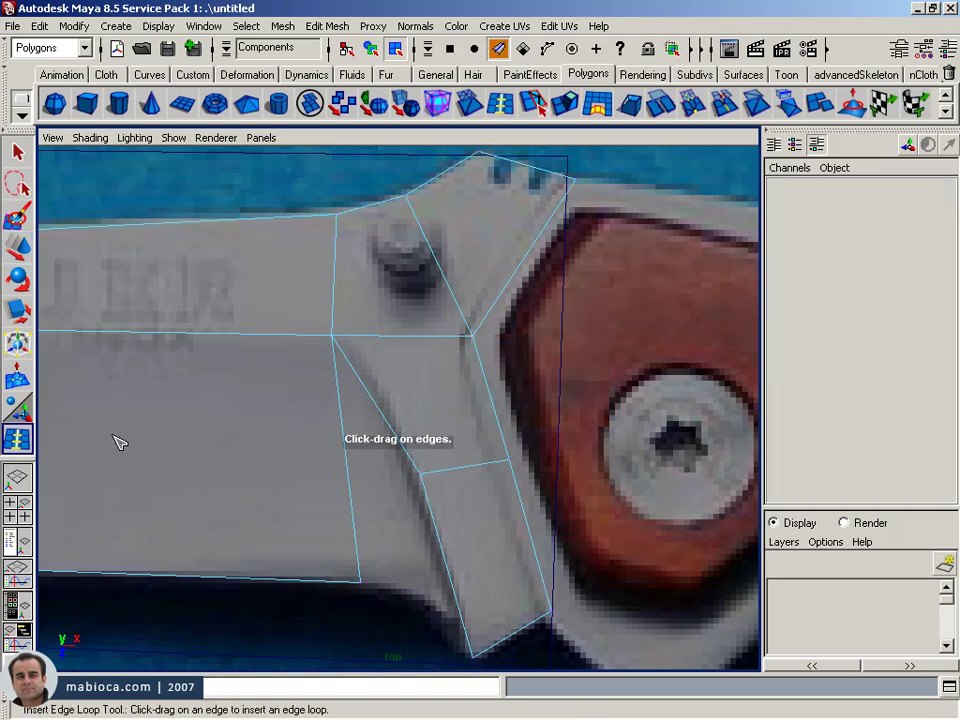
drag(376, 404, 374, 396)
key(w)
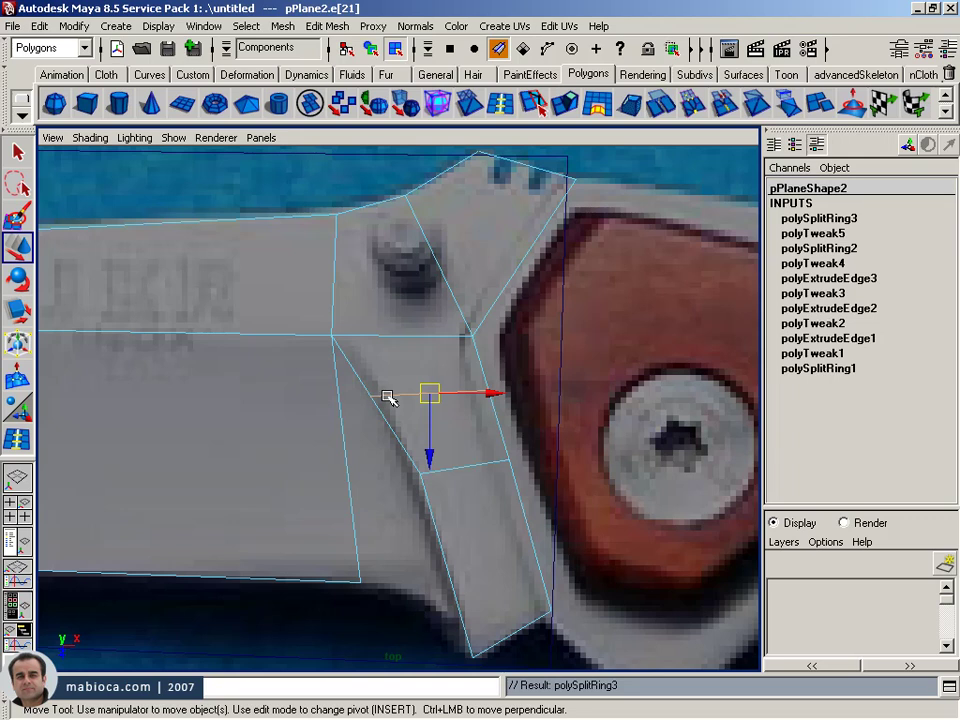
right_drag(388, 397, 340, 394)
click(370, 398)
drag(372, 398, 388, 391)
click(420, 471)
drag(471, 476, 472, 478)
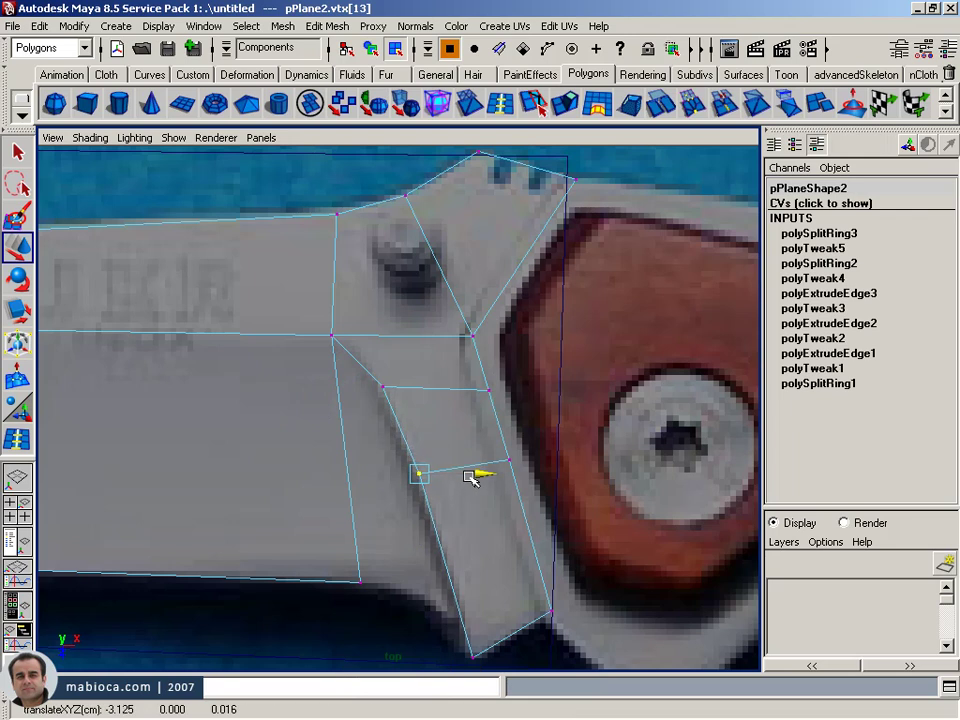
- Move the remaining new-loop vertices left so they follow the angled bolster outline
mouse_move(503, 529)
alt+right_down()
mouse_move(454, 469)
mouse_move(455, 497)
mouse_move(536, 368)
alt+right_up()
click(474, 376)
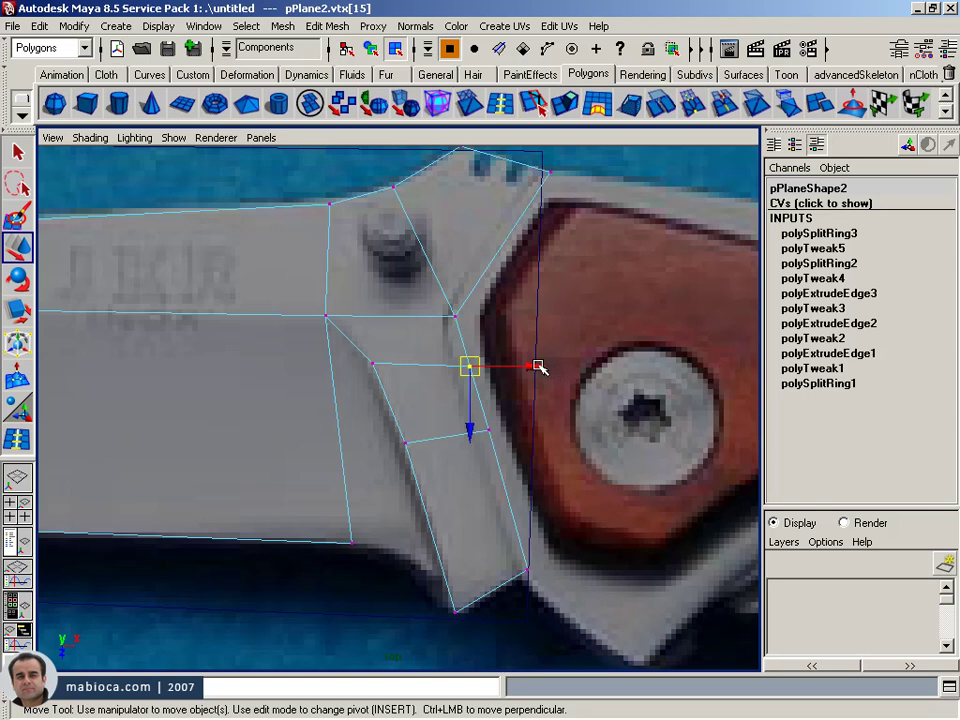
drag(540, 369, 531, 368)
click(488, 430)
drag(570, 432, 549, 430)
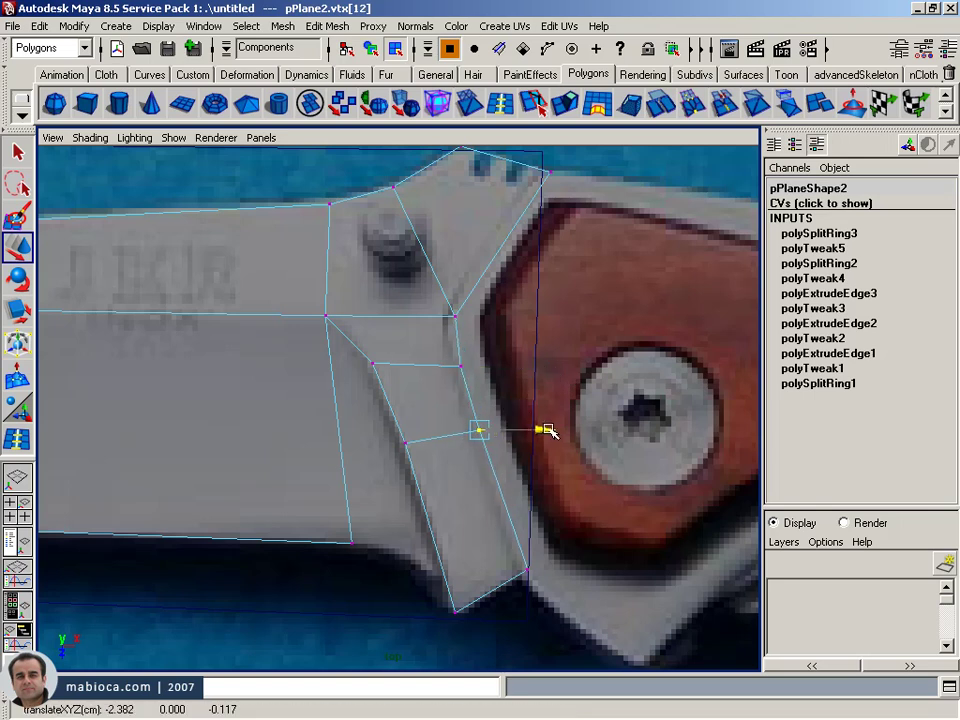
click(455, 315)
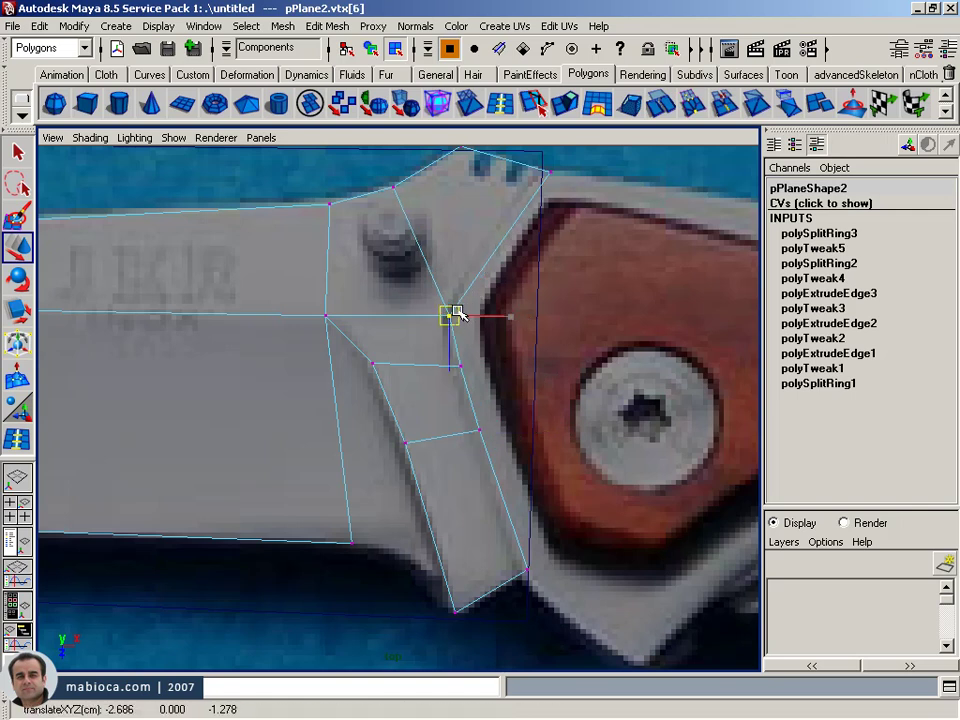
click(459, 367)
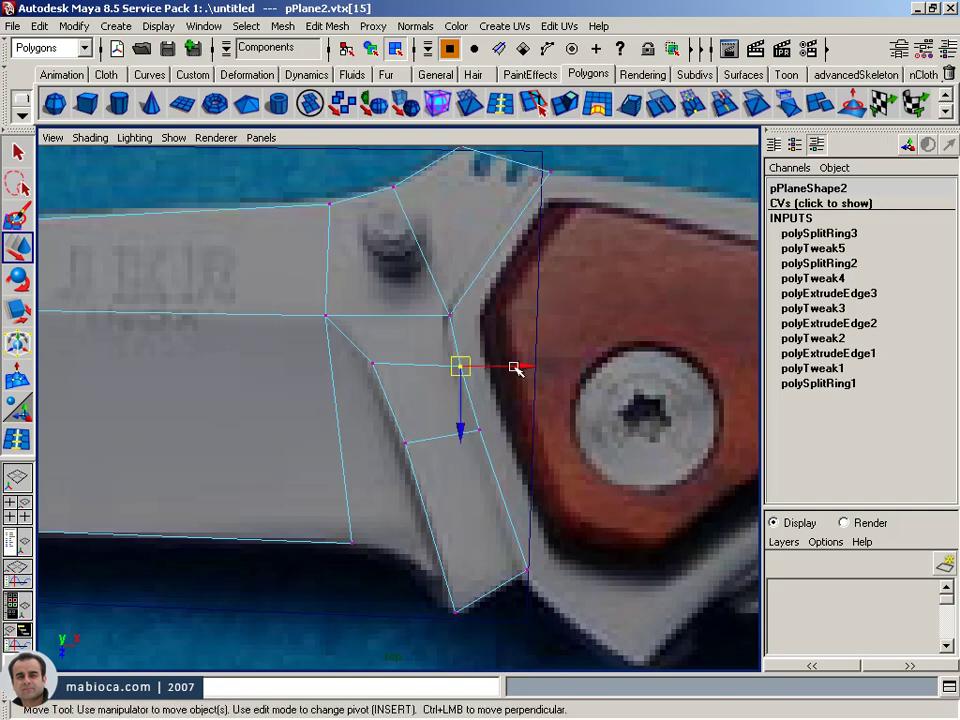
drag(514, 368, 521, 368)
- Frame the whole knife, then zoom onto the blade tip and select its front edge
alt+right_drag(520, 370, 578, 377)
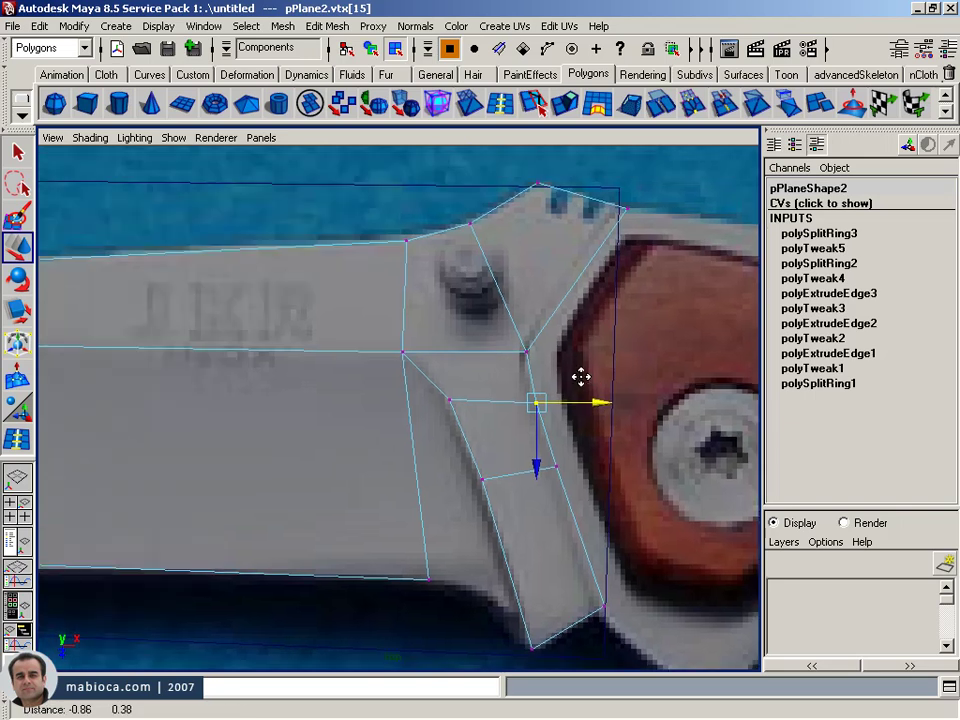
mouse_move(570, 386)
alt+middle_down()
mouse_move(670, 379)
mouse_move(490, 417)
alt+middle_up()
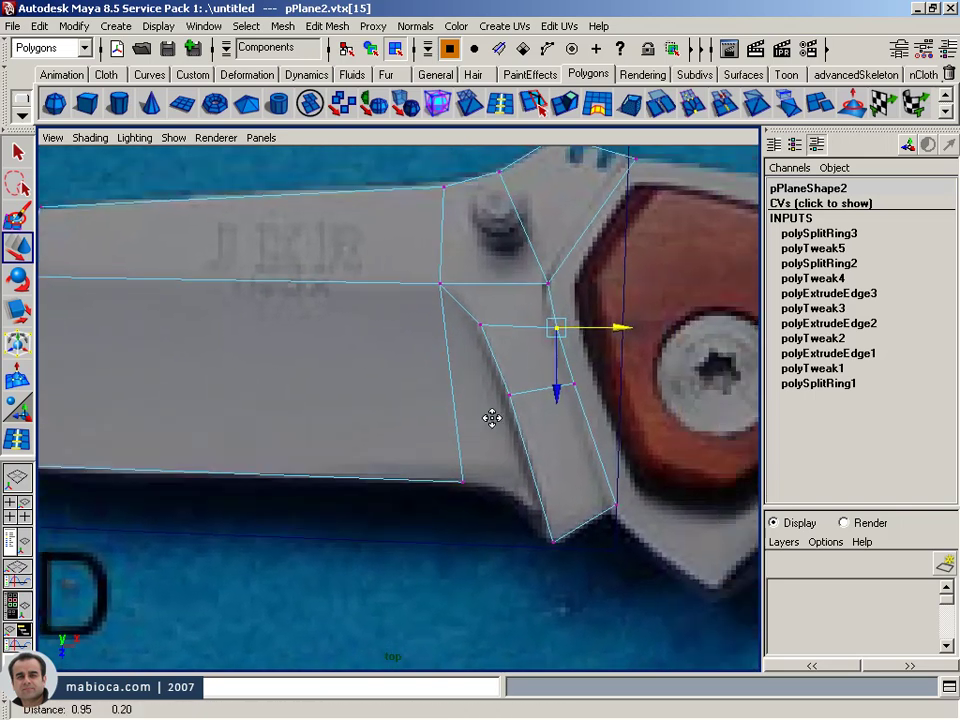
mouse_move(490, 417)
alt+right_down()
mouse_move(601, 402)
mouse_move(423, 409)
alt+right_up()
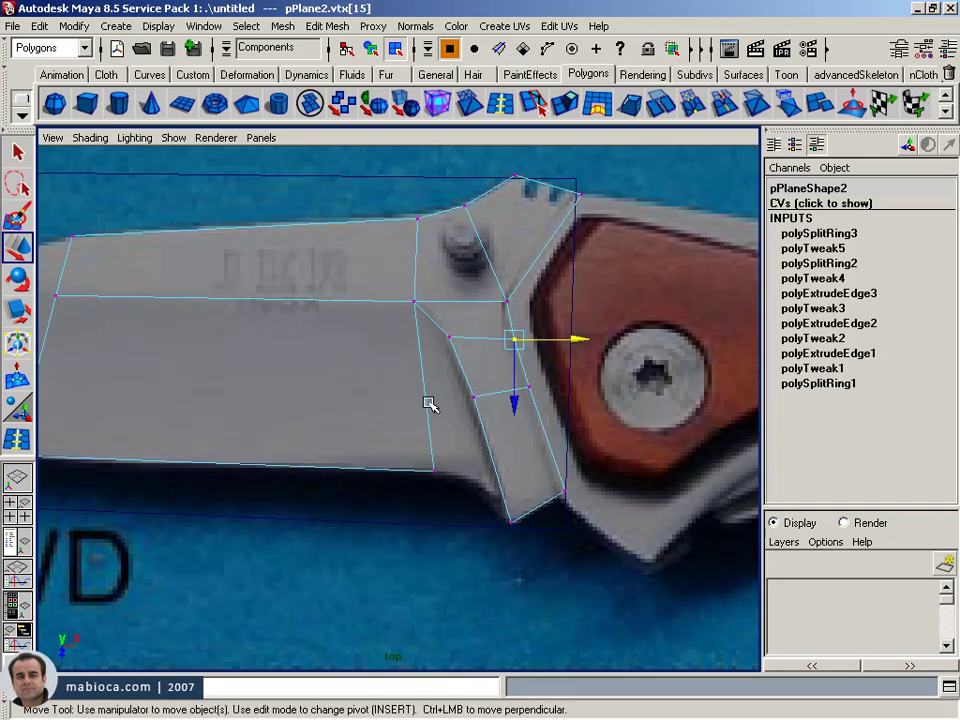
alt+middle_drag(429, 403, 293, 392)
mouse_move(293, 392)
alt+right_down()
mouse_move(522, 416)
mouse_move(497, 345)
alt+right_up()
click(494, 382)
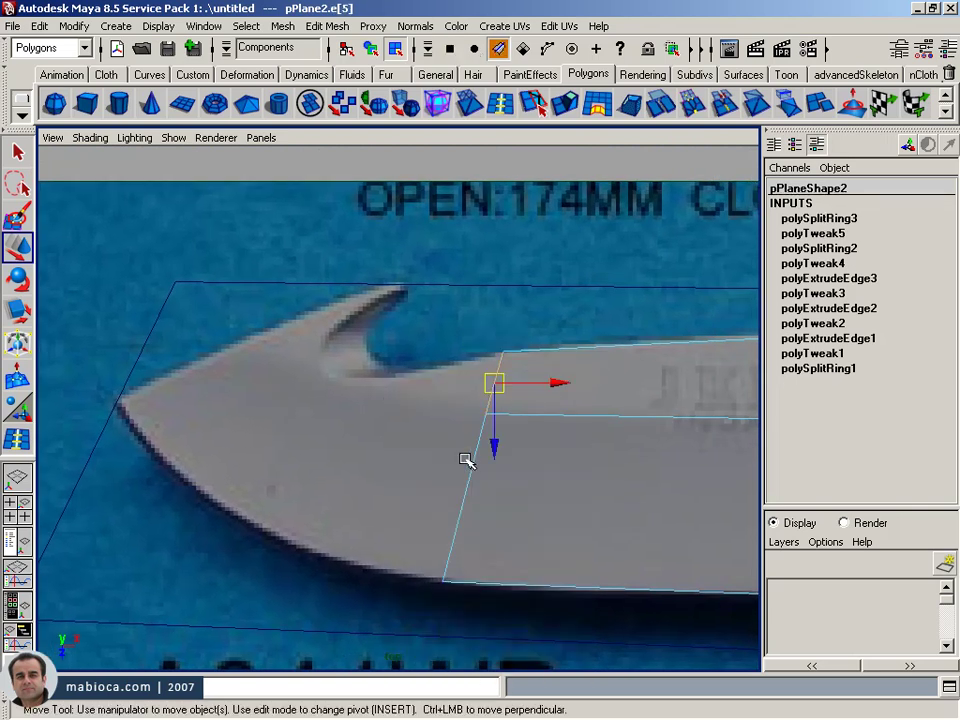
- Extrude the front blade edge and move it left toward the tip
shift+right_drag(466, 460, 519, 327)
key(w)
mouse_move(478, 472)
mouse_down()
mouse_move(257, 406)
mouse_move(289, 413)
mouse_move(276, 410)
mouse_up()
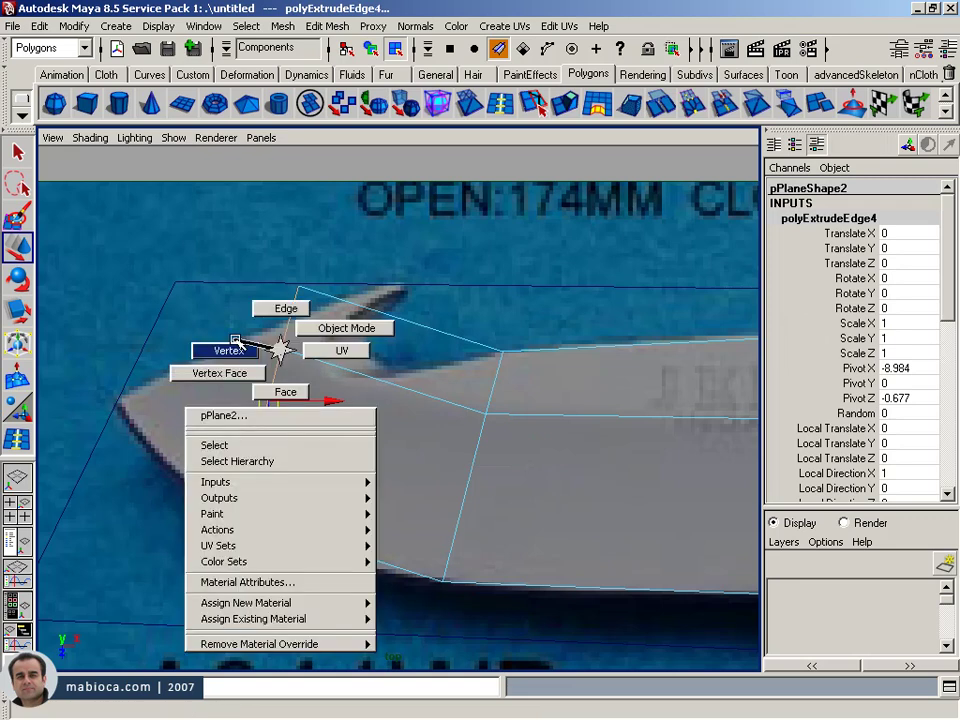
right_drag(265, 348, 221, 347)
click(281, 349)
drag(281, 349, 321, 370)
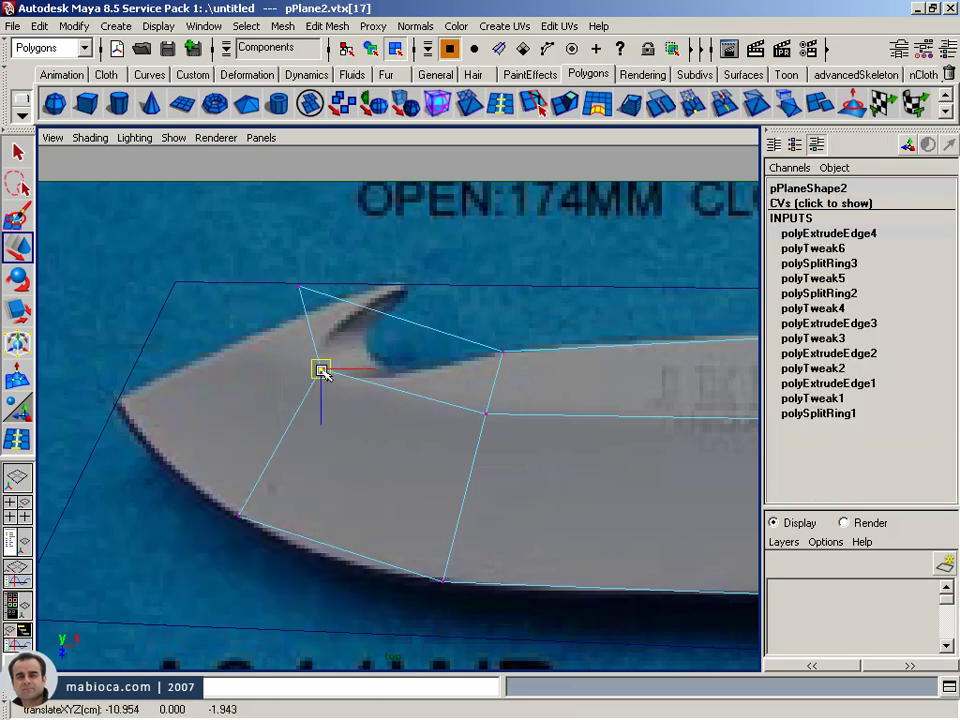
- Pull the new top and middle vertices onto the notch line, bringing two together at one point
click(237, 516)
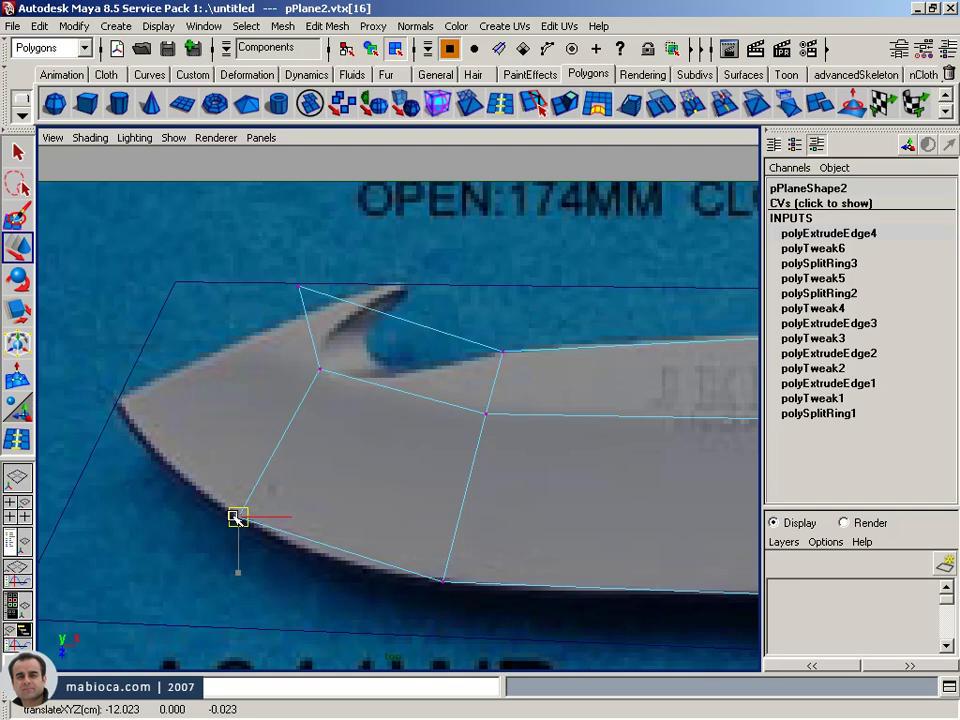
click(321, 369)
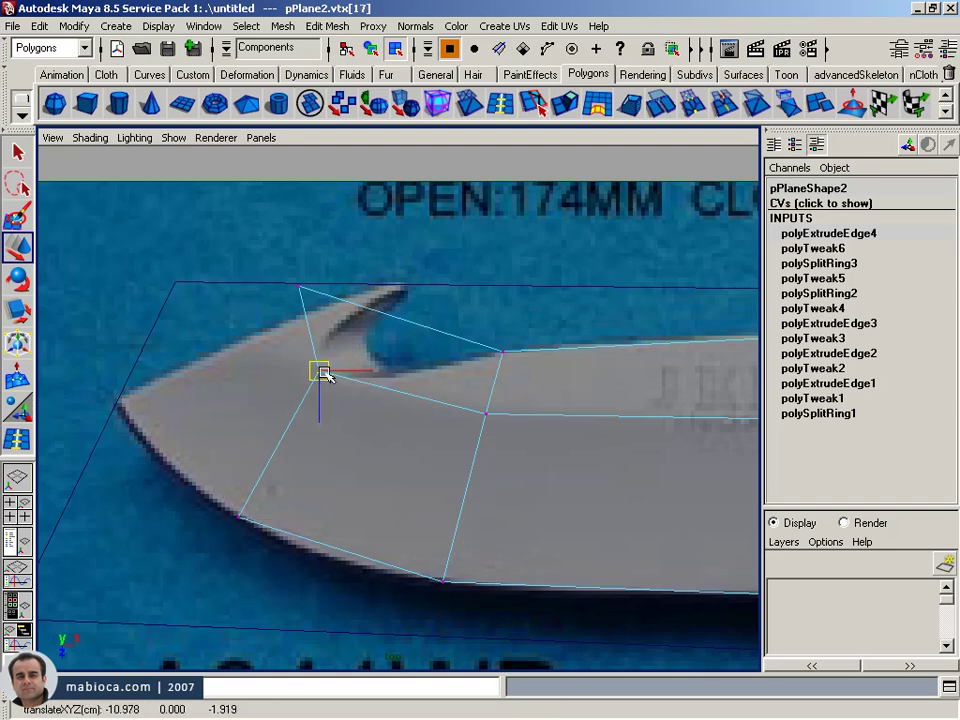
click(300, 287)
drag(300, 287, 372, 357)
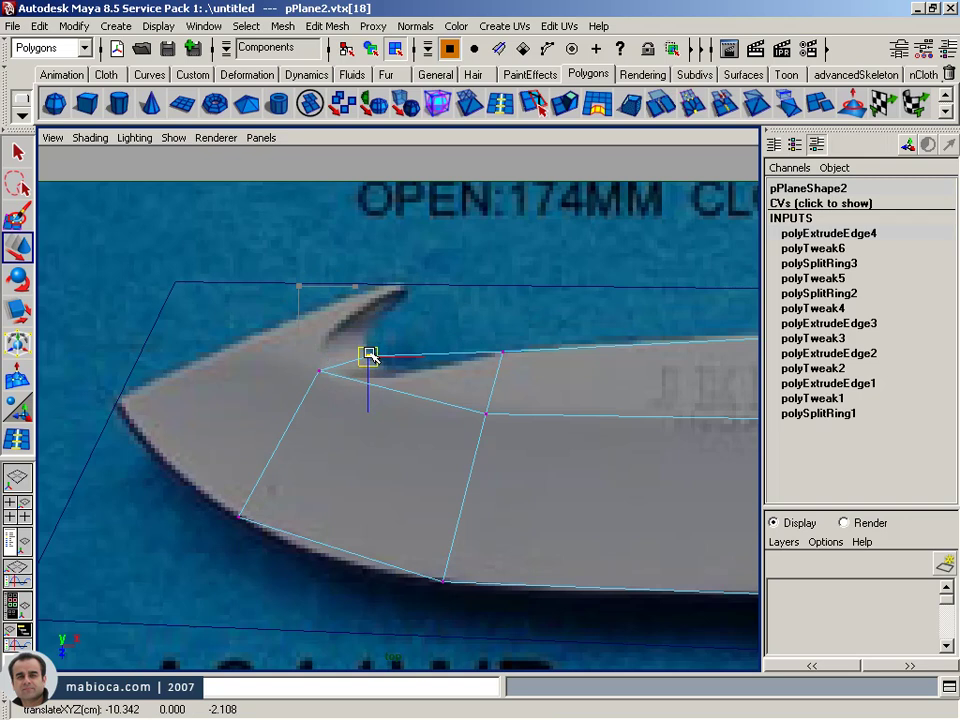
click(321, 369)
mouse_move(321, 369)
mouse_down()
mouse_move(325, 380)
mouse_move(356, 380)
mouse_move(331, 368)
mouse_up()
click(368, 356)
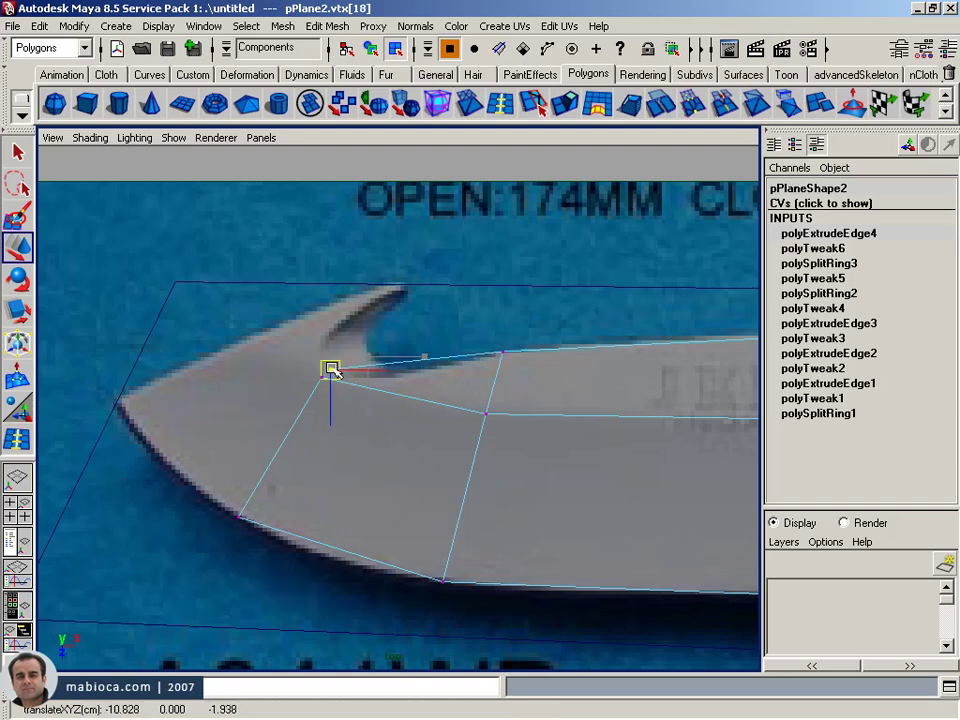
drag(340, 371, 331, 381)
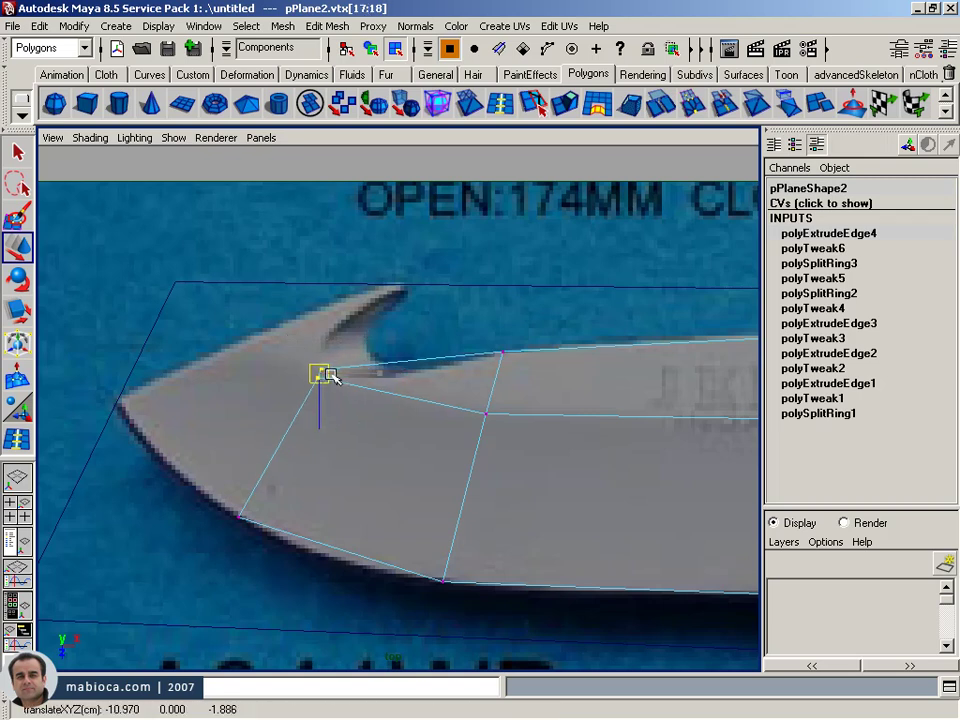
scroll(360, 347, up, 3)
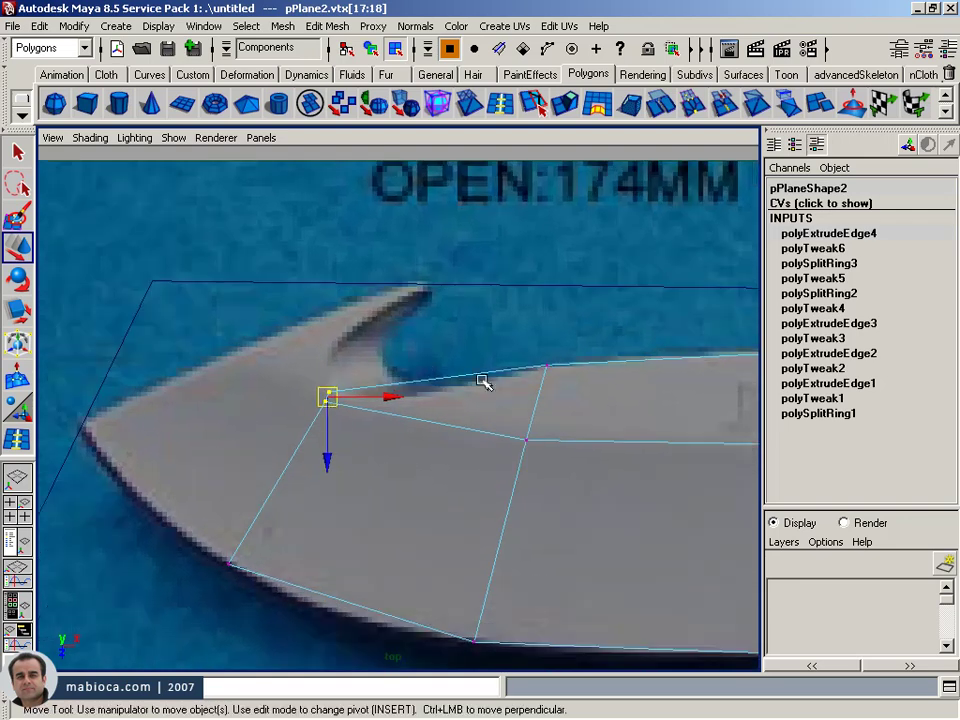
click(309, 454)
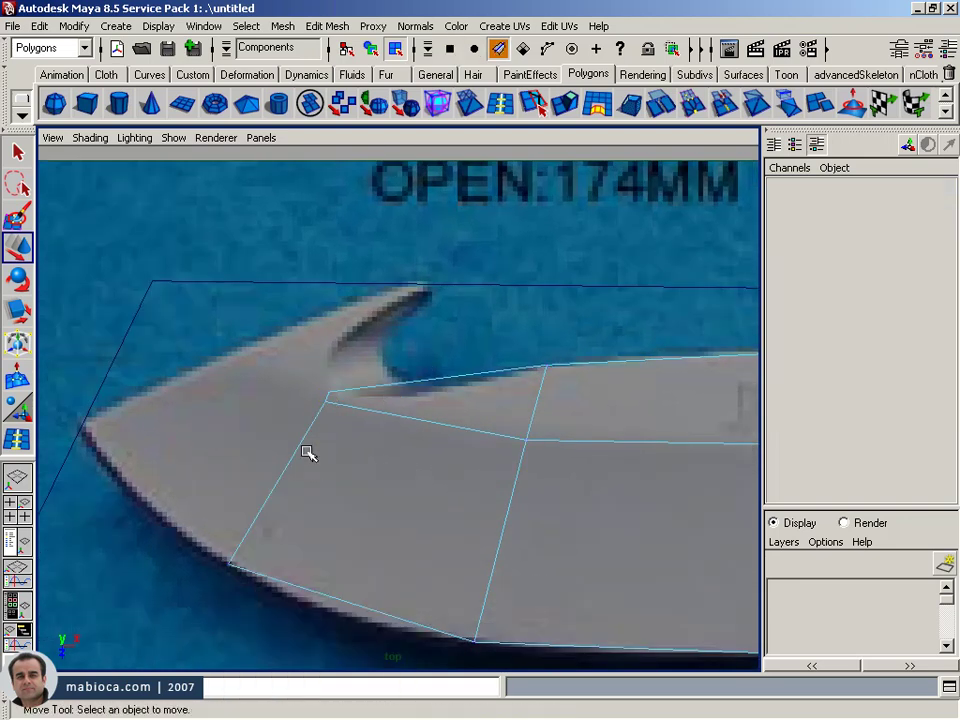
- Extrude the tip's lower front edge and pull its lower vertex out to the blade point
click(303, 448)
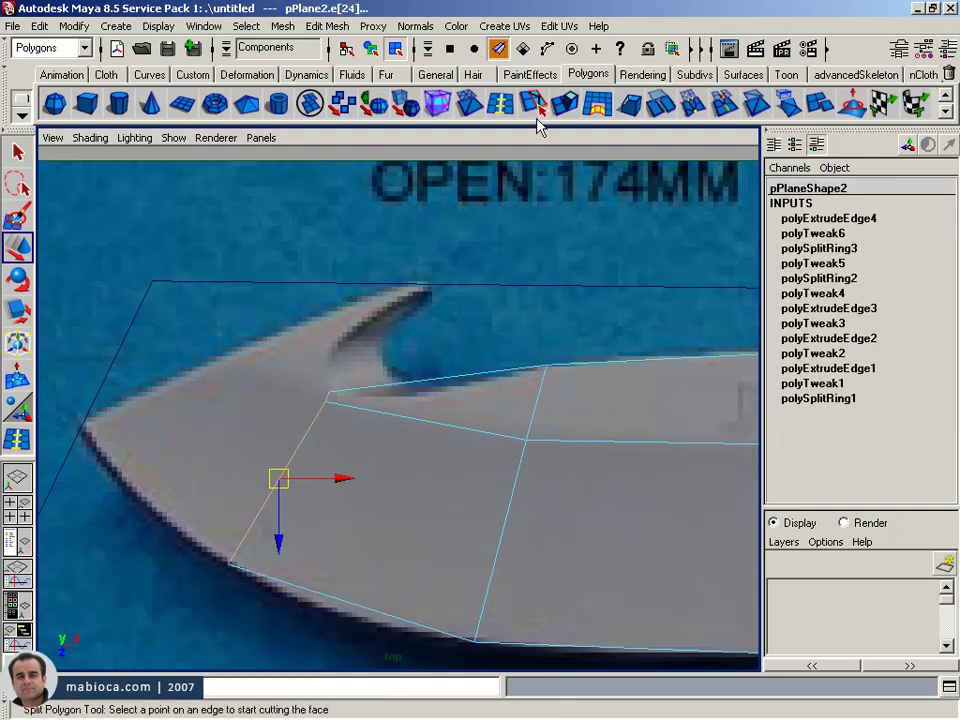
click(566, 102)
drag(278, 478, 220, 400)
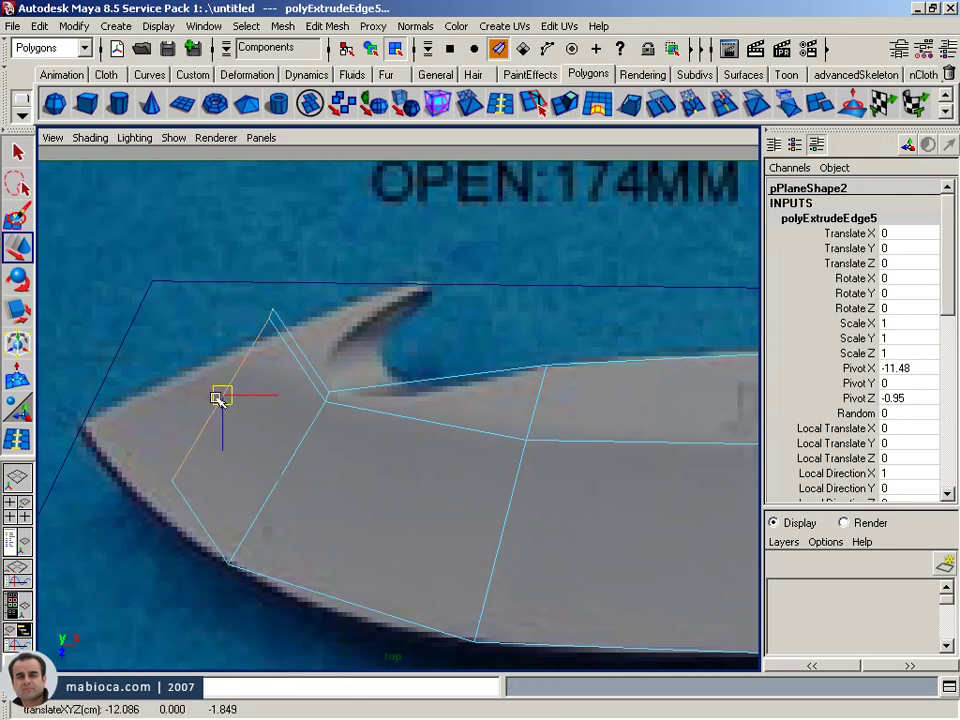
right_drag(216, 394, 165, 392)
click(176, 483)
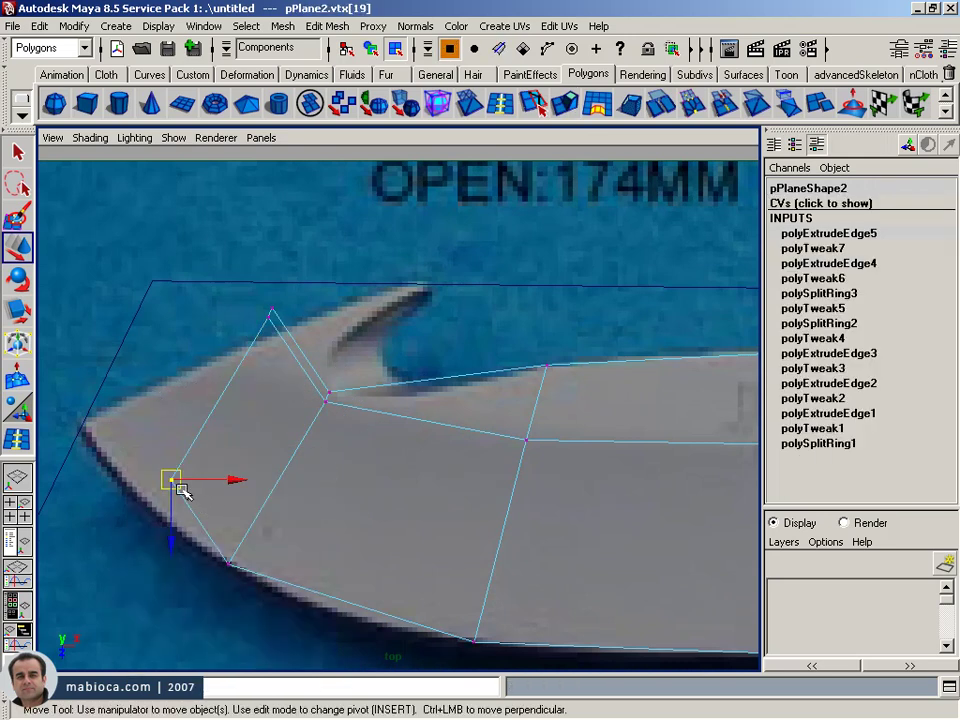
drag(183, 489, 83, 425)
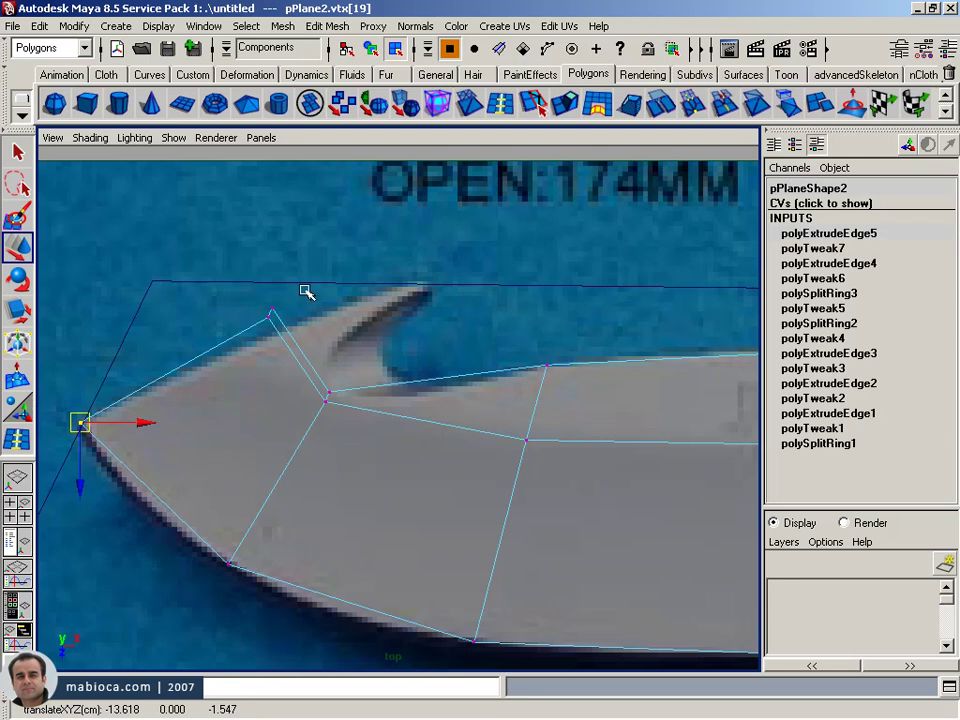
- Place one upper vertex at the hook's tip and the other along the blade's upper edge
mouse_move(258, 346)
mouse_down()
mouse_move(262, 318)
mouse_move(290, 330)
mouse_up()
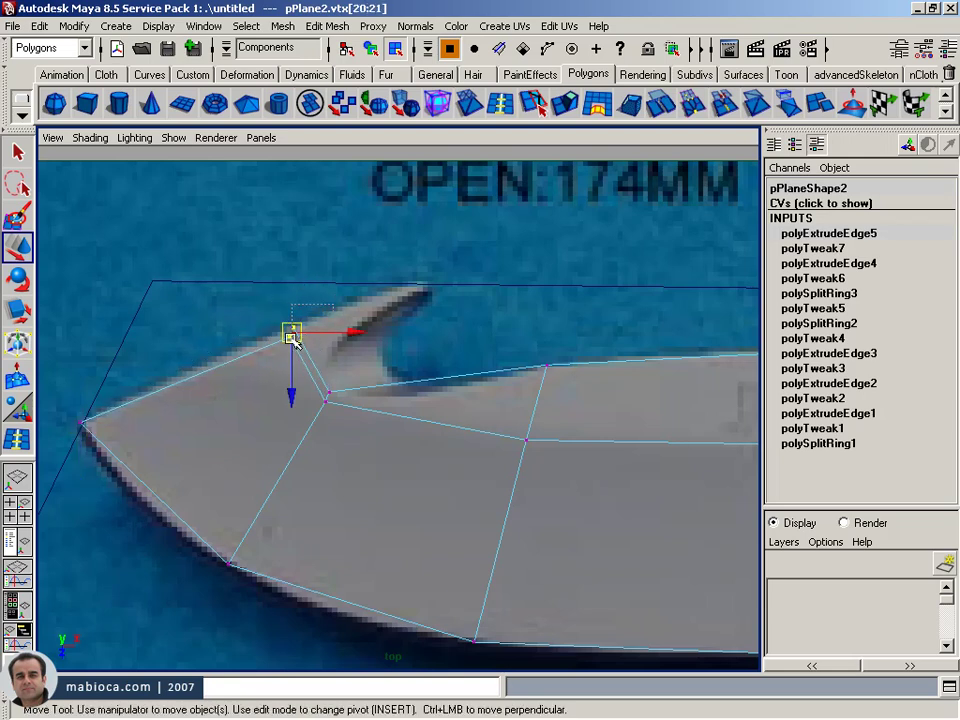
click(291, 333)
drag(291, 333, 425, 288)
click(290, 336)
drag(290, 336, 277, 337)
drag(397, 297, 416, 283)
mouse_move(320, 303)
mouse_down()
mouse_move(255, 349)
mouse_move(267, 341)
mouse_up()
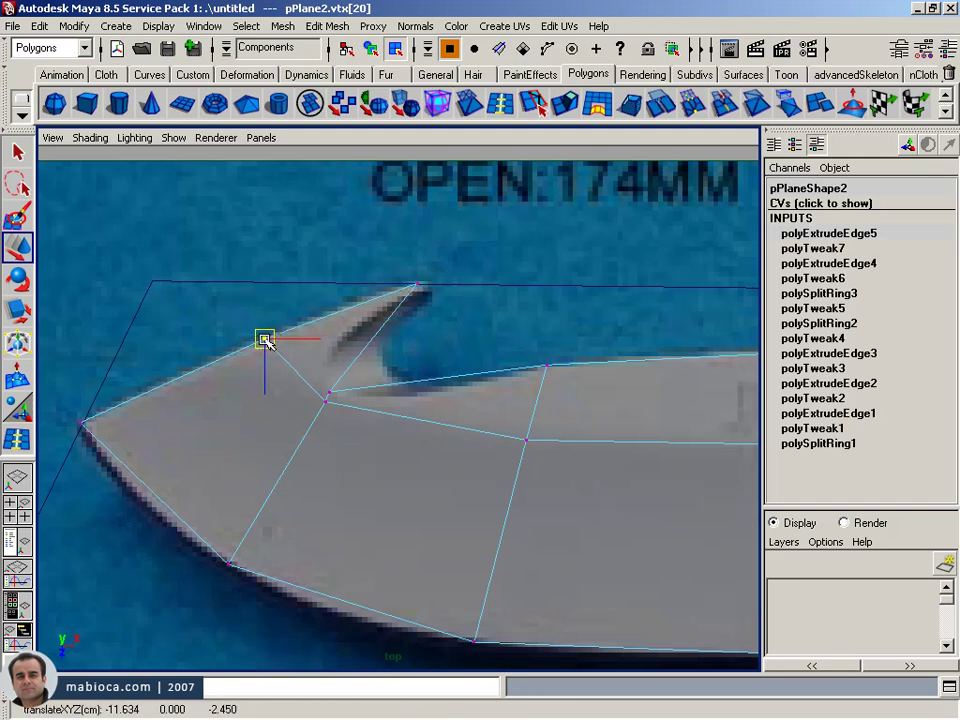
drag(146, 376, 70, 422)
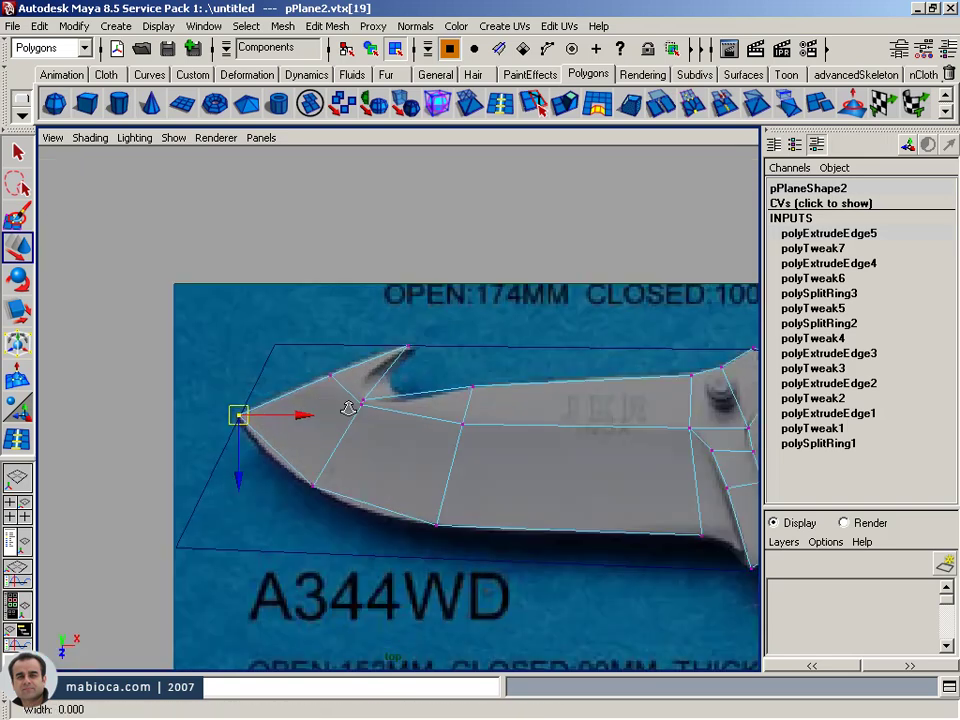
alt+right_drag(485, 410, 407, 396)
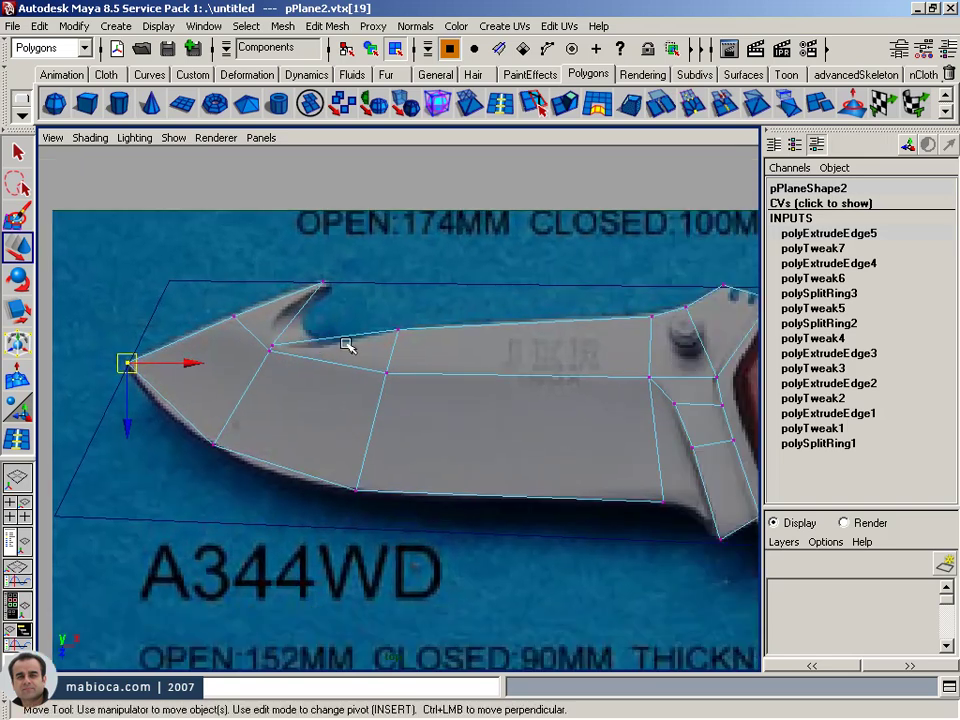
alt+middle_drag(407, 396, 300, 350)
mouse_move(300, 350)
alt+right_down()
mouse_move(482, 448)
mouse_move(491, 394)
mouse_move(454, 392)
mouse_move(428, 344)
mouse_move(229, 291)
alt+right_up()
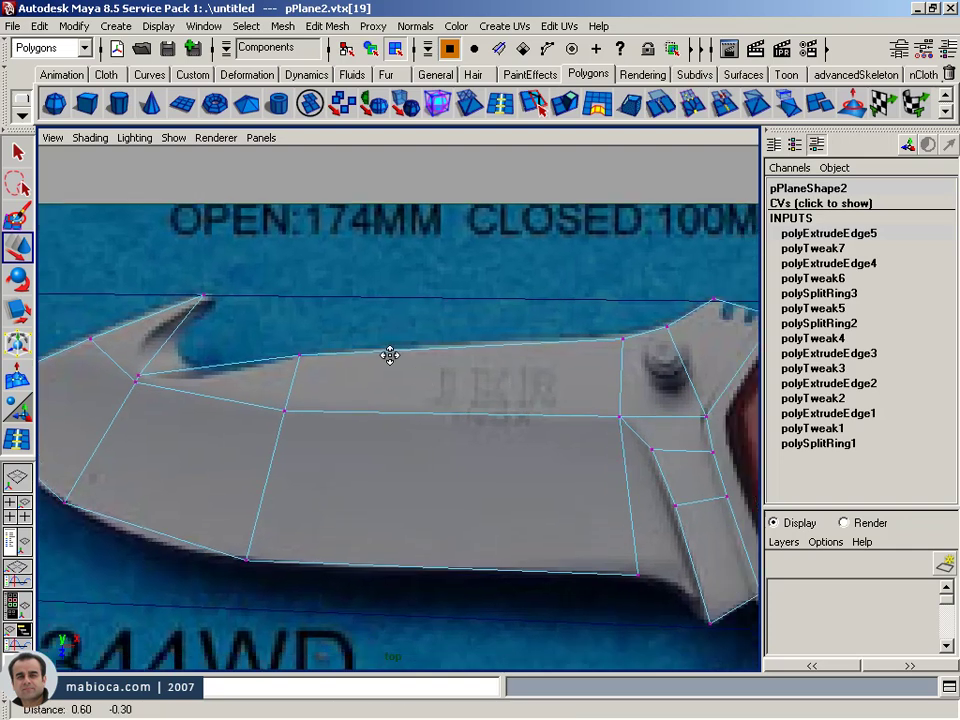
alt+middle_drag(229, 291, 336, 294)
alt+right_drag(336, 294, 386, 298)
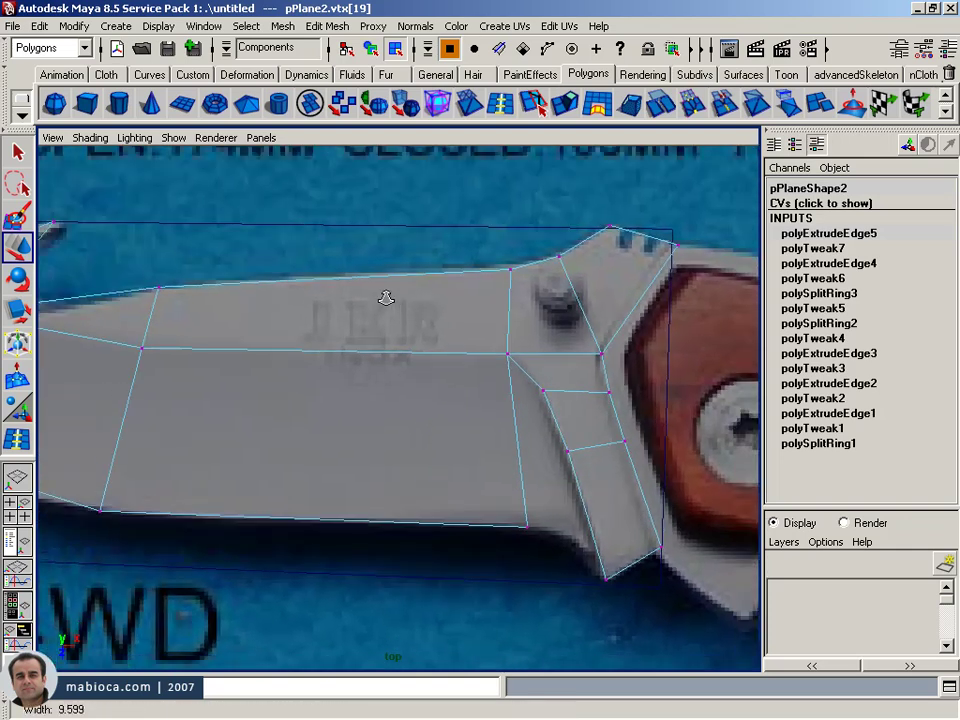
alt+middle_drag(386, 298, 335, 285)
alt+right_drag(431, 351, 357, 345)
alt+middle_drag(357, 345, 476, 356)
mouse_move(476, 356)
alt+right_down()
mouse_move(439, 413)
mouse_move(690, 443)
alt+right_up()
mouse_move(690, 443)
alt+middle_down()
mouse_move(135, 414)
mouse_move(165, 345)
mouse_move(201, 328)
mouse_move(311, 309)
mouse_move(564, 302)
mouse_move(626, 272)
alt+middle_up()
alt+right_drag(626, 272, 652, 344)
mouse_move(652, 344)
alt+middle_down()
mouse_move(546, 371)
mouse_move(369, 358)
alt+middle_up()
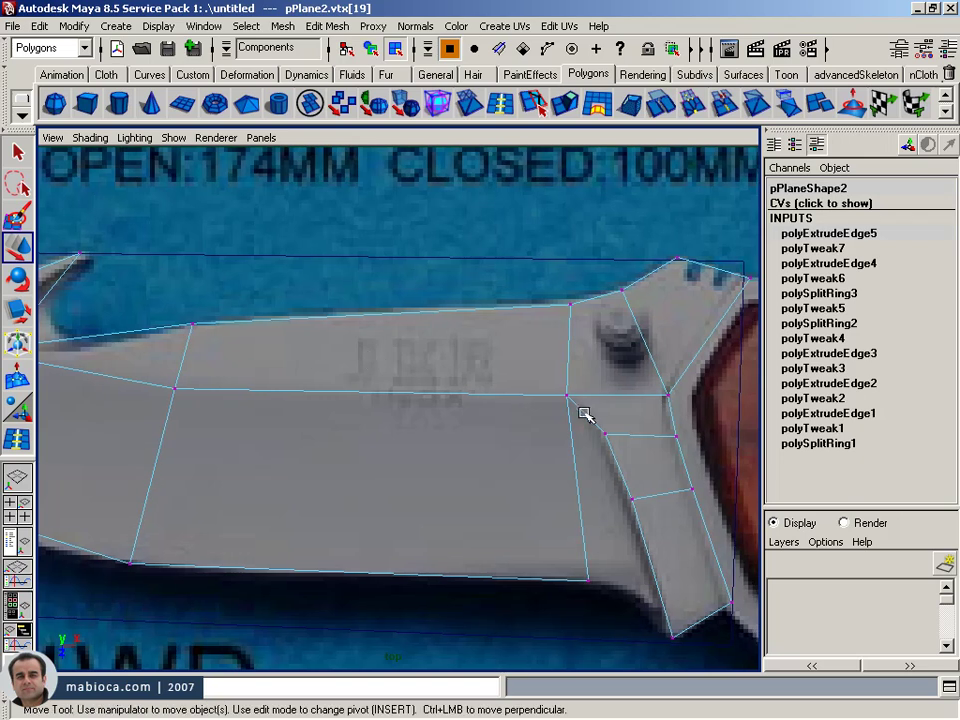
key(bracketleft)
mouse_move(289, 390)
alt+middle_down()
mouse_move(161, 386)
mouse_move(197, 386)
alt+middle_up()
key(bracketleft)
alt+right_drag(446, 388, 563, 394)
alt+middle_drag(563, 394, 515, 446)
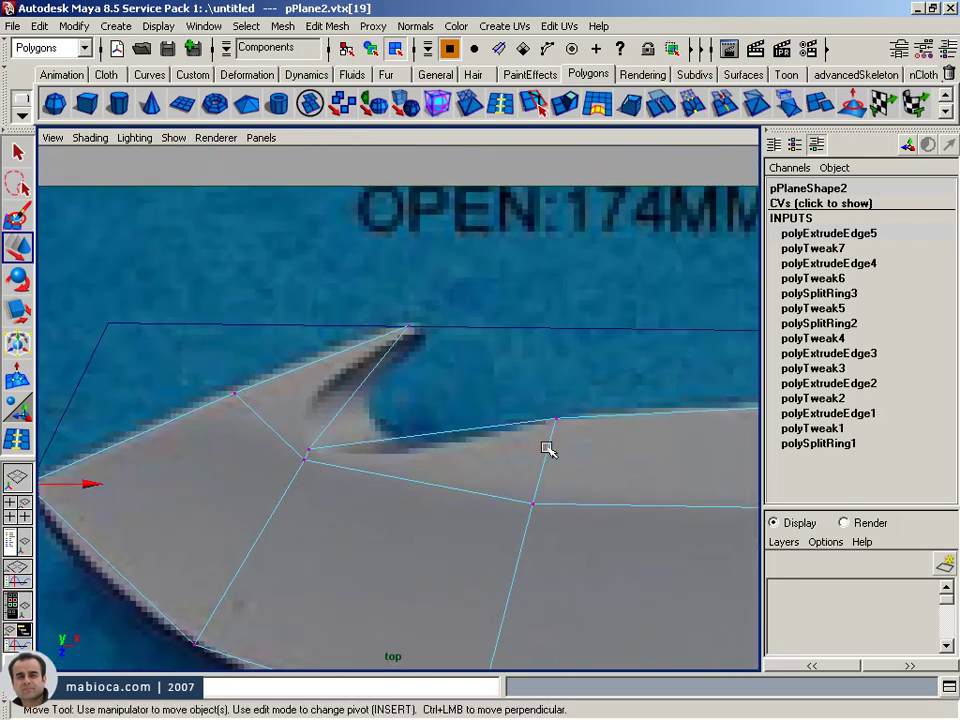
alt+middle_drag(349, 413, 317, 463)
alt+right_drag(317, 463, 375, 474)
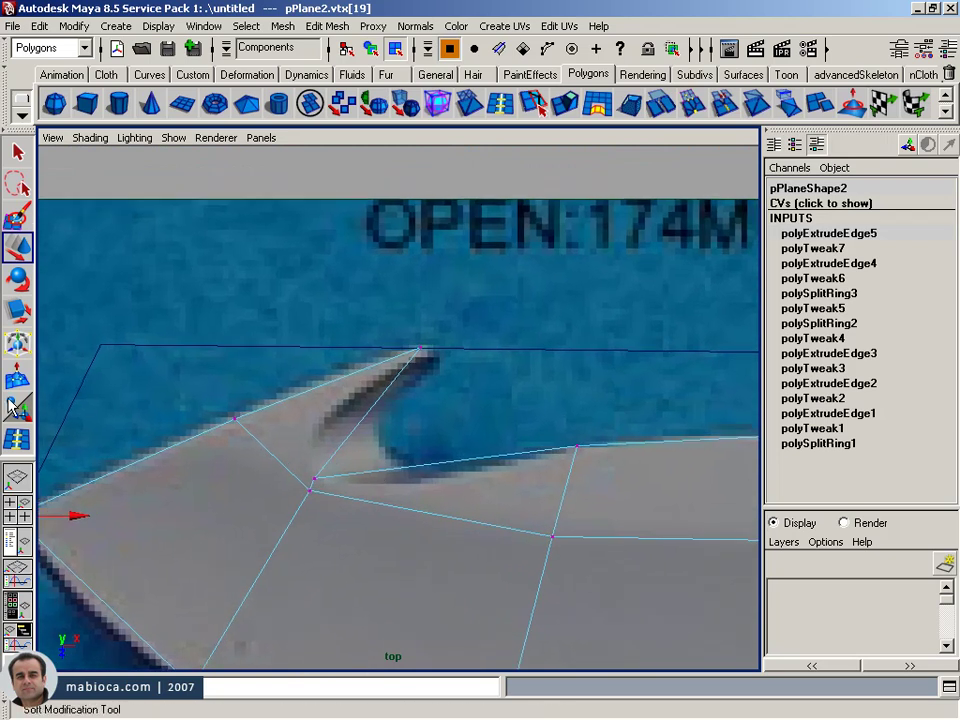
- Split a new edge from the hook edge and move its vertex onto the reference outline
click(535, 103)
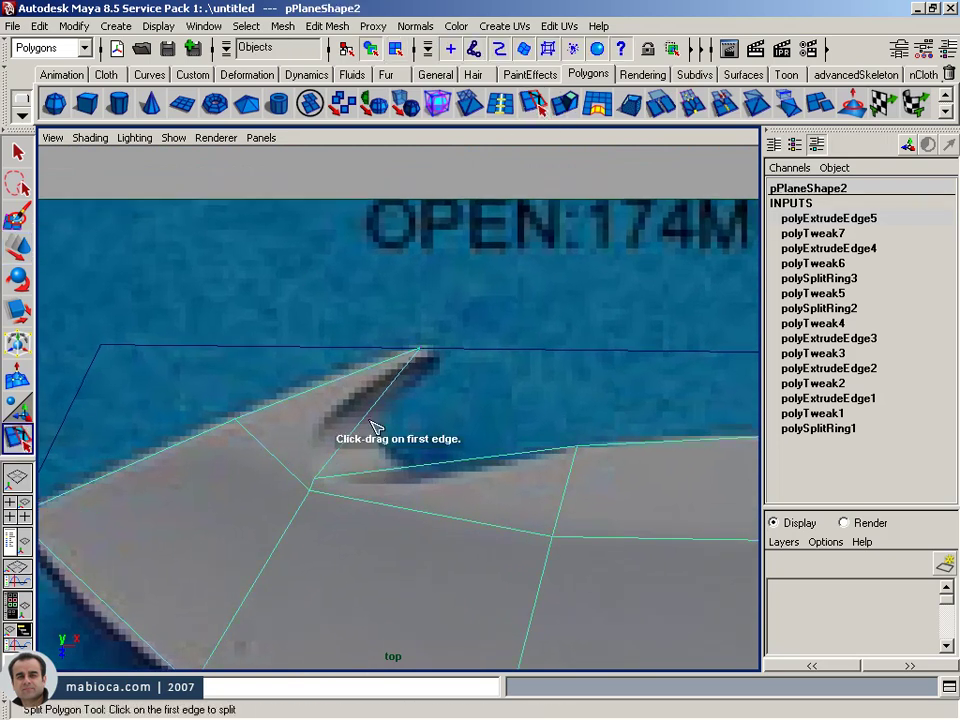
drag(368, 423, 355, 421)
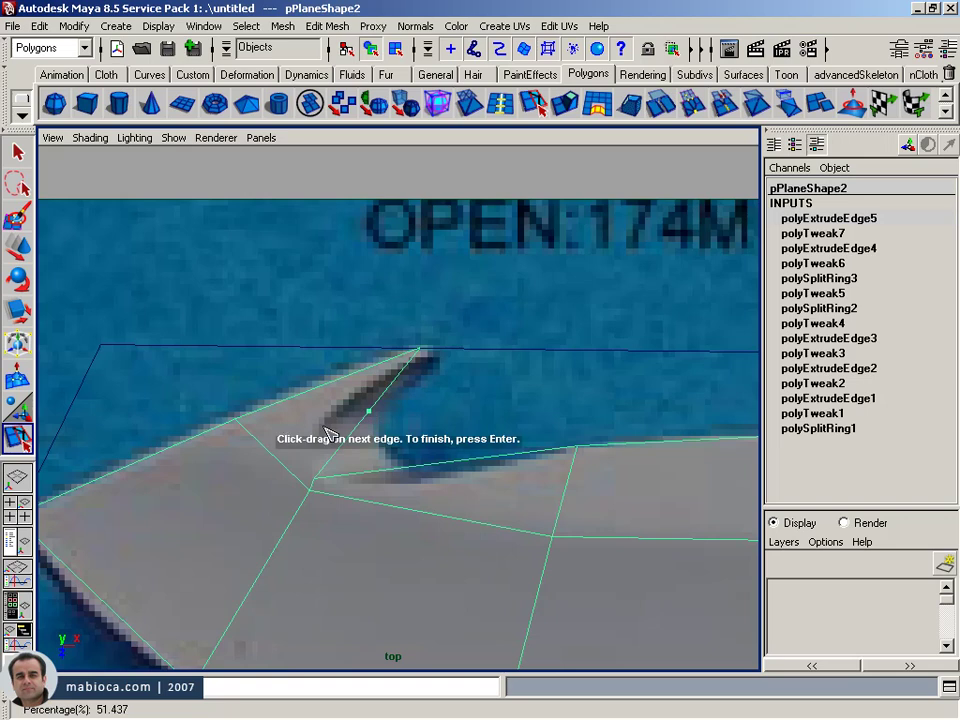
click(270, 451)
key(w)
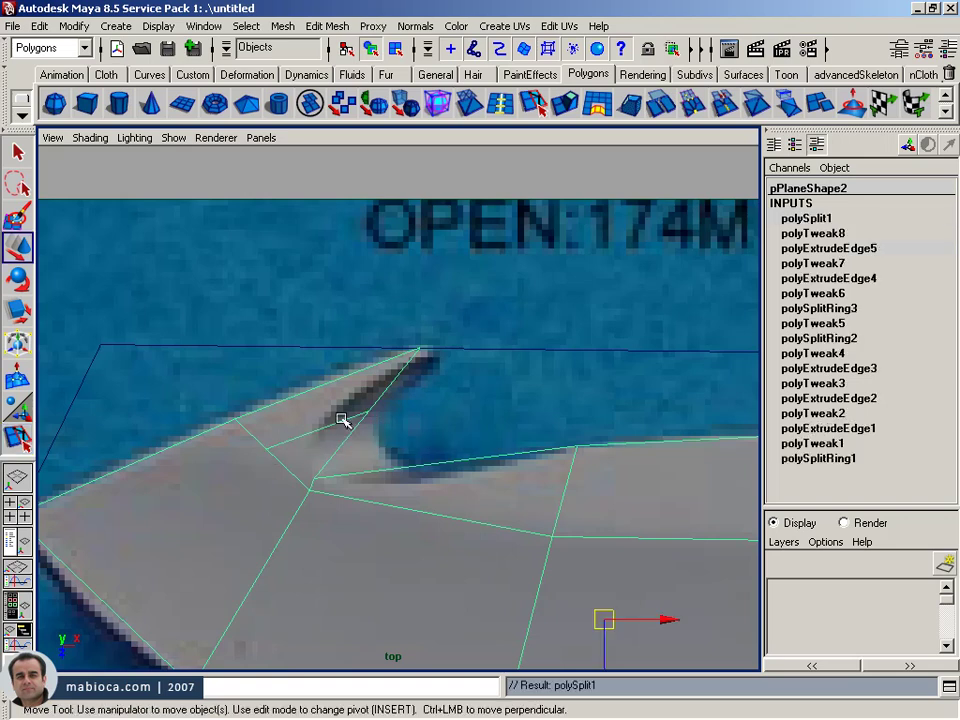
right_drag(372, 410, 371, 404)
click(369, 408)
drag(369, 408, 322, 423)
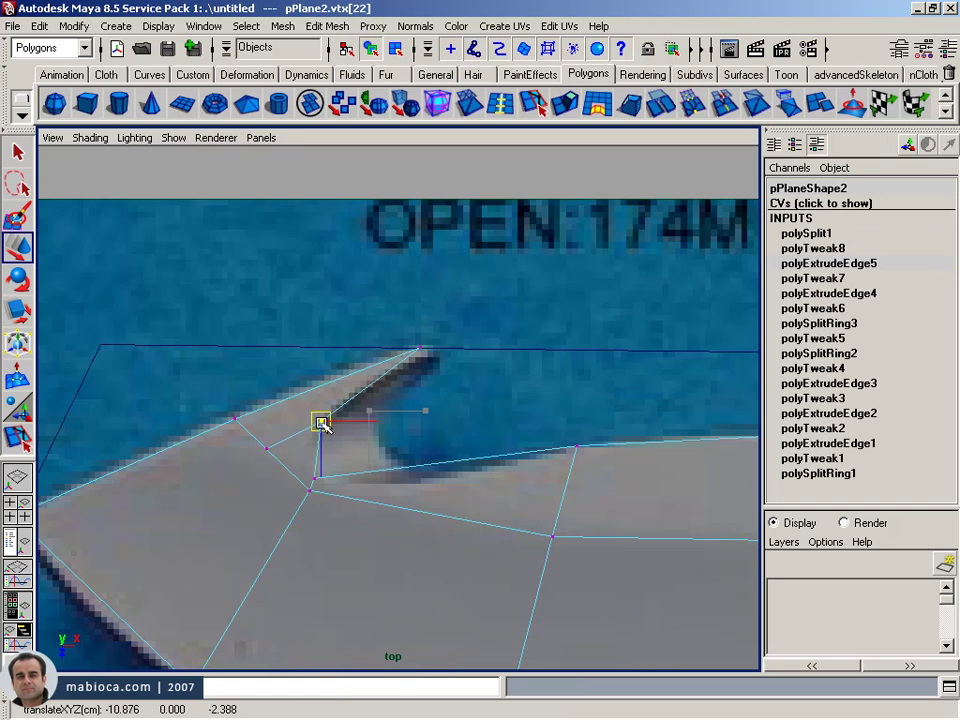
drag(322, 423, 311, 433)
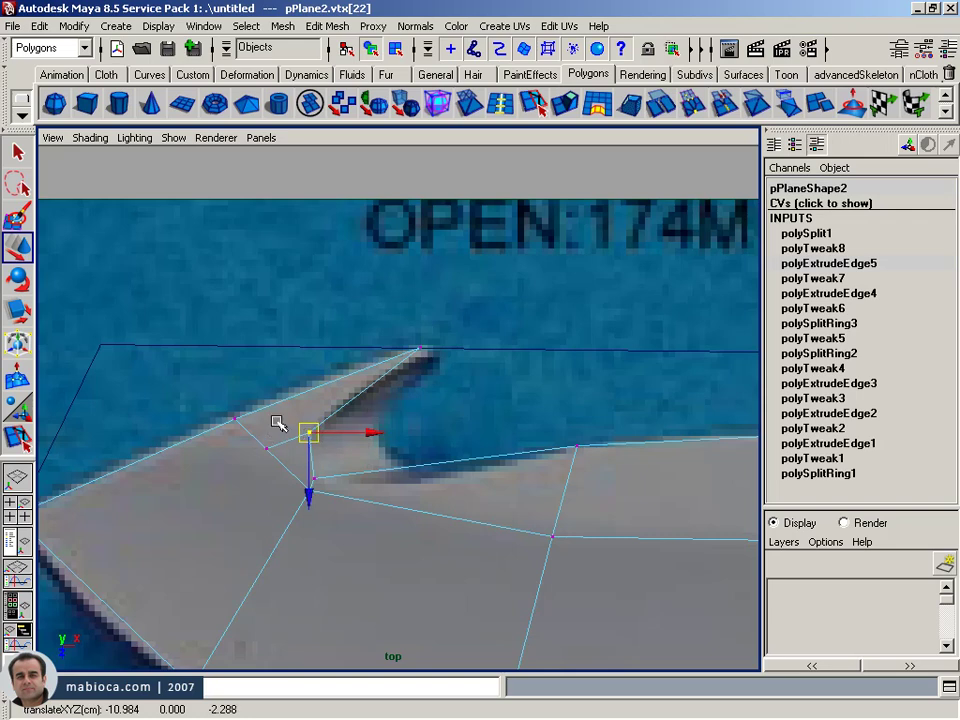
mouse_move(250, 482)
alt+right_down()
mouse_move(364, 328)
mouse_move(433, 349)
alt+right_up()
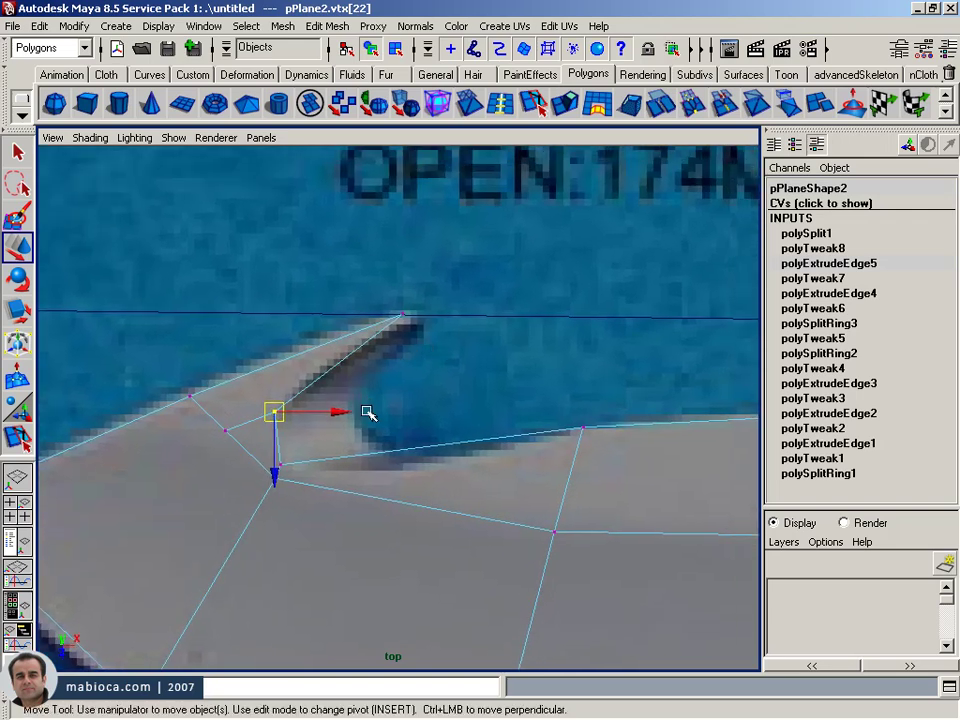
- Split a second edge across the notch's lower edge and shift its two new vertices
click(30, 446)
drag(430, 455, 418, 452)
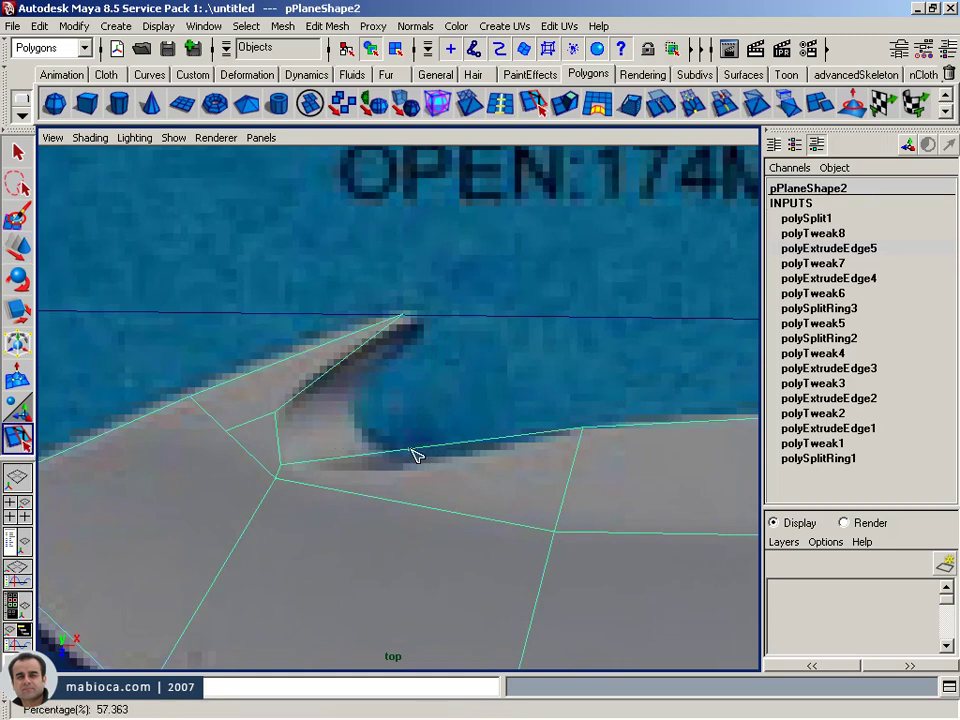
click(395, 502)
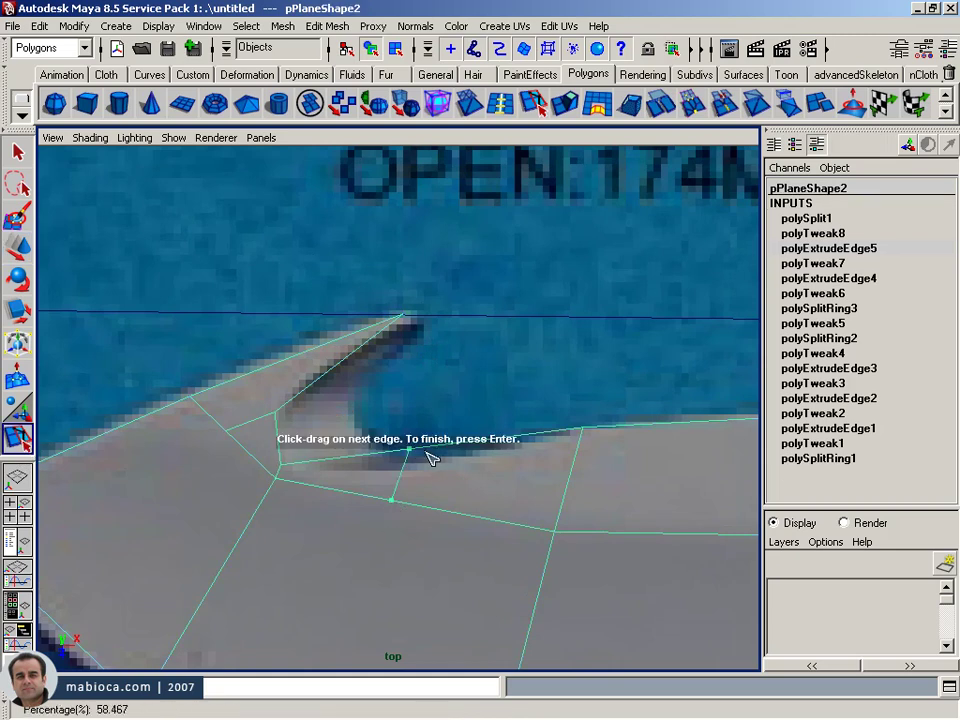
key(Return)
key(w)
right_drag(441, 441, 395, 420)
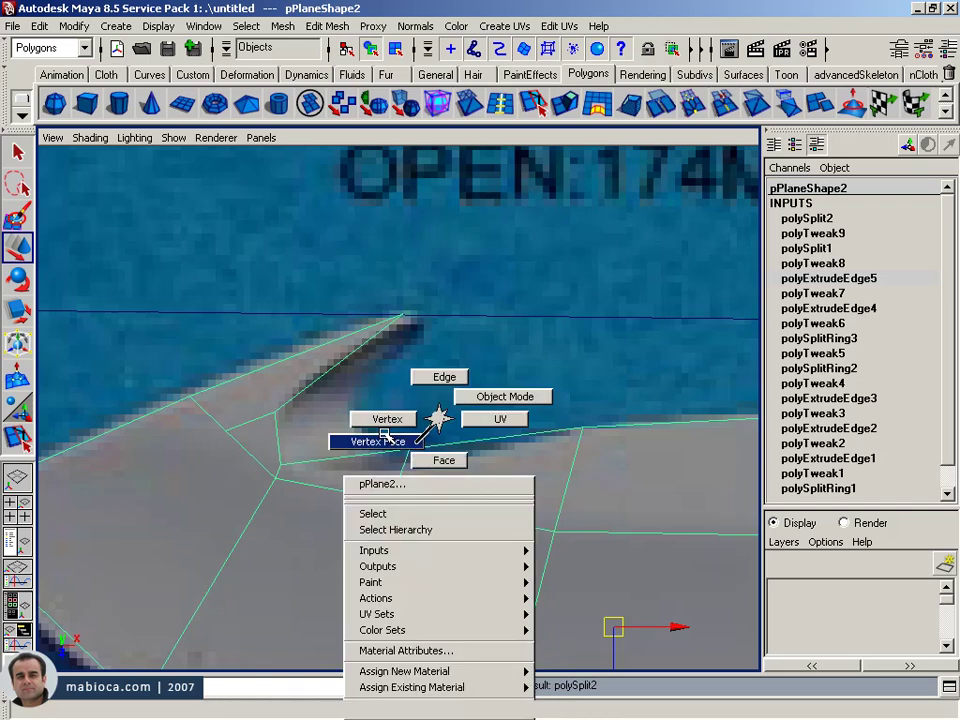
drag(410, 430, 368, 542)
drag(400, 470, 392, 498)
scroll(435, 484, down, 3)
mouse_move(435, 484)
alt+middle_down()
mouse_move(364, 456)
mouse_move(386, 446)
mouse_move(368, 470)
alt+middle_up()
click(365, 452)
- Nudge vtx[25] and vtx[23] onto the notch outline and zoom in on the blade tip
drag(366, 453, 369, 453)
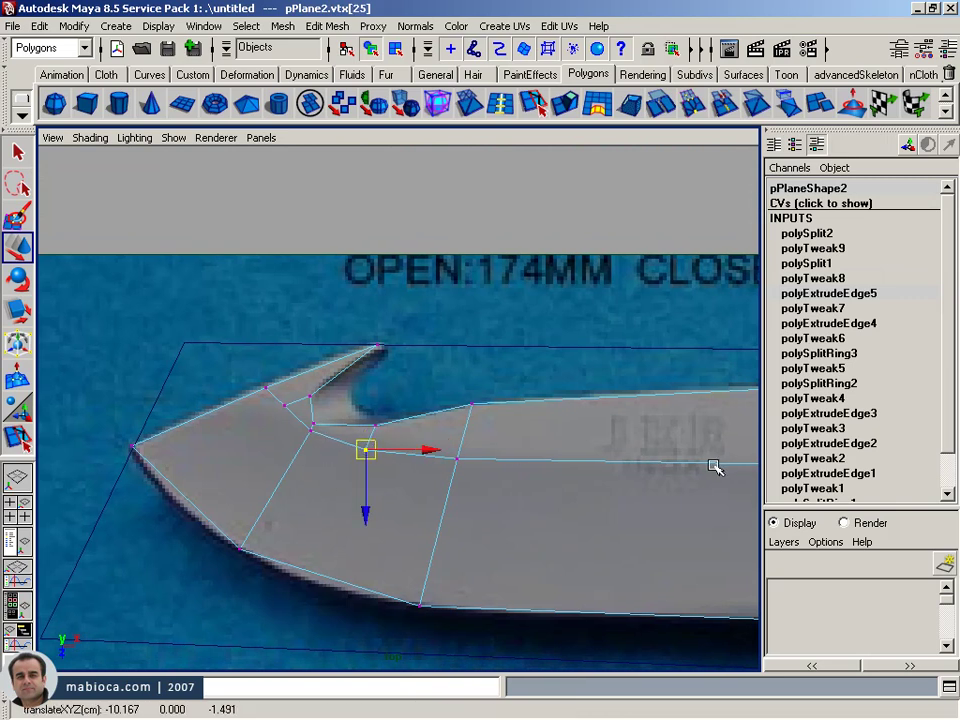
click(285, 404)
drag(285, 404, 287, 413)
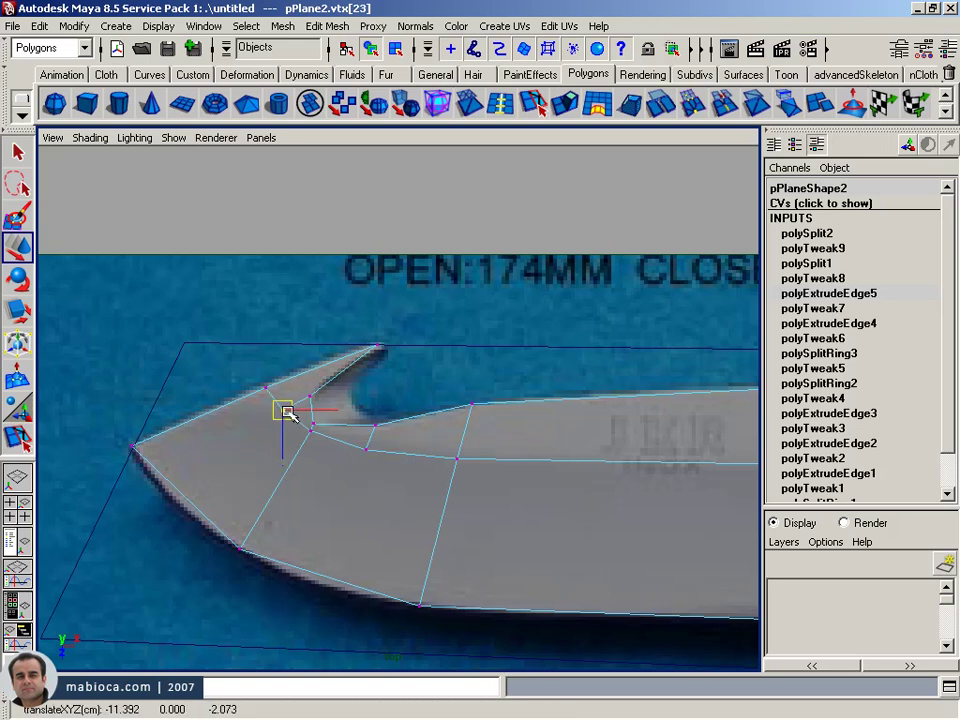
scroll(473, 490, down, 2)
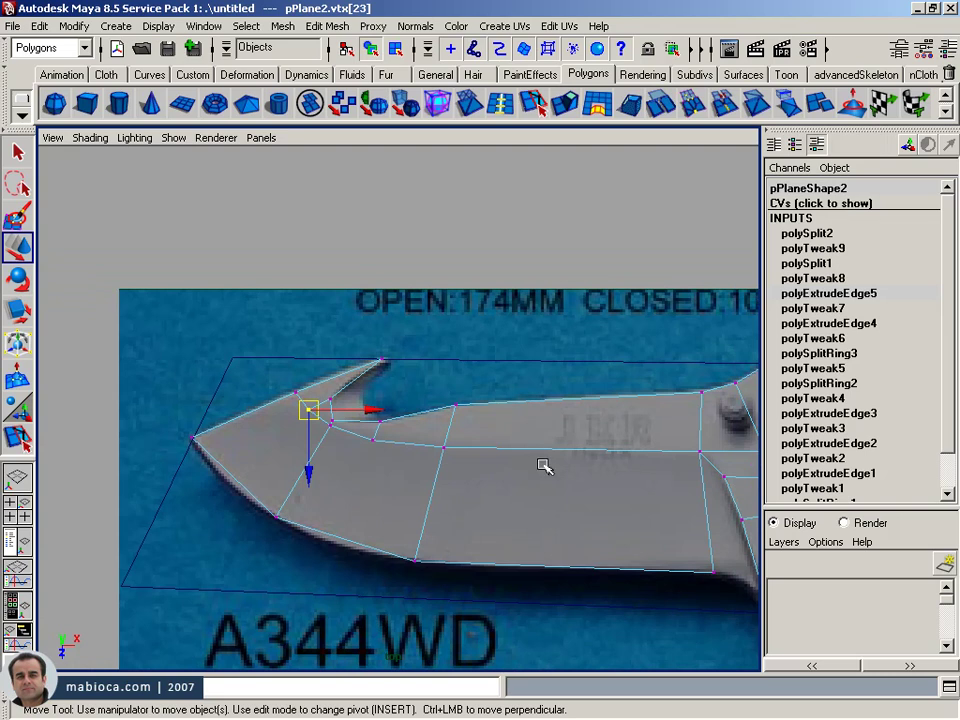
scroll(611, 441, up, 3)
scroll(579, 456, up, 2)
scroll(497, 431, up, 2)
mouse_move(497, 431)
alt+middle_down()
mouse_move(503, 465)
mouse_move(489, 443)
alt+middle_up()
scroll(489, 443, up, 1)
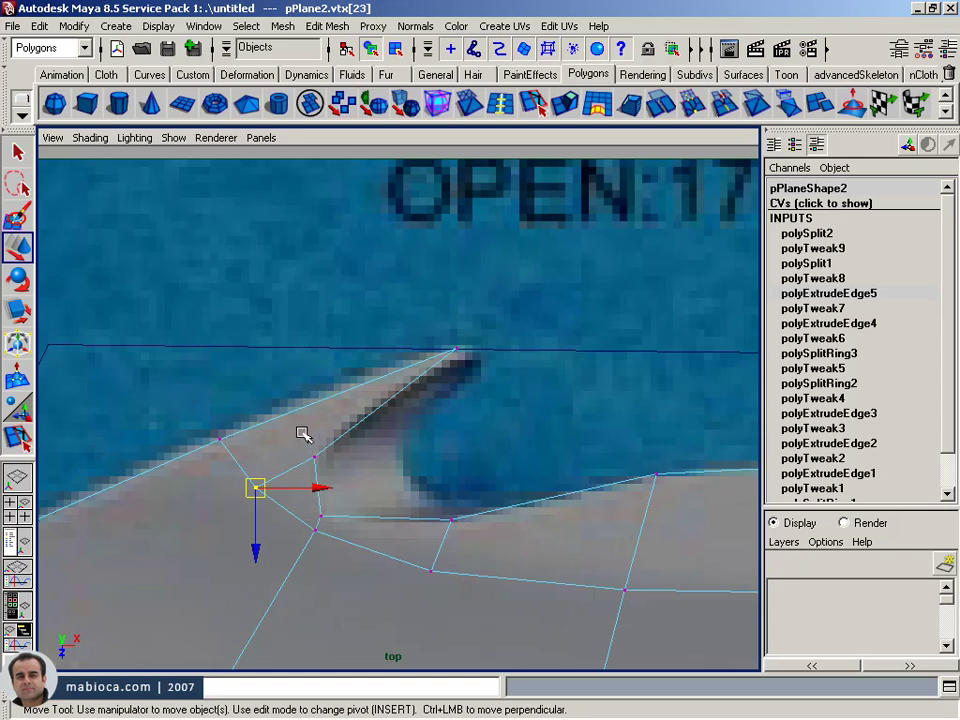
alt+middle_drag(387, 375, 360, 386)
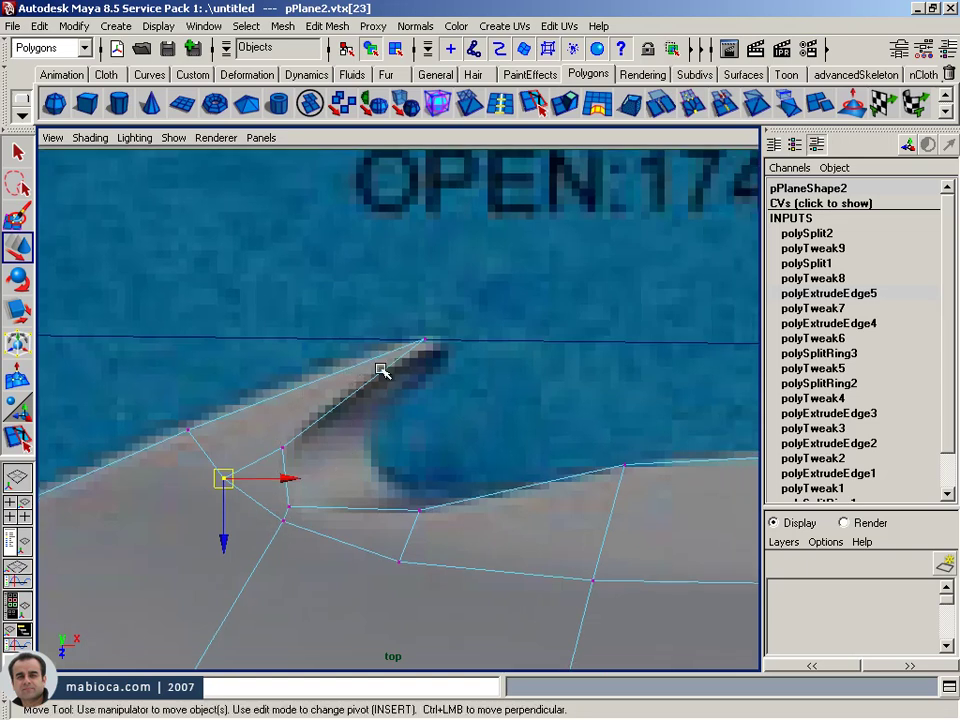
- Split a third edge across the hook's upper edge and nudge its new vertex onto the outline
click(17, 437)
drag(348, 402, 336, 403)
scroll(349, 429, up, 1)
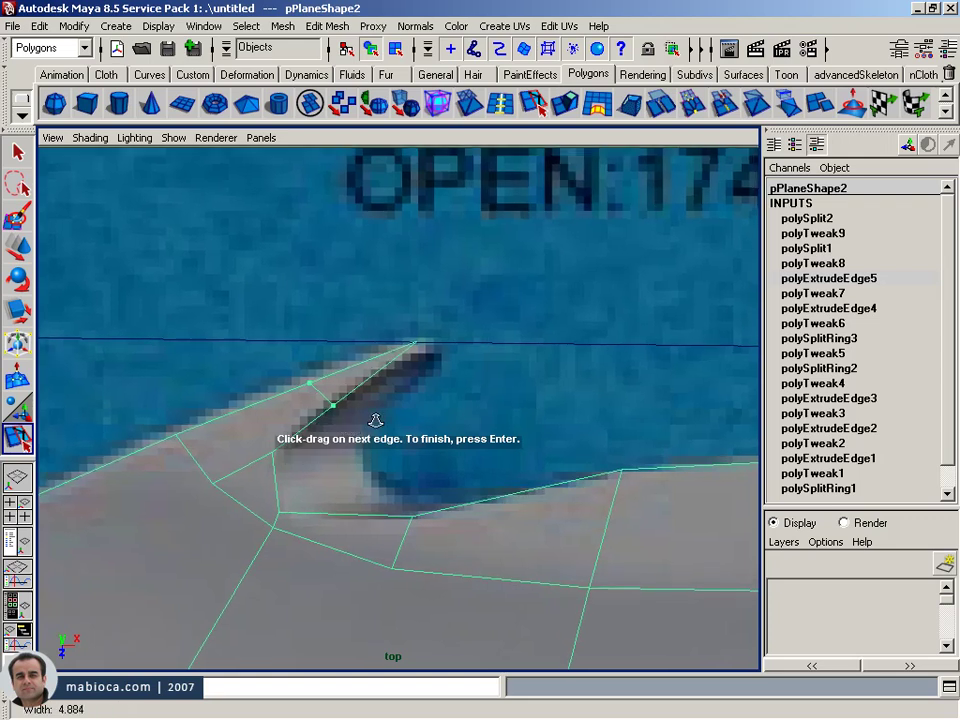
key(Return)
key(w)
right_drag(336, 405, 283, 403)
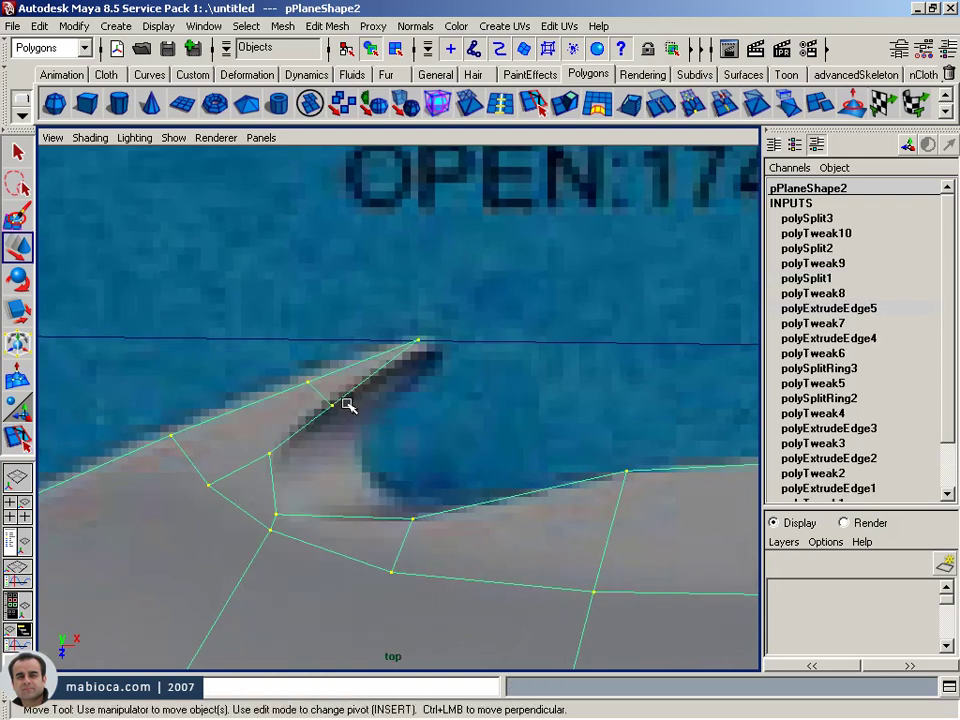
click(325, 399)
drag(327, 400, 327, 401)
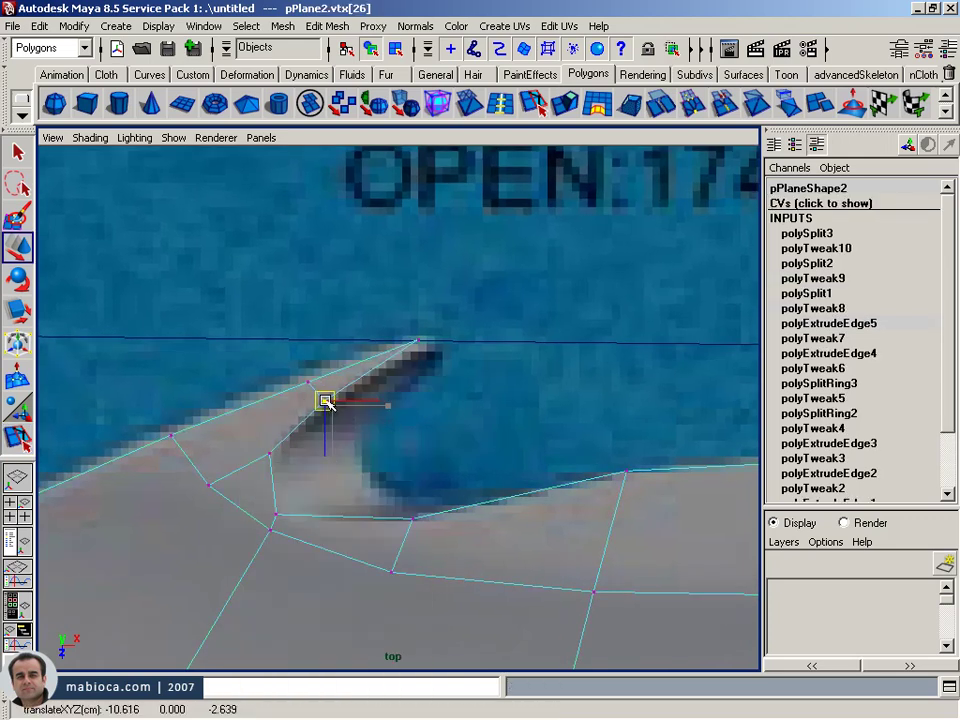
scroll(414, 433, up, 2)
scroll(347, 422, up, 2)
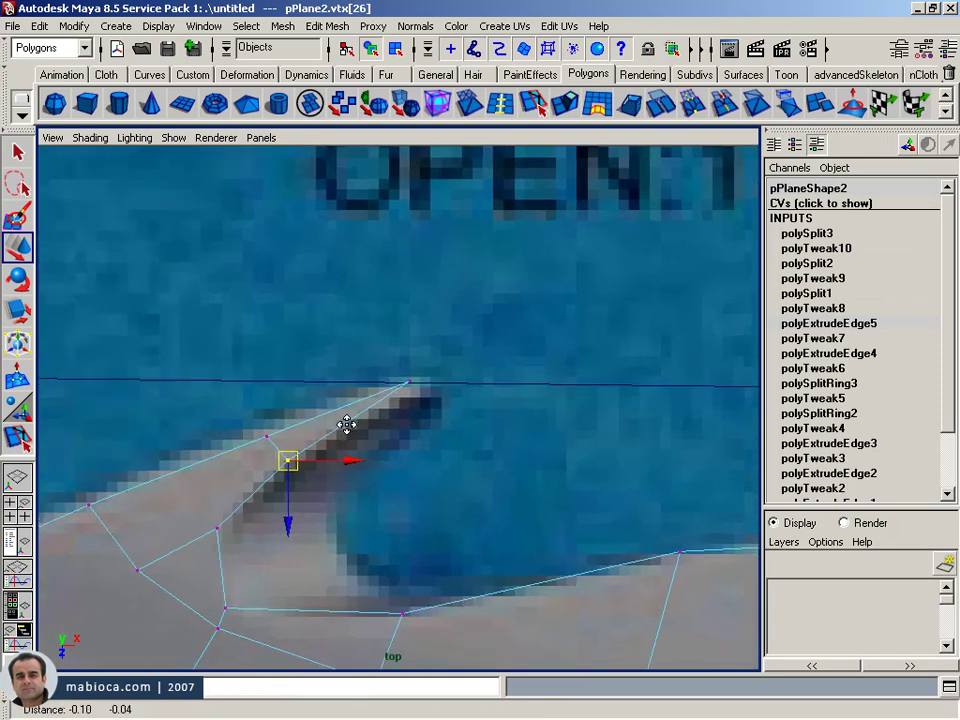
scroll(461, 471, up, 2)
scroll(265, 447, up, 1)
scroll(265, 447, up, 1)
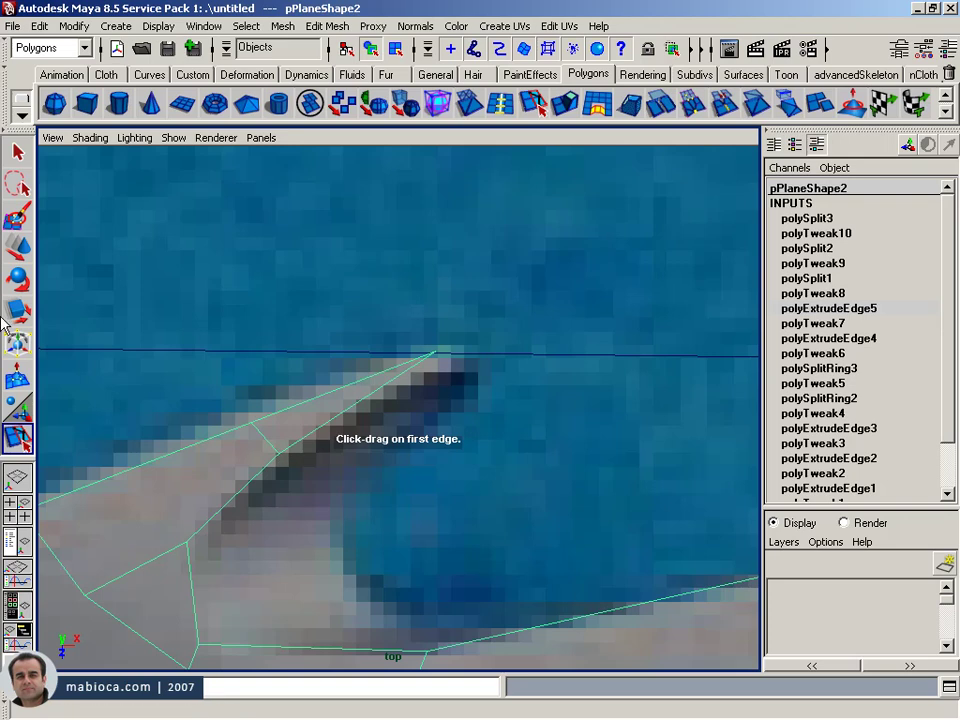
- Extrude the hook-tip edge into a new face and merge its vertices at the wedge tip
click(17, 246)
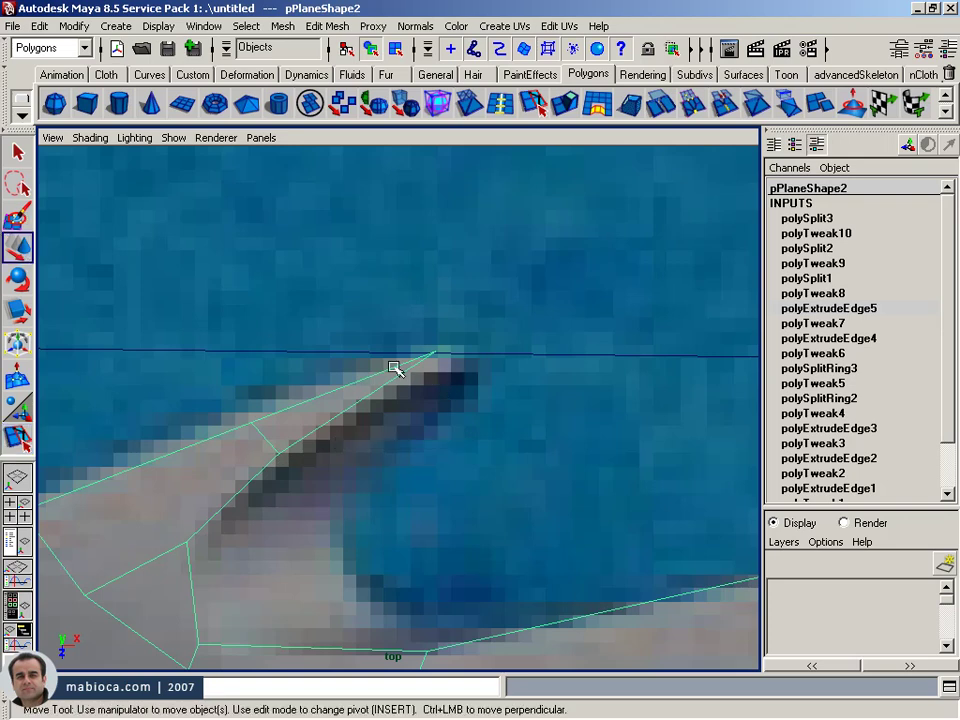
right_drag(395, 369, 392, 336)
click(400, 375)
click(565, 101)
key(w)
drag(356, 399, 403, 422)
right_drag(458, 379, 440, 378)
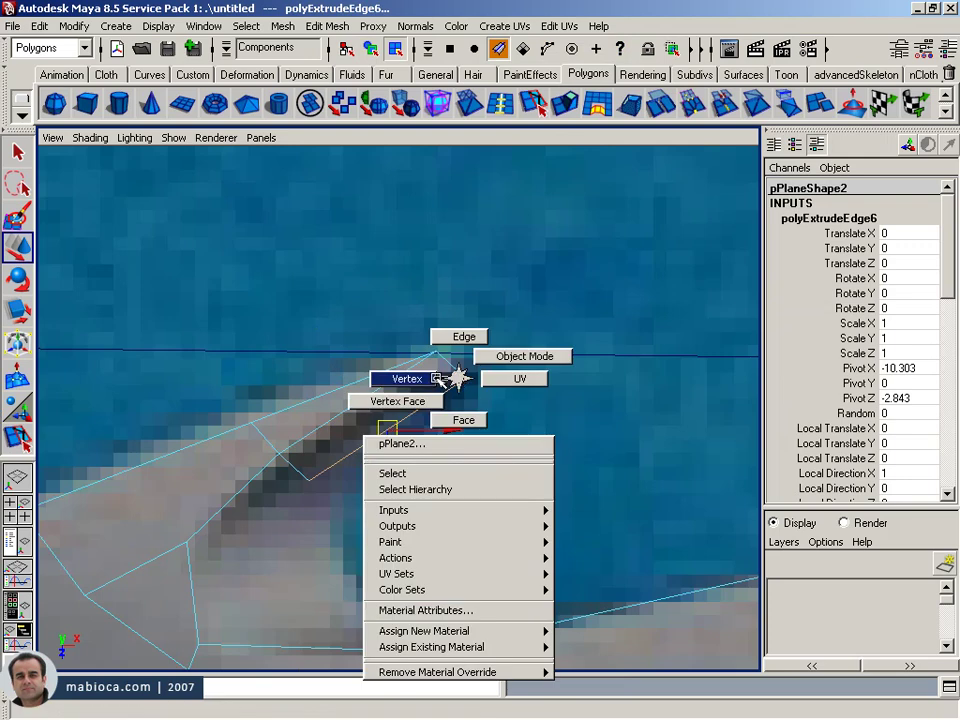
click(310, 483)
drag(309, 481, 280, 453)
click(463, 379)
mouse_move(463, 379)
mouse_down()
mouse_move(437, 370)
mouse_move(445, 372)
mouse_up()
click(724, 101)
- Return to object mode, review the tip, and ready the Split Polygon Tool with the blade framed
right_click(396, 381)
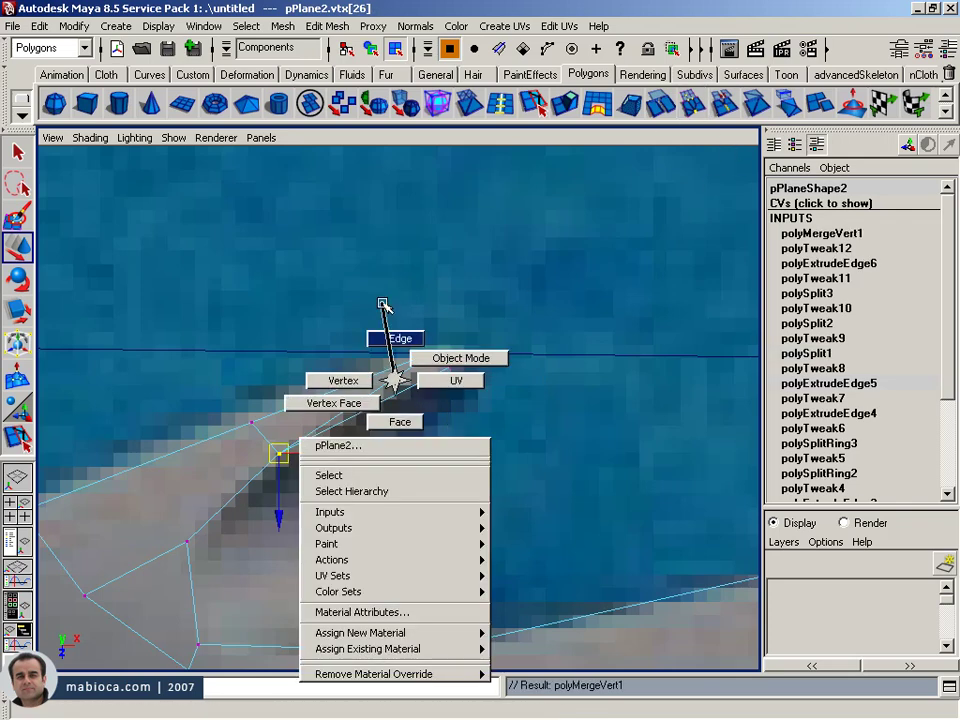
click(372, 392)
mouse_move(396, 403)
alt+right_down()
mouse_move(285, 396)
mouse_move(369, 394)
alt+right_up()
mouse_move(369, 394)
alt+middle_down()
mouse_move(411, 360)
mouse_move(448, 362)
mouse_move(420, 362)
mouse_move(418, 376)
alt+middle_up()
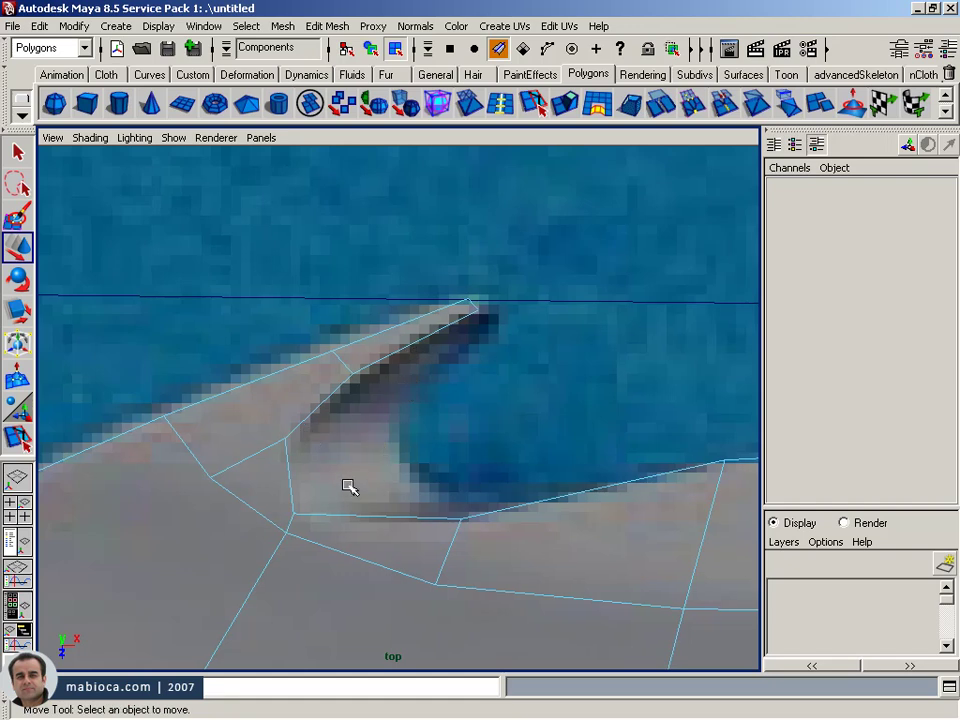
mouse_move(390, 459)
alt+right_down()
mouse_move(401, 447)
mouse_move(294, 491)
alt+right_up()
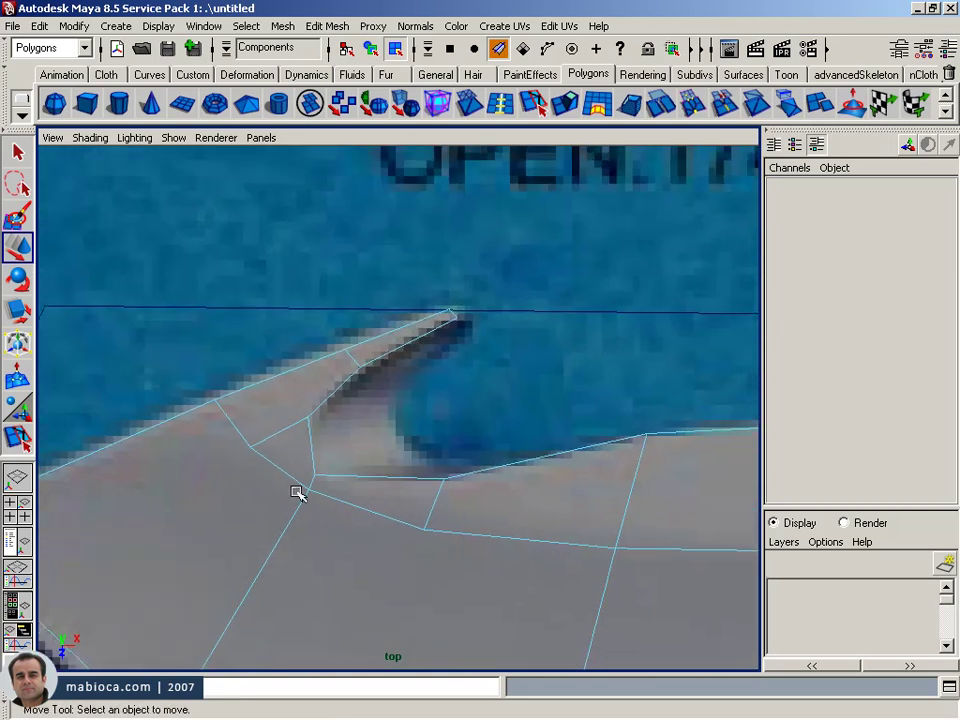
scroll(315, 439, down, 1)
alt+middle_drag(315, 439, 338, 437)
alt+right_drag(338, 437, 516, 433)
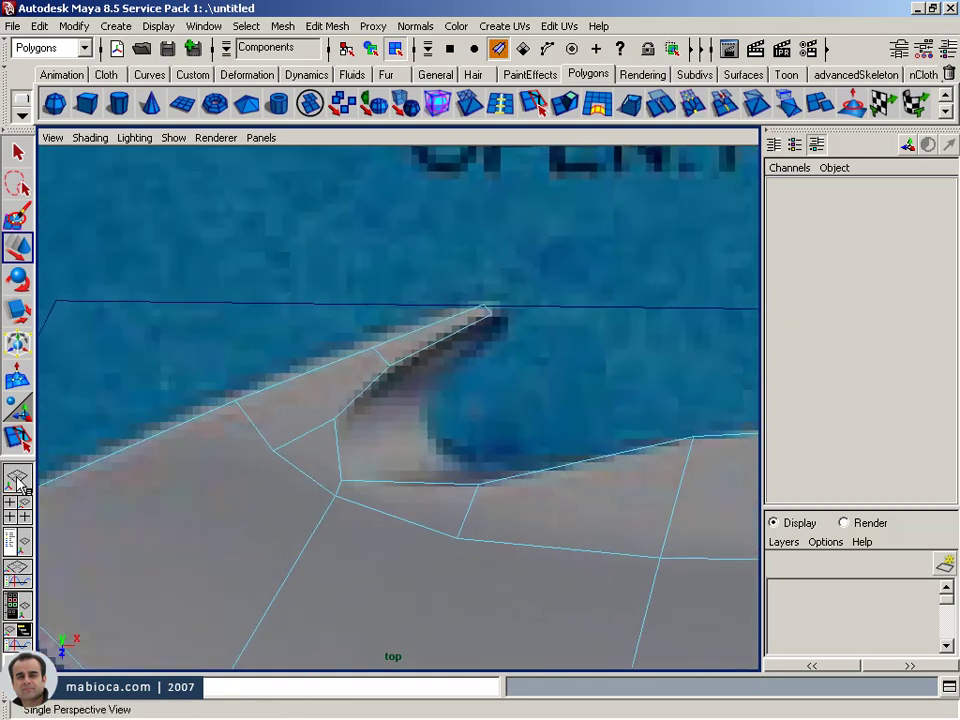
click(17, 437)
scroll(336, 463, up, 1)
alt+right_drag(621, 574, 495, 536)
alt+middle_drag(495, 536, 617, 479)
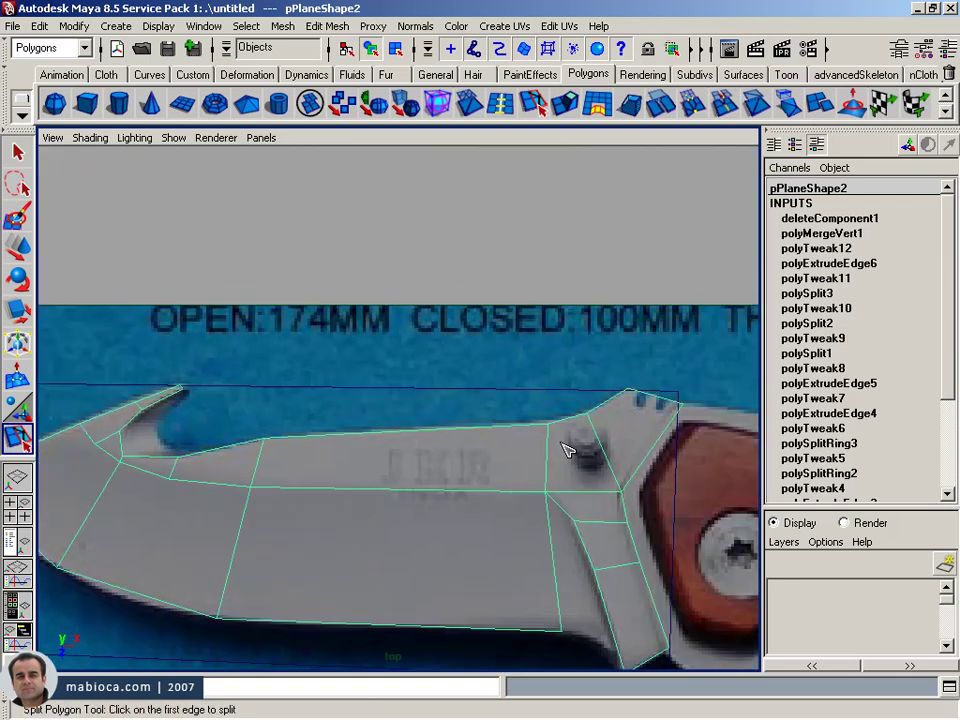
- Split the polygon from the lower edge to the upper blade edge near the hook, then select its two new vertices
scroll(471, 489, up, 2)
scroll(454, 499, up, 2)
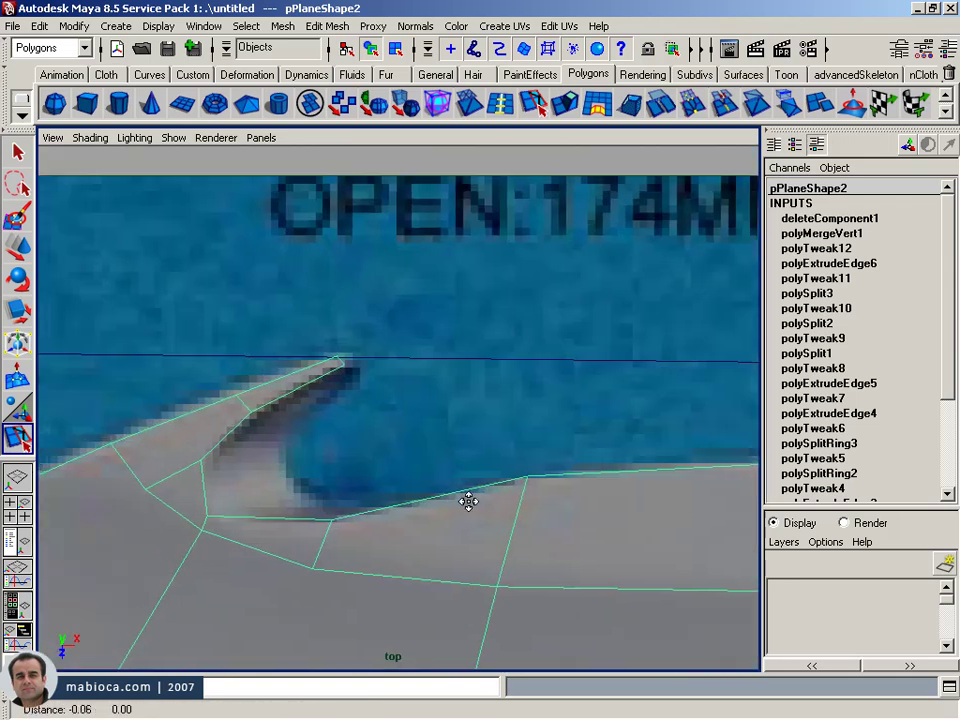
alt+middle_drag(454, 499, 452, 549)
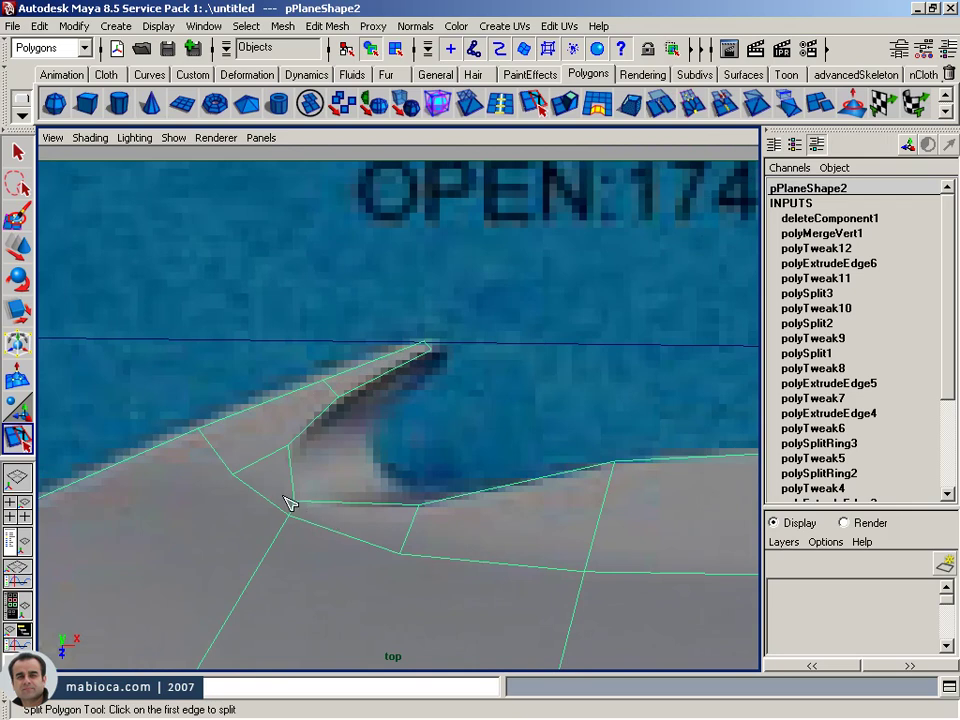
drag(277, 467, 268, 456)
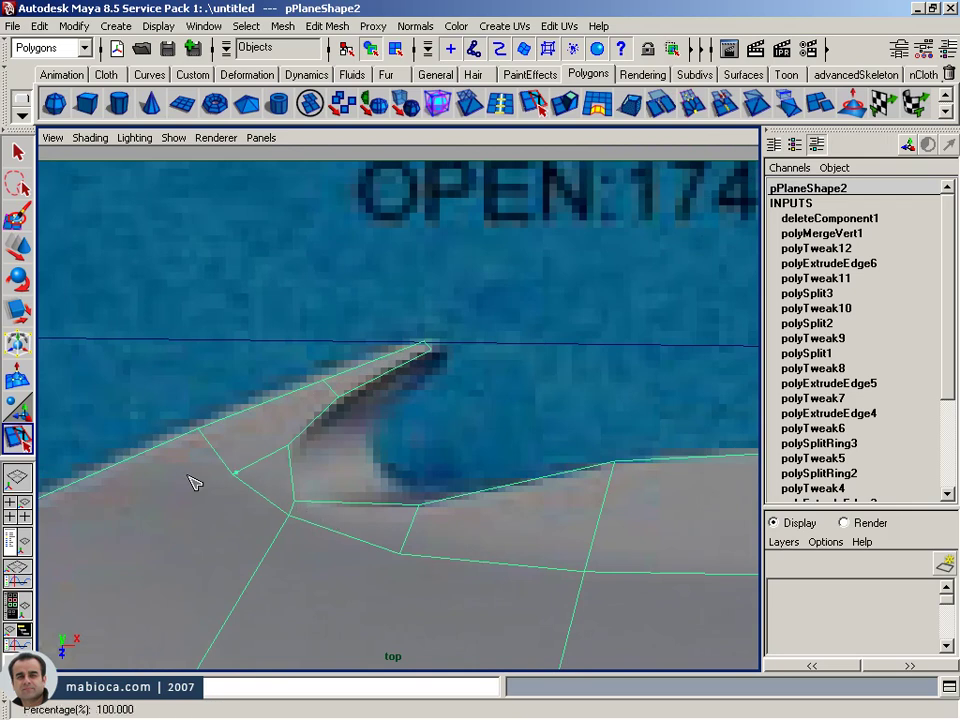
drag(435, 358, 322, 381)
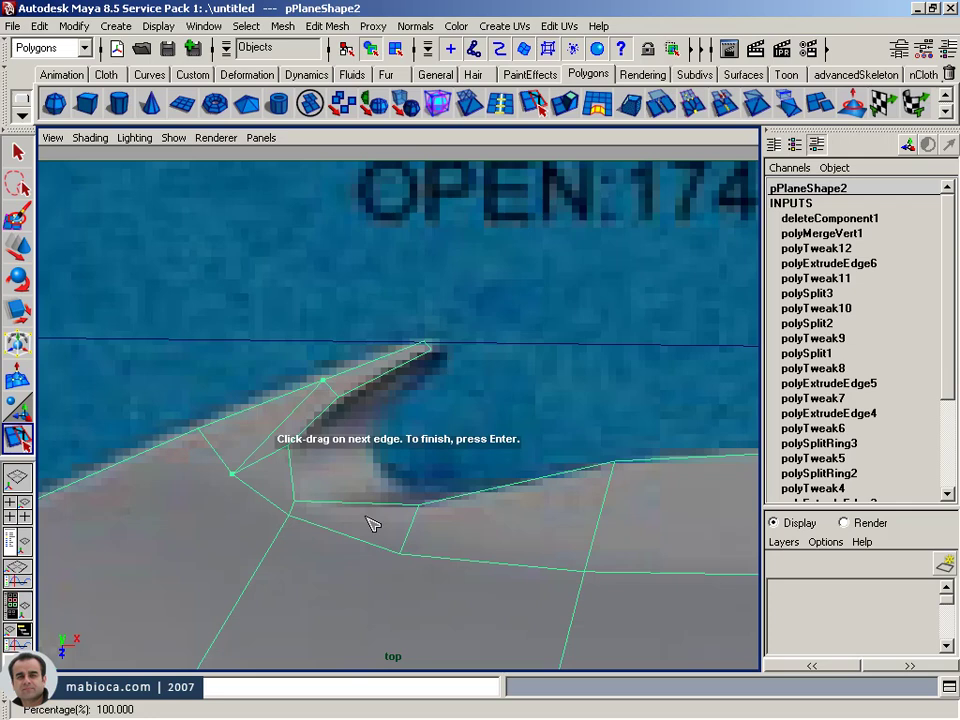
key(Return)
key(w)
scroll(400, 511, down, 2)
scroll(353, 499, down, 2)
scroll(499, 446, down, 1)
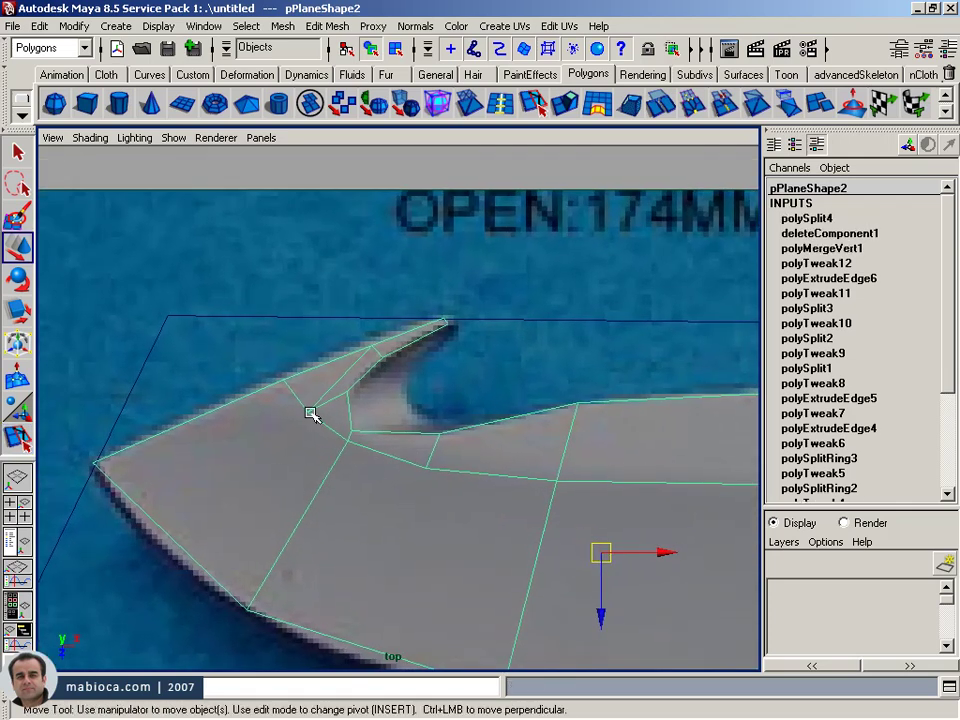
right_drag(311, 414, 290, 409)
mouse_move(240, 354)
mouse_down()
mouse_move(324, 441)
mouse_move(297, 389)
mouse_move(314, 374)
mouse_move(304, 377)
mouse_up()
- Cut a second split from the inner hook edge to the lower blade edge, nudging its vertex onto the outline
mouse_move(302, 374)
alt+right_down()
mouse_move(281, 456)
mouse_move(208, 440)
mouse_move(332, 480)
alt+right_up()
alt+middle_drag(332, 480, 633, 491)
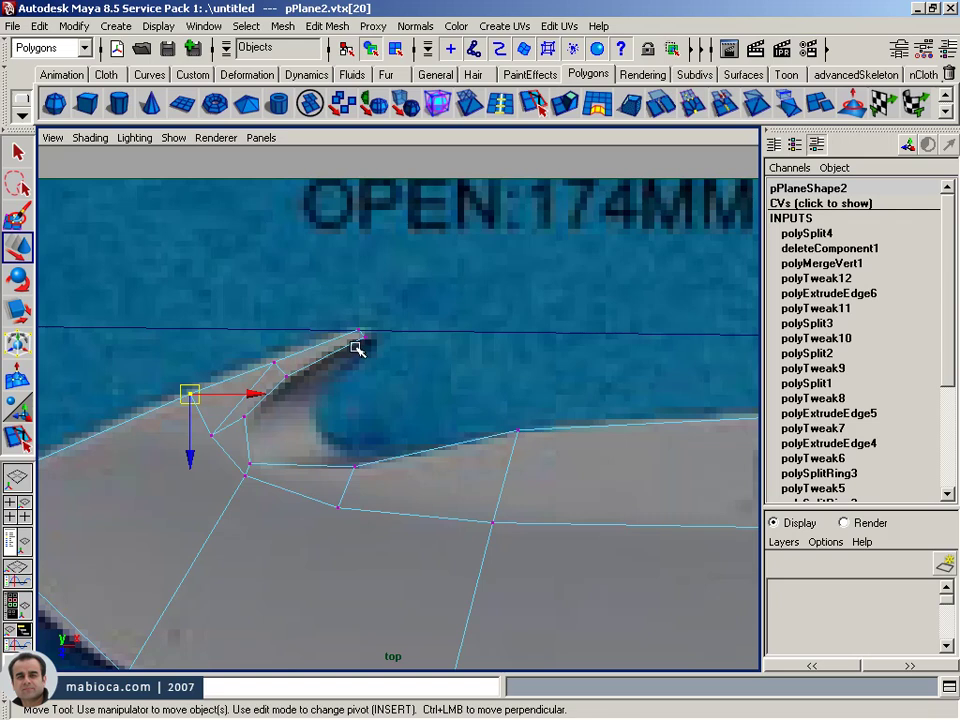
alt+middle_drag(250, 428, 386, 388)
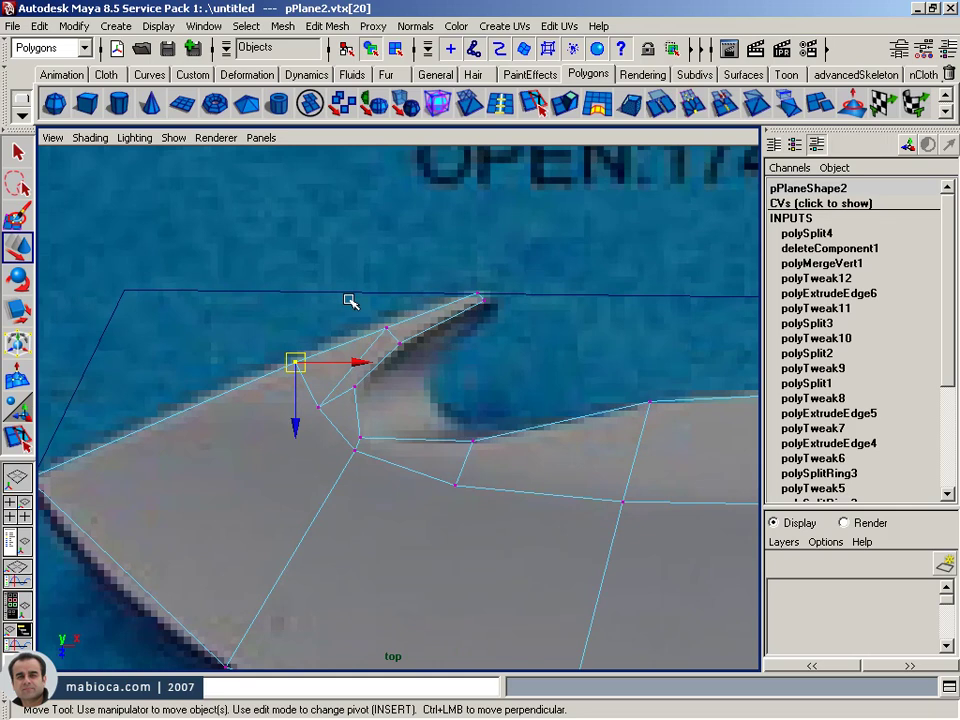
alt+right_drag(300, 432, 425, 489)
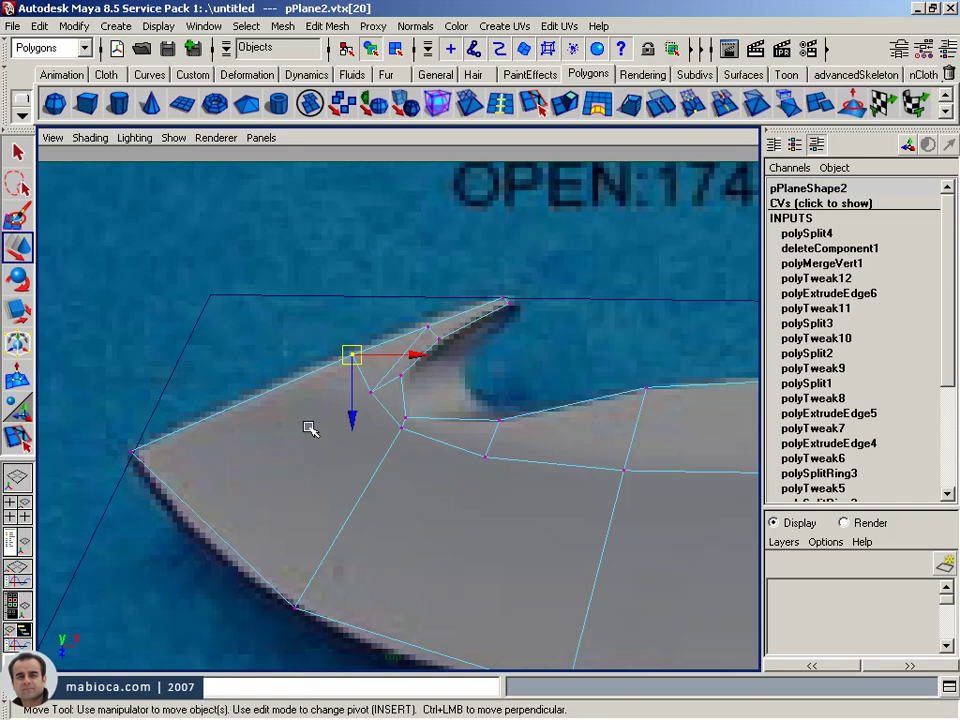
click(360, 393)
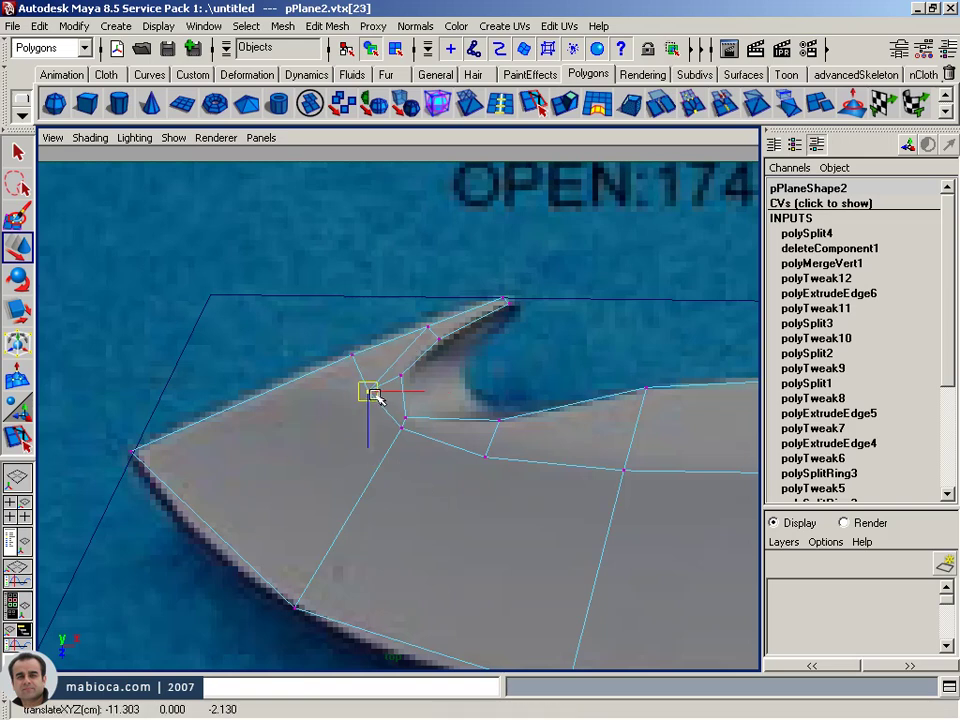
click(16, 443)
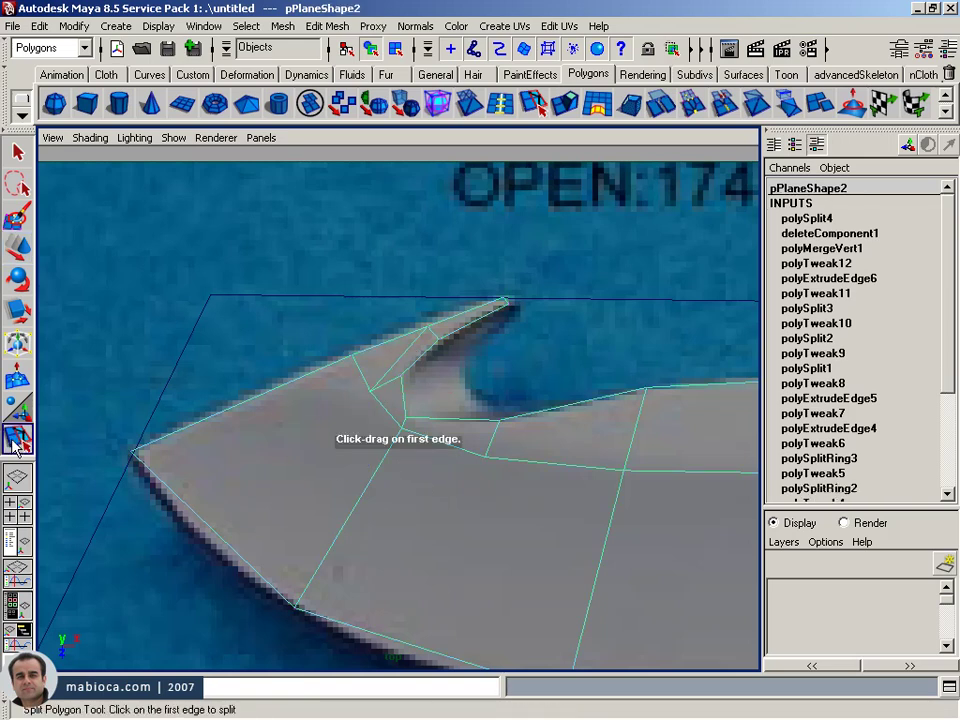
click(371, 390)
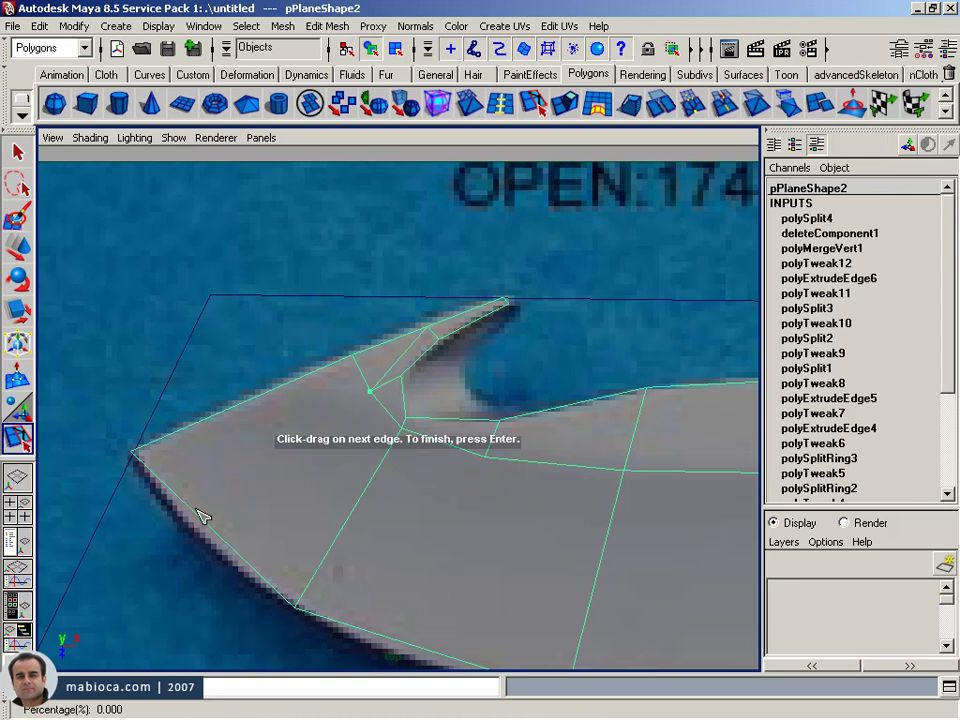
drag(200, 515, 200, 532)
key(Return)
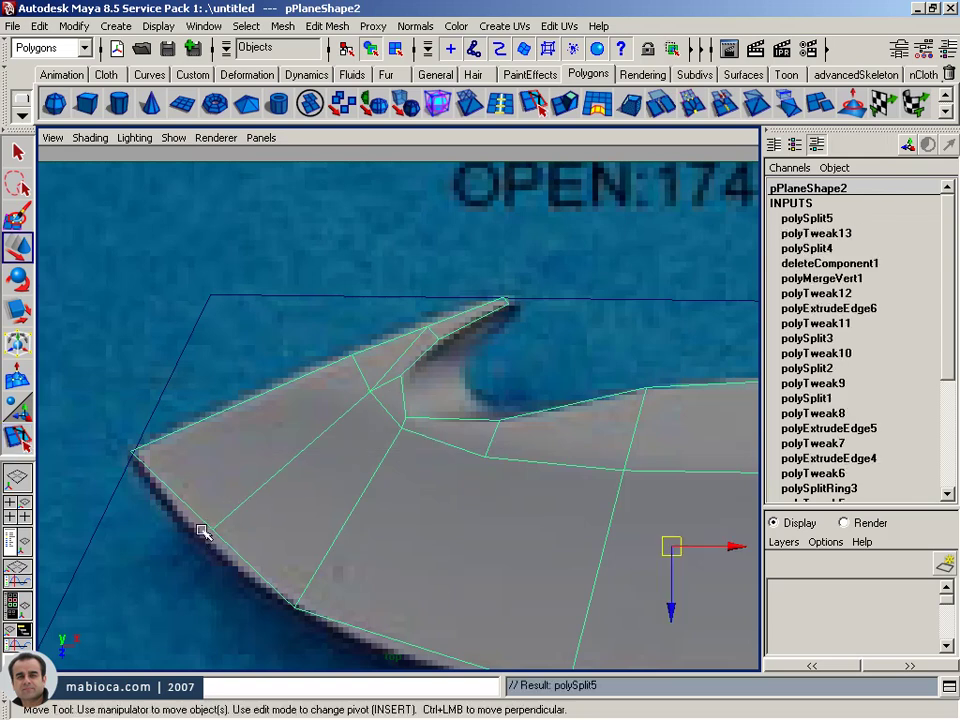
right_drag(214, 420, 150, 418)
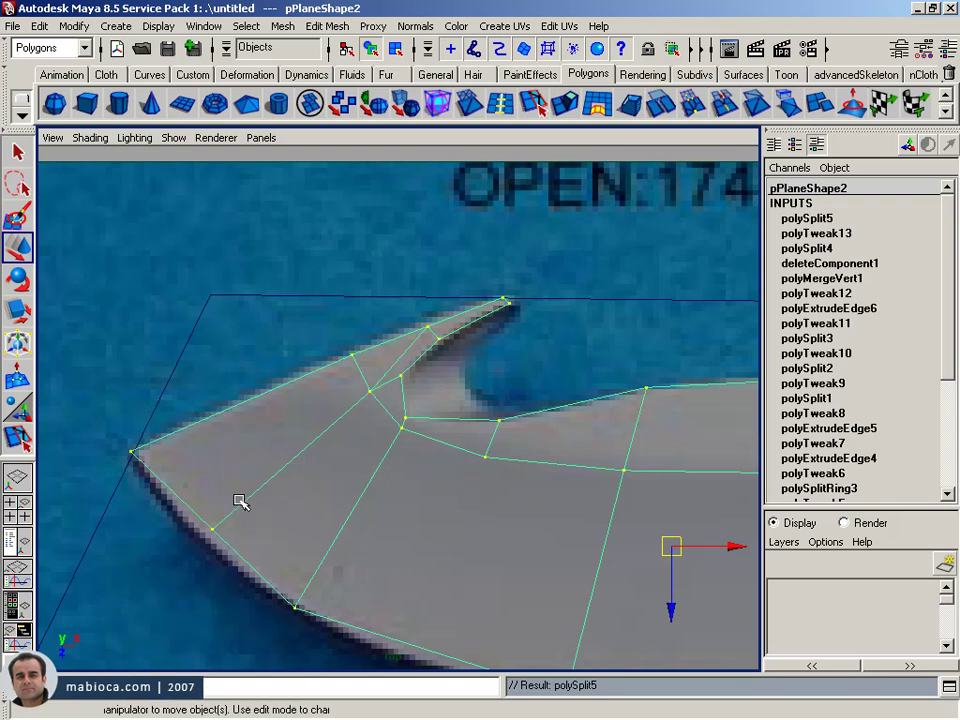
click(212, 530)
mouse_move(227, 531)
mouse_down()
mouse_move(207, 540)
mouse_move(200, 532)
mouse_up()
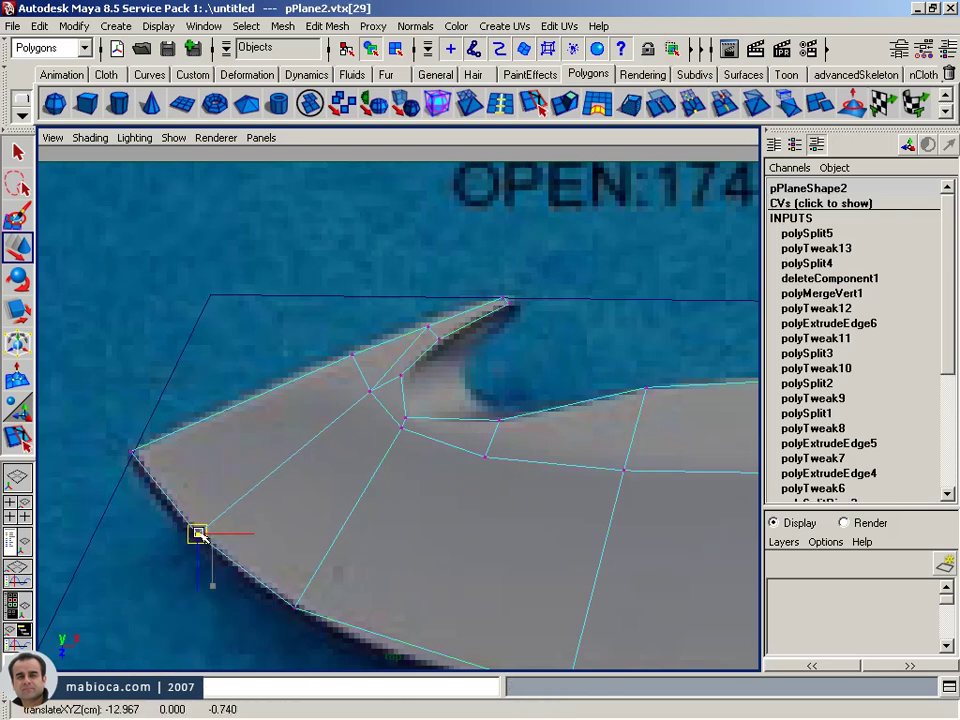
- Pan and zoom around the hook notch and blade tip, then return to the four-view layout
mouse_move(289, 471)
alt+middle_down()
mouse_move(279, 491)
mouse_move(298, 461)
mouse_move(316, 512)
alt+middle_up()
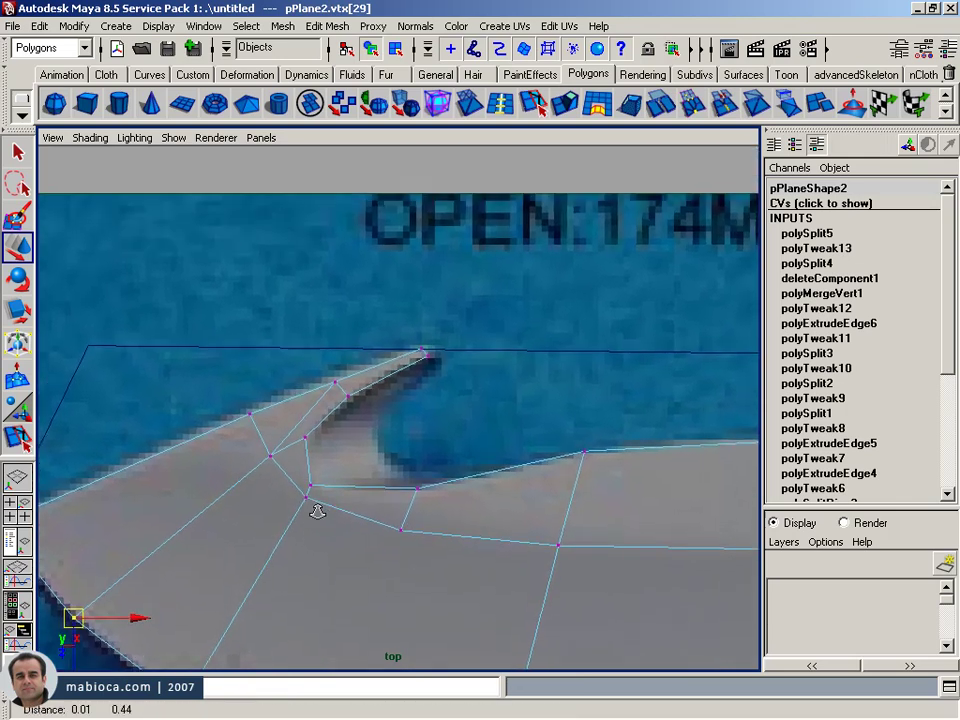
scroll(316, 512, up, 2)
scroll(343, 437, up, 2)
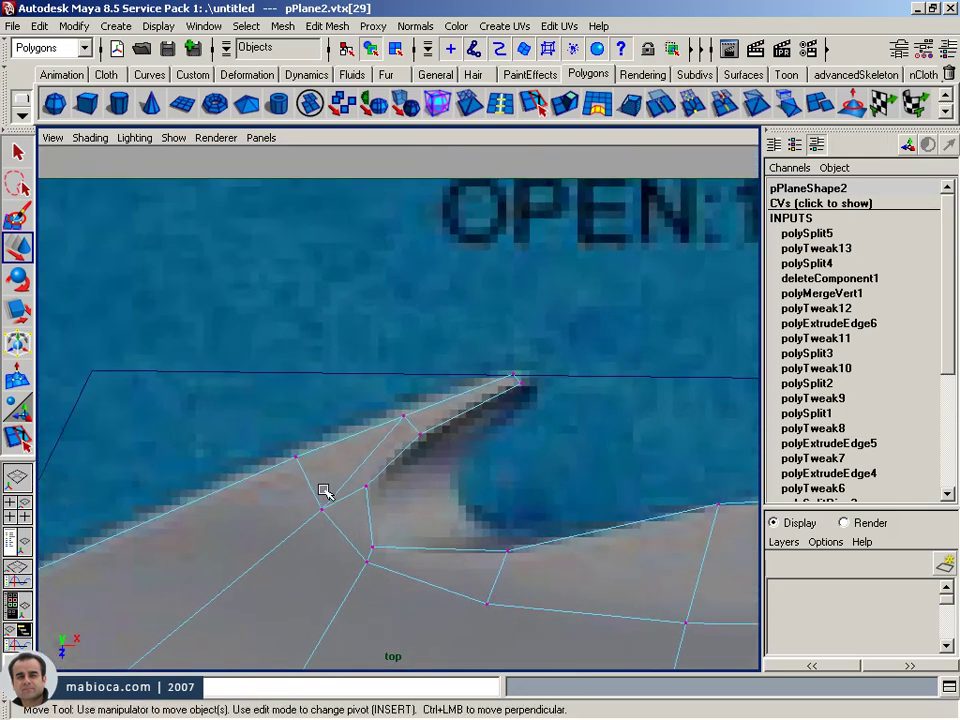
scroll(355, 470, down, 2)
scroll(306, 456, down, 1)
scroll(315, 416, down, 2)
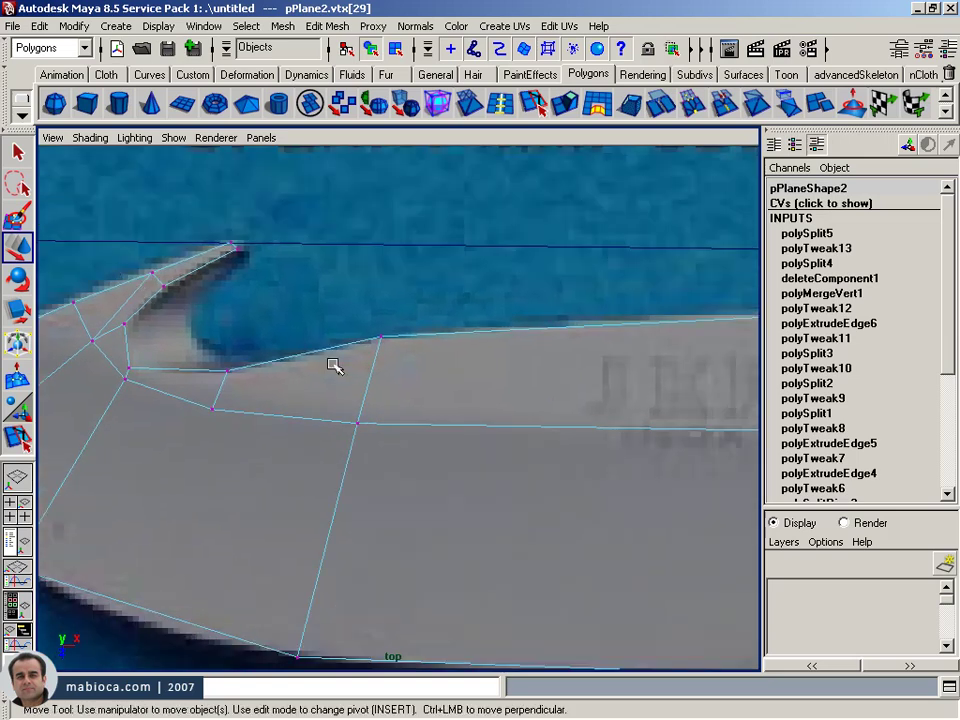
scroll(306, 358, down, 2)
scroll(365, 412, up, 2)
alt+middle_drag(388, 409, 379, 465)
scroll(379, 465, up, 3)
key(space)
key(space)
- Orbit the perspective view, test-lift the blade mesh in object mode and undo it, then zoom to the tip
alt+drag(553, 278, 565, 383)
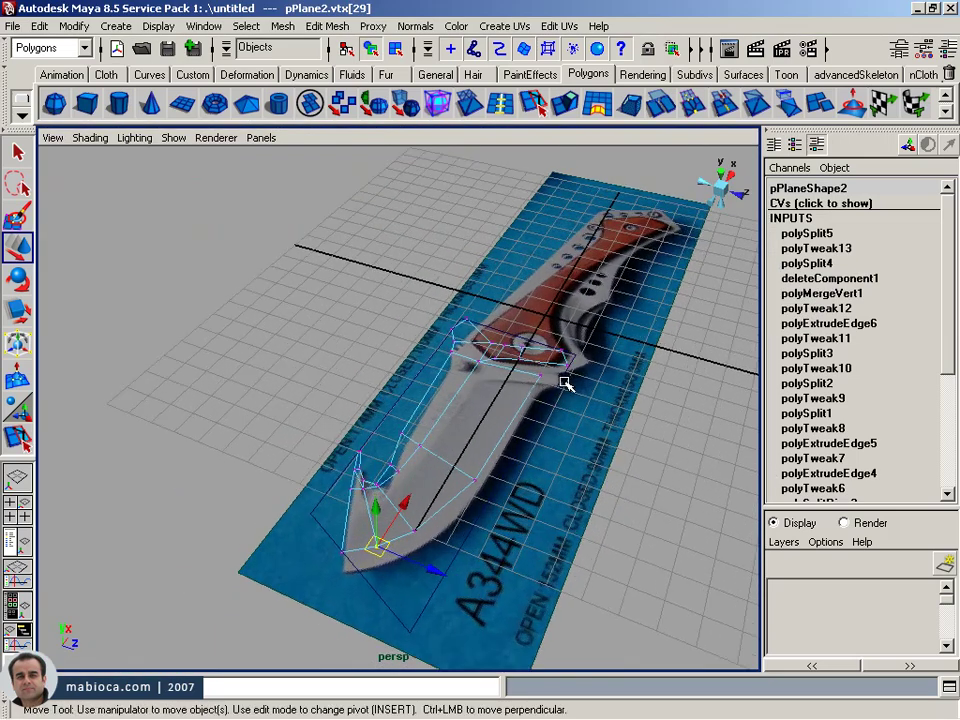
key(F8)
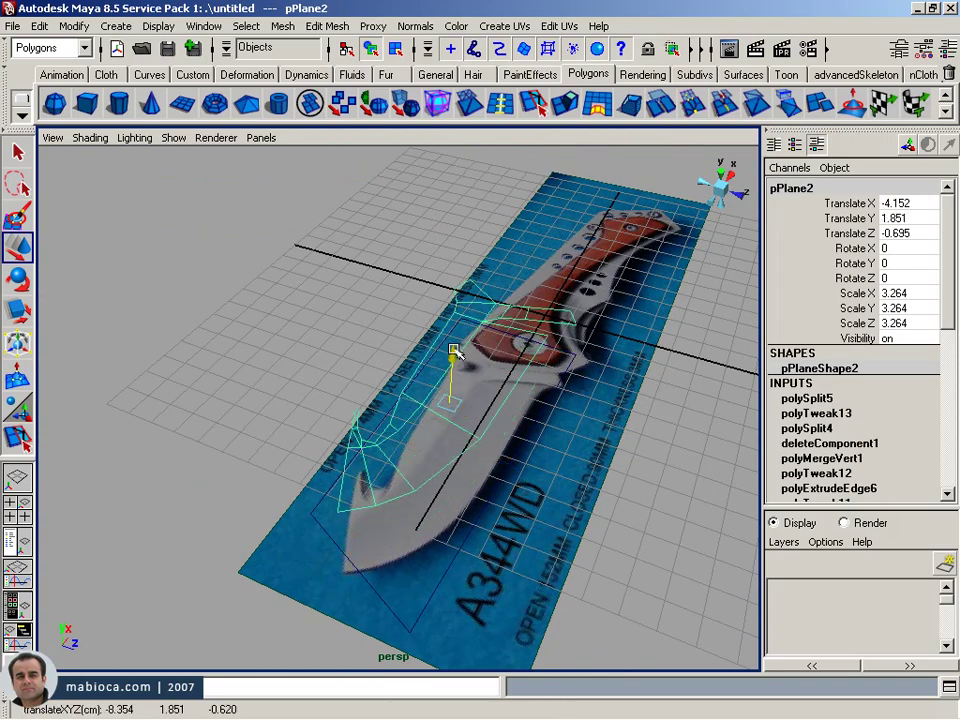
drag(447, 403, 455, 345)
mouse_move(628, 294)
alt+mouse_down()
mouse_move(746, 410)
mouse_move(379, 390)
alt+mouse_up()
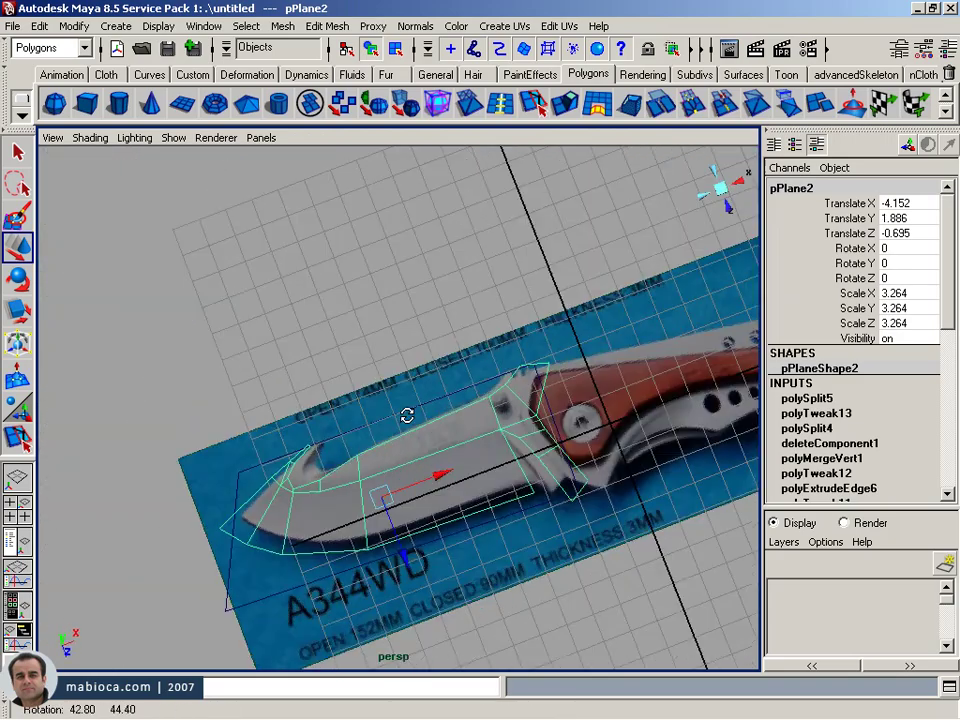
key(ctrl+z)
key(ctrl+z)
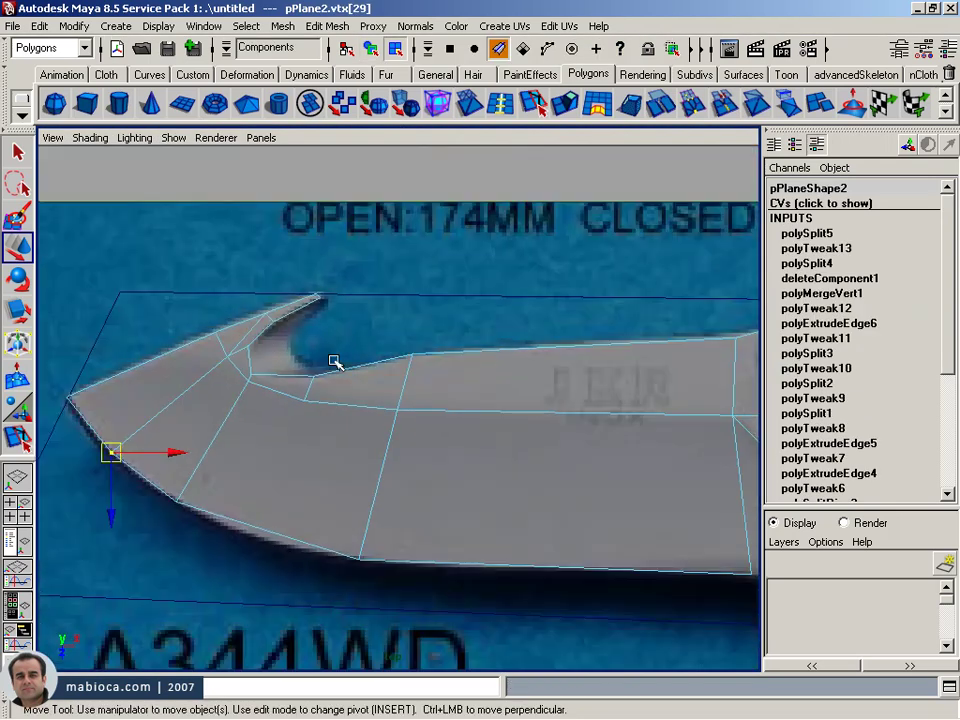
mouse_move(334, 362)
alt+right_down()
mouse_move(214, 339)
mouse_move(542, 347)
mouse_move(581, 386)
alt+right_up()
click(15, 445)
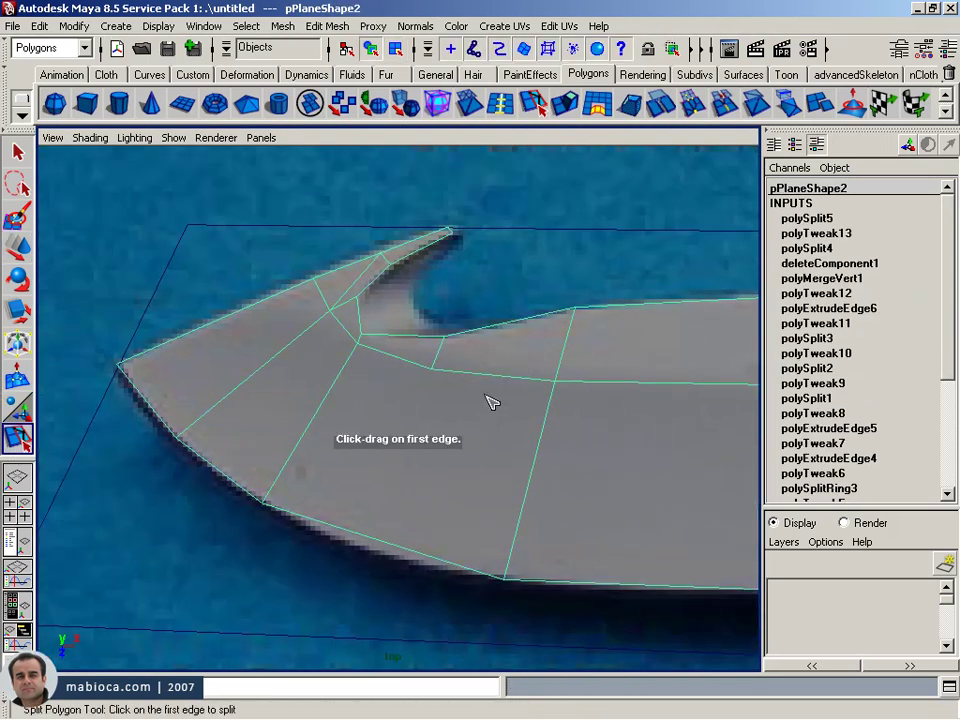
click(425, 370)
click(385, 546)
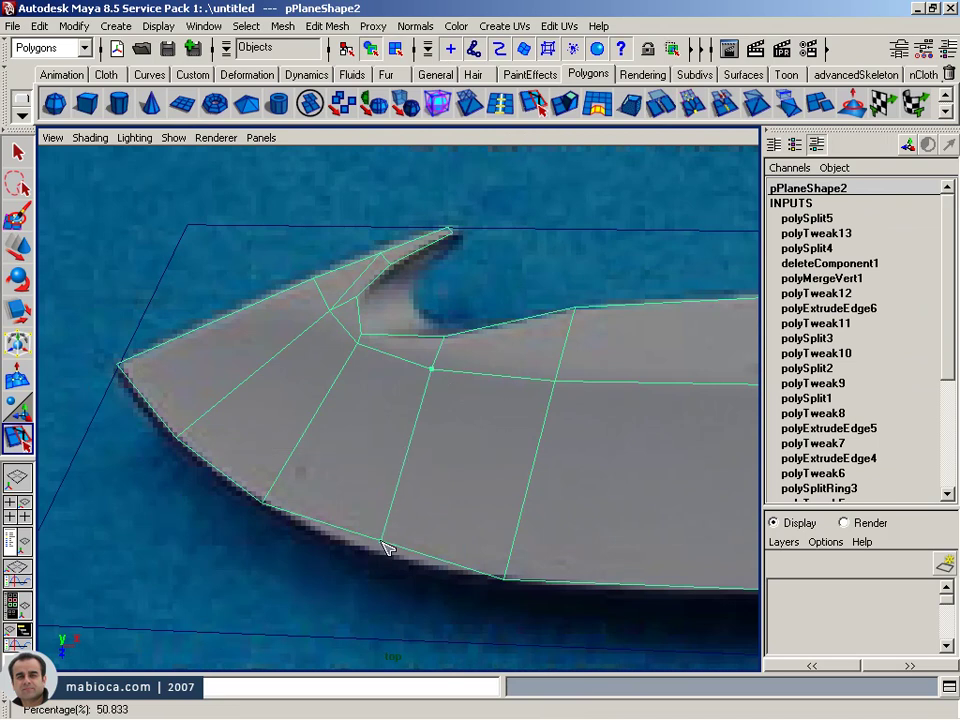
key(w)
right_drag(381, 418, 326, 416)
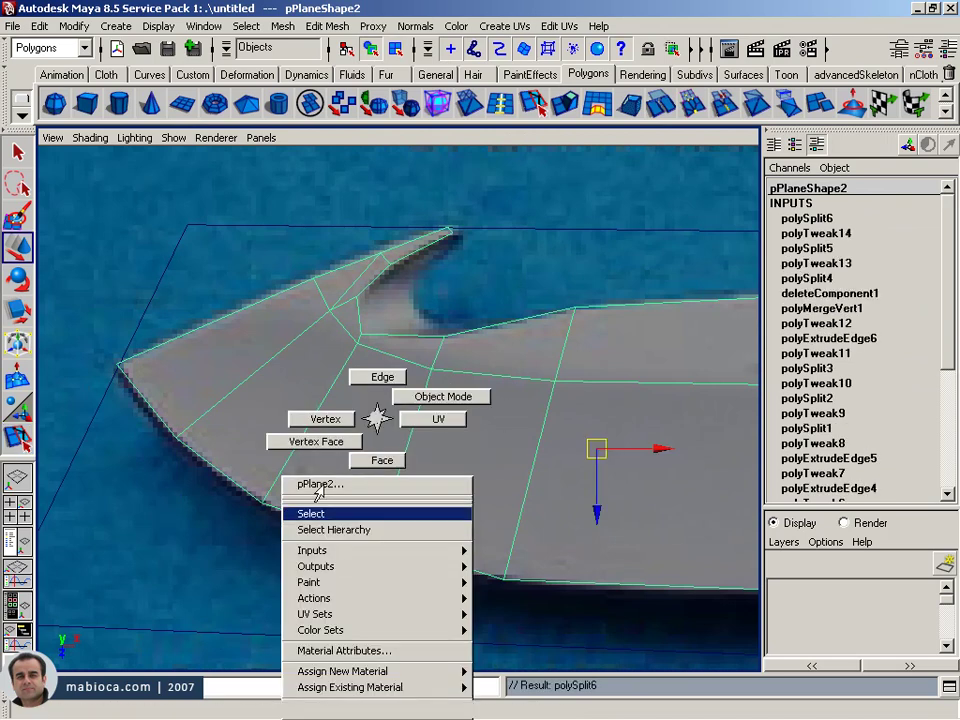
mouse_move(425, 513)
mouse_down()
mouse_move(336, 568)
mouse_move(375, 547)
mouse_move(369, 556)
mouse_up()
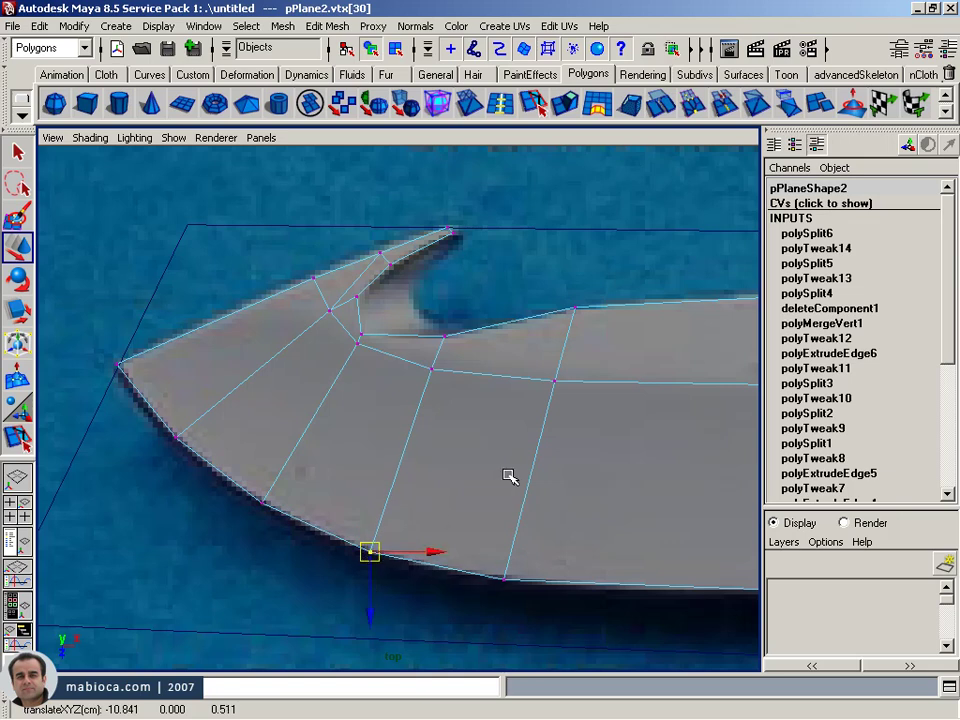
scroll(388, 452, down, 2)
scroll(388, 440, down, 2)
scroll(361, 432, down, 2)
mouse_move(361, 432)
alt+middle_down()
mouse_move(476, 493)
mouse_move(465, 489)
mouse_move(469, 480)
mouse_move(633, 516)
alt+middle_up()
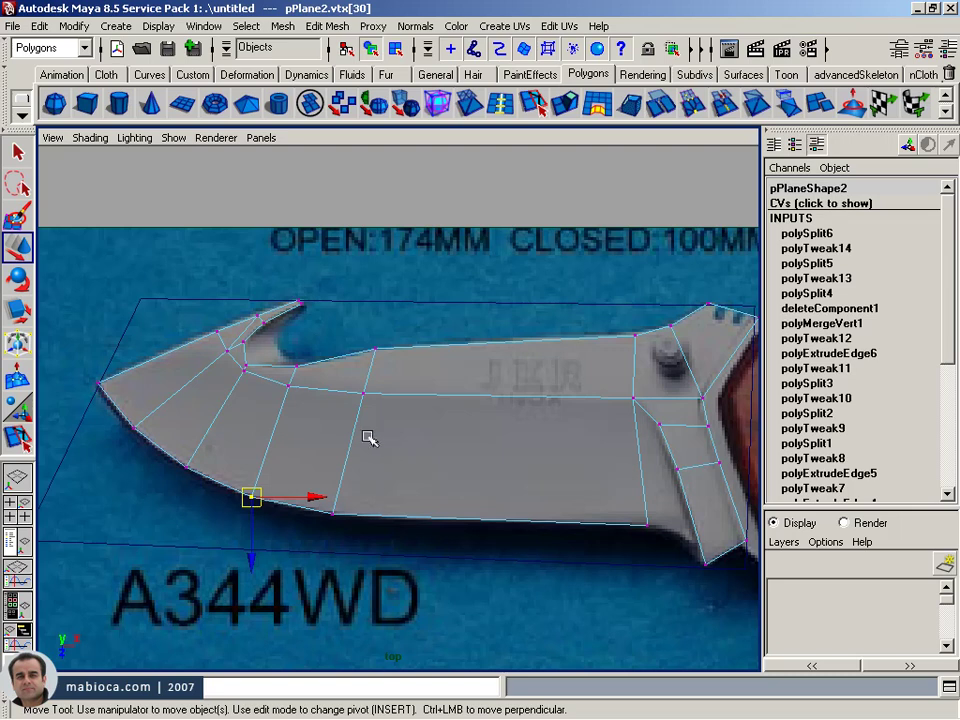
alt+middle_drag(310, 427, 268, 454)
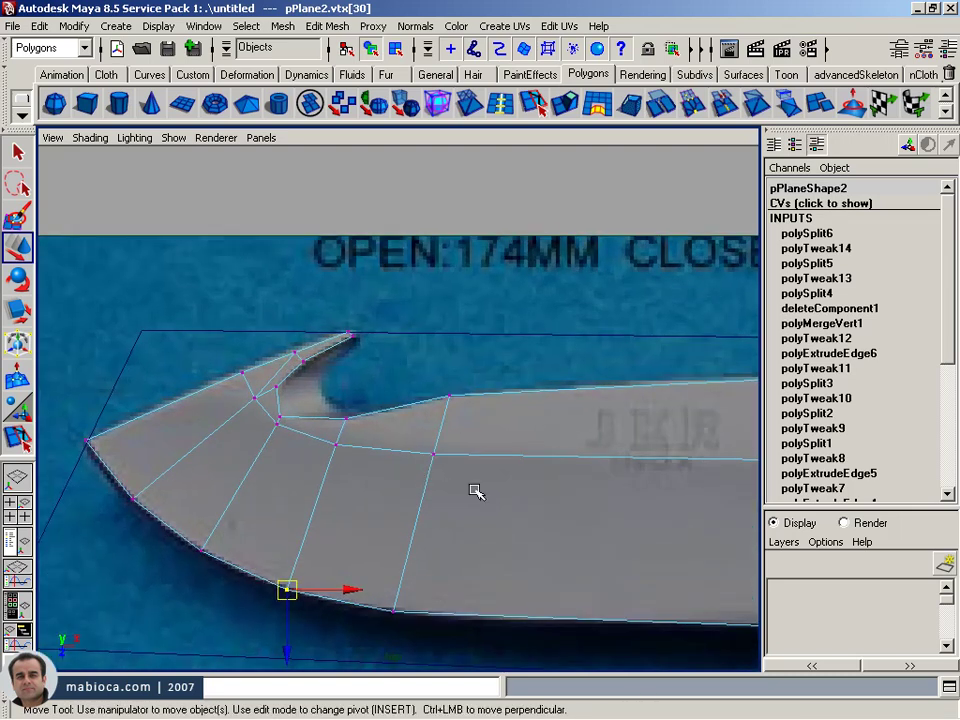
scroll(334, 489, up, 2)
mouse_move(334, 489)
alt+middle_down()
mouse_move(285, 465)
mouse_move(681, 476)
mouse_move(285, 497)
mouse_move(197, 513)
alt+middle_up()
scroll(681, 476, up, 1)
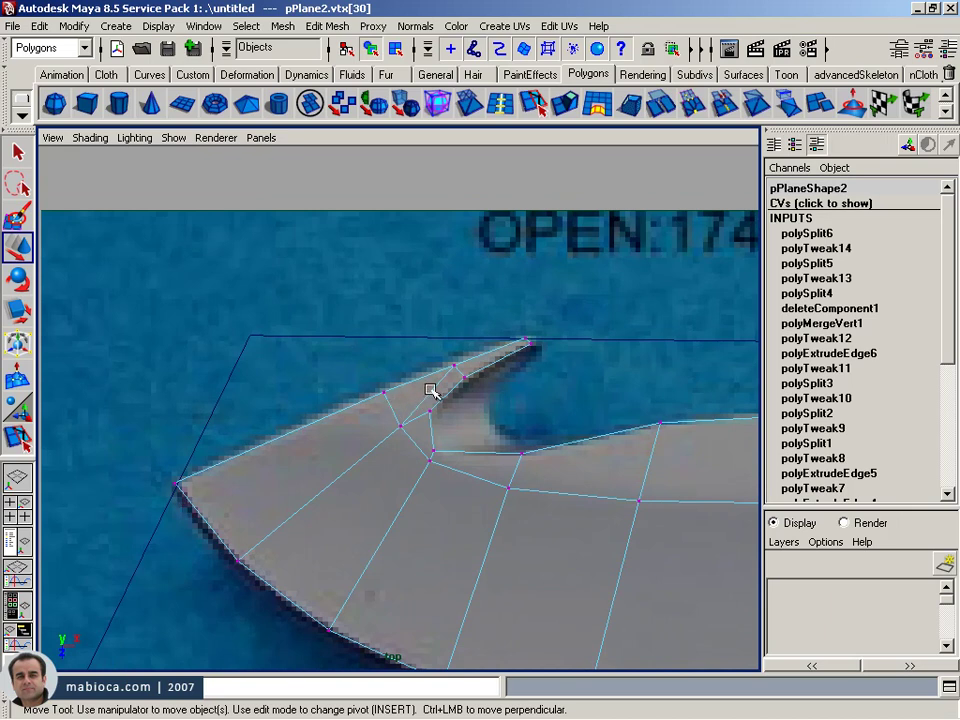
scroll(551, 429, down, 2)
mouse_move(364, 422)
alt+middle_down()
mouse_move(437, 416)
mouse_move(383, 405)
alt+middle_up()
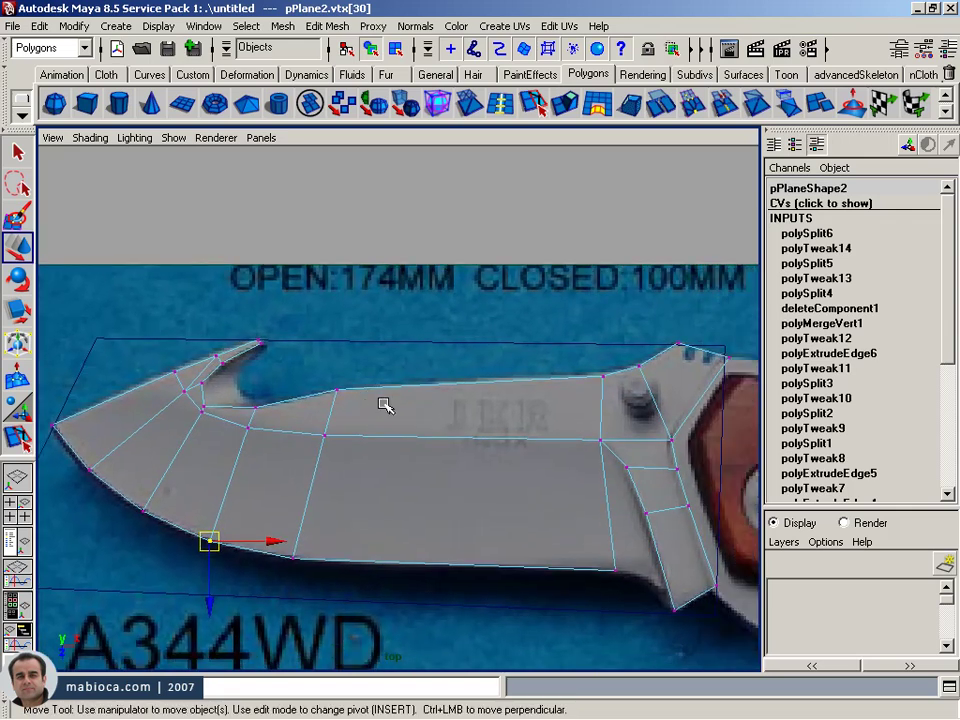
scroll(383, 405, up, 1)
alt+middle_drag(366, 452, 225, 435)
alt+right_drag(225, 435, 366, 368)
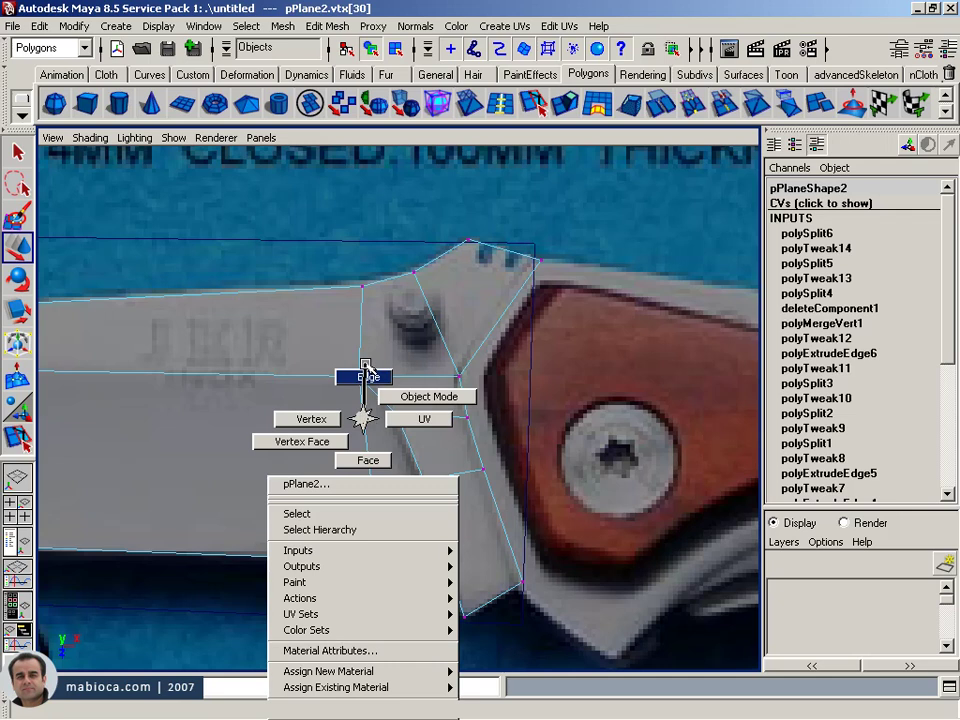
- Extrude the lower edge at the blade-bolster junction and slide the new edge left along the bolster
click(384, 404)
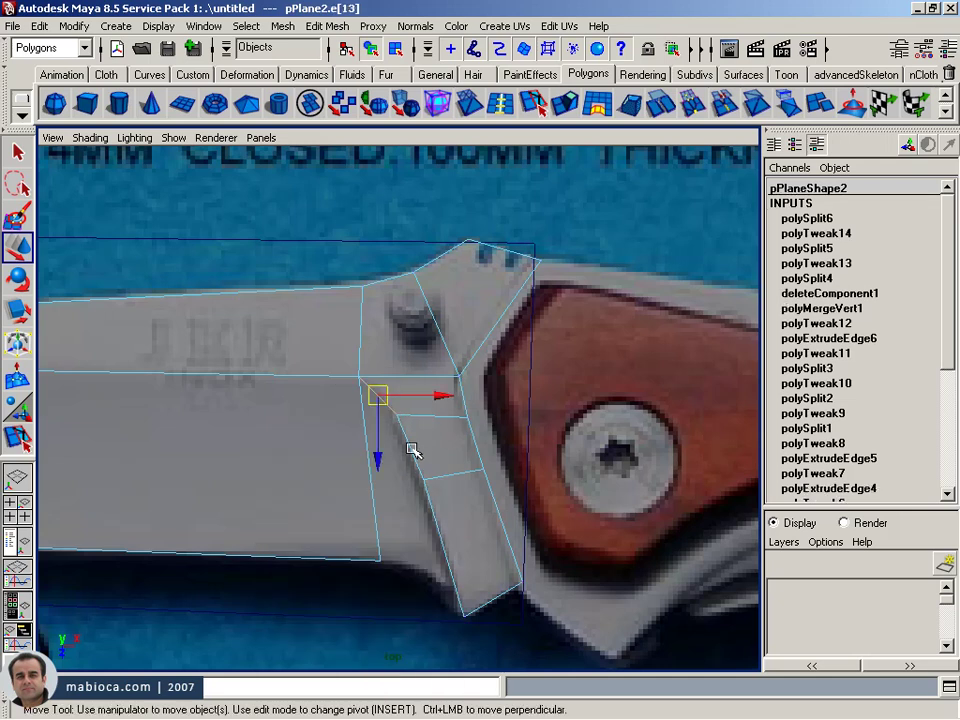
click(443, 541)
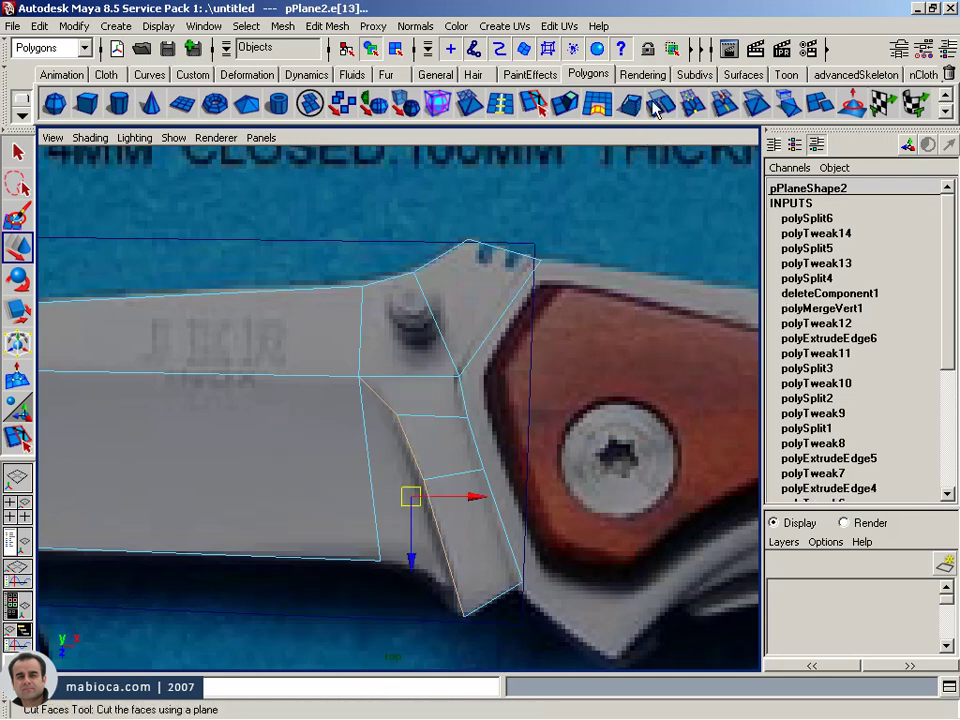
click(423, 101)
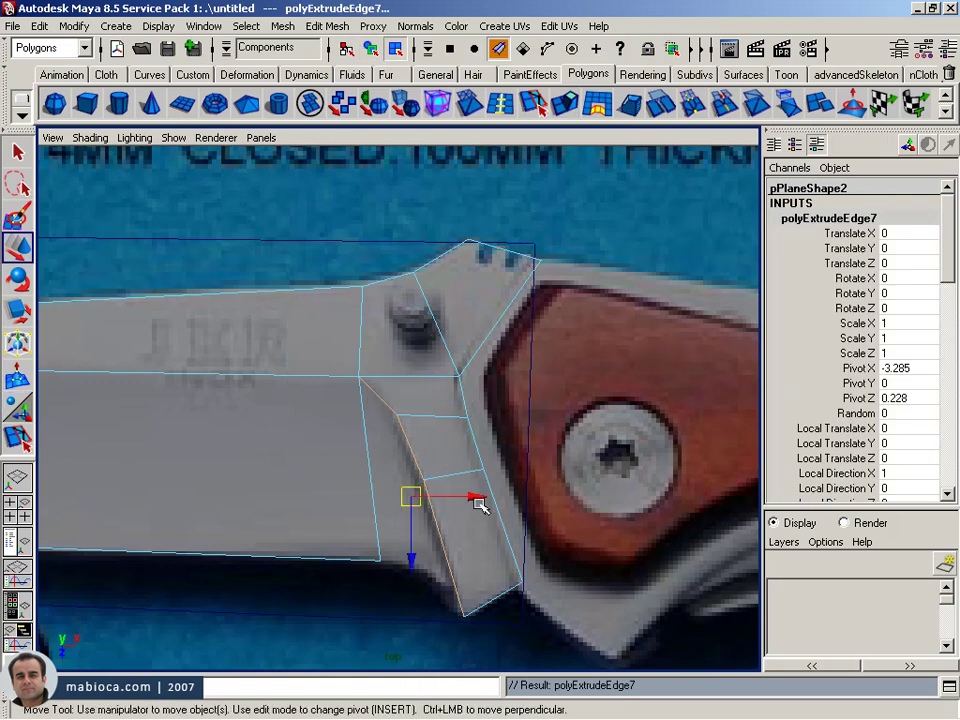
key(z)
drag(481, 497, 410, 497)
- Pull the new strip's bottom vertex up onto the blade's lower edge, then zoom out to the whole blade
right_drag(386, 574, 335, 578)
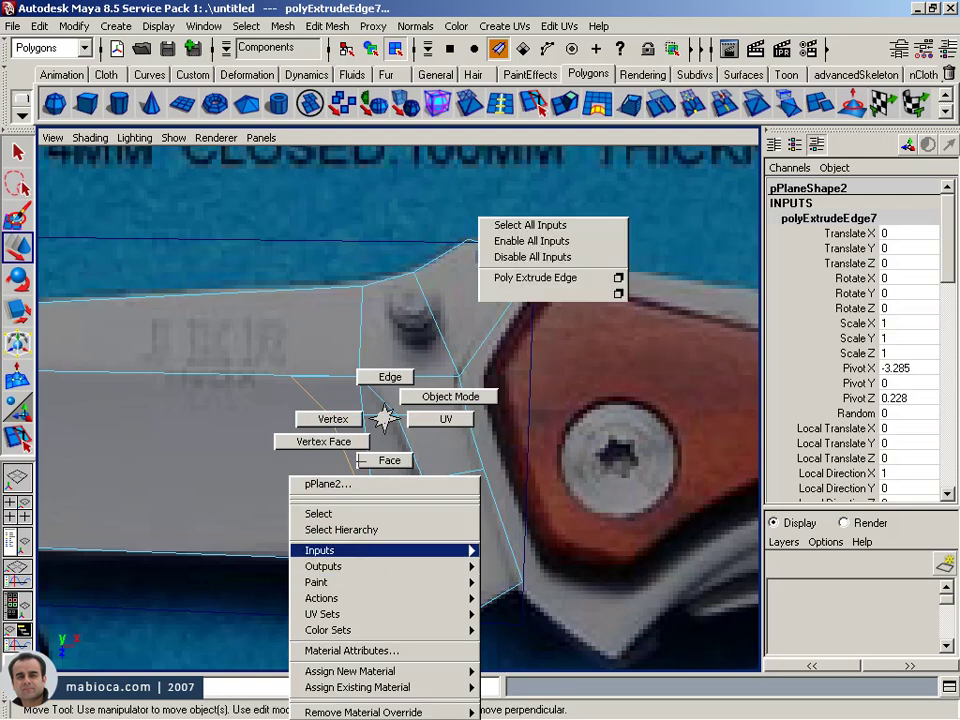
click(398, 617)
mouse_move(398, 617)
mouse_down()
mouse_move(398, 574)
mouse_move(381, 561)
mouse_up()
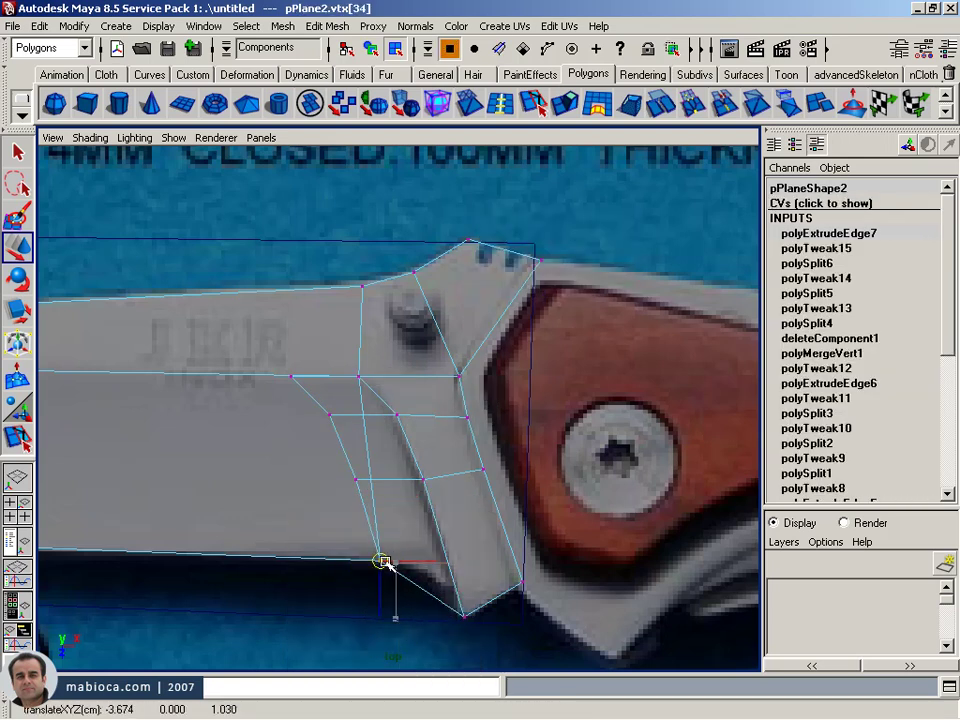
alt+right_drag(381, 561, 365, 528)
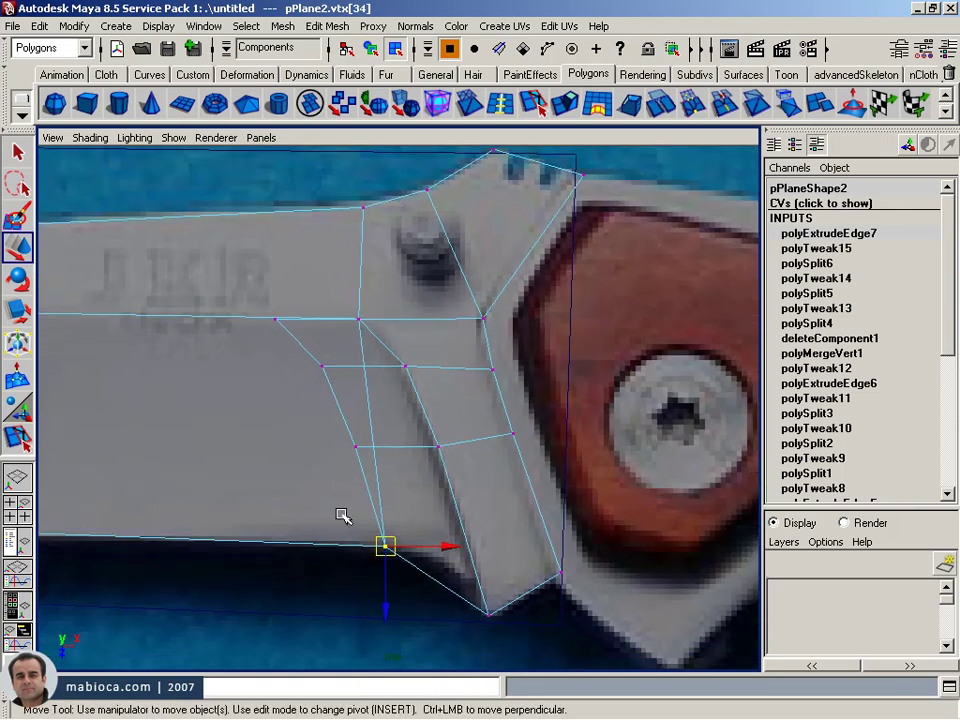
alt+middle_drag(375, 447, 480, 448)
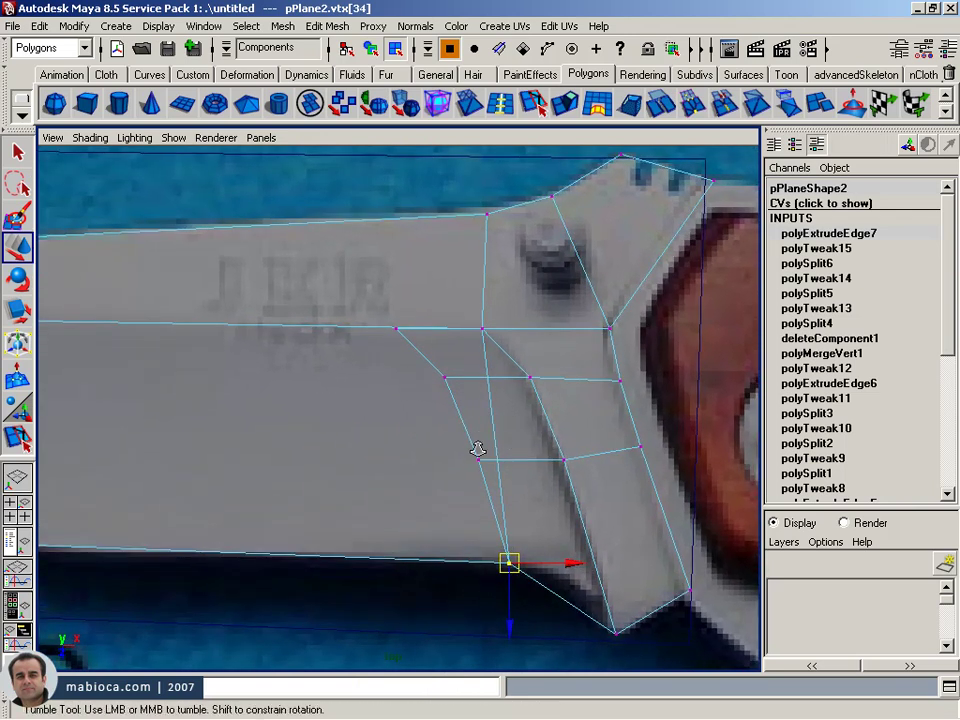
alt+right_drag(476, 448, 493, 459)
click(18, 437)
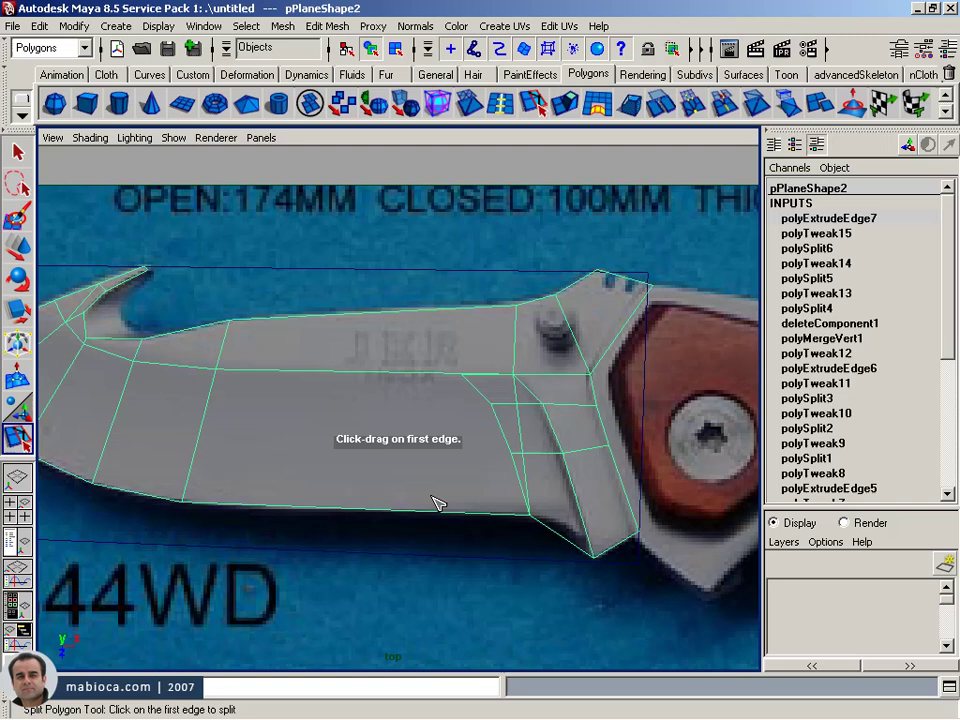
click(525, 466)
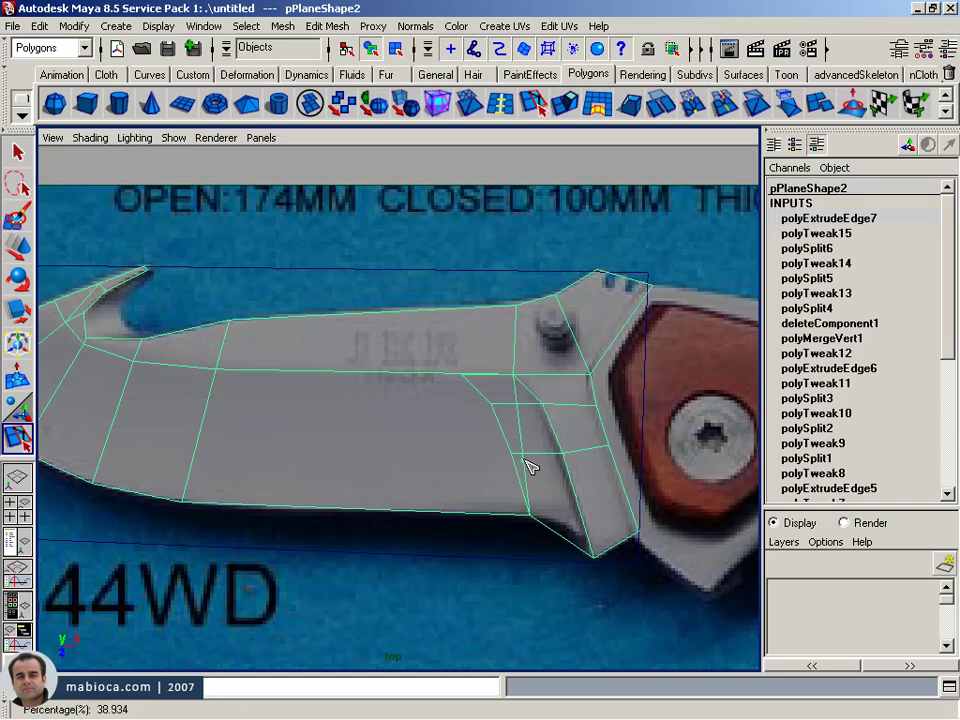
drag(530, 466, 525, 462)
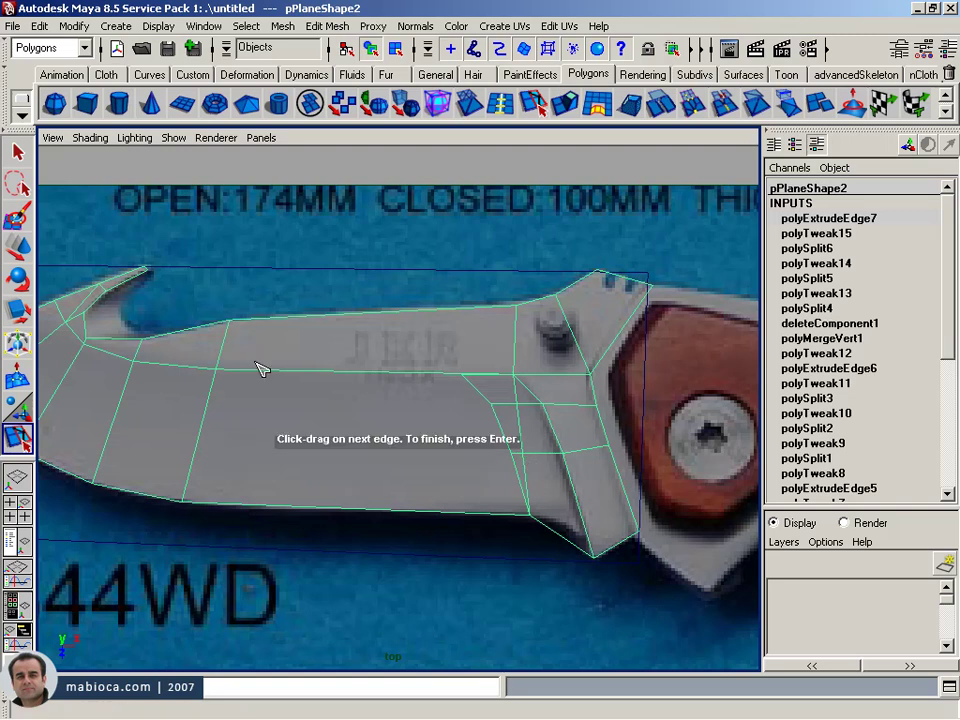
click(499, 104)
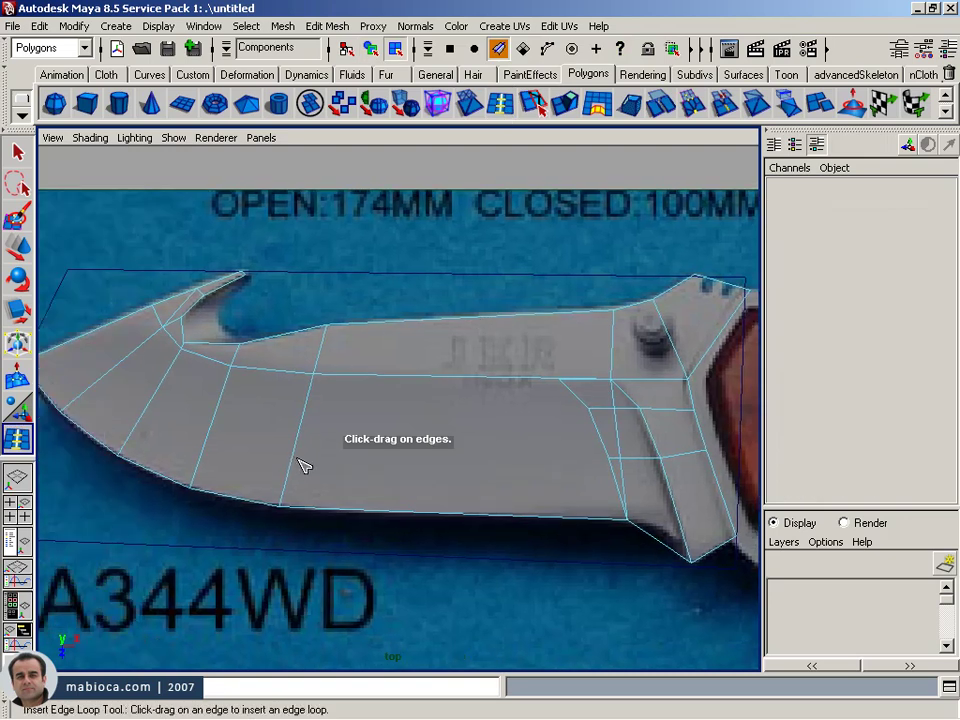
drag(298, 461, 293, 455)
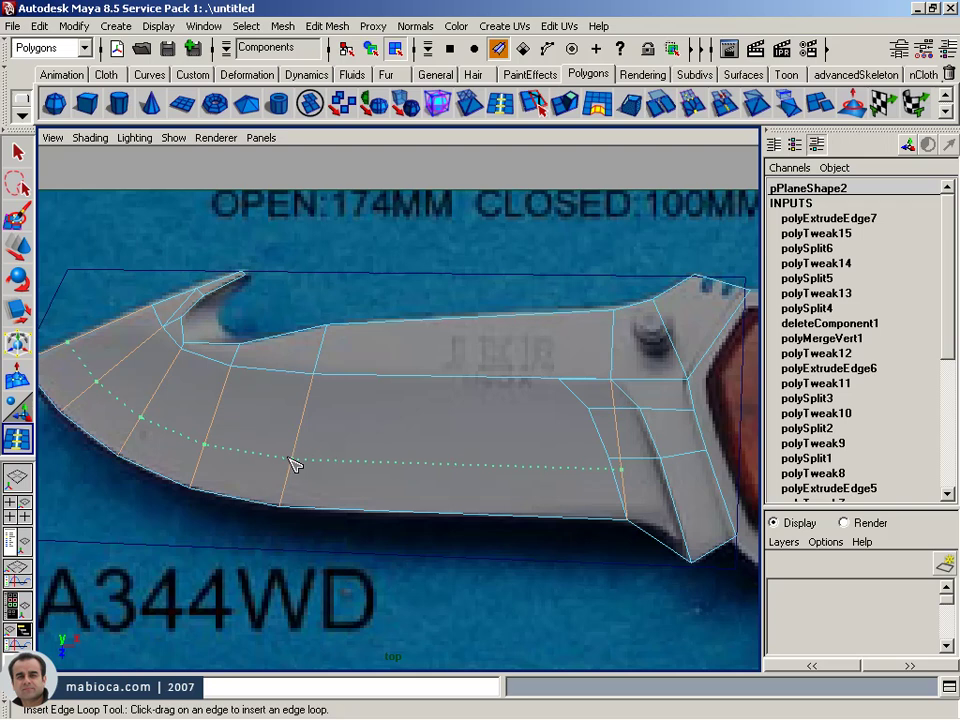
drag(293, 462, 295, 459)
click(312, 414)
drag(312, 414, 310, 415)
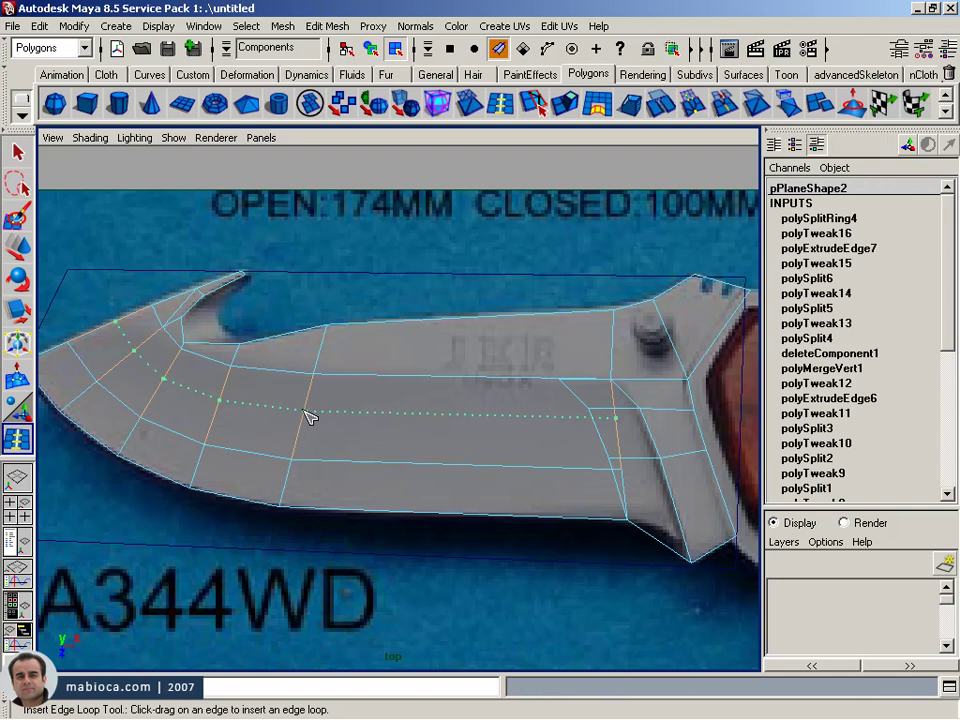
drag(308, 413, 309, 413)
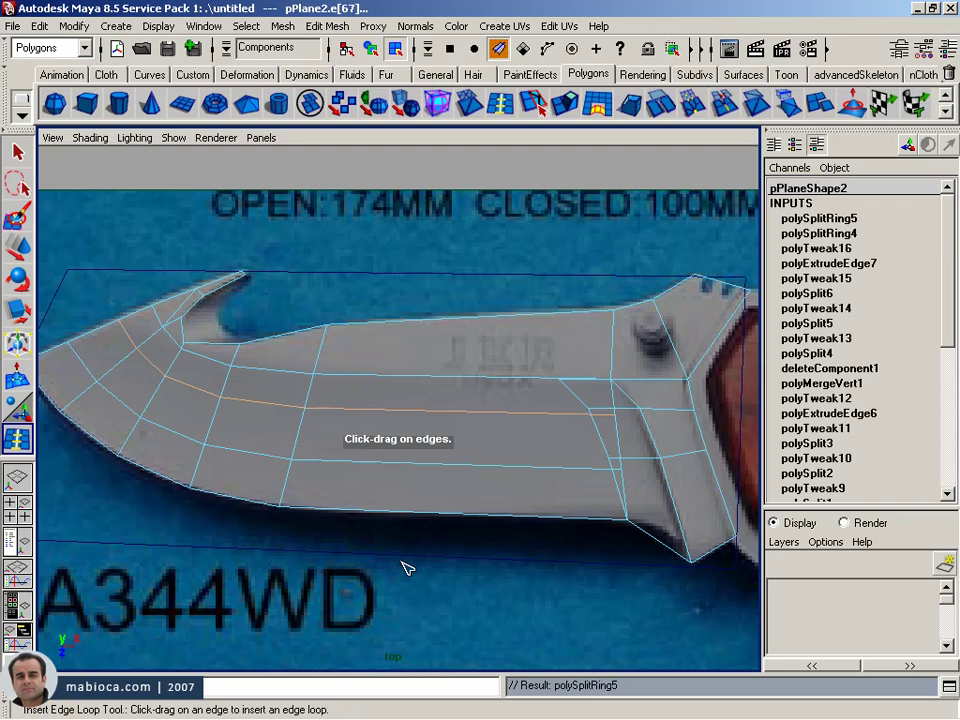
alt+middle_drag(405, 568, 458, 548)
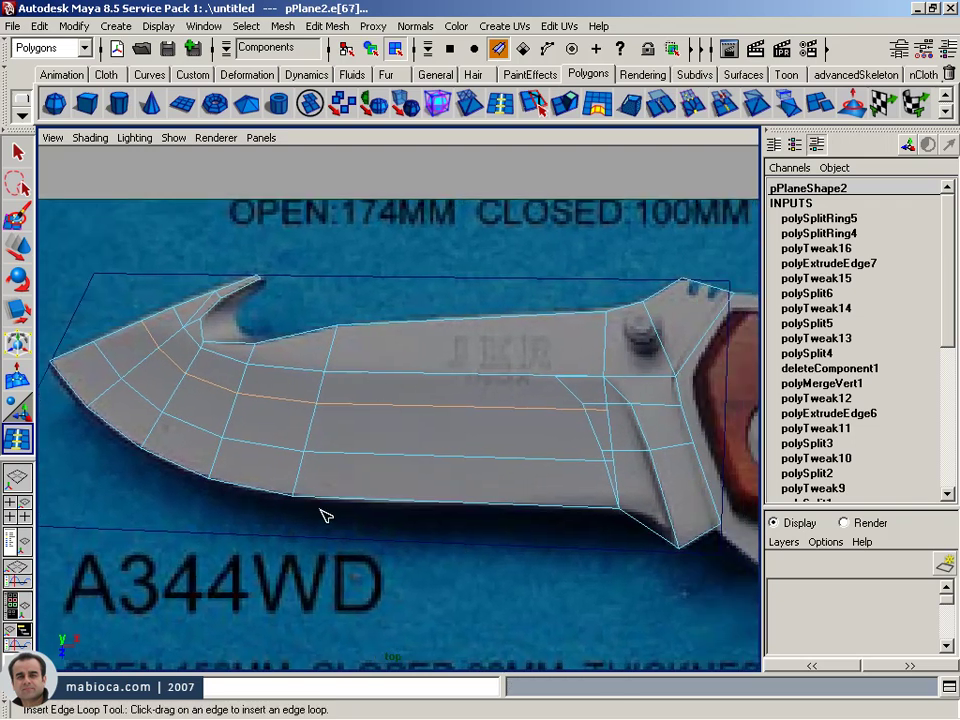
key(ctrl+z)
key(ctrl+z)
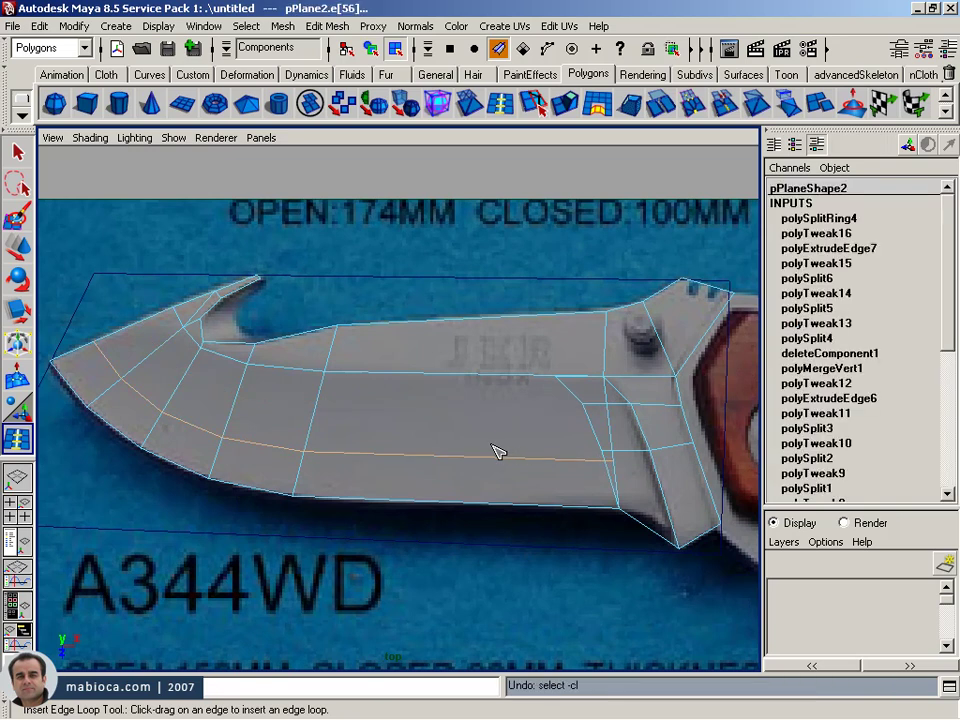
key(ctrl+z)
key(w)
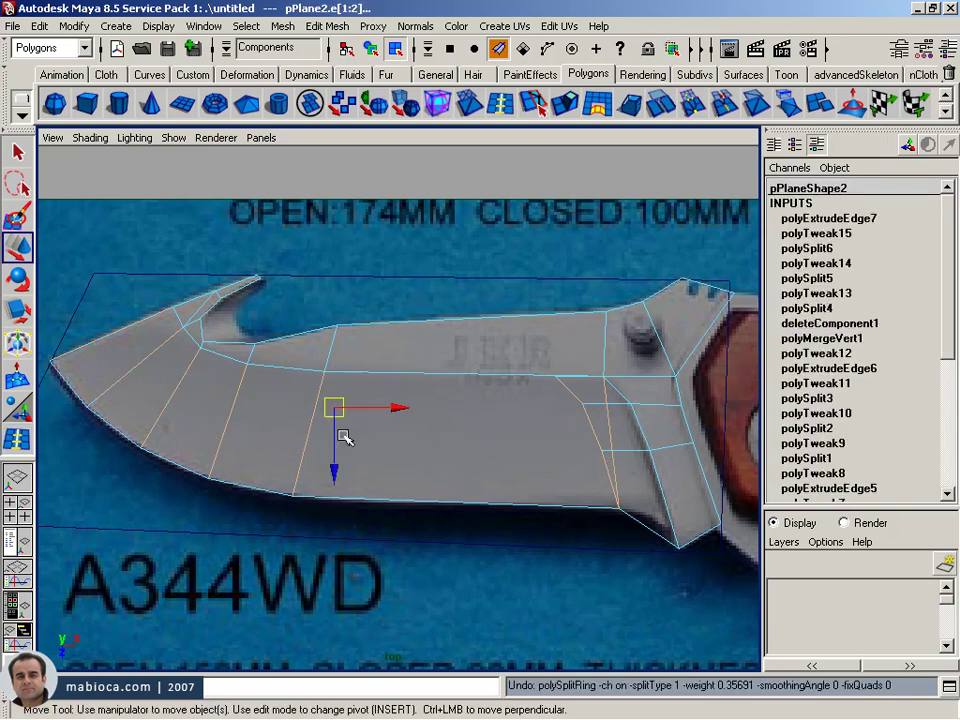
- Select the bolster-junction vertex plus the vertices along the blade's cutting edge, then bring up the perspective view
click(398, 500)
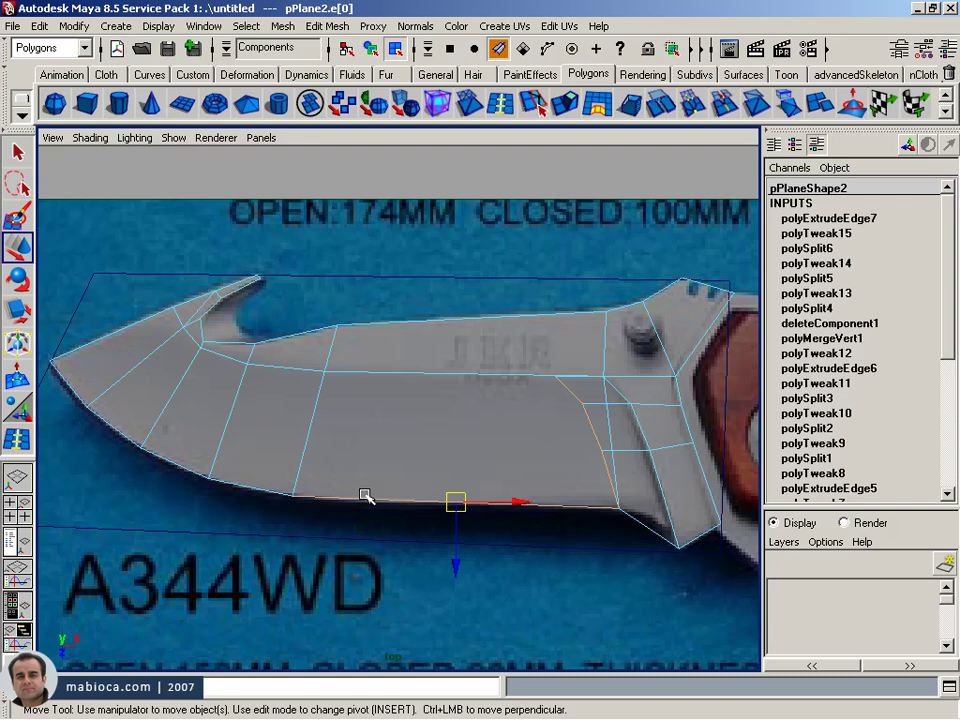
right_drag(568, 420, 512, 418)
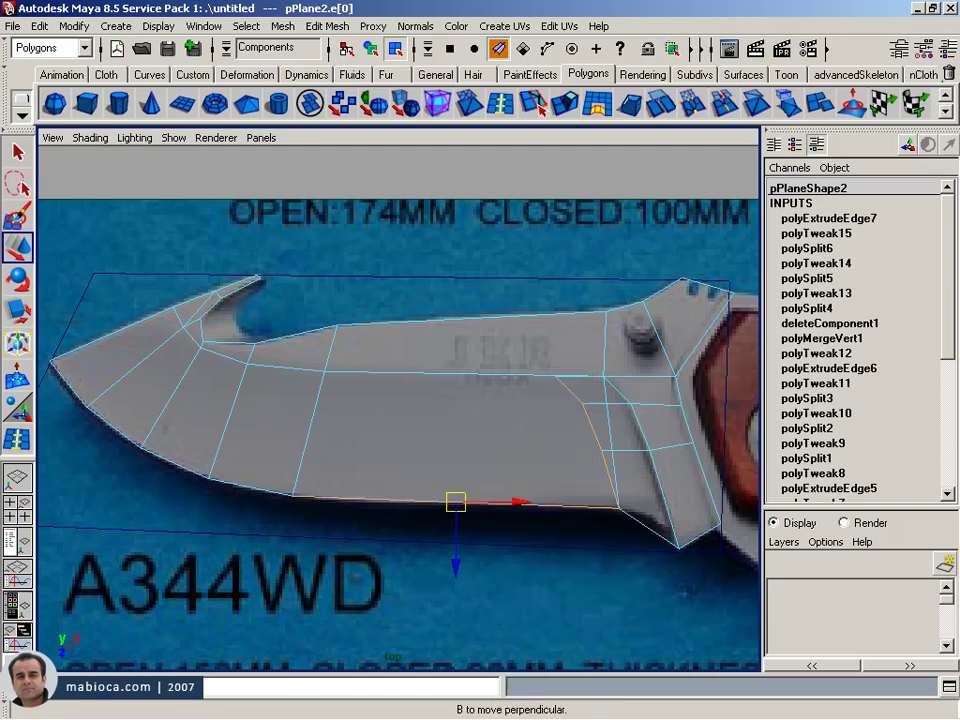
click(619, 509)
drag(620, 509, 621, 506)
key(ctrl+z)
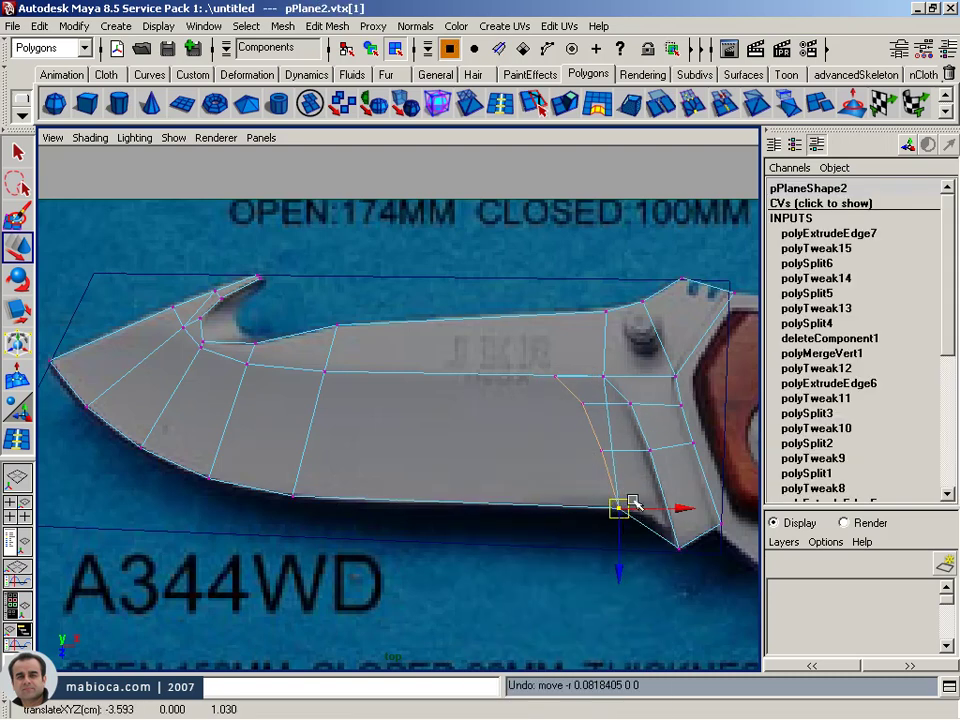
drag(583, 536, 628, 504)
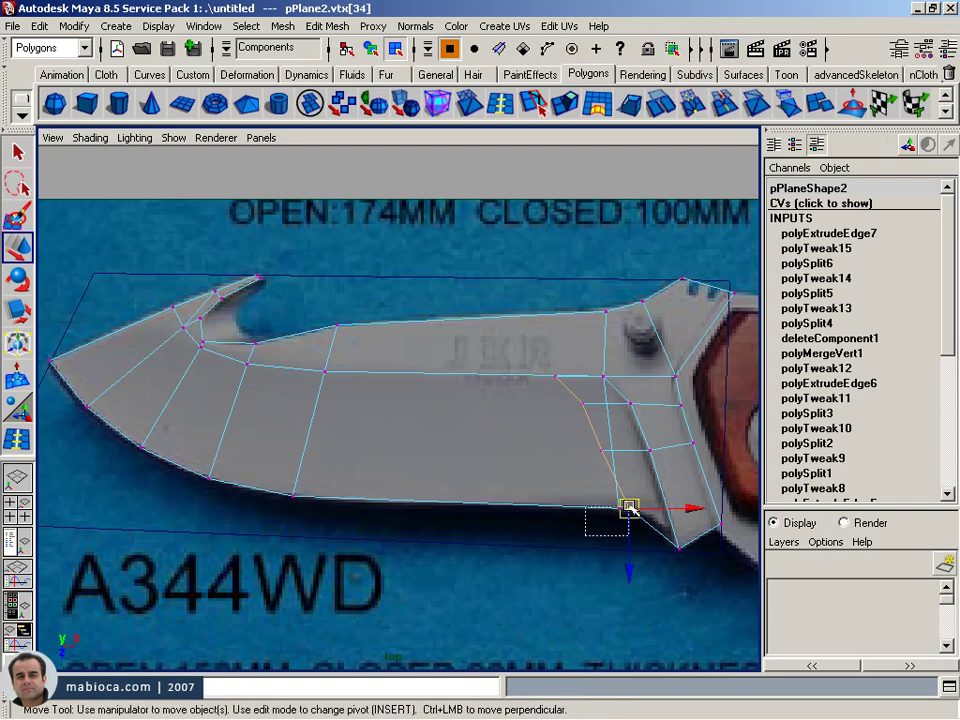
mouse_move(487, 480)
shift+mouse_down()
mouse_move(210, 538)
mouse_move(130, 440)
shift+mouse_up()
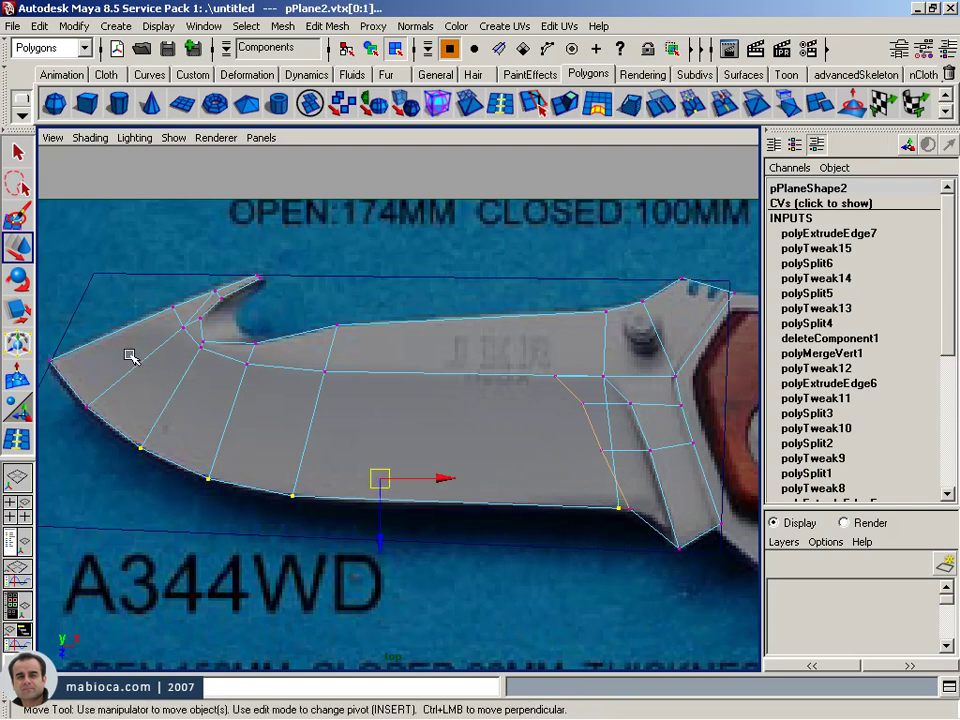
key(space)
- Orbit to a low angle beside the blade and lower the selected cutting-edge vertices slightly along Y
alt+drag(643, 293, 684, 327)
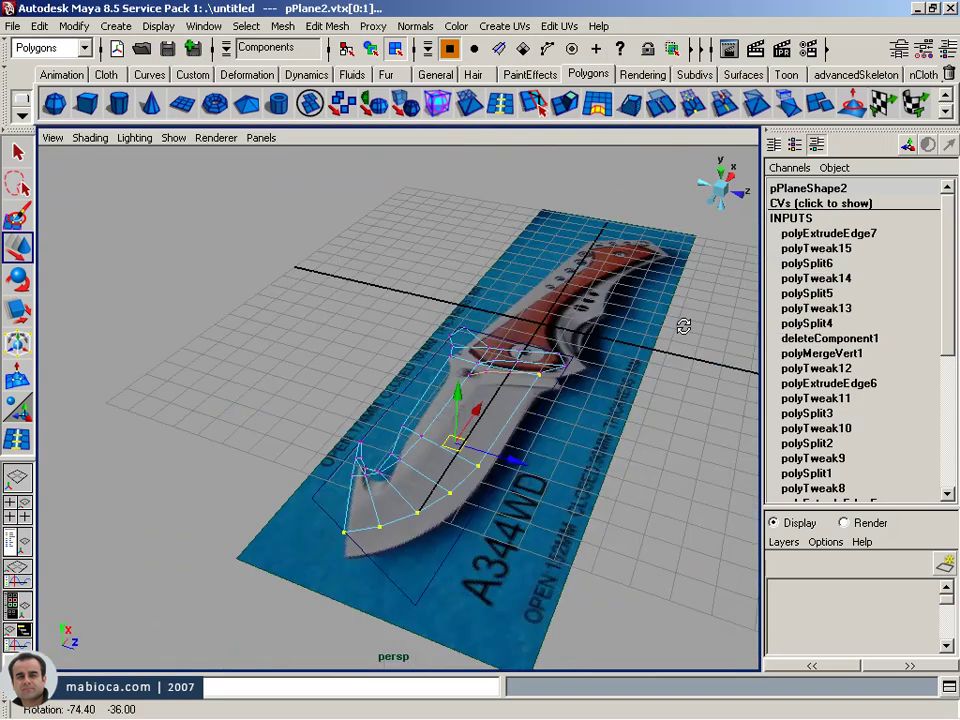
alt+right_drag(684, 327, 600, 320)
alt+drag(600, 320, 574, 311)
alt+right_drag(574, 311, 549, 285)
alt+drag(549, 285, 492, 310)
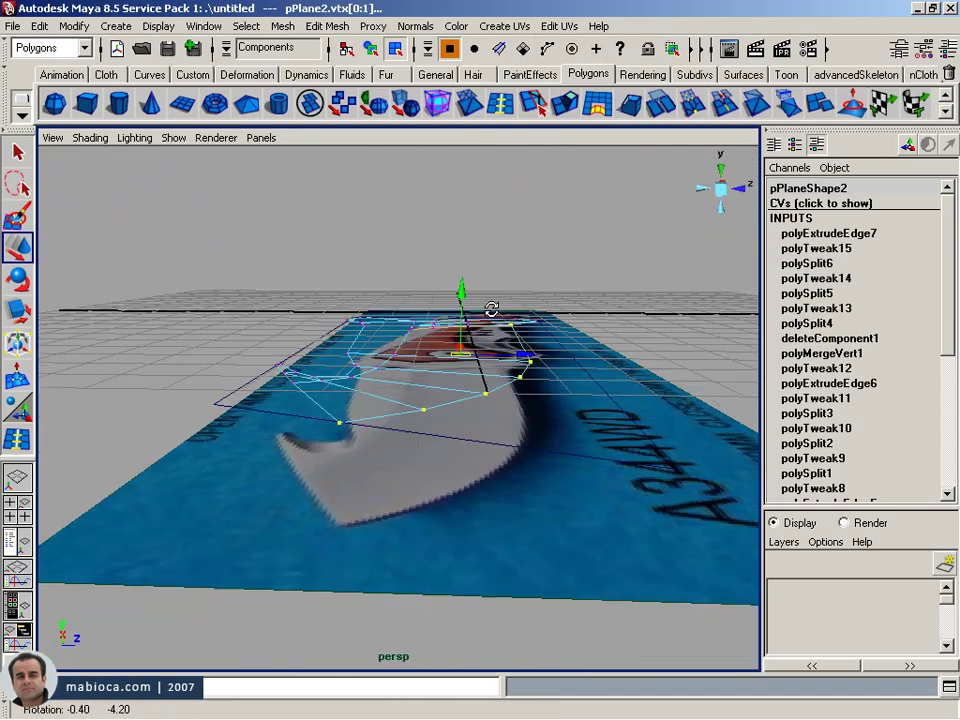
alt+right_drag(492, 310, 494, 322)
drag(468, 317, 473, 318)
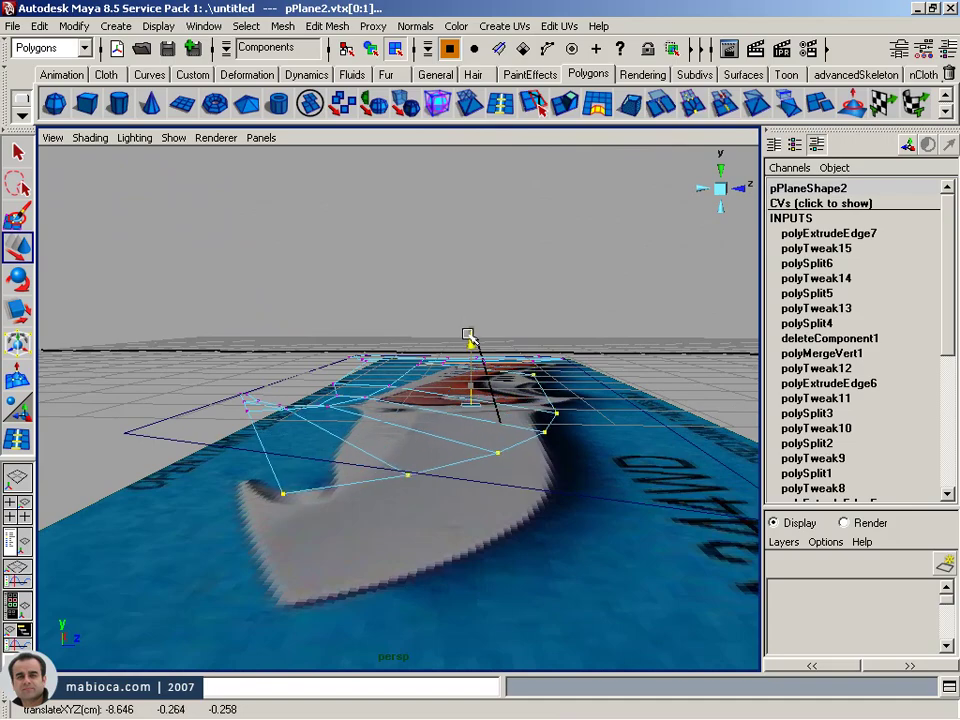
mouse_move(468, 340)
alt+mouse_down()
mouse_move(418, 381)
mouse_move(321, 409)
mouse_move(214, 407)
mouse_move(122, 373)
mouse_move(381, 403)
mouse_move(480, 383)
mouse_move(287, 434)
mouse_move(339, 416)
mouse_move(407, 414)
mouse_move(405, 431)
mouse_move(302, 421)
mouse_move(212, 375)
mouse_move(236, 334)
mouse_move(611, 356)
mouse_move(622, 345)
mouse_move(538, 379)
mouse_move(321, 401)
mouse_move(279, 388)
mouse_move(417, 386)
mouse_move(499, 345)
alt+mouse_up()
mouse_move(643, 336)
alt+mouse_down()
mouse_move(196, 393)
mouse_move(154, 420)
mouse_move(140, 296)
alt+mouse_up()
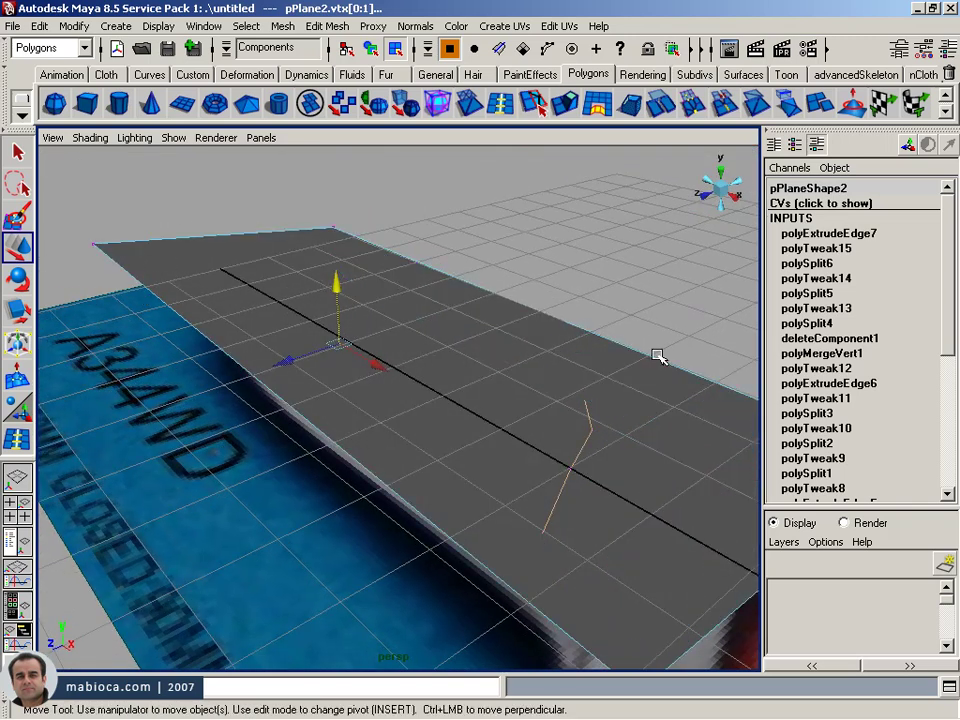
- Create a new display layer and add the reference plane pPlane1 to it
key(F8)
click(944, 563)
right_click(905, 590)
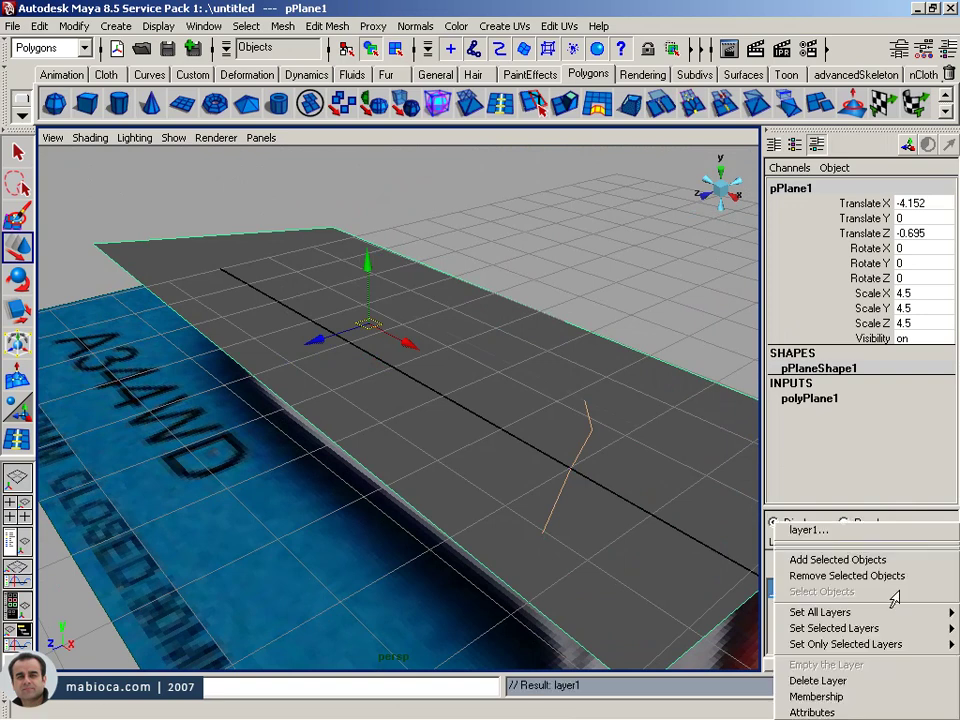
click(879, 561)
- Turn on Wireframe on Shaded, toggle a viewport display filter, and hide layer1, then maximise the front view
mouse_move(520, 490)
alt+mouse_down()
mouse_move(360, 407)
mouse_move(455, 430)
alt+mouse_up()
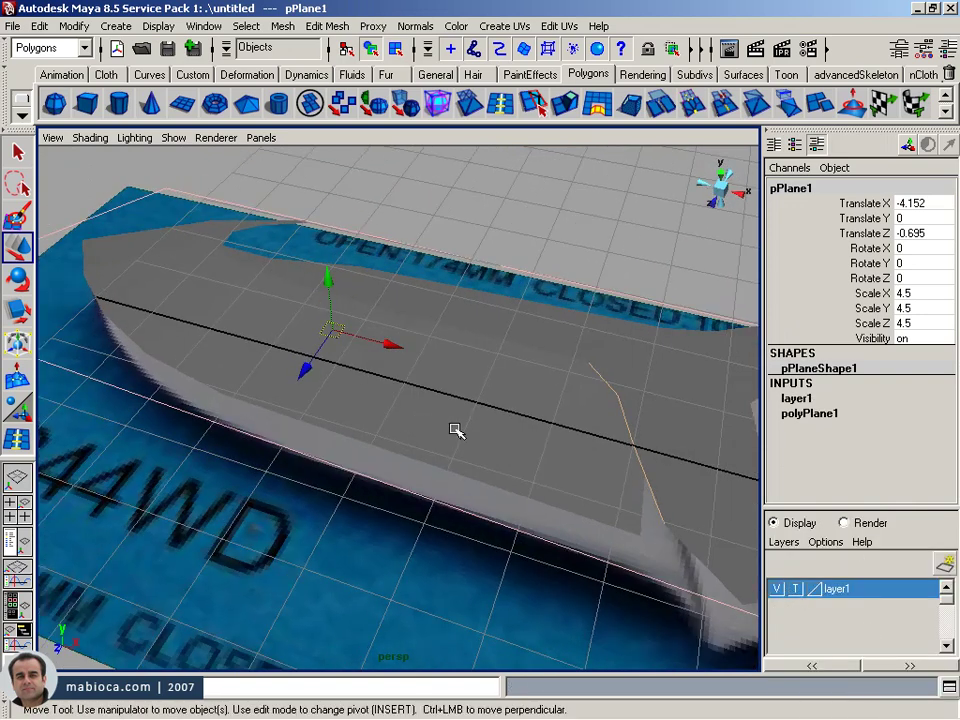
click(85, 138)
click(89, 298)
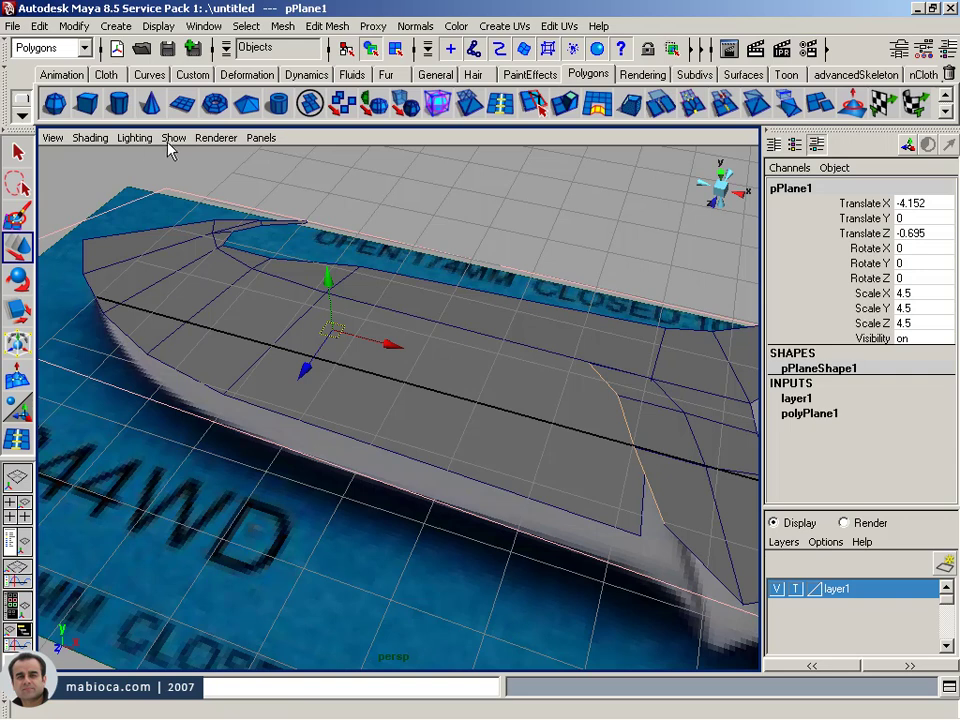
click(173, 138)
click(231, 620)
mouse_move(178, 514)
alt+mouse_down()
mouse_move(367, 443)
mouse_move(431, 371)
mouse_move(381, 381)
mouse_move(283, 431)
mouse_move(191, 449)
mouse_move(171, 381)
mouse_move(133, 414)
mouse_move(319, 394)
alt+mouse_up()
click(779, 591)
mouse_move(90, 343)
alt+mouse_down()
mouse_move(276, 341)
mouse_move(364, 300)
mouse_move(217, 381)
alt+mouse_up()
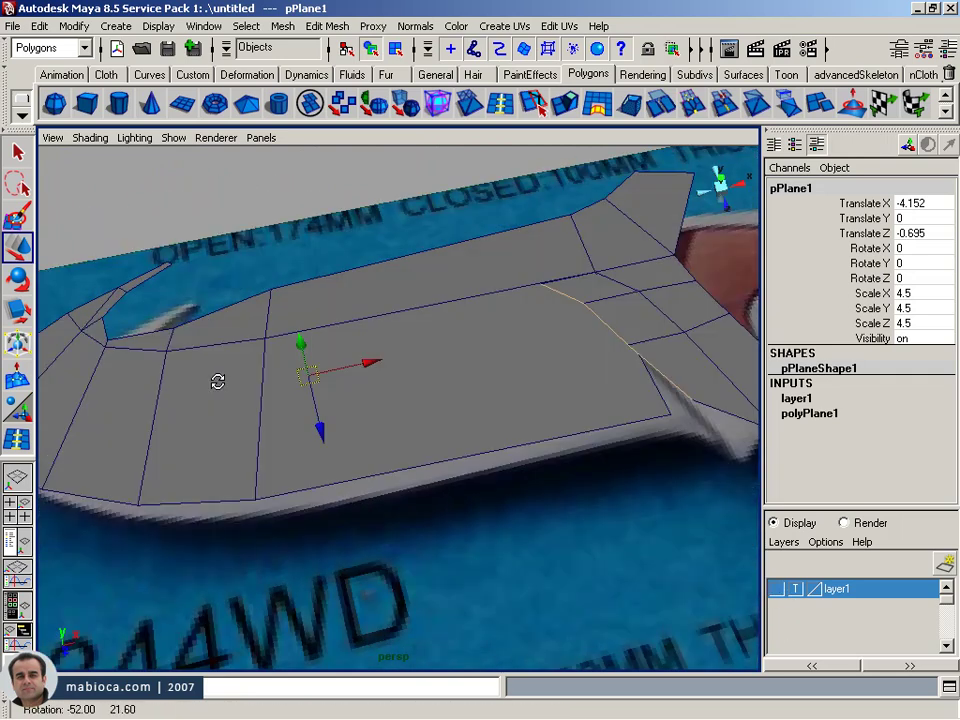
key(space)
key(space)
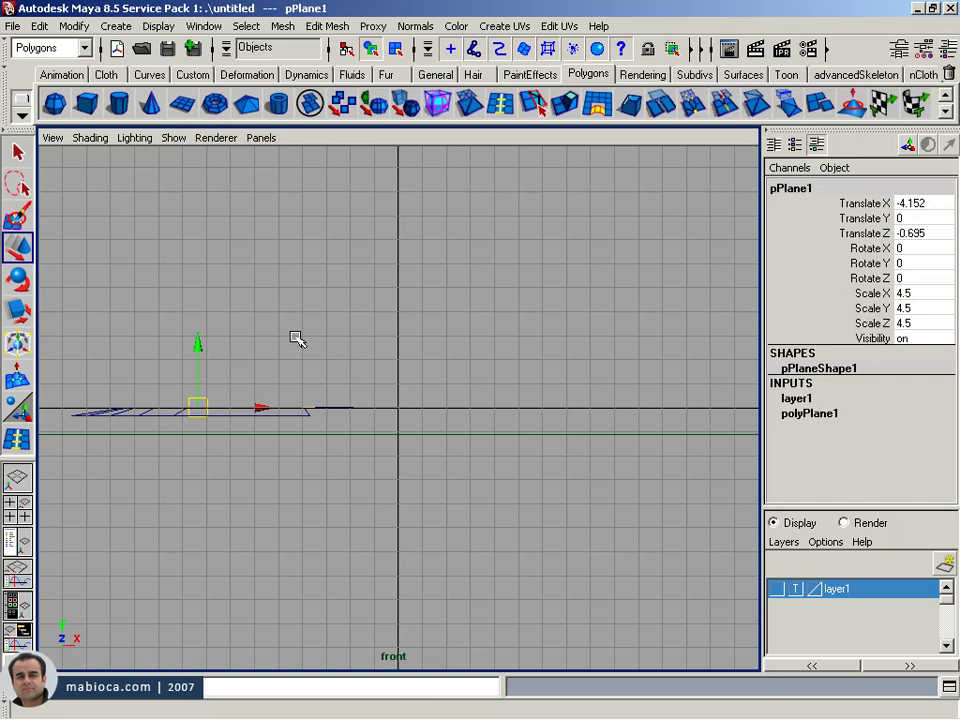
key(space)
- Move two bottom-edge vertices up and left to follow the outline, then zoom in on the top view
right_drag(304, 321, 249, 319)
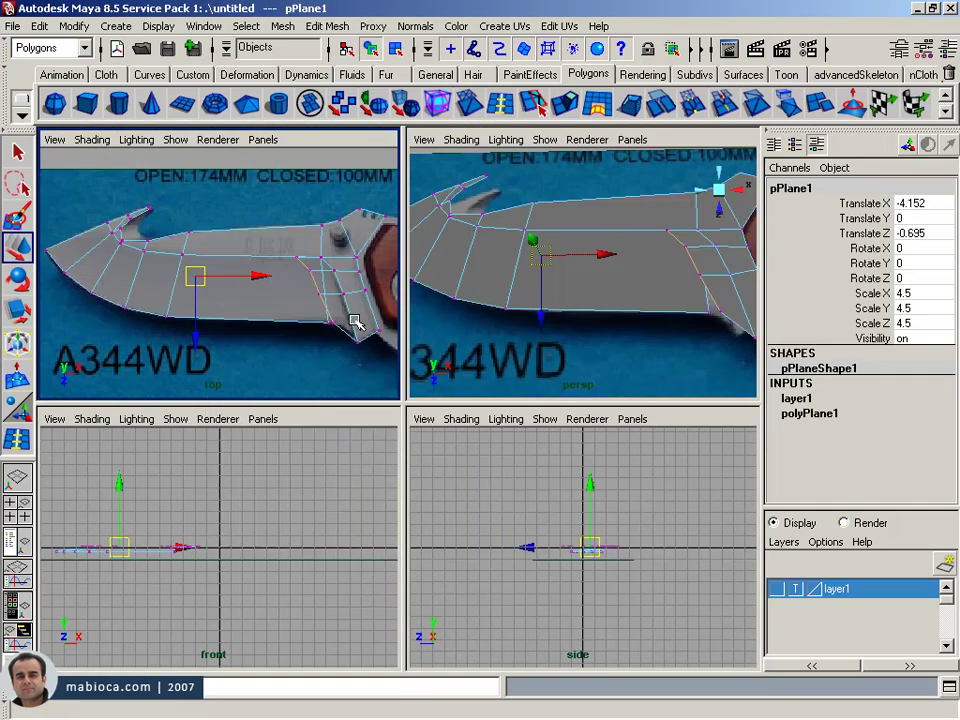
click(327, 322)
shift+click(124, 307)
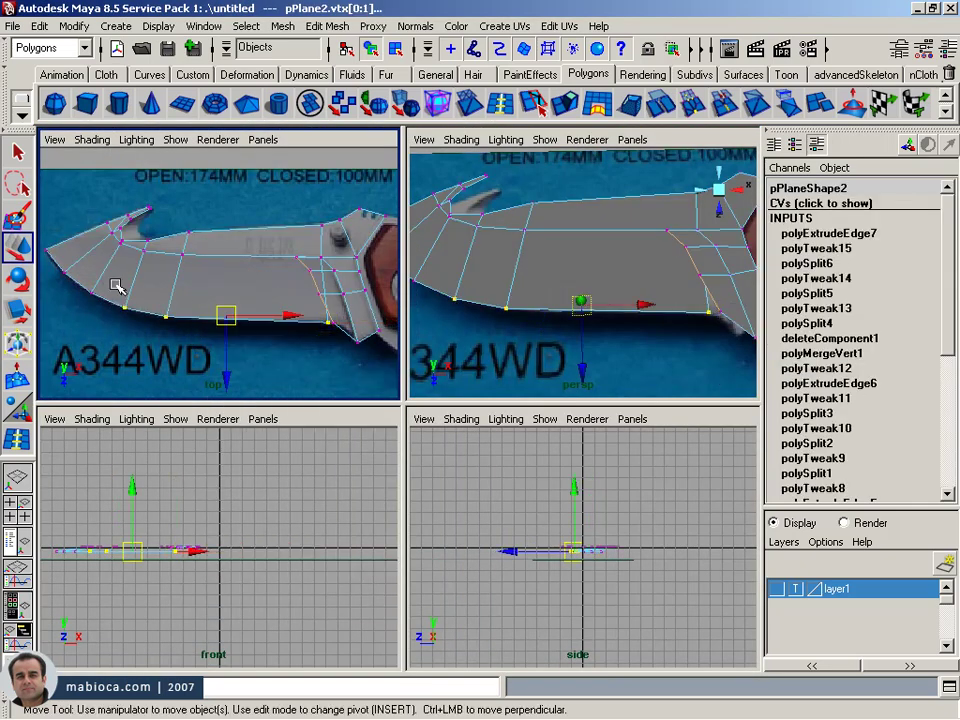
middle_drag(117, 287, 48, 298)
key(space)
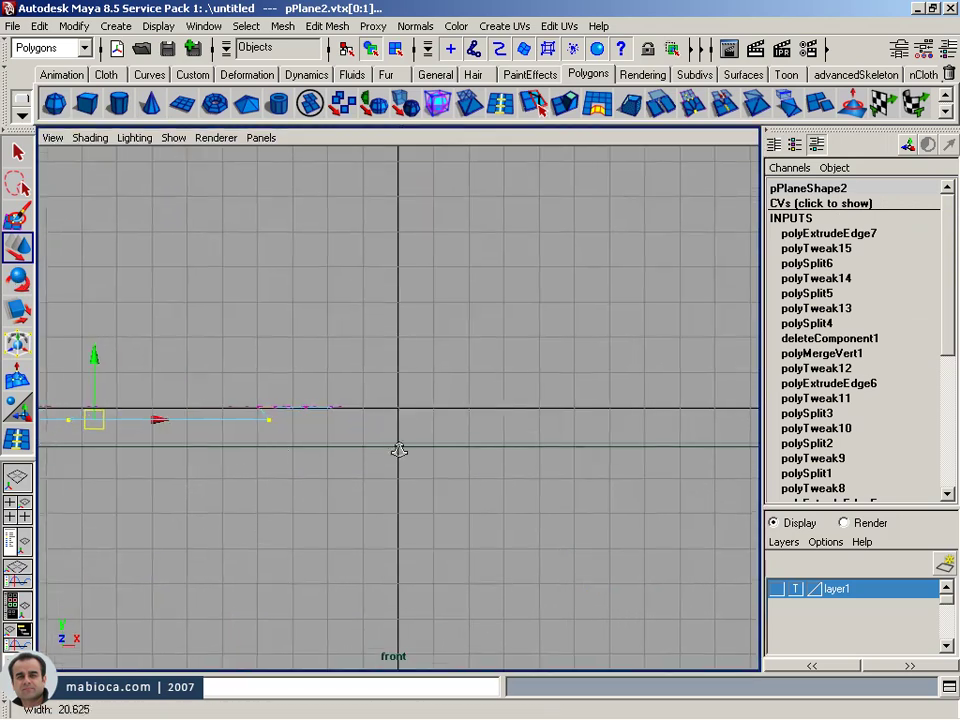
alt+middle_drag(399, 450, 551, 386)
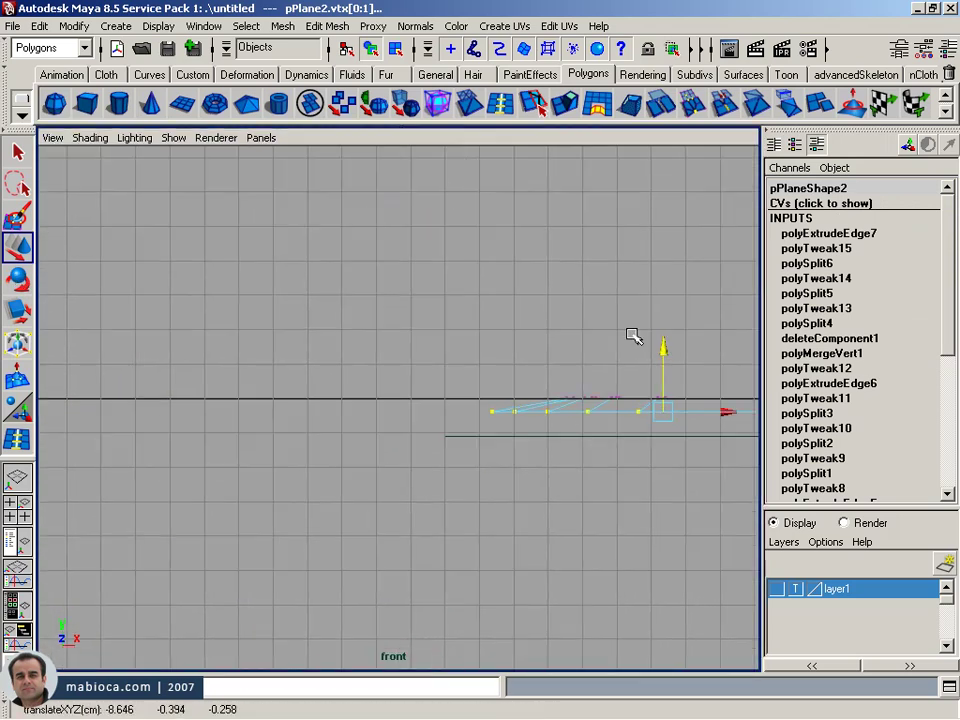
key(space)
key(space)
alt+right_drag(333, 335, 497, 363)
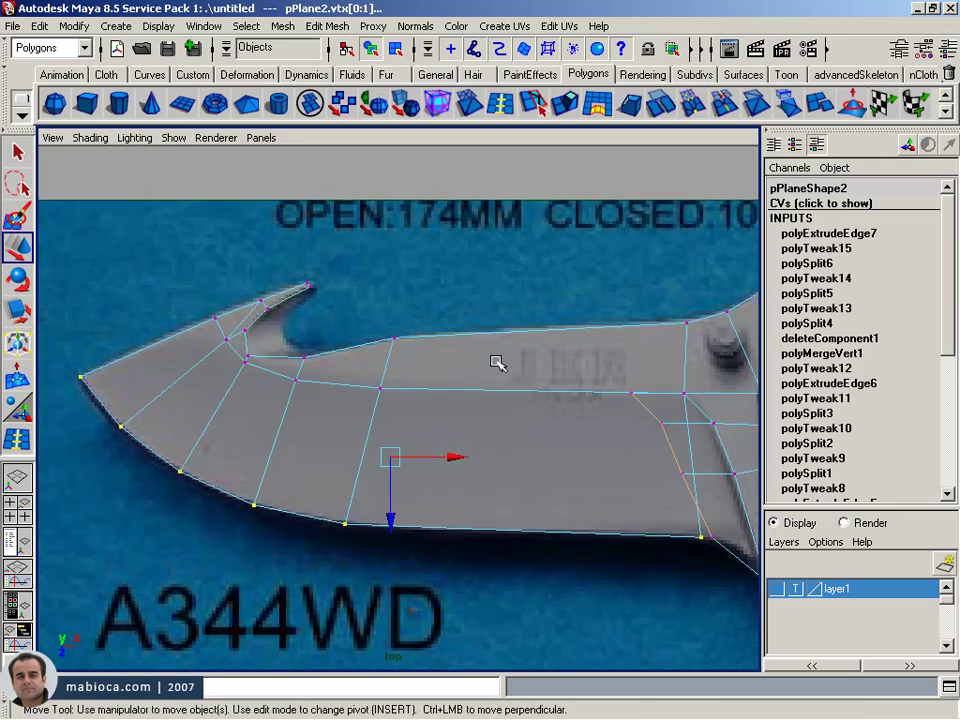
- With the Insert Edge Loop Tool in the top view, place a lengthwise loop from tip to bolster
key(F8)
click(17, 438)
alt+middle_drag(389, 442, 366, 440)
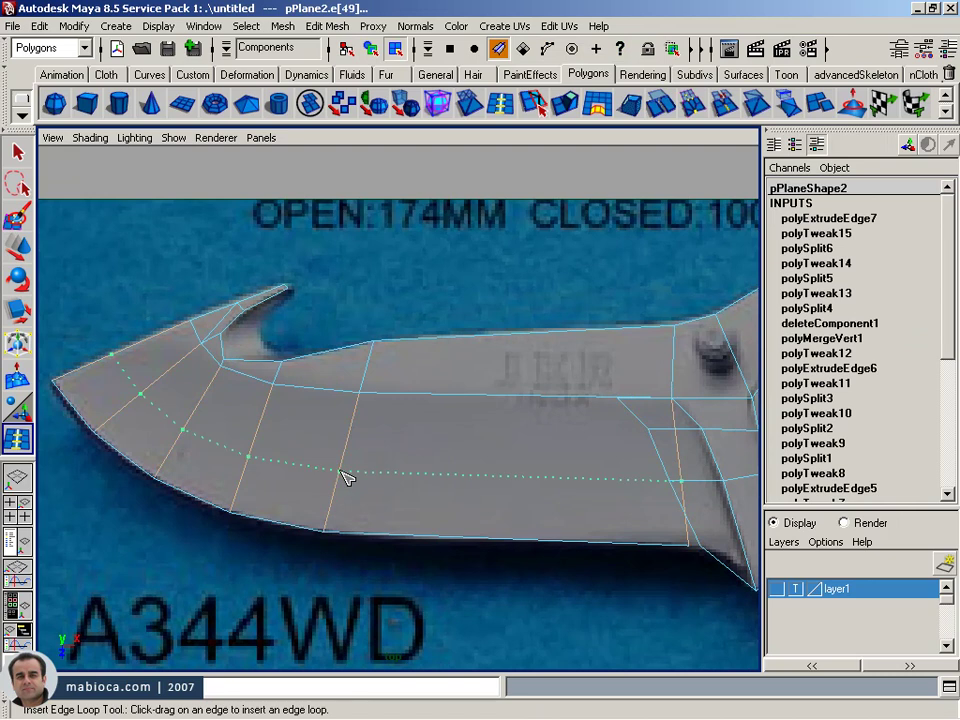
drag(343, 477, 345, 480)
alt+middle_drag(439, 508, 407, 519)
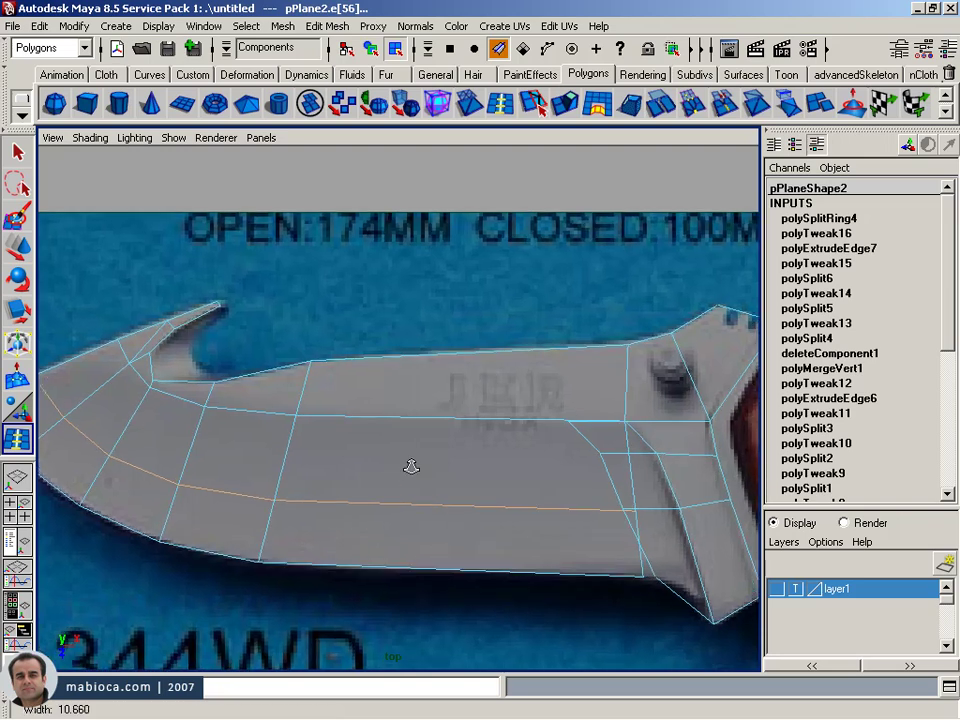
- Inspect the new loop in the perspective view, then return to the maximised top view
key(space)
key(space)
mouse_move(568, 321)
alt+mouse_down()
mouse_move(805, 240)
mouse_move(808, 203)
mouse_move(447, 366)
alt+mouse_up()
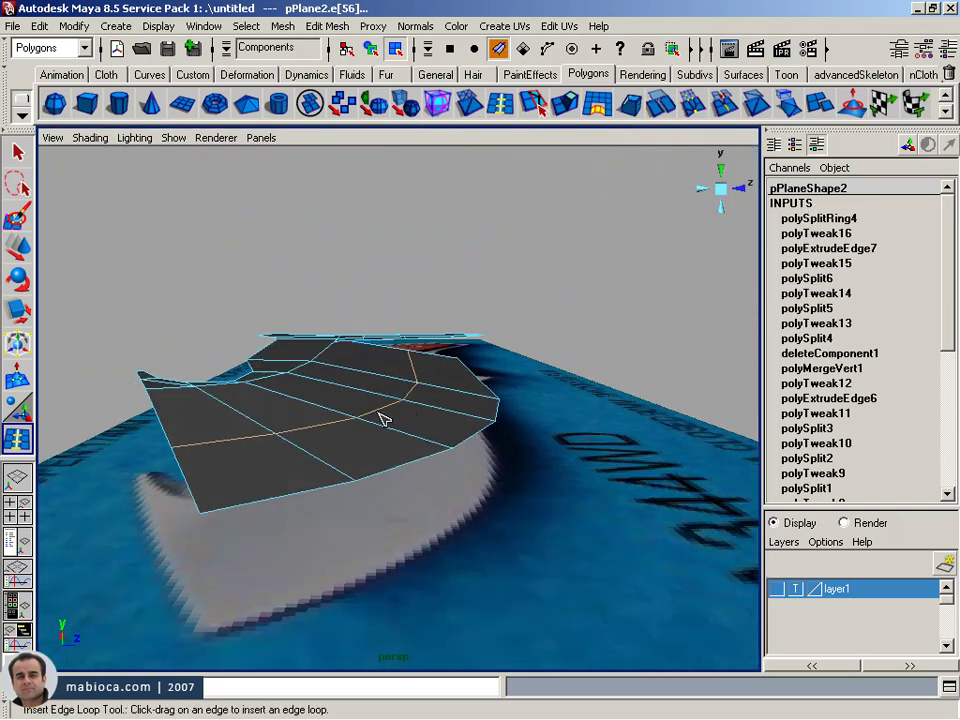
key(space)
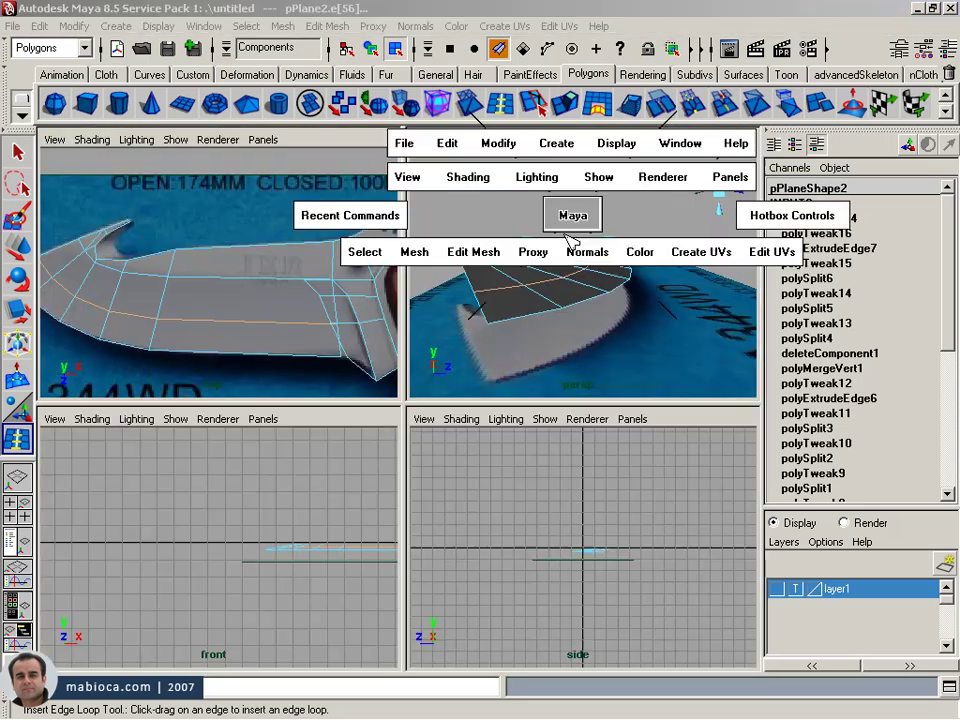
alt+drag(570, 214, 454, 358)
mouse_move(454, 358)
alt+right_down()
mouse_move(484, 384)
mouse_move(705, 430)
alt+right_up()
alt+drag(705, 430, 654, 379)
key(space)
drag(364, 369, 285, 311)
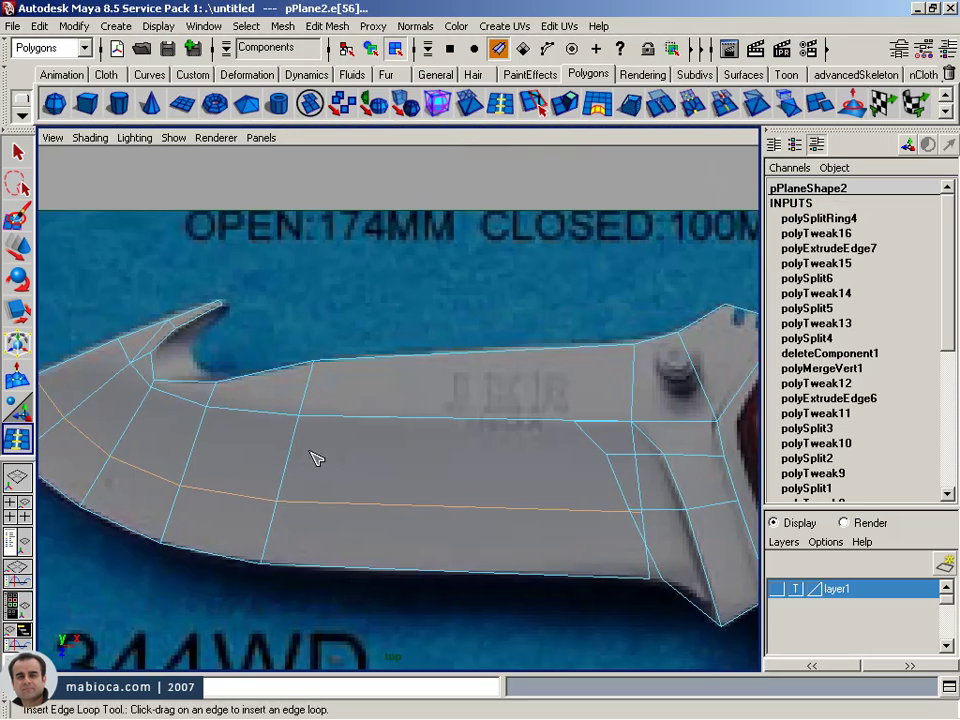
- Undo the loop and insert two new lengthwise edge loops, discarding a trial loop along the spine
key(z)
drag(293, 521, 278, 518)
drag(293, 463, 295, 466)
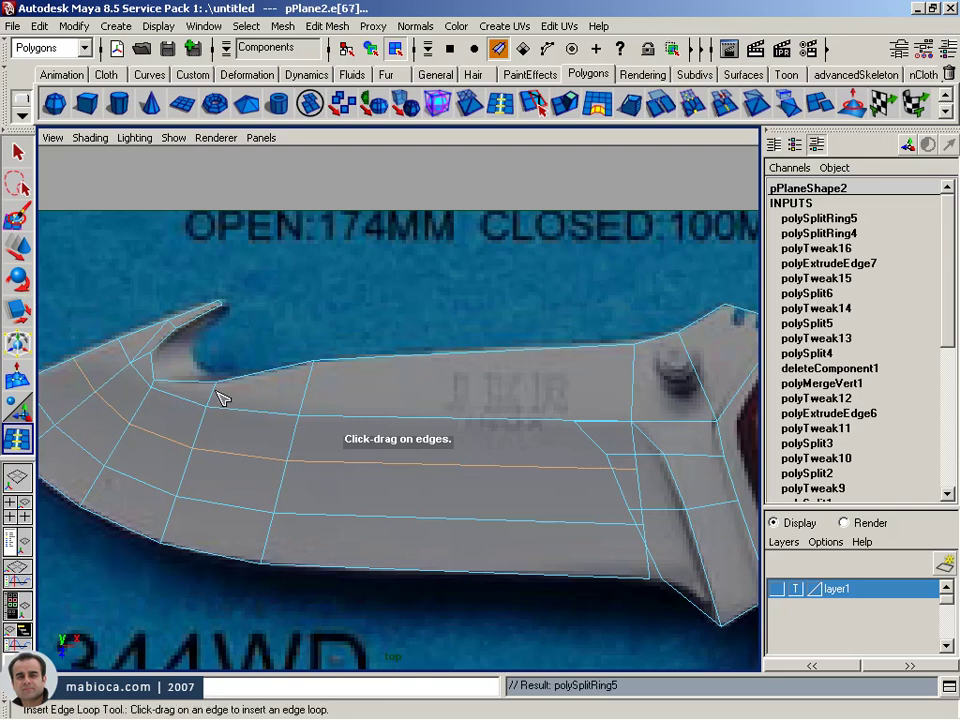
drag(216, 394, 219, 390)
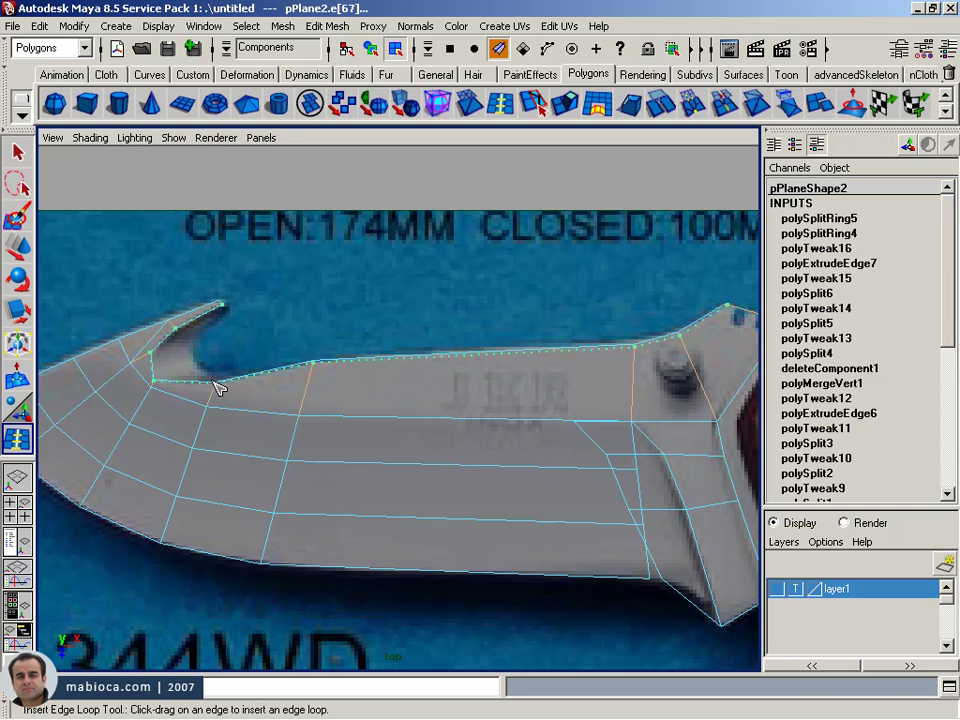
drag(218, 388, 209, 382)
key(z)
- Switch to the Move tool and orbit the perspective view to check the two new loops
alt+middle_drag(184, 343, 142, 343)
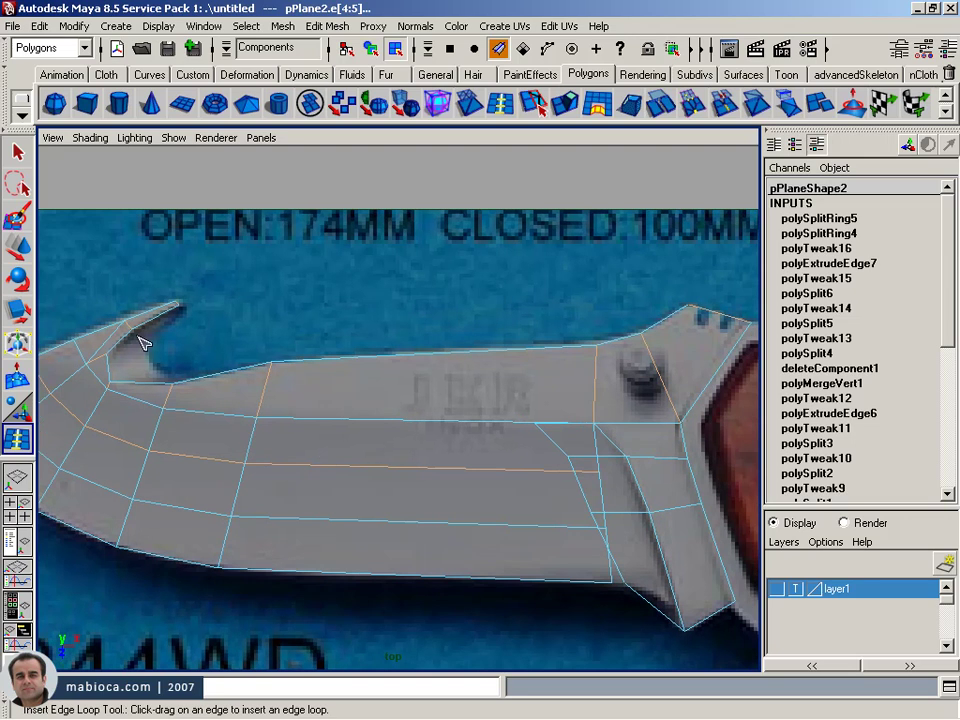
key(w)
scroll(534, 480, up, 1)
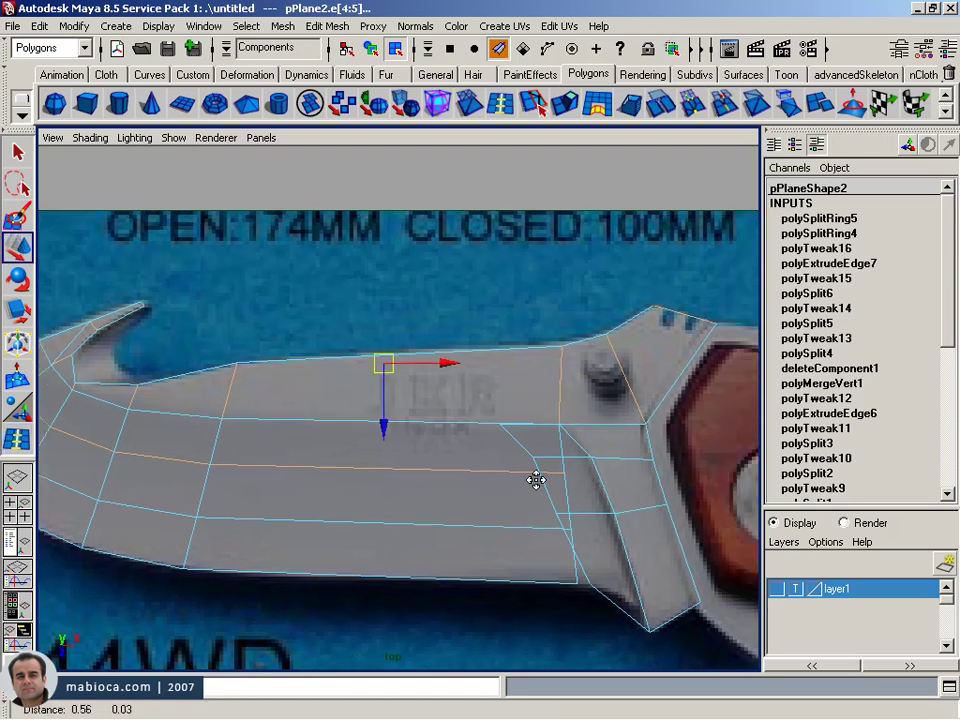
scroll(553, 467, up, 2)
key(space)
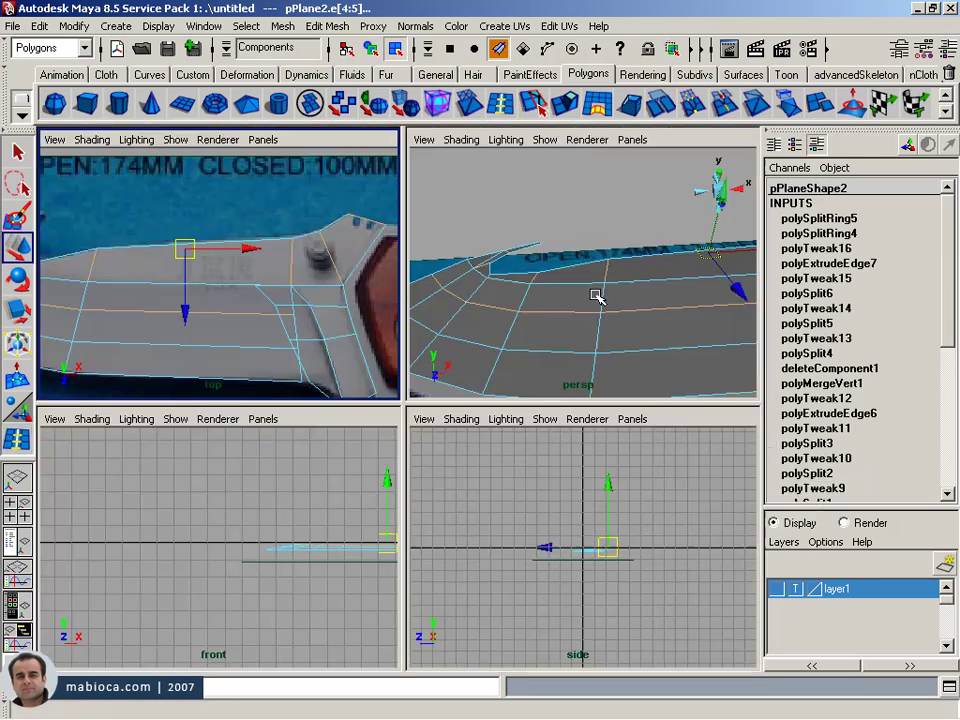
key(space)
mouse_move(600, 296)
alt+mouse_down()
mouse_move(786, 349)
mouse_move(800, 343)
alt+mouse_up()
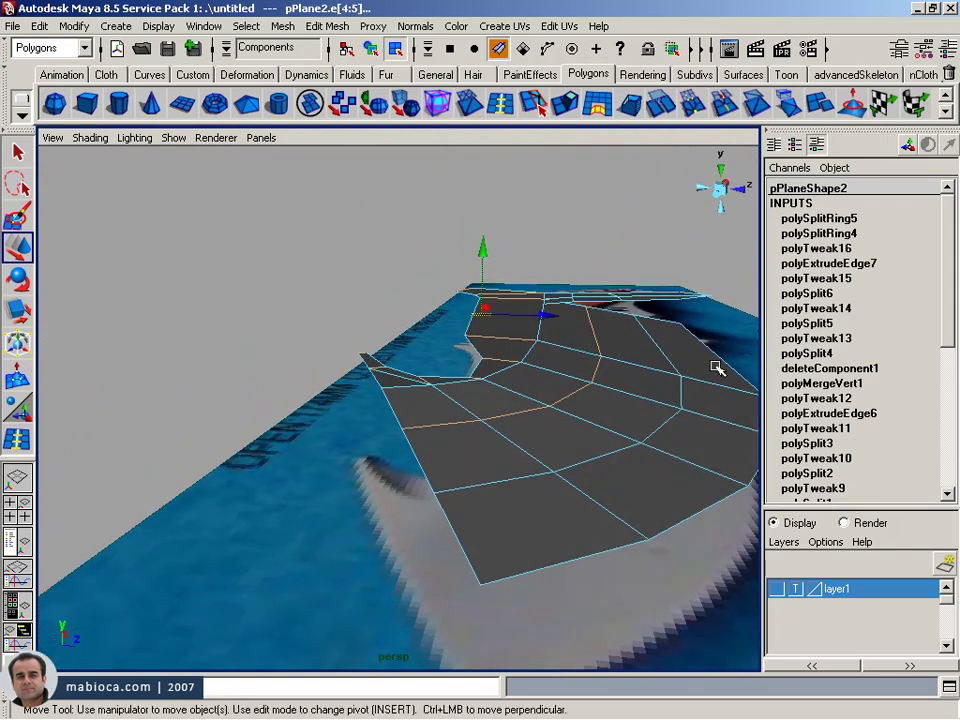
alt+right_drag(717, 368, 628, 349)
alt+drag(628, 349, 405, 398)
key(space)
key(space)
- Zoom the top view, then bring the Knife-AW089.jpg reference photo to the front for comparison
scroll(250, 281, down, 1)
scroll(285, 281, up, 1)
scroll(369, 302, up, 3)
scroll(347, 309, up, 1)
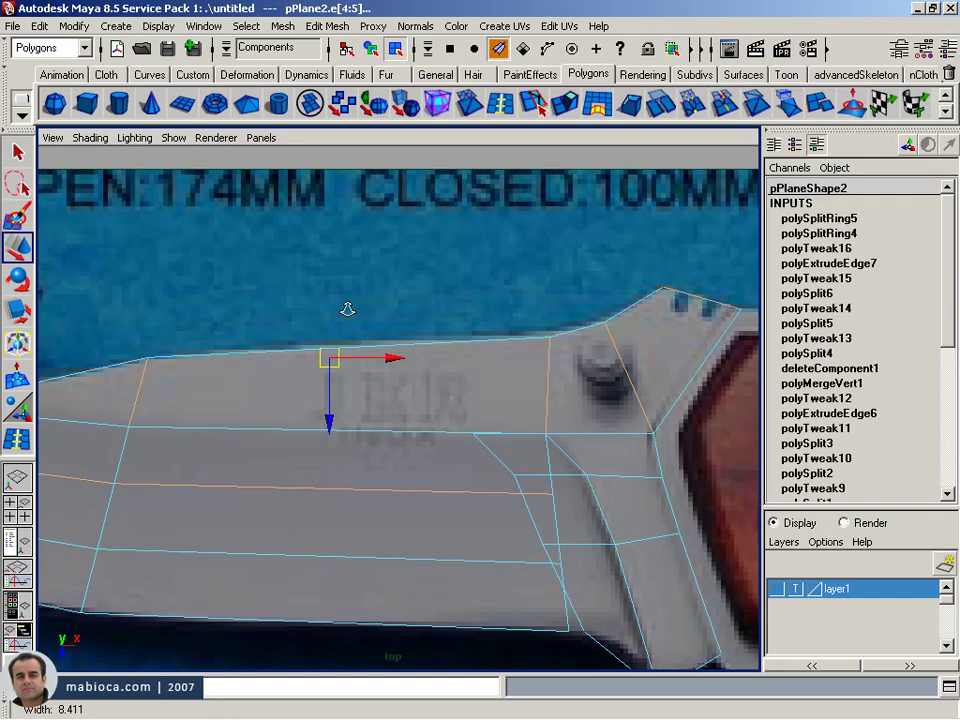
scroll(347, 309, down, 1)
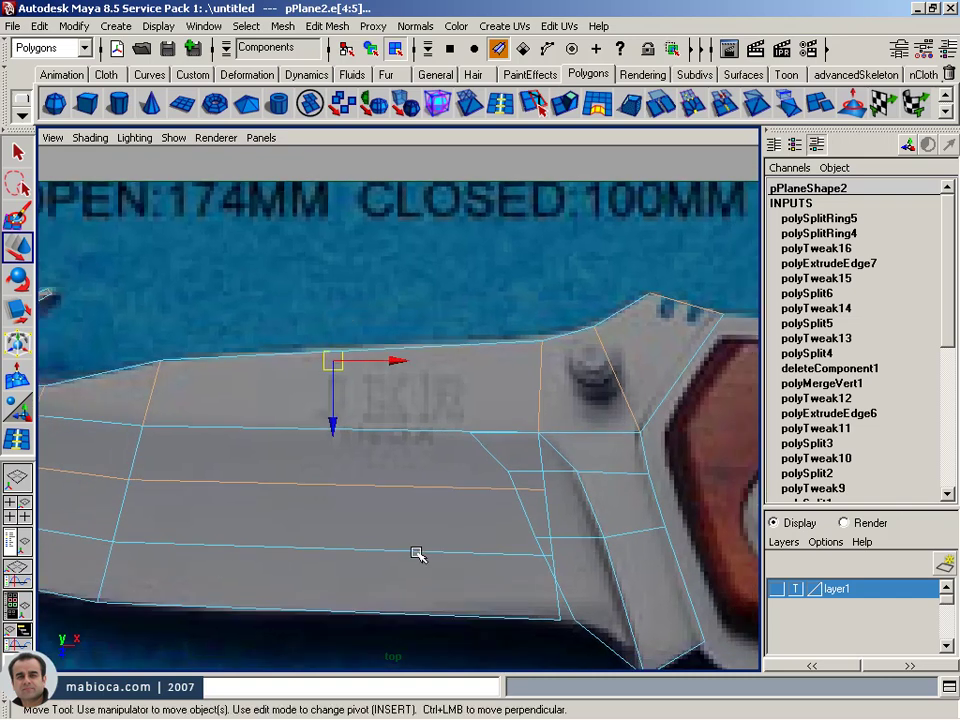
scroll(470, 483, down, 1)
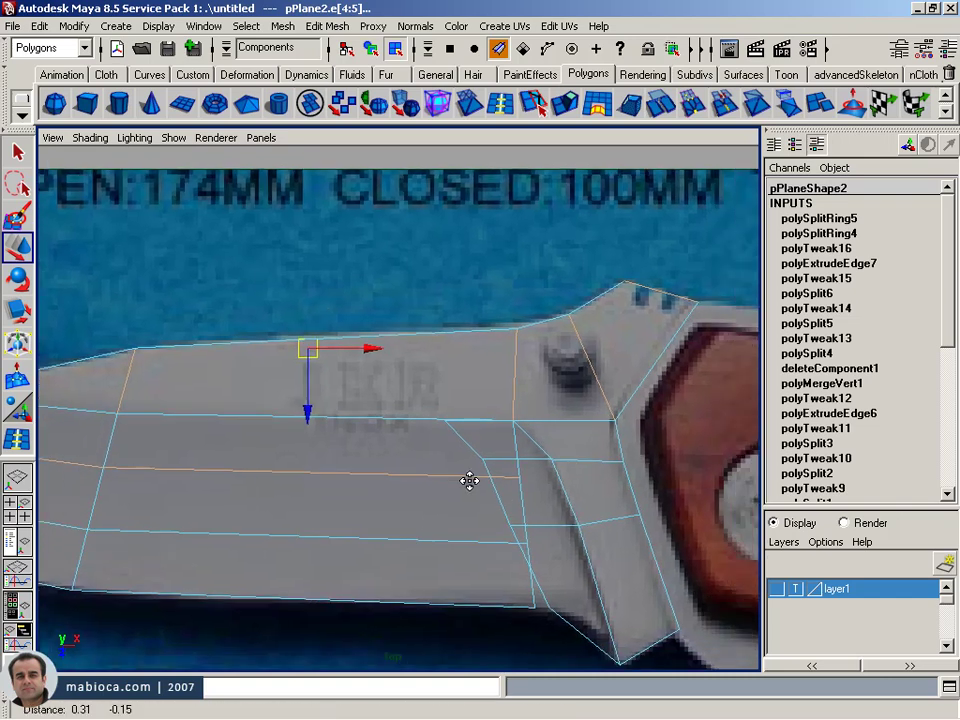
scroll(468, 497, down, 5)
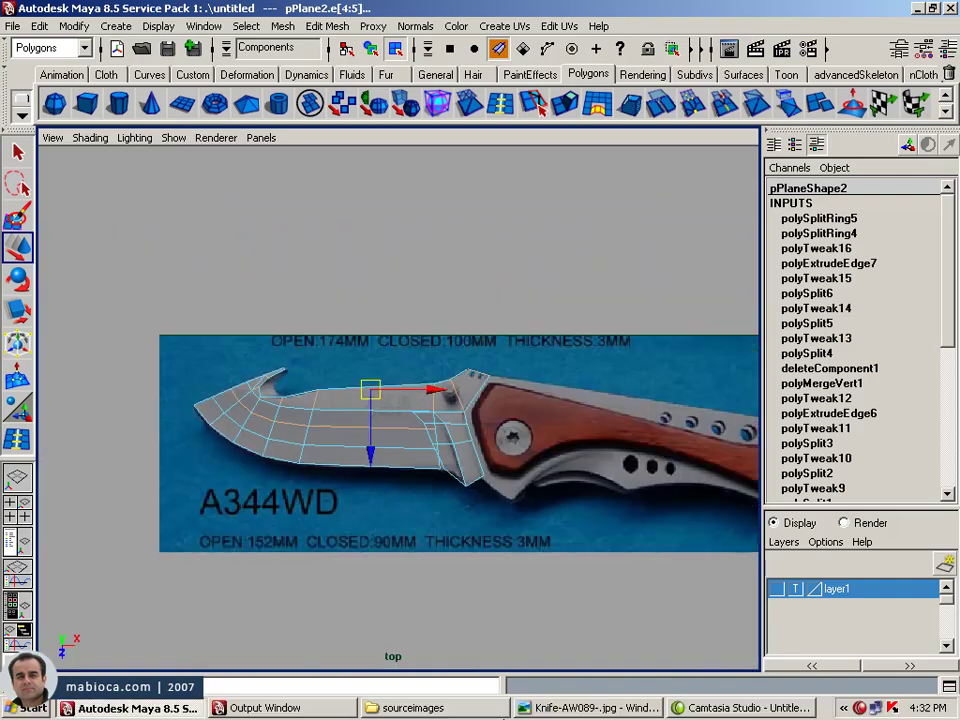
click(590, 705)
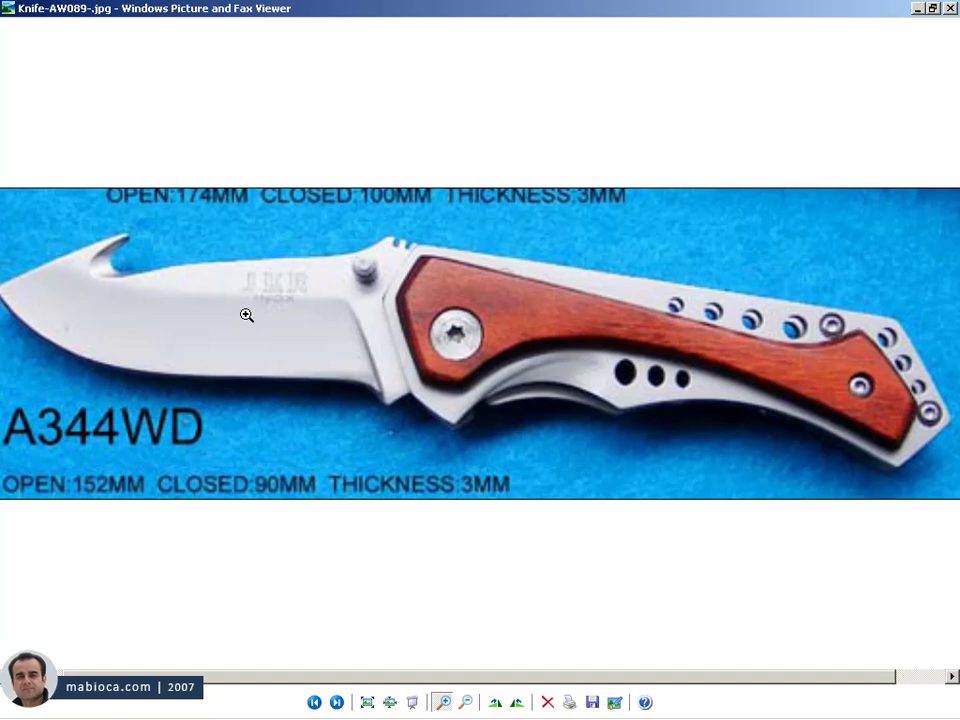
- Adjust the top blade vertices onto the spine outline of the knife reference
key(alt+Tab)
scroll(526, 413, up, 1)
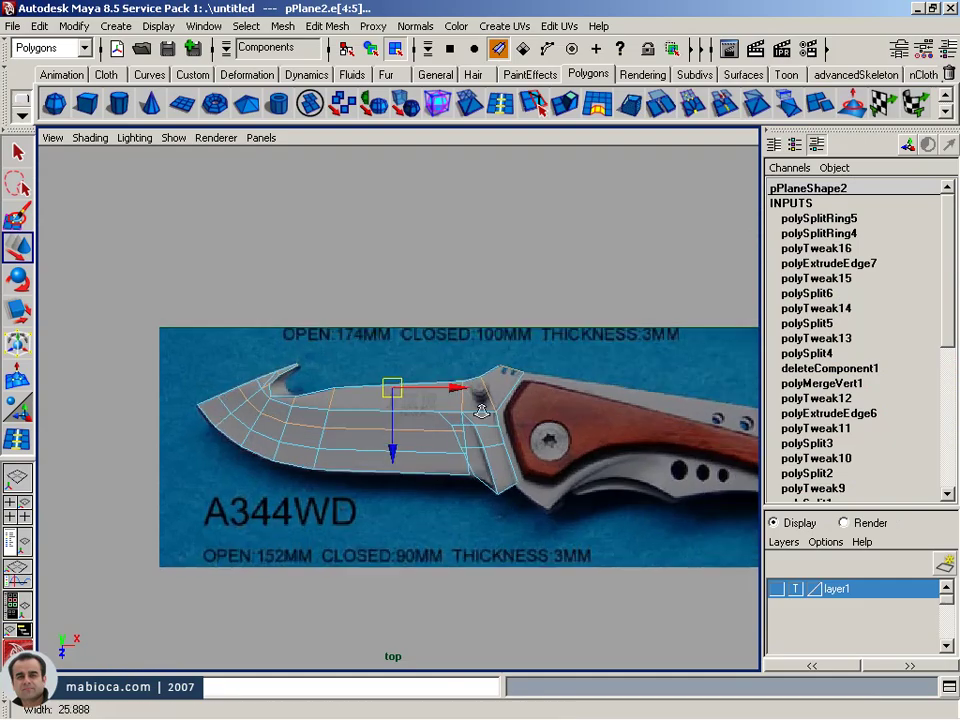
scroll(526, 413, up, 2)
drag(390, 434, 355, 461)
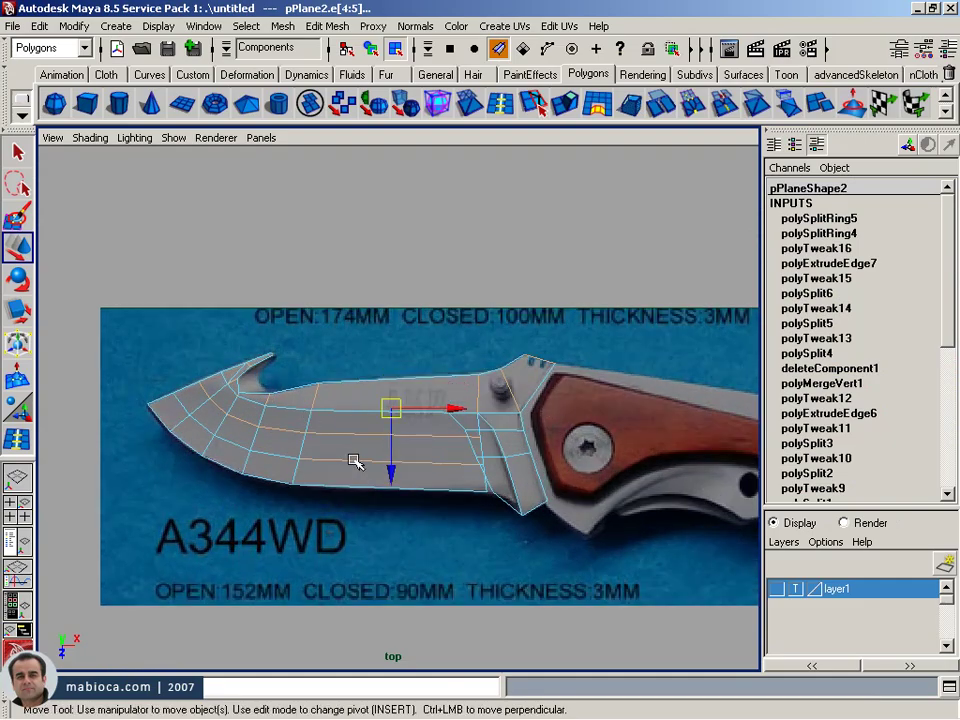
middle_drag(210, 443, 268, 443)
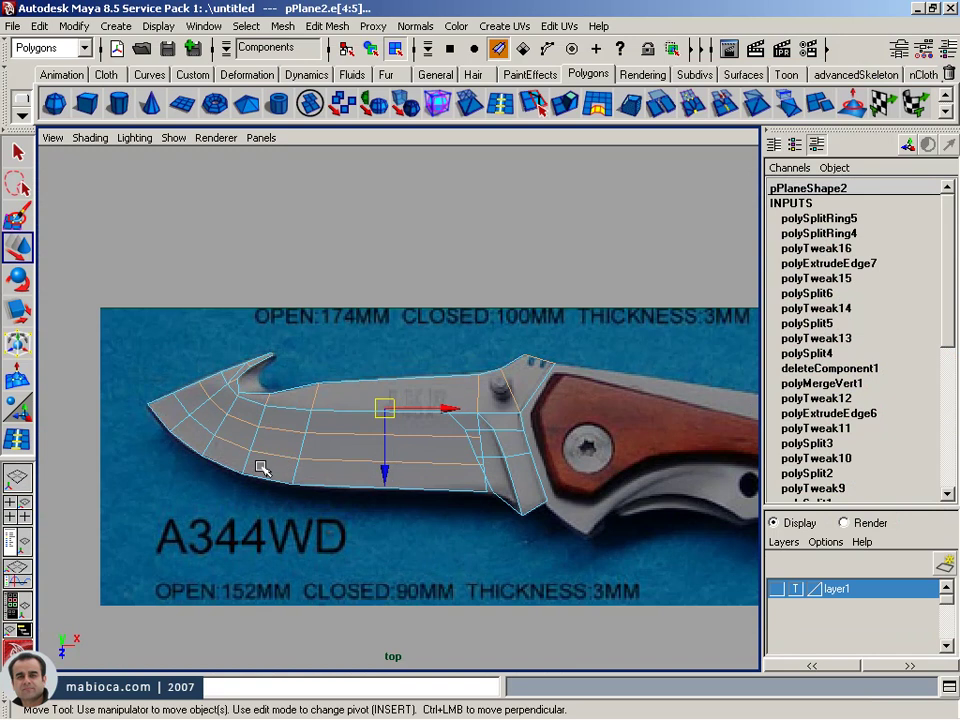
key(space)
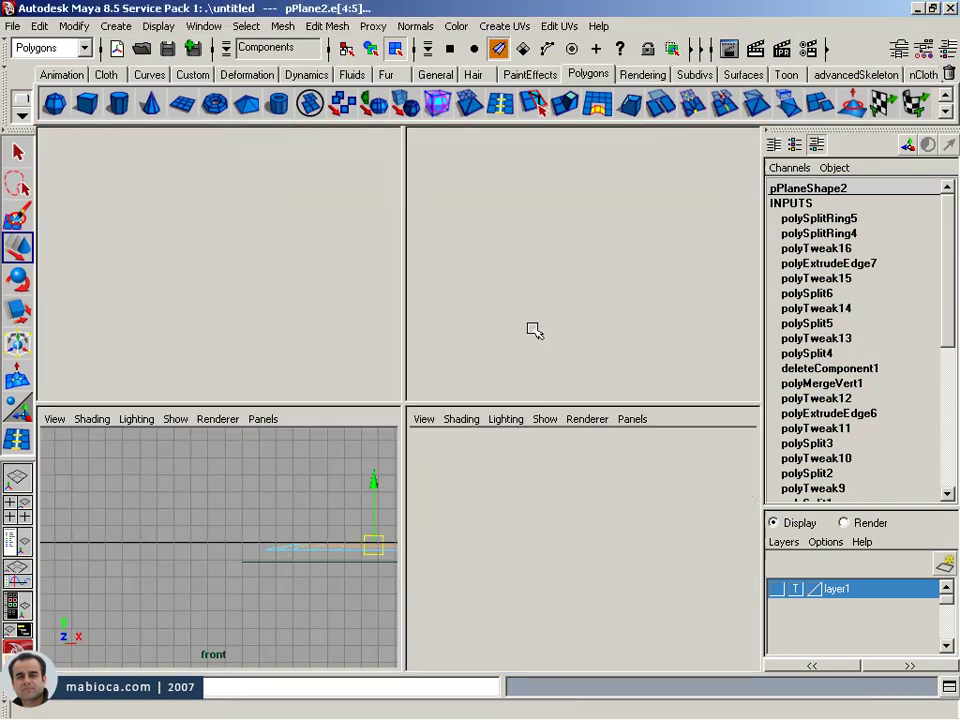
key(space)
alt+drag(533, 372, 628, 356)
drag(514, 251, 523, 262)
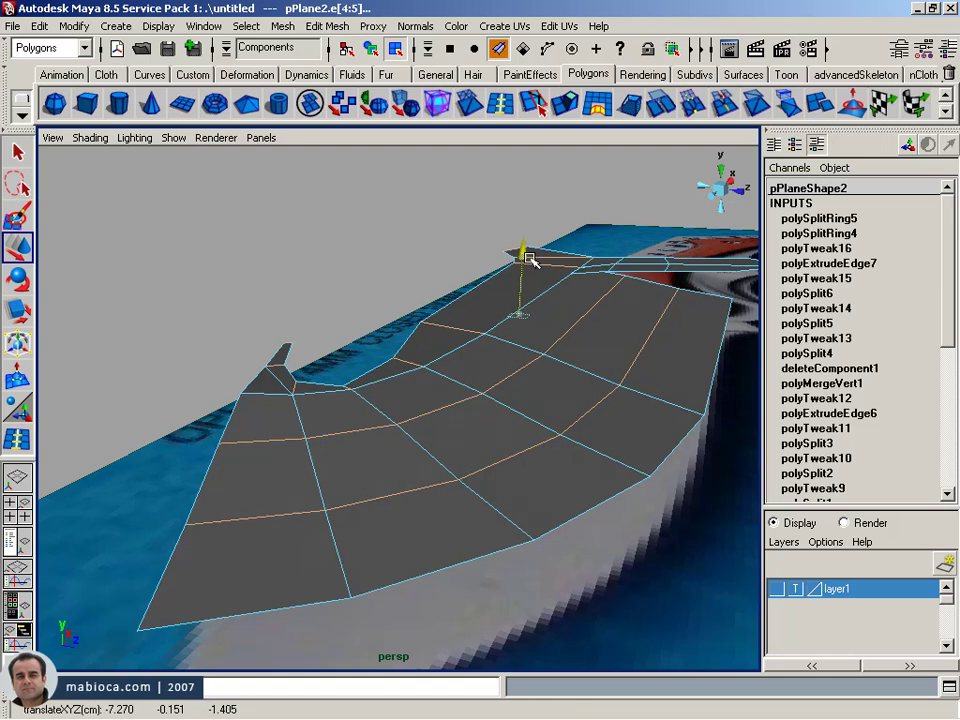
key(ctrl+z)
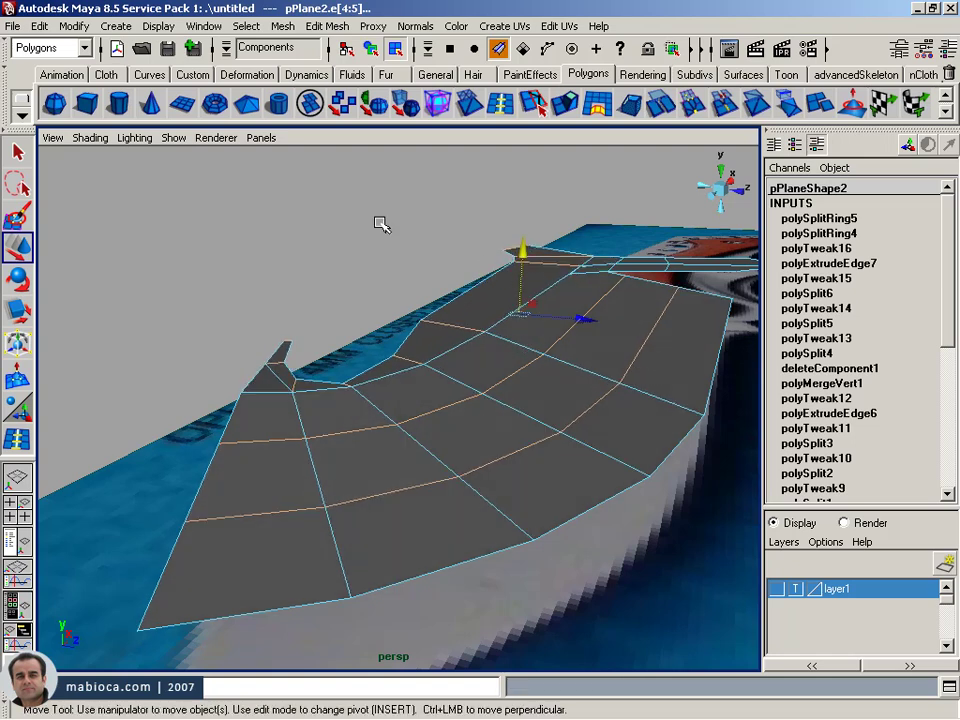
- Select both lengthwise edge loops with Select Contiguous Edges and lift them slightly along Y
key(F8)
click(415, 293)
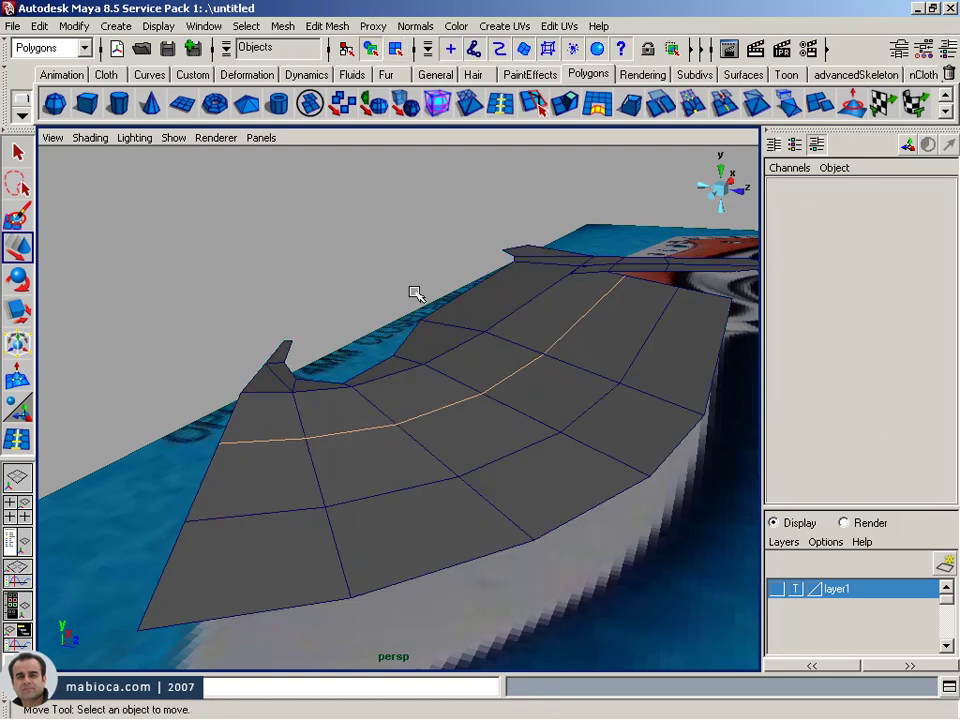
right_drag(615, 392, 617, 355)
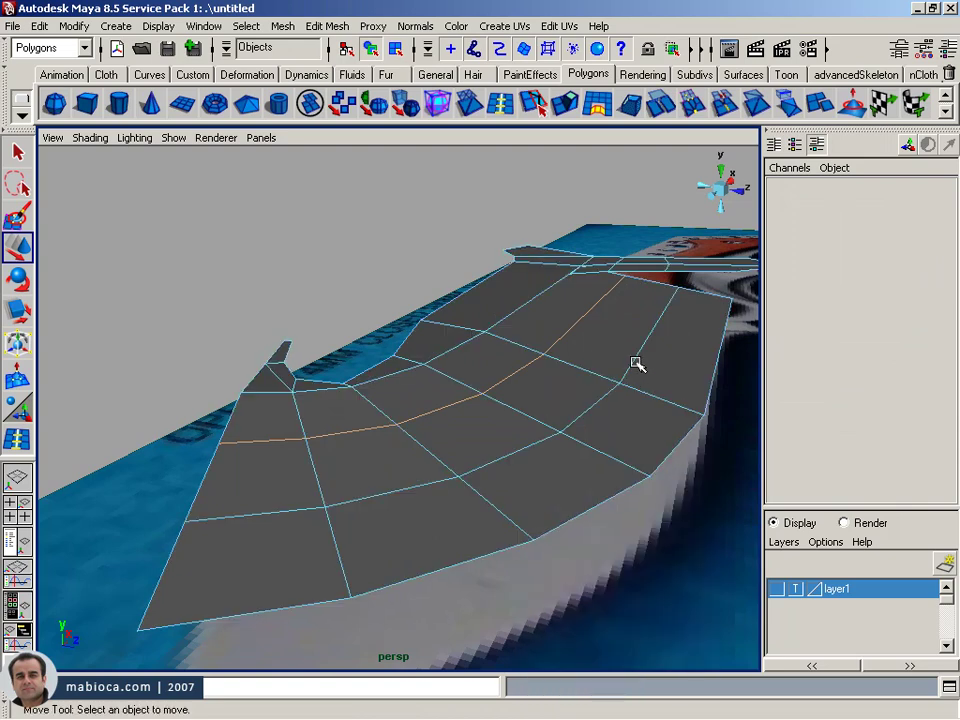
click(634, 368)
click(282, 26)
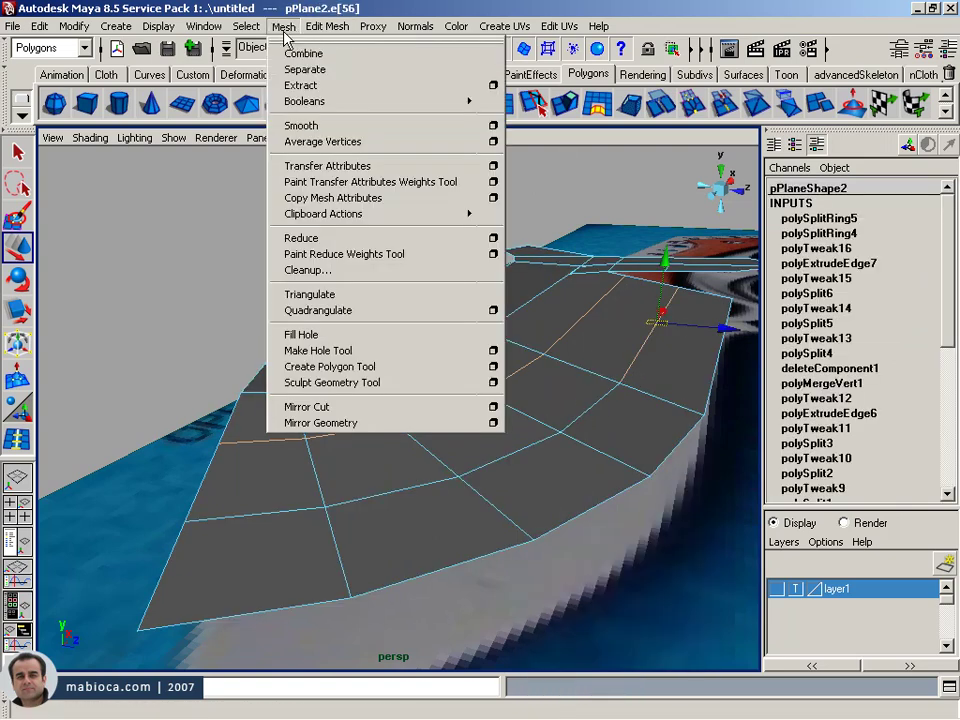
click(281, 309)
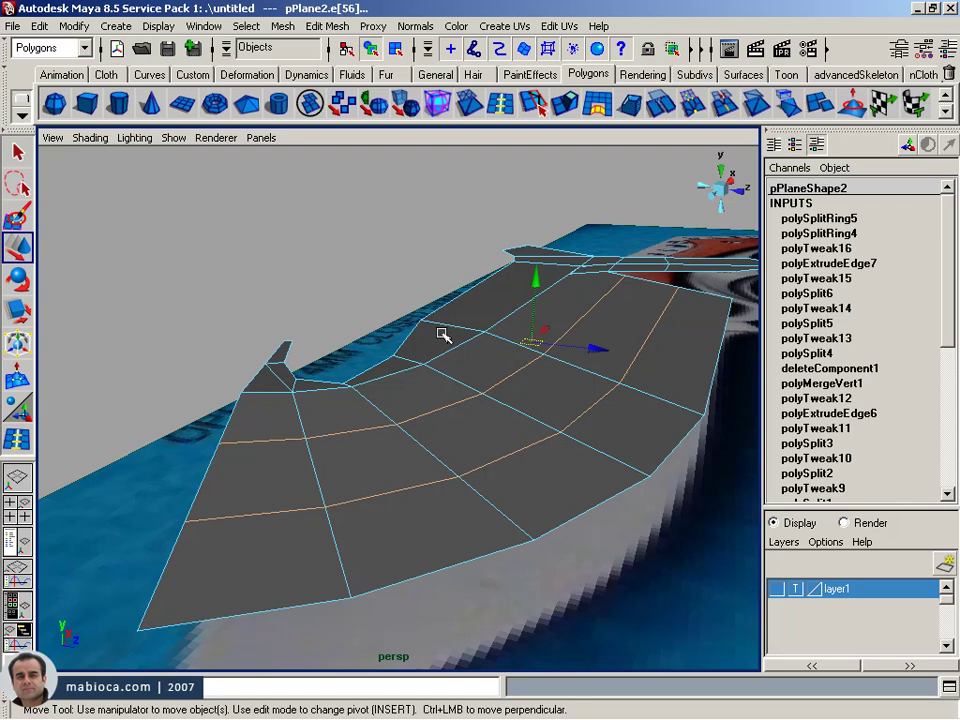
mouse_move(536, 280)
mouse_down()
mouse_move(585, 326)
mouse_move(476, 315)
mouse_up()
- Frame the blade-bolster junction closely in the top view
mouse_move(476, 315)
alt+right_down()
mouse_move(409, 418)
mouse_move(424, 450)
alt+right_up()
mouse_move(538, 401)
alt+mouse_down()
mouse_move(467, 456)
mouse_move(321, 484)
mouse_move(557, 471)
mouse_move(452, 455)
alt+mouse_up()
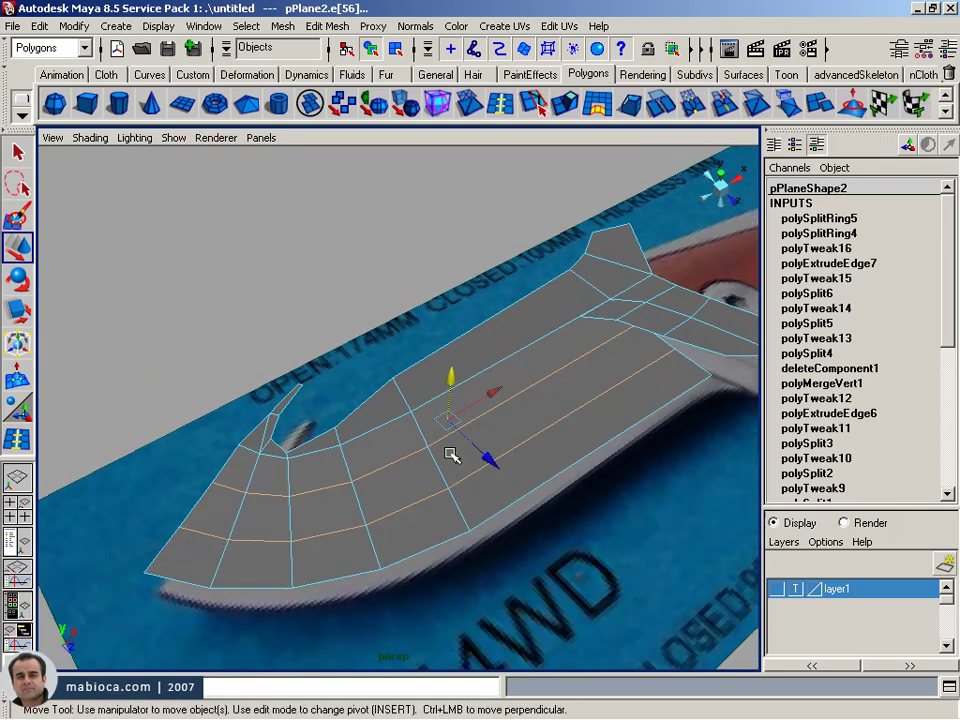
alt+right_drag(452, 455, 242, 392)
key(space)
drag(336, 409, 324, 326)
mouse_move(324, 326)
alt+right_down()
mouse_move(676, 305)
mouse_move(578, 313)
alt+right_up()
alt+middle_drag(578, 313, 531, 396)
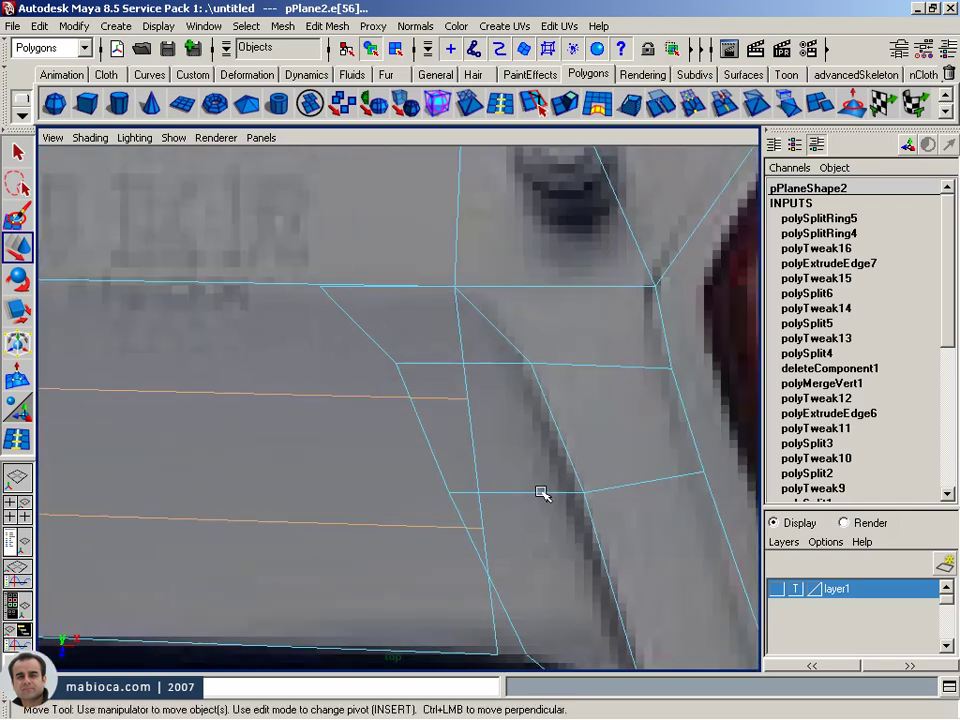
- Move the four junction vertices onto the reference's bolster outline
right_drag(551, 420, 491, 418)
mouse_move(491, 418)
alt+right_down()
mouse_move(469, 486)
mouse_move(580, 451)
alt+right_up()
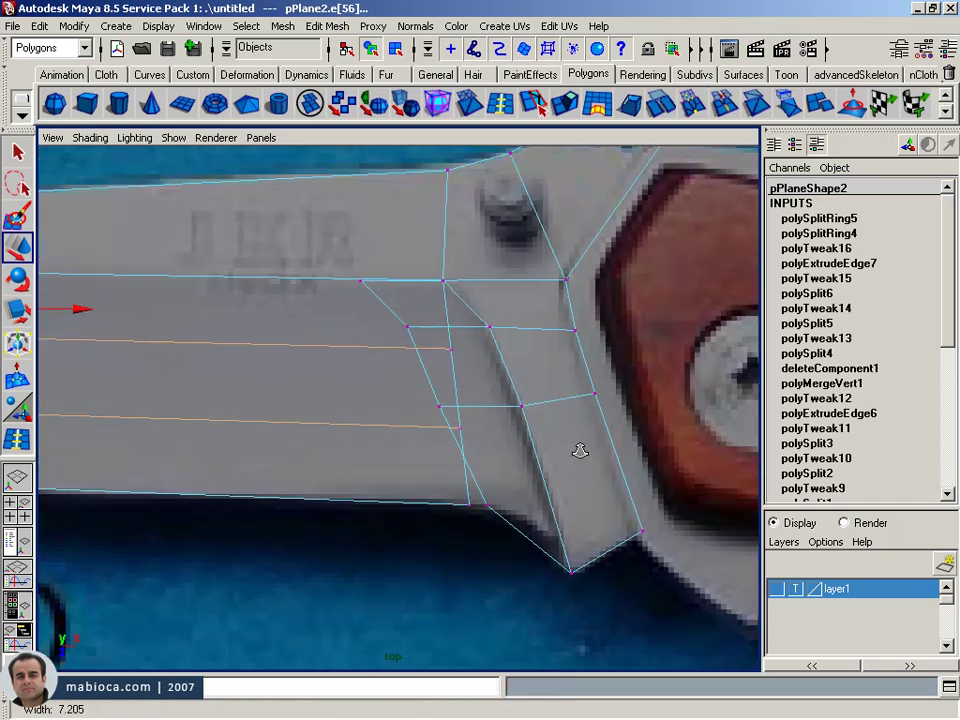
alt+middle_drag(580, 451, 628, 494)
click(510, 530)
mouse_move(511, 531)
middle_down()
mouse_move(486, 433)
mouse_move(476, 433)
middle_up()
click(451, 405)
click(420, 308)
middle_drag(424, 314, 478, 343)
click(348, 249)
middle_drag(347, 252, 426, 253)
- Merge the two overlapping junction vertices into one with Edit Mesh > Merge
key(space)
key(space)
mouse_move(658, 272)
alt+mouse_down()
mouse_move(600, 355)
mouse_move(653, 302)
alt+mouse_up()
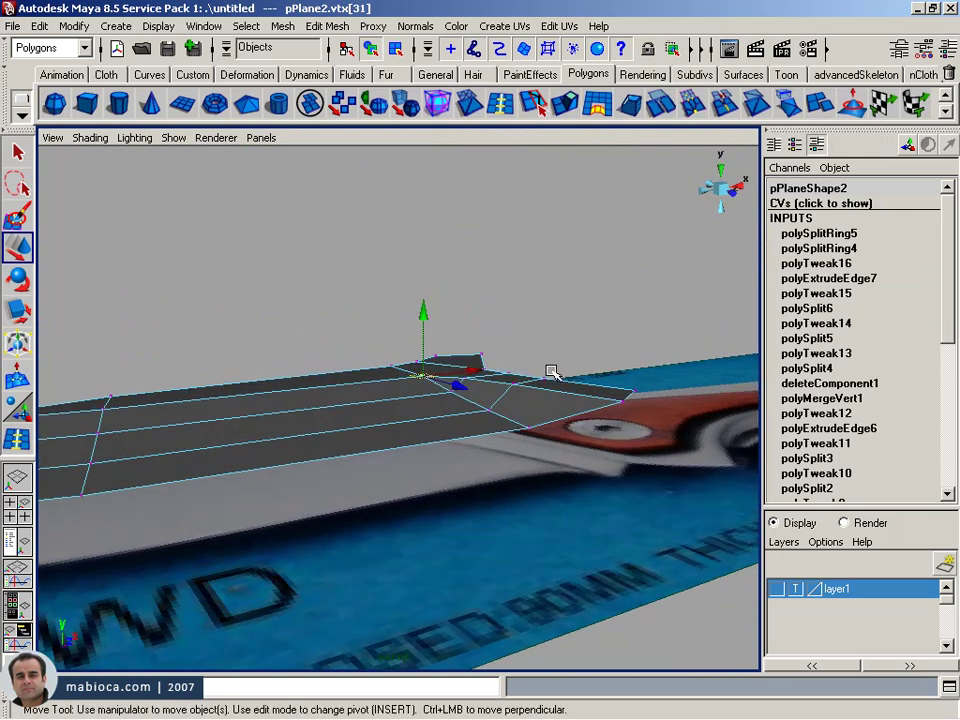
mouse_move(475, 420)
alt+mouse_down()
mouse_move(405, 431)
mouse_move(540, 521)
mouse_move(444, 484)
mouse_move(447, 366)
alt+mouse_up()
drag(468, 540, 469, 538)
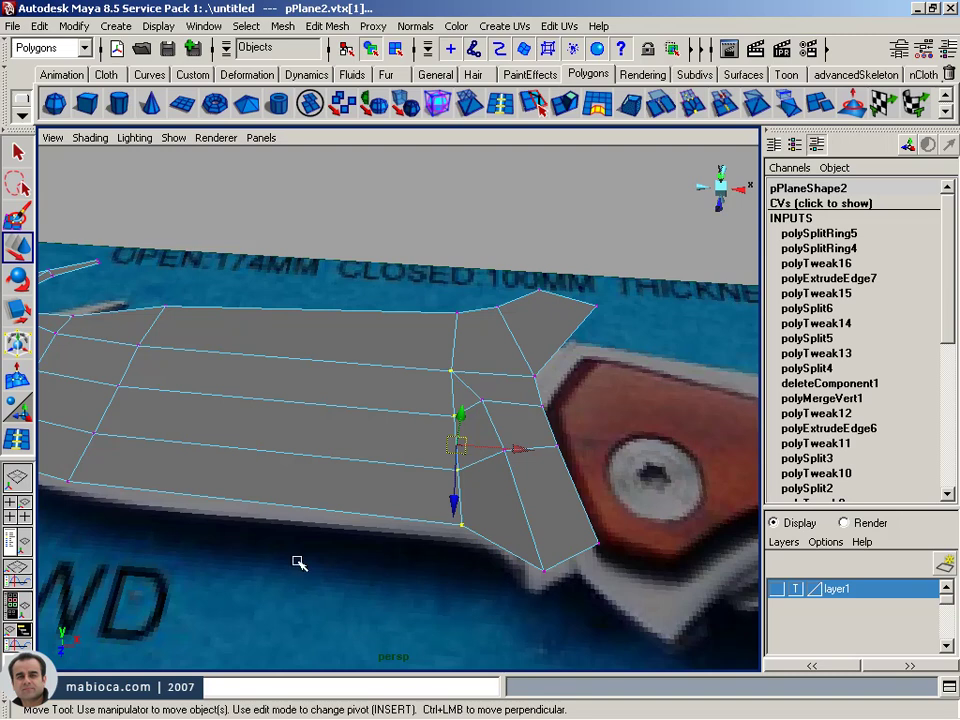
click(533, 102)
alt+right_drag(392, 437, 414, 424)
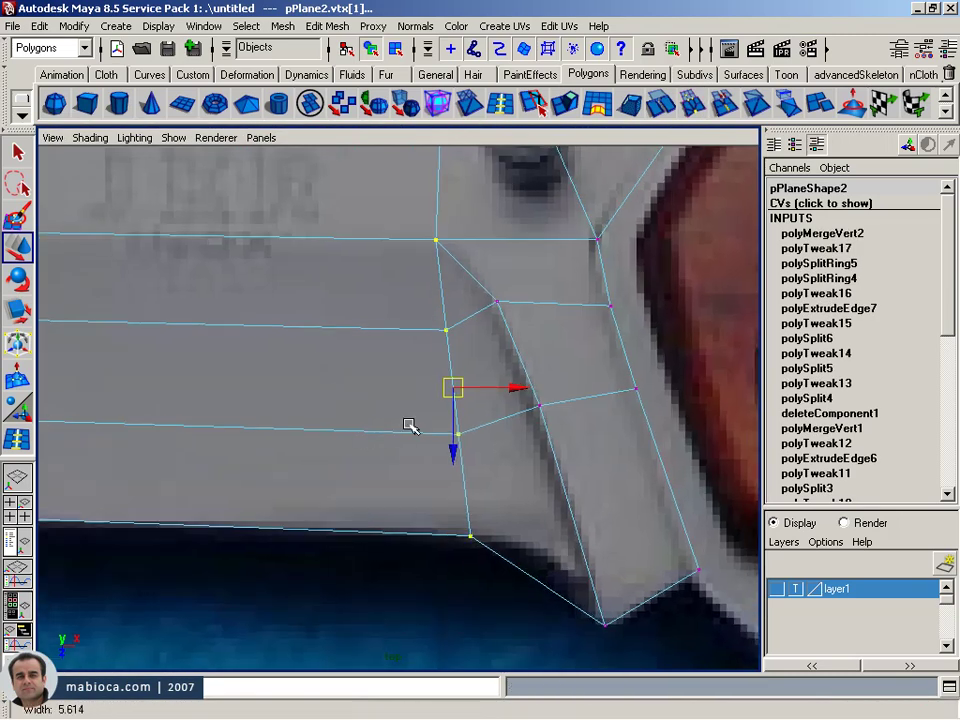
alt+middle_drag(414, 424, 358, 416)
mouse_move(358, 416)
alt+right_down()
mouse_move(362, 430)
mouse_move(458, 464)
alt+right_up()
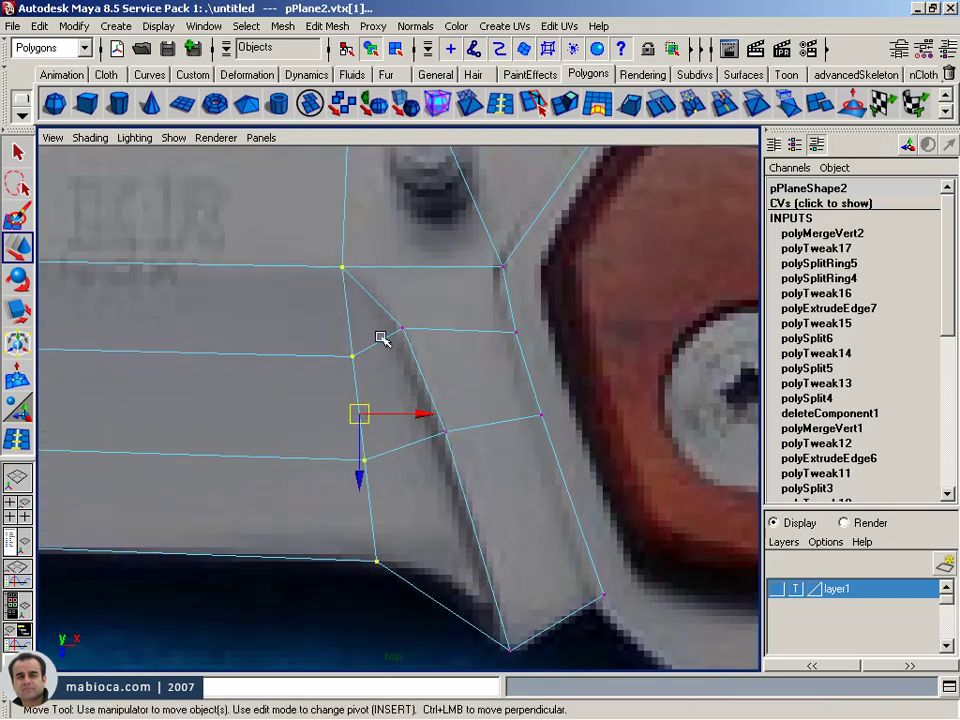
click(17, 440)
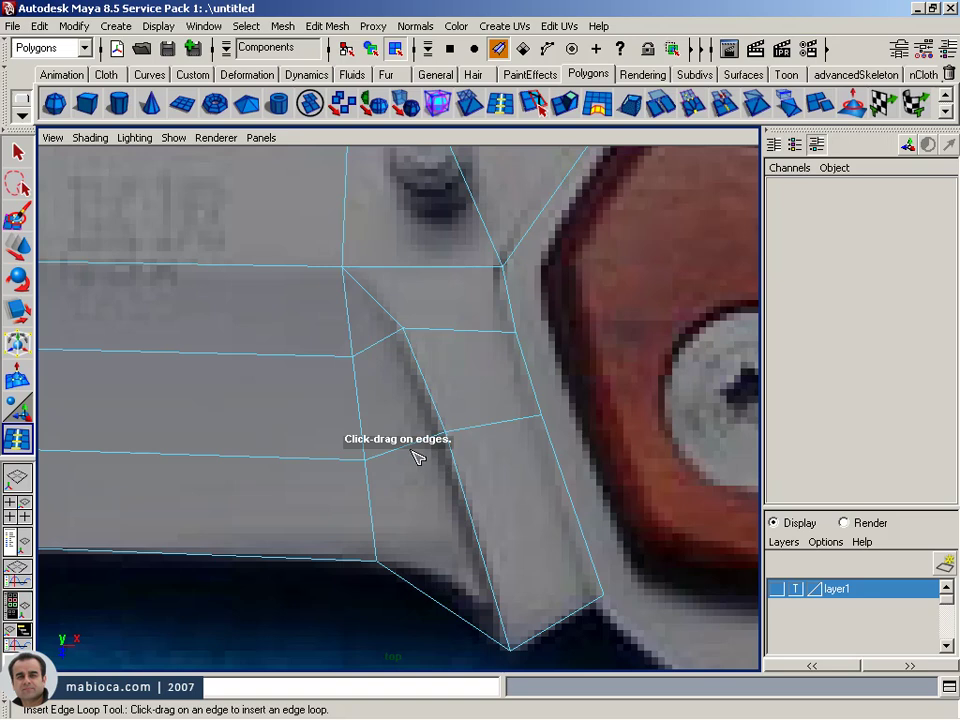
- Insert an edge loop across the bolster and fit its three new vertices to the outline
drag(417, 457, 417, 456)
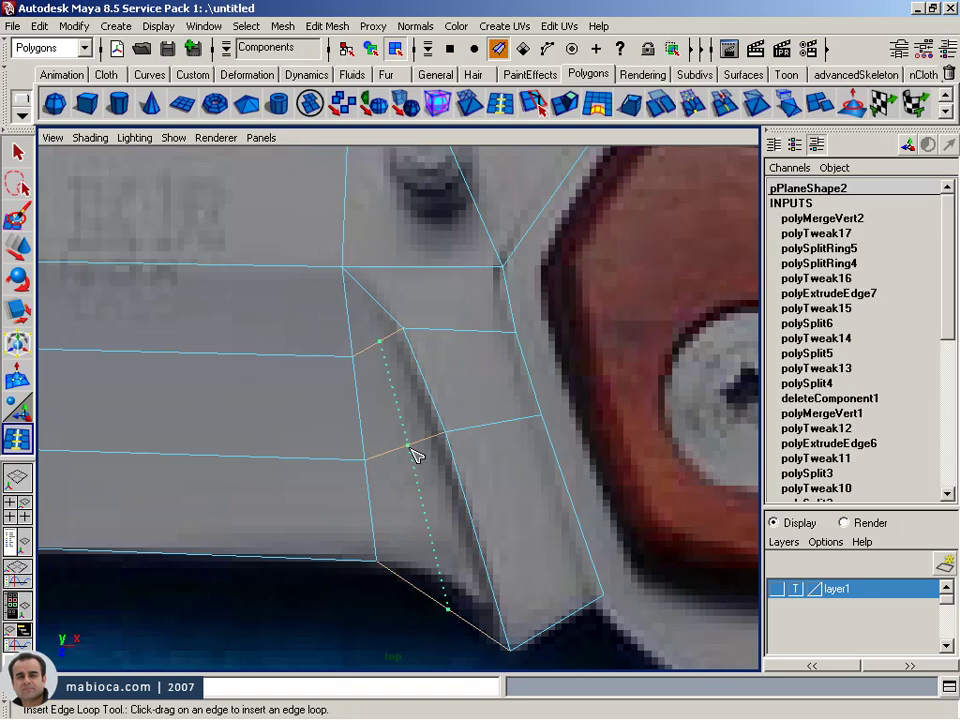
drag(412, 455, 407, 465)
key(w)
right_drag(407, 417, 343, 418)
click(374, 349)
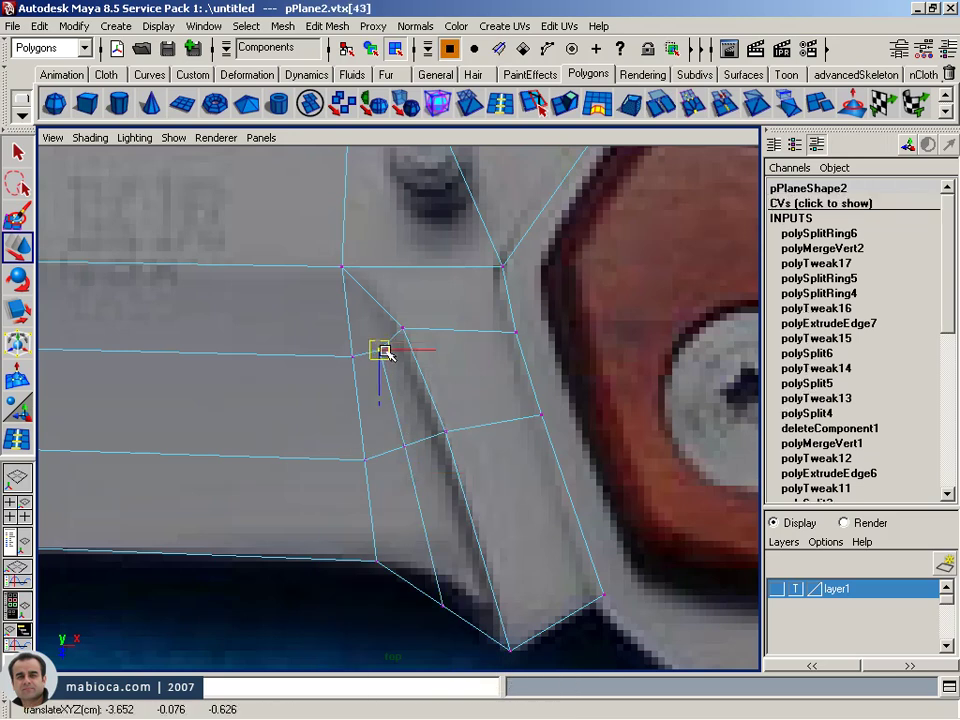
click(403, 445)
drag(404, 446, 406, 456)
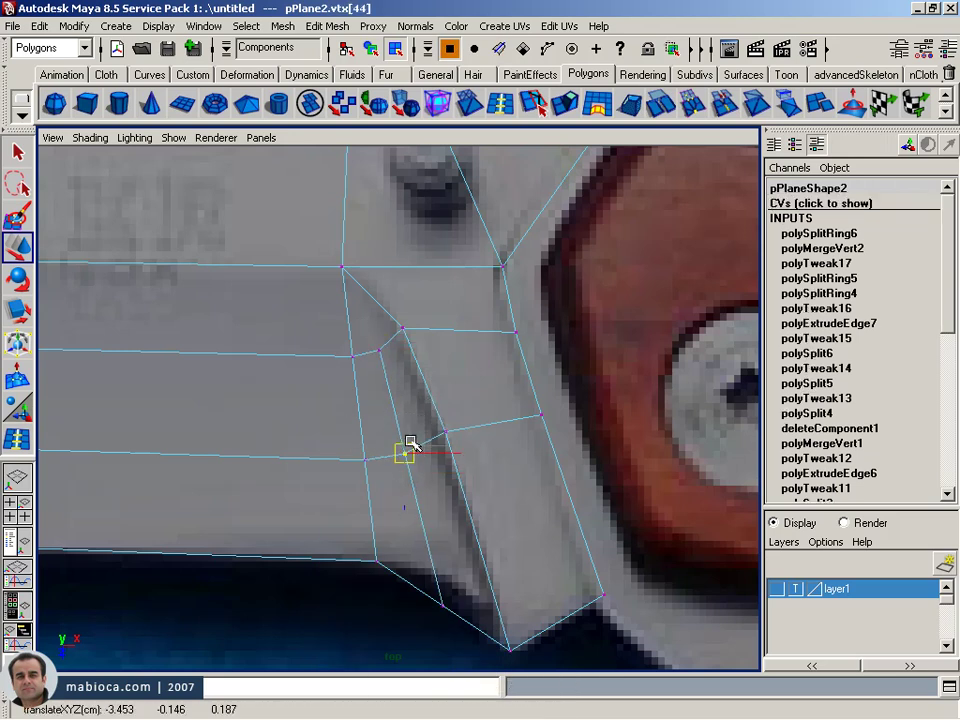
click(441, 604)
drag(441, 604, 436, 575)
click(404, 456)
drag(405, 457, 412, 460)
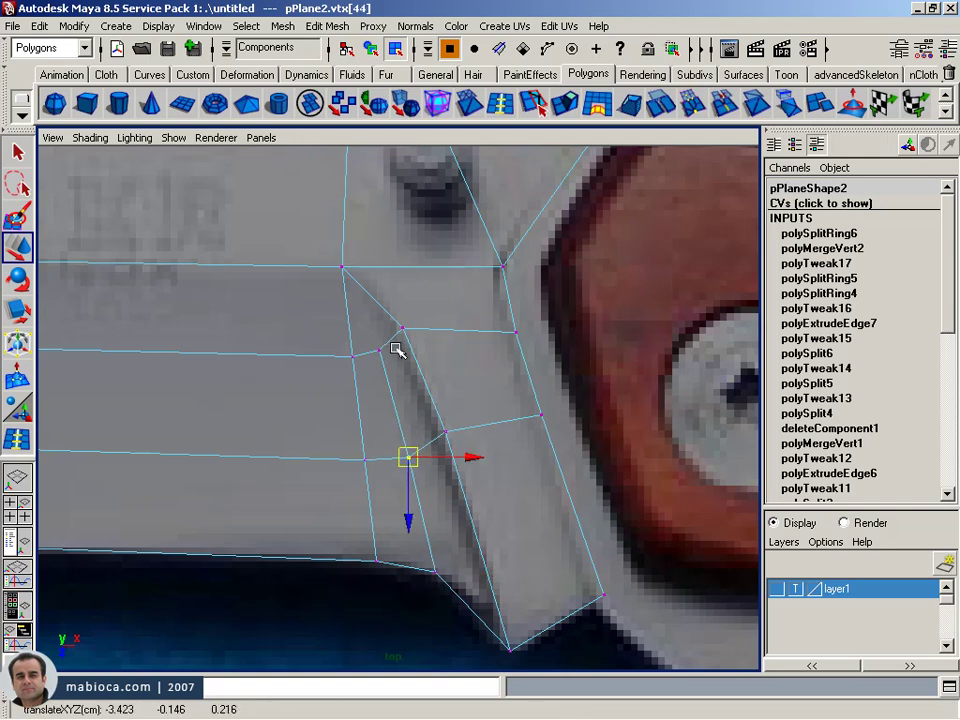
- Raise the three new junction vertices slightly out of the flat plane in perspective
key(space)
key(space)
mouse_move(591, 336)
alt+mouse_down()
mouse_move(600, 370)
mouse_move(685, 398)
mouse_move(467, 380)
mouse_move(499, 443)
alt+mouse_up()
shift+click(490, 444)
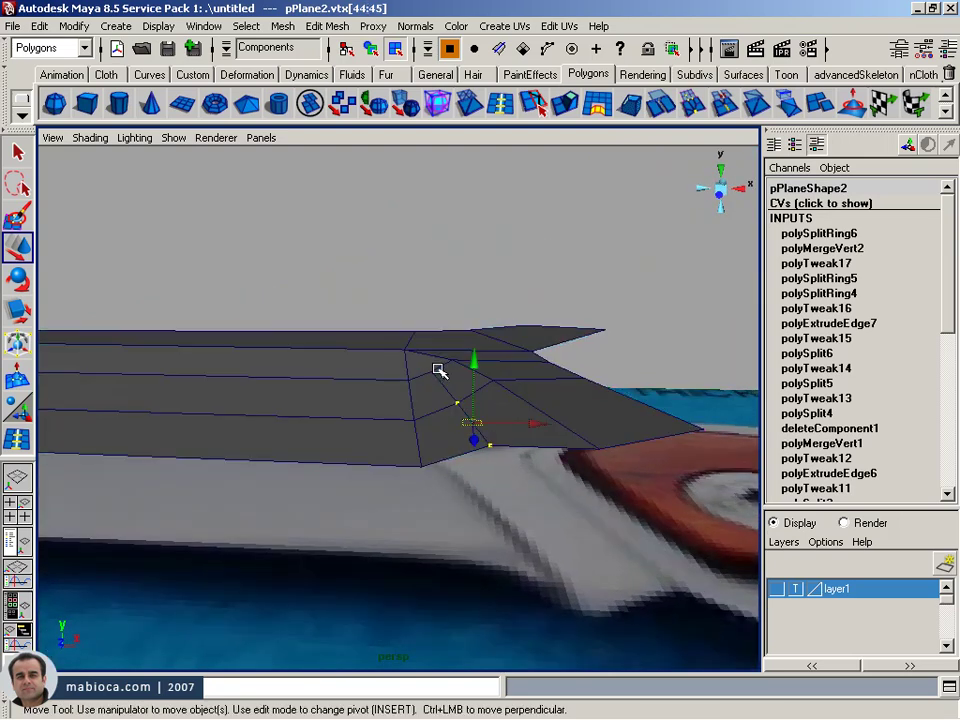
shift+click(409, 380)
mouse_move(422, 399)
alt+mouse_down()
mouse_move(476, 420)
mouse_move(516, 407)
mouse_move(414, 342)
mouse_move(349, 364)
mouse_move(264, 354)
mouse_move(338, 400)
alt+mouse_up()
mouse_move(405, 364)
mouse_down()
mouse_move(414, 367)
mouse_move(370, 378)
mouse_up()
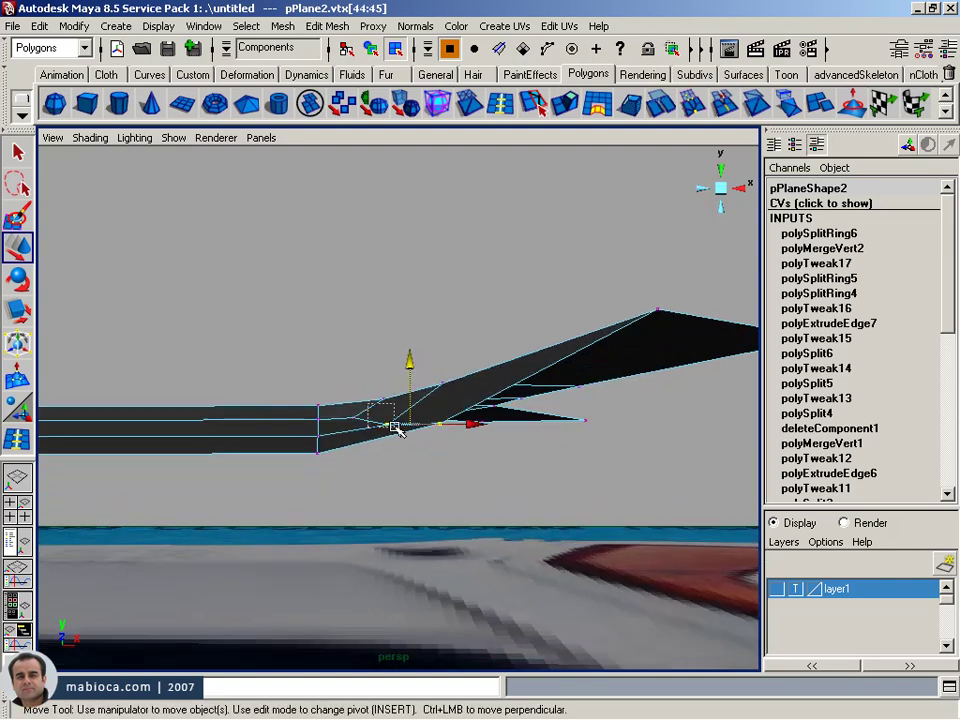
mouse_move(433, 371)
mouse_down()
mouse_move(444, 370)
mouse_move(401, 439)
mouse_move(375, 411)
mouse_move(514, 476)
mouse_move(400, 469)
mouse_up()
alt+right_drag(400, 469, 439, 420)
alt+drag(439, 420, 317, 527)
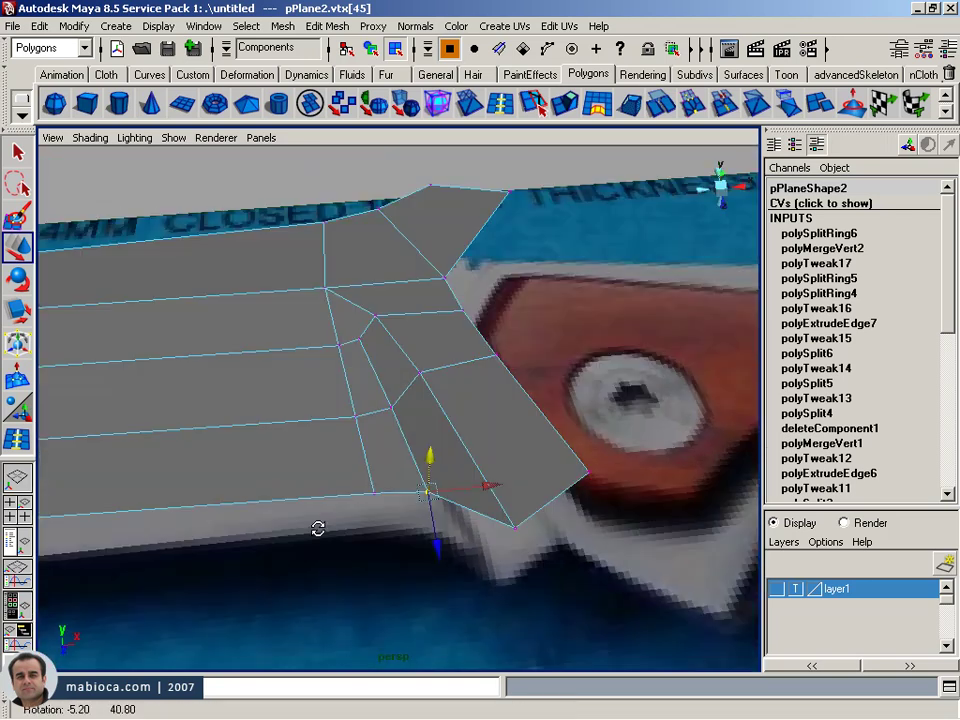
key(F8)
alt+right_drag(385, 392, 428, 368)
mouse_move(428, 368)
alt+mouse_down()
mouse_move(381, 326)
mouse_move(489, 274)
mouse_move(318, 332)
mouse_move(306, 368)
alt+mouse_up()
- Inspect the hooked tip in the top view, then zoom out to frame the whole knife mesh
mouse_move(306, 368)
alt+right_down()
mouse_move(531, 437)
mouse_move(422, 422)
alt+right_up()
key(space)
key(space)
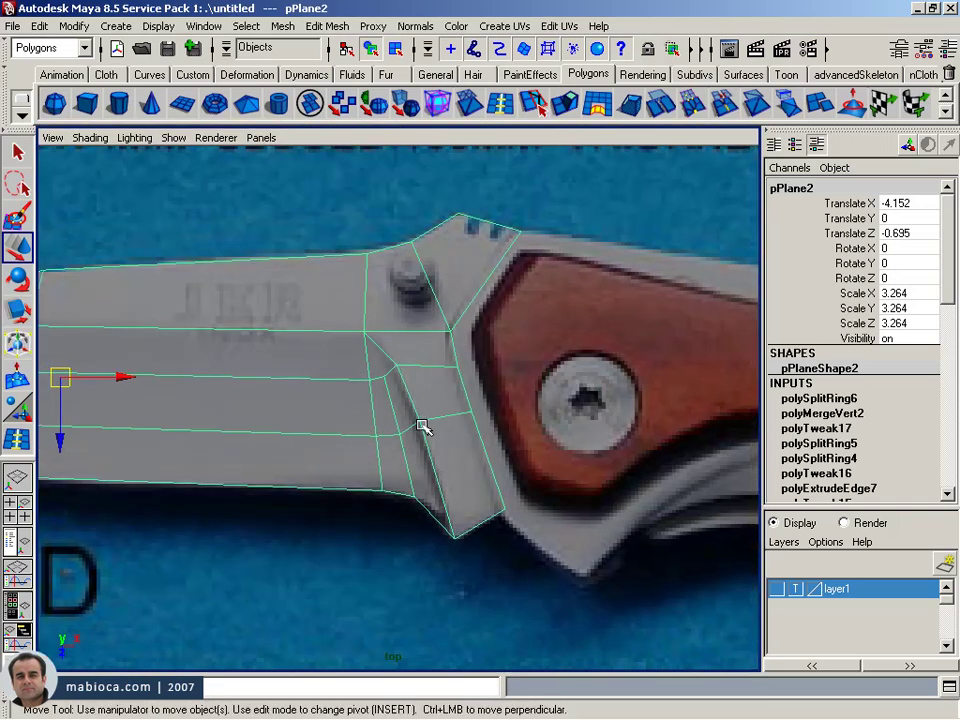
alt+middle_drag(422, 422, 572, 536)
mouse_move(572, 536)
alt+right_down()
mouse_move(607, 458)
mouse_move(514, 510)
mouse_move(456, 510)
alt+right_up()
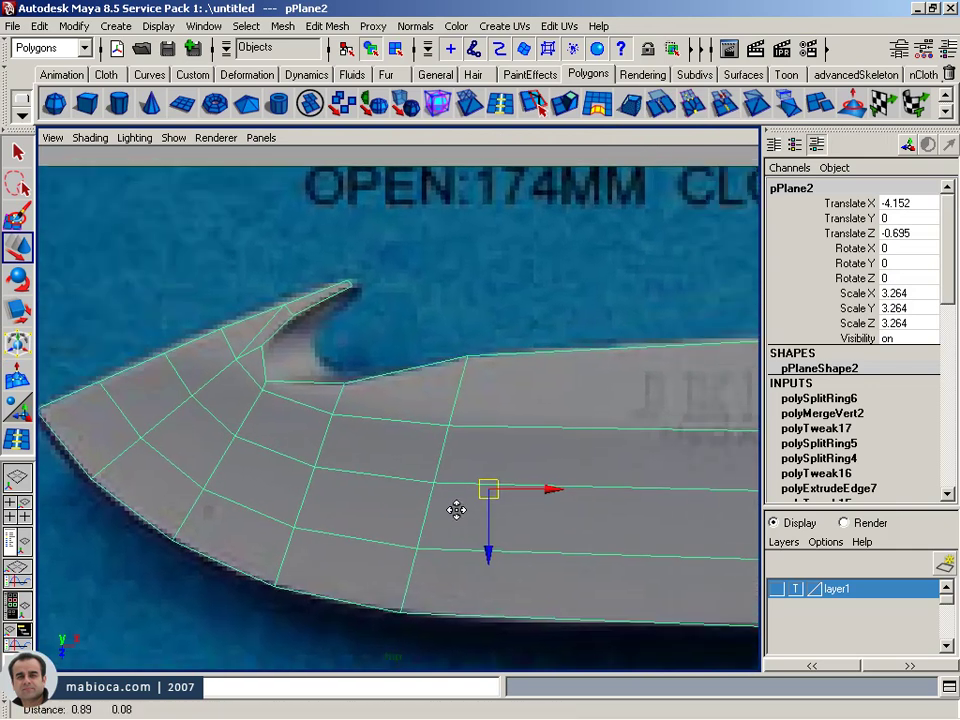
alt+middle_drag(456, 510, 469, 576)
alt+right_drag(469, 576, 602, 547)
alt+middle_drag(602, 547, 493, 505)
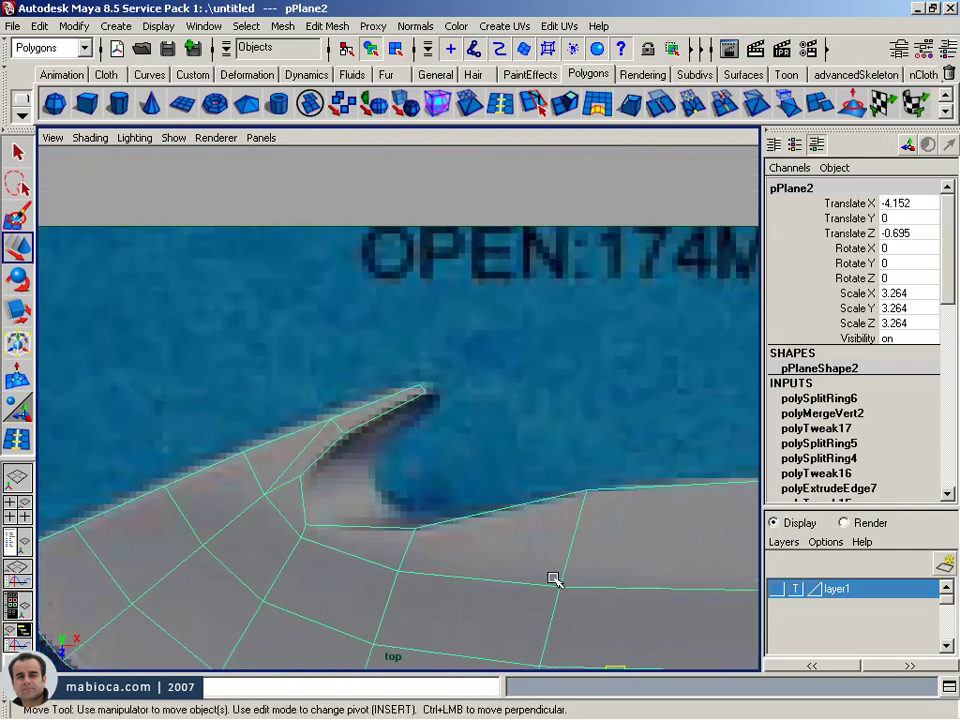
mouse_move(546, 502)
alt+right_down()
mouse_move(474, 469)
mouse_move(347, 452)
mouse_move(407, 444)
mouse_move(381, 440)
mouse_move(424, 486)
alt+right_up()
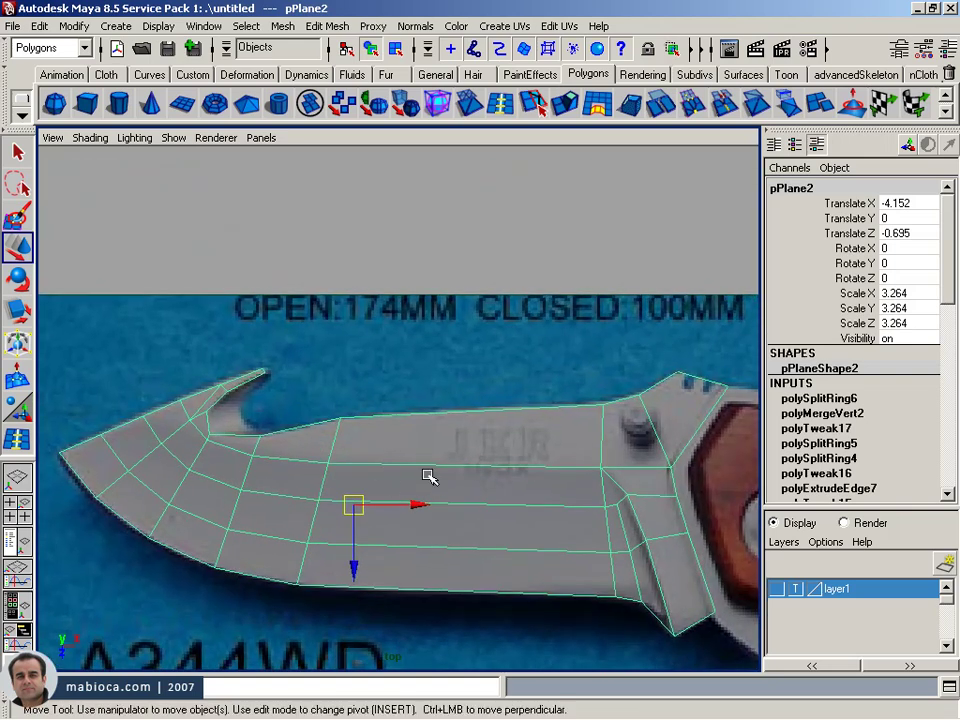
- Move the hook-tip vertex onto the reference photo's outline in the top view
mouse_move(628, 516)
alt+middle_down()
mouse_move(568, 544)
mouse_move(536, 484)
mouse_move(591, 506)
mouse_move(725, 507)
alt+middle_up()
alt+middle_drag(467, 465, 546, 523)
alt+right_drag(546, 523, 686, 530)
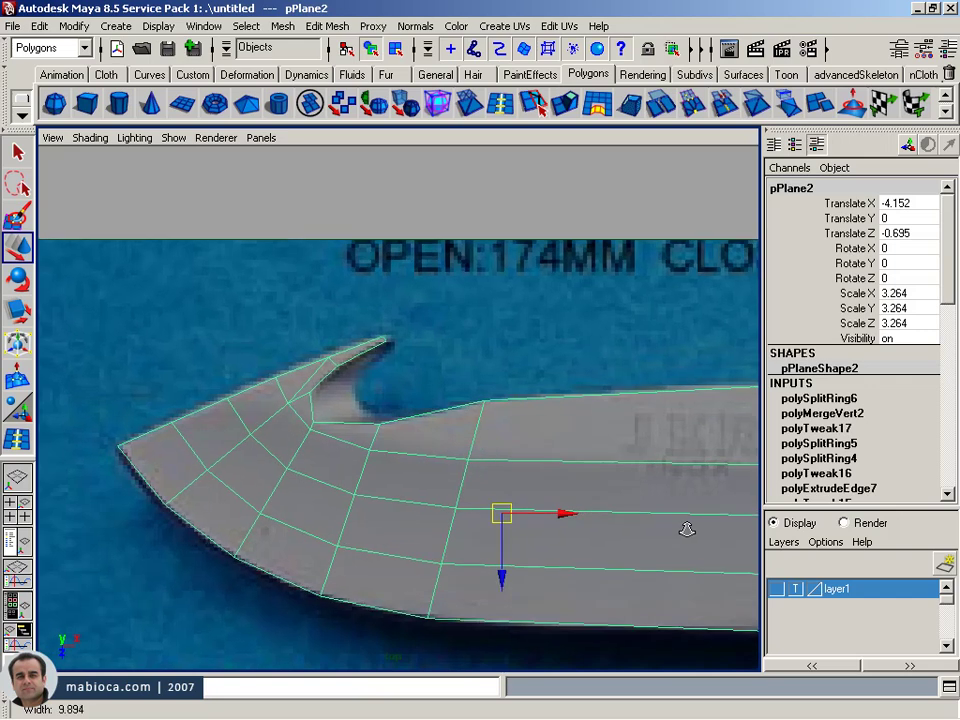
alt+middle_drag(686, 530, 405, 521)
alt+right_drag(405, 521, 864, 542)
mouse_move(864, 542)
alt+middle_down()
mouse_move(362, 347)
mouse_move(457, 367)
mouse_move(321, 394)
alt+middle_up()
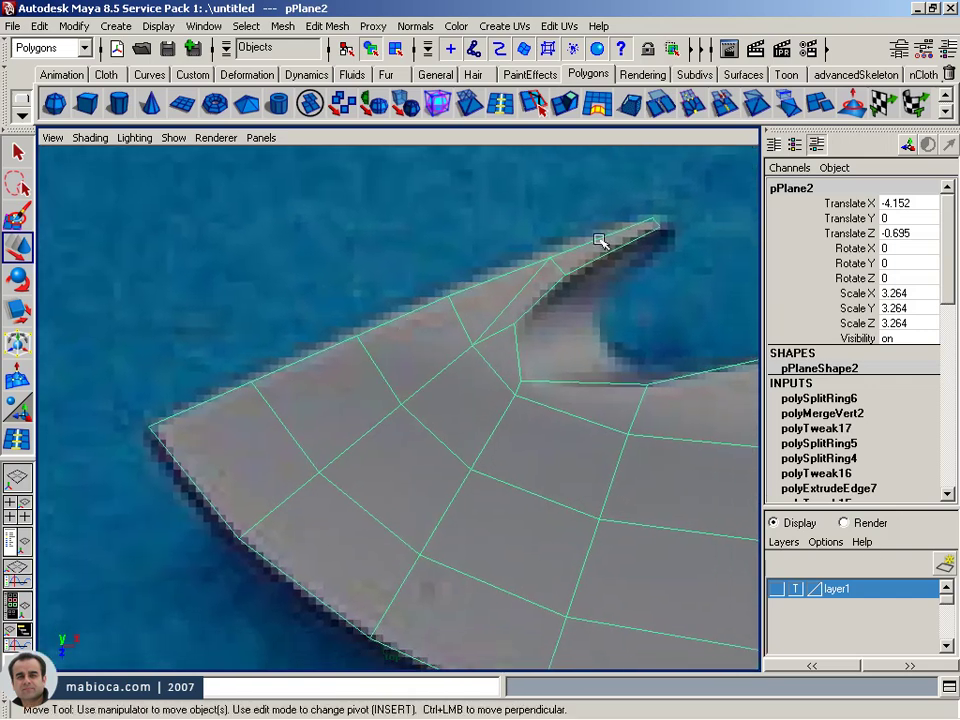
right_drag(549, 258, 531, 249)
mouse_move(531, 249)
mouse_down()
mouse_move(592, 288)
mouse_move(503, 221)
mouse_up()
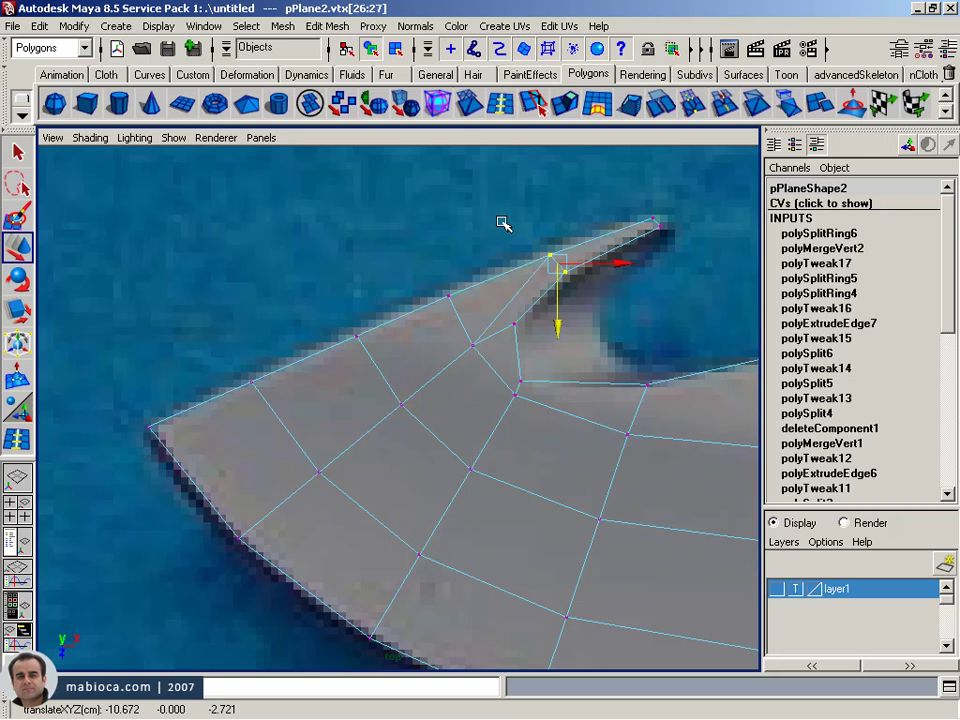
- Clear the vertex selection and reframe the top view on the whole blade
click(628, 422)
alt+drag(628, 422, 198, 418)
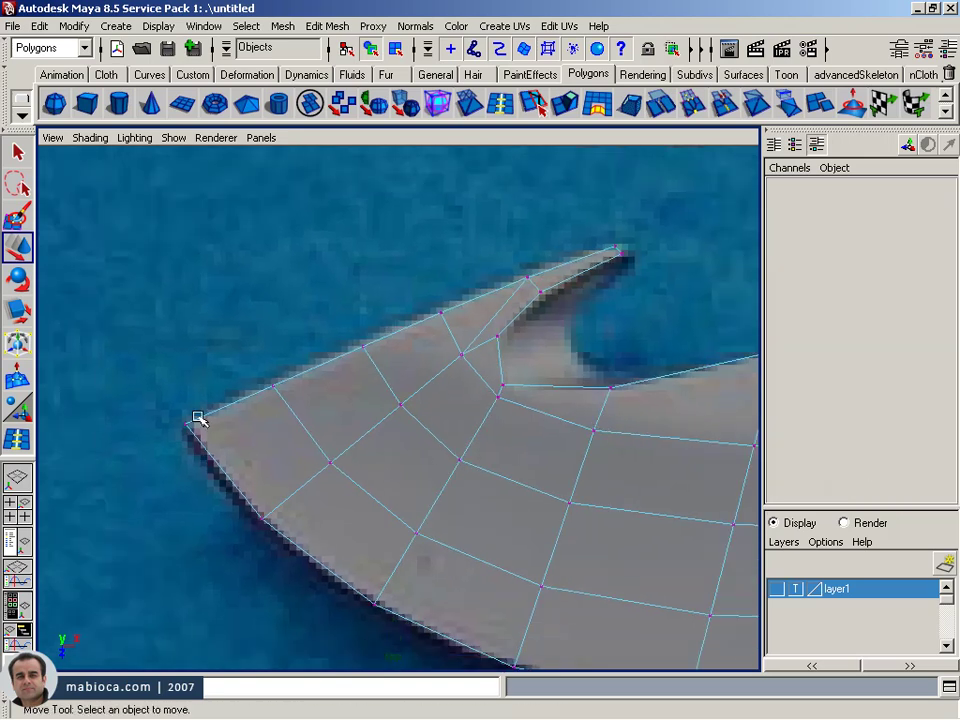
alt+right_drag(165, 487, 420, 476)
mouse_move(420, 476)
alt+middle_down()
mouse_move(257, 420)
mouse_move(375, 422)
alt+middle_up()
mouse_move(375, 422)
alt+right_down()
mouse_move(720, 487)
mouse_move(476, 454)
mouse_move(553, 524)
alt+right_up()
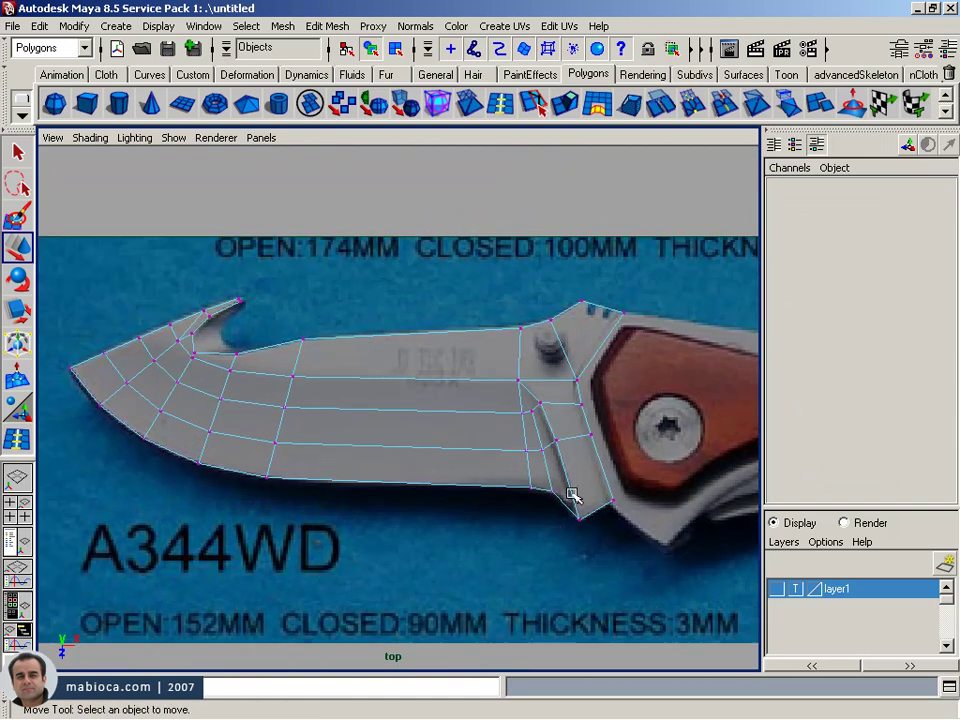
alt+right_drag(203, 447, 390, 452)
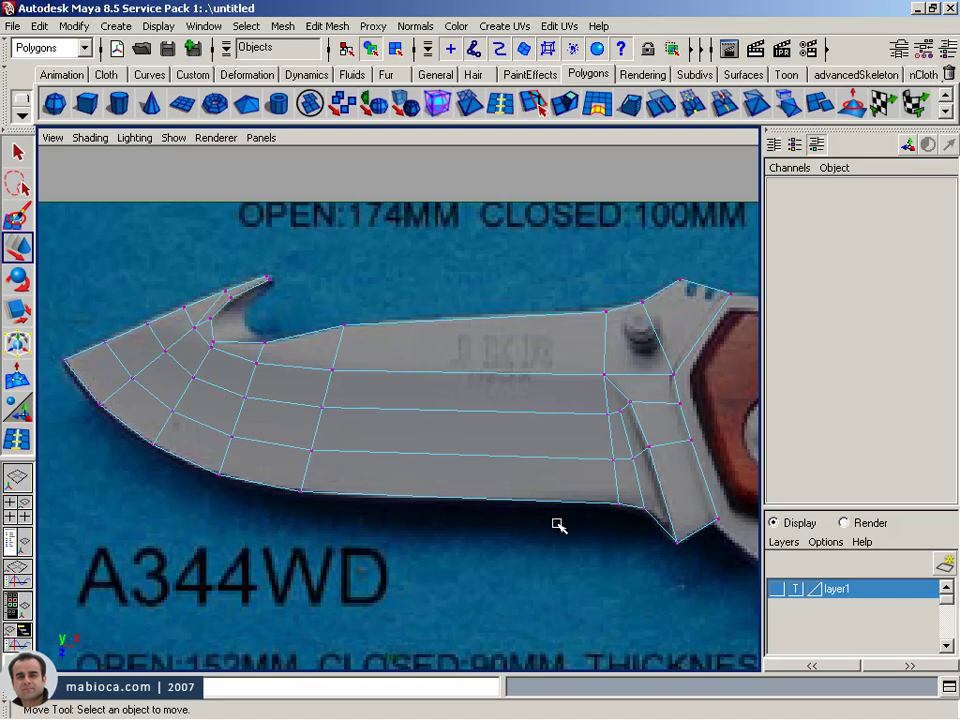
alt+middle_drag(559, 525, 521, 456)
alt+right_drag(521, 456, 671, 454)
alt+middle_drag(671, 454, 557, 447)
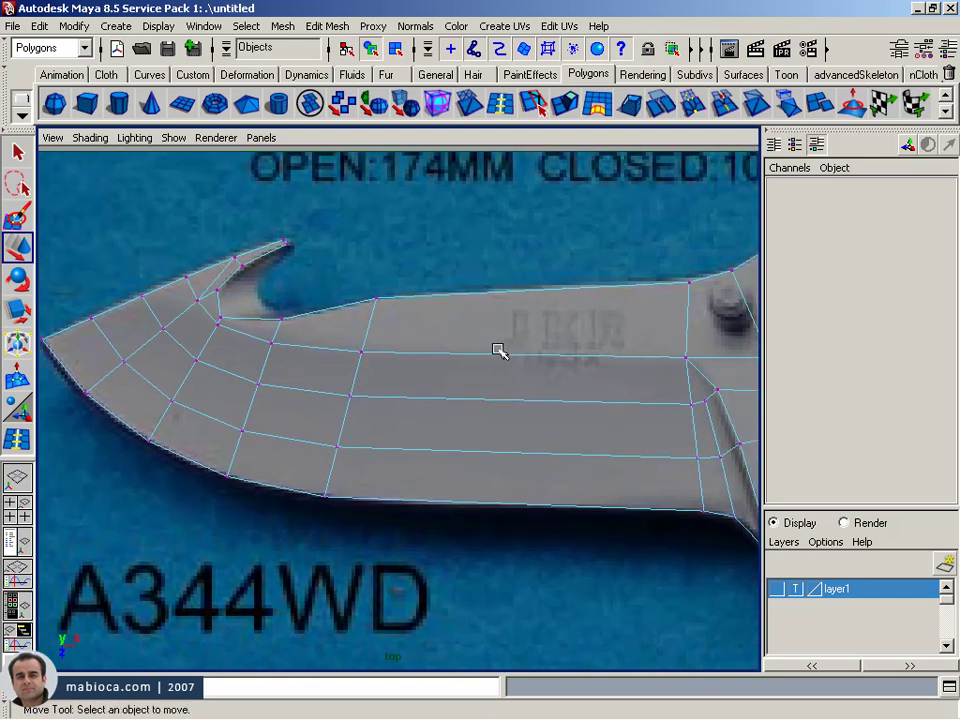
alt+middle_drag(497, 349, 430, 395)
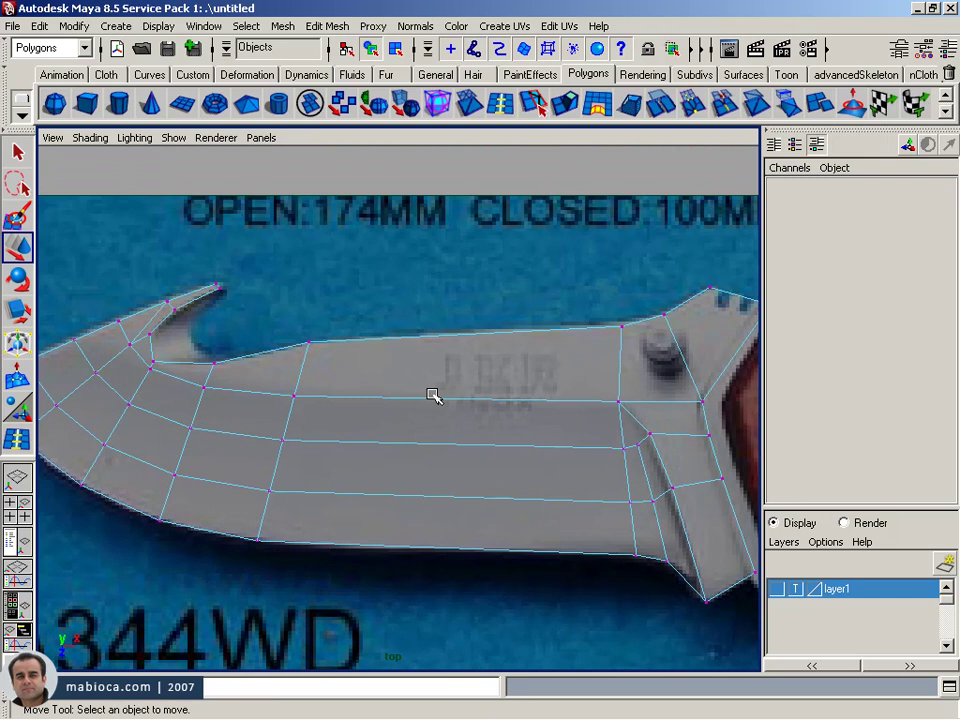
alt+middle_drag(433, 402, 525, 401)
mouse_move(525, 401)
alt+right_down()
mouse_move(574, 388)
mouse_move(589, 407)
alt+right_up()
alt+middle_drag(589, 407, 421, 490)
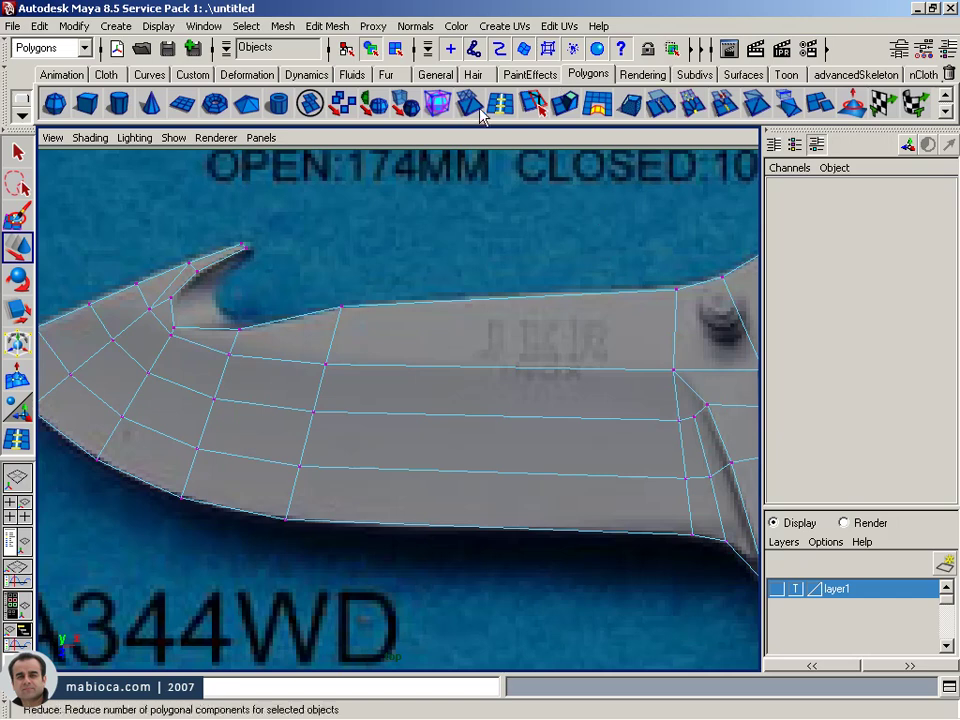
click(500, 103)
- Insert a lengthwise edge loop along the blade's cutting edge
click(294, 513)
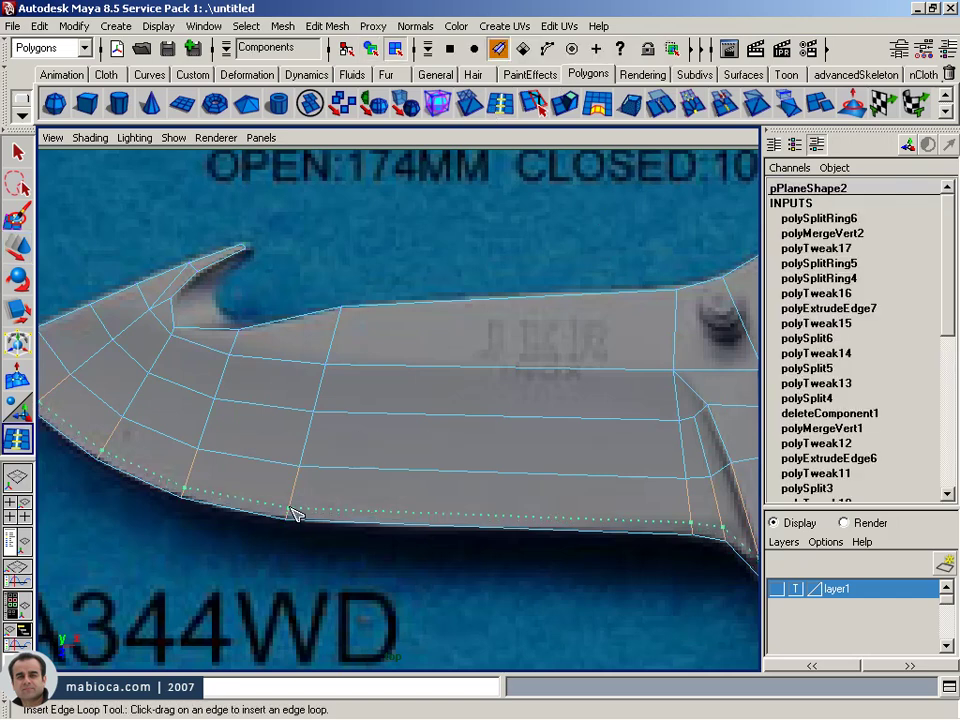
mouse_move(309, 508)
alt+right_down()
mouse_move(272, 489)
mouse_move(405, 450)
alt+right_up()
alt+middle_drag(405, 450, 330, 424)
mouse_move(330, 424)
alt+right_down()
mouse_move(471, 418)
mouse_move(482, 399)
alt+right_up()
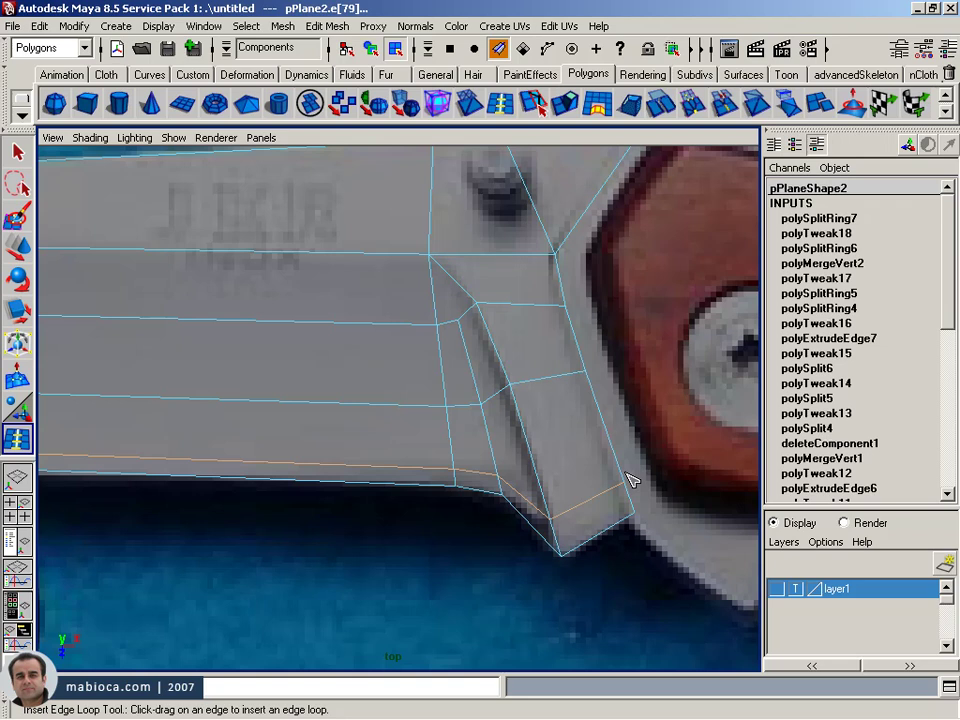
- Add a second lengthwise edge loop and slide it up the blade's middle
alt+middle_drag(455, 415, 416, 414)
alt+right_drag(416, 414, 538, 422)
alt+middle_drag(538, 422, 522, 414)
alt+right_drag(522, 414, 519, 421)
mouse_move(474, 357)
alt+right_down()
mouse_move(690, 364)
mouse_move(549, 381)
alt+right_up()
alt+middle_drag(549, 381, 475, 485)
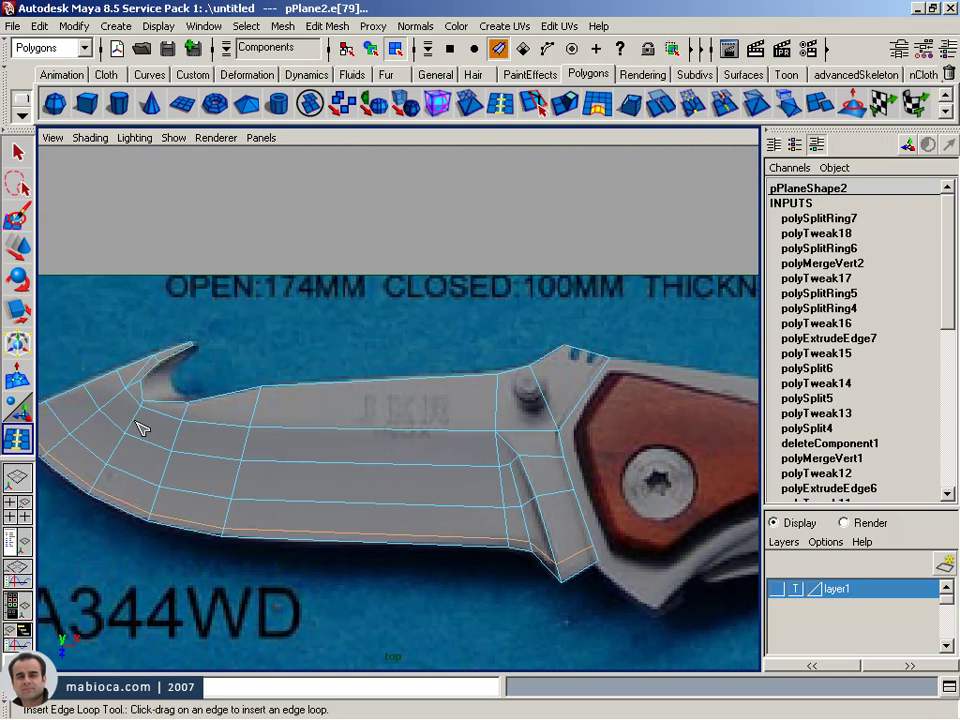
mouse_move(152, 419)
alt+right_down()
mouse_move(306, 394)
mouse_move(557, 402)
alt+right_up()
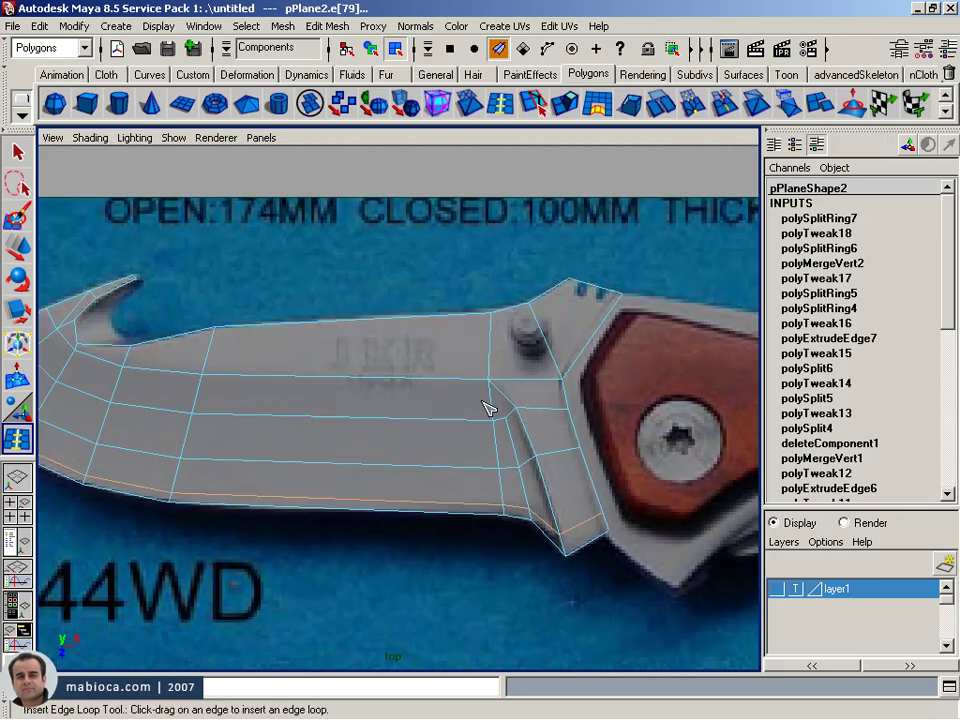
drag(497, 403, 497, 402)
drag(497, 402, 496, 396)
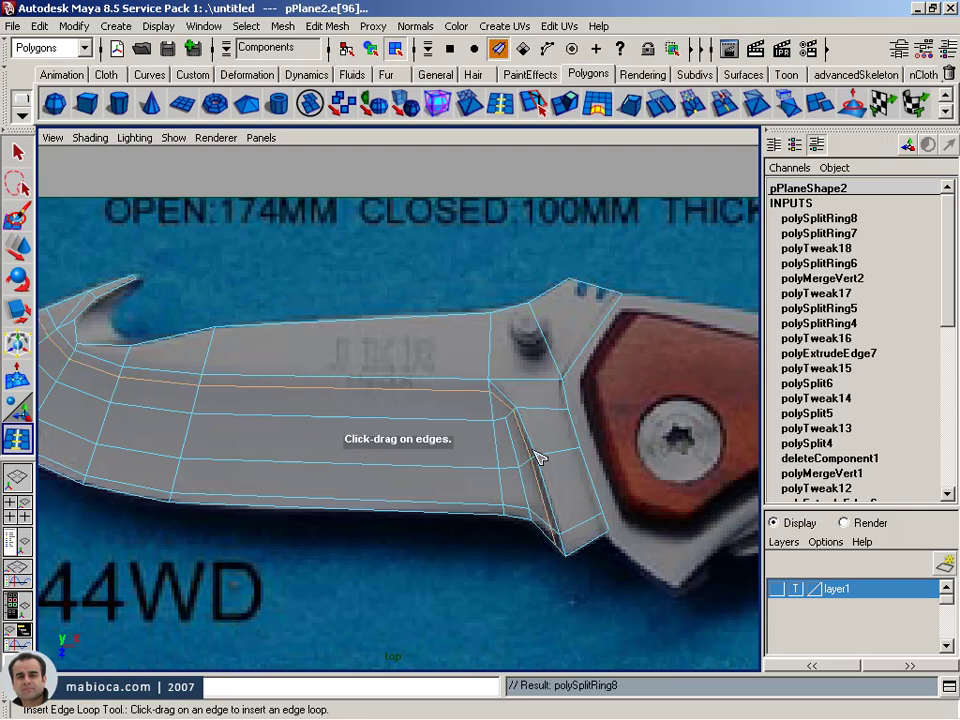
- Orbit around the knife mesh in perspective, then return to the top view
key(w)
mouse_move(375, 386)
alt+right_down()
mouse_move(619, 399)
mouse_move(522, 386)
alt+right_up()
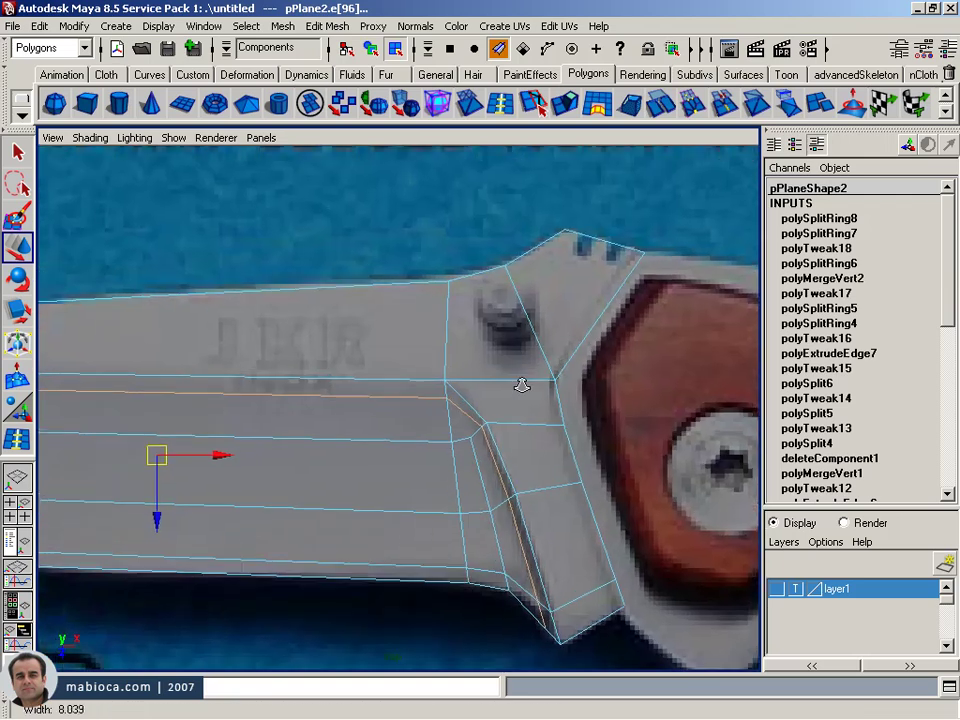
key(space)
key(space)
alt+drag(660, 240, 664, 300)
alt+right_drag(664, 300, 561, 360)
mouse_move(561, 360)
alt+mouse_down()
mouse_move(582, 375)
mouse_move(523, 336)
mouse_move(495, 336)
mouse_move(570, 427)
alt+mouse_up()
key(space)
key(space)
alt+middle_drag(347, 360, 412, 350)
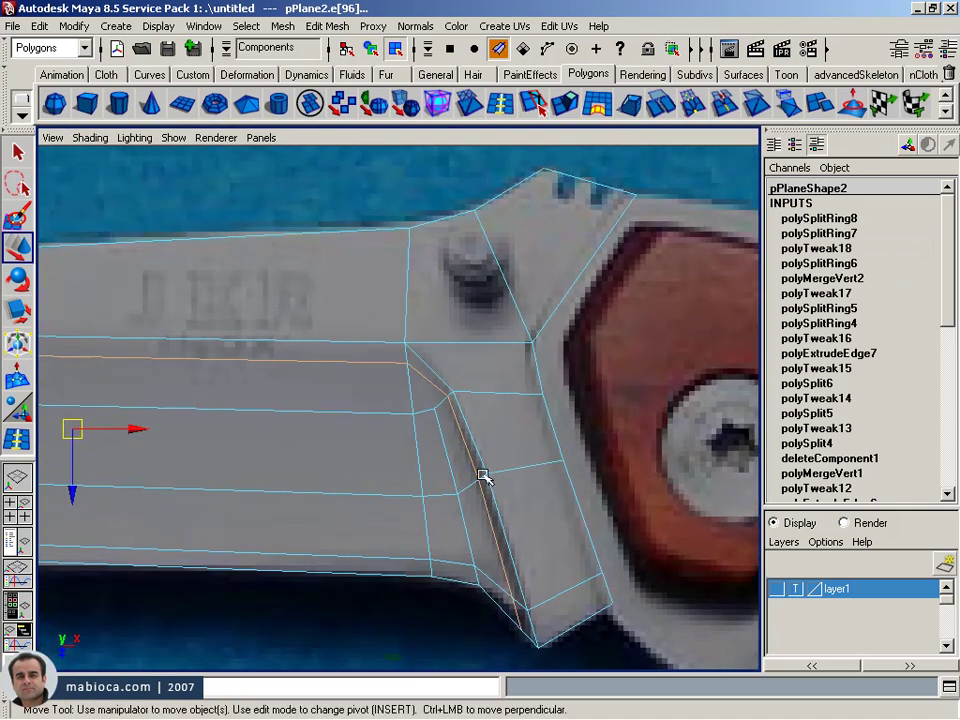
- Select the vertices along the angled guard edge and shift them slightly right
right_drag(480, 478, 440, 472)
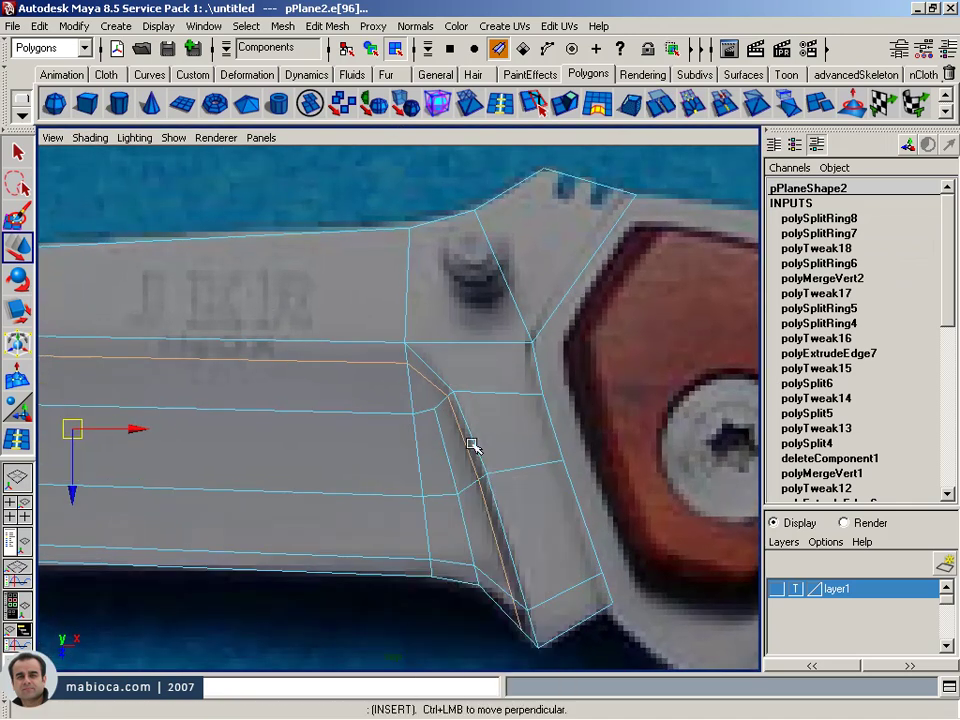
click(480, 490)
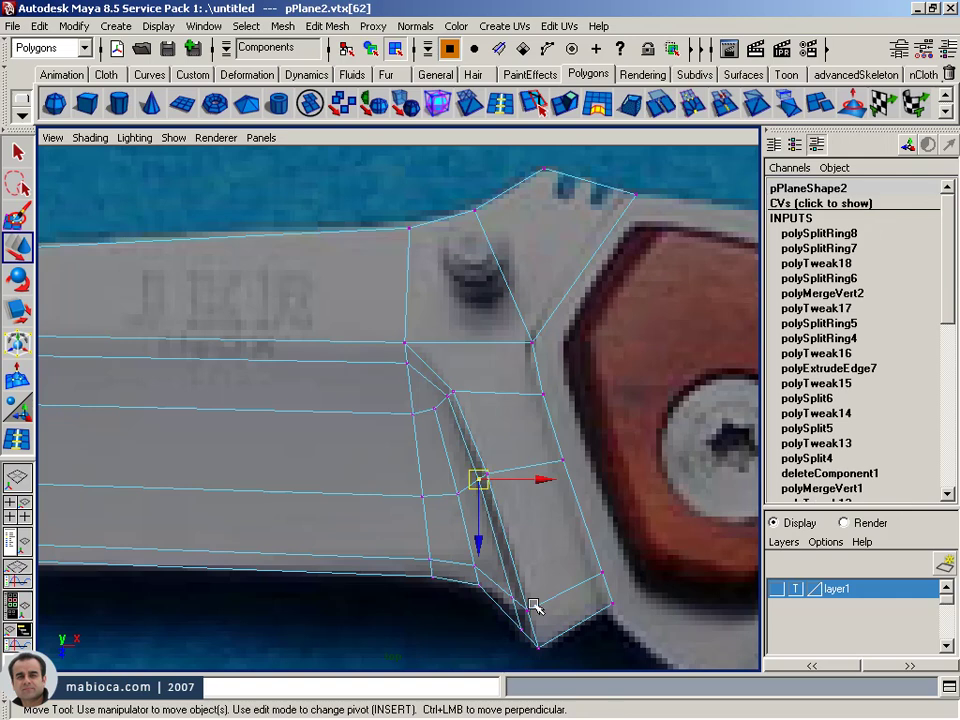
shift+drag(528, 638, 505, 590)
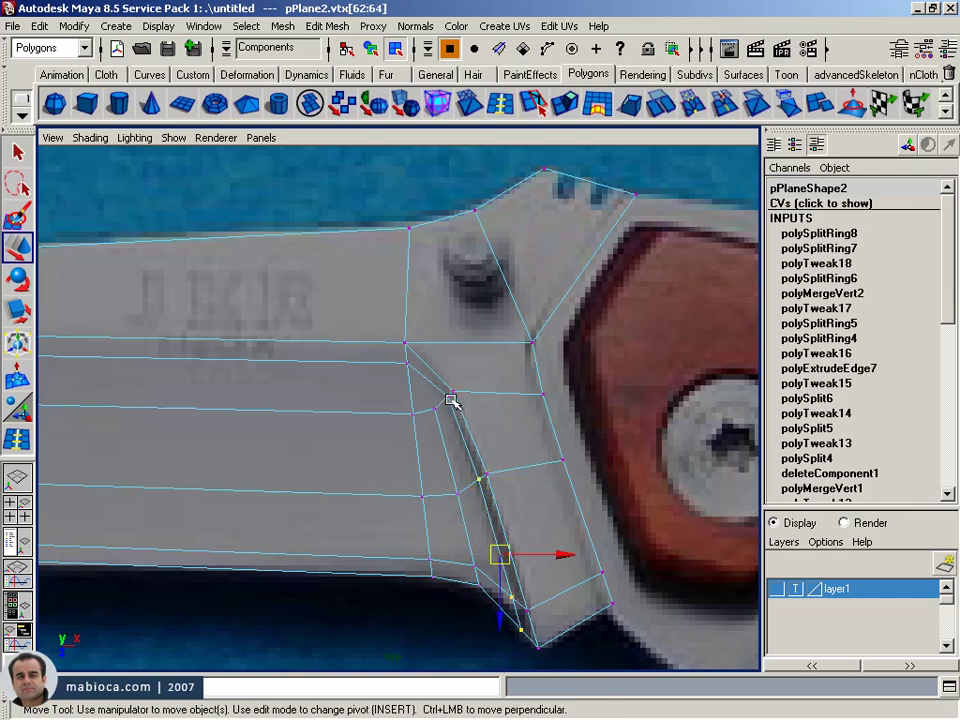
shift+click(449, 397)
drag(558, 516, 558, 513)
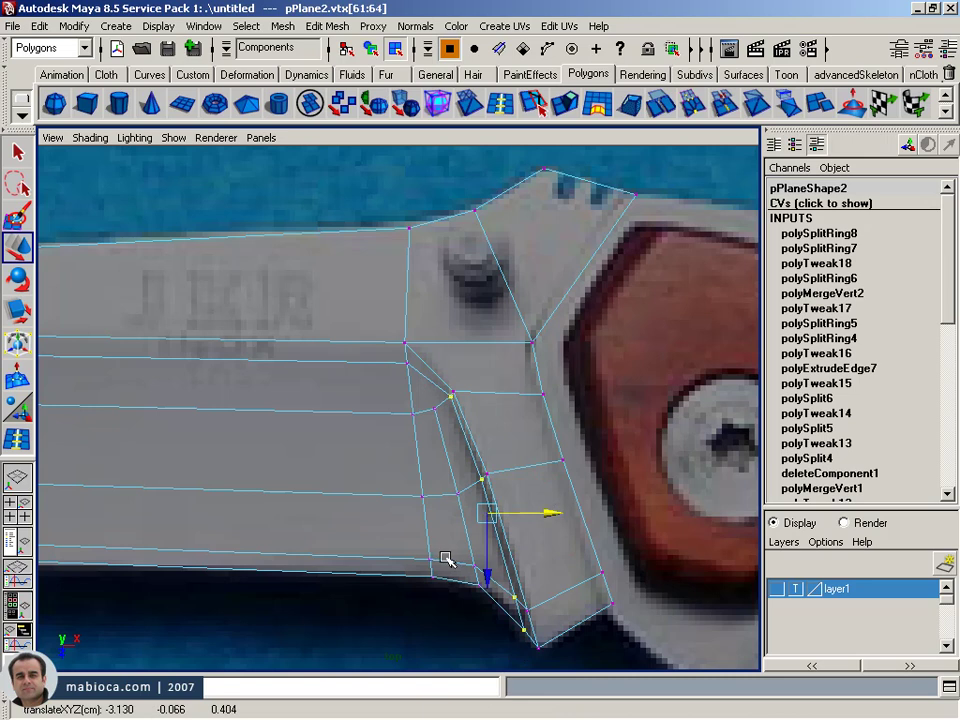
alt+middle_drag(447, 558, 422, 502)
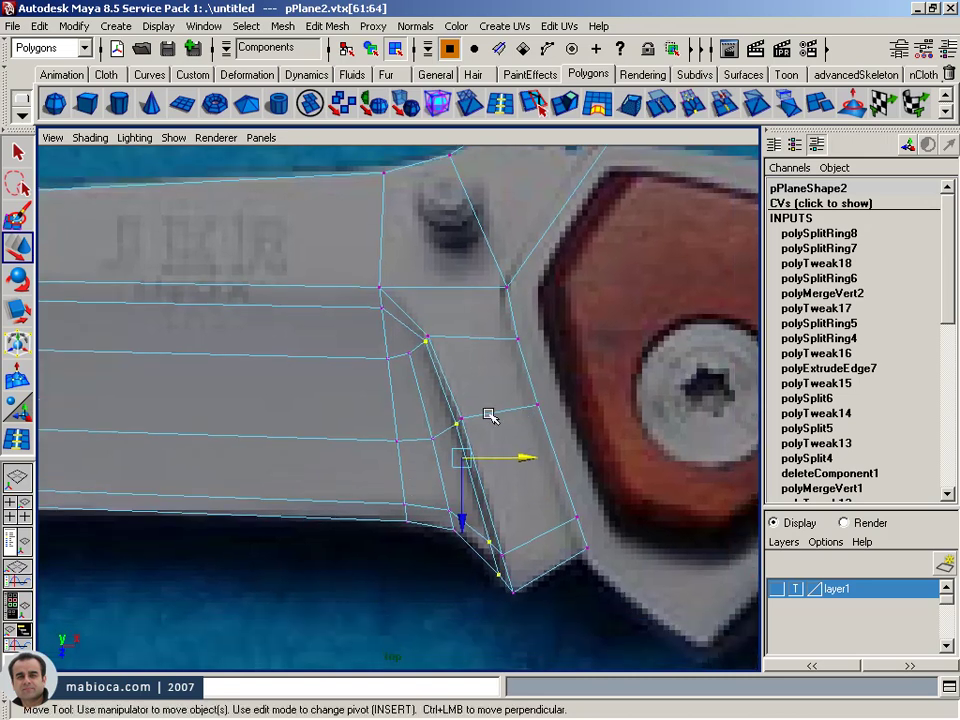
alt+right_drag(594, 604, 385, 345)
mouse_move(422, 474)
mouse_down()
mouse_move(418, 499)
mouse_move(481, 441)
mouse_up()
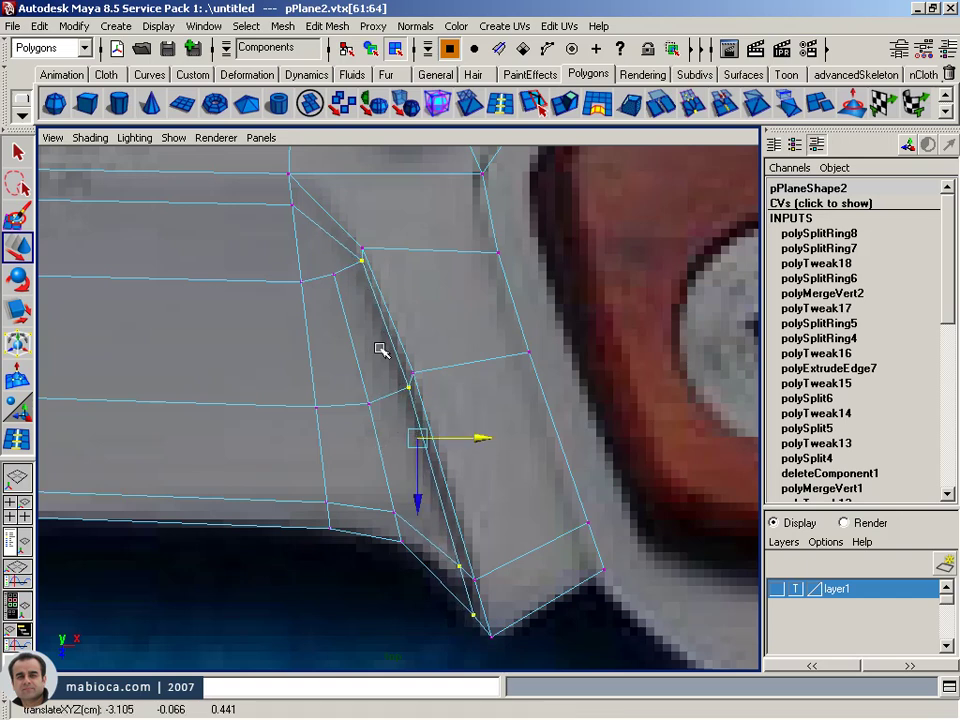
- Narrow the selection to the top guard vertex and slide it left onto the reference
alt+middle_drag(380, 348, 387, 363)
mouse_move(514, 664)
ctrl+mouse_down()
mouse_move(422, 422)
mouse_move(394, 414)
ctrl+mouse_up()
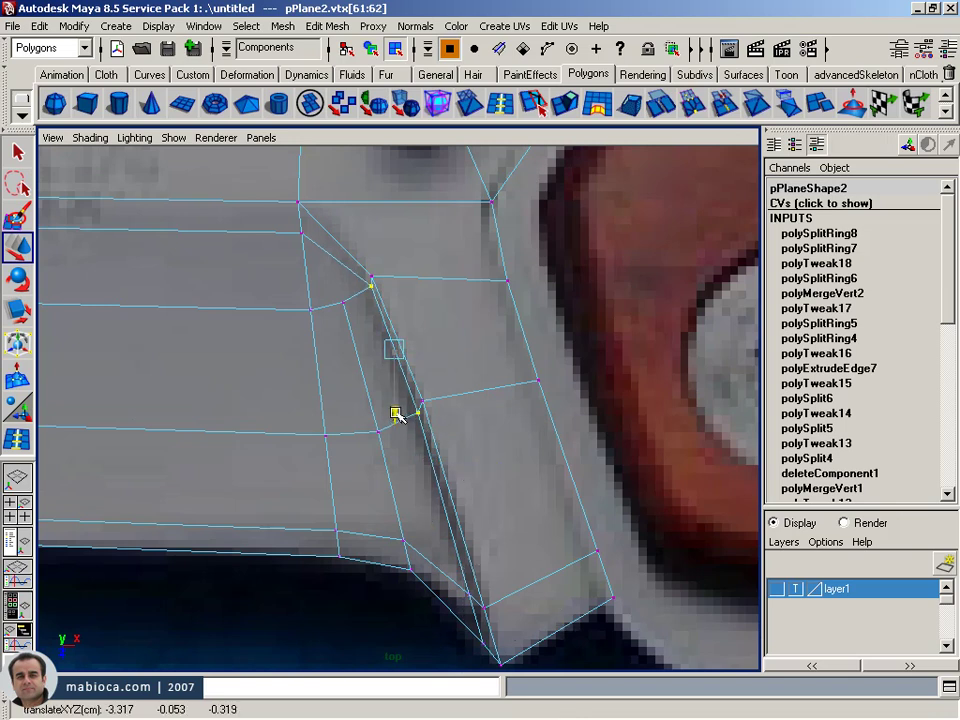
drag(456, 349, 456, 348)
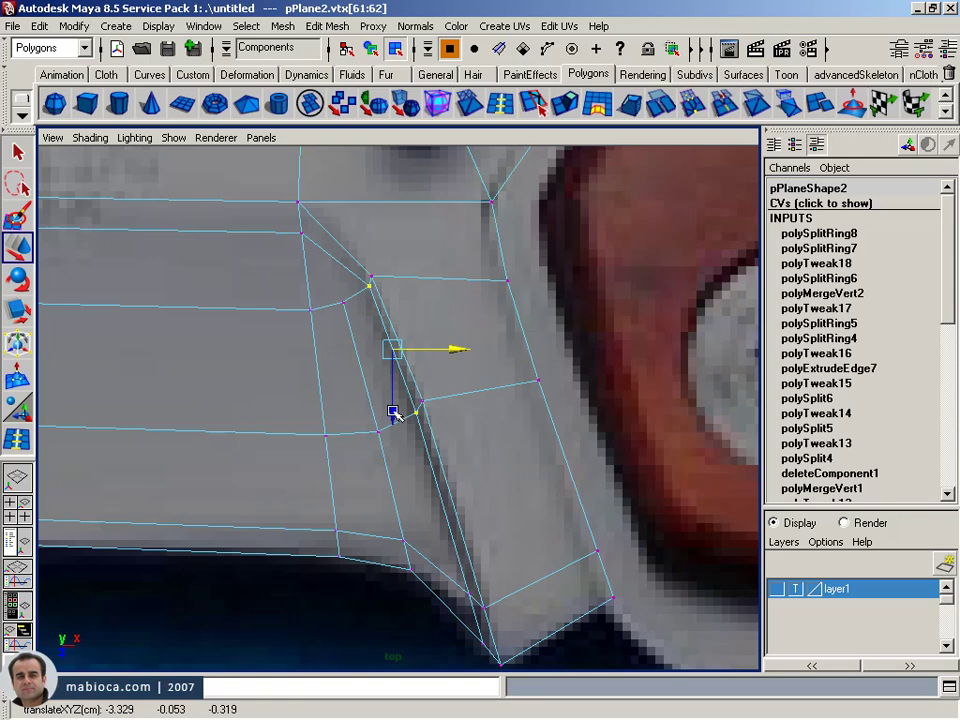
drag(394, 414, 395, 408)
ctrl+click(419, 404)
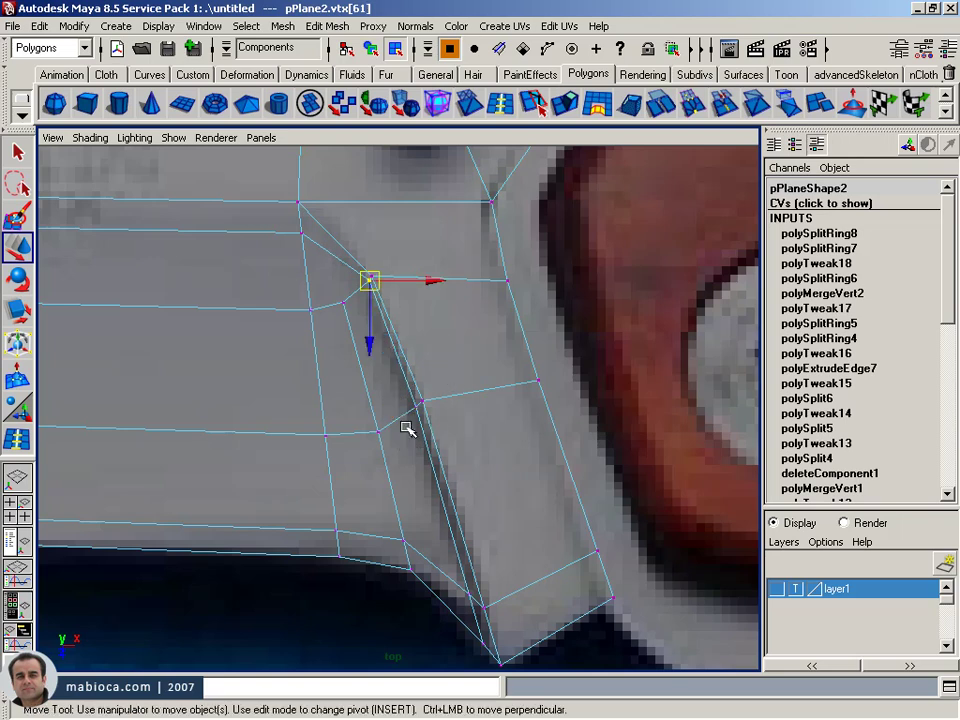
drag(446, 281, 427, 279)
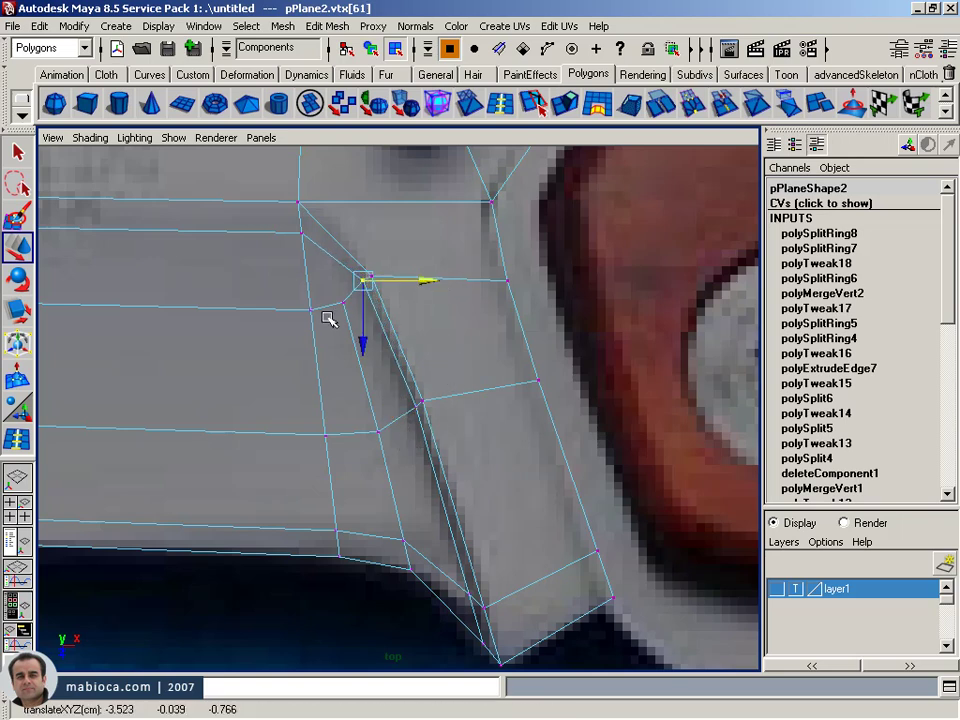
drag(424, 283, 430, 278)
- Check the reshaped guard area in perspective, then return to the top view
alt+right_drag(508, 323, 517, 388)
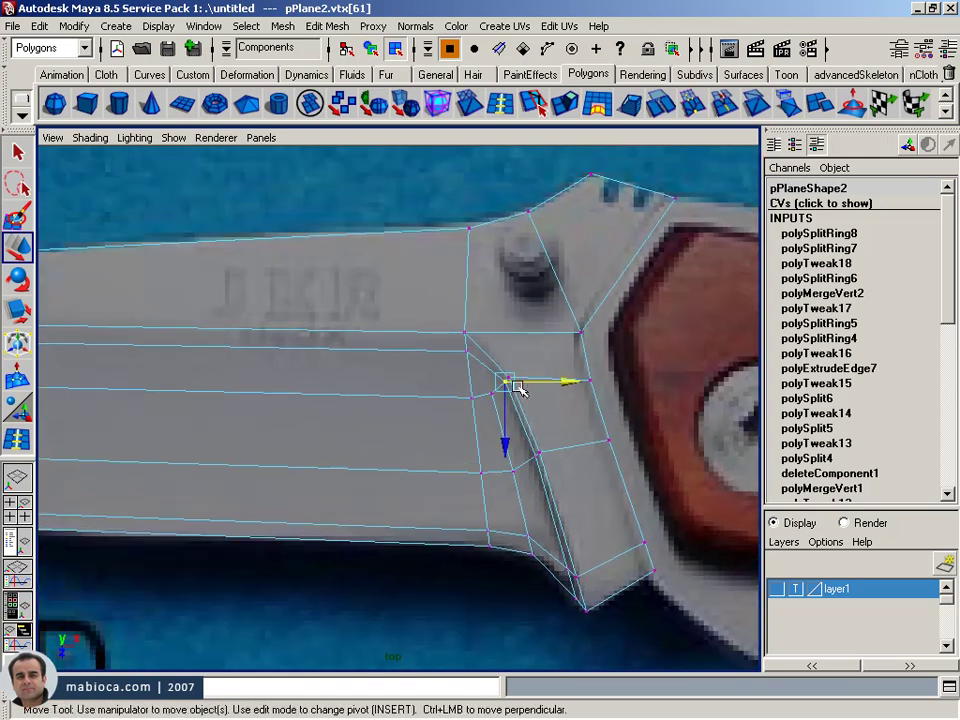
key(space)
drag(542, 300, 540, 321)
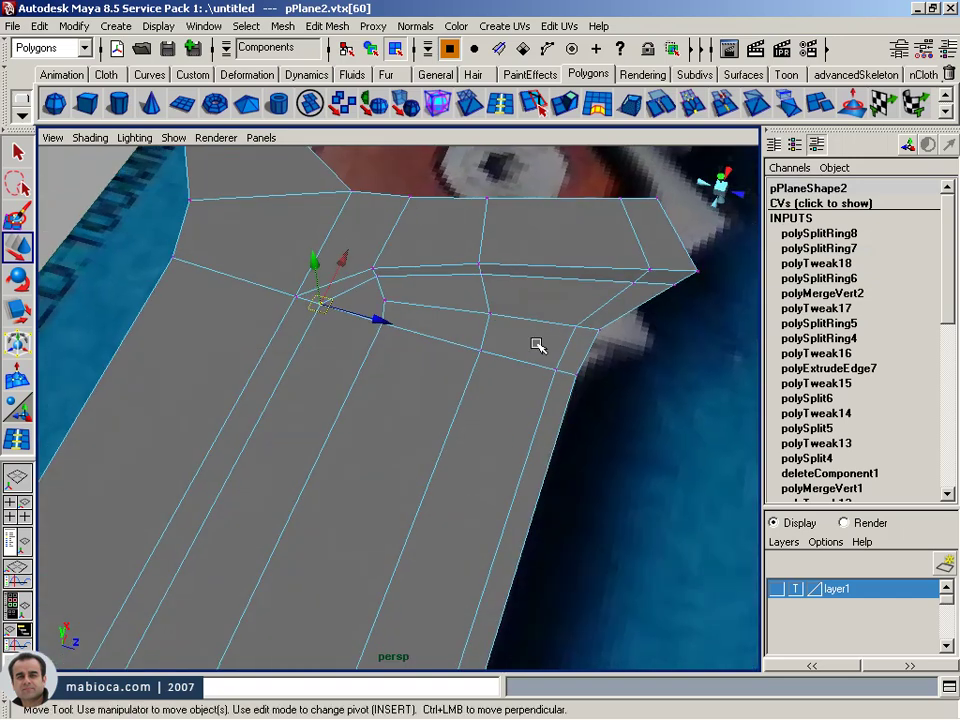
alt+right_drag(538, 347, 750, 328)
mouse_move(750, 327)
alt+mouse_down()
mouse_move(587, 268)
mouse_move(559, 240)
mouse_move(459, 324)
alt+mouse_up()
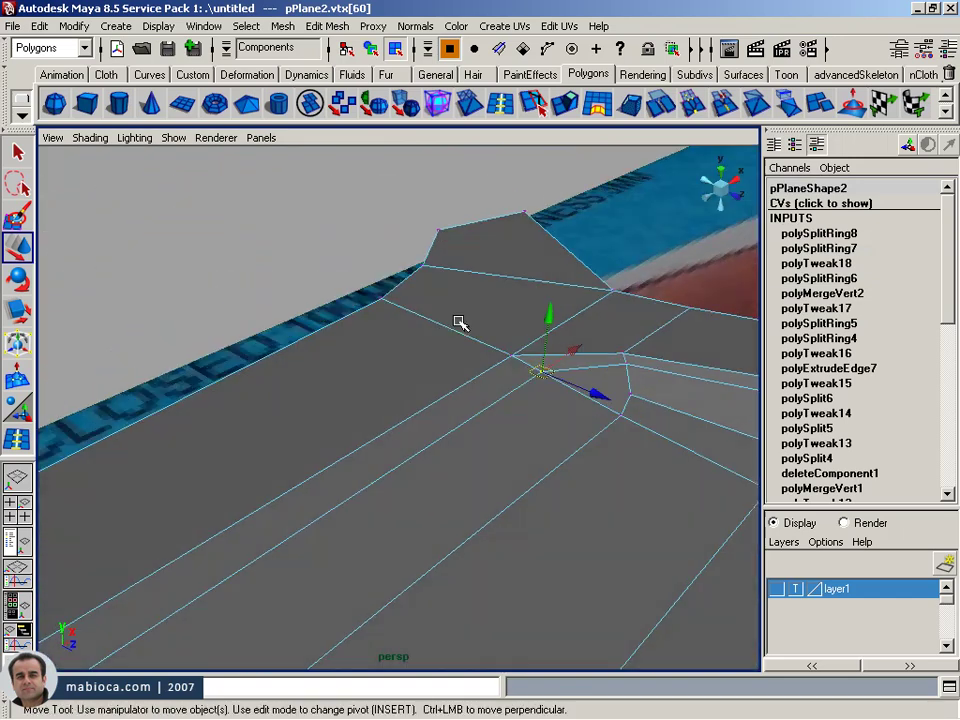
mouse_move(298, 395)
alt+mouse_down()
mouse_move(321, 343)
mouse_move(279, 321)
alt+mouse_up()
key(space)
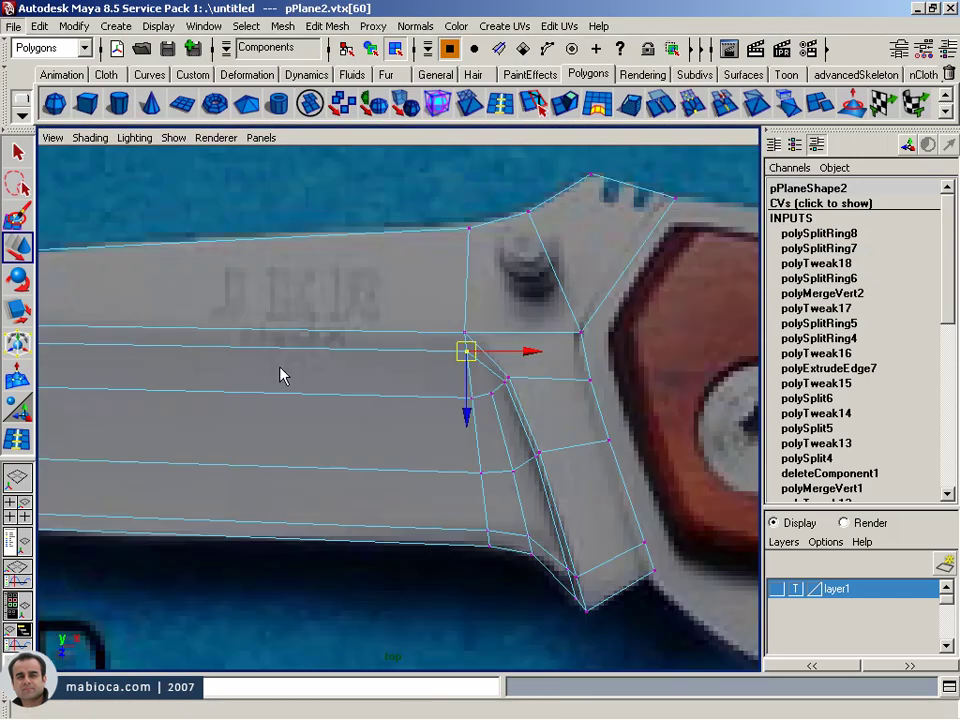
alt+middle_drag(279, 373, 416, 383)
- Select the blade's middle-row vertices and nudge them slightly upward
shift+click(412, 353)
shift+click(287, 341)
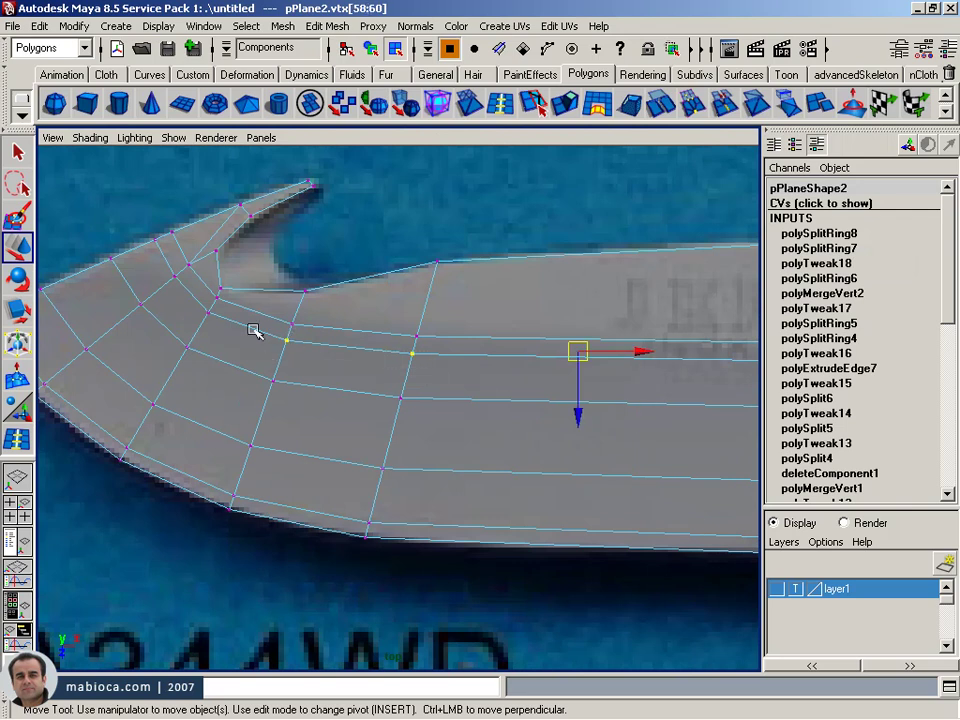
shift+click(208, 312)
alt+right_drag(355, 364, 410, 418)
ctrl+click(179, 330)
alt+middle_drag(395, 431, 295, 450)
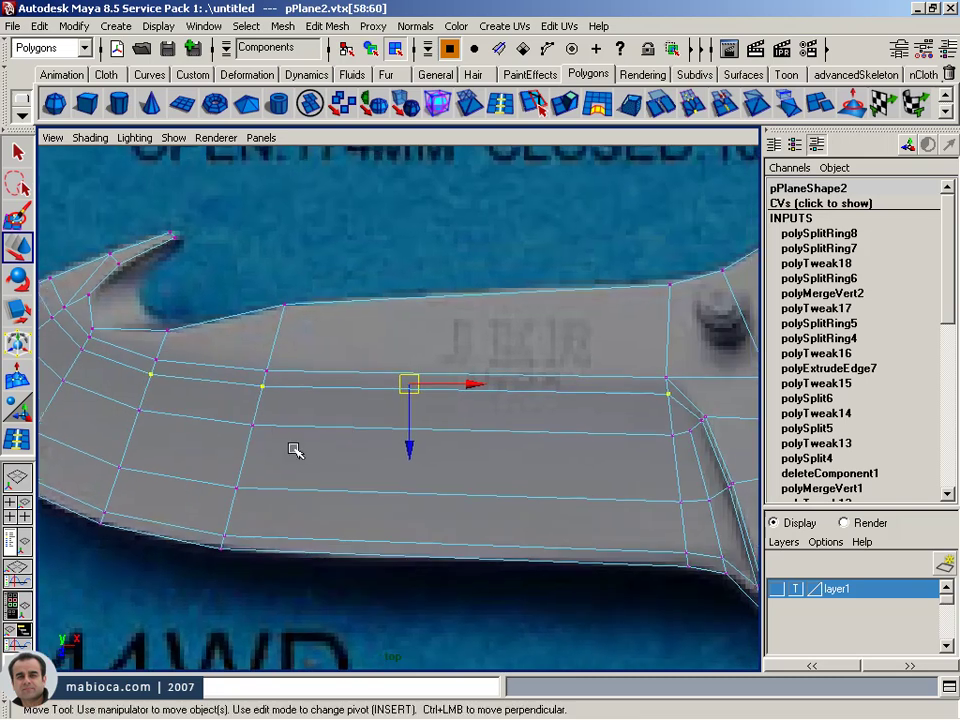
middle_drag(424, 442, 407, 443)
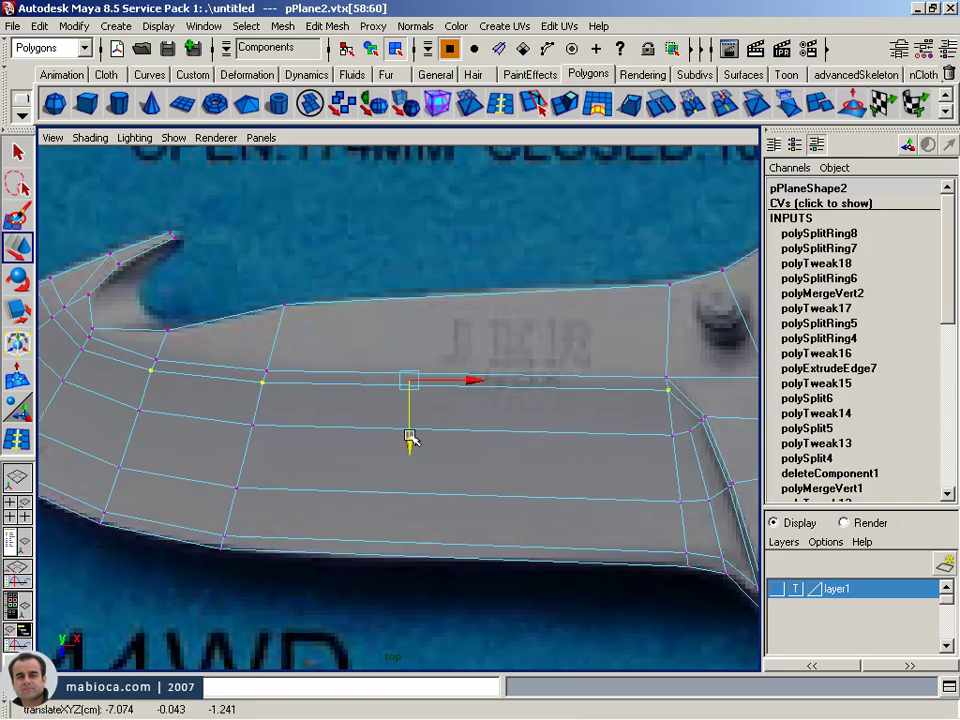
middle_drag(411, 443, 410, 438)
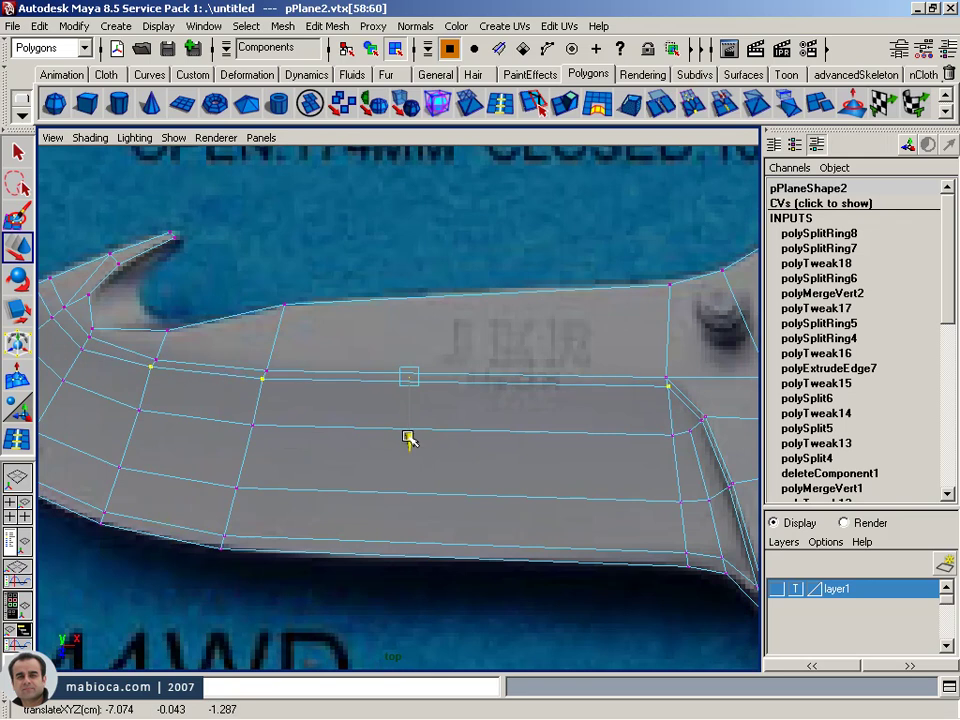
- Orbit low in perspective to check the blade shape, then zoom top view on the bolt corner
mouse_move(484, 405)
alt+middle_down()
mouse_move(435, 385)
mouse_move(419, 390)
mouse_move(467, 390)
alt+middle_up()
mouse_move(484, 398)
alt+mouse_down()
mouse_move(493, 364)
mouse_move(654, 354)
mouse_move(580, 360)
mouse_move(686, 328)
alt+mouse_up()
mouse_move(429, 343)
alt+mouse_down()
mouse_move(483, 343)
mouse_move(420, 365)
mouse_move(427, 432)
mouse_move(561, 433)
mouse_move(658, 401)
alt+mouse_up()
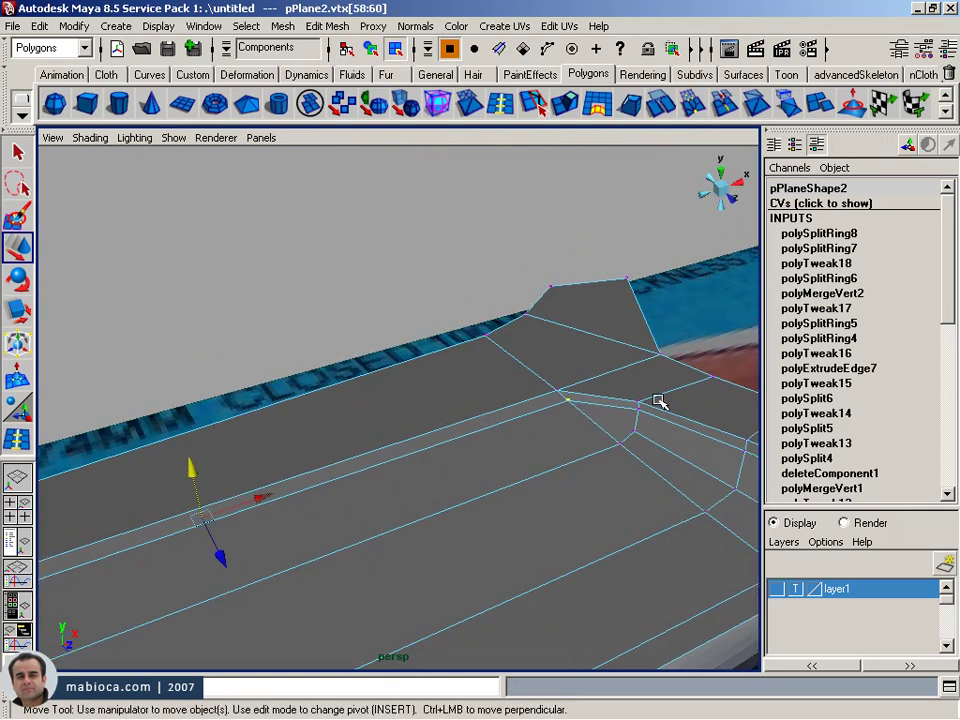
key(space)
key(space)
alt+right_drag(346, 393, 428, 475)
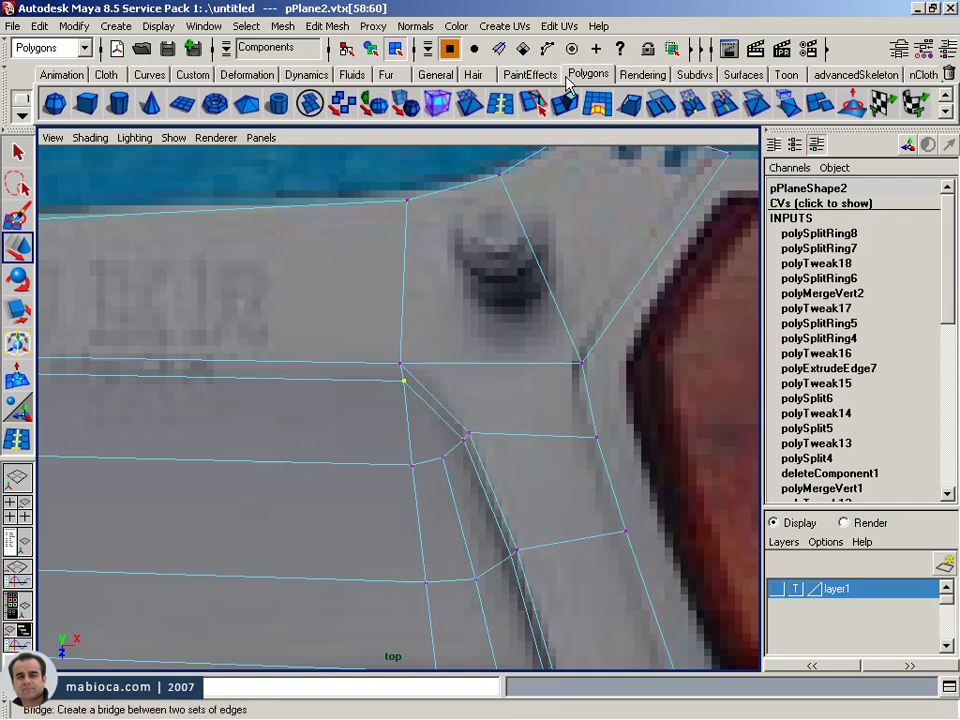
- Split the polygon with a new edge across the bevel corner near the bolt
click(530, 107)
drag(593, 402, 588, 395)
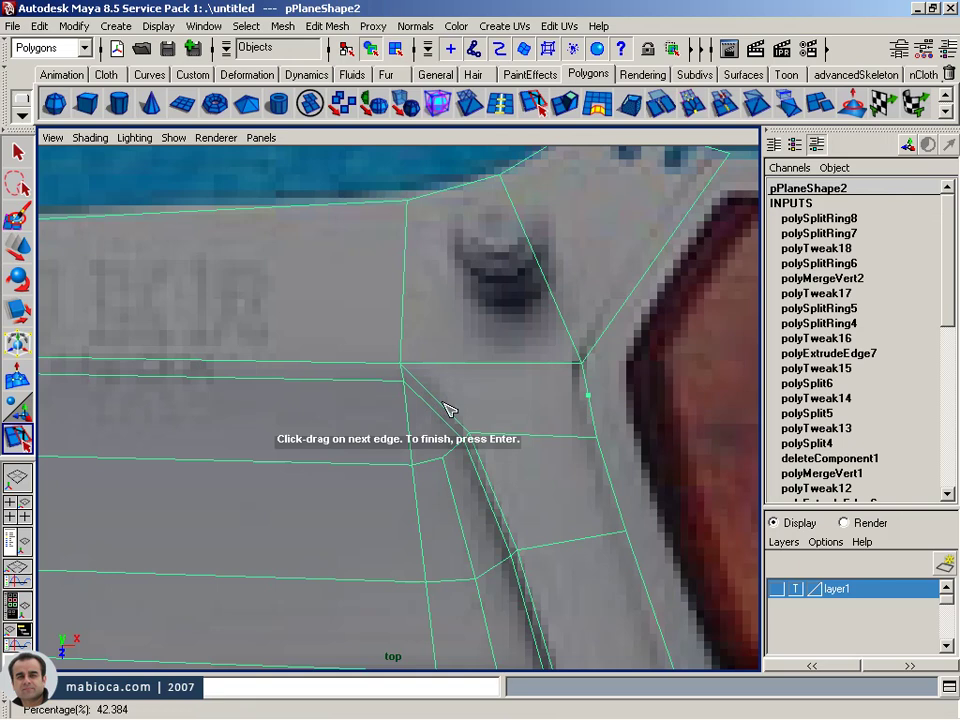
drag(440, 402, 435, 407)
drag(453, 455, 476, 463)
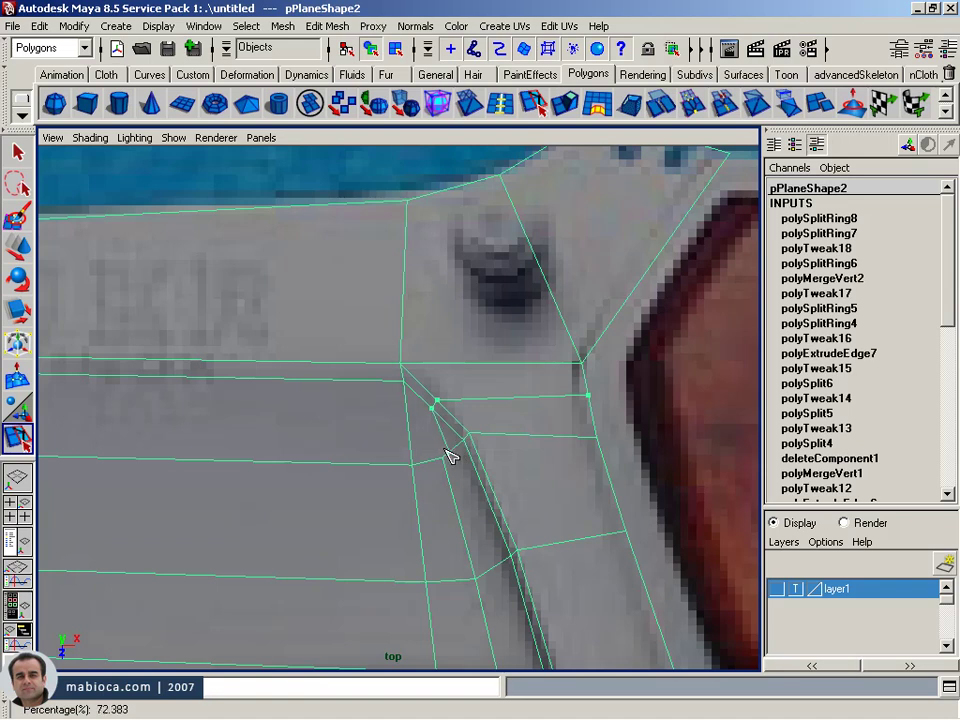
key(Return)
- Nudge the new vertex at the bevel corner into place
key(w)
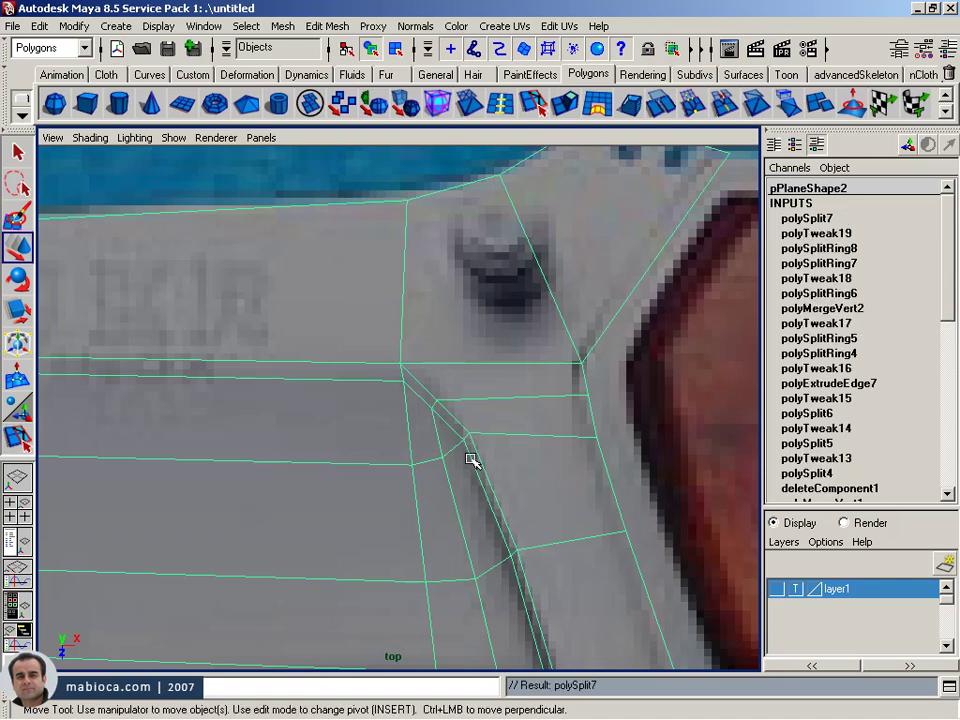
scroll(471, 440, down, 1)
scroll(454, 450, down, 1)
right_drag(454, 418, 463, 398)
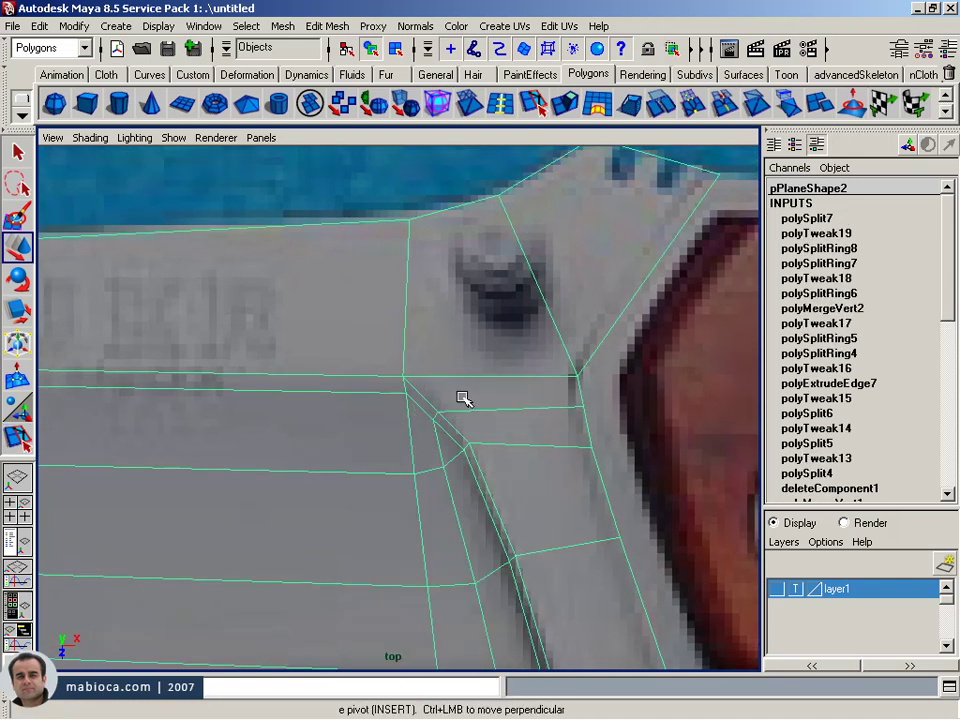
click(435, 414)
drag(435, 414, 441, 412)
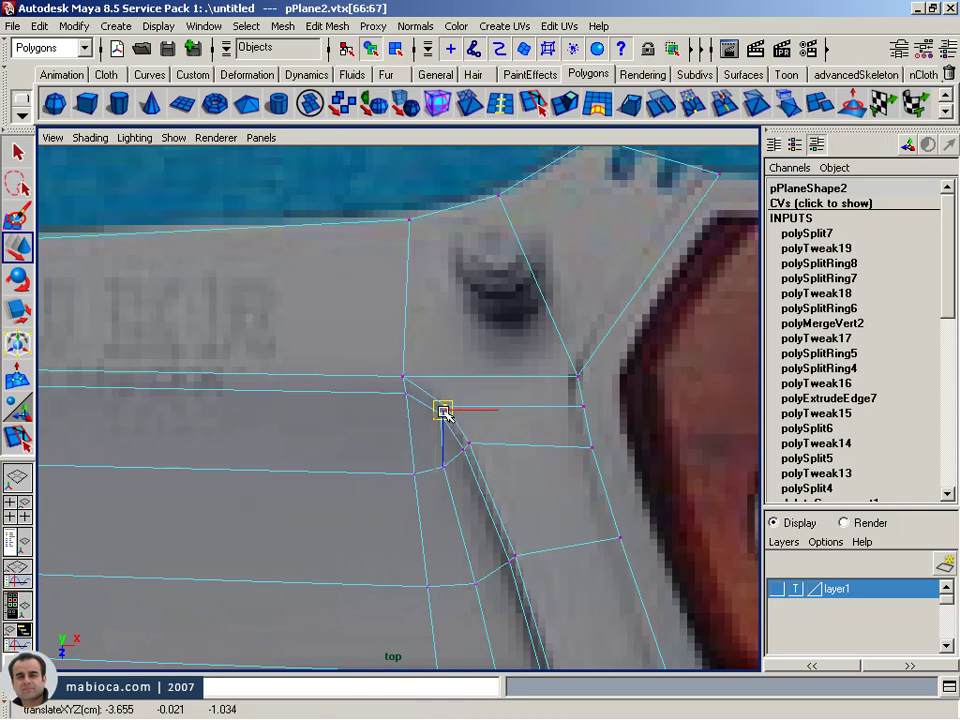
- Inspect the corner vertex from several perspective angles, then frame the whole blade in top view
key(space)
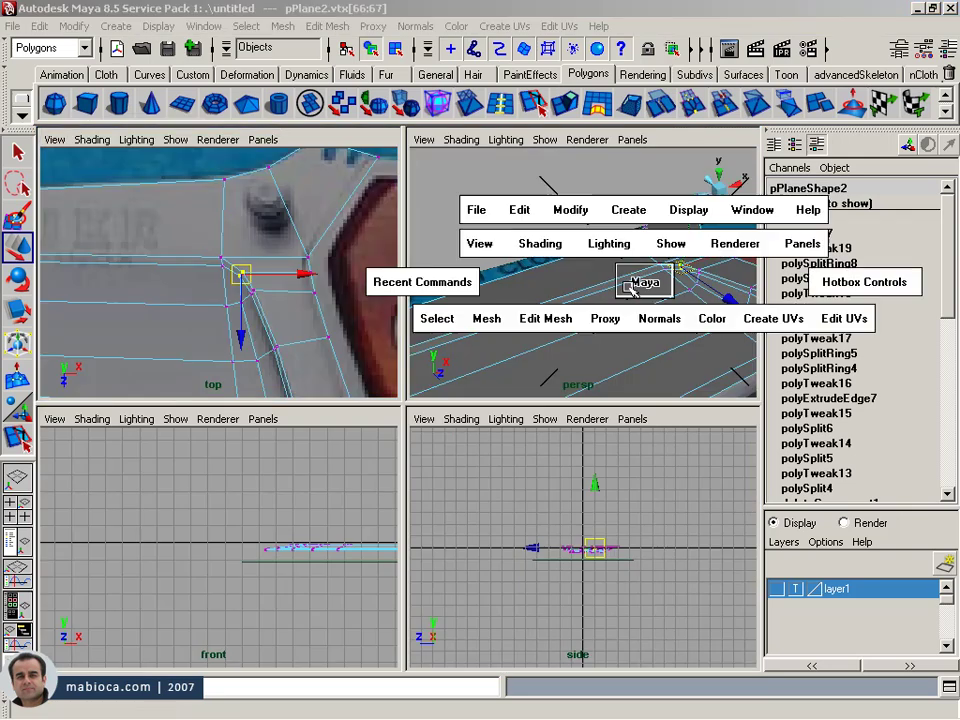
key(space)
scroll(543, 416, up, 2)
mouse_move(543, 416)
alt+mouse_down()
mouse_move(456, 349)
mouse_move(345, 394)
mouse_move(492, 352)
alt+mouse_up()
scroll(454, 347, up, 1)
alt+drag(427, 385, 356, 426)
alt+right_drag(356, 426, 555, 424)
mouse_move(555, 424)
alt+mouse_down()
mouse_move(420, 408)
mouse_move(341, 373)
mouse_move(536, 418)
alt+mouse_up()
alt+right_drag(536, 418, 505, 404)
mouse_move(505, 404)
alt+mouse_down()
mouse_move(456, 448)
mouse_move(576, 474)
mouse_move(677, 422)
mouse_move(537, 389)
mouse_move(469, 446)
mouse_move(443, 442)
alt+mouse_up()
alt+middle_drag(443, 442, 440, 420)
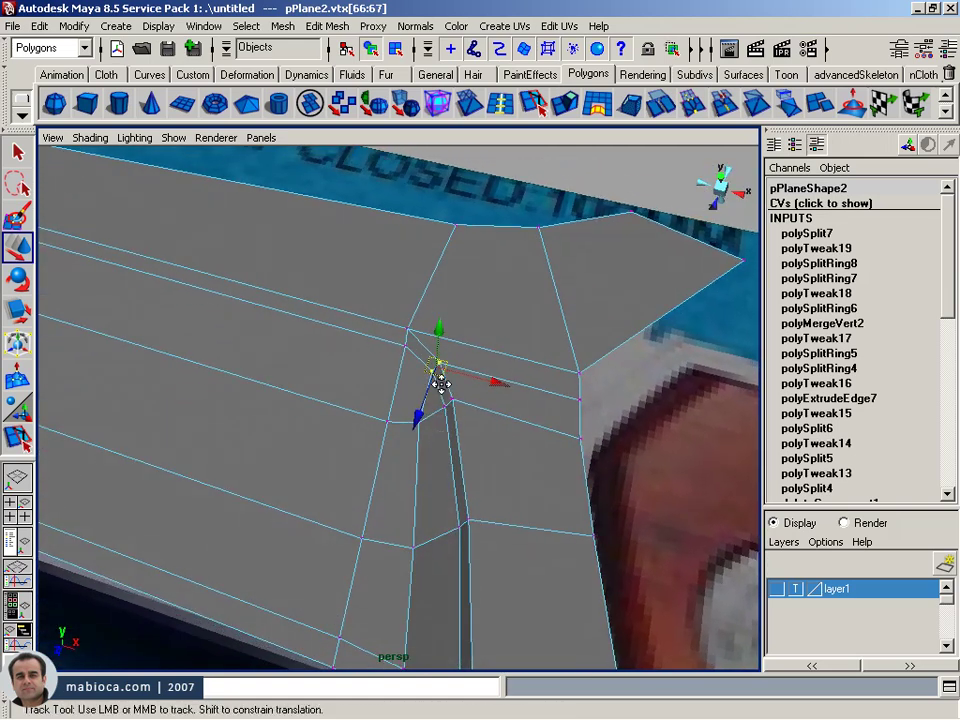
alt+right_drag(440, 420, 482, 414)
key(space)
key(space)
mouse_move(214, 279)
alt+right_down()
mouse_move(371, 422)
mouse_move(549, 439)
mouse_move(584, 428)
mouse_move(500, 425)
alt+right_up()
alt+middle_drag(500, 425, 386, 422)
alt+right_drag(386, 422, 246, 431)
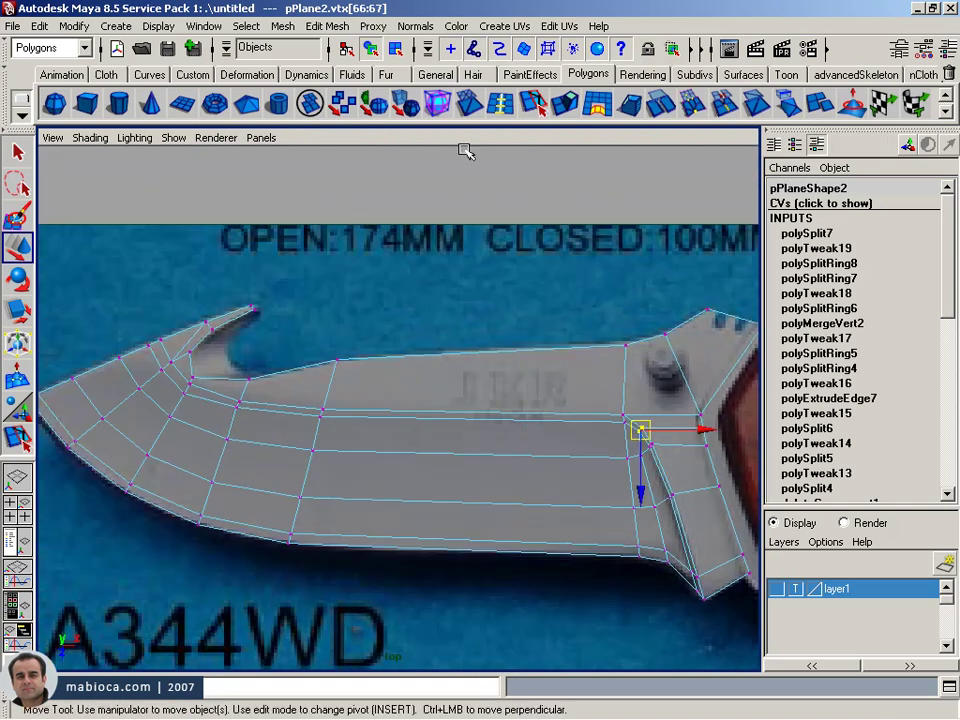
- Insert another lengthwise edge loop running from the hook area toward the heel
click(501, 101)
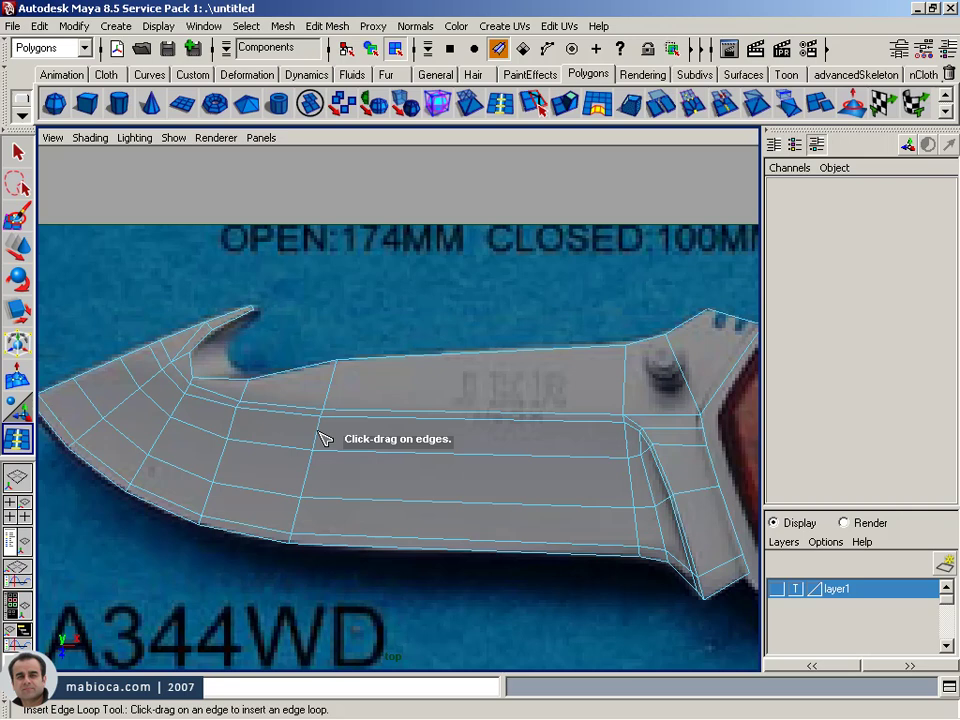
drag(324, 438, 324, 432)
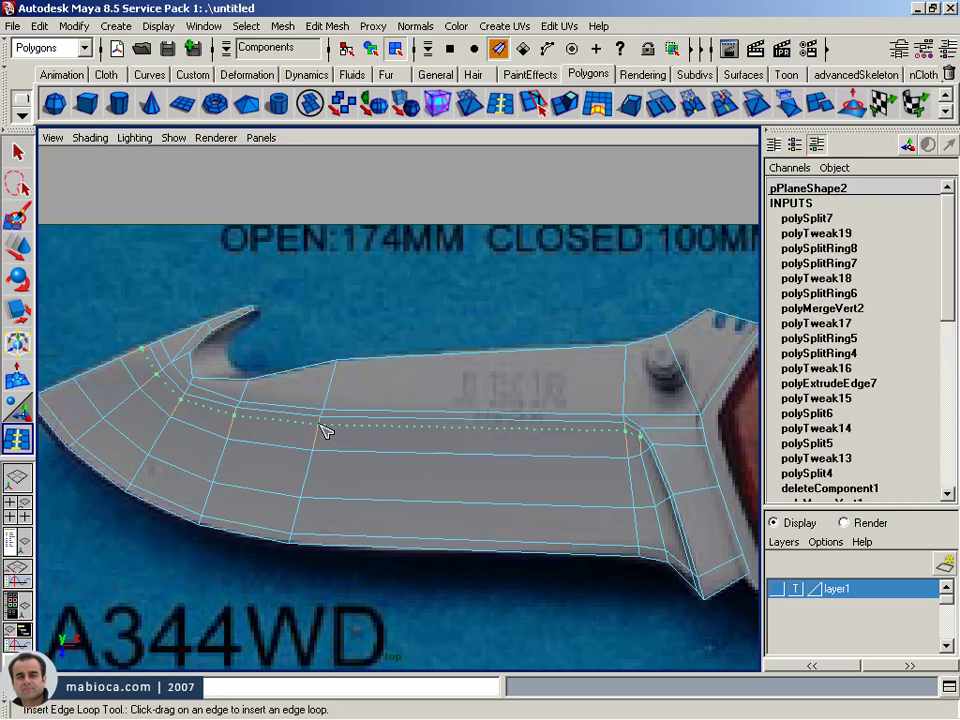
drag(324, 430, 354, 437)
scroll(471, 426, up, 3)
- Select the new loop's end vertex at the bevel corner and nudge it slightly left
scroll(281, 407, up, 2)
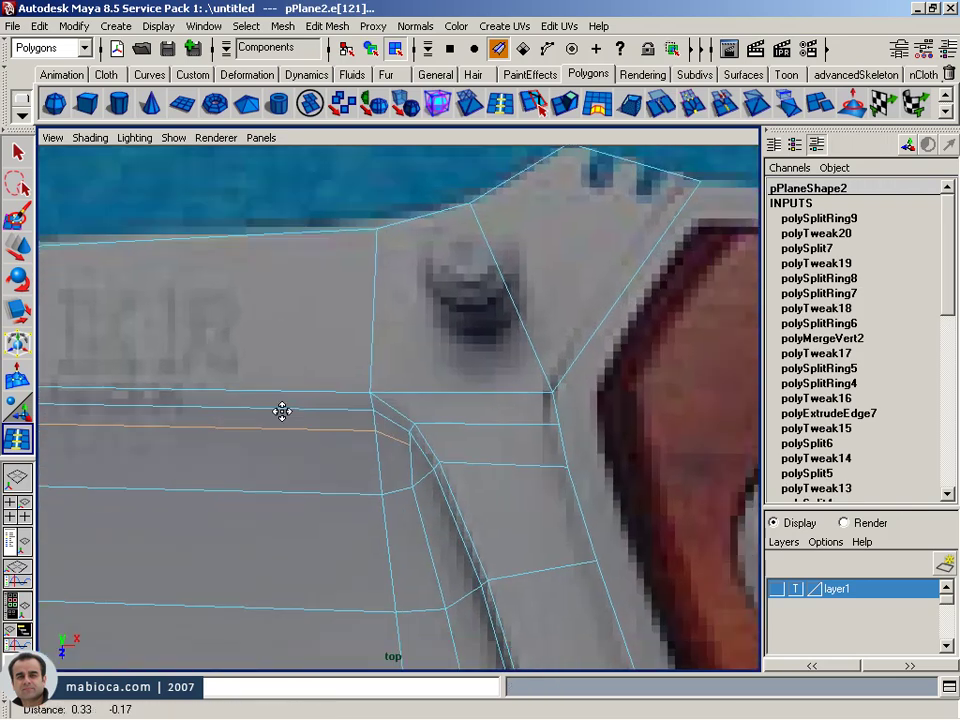
scroll(443, 420, up, 2)
alt+middle_drag(443, 420, 441, 401)
key(w)
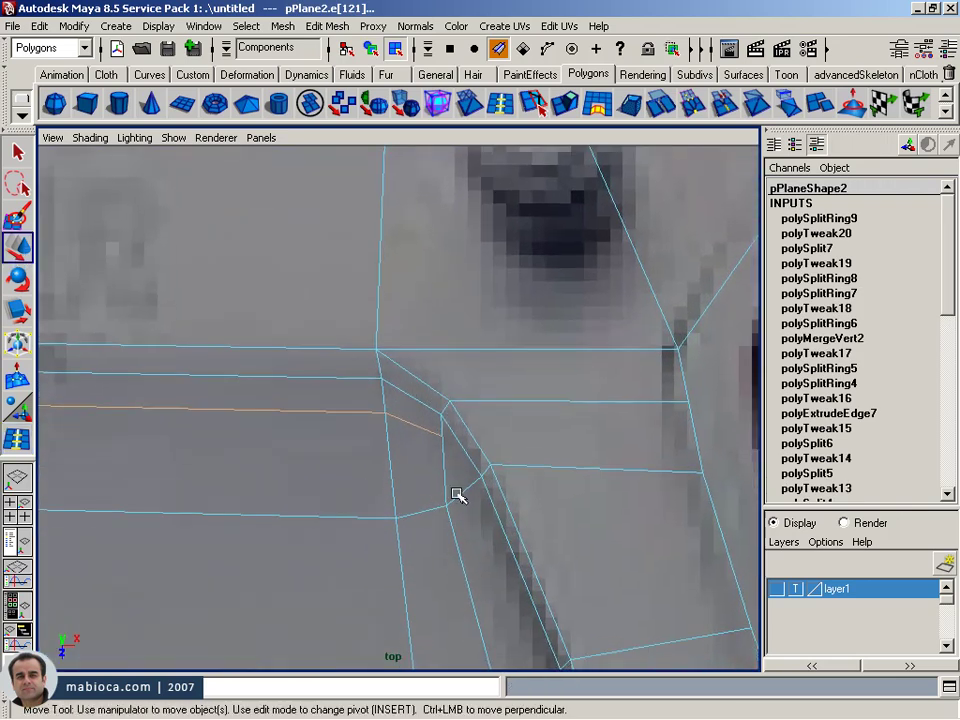
right_drag(447, 442, 390, 418)
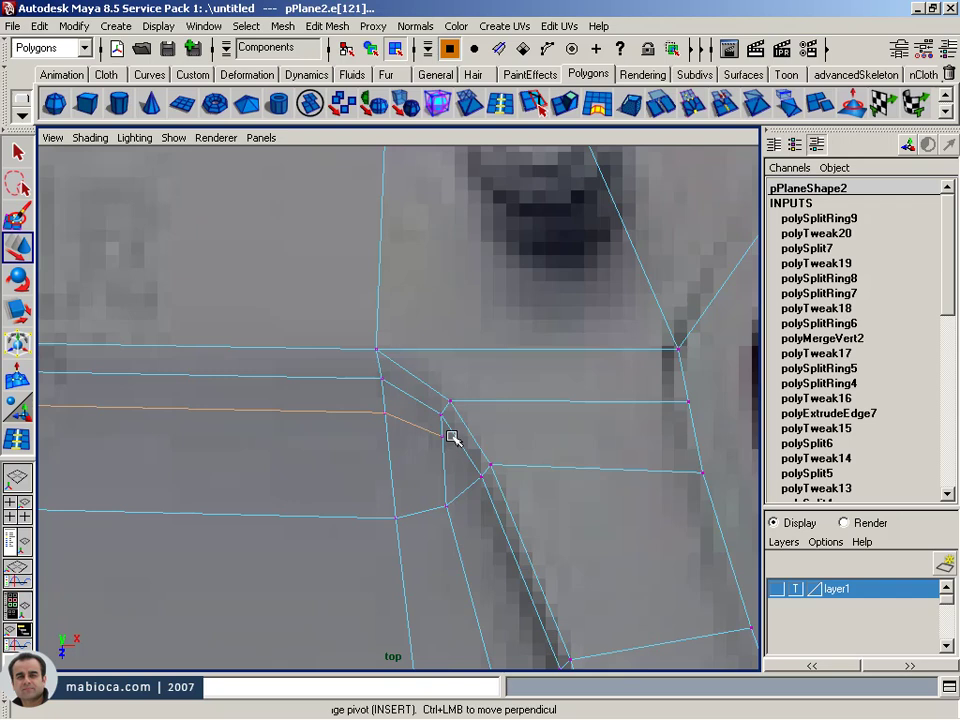
click(452, 438)
drag(441, 437, 434, 437)
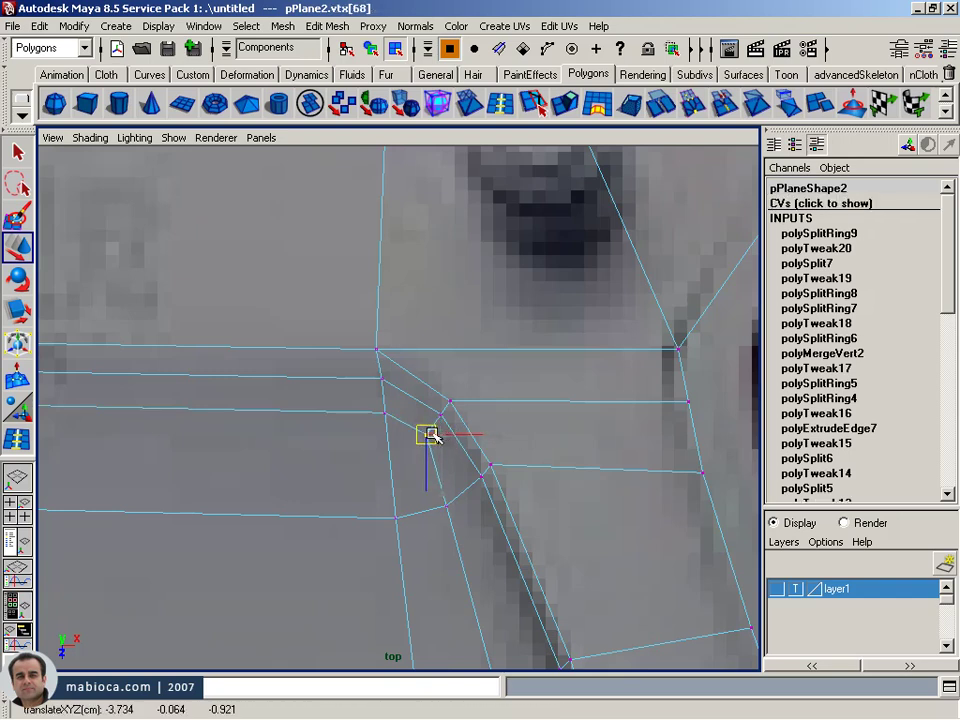
drag(439, 442, 432, 438)
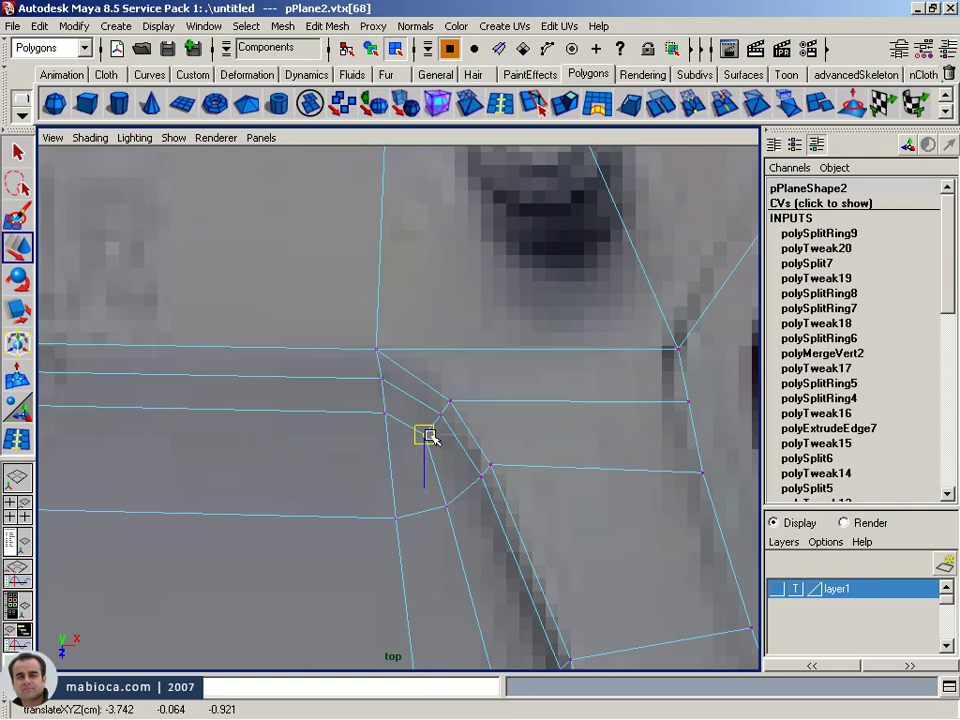
drag(432, 438, 434, 436)
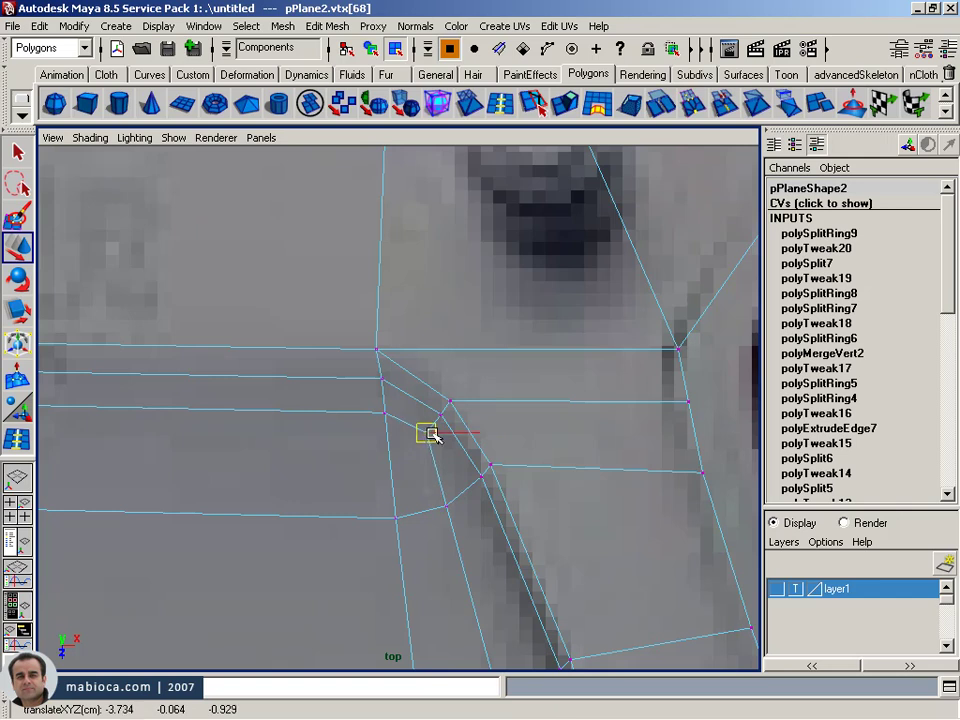
scroll(484, 514, down, 5)
alt+middle_drag(461, 508, 492, 503)
key(space)
key(space)
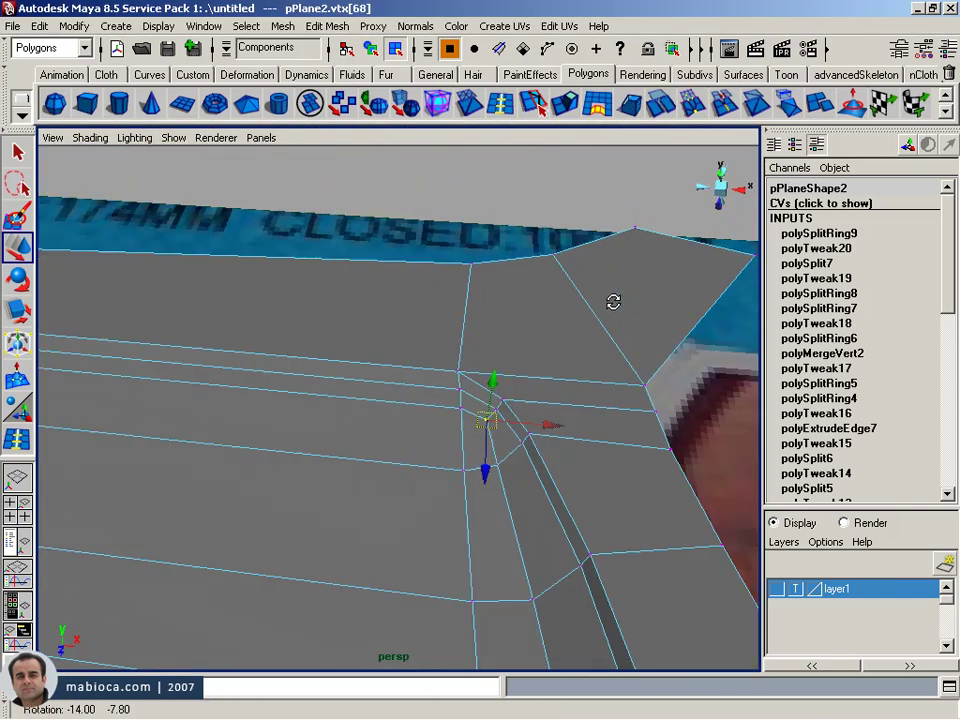
- Tumble in close around the blade mesh and switch it to vertex editing
alt+drag(613, 302, 410, 382)
alt+middle_drag(354, 418, 375, 368)
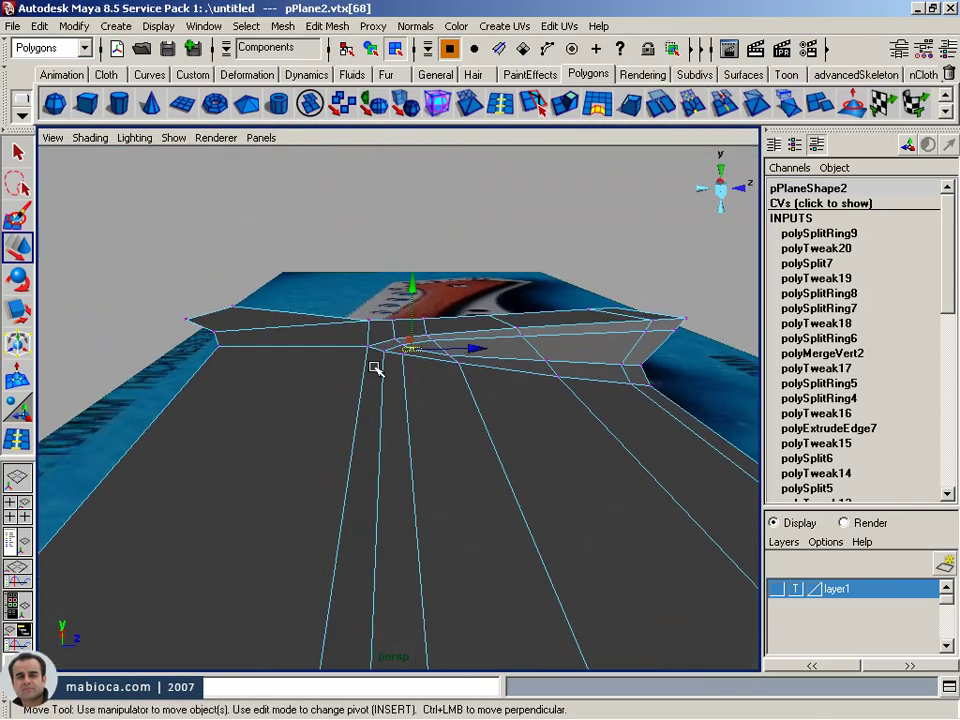
mouse_move(383, 350)
alt+right_down()
mouse_move(351, 394)
mouse_move(381, 448)
mouse_move(343, 437)
mouse_move(371, 429)
alt+right_up()
mouse_move(371, 429)
alt+mouse_down()
mouse_move(410, 386)
mouse_move(405, 403)
mouse_move(281, 459)
mouse_move(356, 411)
mouse_move(197, 351)
mouse_move(154, 350)
mouse_move(223, 354)
mouse_move(403, 418)
alt+mouse_up()
key(F8)
alt+right_drag(403, 418, 371, 429)
alt+drag(371, 429, 414, 425)
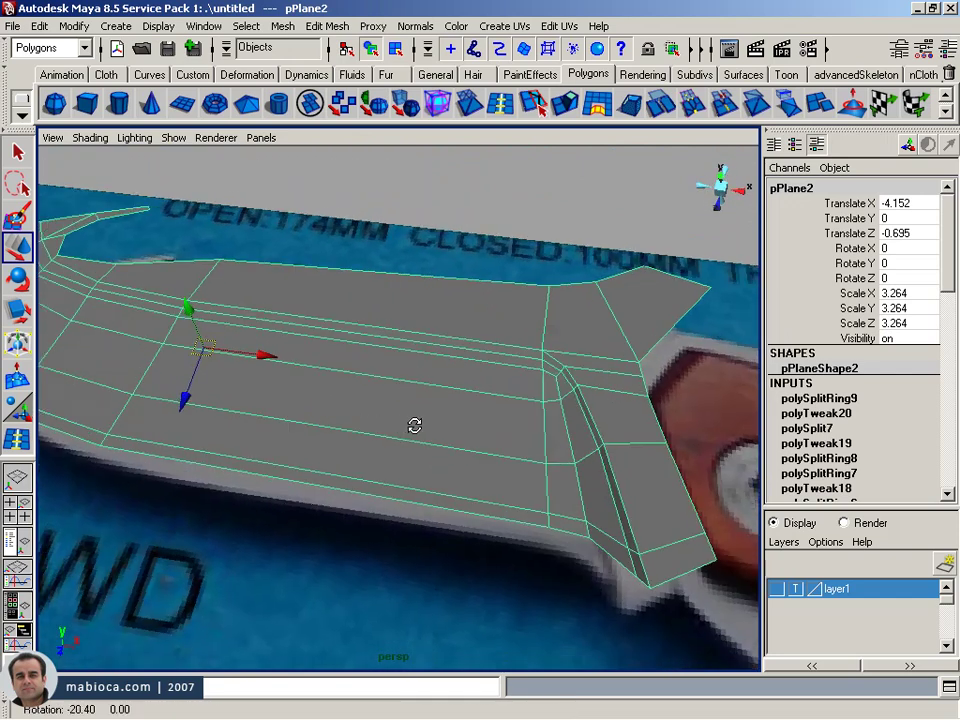
alt+right_drag(414, 425, 525, 429)
mouse_move(525, 429)
alt+mouse_down()
mouse_move(379, 416)
mouse_move(448, 431)
alt+mouse_up()
mouse_move(471, 417)
right_down()
mouse_move(472, 458)
mouse_move(420, 419)
right_up()
click(452, 470)
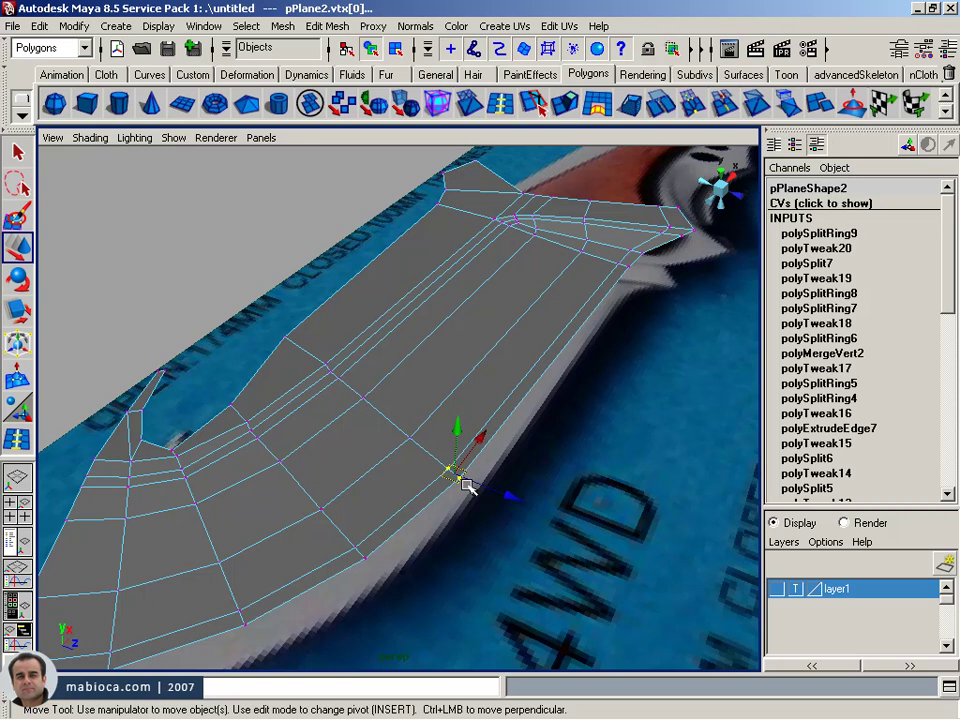
- Select the vertices along the blade's outer edge, including the lower-left corner and the tip
drag(457, 488, 463, 492)
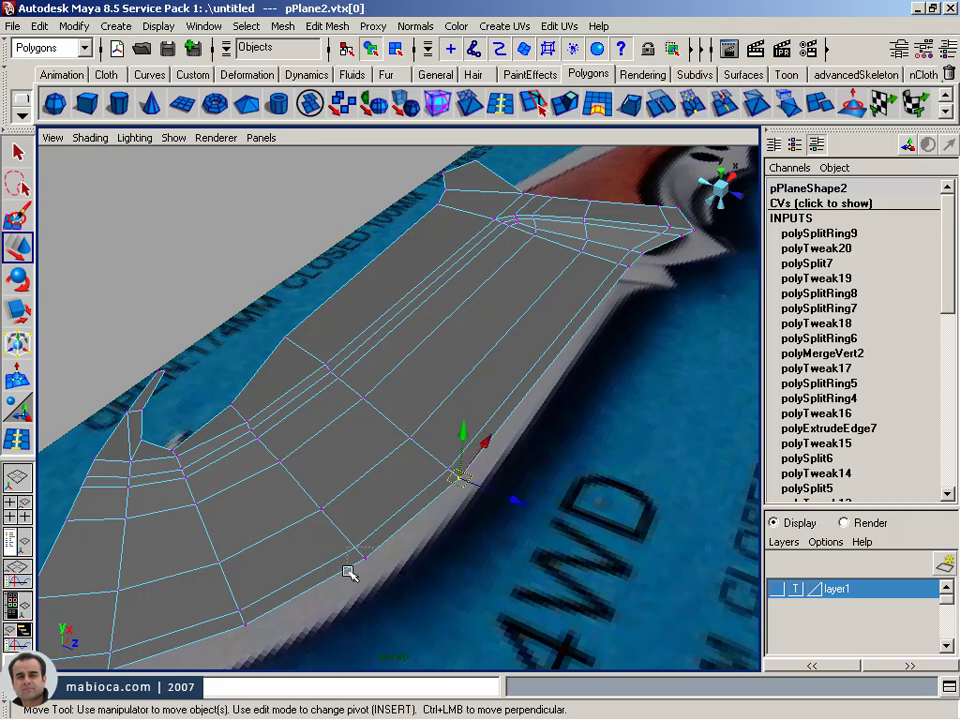
alt+drag(330, 545, 427, 463)
drag(427, 463, 494, 490)
shift+click(383, 557)
shift+click(254, 600)
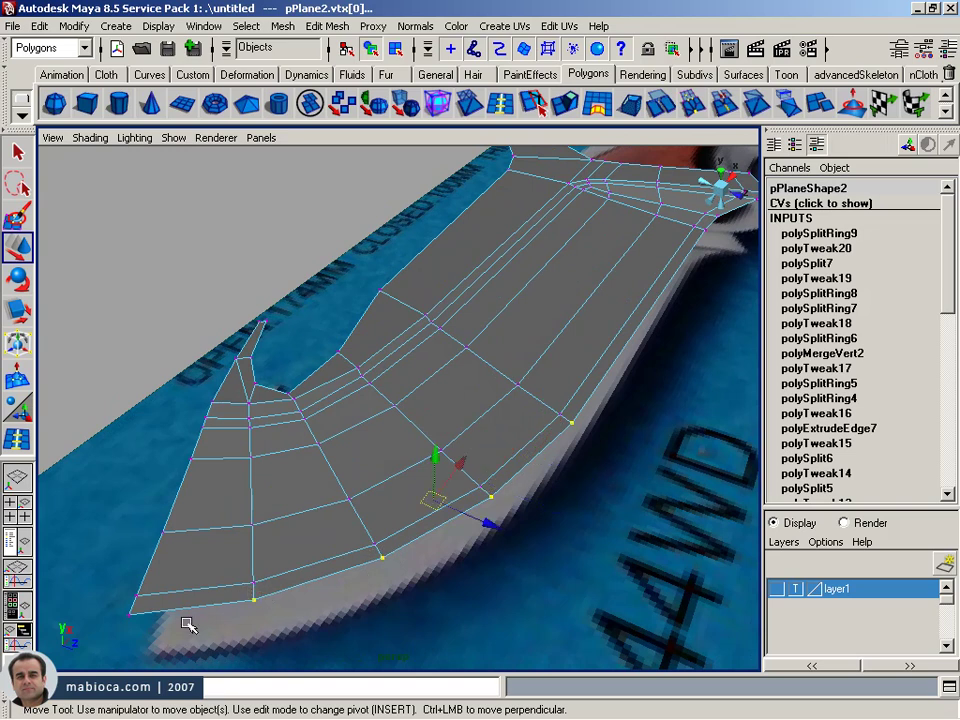
shift+click(137, 606)
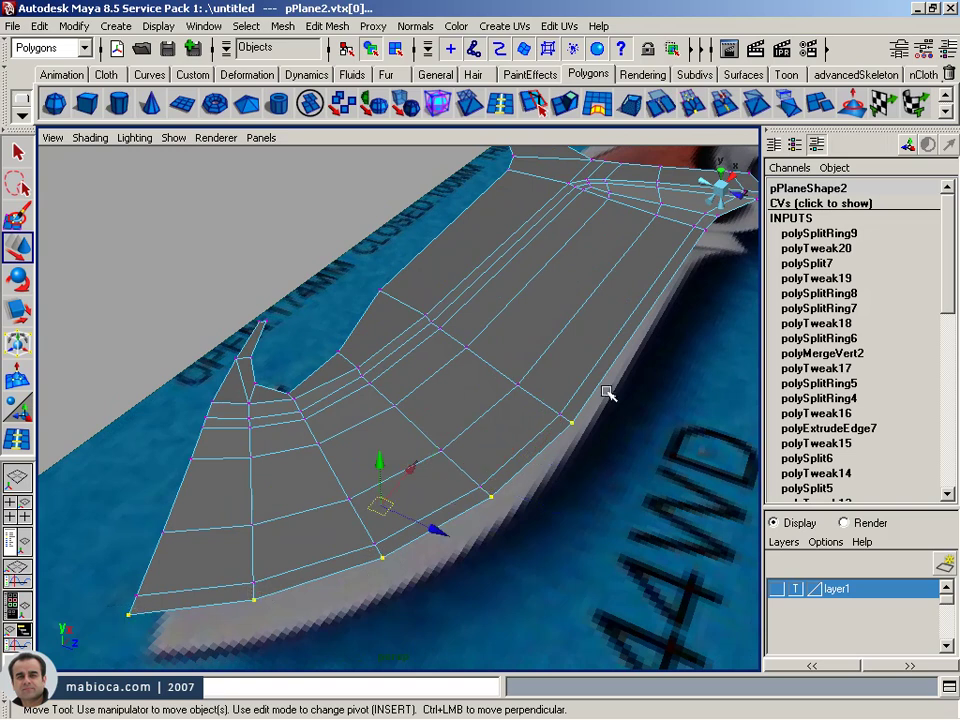
shift+click(714, 219)
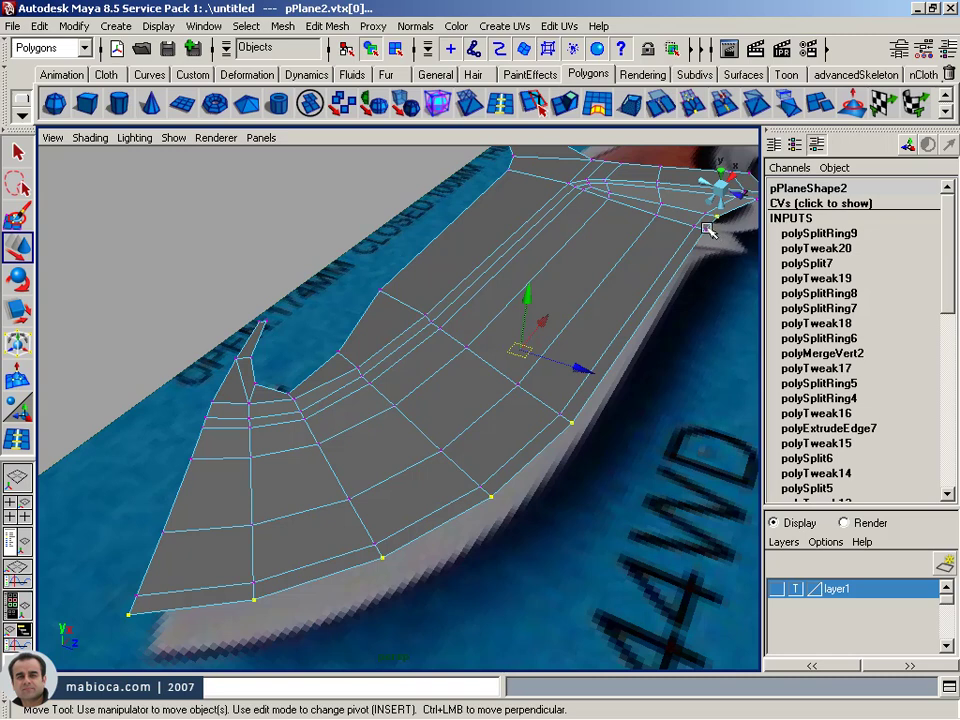
- Reframe the blade and show the top, perspective, front and side views together
alt+drag(639, 287, 167, 340)
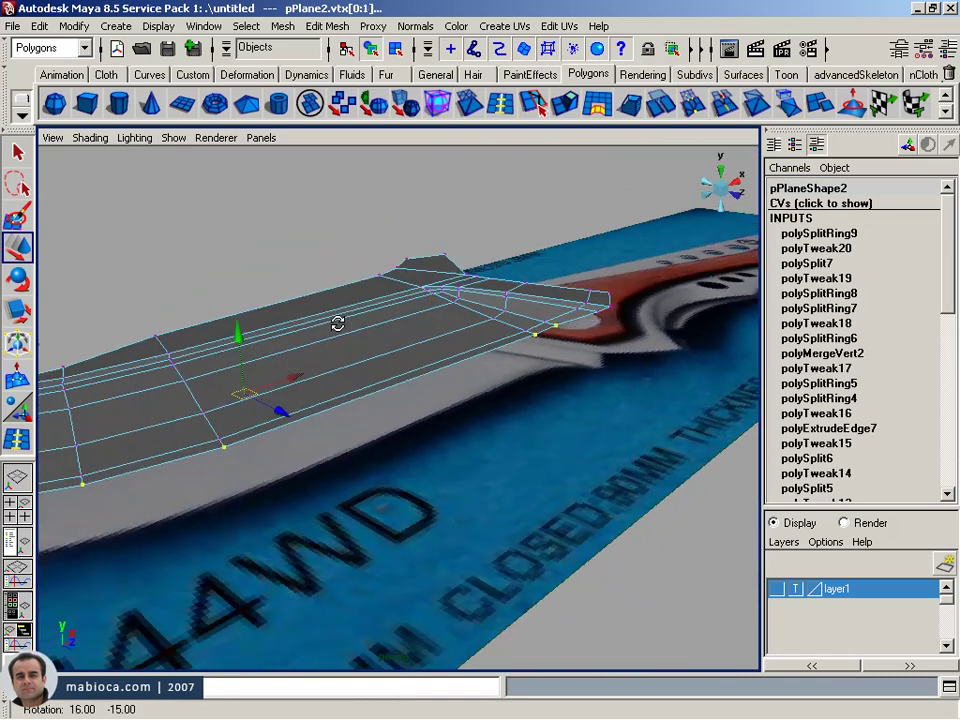
alt+middle_drag(349, 450, 440, 455)
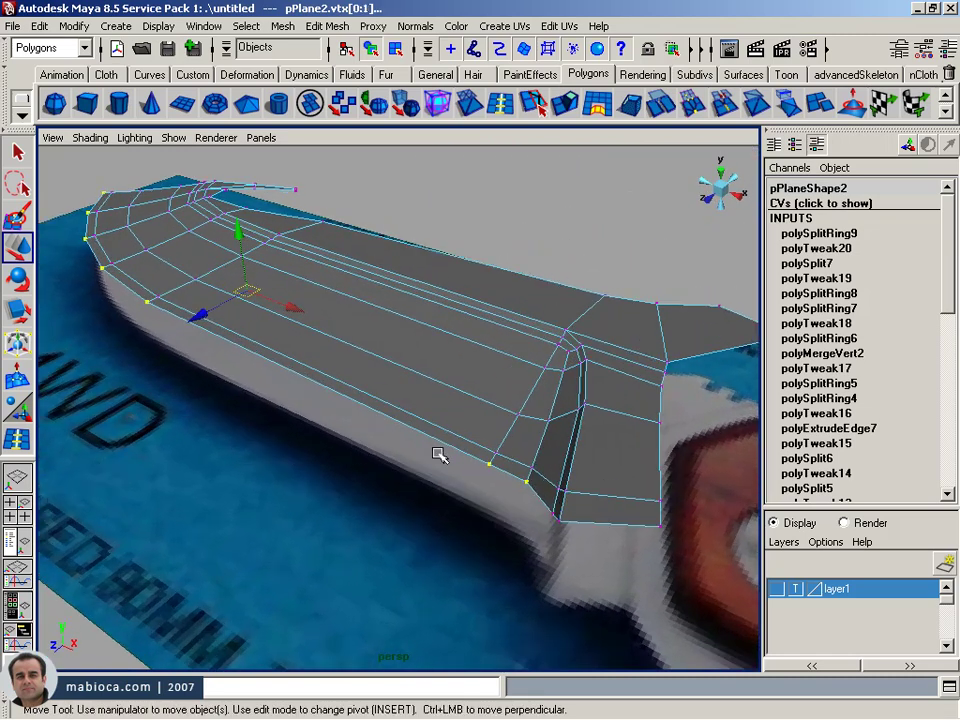
key(space)
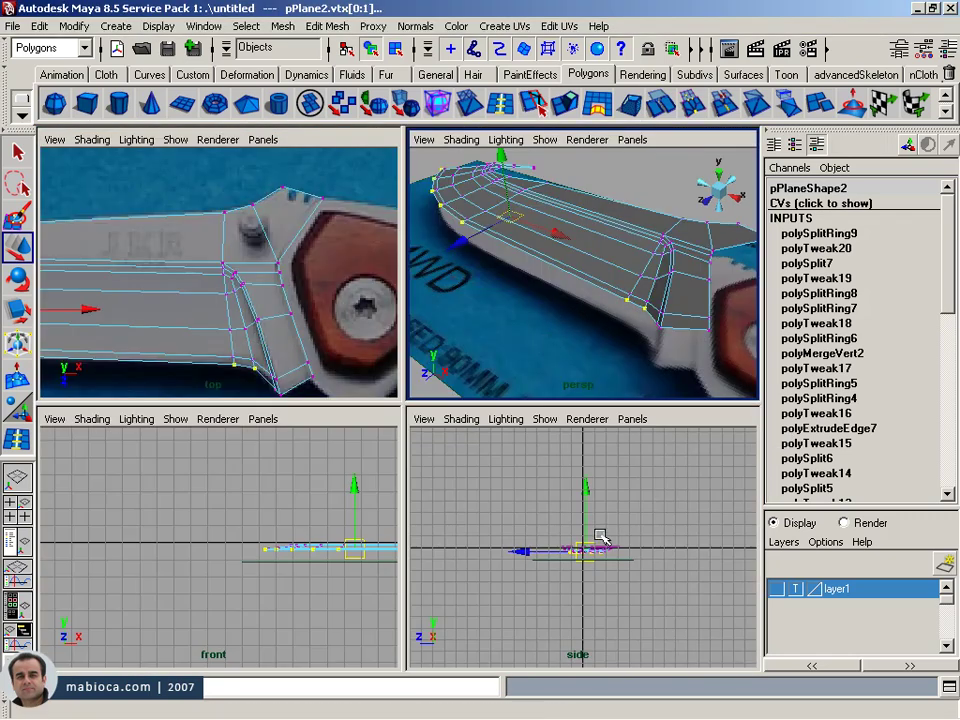
- Lower the selected edge vertices slightly along Y in the front view
key(space)
alt+right_drag(508, 476, 176, 287)
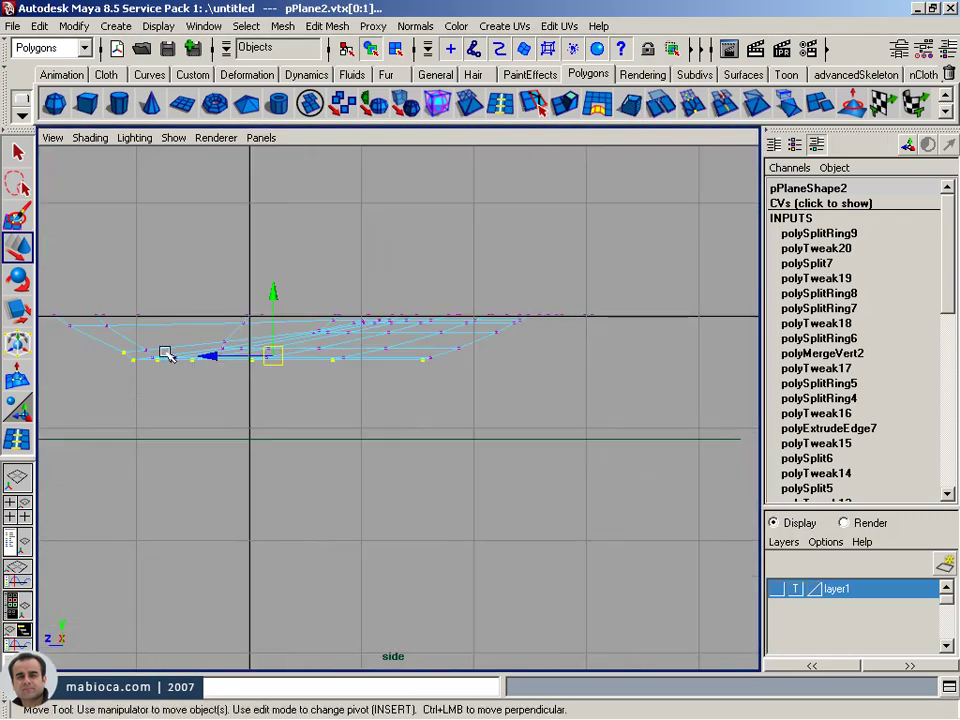
key(space)
key(space)
alt+middle_drag(750, 424, 601, 464)
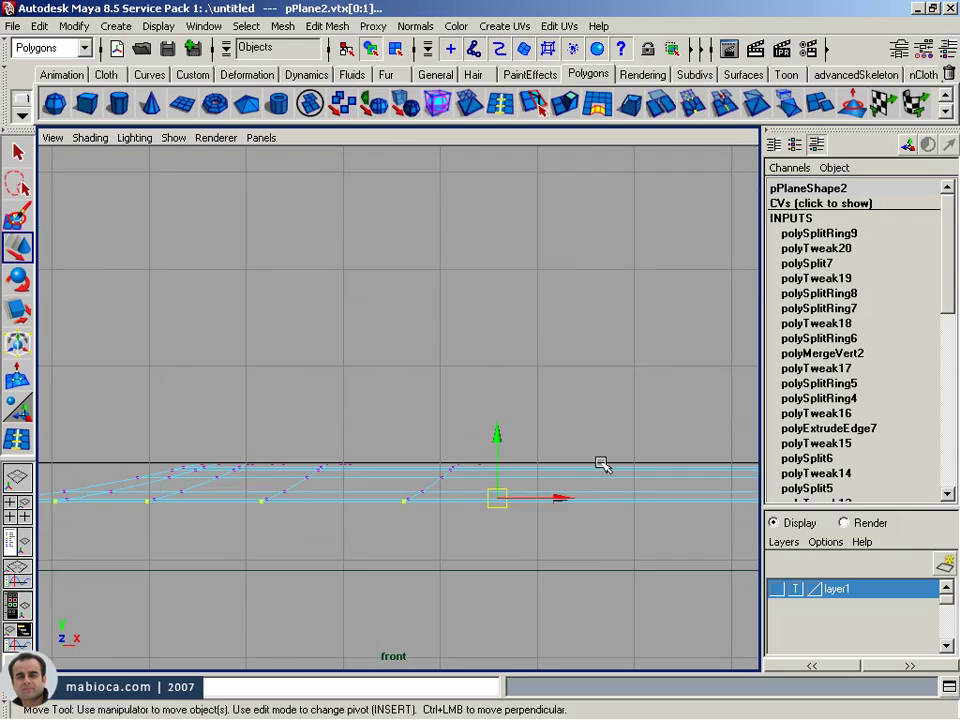
mouse_move(767, 407)
alt+right_down()
mouse_move(336, 375)
mouse_move(368, 439)
mouse_move(492, 438)
mouse_move(588, 380)
alt+right_up()
mouse_move(602, 351)
mouse_down()
mouse_move(598, 365)
mouse_move(595, 326)
mouse_move(409, 398)
mouse_move(517, 374)
mouse_move(536, 349)
mouse_move(546, 364)
mouse_move(540, 382)
mouse_move(514, 364)
mouse_move(557, 347)
mouse_move(546, 367)
mouse_move(467, 401)
mouse_move(596, 361)
mouse_move(561, 377)
mouse_move(583, 381)
mouse_move(504, 384)
mouse_move(571, 369)
mouse_move(558, 389)
mouse_up()
key(space)
key(space)
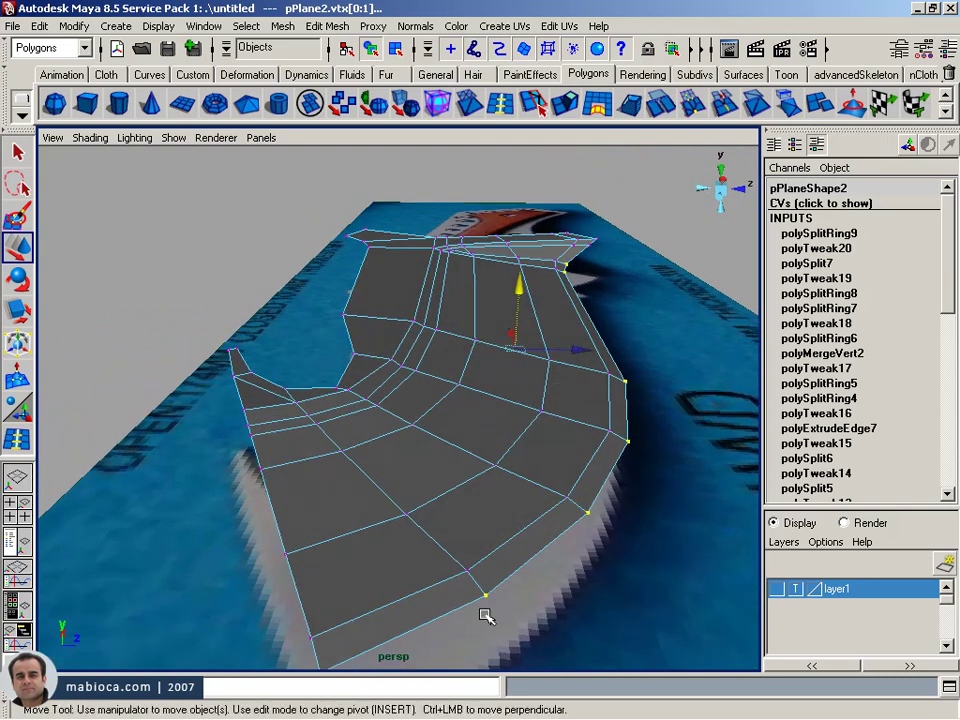
- Compare the mesh with the knife reference photo, then minimize the photo
alt+drag(570, 484, 570, 449)
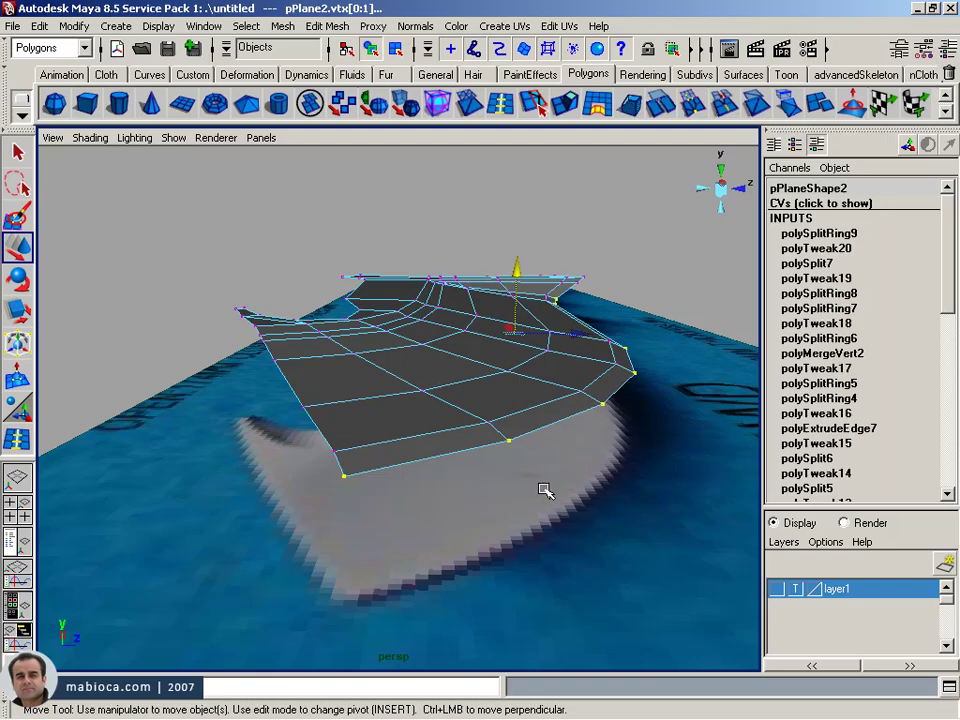
click(575, 712)
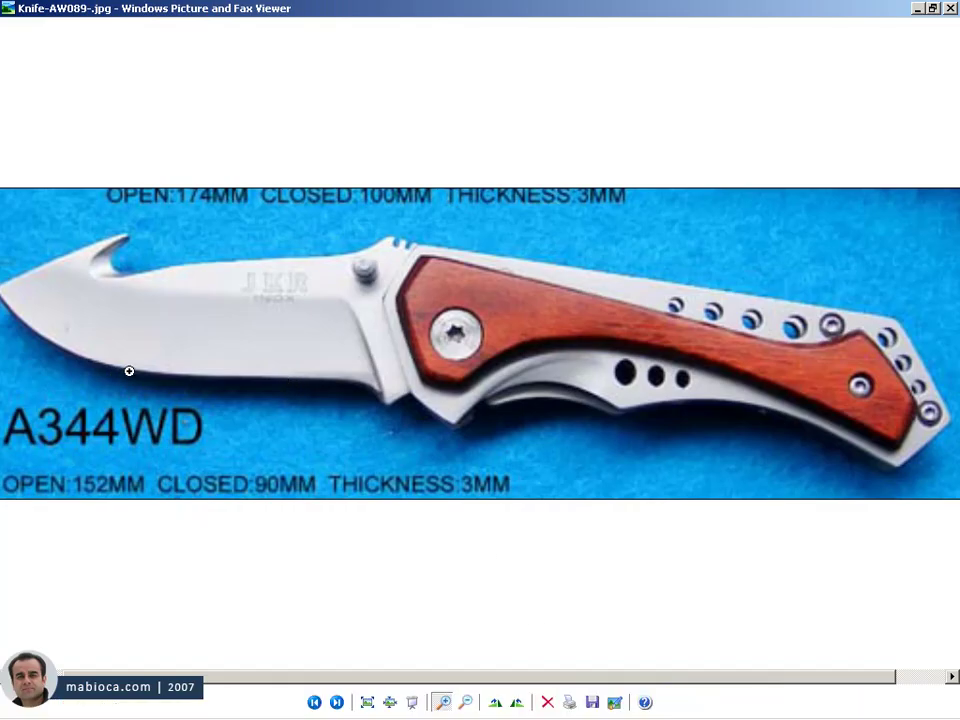
click(917, 9)
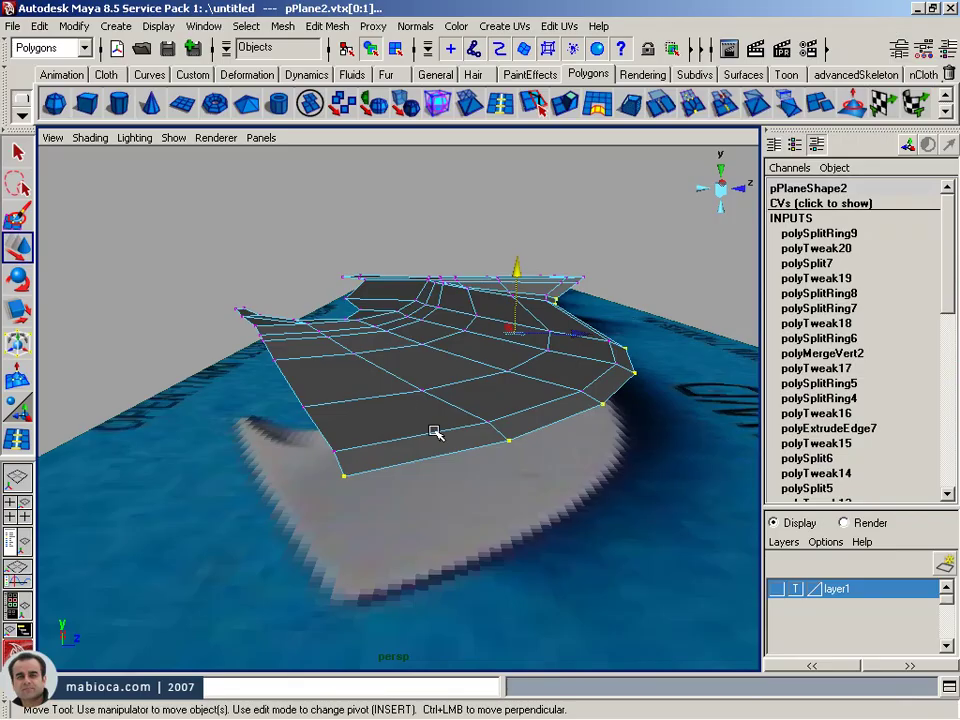
- In the single perspective view, drag a new edge loop along the blade's lower edge
key(space)
key(space)
mouse_move(593, 306)
alt+mouse_down()
mouse_move(452, 456)
mouse_move(484, 452)
alt+mouse_up()
mouse_move(484, 452)
alt+right_down()
mouse_move(431, 446)
mouse_move(566, 440)
alt+right_up()
alt+drag(566, 440, 551, 418)
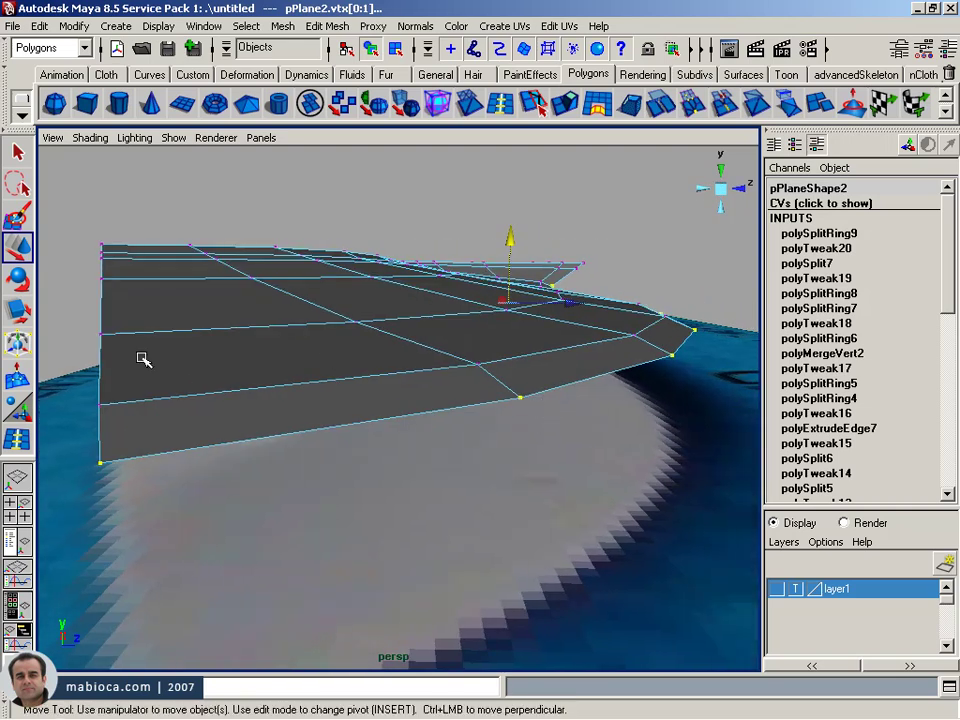
click(18, 440)
drag(113, 440, 105, 437)
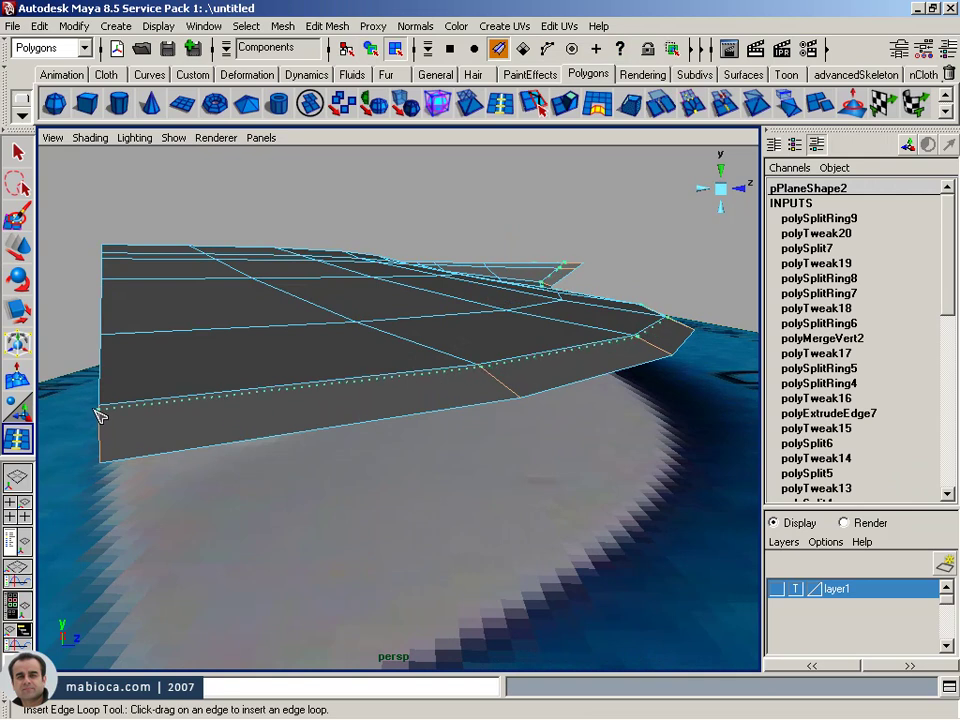
- Commit the first lengthwise edge loop and insert a second one near the cutting edge
mouse_move(100, 415)
mouse_down()
mouse_move(186, 454)
mouse_move(328, 452)
mouse_up()
mouse_move(328, 452)
alt+right_down()
mouse_move(43, 360)
mouse_move(160, 368)
alt+right_up()
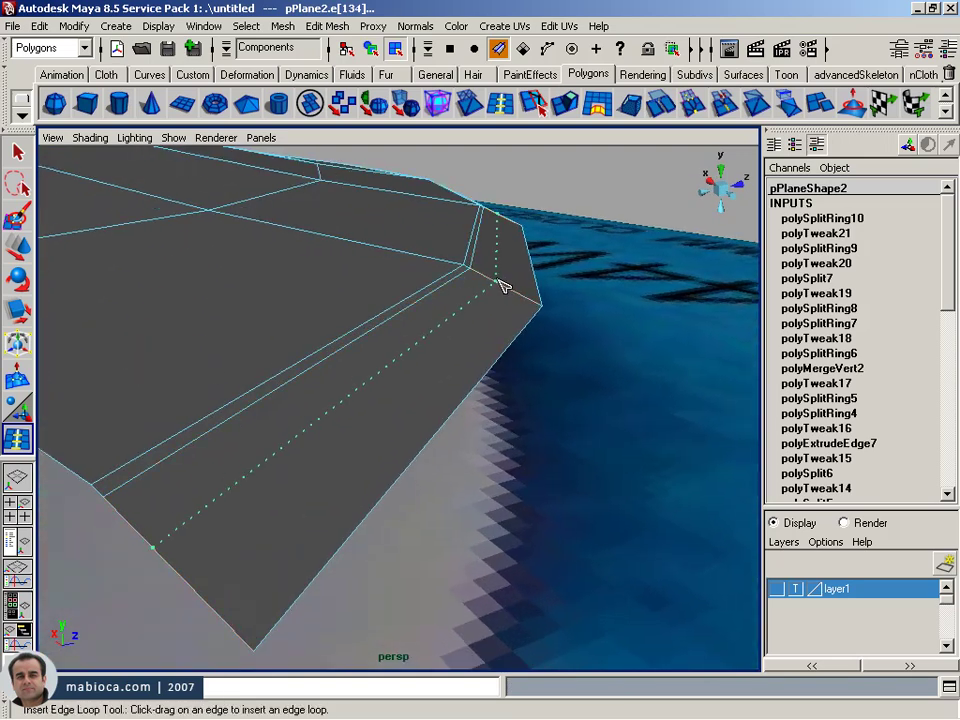
click(502, 285)
alt+right_drag(502, 285, 371, 306)
mouse_move(371, 306)
alt+mouse_down()
mouse_move(116, 381)
mouse_move(399, 422)
alt+mouse_up()
alt+right_drag(399, 422, 663, 414)
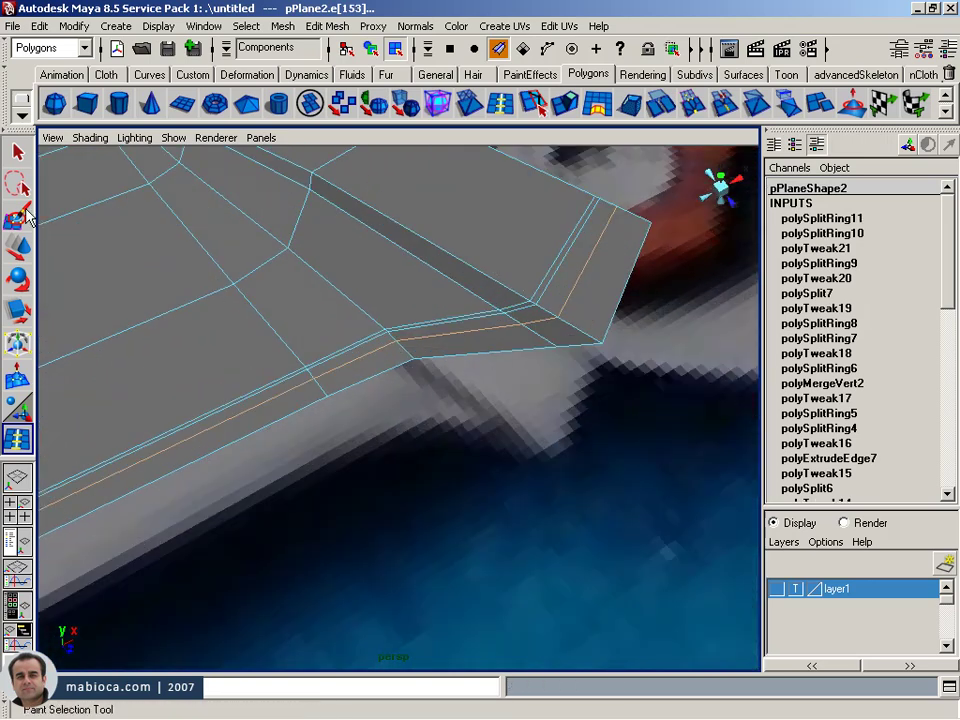
- With the Move tool active, marquee-select the new edge at the mesh corner
click(18, 246)
drag(657, 216, 533, 328)
drag(476, 319, 458, 346)
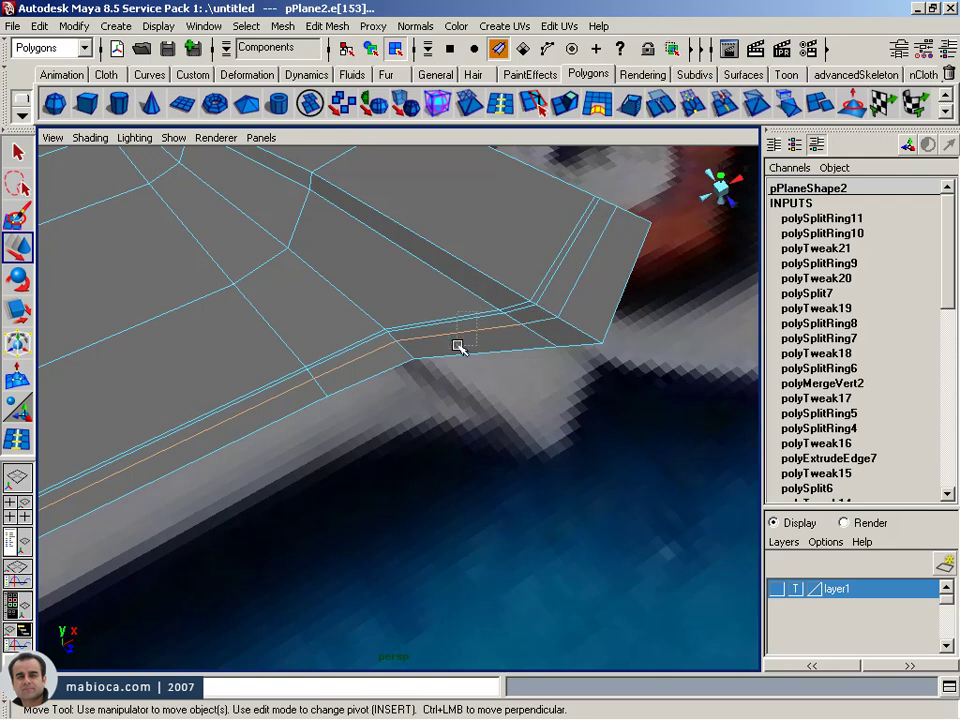
alt+drag(407, 403, 186, 461)
alt+right_drag(186, 461, 373, 388)
alt+drag(373, 388, 427, 484)
mouse_move(427, 484)
alt+right_down()
mouse_move(334, 401)
mouse_move(343, 321)
alt+right_up()
mouse_move(318, 244)
alt+mouse_down()
mouse_move(377, 294)
mouse_move(294, 266)
mouse_move(319, 281)
alt+mouse_up()
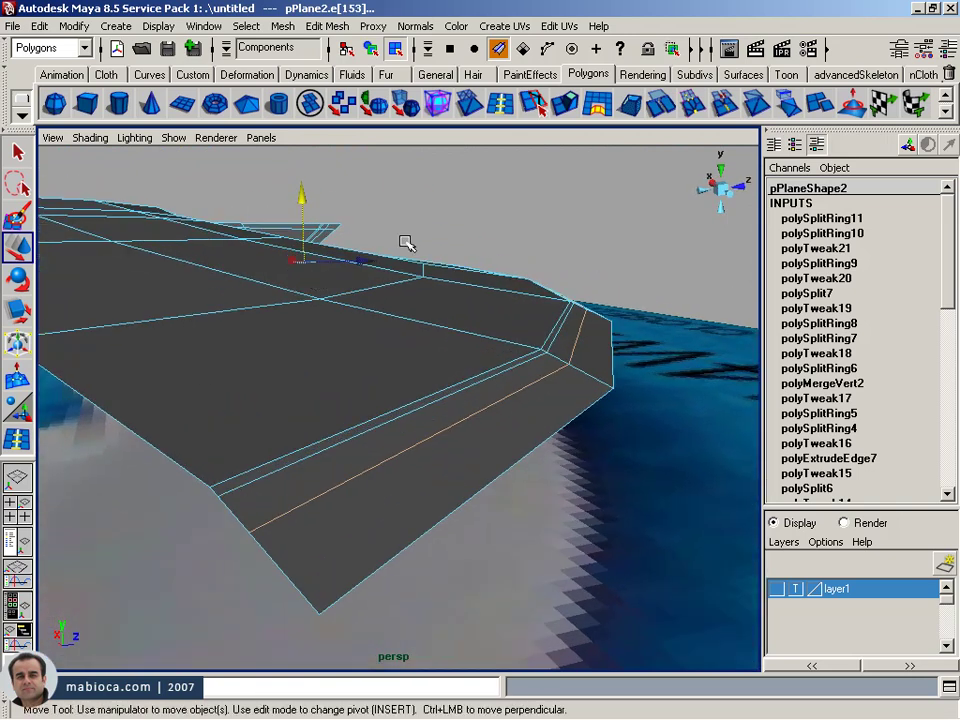
- Drag the selected edge slightly down along Y and inspect the whole blade
click(306, 200)
mouse_move(306, 203)
mouse_down()
mouse_move(403, 270)
mouse_move(403, 282)
mouse_up()
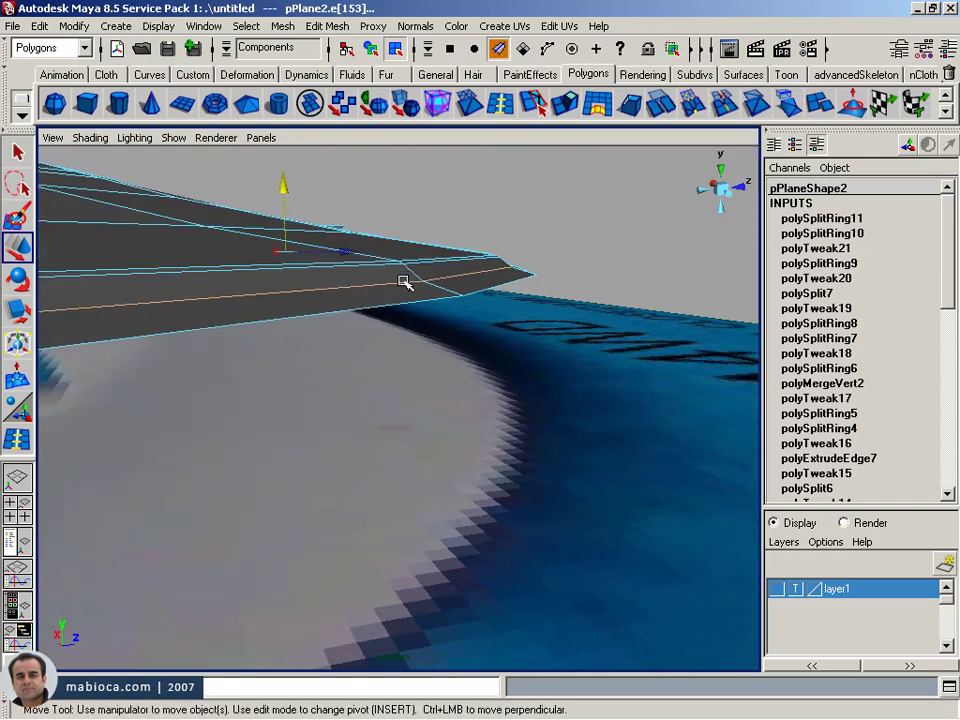
key(space)
key(space)
mouse_move(561, 253)
alt+middle_down()
mouse_move(364, 400)
mouse_move(435, 294)
alt+middle_up()
mouse_move(435, 294)
alt+right_down()
mouse_move(426, 300)
mouse_move(441, 304)
alt+right_up()
alt+drag(441, 304, 561, 228)
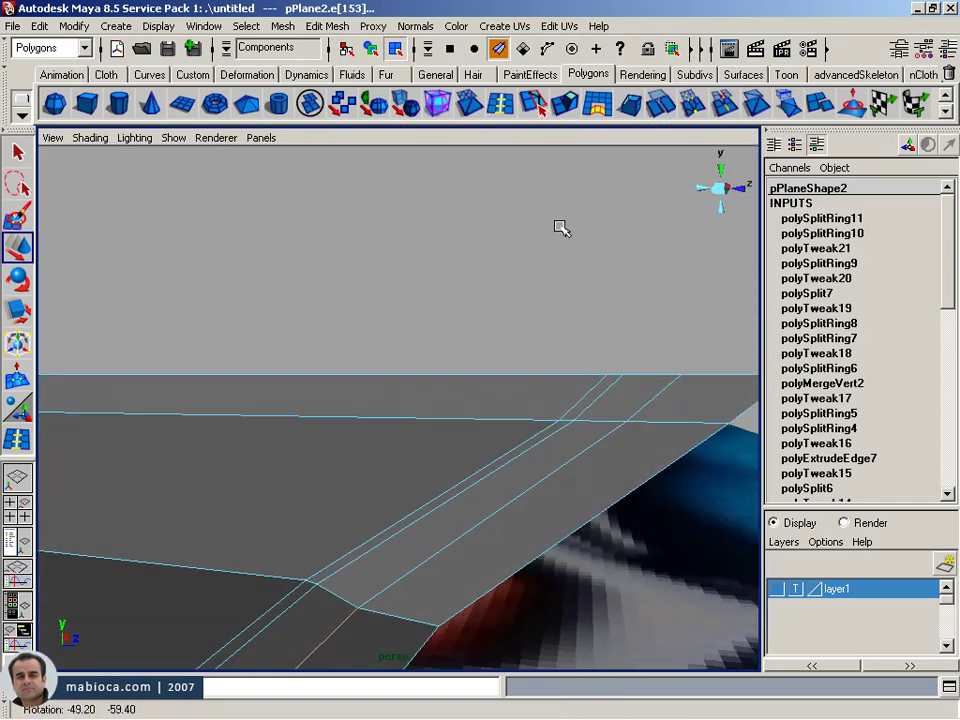
alt+right_drag(561, 228, 375, 306)
alt+drag(375, 306, 150, 392)
alt+right_drag(150, 392, 349, 407)
alt+drag(349, 407, 263, 456)
mouse_move(263, 456)
alt+middle_down()
mouse_move(343, 405)
mouse_move(594, 405)
alt+middle_up()
mouse_move(594, 405)
alt+mouse_down()
mouse_move(392, 392)
mouse_move(367, 410)
mouse_move(514, 429)
mouse_move(669, 377)
mouse_move(579, 358)
mouse_move(530, 375)
alt+mouse_up()
mouse_move(530, 375)
alt+right_down()
mouse_move(486, 392)
mouse_move(427, 451)
alt+right_up()
- Return to Object Mode and switch the viewport to the front view
alt+drag(397, 460, 375, 401)
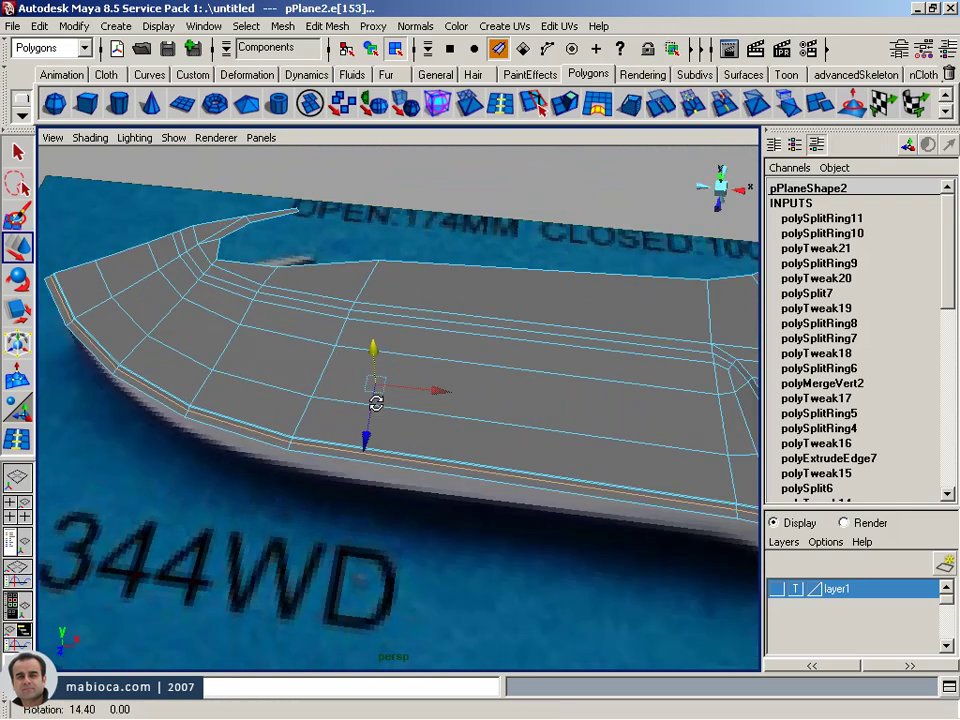
alt+right_drag(375, 401, 366, 429)
mouse_move(366, 429)
alt+mouse_down()
mouse_move(336, 371)
mouse_move(338, 396)
alt+mouse_up()
mouse_move(521, 472)
alt+mouse_down()
mouse_move(557, 459)
mouse_move(557, 508)
mouse_move(390, 356)
alt+mouse_up()
alt+right_drag(390, 356, 529, 366)
alt+middle_drag(529, 366, 444, 404)
mouse_move(508, 395)
alt+right_down()
mouse_move(474, 437)
mouse_move(620, 340)
alt+right_up()
mouse_move(589, 358)
alt+mouse_down()
mouse_move(746, 283)
mouse_move(744, 296)
mouse_move(570, 379)
alt+mouse_up()
key(space)
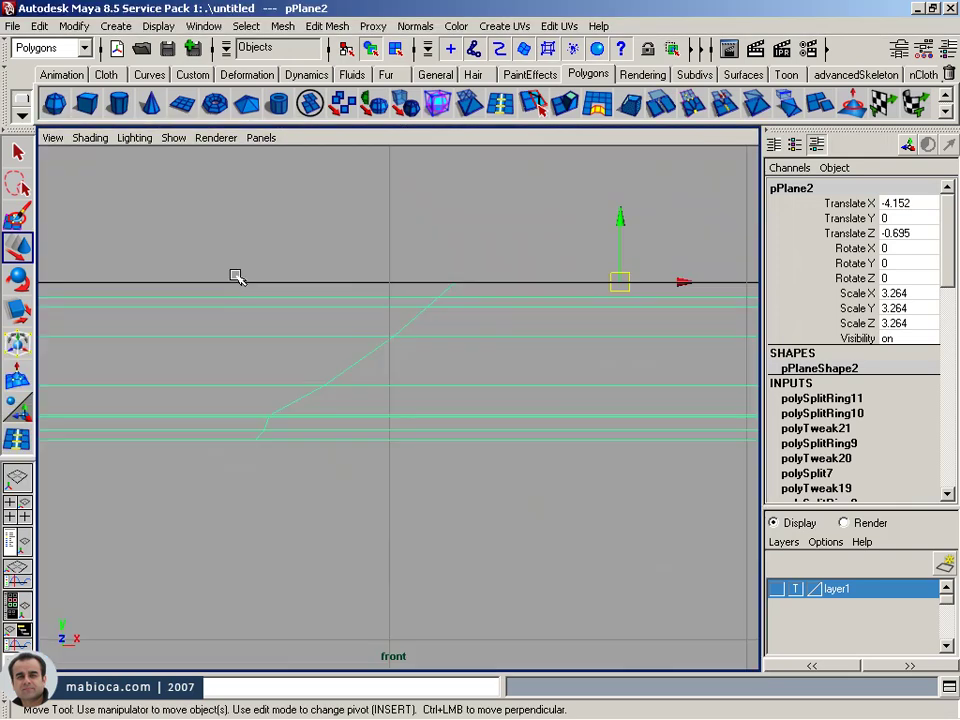
- From the top view, insert an edge loop just inside the blade's upper edge toward the tip
drag(235, 273, 208, 281)
alt+middle_drag(208, 281, 481, 328)
scroll(481, 328, up, 2)
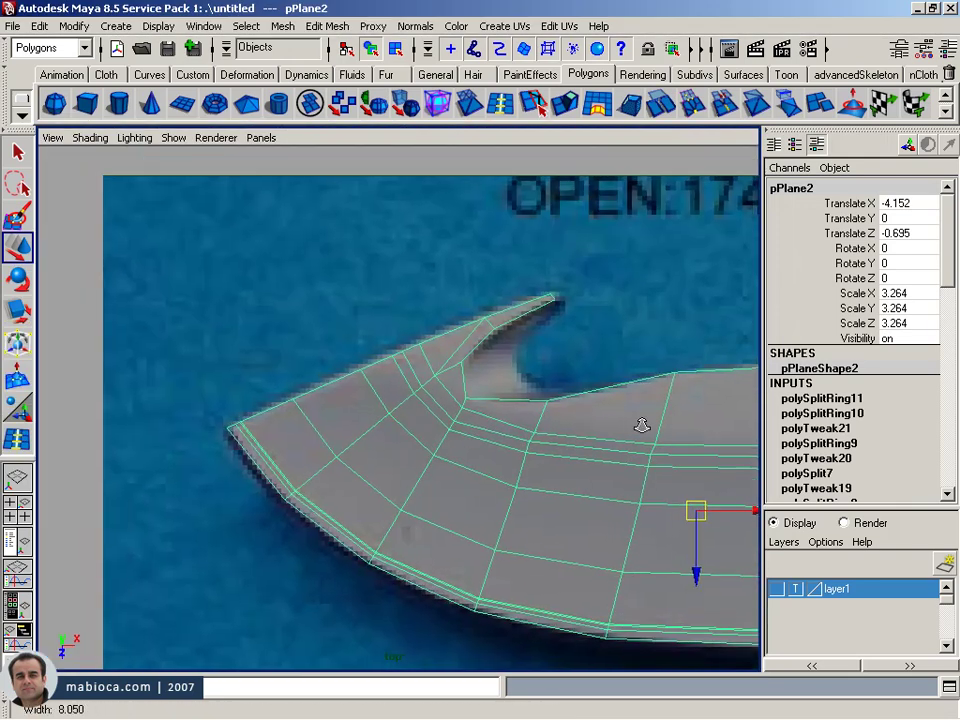
scroll(407, 418, up, 3)
scroll(140, 455, up, 2)
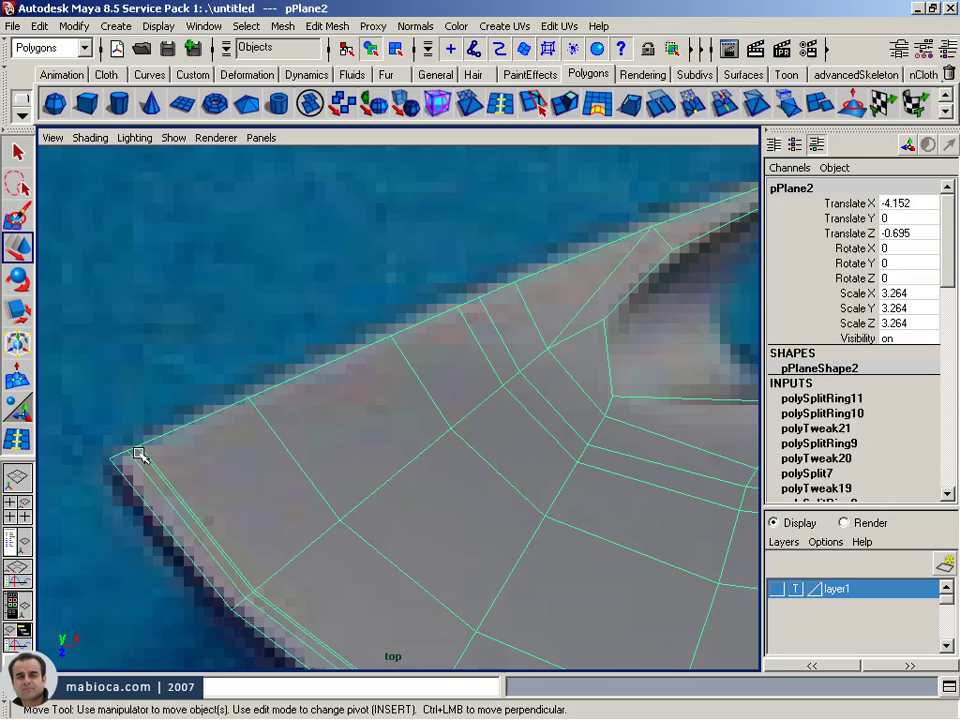
click(17, 441)
click(255, 408)
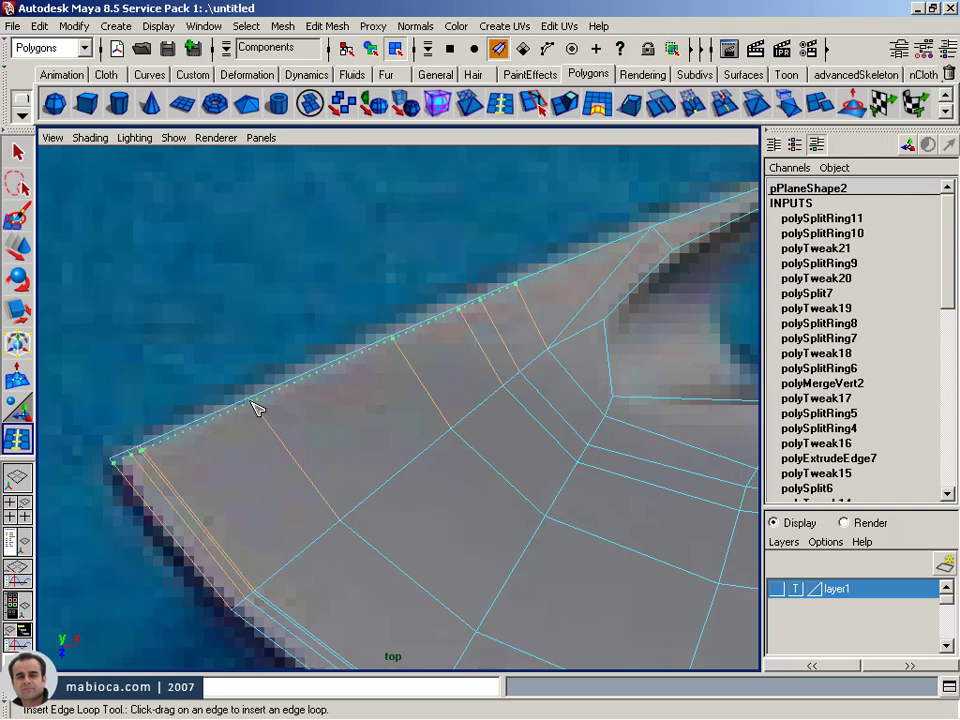
click(255, 408)
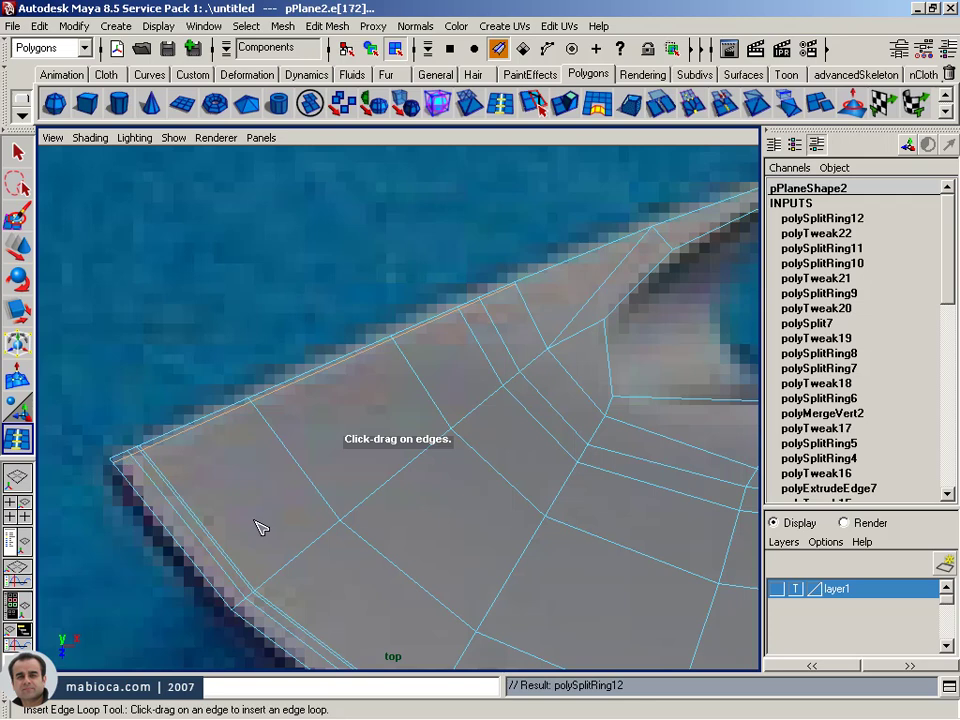
alt+middle_drag(258, 527, 369, 450)
alt+right_drag(369, 450, 279, 523)
alt+middle_drag(279, 523, 400, 470)
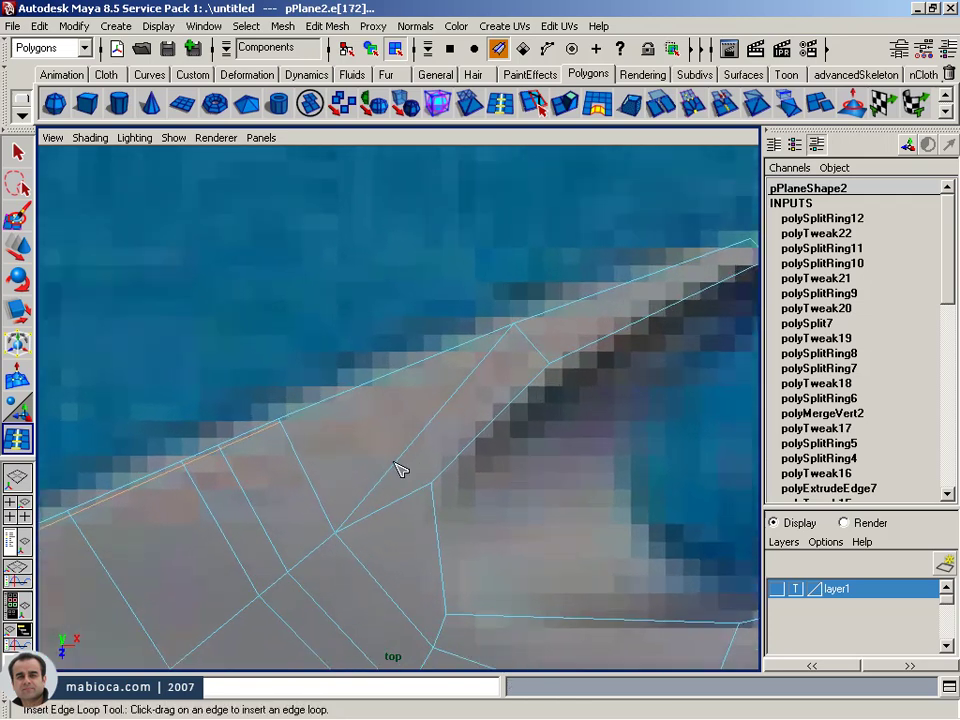
- Use the Split Polygon Tool to cut an edge from the upper edge out to the blade tip
click(533, 102)
alt+middle_drag(447, 377, 429, 392)
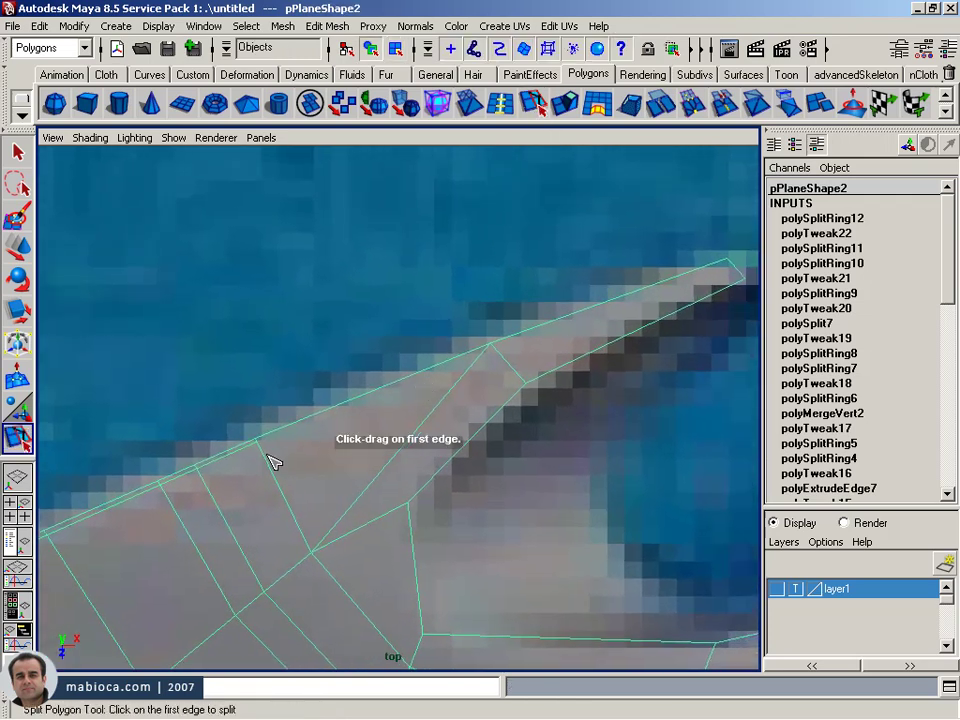
drag(263, 457, 258, 441)
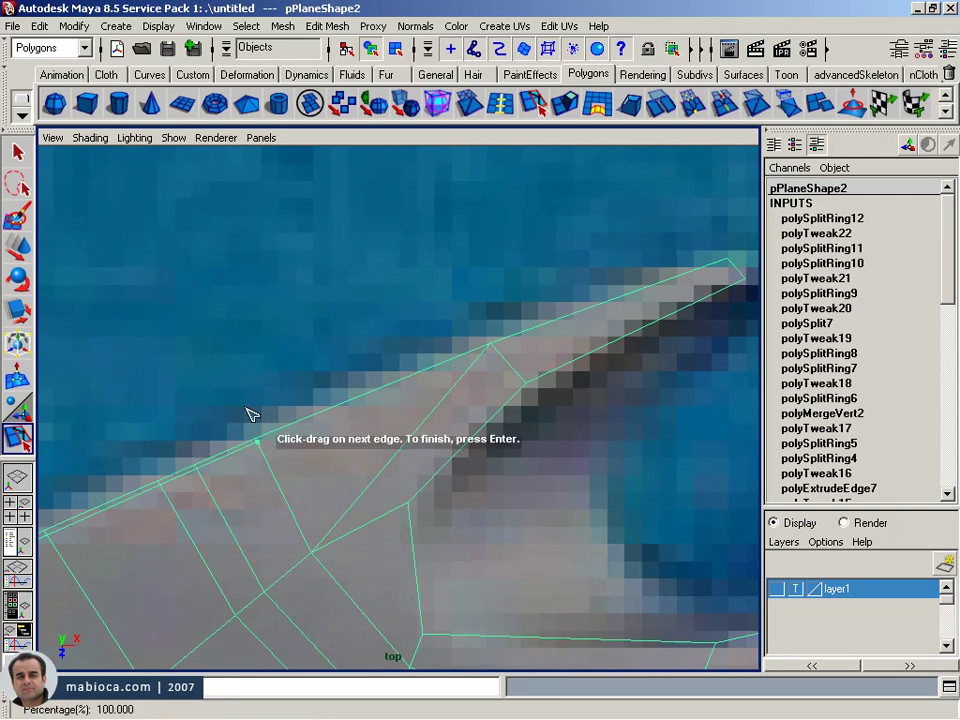
alt+middle_drag(246, 414, 246, 429)
alt+right_drag(246, 429, 410, 430)
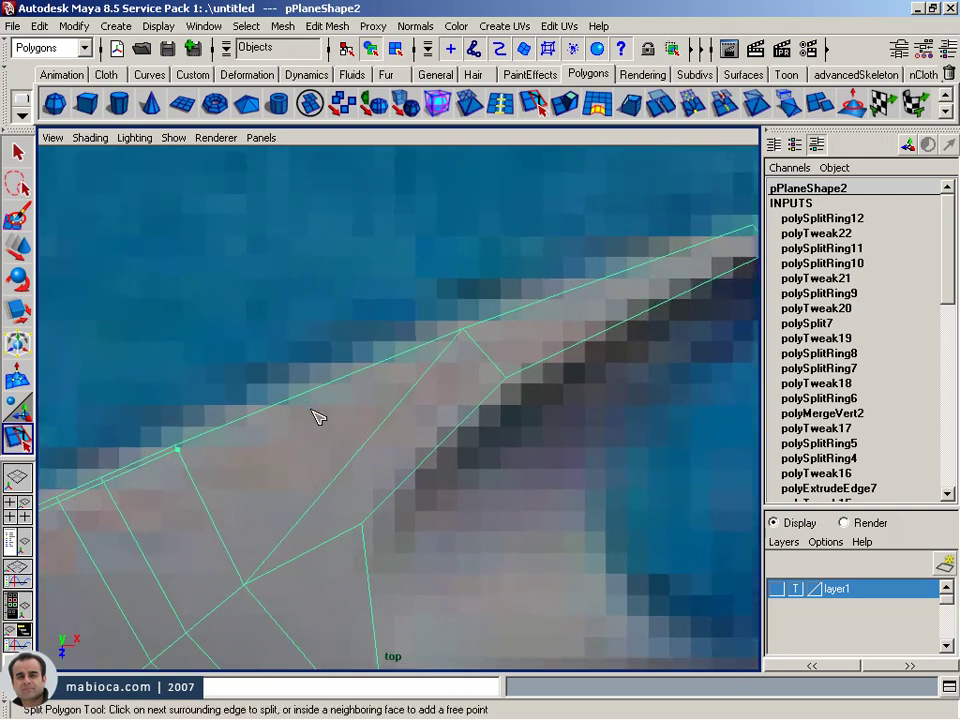
drag(447, 360, 463, 344)
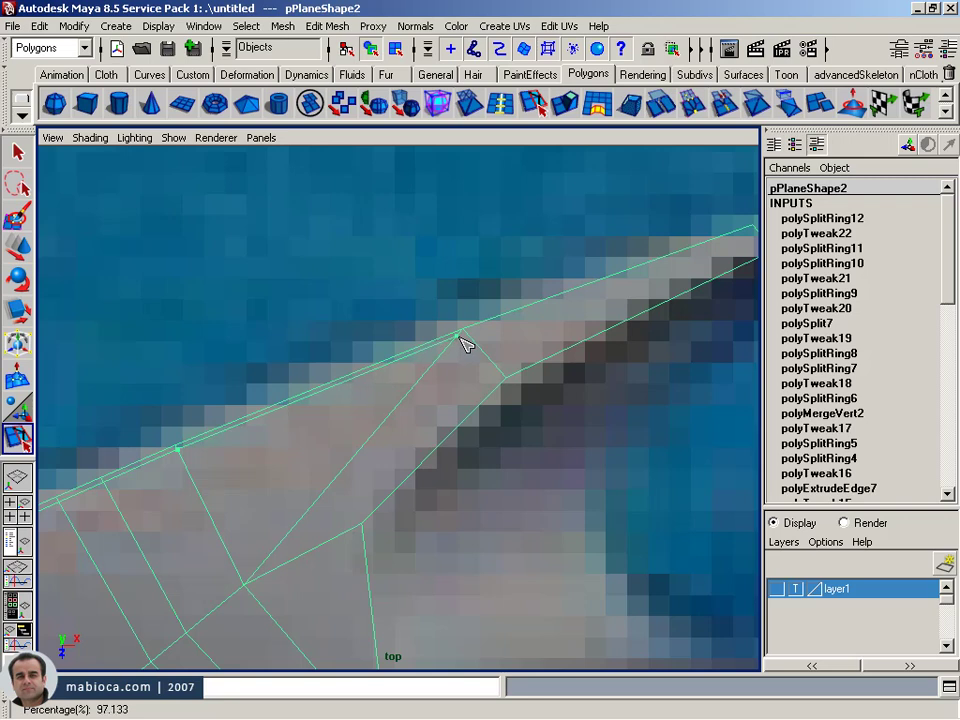
click(474, 340)
alt+middle_drag(727, 262, 527, 345)
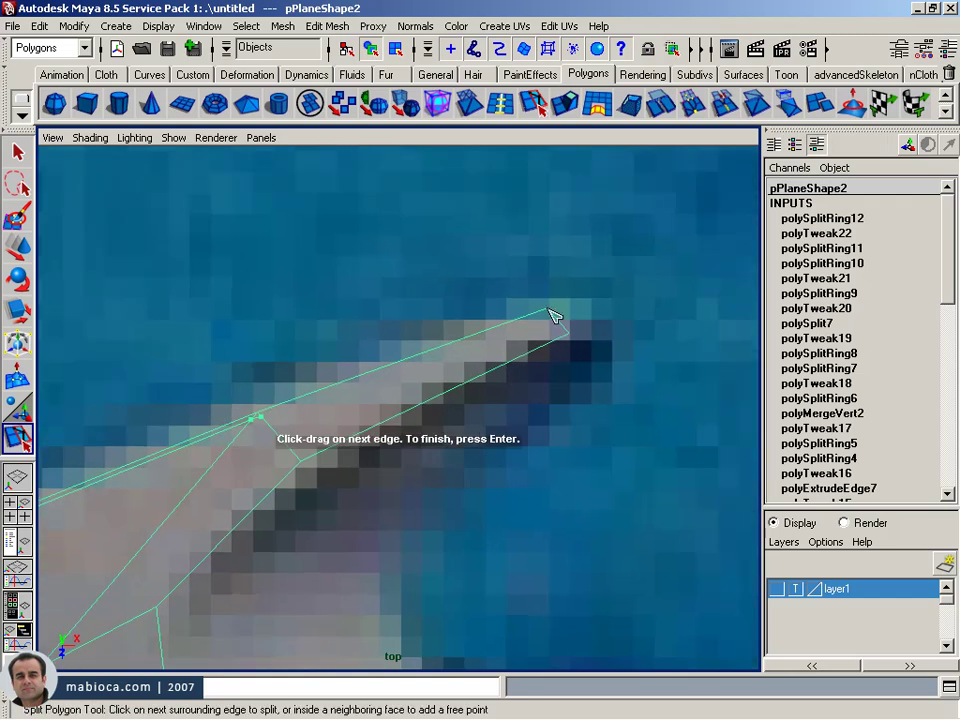
click(549, 310)
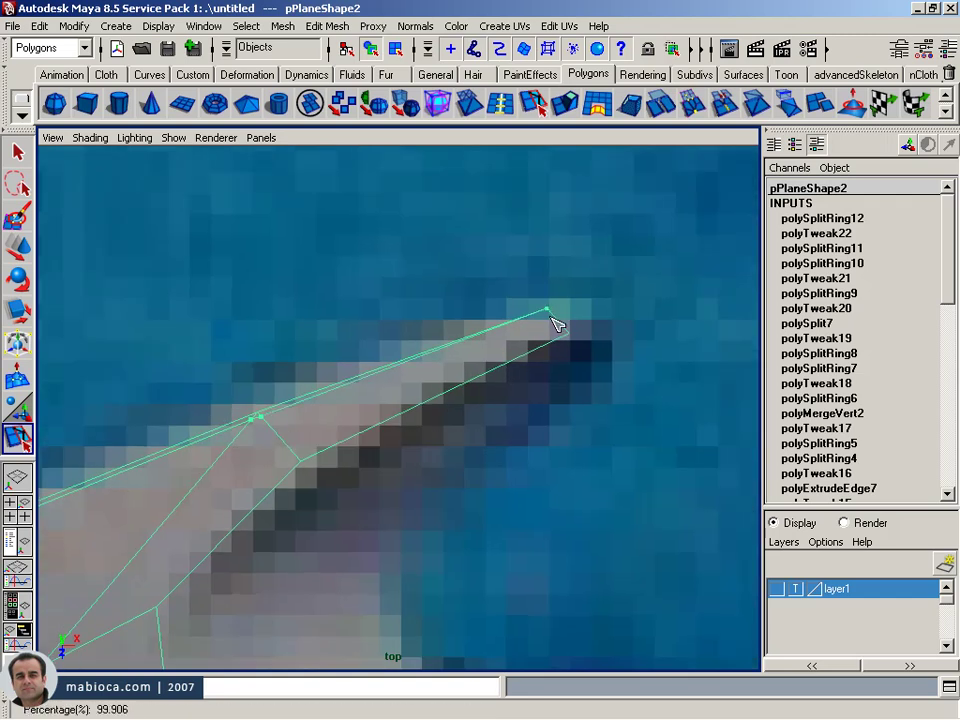
click(558, 319)
drag(558, 319, 553, 316)
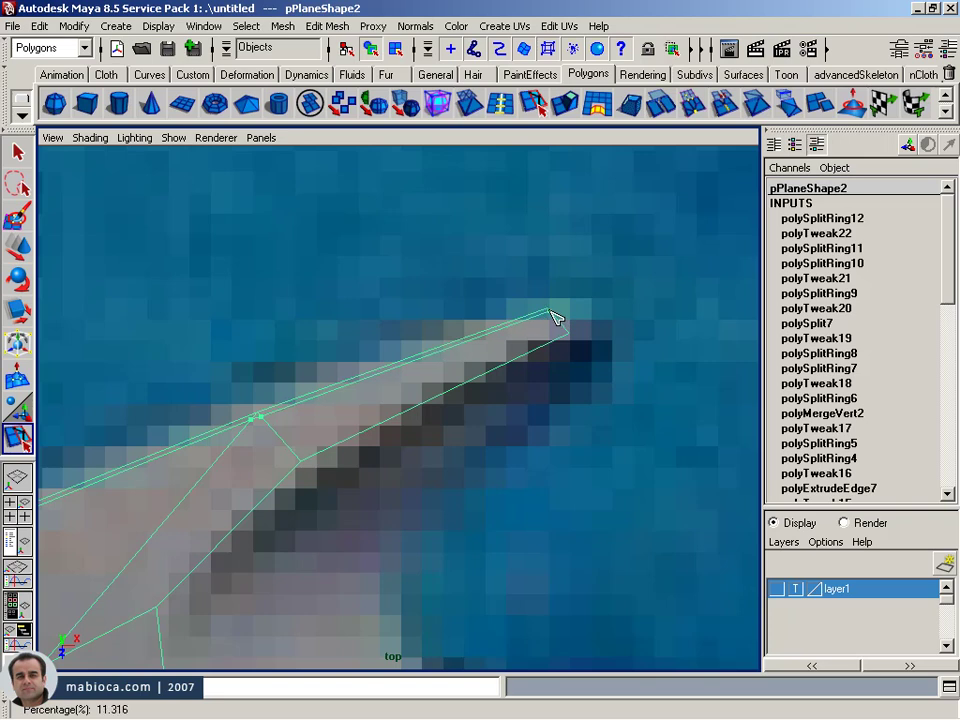
key(Return)
key(w)
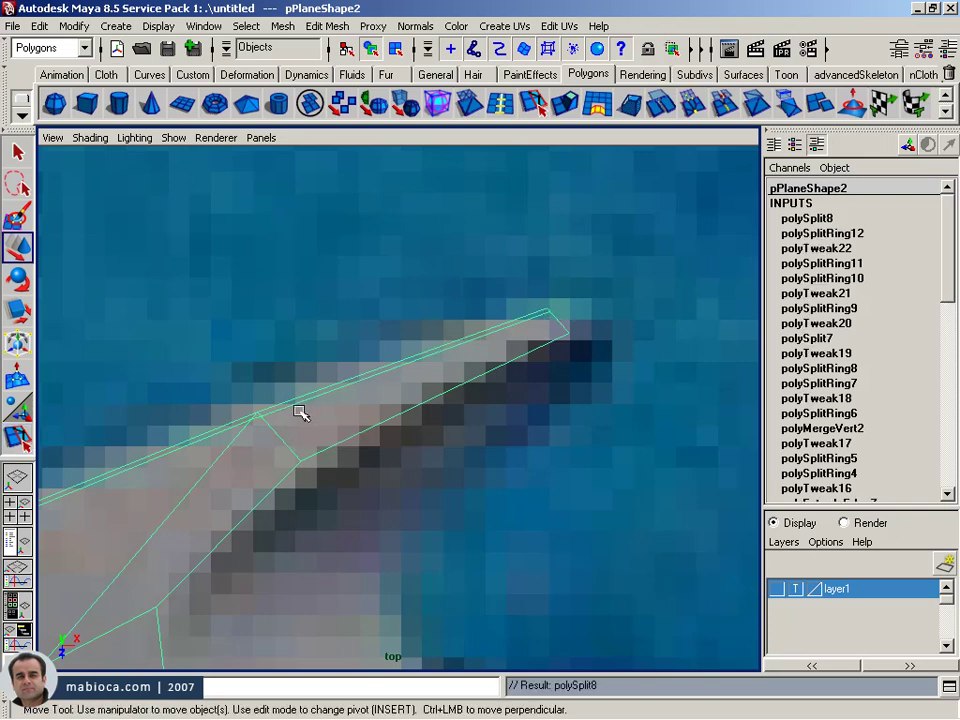
- Cut a second split from an existing vertex to the upper blade edge
alt+middle_drag(300, 412, 547, 391)
right_drag(397, 401, 385, 400)
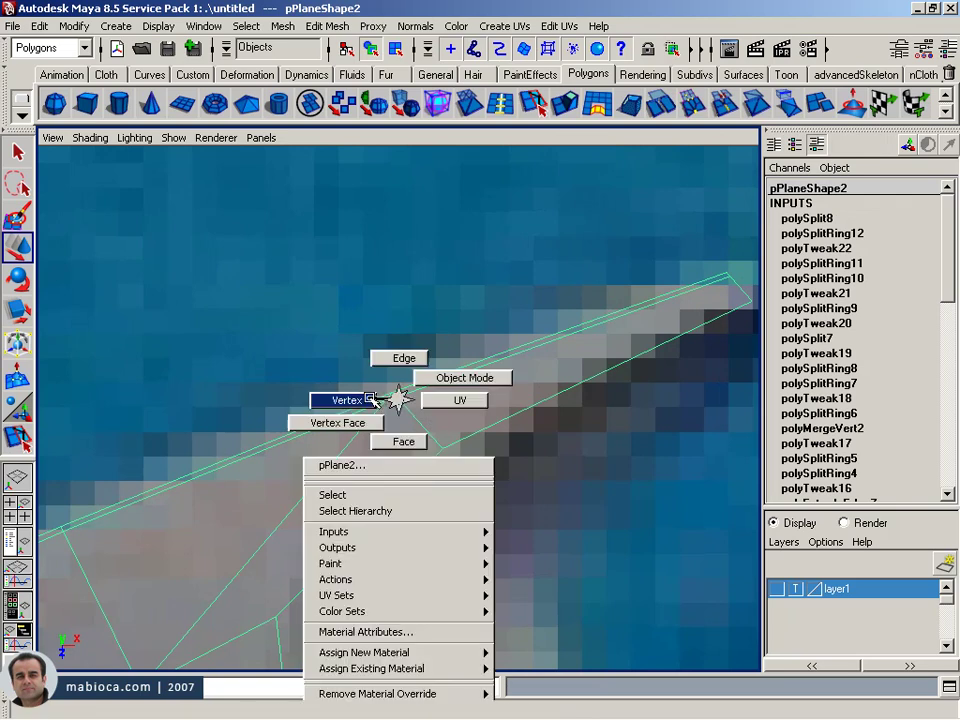
alt+middle_drag(424, 392, 390, 386)
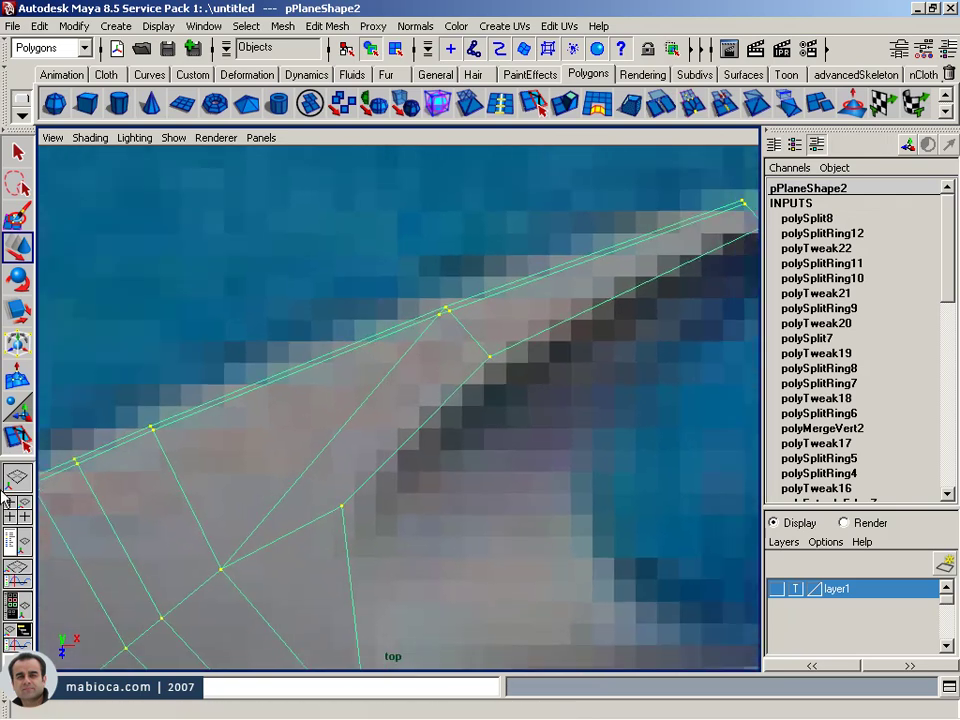
click(18, 438)
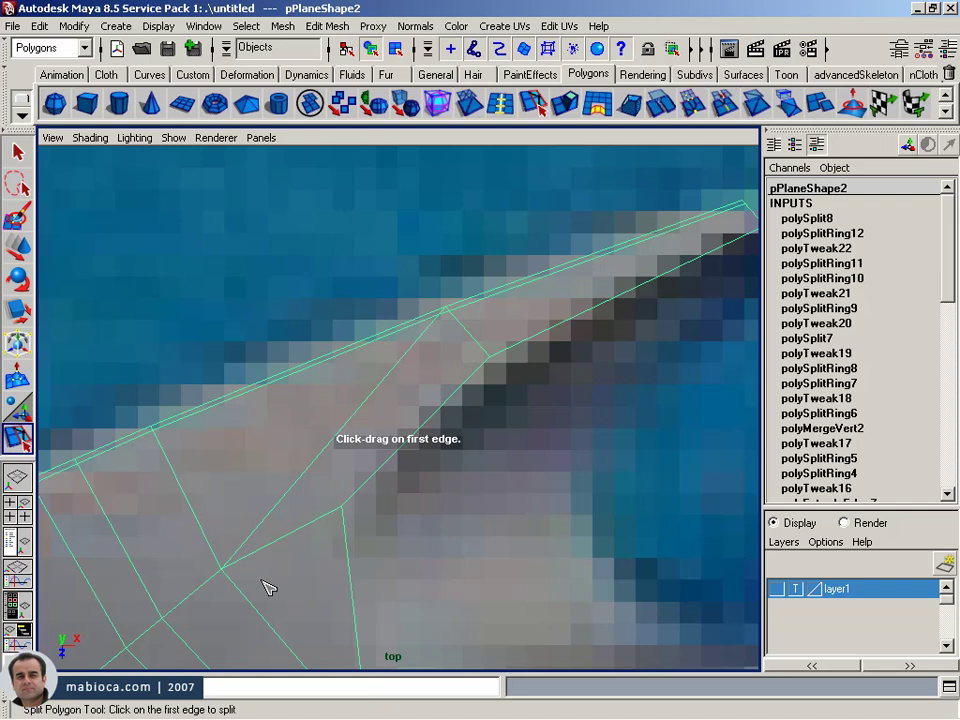
click(221, 568)
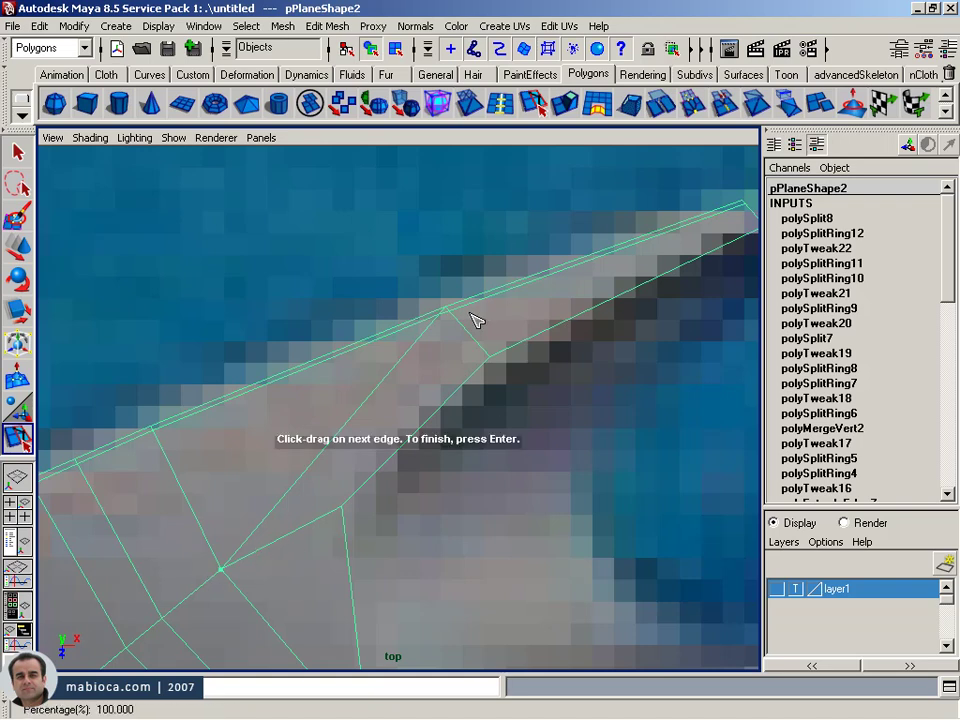
drag(463, 330, 460, 320)
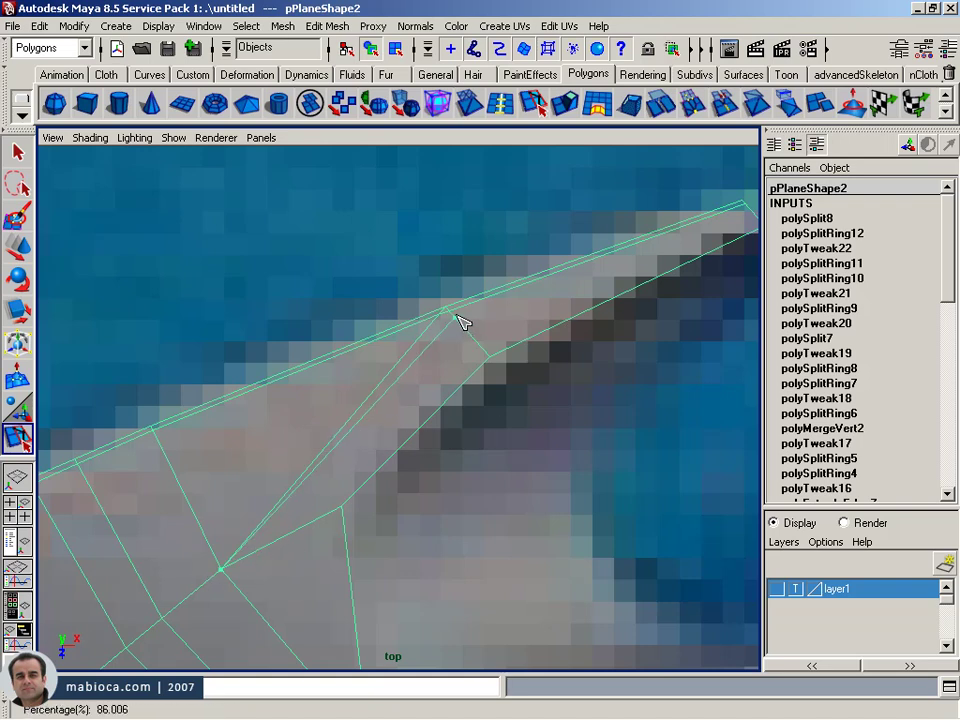
click(750, 210)
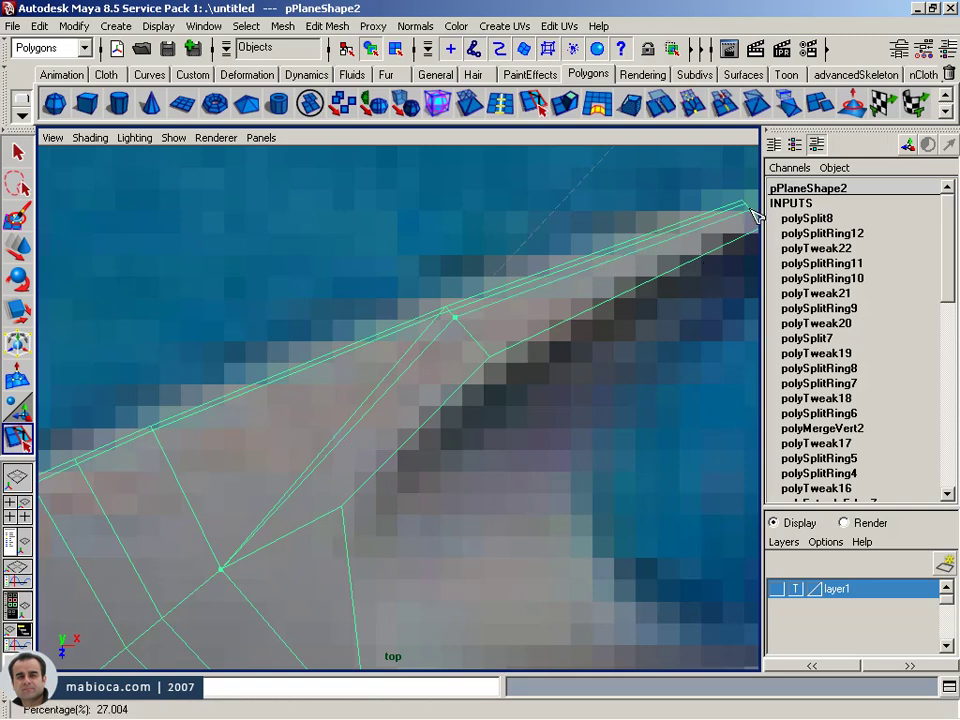
key(Return)
key(w)
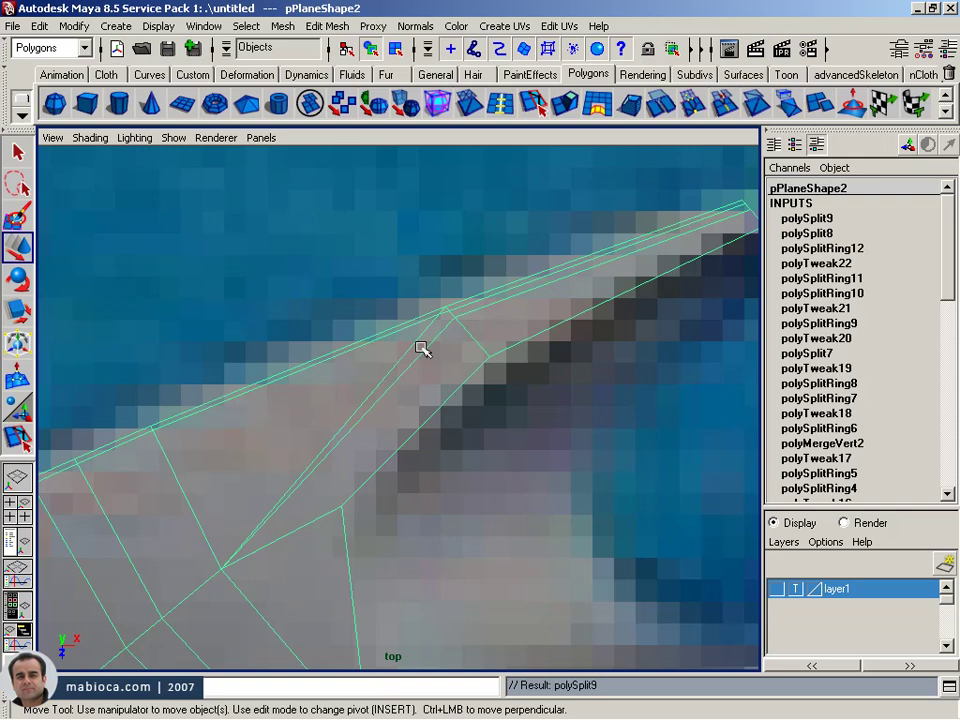
- Select the stray edge and vertices near the blade tip
right_drag(418, 343, 418, 299)
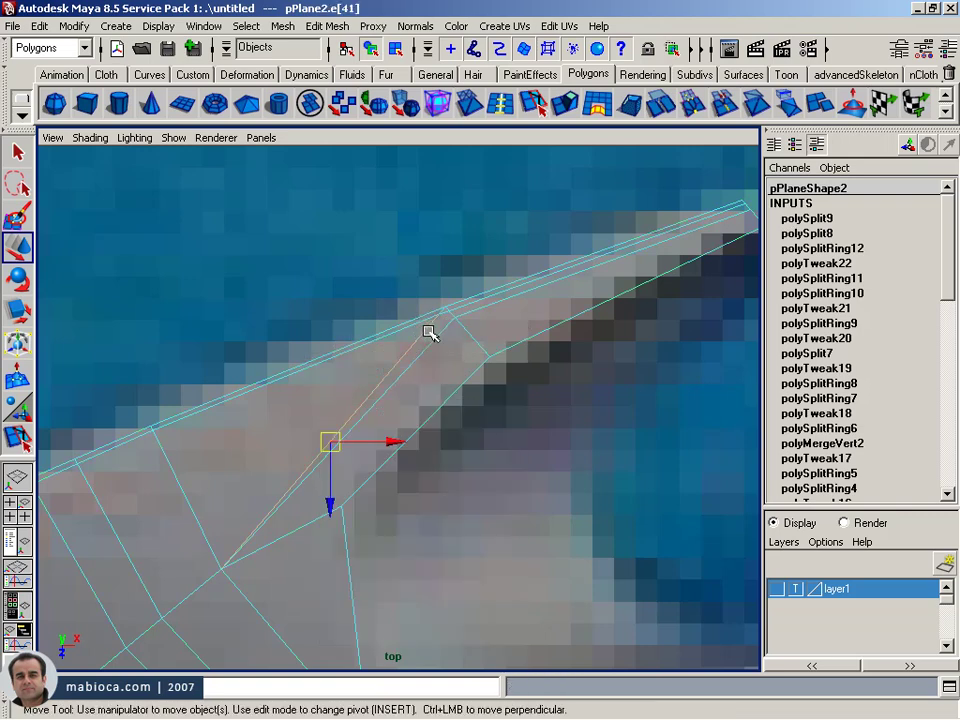
click(449, 314)
alt+middle_drag(419, 279, 390, 315)
alt+right_drag(390, 315, 643, 315)
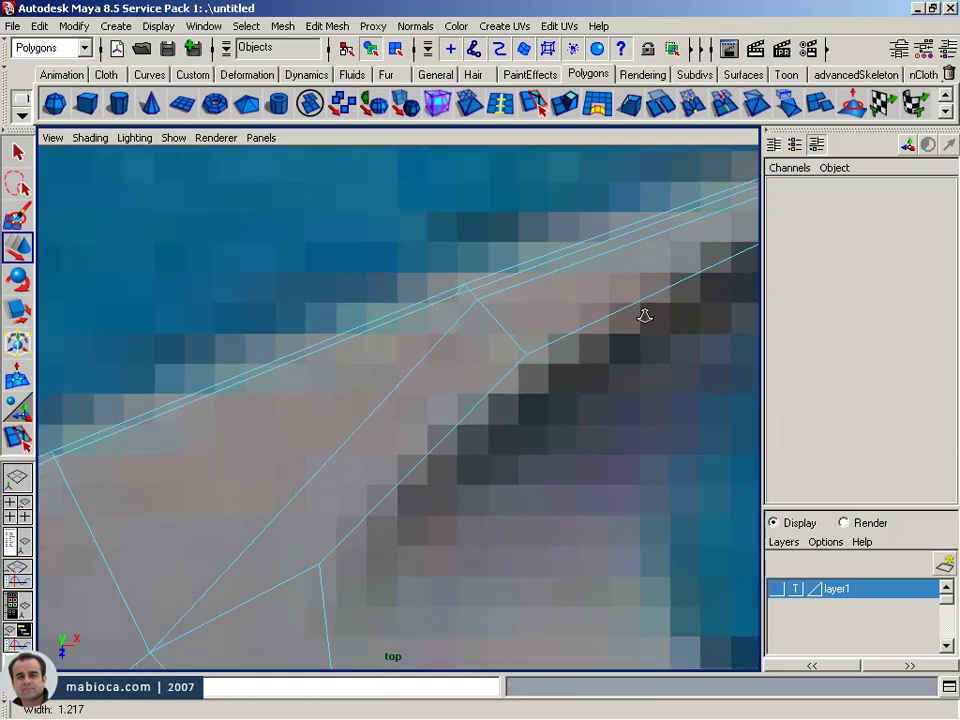
alt+middle_drag(643, 315, 508, 454)
alt+right_drag(508, 454, 806, 426)
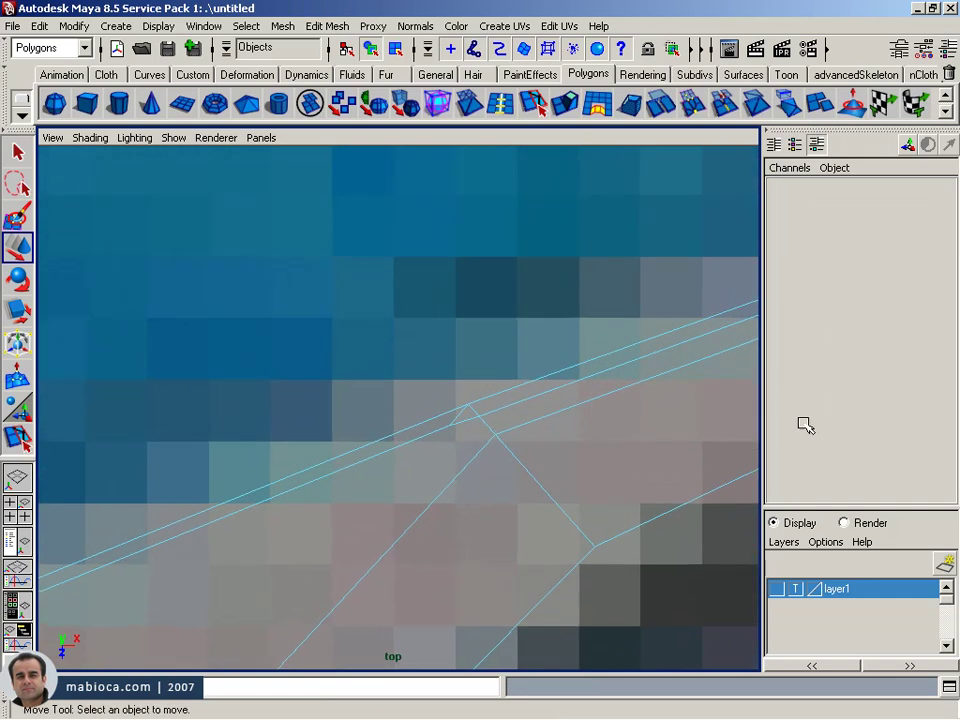
click(463, 412)
click(463, 415)
right_drag(463, 414, 401, 420)
drag(440, 395, 527, 565)
click(512, 550)
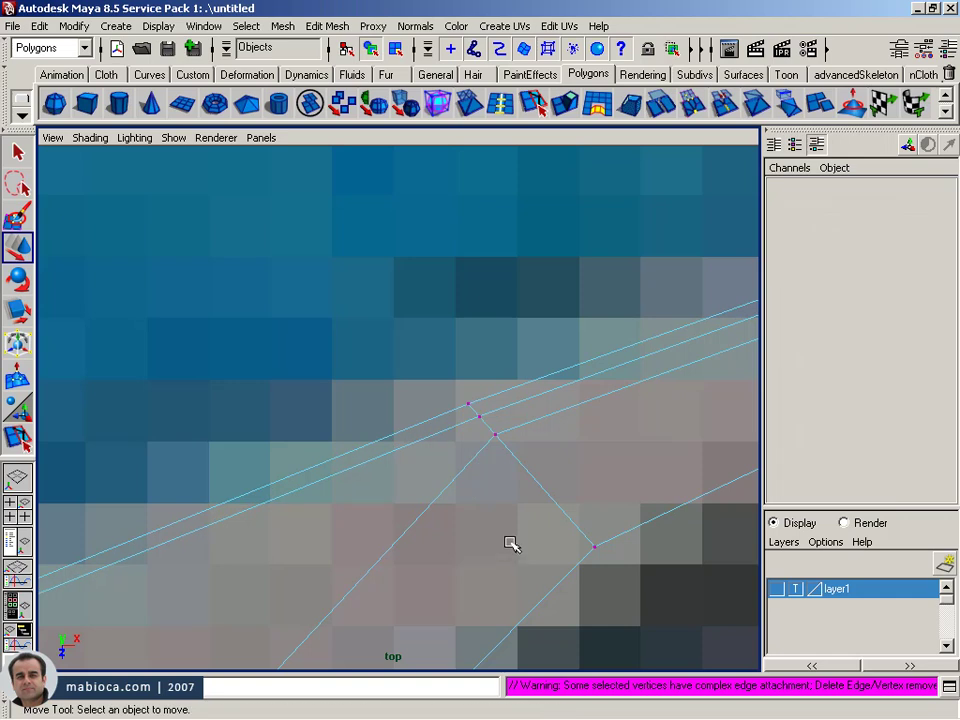
- Zoom further in and reframe the view on the blade tip
alt+right_drag(510, 542, 454, 490)
alt+middle_drag(454, 490, 409, 467)
alt+right_drag(409, 467, 869, 481)
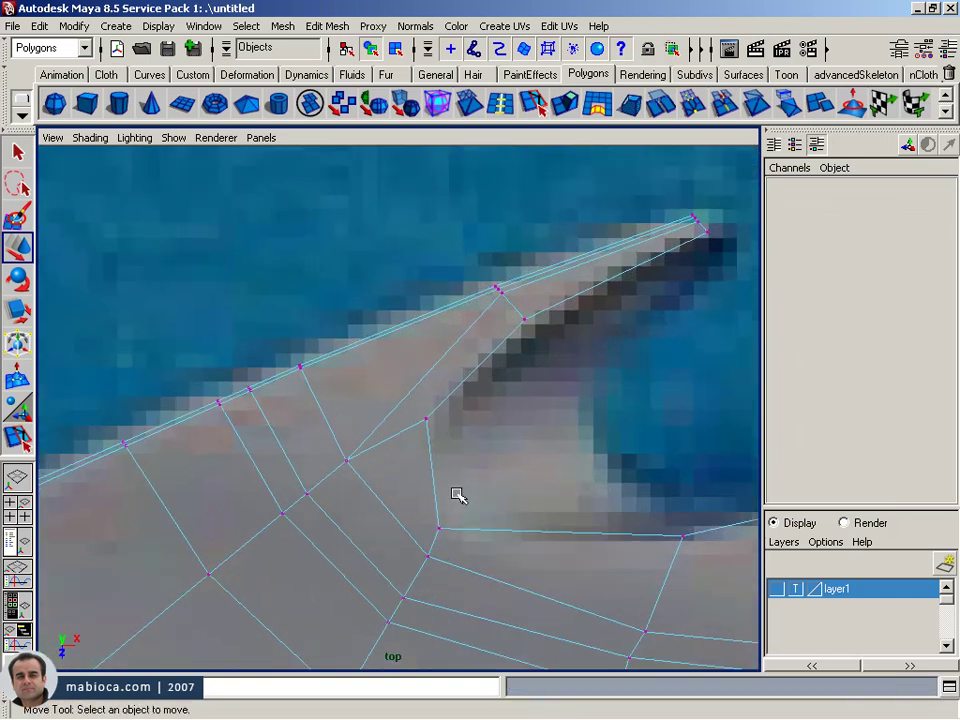
alt+middle_drag(400, 364, 370, 400)
alt+right_drag(370, 400, 503, 381)
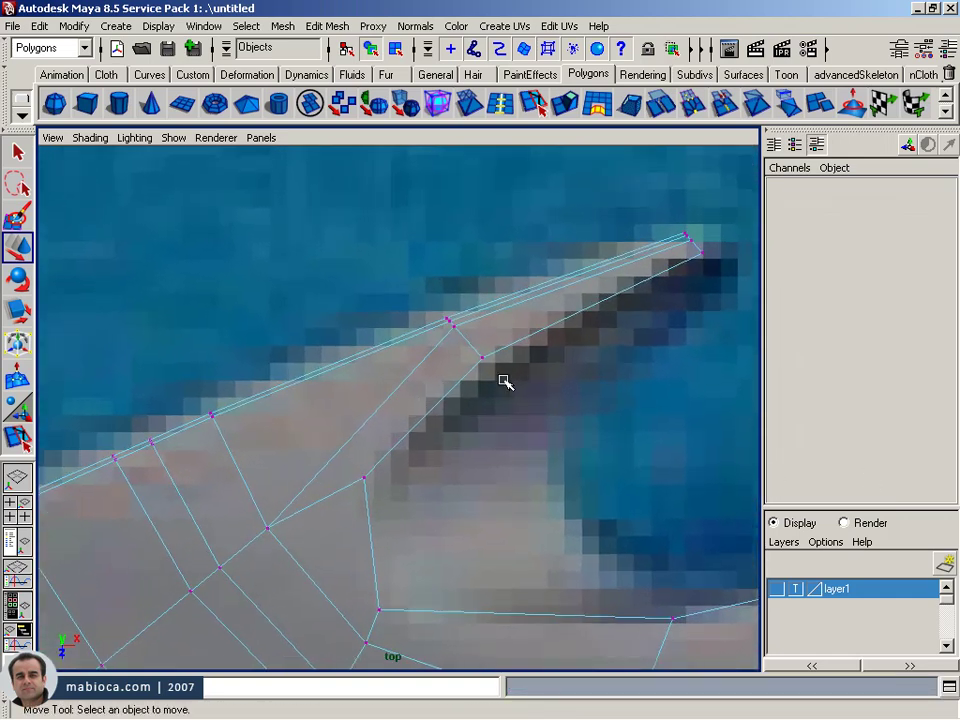
alt+middle_drag(503, 381, 180, 522)
mouse_move(180, 522)
alt+right_down()
mouse_move(326, 371)
mouse_move(265, 378)
alt+right_up()
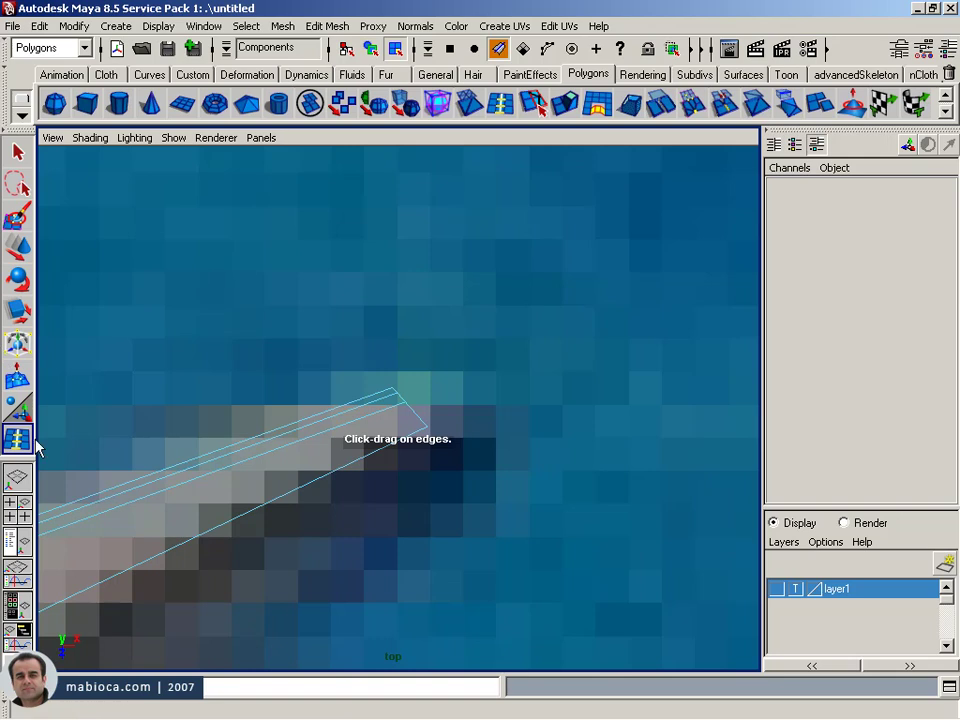
- Move the tip vertex to match the reference's point, then return to object mode with F8
alt+middle_drag(308, 345, 444, 302)
mouse_move(444, 302)
alt+right_down()
mouse_move(272, 302)
mouse_move(577, 324)
mouse_move(523, 328)
alt+right_up()
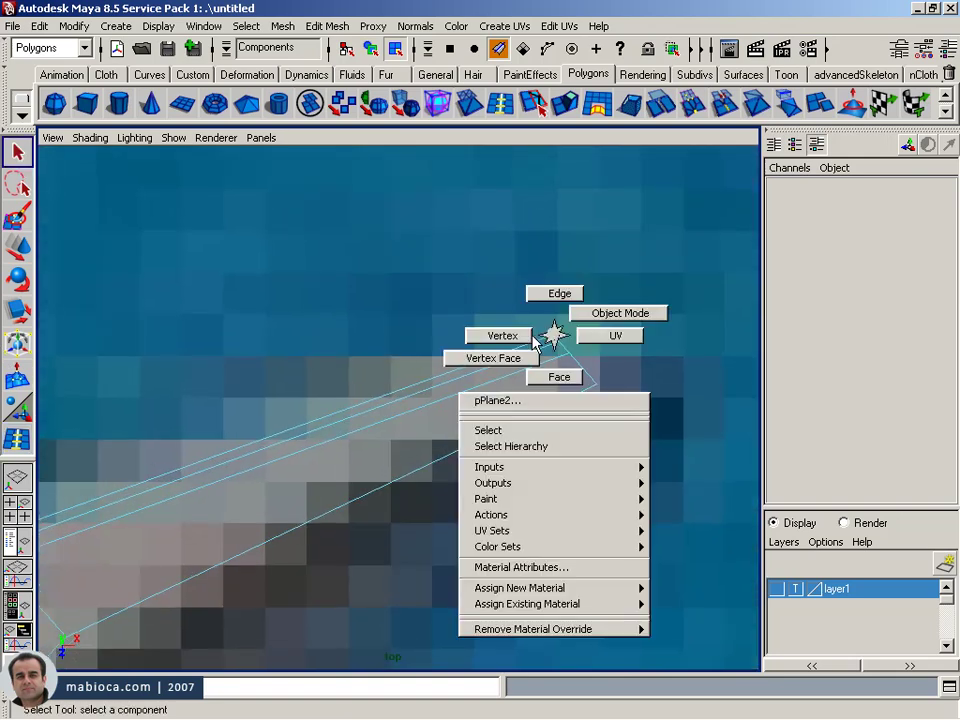
key(w)
drag(566, 337, 560, 339)
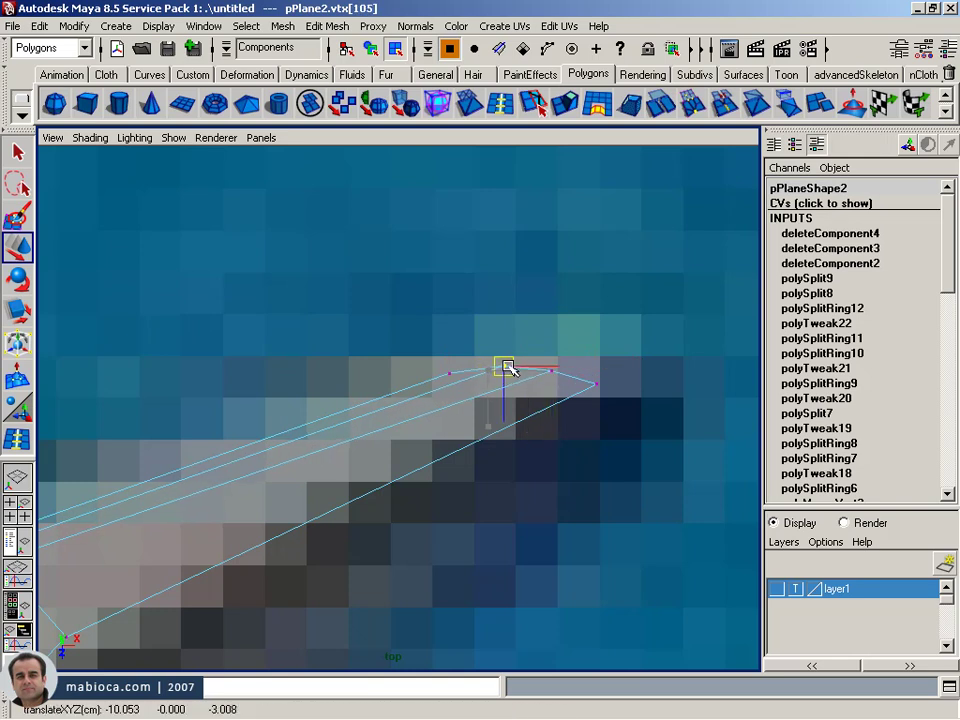
mouse_move(506, 370)
alt+right_down()
mouse_move(448, 379)
mouse_move(557, 326)
mouse_move(632, 403)
alt+right_up()
click(628, 403)
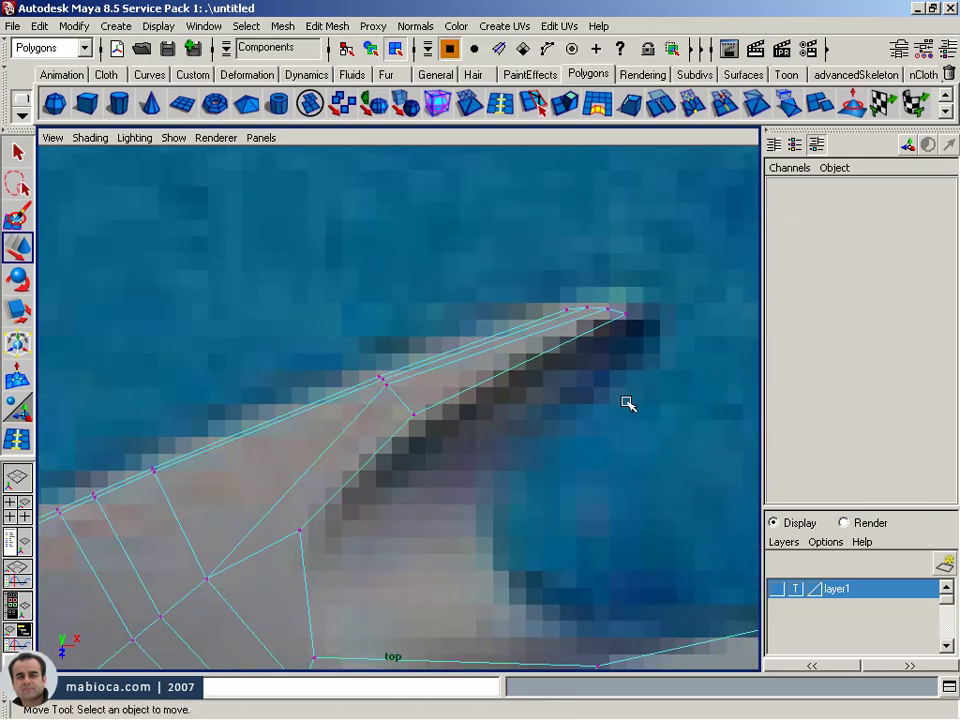
key(F8)
mouse_move(572, 448)
alt+right_down()
mouse_move(474, 435)
mouse_move(563, 431)
alt+right_up()
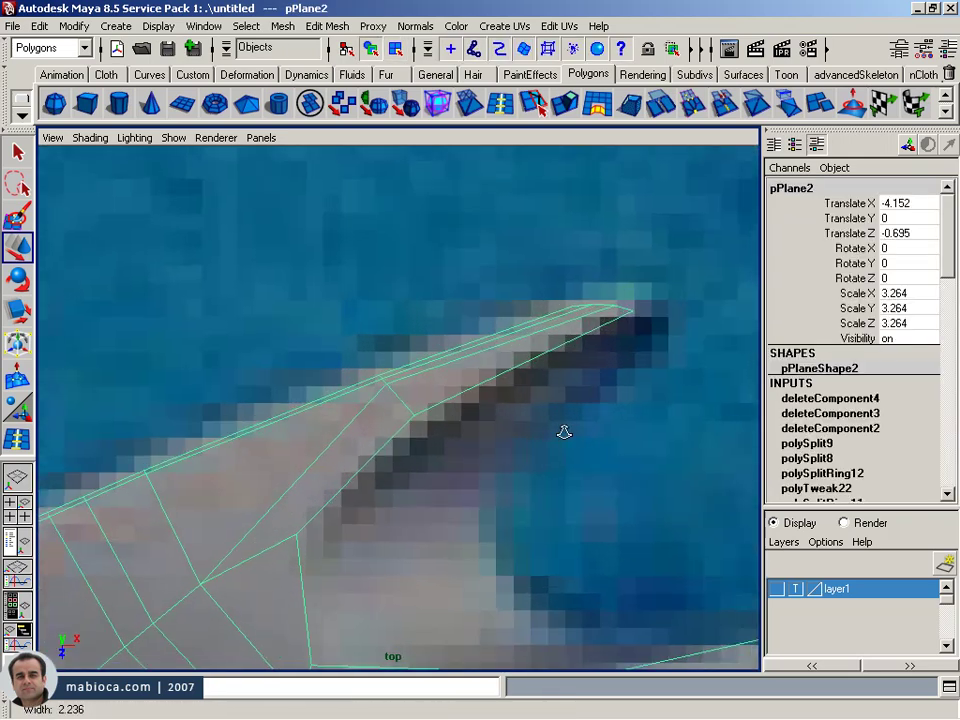
alt+middle_drag(563, 431, 506, 388)
mouse_move(506, 388)
alt+right_down()
mouse_move(720, 452)
mouse_move(868, 456)
alt+right_up()
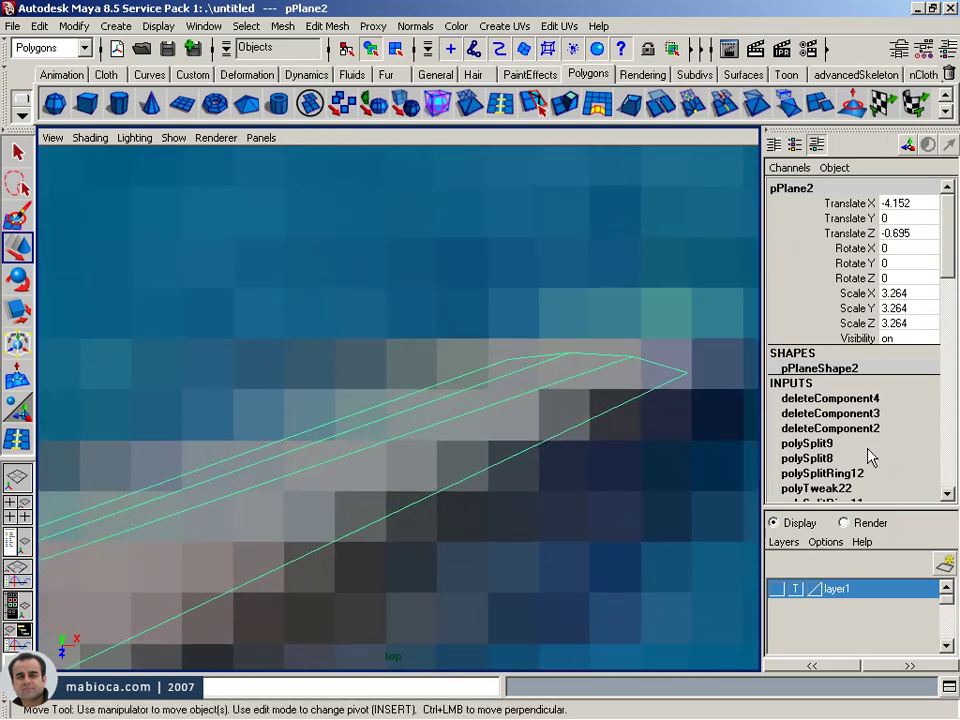
- Insert a new edge loop across the blade with the Insert Edge Loop Tool
click(18, 442)
drag(622, 372, 625, 369)
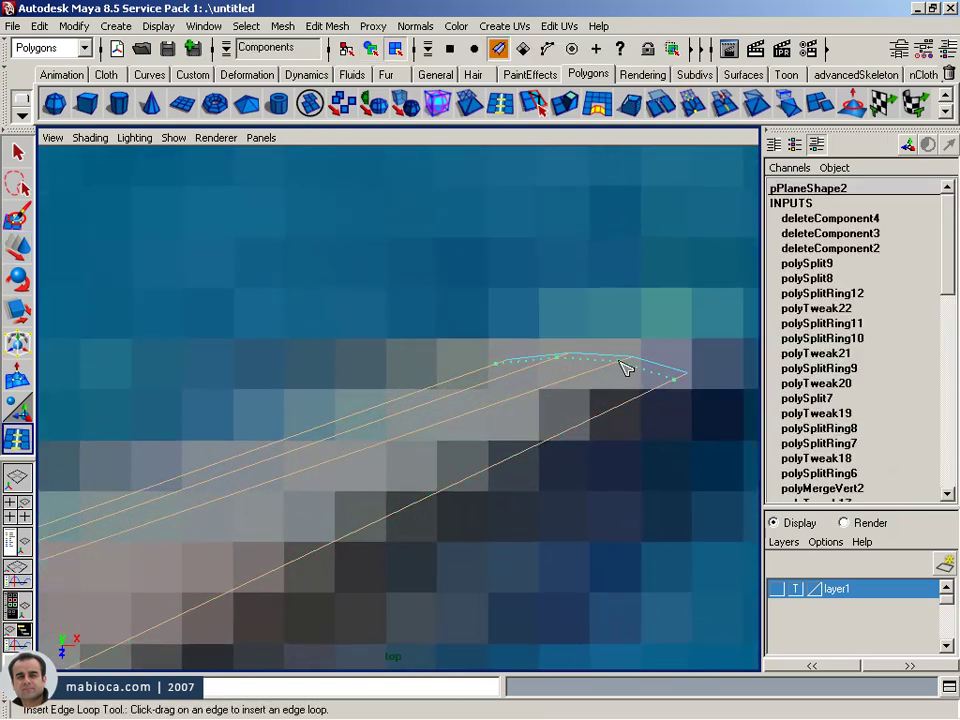
alt+right_drag(634, 403, 549, 422)
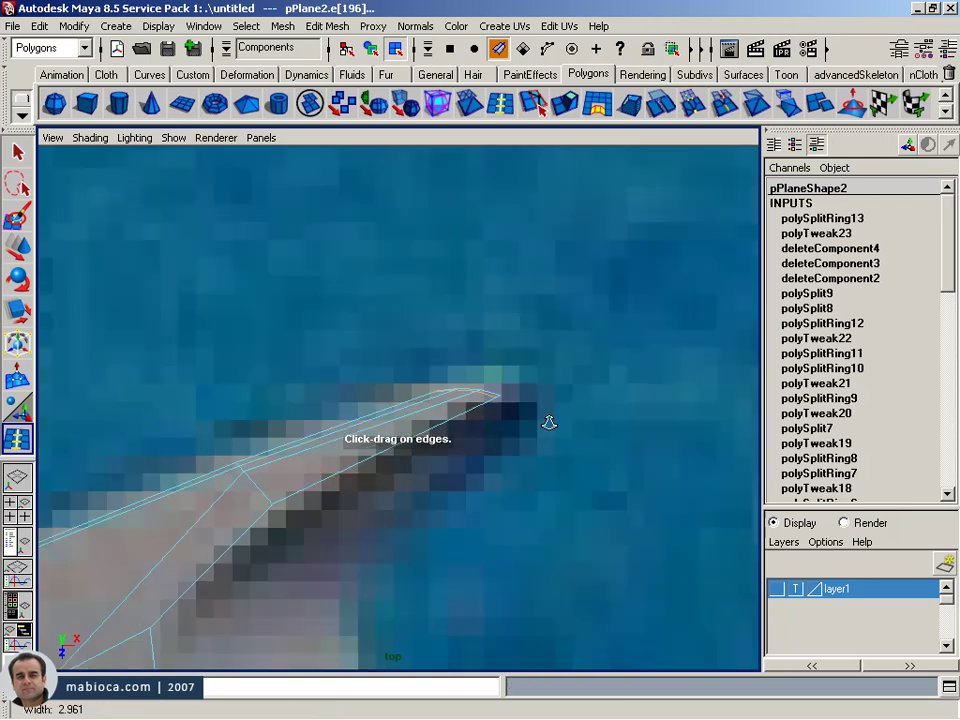
alt+middle_drag(549, 422, 476, 409)
alt+right_drag(476, 409, 703, 403)
alt+middle_drag(703, 403, 455, 361)
alt+right_drag(531, 366, 452, 362)
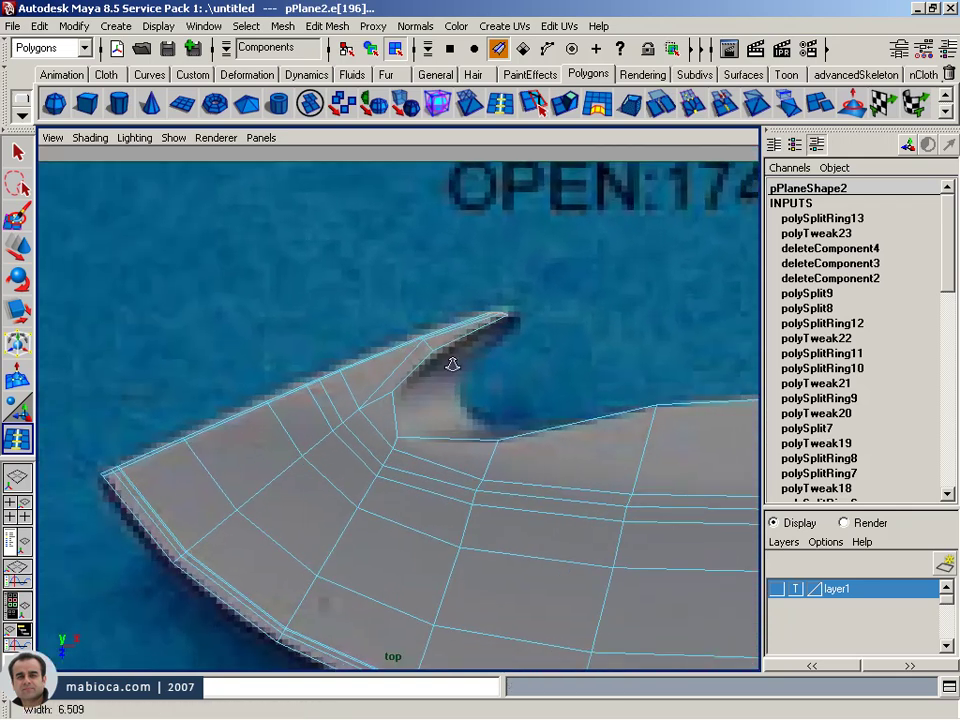
alt+middle_drag(452, 362, 347, 349)
mouse_move(347, 349)
alt+right_down()
mouse_move(253, 356)
mouse_move(362, 354)
alt+right_up()
- Frame the view on the blade's hook tip for refining
alt+middle_drag(362, 354, 461, 388)
alt+right_drag(461, 388, 500, 377)
mouse_move(500, 377)
alt+middle_down()
mouse_move(124, 272)
mouse_move(15, 405)
alt+middle_up()
mouse_move(424, 397)
alt+right_down()
mouse_move(381, 381)
mouse_move(388, 371)
alt+right_up()
alt+middle_drag(388, 371, 426, 375)
alt+right_drag(426, 375, 610, 467)
alt+middle_drag(610, 467, 563, 471)
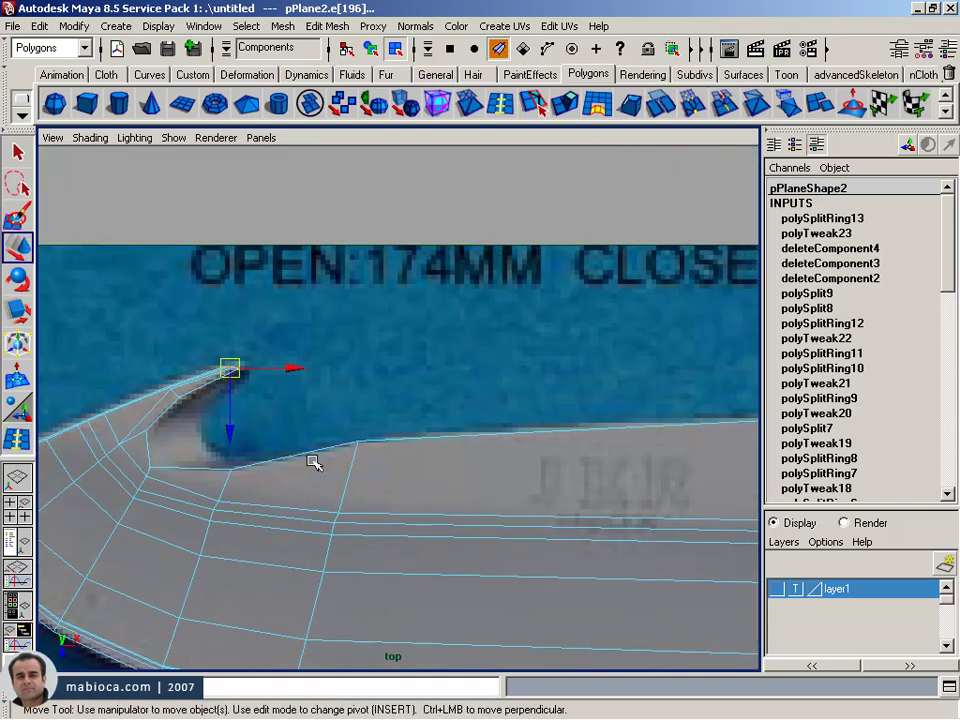
alt+middle_drag(313, 462, 240, 418)
mouse_move(240, 418)
alt+right_down()
mouse_move(208, 407)
mouse_move(531, 454)
alt+right_up()
- Switch to the perspective view and duplicate the blade as pPlane3
key(space)
mouse_move(574, 311)
alt+mouse_down()
mouse_move(696, 321)
mouse_move(418, 430)
mouse_move(467, 422)
alt+mouse_up()
key(F8)
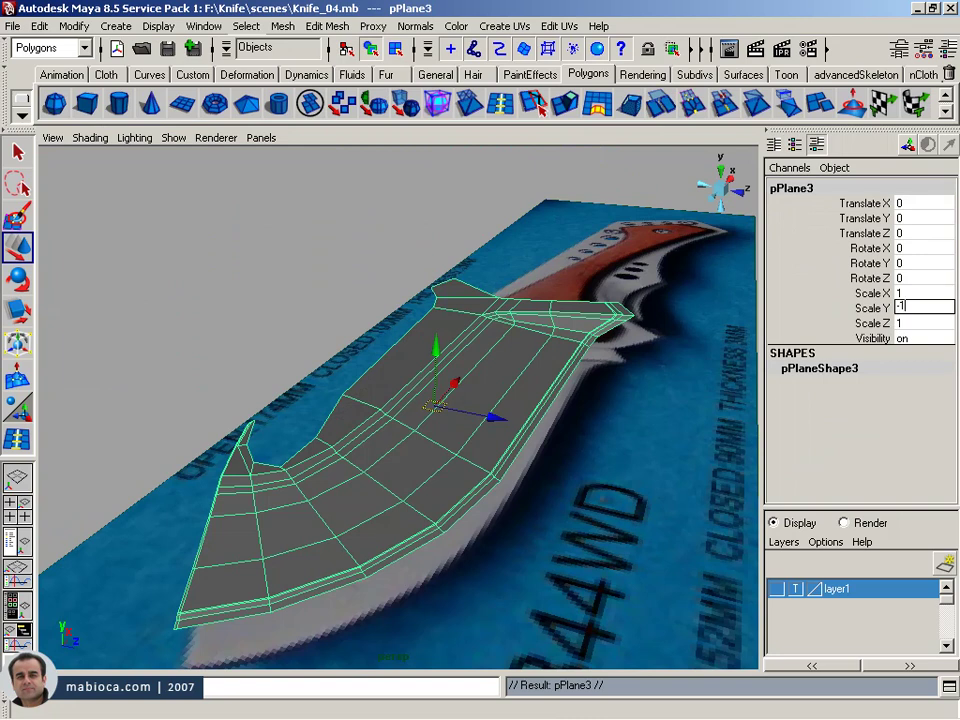
- Set pPlane3's Scale Y to -1 to mirror it, then check the four-view layout
key(Return)
mouse_move(620, 400)
alt+mouse_down()
mouse_move(675, 354)
mouse_move(729, 343)
mouse_move(732, 369)
alt+mouse_up()
key(space)
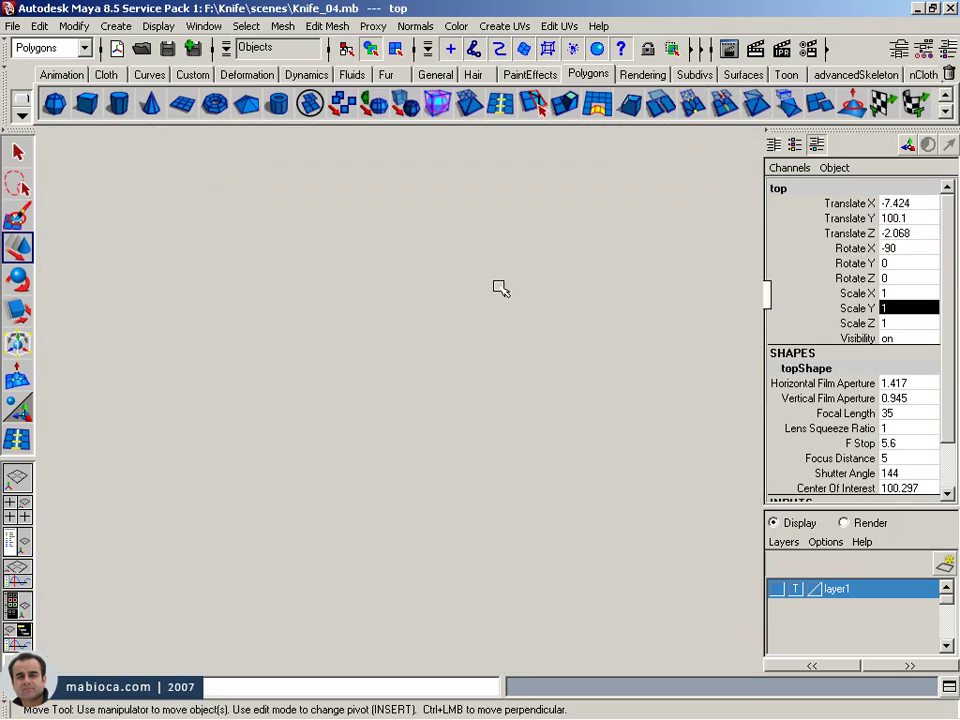
scroll(930, 448, down, 2)
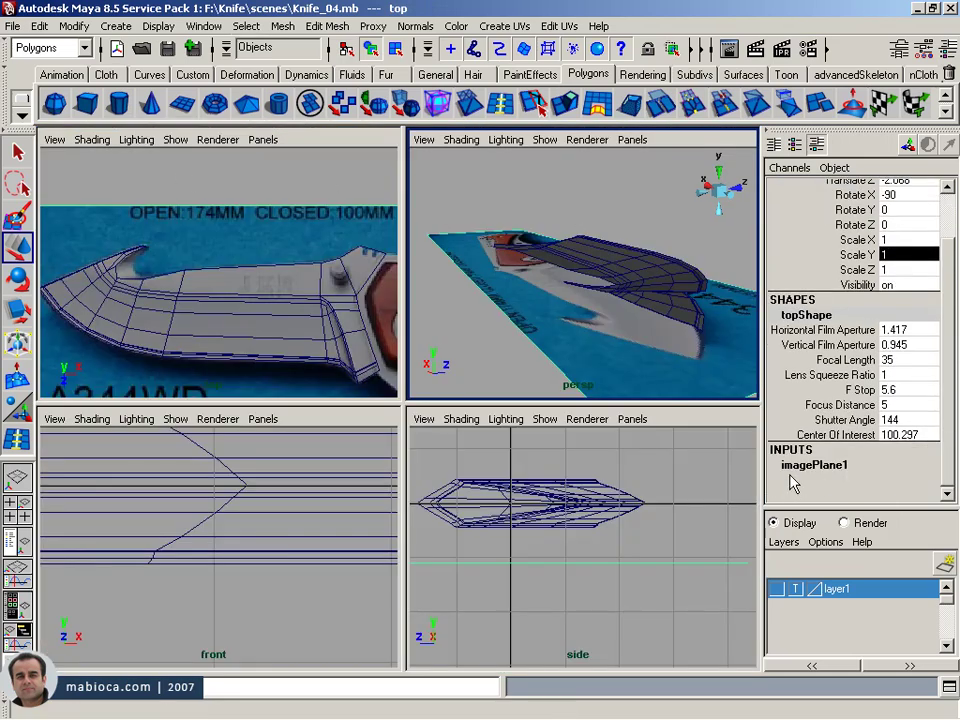
scroll(900, 400, down, 4)
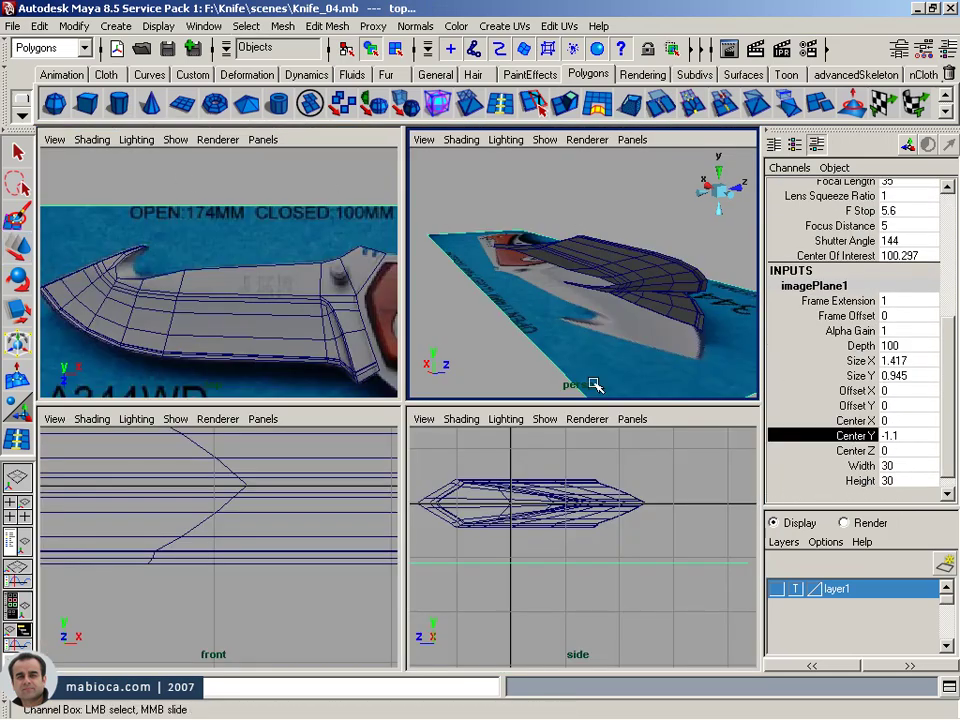
- Select the original blade pPlane2 in the maximized perspective view
alt+drag(595, 385, 515, 267)
click(661, 309)
key(space)
mouse_move(371, 401)
alt+mouse_down()
mouse_move(302, 418)
mouse_move(268, 435)
mouse_move(268, 448)
alt+mouse_up()
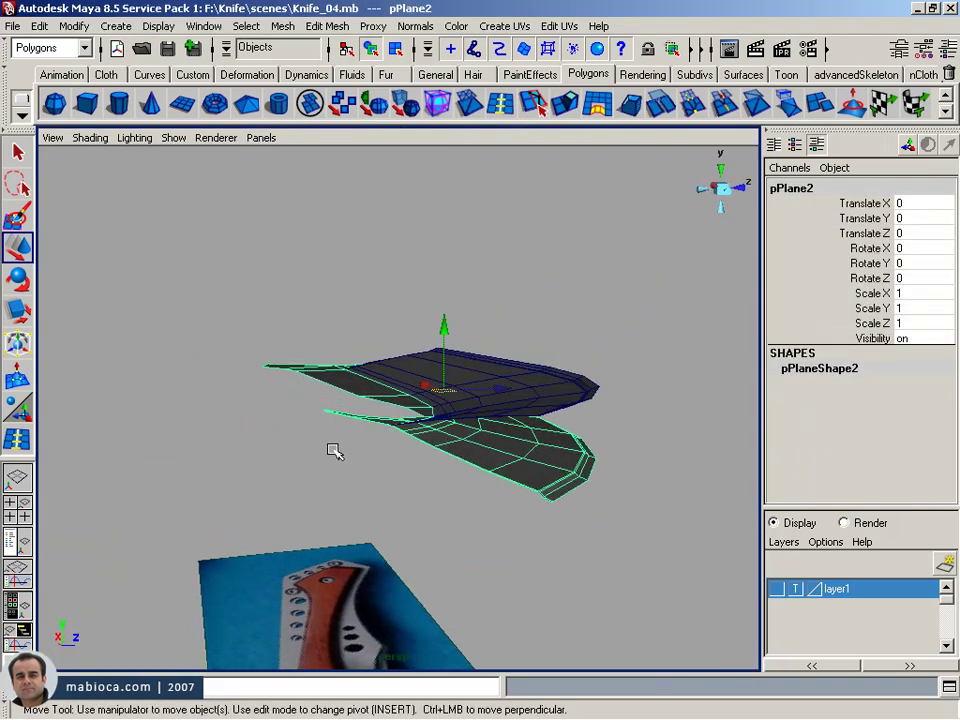
- Move the mirrored half pPlane3 slightly down in Y below the original
mouse_move(448, 331)
alt+mouse_down()
mouse_move(343, 439)
mouse_move(463, 477)
alt+mouse_up()
mouse_move(447, 369)
mouse_down()
mouse_move(440, 403)
mouse_move(641, 351)
mouse_move(851, 351)
mouse_move(317, 386)
mouse_up()
alt+right_drag(297, 412, 272, 422)
alt+drag(272, 422, 418, 386)
mouse_move(418, 386)
alt+right_down()
mouse_move(575, 410)
mouse_move(521, 418)
alt+right_up()
mouse_move(521, 418)
alt+middle_down()
mouse_move(454, 405)
mouse_move(348, 414)
alt+middle_up()
mouse_move(325, 367)
mouse_down()
mouse_move(315, 422)
mouse_move(401, 486)
mouse_move(369, 489)
mouse_move(456, 484)
mouse_move(418, 486)
mouse_up()
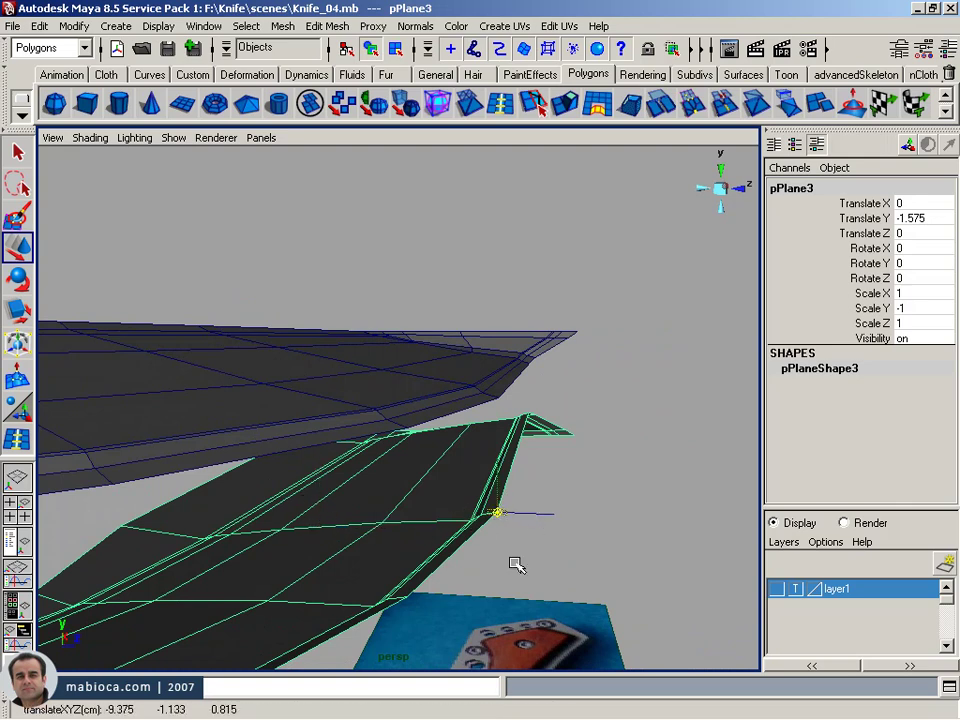
- Orbit around the blade to inspect the gap between the two halves
mouse_move(427, 540)
alt+mouse_down()
mouse_move(251, 508)
mouse_move(126, 459)
mouse_move(84, 424)
mouse_move(75, 453)
mouse_move(160, 422)
mouse_move(178, 370)
alt+mouse_up()
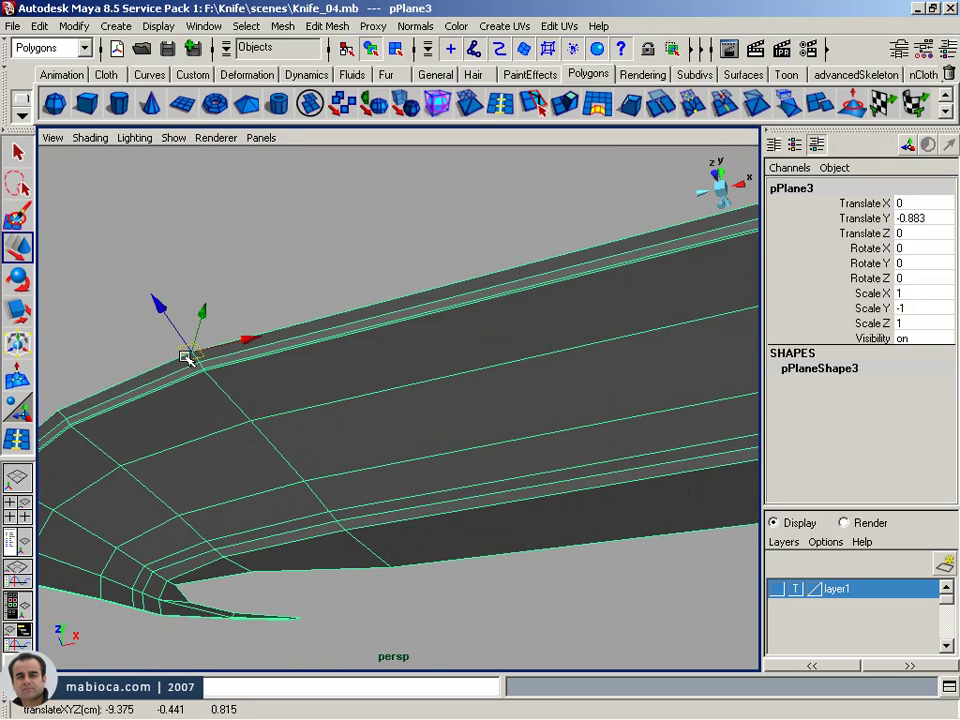
alt+drag(212, 349, 386, 446)
alt+right_drag(386, 446, 296, 437)
alt+drag(296, 437, 121, 438)
alt+right_drag(121, 438, 79, 369)
mouse_move(79, 369)
alt+mouse_down()
mouse_move(126, 401)
mouse_move(259, 426)
alt+mouse_up()
alt+right_drag(259, 426, 467, 384)
mouse_move(467, 384)
alt+mouse_down()
mouse_move(435, 358)
mouse_move(455, 369)
mouse_move(452, 396)
mouse_move(503, 410)
alt+mouse_up()
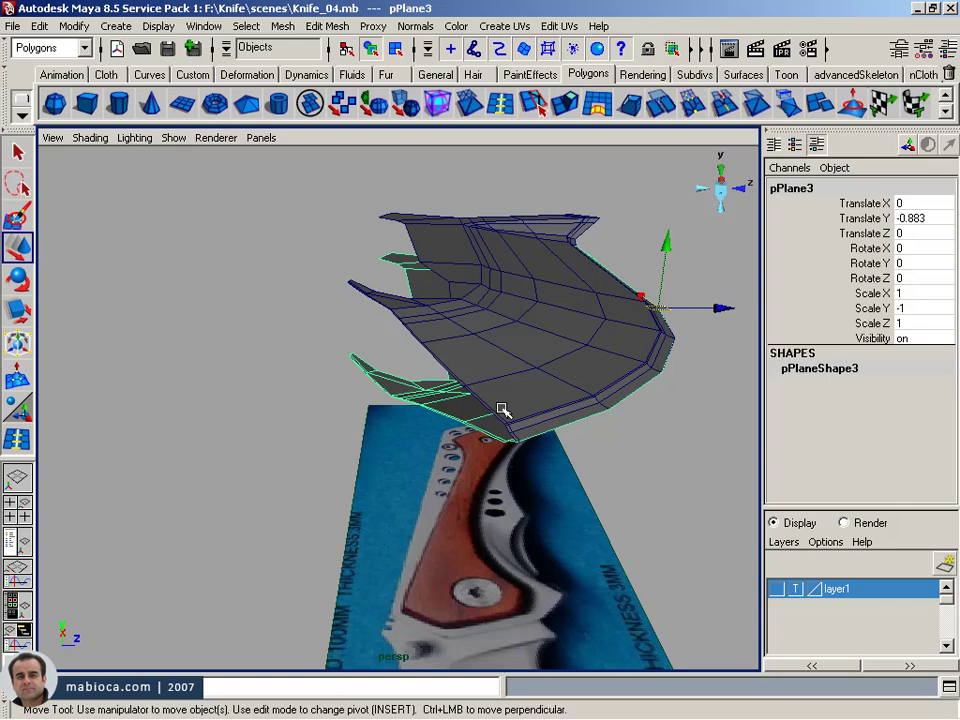
mouse_move(503, 410)
alt+mouse_down()
mouse_move(536, 418)
mouse_move(414, 424)
alt+mouse_up()
- Select both blade halves, pPlane2 and pPlane3, together for combining
click(336, 501)
mouse_move(336, 501)
alt+mouse_down()
mouse_move(605, 517)
mouse_move(634, 418)
mouse_move(461, 392)
mouse_move(379, 431)
mouse_move(430, 527)
mouse_move(456, 624)
mouse_move(403, 709)
mouse_move(401, 690)
mouse_move(654, 508)
mouse_move(574, 489)
mouse_move(527, 377)
mouse_move(570, 424)
mouse_move(649, 399)
alt+mouse_up()
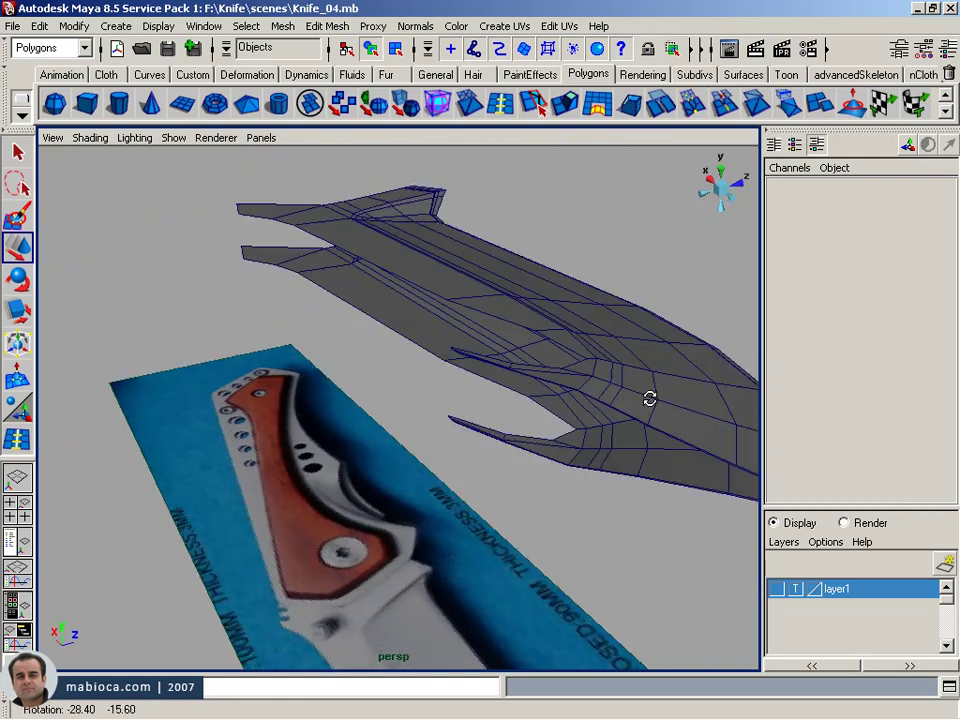
alt+right_drag(649, 399, 572, 392)
alt+drag(566, 403, 528, 301)
mouse_move(528, 301)
alt+right_down()
mouse_move(416, 298)
mouse_move(433, 407)
alt+right_up()
alt+drag(433, 407, 575, 441)
alt+middle_drag(575, 441, 182, 238)
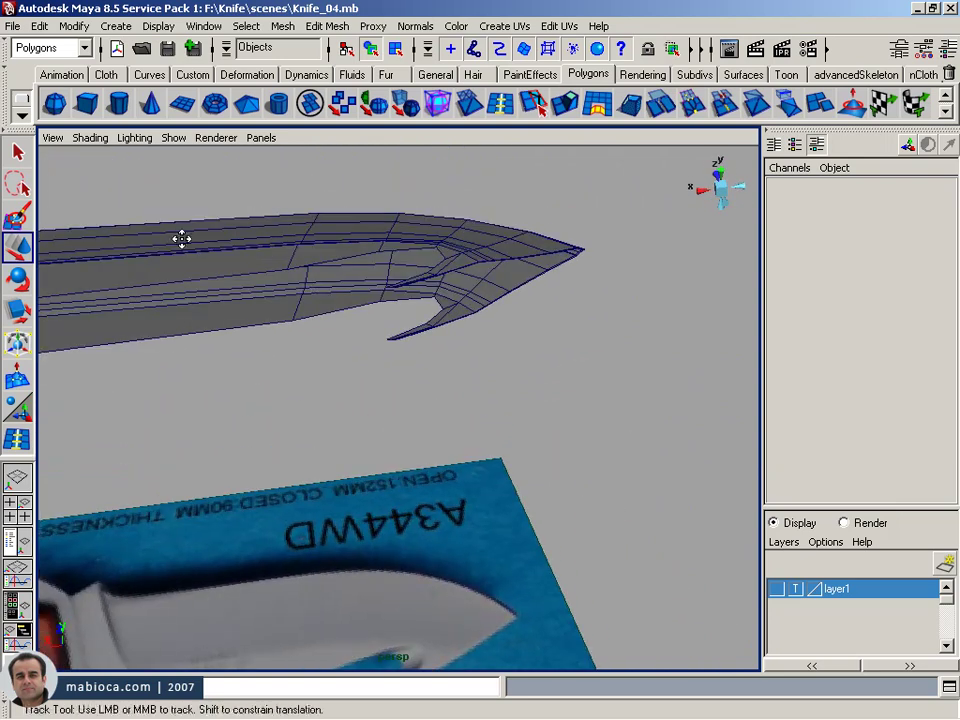
alt+drag(182, 238, 386, 368)
click(413, 428)
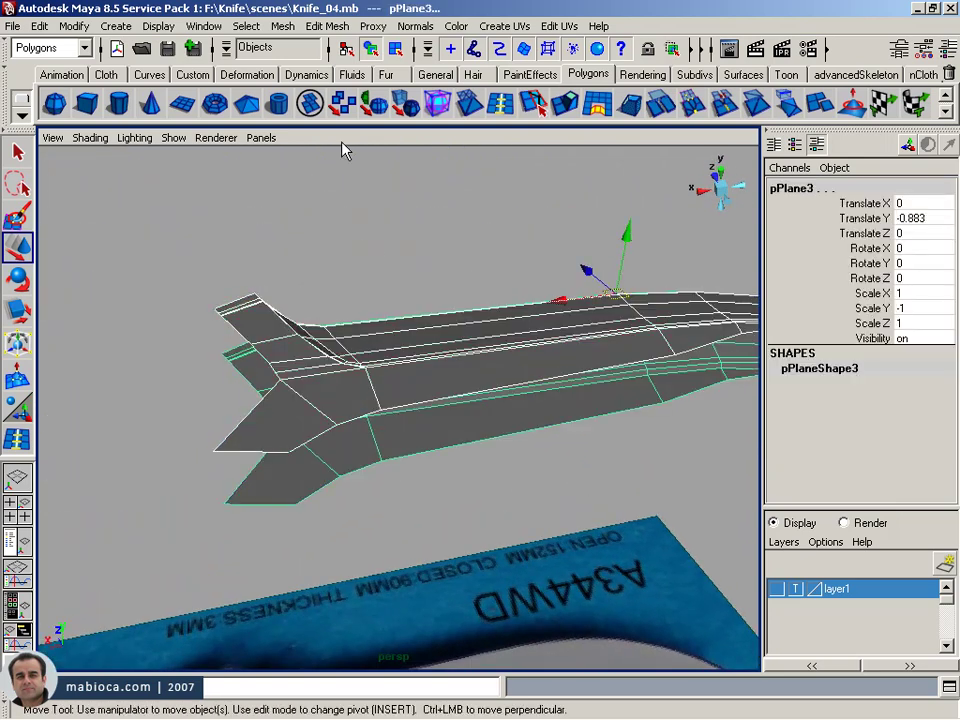
click(335, 27)
- Combine both halves into polySurface1 and inspect the junction between them
click(350, 51)
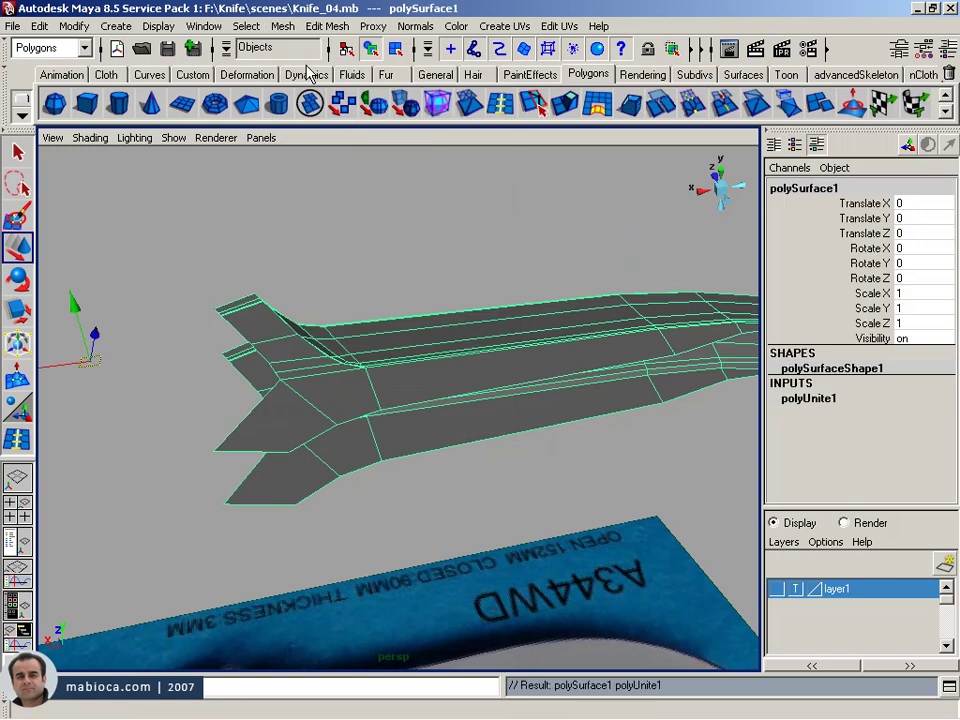
alt+drag(160, 346, 465, 354)
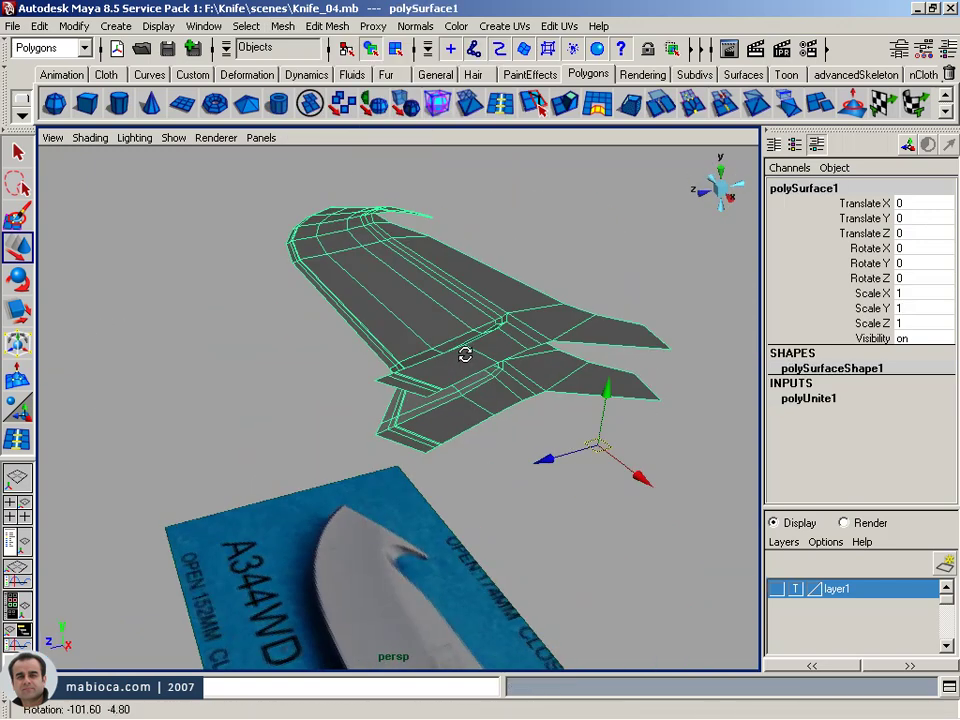
alt+right_drag(465, 354, 377, 364)
alt+drag(377, 364, 540, 360)
mouse_move(540, 360)
alt+right_down()
mouse_move(444, 369)
mouse_move(739, 399)
alt+right_up()
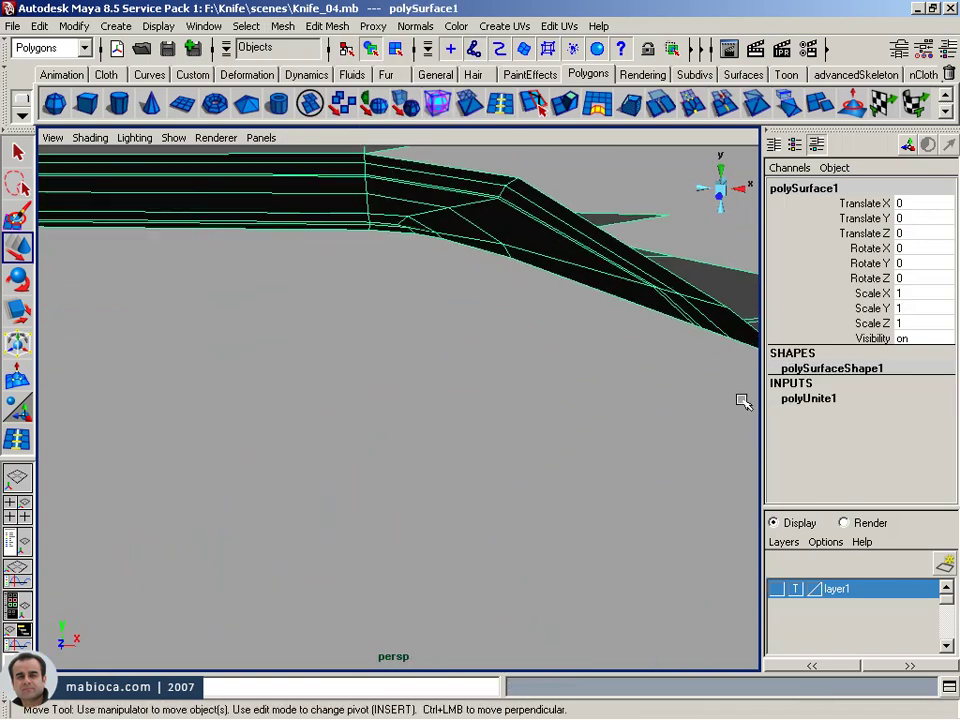
alt+middle_drag(739, 399, 497, 418)
alt+drag(497, 418, 583, 426)
alt+right_drag(583, 426, 482, 403)
alt+drag(482, 403, 570, 386)
mouse_move(570, 386)
alt+right_down()
mouse_move(527, 375)
mouse_move(536, 371)
alt+right_up()
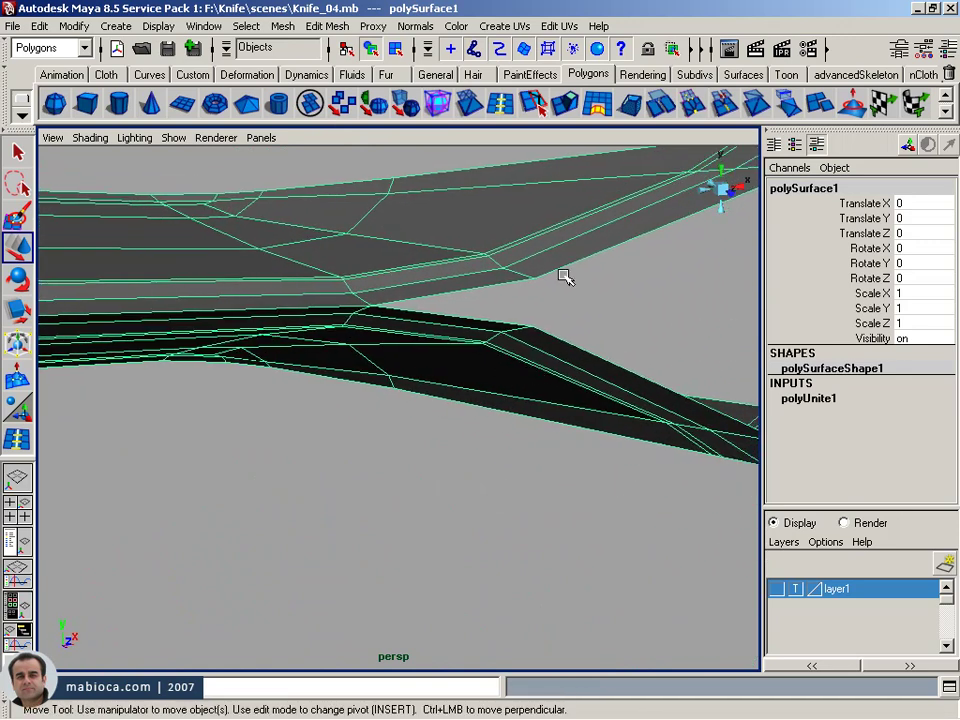
alt+drag(575, 282, 626, 313)
mouse_move(626, 313)
alt+right_down()
mouse_move(557, 274)
mouse_move(457, 250)
mouse_move(420, 261)
alt+right_up()
alt+drag(420, 261, 432, 290)
mouse_move(427, 222)
alt+mouse_down()
mouse_move(431, 274)
mouse_move(355, 263)
mouse_move(317, 270)
mouse_move(304, 208)
mouse_move(264, 279)
mouse_move(172, 237)
mouse_move(139, 234)
alt+mouse_up()
mouse_move(139, 234)
alt+middle_down()
mouse_move(354, 328)
mouse_move(323, 326)
alt+middle_up()
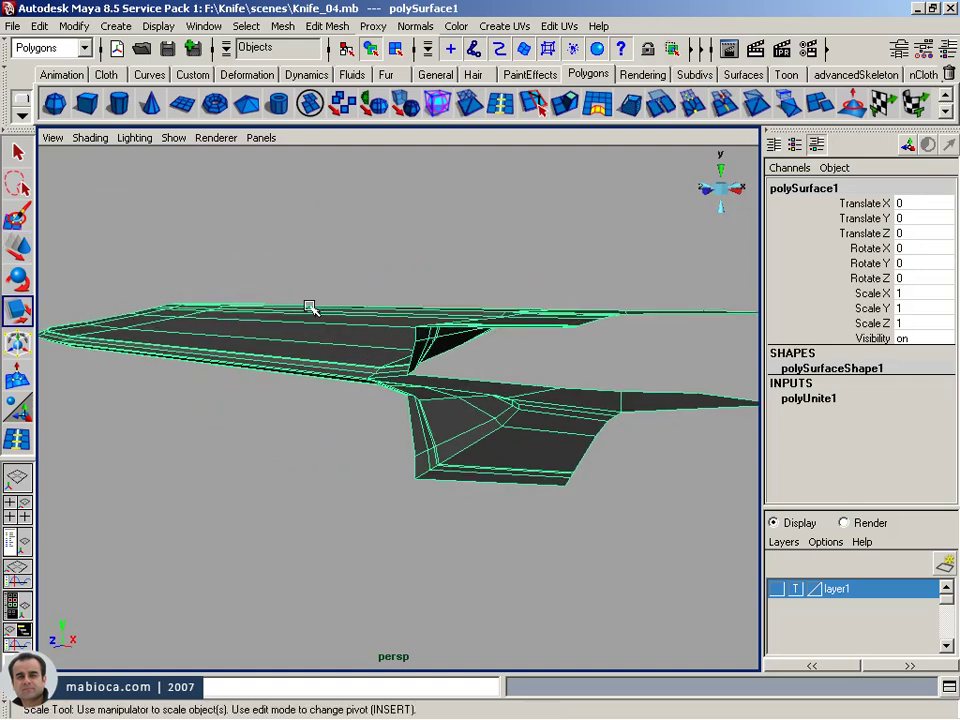
- Center the pivot on polySurface1 with Modify > Center Pivot and review the knife
click(72, 26)
click(113, 204)
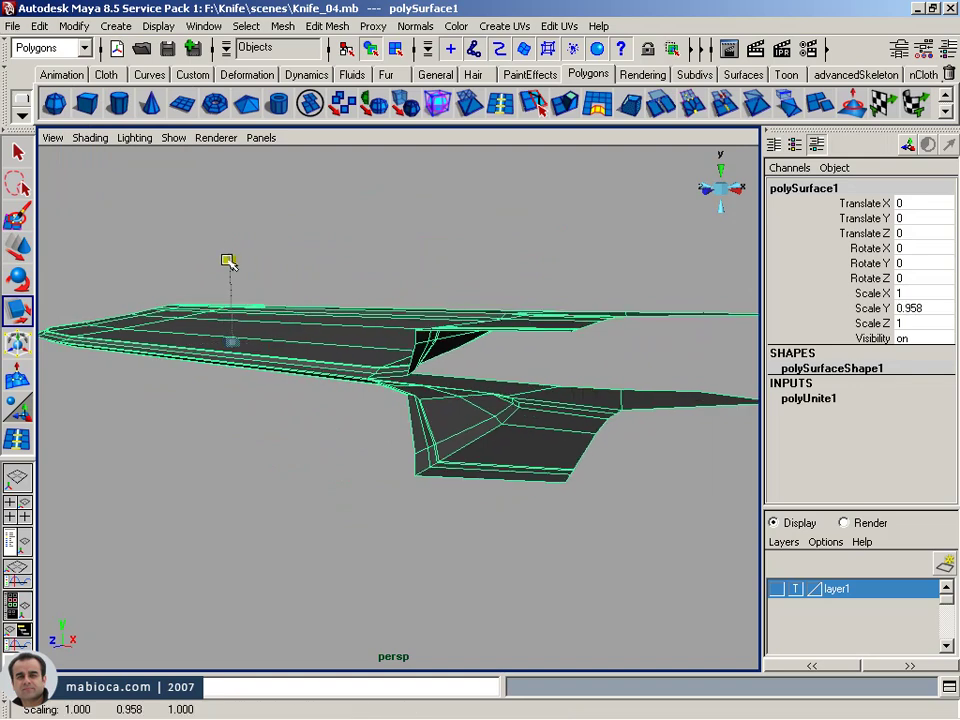
alt+drag(230, 288, 270, 343)
alt+right_drag(270, 343, 366, 381)
mouse_move(366, 381)
alt+mouse_down()
mouse_move(326, 456)
mouse_move(269, 419)
mouse_move(249, 424)
mouse_move(643, 411)
mouse_move(454, 424)
alt+mouse_up()
alt+right_drag(454, 424, 480, 405)
alt+drag(480, 405, 399, 349)
alt+right_drag(399, 349, 542, 358)
alt+drag(542, 358, 617, 355)
alt+right_drag(617, 355, 574, 420)
alt+drag(574, 420, 279, 356)
mouse_move(279, 356)
alt+right_down()
mouse_move(461, 193)
mouse_move(237, 202)
alt+right_up()
mouse_move(237, 202)
alt+mouse_down()
mouse_move(260, 250)
mouse_move(225, 317)
mouse_move(88, 357)
mouse_move(88, 456)
mouse_move(182, 336)
mouse_move(416, 294)
mouse_move(437, 276)
mouse_move(527, 249)
mouse_move(576, 261)
mouse_move(430, 301)
mouse_move(257, 313)
mouse_move(332, 302)
alt+mouse_up()
mouse_move(332, 302)
alt+right_down()
mouse_move(371, 219)
mouse_move(497, 208)
mouse_move(332, 279)
alt+right_up()
mouse_move(332, 279)
alt+mouse_down()
mouse_move(471, 279)
mouse_move(326, 298)
mouse_move(318, 290)
alt+mouse_up()
- Append a new face across the open back end between the blade halves
click(326, 26)
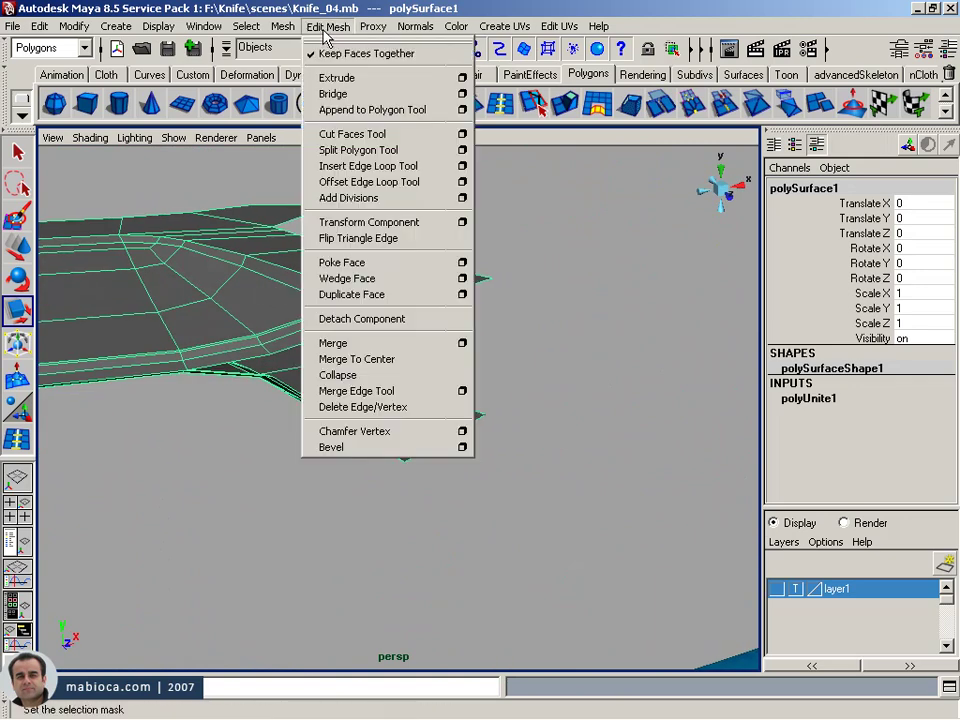
click(336, 110)
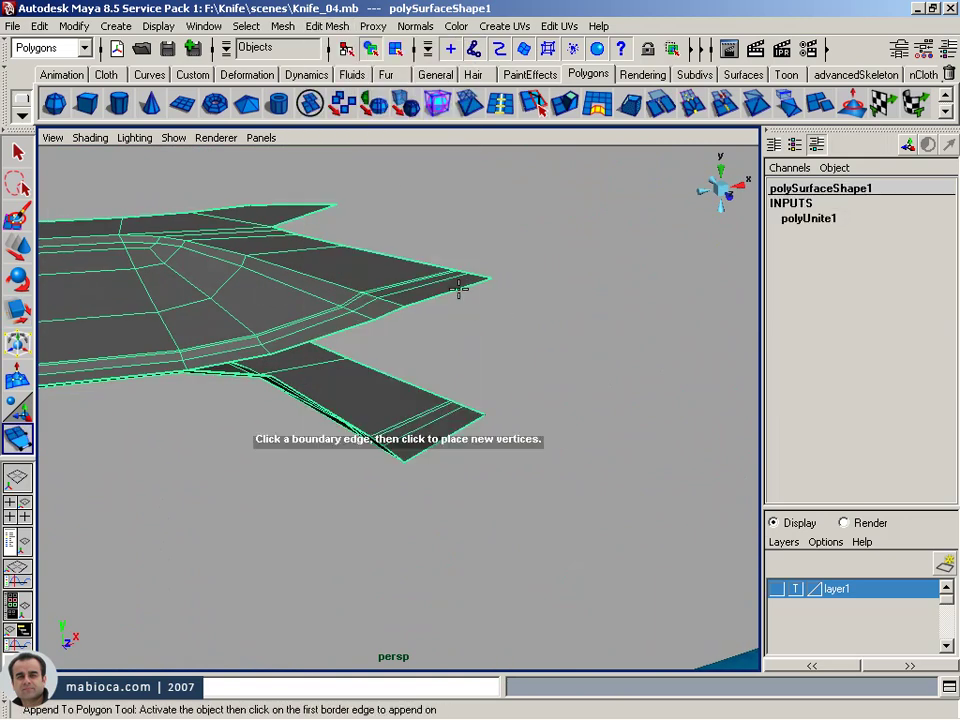
mouse_move(473, 413)
alt+mouse_down()
mouse_move(304, 399)
mouse_move(302, 411)
alt+mouse_up()
key(Return)
alt+middle_drag(328, 347, 354, 284)
alt+right_drag(354, 284, 491, 300)
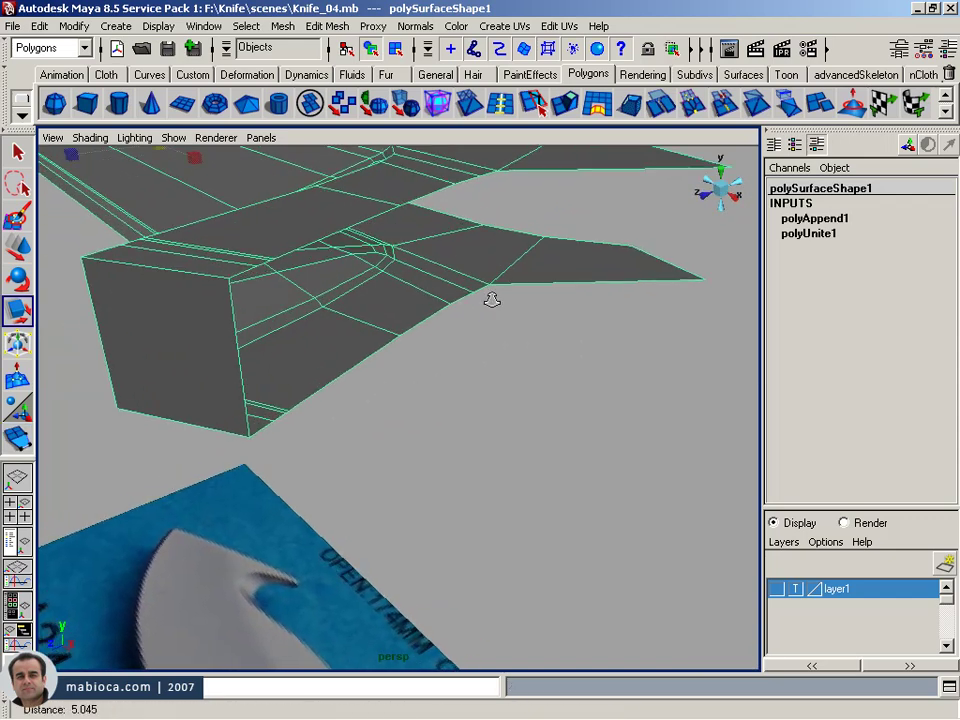
alt+middle_drag(491, 300, 570, 420)
mouse_move(570, 420)
alt+mouse_down()
mouse_move(615, 392)
mouse_move(543, 394)
alt+mouse_up()
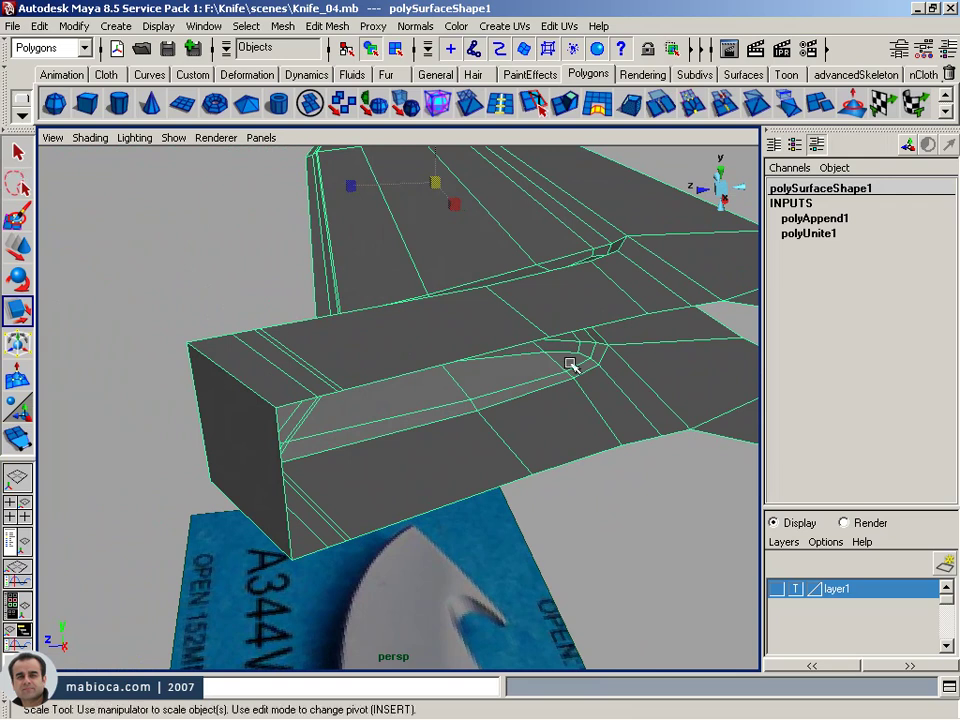
alt+right_drag(572, 364, 399, 306)
mouse_move(399, 306)
alt+mouse_down()
mouse_move(369, 317)
mouse_move(454, 317)
mouse_move(285, 306)
mouse_move(253, 291)
mouse_move(250, 318)
mouse_move(313, 317)
mouse_move(291, 317)
alt+mouse_up()
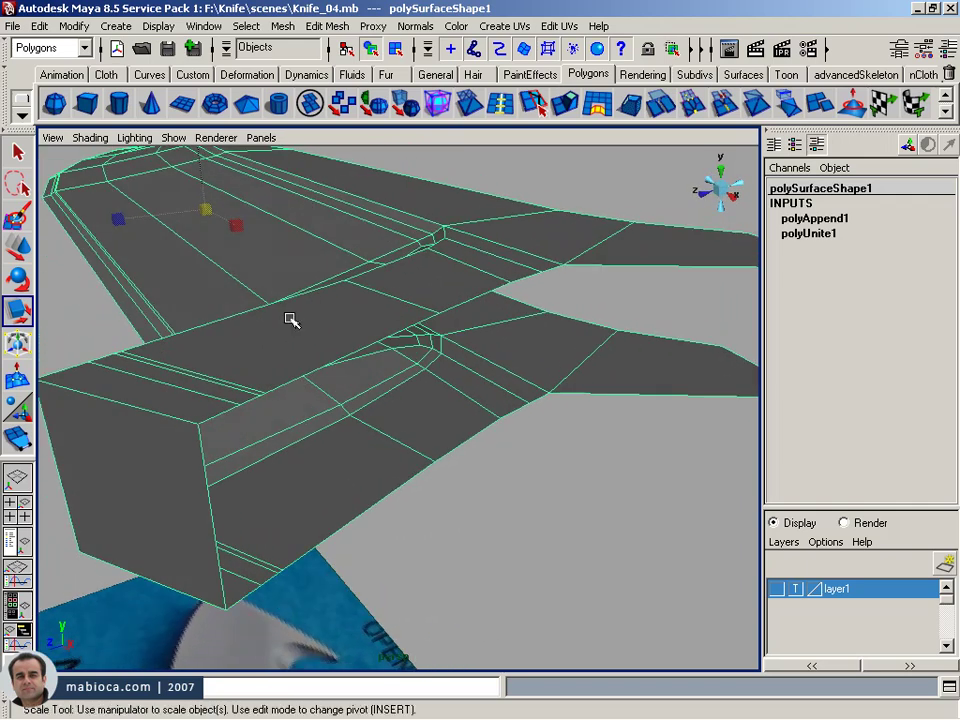
mouse_move(300, 327)
alt+mouse_down()
mouse_move(287, 304)
mouse_move(287, 324)
mouse_move(213, 345)
alt+mouse_up()
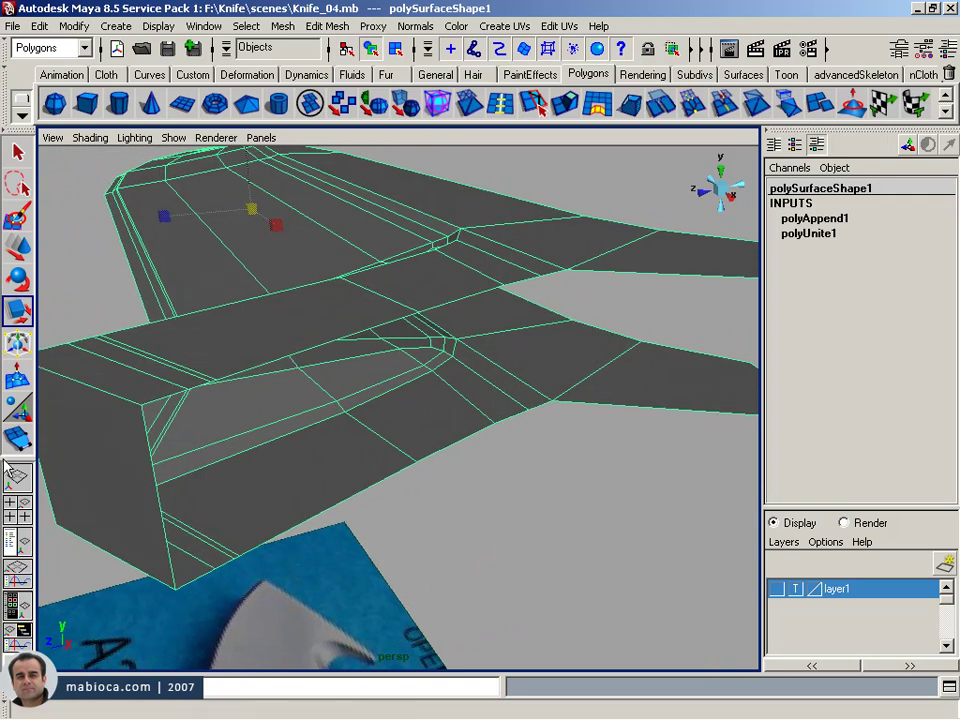
- Switch to edge mode and select an edge at the knife's back end
right_drag(331, 283, 270, 281)
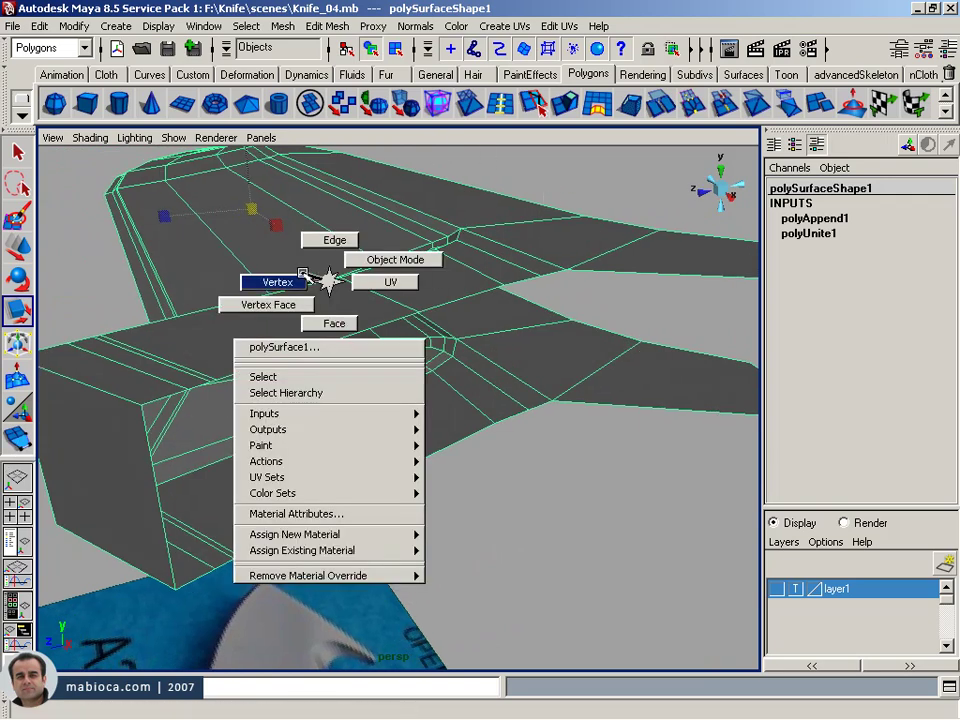
right_drag(338, 323, 332, 279)
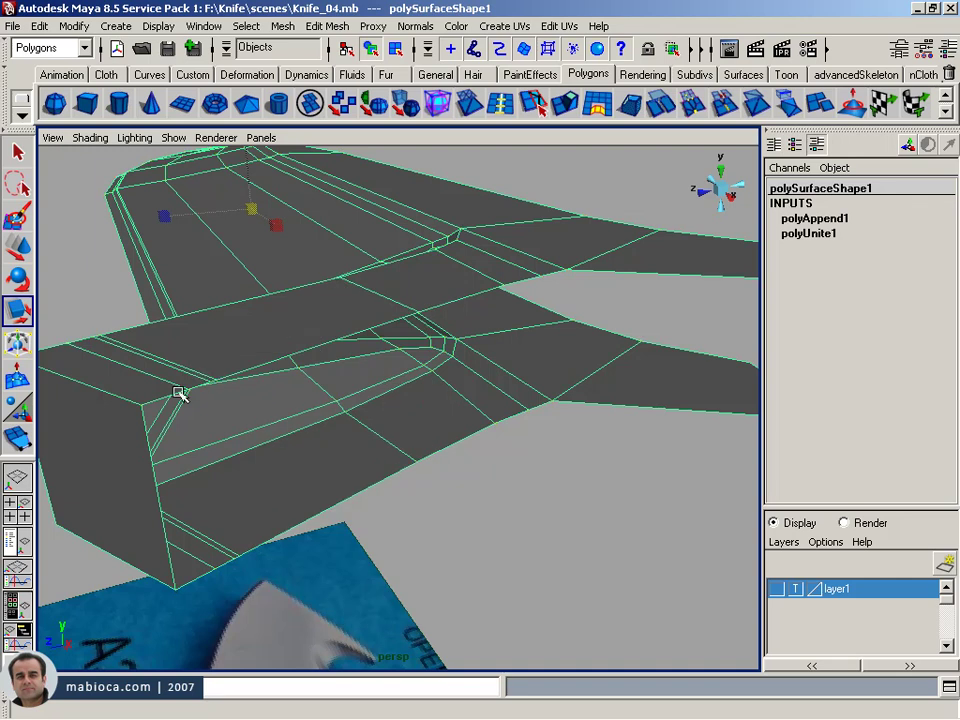
click(182, 391)
click(327, 26)
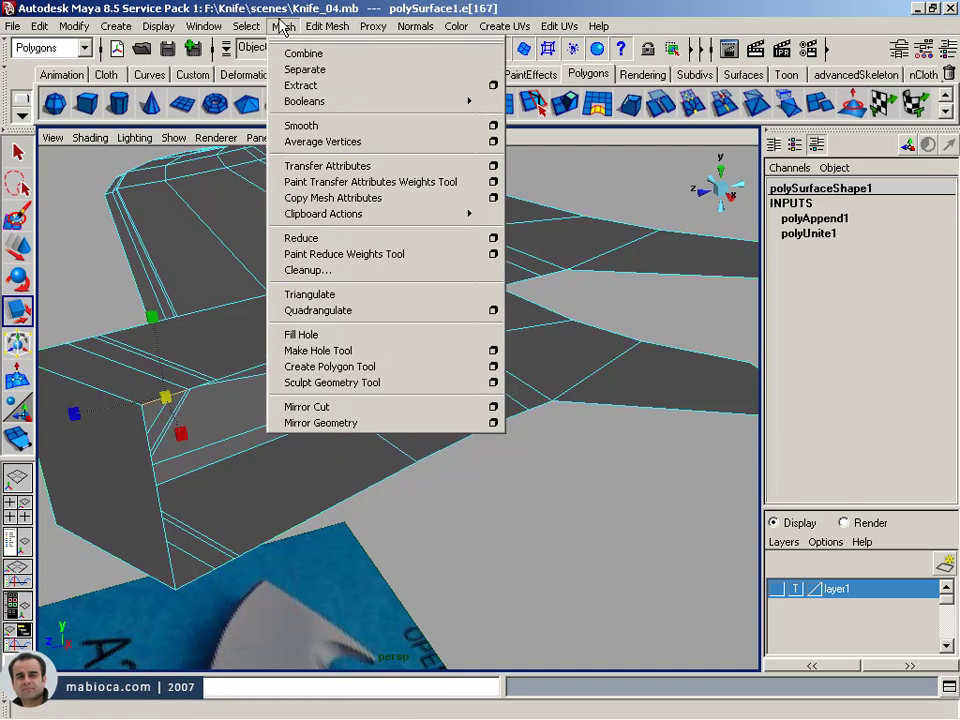
- Select the contiguous border edges of the blade and inspect the selection
click(247, 26)
click(307, 302)
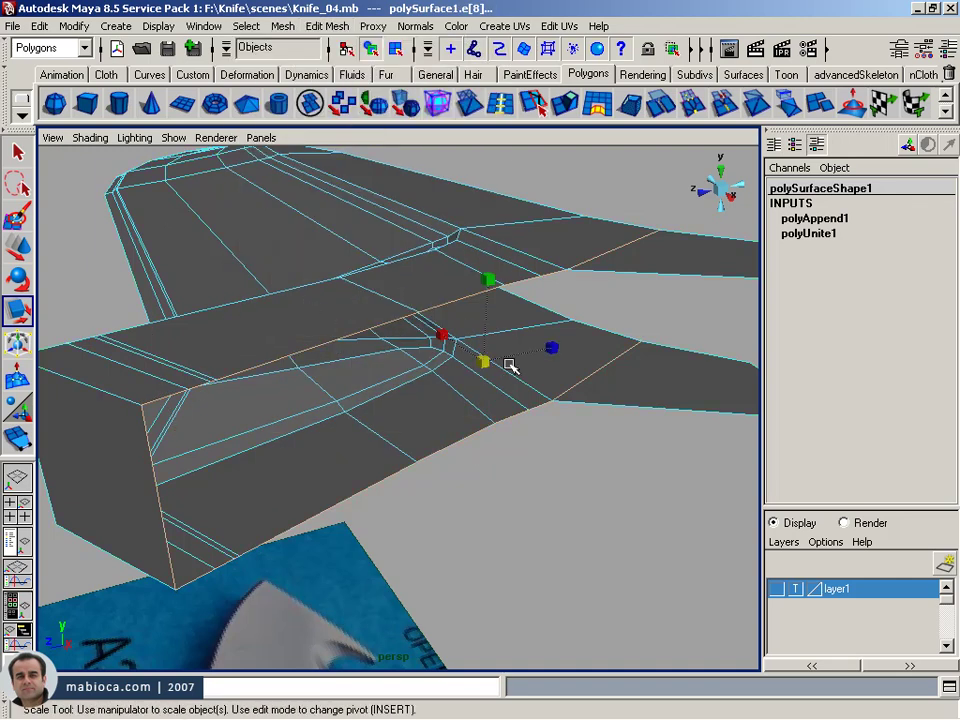
mouse_move(510, 366)
alt+mouse_down()
mouse_move(593, 332)
mouse_move(499, 353)
mouse_move(336, 349)
alt+mouse_up()
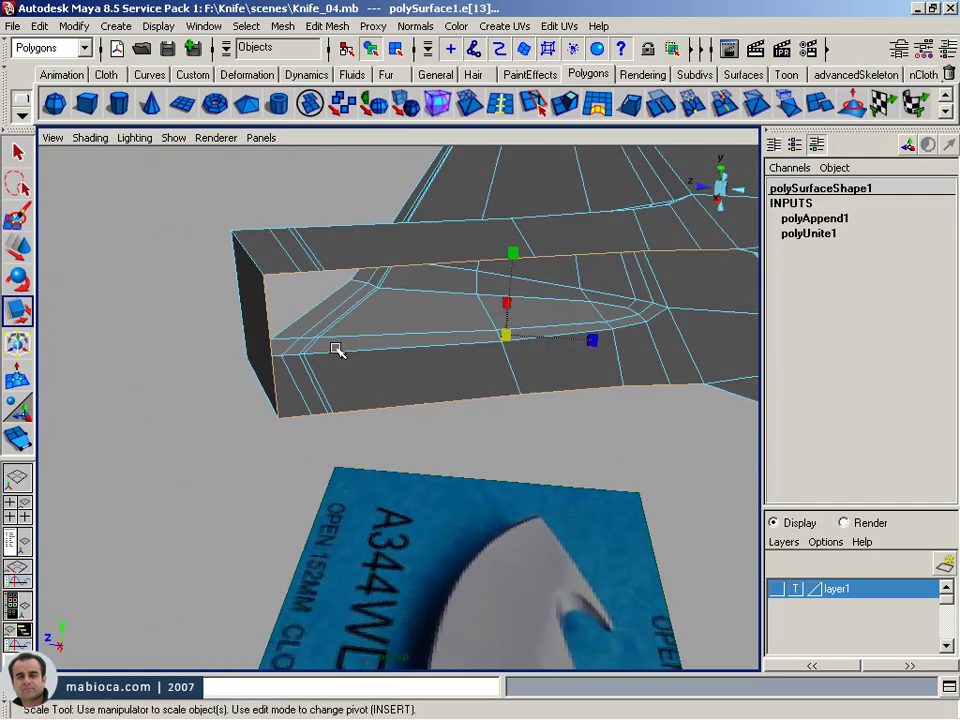
alt+drag(213, 327, 339, 339)
alt+right_drag(339, 339, 300, 360)
mouse_move(300, 360)
alt+mouse_down()
mouse_move(409, 419)
mouse_move(358, 414)
alt+mouse_up()
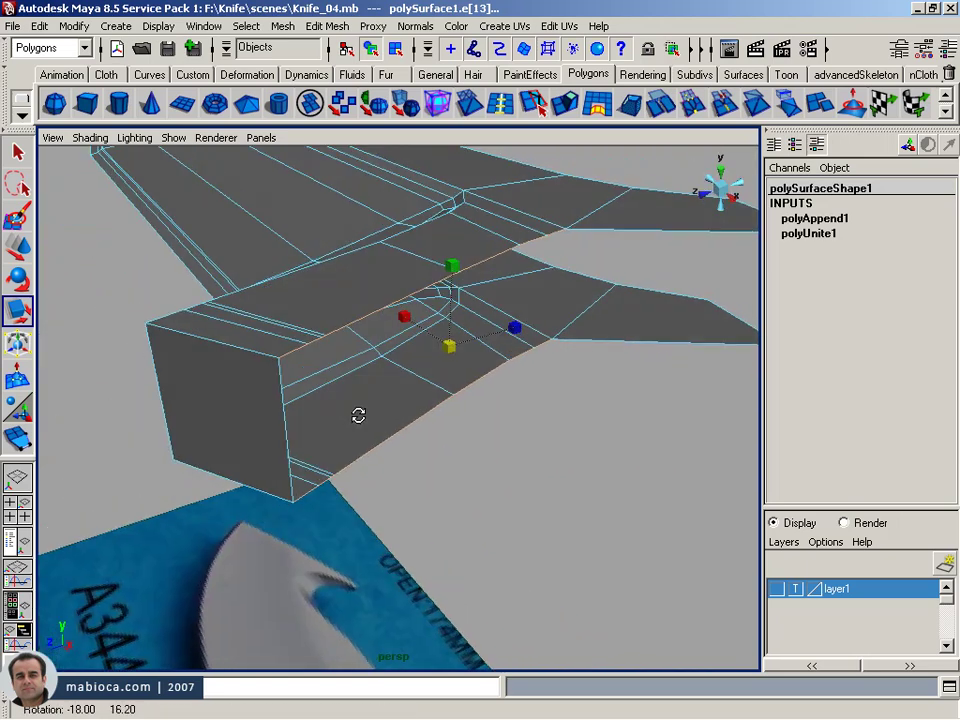
alt+right_drag(358, 414, 290, 428)
alt+drag(290, 428, 464, 416)
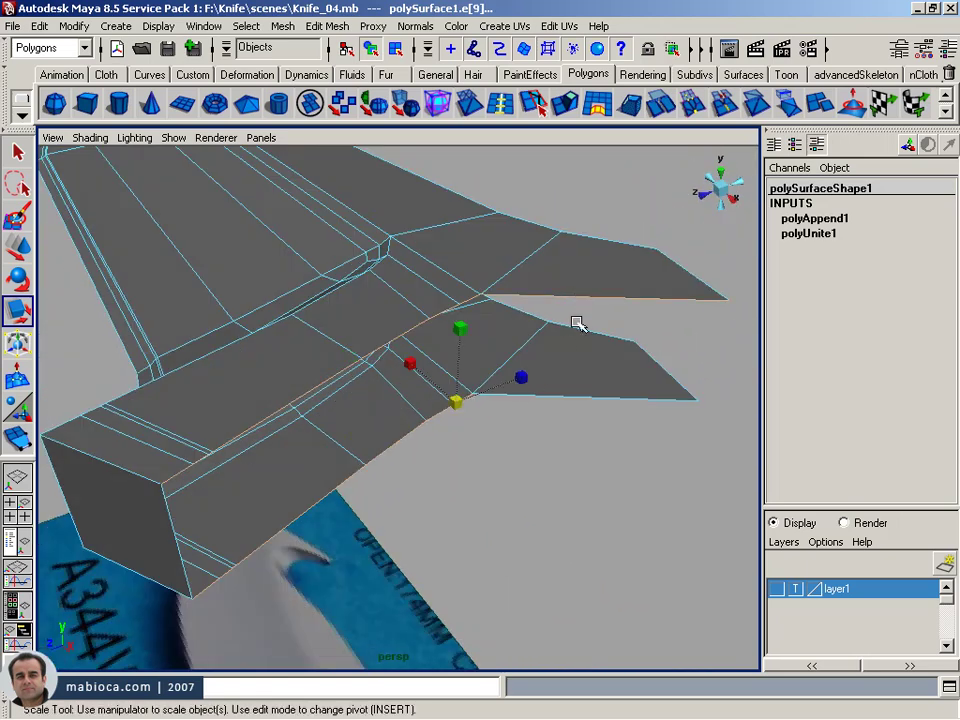
mouse_move(578, 398)
alt+mouse_down()
mouse_move(634, 377)
mouse_move(480, 371)
alt+mouse_up()
mouse_move(480, 371)
alt+right_down()
mouse_move(433, 364)
mouse_move(457, 445)
alt+right_up()
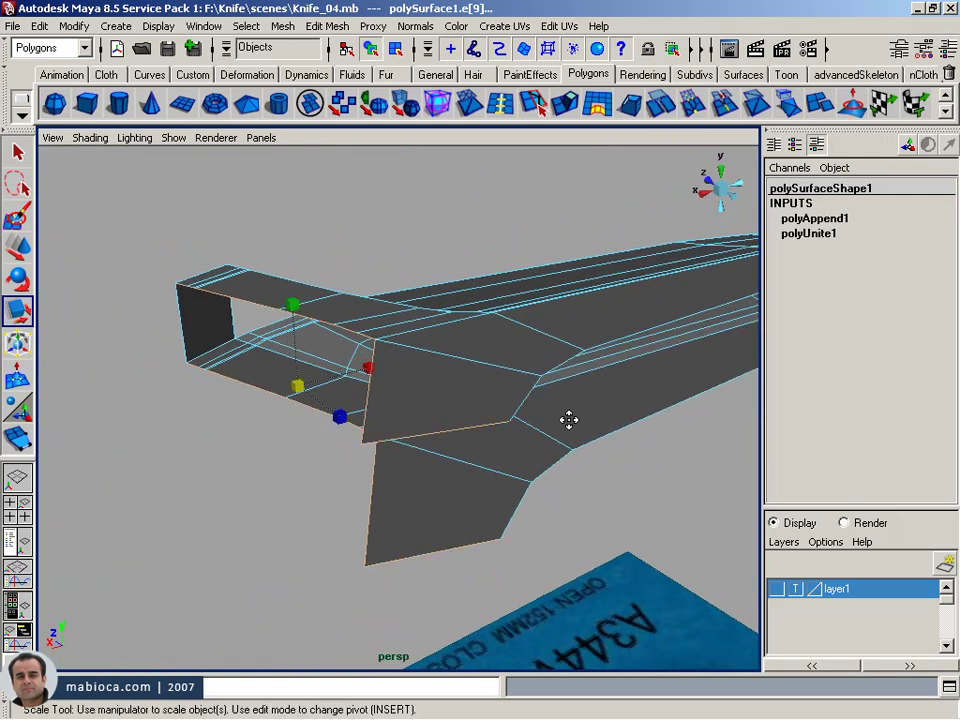
alt+right_drag(568, 420, 279, 456)
mouse_move(279, 456)
alt+mouse_down()
mouse_move(285, 510)
mouse_move(238, 474)
mouse_move(250, 445)
mouse_move(336, 484)
mouse_move(319, 495)
mouse_move(361, 465)
mouse_move(429, 471)
alt+mouse_up()
alt+drag(190, 511, 539, 457)
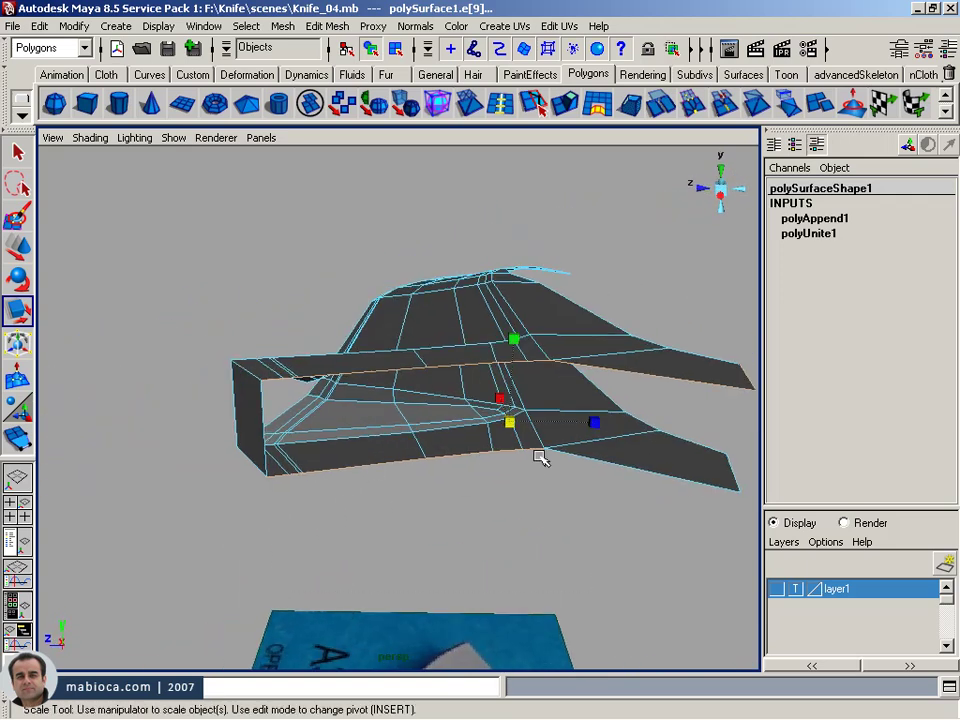
alt+drag(207, 516, 259, 499)
alt+right_drag(259, 499, 266, 504)
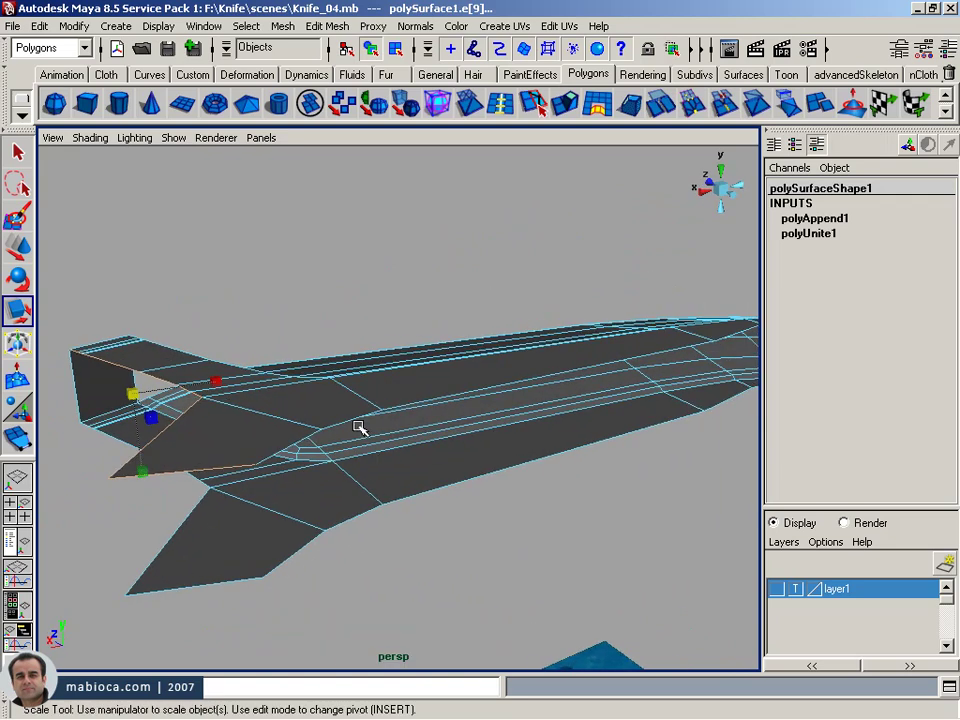
- Reselect the connected run of blade border edges and review the knife tip up close
click(246, 26)
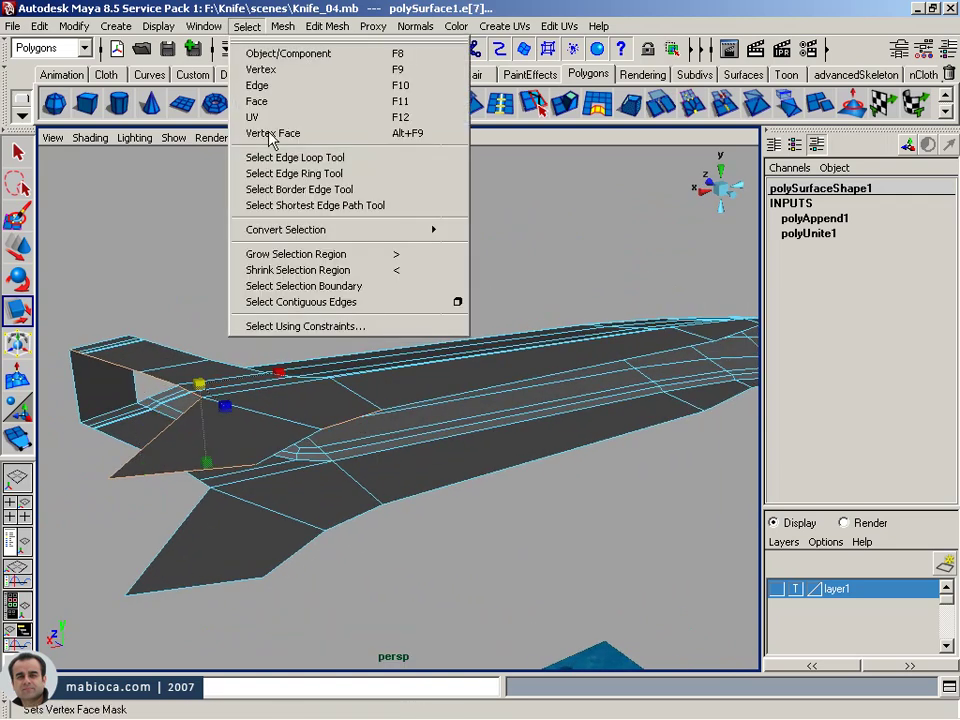
click(300, 302)
mouse_move(300, 302)
alt+mouse_down()
mouse_move(330, 321)
mouse_move(399, 513)
alt+mouse_up()
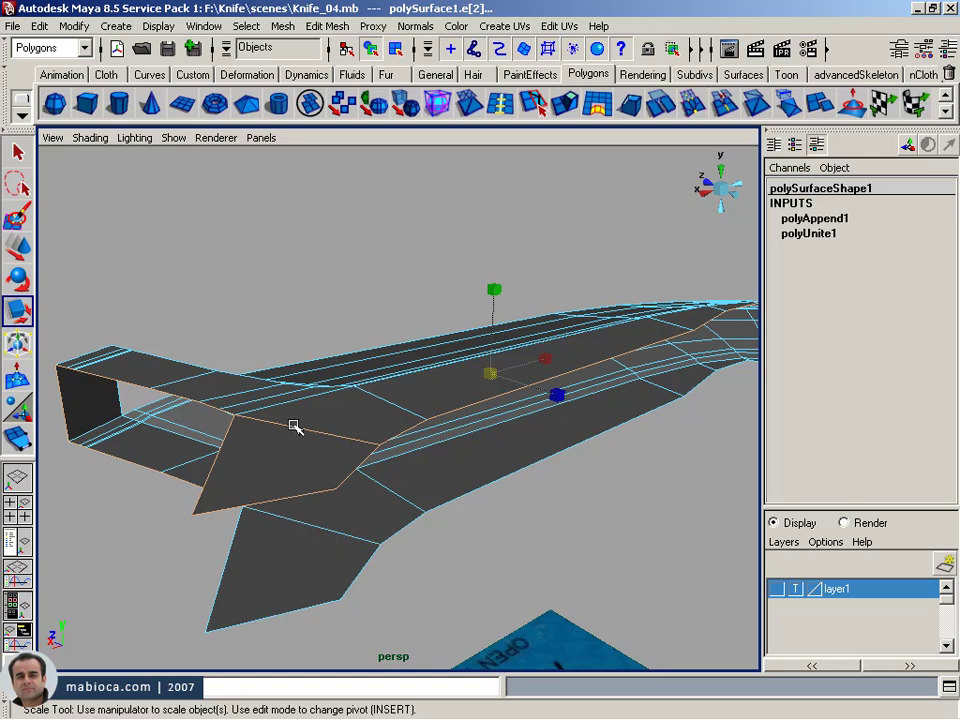
alt+drag(310, 458, 384, 445)
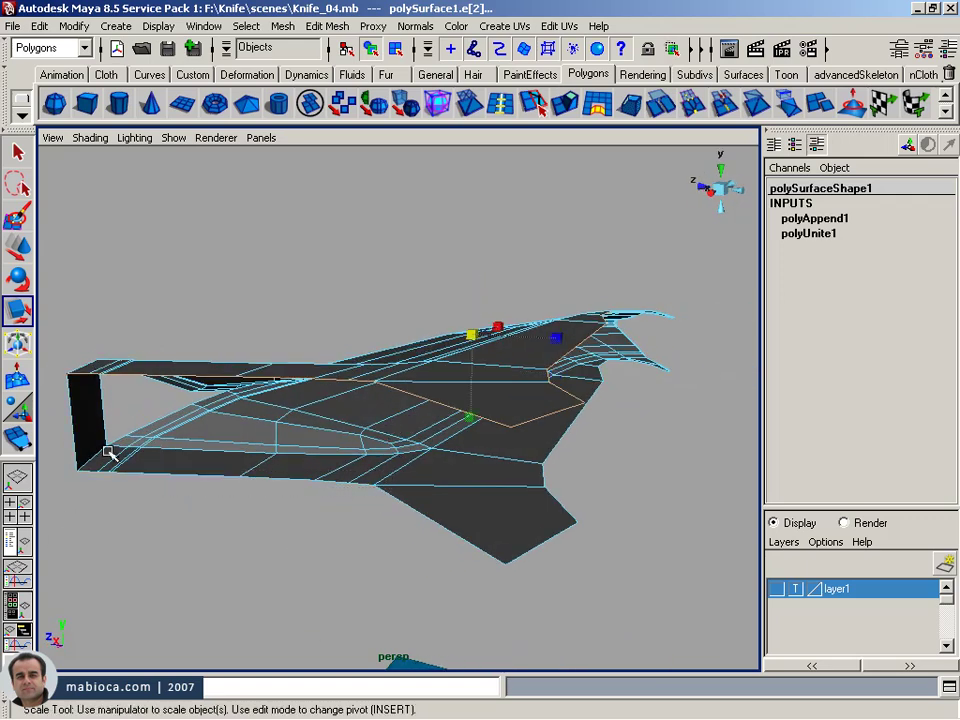
alt+right_drag(364, 418, 336, 377)
mouse_move(336, 377)
alt+mouse_down()
mouse_move(256, 457)
mouse_move(381, 484)
alt+mouse_up()
mouse_move(381, 484)
alt+right_down()
mouse_move(514, 424)
mouse_move(461, 406)
alt+right_up()
mouse_move(404, 389)
alt+right_down()
mouse_move(422, 349)
mouse_move(540, 355)
alt+right_up()
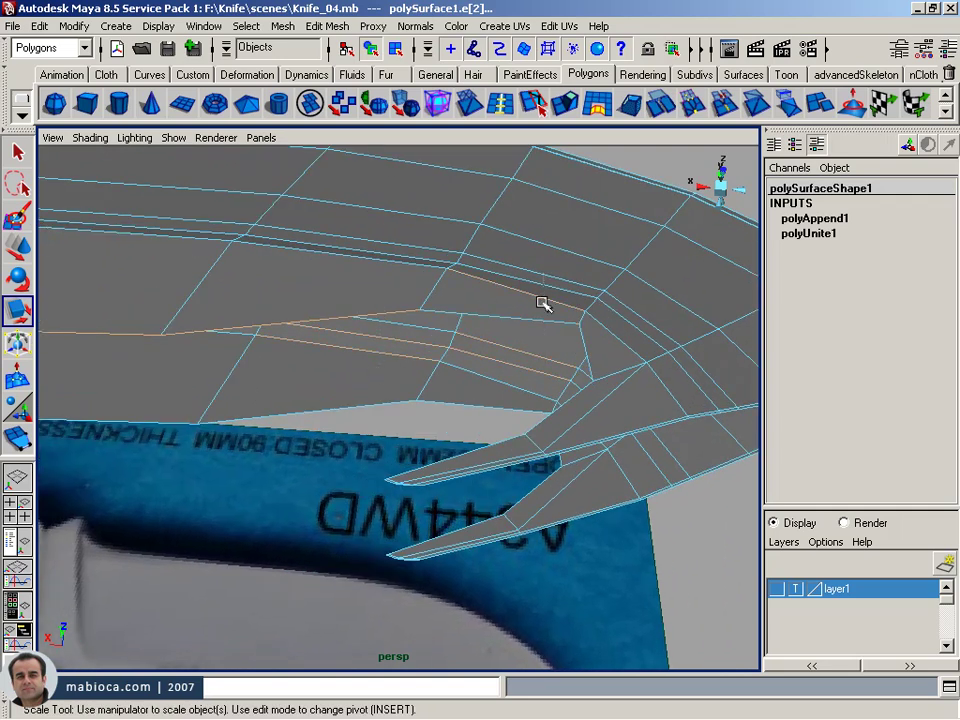
alt+right_drag(202, 347, 390, 347)
alt+drag(390, 347, 514, 315)
alt+right_drag(514, 315, 377, 298)
mouse_move(377, 298)
alt+mouse_down()
mouse_move(669, 305)
mouse_move(514, 264)
alt+mouse_up()
alt+right_drag(514, 264, 422, 246)
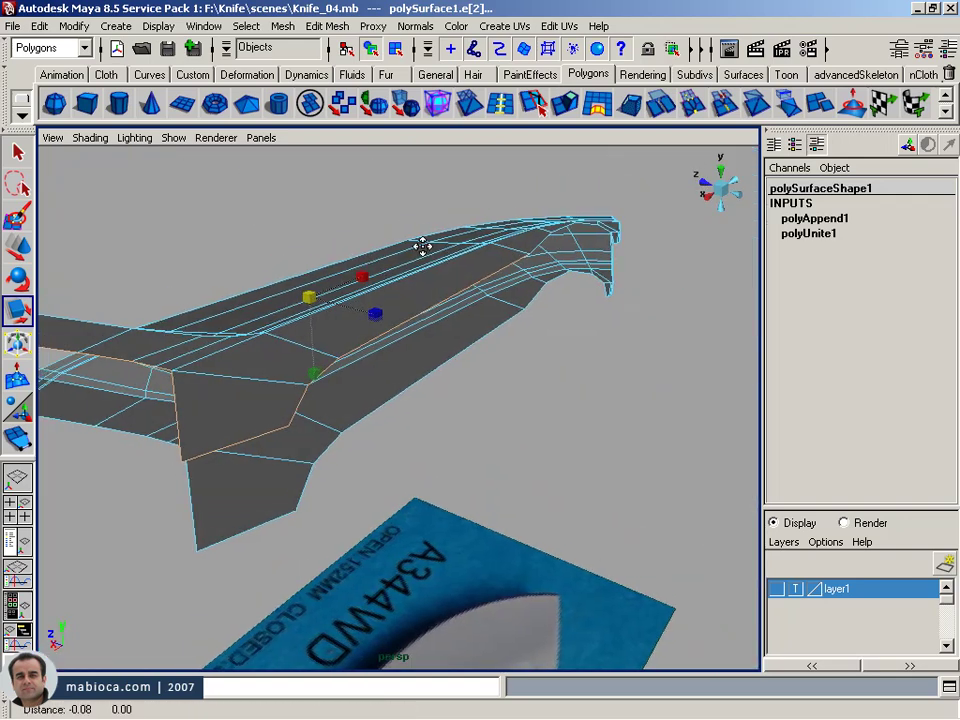
alt+drag(422, 246, 591, 255)
- Extrude the blade's border edges and drag them down to form side walls
click(566, 103)
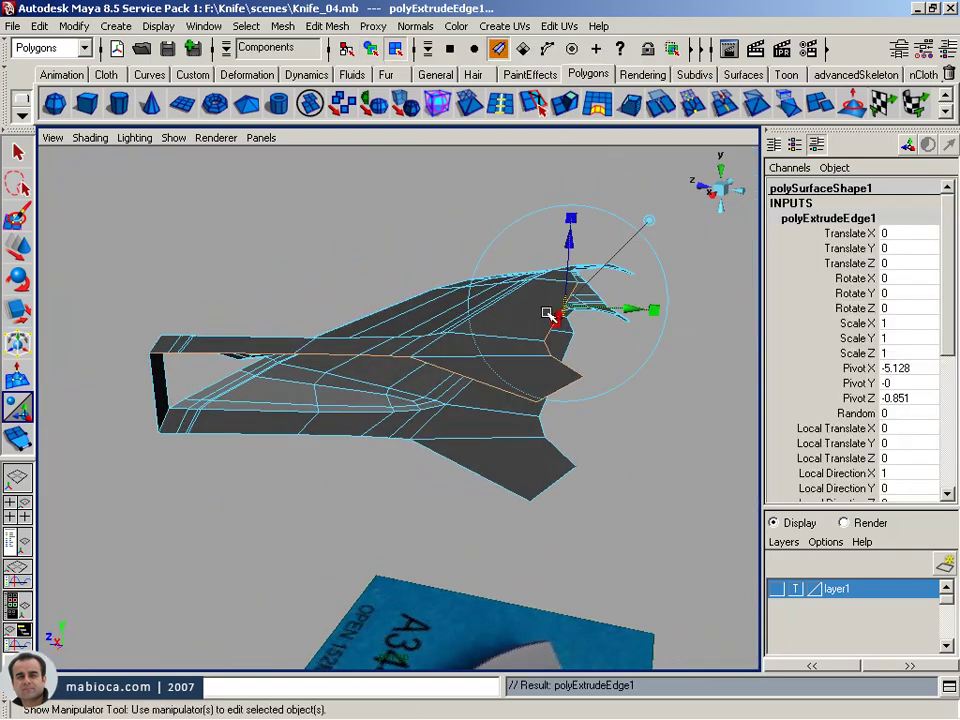
key(w)
mouse_move(444, 243)
mouse_down()
mouse_move(445, 300)
mouse_move(304, 313)
mouse_up()
mouse_move(304, 313)
alt+right_down()
mouse_move(456, 326)
mouse_move(467, 368)
alt+right_up()
mouse_move(384, 345)
mouse_down()
mouse_move(380, 366)
mouse_move(349, 373)
mouse_up()
mouse_move(349, 373)
alt+right_down()
mouse_move(519, 347)
mouse_move(604, 346)
alt+right_up()
- Put the manipulator pivot on the blade's bottom edge and flatten the extruded strip against the wall
key(Insert)
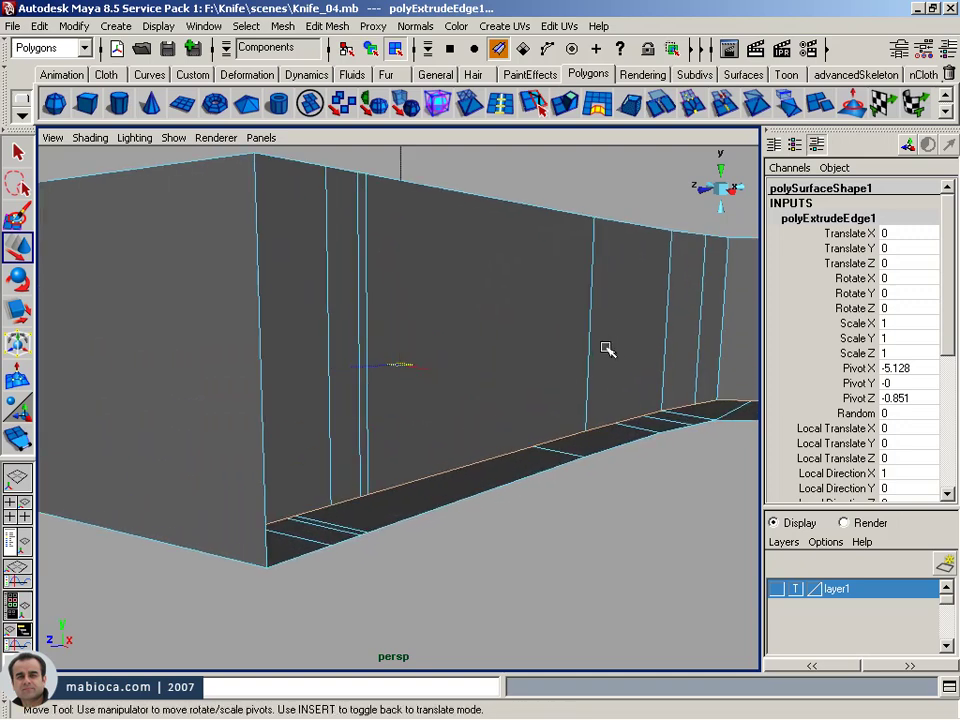
mouse_move(378, 358)
mouse_down()
mouse_move(396, 369)
mouse_move(370, 480)
mouse_up()
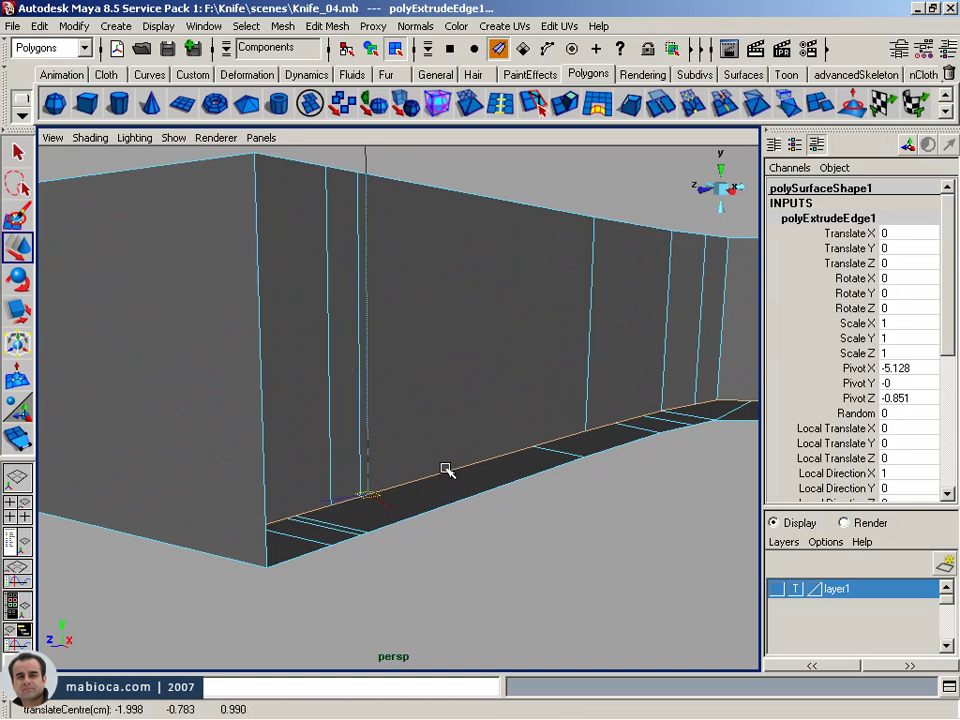
key(Insert)
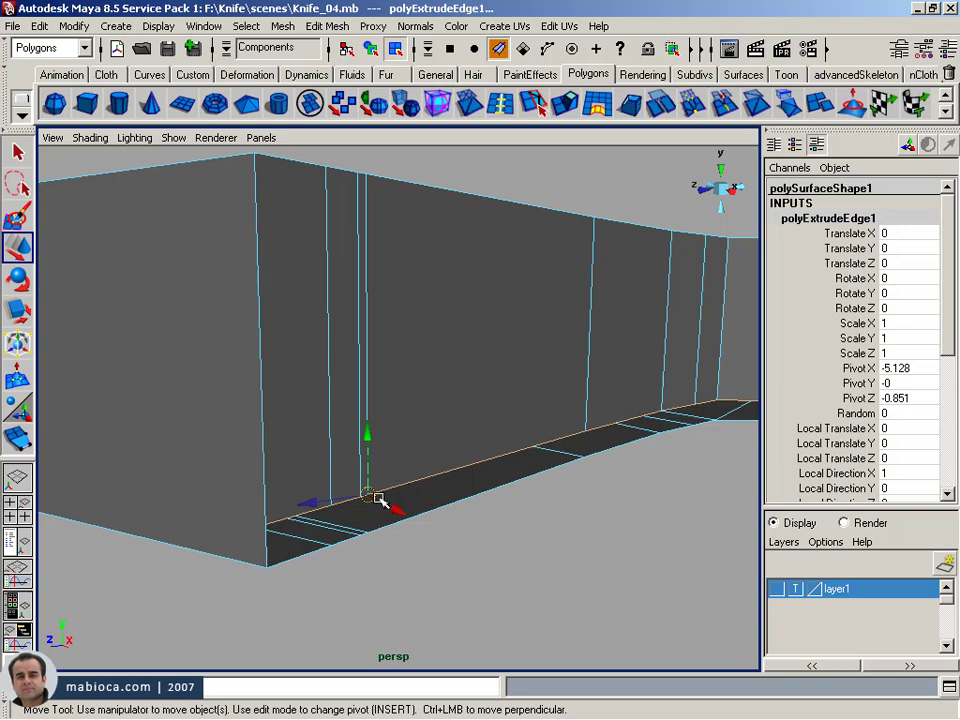
drag(379, 497, 370, 508)
mouse_move(634, 556)
alt+mouse_down()
mouse_move(681, 510)
mouse_move(454, 467)
alt+mouse_up()
alt+right_drag(454, 467, 427, 467)
mouse_move(427, 467)
alt+mouse_down()
mouse_move(339, 484)
mouse_move(544, 364)
mouse_move(445, 336)
mouse_move(581, 339)
mouse_move(549, 381)
alt+mouse_up()
right_drag(542, 377, 533, 436)
alt+drag(533, 436, 729, 383)
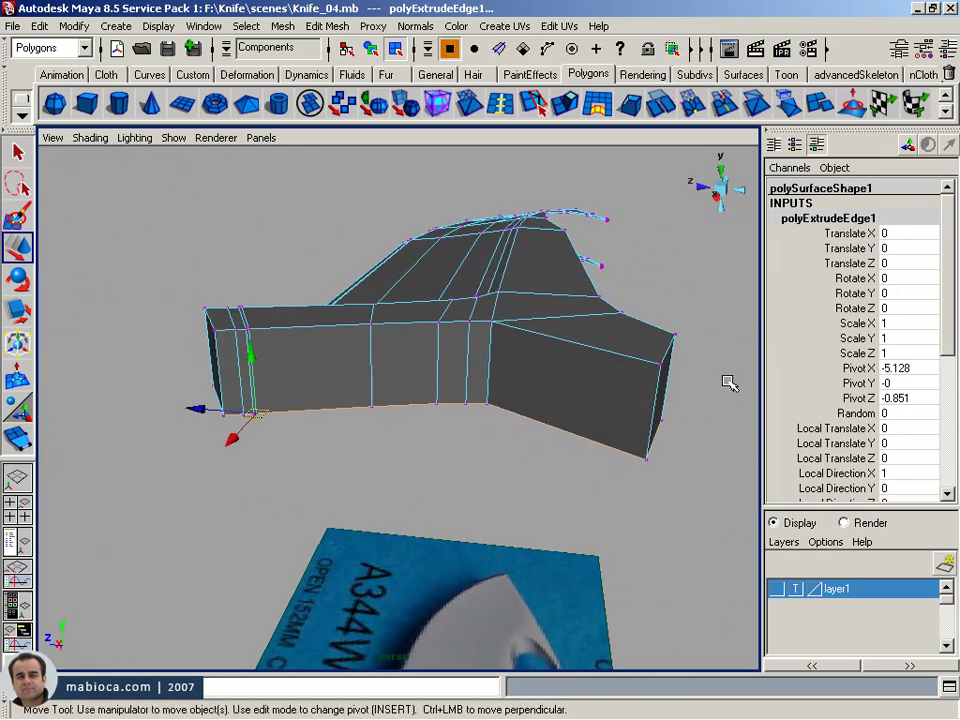
- Select the overlapping vertices at the blade tip for welding and show the mesh smooth-shaded
drag(199, 438, 200, 438)
alt+drag(504, 478, 317, 463)
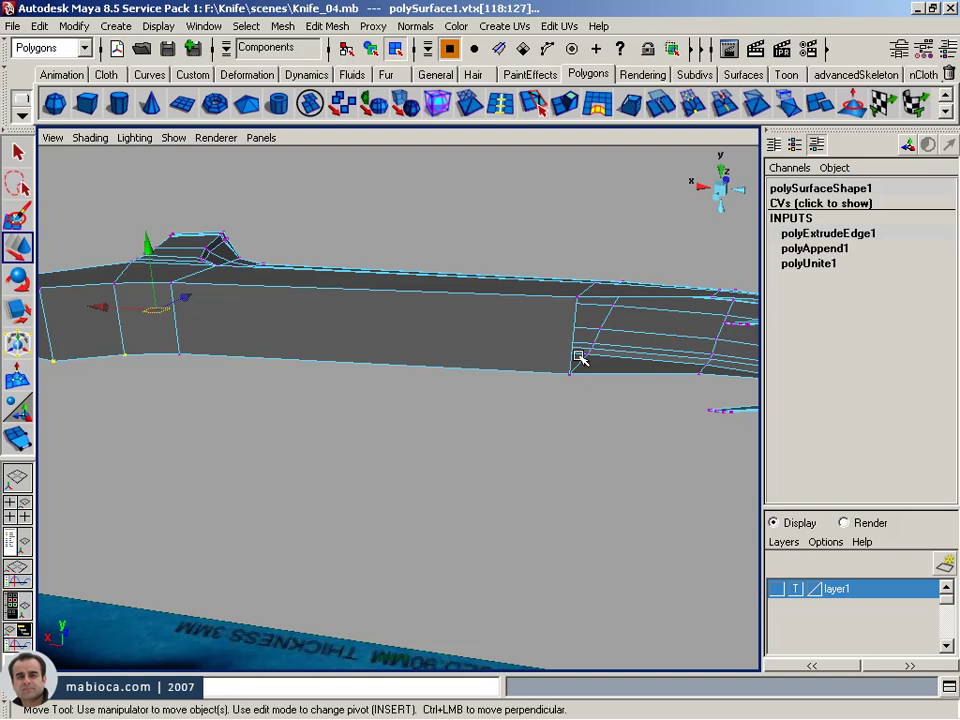
drag(84, 390, 101, 418)
drag(148, 390, 149, 391)
mouse_move(150, 392)
alt+mouse_down()
mouse_move(349, 403)
mouse_move(418, 420)
mouse_move(562, 413)
mouse_move(557, 375)
alt+mouse_up()
mouse_move(503, 338)
mouse_down()
mouse_move(563, 411)
mouse_move(545, 484)
mouse_up()
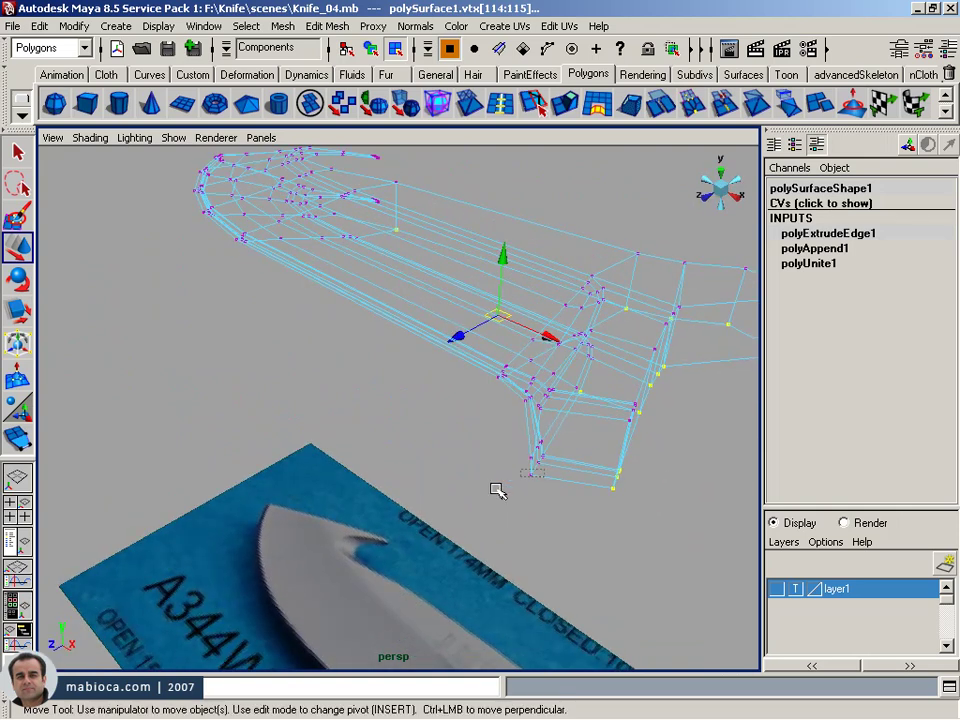
key(5)
alt+drag(478, 506, 497, 448)
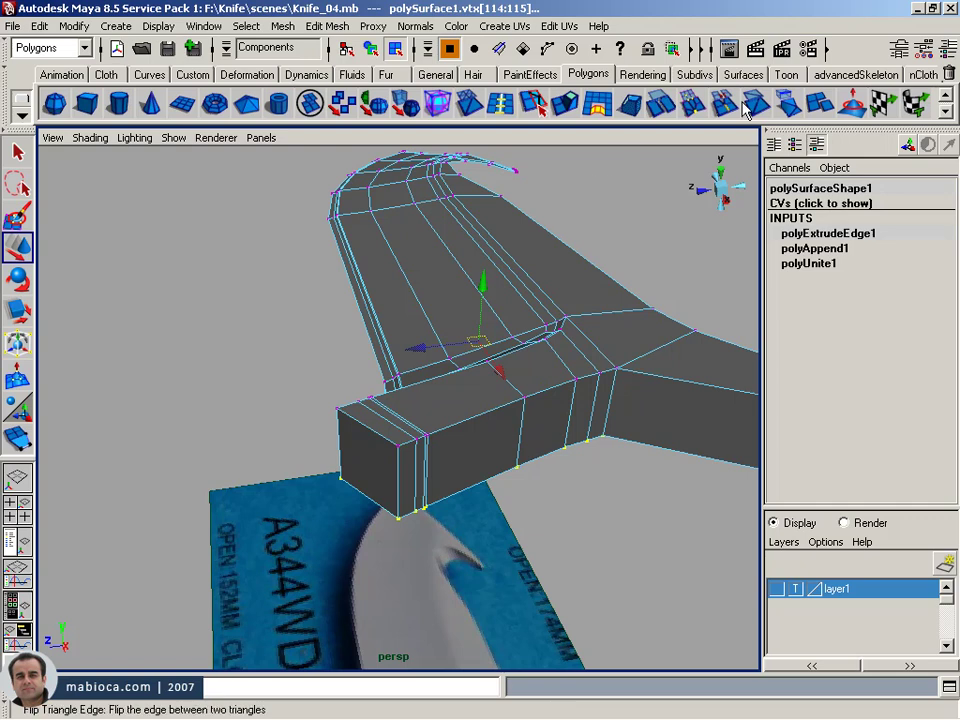
- Merge the selected vertices, then test-move a corner vertex and undo it
click(690, 108)
key(r)
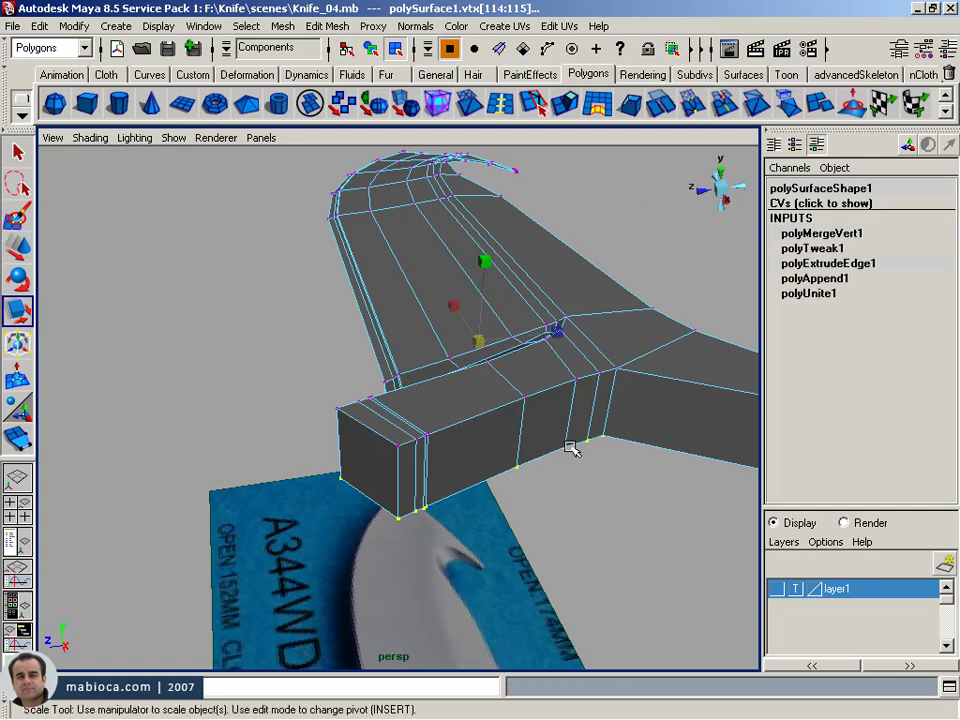
click(568, 449)
key(w)
drag(571, 400, 568, 355)
key(z)
- Compare the blade tip with the reference image and check the knife reference photo
mouse_move(633, 441)
alt+mouse_down()
mouse_move(531, 418)
mouse_move(420, 356)
mouse_move(357, 371)
mouse_move(611, 375)
alt+mouse_up()
key(F8)
mouse_move(617, 274)
alt+mouse_down()
mouse_move(654, 431)
mouse_move(358, 345)
alt+mouse_up()
mouse_move(358, 345)
alt+right_down()
mouse_move(540, 437)
mouse_move(511, 453)
mouse_move(326, 396)
alt+right_up()
mouse_move(349, 390)
alt+mouse_down()
mouse_move(375, 369)
mouse_move(347, 391)
alt+mouse_up()
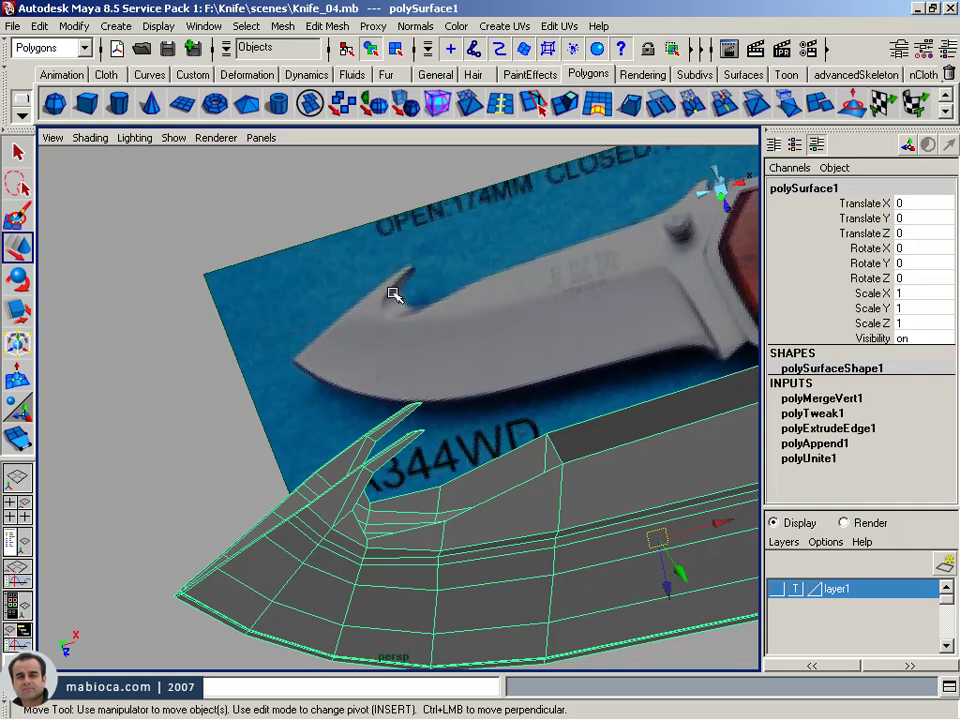
mouse_move(562, 416)
alt+mouse_down()
mouse_move(557, 508)
mouse_move(598, 431)
alt+mouse_up()
alt+right_drag(598, 431, 286, 470)
mouse_move(490, 484)
alt+mouse_down()
mouse_move(514, 465)
mouse_move(563, 472)
alt+mouse_up()
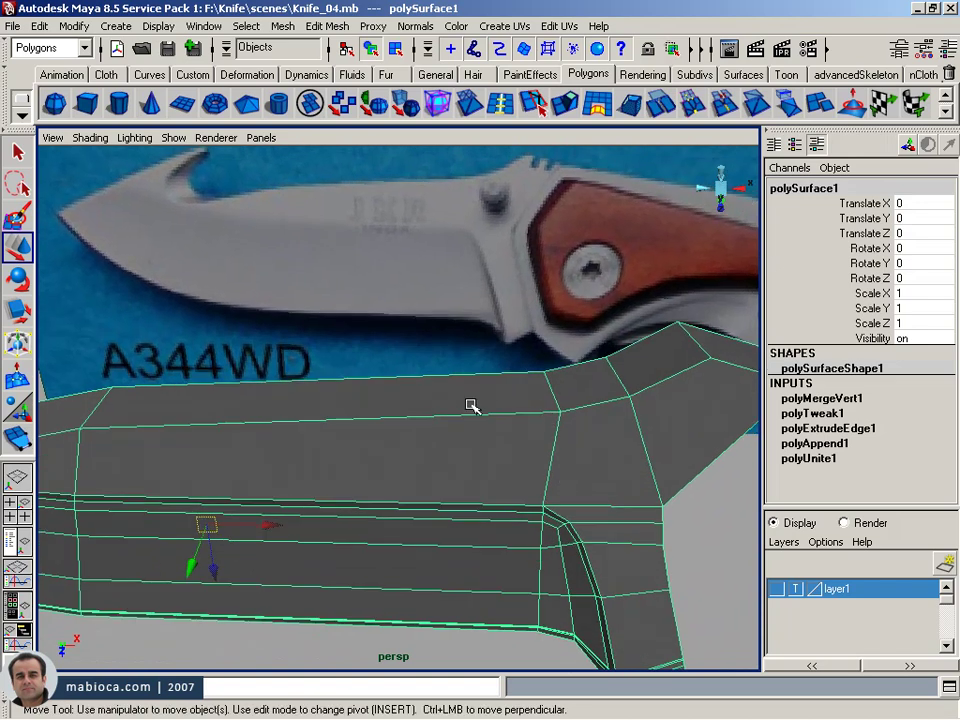
alt+drag(470, 404, 469, 381)
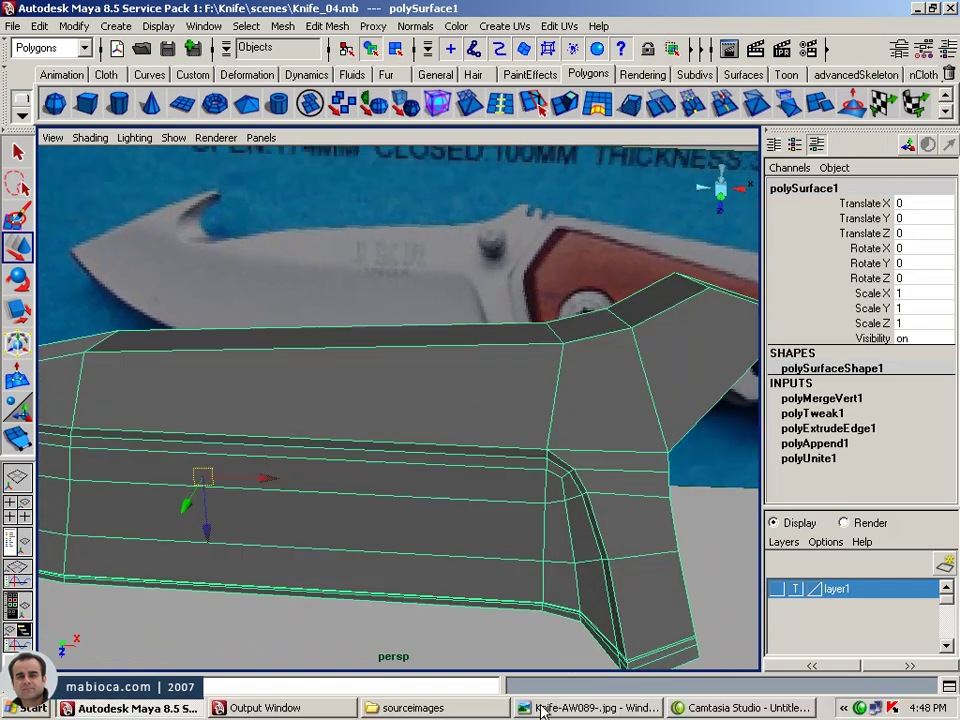
click(545, 707)
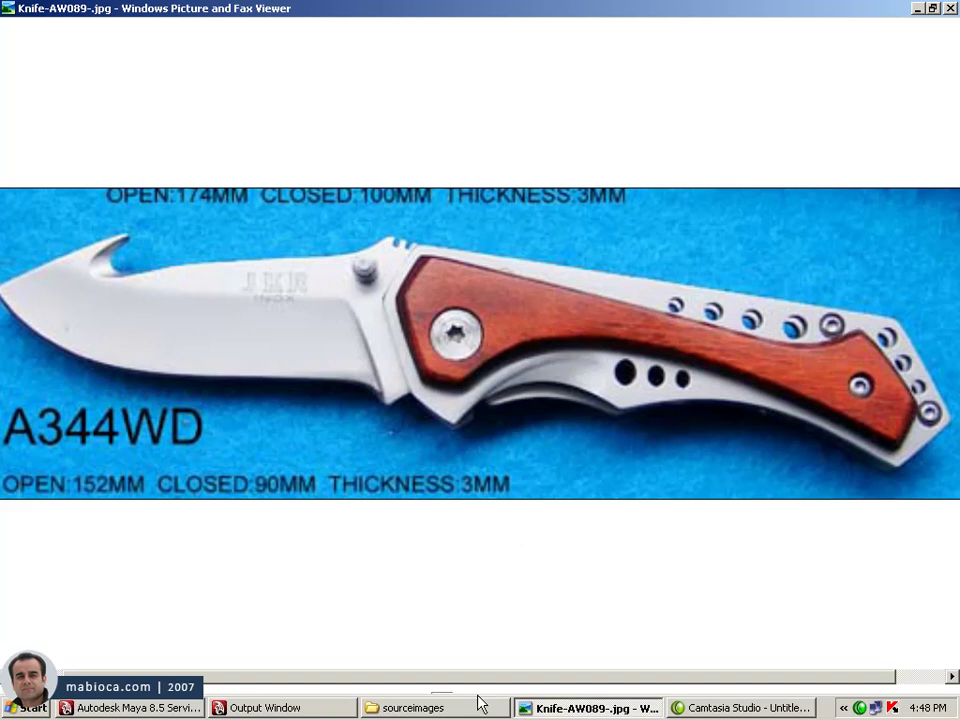
click(190, 707)
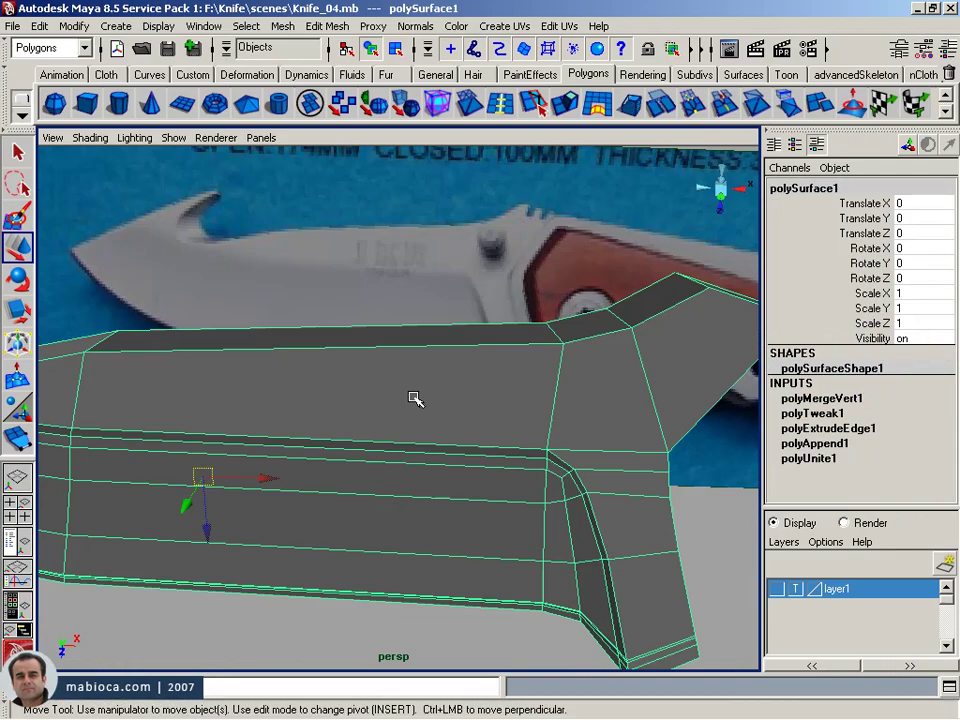
- Select the vertices at the base of the hook from a top-down view of the blade
alt+drag(416, 399, 437, 360)
key(F9)
mouse_move(378, 342)
alt+mouse_down()
mouse_move(409, 354)
mouse_move(456, 291)
mouse_move(467, 294)
alt+mouse_up()
mouse_move(555, 238)
mouse_down()
mouse_move(563, 272)
mouse_move(450, 317)
mouse_up()
mouse_move(300, 347)
alt+mouse_down()
mouse_move(580, 378)
mouse_move(470, 392)
alt+mouse_up()
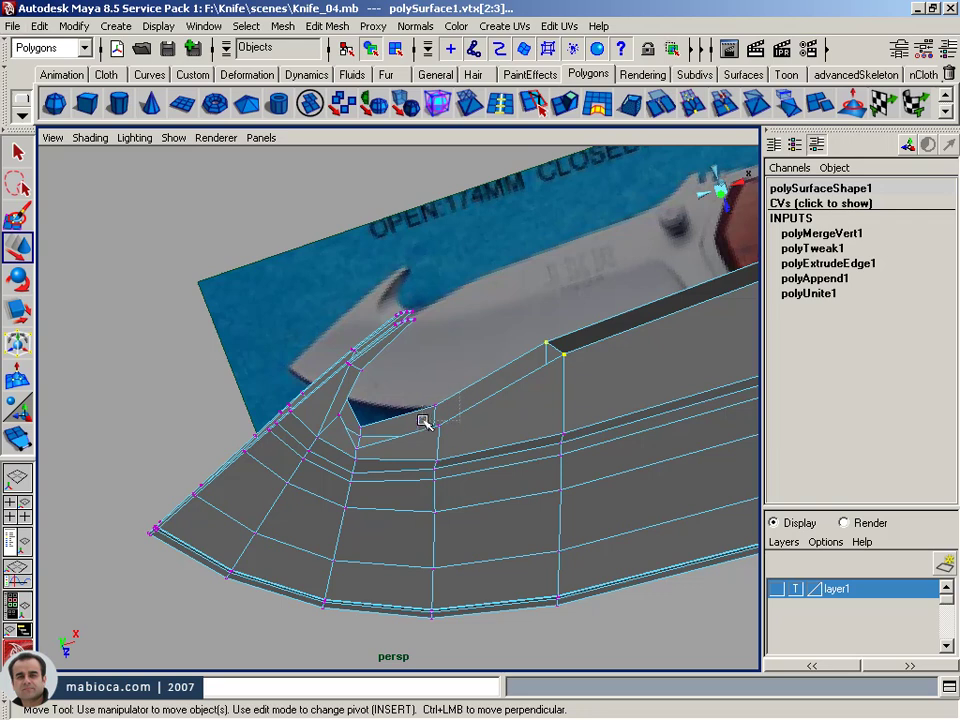
alt+drag(388, 425, 193, 285)
alt+right_drag(193, 285, 388, 364)
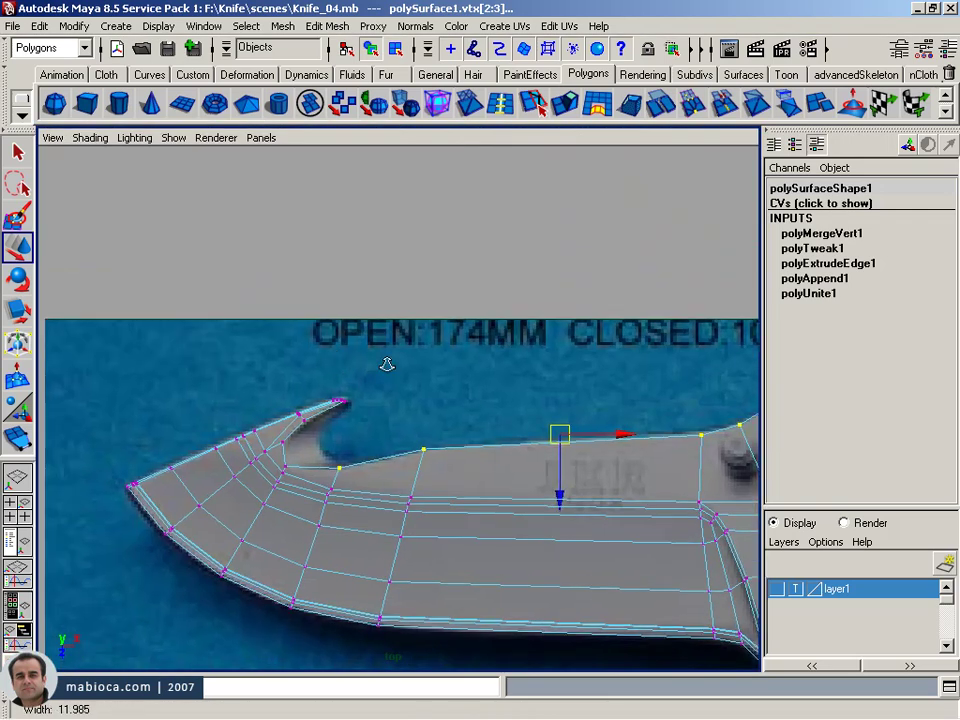
shift+drag(305, 428, 300, 437)
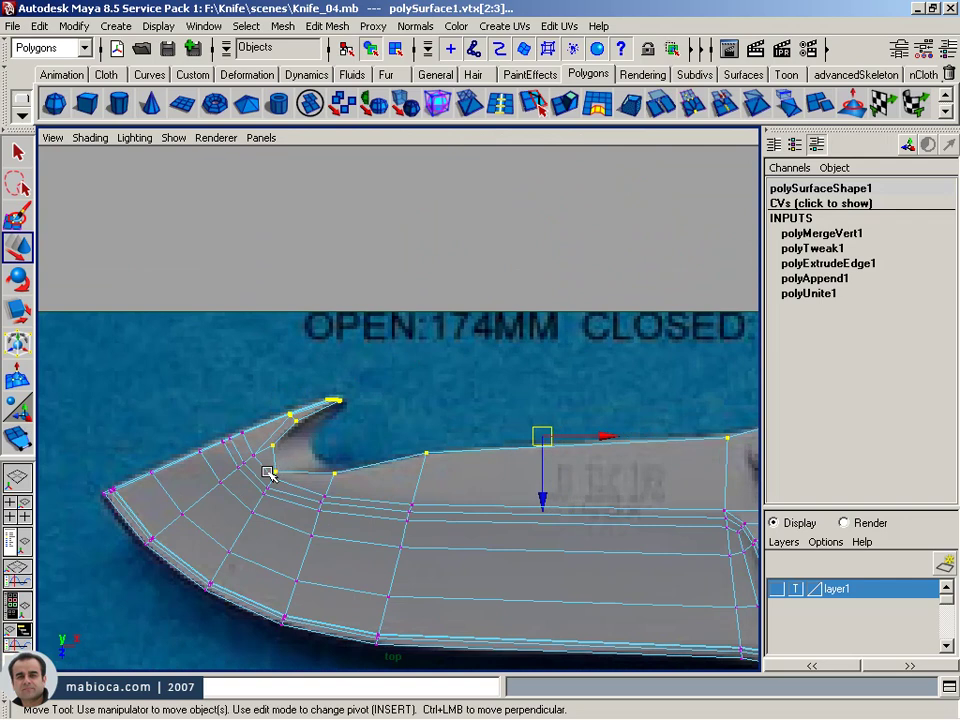
alt+middle_drag(306, 470, 343, 402)
mouse_move(343, 402)
alt+right_down()
mouse_move(529, 407)
mouse_move(447, 364)
alt+right_up()
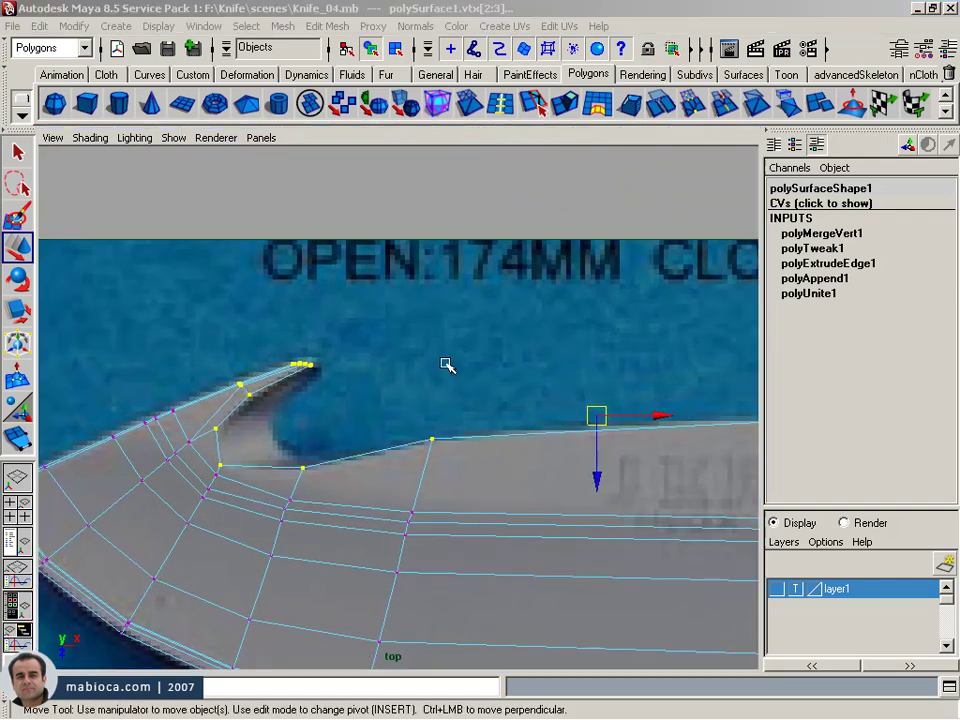
- Trial-scale the hook-tip vertices, undo the scaling, and return to object selection
key(space)
key(space)
mouse_move(604, 263)
alt+mouse_down()
mouse_move(636, 360)
mouse_move(660, 510)
mouse_move(411, 516)
mouse_move(616, 456)
mouse_move(450, 364)
mouse_move(462, 334)
mouse_move(469, 369)
mouse_move(339, 465)
mouse_move(364, 456)
mouse_move(377, 422)
alt+mouse_up()
key(r)
mouse_move(525, 475)
mouse_down()
mouse_move(540, 465)
mouse_move(526, 424)
mouse_move(489, 454)
mouse_move(435, 441)
mouse_move(381, 474)
mouse_move(494, 505)
mouse_move(583, 484)
mouse_move(540, 401)
mouse_move(315, 339)
mouse_up()
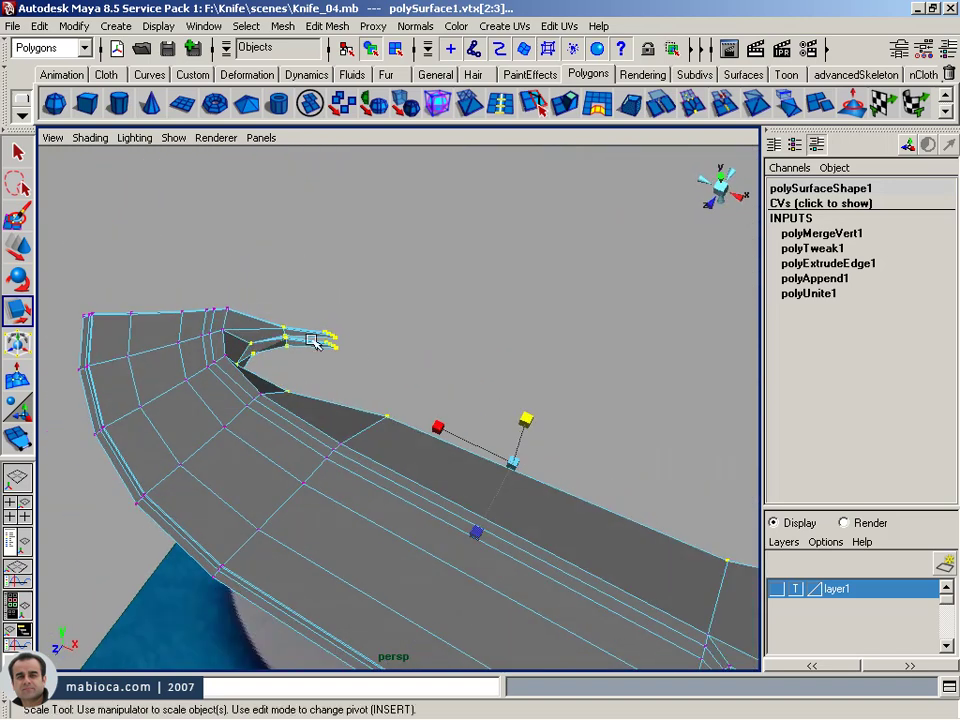
mouse_move(255, 395)
alt+mouse_down()
mouse_move(244, 349)
mouse_move(222, 354)
mouse_move(245, 472)
alt+mouse_up()
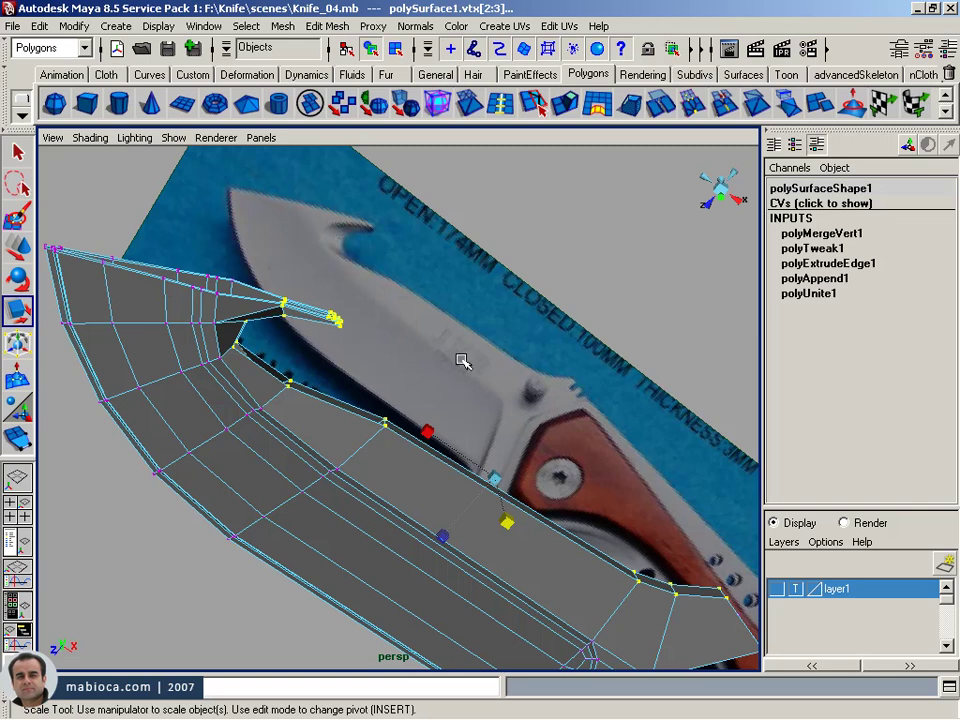
key(z)
mouse_move(433, 371)
alt+mouse_down()
mouse_move(446, 377)
mouse_move(471, 360)
alt+mouse_up()
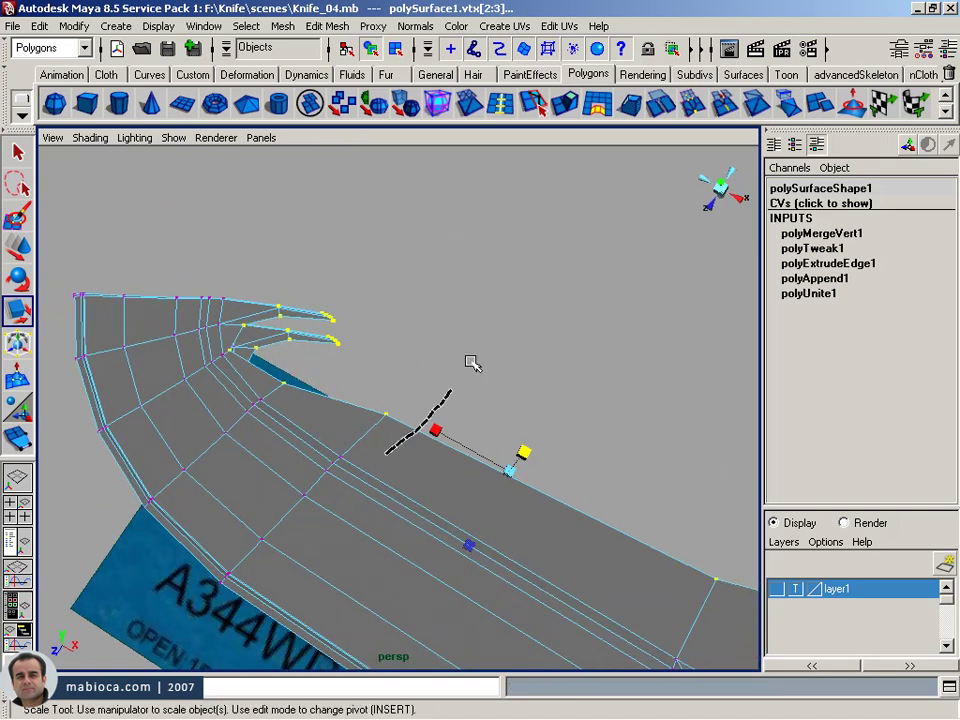
key(F8)
mouse_move(353, 483)
alt+mouse_down()
mouse_move(563, 471)
mouse_move(546, 444)
alt+mouse_up()
mouse_move(546, 444)
alt+right_down()
mouse_move(471, 392)
mouse_move(505, 405)
mouse_move(452, 400)
alt+right_up()
- Pan and zoom the top view to check the traced blade outline against the reference
key(space)
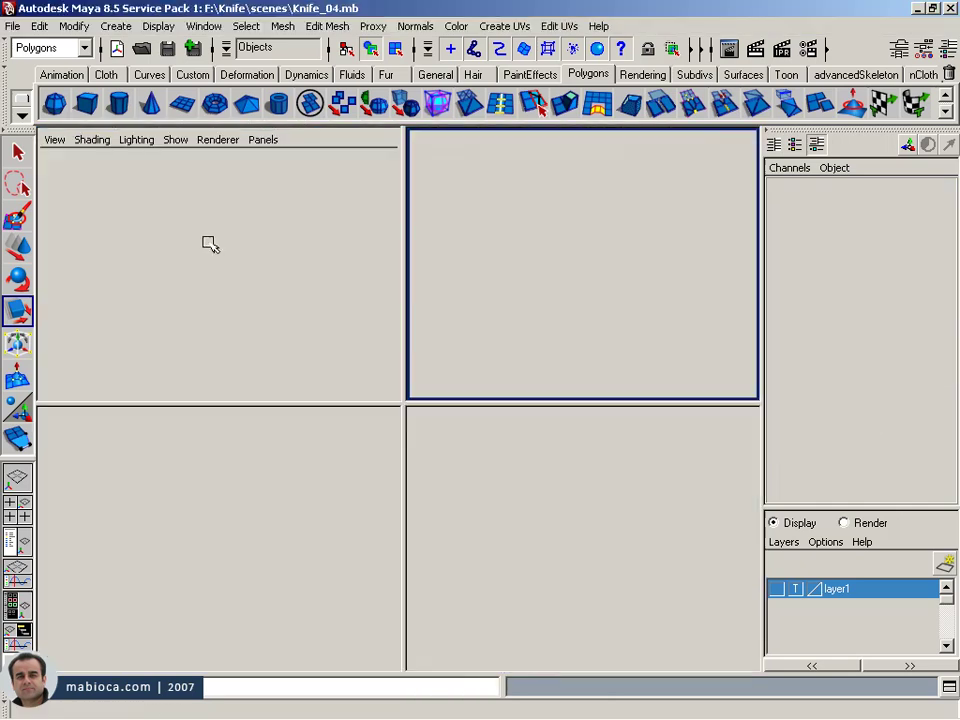
key(space)
scroll(380, 310, down, 1)
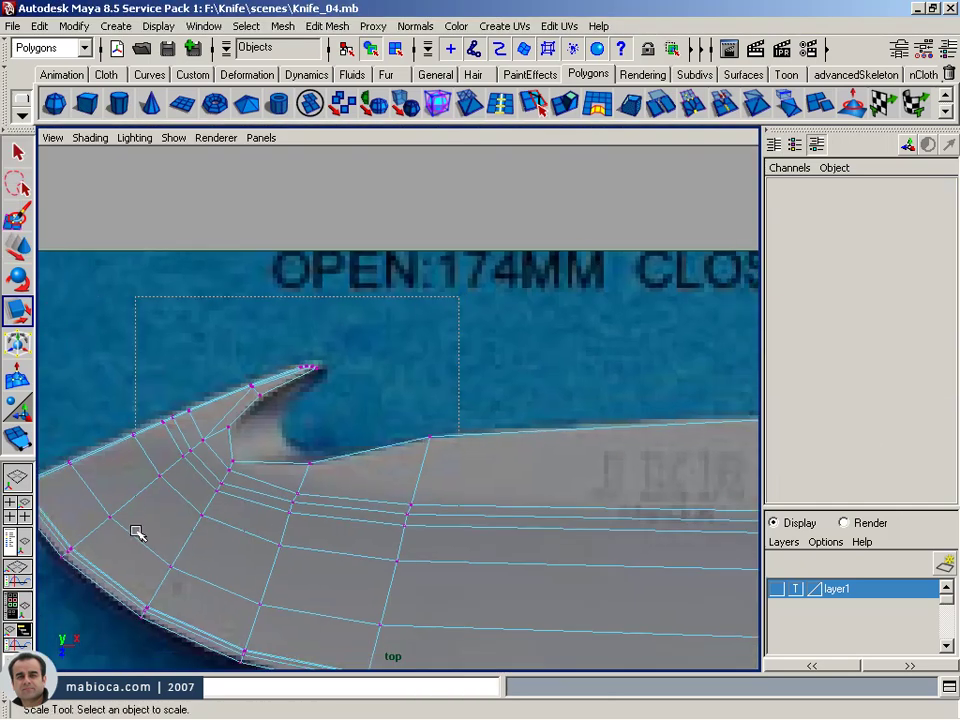
drag(459, 297, 128, 532)
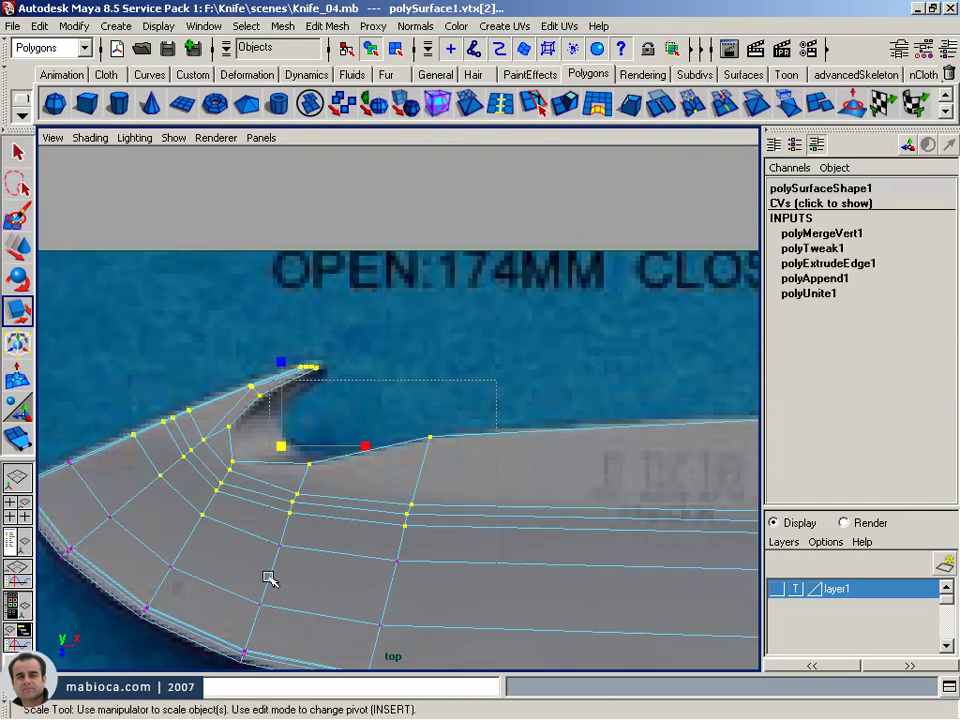
alt+middle_drag(360, 514, 248, 452)
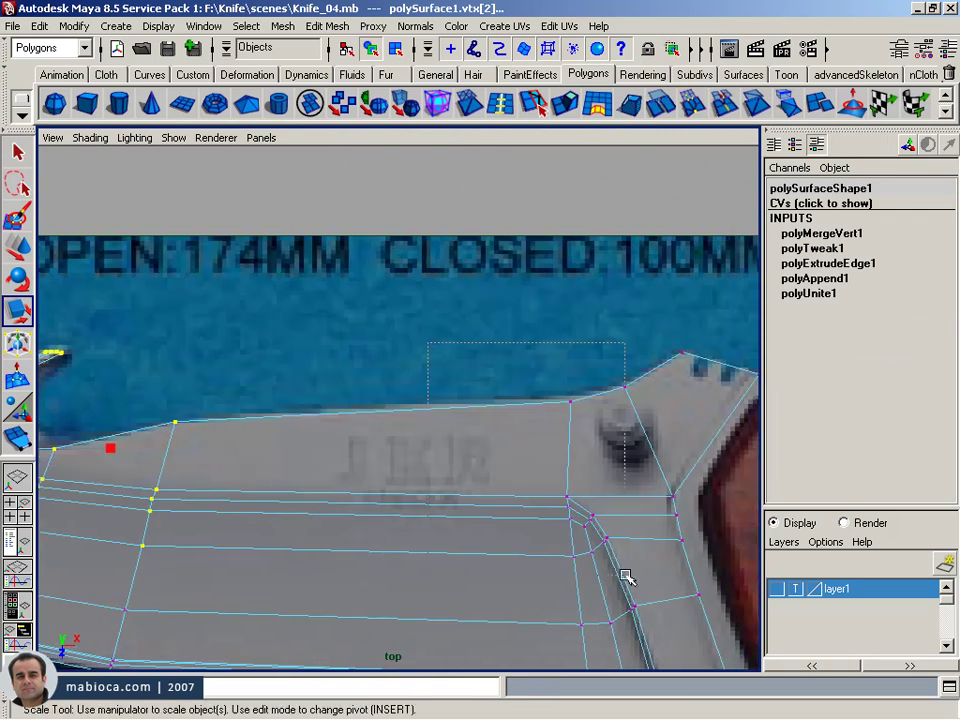
alt+middle_drag(722, 311, 439, 324)
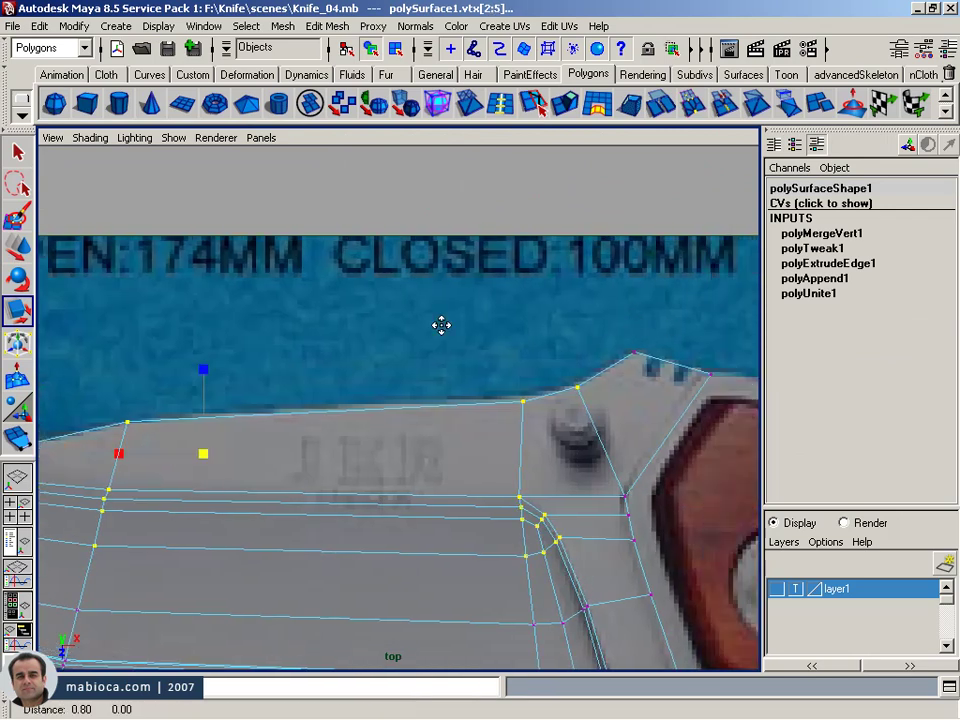
drag(416, 322, 602, 390)
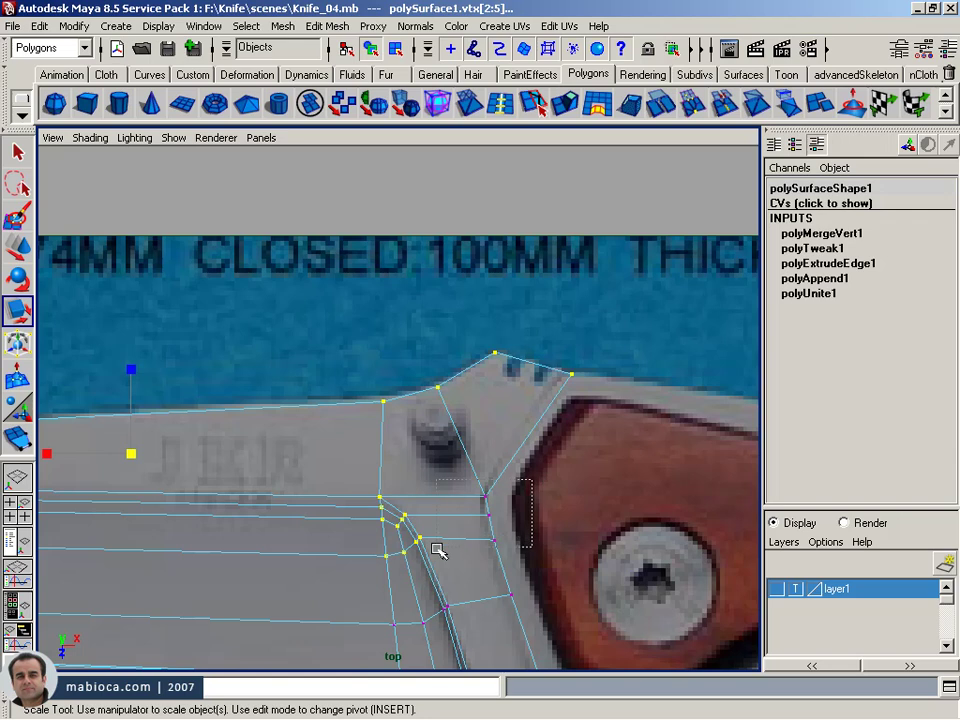
alt+right_drag(369, 472, 349, 452)
alt+middle_drag(349, 452, 598, 461)
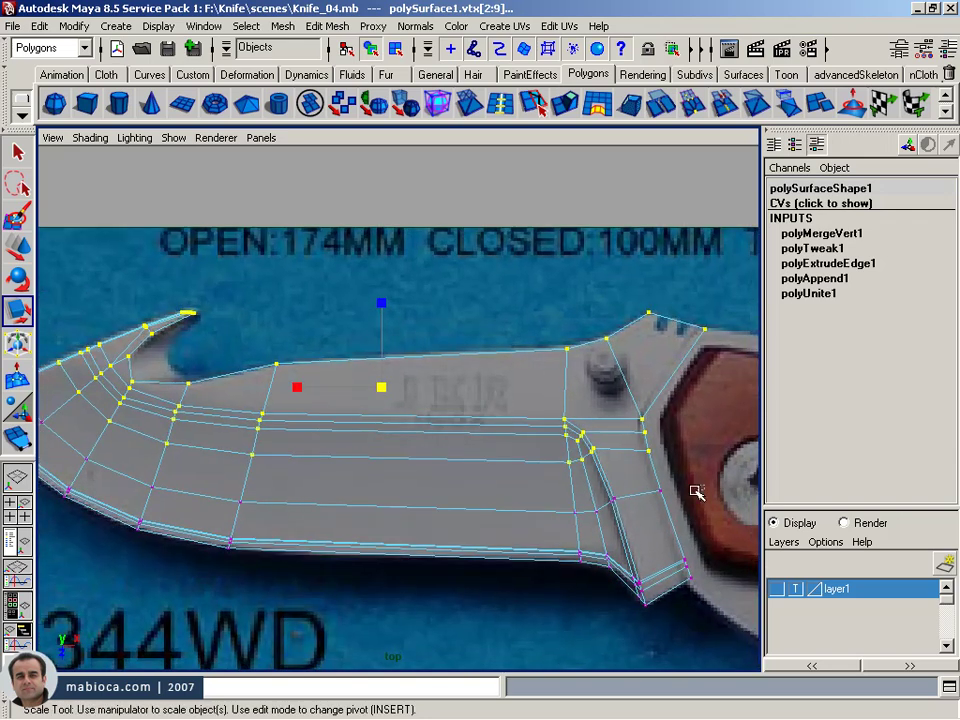
alt+middle_drag(168, 475, 368, 504)
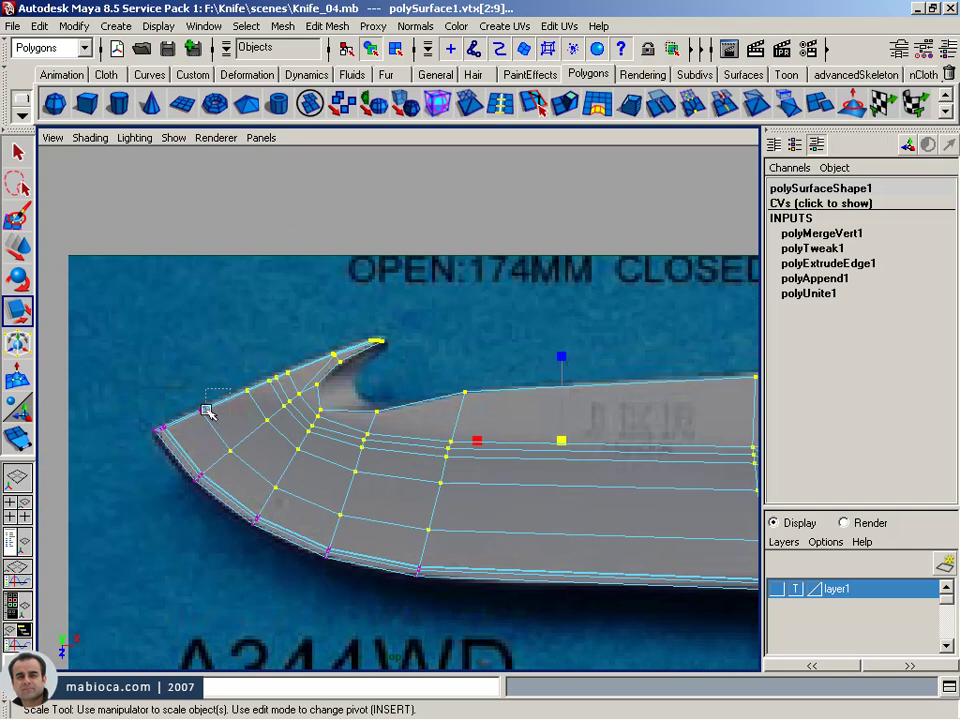
- View the two-sided knife in perspective and switch to the Animation menu set
key(space)
key(space)
mouse_move(491, 296)
alt+mouse_down()
mouse_move(600, 268)
mouse_move(503, 296)
alt+mouse_up()
alt+drag(431, 262, 459, 257)
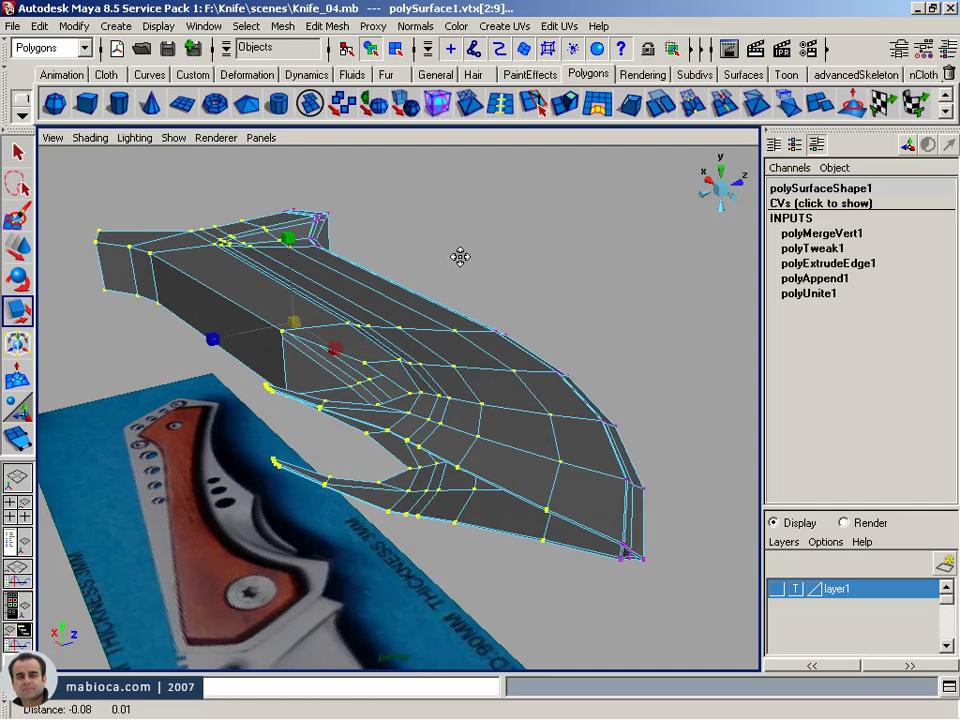
click(45, 47)
- Create a lattice deformer around the knife from Create Deformers > Lattice
click(35, 67)
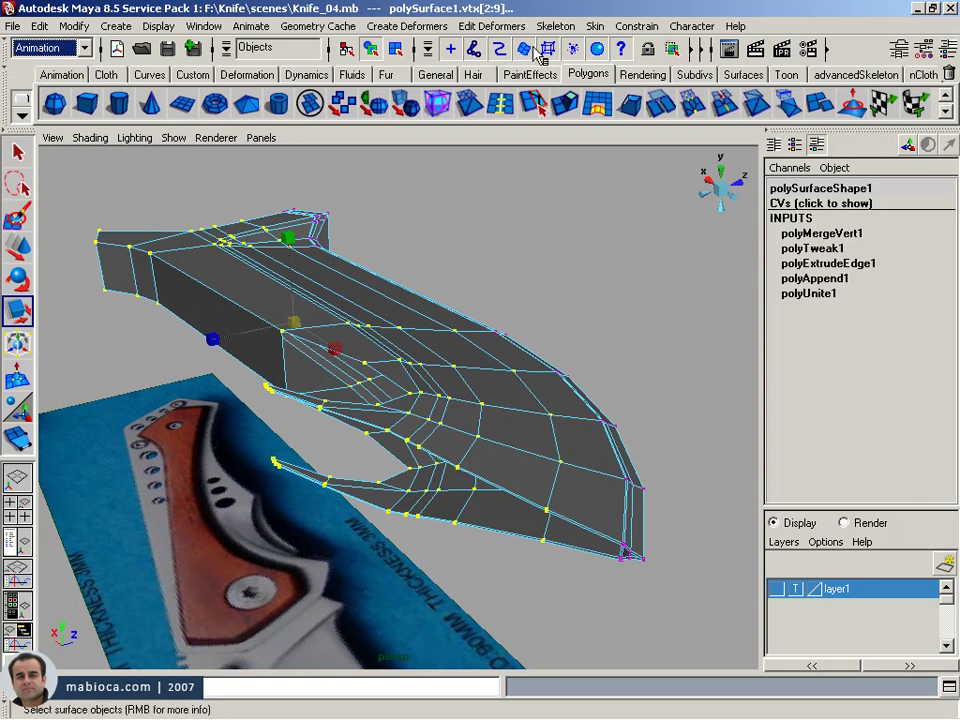
click(412, 27)
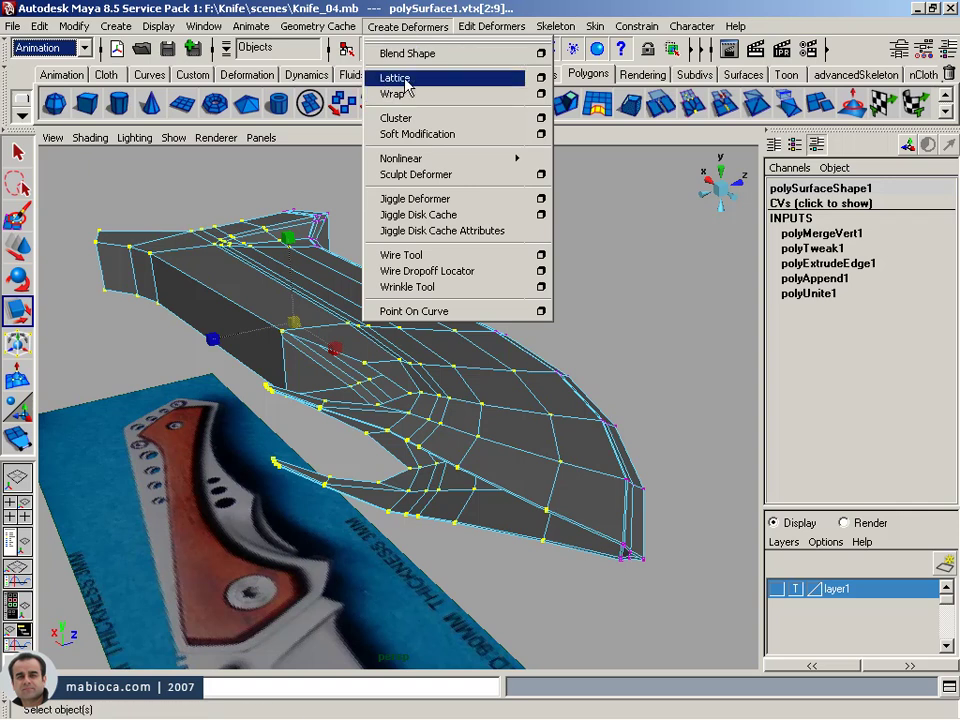
click(406, 88)
mouse_move(514, 242)
alt+mouse_down()
mouse_move(489, 294)
mouse_move(407, 277)
mouse_move(315, 276)
mouse_move(317, 285)
mouse_move(546, 285)
mouse_move(432, 322)
mouse_move(520, 330)
alt+mouse_up()
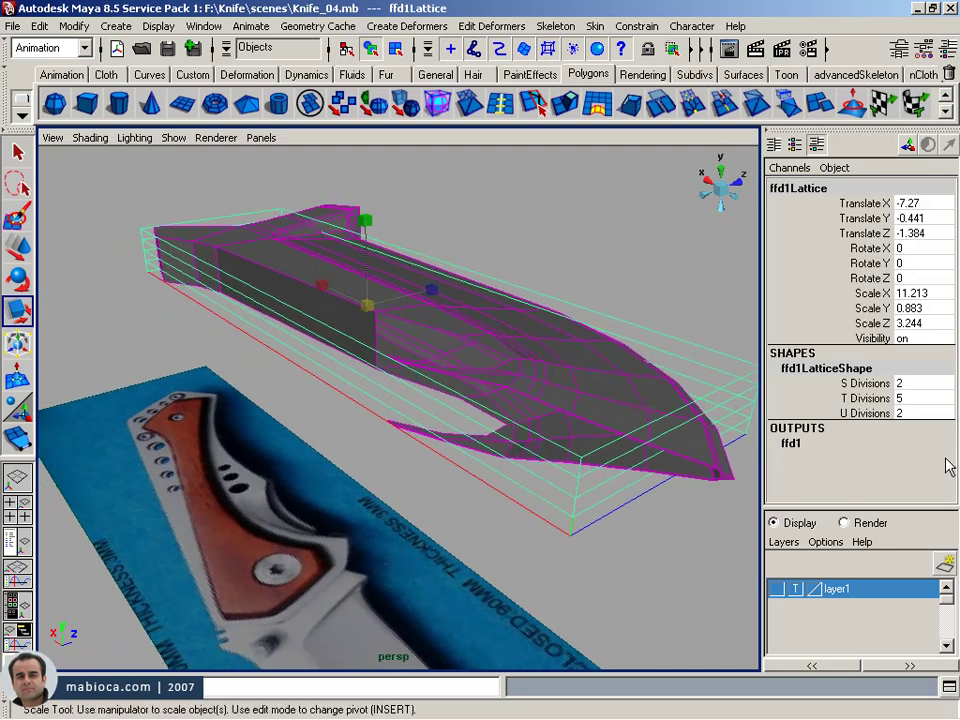
- Set the lattice to T Divisions 2, S Divisions 6 and U Divisions 4
click(870, 398)
middle_drag(671, 371, 641, 364)
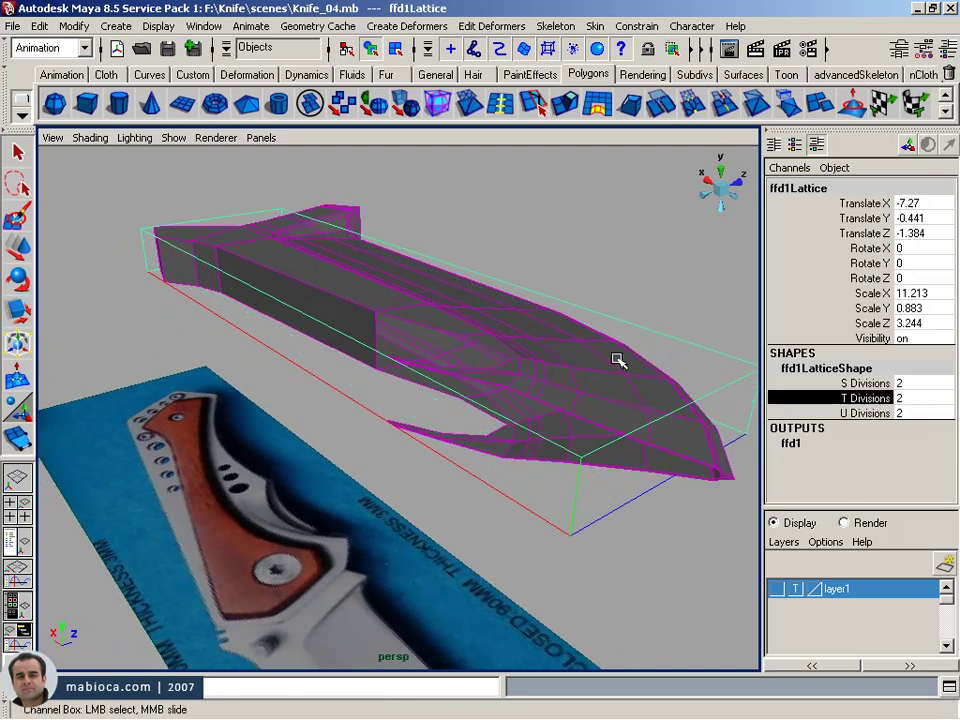
click(875, 388)
middle_drag(366, 321, 402, 322)
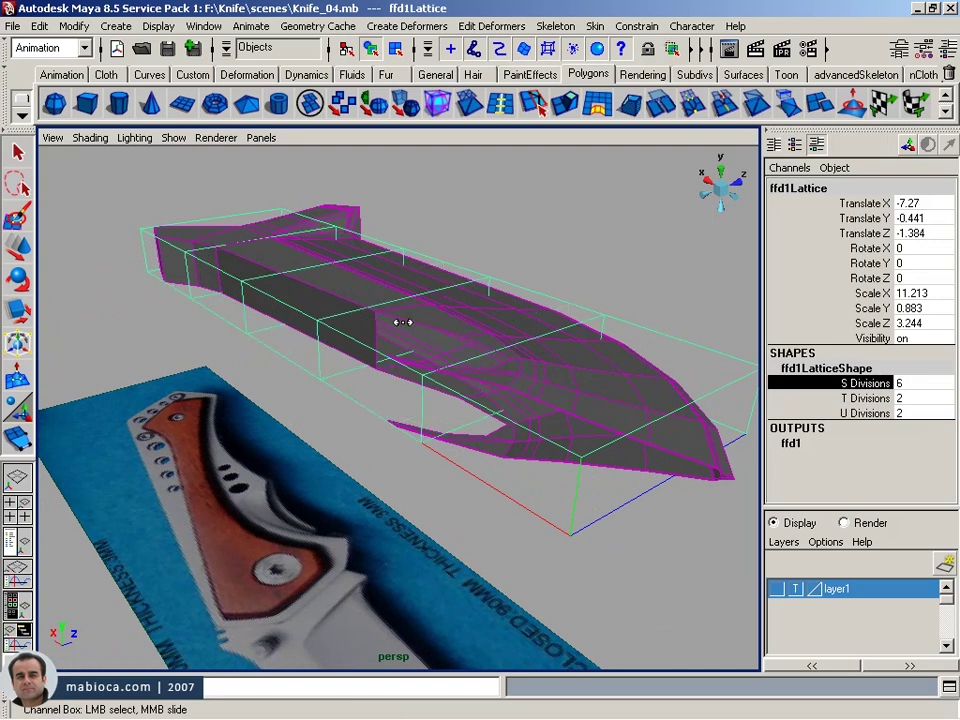
click(848, 413)
middle_drag(407, 306, 420, 310)
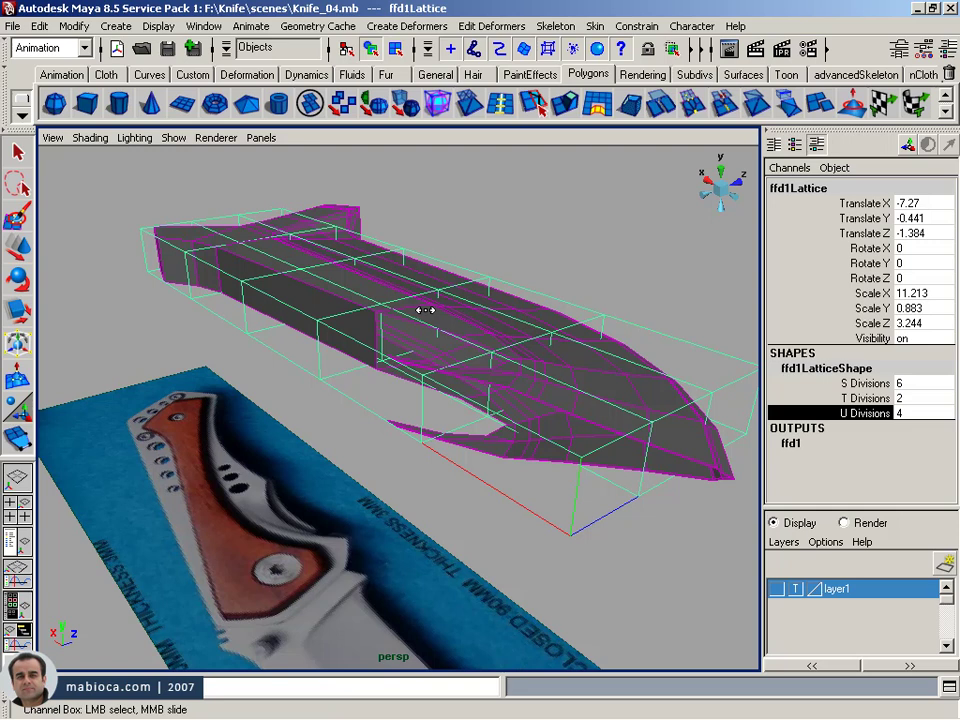
mouse_move(437, 333)
alt+mouse_down()
mouse_move(306, 345)
mouse_move(268, 371)
mouse_move(330, 350)
alt+mouse_up()
alt+drag(551, 424, 508, 402)
mouse_move(486, 487)
alt+mouse_down()
mouse_move(540, 476)
mouse_move(484, 474)
alt+mouse_up()
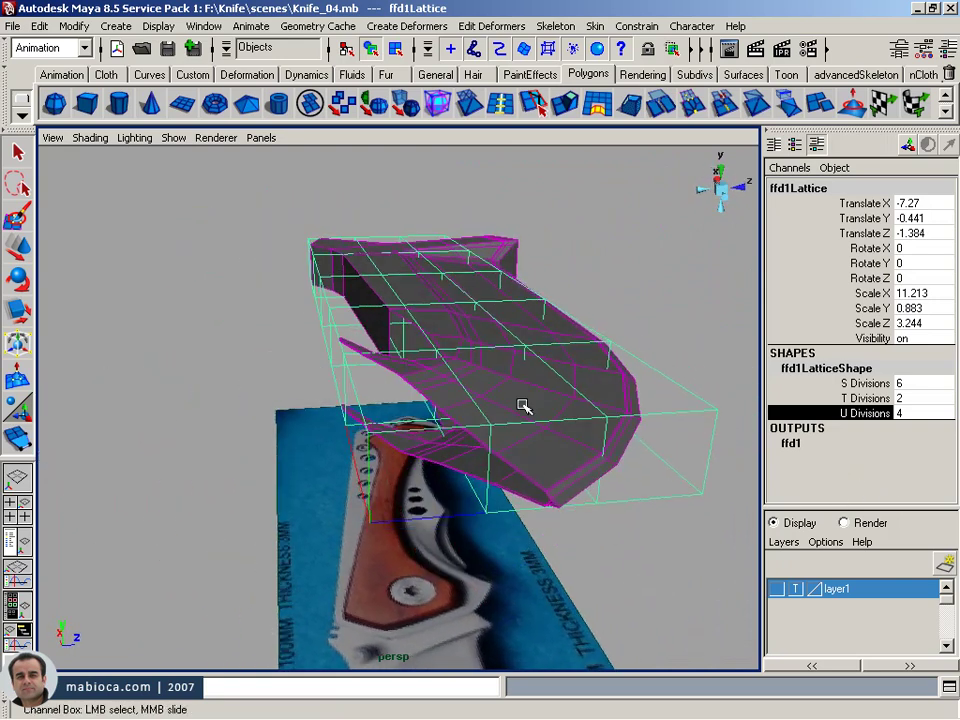
- Select the row of lattice points along one long side, trial-scale it and undo
right_drag(330, 414, 430, 410)
key(r)
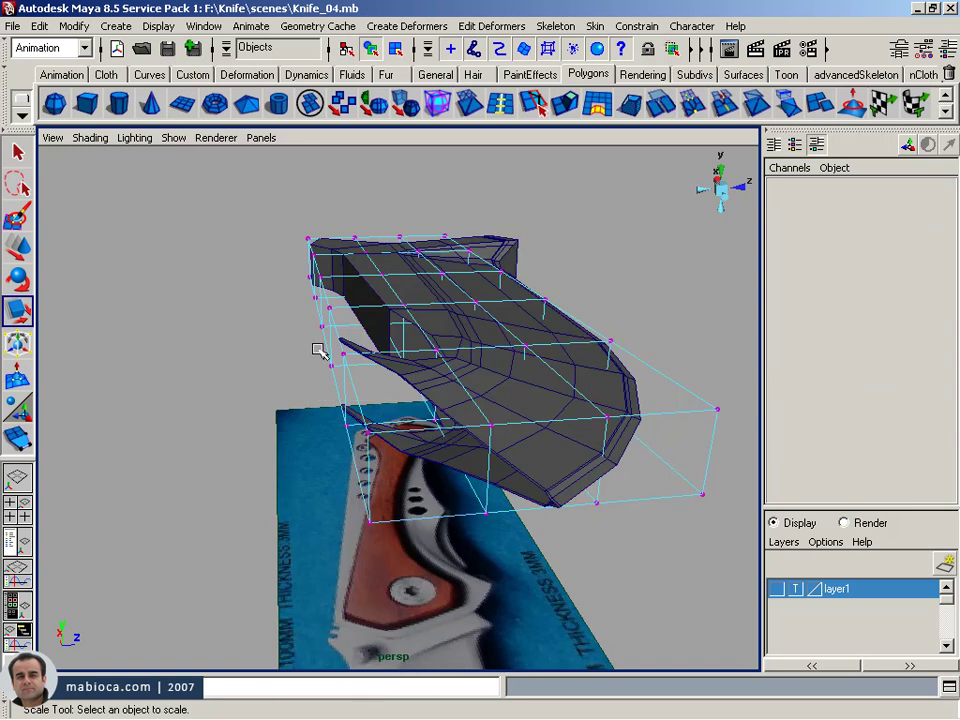
key(space)
key(space)
mouse_move(416, 271)
alt+right_down()
mouse_move(246, 289)
mouse_move(180, 322)
alt+right_up()
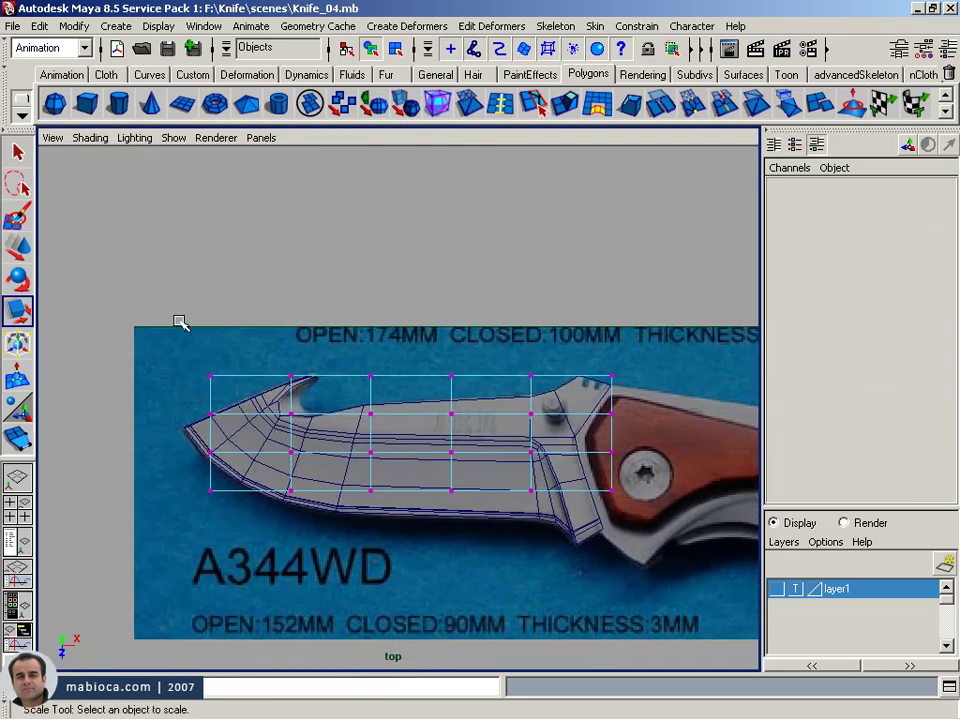
drag(642, 384, 643, 386)
key(space)
key(space)
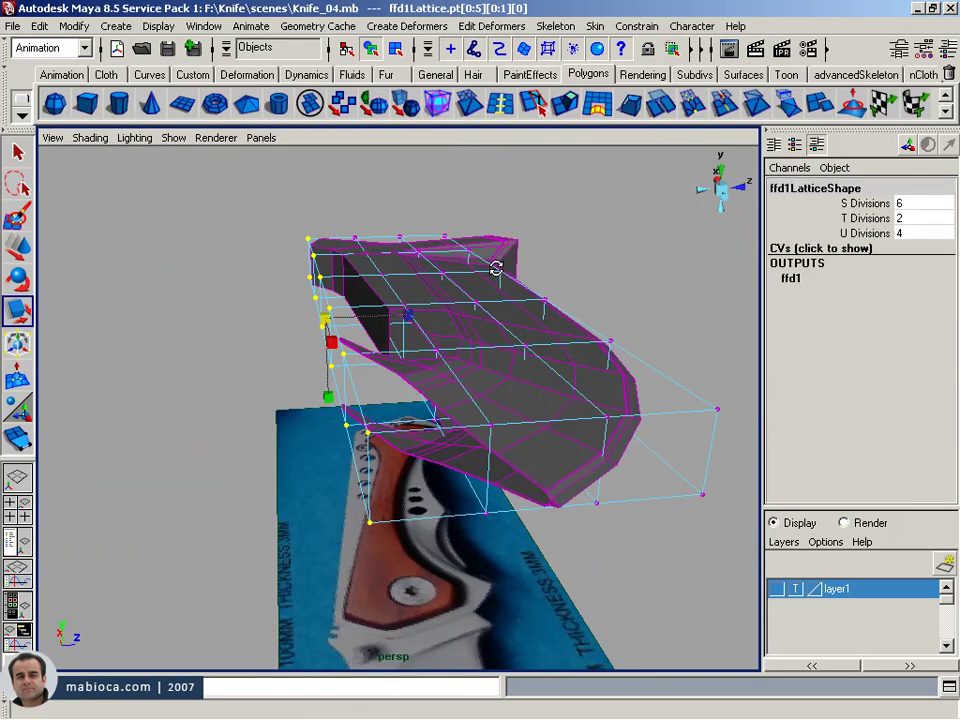
alt+drag(493, 268, 352, 349)
key(w)
key(r)
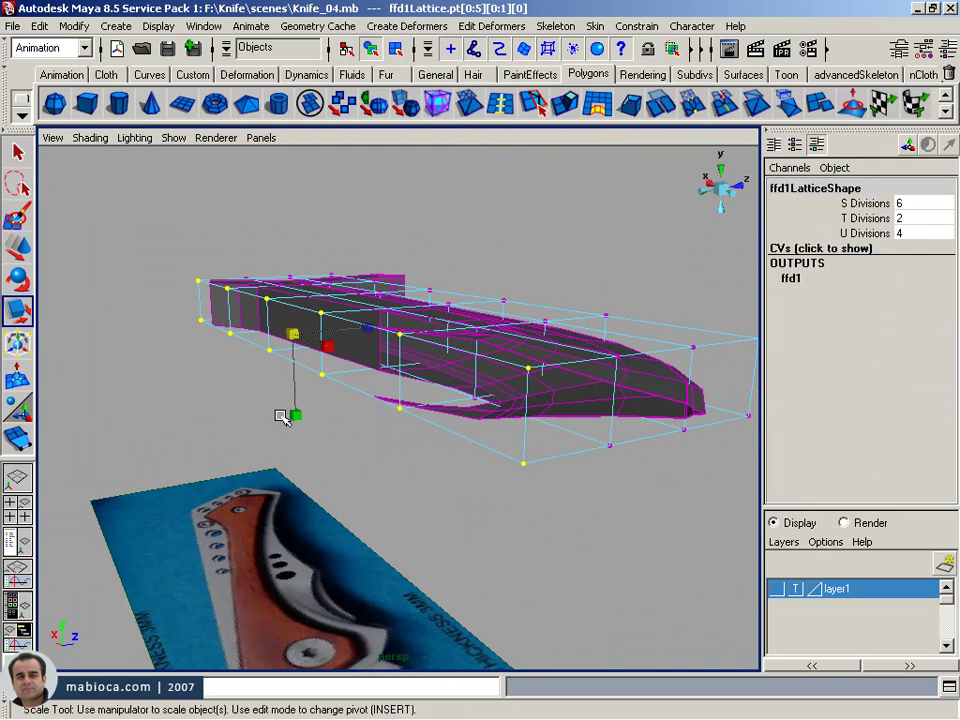
mouse_move(297, 414)
mouse_down()
mouse_move(296, 379)
mouse_move(339, 414)
mouse_move(272, 427)
mouse_move(265, 372)
mouse_up()
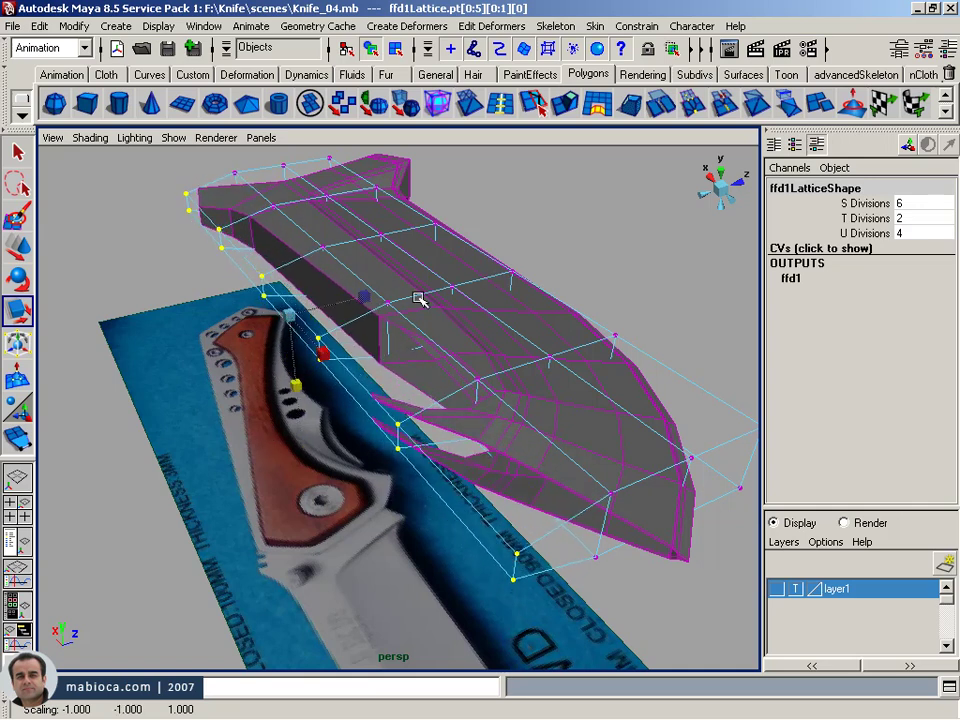
key(ctrl+z)
- Squeeze the selected lattice points vertically and expand the ffd1 deformer settings
alt+drag(433, 336, 418, 421)
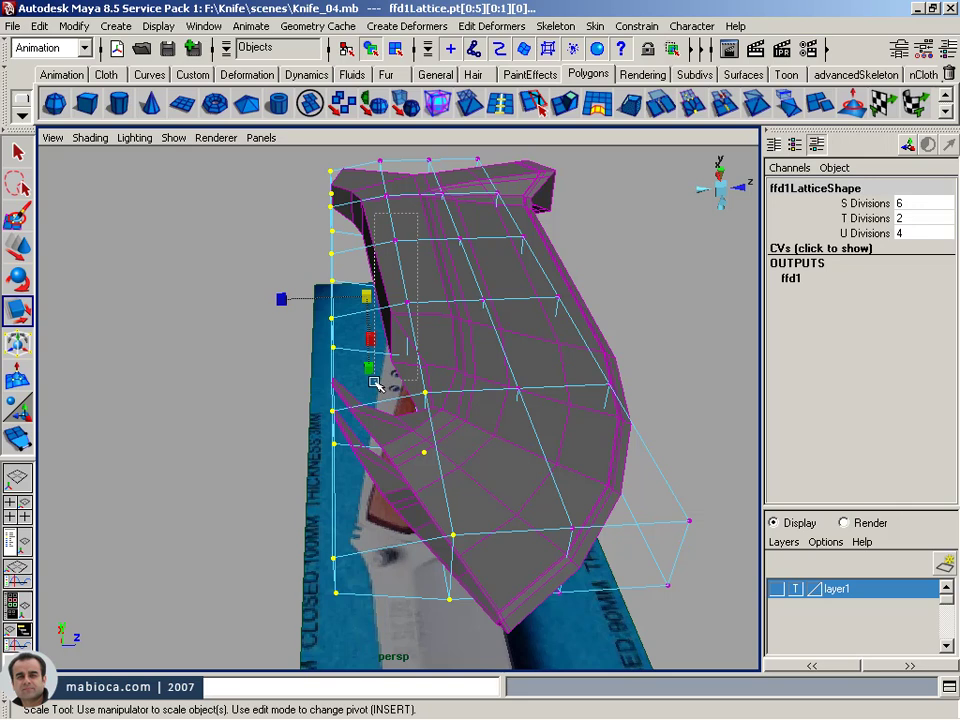
key(space)
key(space)
mouse_move(332, 398)
mouse_down()
mouse_move(199, 418)
mouse_move(353, 422)
mouse_up()
key(ctrl+z)
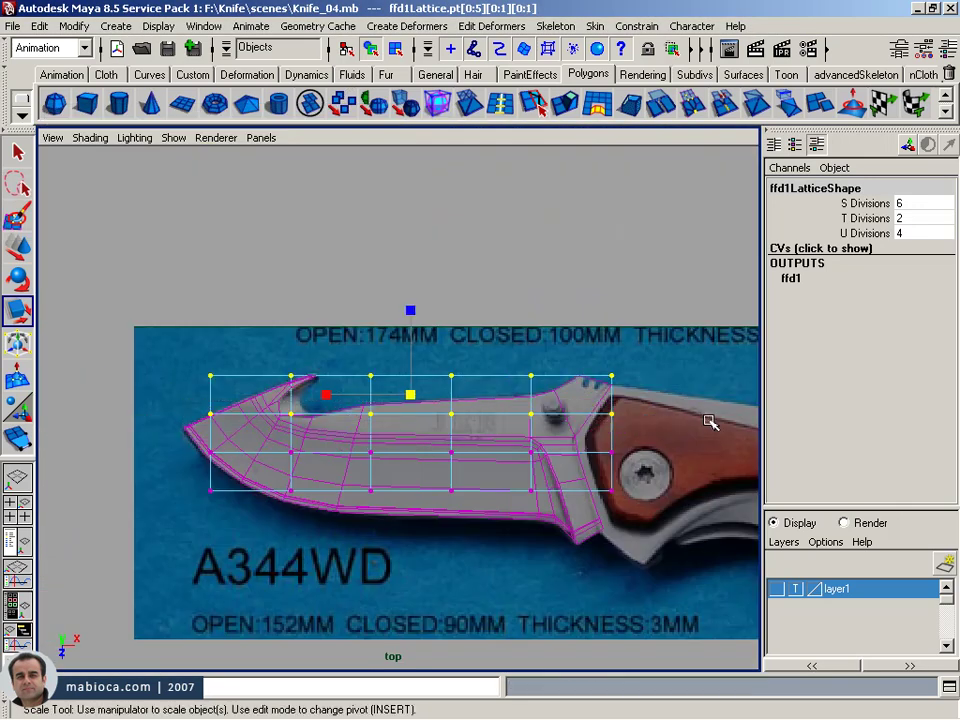
key(space)
key(space)
mouse_move(708, 421)
alt+mouse_down()
mouse_move(561, 300)
mouse_move(316, 465)
mouse_move(548, 332)
alt+mouse_up()
mouse_move(345, 398)
mouse_down()
mouse_move(338, 357)
mouse_move(343, 390)
mouse_up()
alt+right_drag(343, 390, 467, 422)
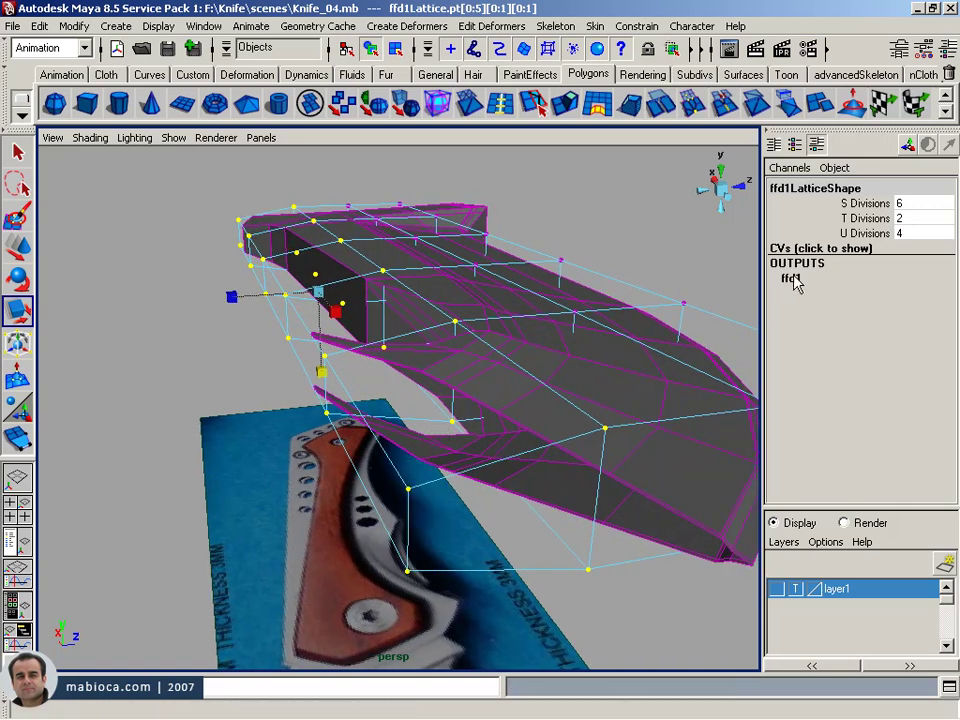
click(791, 280)
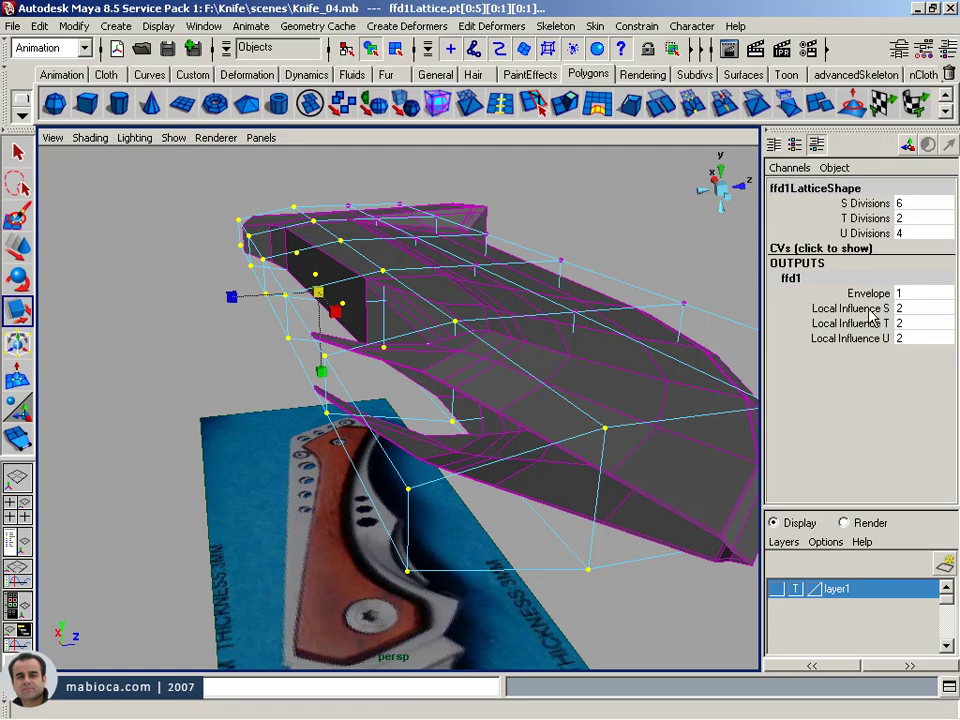
- Squeeze the lattice points further in Y and raise Local Influence S, T and U to 9
drag(871, 310, 875, 340)
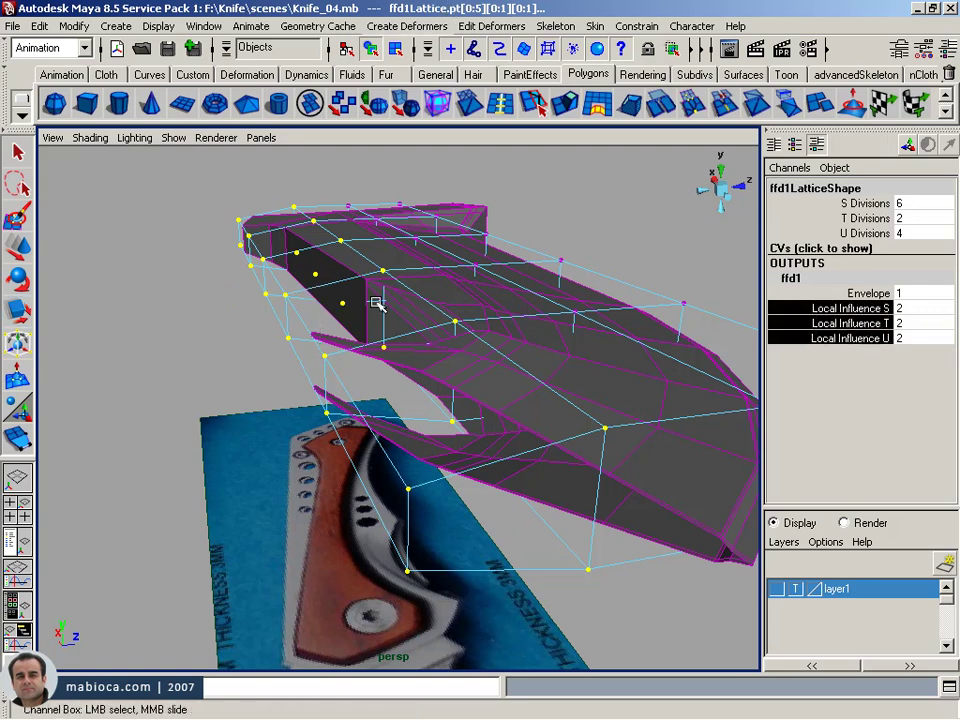
key(r)
mouse_move(321, 372)
mouse_down()
mouse_move(320, 316)
mouse_move(322, 324)
mouse_up()
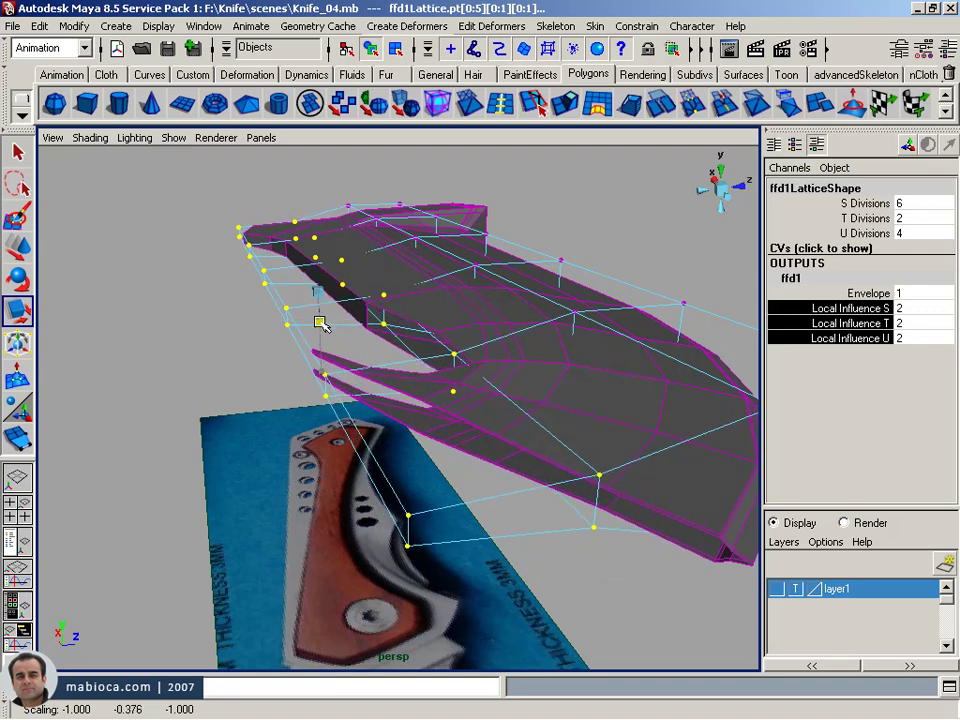
drag(862, 314, 855, 344)
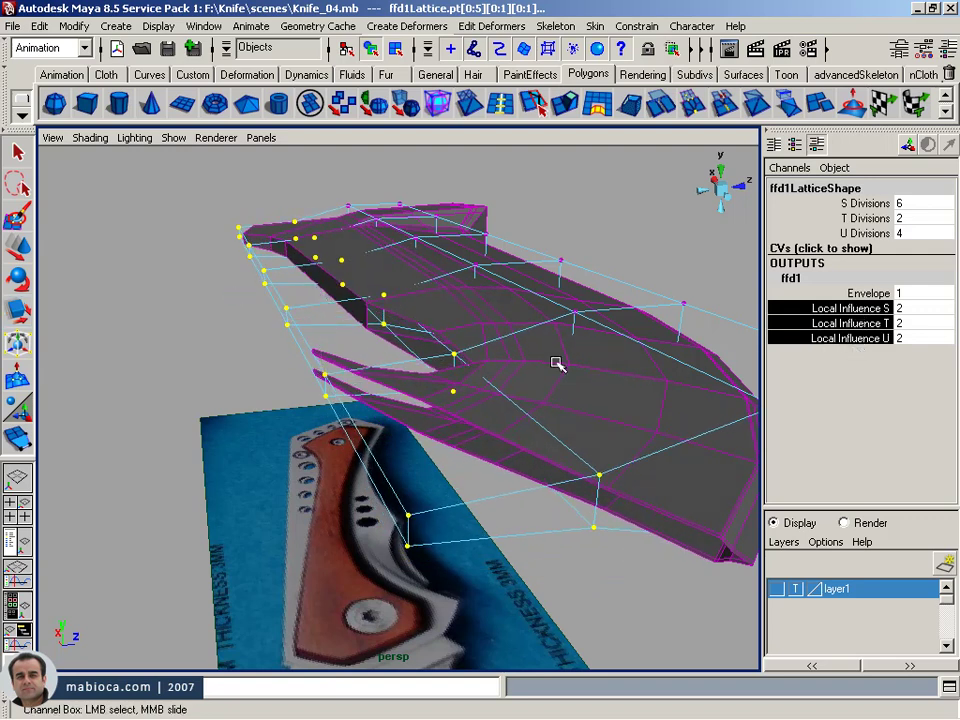
mouse_move(557, 362)
middle_down()
mouse_move(583, 362)
mouse_move(496, 362)
middle_up()
middle_drag(555, 365, 620, 365)
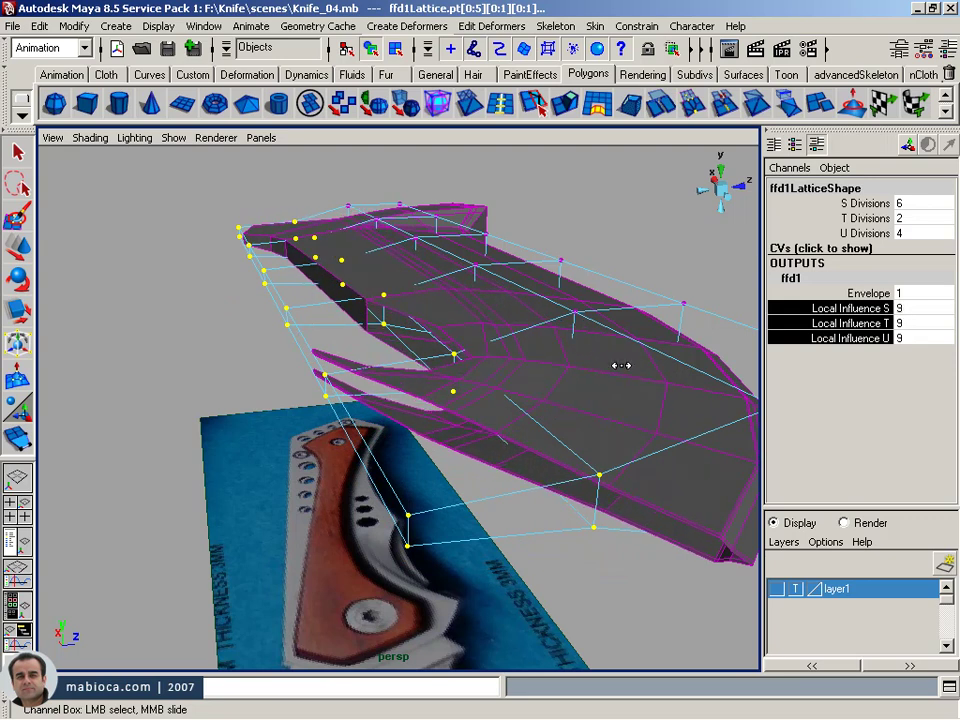
middle_drag(528, 355, 622, 355)
mouse_move(631, 371)
alt+mouse_down()
mouse_move(597, 370)
mouse_move(684, 370)
mouse_move(581, 384)
mouse_move(559, 354)
mouse_move(579, 349)
mouse_move(585, 365)
mouse_move(534, 371)
mouse_move(529, 362)
mouse_move(594, 349)
mouse_move(611, 357)
mouse_move(602, 364)
alt+mouse_up()
mouse_move(602, 364)
alt+right_down()
mouse_move(544, 360)
mouse_move(628, 347)
alt+right_up()
mouse_move(628, 347)
alt+mouse_down()
mouse_move(621, 335)
mouse_move(598, 347)
mouse_move(487, 338)
mouse_move(435, 354)
mouse_move(439, 328)
mouse_move(441, 349)
alt+mouse_up()
mouse_move(441, 349)
alt+right_down()
mouse_move(381, 272)
mouse_move(441, 440)
alt+right_up()
- Select lattice points at both ends, squeeze them vertically, and undo the last scaling
drag(545, 530, 487, 686)
key(r)
alt+drag(487, 600, 476, 508)
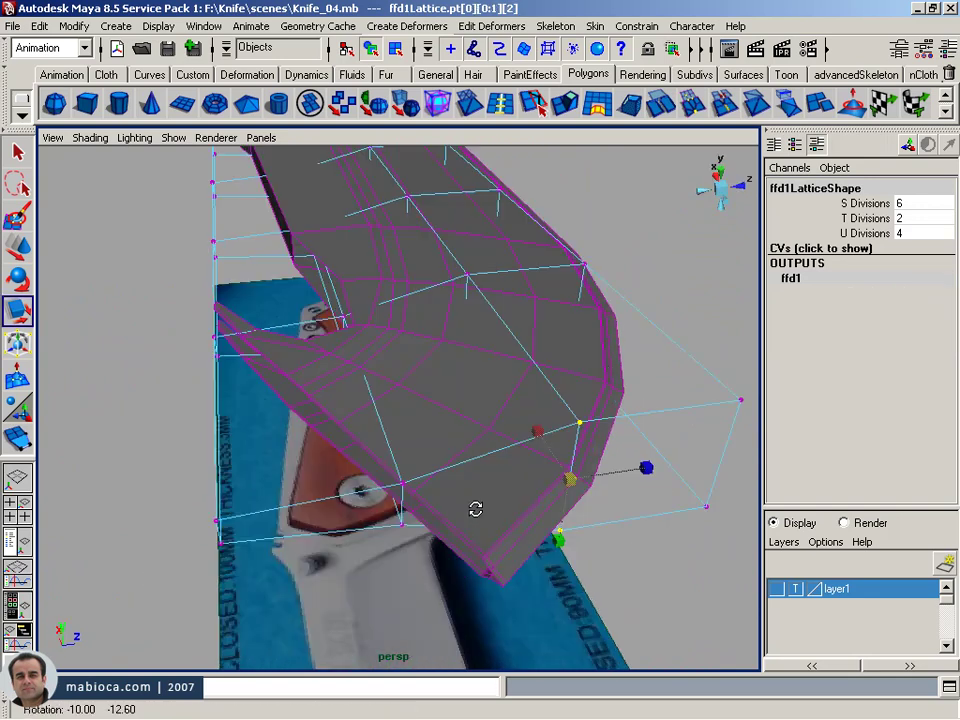
alt+right_drag(476, 508, 431, 459)
drag(589, 399, 589, 395)
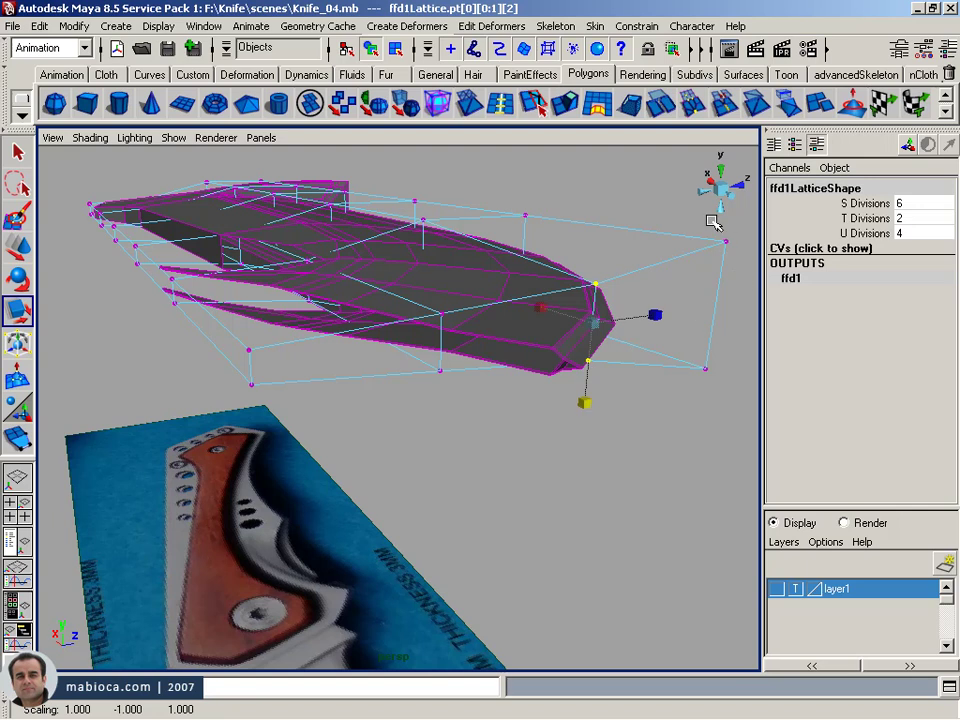
drag(713, 222, 762, 413)
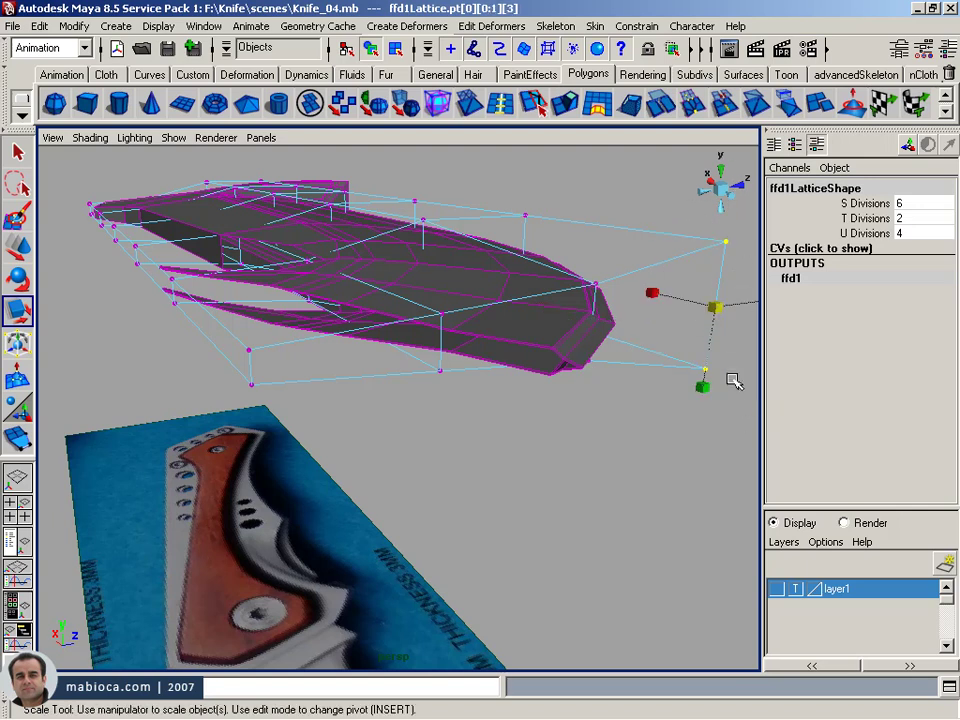
drag(702, 386, 707, 390)
mouse_move(318, 325)
mouse_down()
mouse_move(242, 476)
mouse_move(250, 505)
mouse_up()
mouse_move(250, 505)
alt+right_down()
mouse_move(349, 489)
mouse_move(420, 527)
alt+right_up()
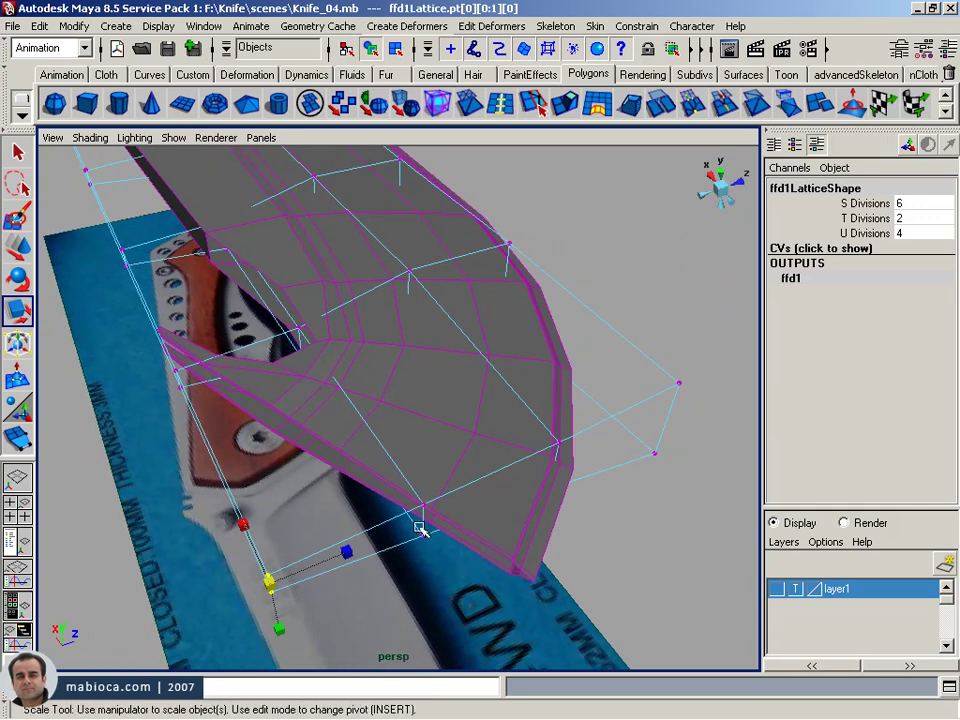
key(z)
key(z)
key(z)
key(z)
- Tumble around the lattice-deformed blade and return to Object Mode for the whole knife
mouse_move(524, 545)
alt+mouse_down()
mouse_move(519, 476)
mouse_move(546, 514)
mouse_move(343, 438)
mouse_move(551, 403)
alt+mouse_up()
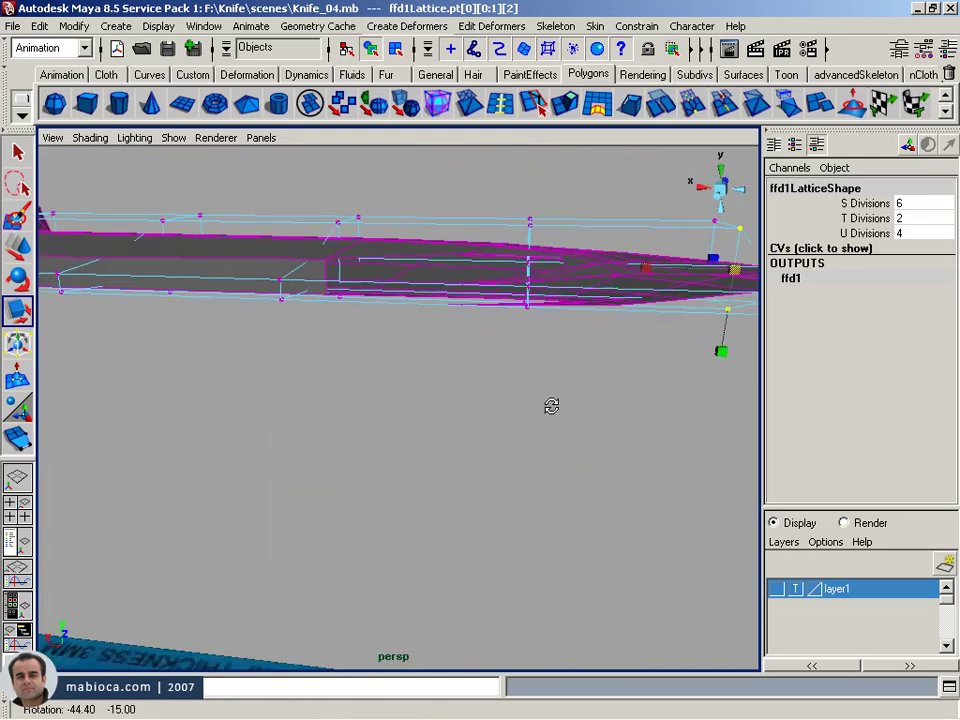
alt+right_drag(551, 403, 585, 420)
mouse_move(585, 420)
alt+mouse_down()
mouse_move(488, 434)
mouse_move(452, 465)
mouse_move(399, 450)
mouse_move(439, 424)
mouse_move(345, 389)
mouse_move(334, 362)
mouse_move(345, 384)
mouse_move(355, 360)
alt+mouse_up()
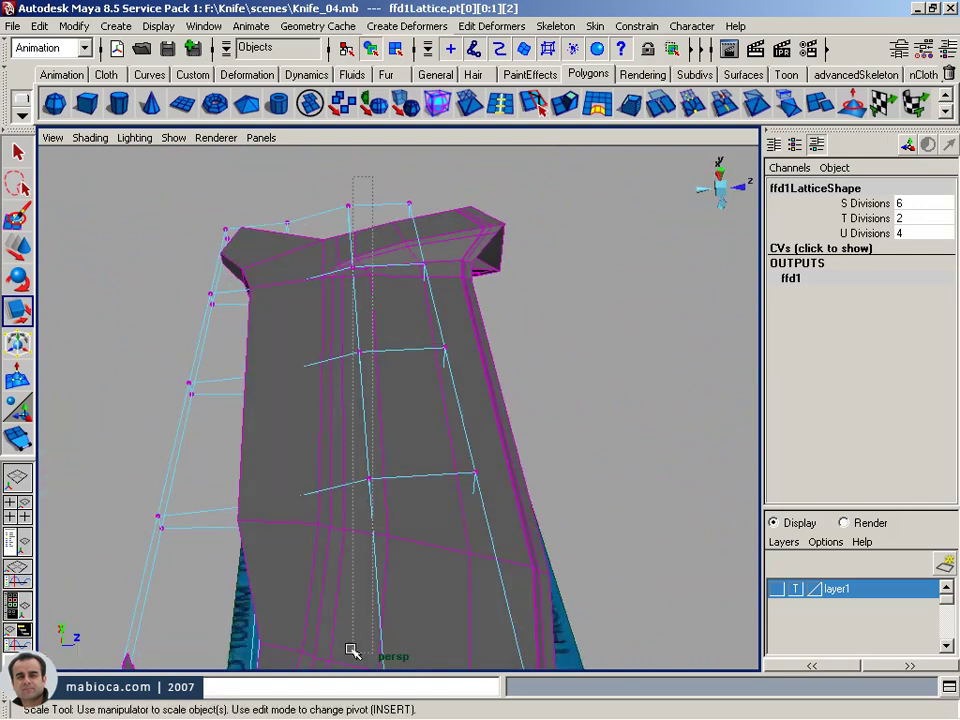
alt+right_drag(398, 556, 373, 521)
alt+middle_drag(373, 521, 410, 487)
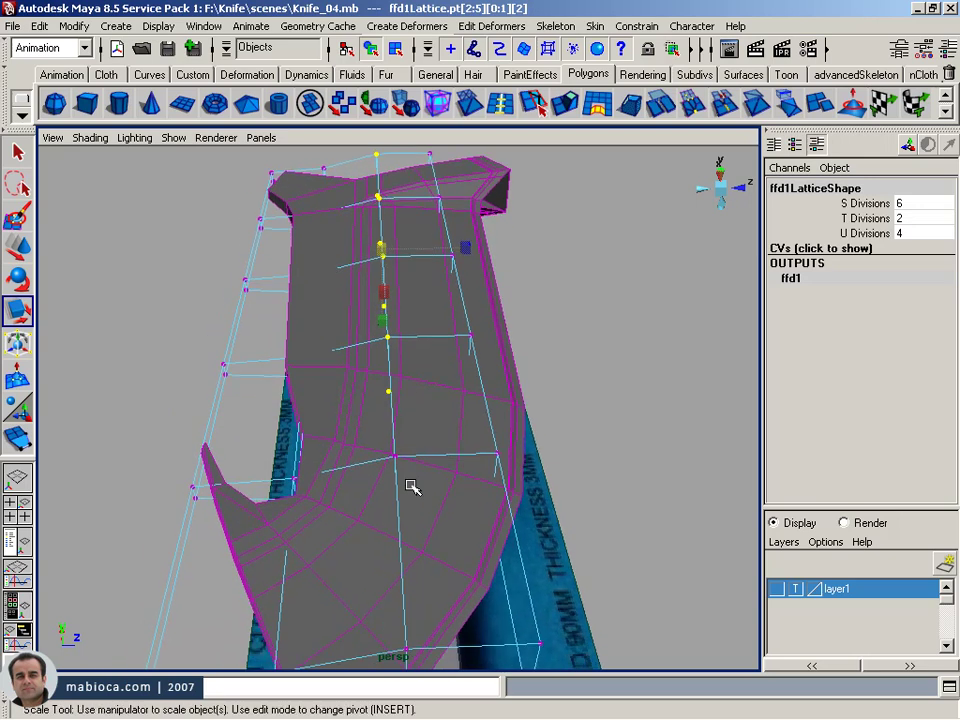
alt+drag(370, 528, 401, 506)
alt+middle_drag(401, 506, 381, 521)
alt+right_drag(381, 521, 439, 463)
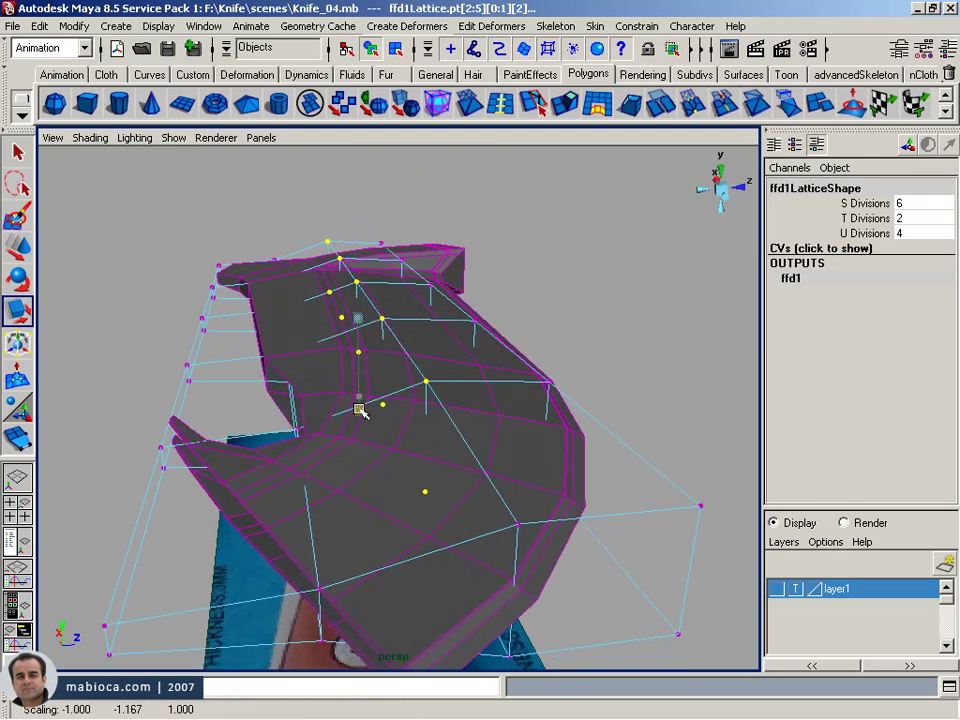
mouse_move(360, 410)
alt+mouse_down()
mouse_move(360, 396)
mouse_move(373, 442)
alt+mouse_up()
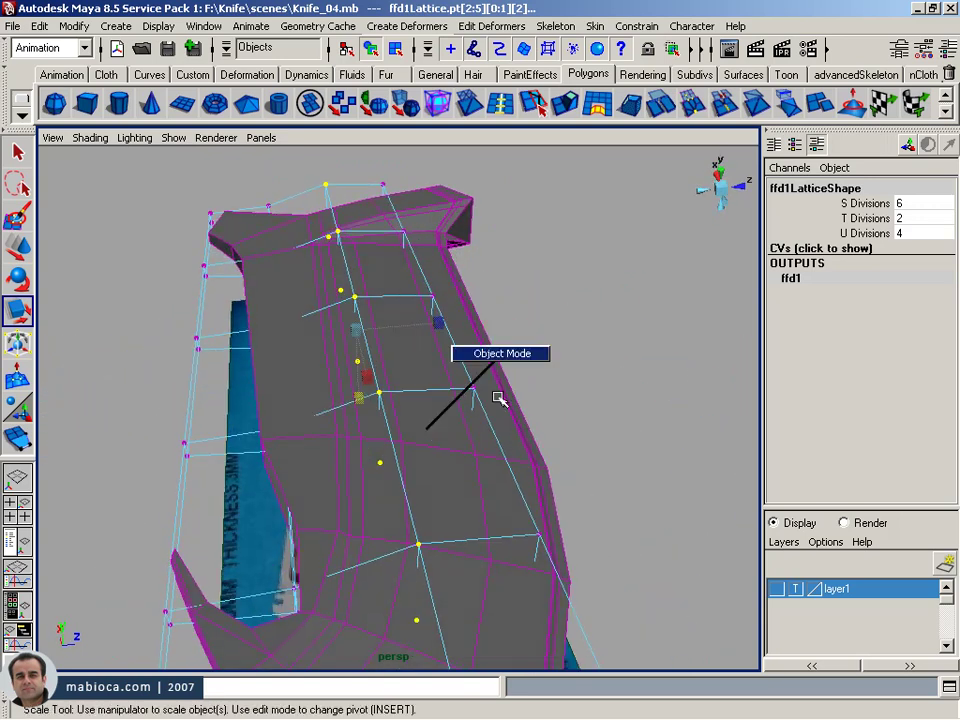
right_drag(500, 398, 525, 400)
mouse_move(525, 400)
alt+mouse_down()
mouse_move(193, 413)
mouse_move(91, 378)
mouse_move(120, 385)
mouse_move(125, 400)
mouse_move(225, 388)
mouse_move(143, 396)
mouse_move(146, 439)
mouse_move(349, 411)
mouse_move(383, 396)
alt+mouse_up()
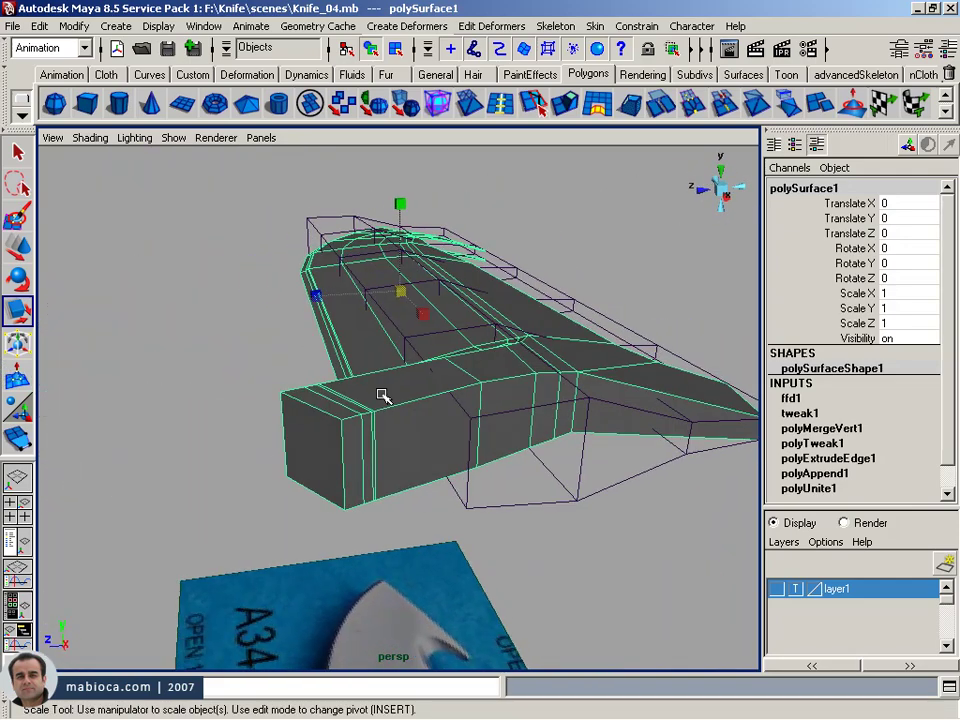
- Delete the knife's construction history to bake in the lattice shape
alt+right_drag(405, 373, 471, 450)
mouse_move(471, 450)
alt+mouse_down()
mouse_move(549, 523)
mouse_move(604, 493)
alt+mouse_up()
mouse_move(604, 493)
alt+right_down()
mouse_move(470, 494)
mouse_move(480, 480)
alt+right_up()
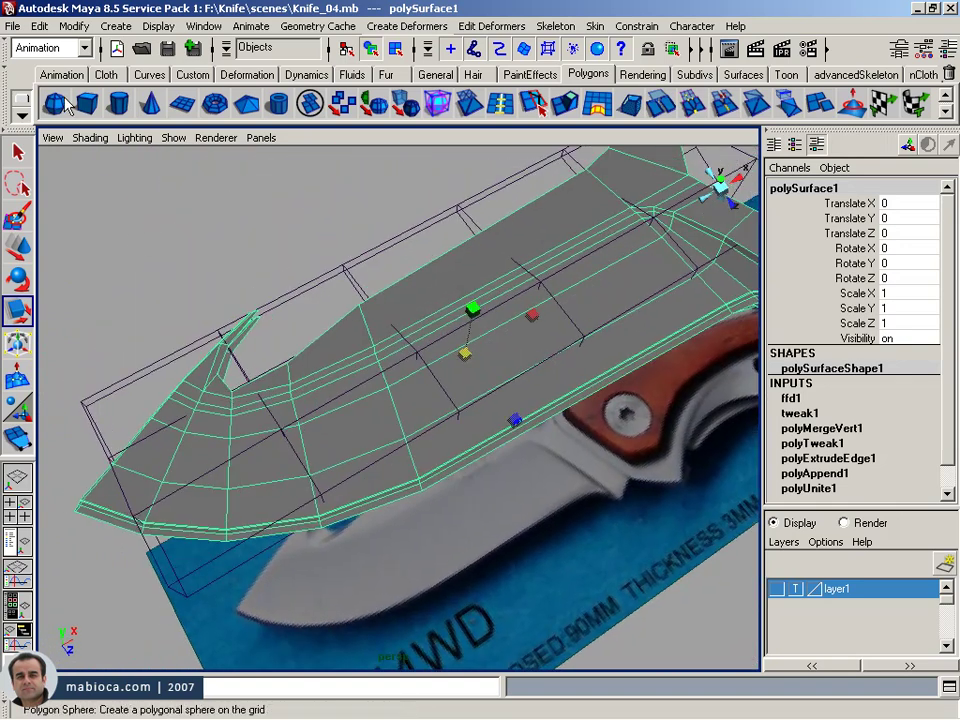
click(38, 26)
click(429, 229)
- In vertex mode, select two groups of blade-tip vertices and scale each slightly thinner in Y
mouse_move(259, 272)
alt+mouse_down()
mouse_move(494, 319)
mouse_move(611, 283)
alt+mouse_up()
alt+right_drag(611, 283, 309, 336)
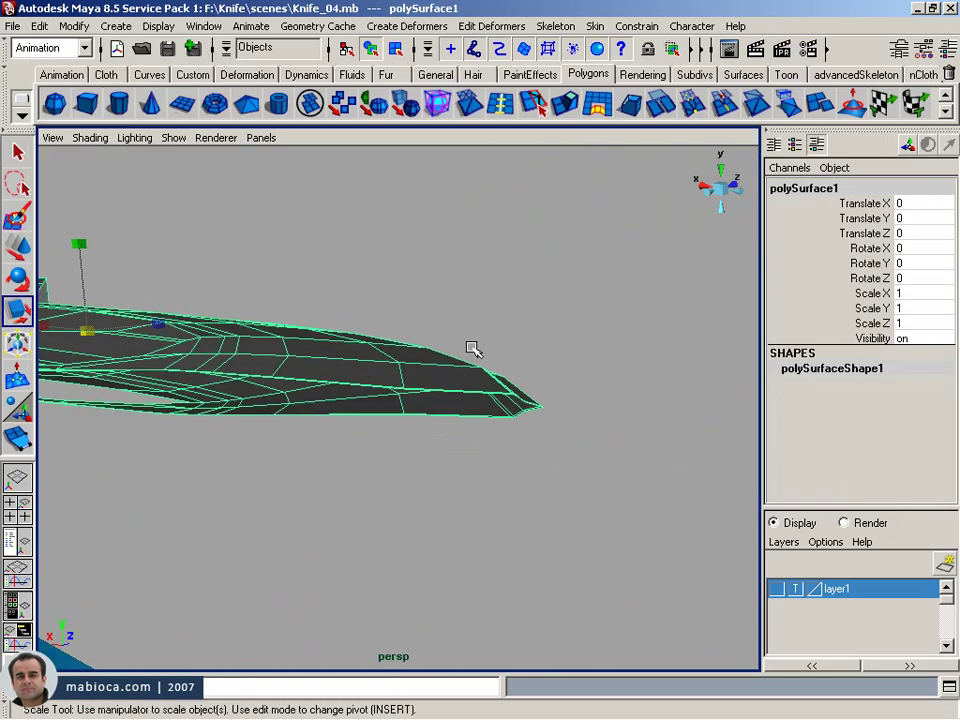
mouse_move(483, 423)
right_down()
mouse_move(454, 418)
mouse_move(450, 463)
mouse_move(411, 400)
mouse_move(283, 427)
right_up()
drag(327, 520, 338, 456)
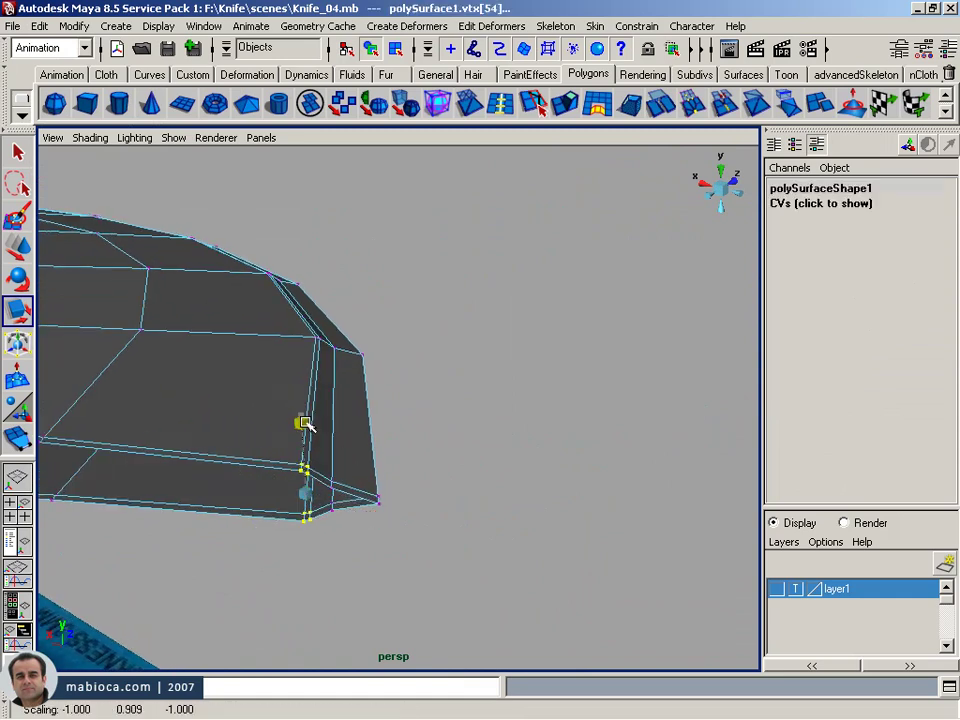
drag(311, 416, 311, 424)
drag(444, 443, 254, 566)
drag(341, 422, 341, 426)
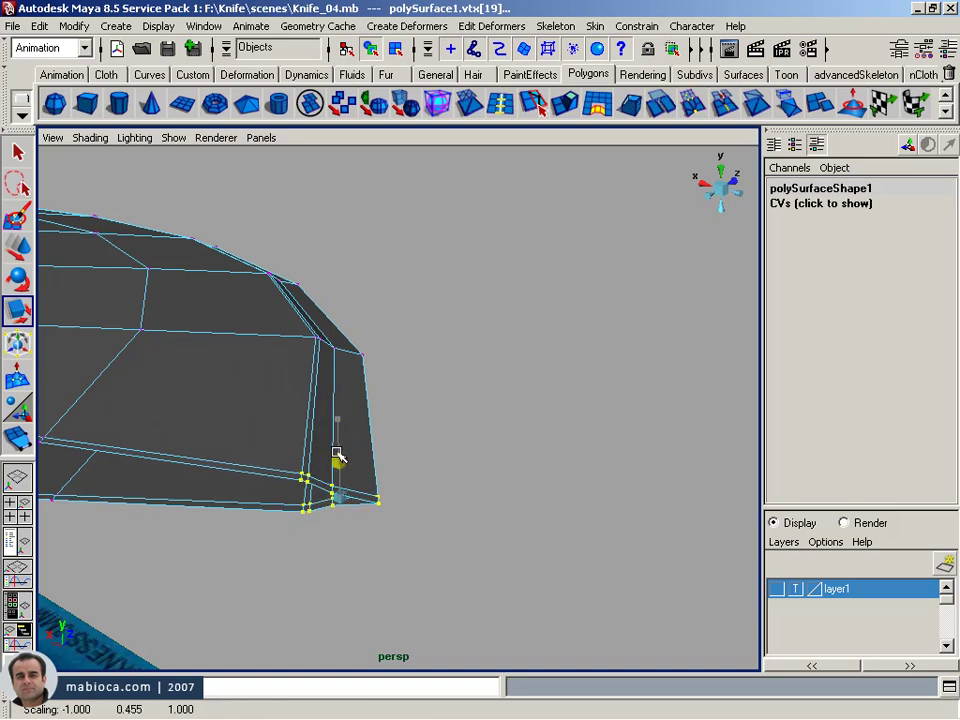
- View the blade edge-on and squeeze the selected tip vertices thinner again
alt+right_drag(338, 455, 246, 454)
alt+middle_drag(246, 454, 321, 400)
mouse_move(321, 400)
alt+mouse_down()
mouse_move(349, 364)
mouse_move(515, 233)
alt+mouse_up()
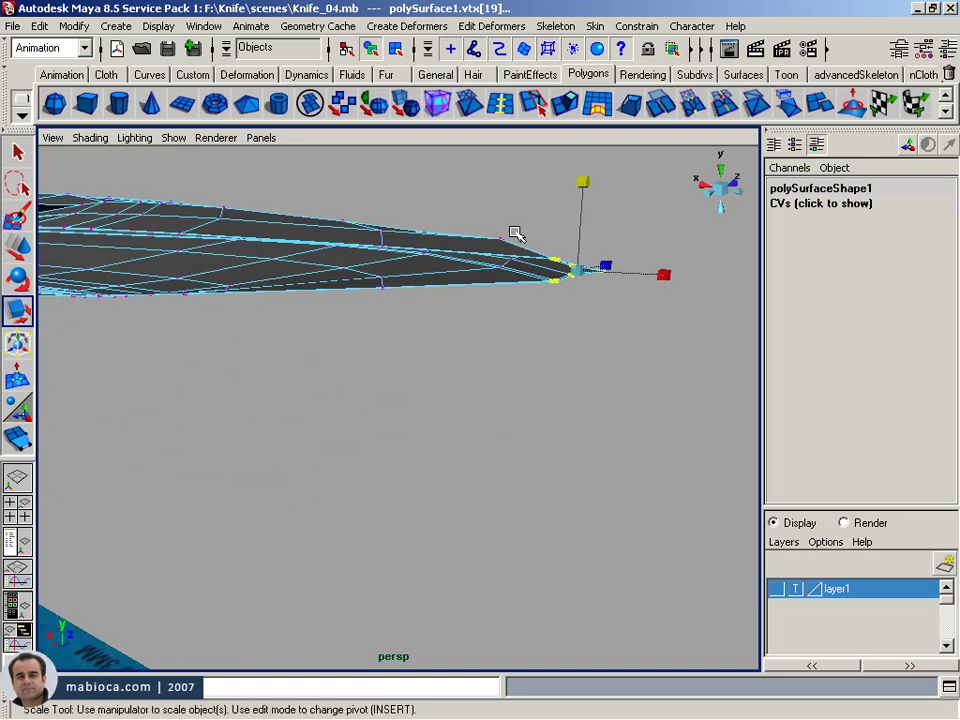
mouse_move(590, 196)
mouse_down()
mouse_move(590, 188)
mouse_move(438, 327)
mouse_up()
- Deselect the vertices and pull back to see the whole blade against the knife photo
click(504, 331)
alt+drag(504, 331, 474, 369)
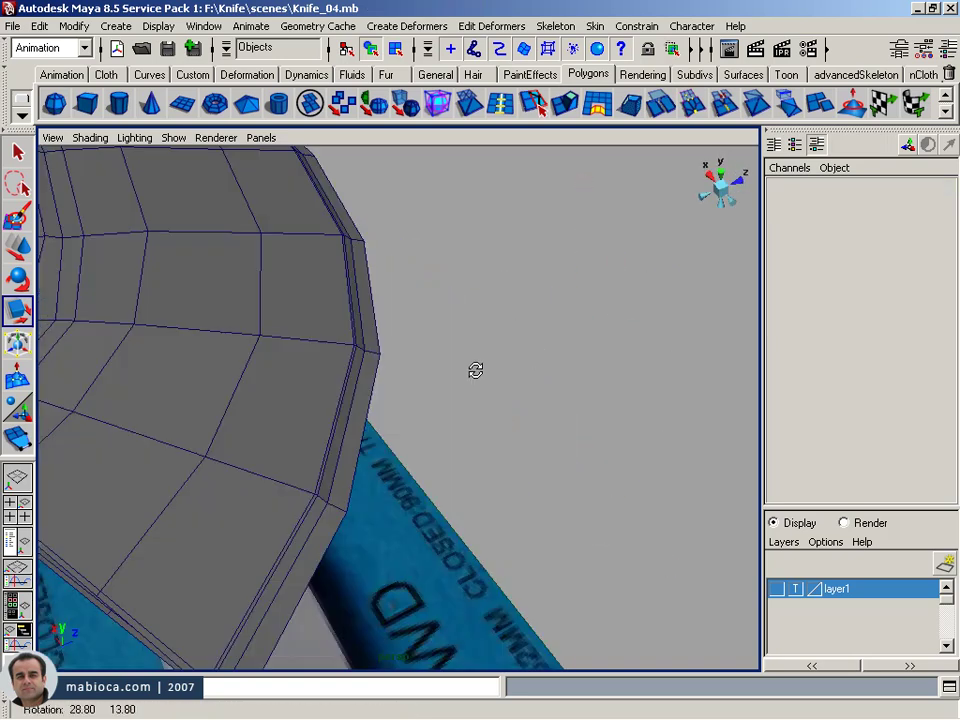
alt+right_drag(474, 369, 431, 369)
alt+middle_drag(431, 369, 354, 360)
mouse_move(354, 360)
alt+mouse_down()
mouse_move(397, 530)
mouse_move(484, 596)
mouse_move(791, 418)
mouse_move(707, 360)
mouse_move(582, 403)
alt+mouse_up()
alt+middle_drag(582, 403, 456, 401)
alt+drag(456, 401, 493, 403)
alt+right_drag(493, 403, 405, 486)
alt+middle_drag(405, 486, 396, 181)
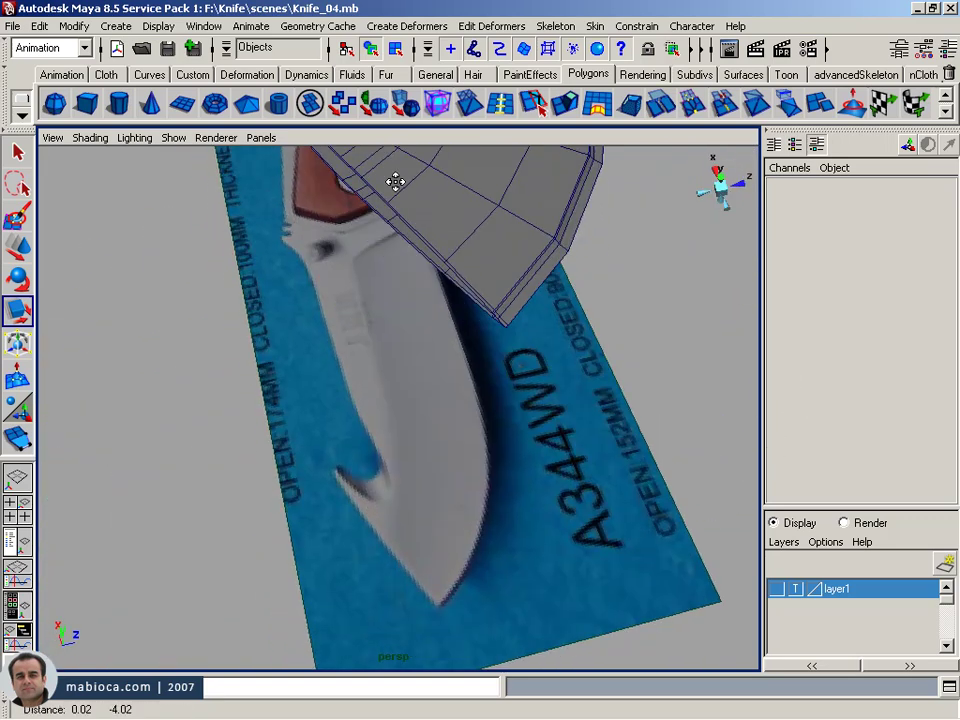
- Zoom in on the blade edge and orbit so the tip points down
alt+drag(396, 181, 514, 231)
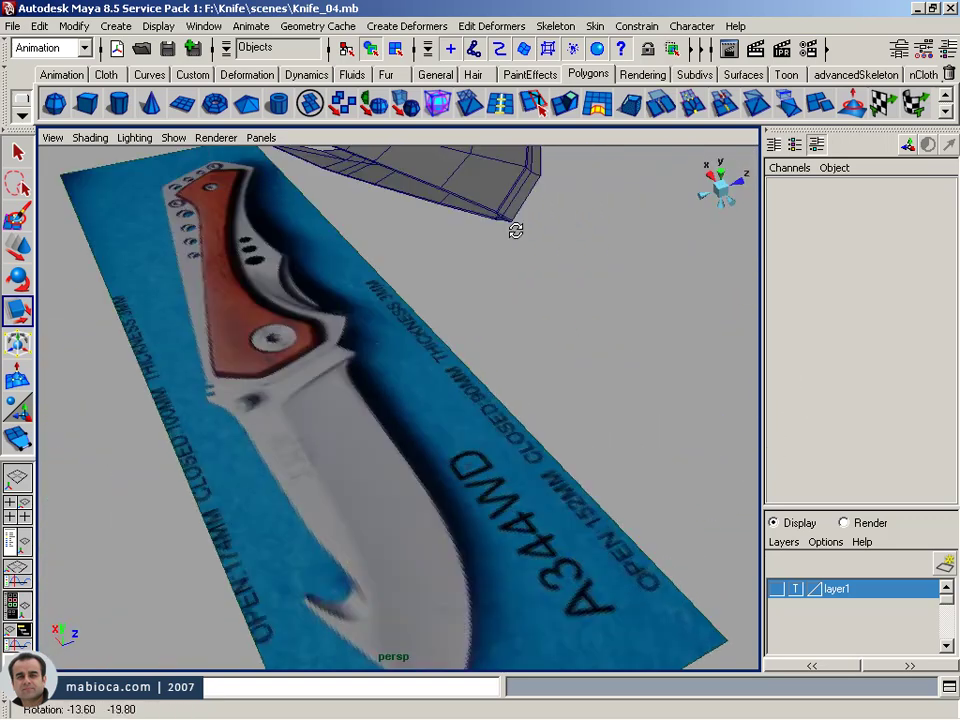
alt+middle_drag(514, 231, 478, 225)
alt+drag(478, 225, 435, 399)
mouse_move(435, 399)
alt+right_down()
mouse_move(542, 394)
mouse_move(596, 489)
alt+right_up()
alt+drag(596, 489, 658, 504)
alt+middle_drag(658, 504, 402, 454)
mouse_move(402, 454)
alt+mouse_down()
mouse_move(476, 450)
mouse_move(326, 328)
alt+mouse_up()
- Select the knife mesh in edge mode, show the four-pane layout and bring up Knife-AW089-.jpg
click(325, 310)
right_drag(325, 310, 328, 283)
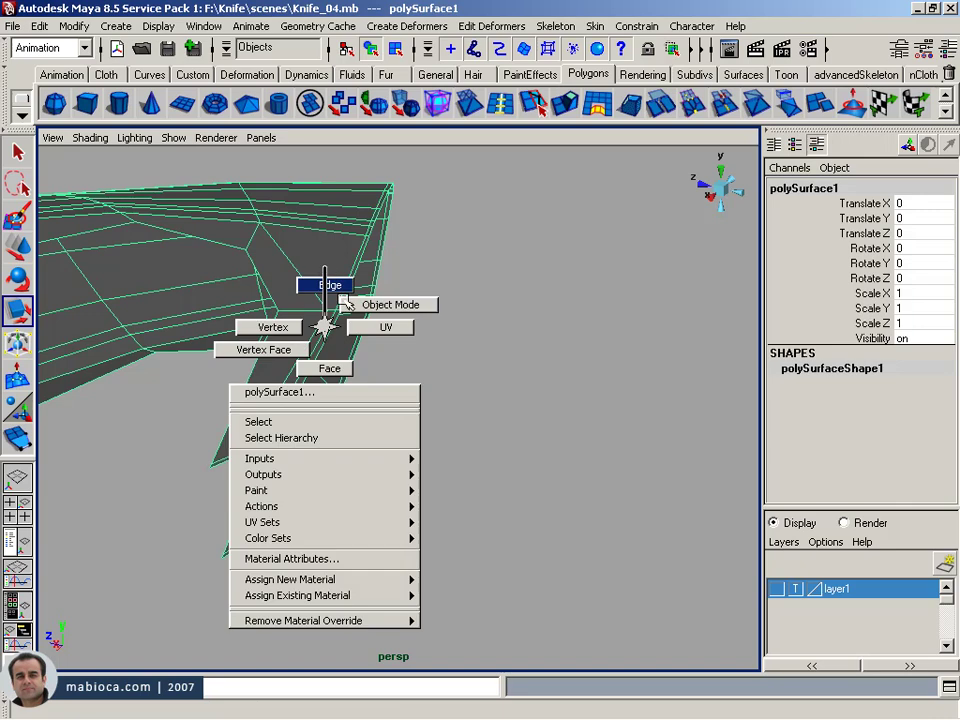
key(space)
click(617, 716)
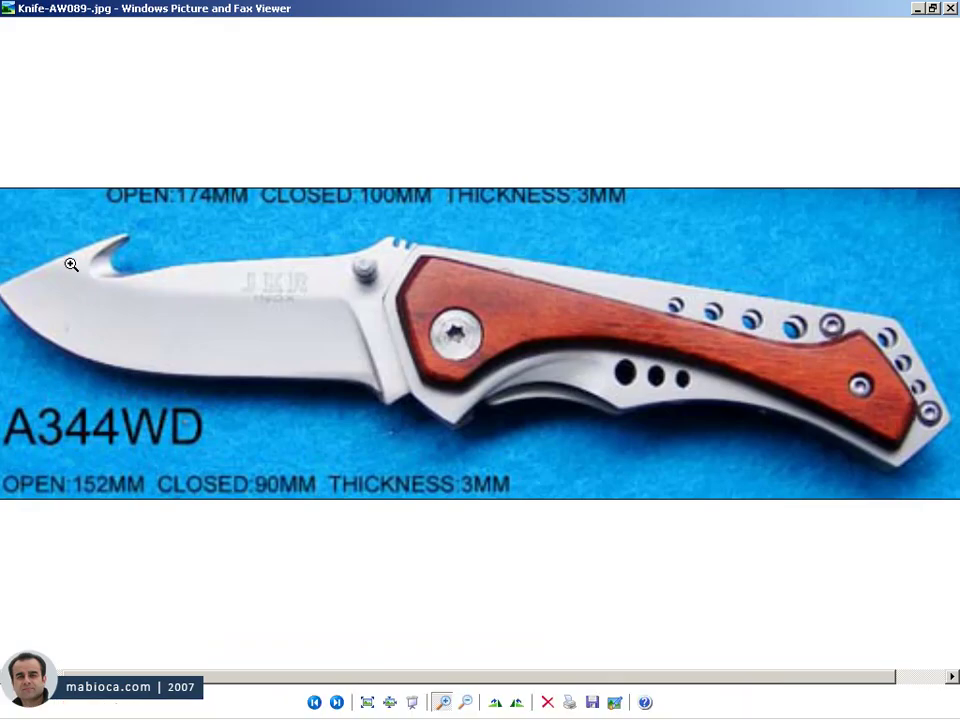
- Minimize the photo viewer, maximize the perspective pane and zoom in on the tapered blade
click(927, 10)
key(space)
mouse_move(221, 439)
alt+right_down()
mouse_move(622, 260)
mouse_move(474, 289)
alt+right_up()
alt+middle_drag(474, 289, 346, 302)
mouse_move(435, 298)
alt+right_down()
mouse_move(469, 328)
mouse_move(615, 403)
alt+right_up()
mouse_move(290, 376)
alt+mouse_down()
mouse_move(302, 362)
mouse_move(300, 377)
alt+mouse_up()
alt+middle_drag(300, 377, 392, 405)
alt+right_drag(392, 405, 490, 455)
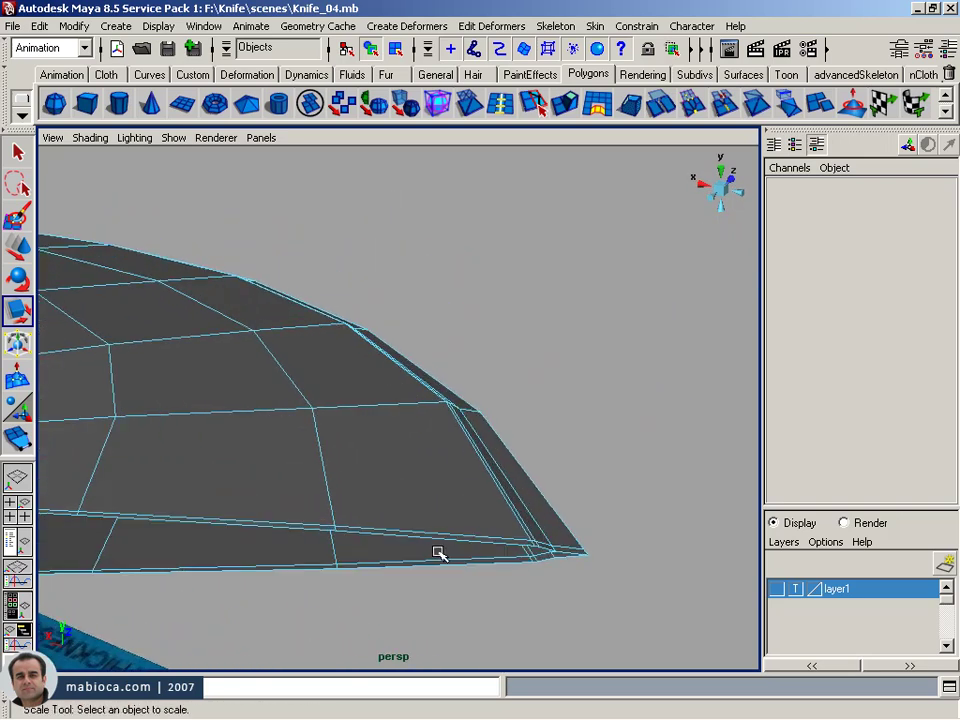
- Turn off Show > Cameras to hide the knife reference image plane
mouse_move(437, 418)
right_down()
mouse_move(400, 422)
mouse_move(430, 362)
right_up()
alt+drag(430, 362, 317, 441)
mouse_move(317, 441)
alt+right_down()
mouse_move(231, 421)
mouse_move(476, 343)
alt+right_up()
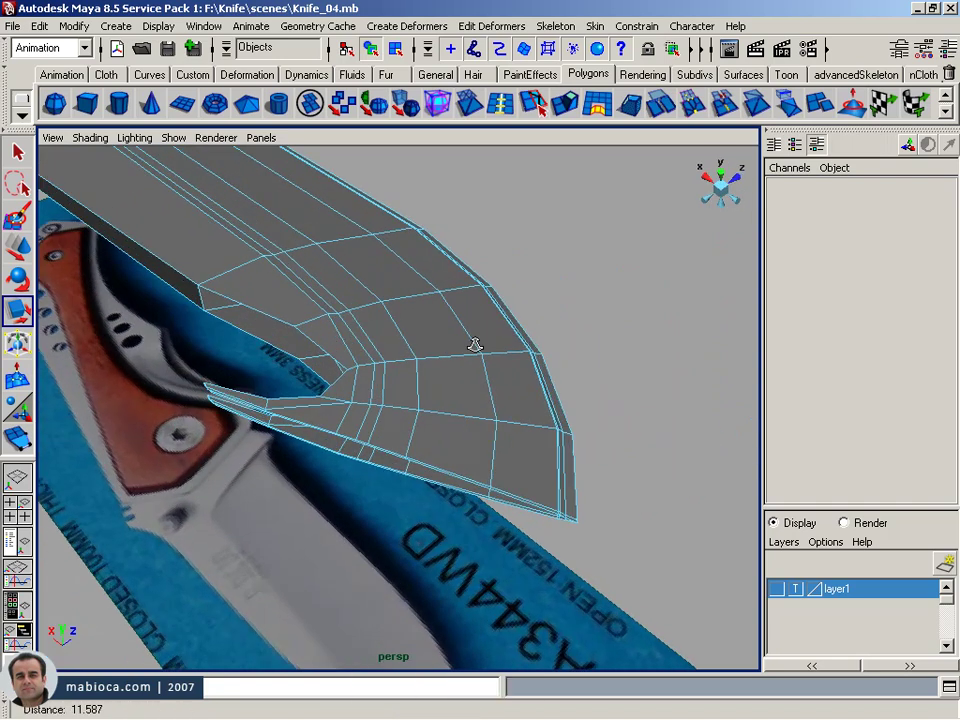
alt+middle_drag(476, 343, 567, 296)
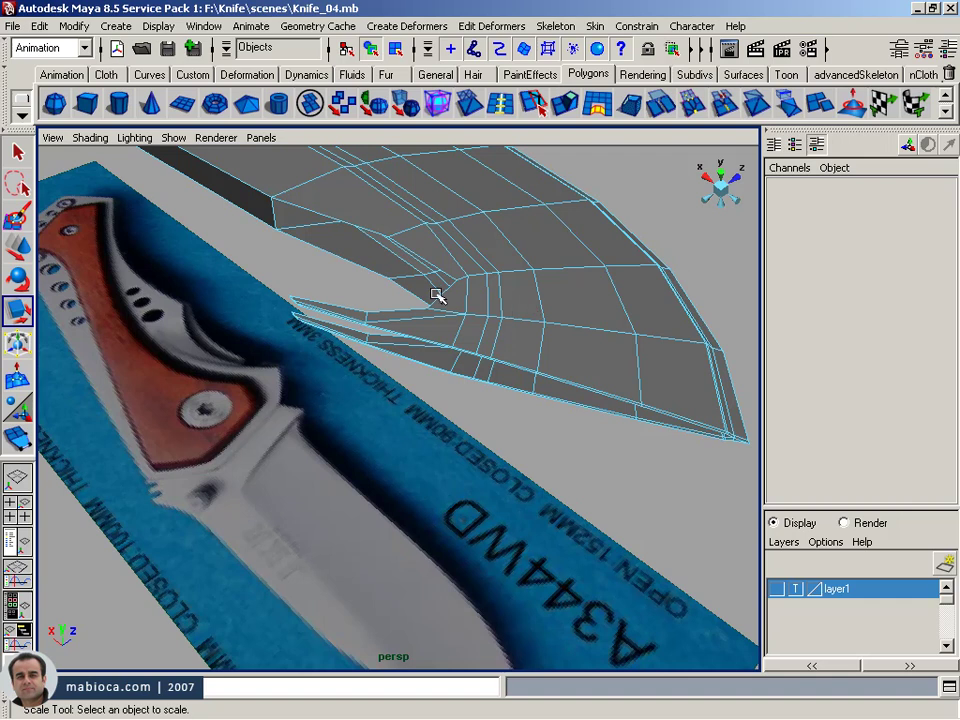
click(173, 140)
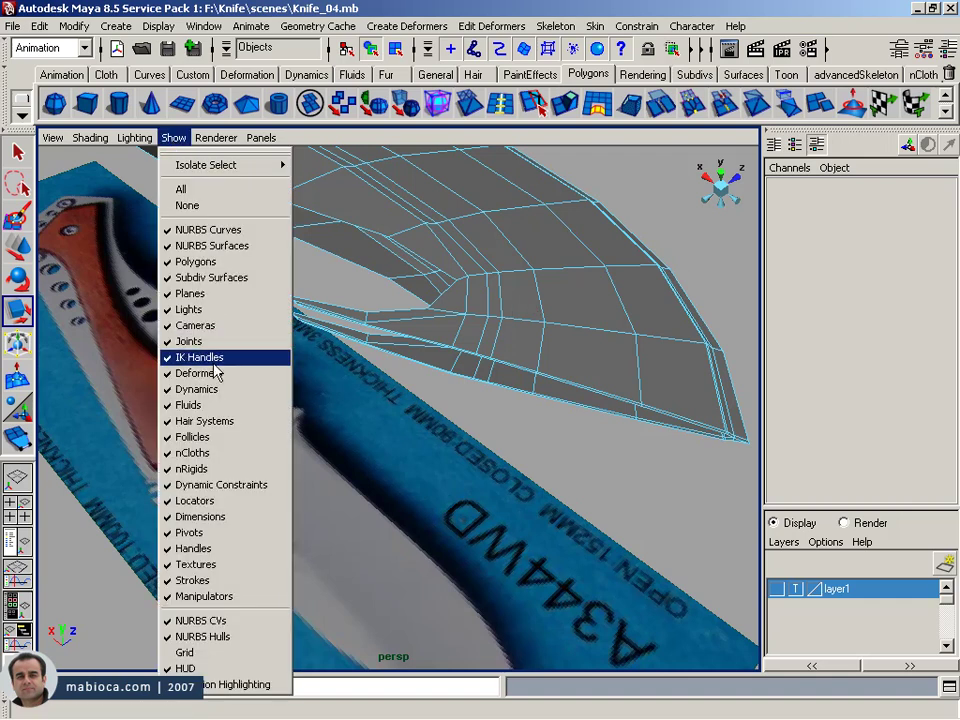
click(210, 327)
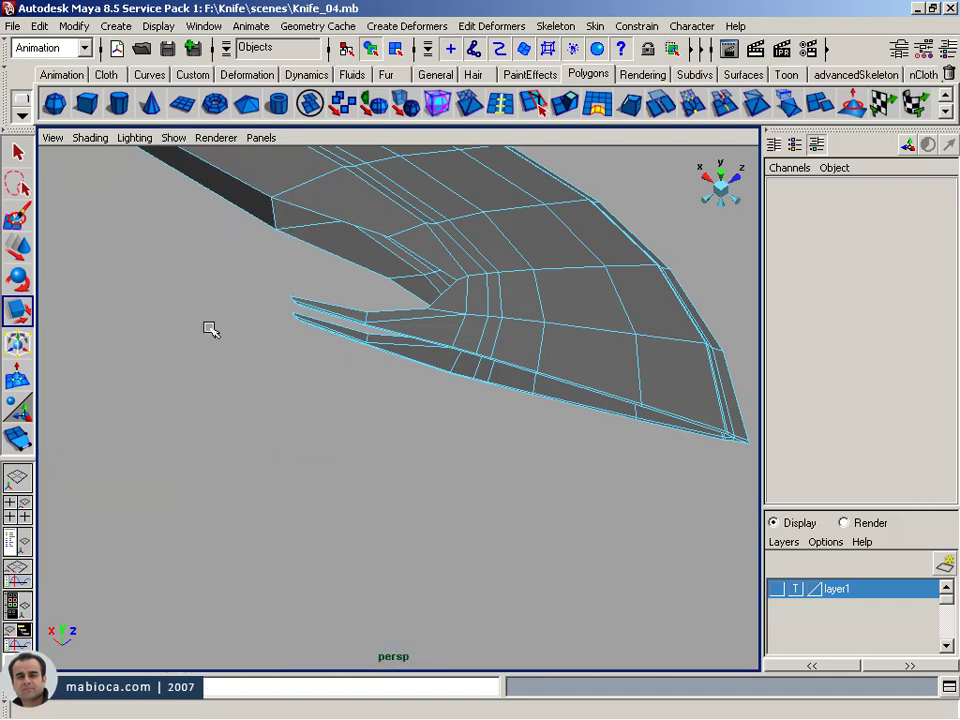
- Switch to face mode, marquee-select most of the blade faces, and keep cameras hidden
alt+middle_drag(424, 328, 279, 315)
alt+right_drag(279, 315, 440, 400)
right_click(440, 400)
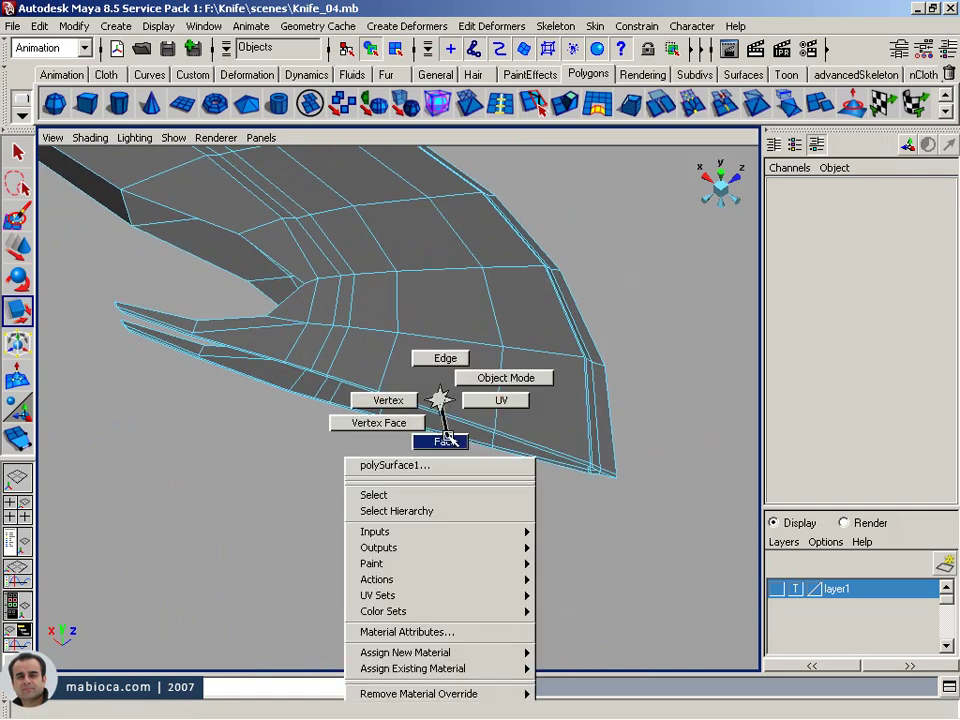
click(444, 441)
alt+drag(356, 401, 561, 433)
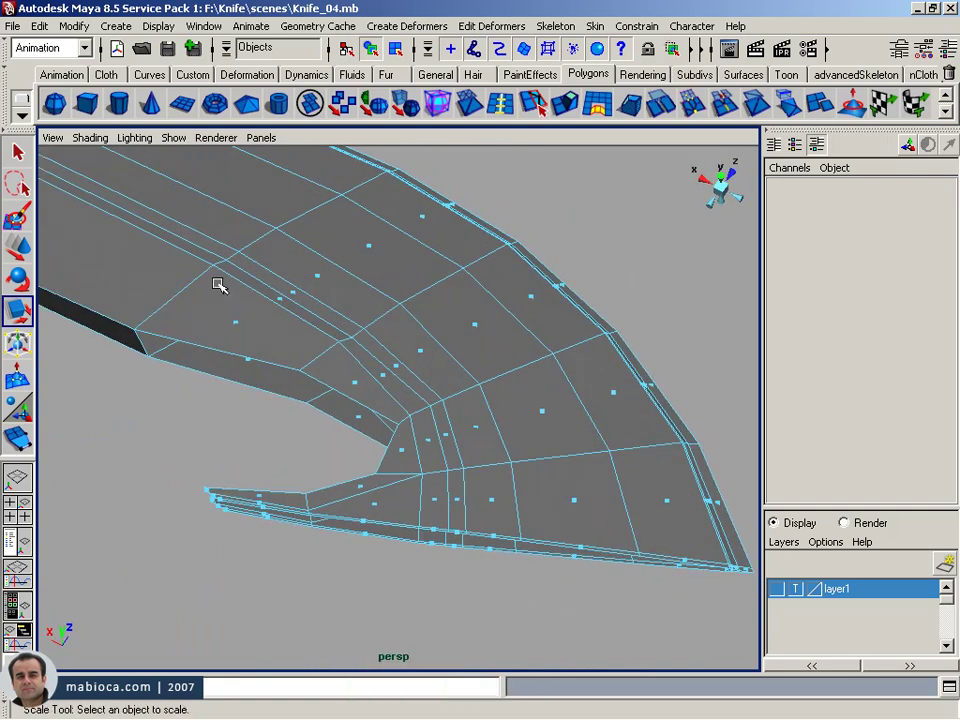
drag(142, 244, 739, 624)
drag(533, 180, 388, 251)
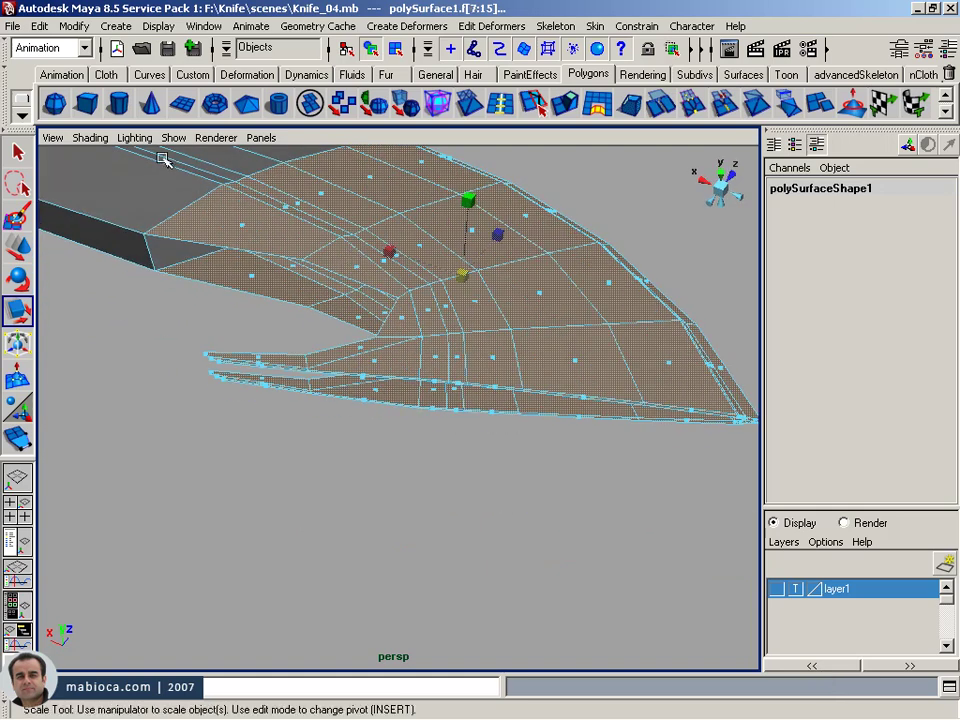
click(173, 138)
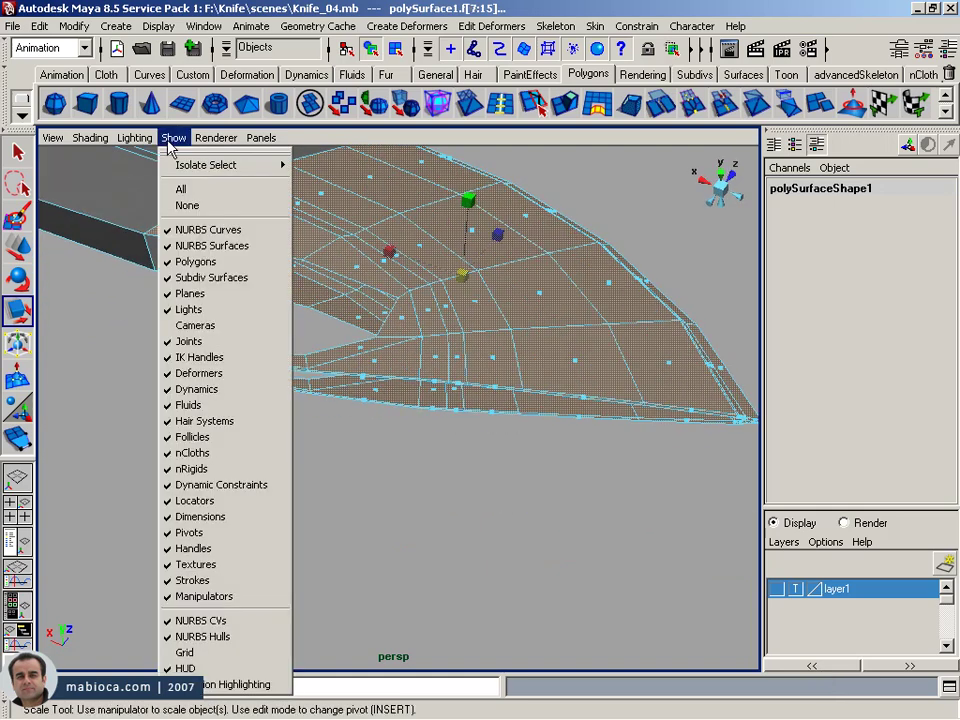
click(207, 332)
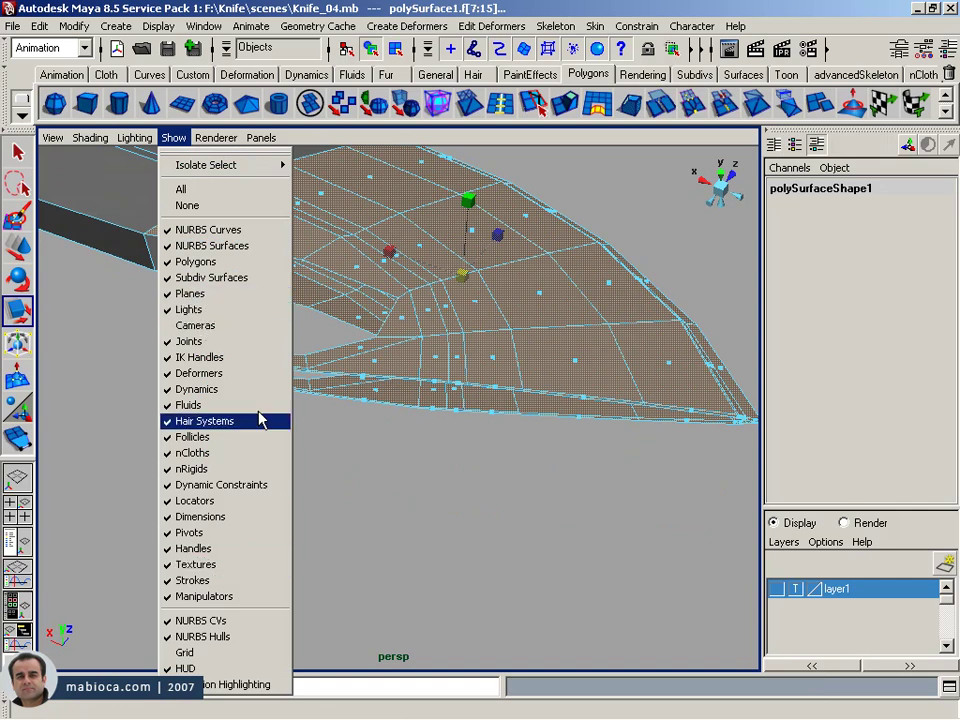
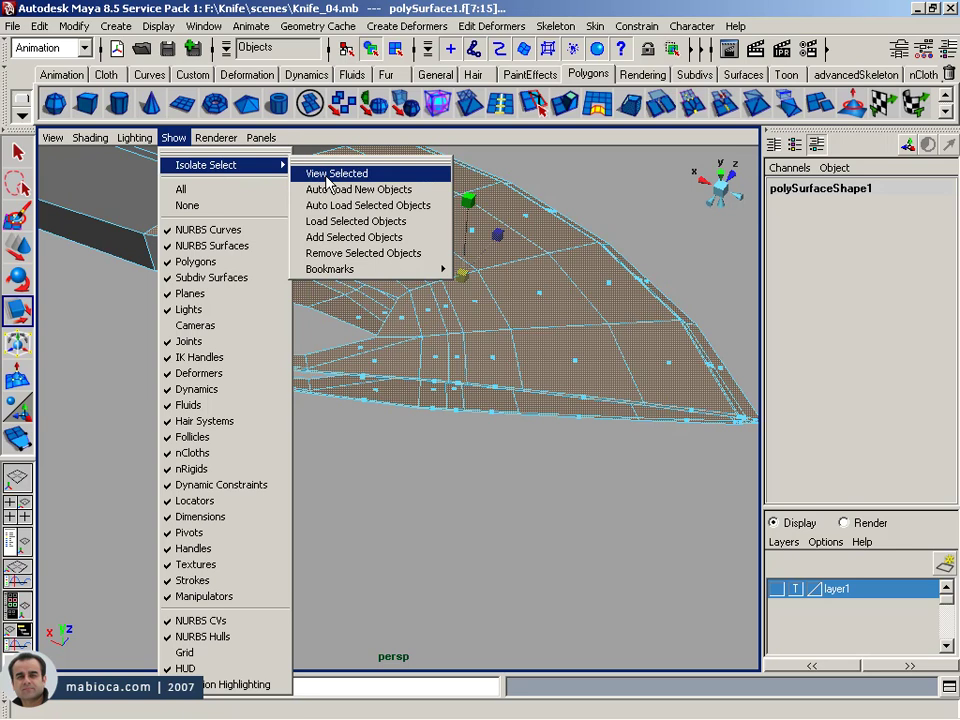
- Isolate the knife mesh in the perspective view, zoom in on the blade tip, and activate Append to Polygon
click(328, 182)
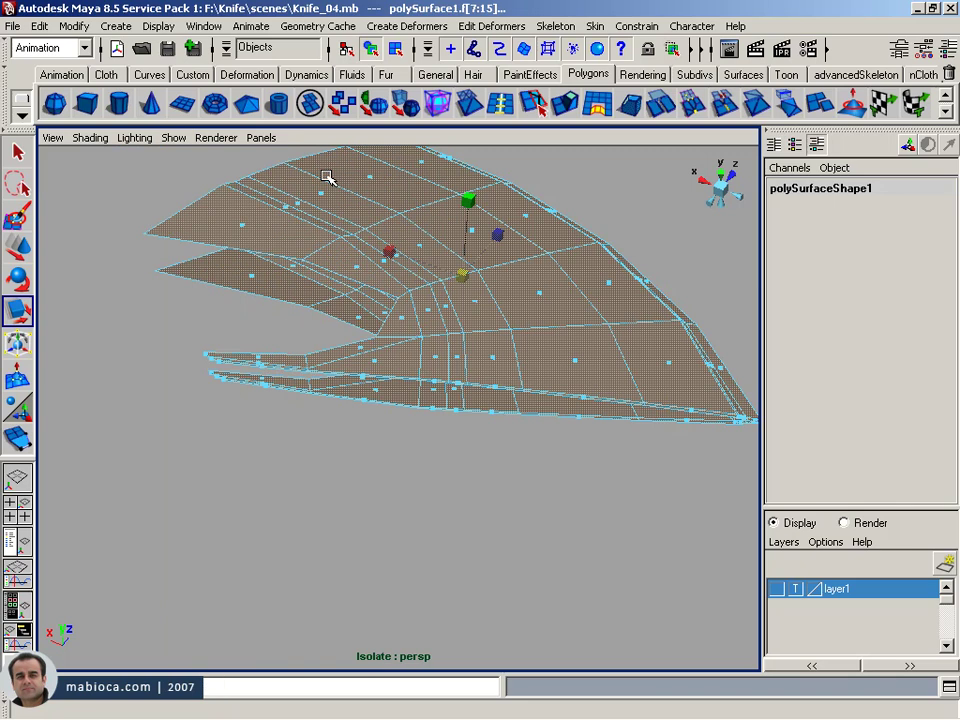
click(625, 200)
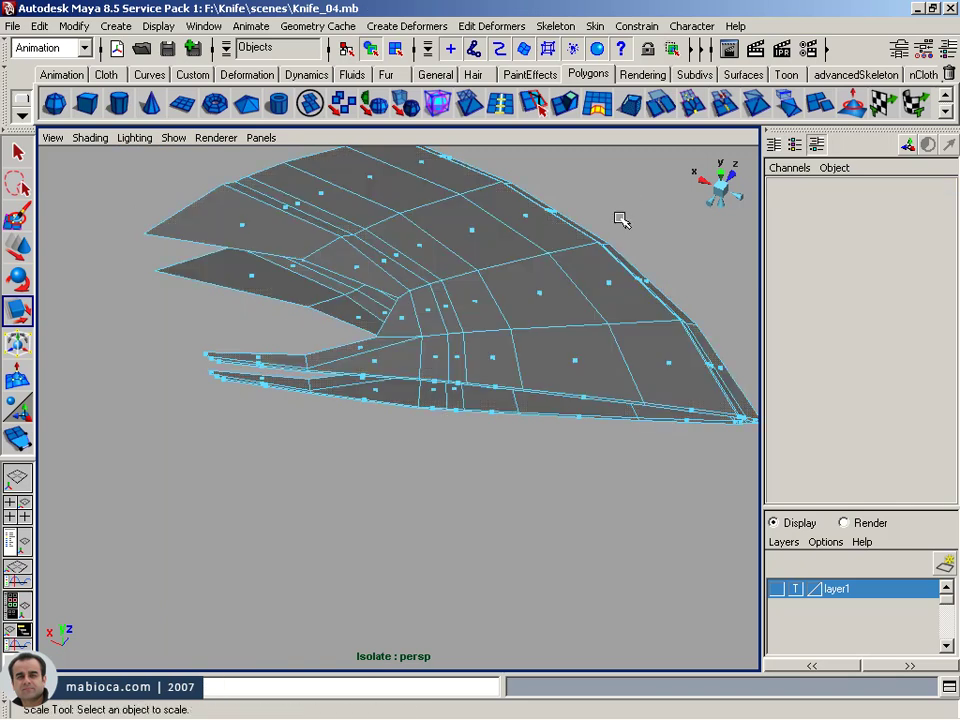
mouse_move(570, 324)
alt+mouse_down()
mouse_move(439, 318)
mouse_move(429, 176)
mouse_move(150, 369)
mouse_move(278, 380)
mouse_move(561, 291)
mouse_move(510, 369)
mouse_move(562, 462)
alt+mouse_up()
click(553, 332)
mouse_move(562, 462)
alt+middle_down()
mouse_move(351, 300)
mouse_move(480, 253)
alt+middle_up()
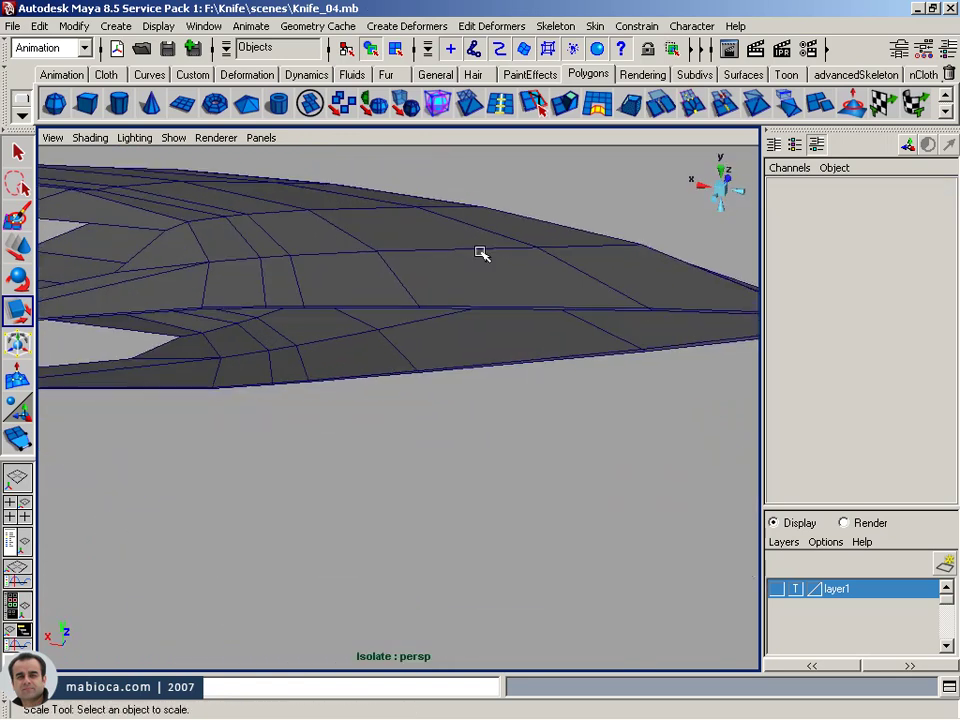
alt+right_drag(480, 253, 315, 328)
alt+middle_drag(315, 328, 327, 324)
alt+right_drag(327, 324, 304, 180)
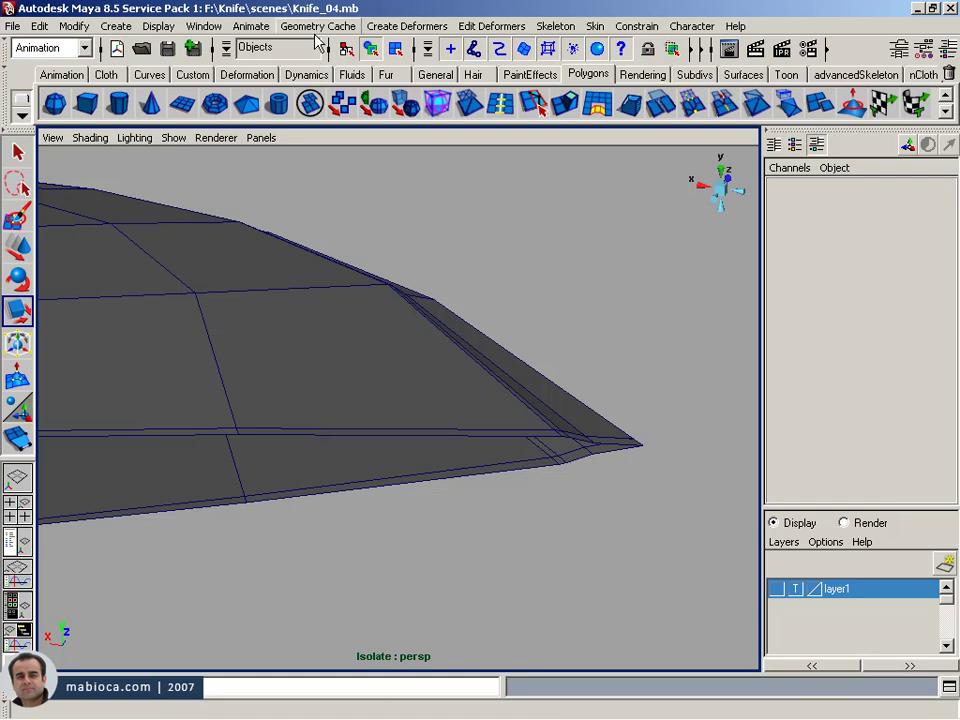
click(17, 437)
- Append a face bridging two border edges of the blade mesh
click(553, 508)
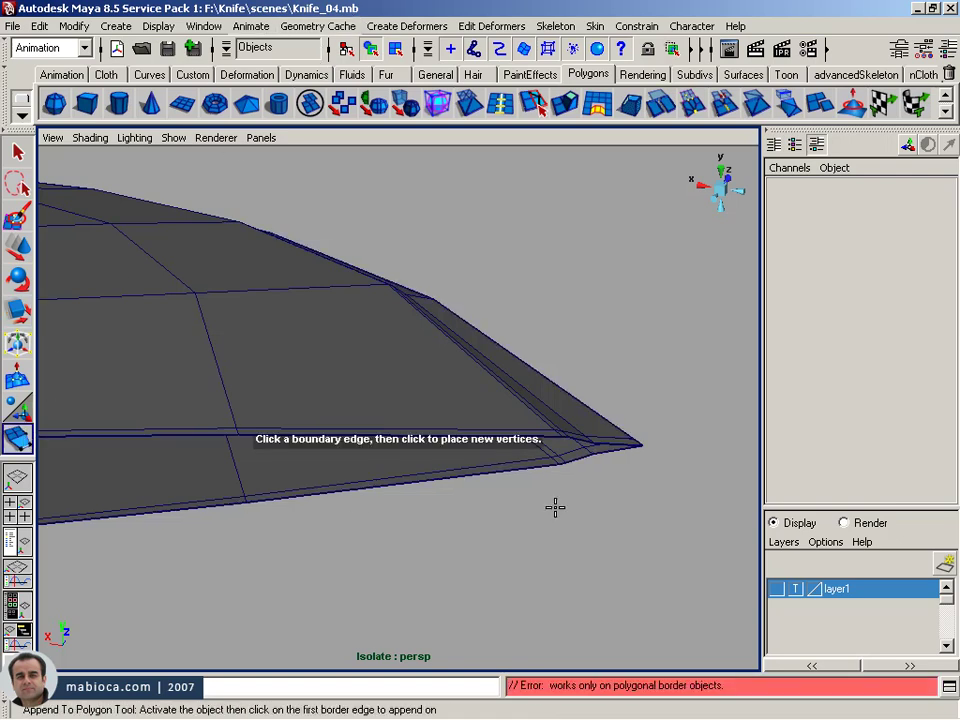
click(411, 449)
click(413, 436)
click(418, 479)
key(Return)
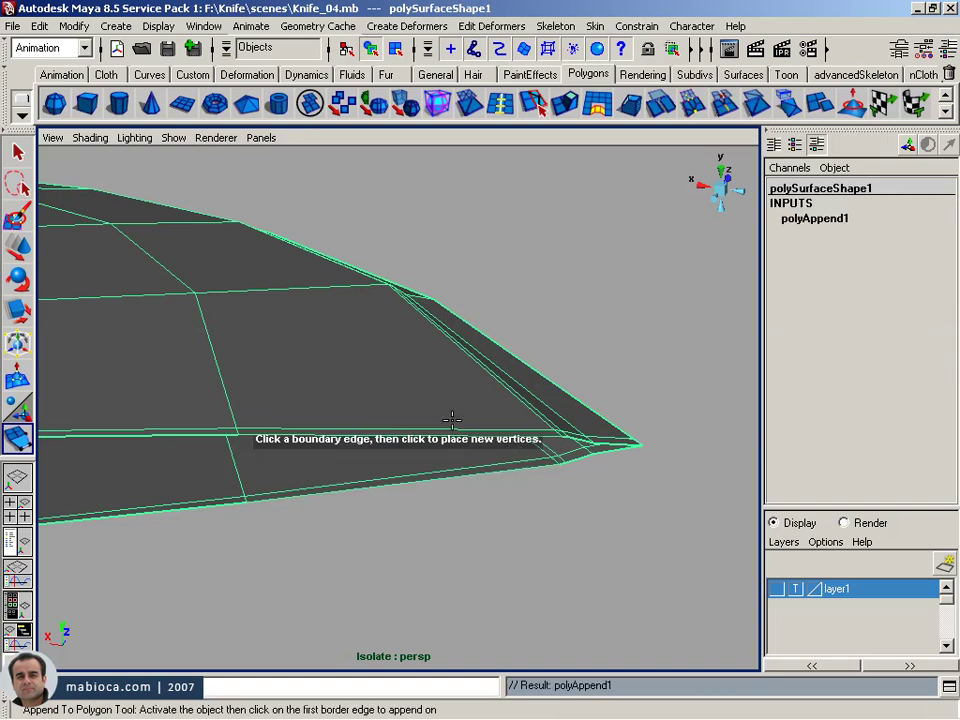
- Fill the open gap along the blade's lower edge near the tip with a new face
alt+drag(452, 418, 400, 405)
key(y)
alt+right_drag(236, 356, 345, 377)
click(313, 333)
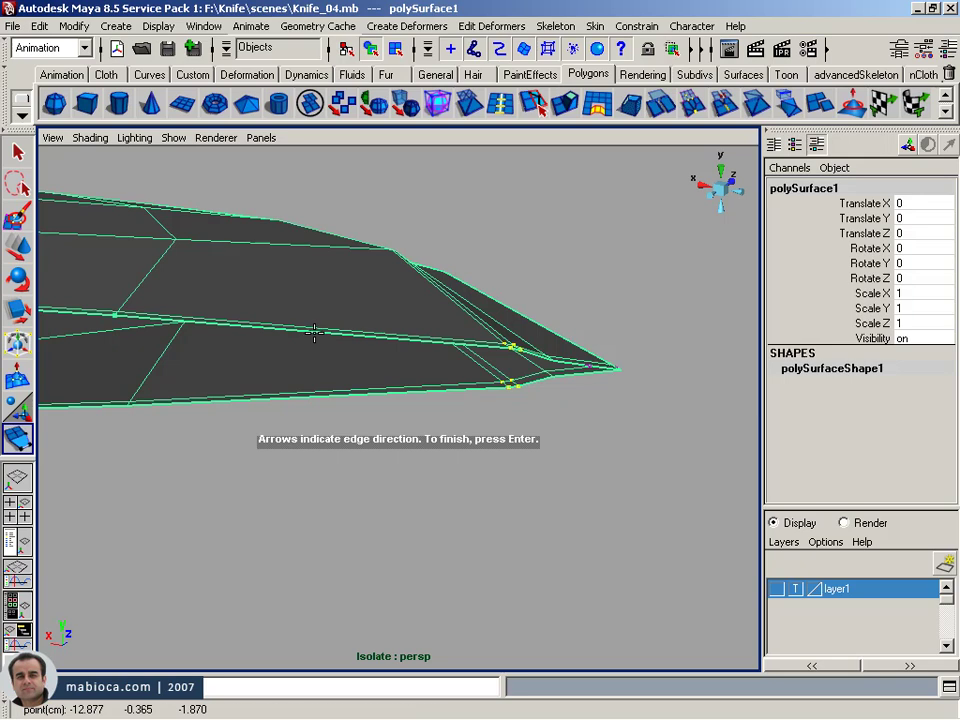
click(309, 396)
alt+drag(304, 398, 305, 405)
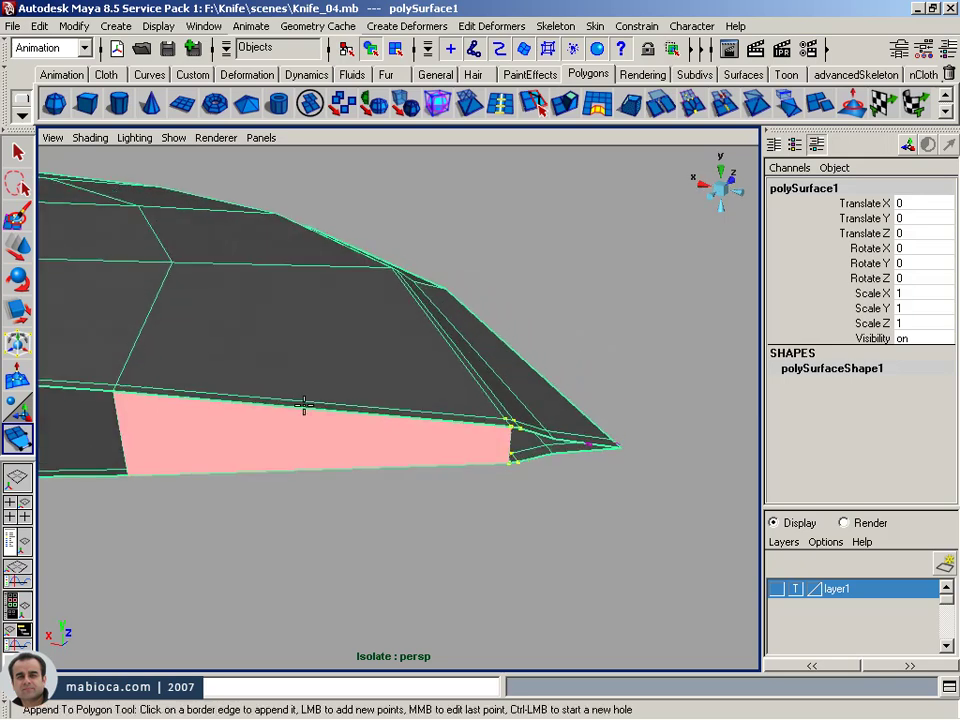
key(r)
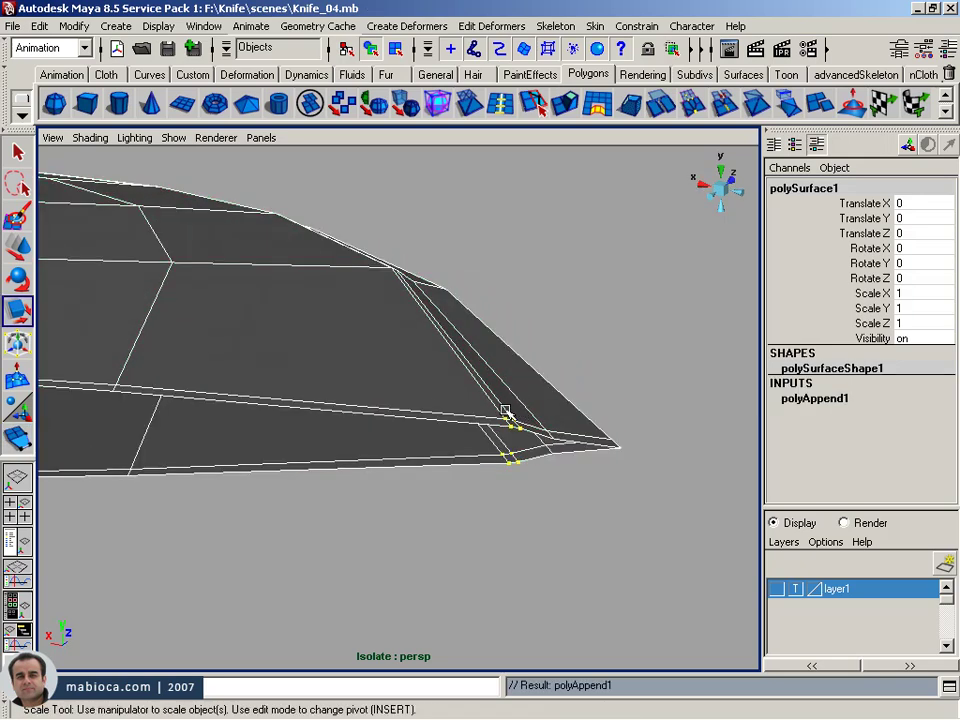
- Turn off Isolate Select View Selected to show the full scene, and clear the selection
click(173, 138)
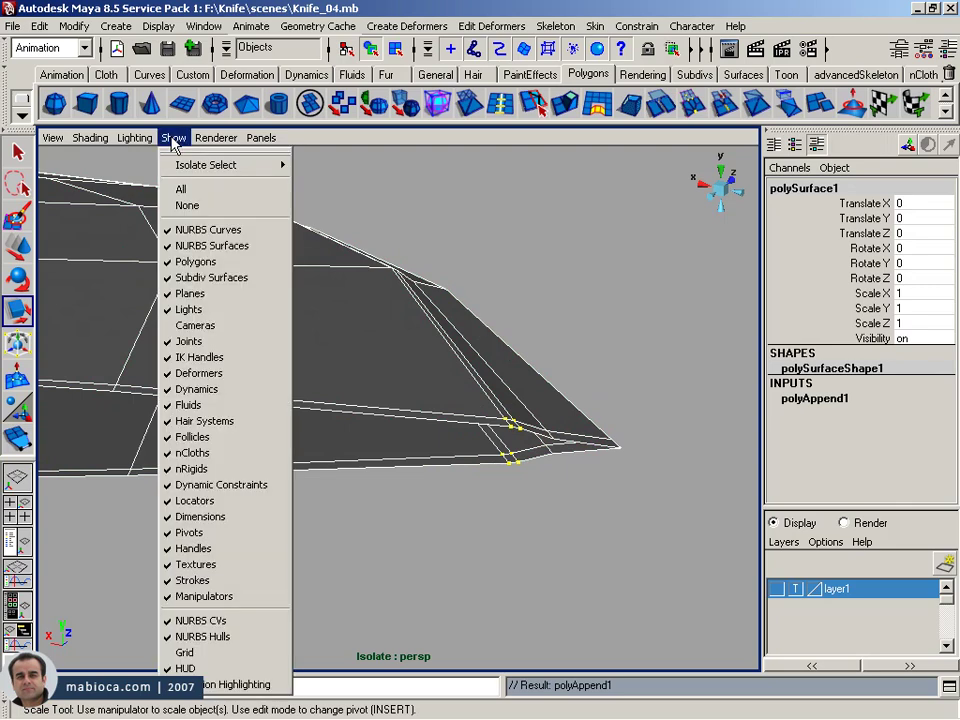
click(335, 174)
mouse_move(505, 300)
alt+mouse_down()
mouse_move(422, 326)
mouse_move(514, 326)
mouse_move(441, 350)
mouse_move(422, 377)
alt+mouse_up()
click(514, 326)
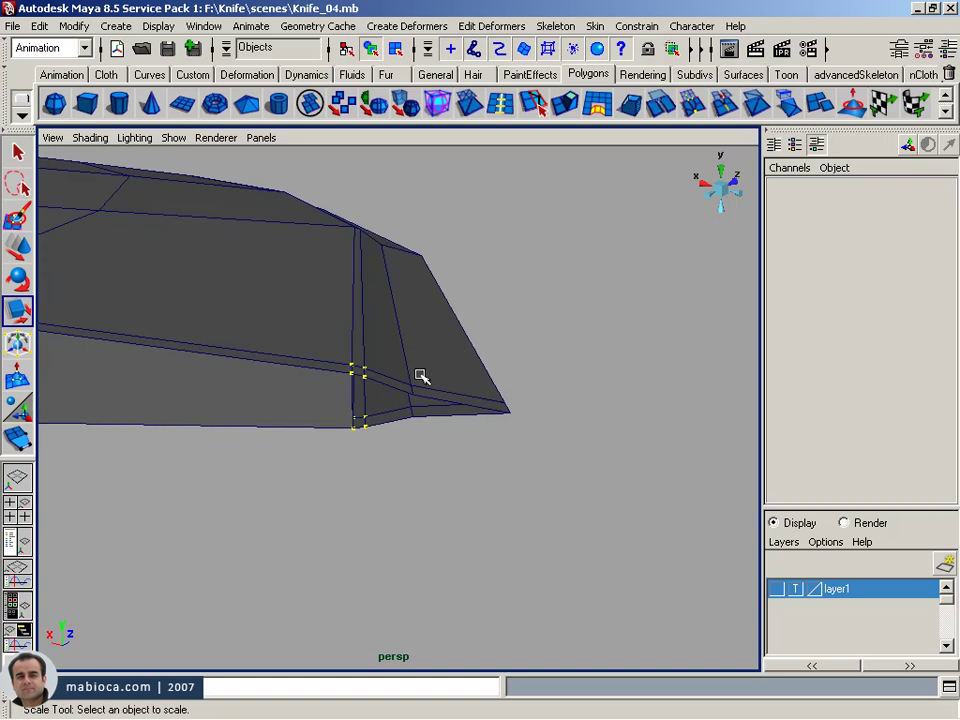
- Append a triangular face, a bridging face and a strip-closing face beside the vertical strip
click(354, 373)
click(17, 438)
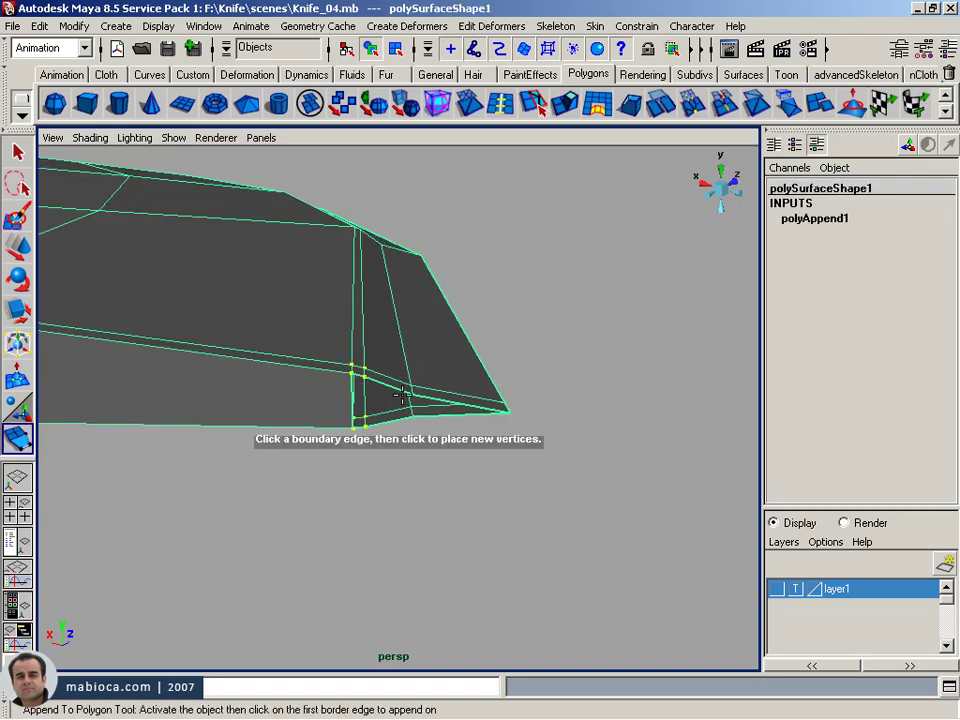
click(400, 396)
click(407, 413)
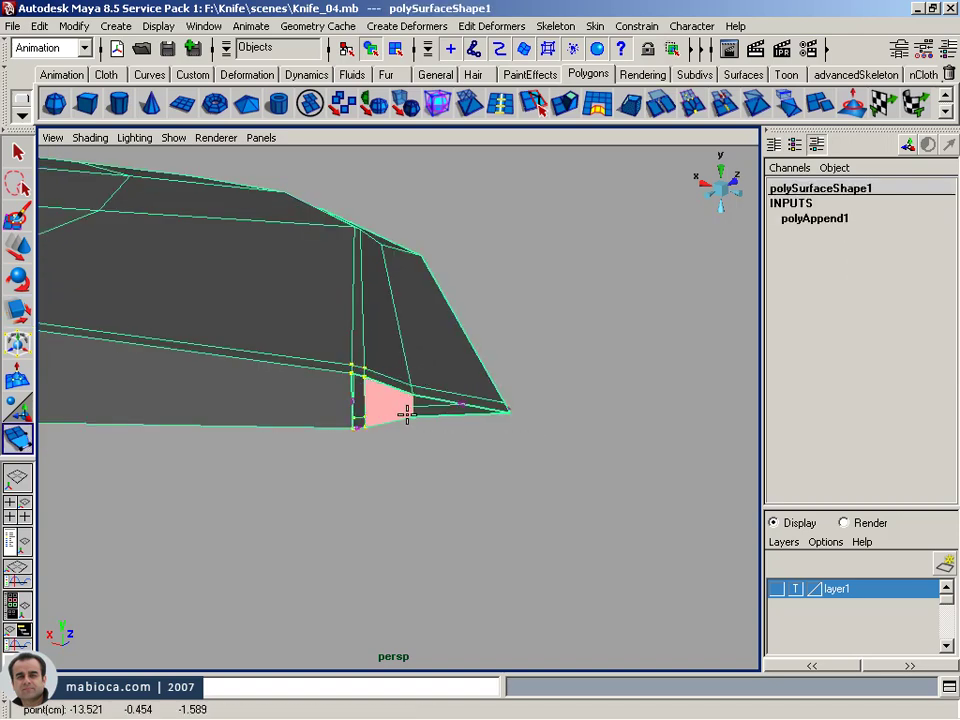
key(Return)
click(413, 405)
click(366, 408)
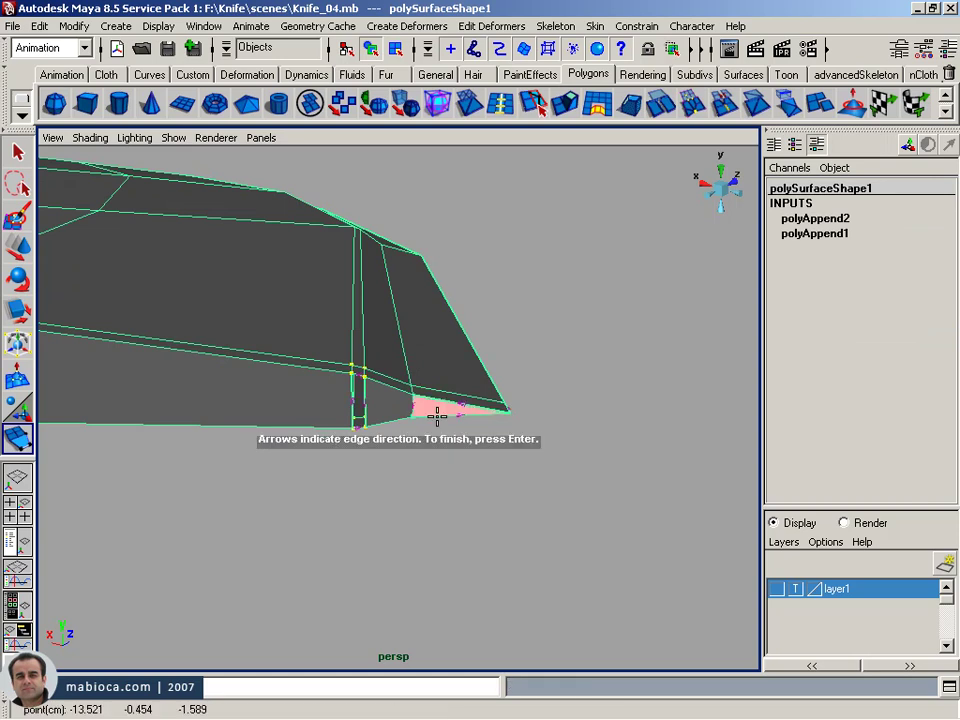
key(Return)
click(358, 428)
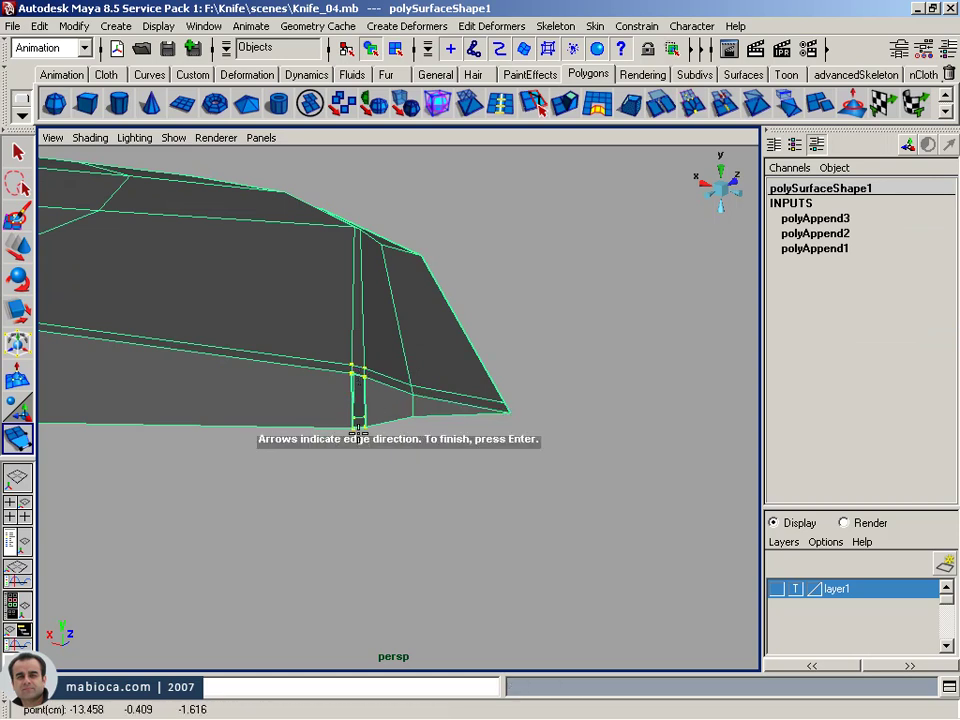
click(353, 426)
key(Return)
- Move along the blade and span the next two side gaps with new faces
alt+middle_drag(238, 381, 494, 403)
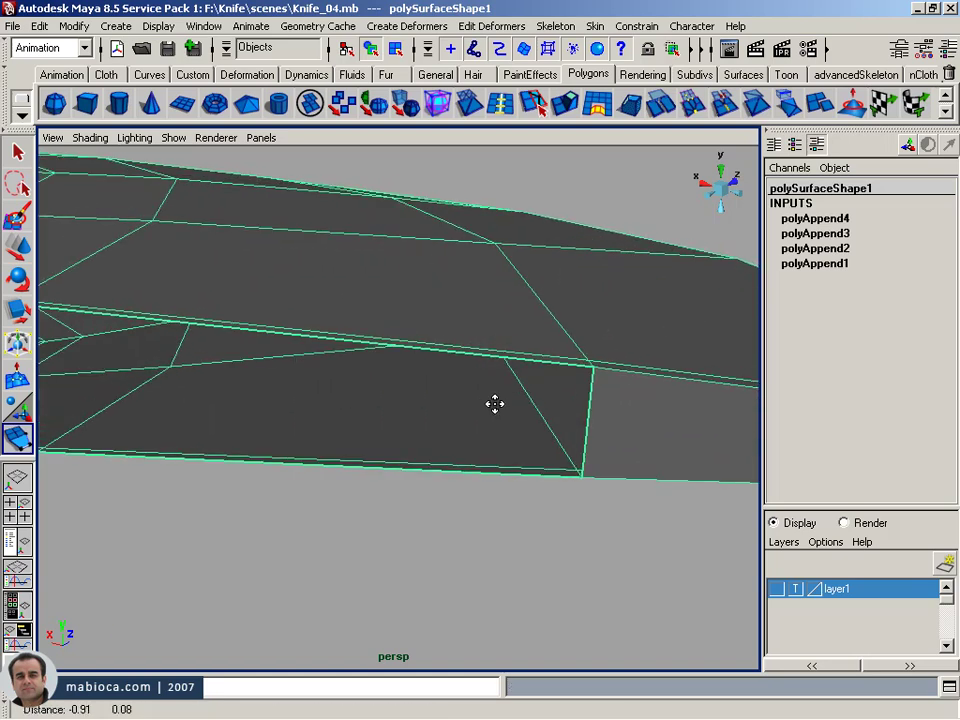
click(483, 352)
click(404, 468)
key(Return)
mouse_move(182, 364)
alt+middle_down()
mouse_move(300, 356)
mouse_move(393, 381)
alt+middle_up()
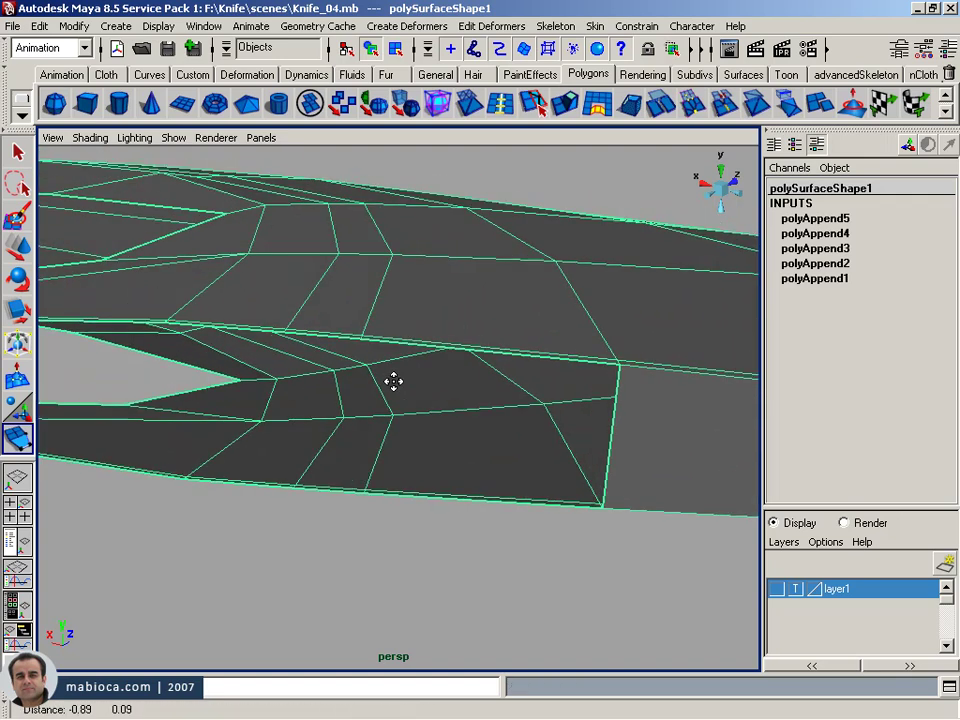
click(423, 344)
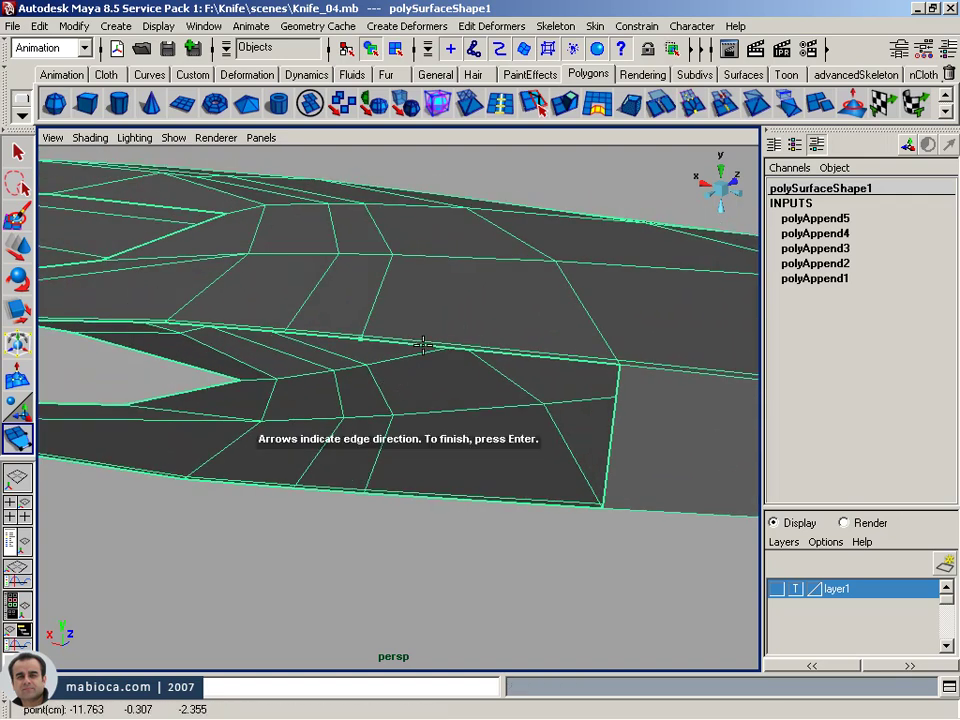
click(443, 502)
key(Return)
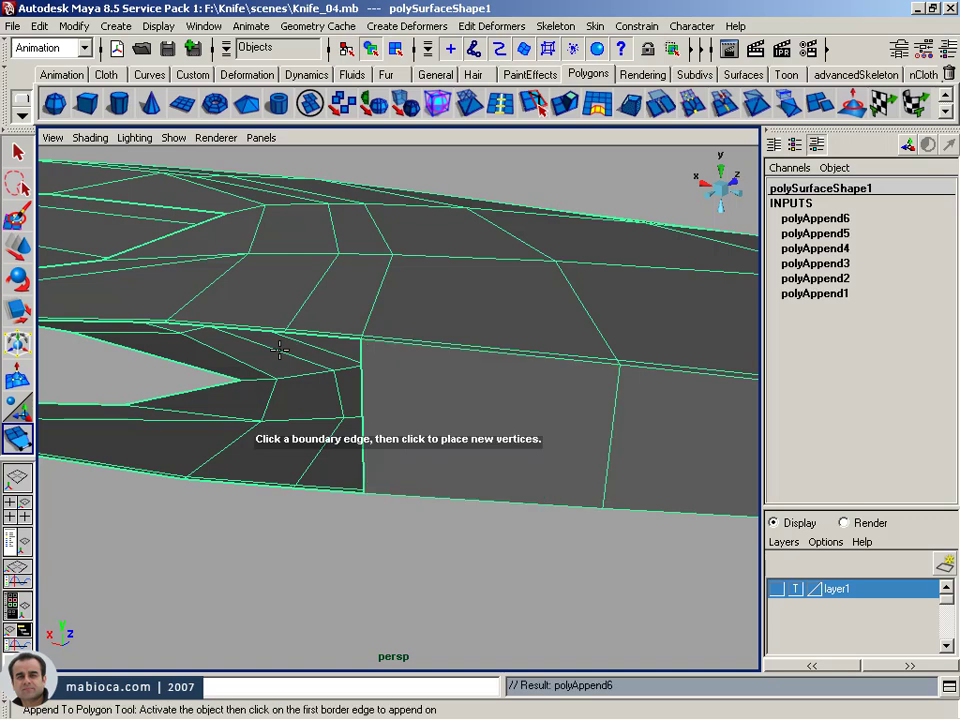
- Bridge three more top-to-bottom border gaps toward the end of the blade
click(303, 337)
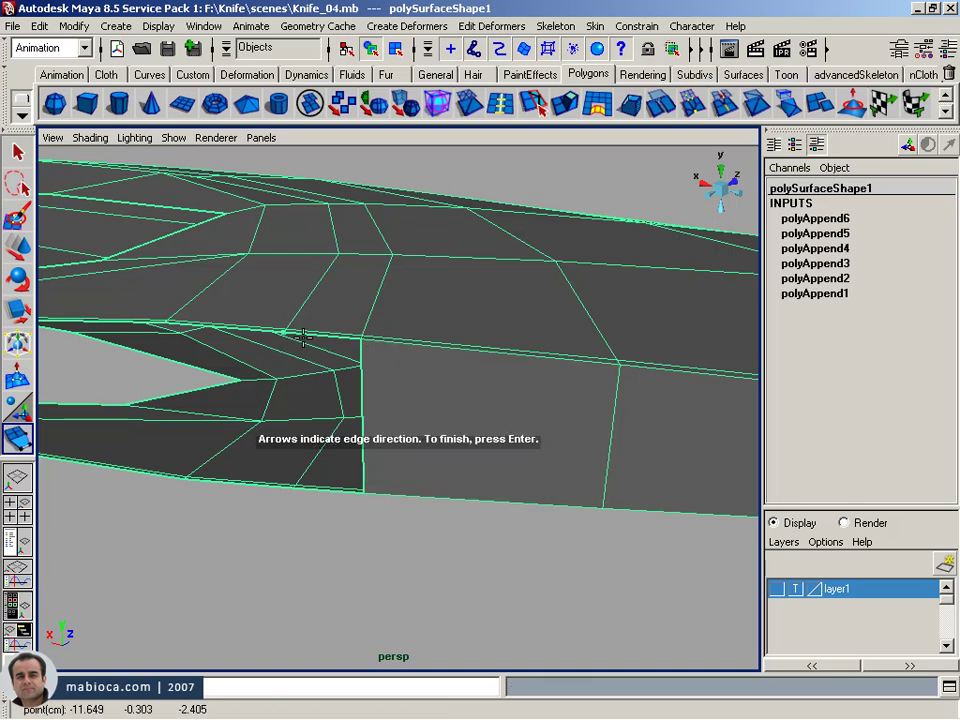
click(308, 487)
key(Return)
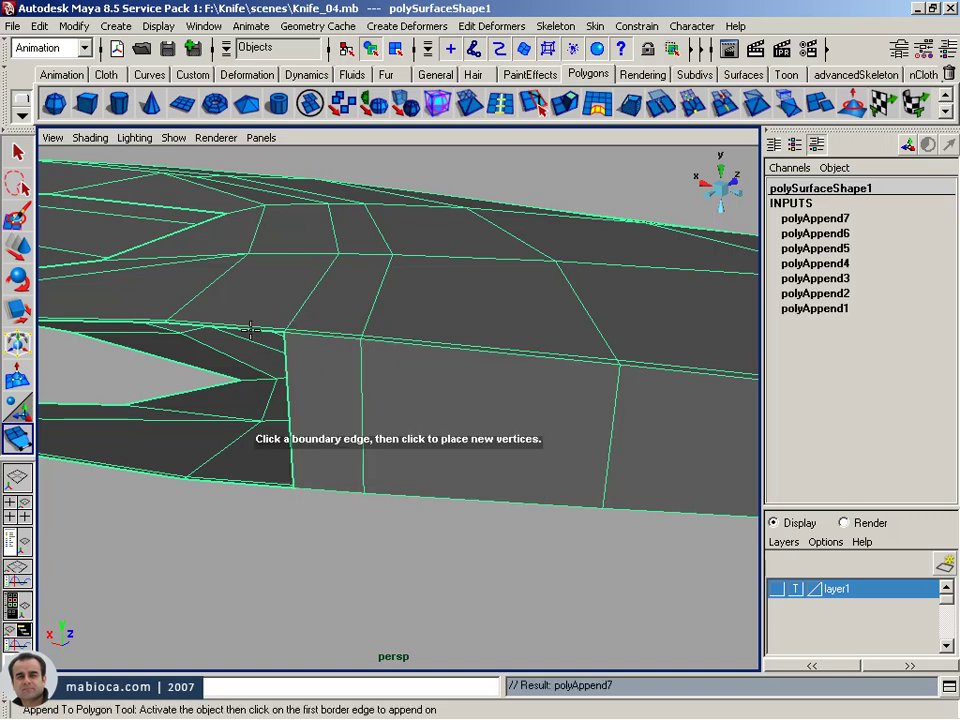
click(251, 330)
click(240, 482)
key(Return)
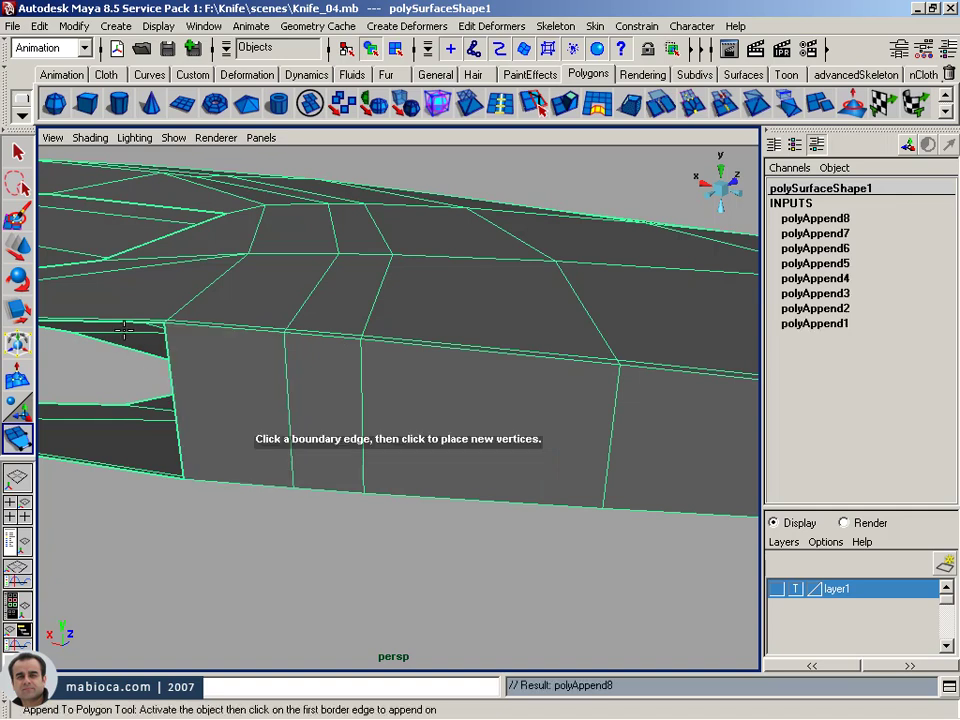
click(124, 320)
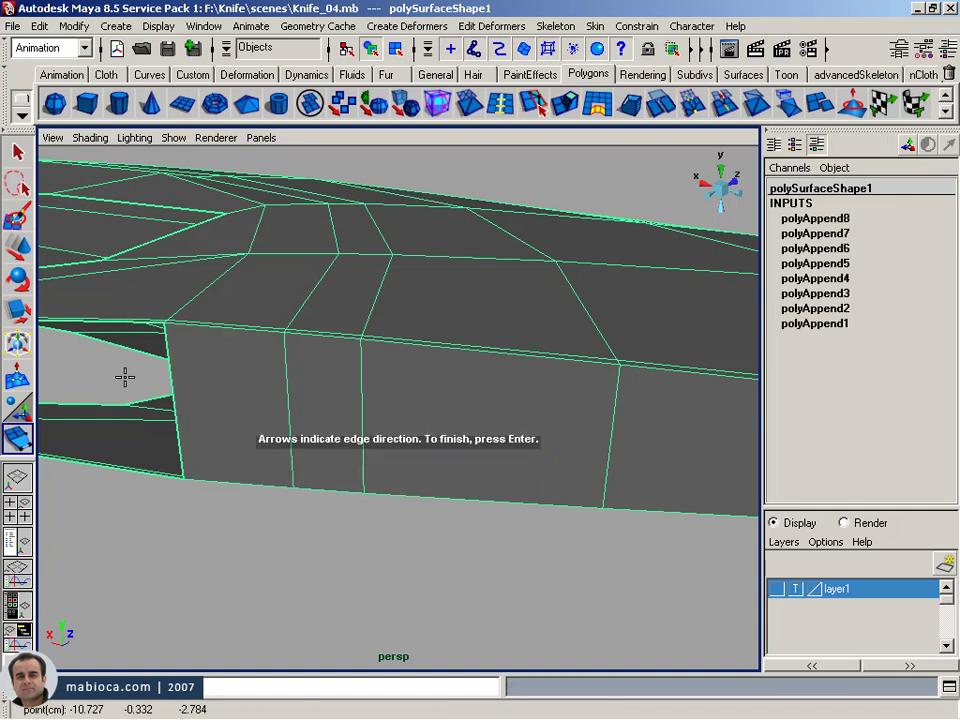
click(124, 468)
key(Return)
mouse_move(133, 373)
alt+mouse_down()
mouse_move(379, 429)
mouse_move(428, 430)
alt+mouse_up()
alt+right_drag(428, 430, 540, 435)
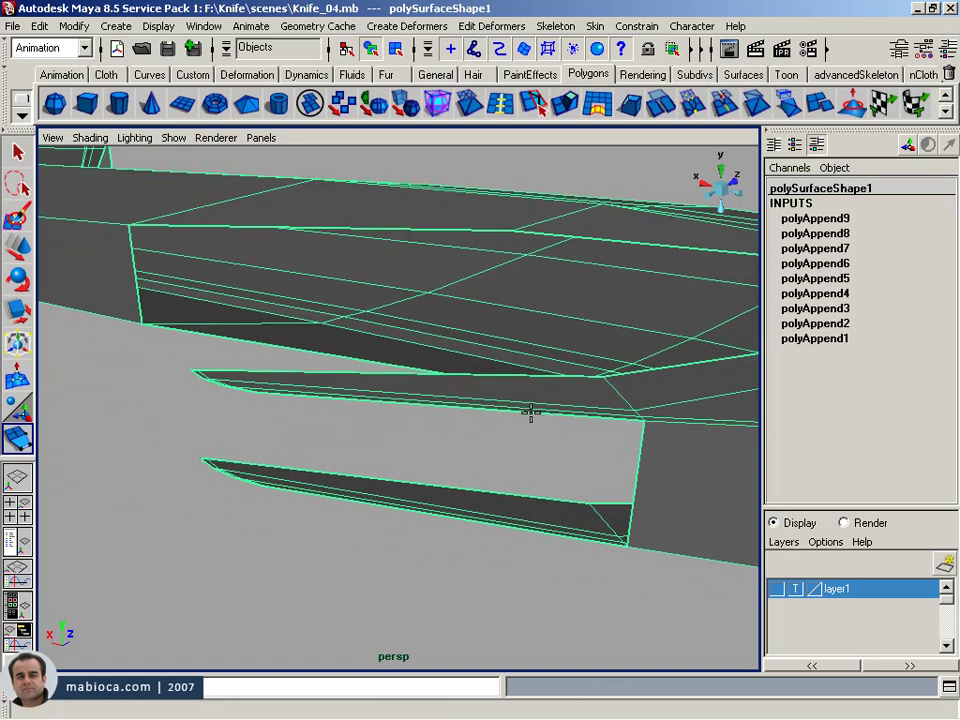
- Bridge the lower and upper blade border edges with two new faces
key(Return)
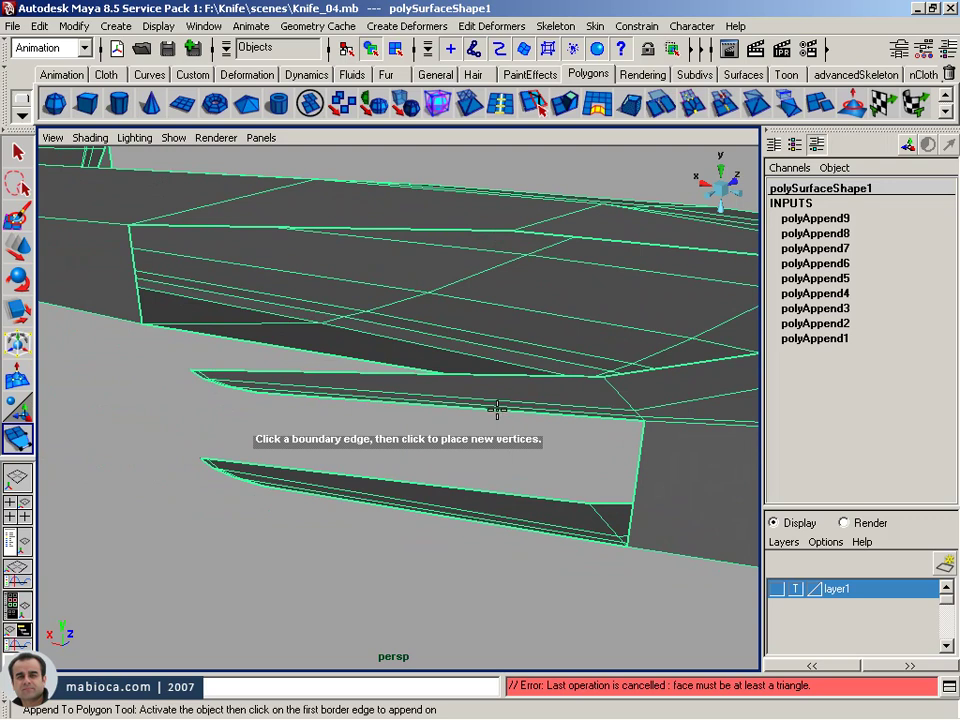
click(467, 519)
click(467, 519)
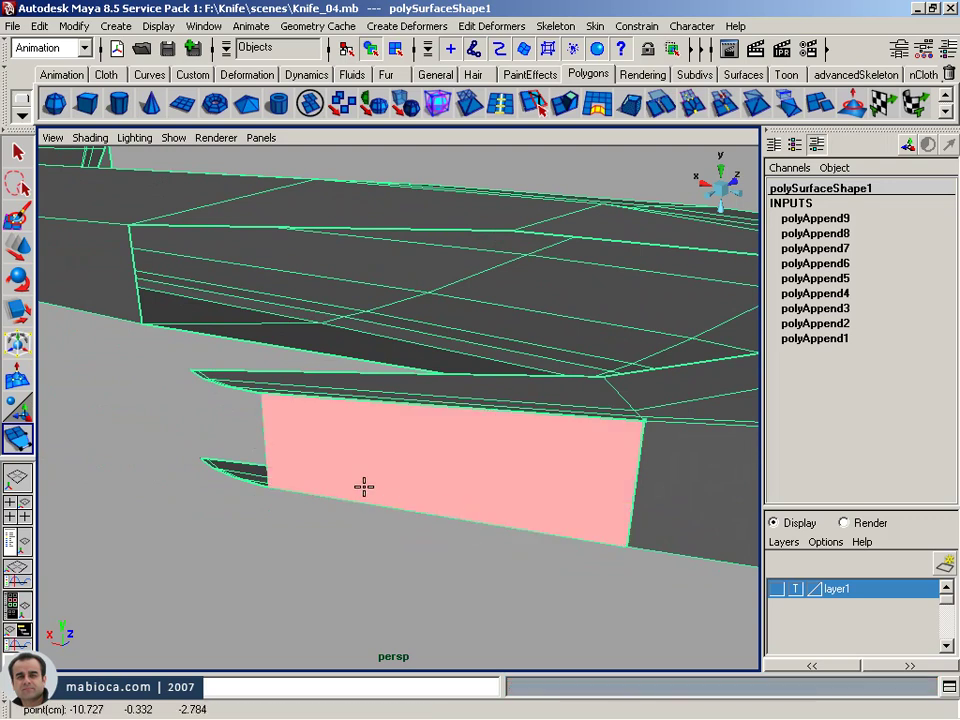
key(Return)
mouse_move(278, 456)
alt+mouse_down()
mouse_move(441, 454)
mouse_move(336, 439)
mouse_move(440, 437)
alt+mouse_up()
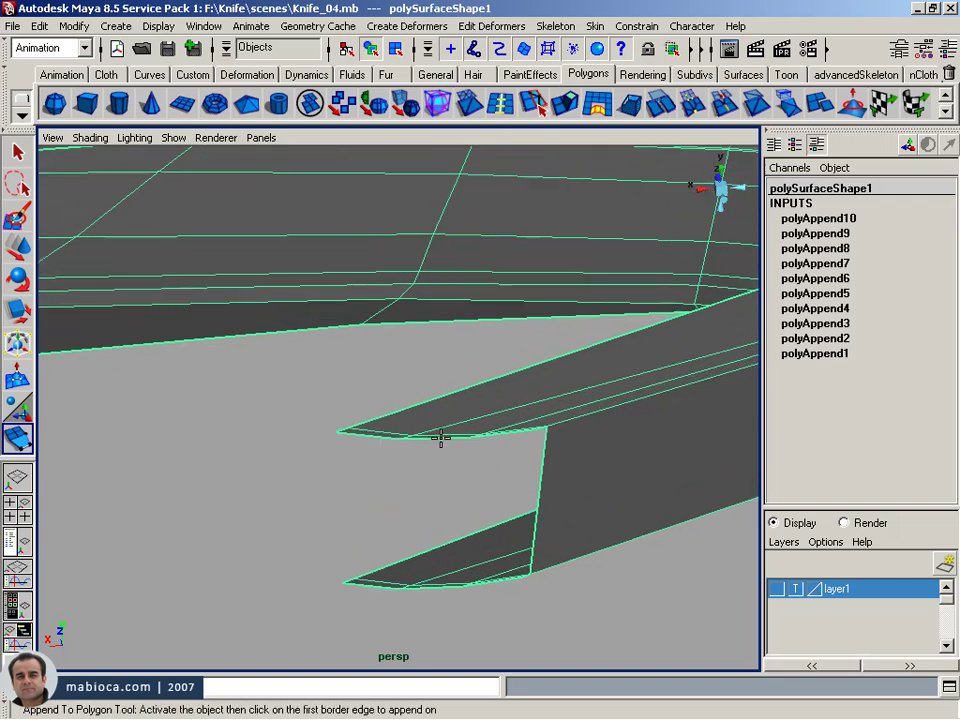
click(510, 436)
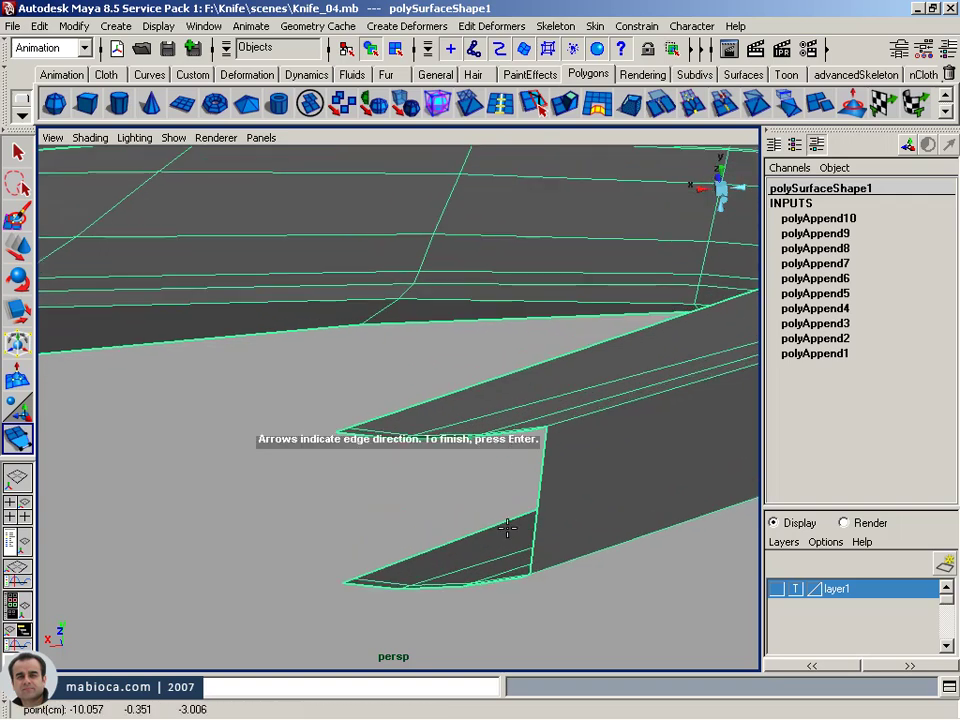
click(499, 579)
alt+drag(479, 566, 480, 570)
mouse_move(480, 570)
alt+right_down()
mouse_move(429, 467)
mouse_move(427, 388)
alt+right_up()
key(Return)
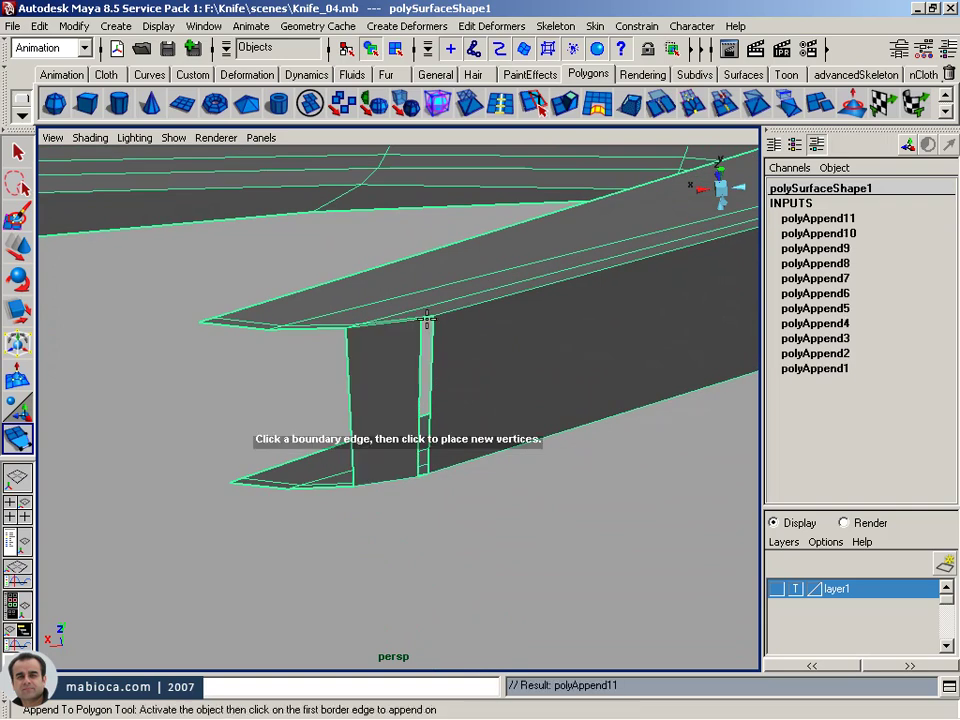
- Fill the narrow strip and the two remaining gaps at the blade end with faces
click(426, 327)
click(424, 472)
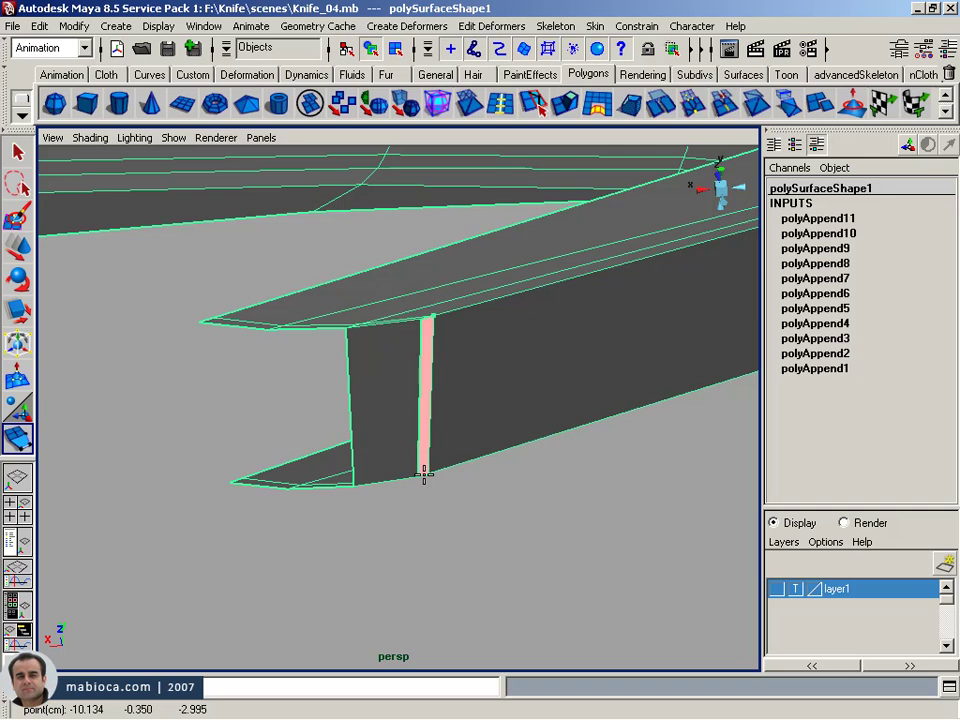
key(Return)
click(319, 327)
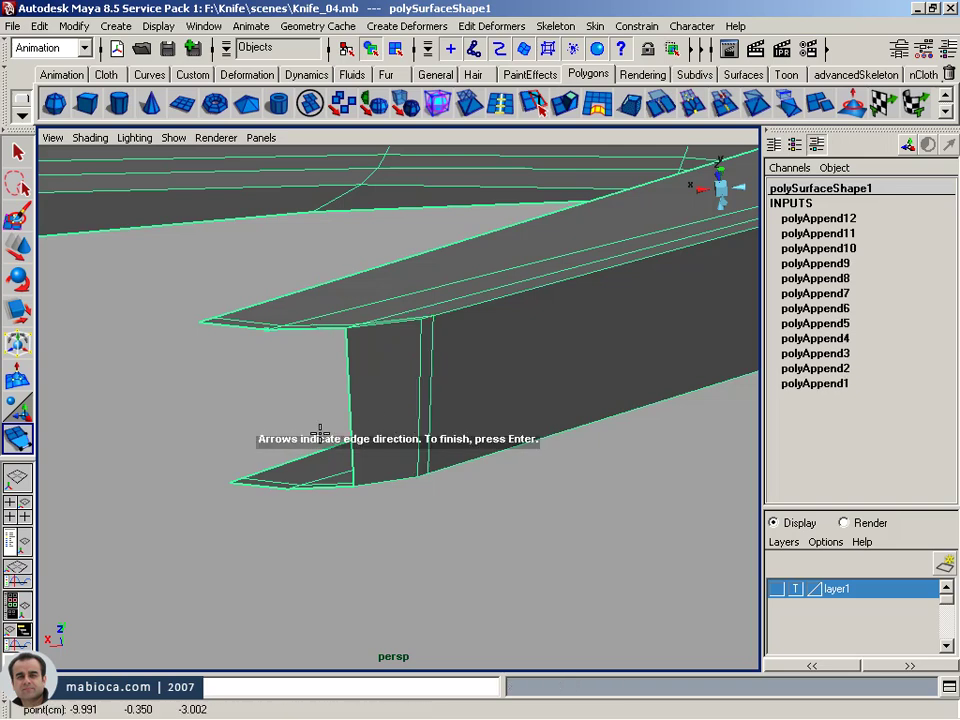
click(318, 487)
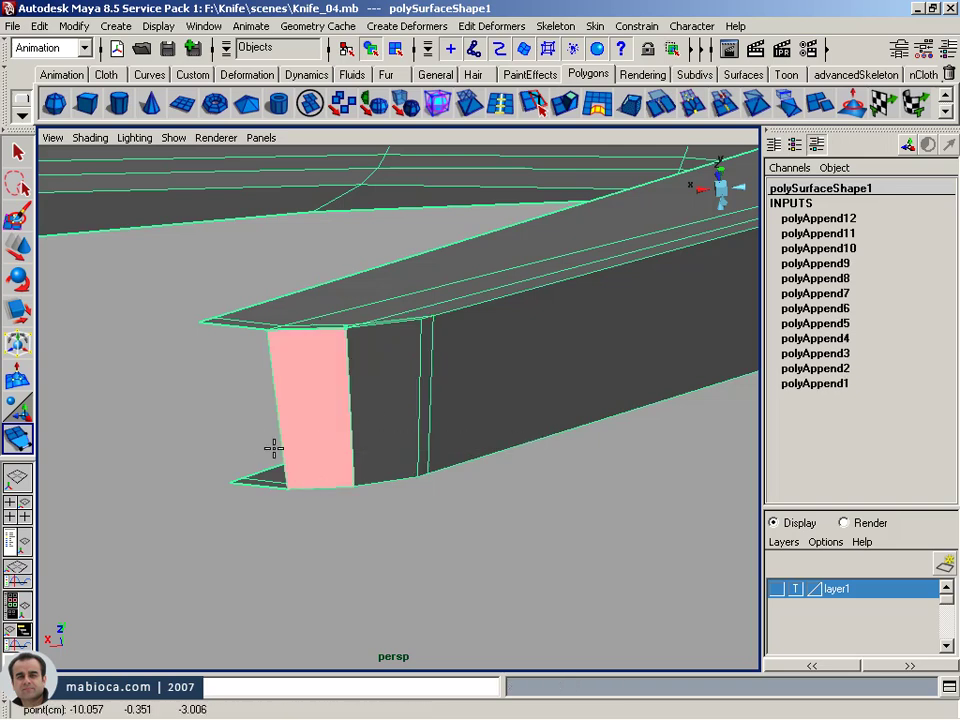
key(Return)
click(236, 326)
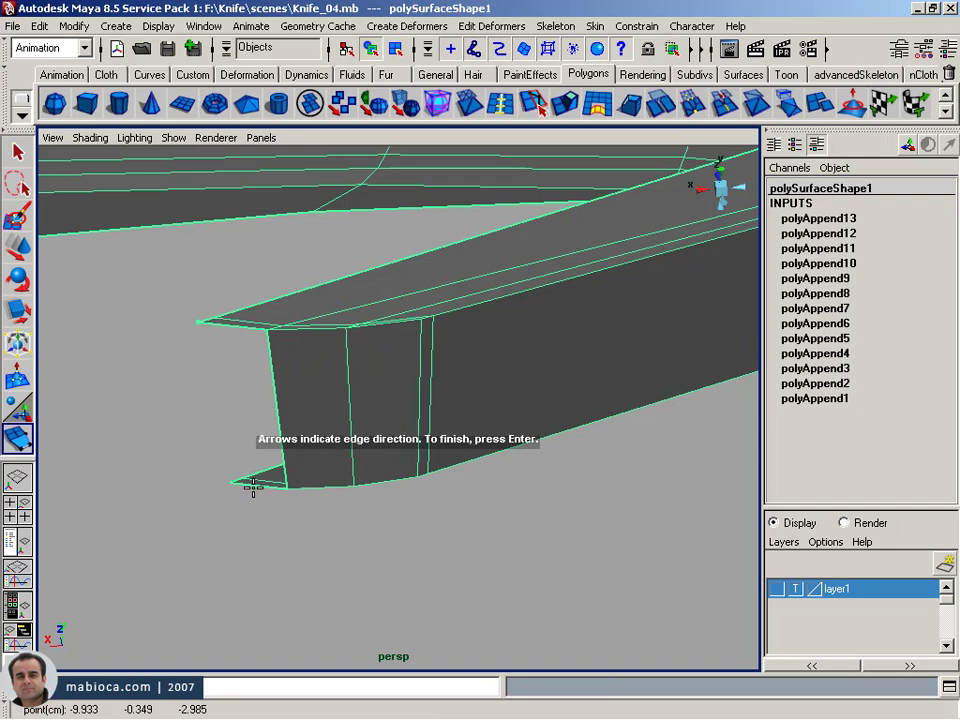
click(252, 484)
key(Return)
- Inspect the filled blade from several angles, then switch to the Move tool and multi-view layout
alt+drag(261, 366, 443, 381)
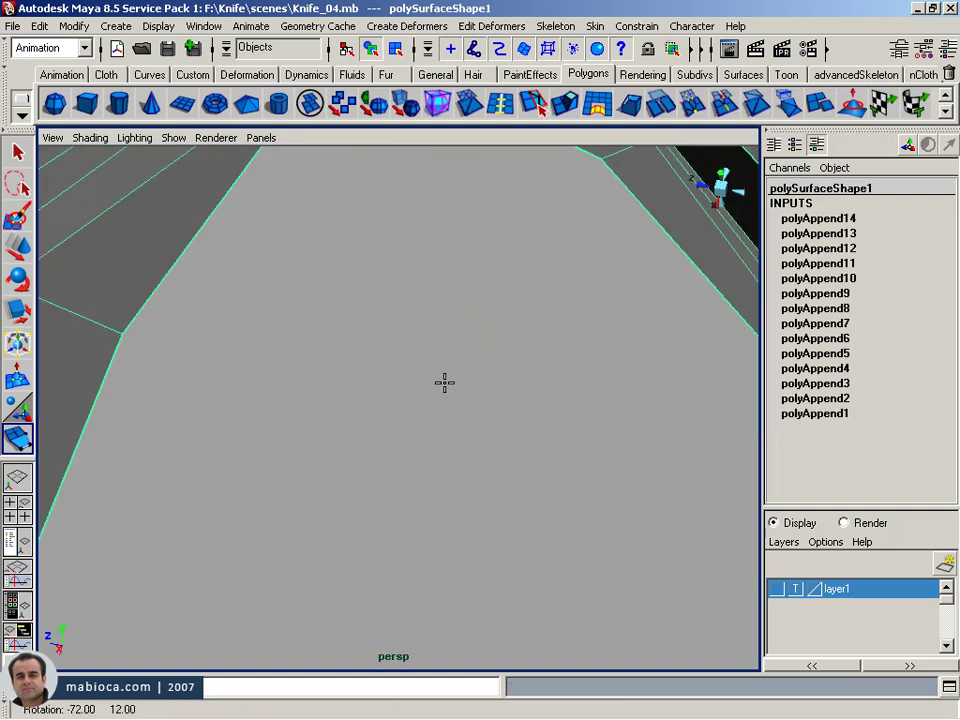
alt+right_drag(443, 381, 275, 455)
mouse_move(275, 455)
alt+mouse_down()
mouse_move(401, 401)
mouse_move(180, 381)
mouse_move(58, 409)
alt+mouse_up()
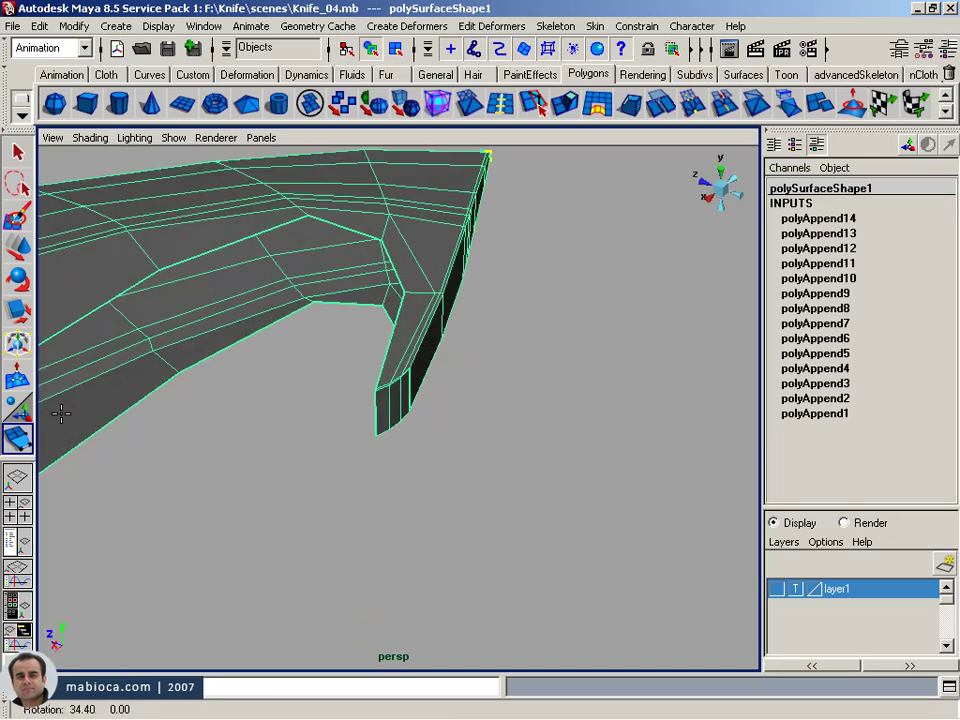
alt+right_drag(58, 409, 143, 420)
mouse_move(143, 420)
alt+mouse_down()
mouse_move(253, 463)
mouse_move(144, 403)
mouse_move(90, 495)
mouse_move(422, 486)
mouse_move(283, 484)
mouse_move(300, 521)
mouse_move(276, 616)
mouse_move(375, 630)
mouse_move(386, 596)
mouse_move(300, 426)
mouse_move(278, 418)
alt+mouse_up()
key(q)
key(w)
mouse_move(242, 364)
alt+mouse_down()
mouse_move(365, 420)
mouse_move(433, 418)
mouse_move(326, 326)
mouse_move(304, 375)
alt+mouse_up()
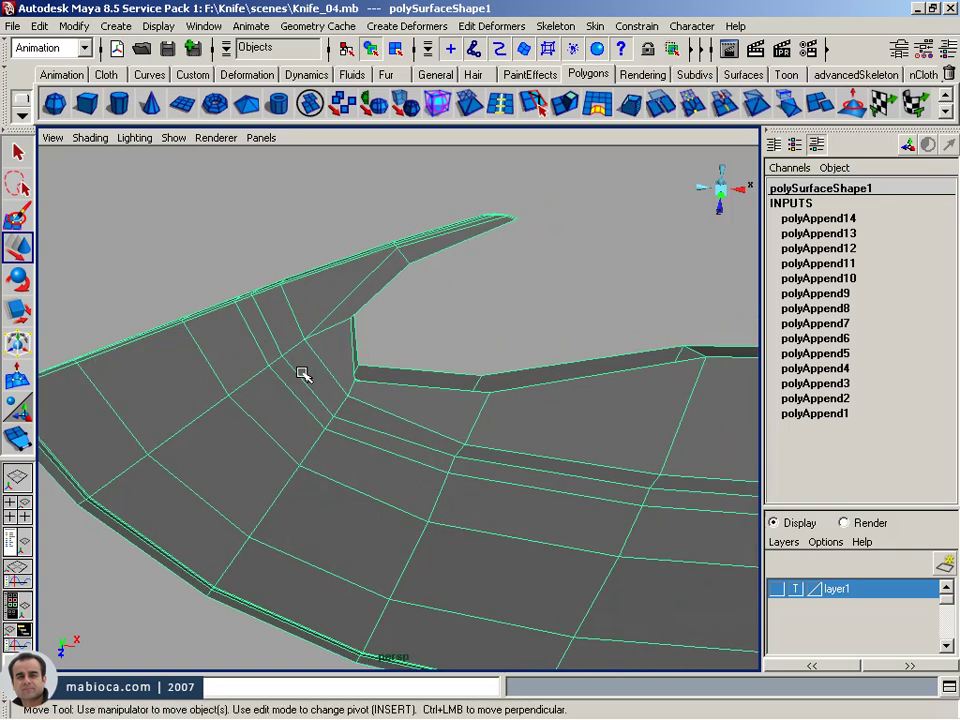
key(space)
key(space)
- In the top view, switch to edge mode and select the hook's inner curve and left vertical edges
scroll(230, 402, up, 3)
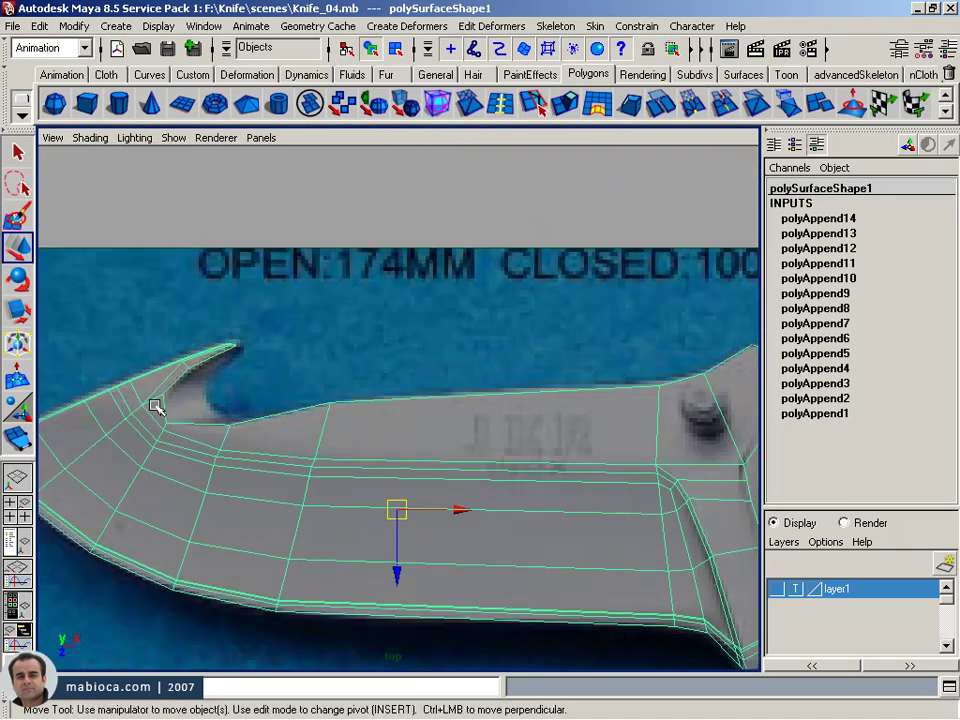
alt+middle_drag(154, 403, 298, 440)
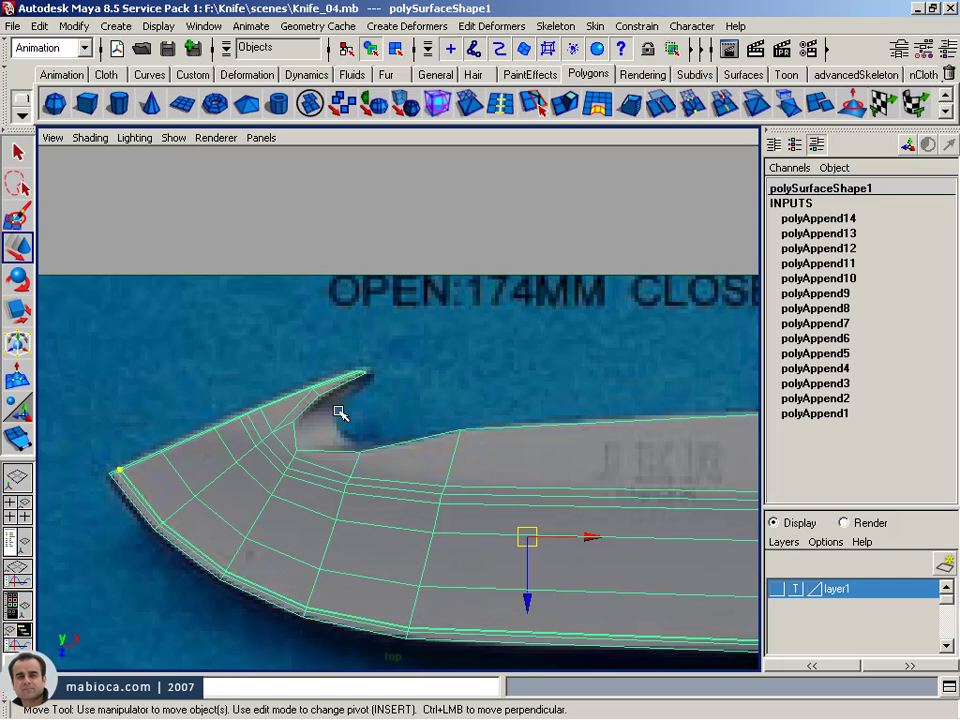
mouse_move(340, 412)
alt+right_down()
mouse_move(394, 486)
mouse_move(600, 486)
mouse_move(510, 485)
alt+right_up()
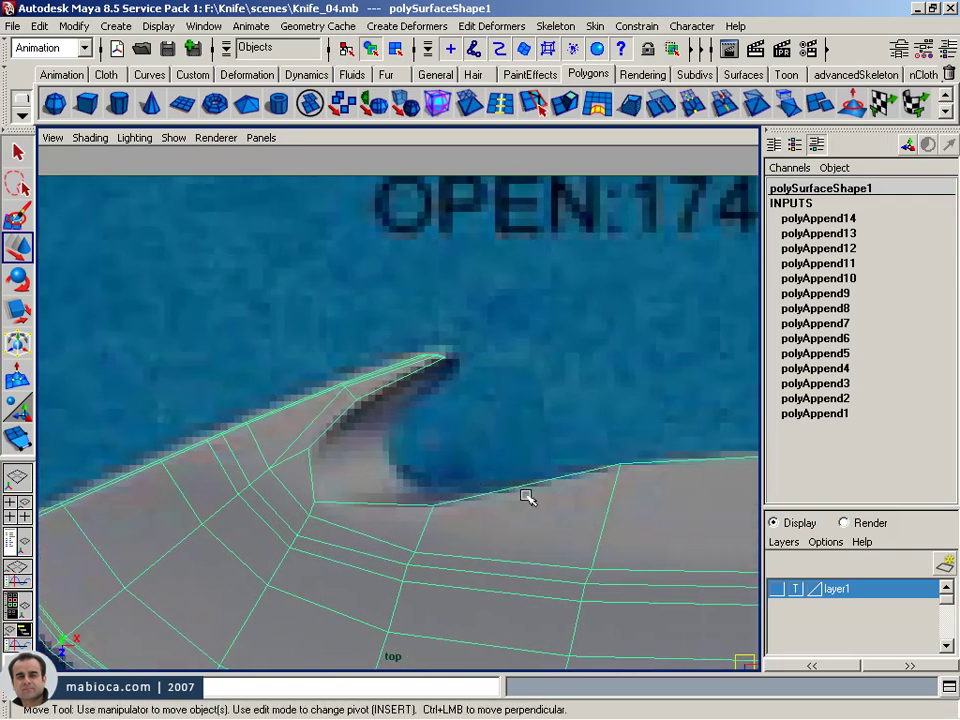
right_drag(525, 418, 526, 374)
click(435, 500)
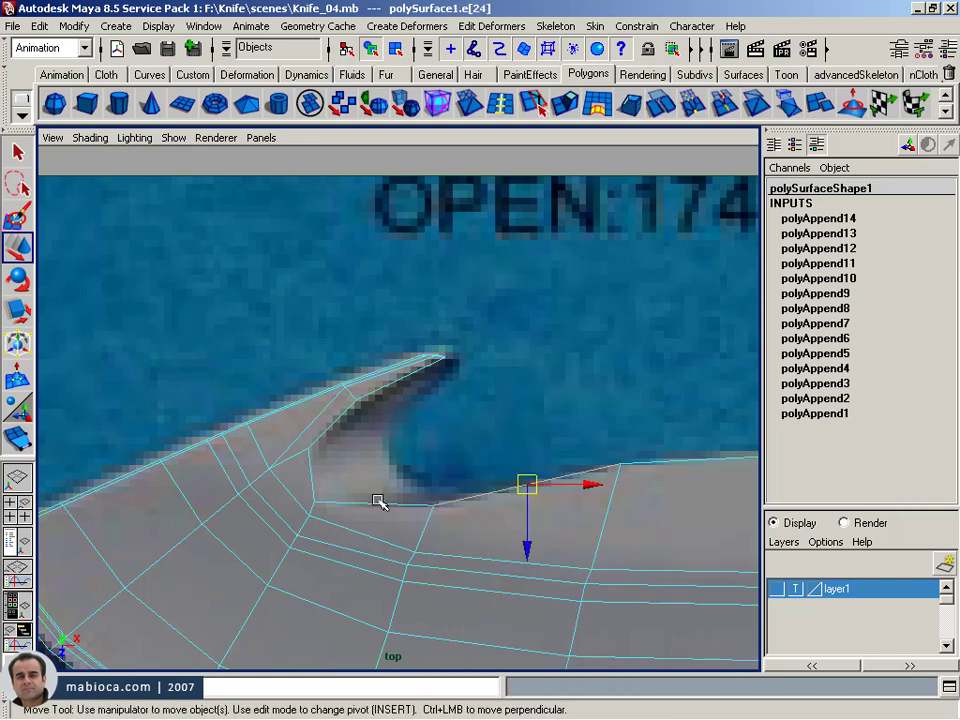
shift+click(308, 468)
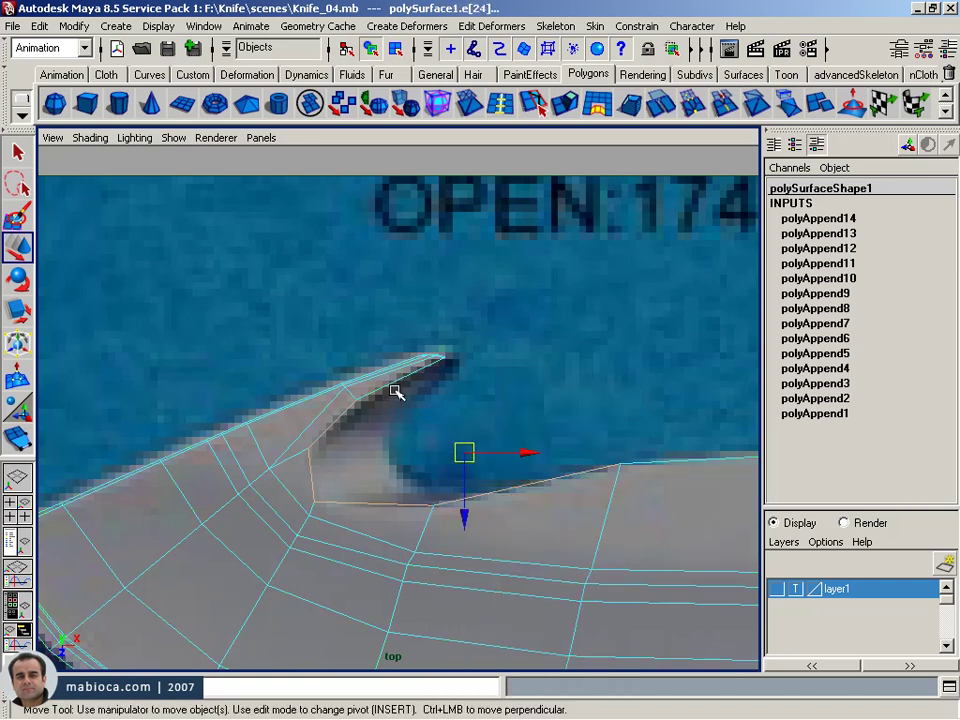
- Add the upper inner hook edge to the selection from the perspective view
key(space)
key(space)
mouse_move(429, 418)
alt+mouse_down()
mouse_move(441, 476)
mouse_move(508, 471)
mouse_move(339, 489)
alt+mouse_up()
mouse_move(469, 463)
alt+mouse_down()
mouse_move(541, 492)
mouse_move(585, 493)
mouse_move(628, 336)
mouse_move(500, 355)
mouse_move(418, 221)
alt+mouse_up()
shift+click(396, 203)
mouse_move(293, 264)
alt+mouse_down()
mouse_move(332, 118)
mouse_move(400, 130)
alt+mouse_up()
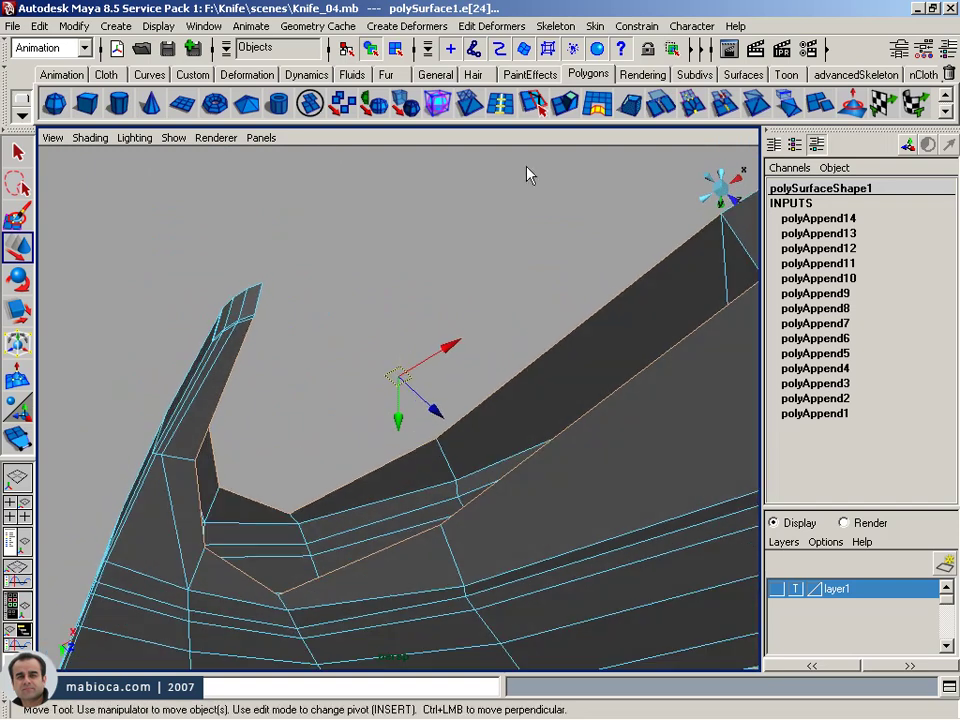
- Extrude the selected hook edges, scale them flat, and pull the new edge into the notch
click(562, 116)
alt+drag(476, 339, 622, 458)
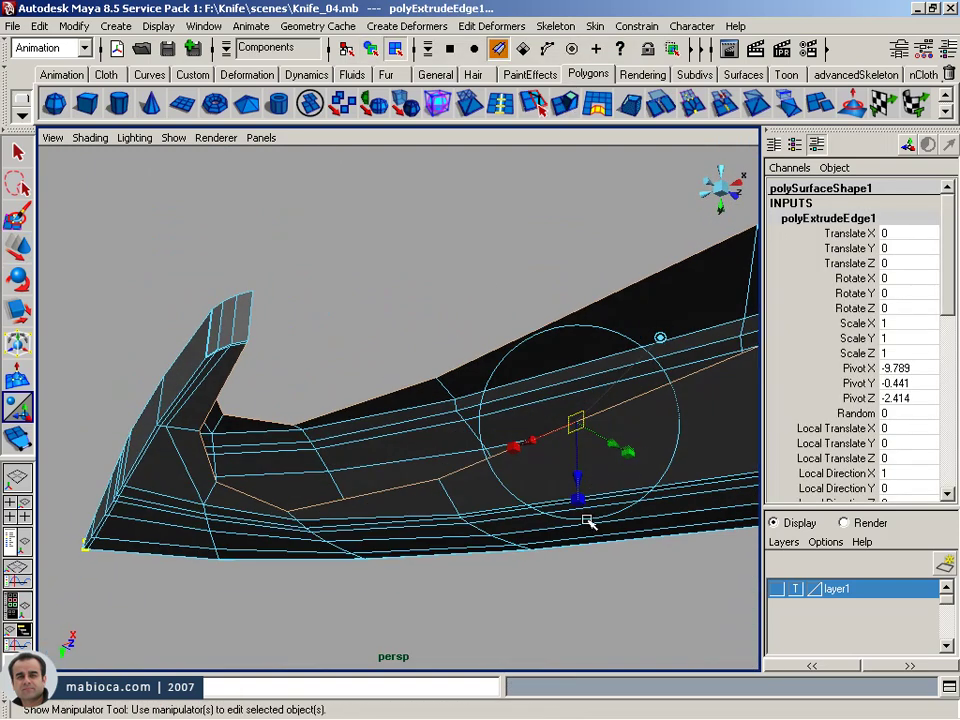
key(r)
mouse_move(583, 345)
alt+mouse_down()
mouse_move(394, 484)
mouse_move(399, 364)
mouse_move(418, 420)
mouse_move(452, 349)
mouse_move(461, 403)
alt+mouse_up()
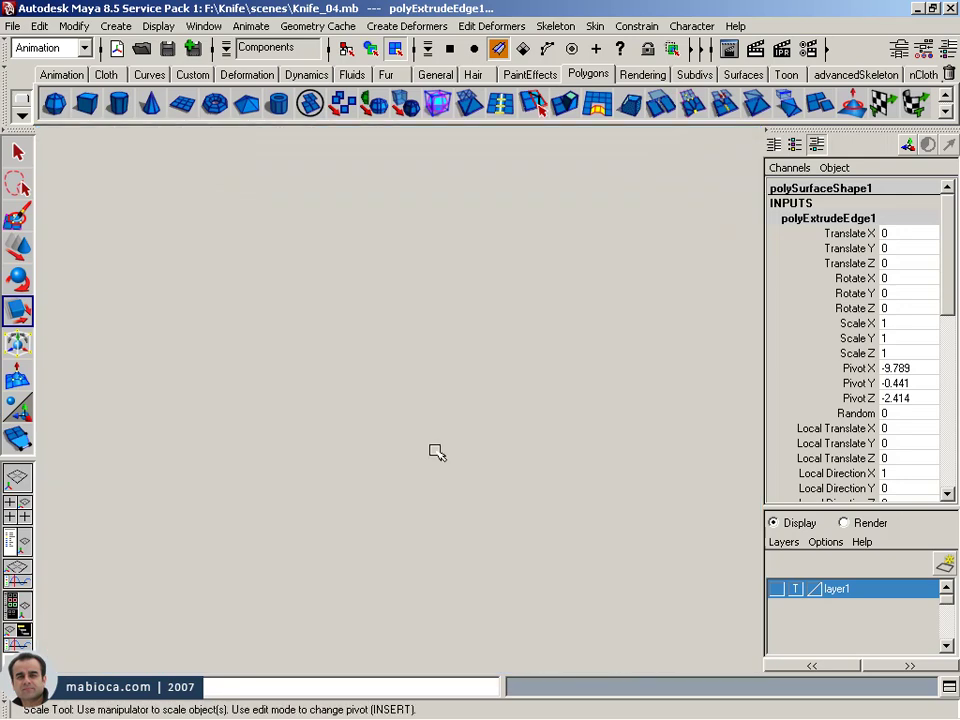
key(space)
key(space)
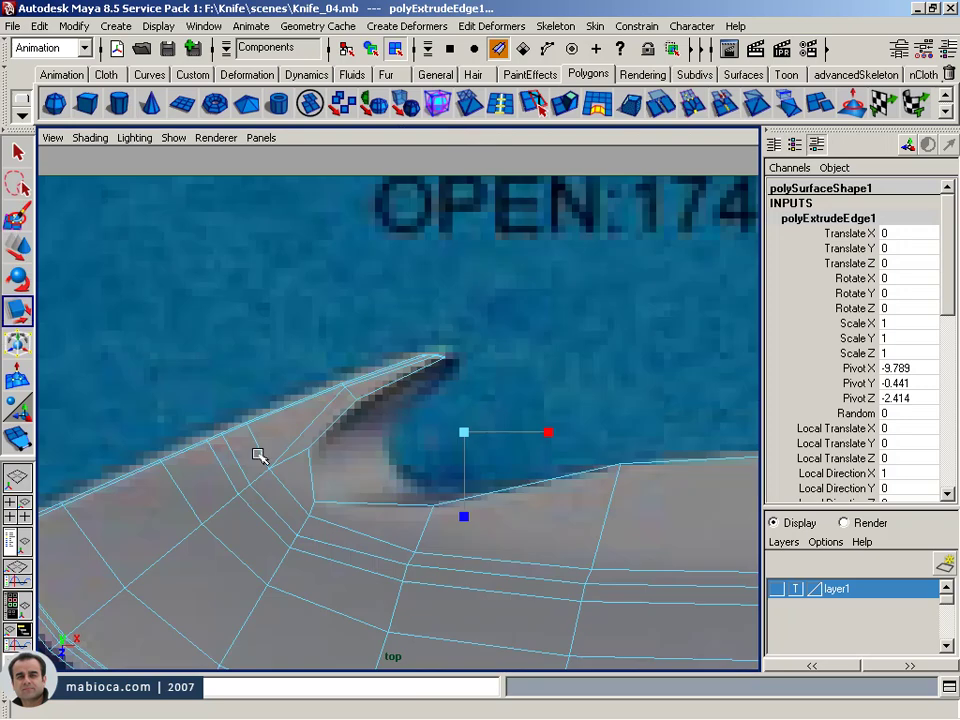
scroll(431, 438, up, 1)
drag(482, 436, 598, 396)
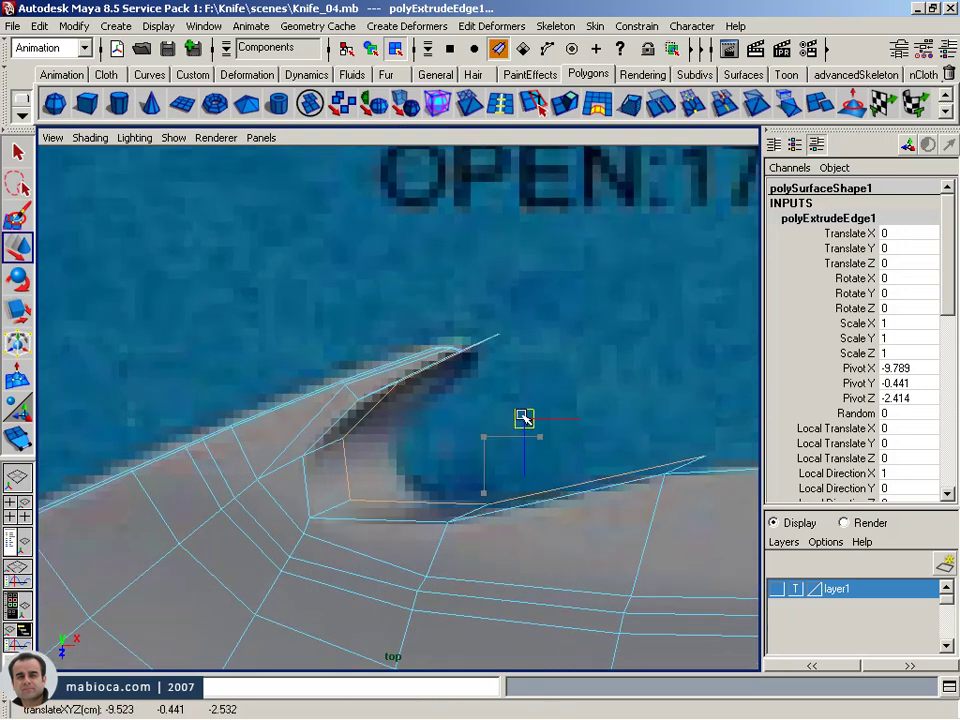
- In vertex mode, move the extruded vertices along the hook's curve down to the hook point
alt+right_drag(542, 422, 472, 438)
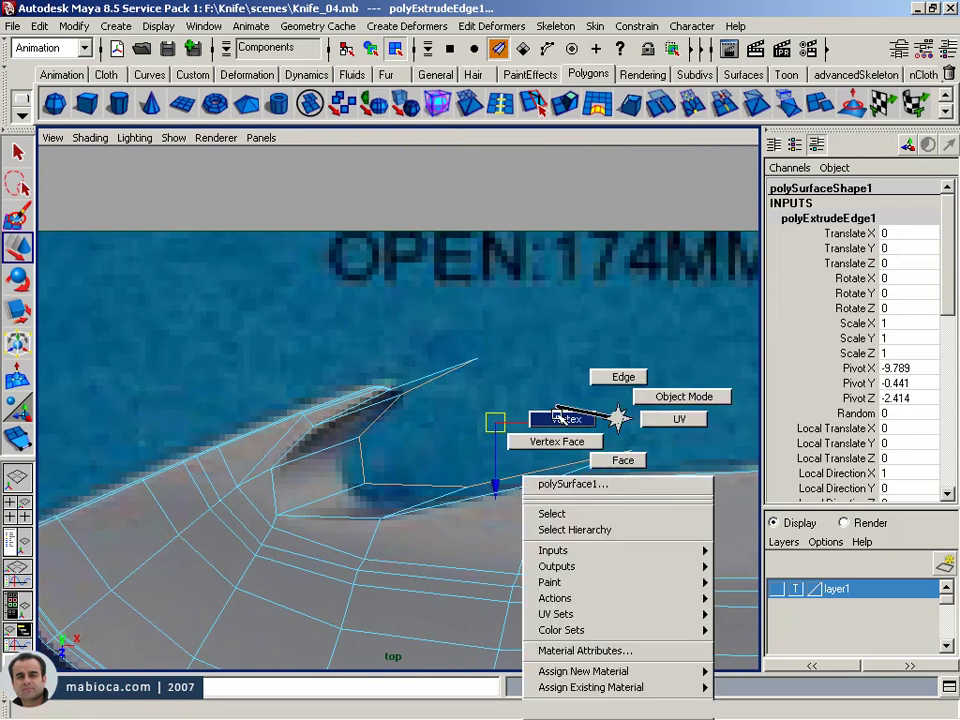
right_drag(617, 418, 561, 418)
drag(388, 452, 328, 504)
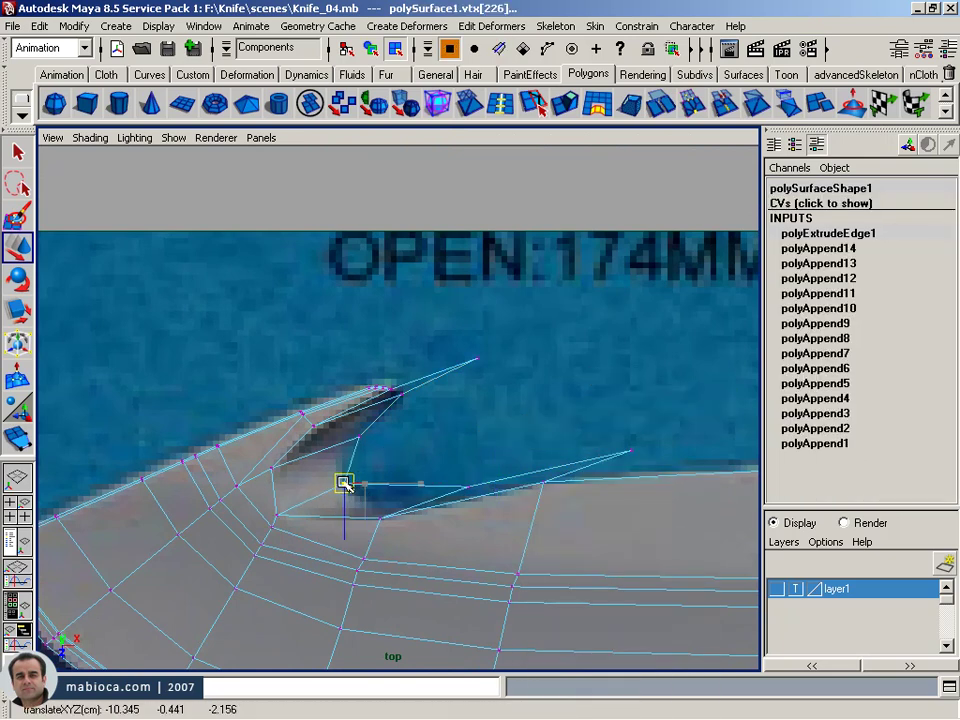
click(360, 438)
drag(360, 439, 344, 452)
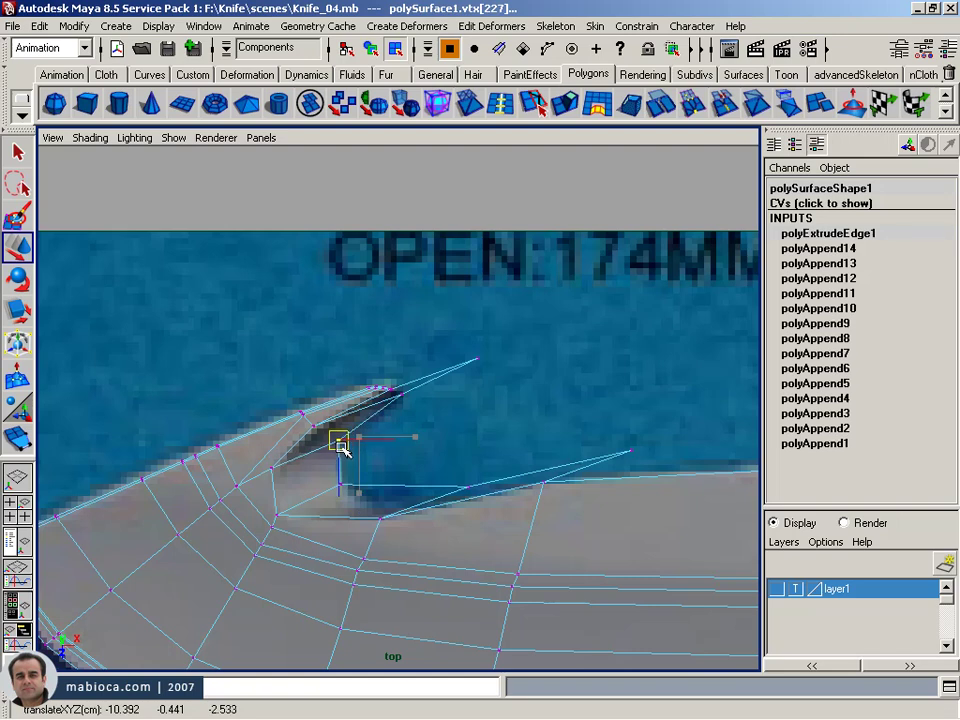
click(401, 392)
mouse_move(401, 392)
mouse_down()
mouse_move(375, 424)
mouse_move(343, 432)
mouse_up()
click(337, 449)
mouse_move(488, 345)
mouse_down()
mouse_move(467, 380)
mouse_move(473, 364)
mouse_move(392, 402)
mouse_up()
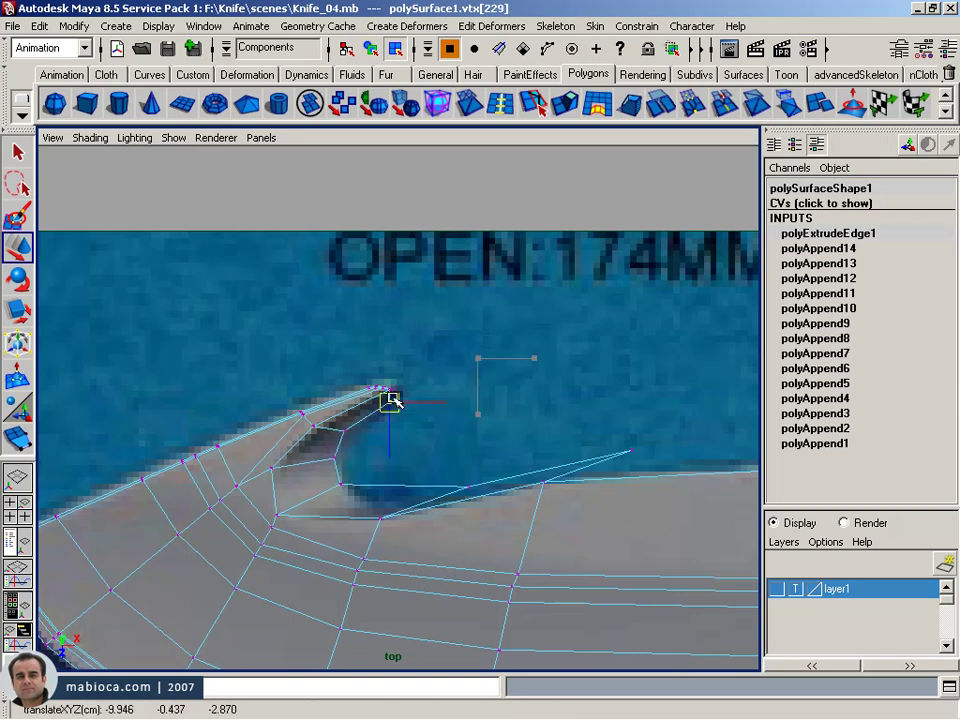
- Move the notch-bottom vertex and the outer extruded vertex onto the blade's edge line
click(463, 488)
mouse_move(463, 488)
mouse_down()
mouse_move(411, 492)
mouse_move(384, 508)
mouse_up()
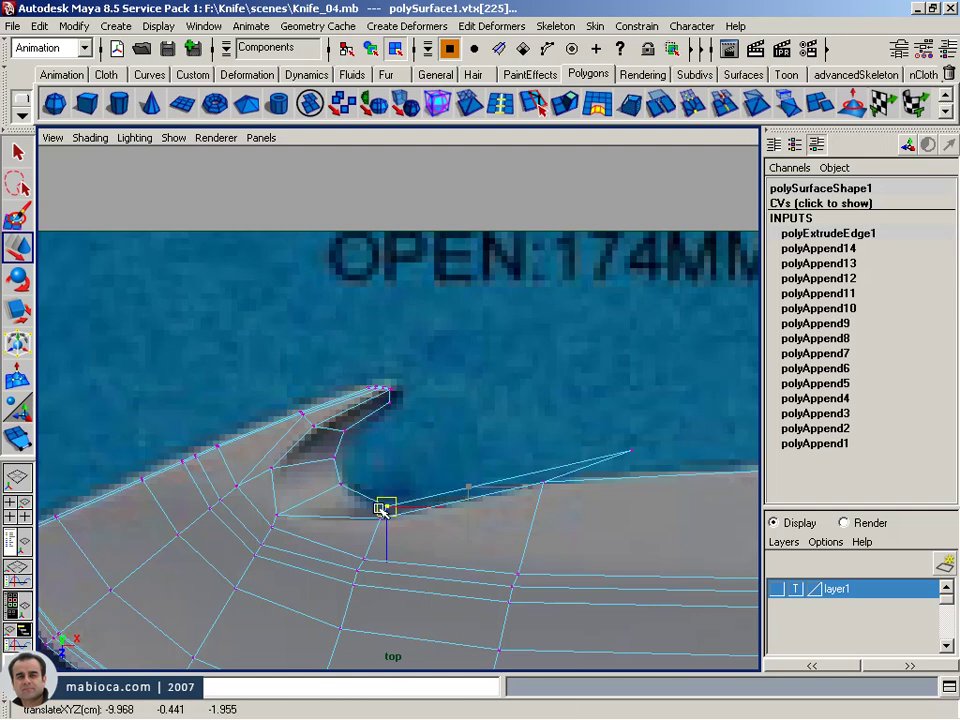
mouse_move(640, 430)
mouse_down()
mouse_move(614, 457)
mouse_move(565, 457)
mouse_up()
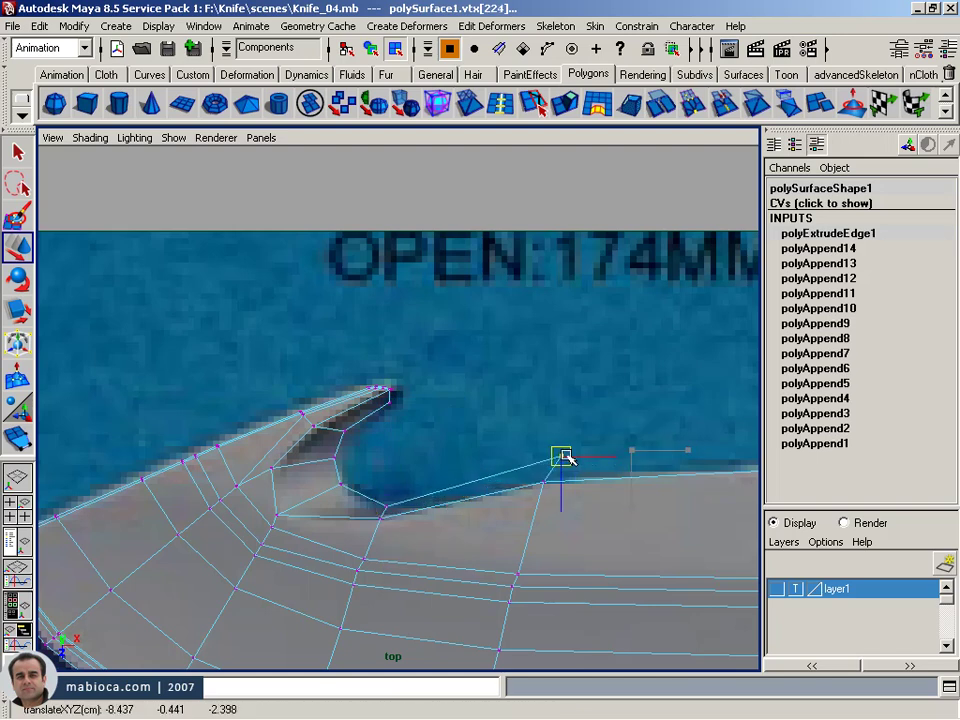
click(386, 511)
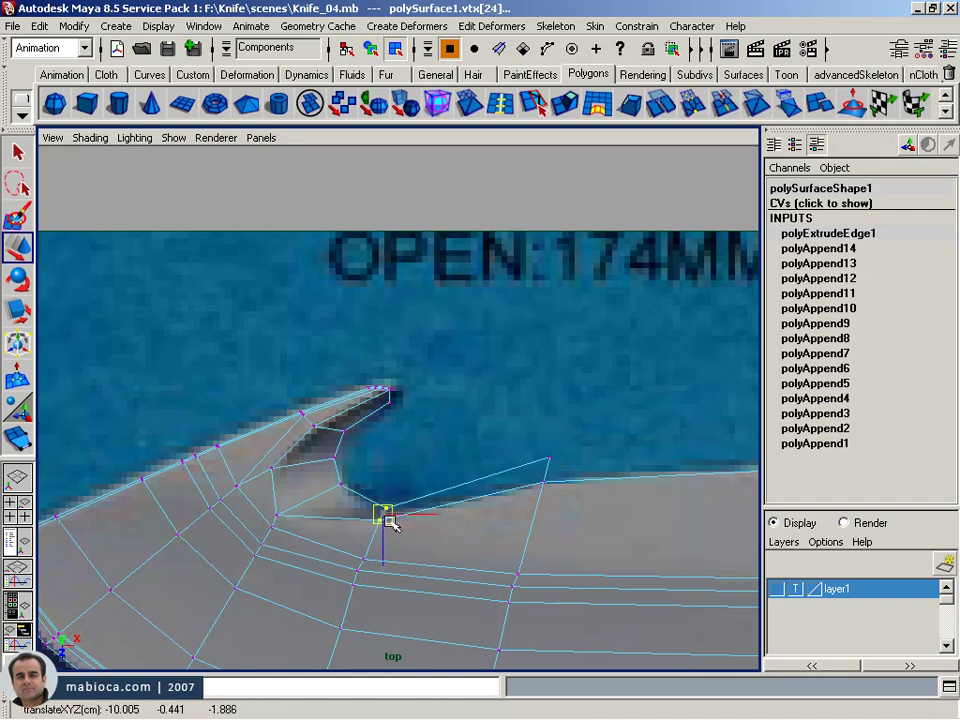
click(551, 459)
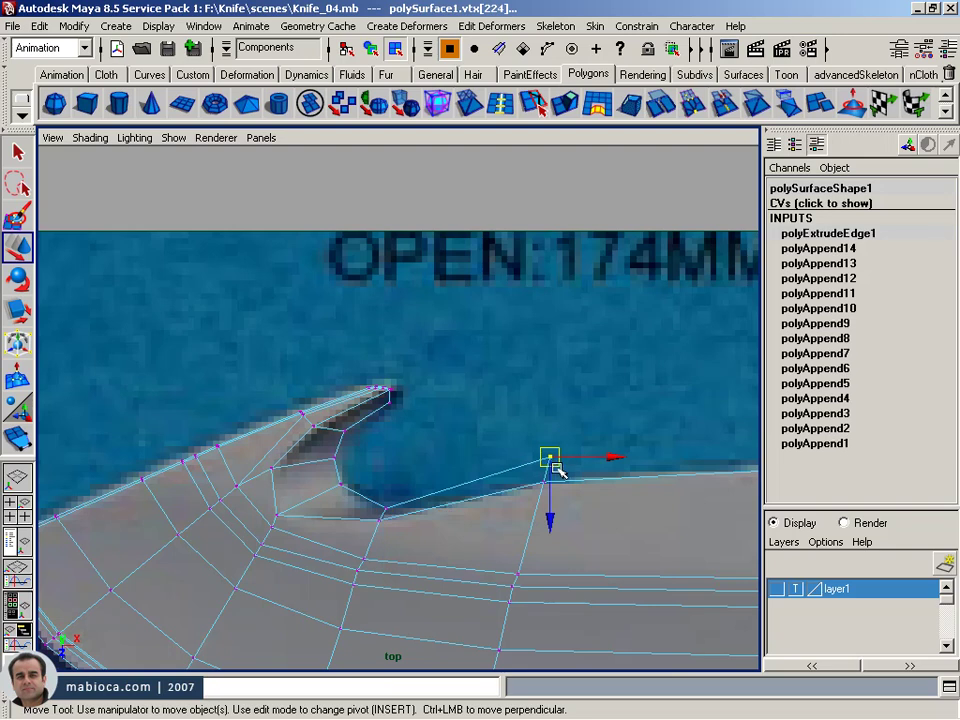
drag(571, 462, 548, 462)
- Raise the loose extruded vertex in the persp and front views to match the blade edge height
key(space)
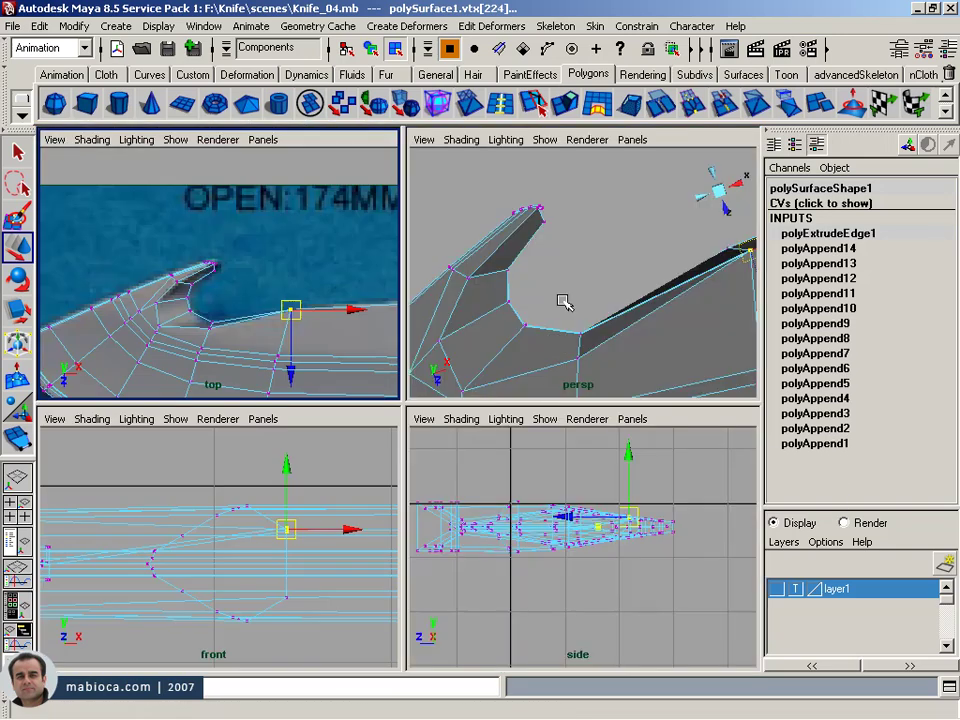
key(space)
alt+drag(557, 416, 583, 446)
alt+right_drag(583, 446, 465, 459)
mouse_move(595, 484)
mouse_down()
mouse_move(589, 437)
mouse_move(555, 461)
mouse_move(579, 450)
mouse_move(579, 437)
mouse_up()
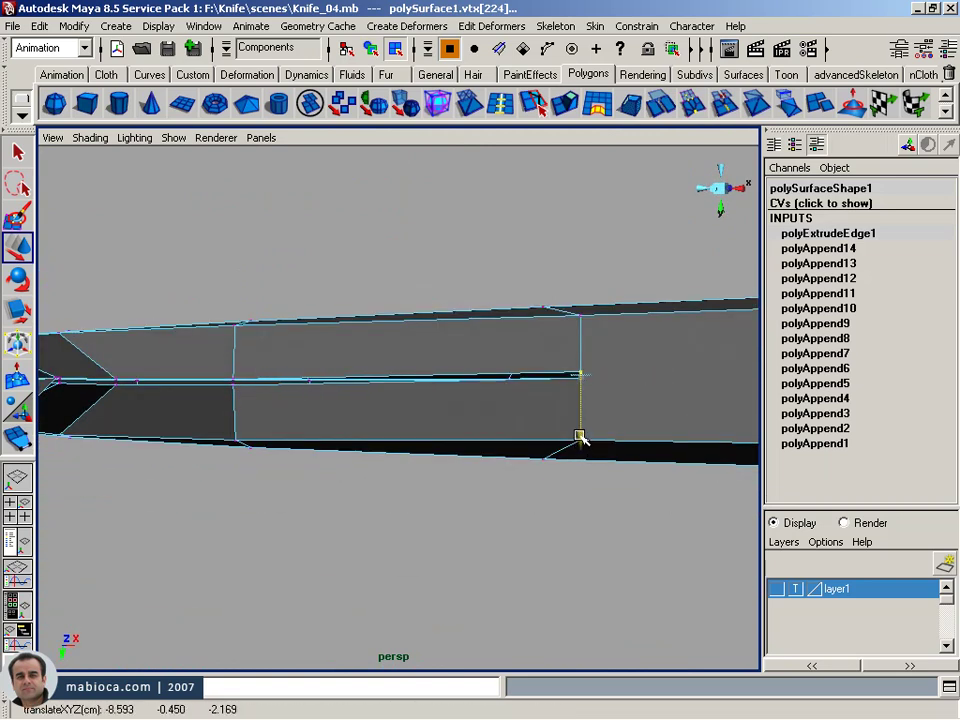
key(space)
key(space)
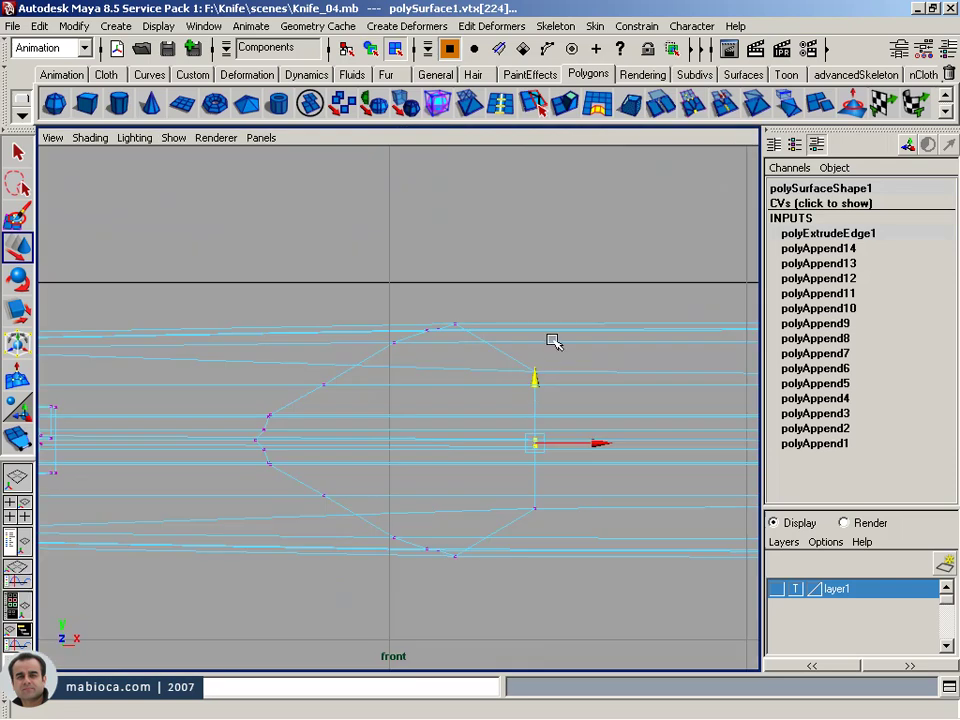
drag(537, 383, 537, 378)
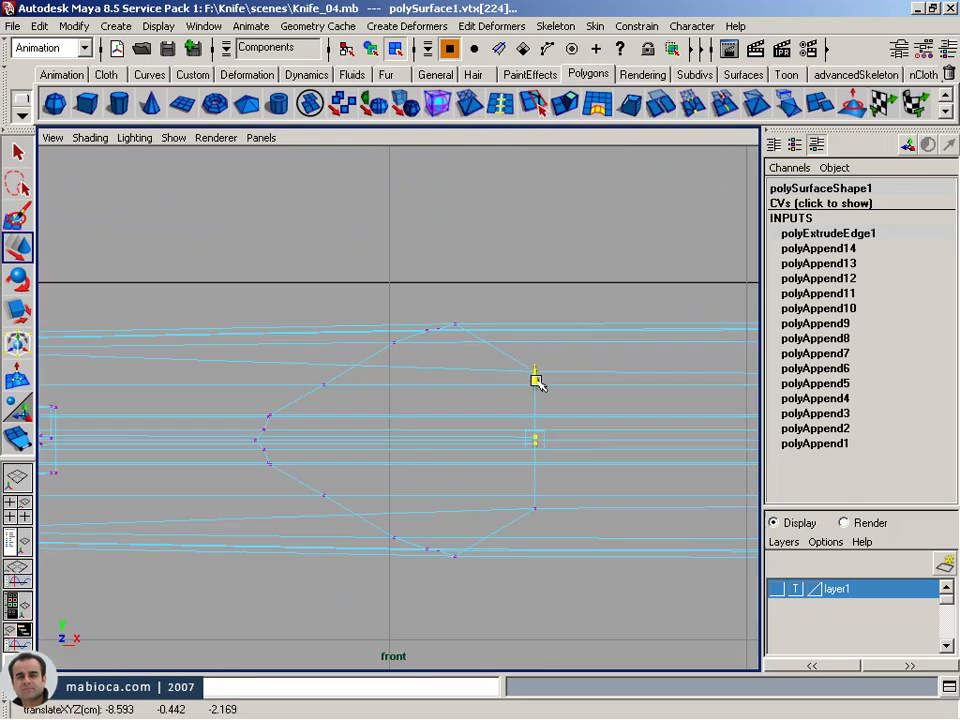
key(space)
mouse_move(570, 324)
alt+mouse_down()
mouse_move(574, 287)
mouse_move(558, 300)
mouse_move(461, 281)
alt+mouse_up()
- Merge the first three loose vertex pairs along the hook's inner curve
click(688, 103)
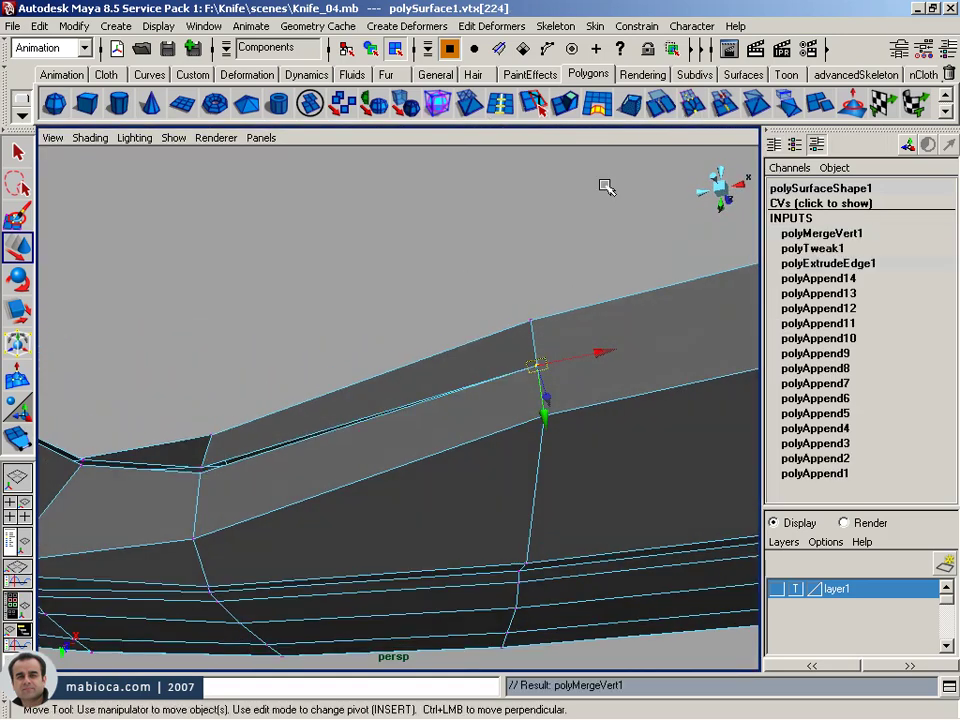
mouse_move(207, 461)
alt+mouse_down()
mouse_move(204, 414)
mouse_move(133, 482)
alt+mouse_up()
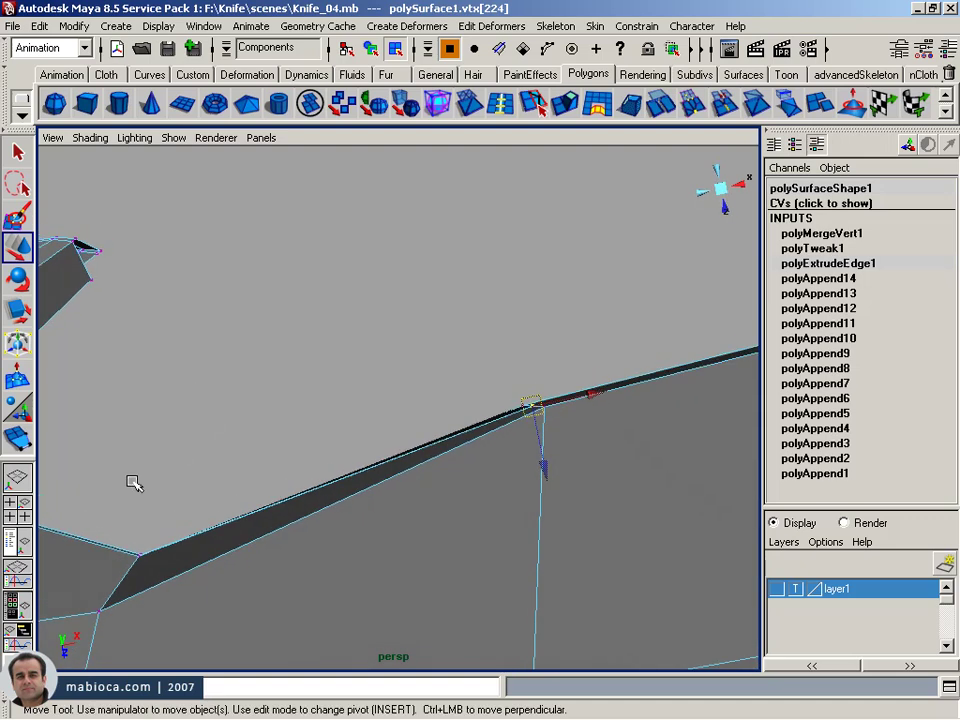
key(space)
key(space)
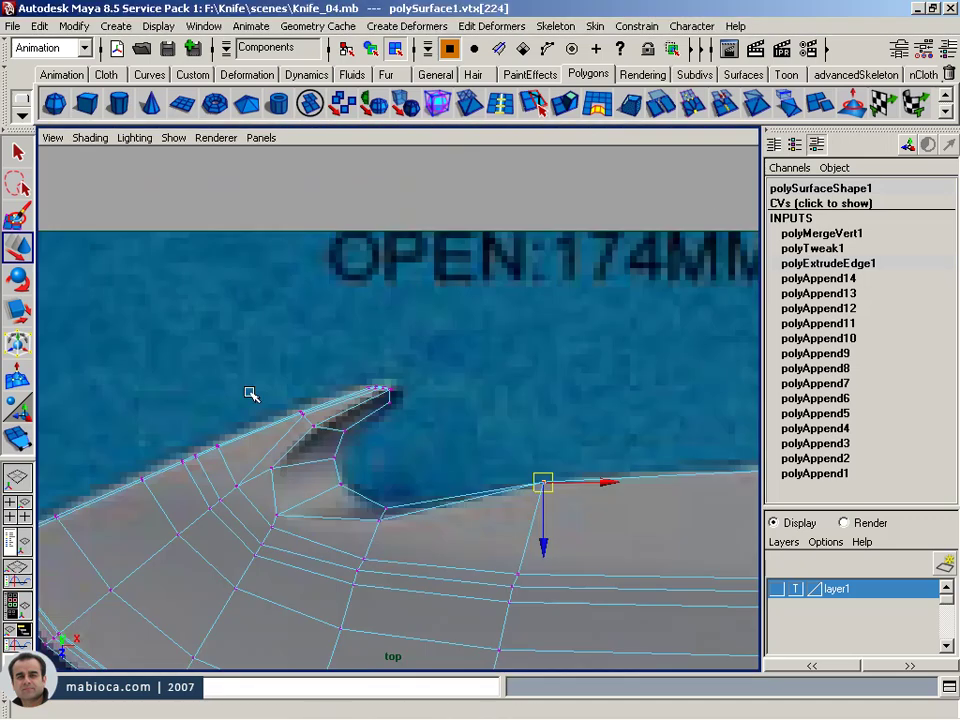
alt+right_drag(251, 392, 553, 505)
drag(340, 618, 338, 598)
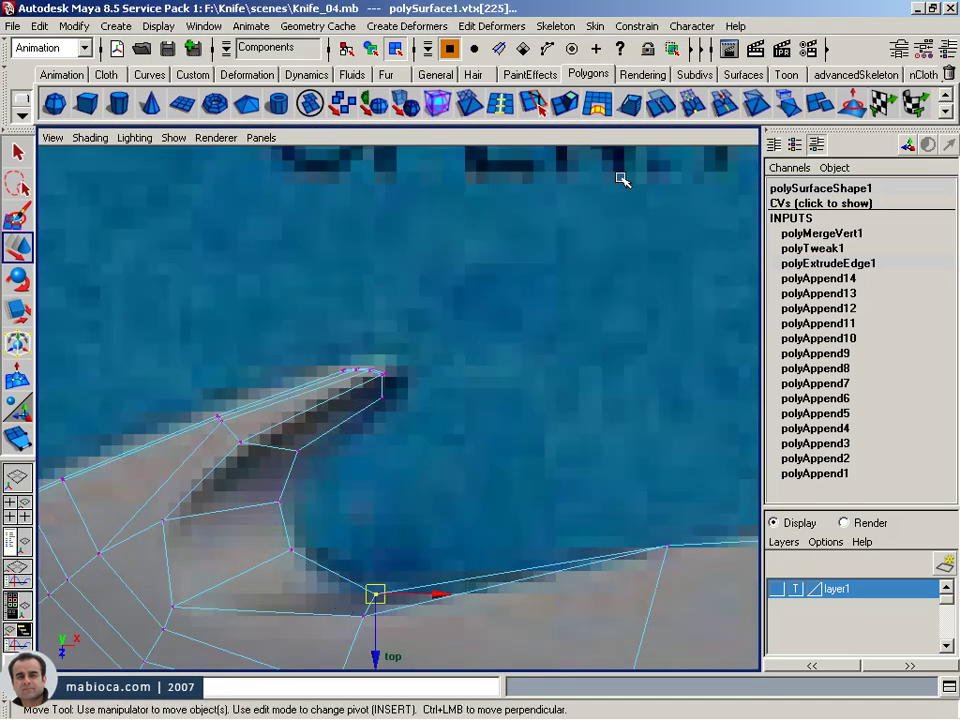
click(691, 102)
click(291, 549)
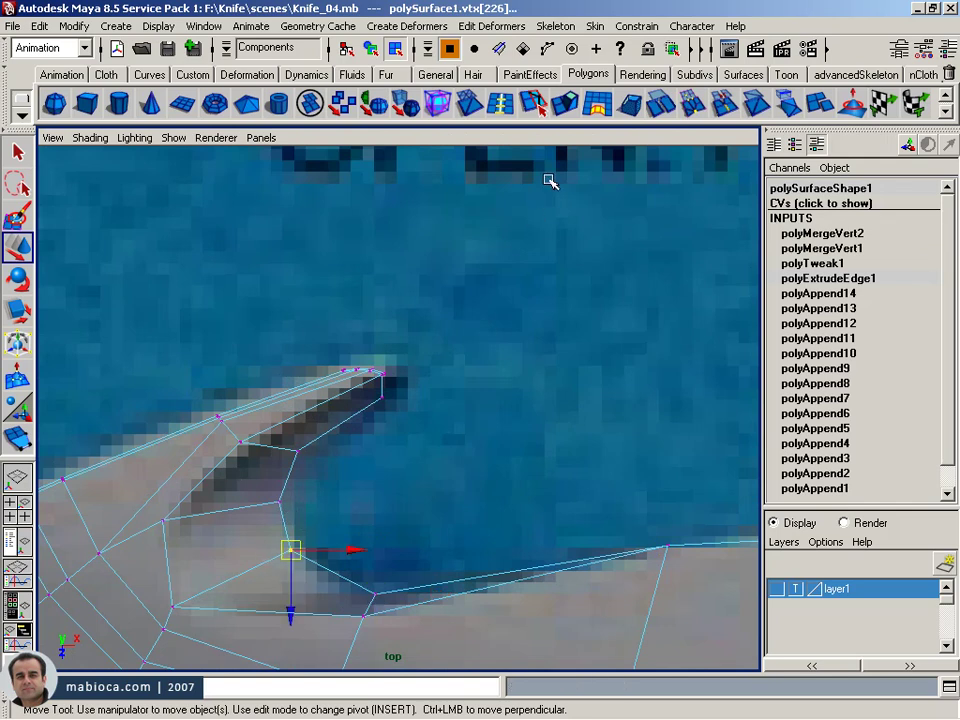
click(691, 102)
- Merge the remaining vertices up to the notch top and the hook tip
click(278, 502)
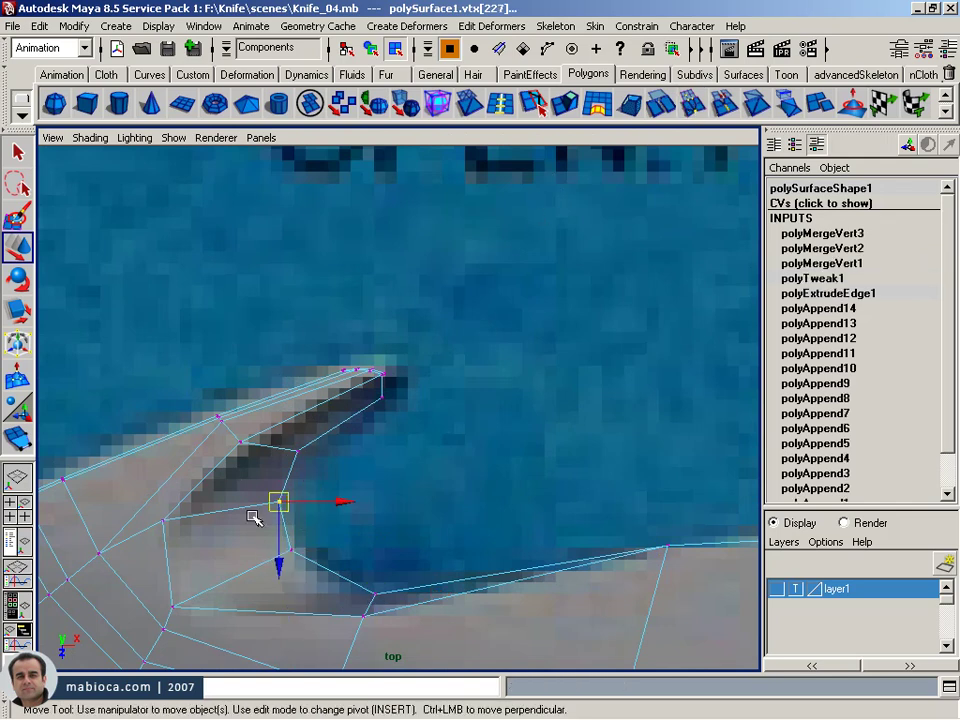
click(691, 102)
drag(315, 446, 283, 477)
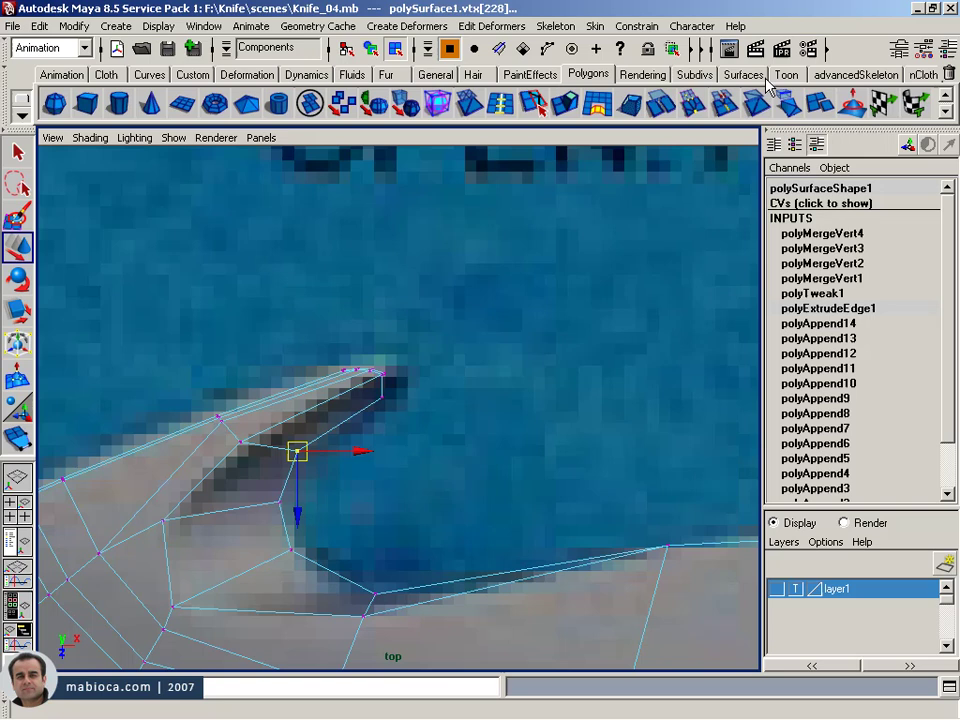
click(691, 102)
drag(355, 422, 356, 423)
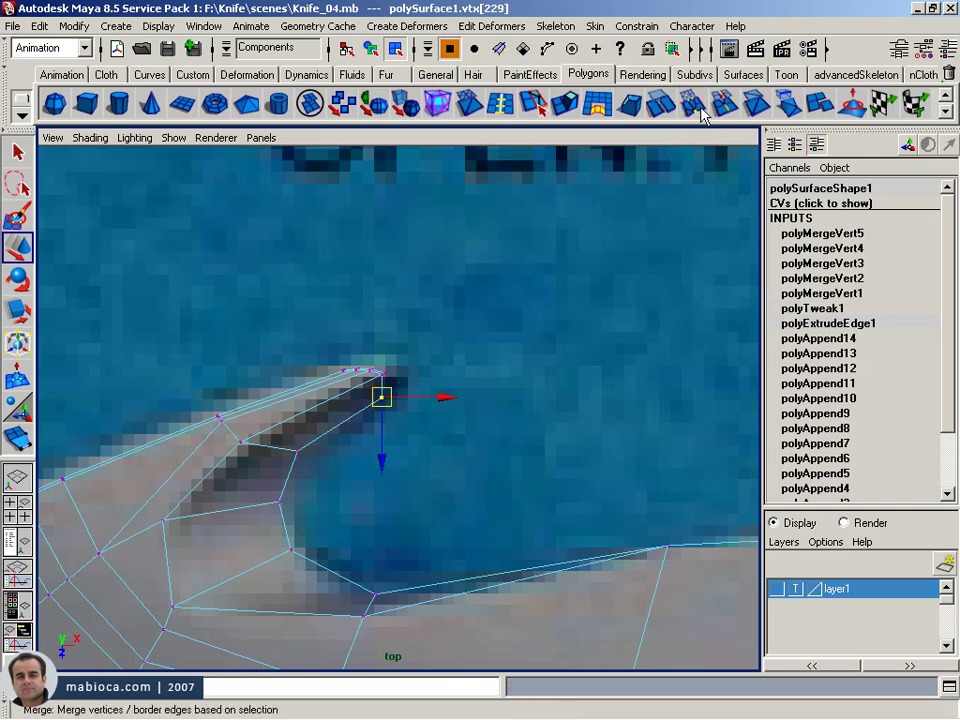
click(691, 102)
- Orbit and zoom the perspective view to see the blade tip from the side
key(space)
mouse_move(548, 343)
alt+mouse_down()
mouse_move(221, 446)
mouse_move(364, 525)
mouse_move(336, 608)
alt+mouse_up()
alt+right_drag(336, 608, 219, 372)
mouse_move(219, 372)
alt+mouse_down()
mouse_move(362, 167)
mouse_move(268, 369)
mouse_move(203, 378)
mouse_move(193, 486)
mouse_move(165, 437)
mouse_move(180, 429)
alt+mouse_up()
alt+right_drag(180, 429, 354, 472)
mouse_move(354, 472)
alt+mouse_down()
mouse_move(309, 431)
mouse_move(238, 392)
alt+mouse_up()
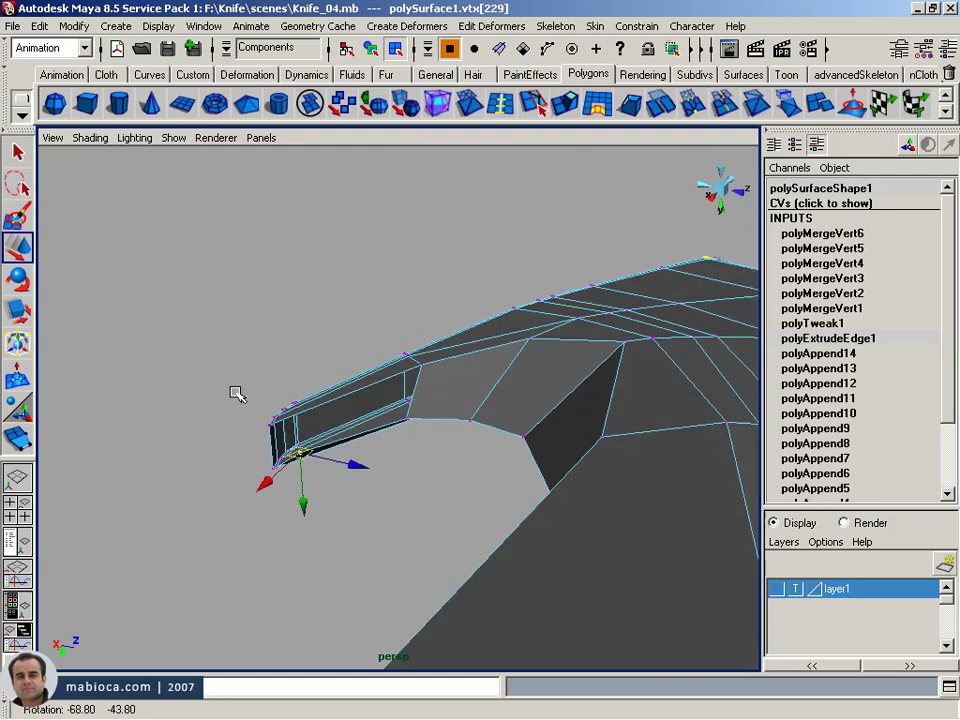
alt+right_drag(238, 392, 326, 409)
mouse_move(326, 409)
alt+mouse_down()
mouse_move(551, 424)
mouse_move(538, 390)
mouse_move(478, 424)
mouse_move(454, 422)
alt+mouse_up()
- Append a face spanning the two border edges across the tip opening
click(23, 447)
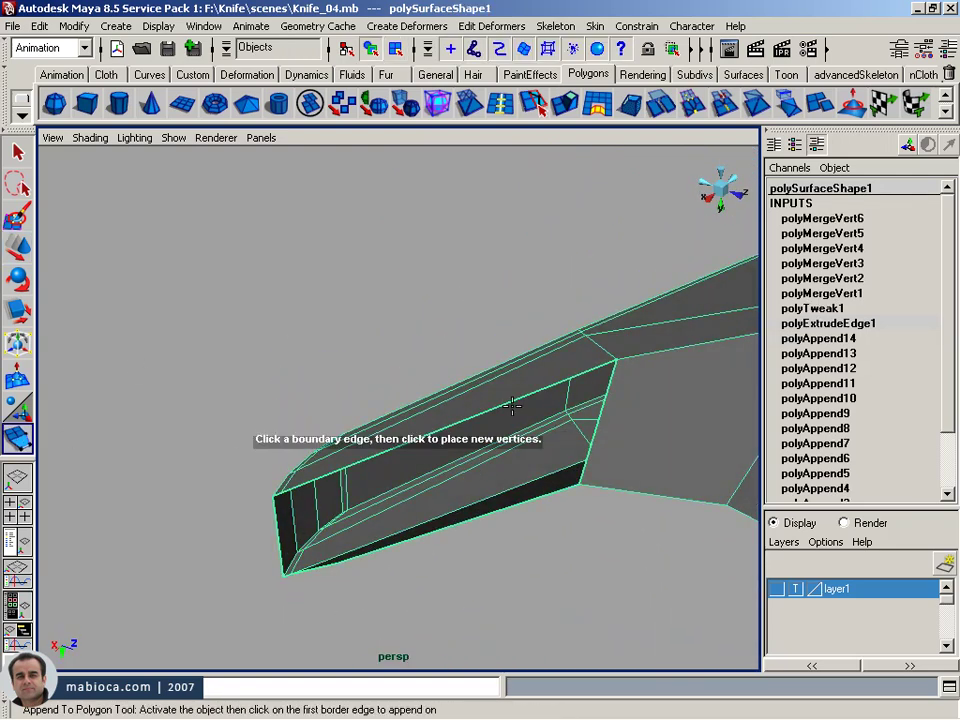
click(506, 512)
alt+drag(506, 512, 501, 469)
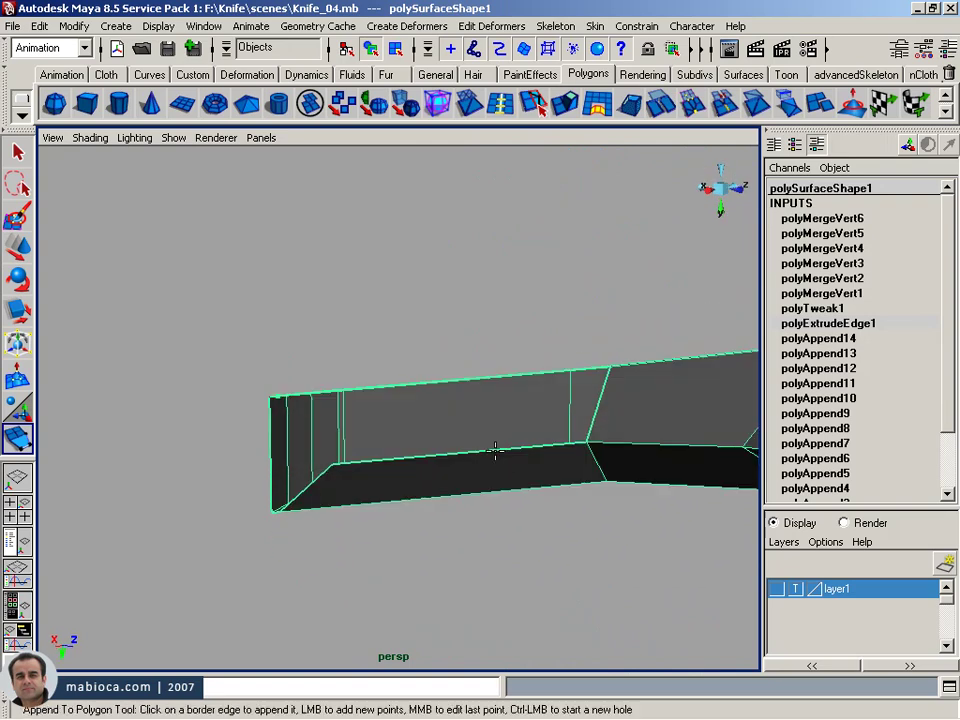
click(494, 450)
key(w)
- Inspect the underside of the tip and switch the mesh to edge selection
mouse_move(400, 447)
alt+mouse_down()
mouse_move(454, 454)
mouse_move(476, 480)
alt+mouse_up()
mouse_move(476, 480)
alt+right_down()
mouse_move(606, 456)
mouse_move(577, 431)
mouse_move(591, 446)
mouse_move(606, 439)
alt+right_up()
mouse_move(606, 439)
alt+mouse_down()
mouse_move(543, 428)
mouse_move(466, 446)
alt+mouse_up()
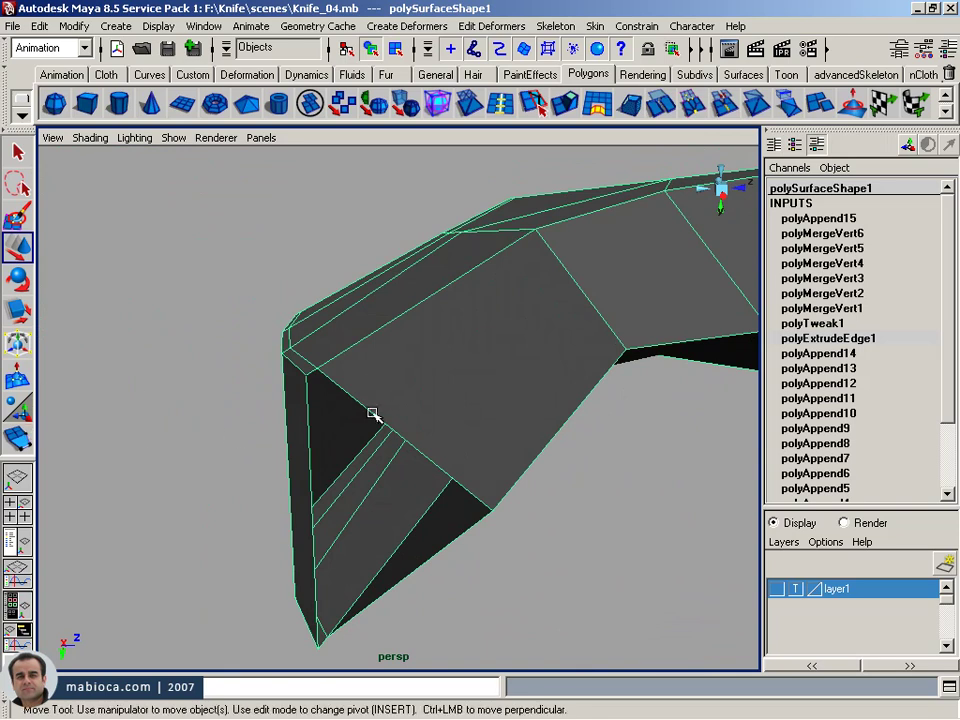
right_drag(376, 347, 380, 440)
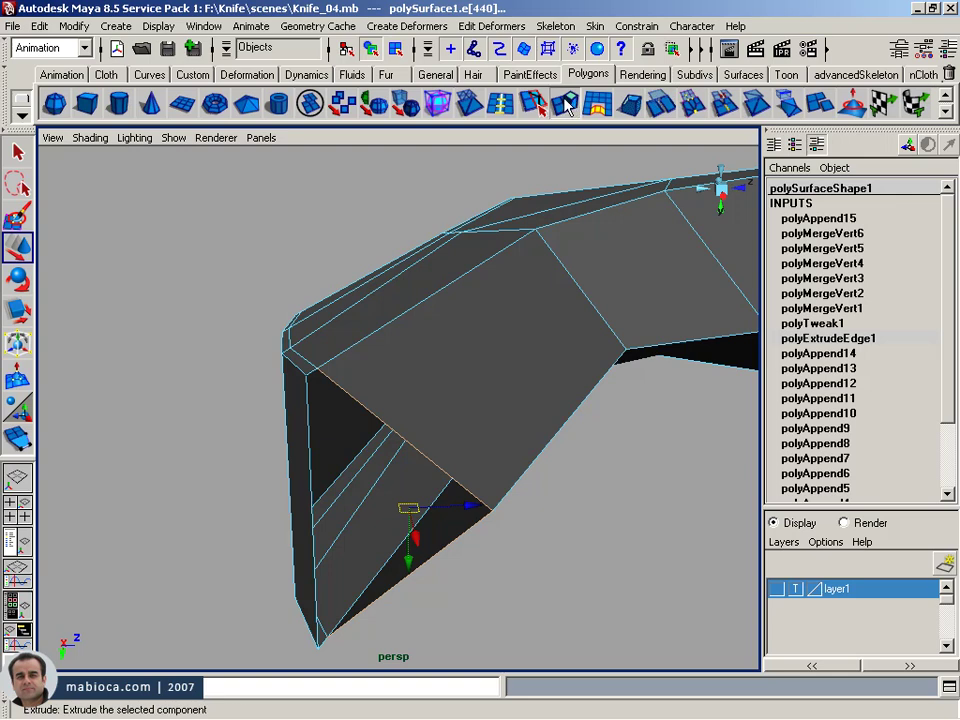
- Try extruding and pulling down the inner hook edge, then undo the attempt
click(436, 101)
key(w)
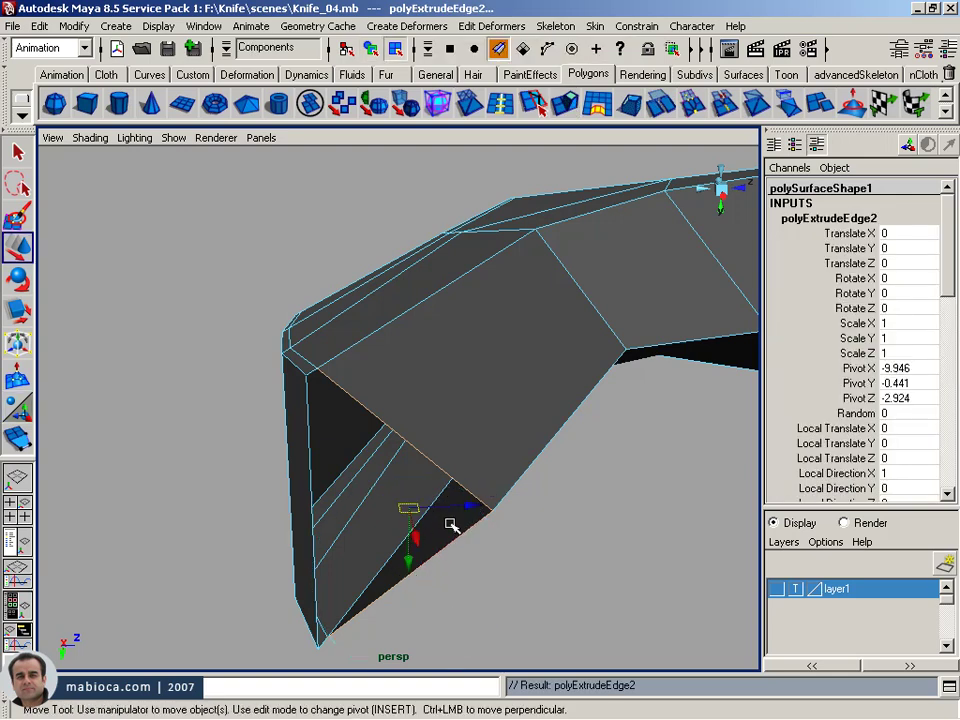
key(z)
key(shift+z)
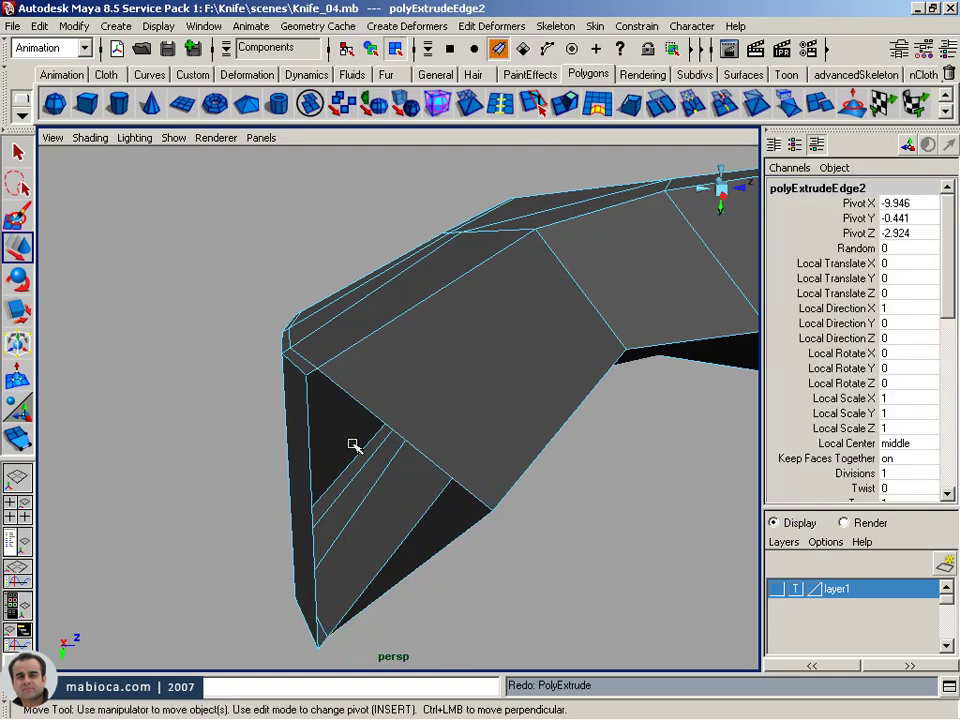
click(381, 420)
drag(415, 478, 415, 497)
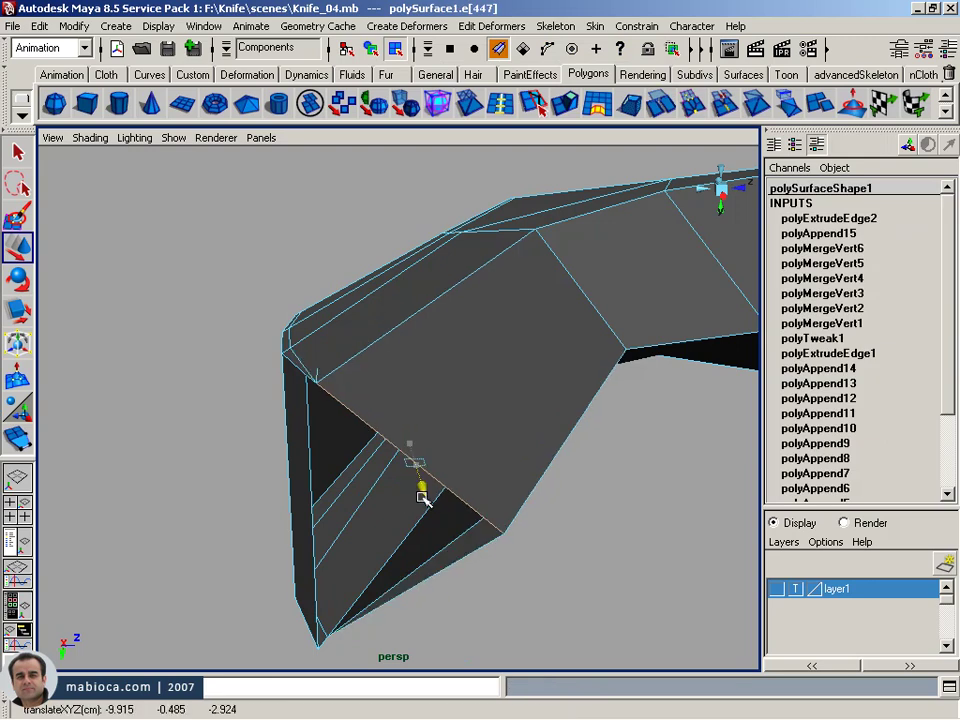
key(z)
key(z)
key(z)
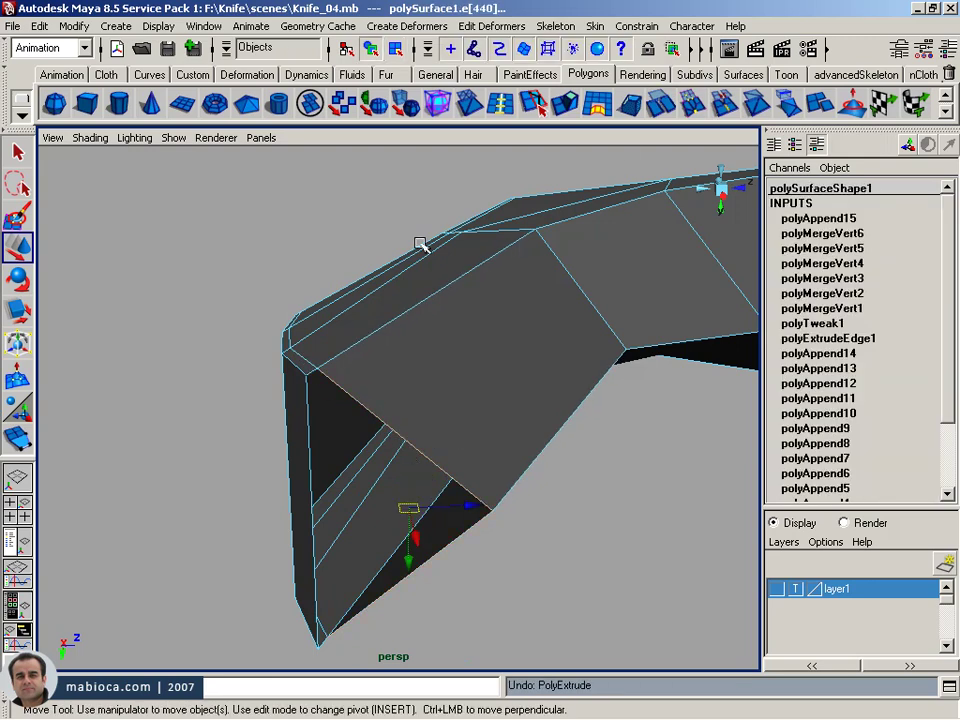
- Re-extrude the edge outward and move its end vertices onto the upper and lower tip corners
click(437, 102)
mouse_move(447, 617)
mouse_down()
mouse_move(434, 602)
mouse_move(480, 624)
mouse_move(455, 583)
mouse_up()
right_drag(370, 385, 325, 385)
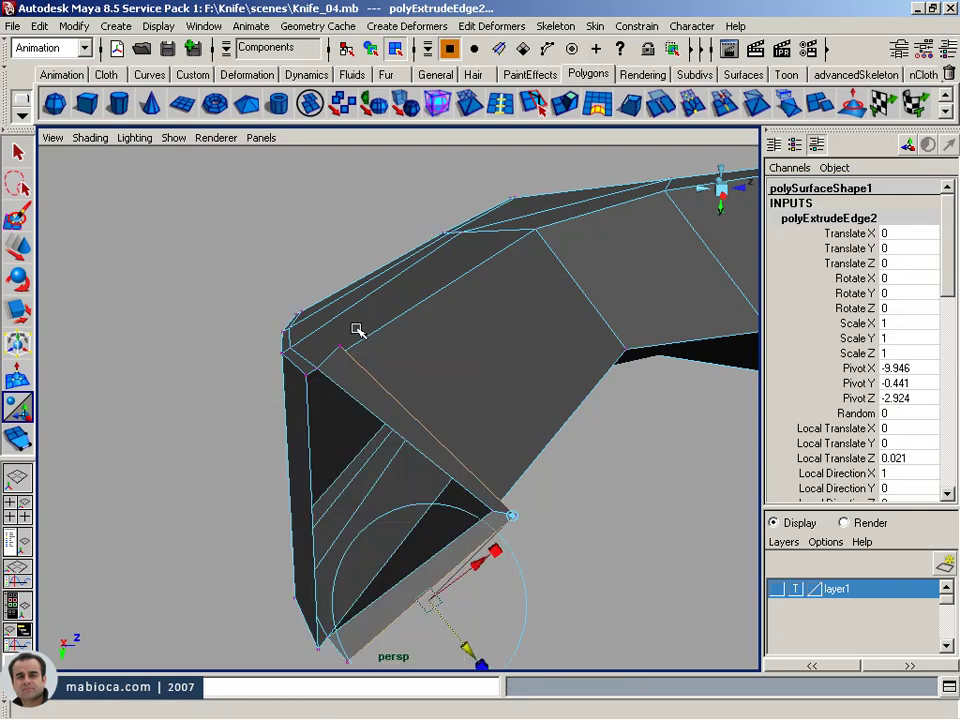
click(336, 358)
key(w)
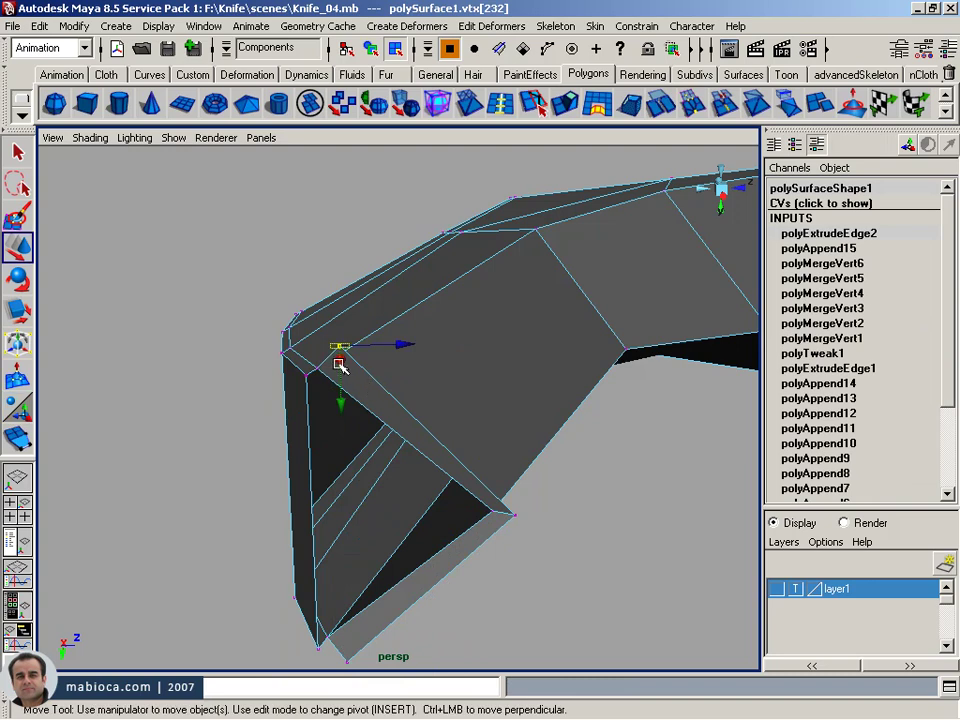
drag(343, 342, 308, 381)
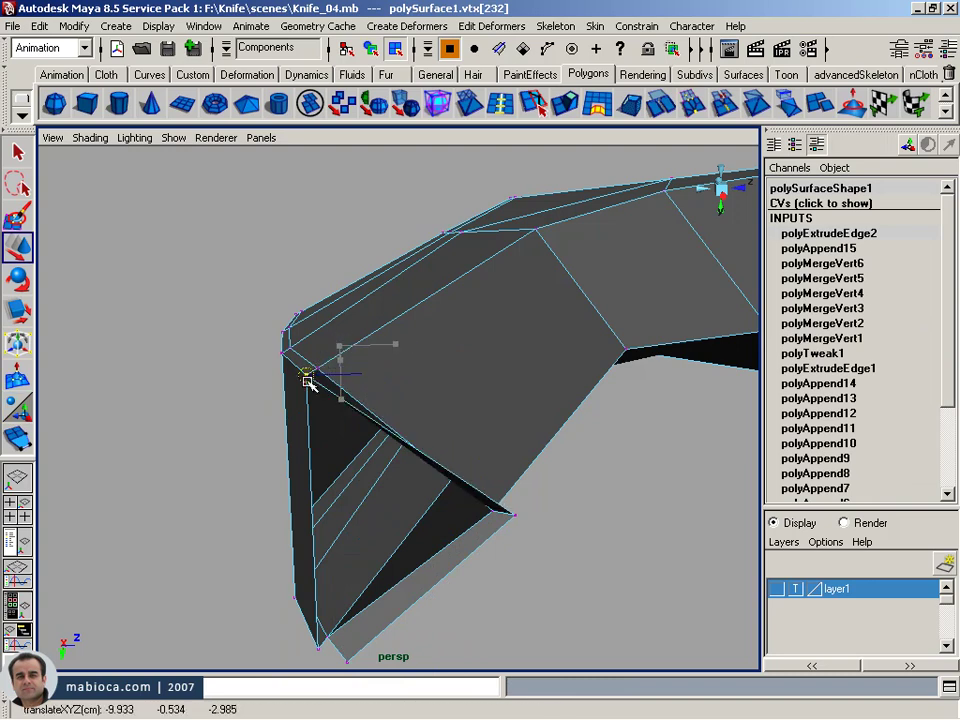
drag(350, 667, 337, 666)
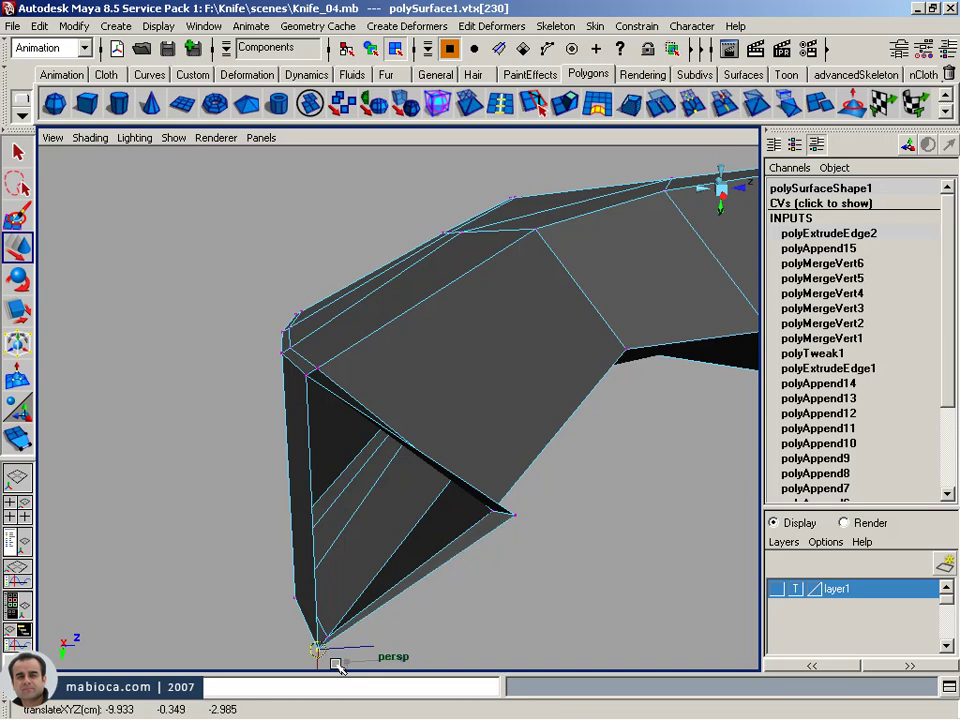
drag(530, 500, 506, 523)
- Nudge the new tip vertex in the zoomed top view to match the reference outline
key(space)
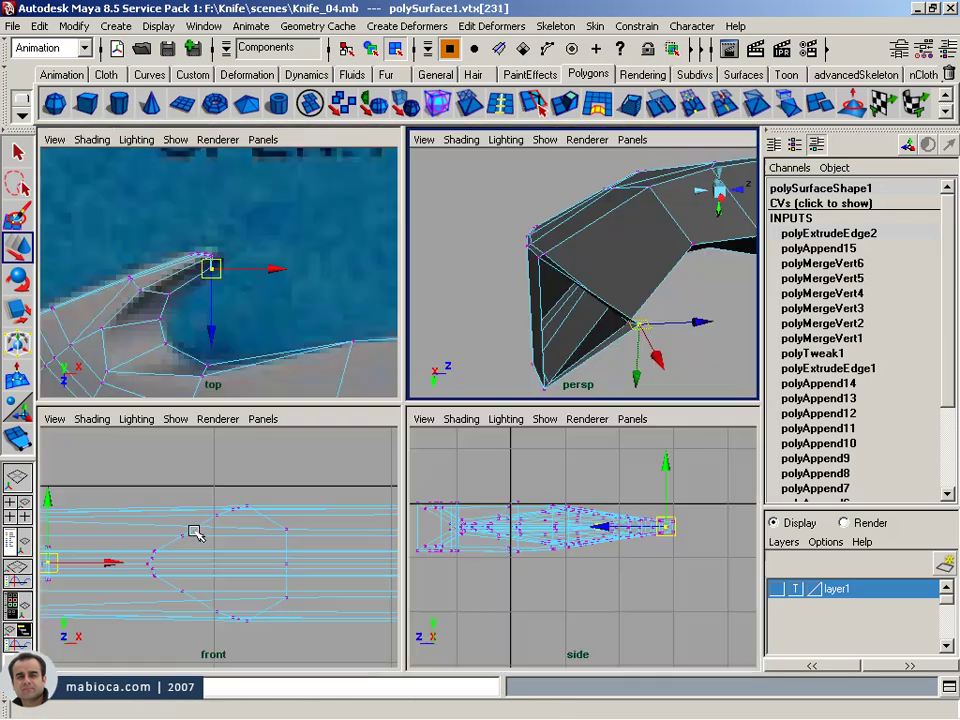
key(space)
scroll(370, 396, up, 5)
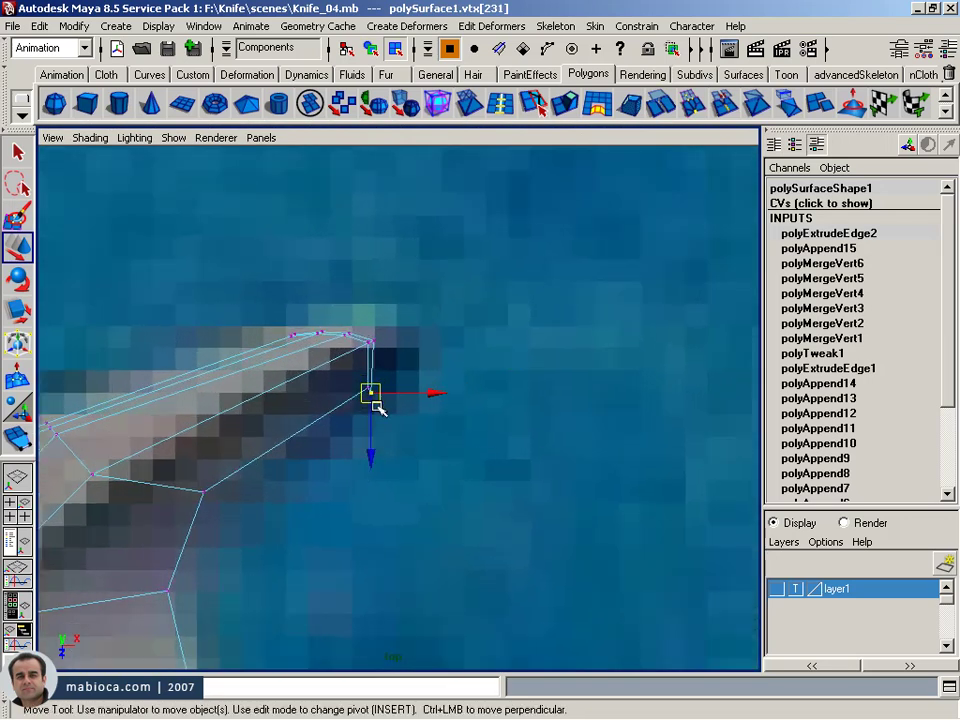
scroll(407, 435, up, 3)
mouse_move(458, 468)
mouse_down()
mouse_move(460, 443)
mouse_move(438, 452)
mouse_up()
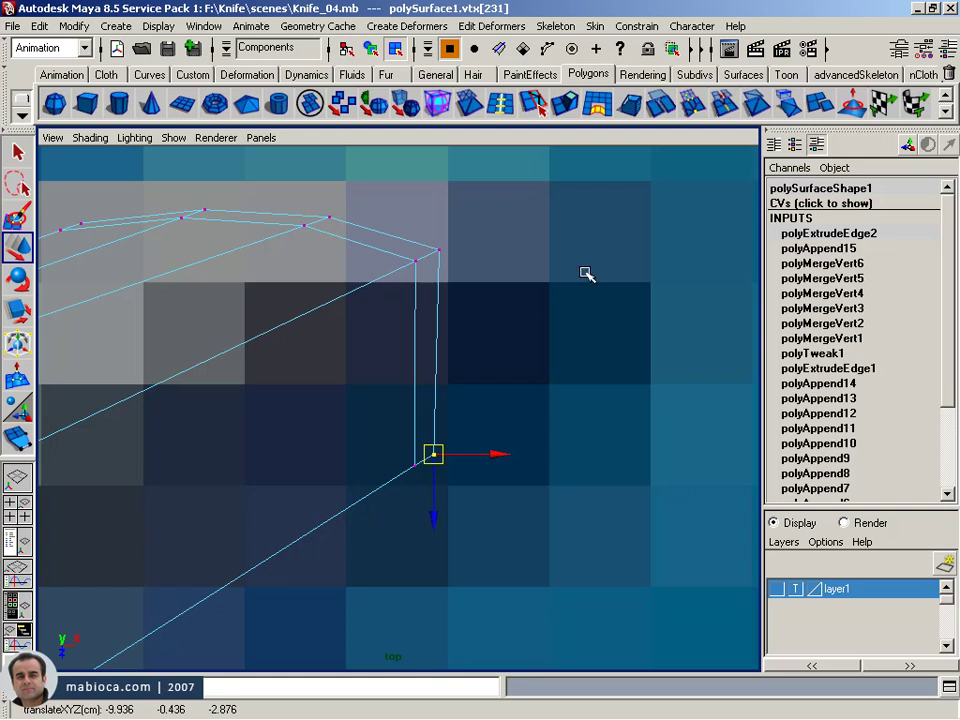
key(space)
key(space)
- Merge the tip's top-corner vertex with the bottom tip vertices
alt+drag(424, 396, 220, 352)
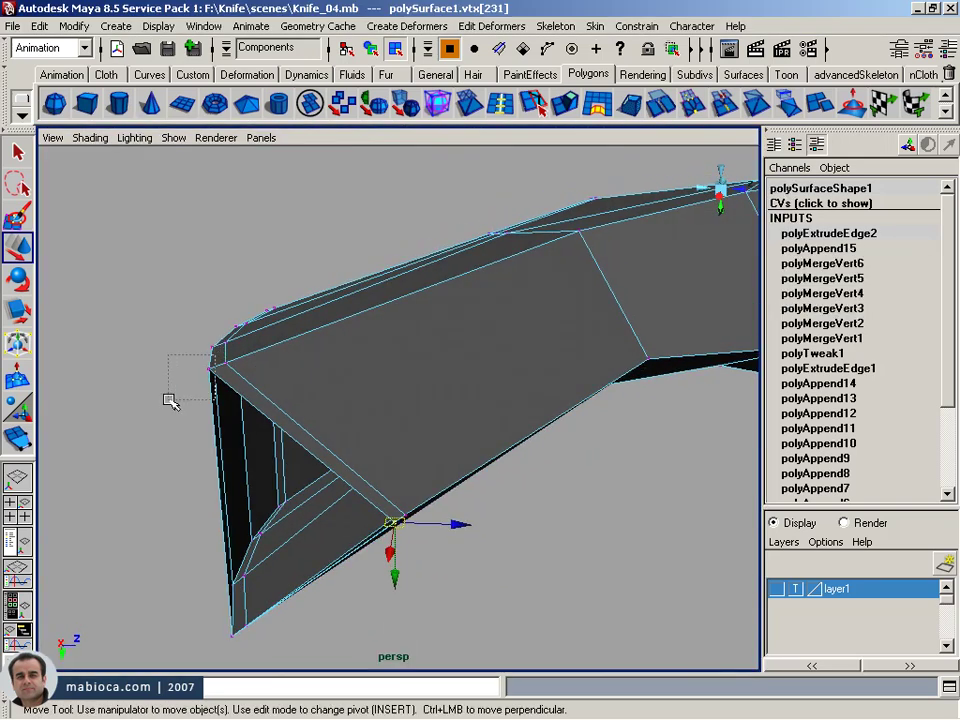
drag(170, 400, 172, 398)
shift+drag(257, 614, 198, 642)
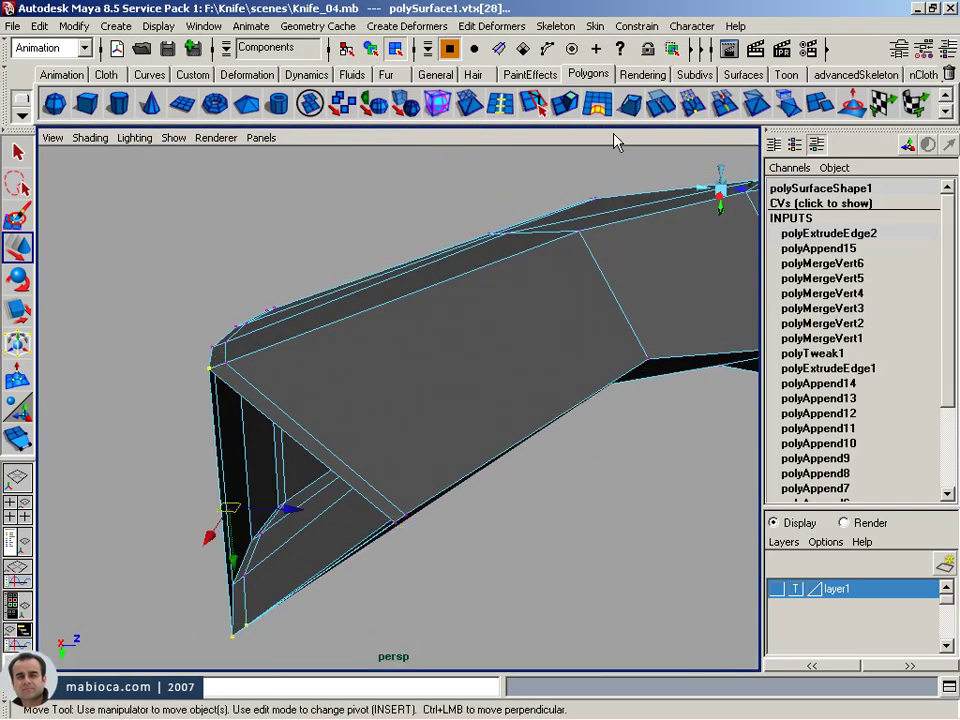
click(533, 103)
alt+drag(328, 373, 386, 377)
alt+middle_drag(386, 377, 351, 349)
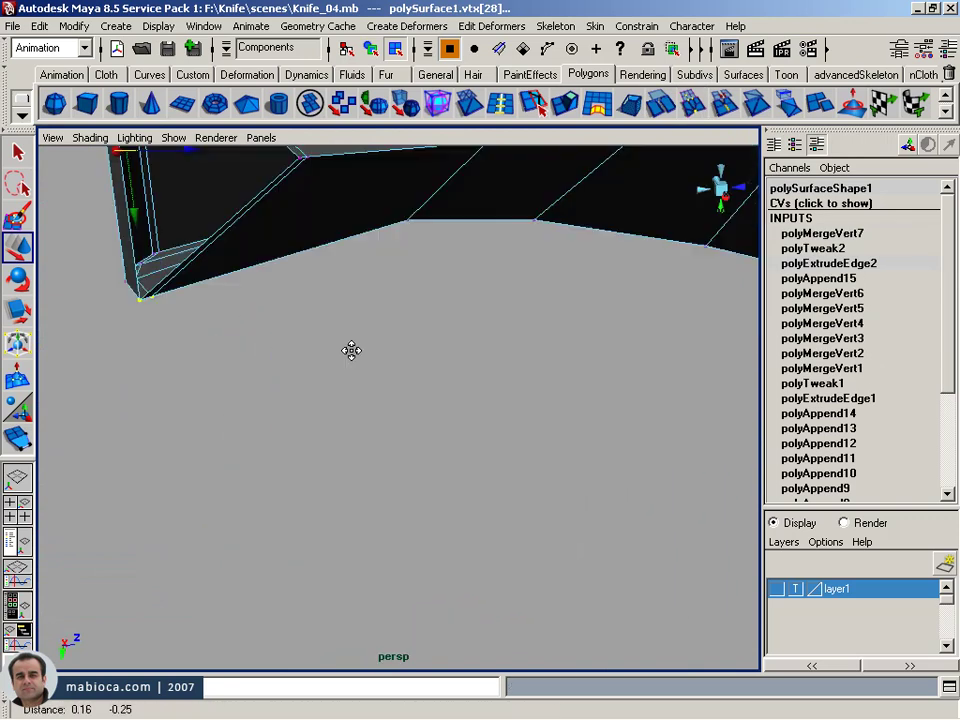
click(22, 442)
mouse_move(175, 338)
alt+mouse_down()
mouse_move(302, 426)
mouse_move(214, 360)
alt+mouse_up()
- Close the open hole at the hook tip with a new triangular face
click(397, 412)
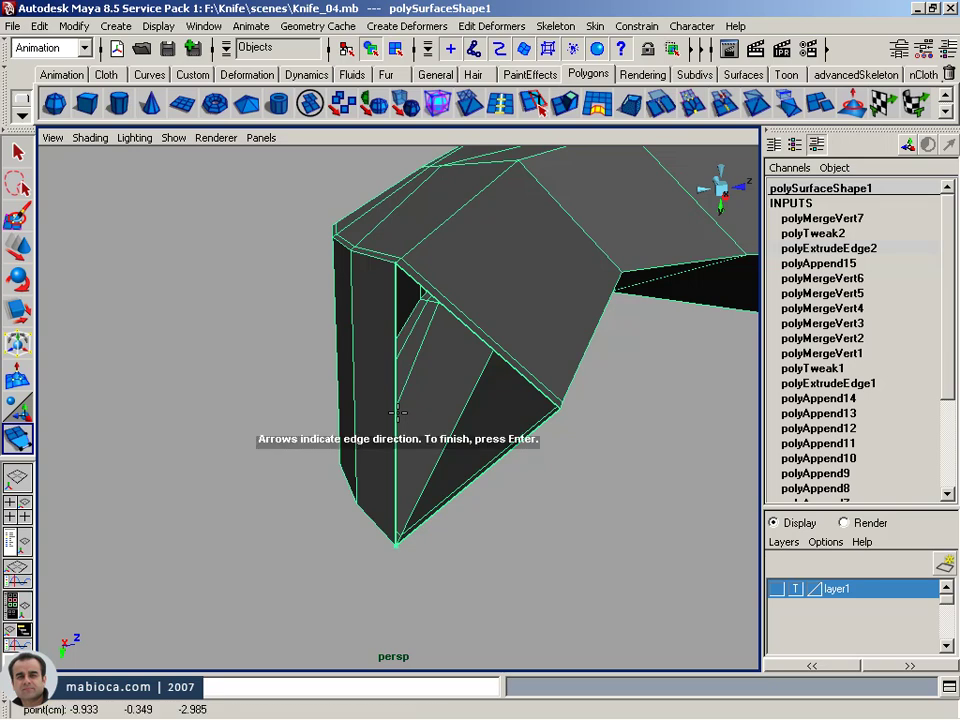
click(505, 358)
key(w)
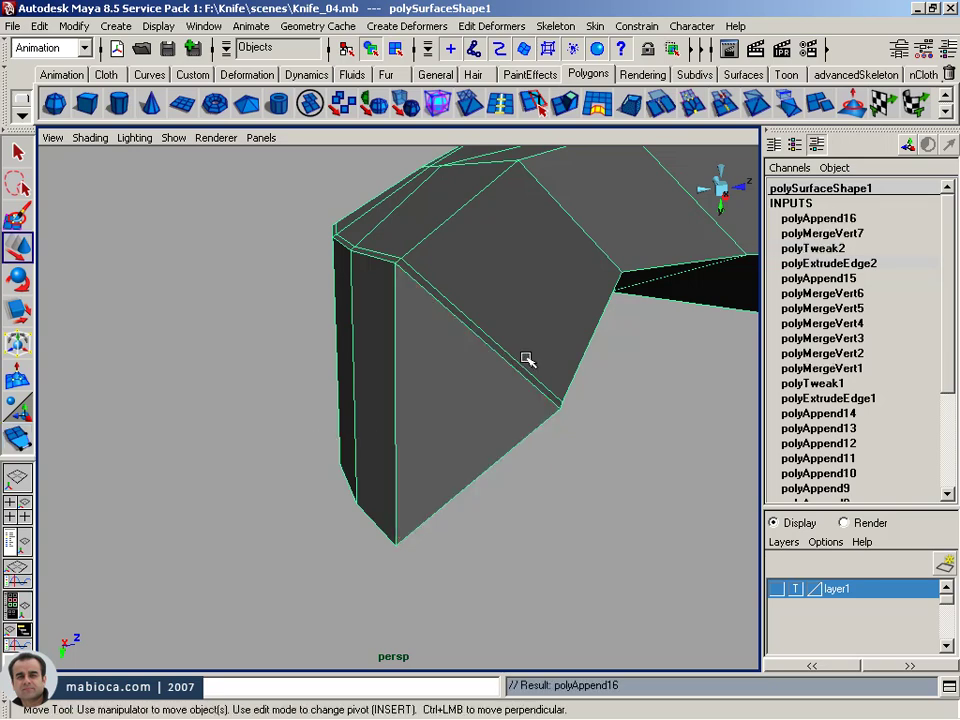
mouse_move(430, 302)
alt+mouse_down()
mouse_move(420, 328)
mouse_move(326, 304)
mouse_move(287, 238)
mouse_move(477, 374)
alt+mouse_up()
mouse_move(505, 347)
alt+middle_down()
mouse_move(433, 330)
mouse_move(311, 339)
mouse_move(396, 459)
alt+middle_up()
mouse_move(396, 459)
alt+right_down()
mouse_move(96, 446)
mouse_move(190, 381)
alt+right_up()
mouse_move(190, 381)
alt+mouse_down()
mouse_move(246, 452)
mouse_move(490, 514)
mouse_move(381, 527)
alt+mouse_up()
- Zoom into the tip notch and select the knife-tip vertices
alt+right_drag(381, 527, 761, 497)
alt+drag(761, 497, 375, 514)
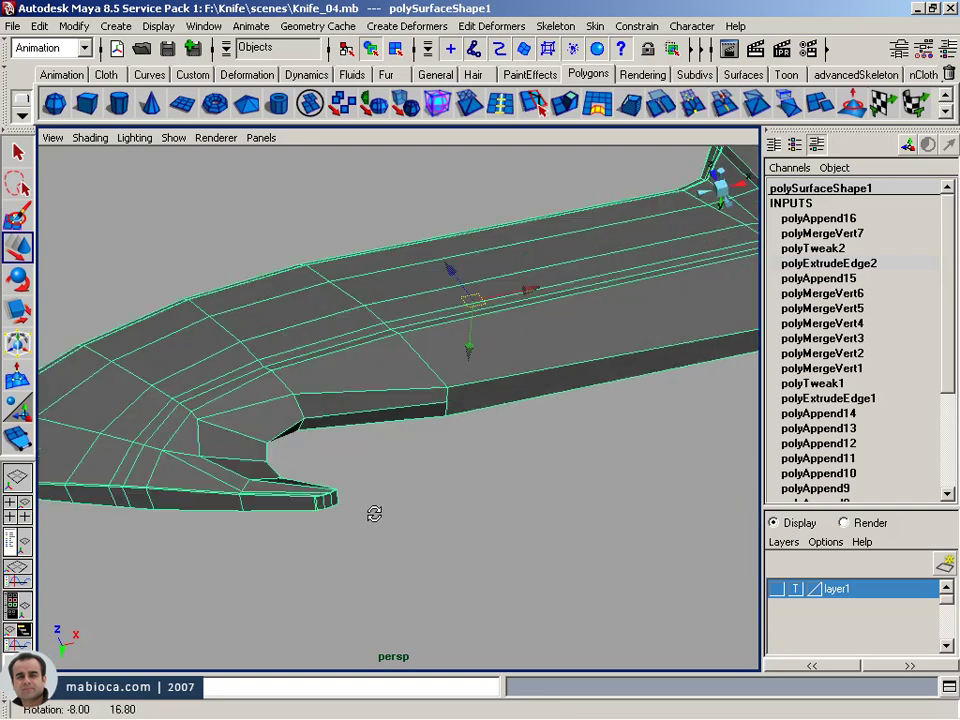
alt+middle_drag(375, 514, 358, 489)
alt+right_drag(358, 489, 360, 452)
alt+drag(360, 452, 321, 568)
alt+middle_drag(321, 568, 272, 403)
mouse_move(272, 403)
alt+mouse_down()
mouse_move(328, 437)
mouse_move(305, 497)
alt+mouse_up()
alt+right_drag(305, 497, 371, 420)
mouse_move(371, 420)
alt+middle_down()
mouse_move(396, 489)
mouse_move(357, 494)
alt+middle_up()
right_drag(358, 418, 340, 419)
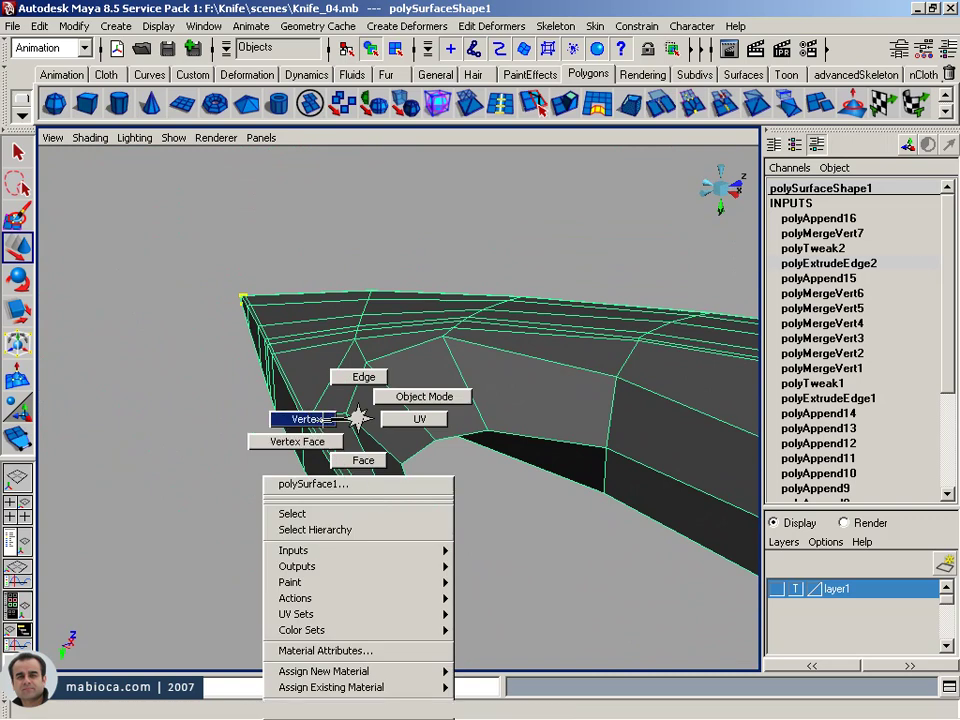
drag(440, 480, 273, 590)
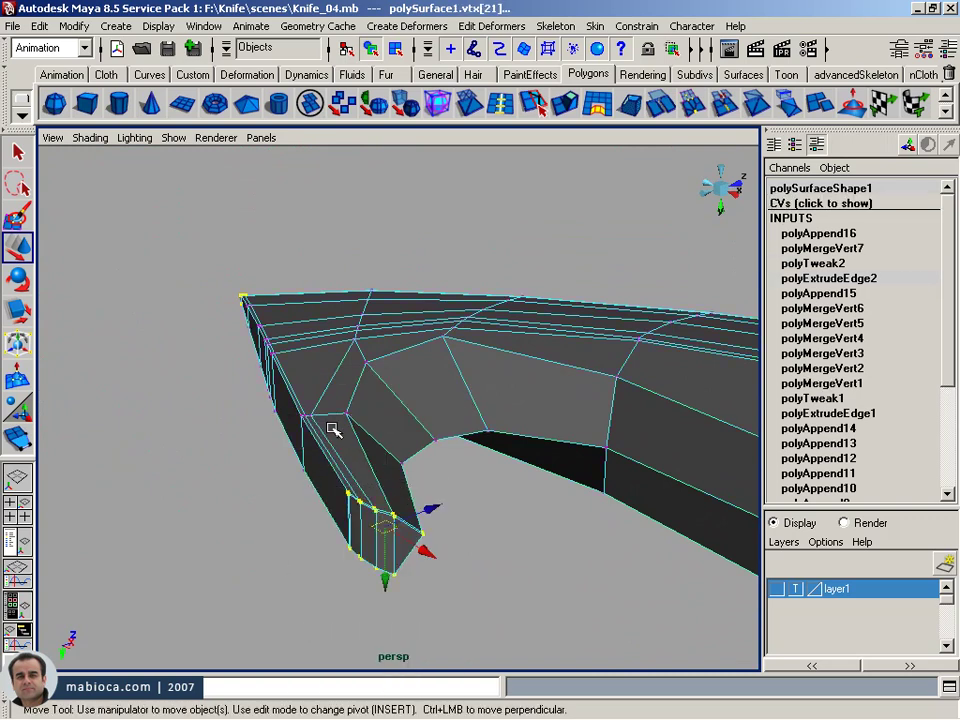
mouse_move(288, 501)
alt+mouse_down()
mouse_move(313, 459)
mouse_move(227, 484)
mouse_move(340, 397)
alt+mouse_up()
- Frame the tip vertices in the top view, then view the knife tip in perspective
key(space)
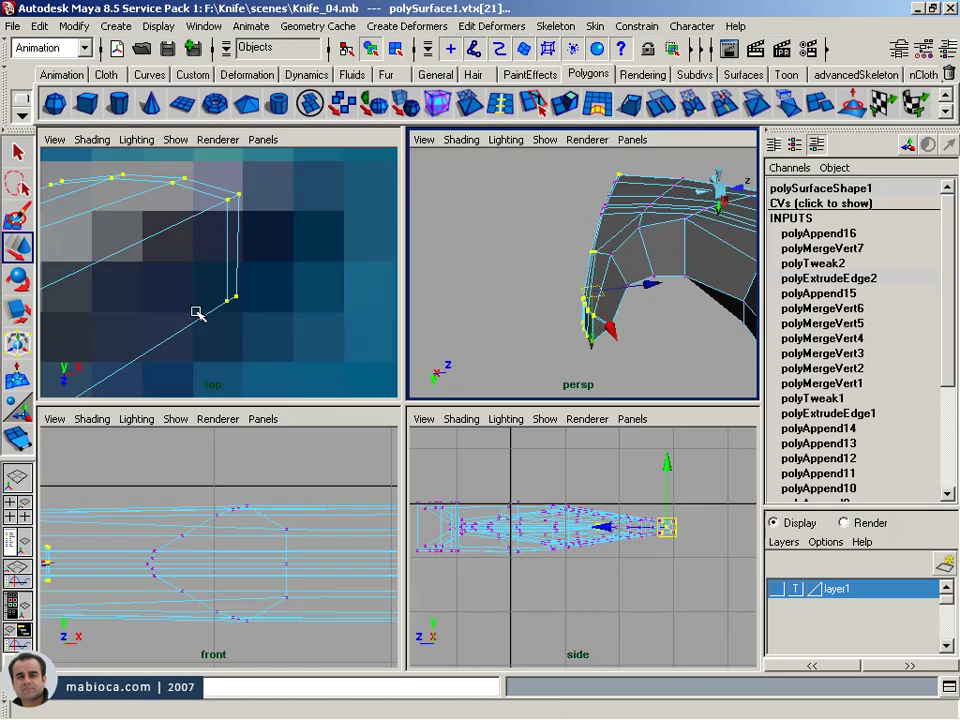
key(space)
key(f)
mouse_move(186, 343)
alt+right_down()
mouse_move(547, 417)
mouse_move(263, 382)
alt+right_up()
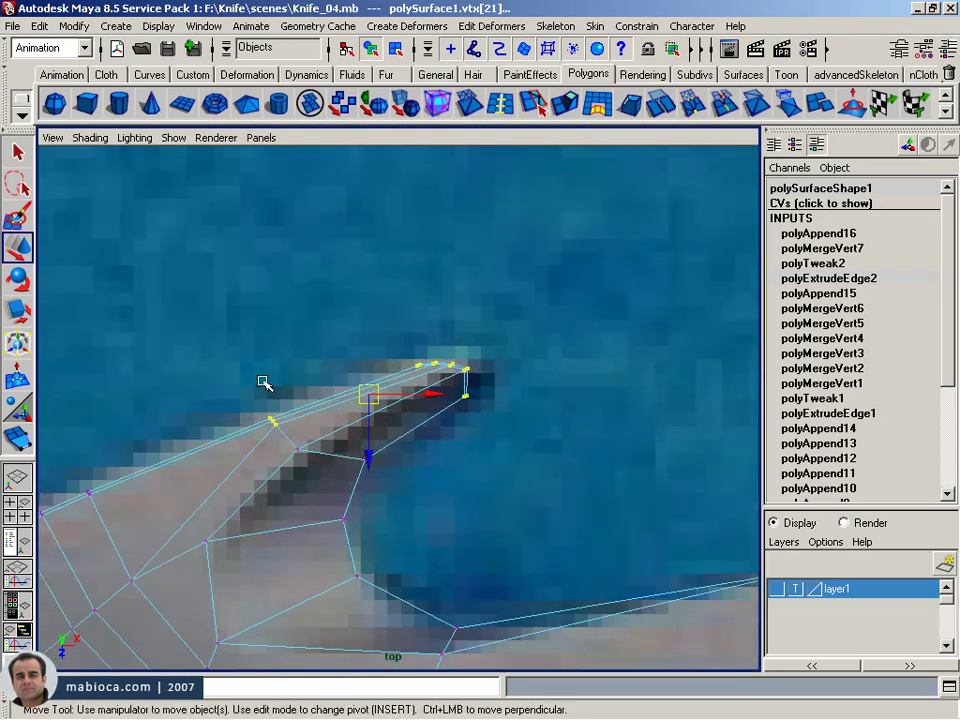
alt+right_drag(408, 472, 300, 420)
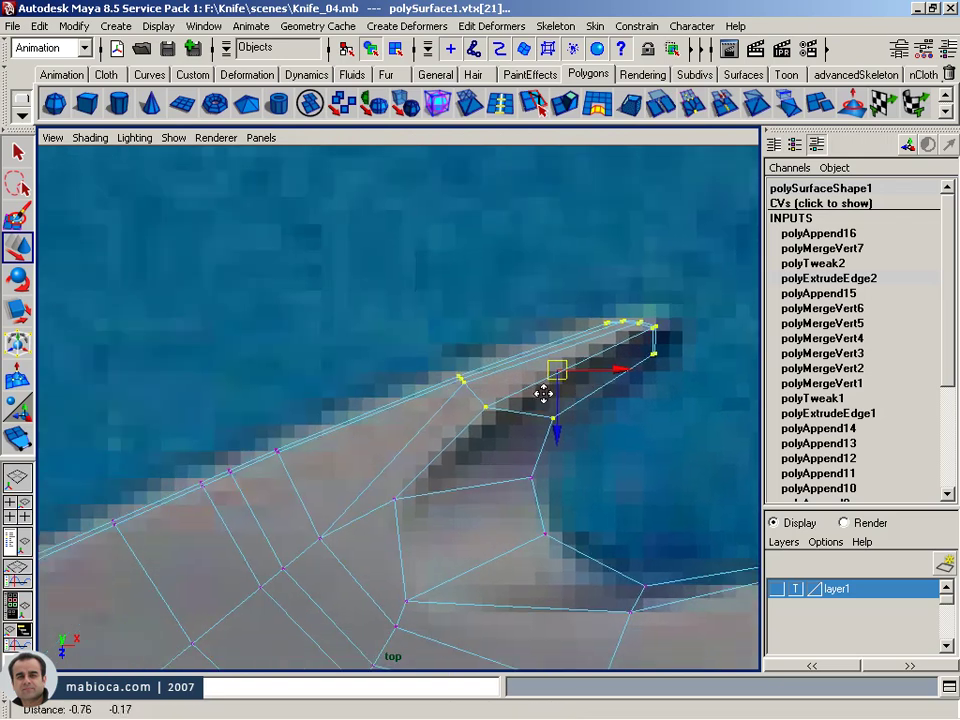
key(space)
key(space)
alt+drag(480, 330, 544, 377)
alt+right_drag(544, 377, 329, 420)
alt+drag(329, 420, 370, 412)
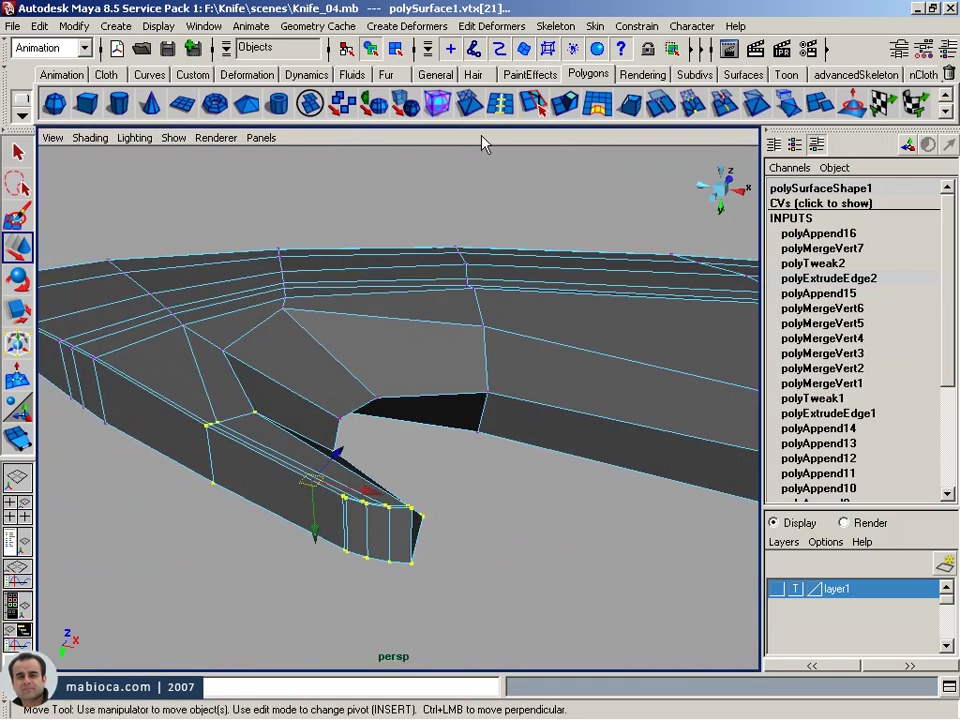
- Add a lattice around the knife tip with T divisions 2, U 3 and S 4
click(408, 26)
click(398, 80)
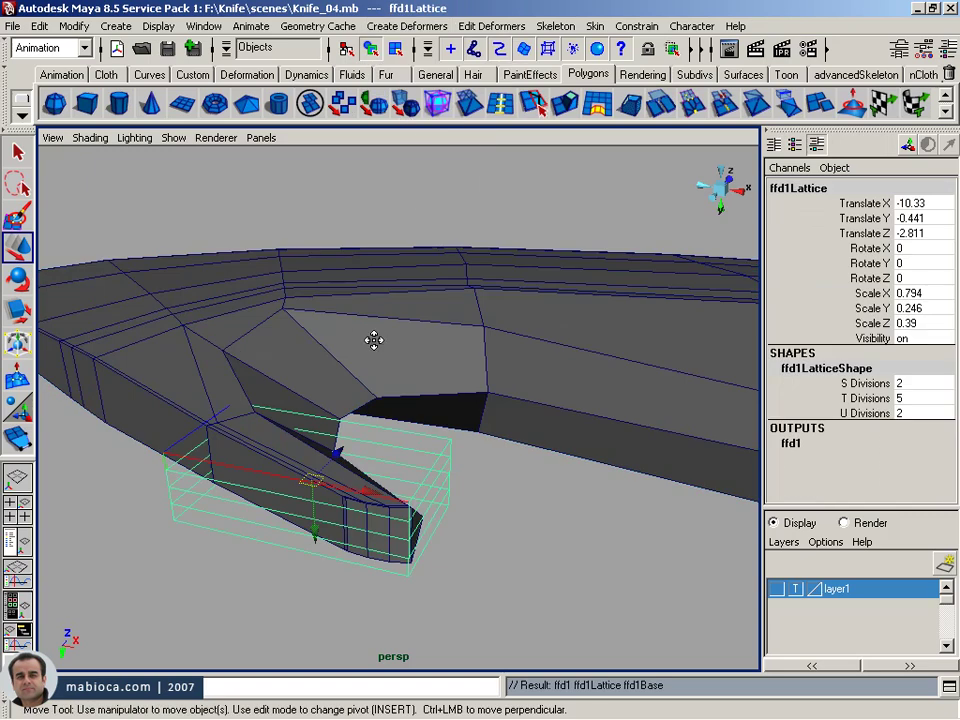
click(883, 397)
middle_drag(883, 397, 302, 401)
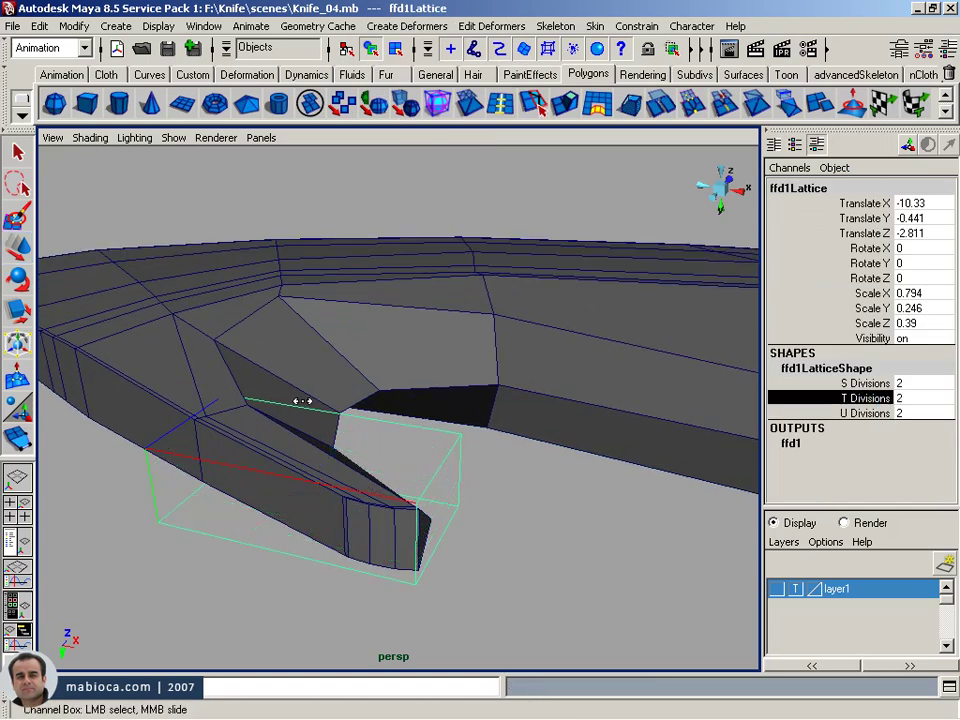
click(862, 413)
middle_drag(236, 414, 246, 413)
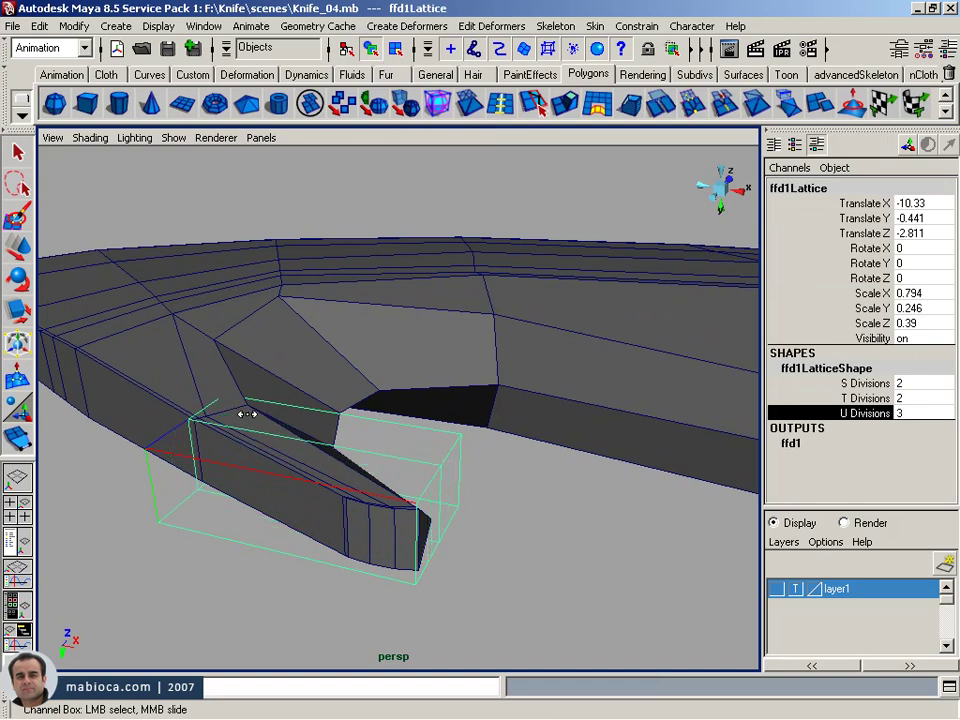
click(836, 384)
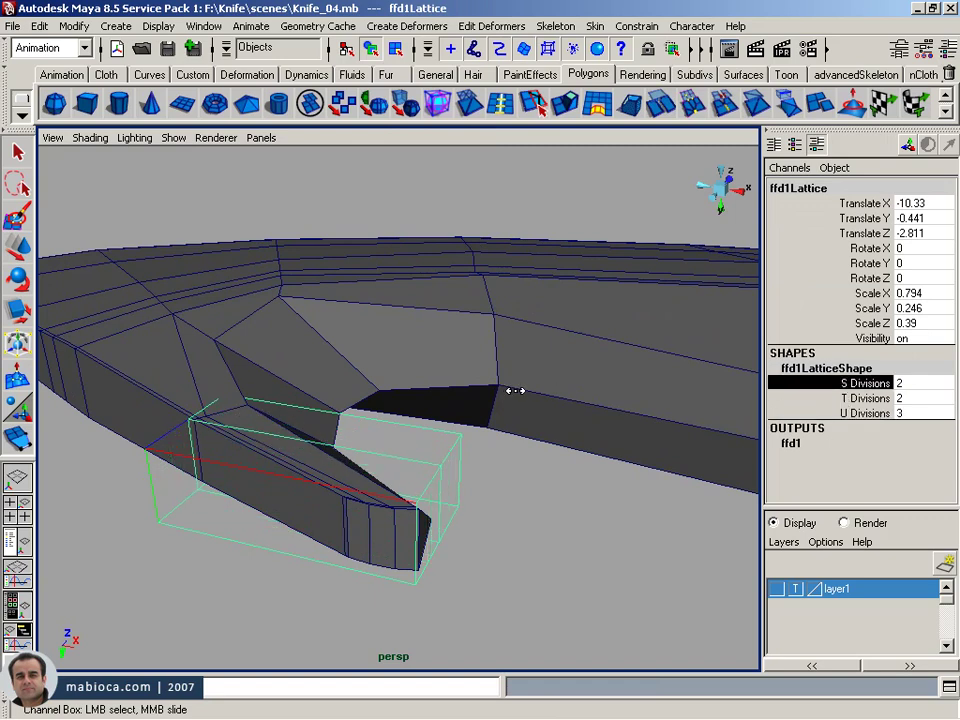
middle_drag(520, 390, 528, 390)
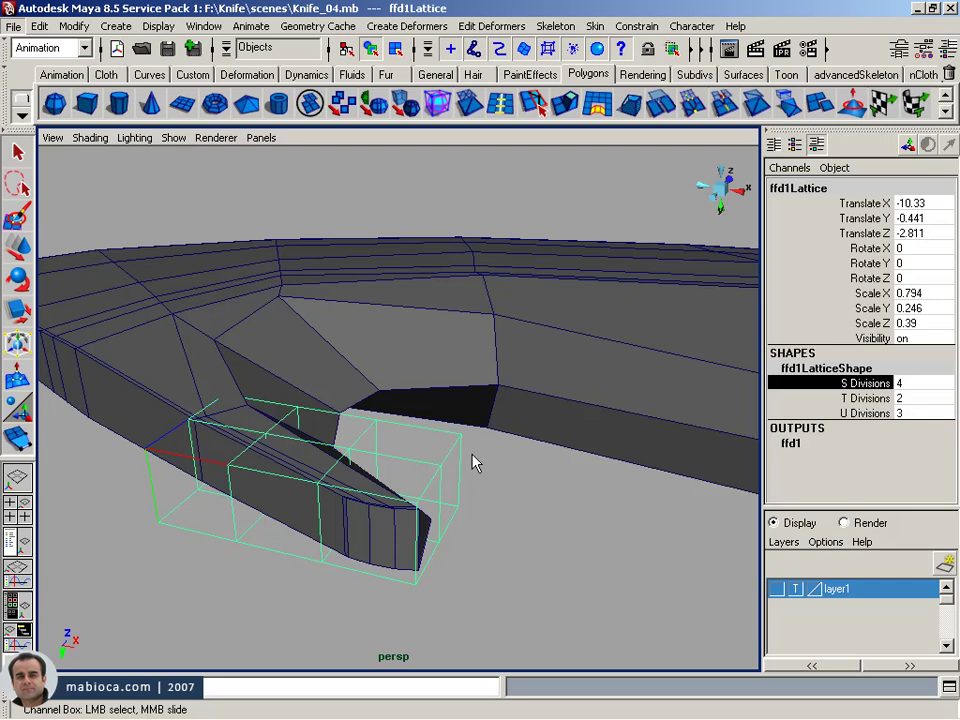
- Undo the lattice, deselect it and return to the top view of the blade
alt+right_drag(476, 462, 450, 450)
mouse_move(450, 450)
alt+middle_down()
mouse_move(439, 426)
mouse_move(433, 437)
alt+middle_up()
mouse_move(433, 437)
alt+mouse_down()
mouse_move(418, 494)
mouse_move(378, 496)
mouse_move(391, 371)
alt+mouse_up()
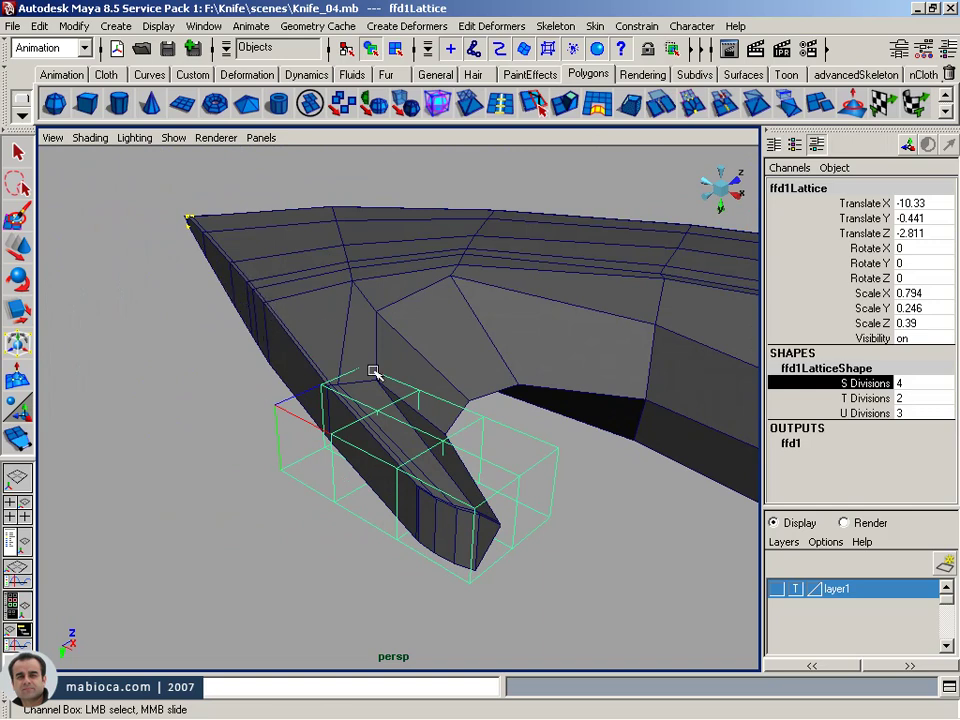
key(ctrl+z)
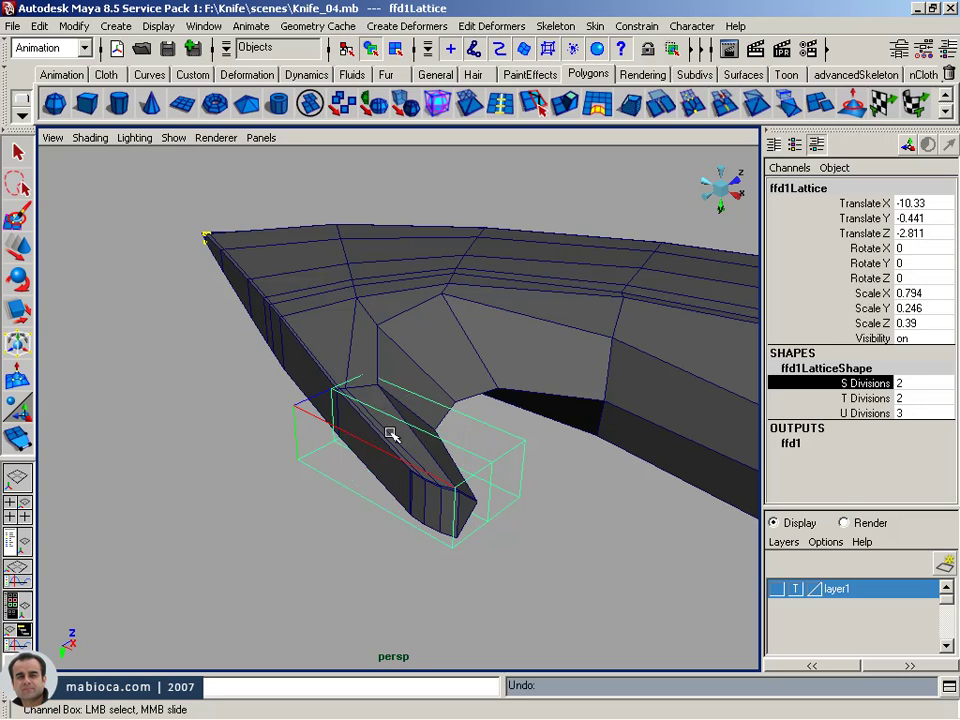
click(422, 403)
right_drag(422, 381, 355, 386)
key(space)
key(space)
drag(481, 330, 386, 387)
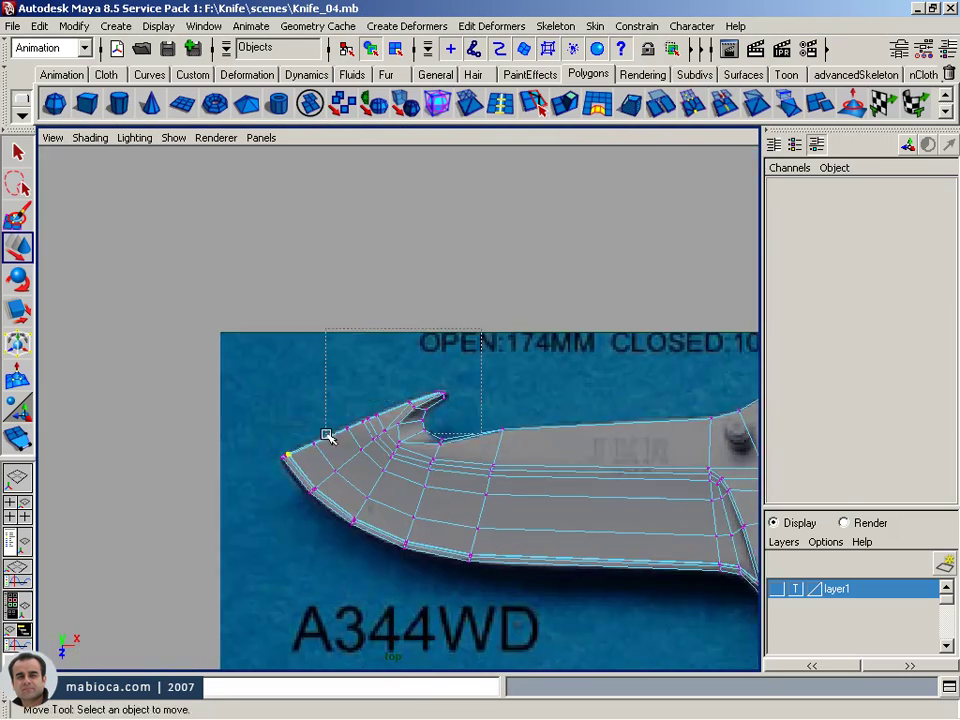
- Wrap the selected blade-tip vertices in a lattice with S 4, T 2 and U 5 divisions
drag(322, 455, 284, 462)
shift+drag(383, 530, 406, 538)
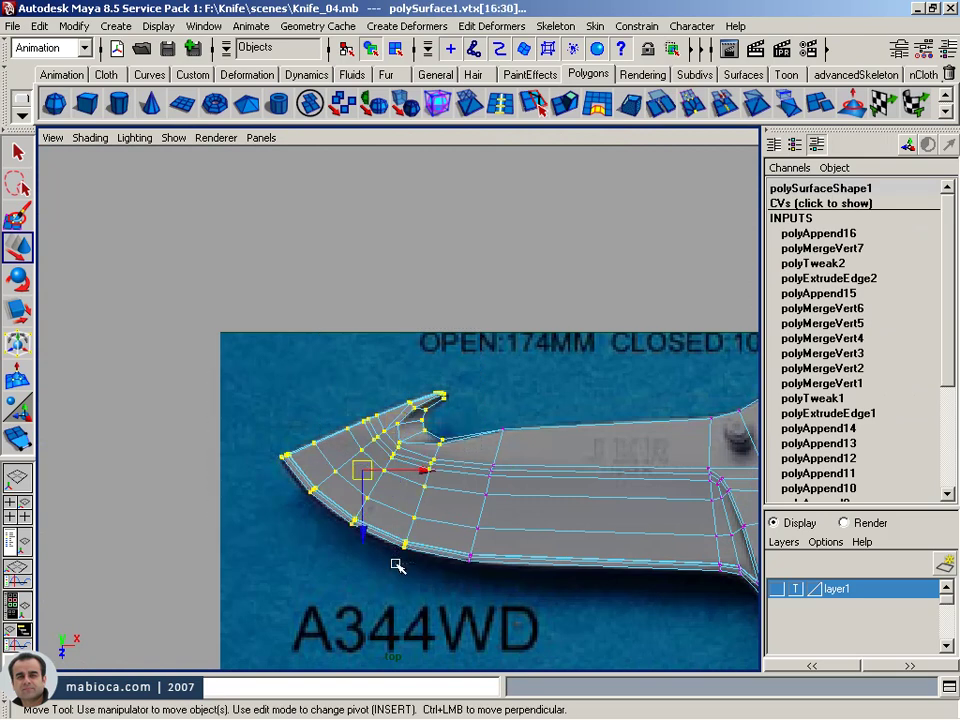
key(space)
key(space)
click(407, 26)
click(400, 77)
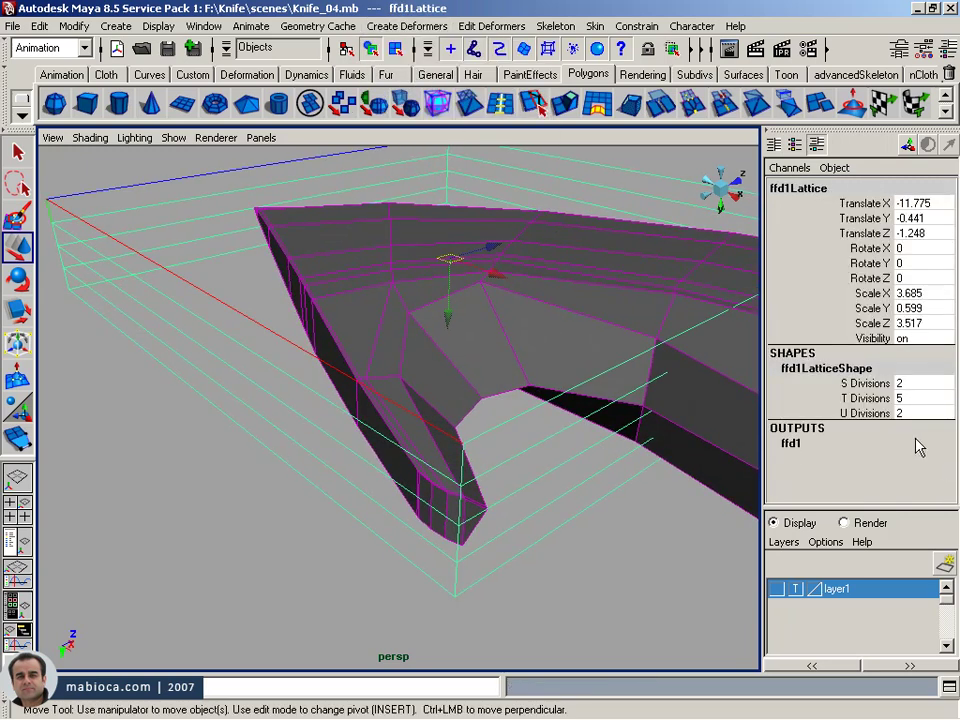
click(868, 397)
mouse_move(560, 400)
middle_down()
mouse_move(513, 400)
mouse_move(504, 381)
mouse_move(578, 407)
middle_up()
click(866, 383)
click(868, 413)
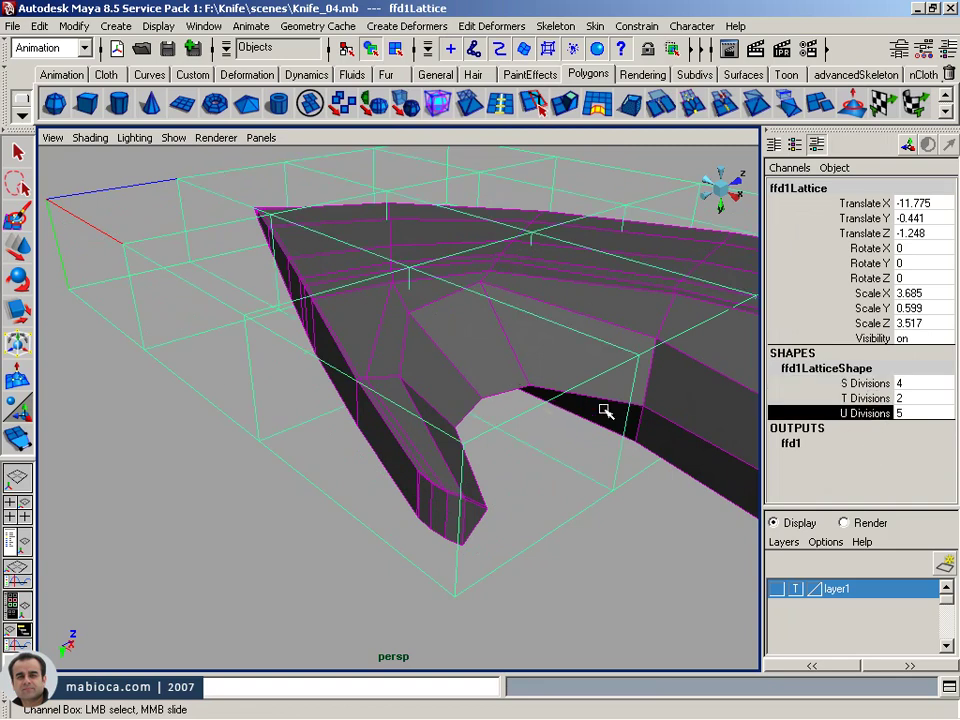
- Set the lattice's local influence to 13 on S, T and U
alt+right_drag(605, 410, 519, 443)
alt+drag(519, 443, 396, 390)
mouse_move(383, 390)
alt+mouse_down()
mouse_move(499, 386)
mouse_move(519, 334)
mouse_move(411, 441)
mouse_move(467, 453)
alt+mouse_up()
mouse_move(467, 453)
alt+right_down()
mouse_move(467, 486)
mouse_move(800, 487)
alt+right_up()
click(800, 452)
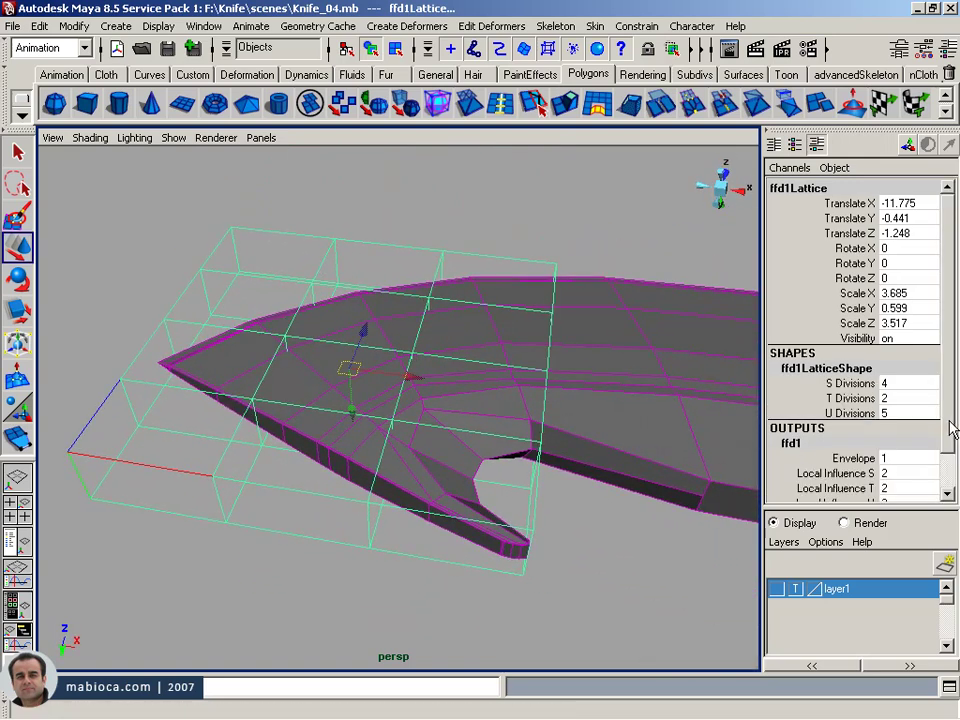
drag(840, 436, 855, 478)
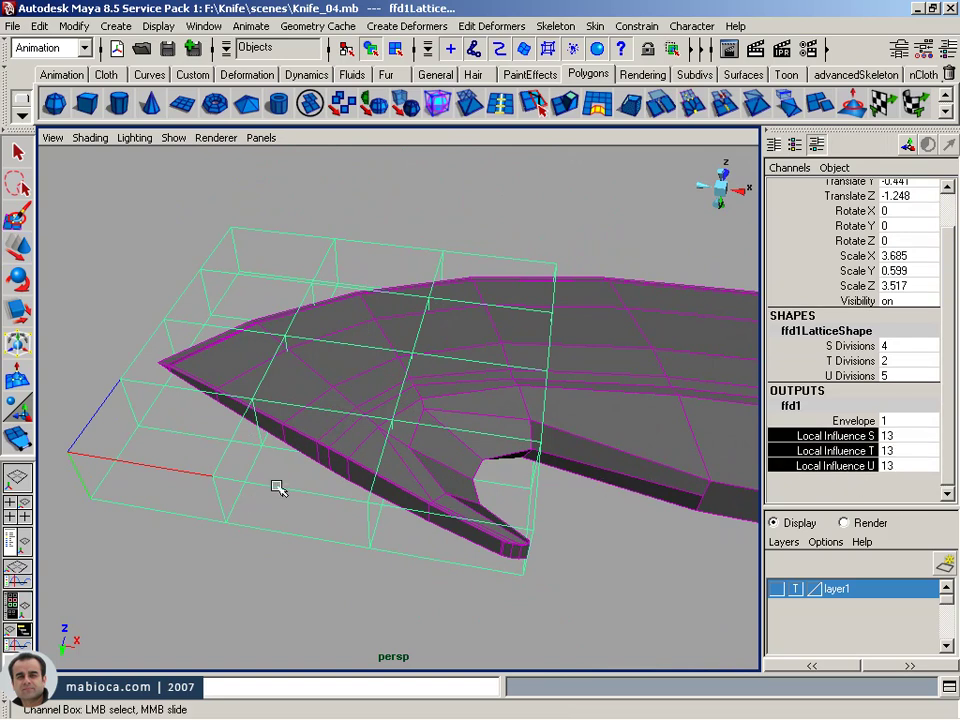
right_drag(278, 487, 206, 416)
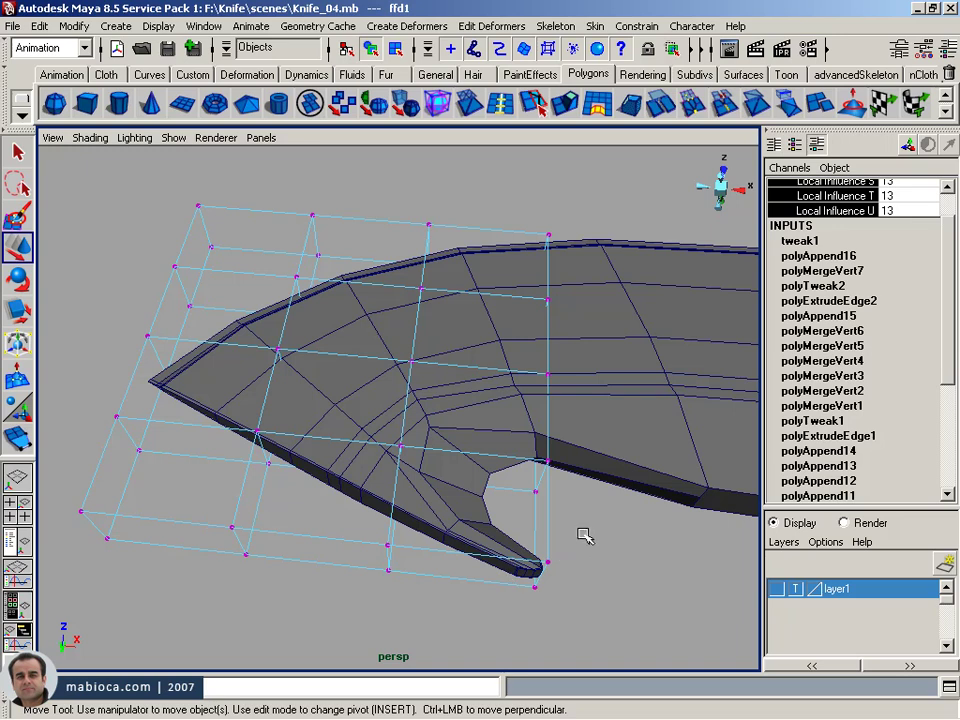
- Scale the lattice points around the hook tip down vertically to thin the blade
drag(543, 535, 375, 645)
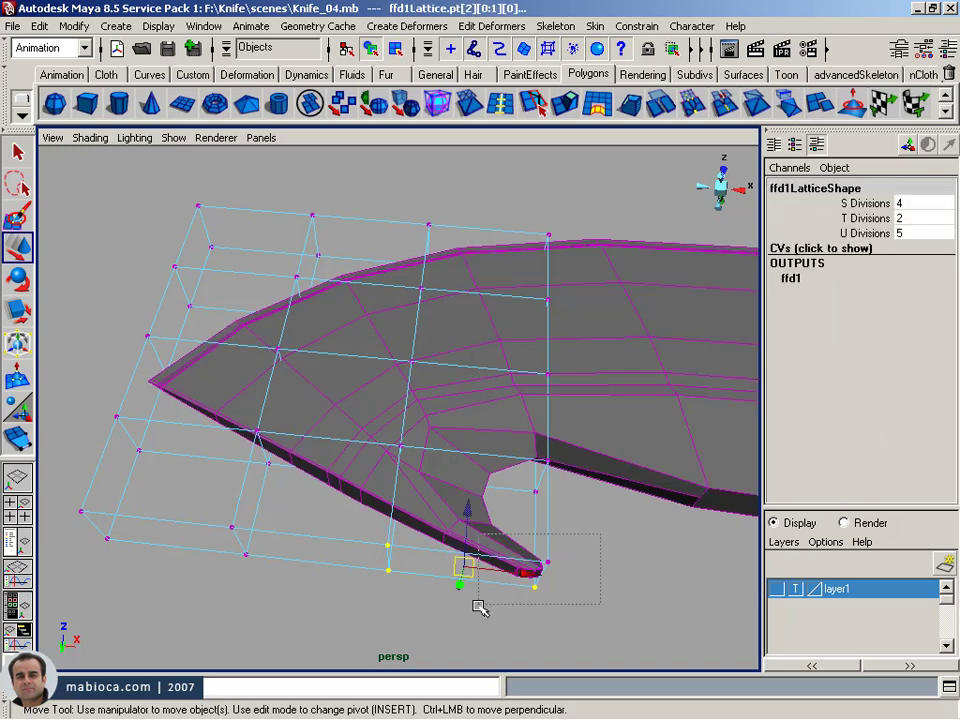
mouse_move(236, 545)
alt+mouse_down()
mouse_move(371, 478)
mouse_move(437, 495)
alt+mouse_up()
key(r)
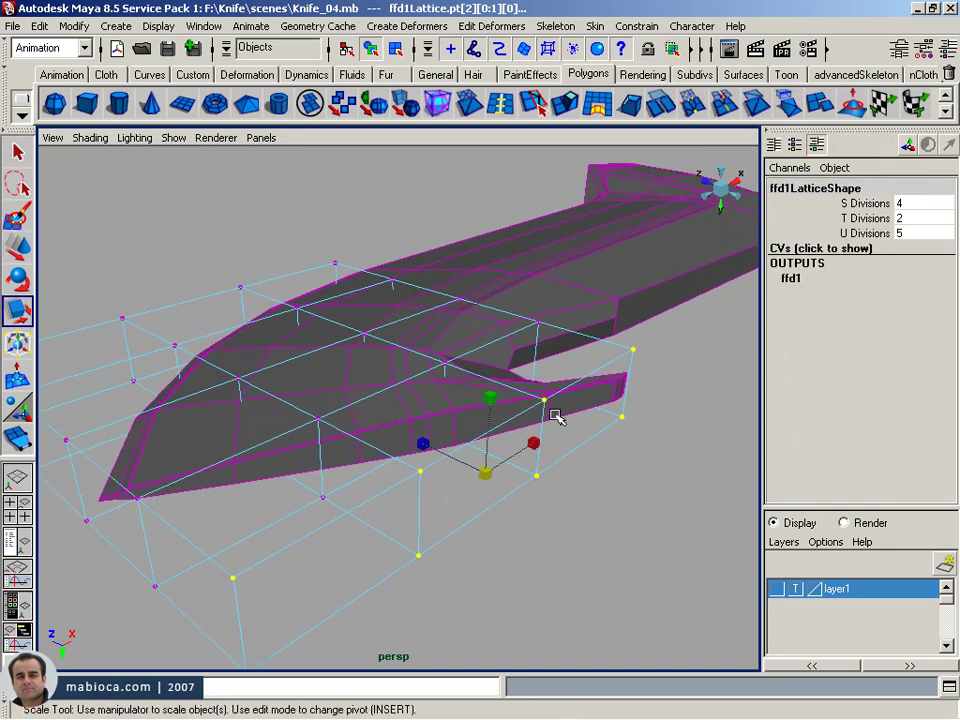
mouse_move(489, 398)
mouse_down()
mouse_move(489, 454)
mouse_move(339, 454)
mouse_move(287, 442)
mouse_up()
- Select another group of lattice points and squash them vertically as well
alt+right_drag(285, 440, 399, 396)
alt+drag(399, 396, 392, 392)
alt+right_drag(392, 392, 406, 391)
mouse_move(406, 391)
alt+mouse_down()
mouse_move(456, 388)
mouse_move(338, 341)
alt+mouse_up()
alt+right_drag(382, 378, 369, 386)
alt+drag(369, 386, 364, 386)
alt+right_drag(364, 386, 306, 395)
mouse_move(306, 395)
alt+mouse_down()
mouse_move(384, 394)
mouse_move(354, 381)
mouse_move(334, 381)
mouse_move(594, 497)
mouse_move(539, 430)
alt+mouse_up()
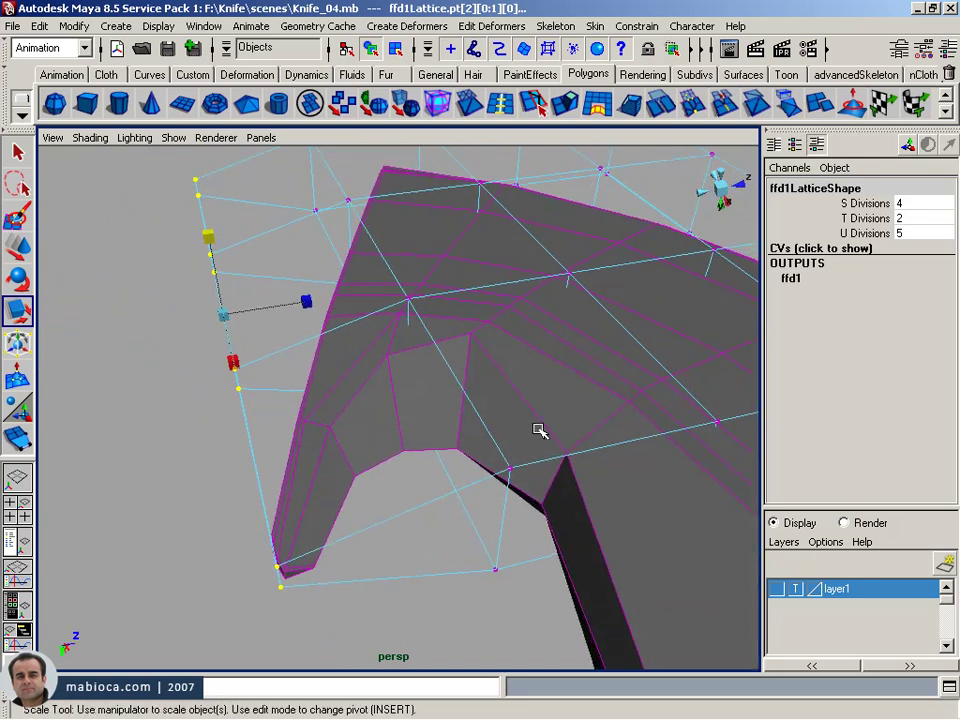
drag(438, 607, 438, 607)
alt+drag(438, 607, 450, 312)
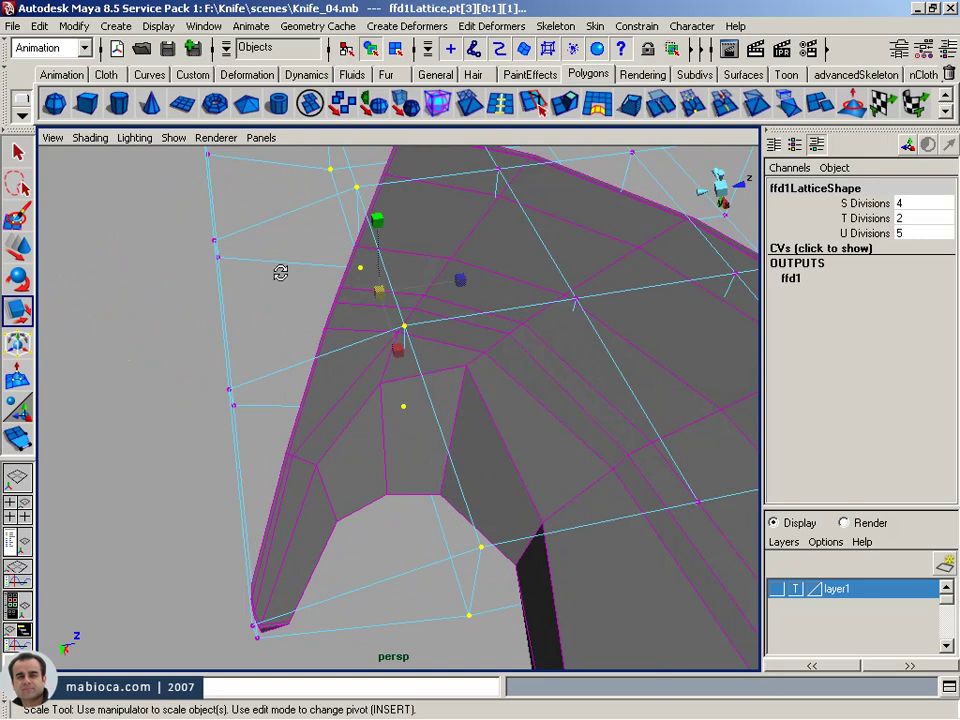
alt+drag(280, 272, 283, 177)
alt+drag(307, 245, 283, 271)
mouse_move(284, 204)
mouse_down()
mouse_move(270, 268)
mouse_move(375, 252)
mouse_move(371, 283)
mouse_up()
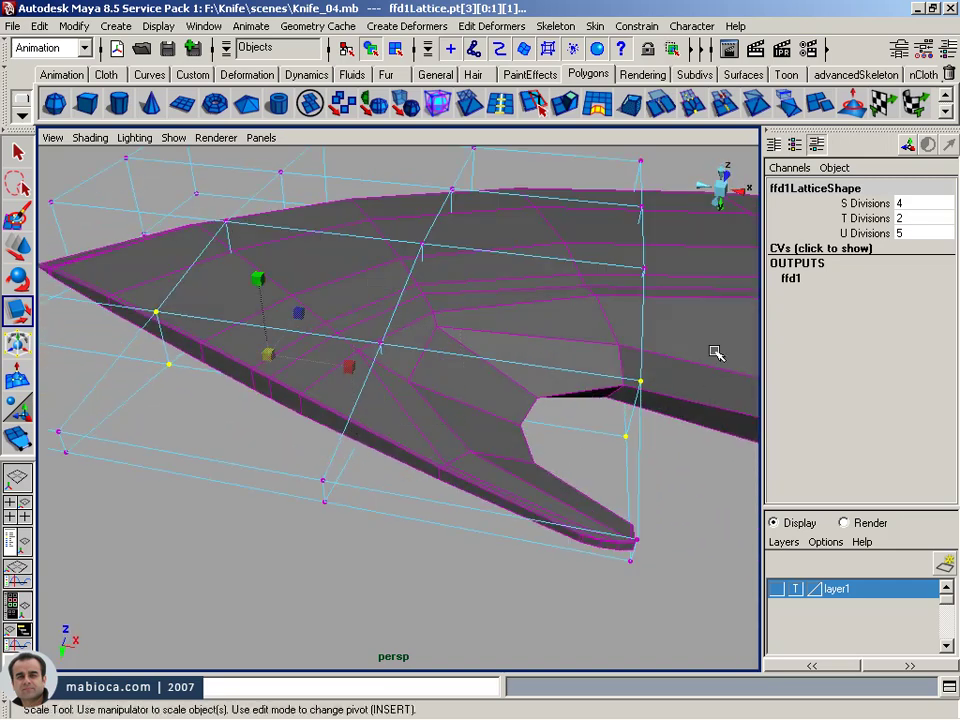
- Flatten the selected tip lattice points in Y, then select the next column and squeeze it too
mouse_move(517, 598)
alt+right_down()
mouse_move(250, 343)
mouse_move(222, 267)
alt+right_up()
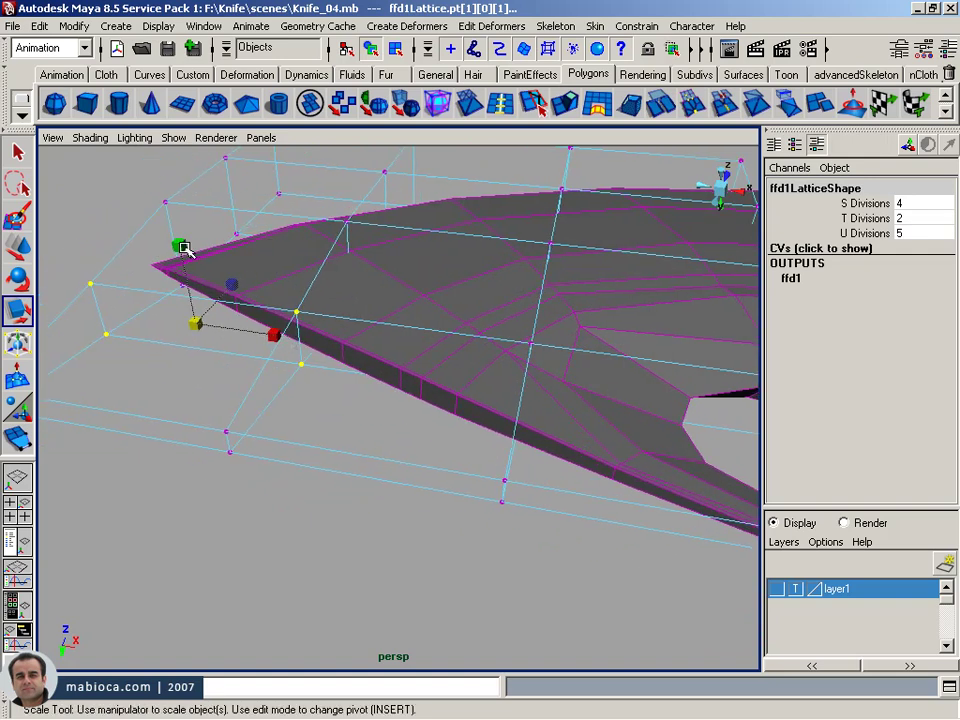
mouse_move(185, 250)
mouse_down()
mouse_move(186, 279)
mouse_move(279, 289)
mouse_move(274, 277)
mouse_move(259, 283)
mouse_move(270, 290)
mouse_up()
drag(205, 221, 204, 261)
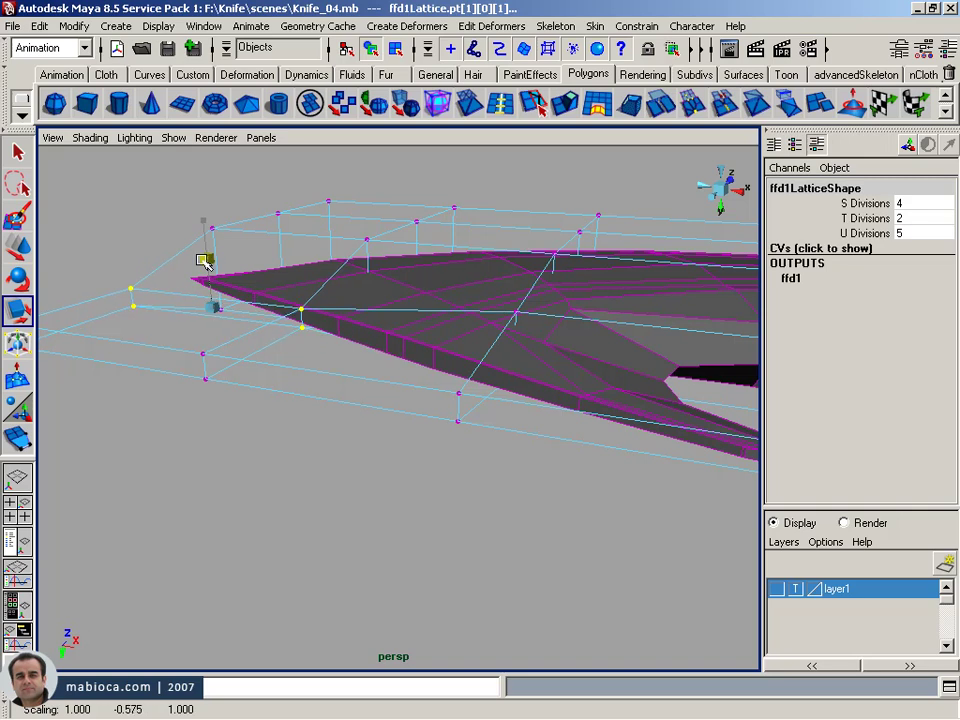
alt+drag(537, 360, 494, 375)
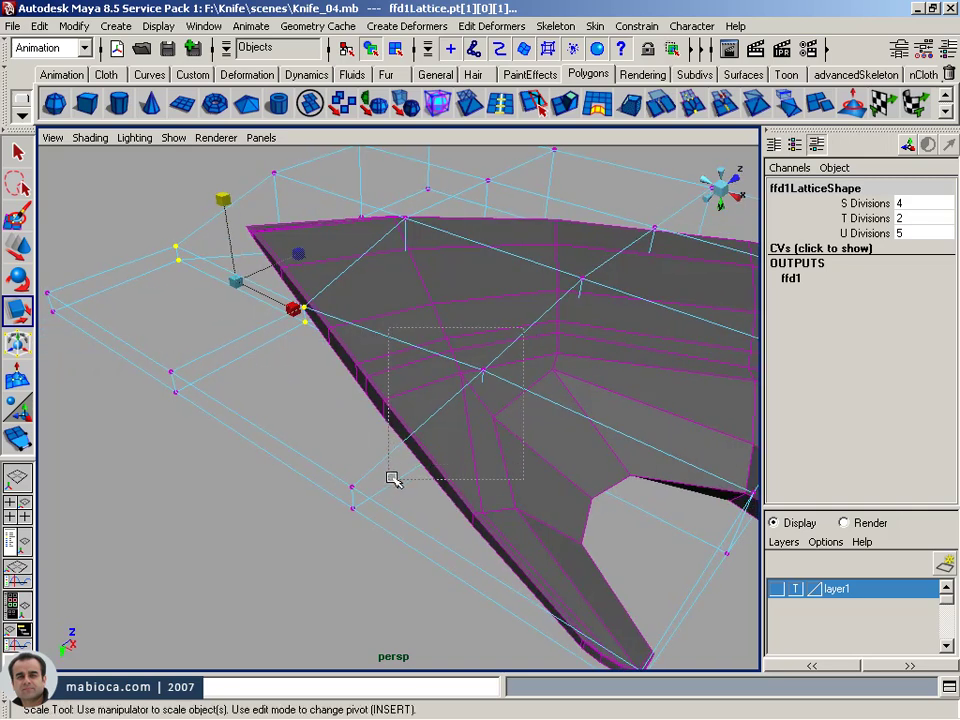
drag(522, 328, 392, 478)
alt+drag(392, 478, 480, 401)
drag(499, 255, 493, 268)
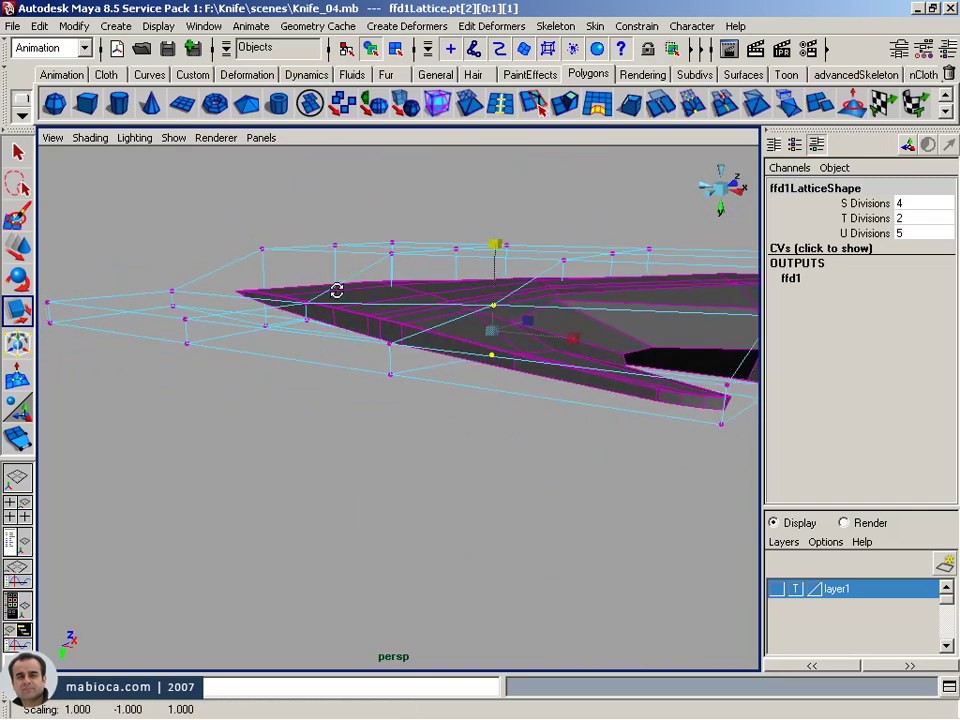
- Squeeze the lattice points nearer the blade tip flatter vertically
alt+drag(337, 290, 292, 304)
drag(180, 270, 185, 317)
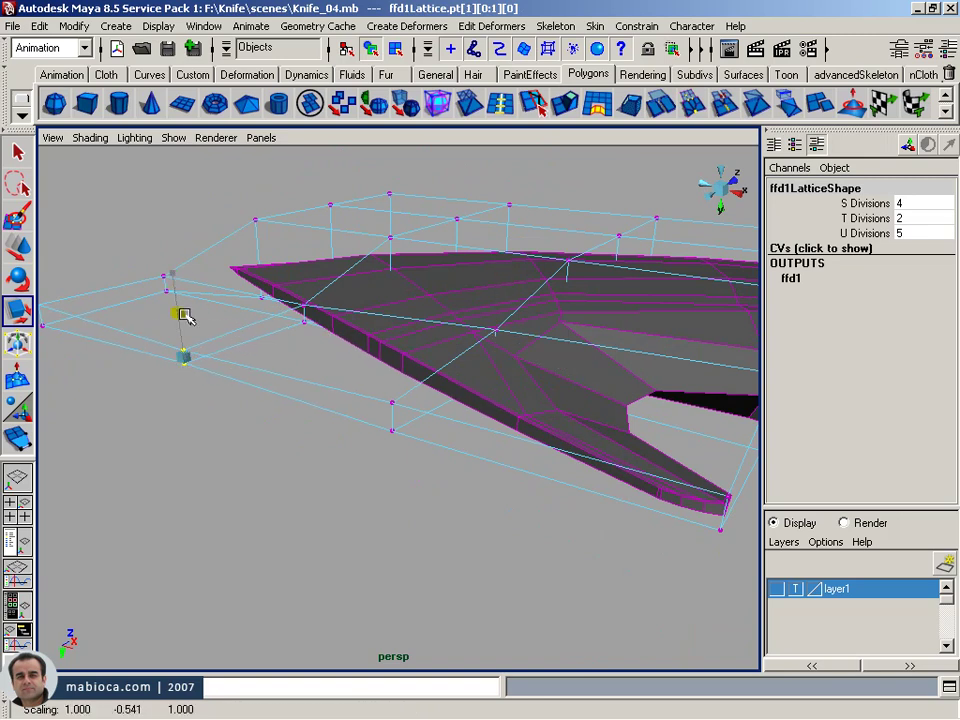
drag(403, 378, 367, 475)
mouse_move(397, 338)
mouse_down()
mouse_move(392, 367)
mouse_move(390, 325)
mouse_up()
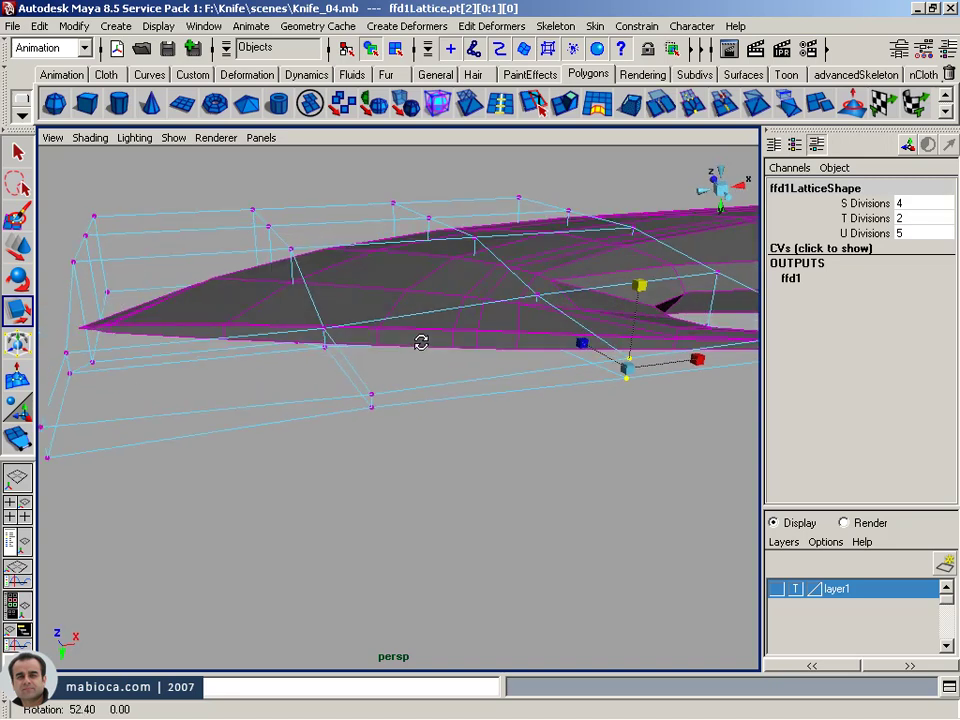
mouse_move(326, 290)
mouse_down()
mouse_move(328, 328)
mouse_move(466, 390)
mouse_move(253, 343)
mouse_move(313, 371)
mouse_move(400, 358)
mouse_move(332, 461)
mouse_move(571, 288)
mouse_up()
- Frame the knife mesh, inspect the thinned tip from the side, and reselect the lattice
mouse_move(494, 341)
alt+mouse_down()
mouse_move(354, 381)
mouse_move(476, 377)
mouse_move(434, 376)
alt+mouse_up()
alt+middle_drag(434, 376, 310, 376)
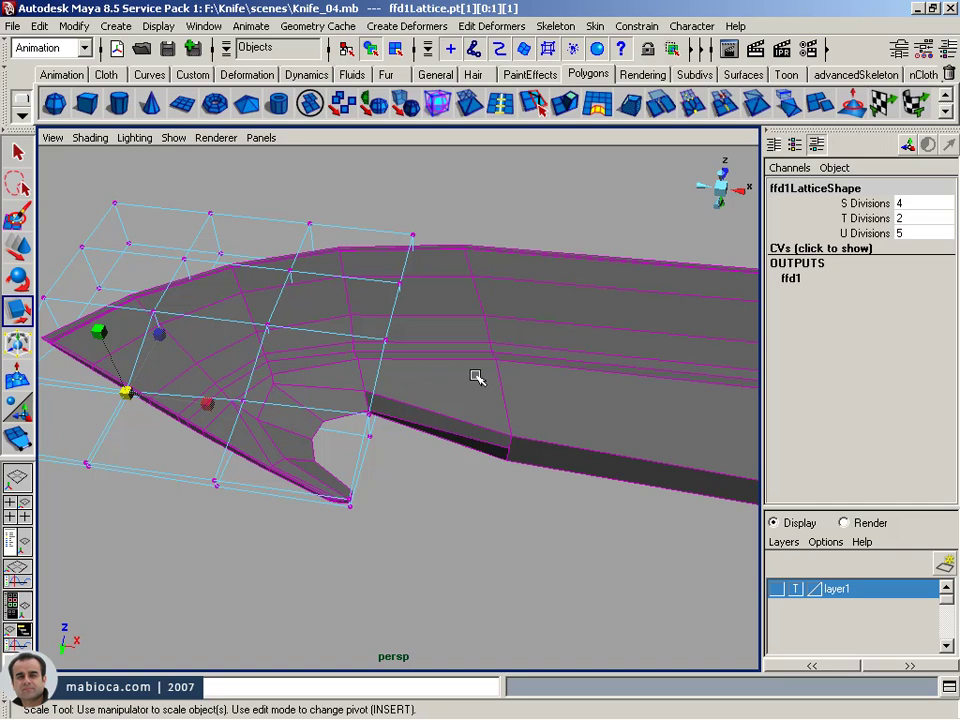
mouse_move(456, 376)
alt+mouse_down()
mouse_move(465, 302)
mouse_move(452, 306)
alt+mouse_up()
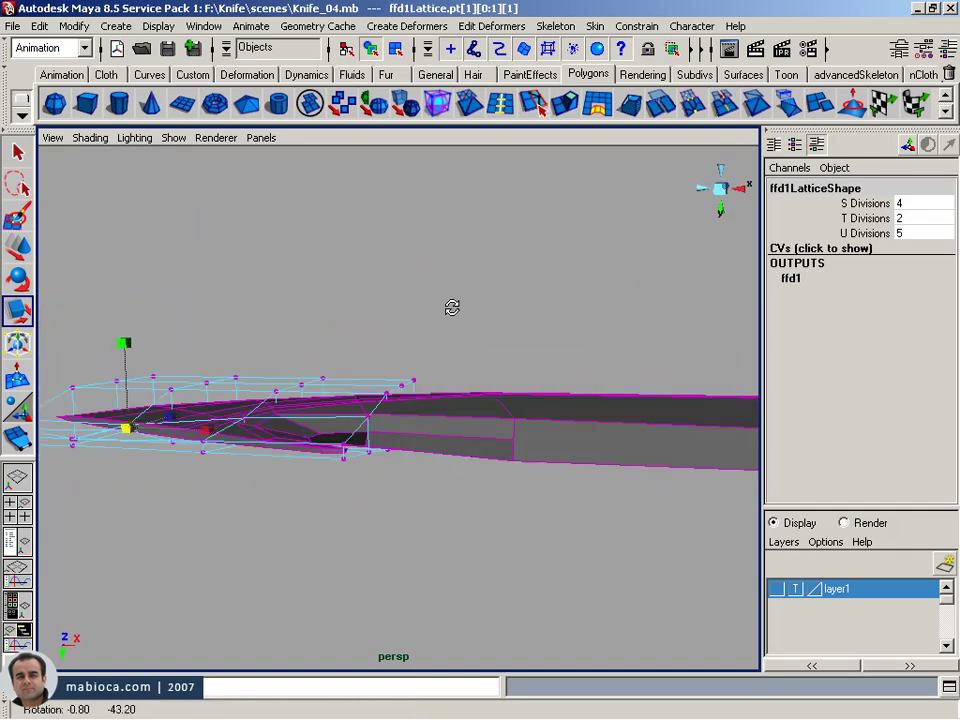
click(450, 403)
key(f)
mouse_move(450, 403)
alt+mouse_down()
mouse_move(557, 480)
mouse_move(699, 441)
alt+mouse_up()
alt+right_drag(699, 441, 538, 404)
mouse_move(538, 404)
alt+mouse_down()
mouse_move(469, 437)
mouse_move(628, 463)
mouse_move(619, 655)
mouse_move(731, 499)
mouse_move(521, 429)
mouse_move(345, 439)
mouse_move(377, 443)
alt+mouse_up()
mouse_move(377, 443)
alt+right_down()
mouse_move(221, 454)
mouse_move(416, 428)
alt+right_up()
mouse_move(416, 428)
alt+mouse_down()
mouse_move(221, 360)
mouse_move(171, 369)
mouse_move(236, 427)
alt+mouse_up()
click(212, 410)
- Select the ffd1 lattice points around the hook tip and scale them taller in Y, then reselect the knife mesh
right_drag(208, 395, 208, 368)
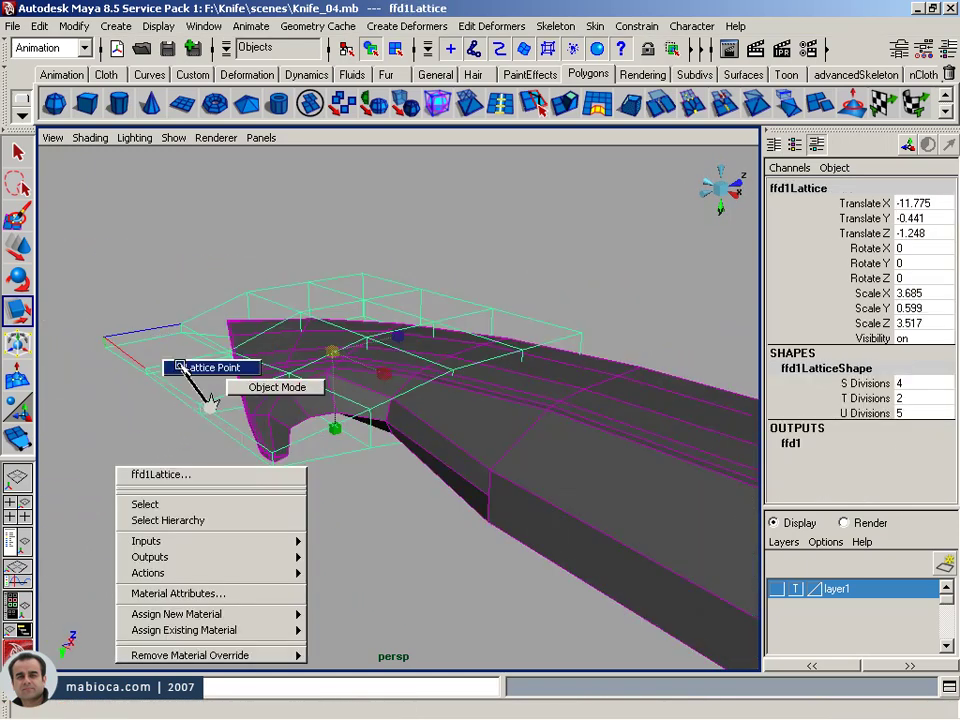
drag(221, 429, 308, 388)
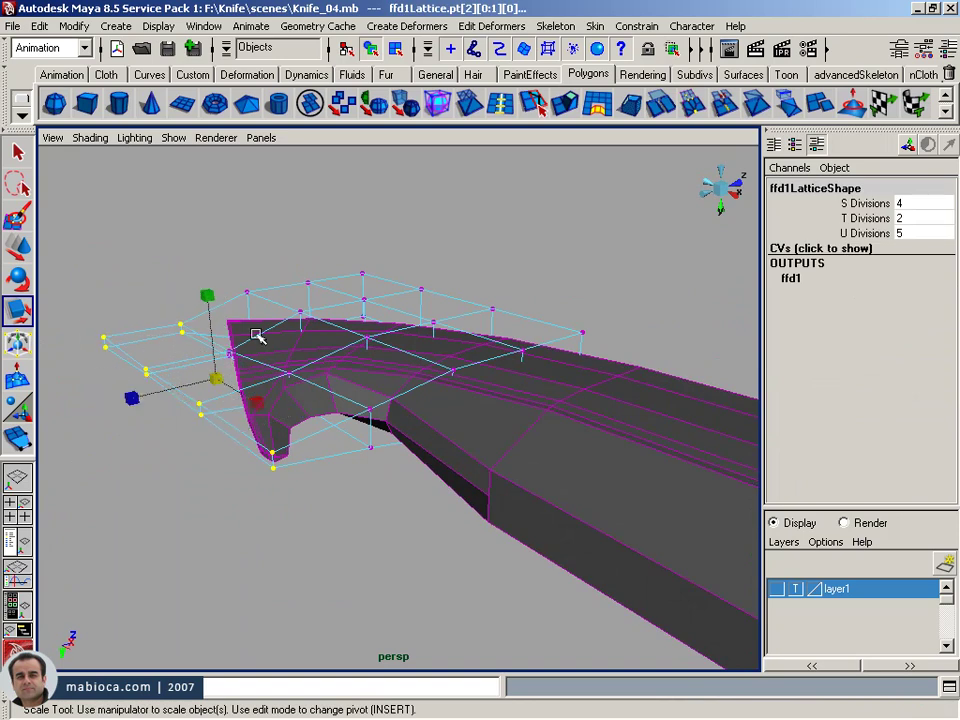
mouse_move(334, 459)
alt+mouse_down()
mouse_move(306, 401)
mouse_move(407, 285)
mouse_move(338, 295)
mouse_move(300, 379)
mouse_move(313, 309)
mouse_move(293, 270)
mouse_move(304, 306)
mouse_move(414, 296)
mouse_move(435, 315)
mouse_move(415, 334)
mouse_move(396, 317)
mouse_move(380, 320)
alt+mouse_up()
drag(141, 332, 141, 313)
mouse_move(288, 359)
alt+mouse_down()
mouse_move(178, 315)
mouse_move(165, 332)
mouse_move(242, 326)
mouse_move(253, 312)
mouse_move(251, 325)
alt+mouse_up()
alt+drag(353, 480, 327, 441)
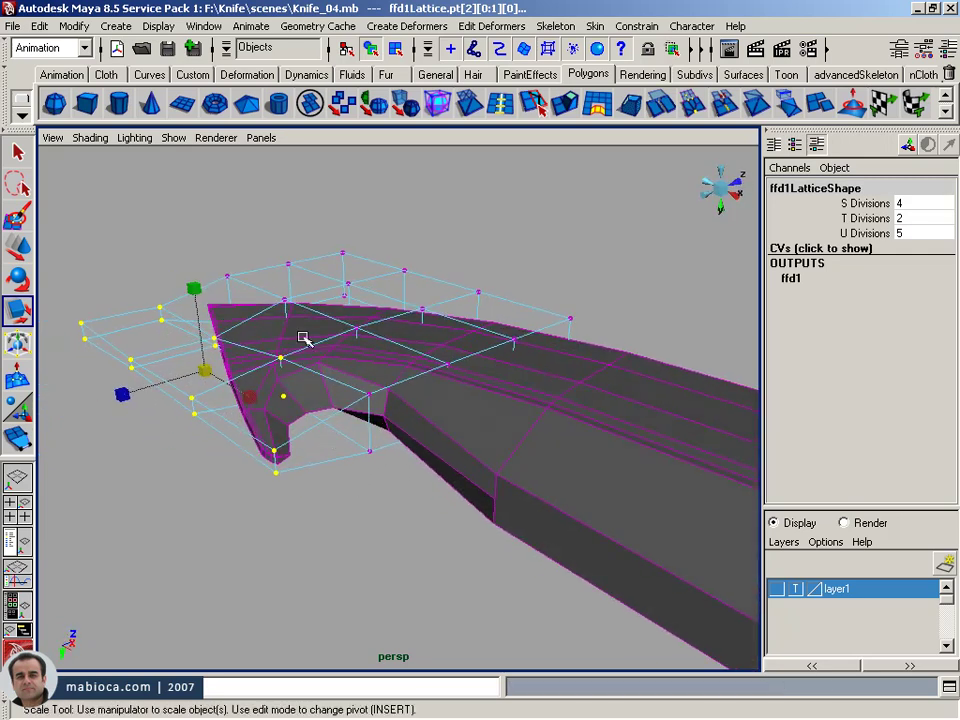
mouse_move(190, 298)
mouse_down()
mouse_move(195, 270)
mouse_move(249, 298)
mouse_move(257, 315)
mouse_move(289, 317)
mouse_move(277, 341)
mouse_up()
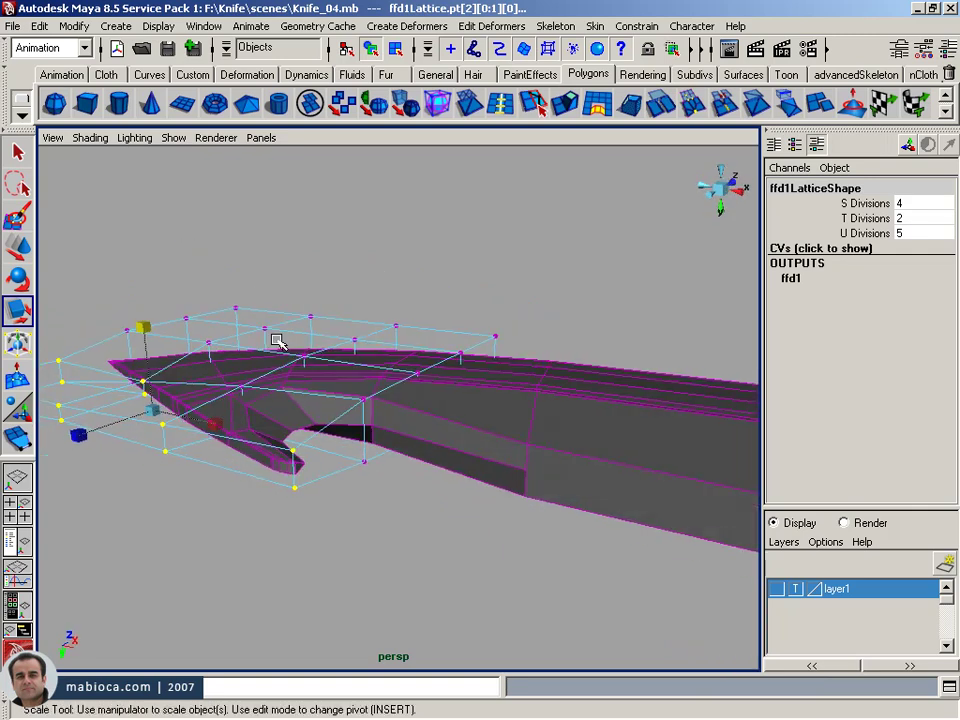
drag(289, 390, 296, 345)
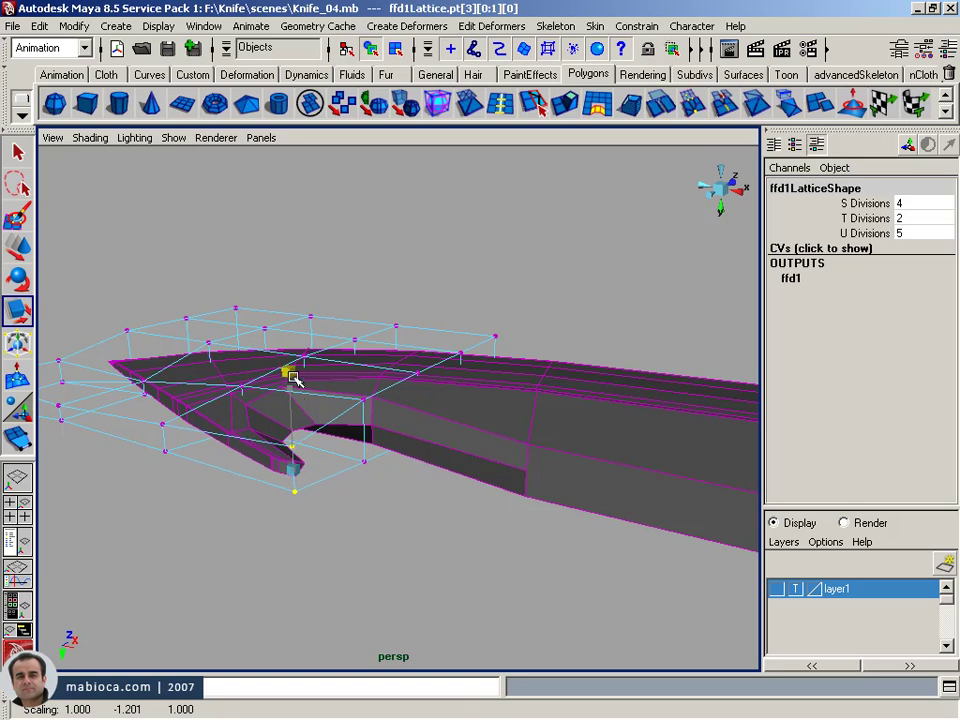
click(355, 372)
mouse_move(355, 372)
alt+mouse_down()
mouse_move(484, 426)
mouse_move(330, 268)
alt+mouse_up()
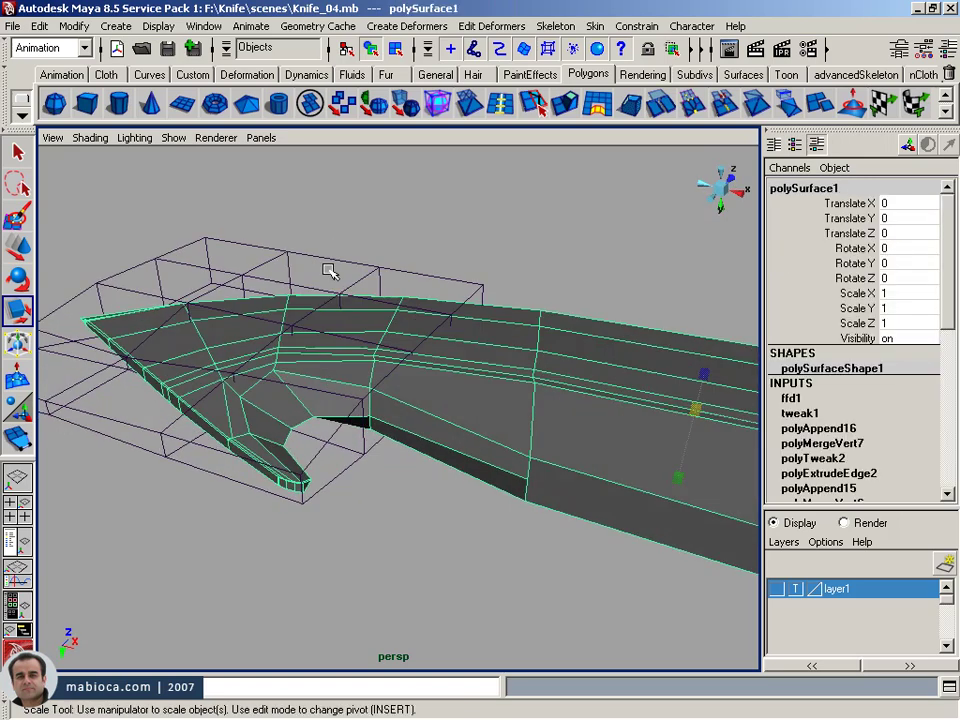
- Delete the knife mesh's construction history, baking in the lattice shape
click(40, 26)
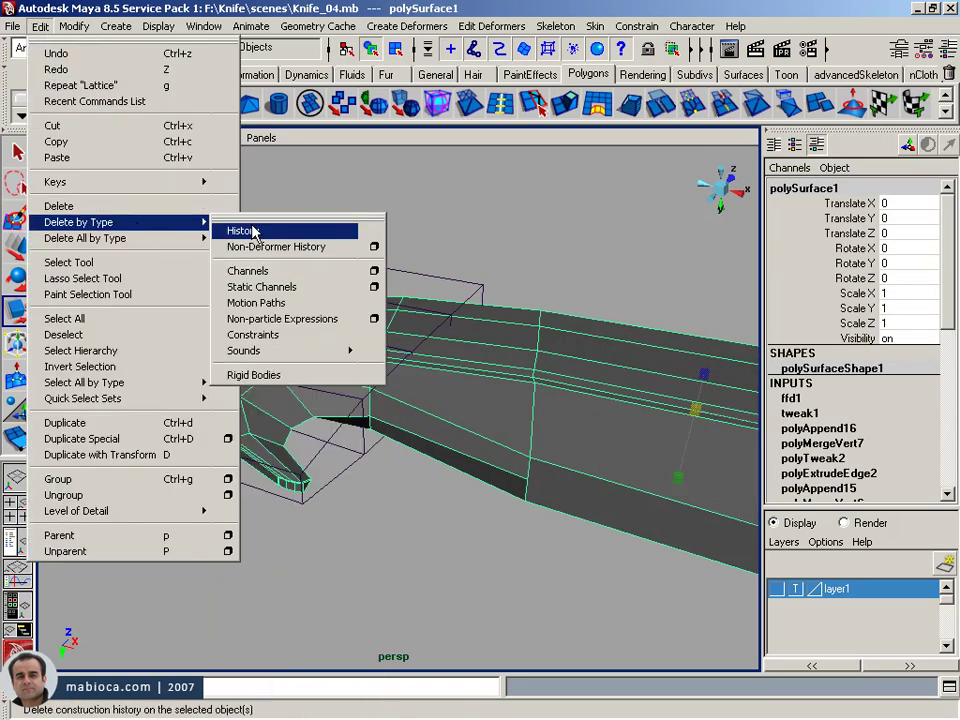
click(253, 229)
mouse_move(253, 407)
alt+mouse_down()
mouse_move(658, 418)
mouse_move(311, 429)
mouse_move(489, 429)
mouse_move(510, 414)
mouse_move(398, 430)
alt+mouse_up()
- Select the blade-edge vertices and scale them in Y to 0.816
right_drag(398, 430, 332, 418)
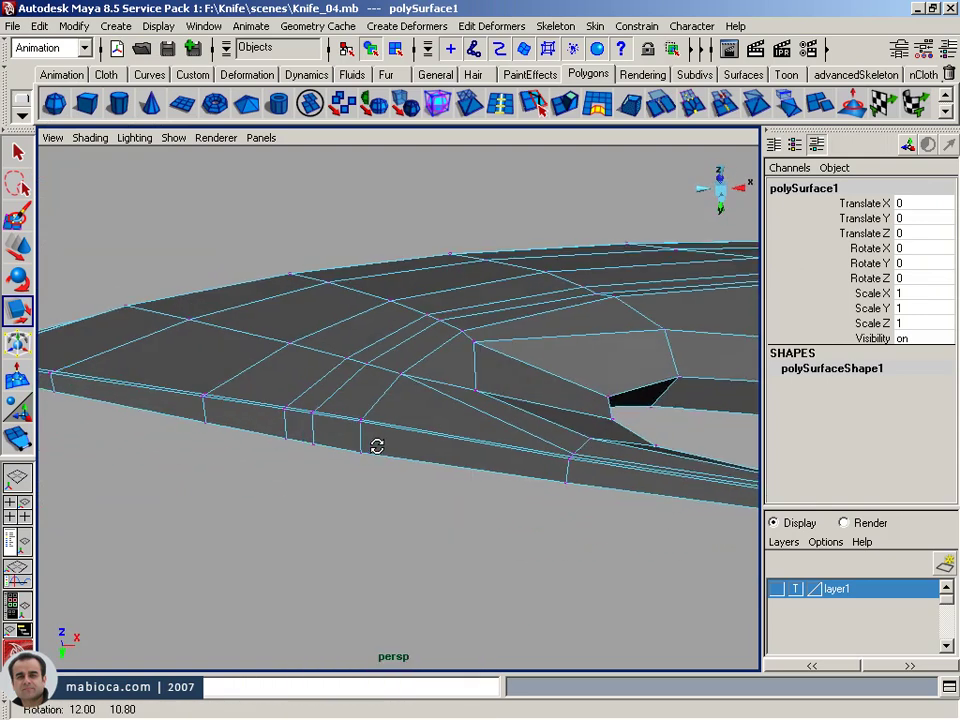
alt+drag(375, 446, 283, 452)
mouse_move(372, 398)
mouse_down()
mouse_move(293, 470)
mouse_move(334, 483)
mouse_up()
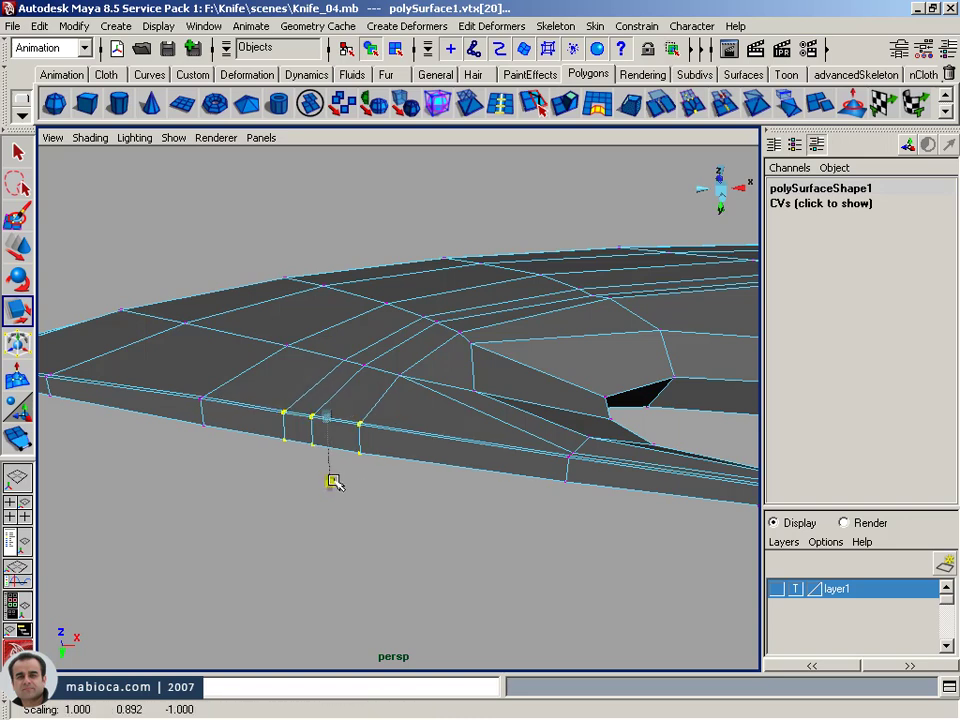
drag(217, 482, 216, 482)
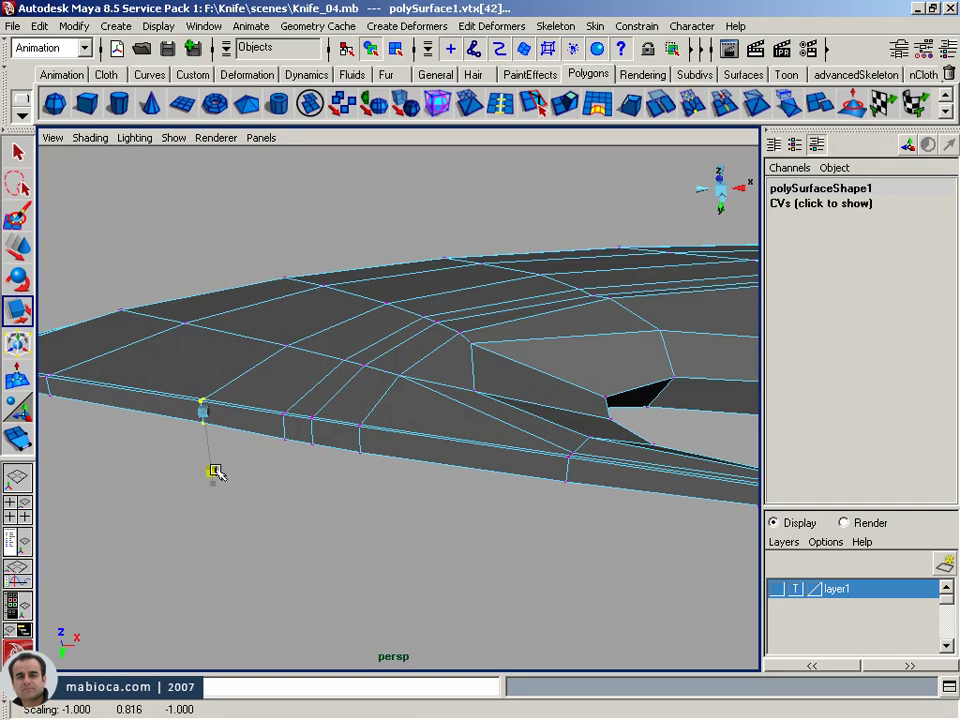
- Return to object mode and level the view along the blade tip
alt+right_drag(217, 480, 429, 467)
mouse_move(429, 467)
alt+mouse_down()
mouse_move(405, 392)
mouse_move(429, 396)
alt+mouse_up()
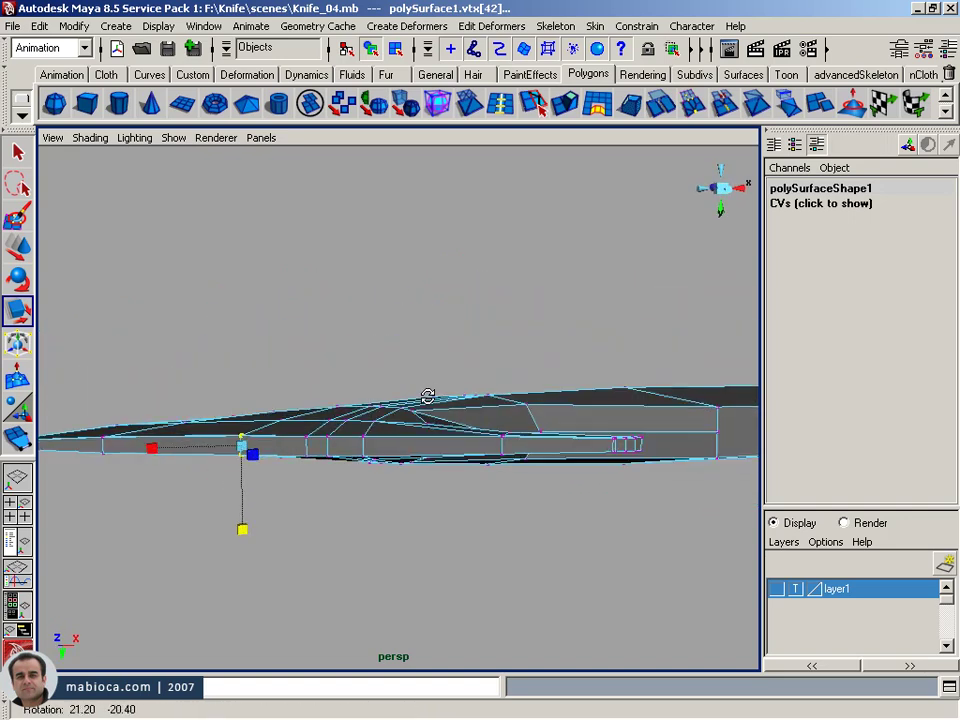
alt+right_drag(429, 396, 478, 389)
alt+drag(478, 389, 437, 443)
mouse_move(437, 443)
alt+right_down()
mouse_move(407, 501)
mouse_move(634, 388)
alt+right_up()
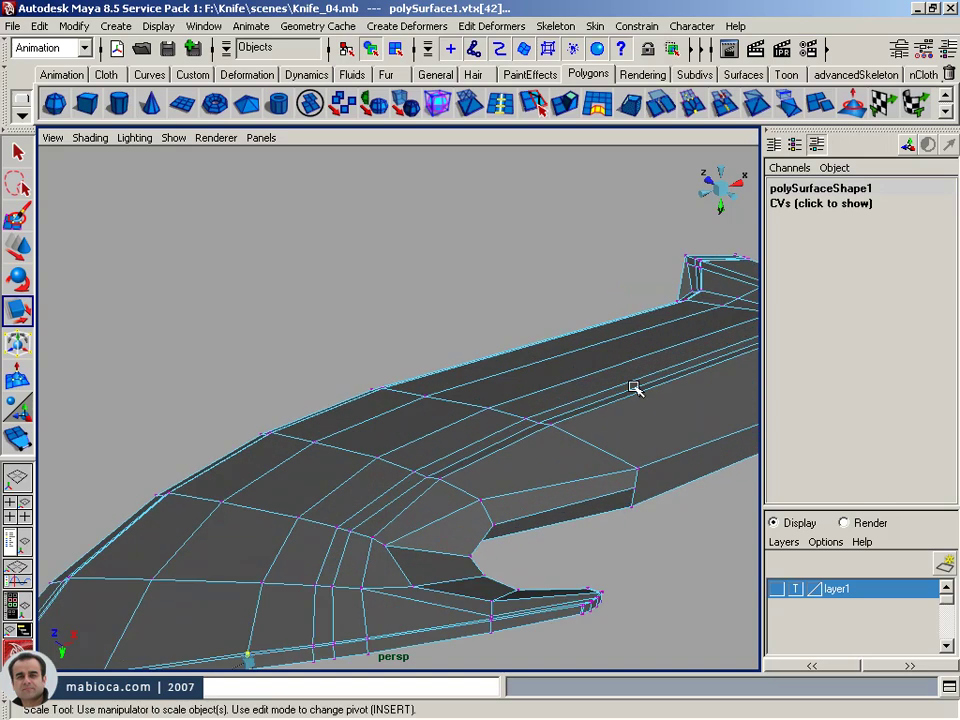
key(F8)
mouse_move(519, 451)
alt+mouse_down()
mouse_move(636, 491)
mouse_move(343, 437)
mouse_move(399, 454)
mouse_move(359, 528)
mouse_move(242, 388)
alt+mouse_up()
scroll(238, 384, up, 3)
alt+right_drag(234, 379, 450, 572)
mouse_move(450, 572)
alt+mouse_down()
mouse_move(241, 488)
mouse_move(304, 553)
mouse_move(311, 619)
alt+mouse_up()
mouse_move(311, 619)
alt+middle_down()
mouse_move(369, 356)
mouse_move(339, 414)
alt+middle_up()
mouse_move(339, 414)
alt+right_down()
mouse_move(578, 456)
mouse_move(541, 407)
alt+right_up()
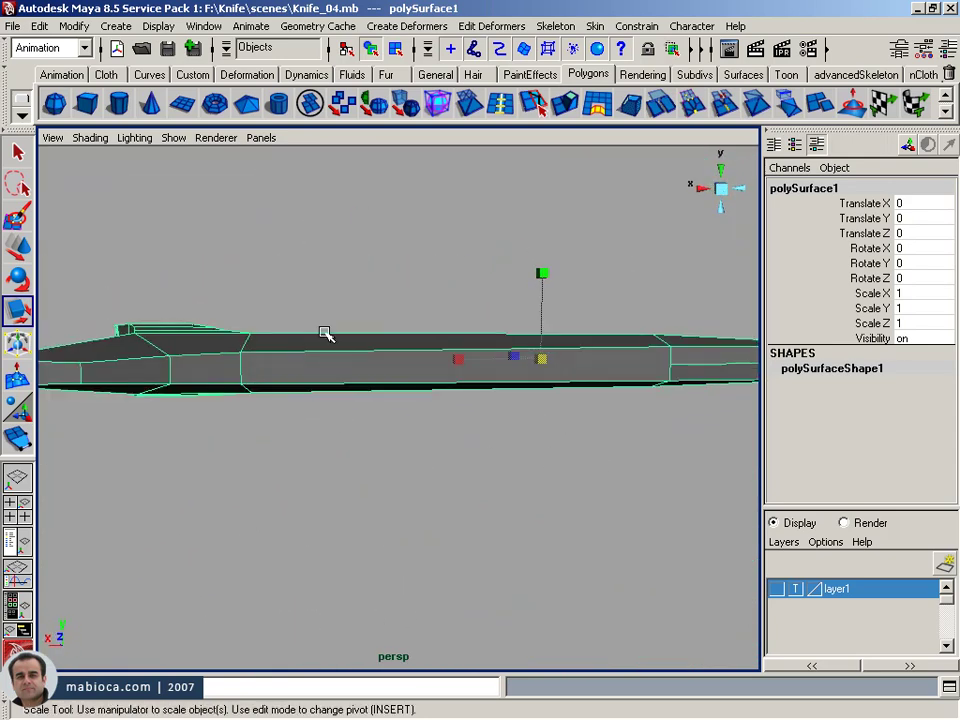
alt+middle_drag(325, 333, 340, 268)
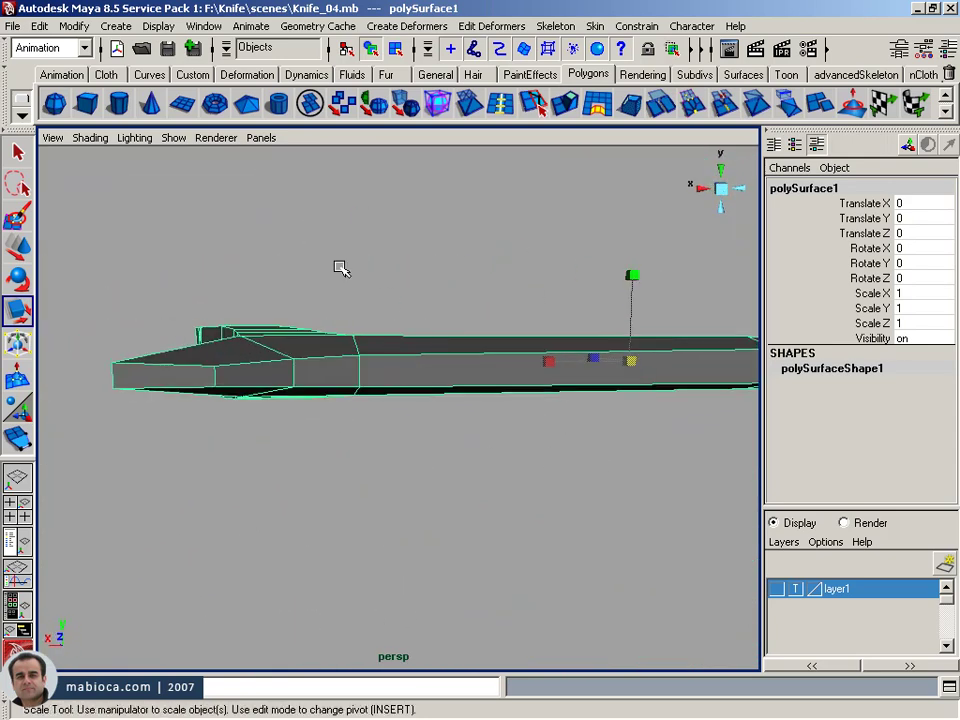
- Insert a lengthwise edge loop along the knife's side, redoing it to end at the vertical edge
click(500, 103)
mouse_move(354, 377)
alt+mouse_down()
mouse_move(497, 413)
mouse_move(408, 381)
alt+mouse_up()
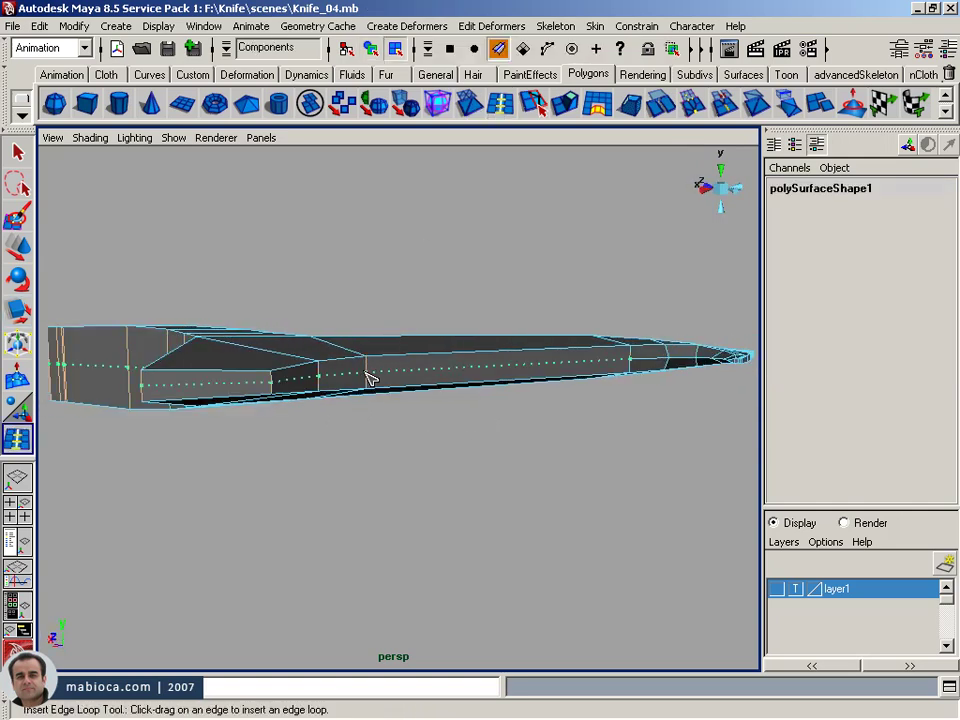
click(365, 380)
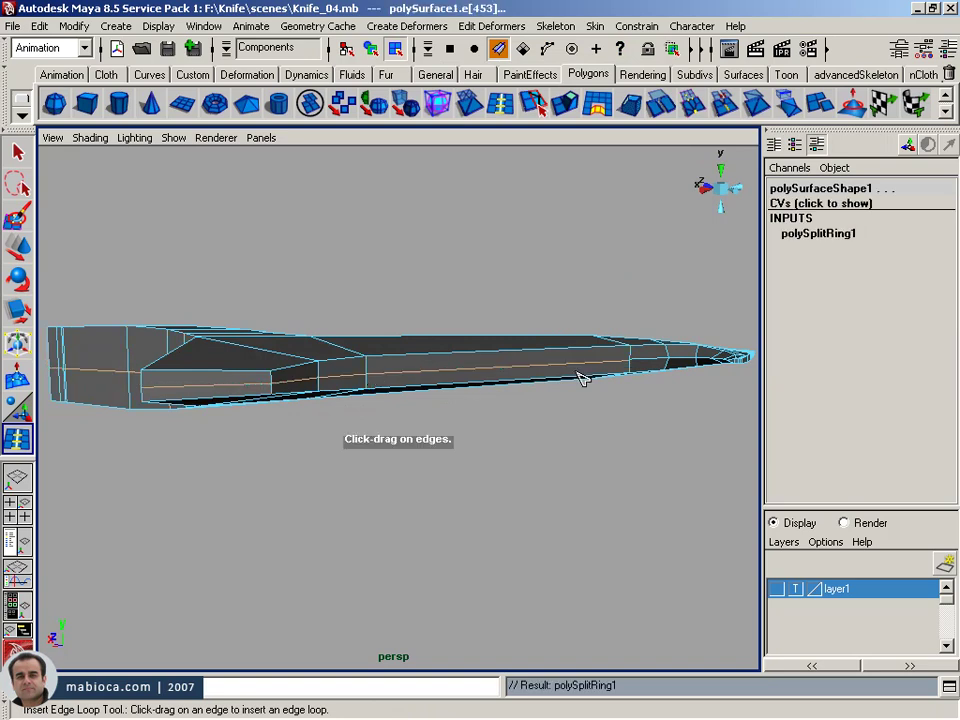
alt+right_drag(579, 381, 681, 414)
mouse_move(681, 414)
alt+mouse_down()
mouse_move(514, 381)
mouse_move(453, 375)
mouse_move(446, 387)
alt+mouse_up()
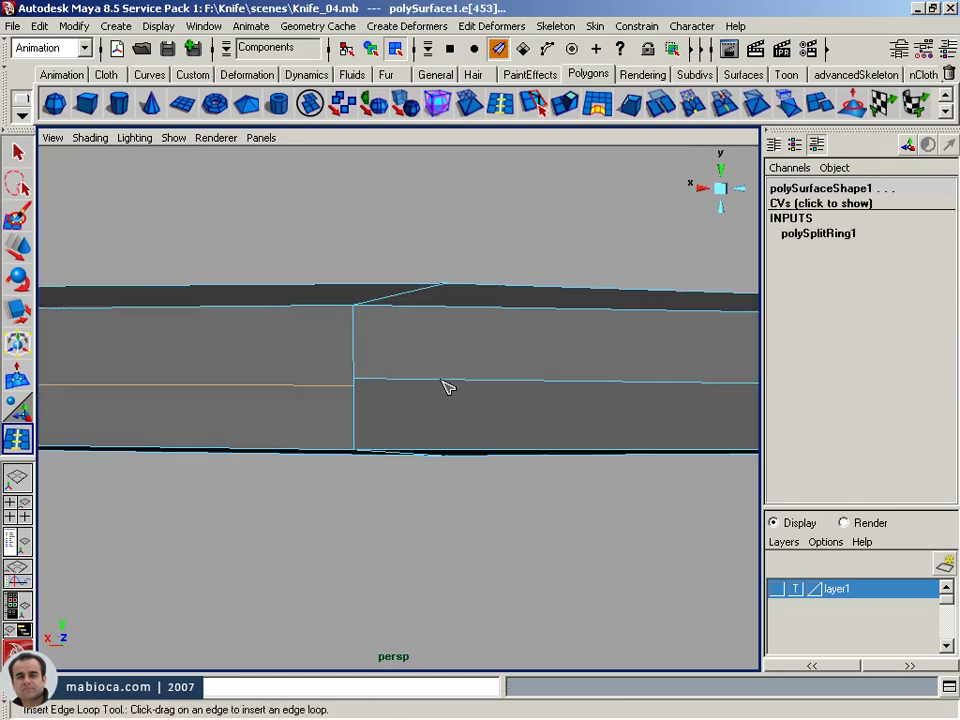
key(ctrl+z)
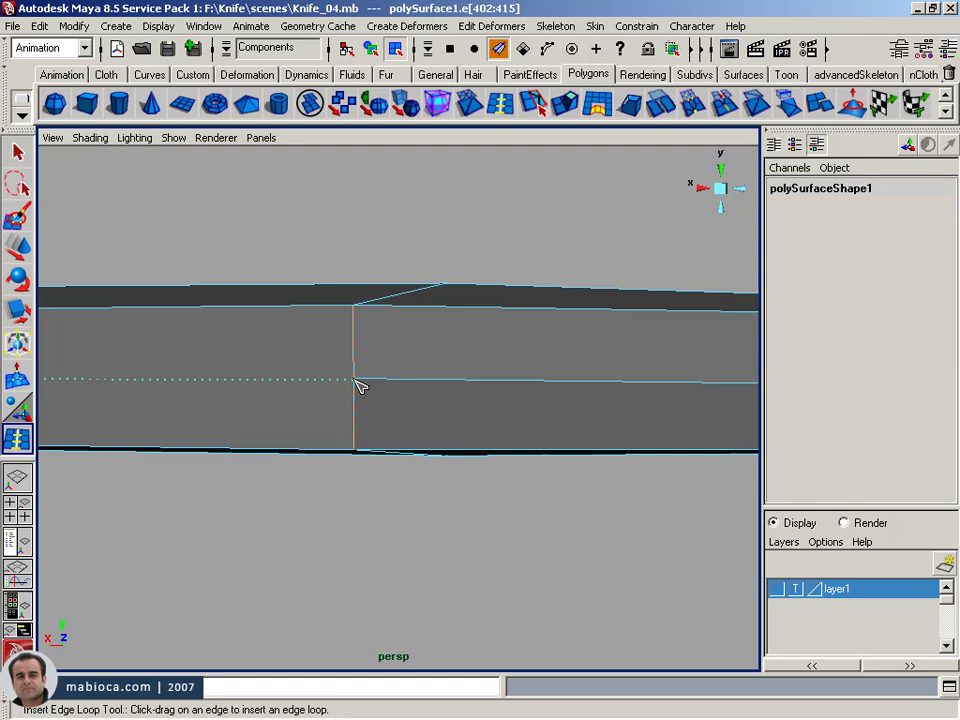
click(355, 381)
- In wireframe, select the loop's two end vertices and merge them
key(w)
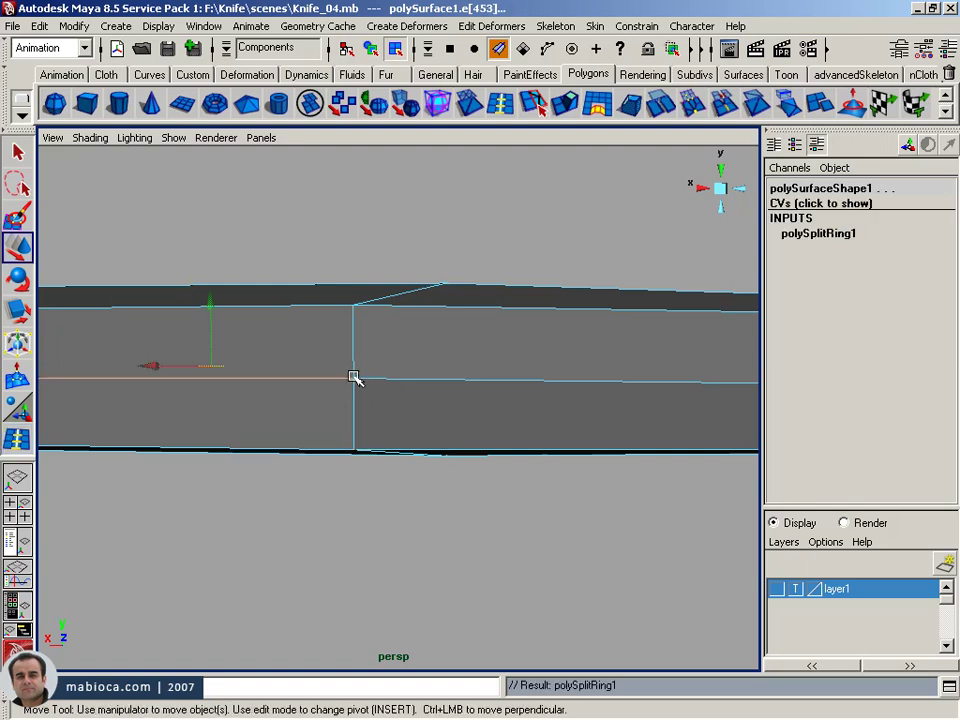
key(4)
alt+drag(369, 377, 377, 370)
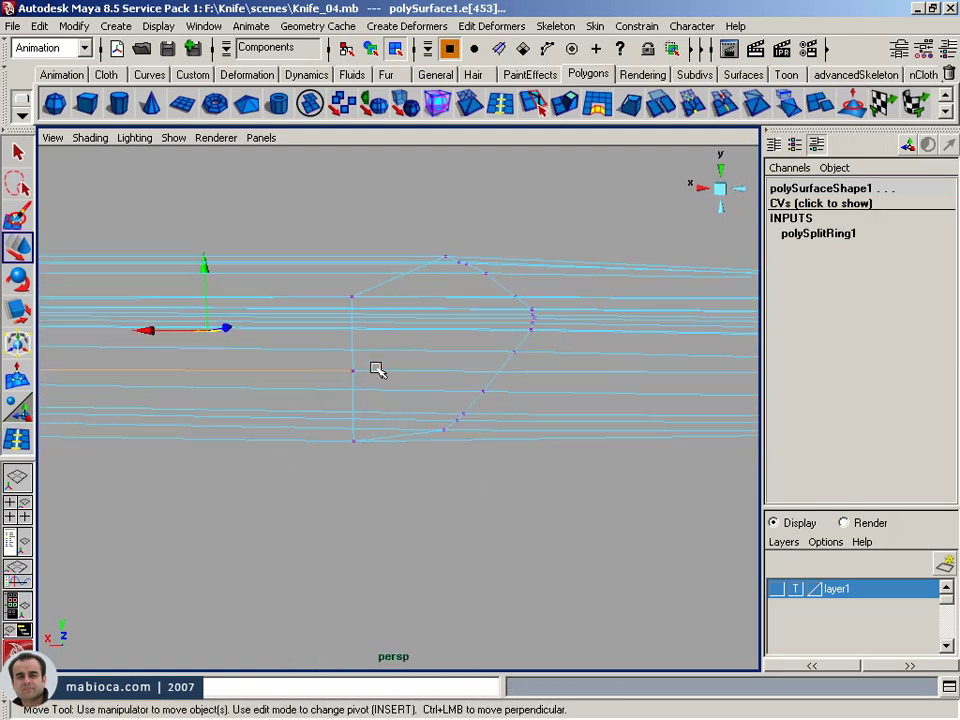
click(818, 203)
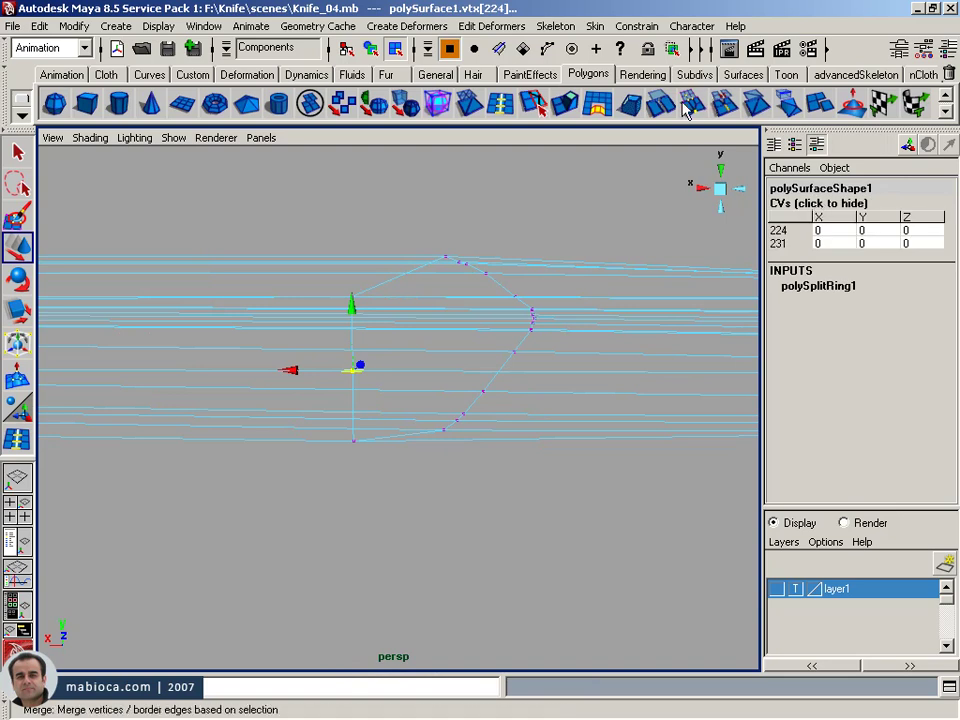
click(532, 102)
mouse_move(400, 330)
alt+mouse_down()
mouse_move(363, 348)
mouse_move(366, 340)
alt+mouse_up()
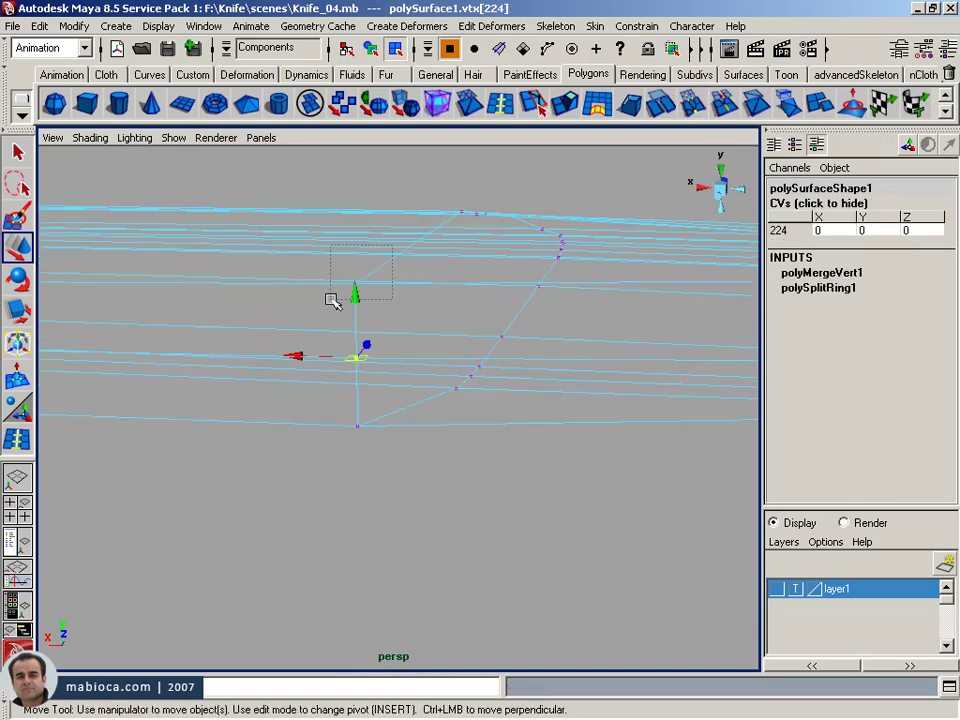
- Back in shaded object mode, start another edge loop around the hook notch
key(F8)
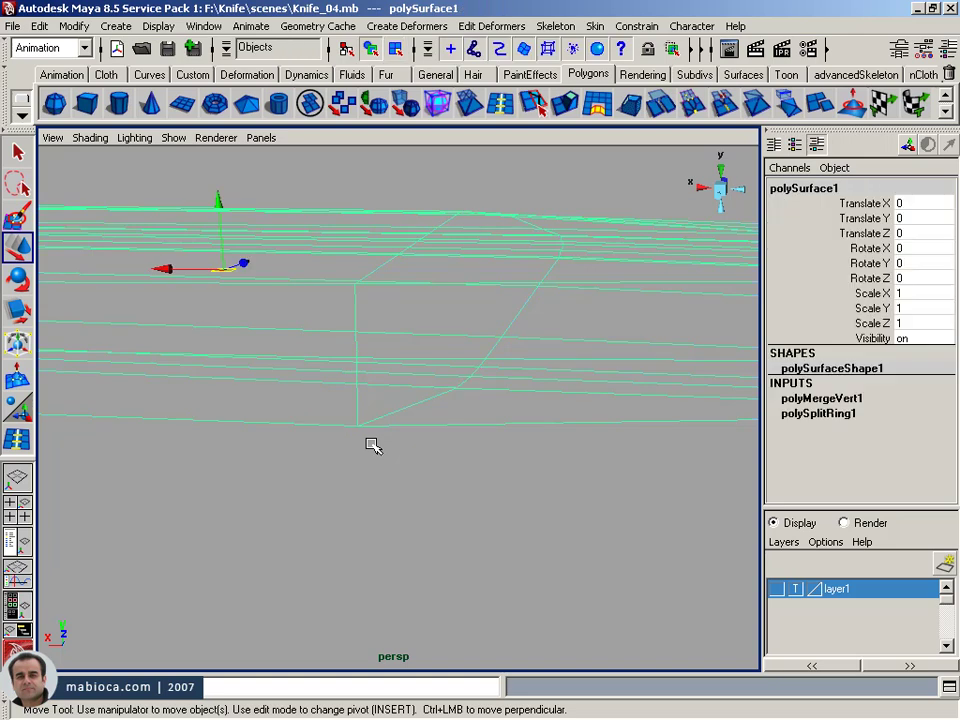
key(5)
alt+right_drag(549, 349, 334, 343)
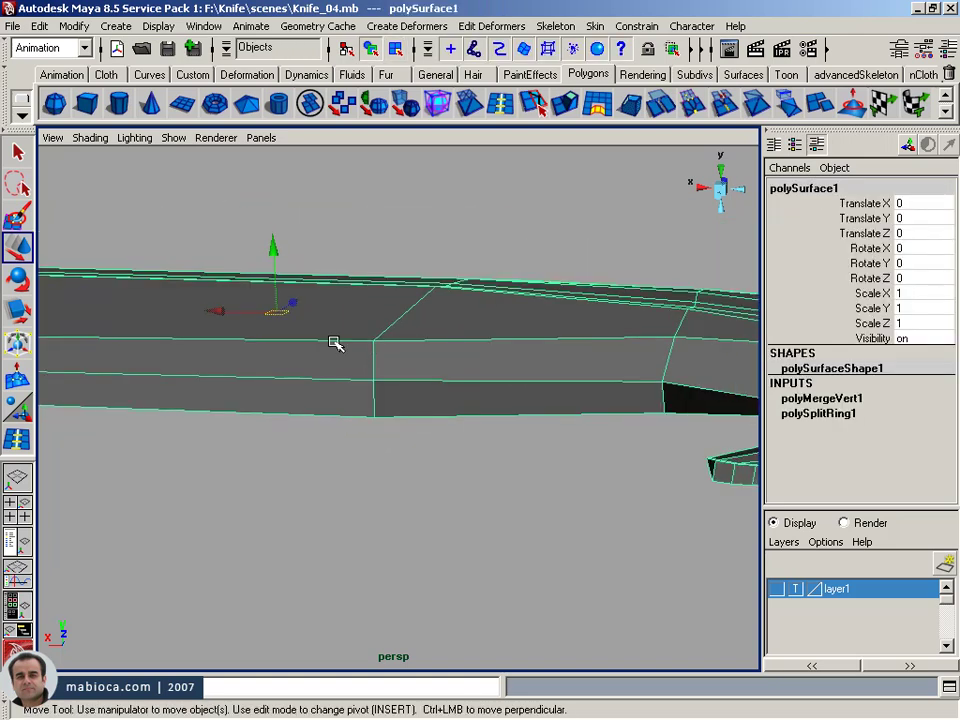
alt+drag(334, 343, 609, 349)
mouse_move(609, 349)
alt+right_down()
mouse_move(426, 350)
mouse_move(420, 272)
mouse_move(420, 343)
mouse_move(374, 294)
alt+right_up()
mouse_move(519, 415)
alt+mouse_down()
mouse_move(399, 392)
mouse_move(143, 381)
alt+mouse_up()
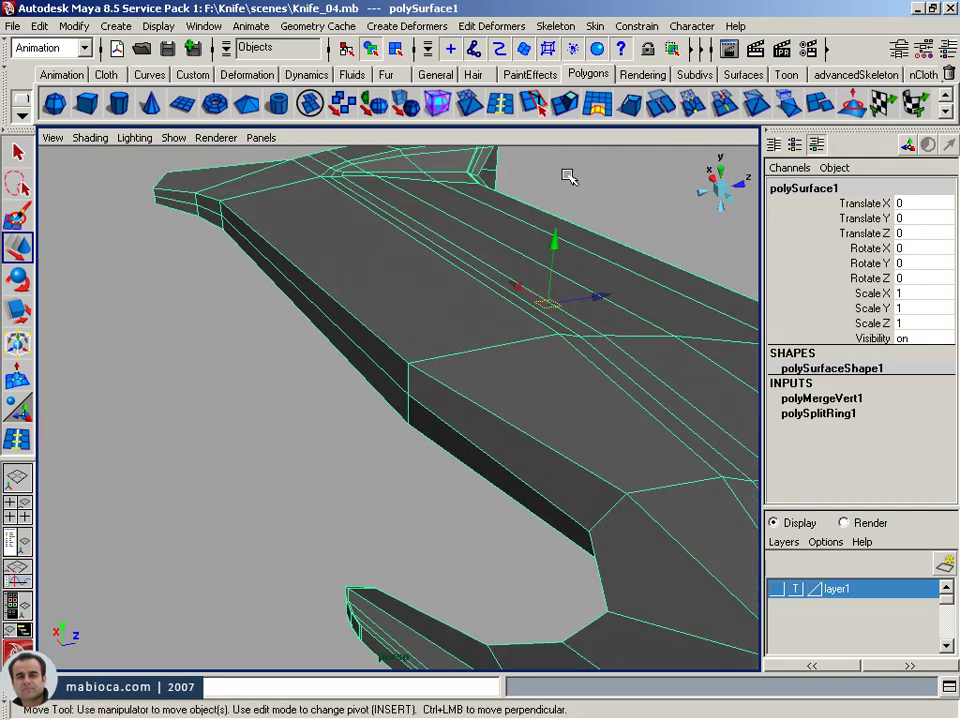
click(597, 102)
mouse_move(527, 180)
alt+right_down()
mouse_move(392, 251)
mouse_move(535, 377)
alt+right_up()
click(513, 370)
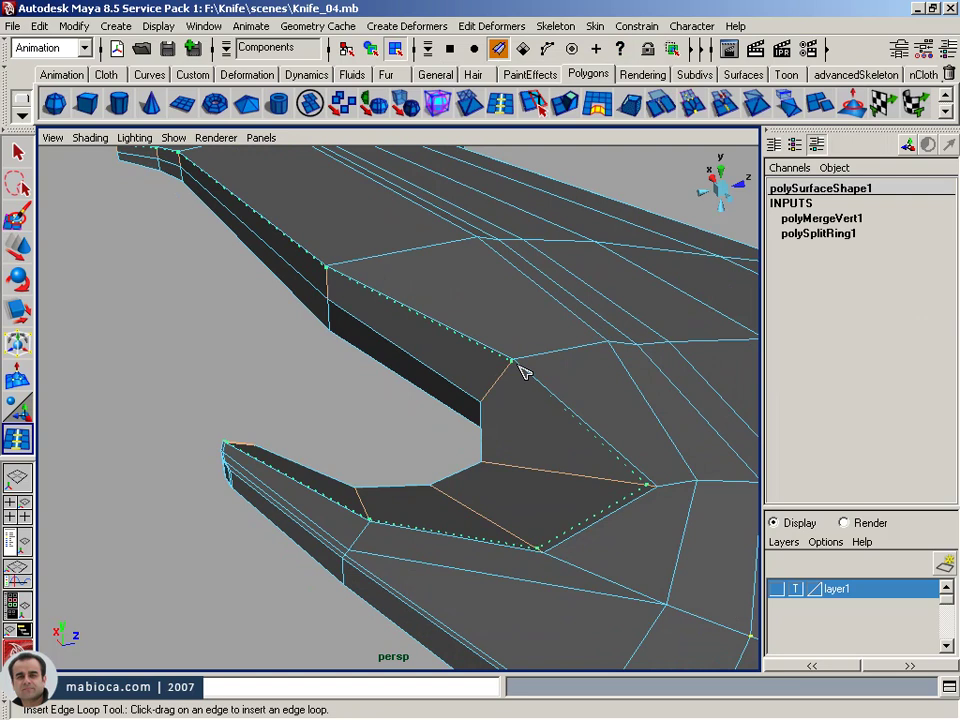
click(519, 371)
alt+drag(519, 371, 439, 354)
alt+middle_drag(439, 354, 405, 334)
mouse_move(392, 330)
alt+mouse_down()
mouse_move(424, 270)
mouse_move(531, 360)
alt+mouse_up()
alt+right_drag(531, 360, 176, 386)
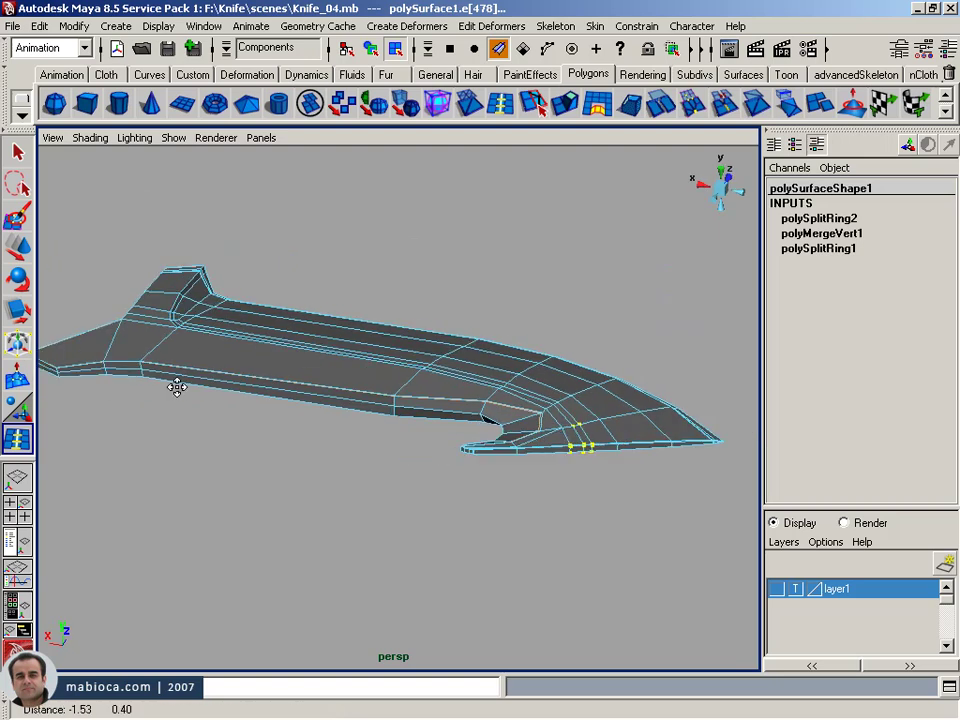
alt+drag(176, 386, 614, 386)
alt+right_drag(614, 386, 814, 429)
mouse_move(814, 429)
alt+middle_down()
mouse_move(369, 369)
mouse_move(321, 336)
mouse_move(480, 360)
alt+middle_up()
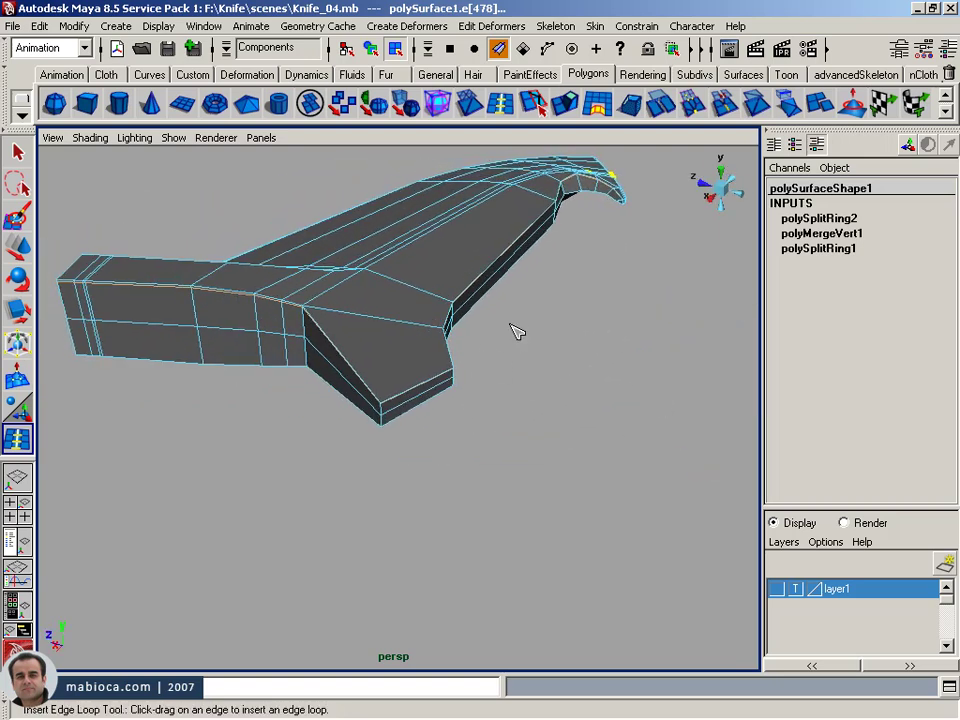
key(r)
alt+right_drag(542, 302, 491, 339)
alt+middle_drag(491, 339, 480, 279)
alt+drag(480, 279, 407, 305)
mouse_move(407, 305)
alt+right_down()
mouse_move(414, 300)
mouse_move(266, 259)
mouse_move(549, 251)
alt+right_up()
mouse_move(549, 251)
alt+mouse_down()
mouse_move(263, 239)
mouse_move(300, 233)
alt+mouse_up()
alt+middle_drag(182, 197, 225, 360)
alt+right_drag(225, 360, 360, 355)
middle_click(388, 348)
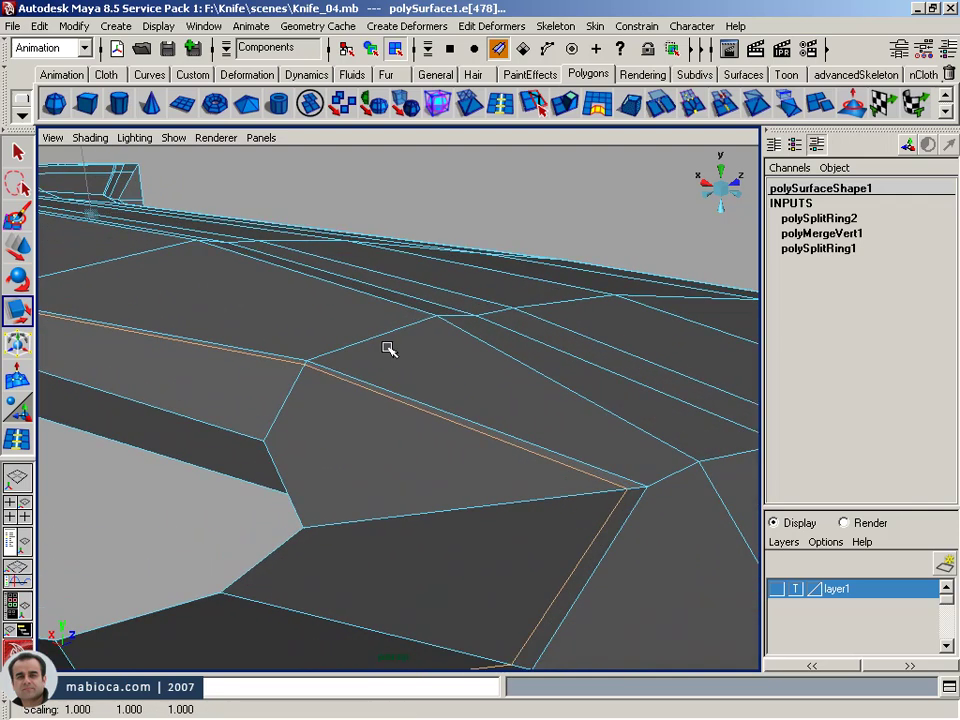
key(w)
click(81, 151)
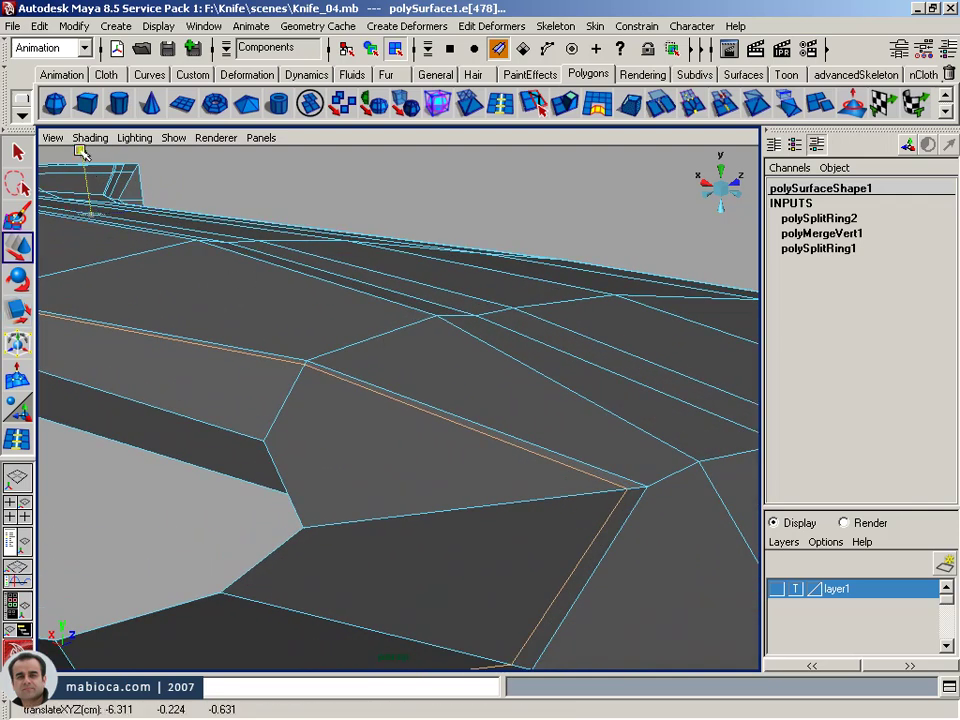
drag(81, 151, 81, 150)
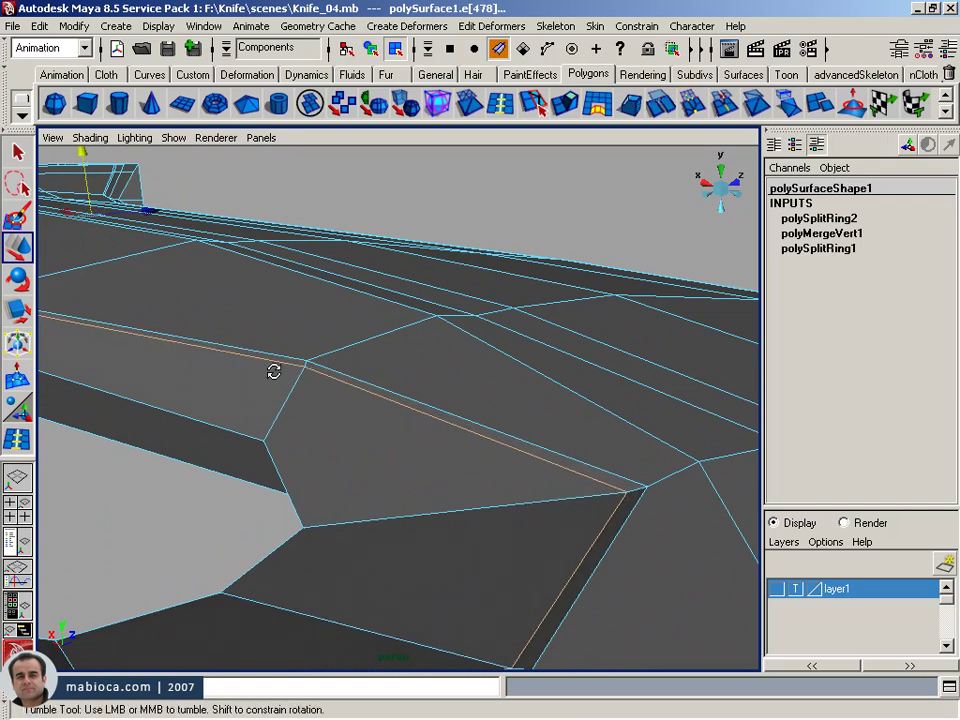
alt+drag(273, 371, 261, 367)
drag(125, 163, 121, 160)
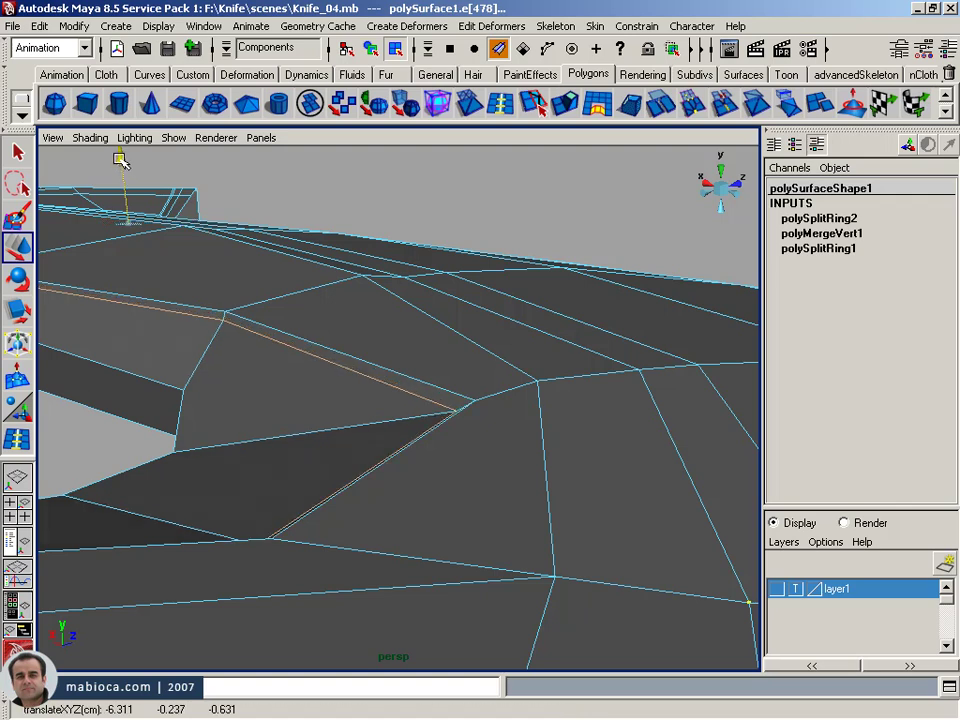
mouse_move(279, 336)
alt+mouse_down()
mouse_move(141, 324)
mouse_move(206, 261)
alt+mouse_up()
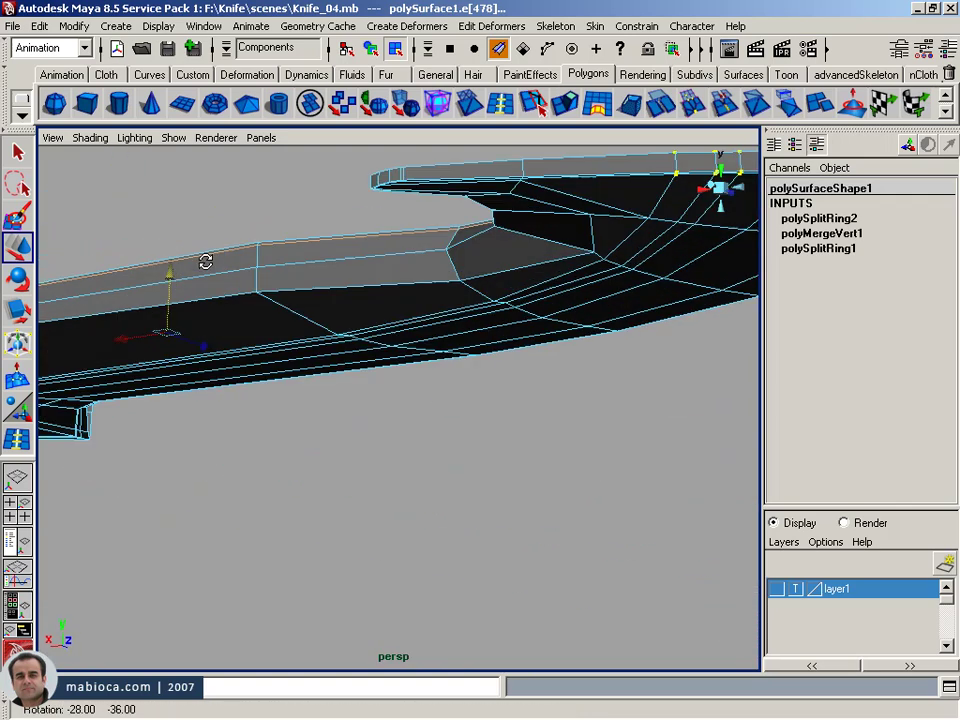
alt+middle_drag(206, 261, 105, 393)
mouse_move(105, 393)
alt+mouse_down()
mouse_move(399, 336)
mouse_move(446, 375)
mouse_move(555, 422)
alt+mouse_up()
mouse_move(555, 422)
alt+right_down()
mouse_move(627, 425)
mouse_move(469, 360)
alt+right_up()
alt+drag(469, 360, 489, 381)
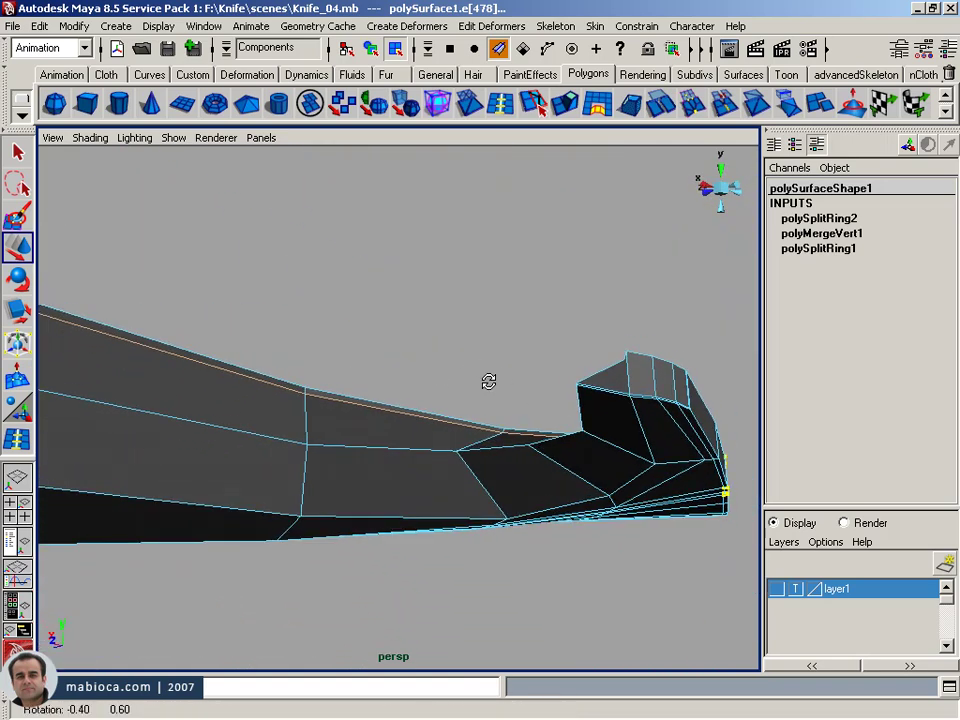
click(28, 444)
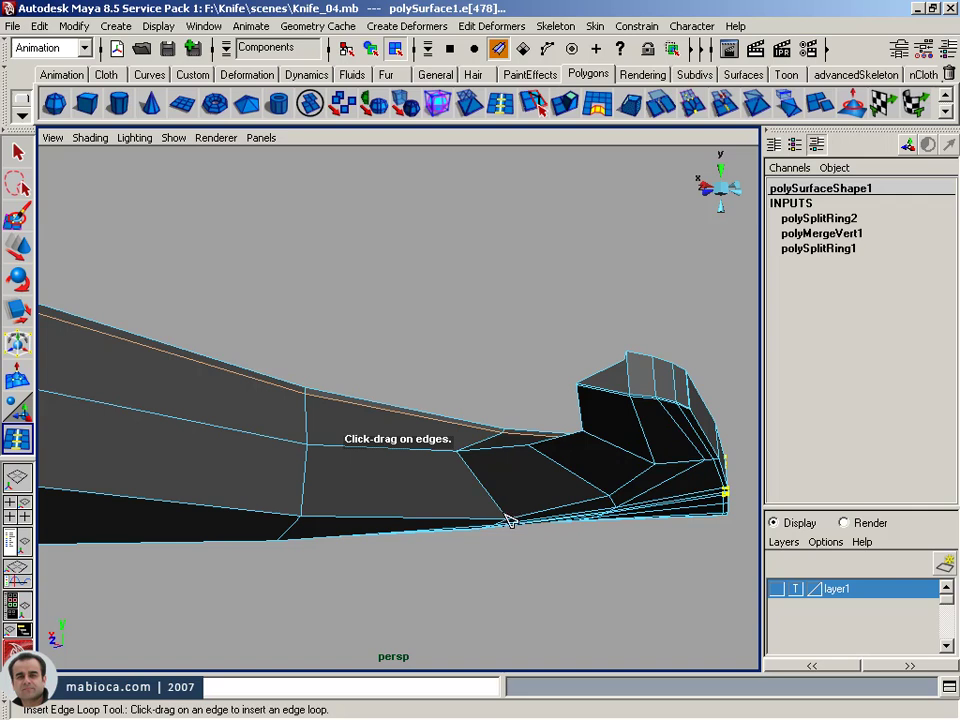
drag(505, 520, 509, 522)
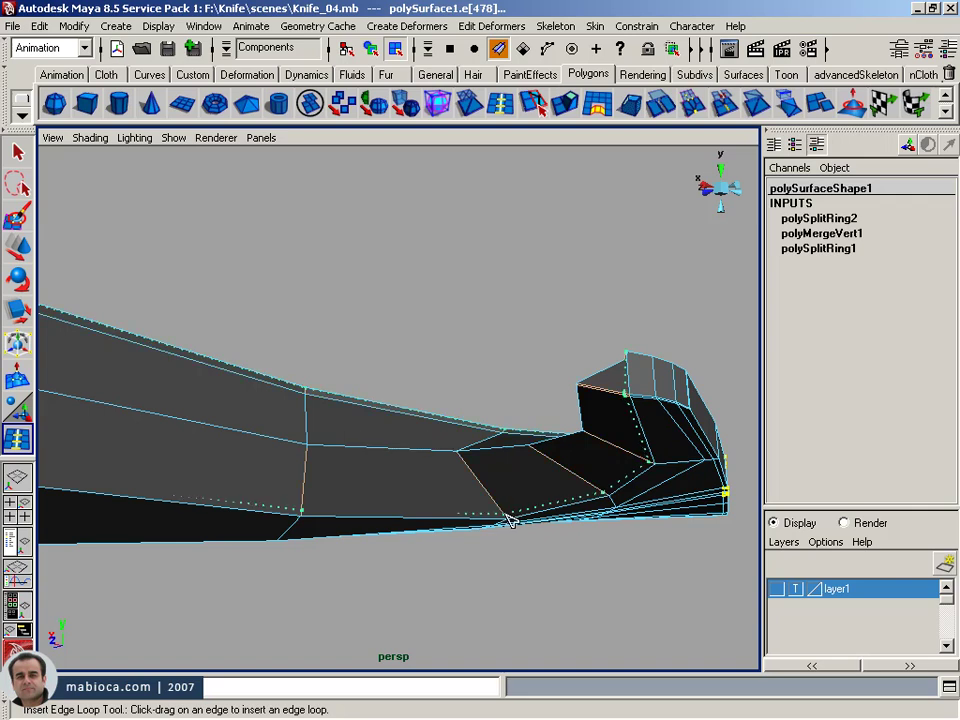
drag(509, 522, 509, 522)
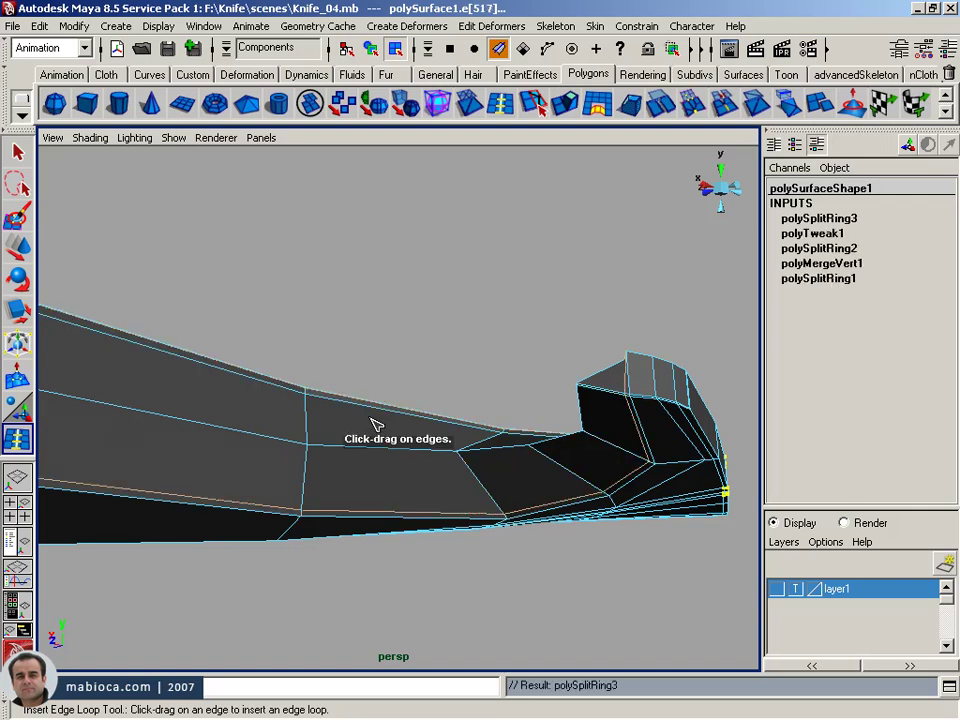
alt+right_drag(371, 424, 413, 535)
key(ctrl+z)
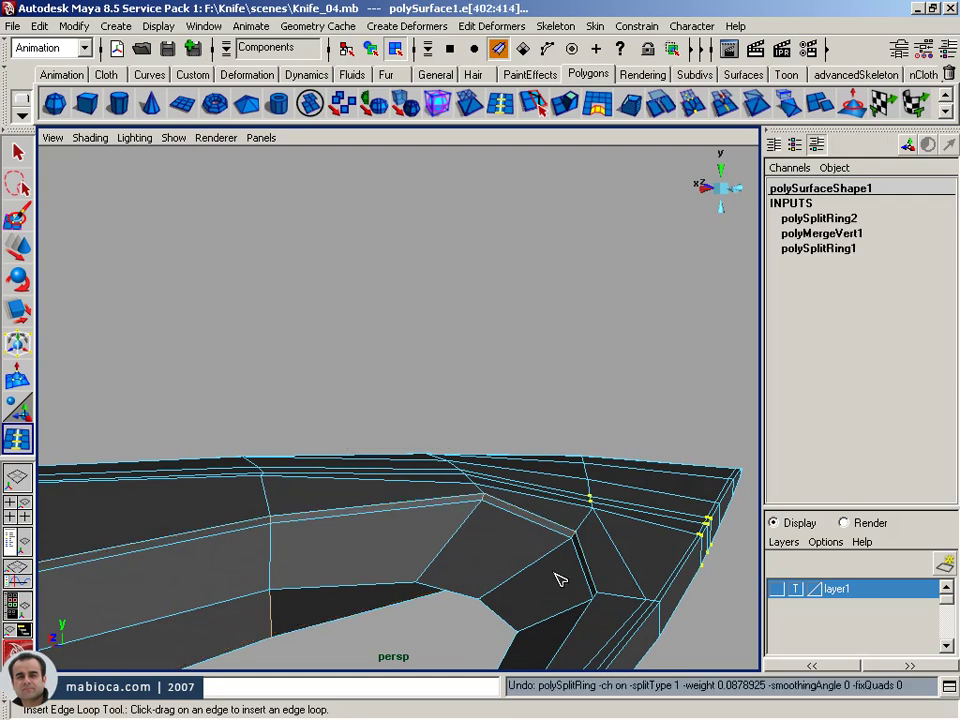
alt+drag(557, 577, 609, 551)
mouse_move(609, 551)
alt+right_down()
mouse_move(480, 542)
mouse_move(498, 545)
alt+right_up()
alt+drag(498, 545, 553, 529)
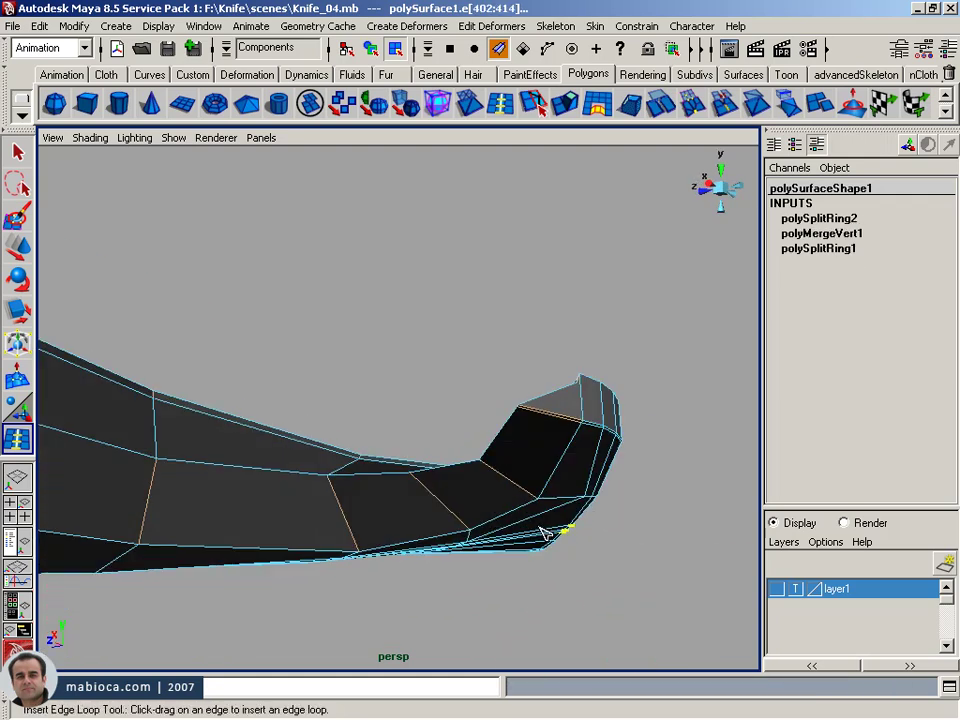
alt+right_drag(553, 529, 510, 553)
alt+middle_drag(510, 553, 523, 510)
alt+right_drag(523, 510, 546, 515)
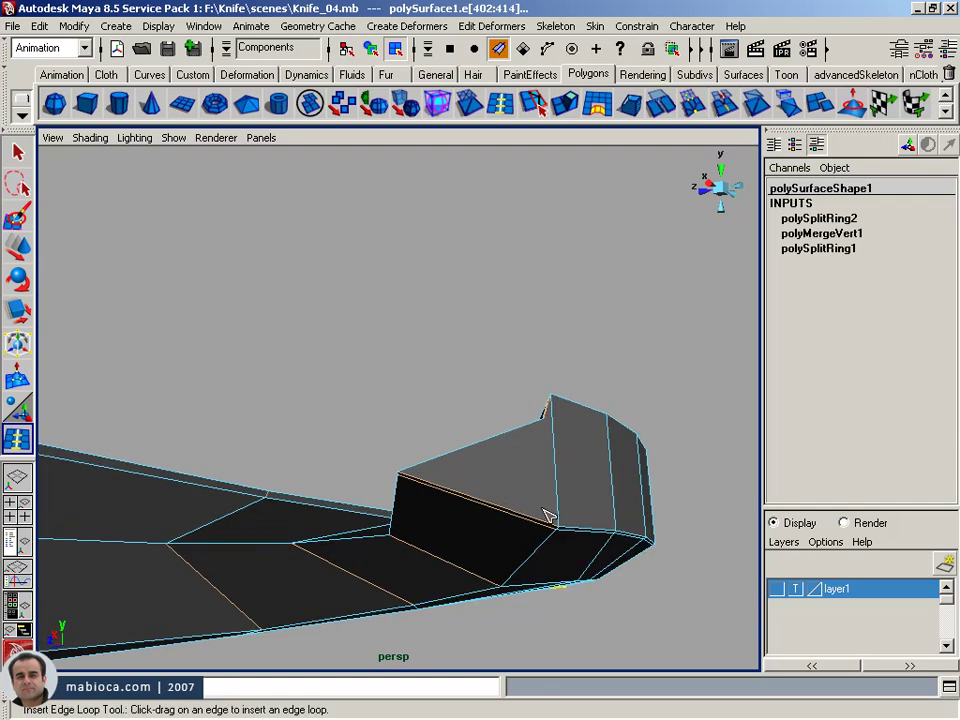
click(28, 250)
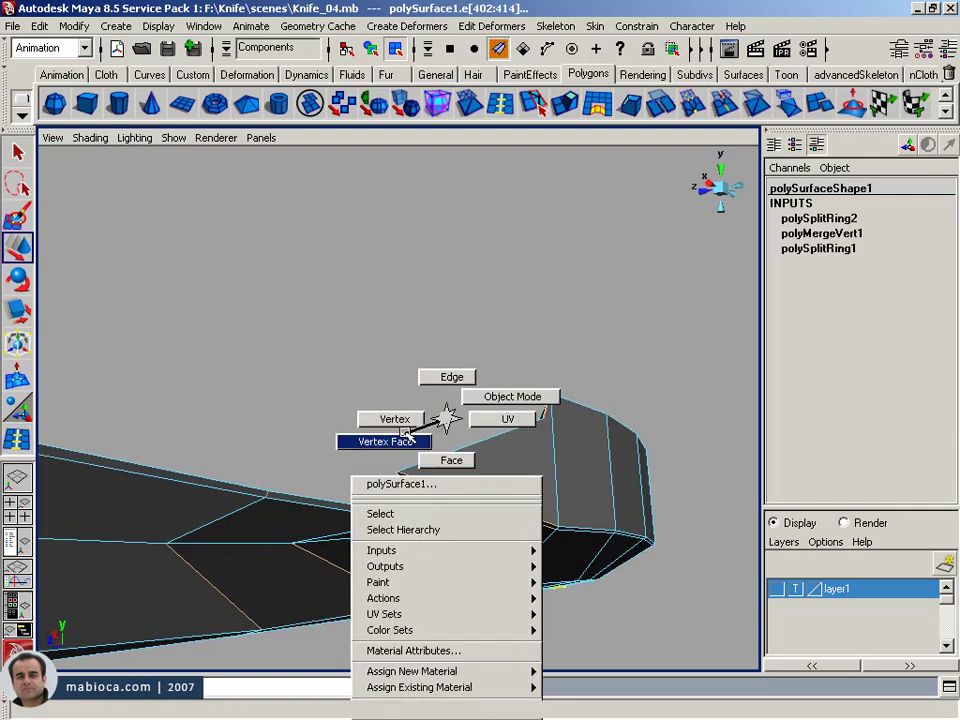
- Select the hook's top corner vertex and detach it via Edit Mesh > Detach Component
right_drag(448, 459, 392, 416)
alt+middle_drag(431, 478, 411, 342)
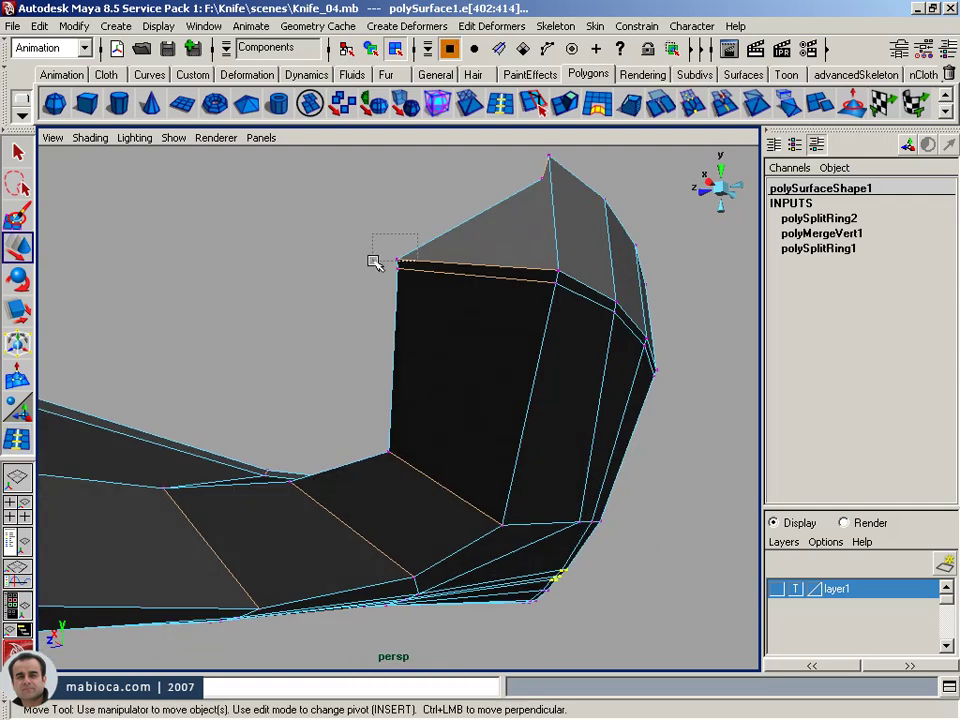
drag(373, 261, 379, 218)
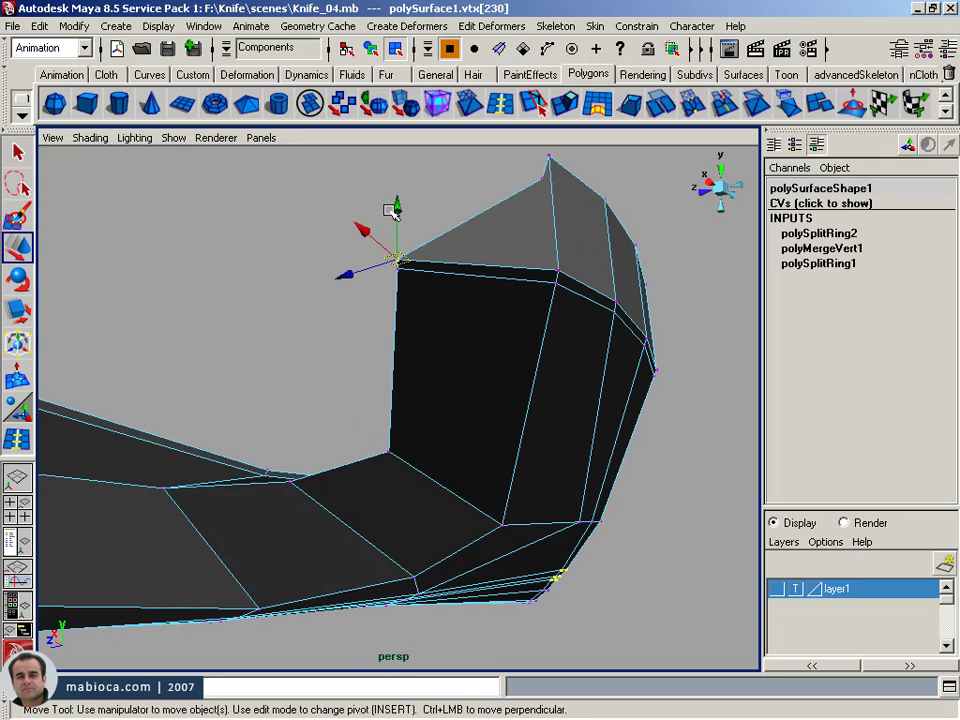
click(55, 48)
click(40, 82)
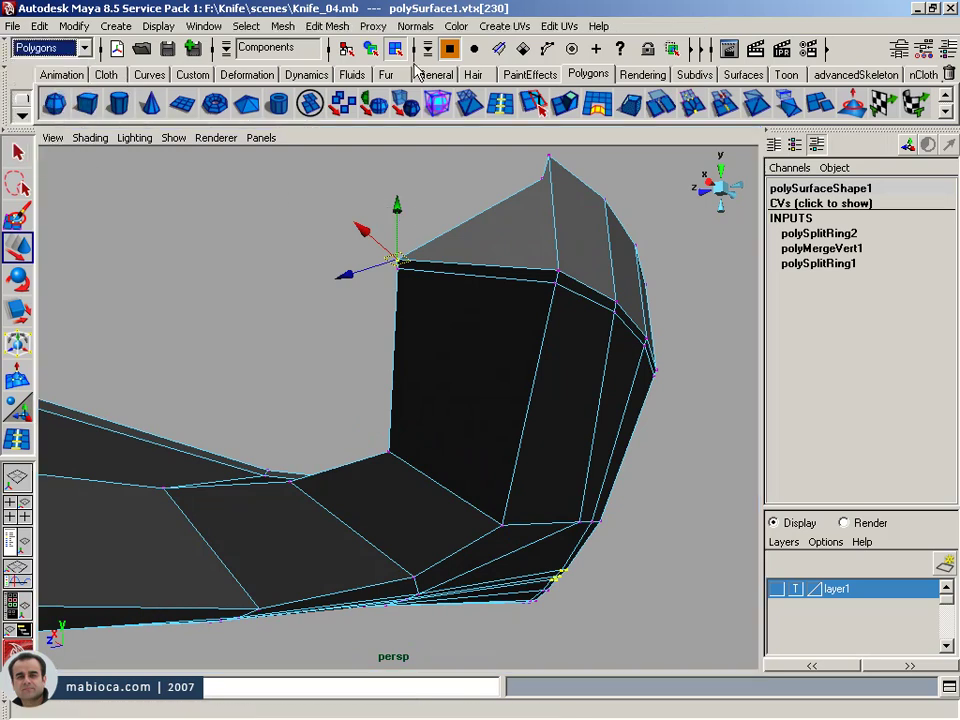
click(333, 30)
click(324, 318)
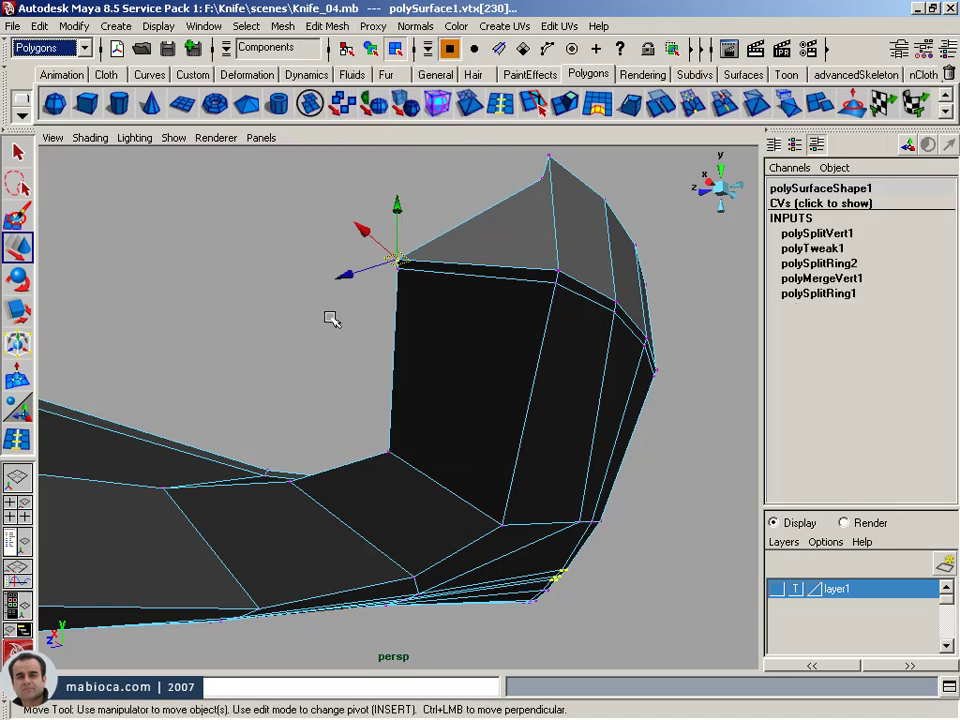
- Test-pull a detached corner vertex upward, undo it, and return to the Insert Edge Loop Tool
click(412, 249)
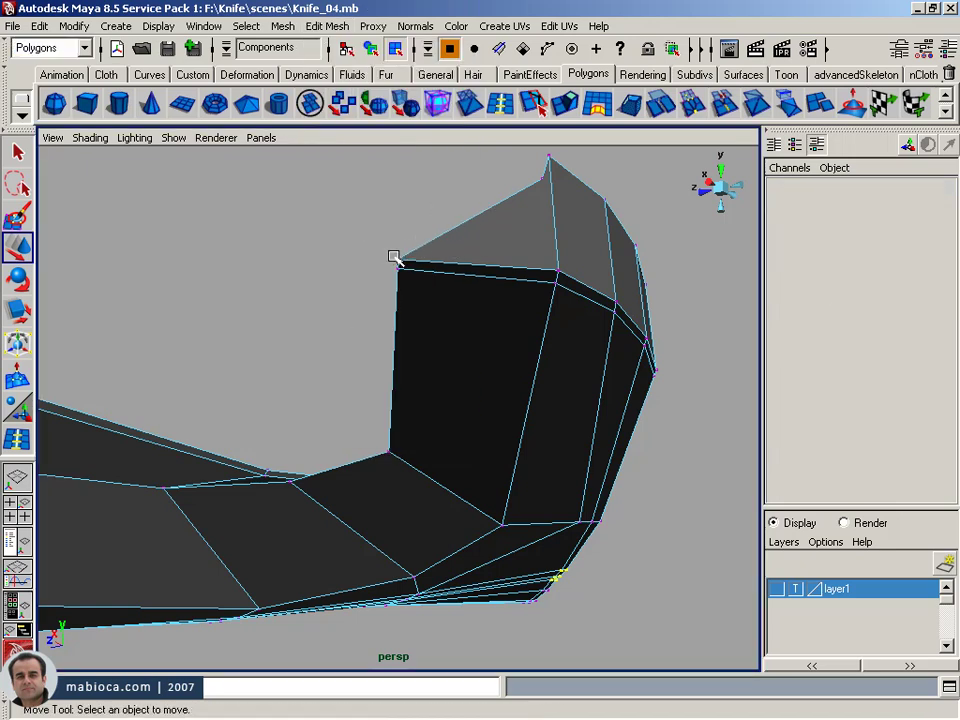
click(395, 258)
drag(397, 212, 399, 148)
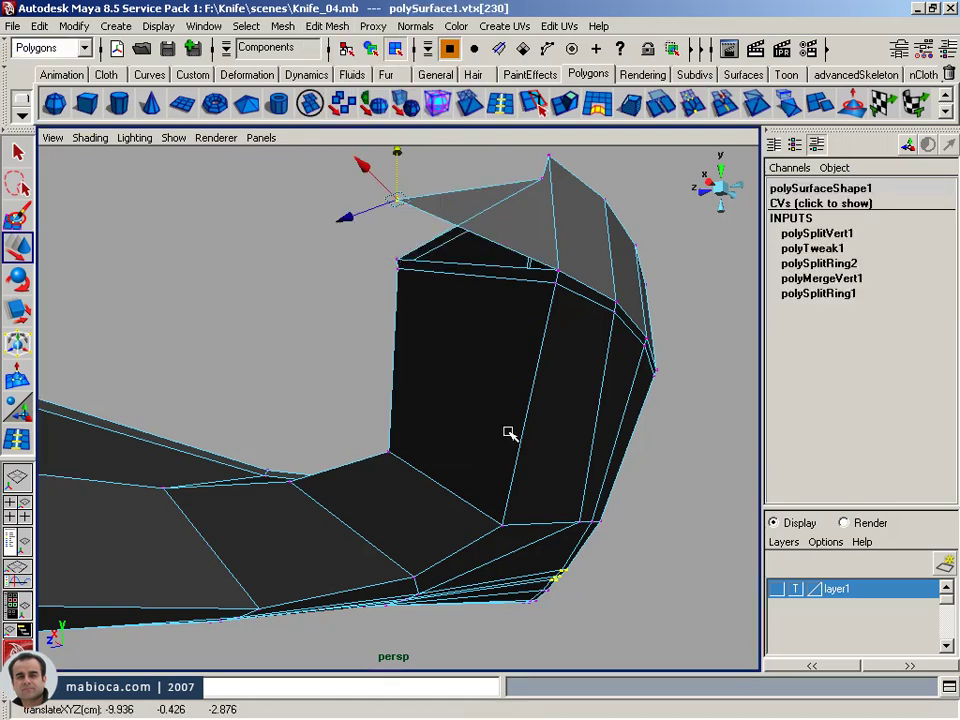
key(ctrl+z)
click(75, 396)
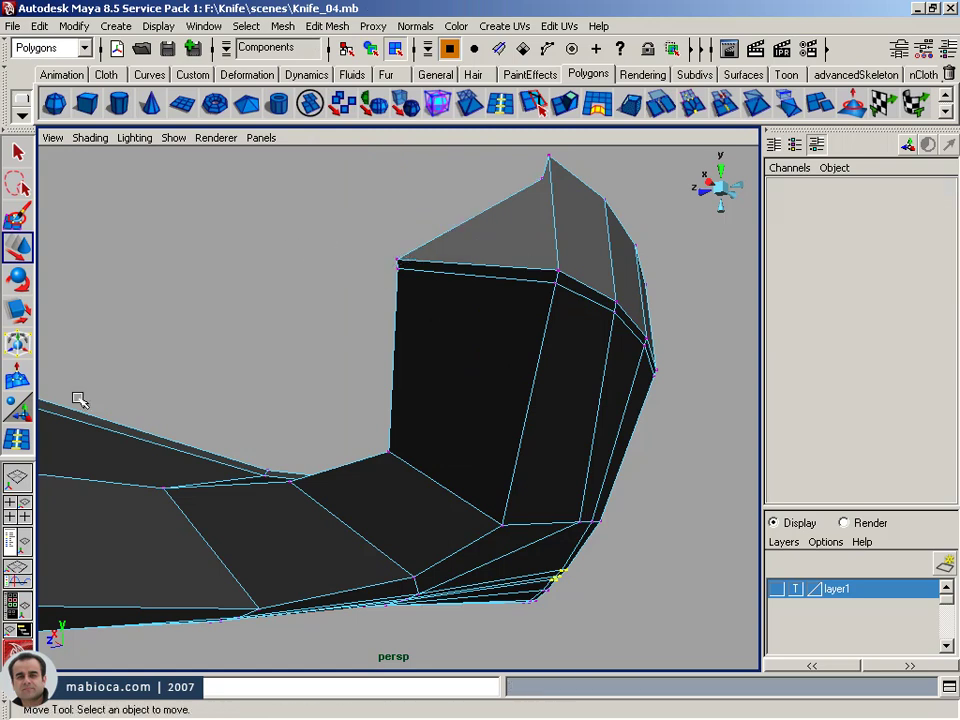
click(17, 440)
mouse_move(242, 418)
alt+mouse_down()
mouse_move(324, 572)
mouse_move(238, 626)
mouse_move(265, 622)
alt+mouse_up()
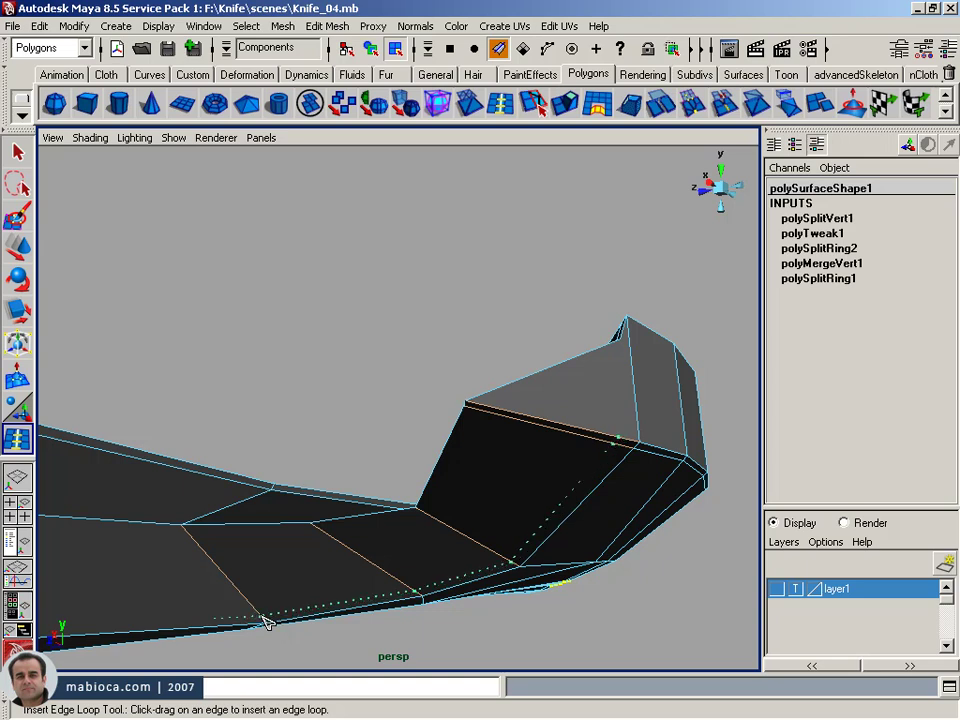
- Add a lengthwise edge loop along the blade toward the hook tip
drag(265, 622, 265, 622)
mouse_move(336, 651)
alt+mouse_down()
mouse_move(302, 608)
mouse_move(428, 606)
alt+mouse_up()
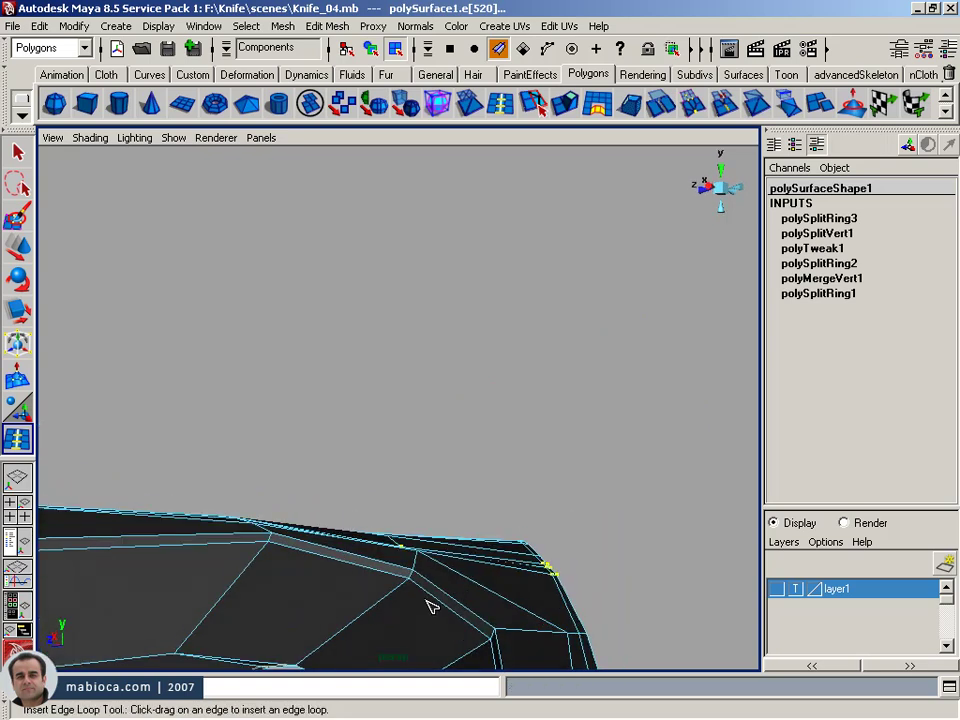
alt+middle_drag(428, 606, 399, 407)
mouse_move(399, 407)
alt+mouse_down()
mouse_move(407, 407)
mouse_move(325, 368)
mouse_move(257, 353)
alt+mouse_up()
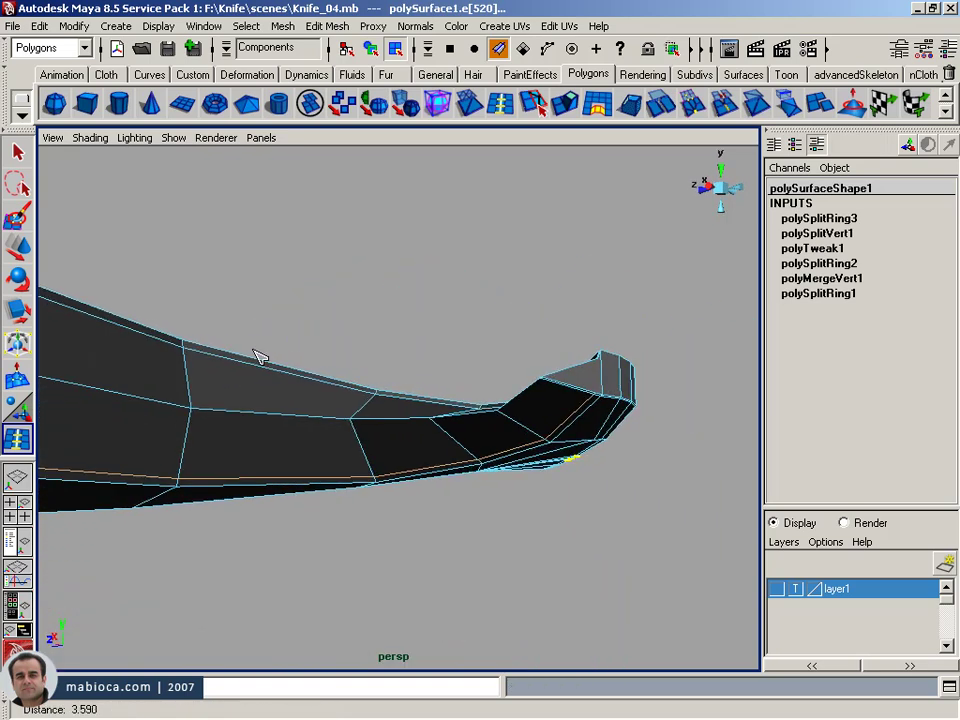
- Nudge the new edge loop into place with the Move tool and switch to the four-view layout
key(w)
mouse_move(259, 355)
alt+middle_down()
mouse_move(326, 369)
mouse_move(377, 401)
alt+middle_up()
mouse_move(377, 401)
alt+right_down()
mouse_move(272, 407)
mouse_move(213, 390)
alt+right_up()
mouse_move(272, 393)
alt+mouse_down()
mouse_move(47, 450)
mouse_move(242, 460)
mouse_move(328, 291)
mouse_move(150, 450)
mouse_move(274, 448)
mouse_move(273, 428)
alt+mouse_up()
alt+right_drag(499, 331, 435, 392)
alt+drag(435, 392, 654, 435)
mouse_move(654, 435)
alt+right_down()
mouse_move(407, 568)
mouse_move(542, 261)
alt+right_up()
mouse_move(542, 261)
alt+mouse_down()
mouse_move(525, 486)
mouse_move(514, 463)
mouse_move(527, 489)
alt+mouse_up()
middle_drag(470, 445, 467, 445)
mouse_move(494, 468)
alt+mouse_down()
mouse_move(581, 435)
mouse_move(525, 407)
mouse_move(468, 437)
alt+mouse_up()
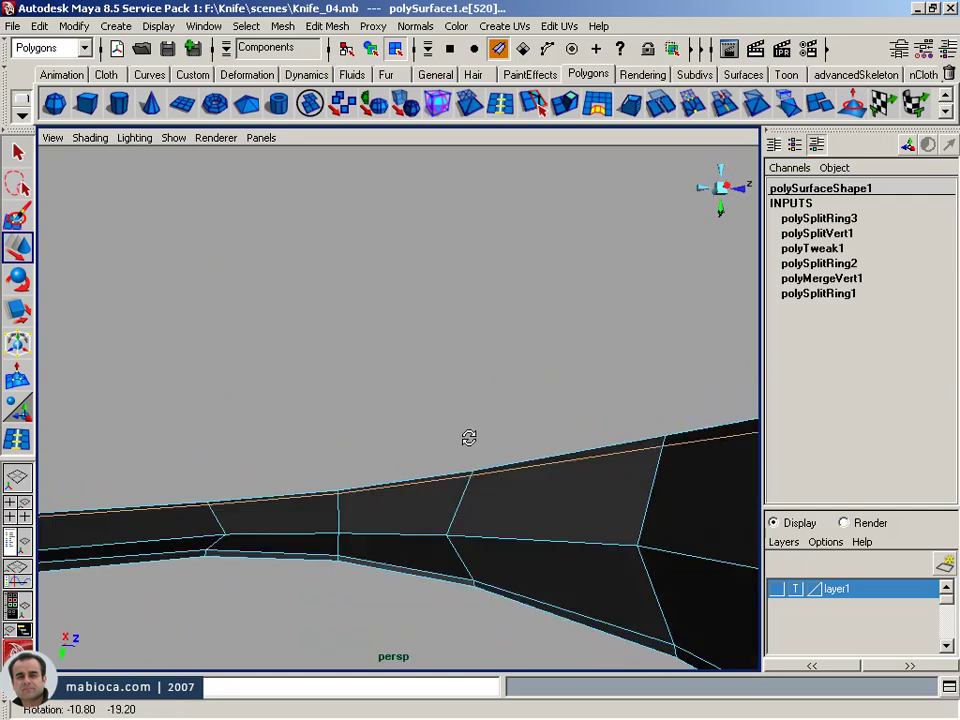
key(space)
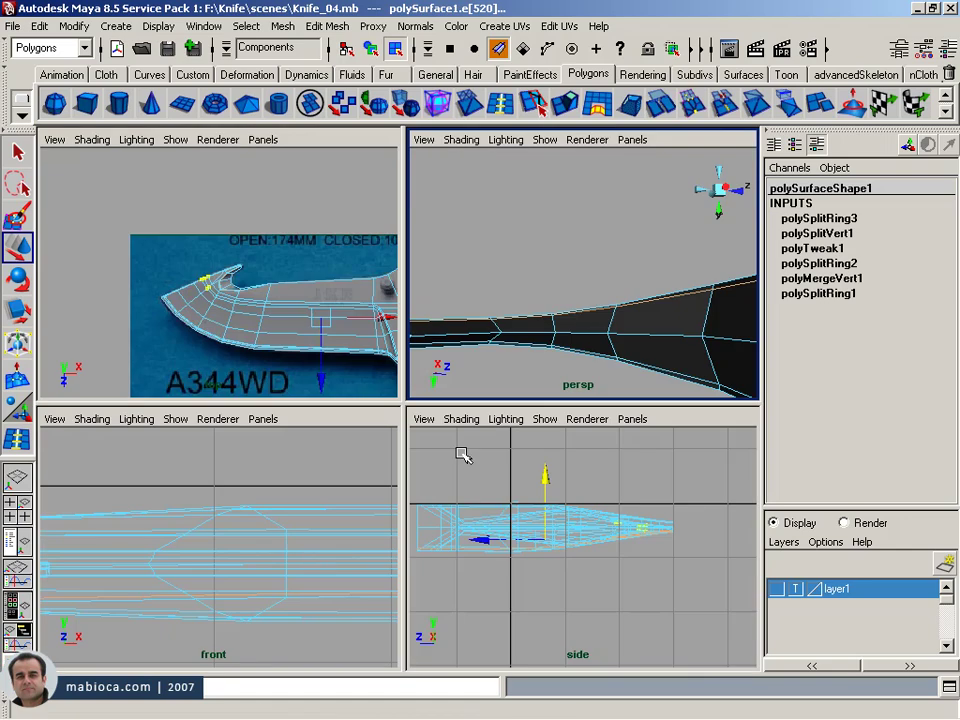
- Move the edge loop vertically in the maximized side view, then check it in perspective
mouse_move(501, 352)
alt+middle_down()
mouse_move(568, 339)
mouse_move(456, 339)
alt+middle_up()
key(space)
mouse_move(214, 381)
alt+right_down()
mouse_move(624, 452)
mouse_move(690, 448)
alt+right_up()
alt+middle_drag(516, 377, 597, 397)
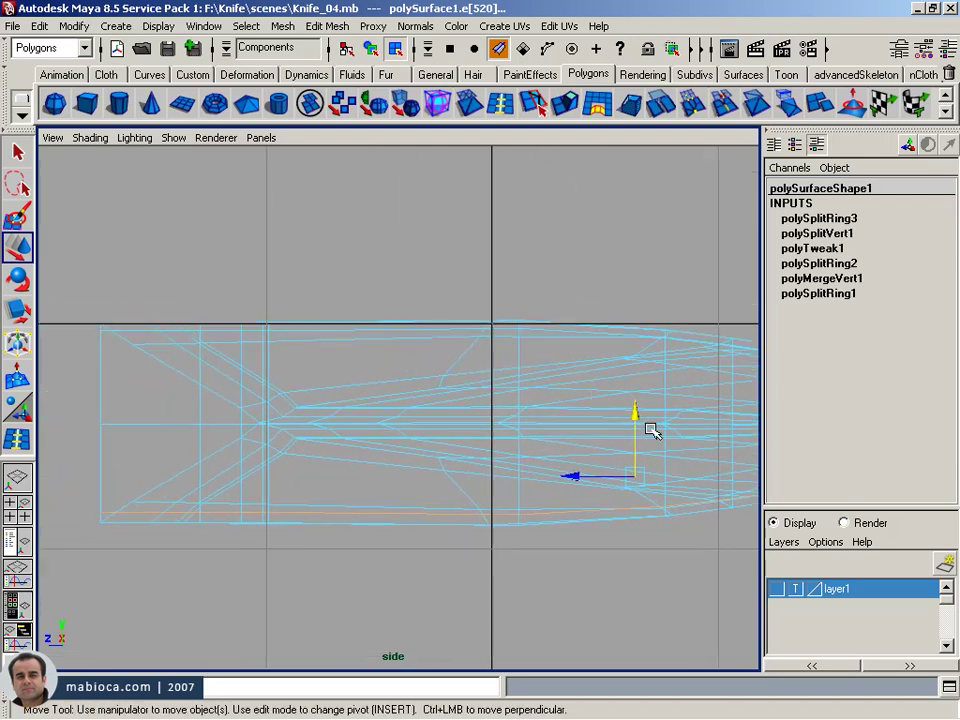
drag(637, 410, 639, 415)
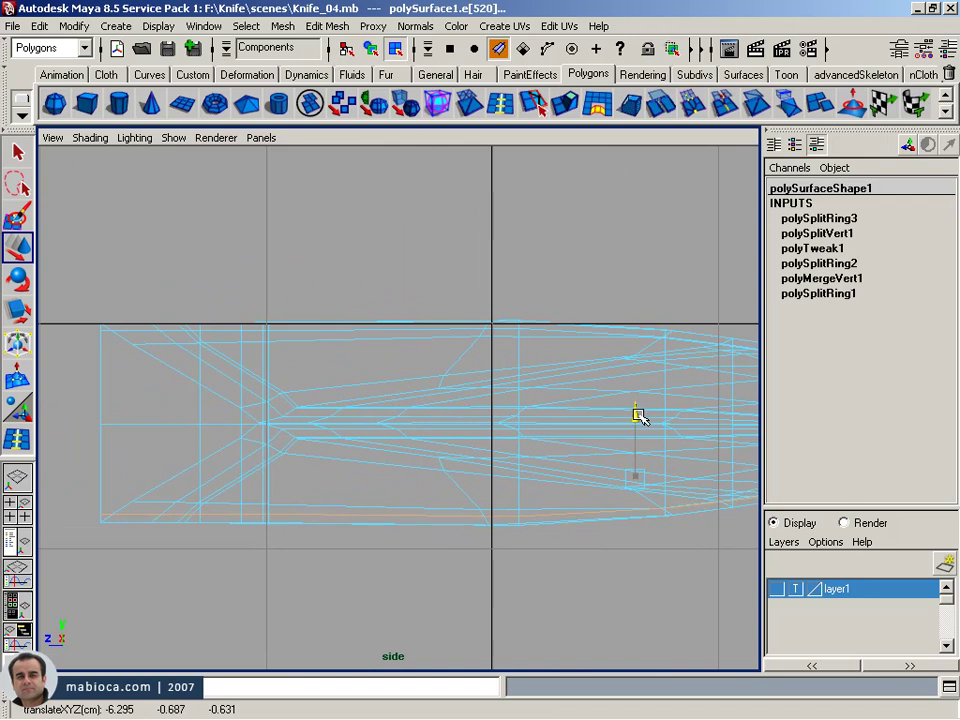
key(space)
key(space)
mouse_move(561, 422)
alt+mouse_down()
mouse_move(386, 435)
mouse_move(457, 458)
mouse_move(568, 461)
alt+mouse_up()
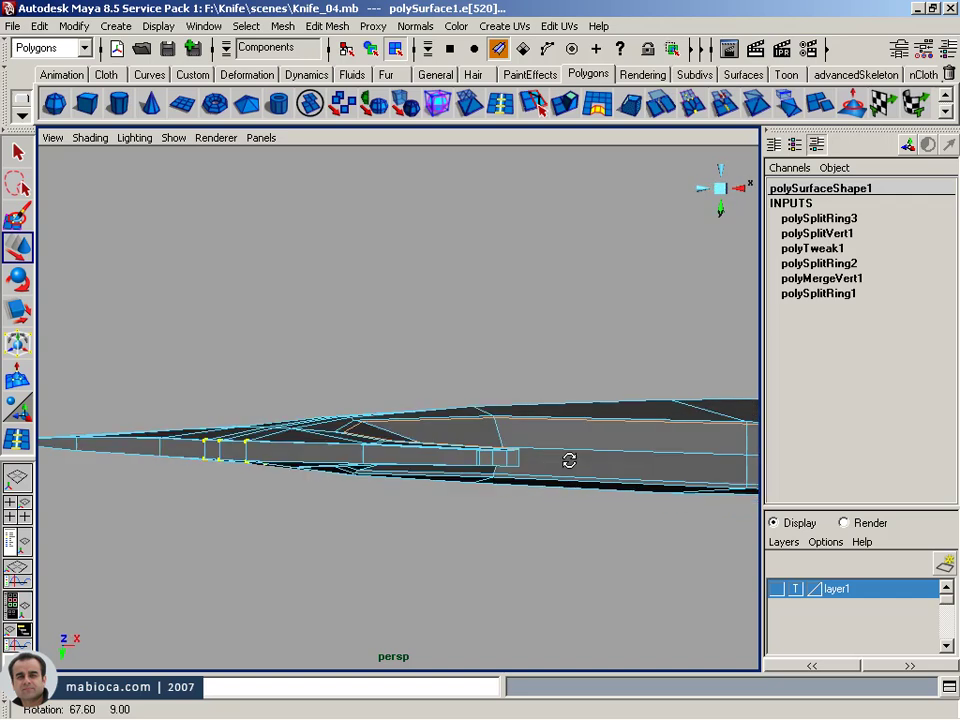
alt+right_drag(369, 461, 490, 462)
mouse_move(490, 462)
alt+middle_down()
mouse_move(356, 435)
mouse_move(510, 436)
mouse_move(443, 435)
alt+middle_up()
- Back in four views, zoom the side view onto the loop and raise it slightly
key(space)
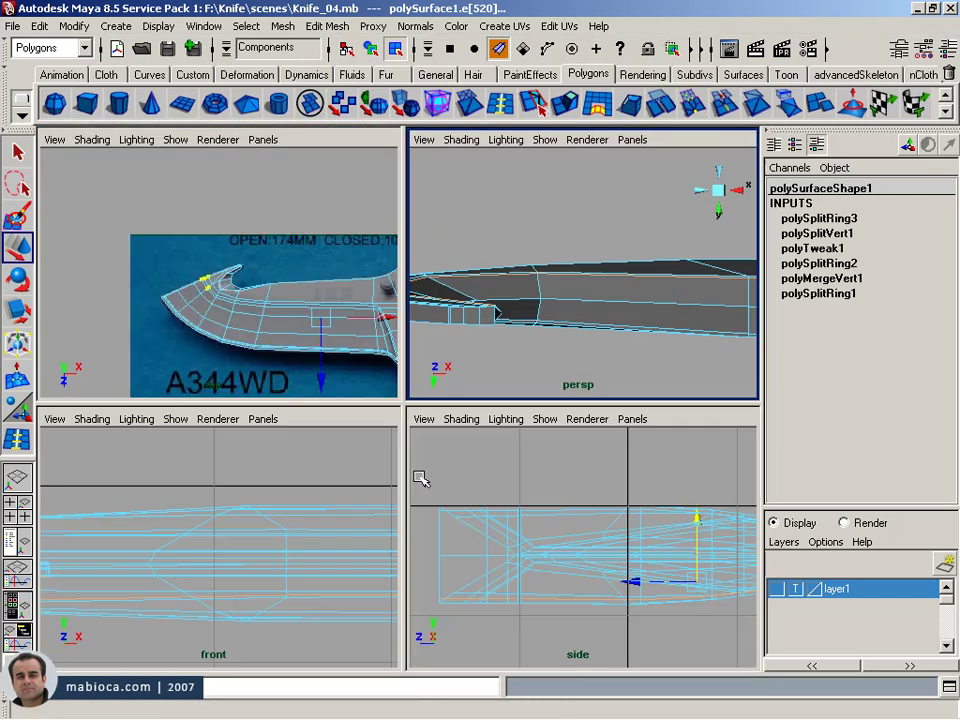
alt+right_drag(551, 212, 682, 367)
alt+middle_drag(682, 367, 611, 306)
alt+right_drag(611, 306, 580, 357)
drag(697, 517, 697, 522)
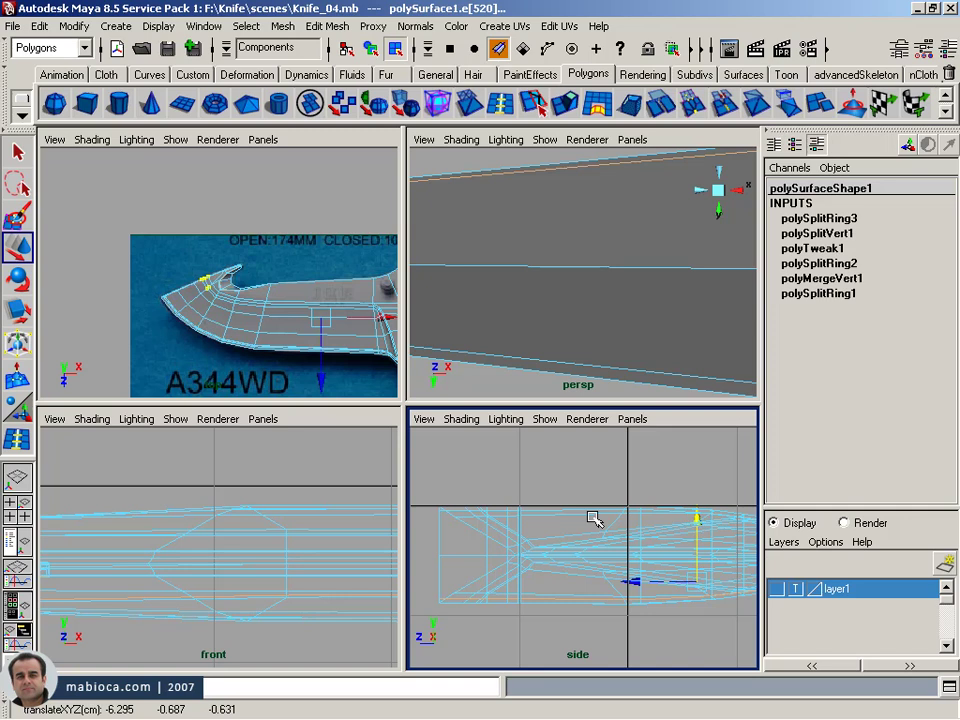
ctrl+alt+drag(733, 643, 733, 643)
mouse_move(549, 518)
alt+right_down()
mouse_move(579, 523)
mouse_move(676, 618)
alt+right_up()
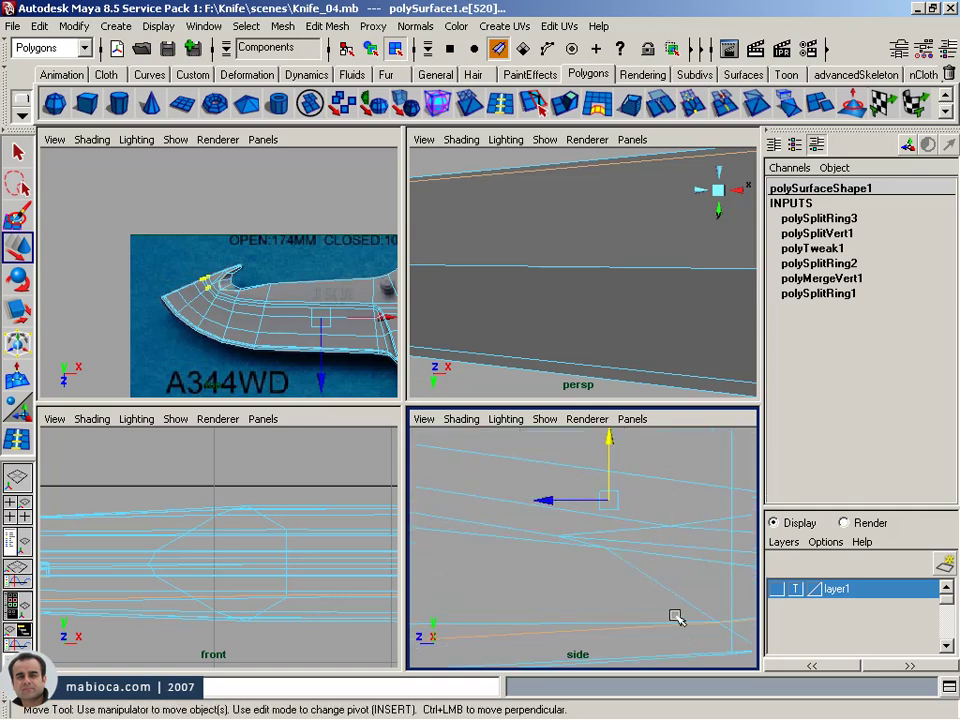
drag(610, 456, 612, 430)
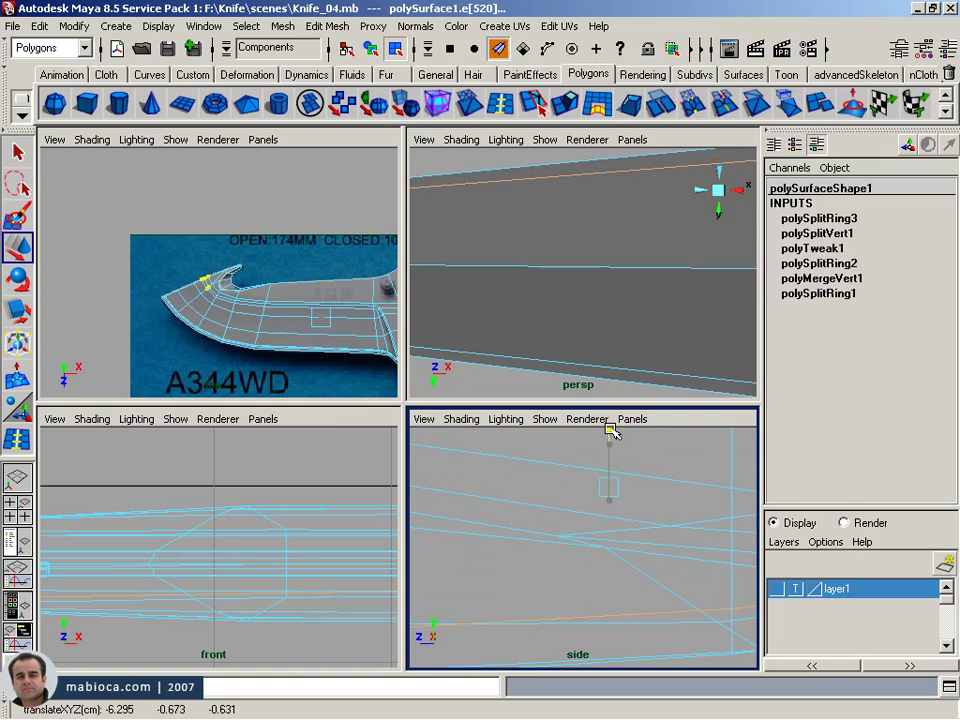
- Maximize the perspective view, select the whole knife, and view the tip from below
key(space)
alt+right_drag(604, 364, 369, 386)
mouse_move(369, 386)
alt+mouse_down()
mouse_move(208, 463)
mouse_move(363, 476)
mouse_move(360, 519)
mouse_move(544, 399)
alt+mouse_up()
right_drag(550, 318, 590, 262)
mouse_move(485, 307)
alt+mouse_down()
mouse_move(343, 360)
mouse_move(429, 392)
mouse_move(321, 298)
alt+mouse_up()
mouse_move(321, 298)
alt+right_down()
mouse_move(407, 469)
mouse_move(934, 559)
alt+right_up()
alt+right_drag(326, 482, 392, 488)
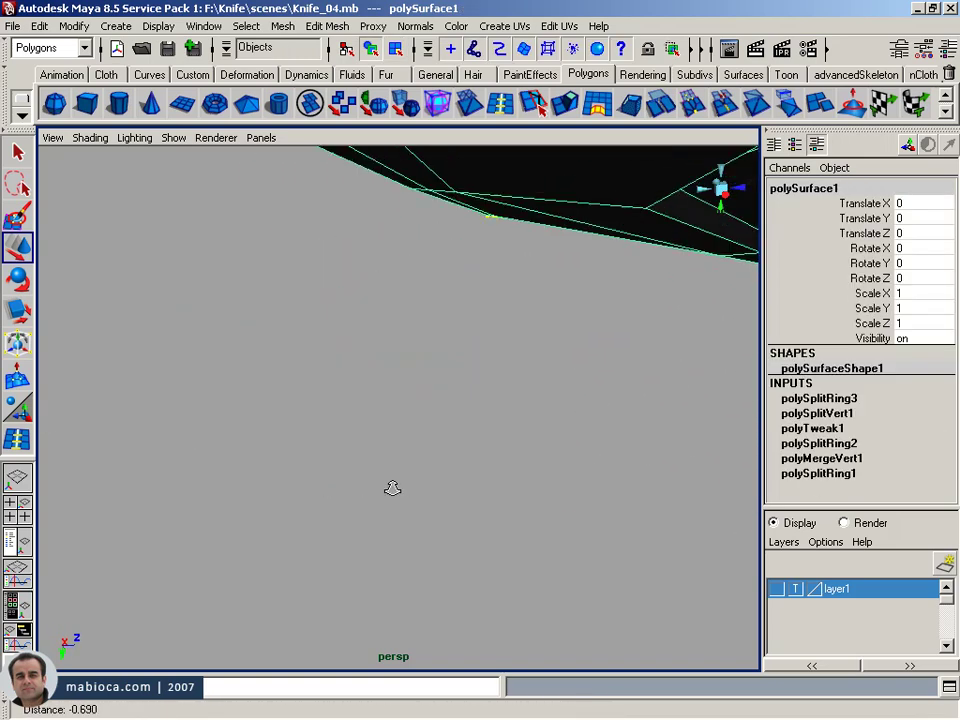
alt+drag(392, 488, 375, 461)
right_drag(439, 369, 381, 369)
- Switch to vertex mode and select the vertices at the hook tip
alt+drag(414, 418, 414, 421)
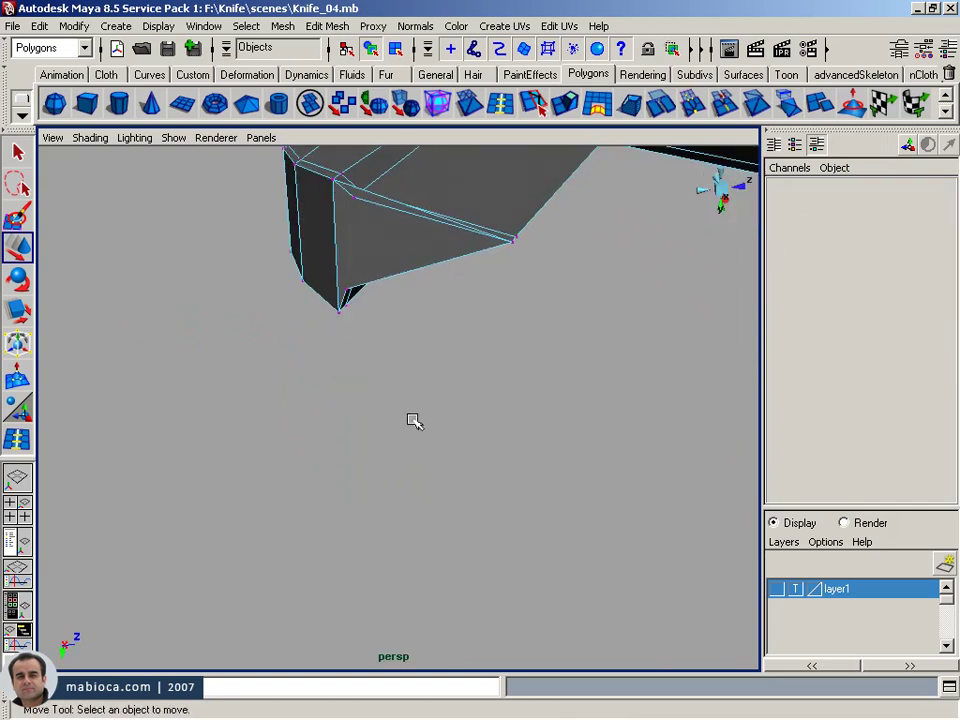
alt+right_drag(427, 409, 289, 456)
ctrl+alt+drag(279, 355, 306, 396)
mouse_move(396, 388)
mouse_down()
mouse_move(277, 467)
mouse_move(317, 465)
mouse_move(272, 465)
mouse_move(318, 495)
mouse_up()
- Weld tip vertices 230, 264 and 265 into one vertex at the hook tip's lower point
key(f)
mouse_move(318, 495)
alt+middle_down()
mouse_move(450, 504)
mouse_move(461, 521)
alt+middle_up()
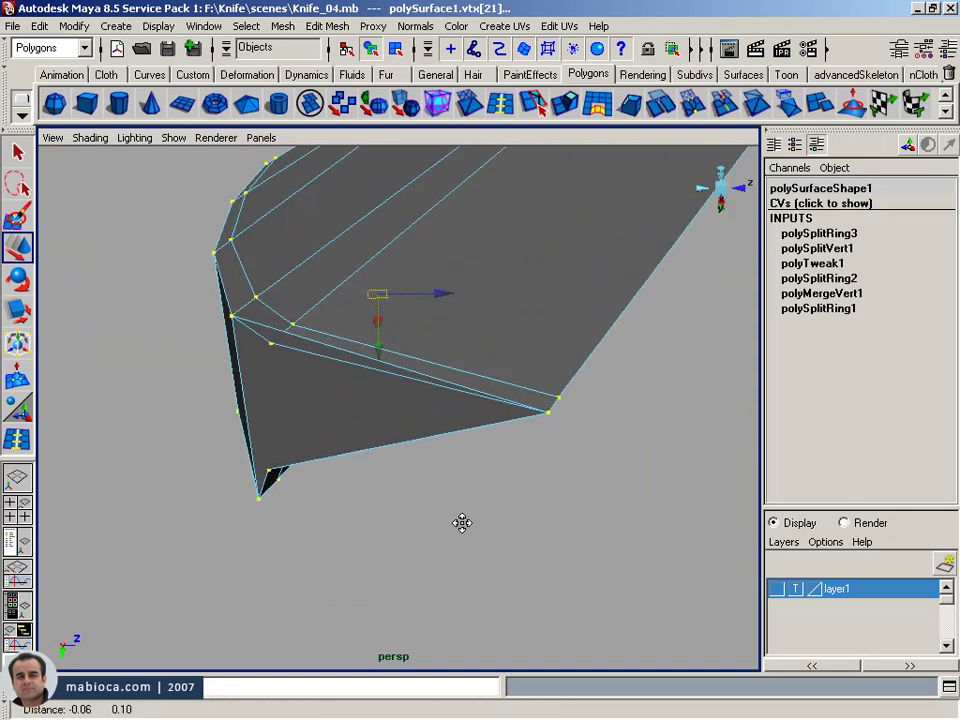
click(535, 424)
mouse_move(535, 424)
alt+mouse_down()
mouse_move(501, 469)
mouse_move(508, 518)
alt+mouse_up()
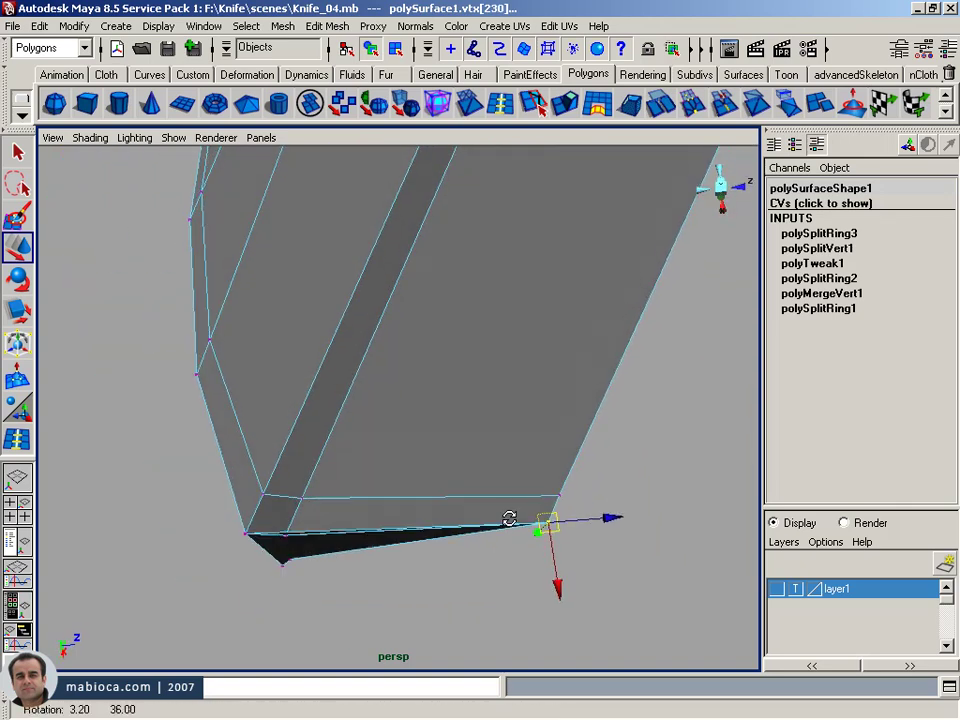
alt+middle_drag(508, 514, 514, 506)
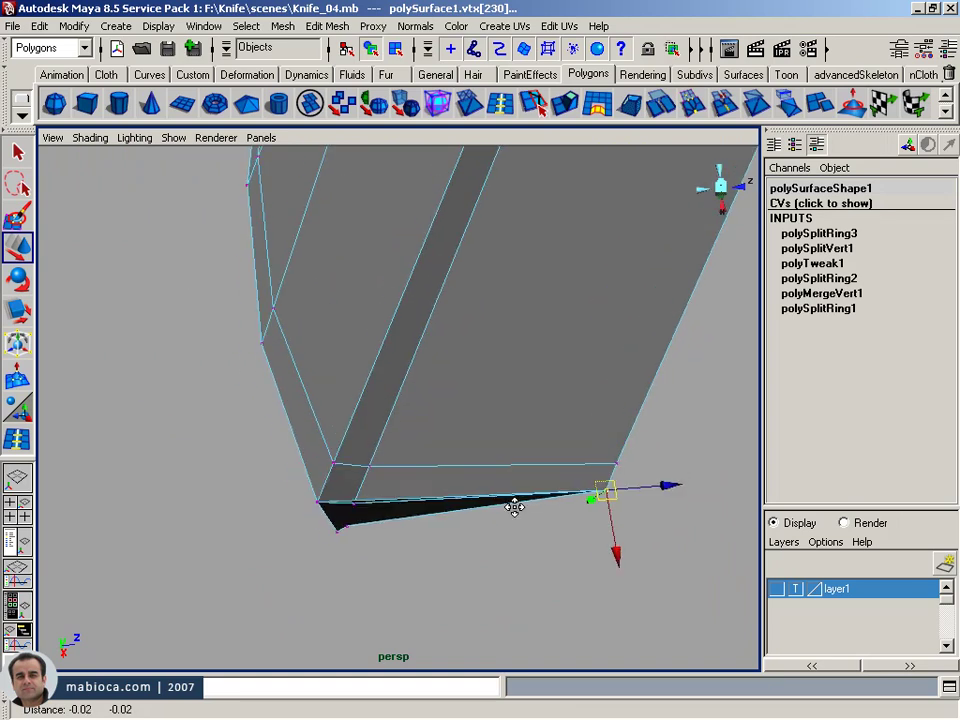
click(843, 205)
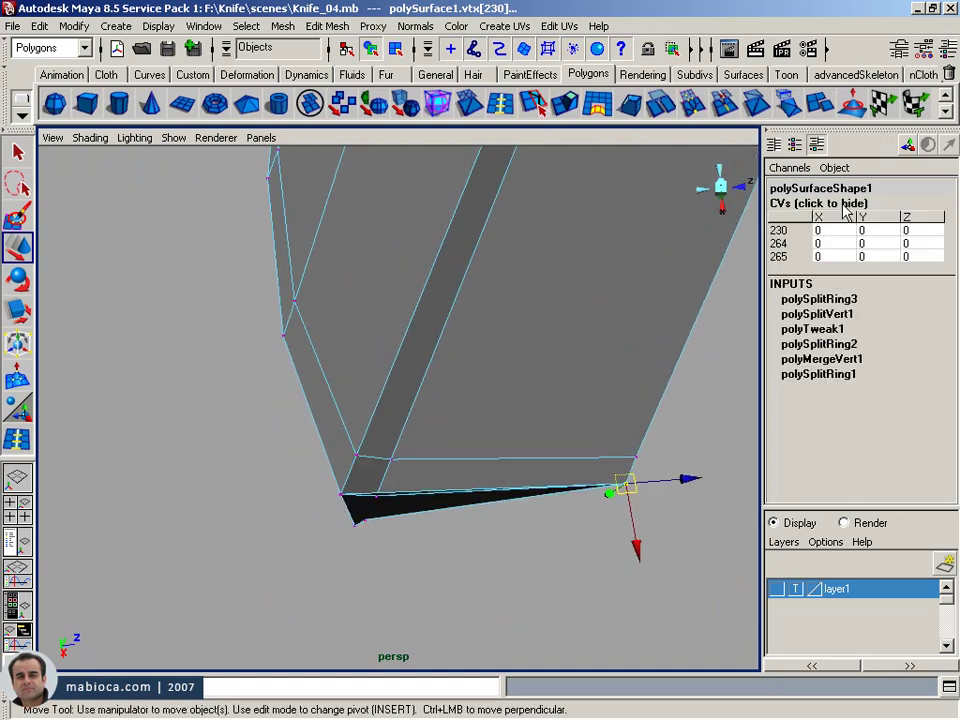
click(691, 108)
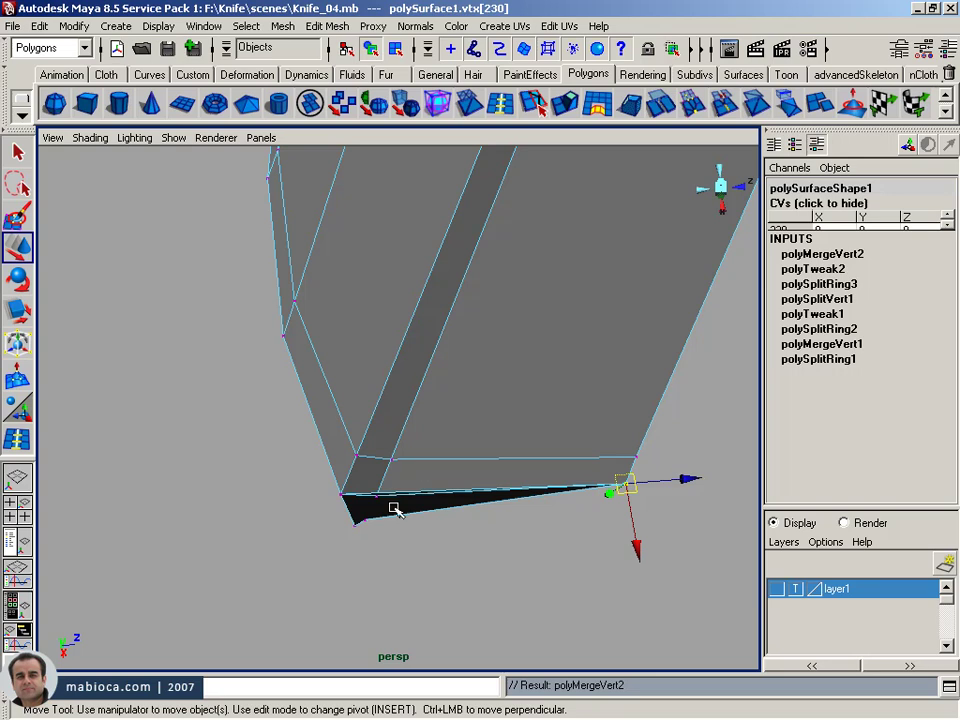
alt+drag(396, 510, 399, 495)
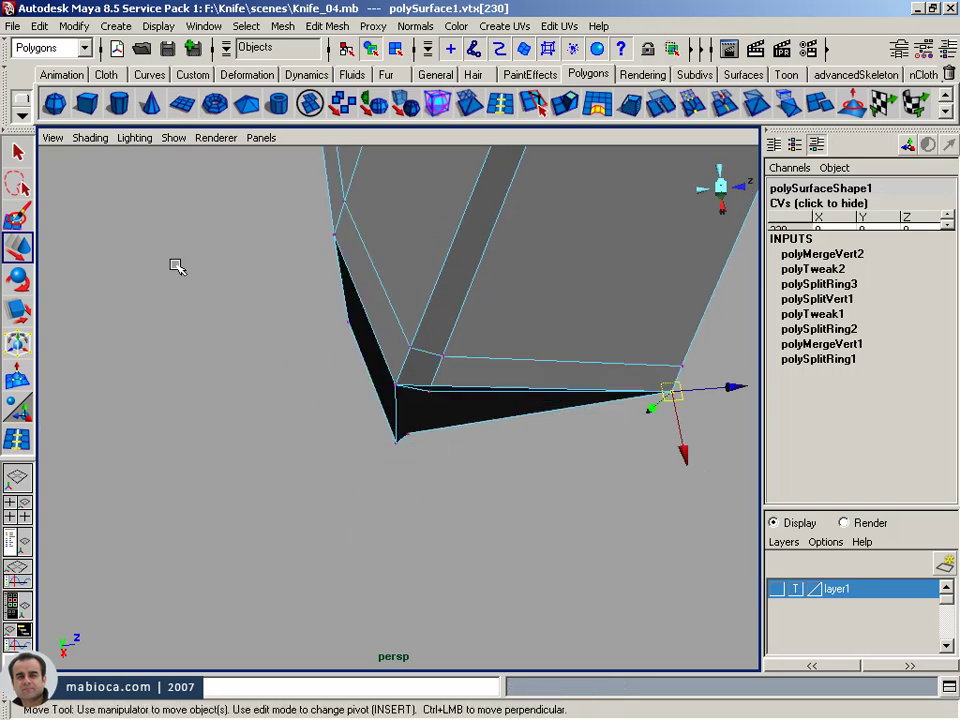
click(533, 103)
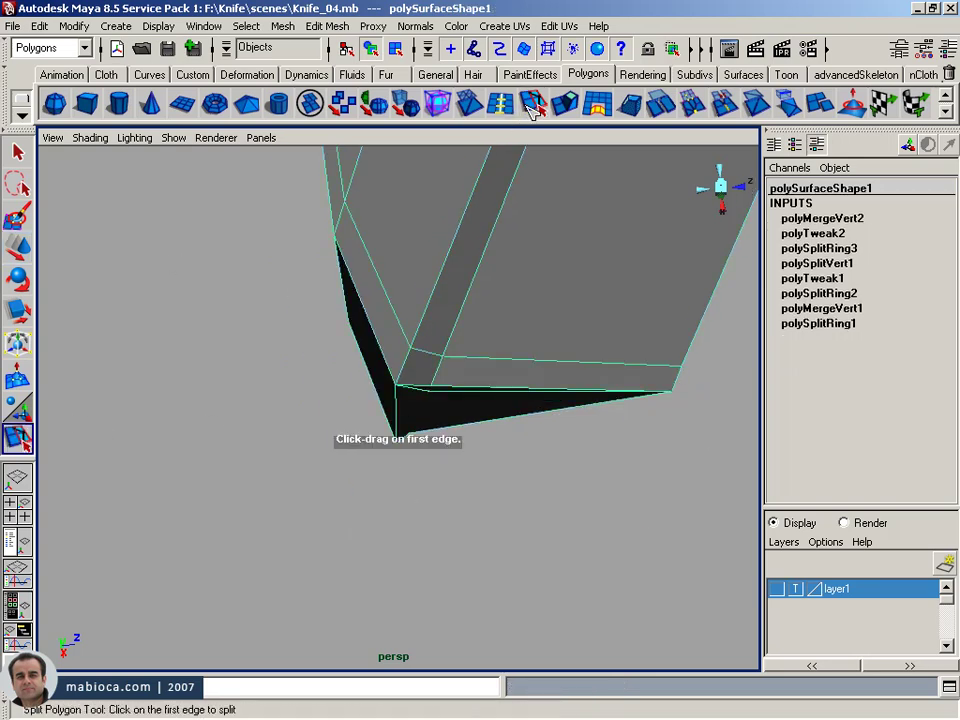
- Try a Split Polygon cut across the edges near the knife tip
click(443, 391)
mouse_move(430, 441)
alt+mouse_down()
mouse_move(452, 309)
mouse_move(430, 287)
mouse_move(414, 421)
mouse_move(431, 306)
mouse_move(426, 392)
mouse_move(430, 361)
mouse_move(446, 362)
mouse_move(435, 332)
mouse_move(435, 362)
mouse_move(583, 208)
mouse_move(663, 198)
mouse_move(583, 197)
mouse_move(570, 182)
mouse_move(591, 122)
mouse_move(628, 163)
mouse_move(634, 199)
alt+mouse_up()
mouse_move(630, 211)
alt+middle_down()
mouse_move(579, 364)
mouse_move(572, 276)
mouse_move(585, 242)
mouse_move(534, 252)
mouse_move(549, 254)
alt+middle_up()
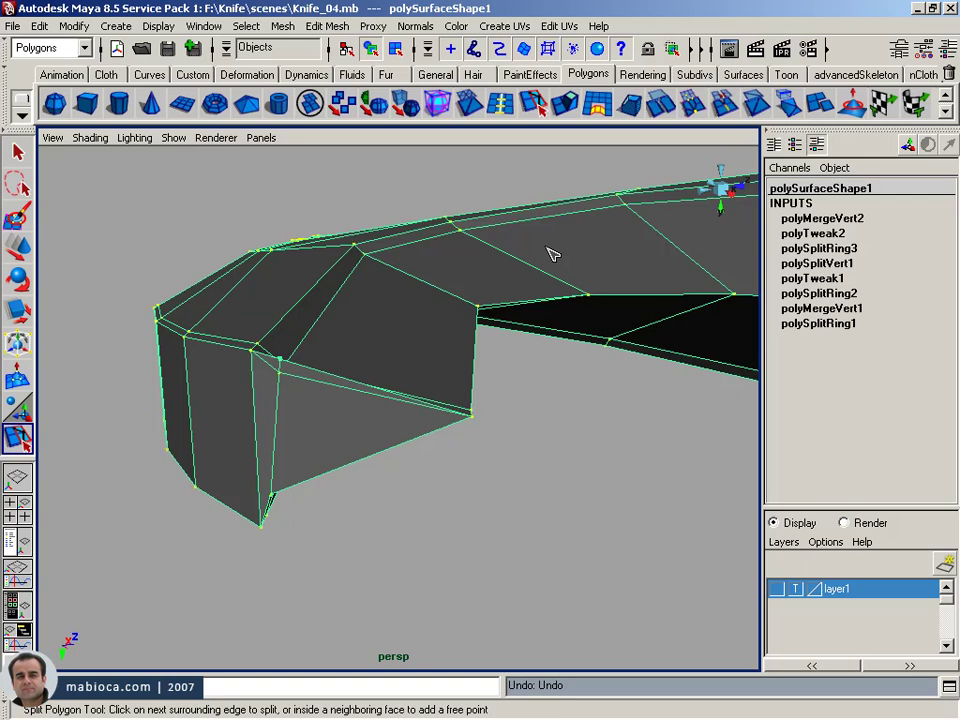
key(w)
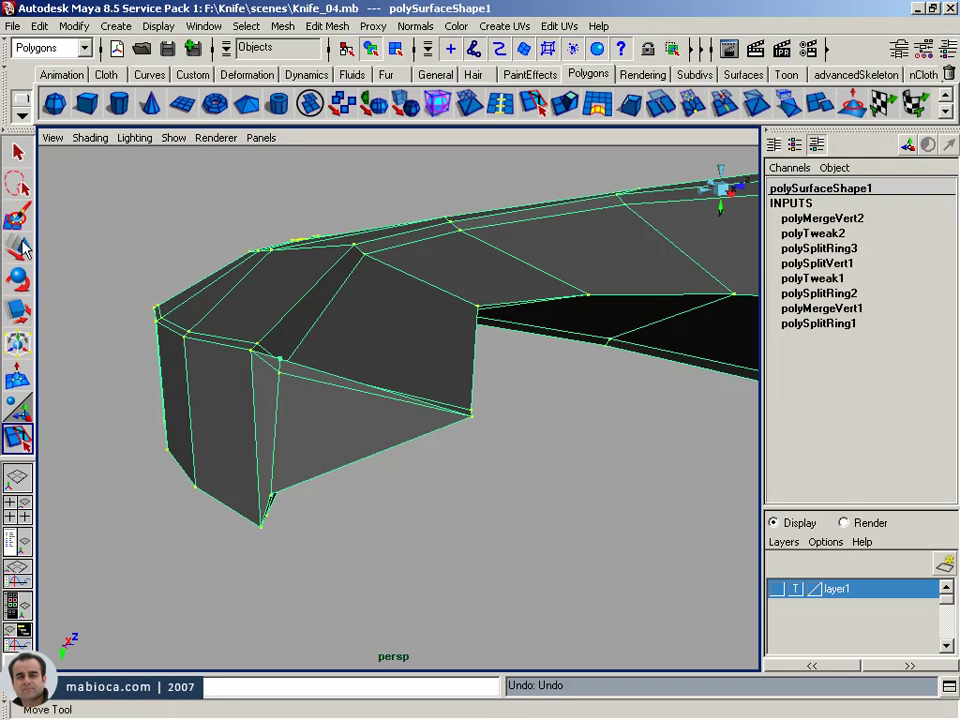
- Undo back to polySplitVert1, then return the mesh to Object Mode with the Move Tool
key(ctrl+z)
key(ctrl+z)
key(ctrl+z)
key(ctrl+z)
key(g)
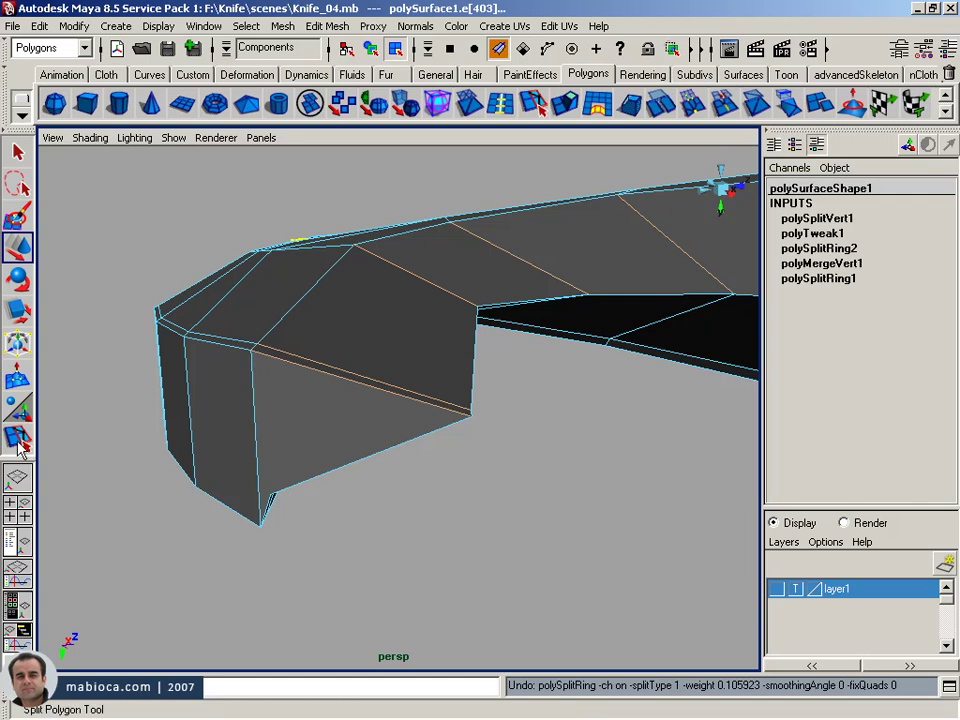
drag(368, 255, 345, 258)
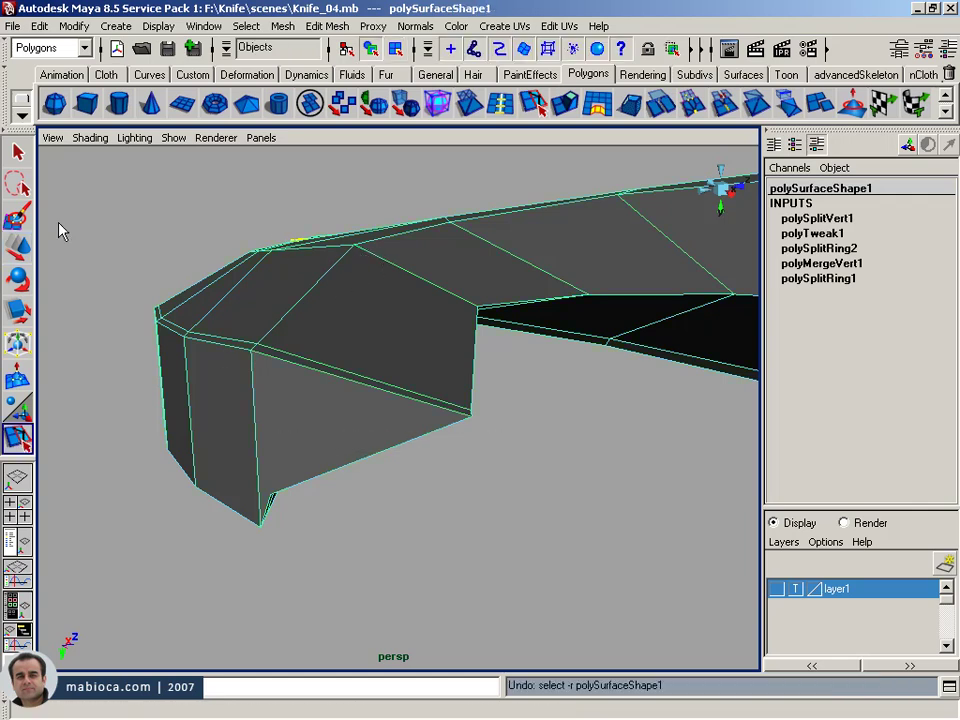
click(17, 245)
right_drag(388, 279, 505, 165)
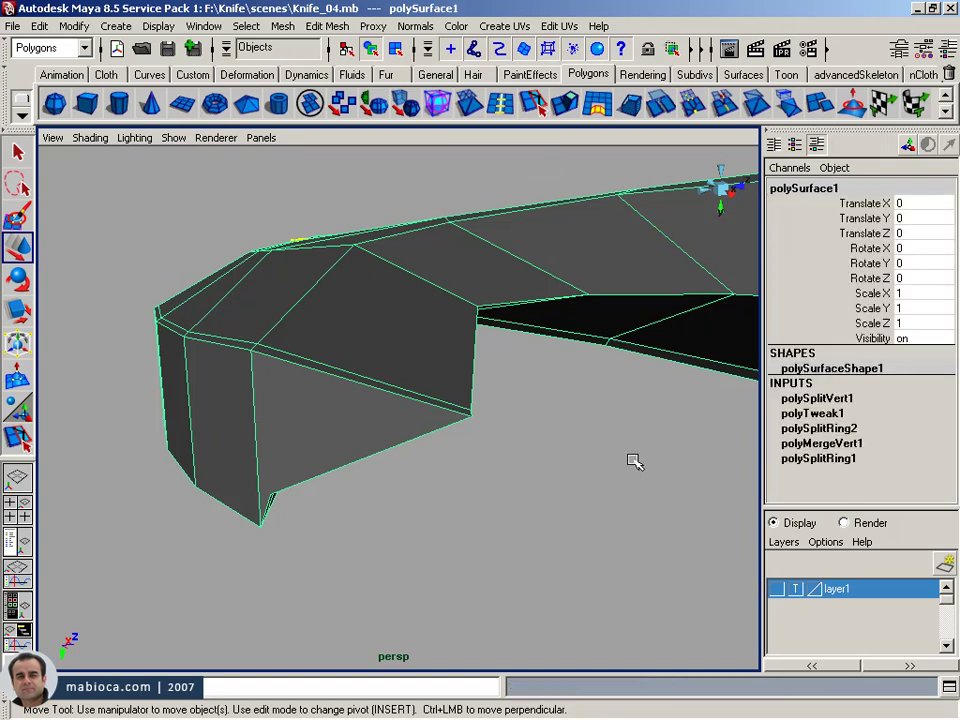
- Delete the blade mesh's construction history and preview a test edge loop
click(39, 26)
mouse_move(78, 222)
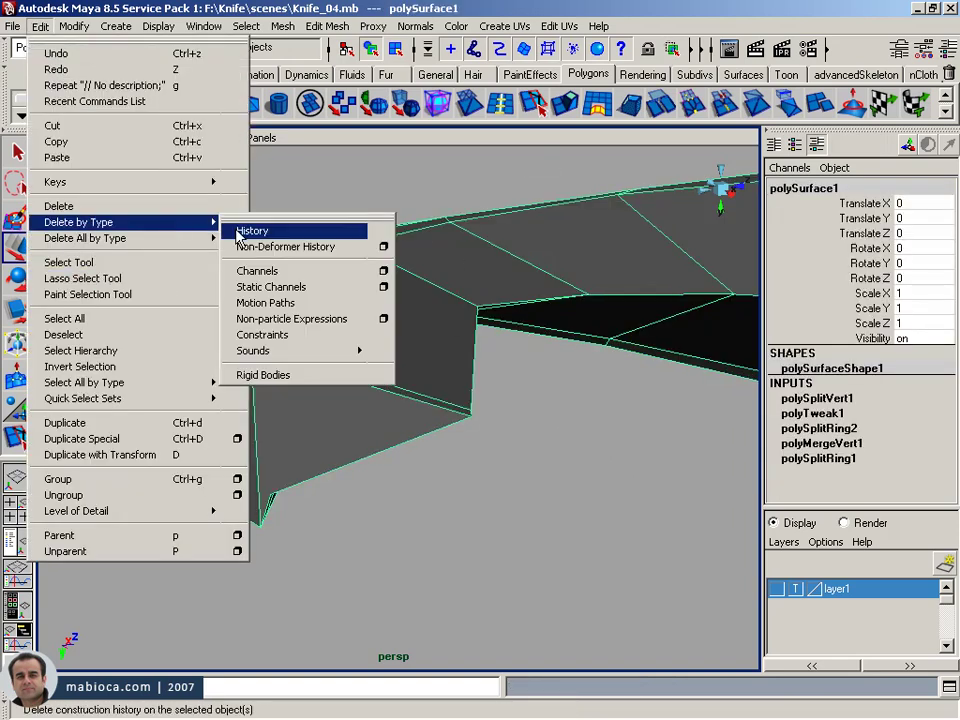
click(240, 231)
click(501, 105)
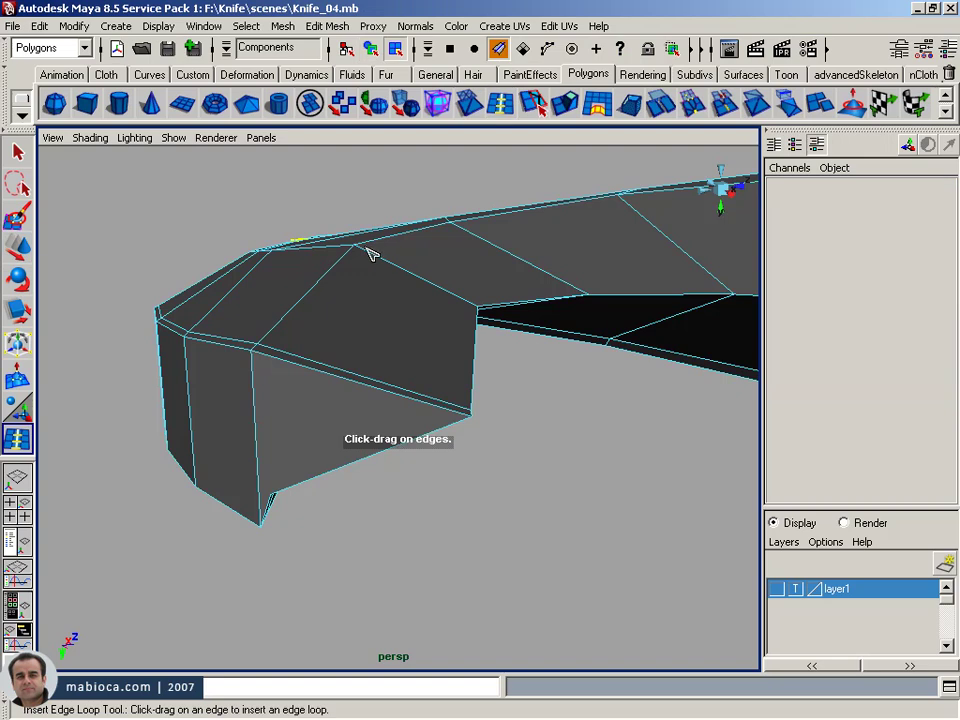
drag(363, 249, 363, 249)
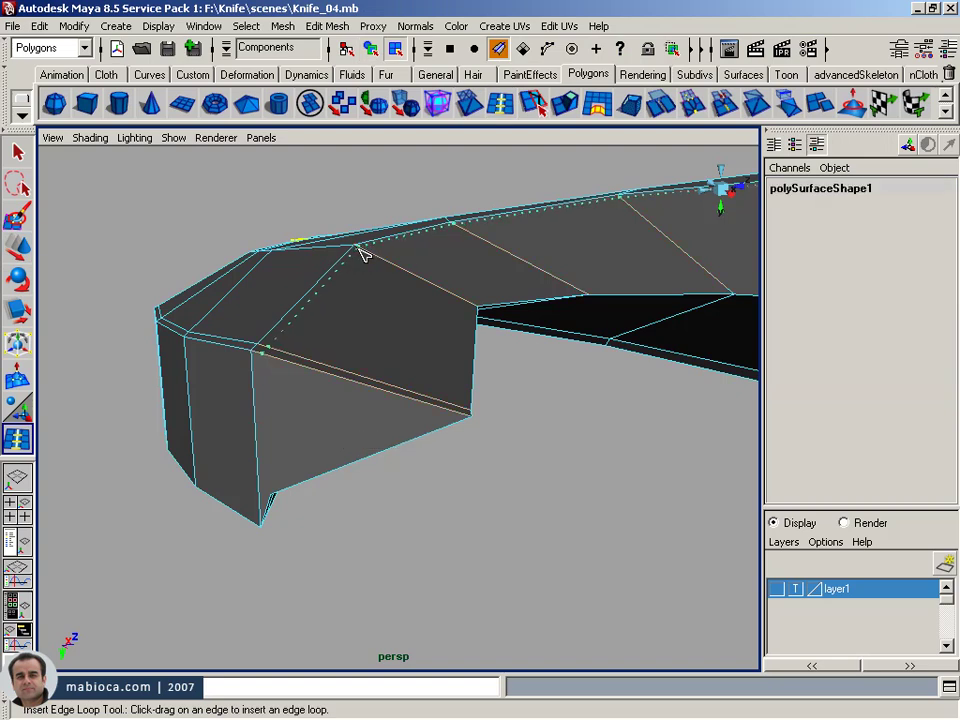
- Undo the test loop and show the four-view layout, zoomed in on the knife
key(space)
key(space)
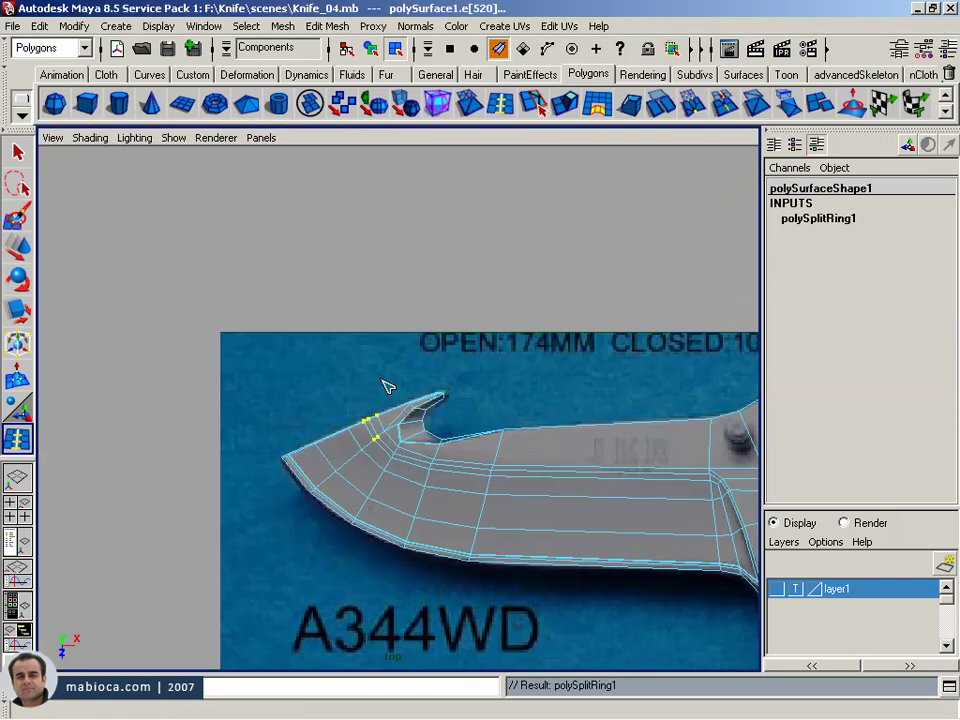
alt+right_drag(388, 388, 500, 489)
alt+right_drag(266, 424, 369, 497)
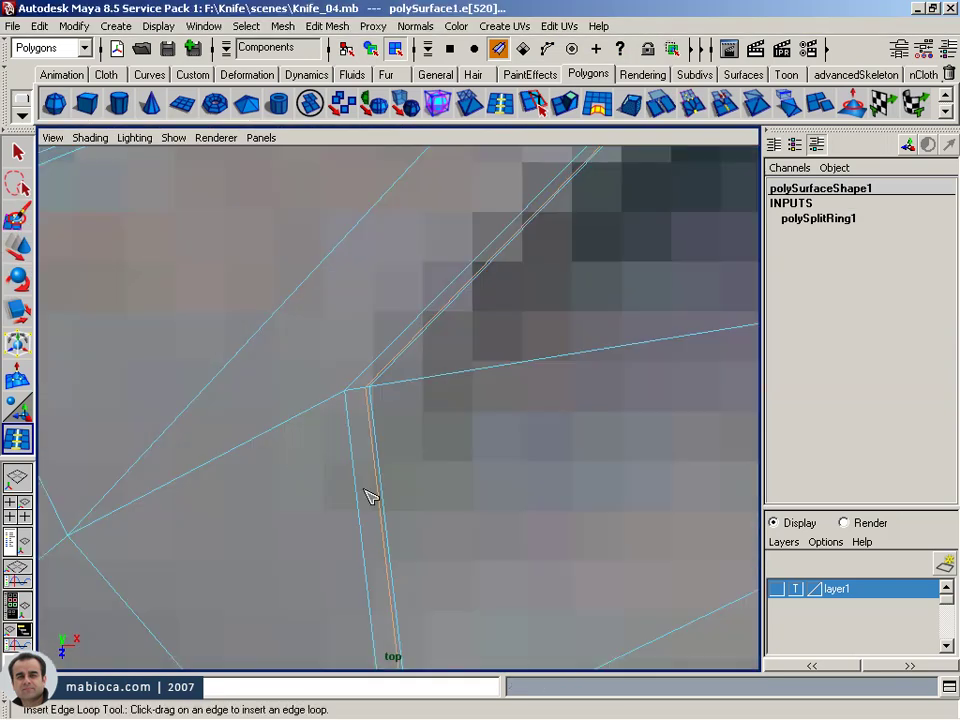
key(ctrl+z)
key(space)
mouse_move(208, 283)
alt+right_down()
mouse_move(296, 304)
mouse_move(225, 302)
alt+right_up()
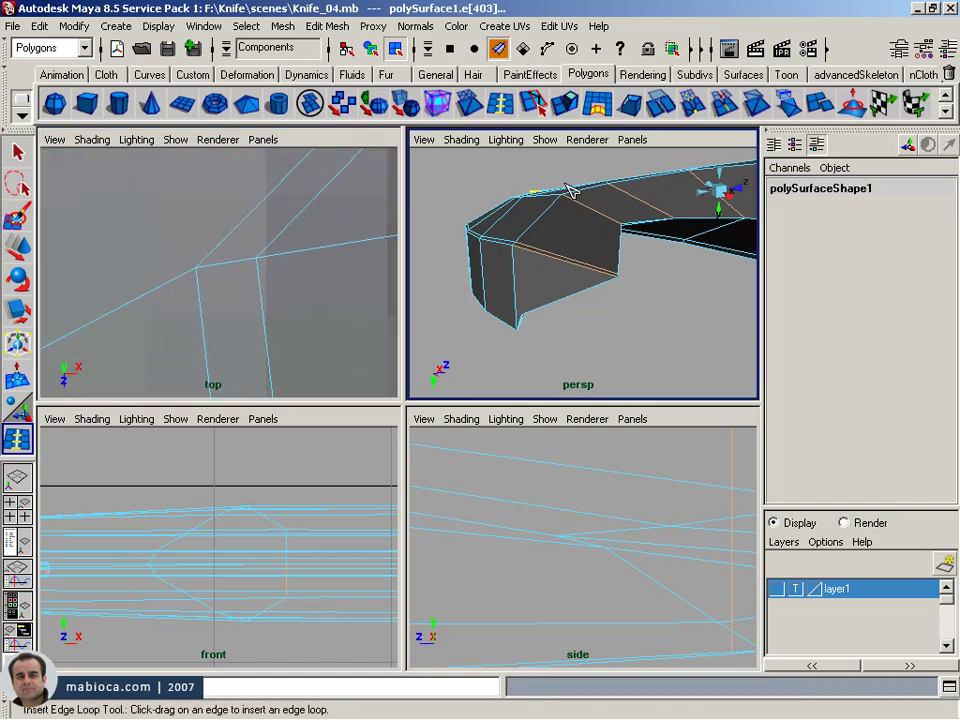
mouse_move(593, 220)
alt+right_down()
mouse_move(604, 231)
mouse_move(511, 228)
alt+right_up()
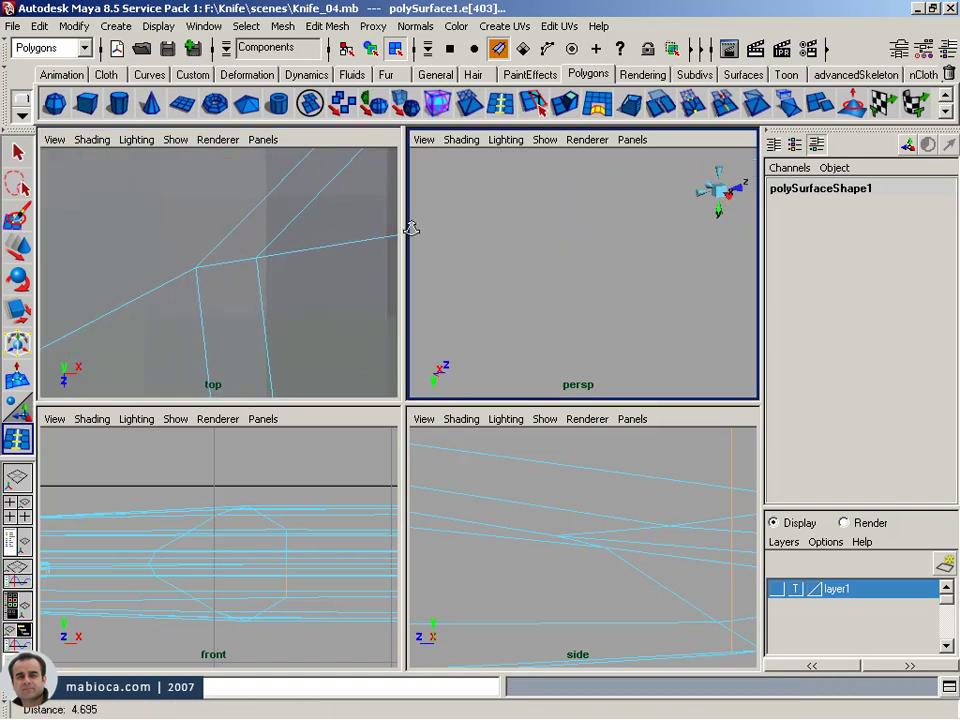
alt+right_drag(411, 229, 482, 231)
alt+middle_drag(482, 231, 561, 231)
alt+right_drag(561, 231, 611, 236)
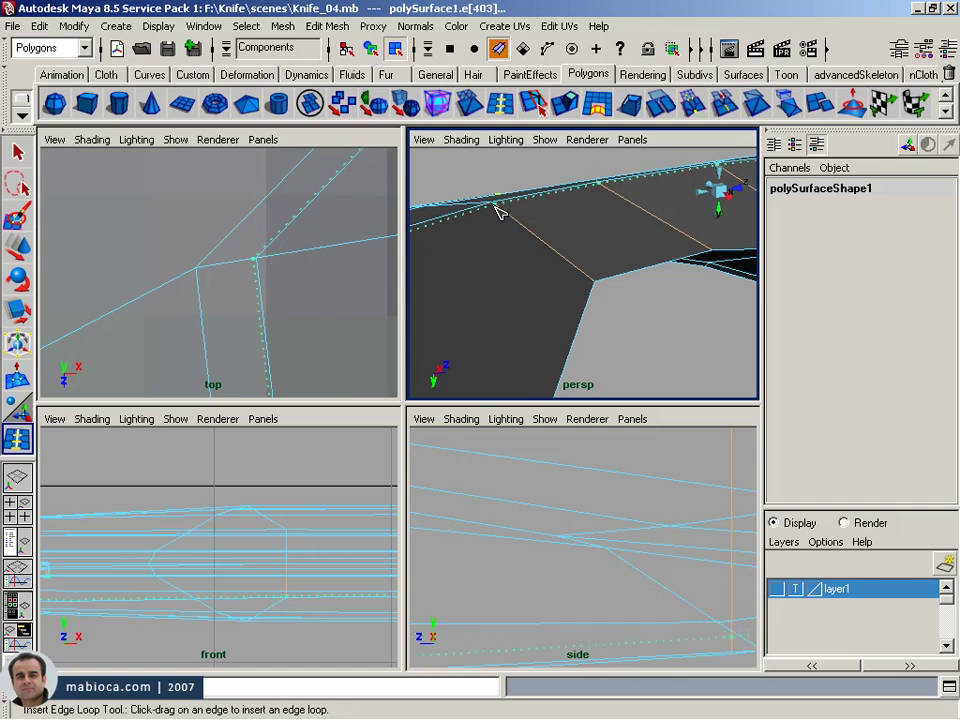
- Insert a lengthwise edge loop along the blade and shift it along Y
click(497, 211)
key(w)
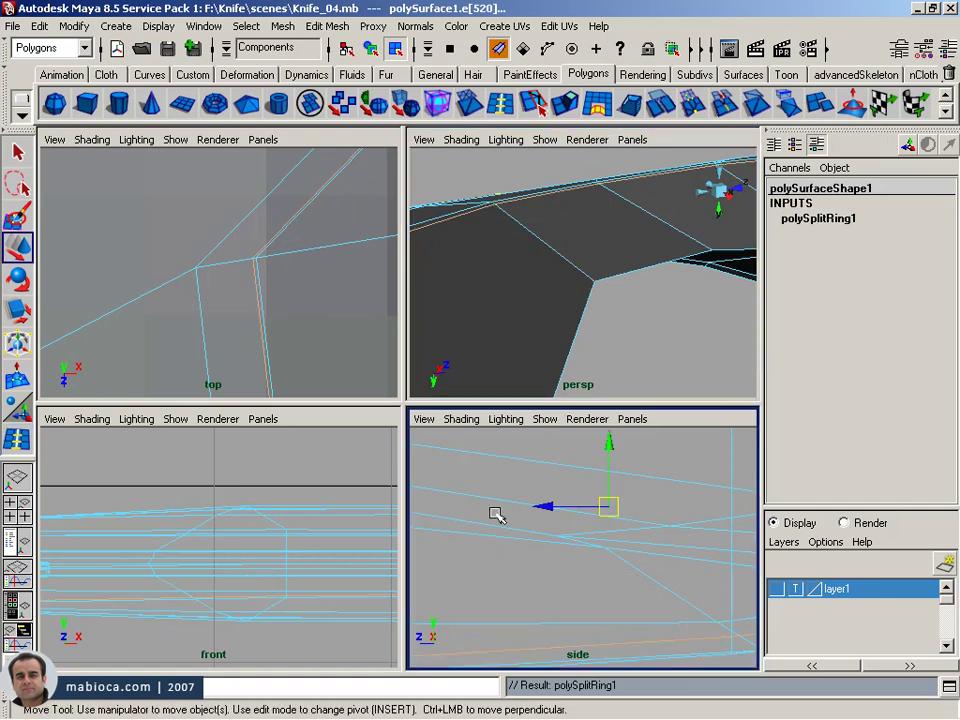
click(611, 446)
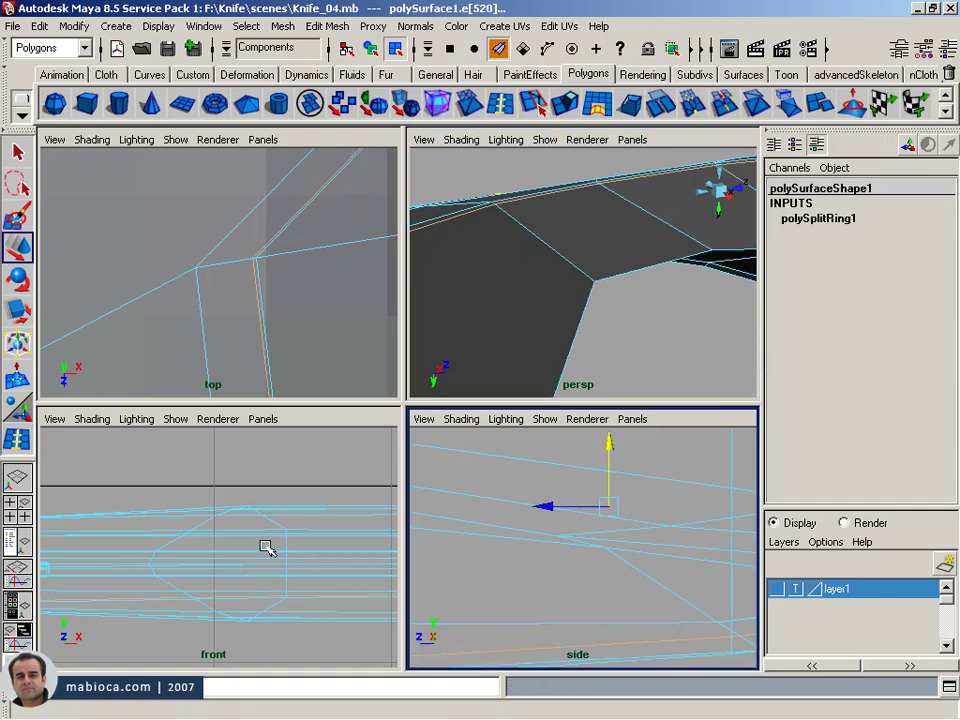
drag(612, 444, 613, 433)
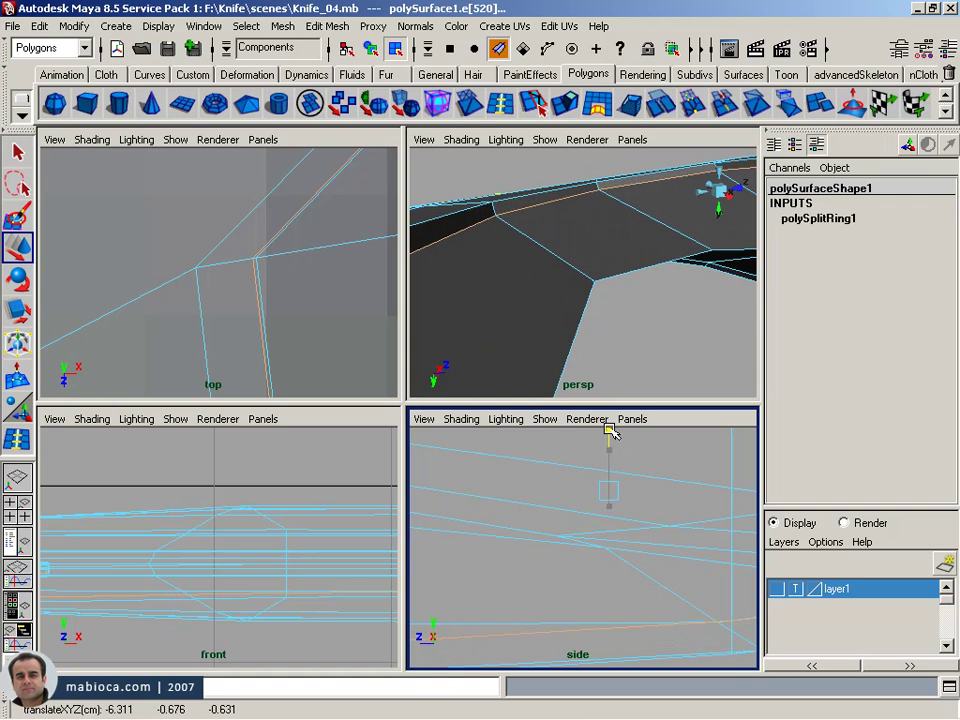
scroll(592, 528, down, 3)
alt+middle_drag(574, 536, 697, 557)
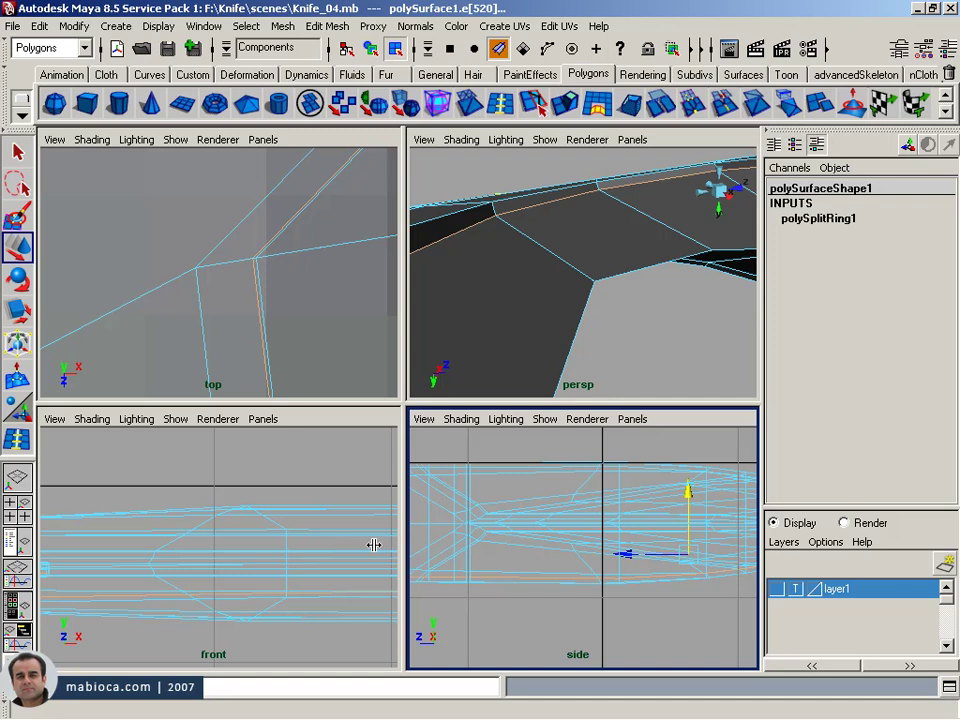
- Check the loop in the side view, then maximize the perspective view framing the blade
key(space)
alt+right_drag(439, 399, 535, 397)
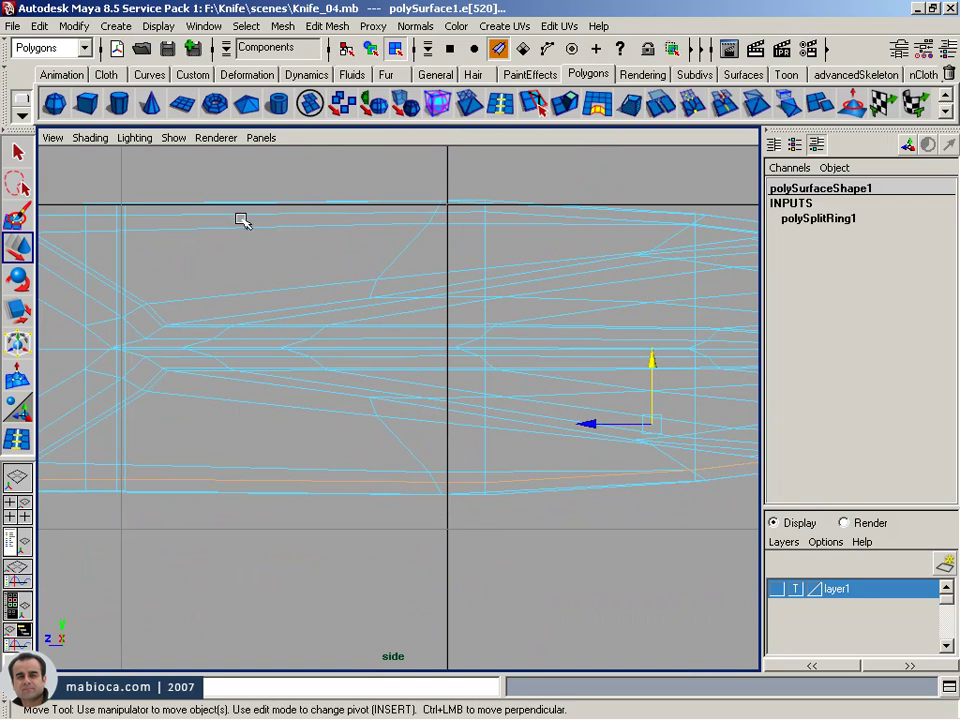
key(space)
alt+right_drag(596, 285, 579, 238)
key(space)
mouse_move(401, 360)
alt+mouse_down()
mouse_move(400, 398)
mouse_move(386, 407)
alt+mouse_up()
alt+right_drag(386, 407, 568, 379)
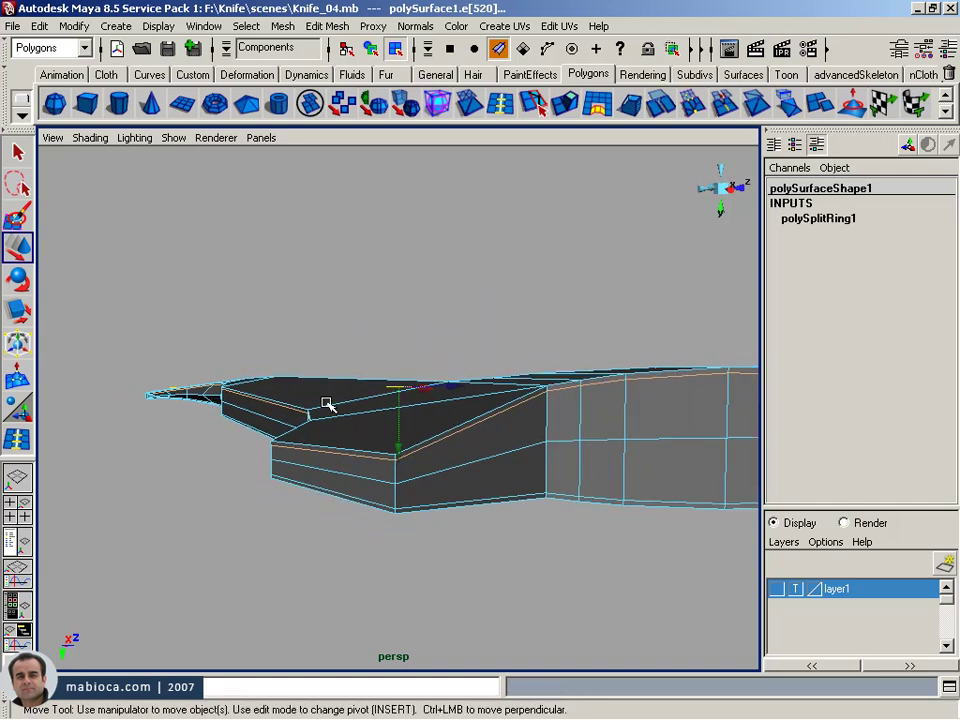
- Tumble, track and dolly the view close in on the blade's hook tip
alt+drag(328, 403, 606, 429)
alt+middle_drag(606, 429, 606, 364)
alt+drag(606, 364, 255, 439)
alt+middle_drag(255, 439, 364, 394)
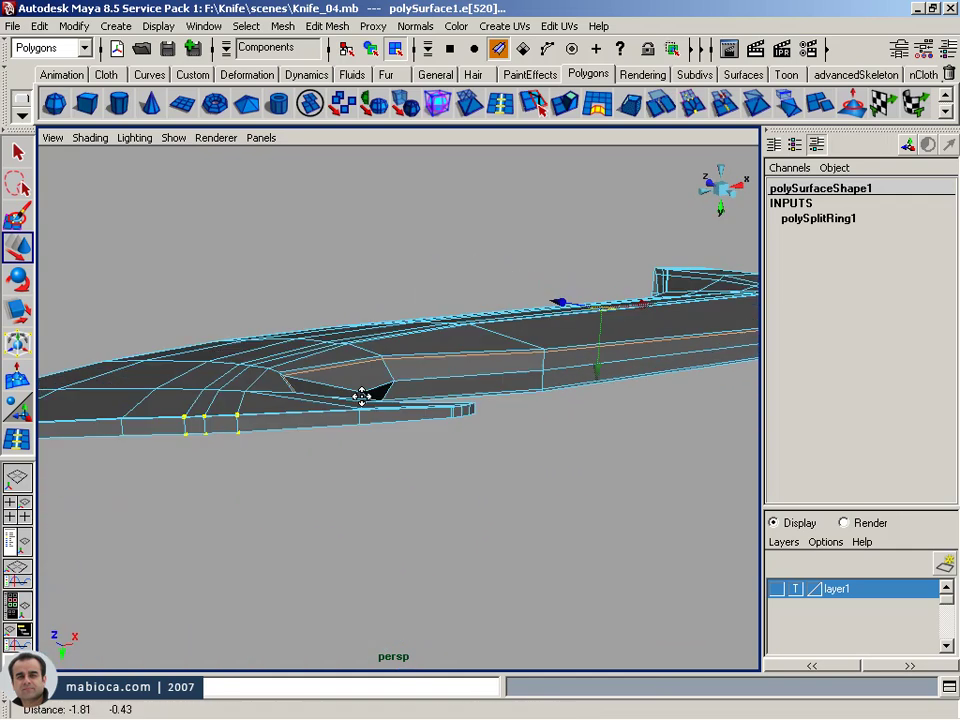
alt+drag(364, 394, 321, 416)
alt+middle_drag(321, 416, 342, 410)
mouse_move(342, 410)
alt+right_down()
mouse_move(476, 443)
mouse_move(707, 424)
alt+right_up()
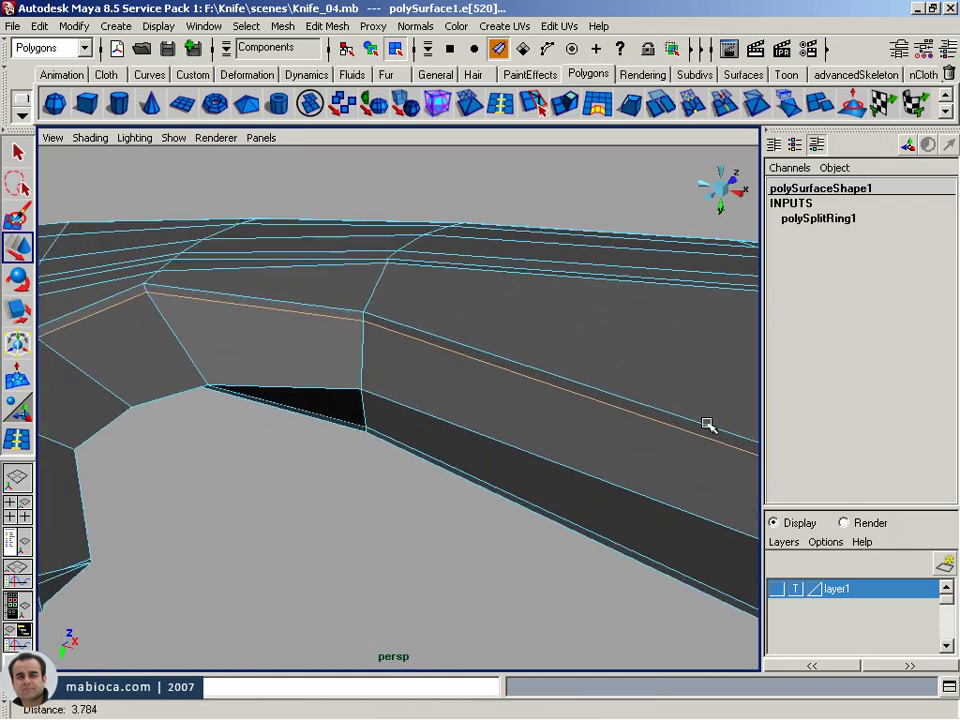
alt+drag(221, 409, 283, 440)
- Switch the mesh to vertex mode and select the vertices at the knife tip
right_drag(270, 425, 210, 416)
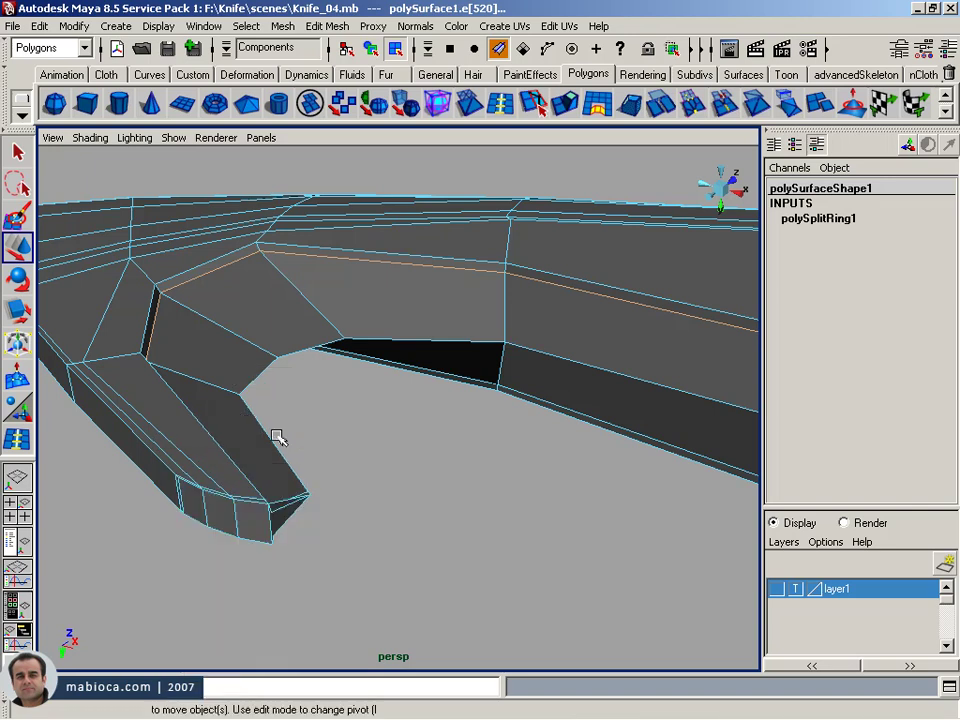
drag(320, 458, 95, 598)
alt+drag(179, 592, 118, 576)
mouse_move(118, 576)
alt+middle_down()
mouse_move(144, 510)
mouse_move(192, 514)
mouse_move(176, 522)
alt+middle_up()
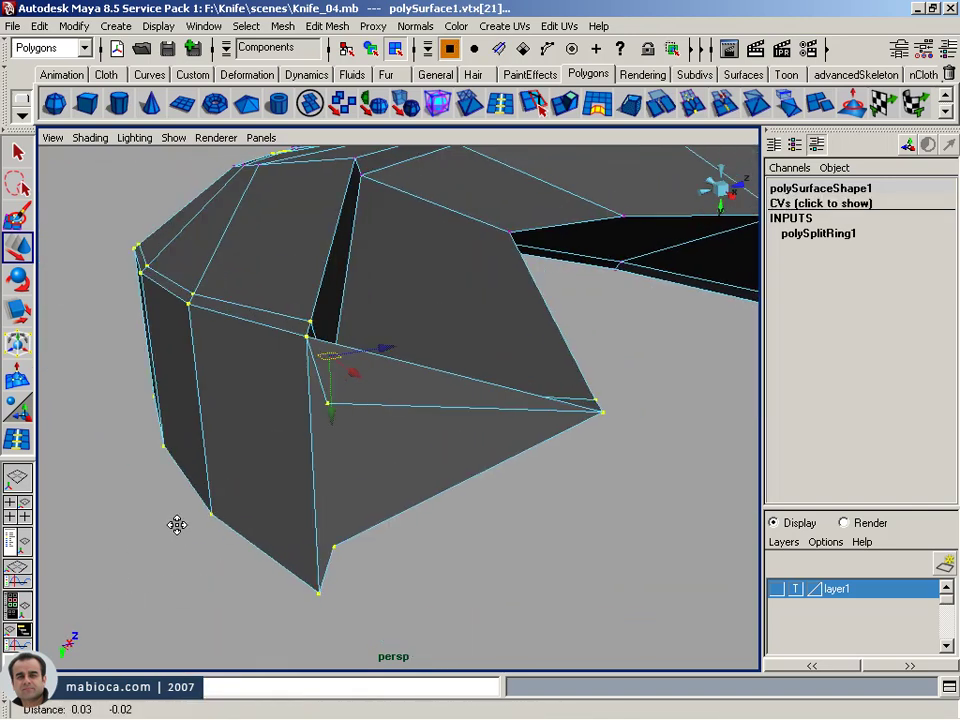
- Split the tip's face from its edge down to the lower vertex
click(533, 106)
drag(345, 352, 338, 502)
drag(342, 547, 335, 565)
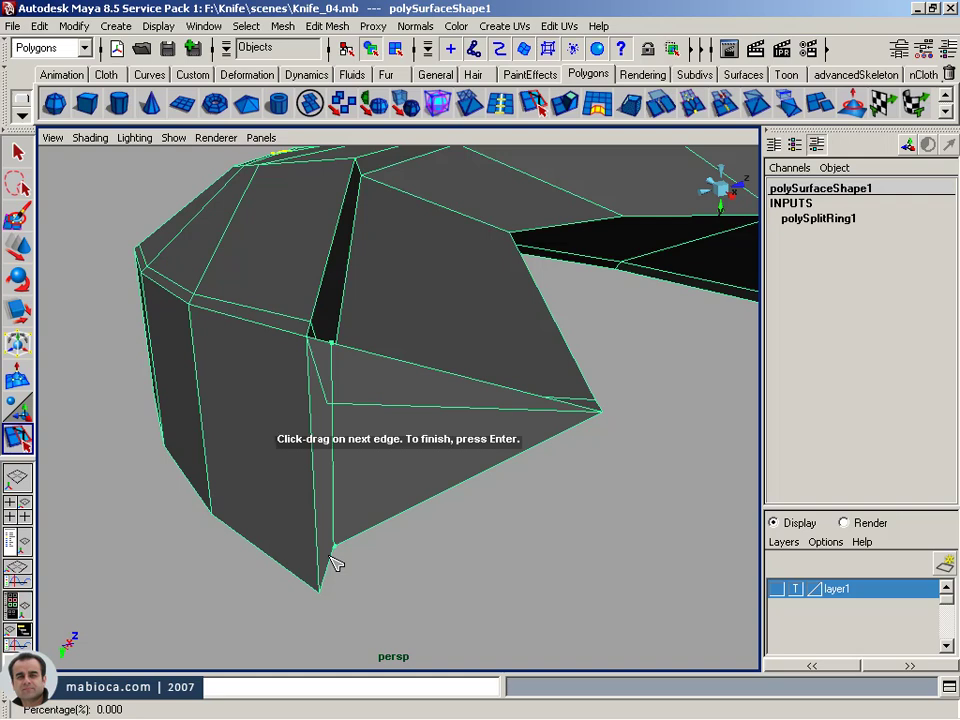
key(Return)
- Move the new split vertex downward and merge it with the vertices below
right_drag(345, 343, 294, 341)
click(332, 341)
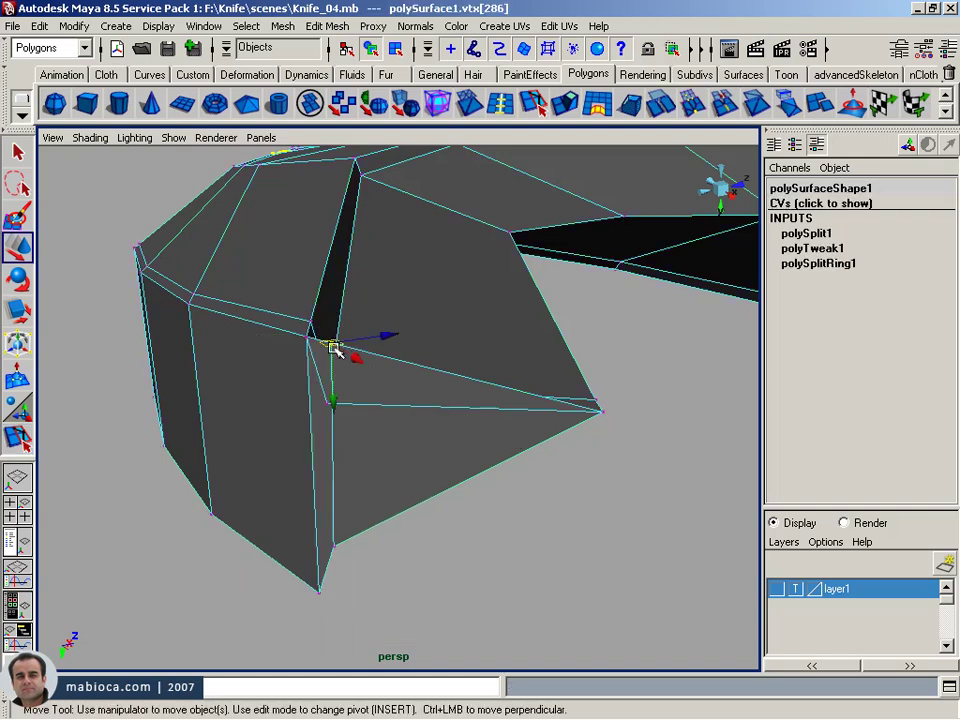
mouse_move(328, 347)
mouse_down()
mouse_move(330, 404)
mouse_move(281, 488)
mouse_up()
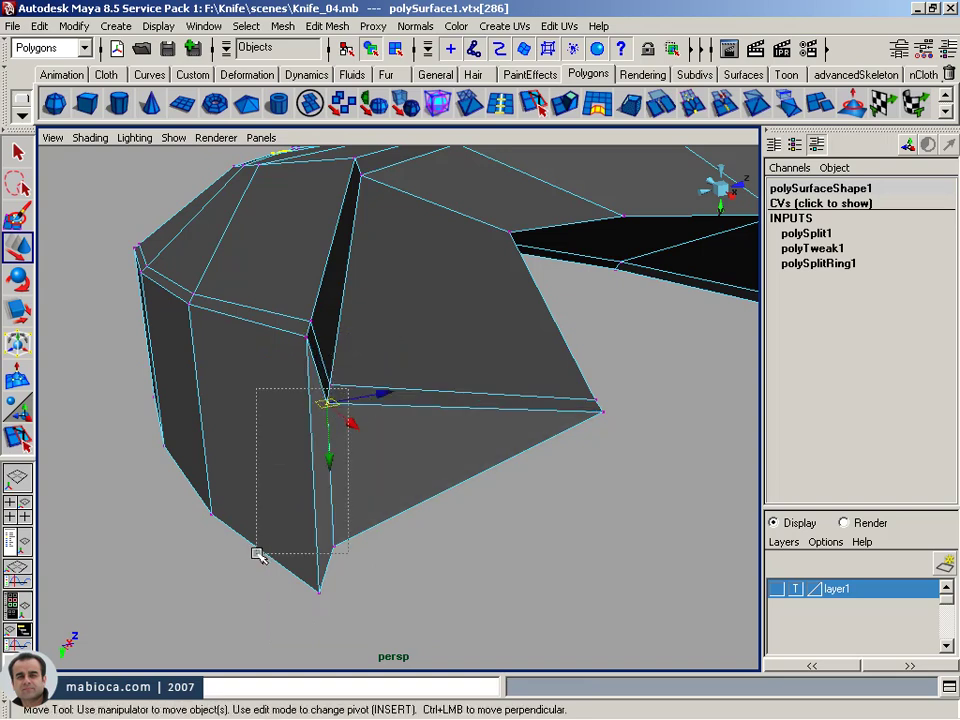
drag(257, 555, 257, 556)
click(690, 110)
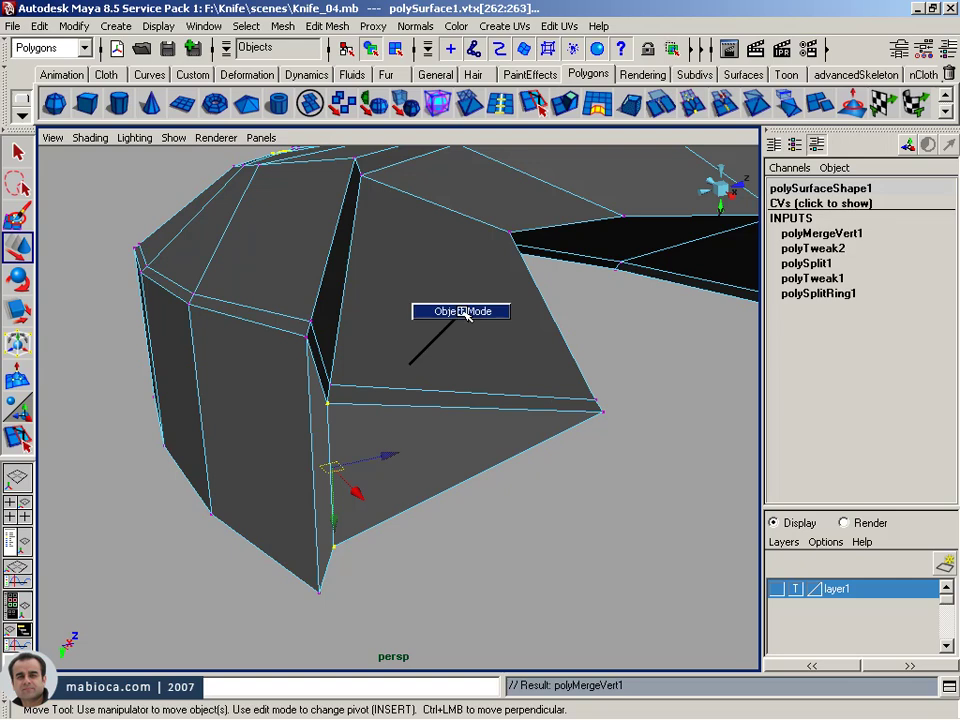
- Return to Object Mode, orbit the knife, and compare it with Knife-AW089-.jpg
right_drag(465, 315, 395, 328)
click(437, 362)
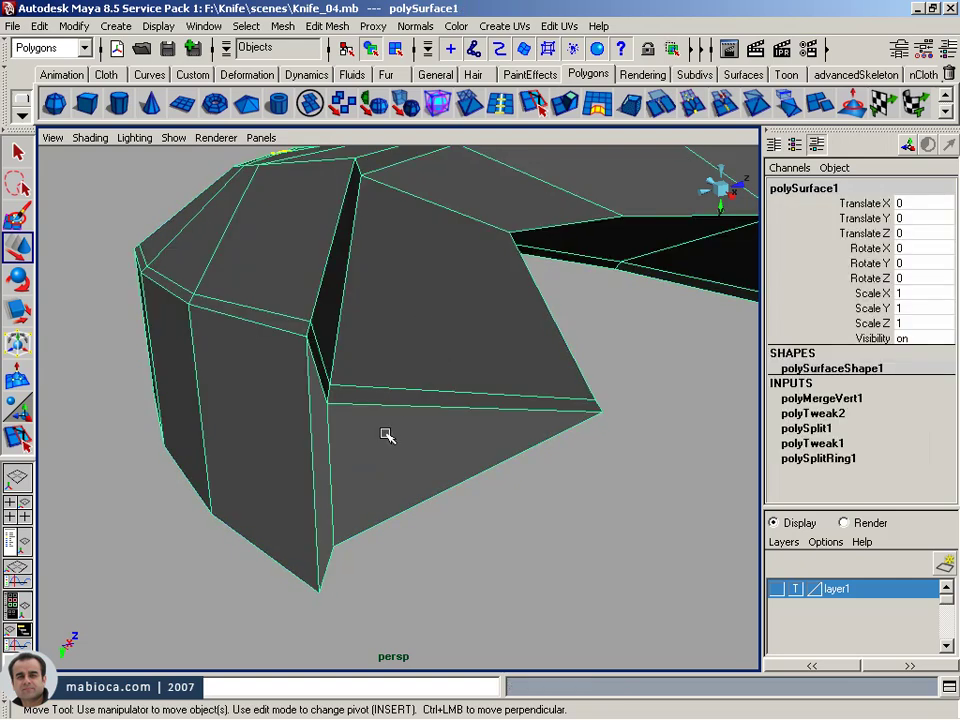
alt+right_drag(301, 320, 272, 339)
mouse_move(272, 339)
alt+mouse_down()
mouse_move(176, 332)
mouse_move(193, 283)
mouse_move(234, 326)
mouse_move(375, 348)
alt+mouse_up()
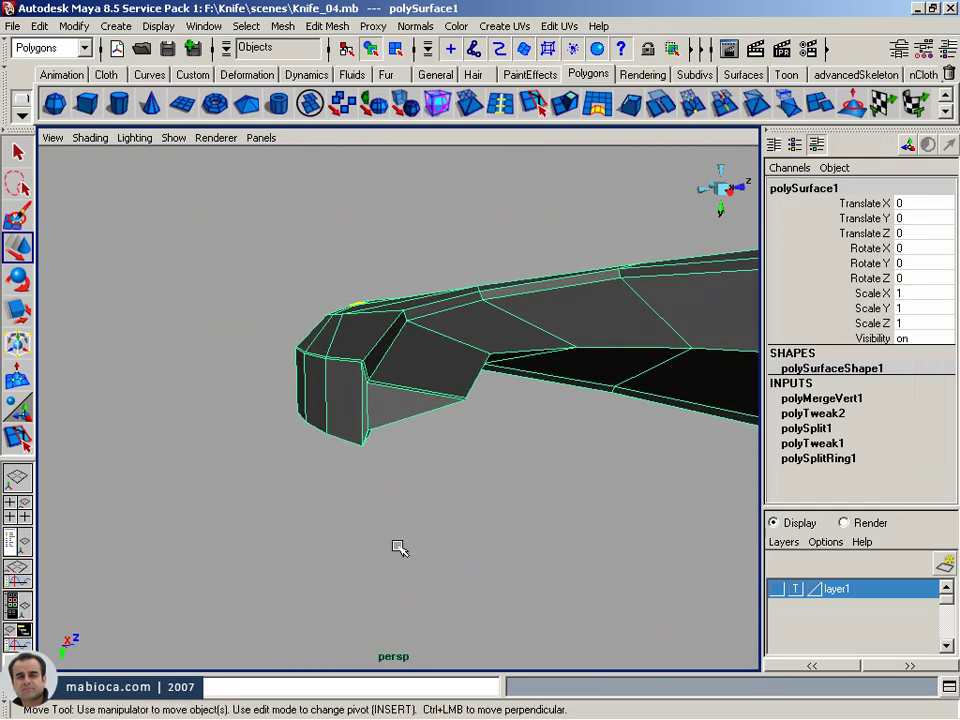
key(alt+Tab)
key(alt+Tab)
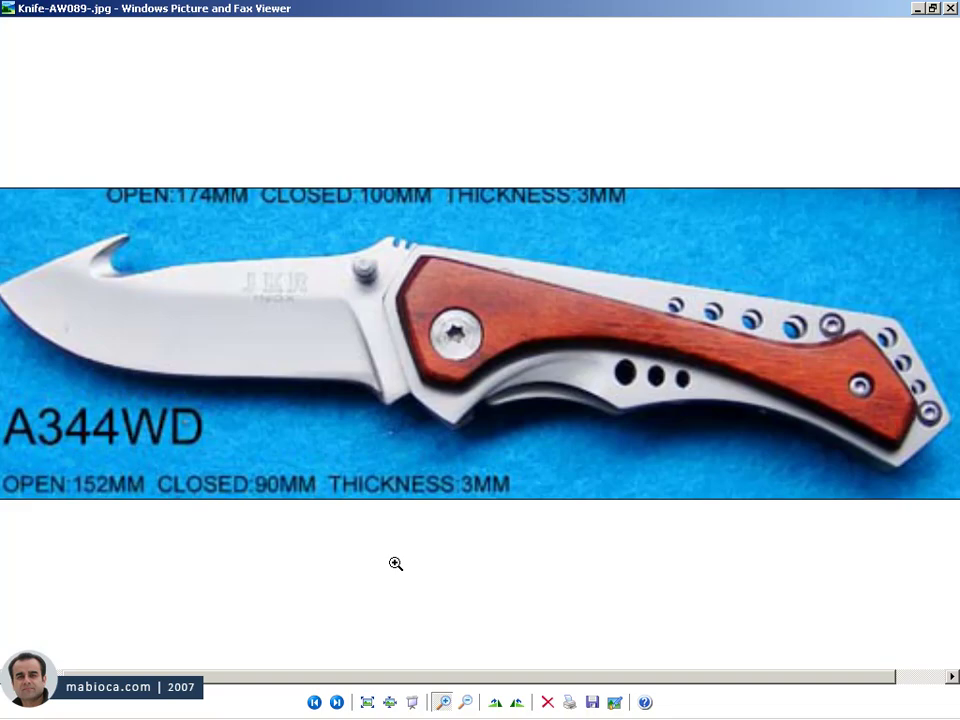
key(alt+Tab)
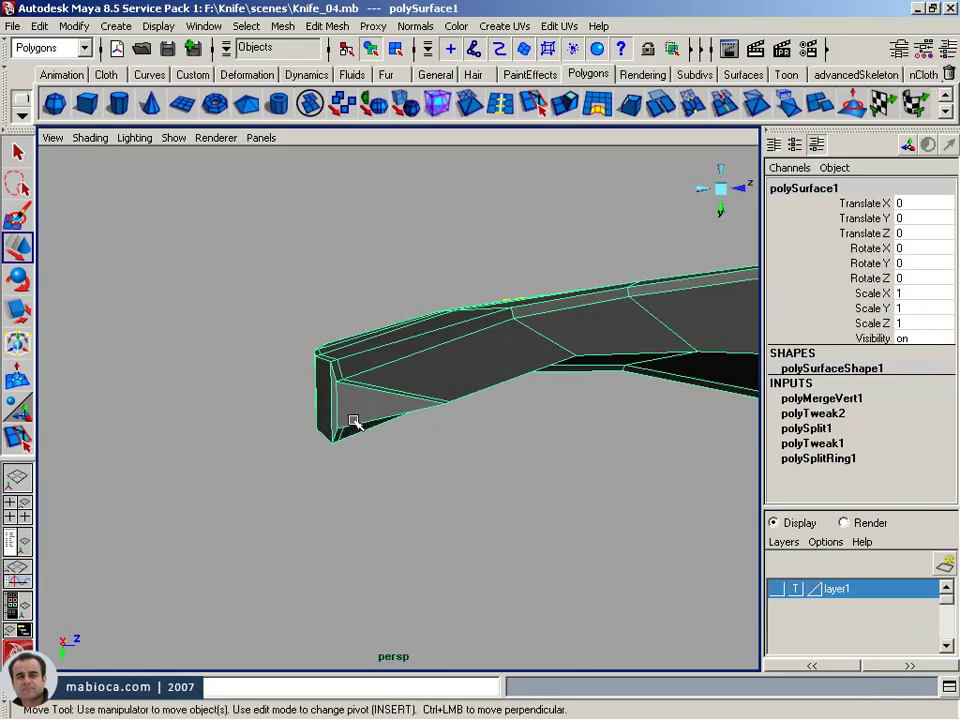
- Select the vertices along the tip's end edge and scale them vertically to about 0.755
right_drag(366, 366, 311, 364)
click(330, 377)
mouse_move(328, 381)
alt+mouse_down()
mouse_move(360, 427)
mouse_move(366, 342)
alt+mouse_up()
mouse_move(366, 342)
alt+right_down()
mouse_move(407, 456)
mouse_move(332, 465)
alt+right_up()
key(r)
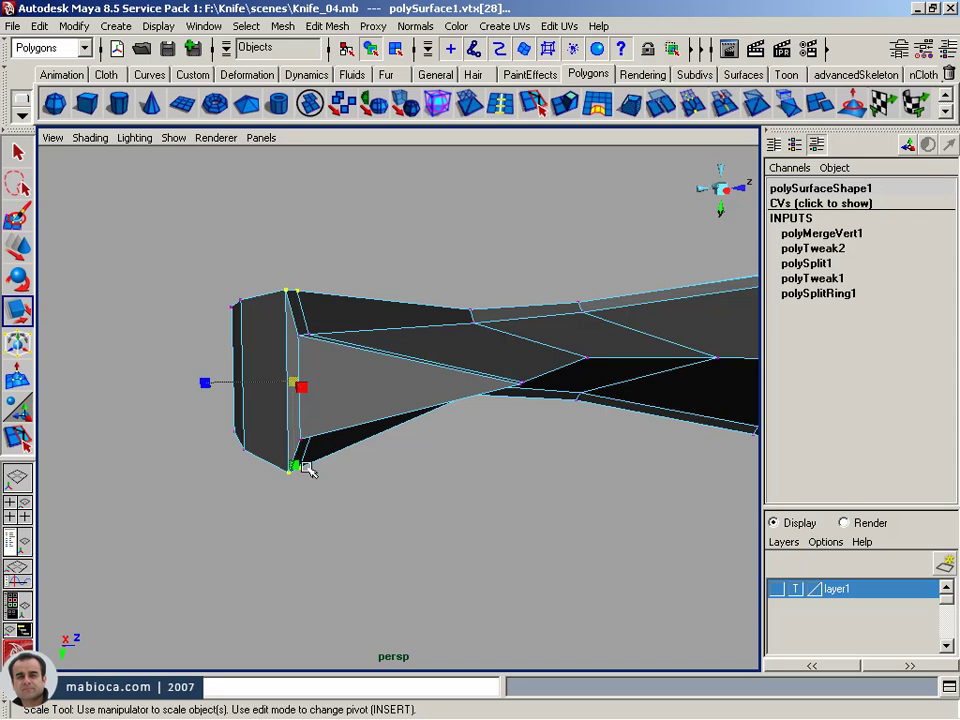
drag(294, 462, 296, 432)
- Return the mesh to Object Mode and orbit to bring the hook into view
key(w)
alt+drag(379, 435, 401, 454)
alt+right_drag(401, 454, 249, 394)
alt+drag(249, 394, 406, 366)
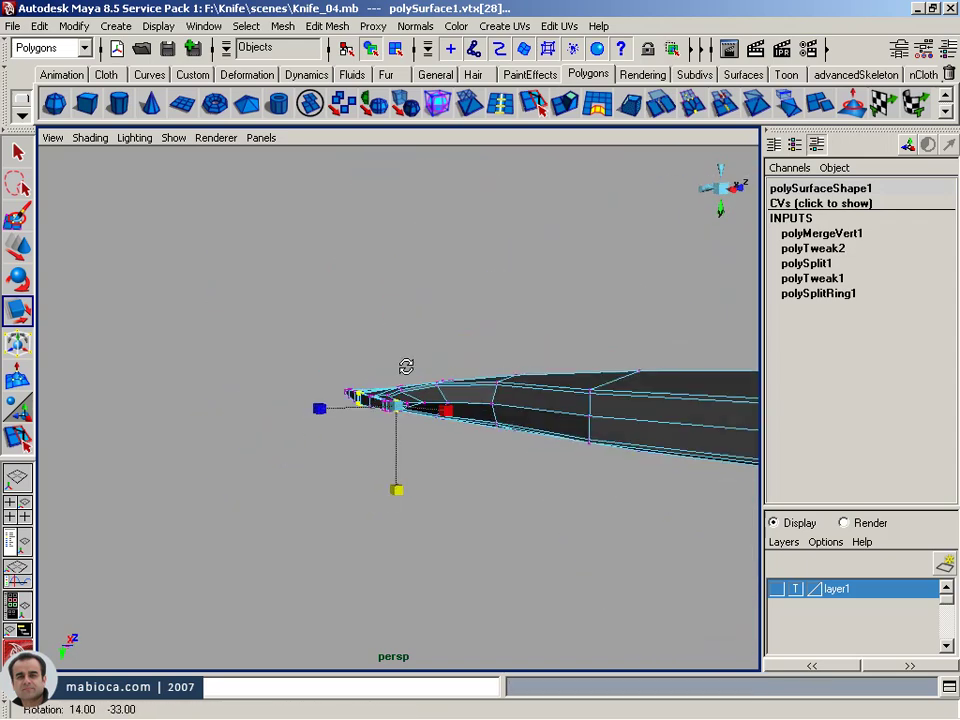
key(F8)
alt+drag(531, 390, 557, 364)
alt+right_drag(557, 364, 568, 386)
mouse_move(424, 471)
alt+mouse_down()
mouse_move(600, 405)
mouse_move(485, 437)
alt+mouse_up()
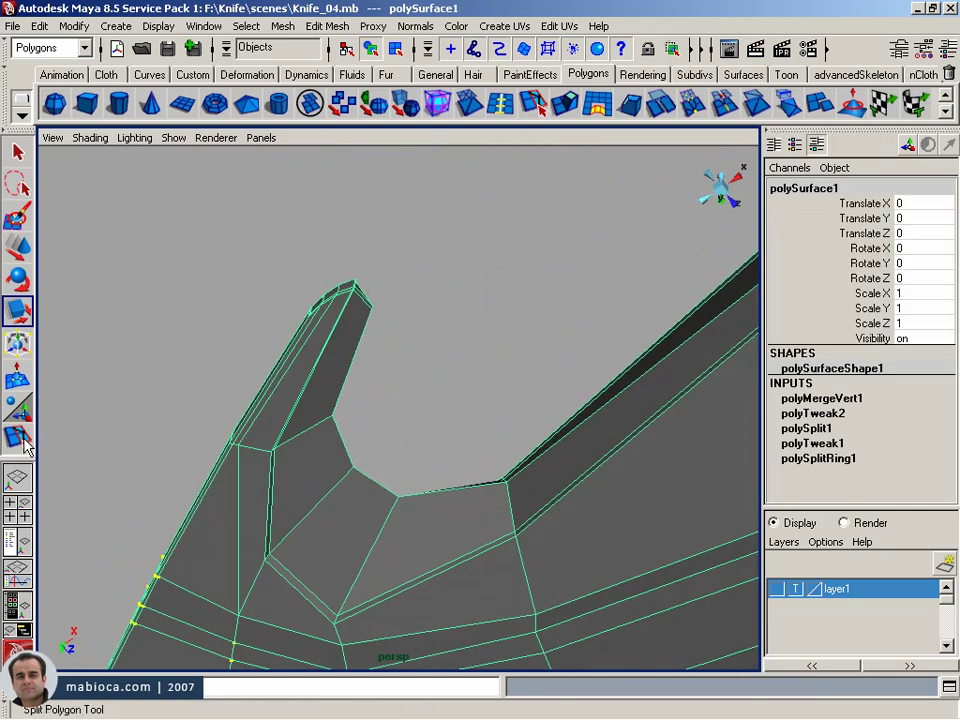
- Insert an edge loop across the hook faces
click(517, 111)
drag(385, 543, 385, 548)
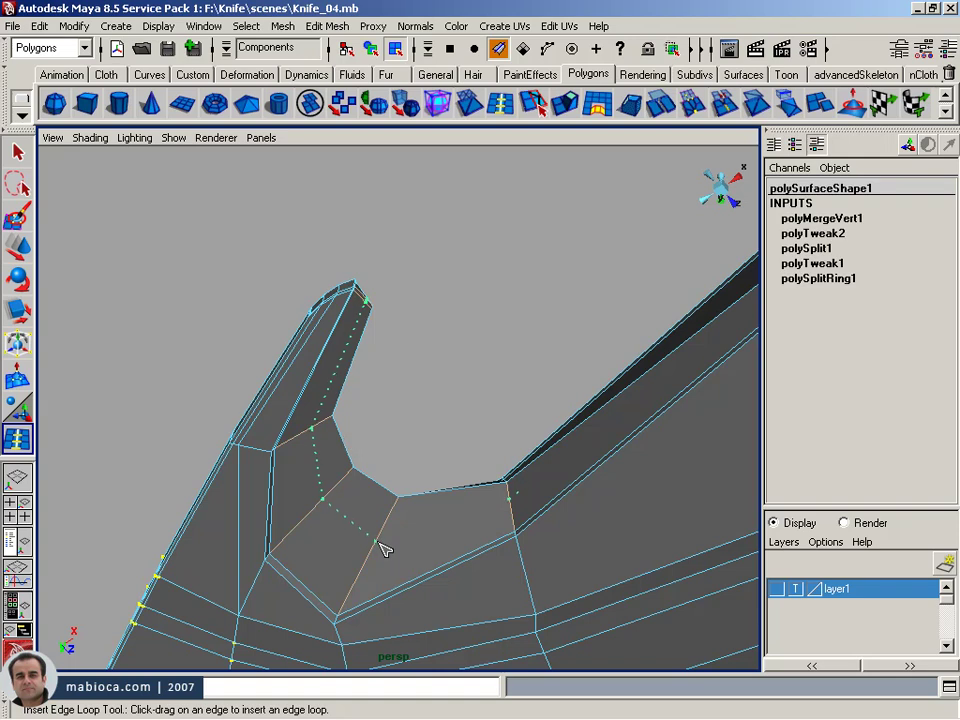
mouse_move(386, 470)
alt+mouse_down()
mouse_move(384, 581)
mouse_move(316, 460)
mouse_move(437, 450)
mouse_move(587, 493)
mouse_move(476, 499)
mouse_move(360, 547)
mouse_move(356, 531)
mouse_move(411, 456)
mouse_move(418, 467)
mouse_move(355, 519)
alt+mouse_up()
alt+right_drag(355, 519, 450, 429)
- In the four-view layout, insert a second edge loop along the blade in perspective
alt+drag(450, 429, 369, 495)
key(space)
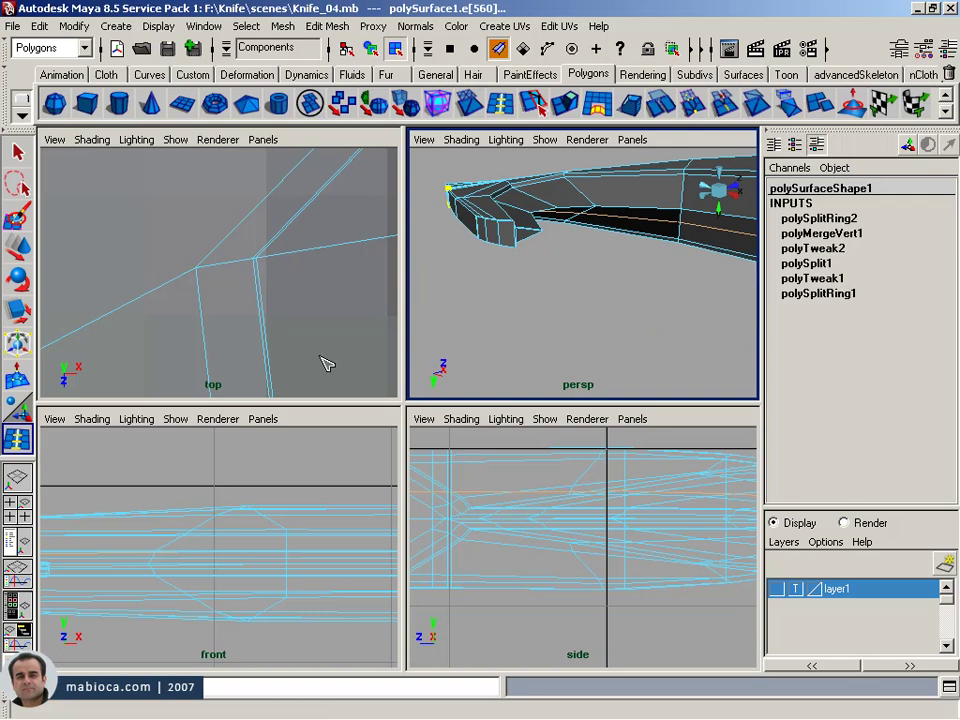
scroll(274, 328, up, 3)
scroll(243, 334, up, 3)
scroll(272, 336, up, 3)
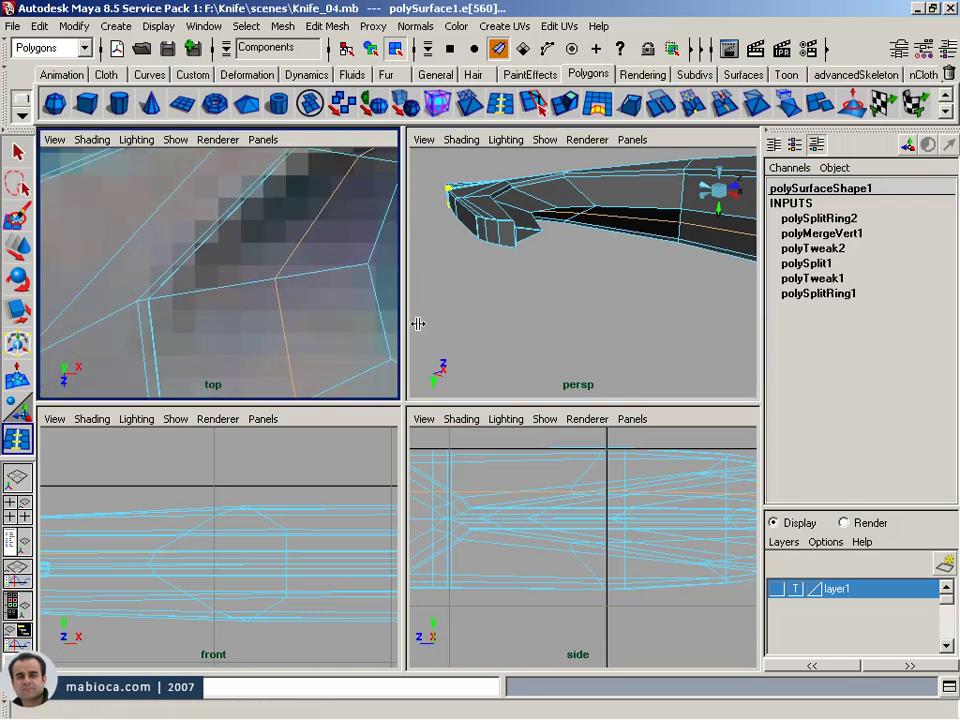
alt+middle_drag(395, 325, 326, 336)
middle_click(565, 200)
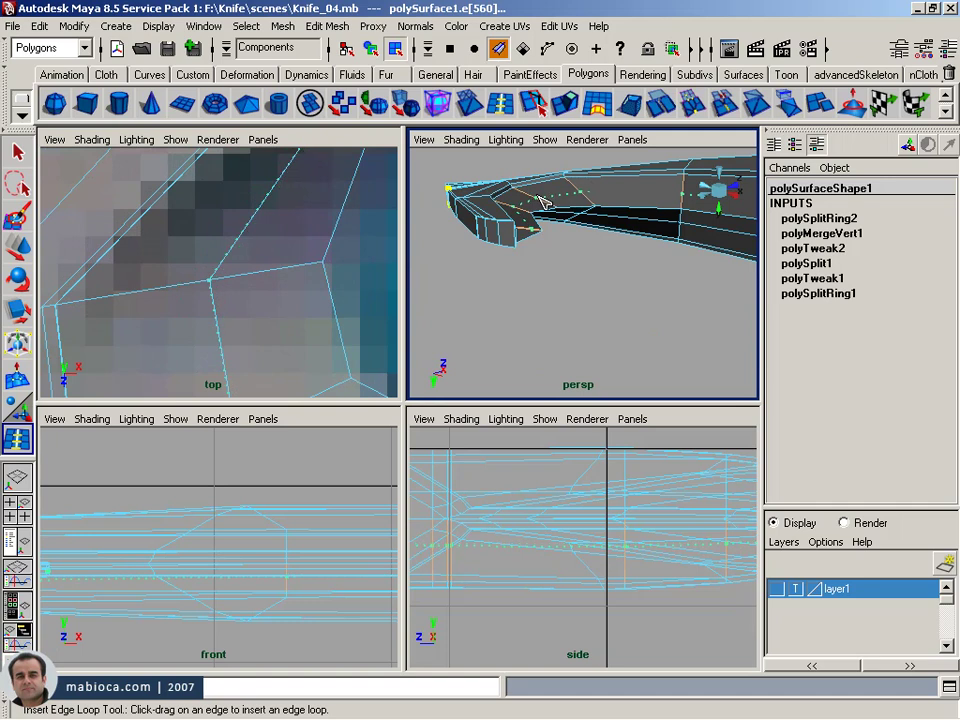
click(540, 203)
- Maximize the perspective view and frame the whole knife with the Move Tool active
mouse_move(589, 268)
alt+mouse_down()
mouse_move(602, 184)
mouse_move(602, 238)
mouse_move(634, 279)
alt+mouse_up()
key(space)
alt+right_drag(591, 302, 662, 321)
alt+right_drag(614, 348, 610, 368)
key(w)
alt+right_drag(304, 360, 412, 338)
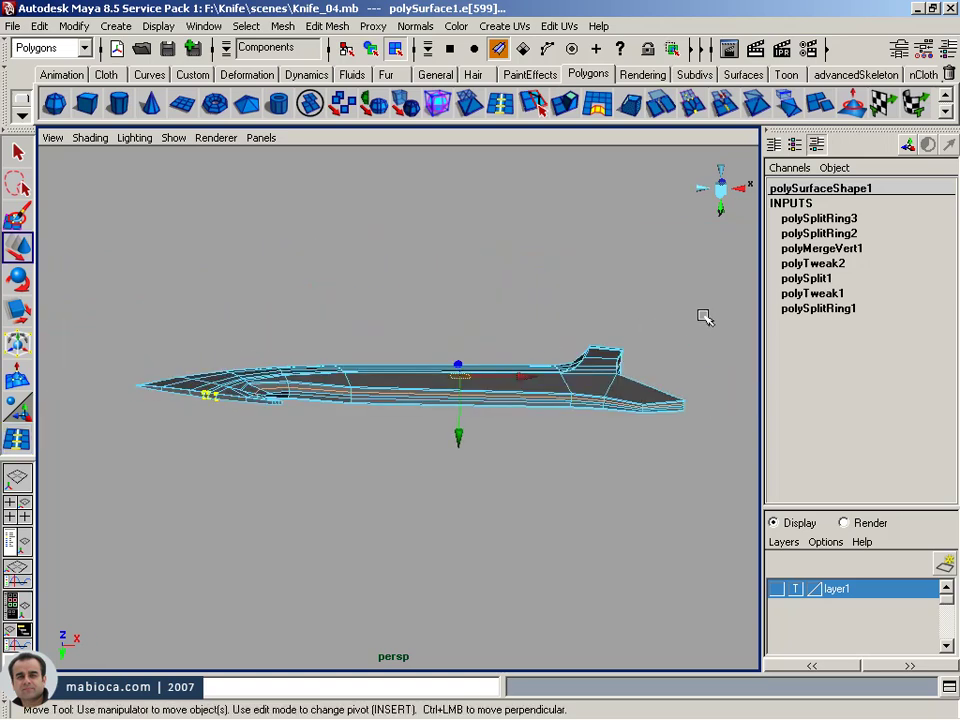
mouse_move(584, 444)
alt+mouse_down()
mouse_move(450, 448)
mouse_move(544, 643)
mouse_move(559, 437)
alt+mouse_up()
- Scale the new edge loop near the hook to a Y value of 0.844
mouse_move(217, 309)
alt+right_down()
mouse_move(315, 431)
mouse_move(397, 403)
alt+right_up()
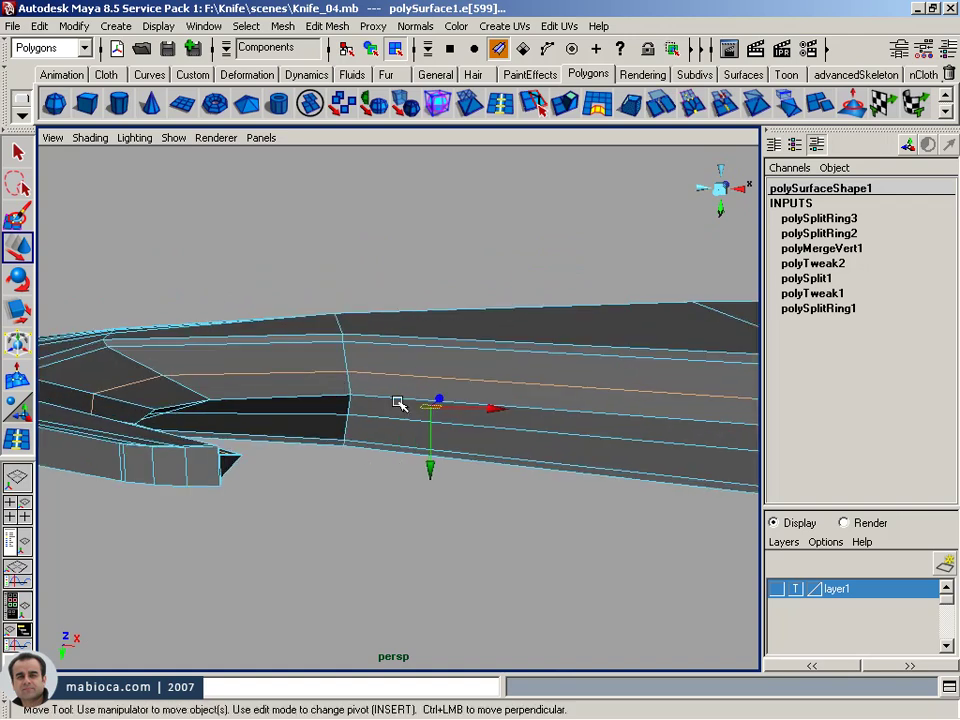
alt+right_drag(612, 458, 536, 401)
mouse_move(536, 401)
alt+mouse_down()
mouse_move(416, 324)
mouse_move(474, 313)
mouse_move(467, 360)
mouse_move(428, 365)
alt+mouse_up()
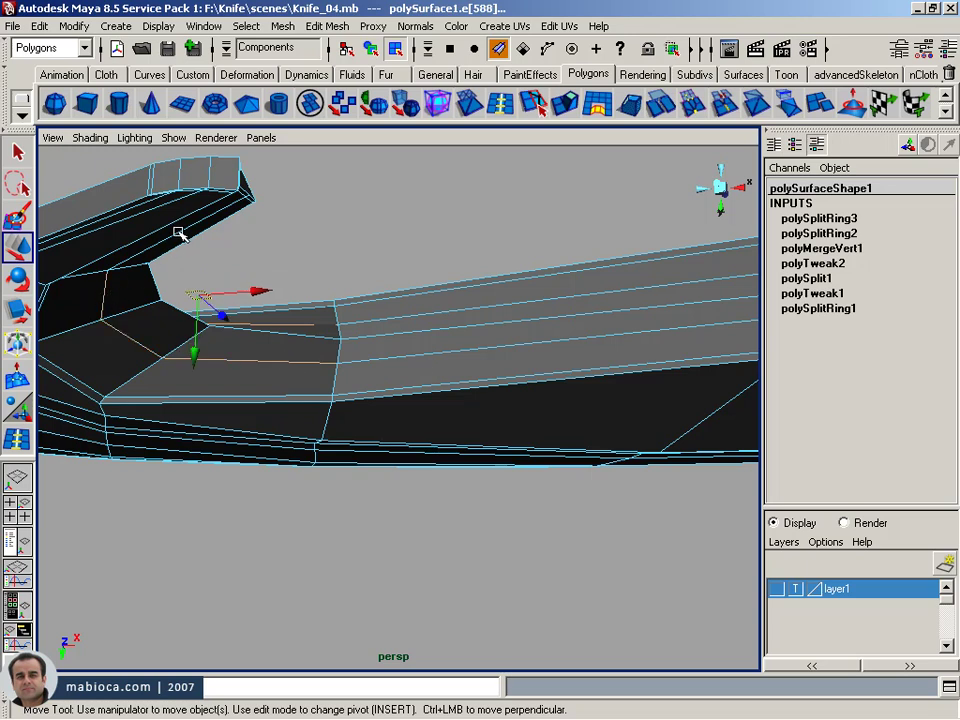
mouse_move(219, 229)
alt+mouse_down()
mouse_move(150, 336)
mouse_move(349, 306)
mouse_move(365, 335)
mouse_move(306, 399)
alt+mouse_up()
mouse_move(306, 399)
alt+right_down()
mouse_move(326, 377)
mouse_move(386, 381)
alt+right_up()
alt+drag(386, 381, 345, 333)
key(r)
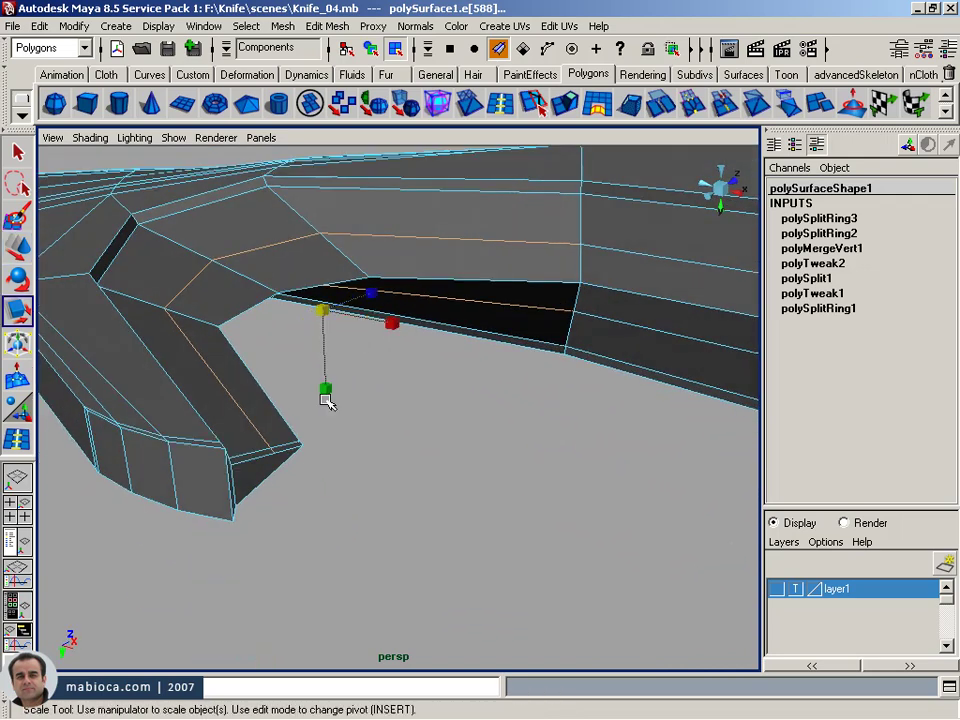
mouse_move(322, 387)
mouse_down()
mouse_move(285, 326)
mouse_move(302, 281)
mouse_move(380, 275)
mouse_move(270, 336)
mouse_move(229, 377)
mouse_move(254, 410)
mouse_up()
mouse_move(254, 410)
alt+right_down()
mouse_move(309, 386)
mouse_move(422, 422)
mouse_move(394, 407)
mouse_move(494, 406)
alt+right_up()
alt+middle_drag(494, 406, 270, 377)
alt+right_drag(270, 377, 315, 383)
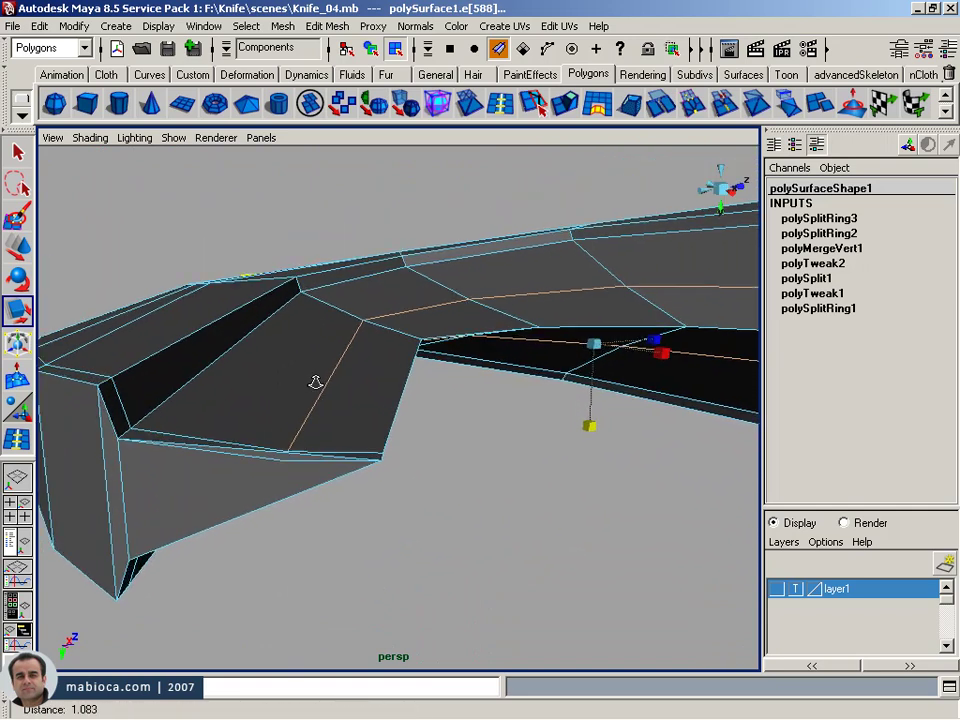
- Split the lower face beside the hook with a new edge
click(535, 100)
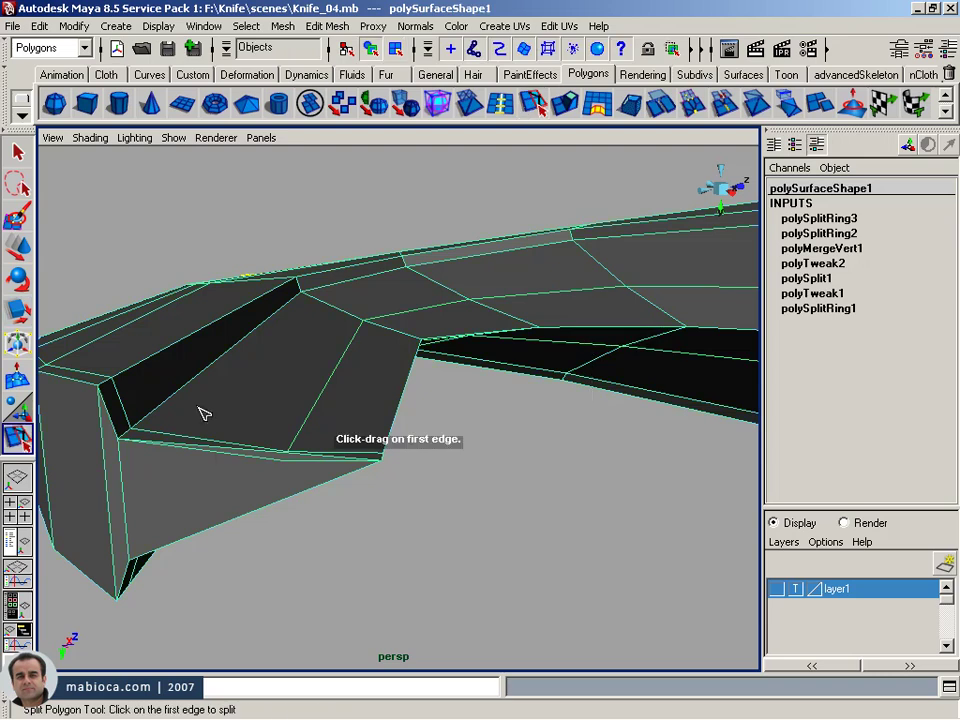
drag(295, 457, 287, 498)
key(Return)
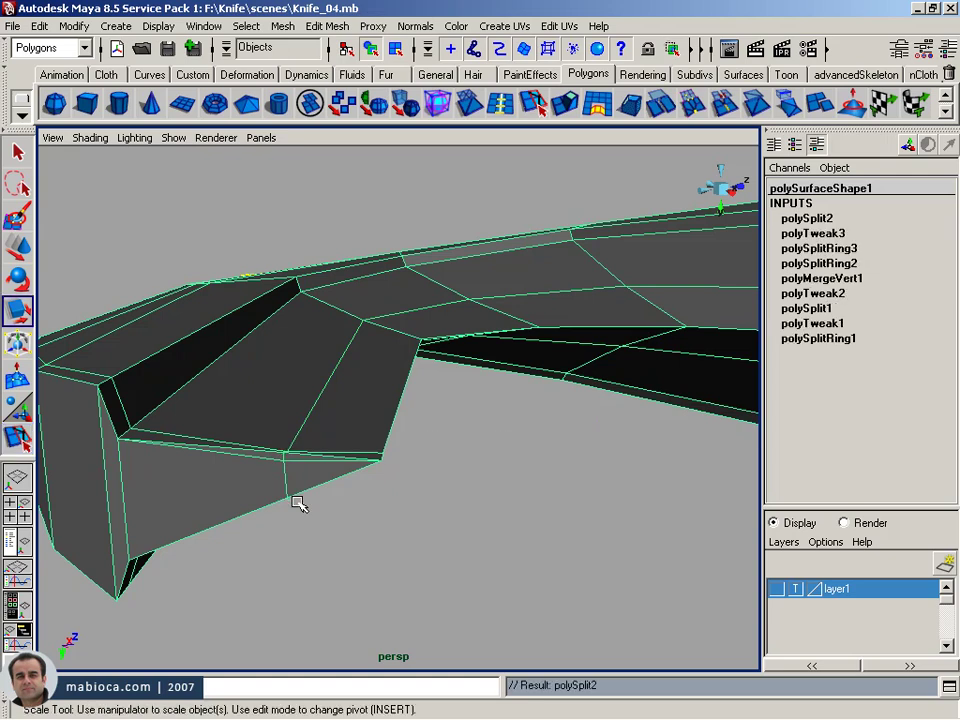
mouse_move(219, 467)
alt+mouse_down()
mouse_move(259, 523)
mouse_move(270, 467)
mouse_move(297, 453)
alt+mouse_up()
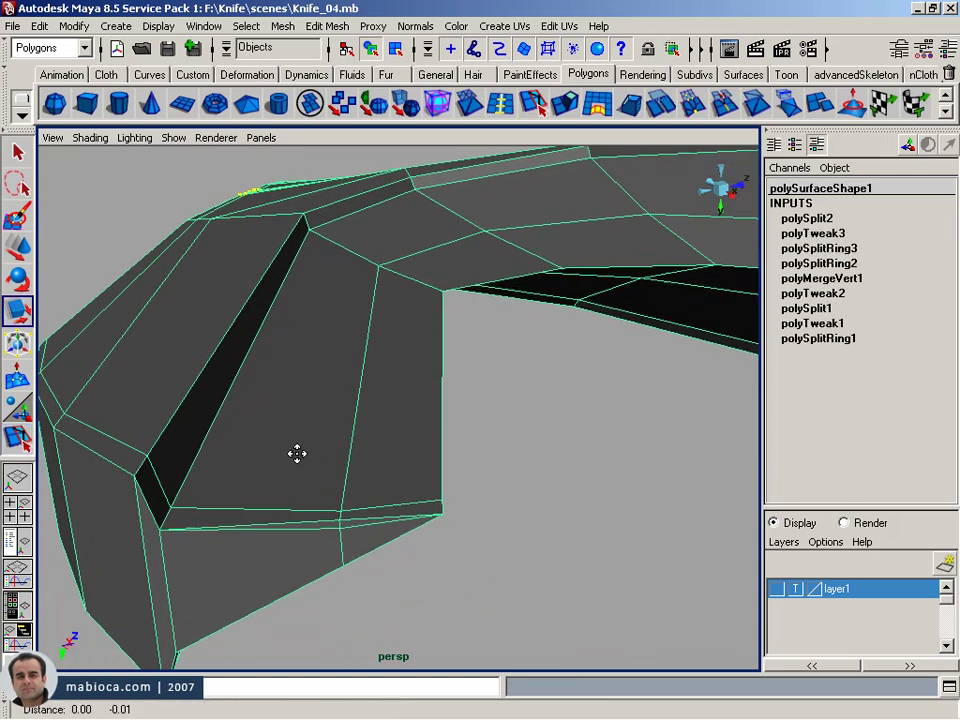
right_drag(377, 418, 358, 421)
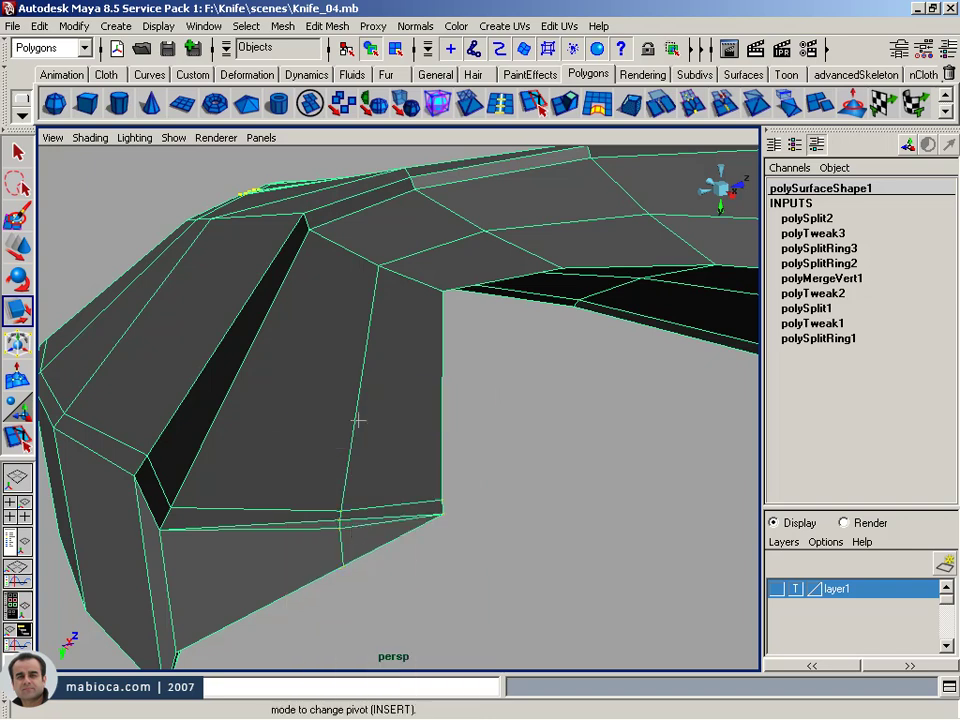
- Nudge the lower-edge vertex and merge it with its overlapping duplicates
click(337, 518)
click(340, 520)
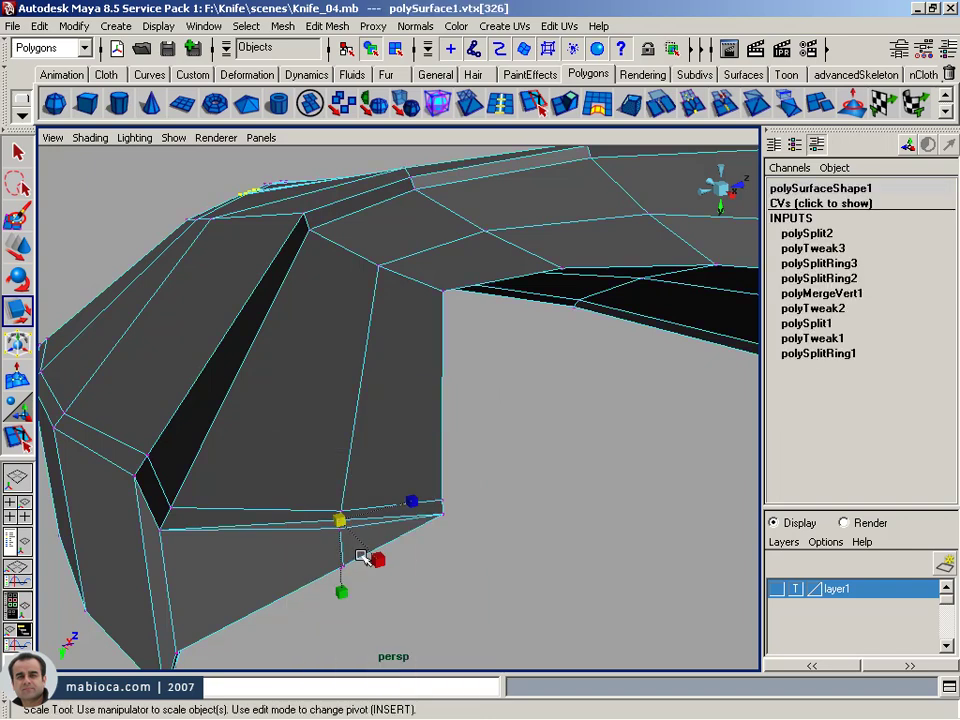
alt+drag(364, 556, 361, 533)
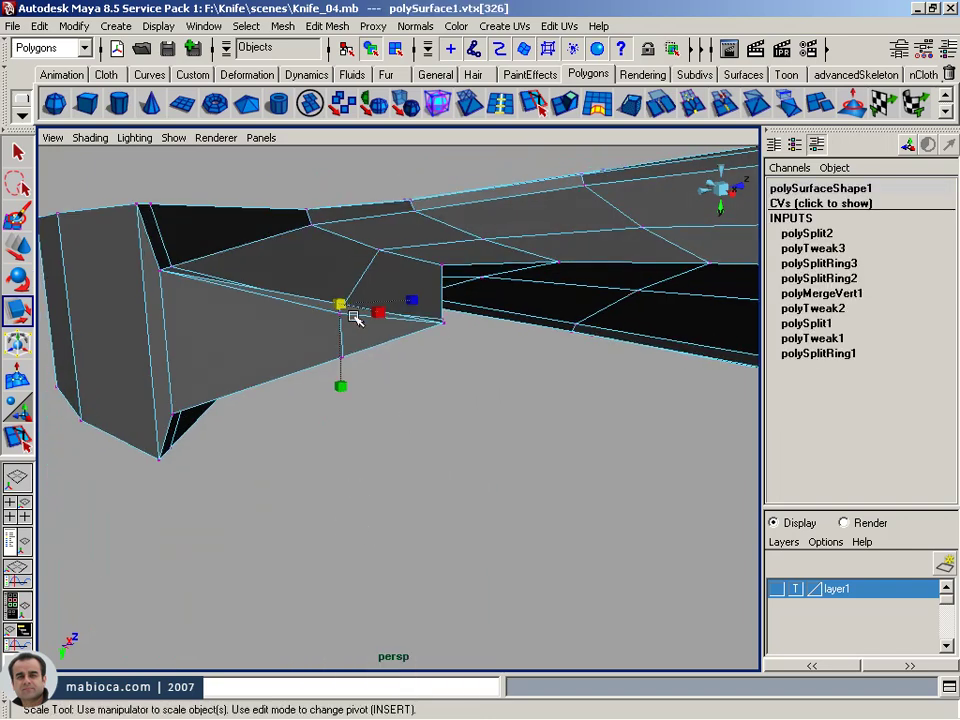
key(w)
drag(345, 313, 277, 460)
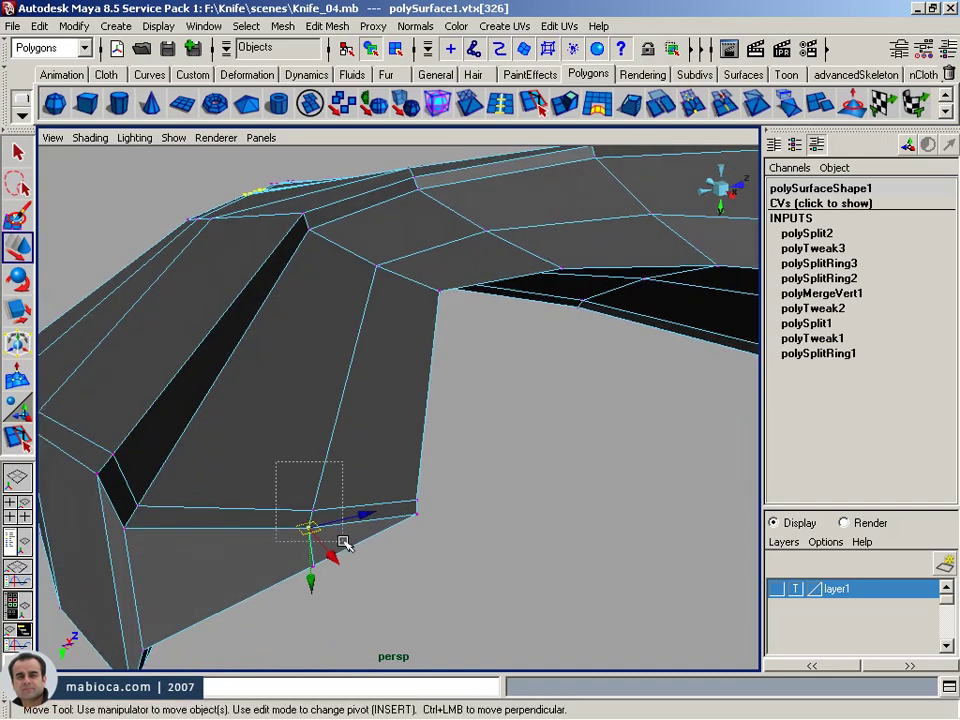
click(697, 112)
click(850, 203)
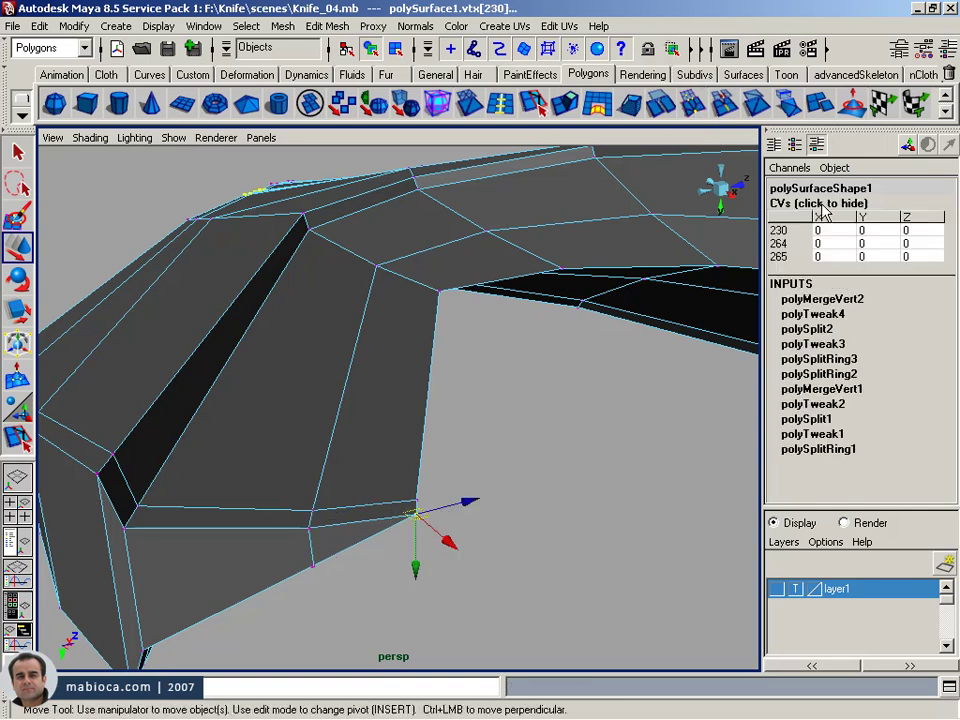
click(690, 111)
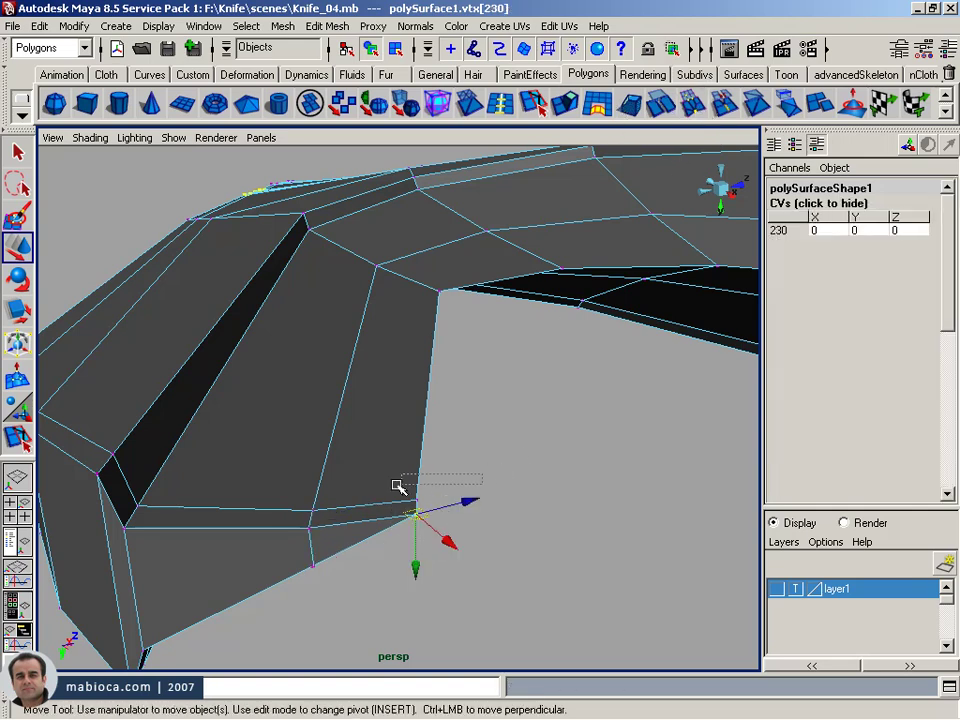
- Inspect vertices 304 and 303 near the hook's top corner, undoing a trial move of 303
click(300, 538)
alt+middle_drag(306, 510, 270, 371)
alt+right_drag(270, 371, 296, 418)
alt+drag(296, 418, 273, 360)
mouse_move(273, 360)
alt+right_down()
mouse_move(266, 381)
mouse_move(238, 394)
alt+right_up()
alt+drag(238, 394, 240, 395)
mouse_move(240, 395)
alt+right_down()
mouse_move(658, 396)
mouse_move(853, 437)
alt+right_up()
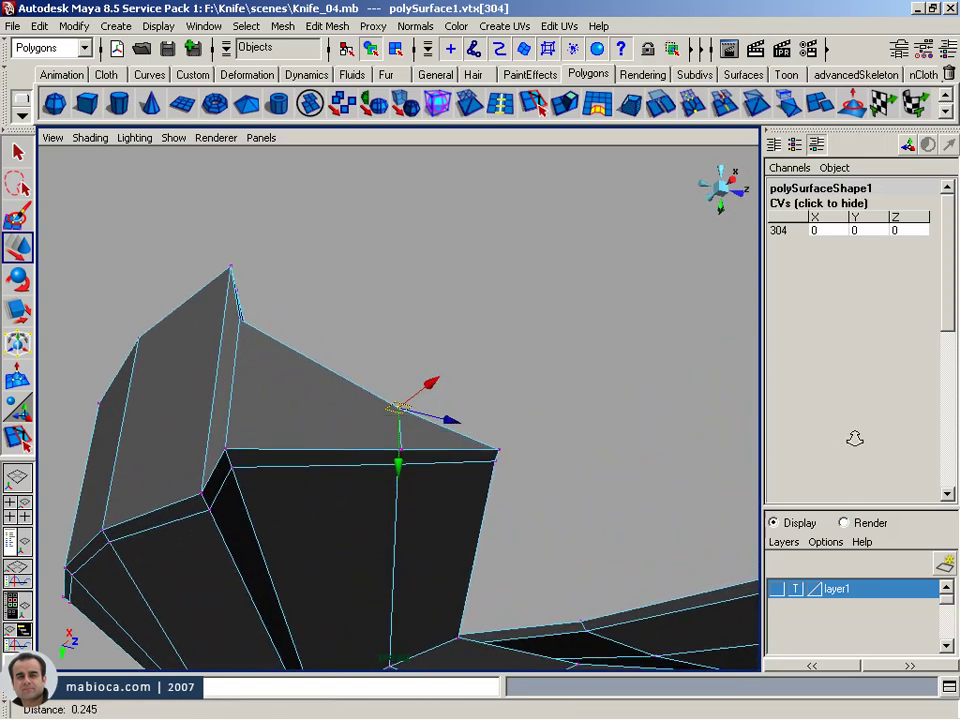
click(495, 381)
click(401, 452)
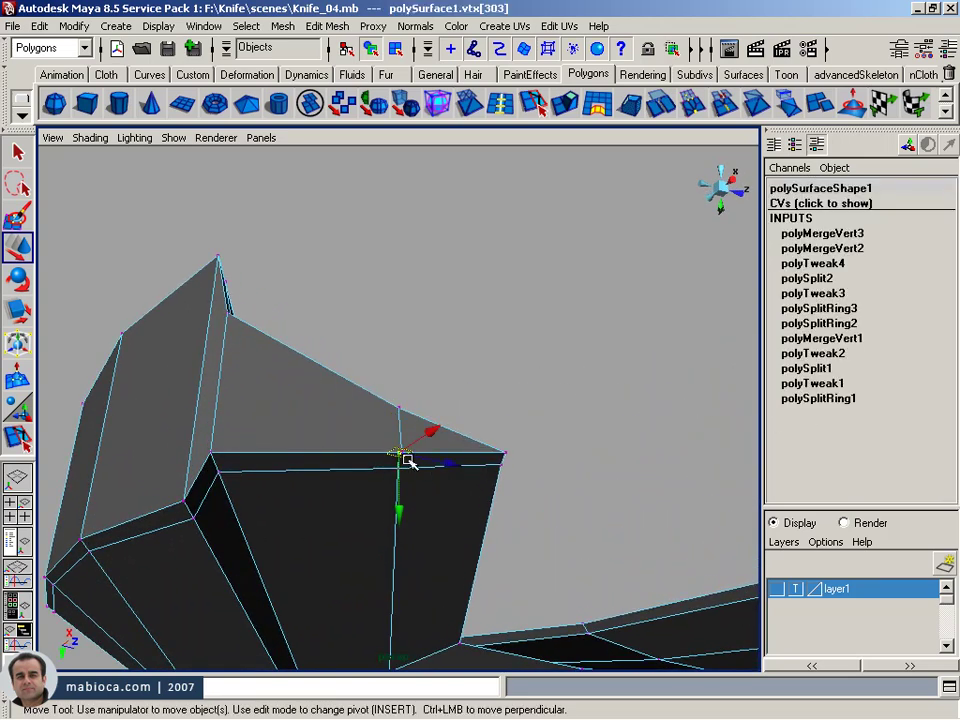
drag(400, 508, 406, 542)
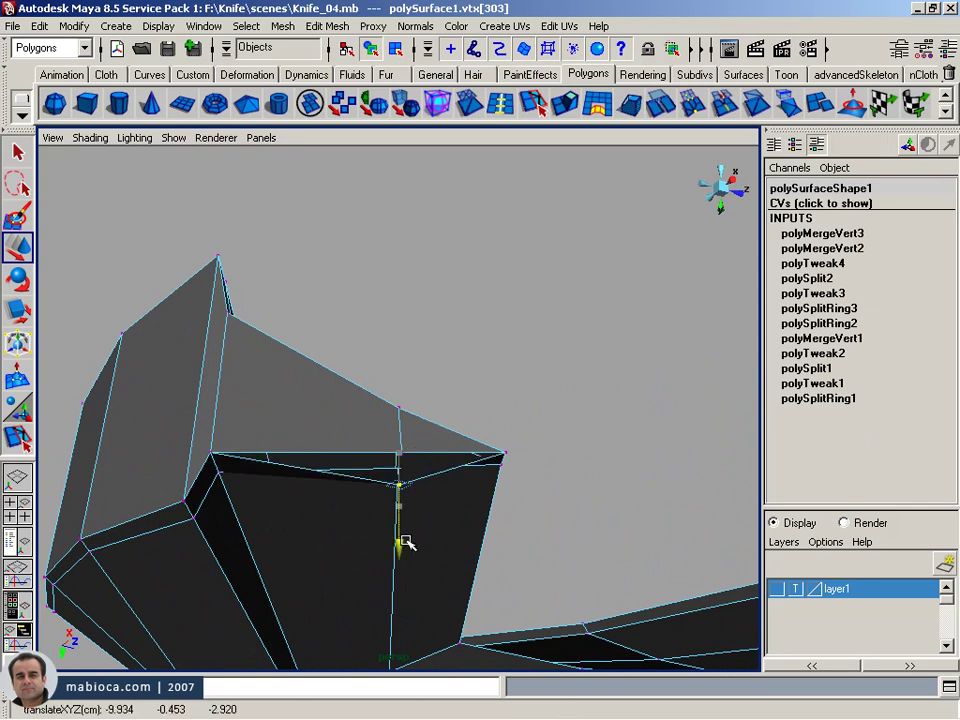
key(ctrl+z)
- Merge the overlapping vertex 324 into its neighbour
click(381, 461)
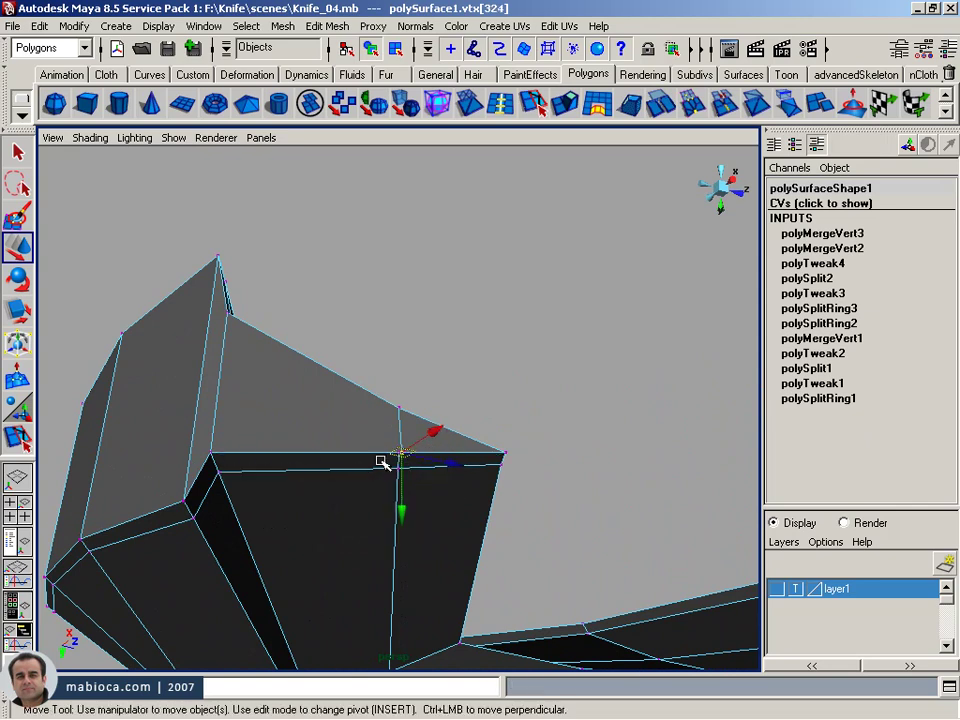
mouse_move(400, 455)
mouse_down()
mouse_move(418, 468)
mouse_move(295, 485)
mouse_move(154, 474)
mouse_move(148, 495)
mouse_move(366, 478)
mouse_move(150, 459)
mouse_up()
click(803, 204)
click(703, 107)
- Reframe the view from the knife tip onto the open side of the guard
click(150, 459)
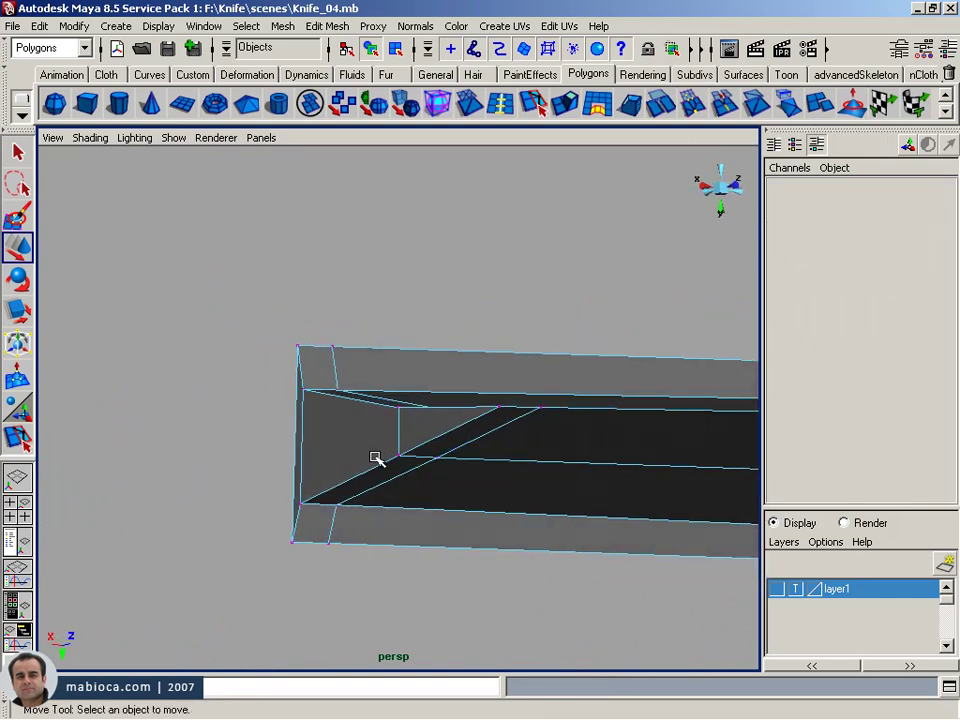
mouse_move(456, 444)
mouse_down()
mouse_move(399, 521)
mouse_move(403, 497)
mouse_move(521, 504)
mouse_move(418, 497)
mouse_move(588, 492)
mouse_up()
click(424, 524)
mouse_move(588, 492)
alt+right_down()
mouse_move(769, 476)
mouse_move(212, 379)
alt+right_up()
alt+drag(212, 379, 467, 473)
mouse_move(540, 480)
right_down()
mouse_move(572, 427)
mouse_move(396, 429)
right_up()
mouse_move(396, 429)
alt+mouse_down()
mouse_move(499, 497)
mouse_move(585, 446)
alt+mouse_up()
alt+middle_drag(585, 446, 296, 447)
mouse_move(296, 447)
alt+right_down()
mouse_move(508, 444)
mouse_move(381, 388)
alt+right_up()
mouse_move(381, 388)
alt+mouse_down()
mouse_move(255, 377)
mouse_move(86, 396)
alt+mouse_up()
alt+right_drag(86, 396, 412, 407)
mouse_move(412, 407)
alt+middle_down()
mouse_move(261, 384)
mouse_move(553, 454)
alt+middle_up()
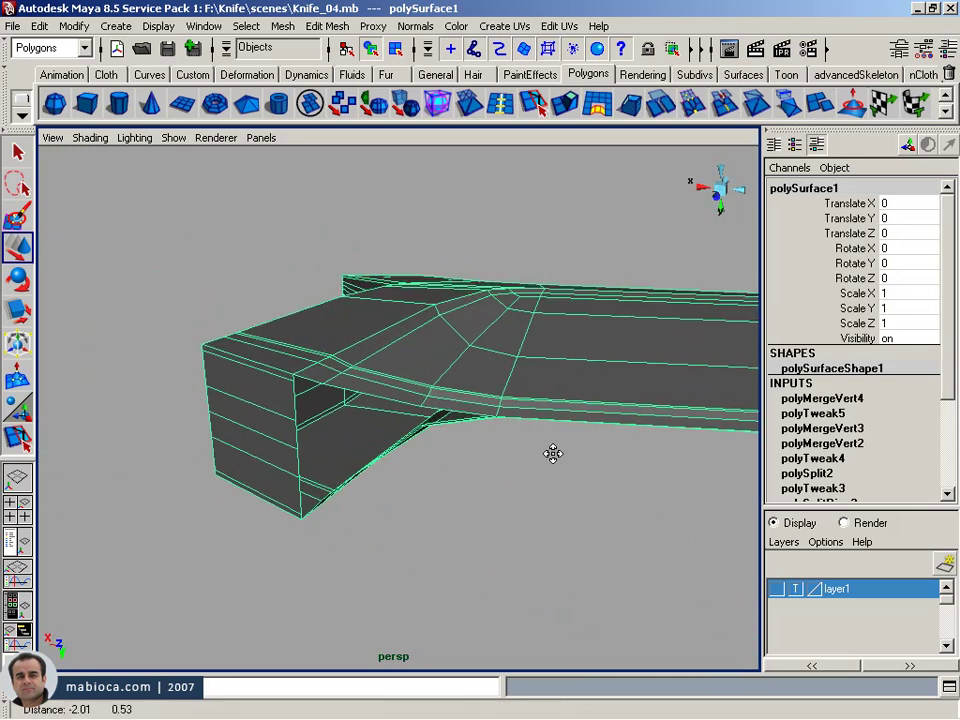
alt+right_drag(553, 454, 754, 448)
alt+middle_drag(754, 448, 447, 442)
mouse_move(447, 442)
alt+mouse_down()
mouse_move(439, 394)
mouse_move(347, 381)
mouse_move(345, 418)
alt+mouse_up()
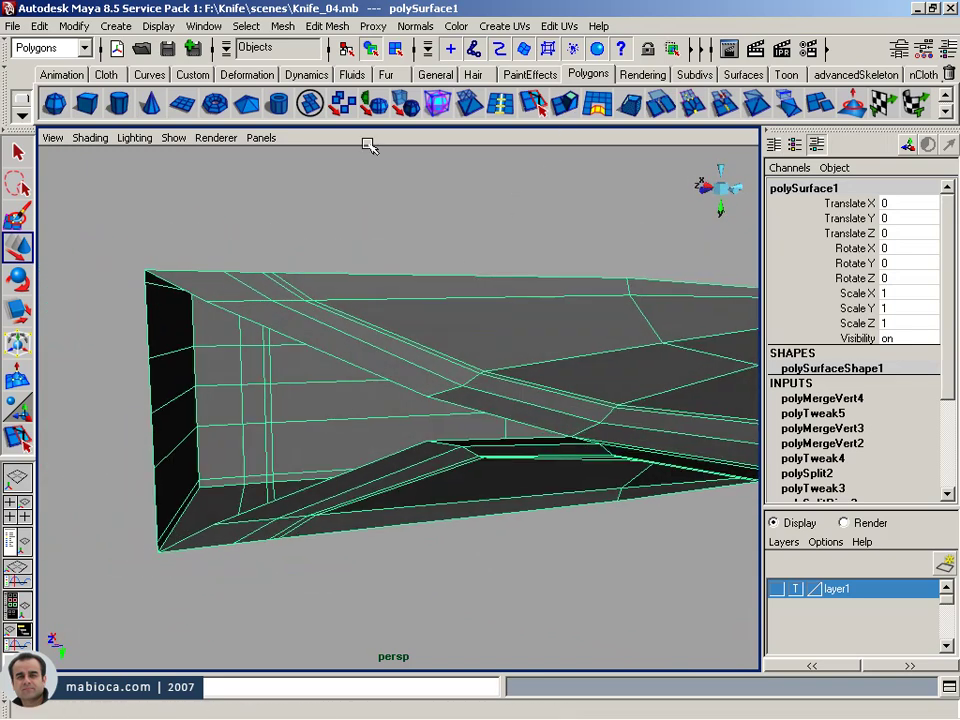
- Append a first face bridging the gap in the guard
click(327, 26)
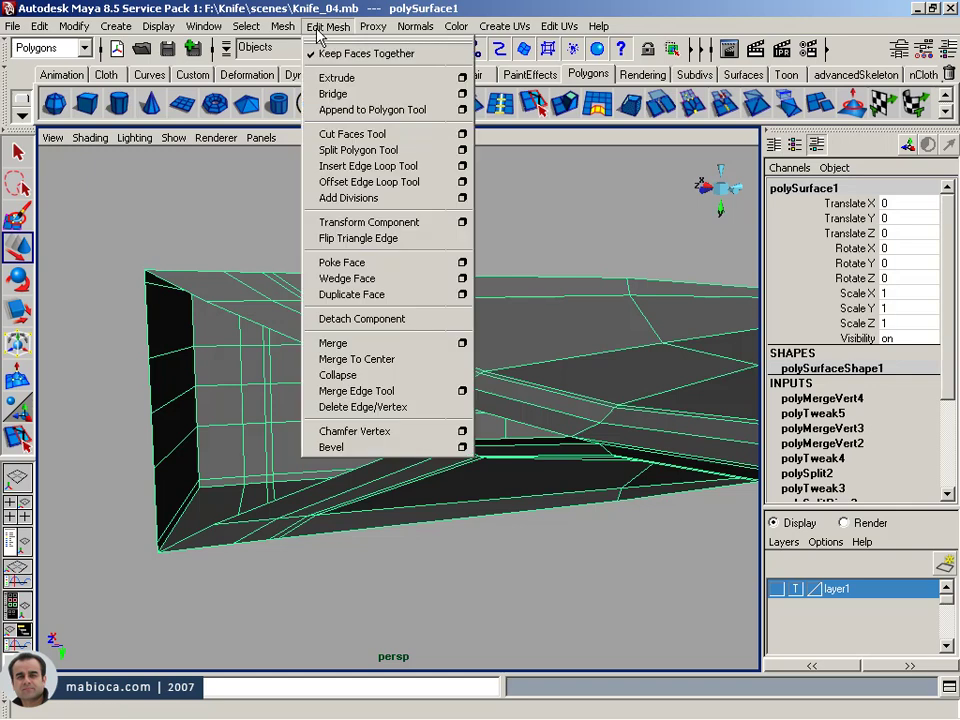
click(340, 109)
alt+drag(456, 407, 473, 433)
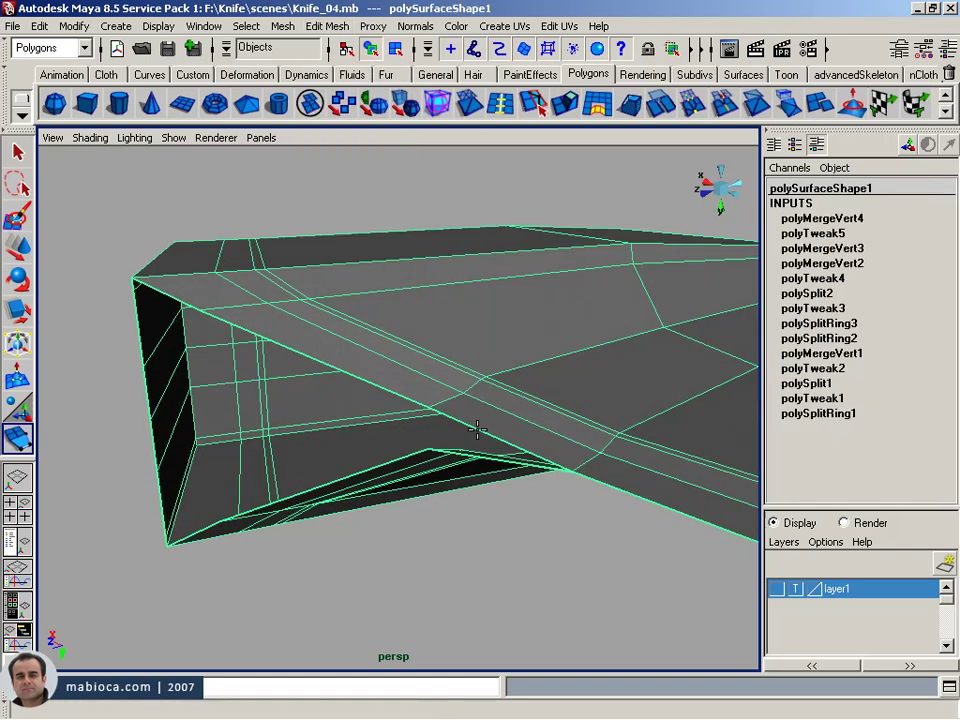
click(458, 451)
click(440, 452)
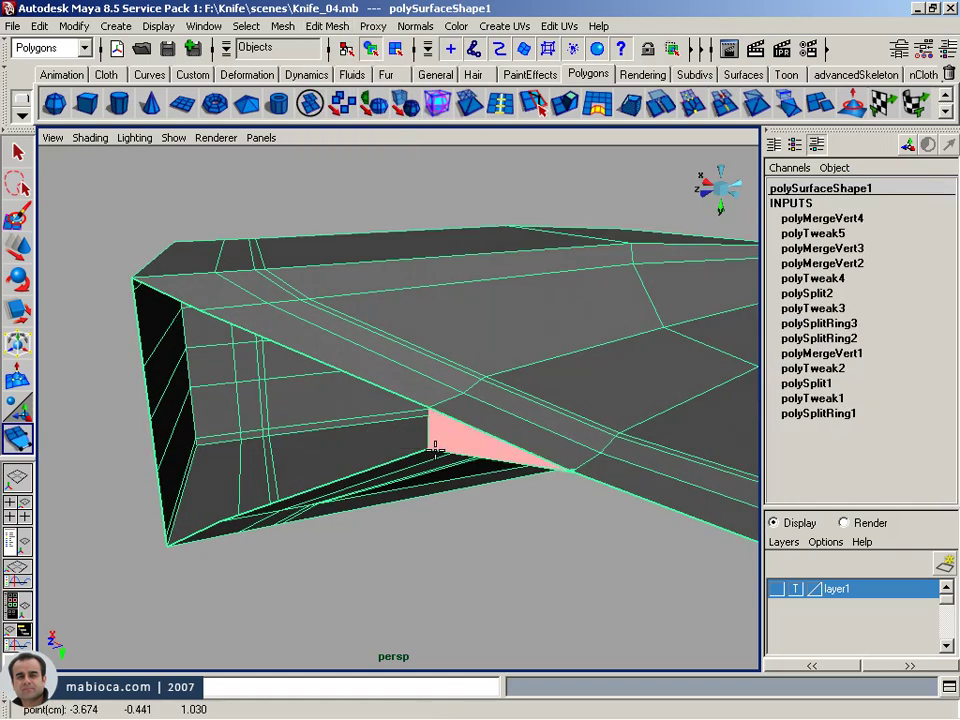
key(Return)
- Append two more faces, filling the next gap and the side panel
click(365, 478)
click(205, 400)
key(Return)
click(209, 513)
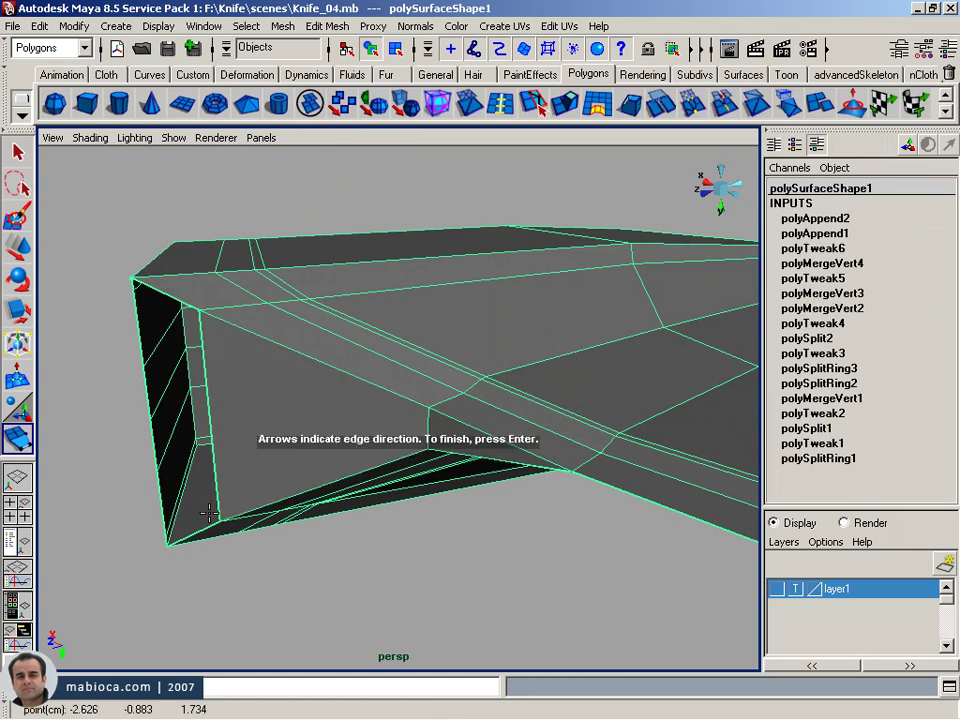
click(207, 521)
key(Return)
- Start a polygon split across the guard front, then cancel it
mouse_move(175, 372)
alt+mouse_down()
mouse_move(285, 364)
mouse_move(290, 372)
mouse_move(283, 298)
mouse_move(255, 343)
mouse_move(420, 418)
mouse_move(248, 386)
alt+mouse_up()
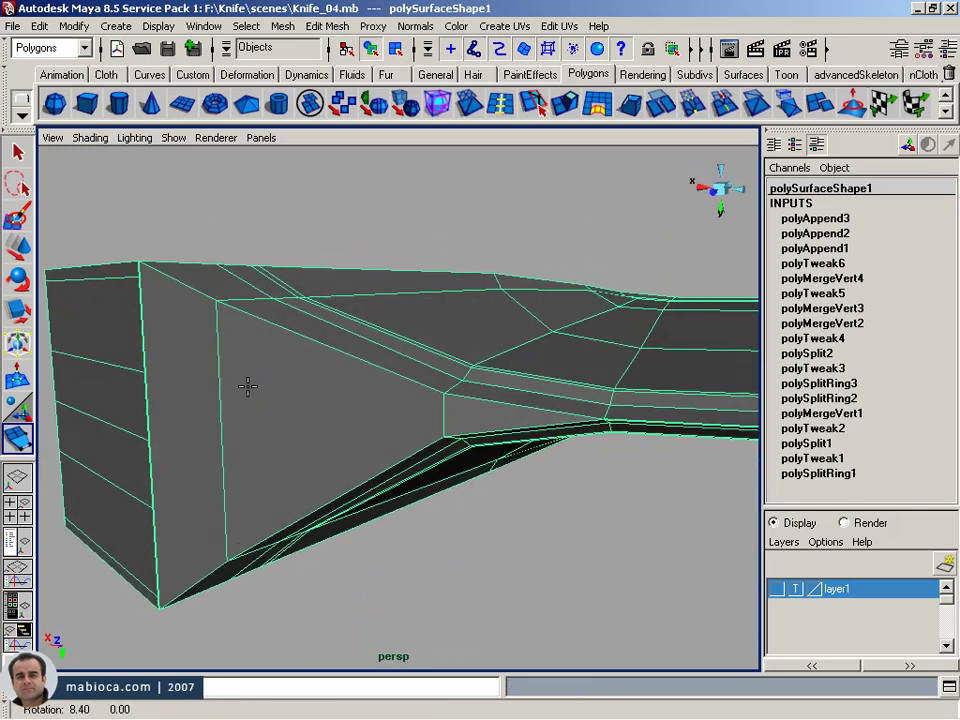
click(501, 102)
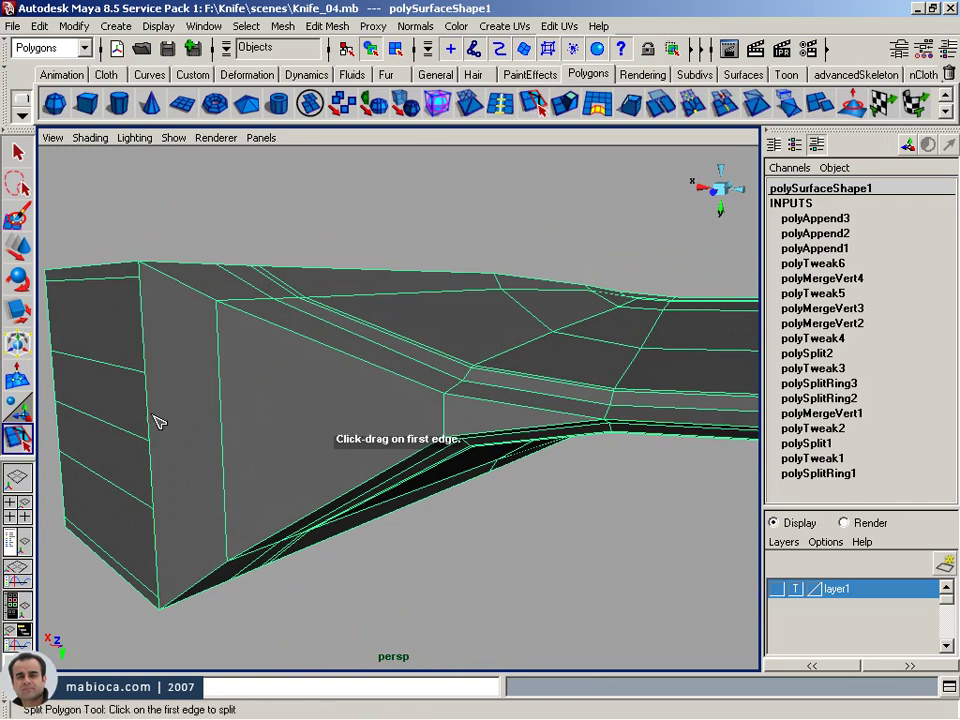
mouse_move(152, 430)
mouse_down()
mouse_move(154, 476)
mouse_move(161, 446)
mouse_up()
click(225, 444)
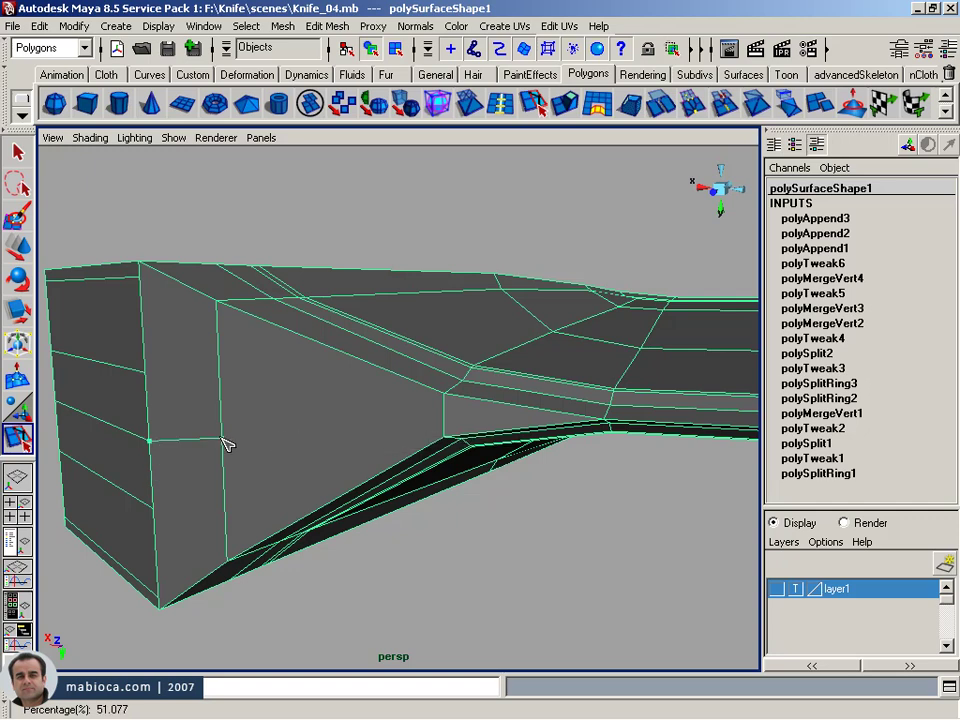
mouse_move(225, 444)
alt+mouse_down()
mouse_move(268, 433)
mouse_move(260, 420)
alt+mouse_up()
key(BackSpace)
key(BackSpace)
- Insert an edge loop across the guard face
key(y)
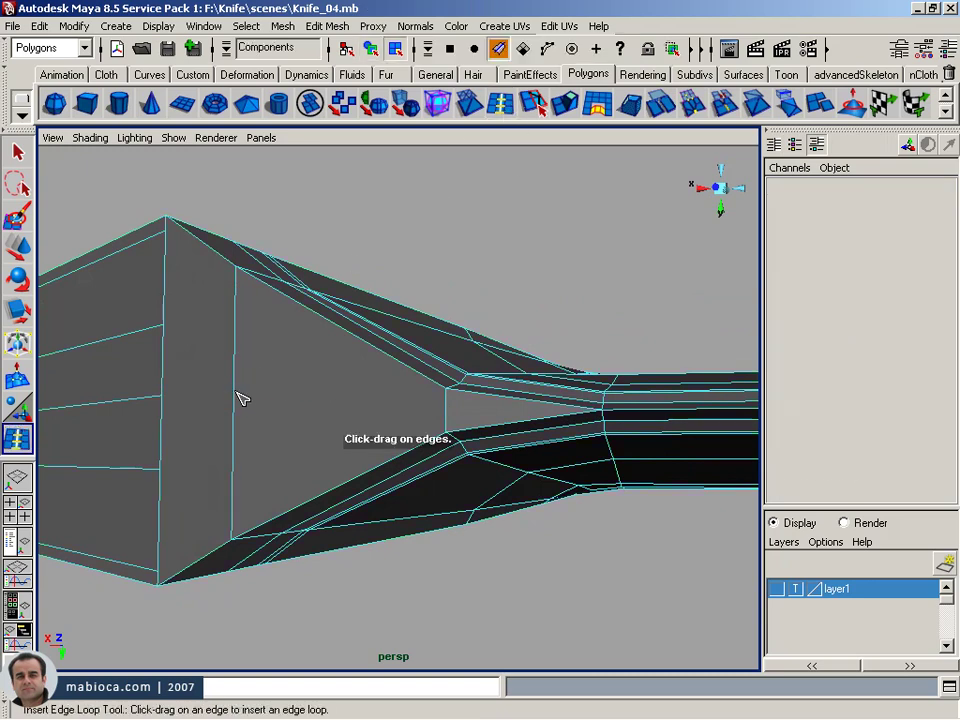
drag(240, 398, 241, 406)
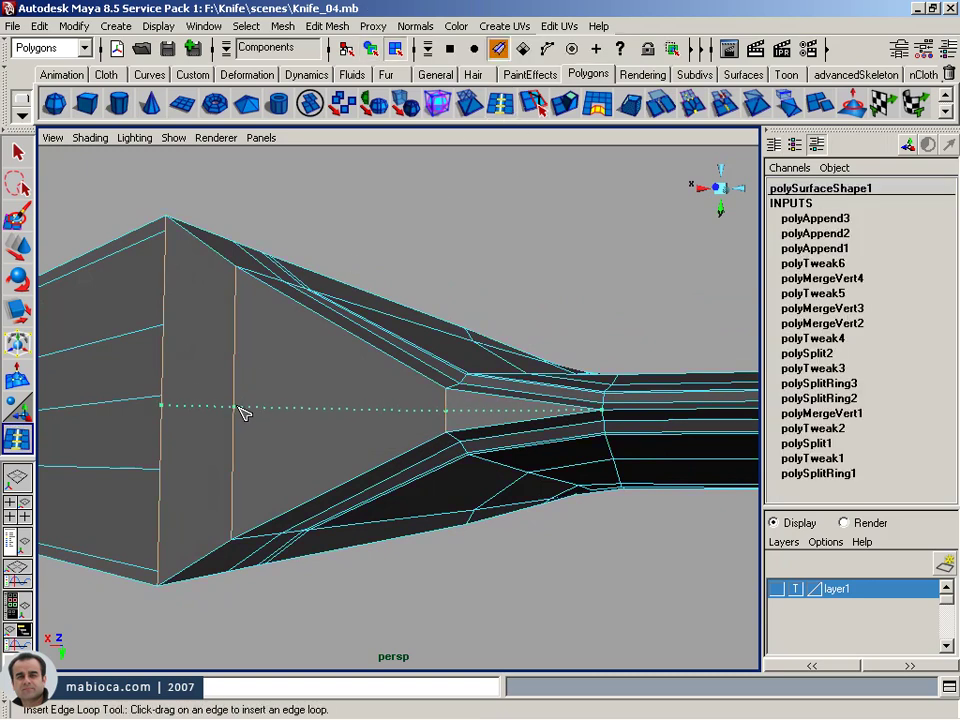
mouse_move(240, 411)
mouse_down()
mouse_move(253, 443)
mouse_move(181, 441)
mouse_up()
- Merge the overlapping vertices on the guard's left edge into one
key(w)
right_drag(156, 405, 96, 403)
drag(130, 475, 190, 458)
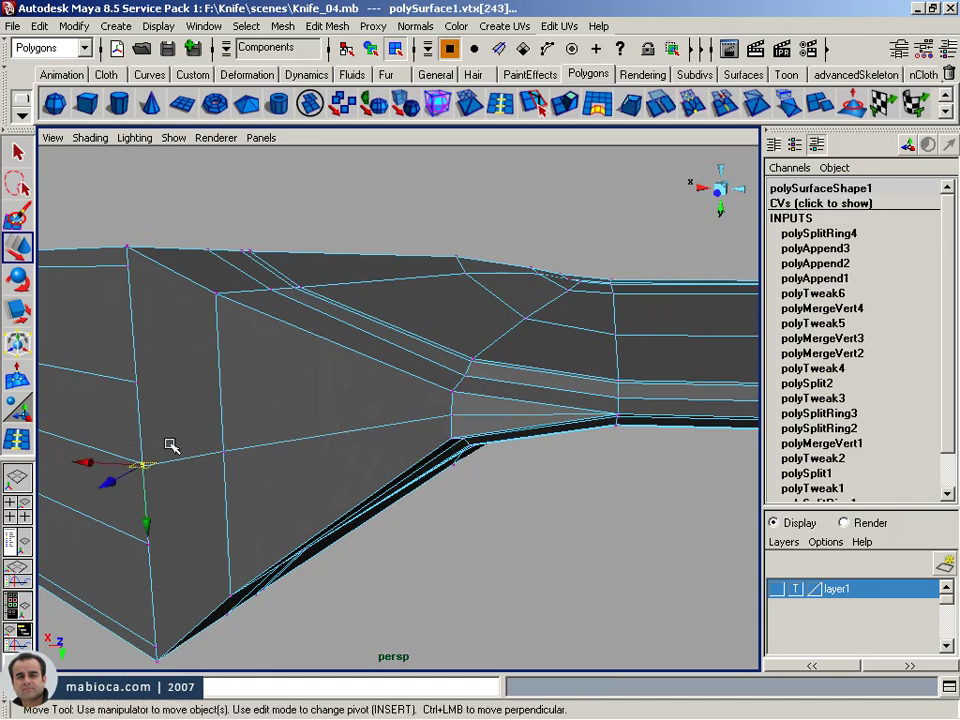
click(369, 617)
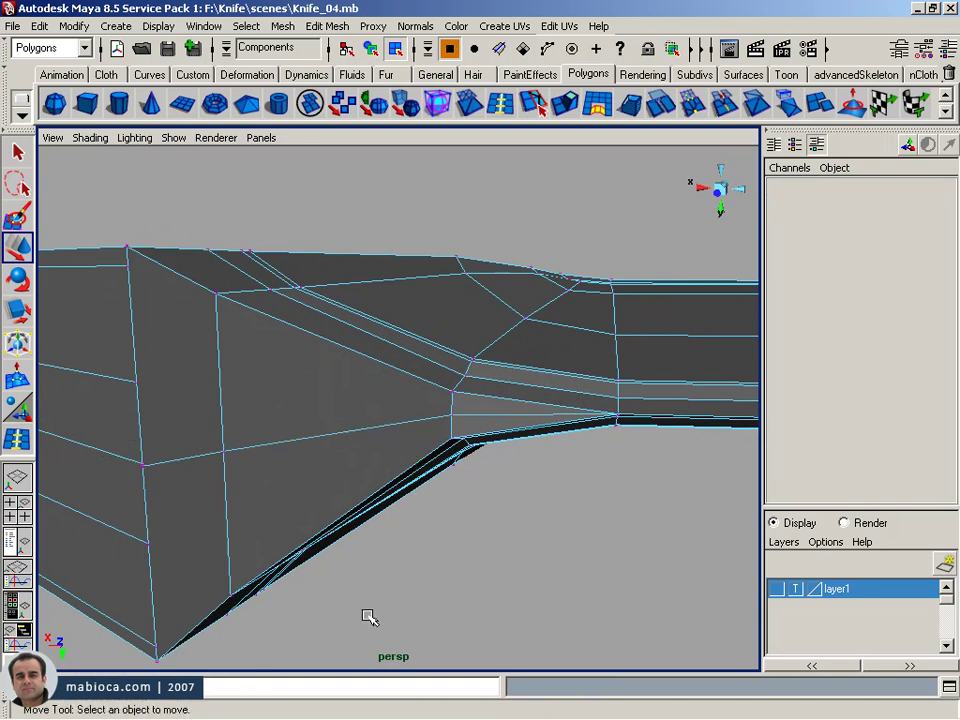
click(141, 466)
drag(150, 460, 118, 478)
click(694, 115)
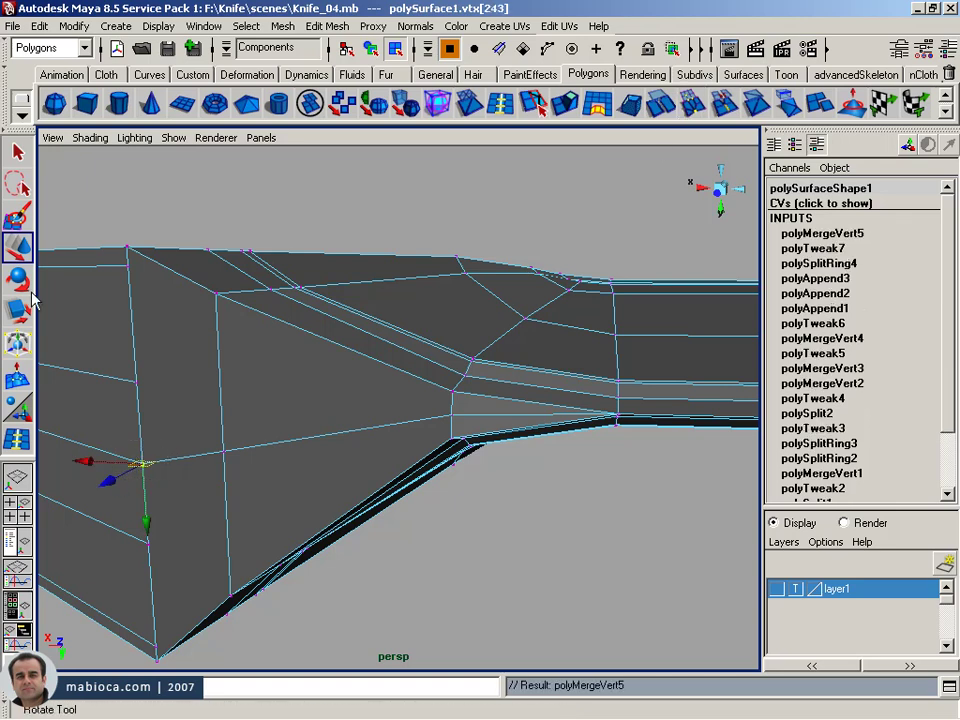
- Split the guard face from its central edge across to the left edge
click(533, 103)
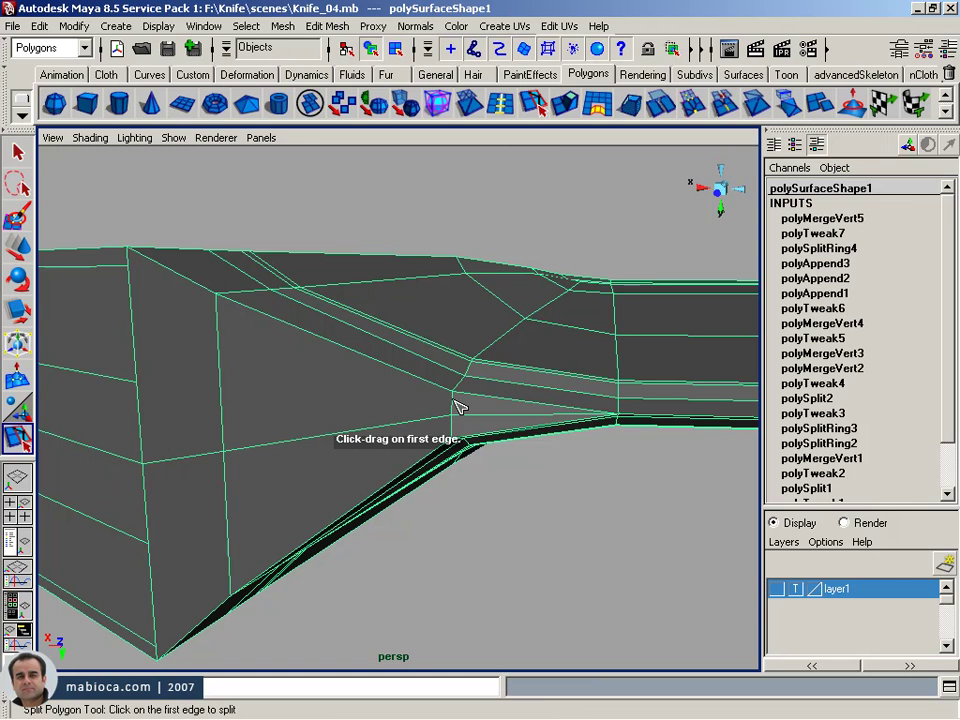
click(455, 410)
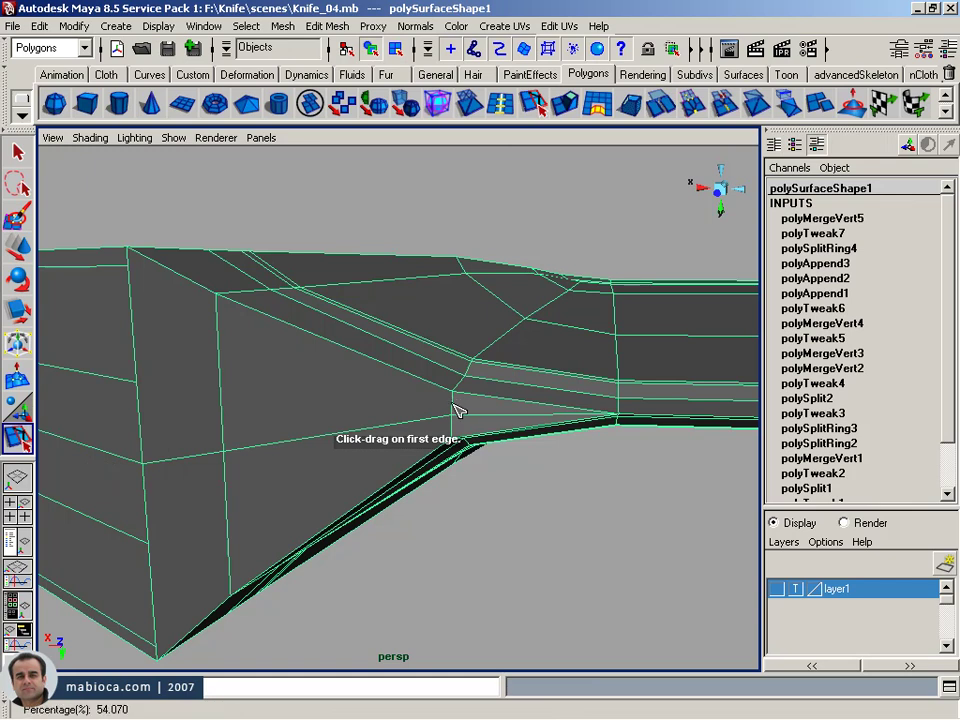
click(222, 388)
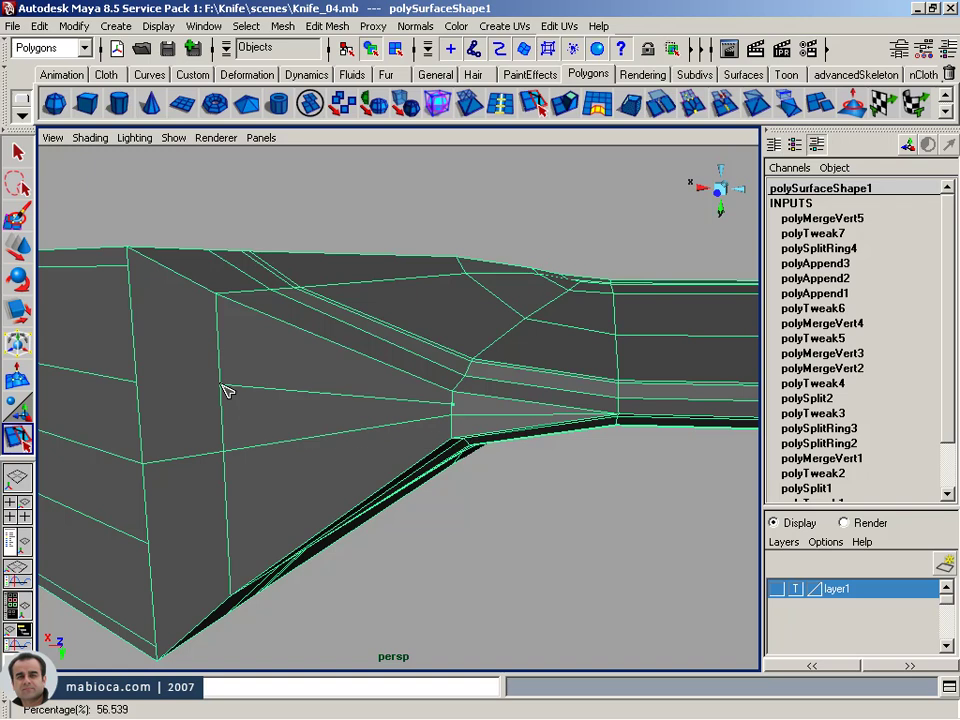
drag(226, 390, 224, 389)
drag(142, 378, 143, 393)
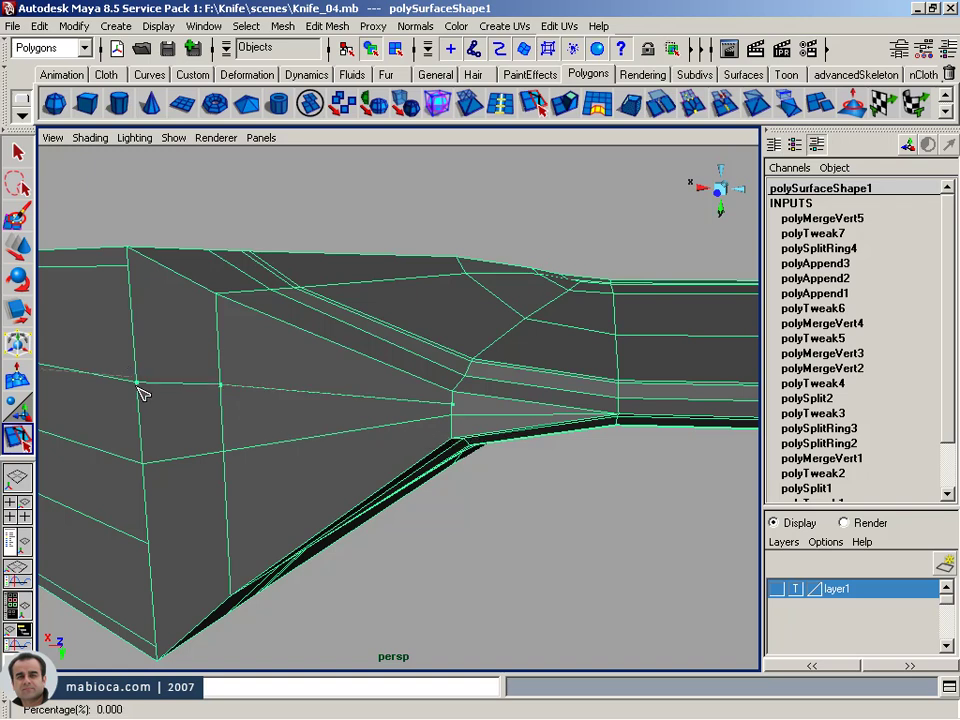
key(Return)
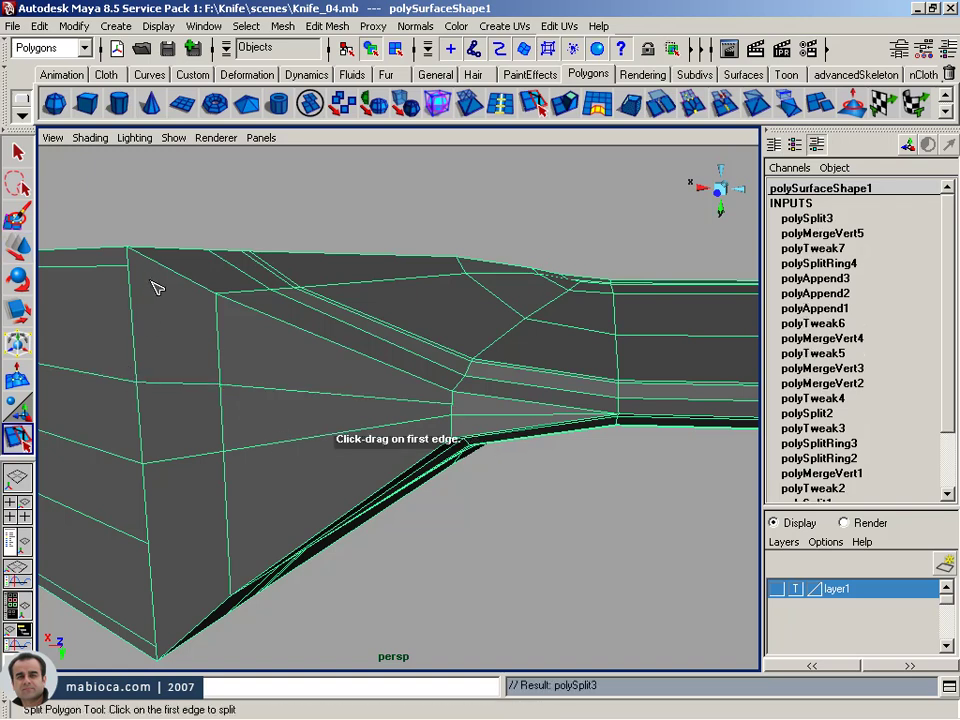
- Add two more split lines running to the guard's top left corner
drag(133, 262, 133, 285)
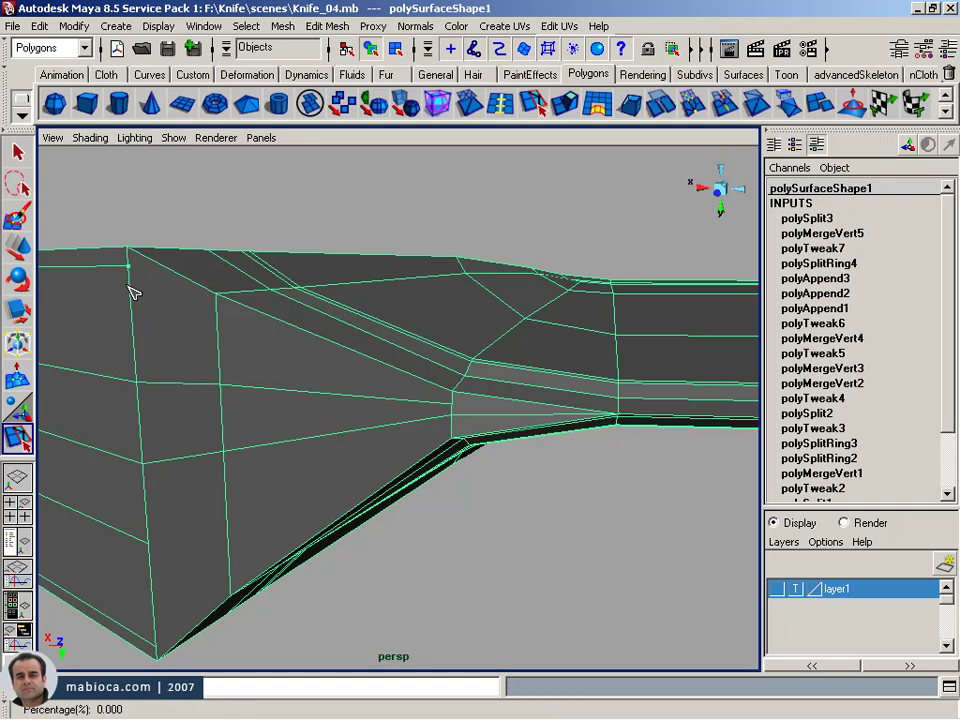
drag(214, 317, 221, 311)
key(w)
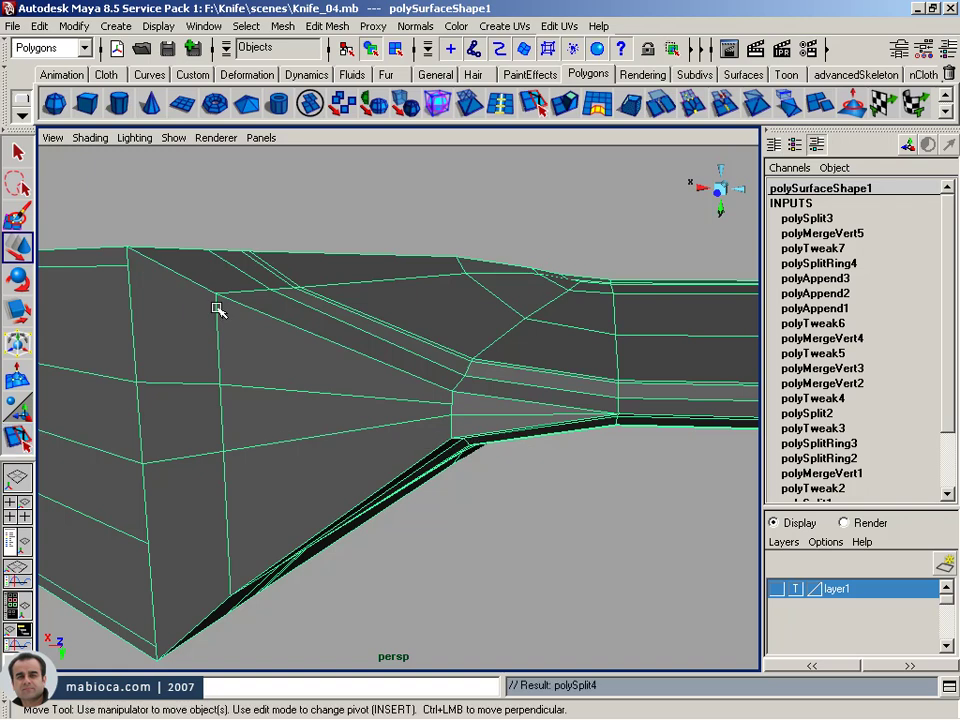
click(17, 437)
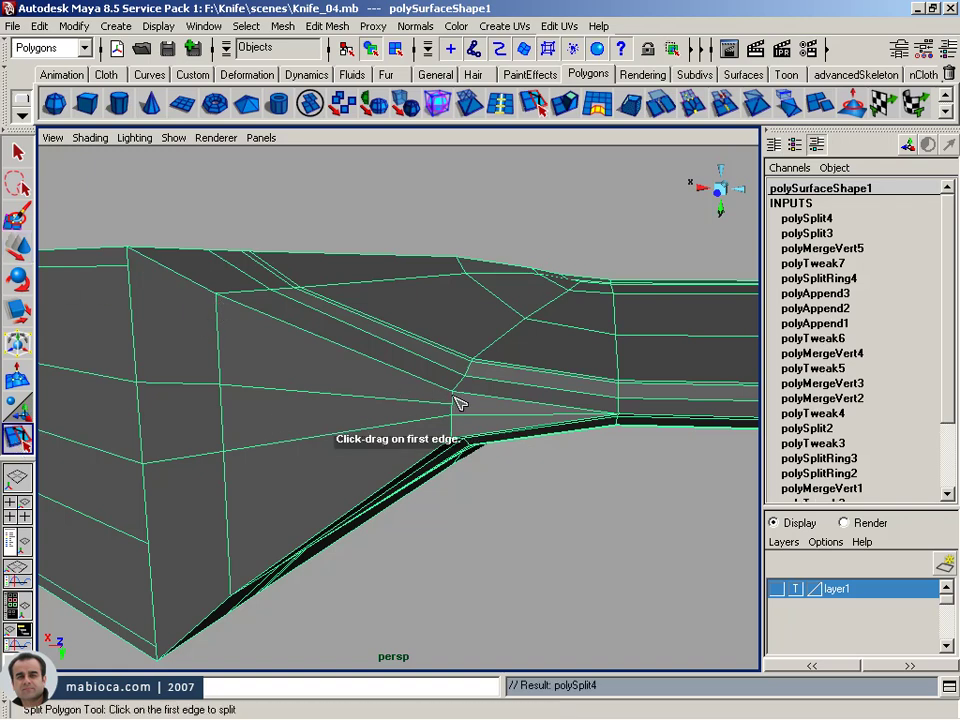
click(455, 402)
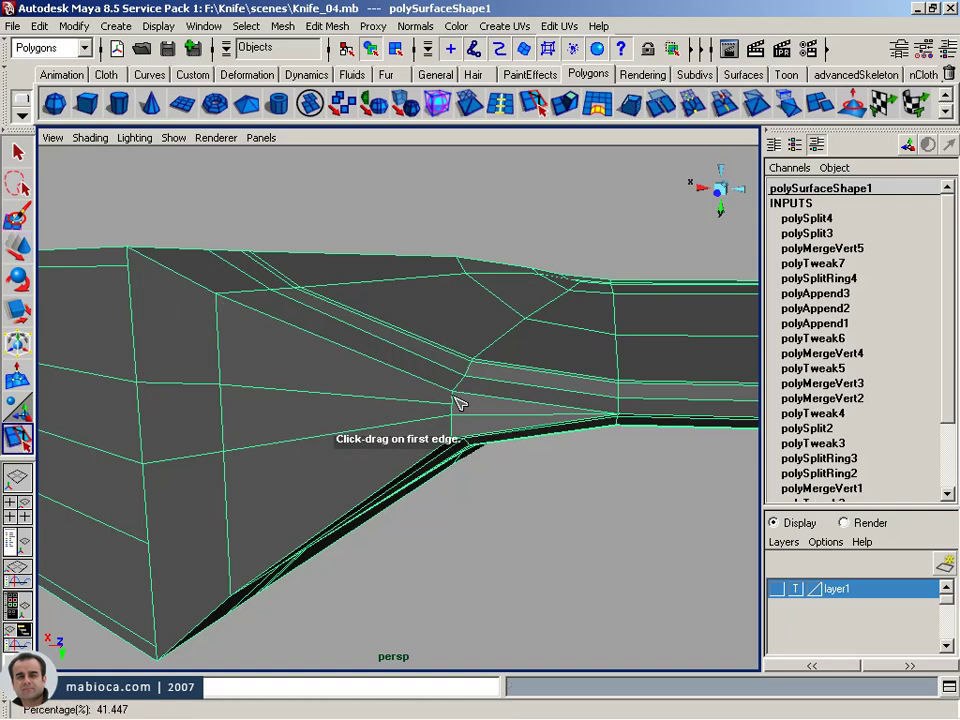
click(220, 315)
drag(220, 315, 220, 308)
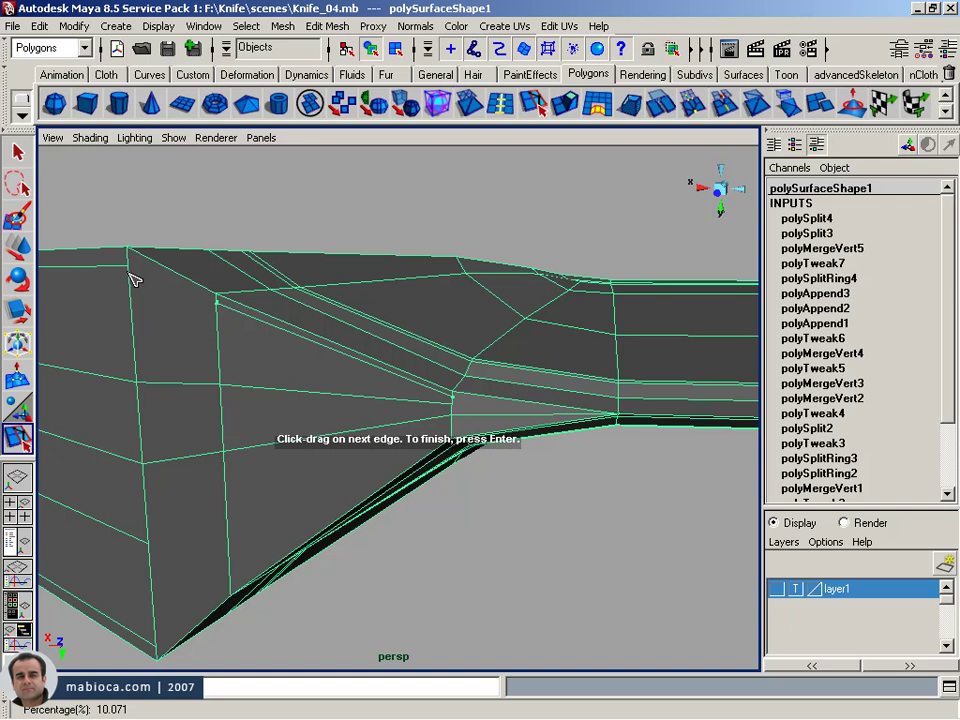
drag(130, 277, 131, 268)
key(Return)
- Merge the coincident vertices at the guard's top corner
key(w)
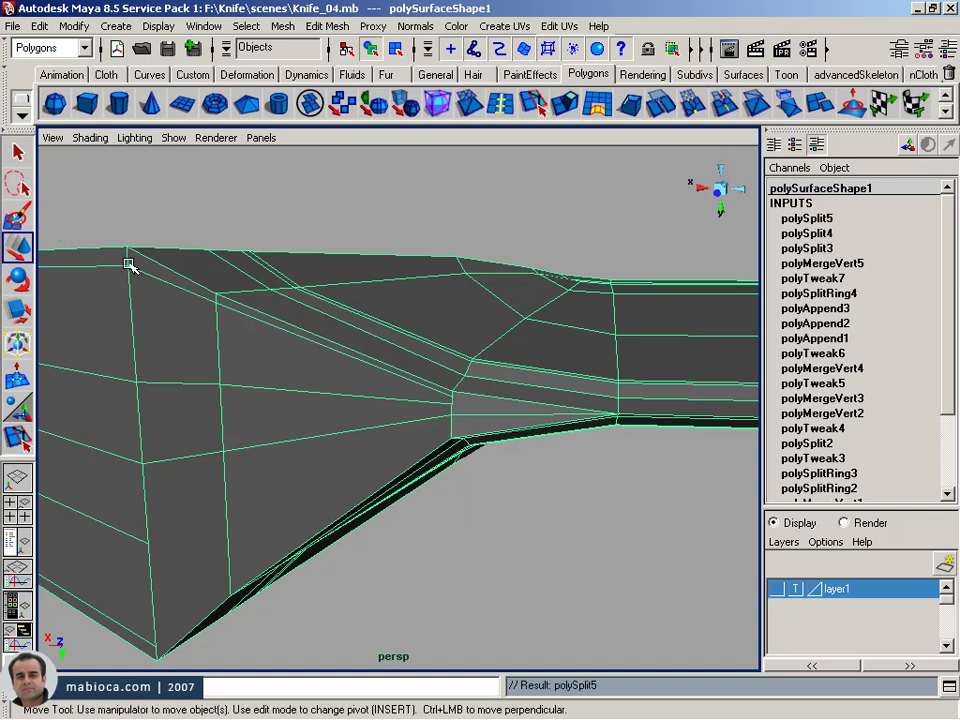
right_drag(132, 276, 107, 278)
click(128, 264)
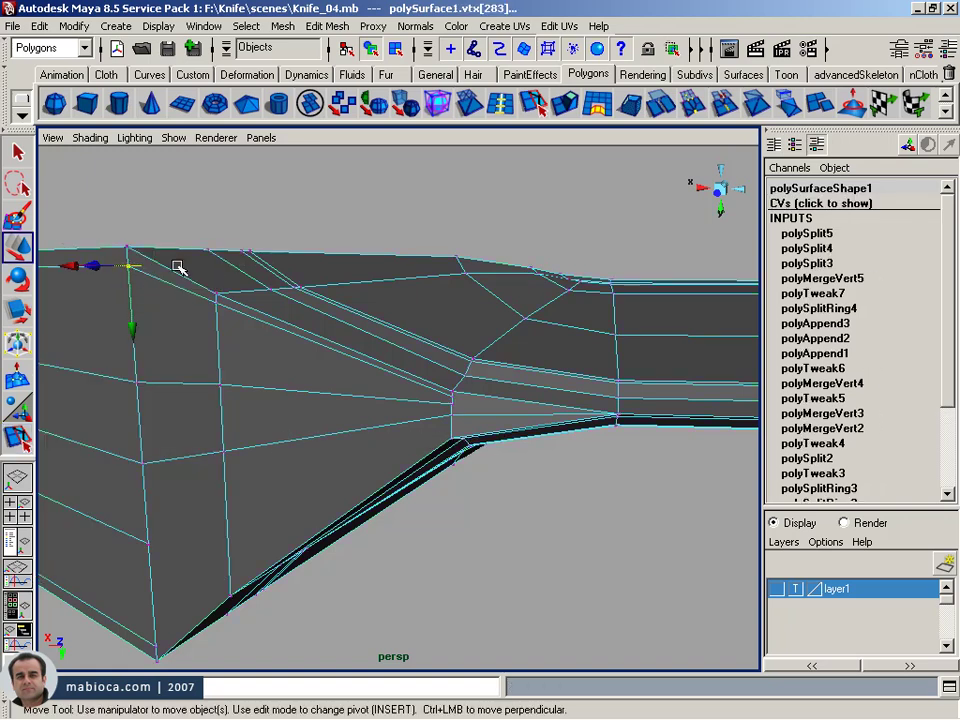
click(688, 104)
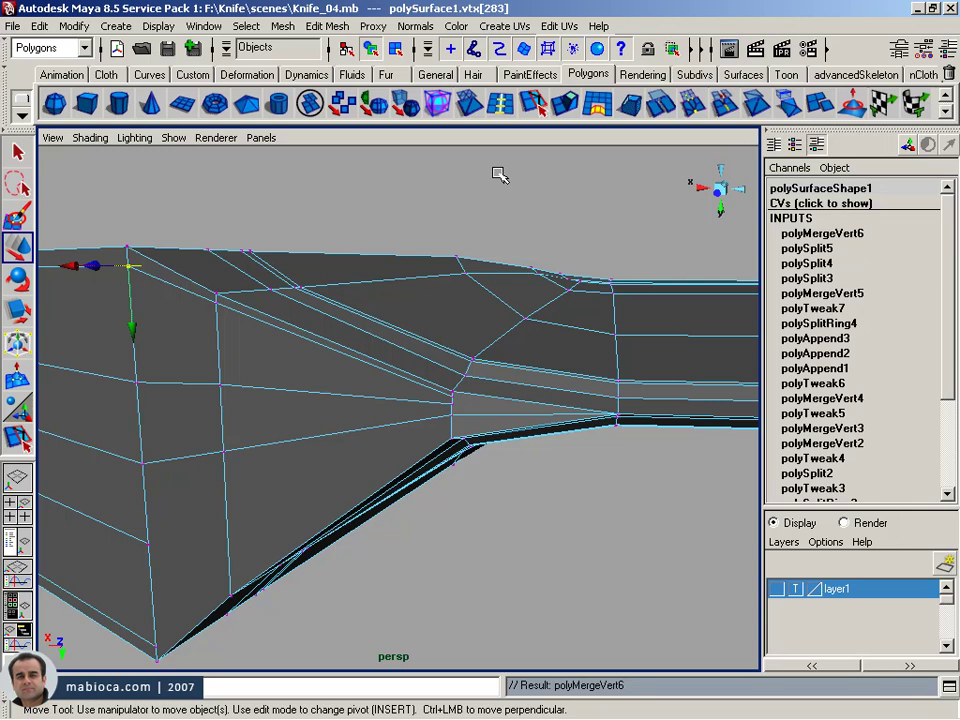
- Cut two new edges across the guard's side face, ending on the leftmost vertical edge
click(868, 204)
alt+middle_drag(390, 427, 407, 401)
mouse_move(407, 401)
alt+mouse_down()
mouse_move(225, 459)
mouse_move(208, 439)
alt+mouse_up()
click(18, 440)
alt+drag(225, 497, 513, 395)
click(502, 388)
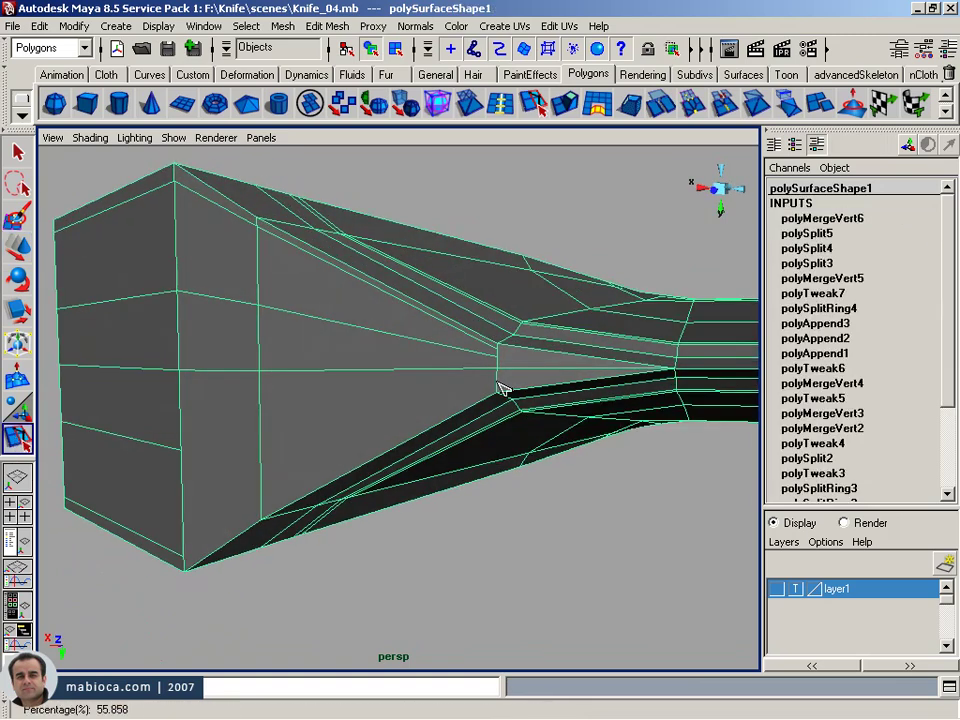
drag(502, 388, 497, 391)
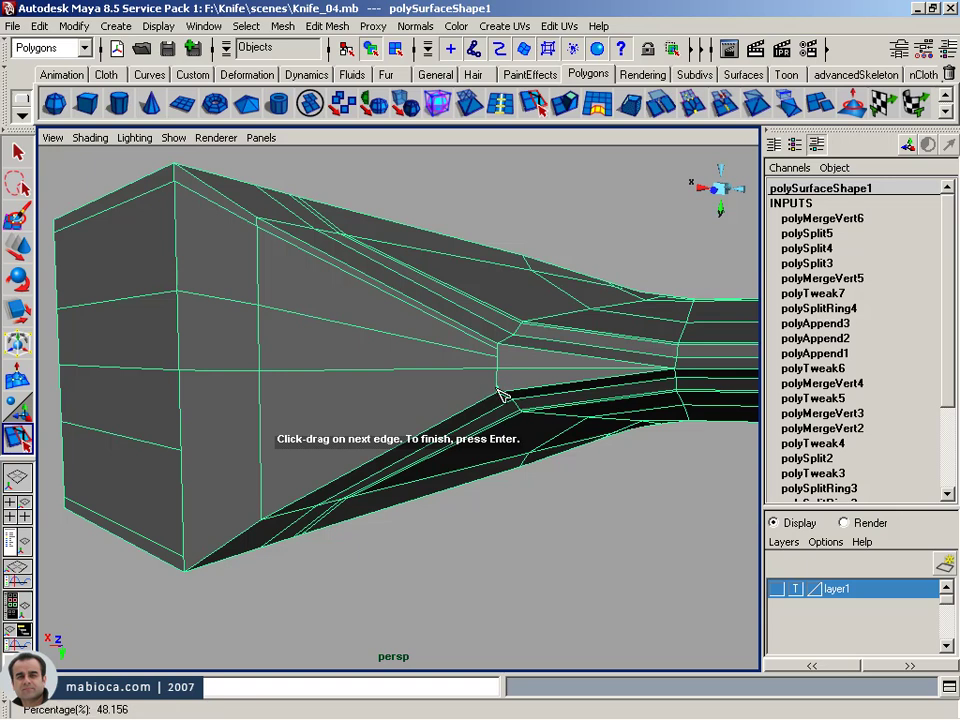
key(Return)
click(343, 392)
drag(256, 410, 258, 447)
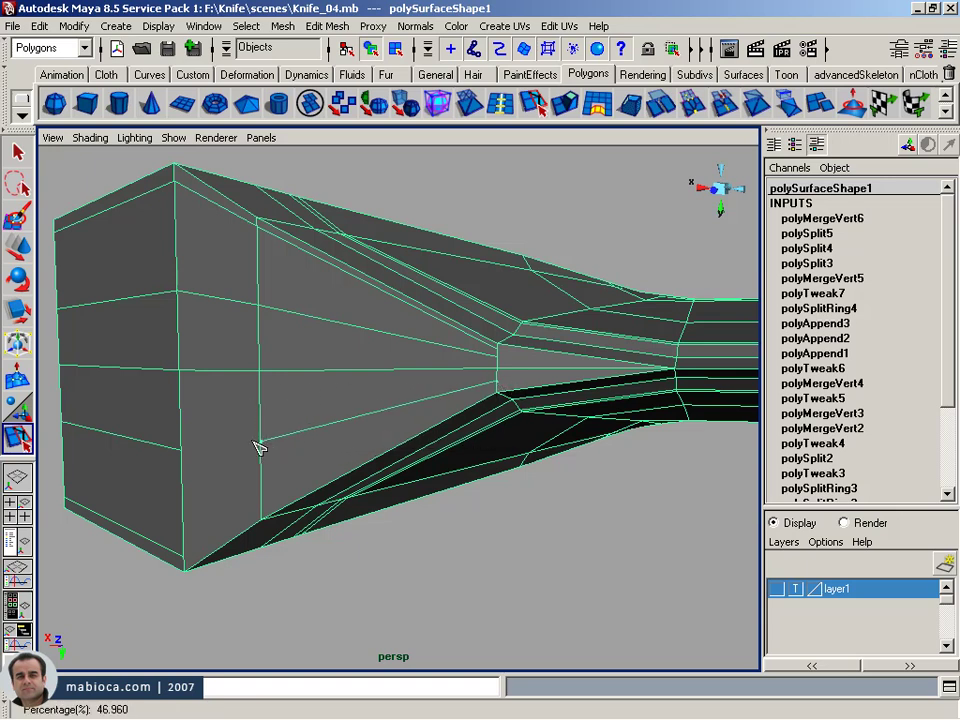
drag(184, 446, 184, 452)
key(w)
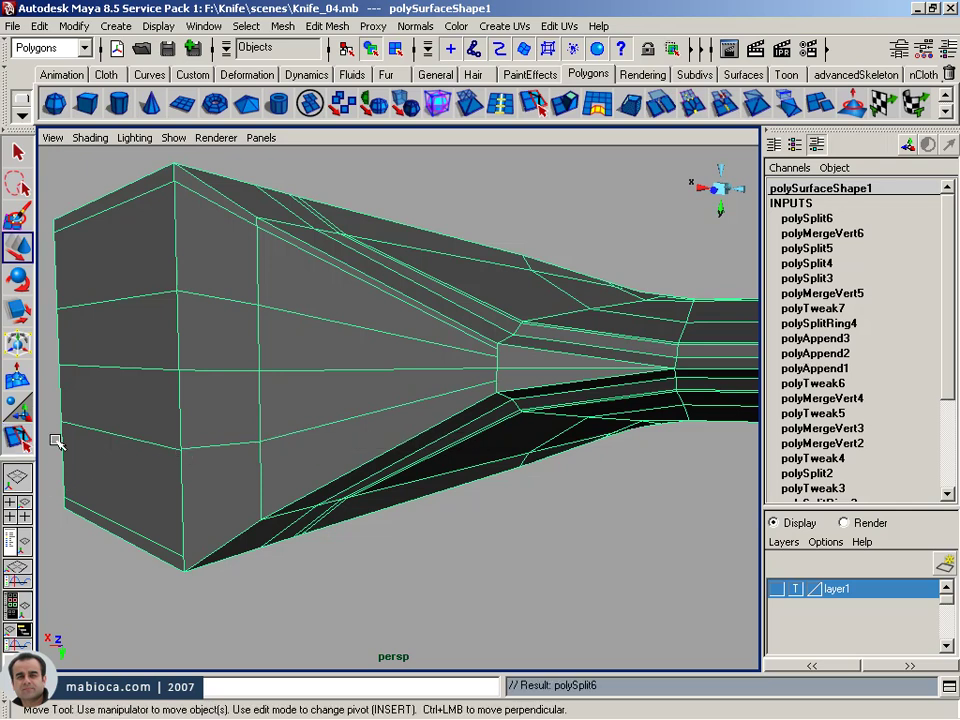
- Cut another edge across the guard face down to its lower corner
click(17, 437)
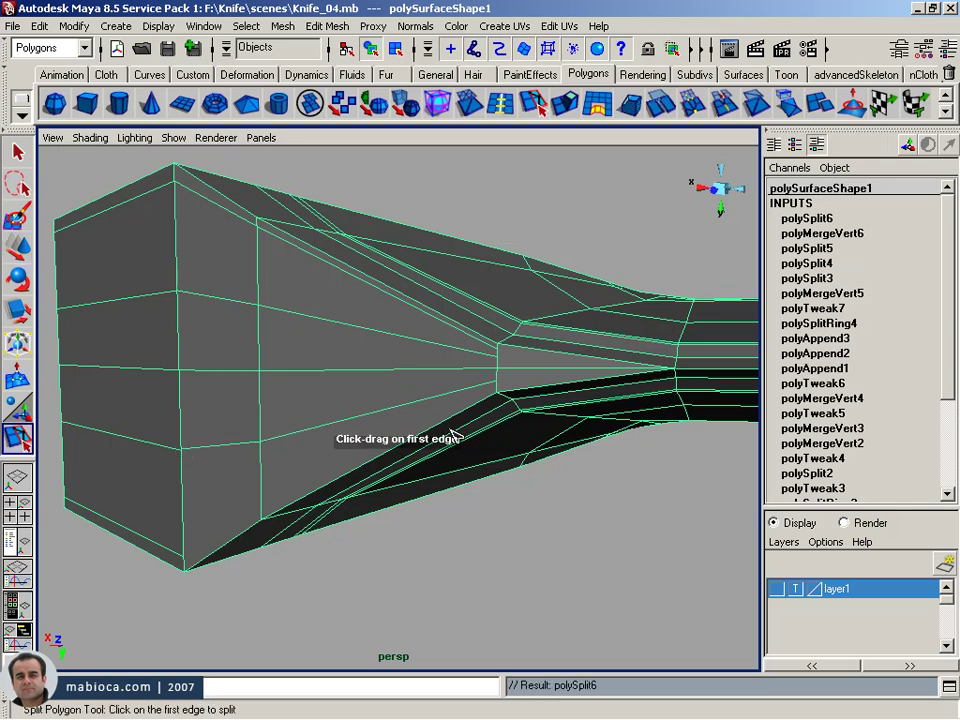
click(500, 390)
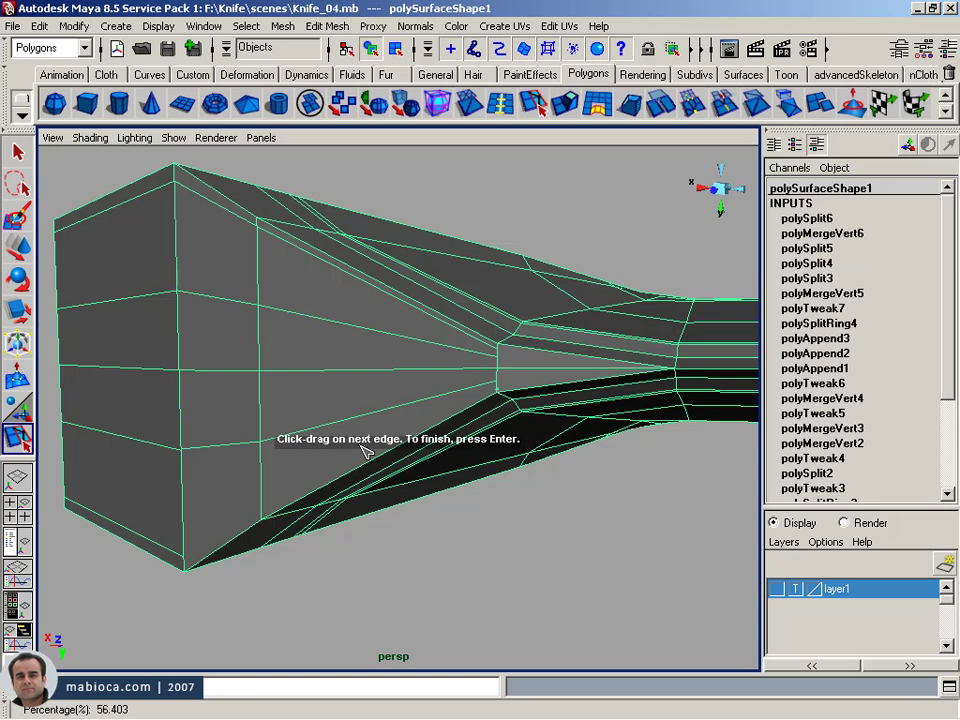
mouse_move(268, 486)
mouse_down()
mouse_move(268, 515)
mouse_move(188, 553)
mouse_up()
click(188, 553)
key(w)
- Merge the doubled vertices at the bottom, top, lower-left and upper-left corners of the guard
mouse_move(187, 418)
right_down()
mouse_move(178, 535)
mouse_move(130, 418)
right_up()
drag(204, 551, 171, 563)
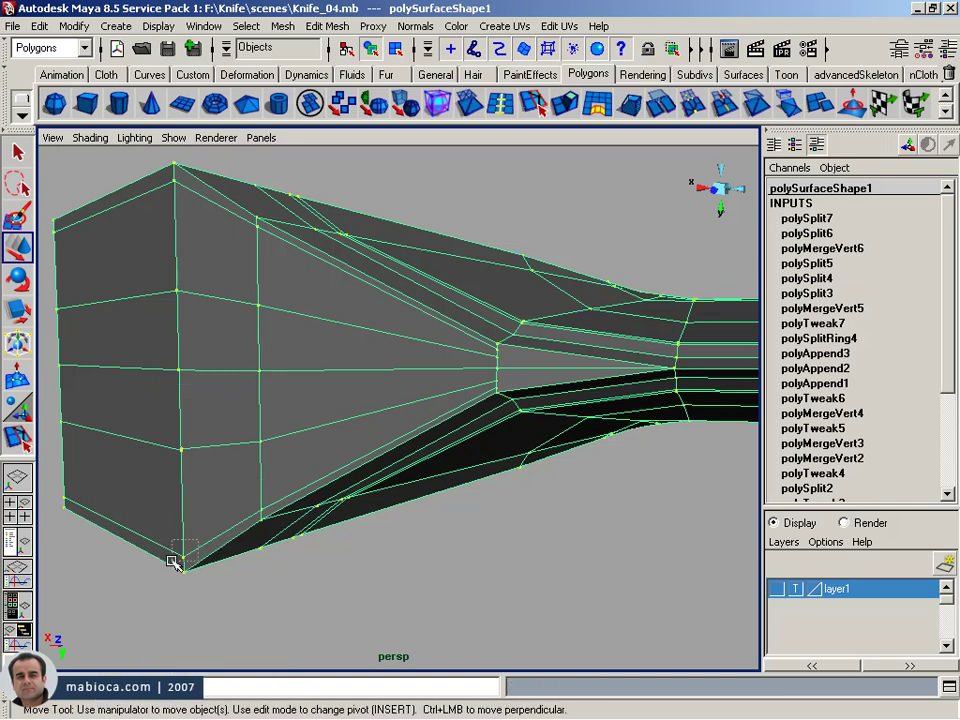
click(524, 92)
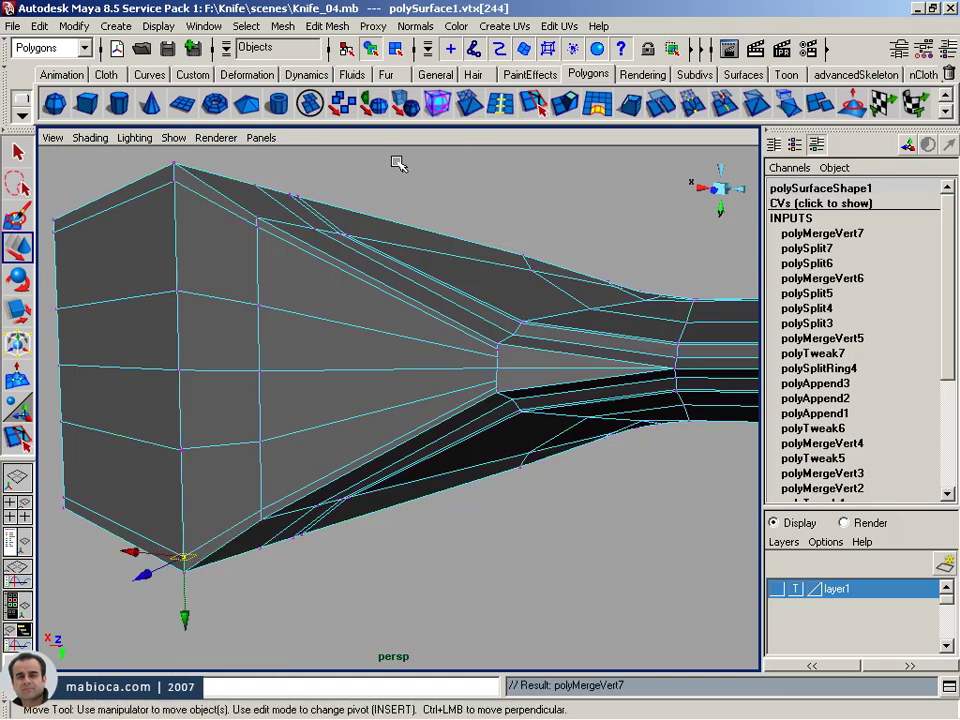
click(185, 175)
click(524, 100)
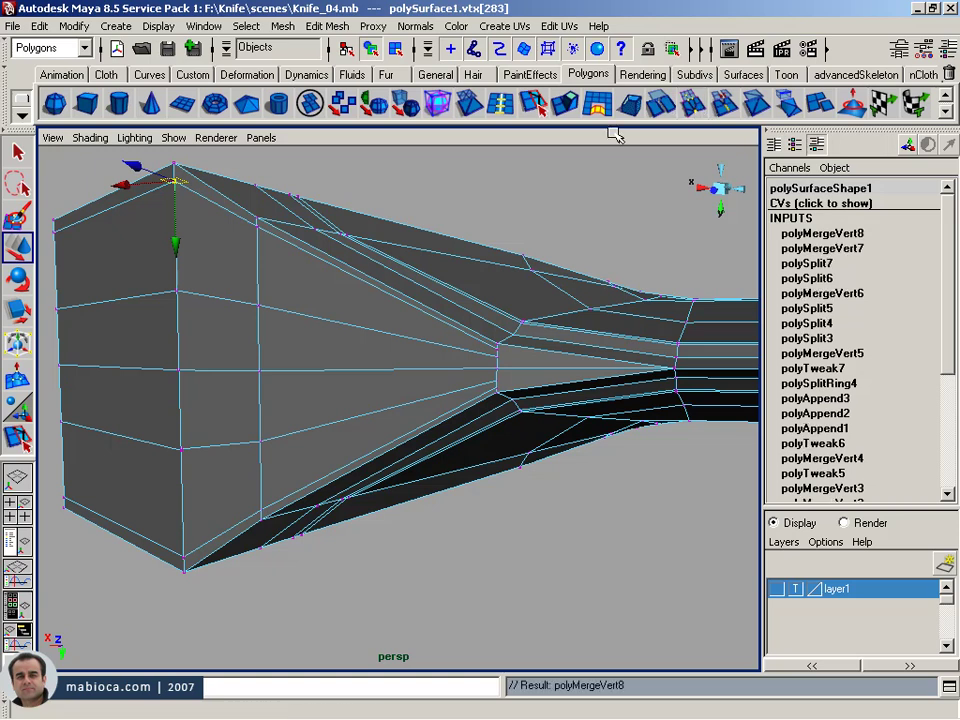
click(181, 449)
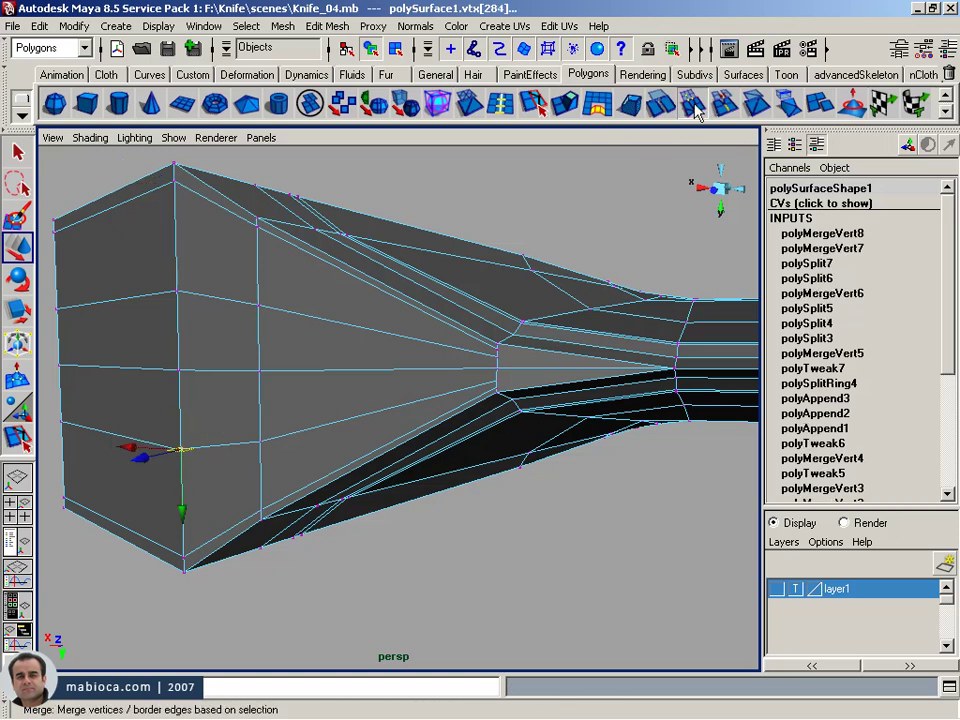
click(524, 100)
drag(186, 272, 144, 306)
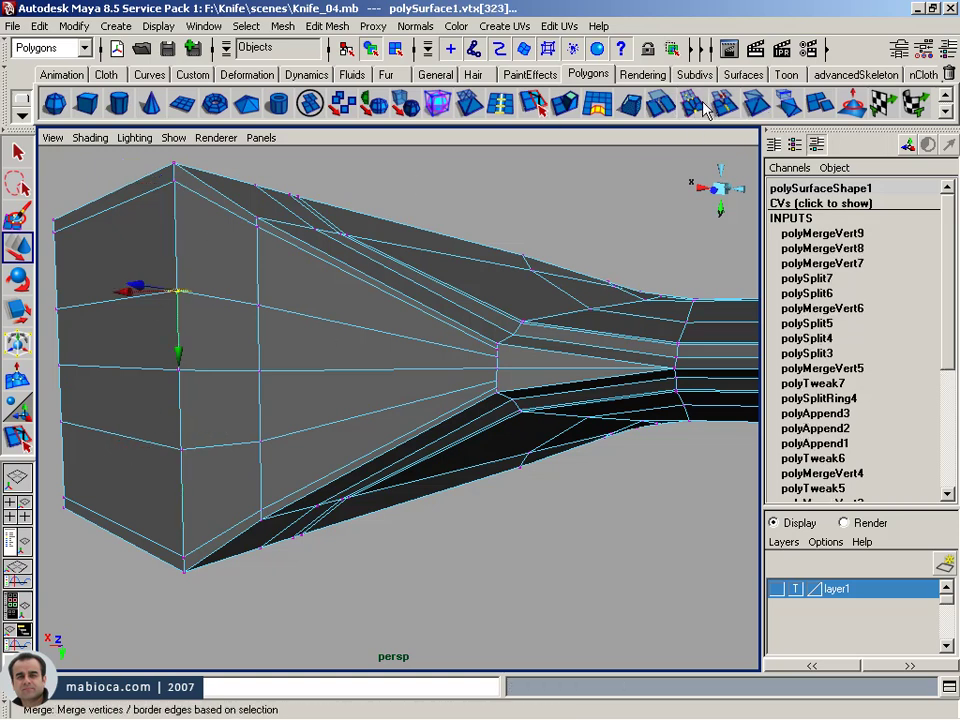
click(524, 100)
mouse_move(446, 317)
alt+right_down()
mouse_move(407, 326)
mouse_move(550, 374)
alt+right_up()
alt+middle_drag(550, 374, 418, 394)
- Cut a new edge across the blade-guard junction from the left edge to the right vertex
click(24, 442)
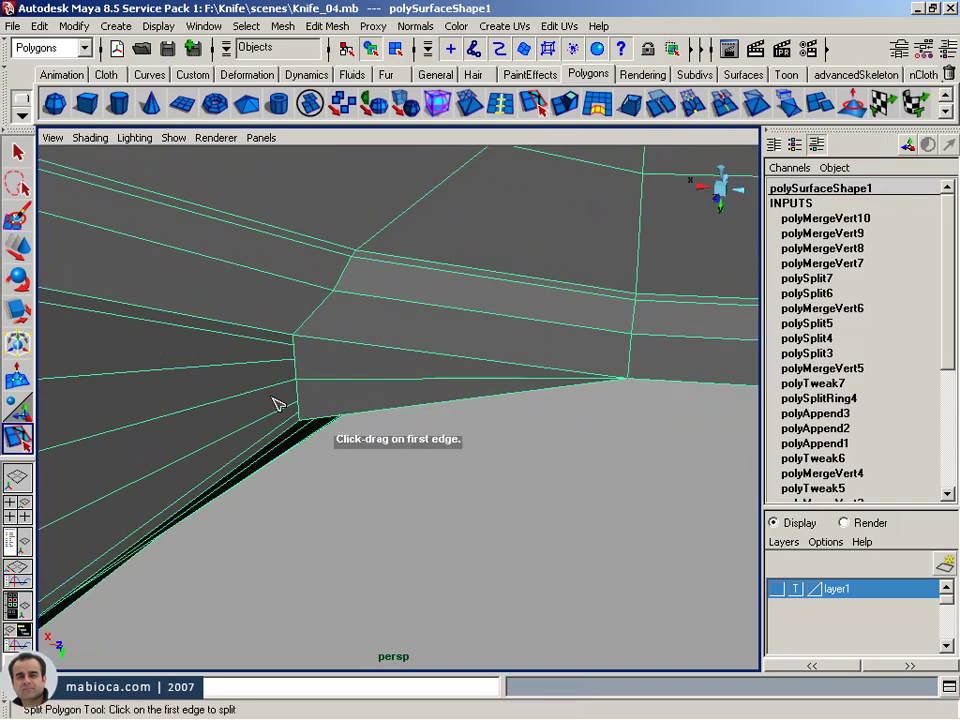
drag(298, 360, 336, 370)
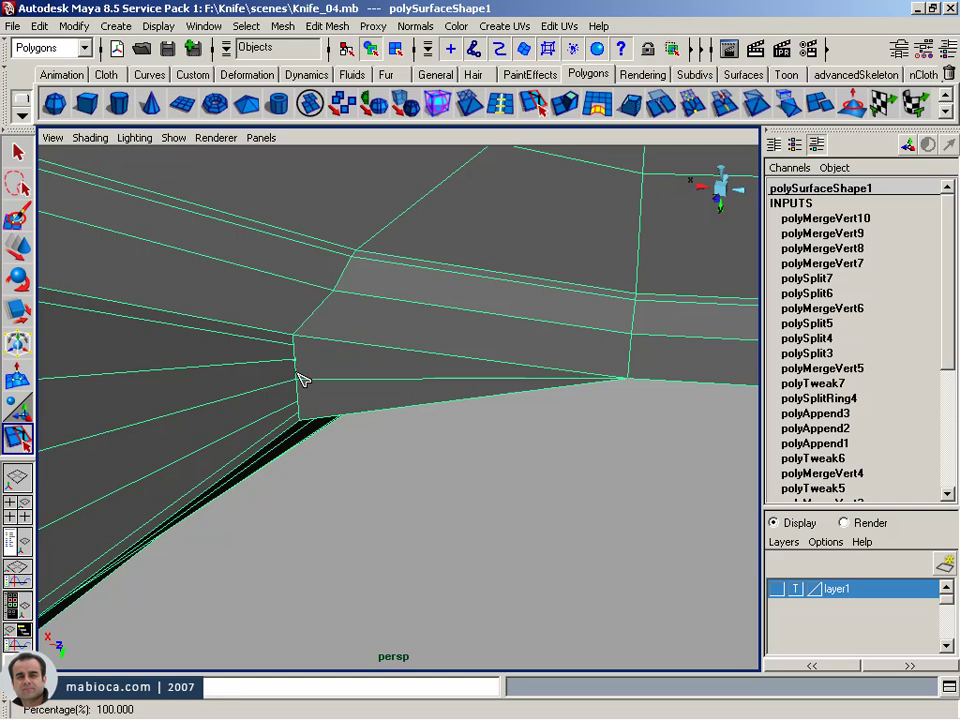
drag(478, 368, 624, 377)
key(Return)
key(w)
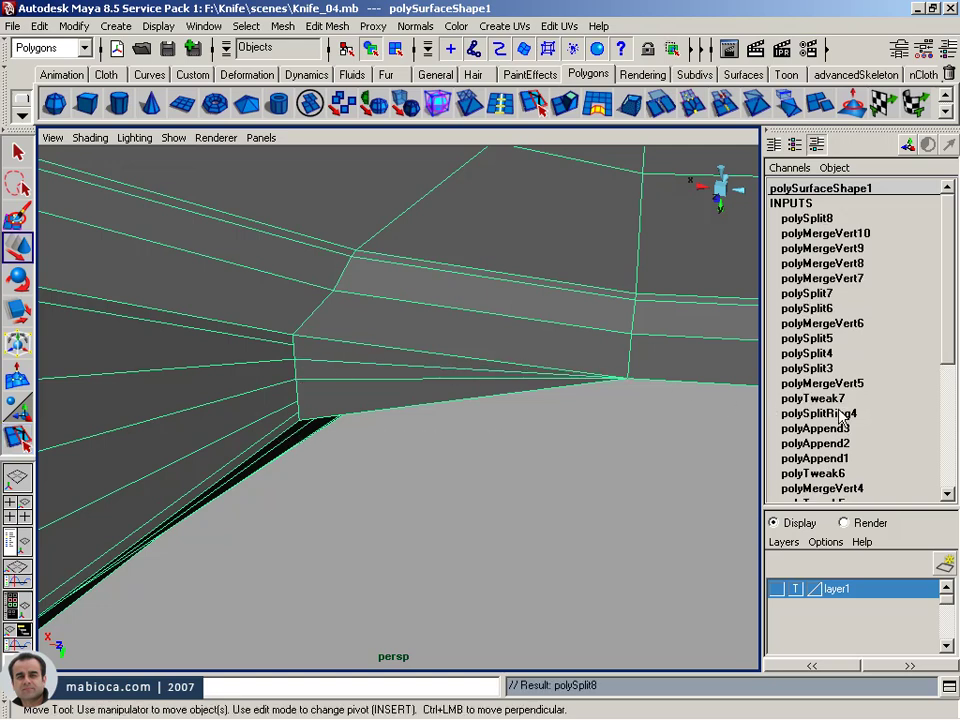
- Add a second junction cut about 42% along the edge, ending on the lower vertex
click(17, 437)
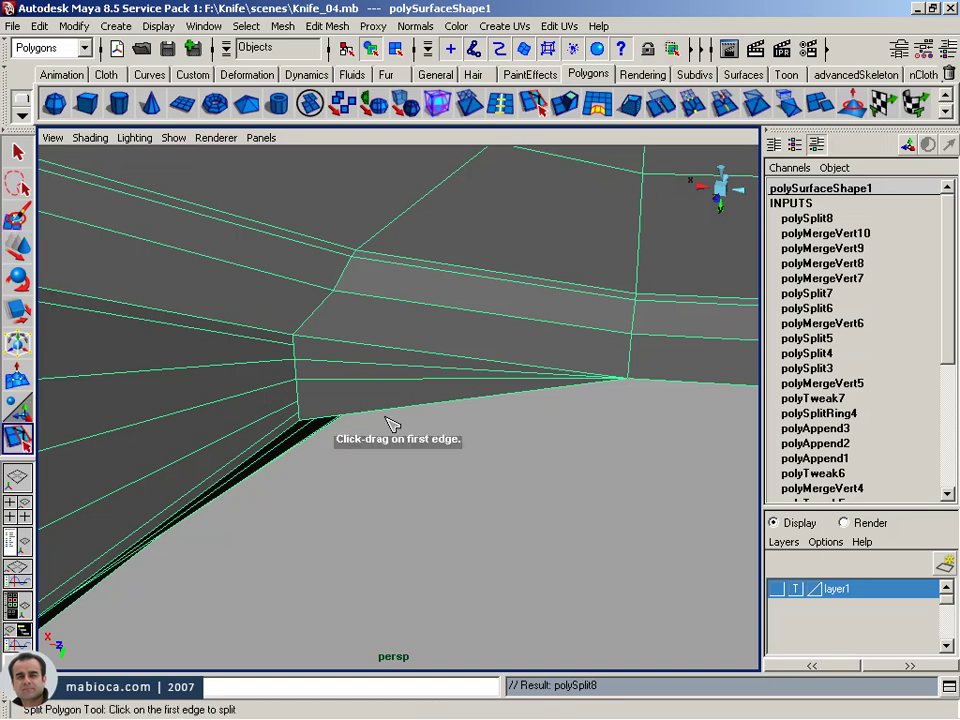
mouse_move(304, 410)
alt+mouse_down()
mouse_move(302, 375)
mouse_move(308, 400)
alt+mouse_up()
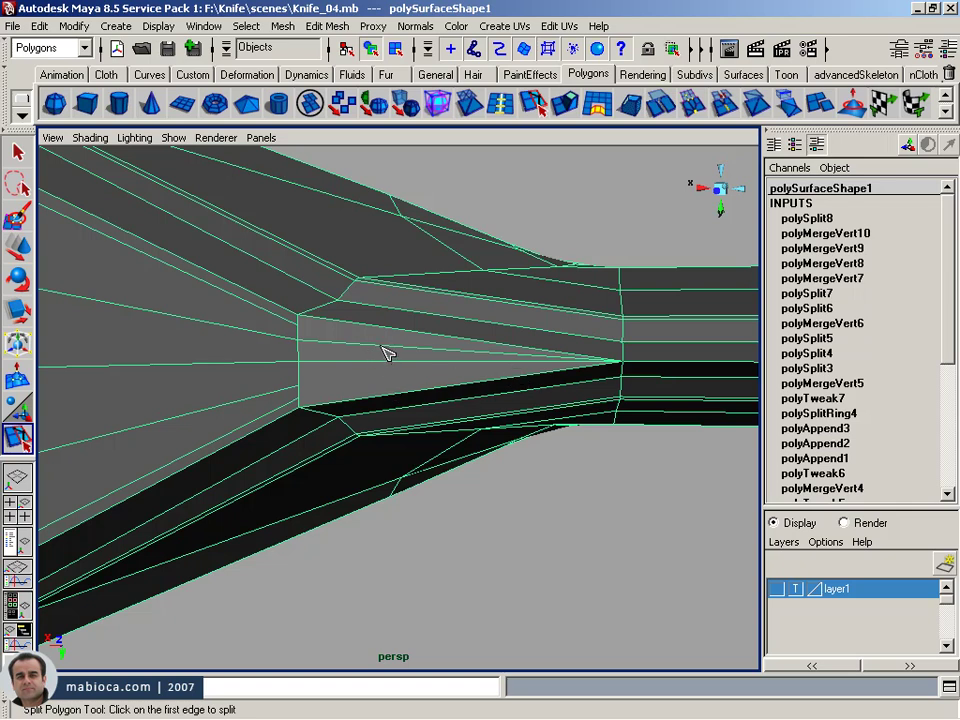
click(300, 347)
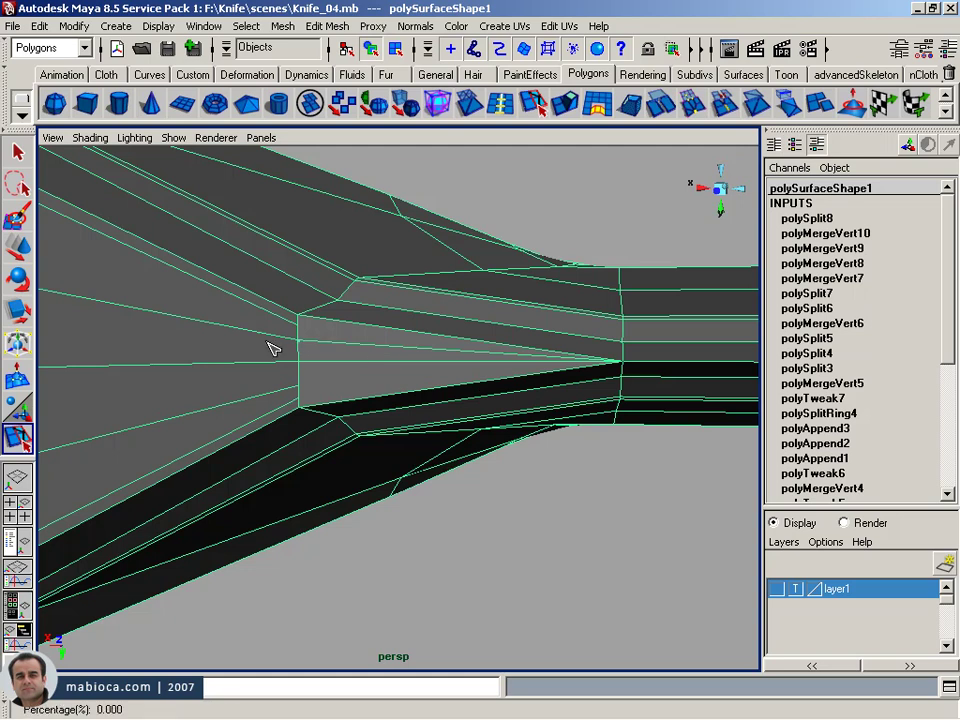
drag(405, 371, 440, 368)
drag(303, 380, 300, 408)
key(w)
- Select the stray edge in the junction face and its tip and left-edge vertices for deletion
mouse_move(397, 387)
alt+mouse_down()
mouse_move(396, 401)
mouse_move(399, 388)
alt+mouse_up()
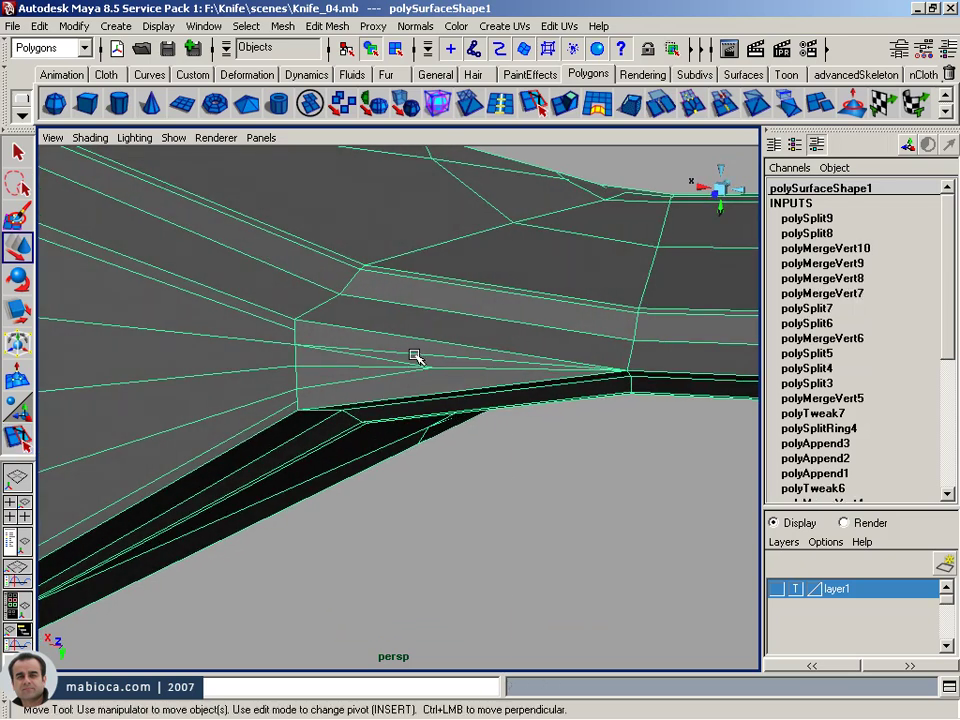
click(410, 354)
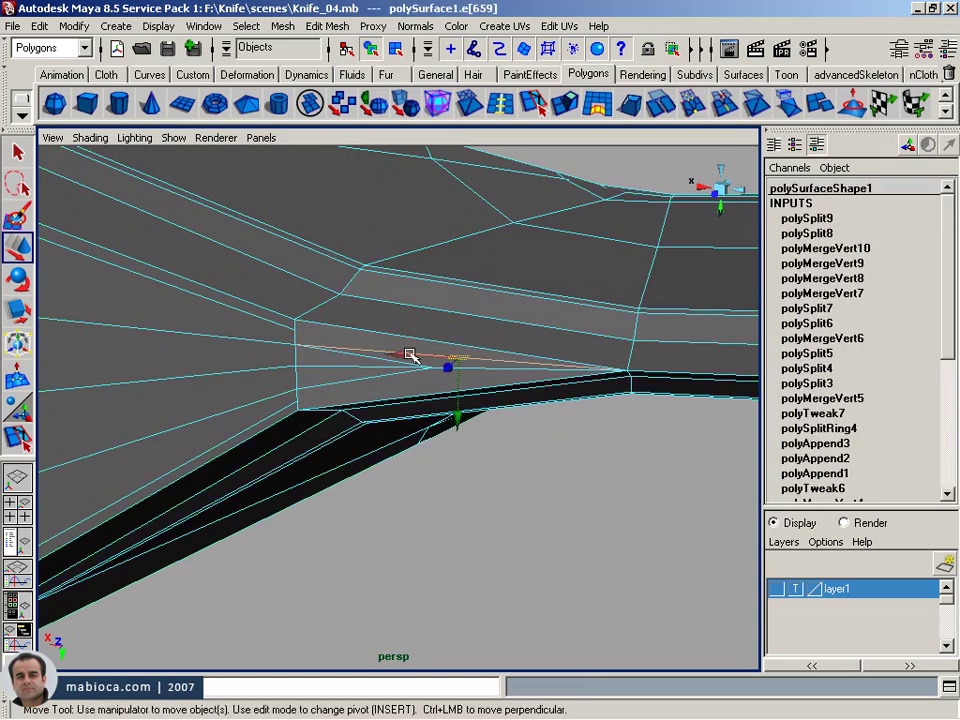
click(429, 360)
right_drag(429, 360, 375, 356)
mouse_move(380, 380)
alt+mouse_down()
mouse_move(380, 360)
mouse_move(422, 354)
alt+mouse_up()
click(425, 355)
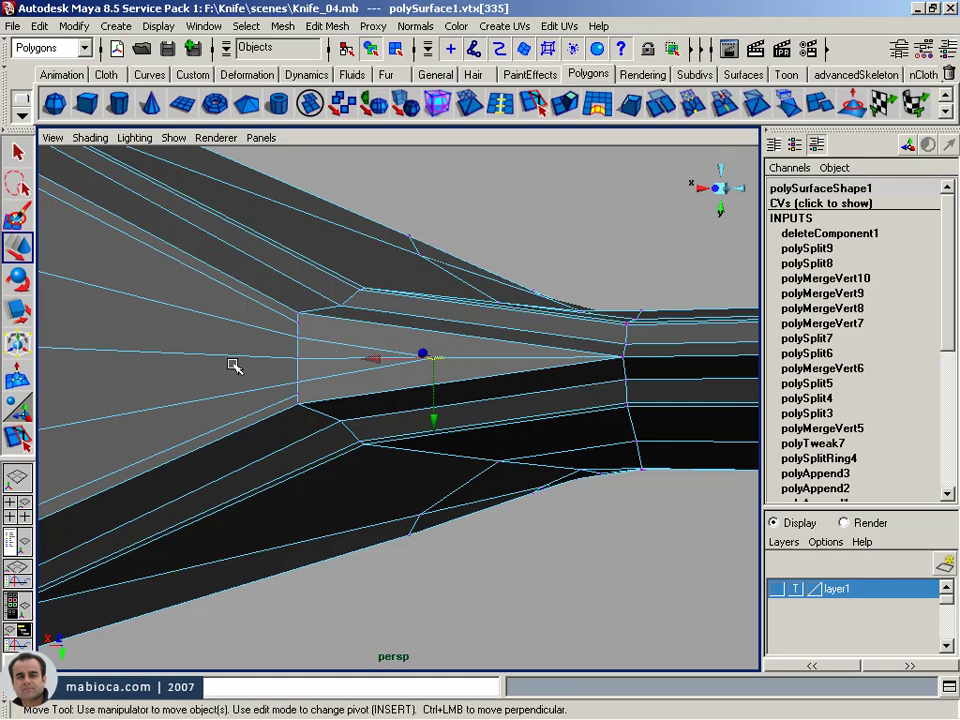
click(297, 360)
click(302, 364)
mouse_move(302, 364)
alt+mouse_down()
mouse_move(283, 414)
mouse_move(295, 432)
mouse_move(317, 385)
alt+mouse_up()
alt+right_drag(317, 385, 328, 385)
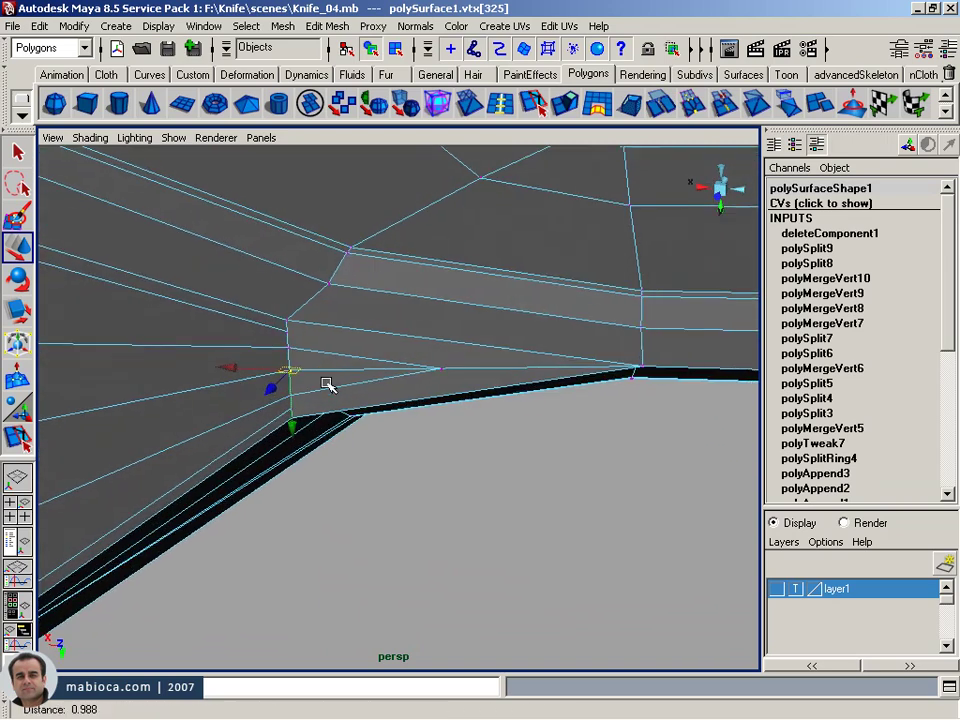
- Split the junction again with a cut about 40% along the edge
click(16, 440)
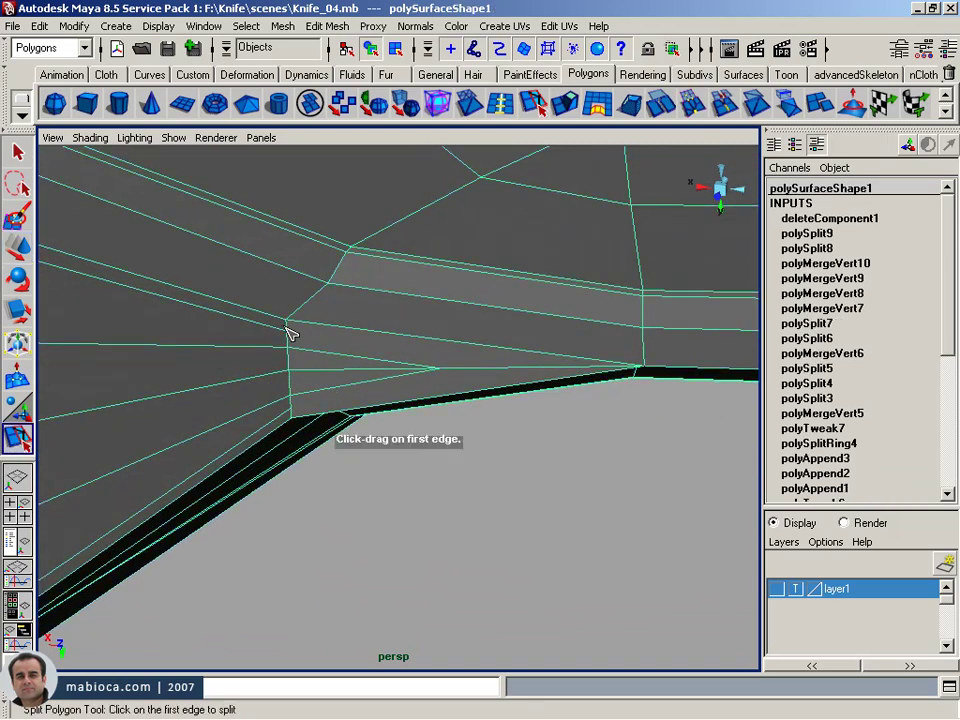
drag(288, 331, 295, 390)
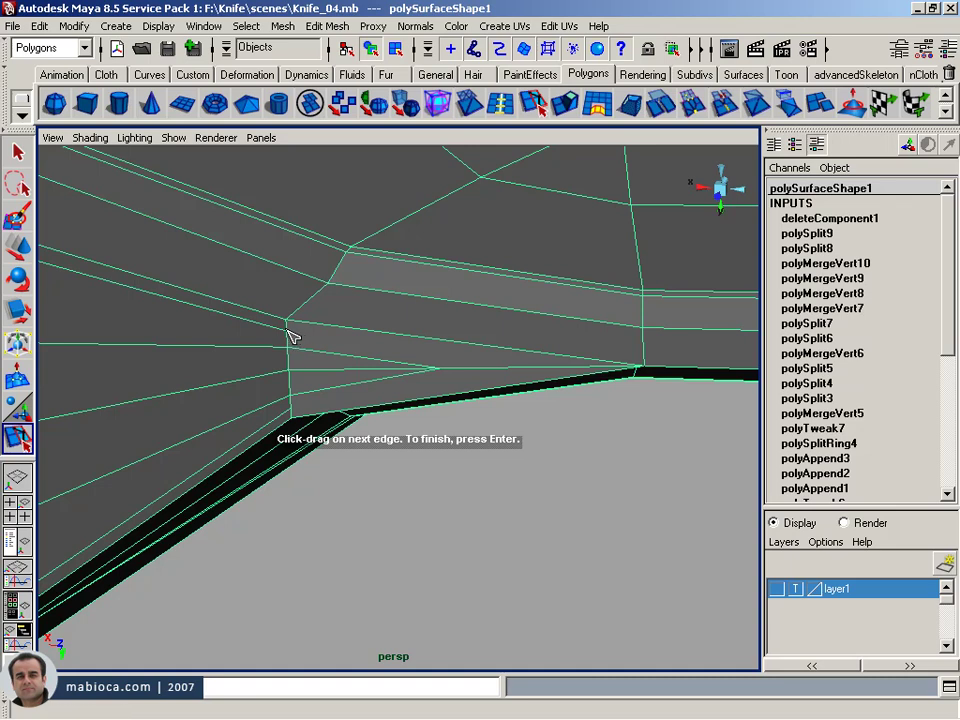
drag(289, 333, 280, 385)
drag(513, 372, 530, 372)
click(297, 408)
key(Return)
key(w)
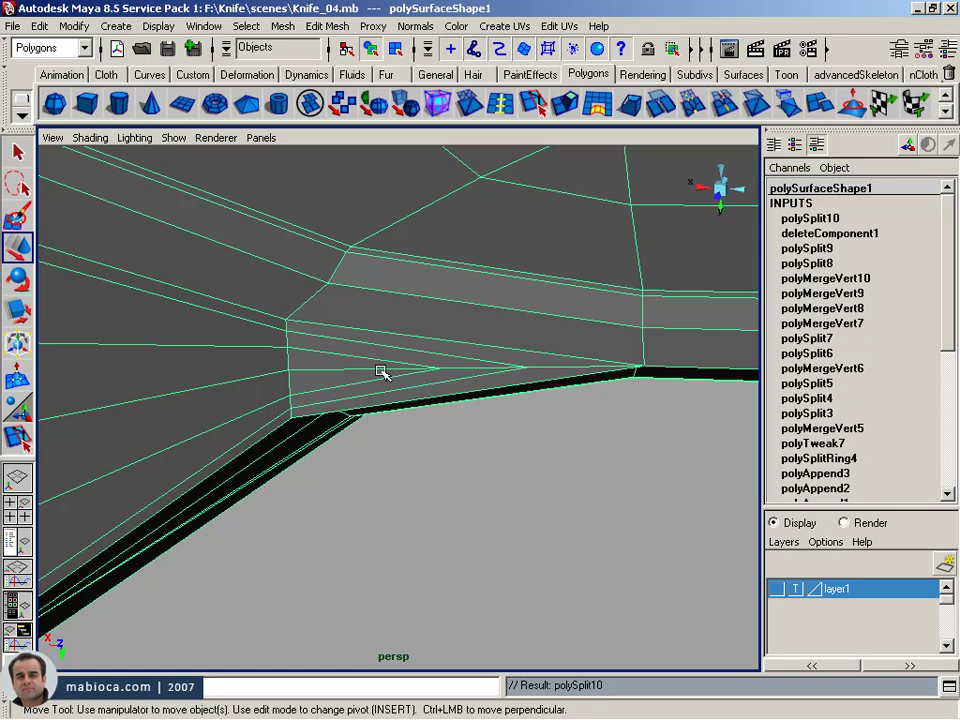
mouse_move(461, 377)
alt+mouse_down()
mouse_move(296, 386)
mouse_move(231, 416)
mouse_move(227, 344)
mouse_move(313, 379)
alt+mouse_up()
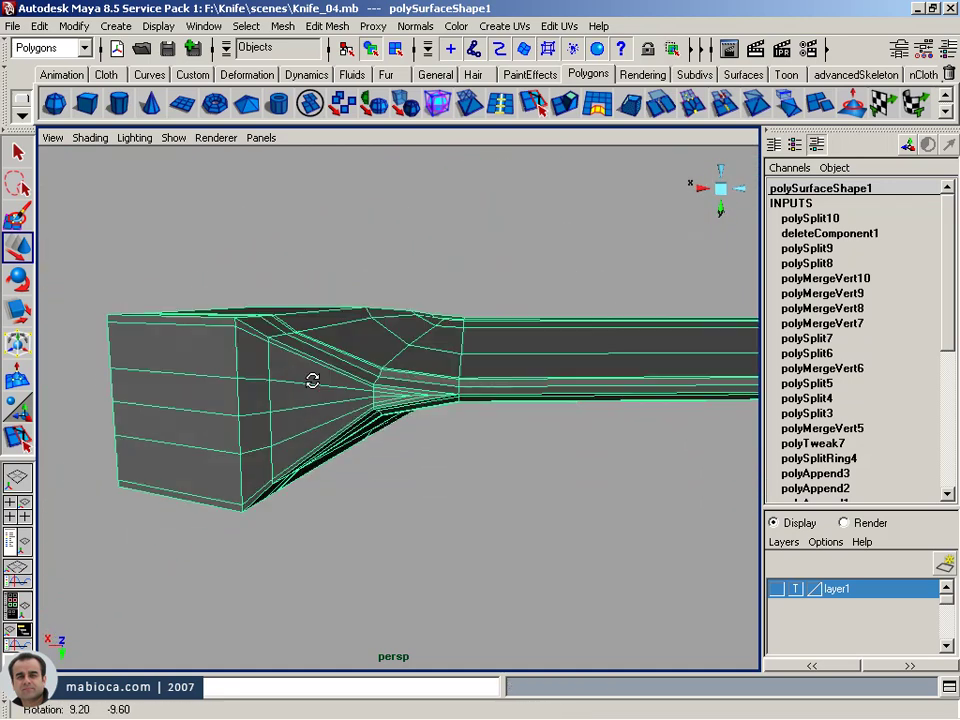
alt+right_drag(313, 379, 525, 388)
alt+drag(525, 388, 703, 369)
mouse_move(522, 287)
alt+mouse_down()
mouse_move(309, 321)
mouse_move(287, 416)
mouse_move(508, 381)
mouse_move(338, 350)
mouse_move(456, 249)
mouse_move(366, 249)
mouse_move(360, 208)
mouse_move(410, 232)
alt+mouse_up()
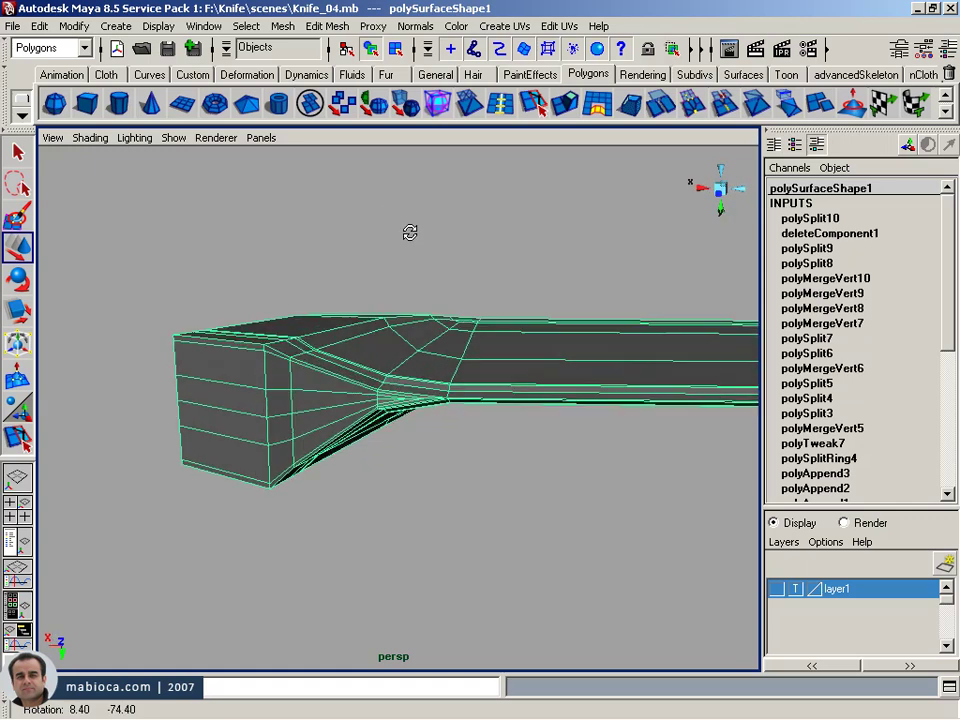
alt+middle_drag(410, 232, 360, 313)
alt+right_drag(360, 313, 486, 317)
alt+middle_drag(448, 326, 318, 328)
alt+right_drag(318, 328, 506, 319)
mouse_move(506, 319)
alt+mouse_down()
mouse_move(336, 313)
mouse_move(414, 262)
mouse_move(414, 171)
mouse_move(345, 349)
mouse_move(411, 321)
mouse_move(439, 330)
alt+mouse_up()
mouse_move(439, 330)
alt+middle_down()
mouse_move(407, 343)
mouse_move(550, 322)
alt+middle_up()
mouse_move(540, 293)
alt+mouse_down()
mouse_move(381, 285)
mouse_move(504, 369)
mouse_move(407, 343)
mouse_move(422, 322)
mouse_move(321, 446)
alt+mouse_up()
alt+middle_drag(321, 446, 399, 431)
alt+right_drag(399, 431, 213, 426)
mouse_move(213, 426)
alt+mouse_down()
mouse_move(456, 386)
mouse_move(486, 360)
mouse_move(583, 360)
mouse_move(585, 383)
mouse_move(311, 399)
alt+mouse_up()
alt+right_drag(311, 399, 414, 388)
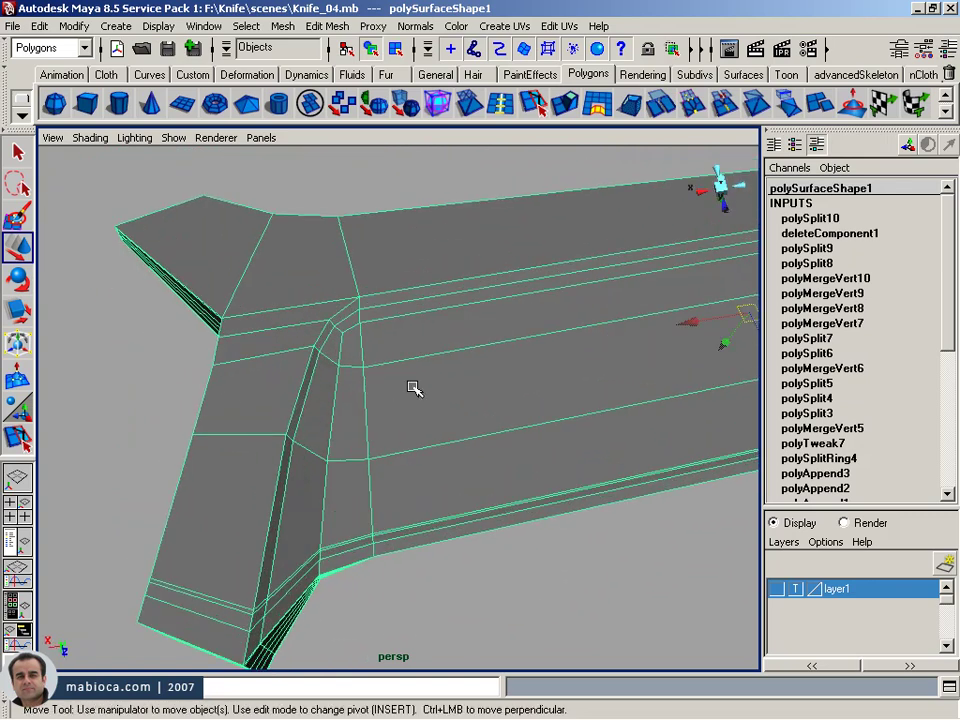
alt+drag(414, 388, 330, 336)
mouse_move(330, 336)
alt+right_down()
mouse_move(352, 320)
mouse_move(347, 364)
alt+right_up()
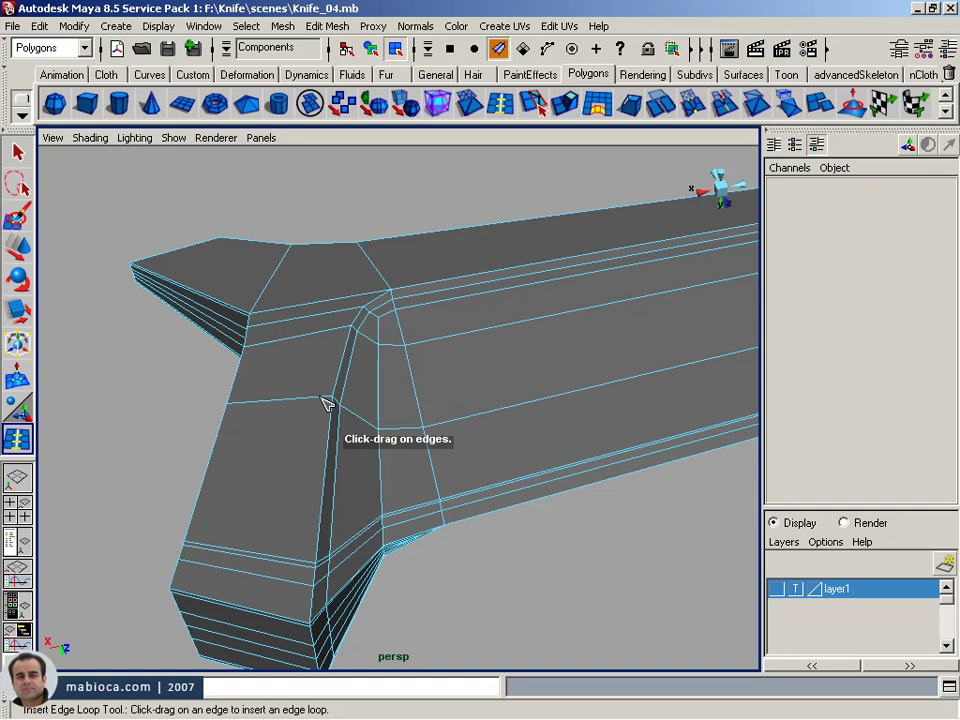
- Insert an edge loop across the guard corner
drag(325, 403, 330, 404)
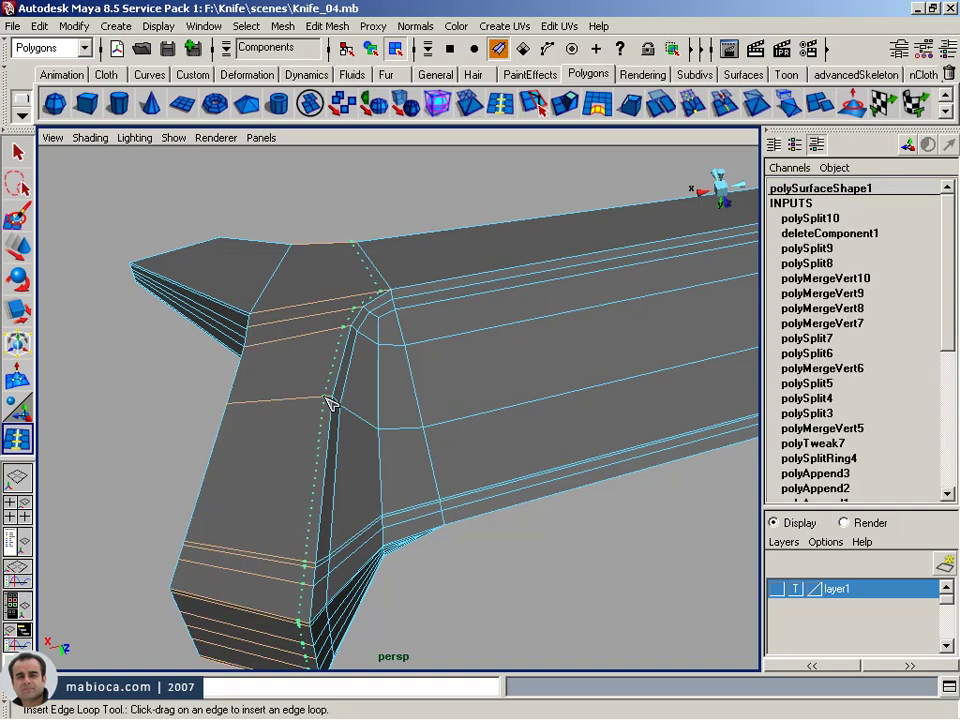
drag(333, 403, 306, 388)
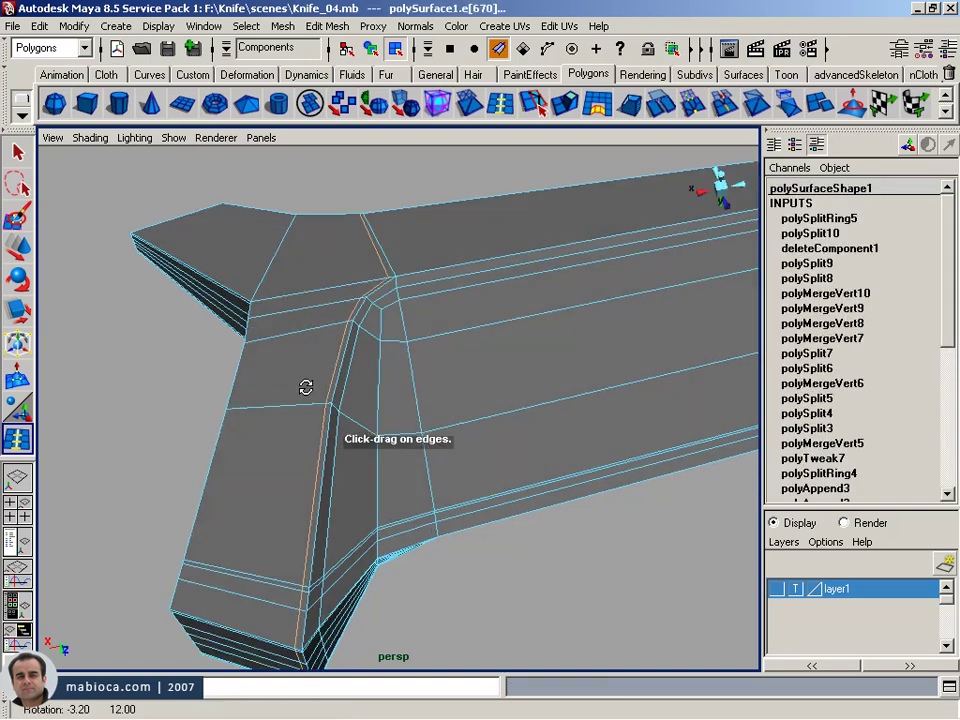
alt+middle_drag(306, 388, 315, 253)
alt+right_drag(315, 253, 368, 365)
mouse_move(368, 365)
alt+mouse_down()
mouse_move(375, 351)
mouse_move(341, 276)
mouse_move(384, 291)
mouse_move(386, 341)
mouse_move(484, 324)
mouse_move(572, 401)
mouse_move(723, 372)
mouse_move(493, 377)
mouse_move(388, 482)
mouse_move(409, 420)
mouse_move(396, 425)
mouse_move(411, 424)
mouse_move(392, 418)
mouse_move(535, 400)
mouse_move(512, 424)
alt+mouse_up()
mouse_move(410, 247)
alt+middle_down()
mouse_move(343, 444)
mouse_move(366, 339)
mouse_move(365, 283)
alt+middle_up()
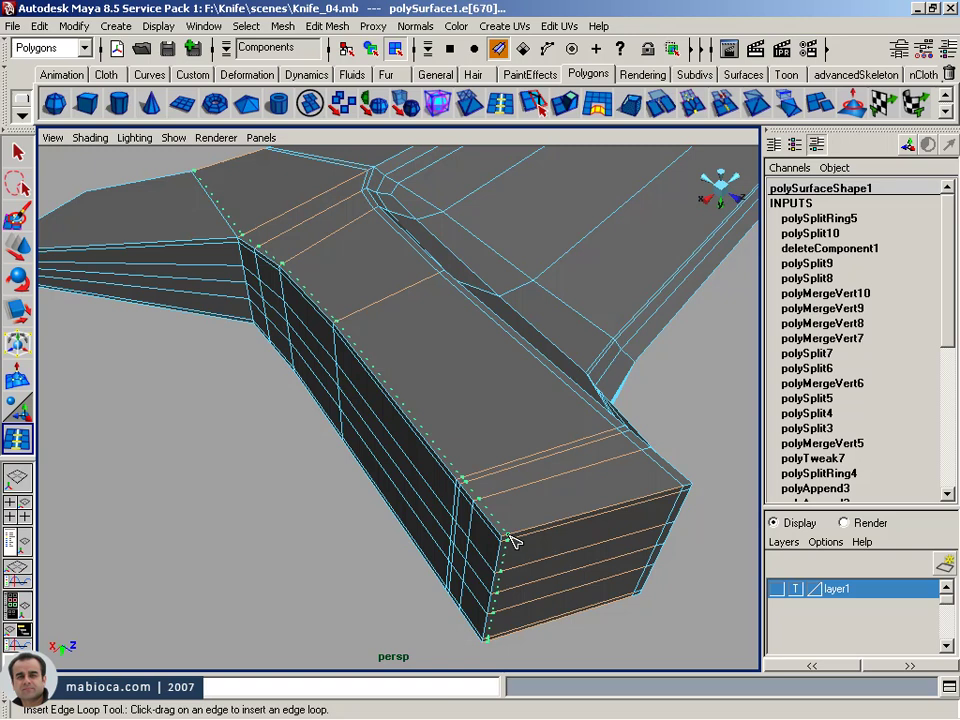
- Insert a second edge loop along the bolster
click(510, 540)
alt+right_drag(531, 521, 467, 390)
alt+drag(467, 390, 368, 440)
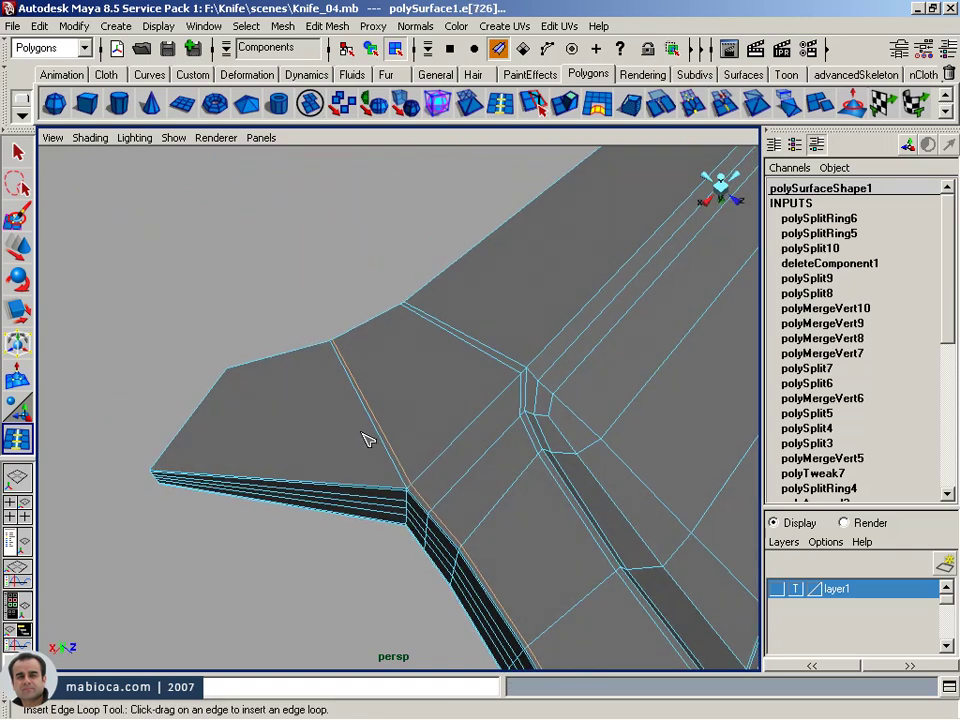
alt+right_drag(368, 440, 542, 431)
alt+drag(542, 431, 436, 397)
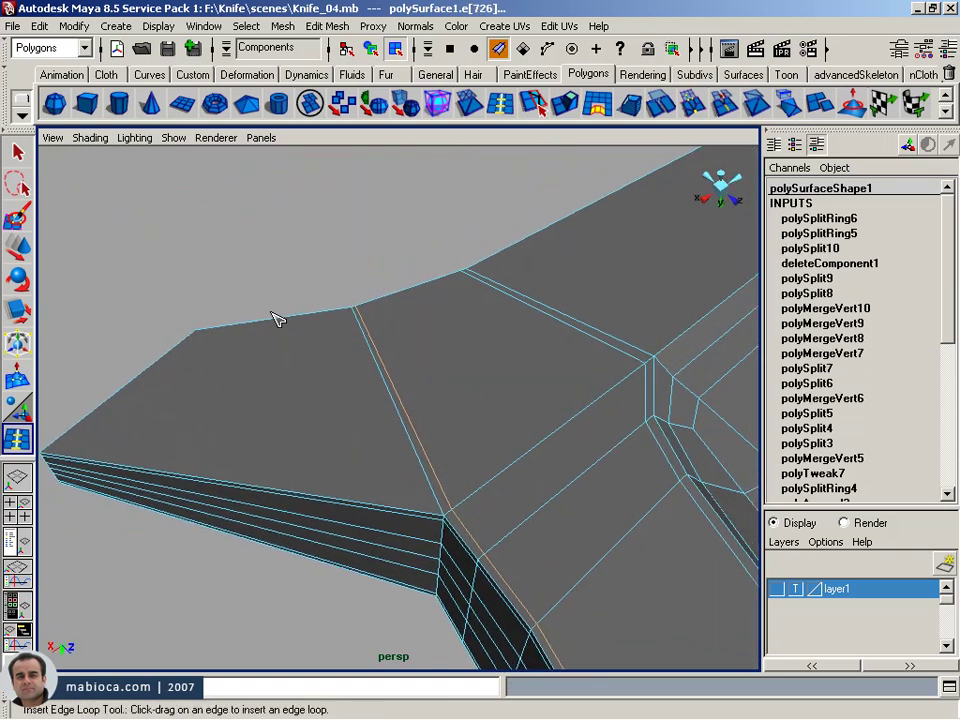
- Switch to the Move tool, clear the selection and view the blade from above
key(w)
alt+drag(214, 315, 311, 375)
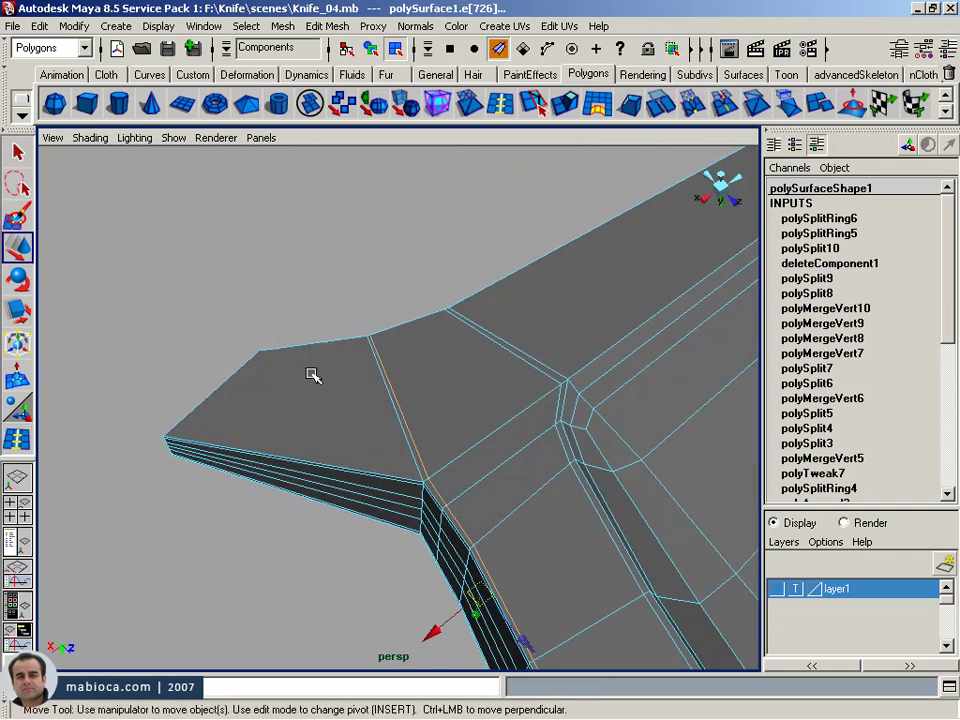
alt+right_drag(311, 375, 521, 463)
alt+drag(521, 463, 455, 424)
mouse_move(381, 474)
alt+mouse_down()
mouse_move(576, 311)
mouse_move(686, 388)
alt+mouse_up()
alt+right_drag(686, 388, 582, 389)
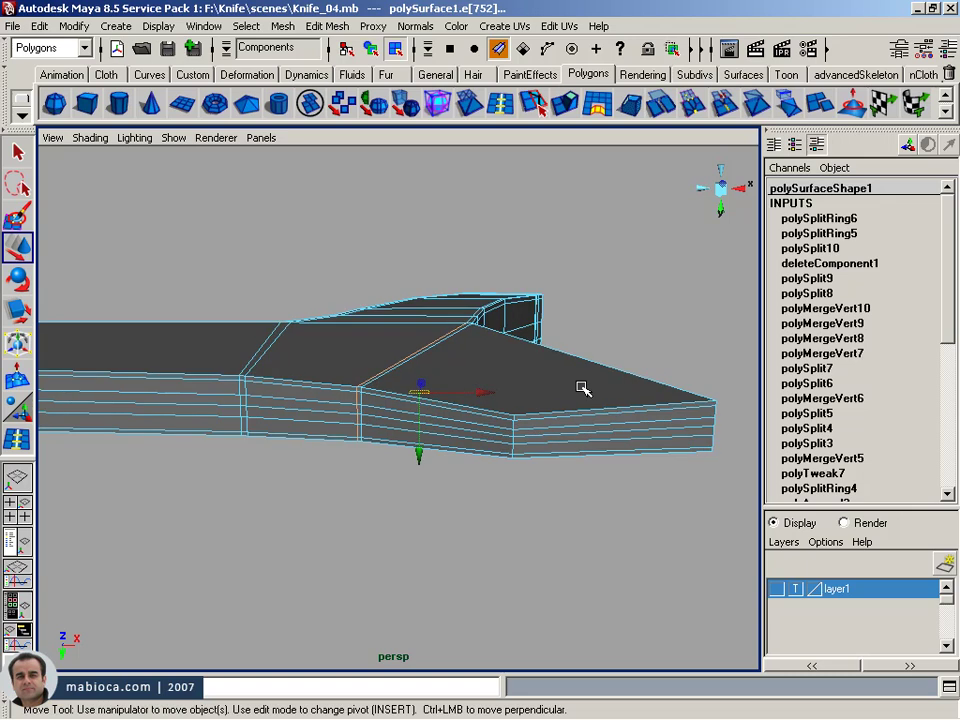
click(580, 388)
alt+drag(437, 391, 510, 424)
alt+right_drag(510, 424, 541, 456)
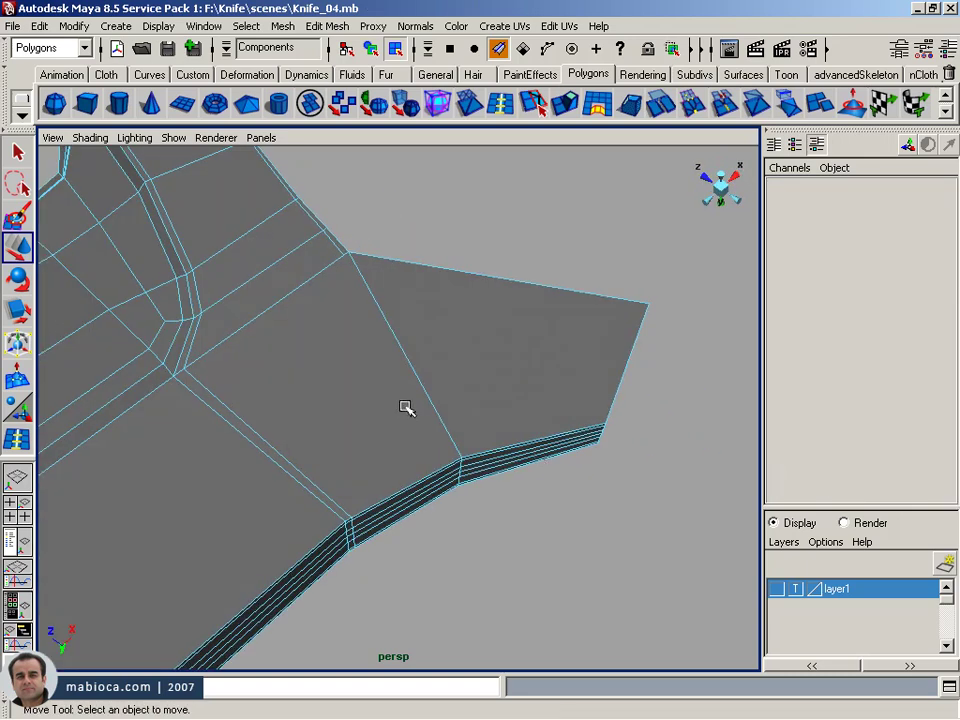
- Delete the leftover vertices along the guard edge
alt+right_drag(405, 407, 401, 407)
alt+middle_drag(349, 328, 371, 358)
right_drag(378, 357, 347, 360)
drag(313, 607, 302, 600)
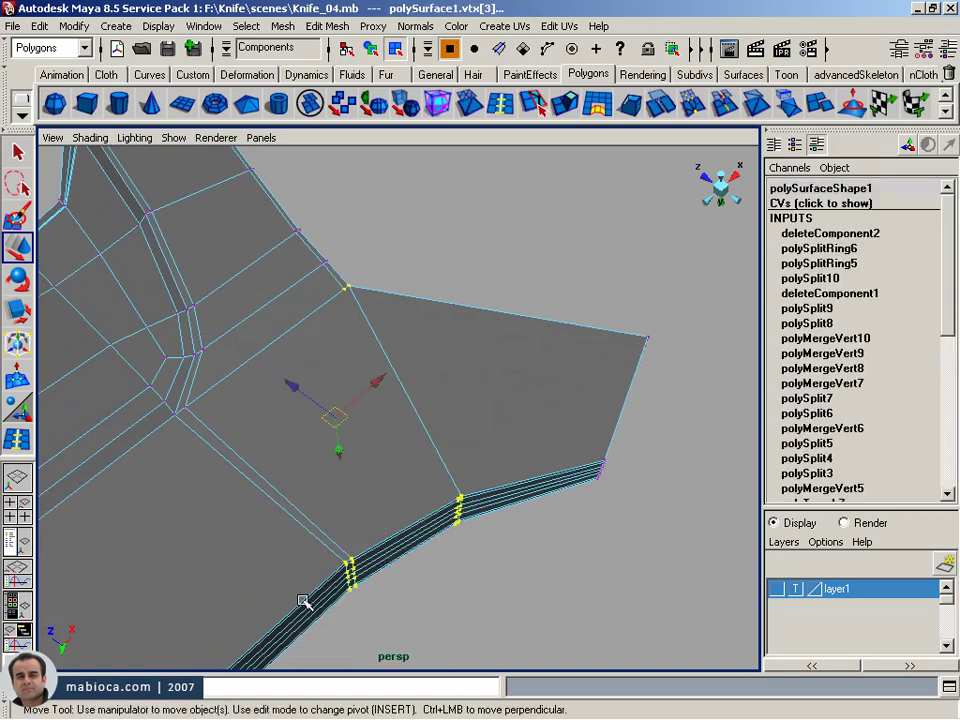
key(Delete)
- Split a polygon from the guard corner across its side face
mouse_move(375, 457)
alt+right_down()
mouse_move(328, 249)
mouse_move(478, 416)
alt+right_up()
mouse_move(478, 416)
alt+mouse_down()
mouse_move(602, 493)
mouse_move(660, 472)
mouse_move(636, 456)
alt+mouse_up()
alt+middle_drag(636, 456, 521, 480)
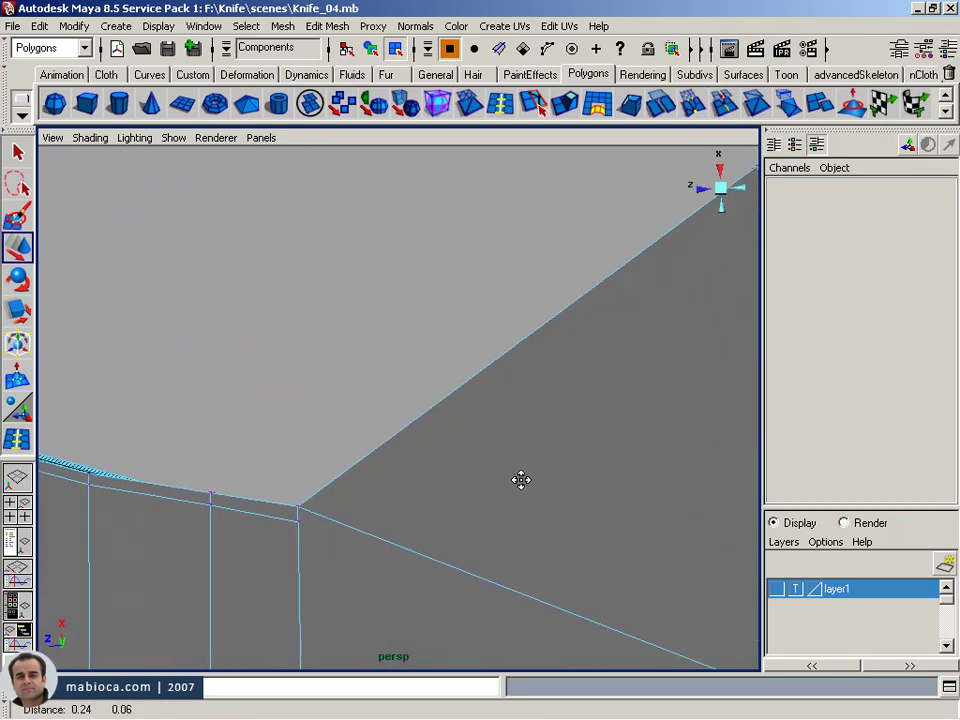
click(533, 103)
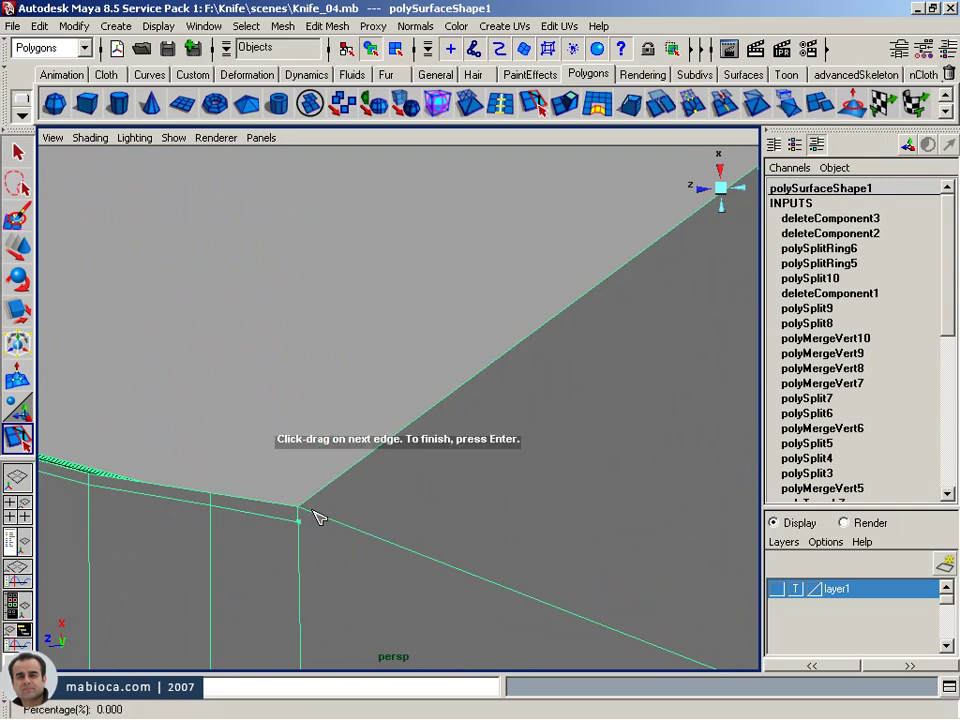
mouse_move(494, 444)
alt+middle_down()
mouse_move(214, 459)
mouse_move(371, 444)
mouse_move(566, 386)
alt+middle_up()
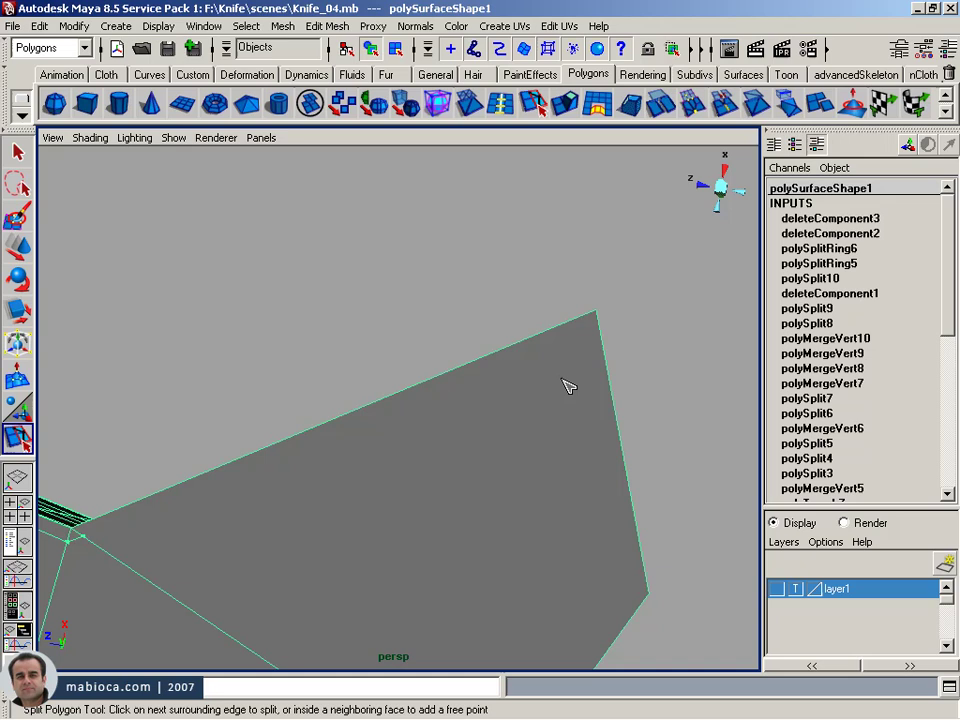
click(601, 320)
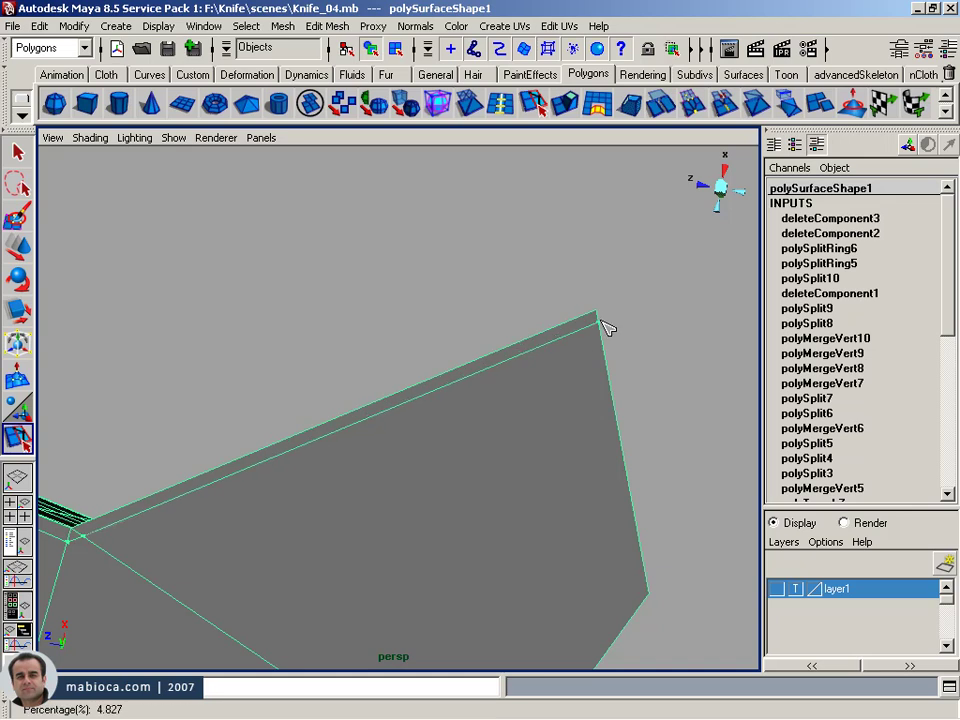
mouse_move(615, 358)
alt+mouse_down()
mouse_move(433, 300)
mouse_move(407, 304)
alt+mouse_up()
alt+middle_drag(407, 304, 427, 332)
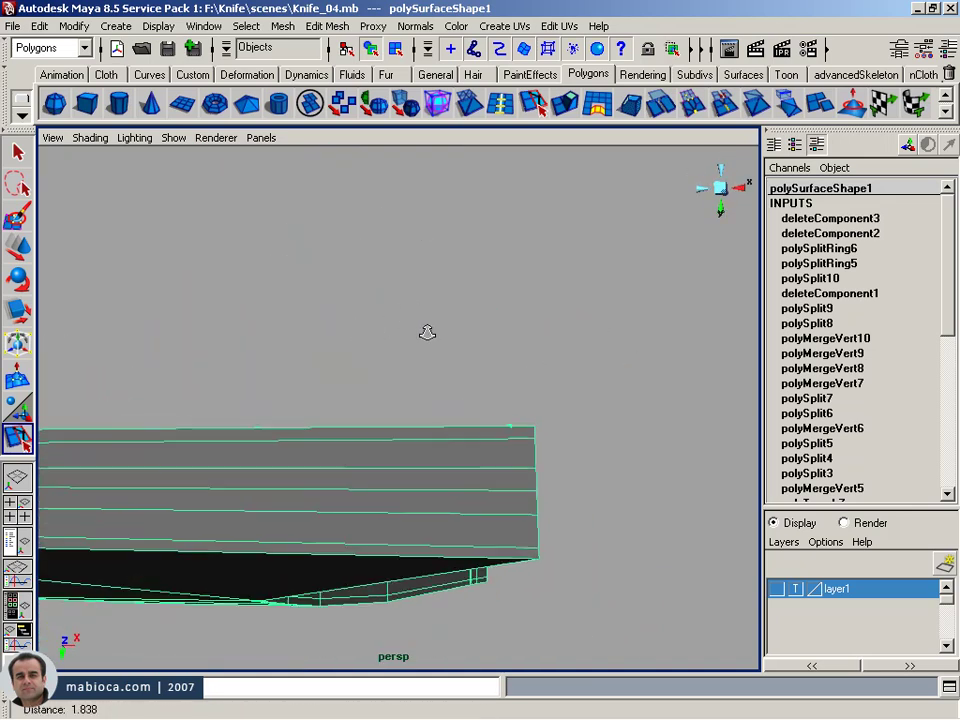
alt+right_drag(427, 332, 604, 460)
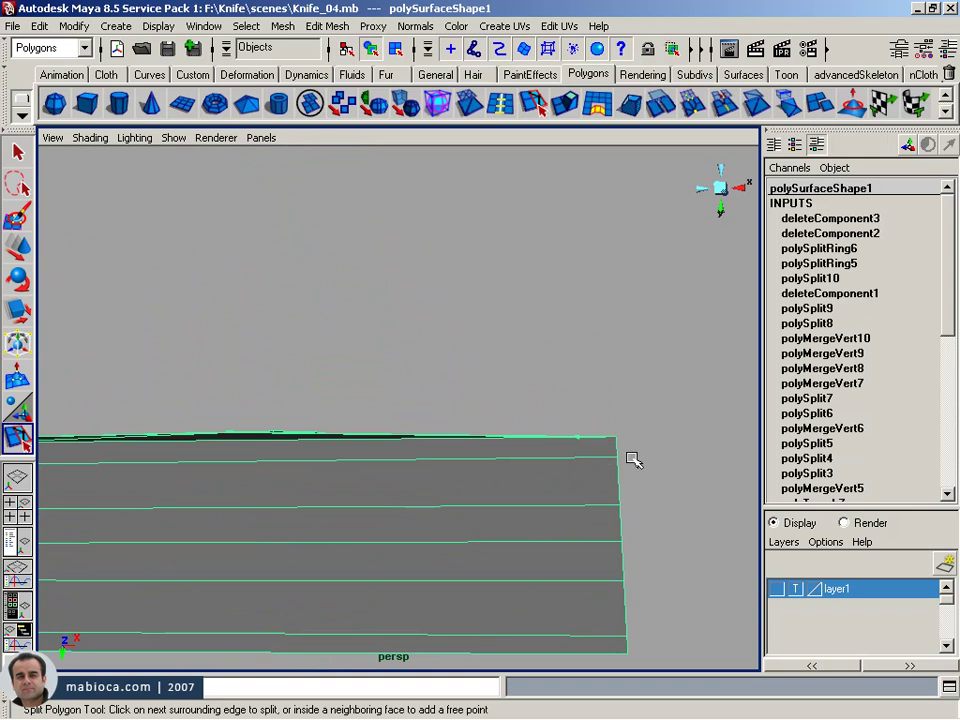
key(w)
- Add another edge loop and a second polygon split near the guard corner
click(500, 101)
mouse_move(557, 326)
alt+mouse_down()
mouse_move(602, 495)
mouse_move(570, 530)
mouse_move(589, 525)
mouse_move(88, 521)
alt+mouse_up()
mouse_move(544, 354)
alt+mouse_down()
mouse_move(440, 367)
mouse_move(446, 285)
mouse_move(437, 364)
mouse_move(381, 456)
mouse_move(289, 493)
mouse_move(339, 476)
alt+mouse_up()
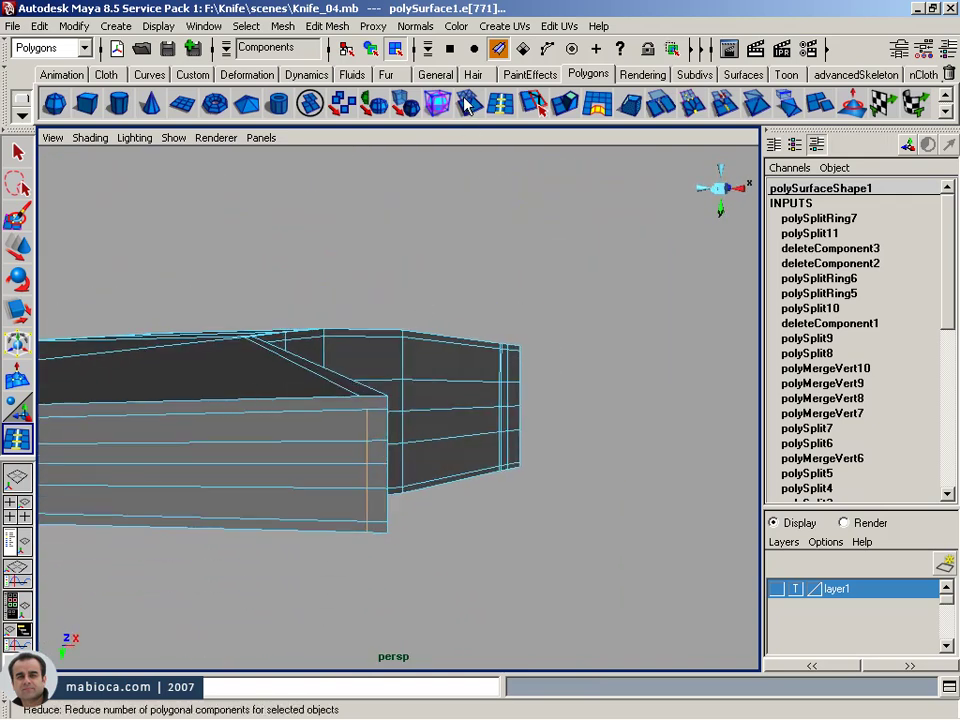
click(538, 106)
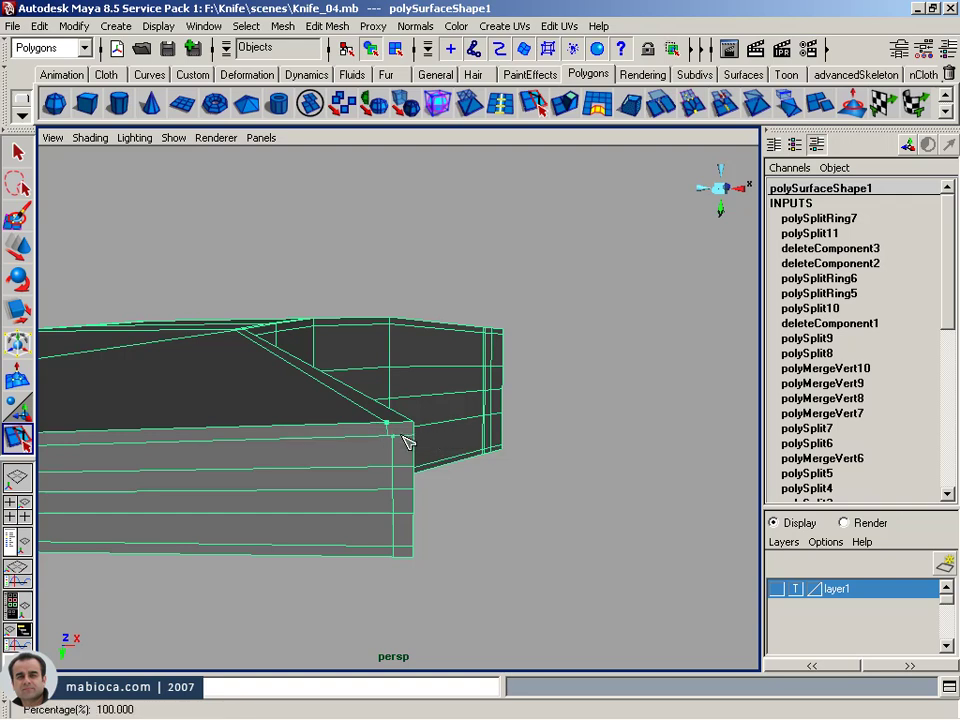
key(Return)
- Merge the guard's corner vertices, then merge a second vertex pair
alt+drag(443, 443, 384, 354)
alt+right_drag(384, 354, 386, 435)
alt+drag(386, 435, 379, 281)
alt+right_drag(379, 281, 452, 375)
mouse_move(452, 375)
alt+middle_down()
mouse_move(450, 392)
mouse_move(146, 353)
alt+middle_up()
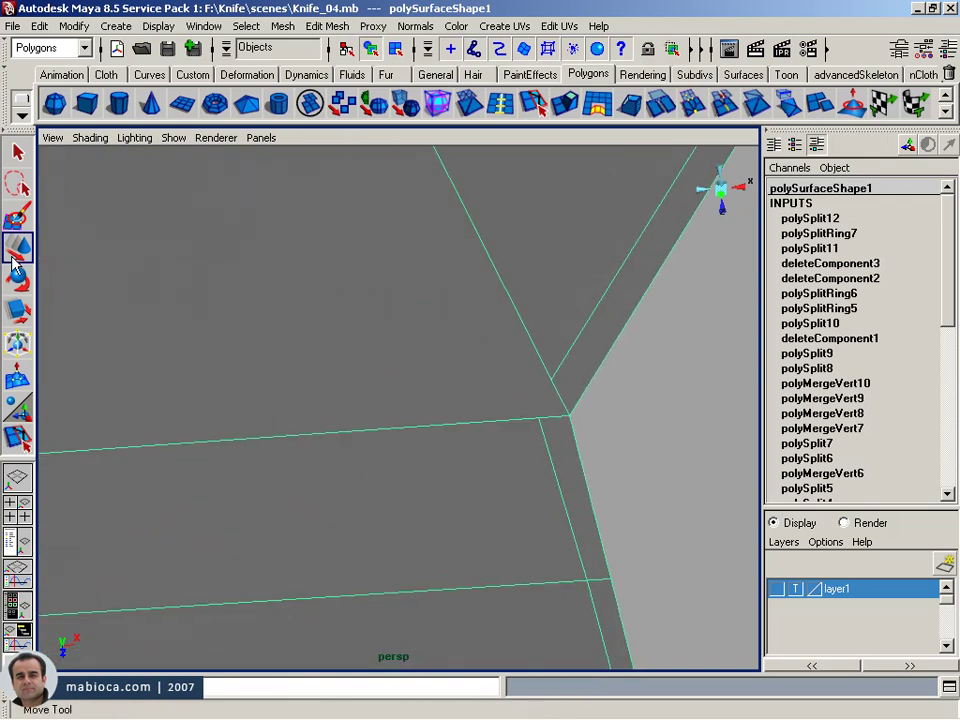
right_drag(558, 344, 505, 344)
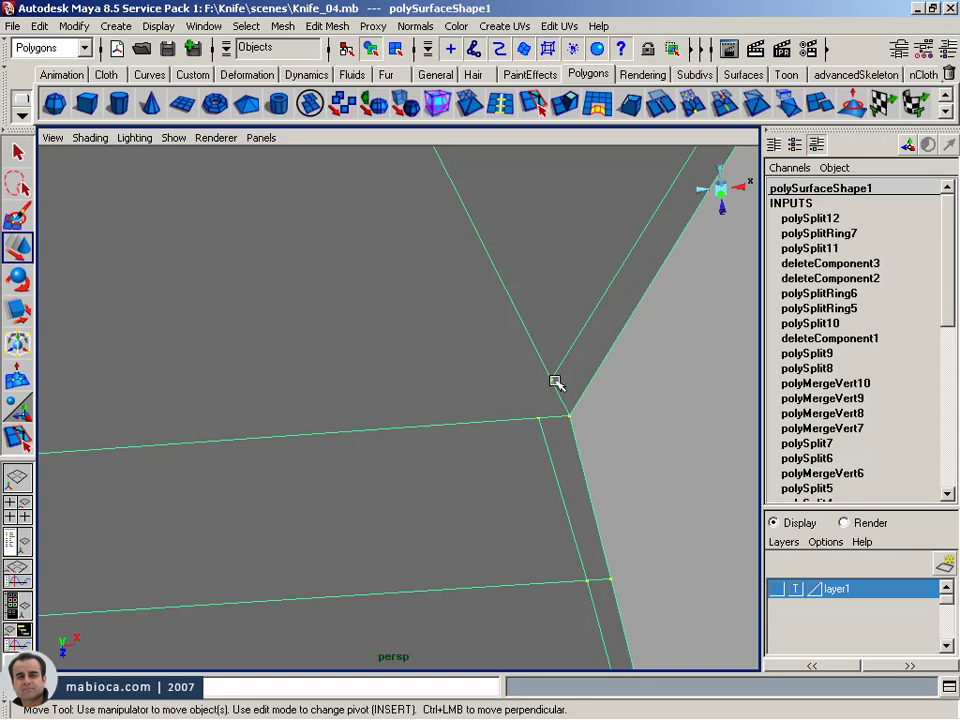
click(555, 381)
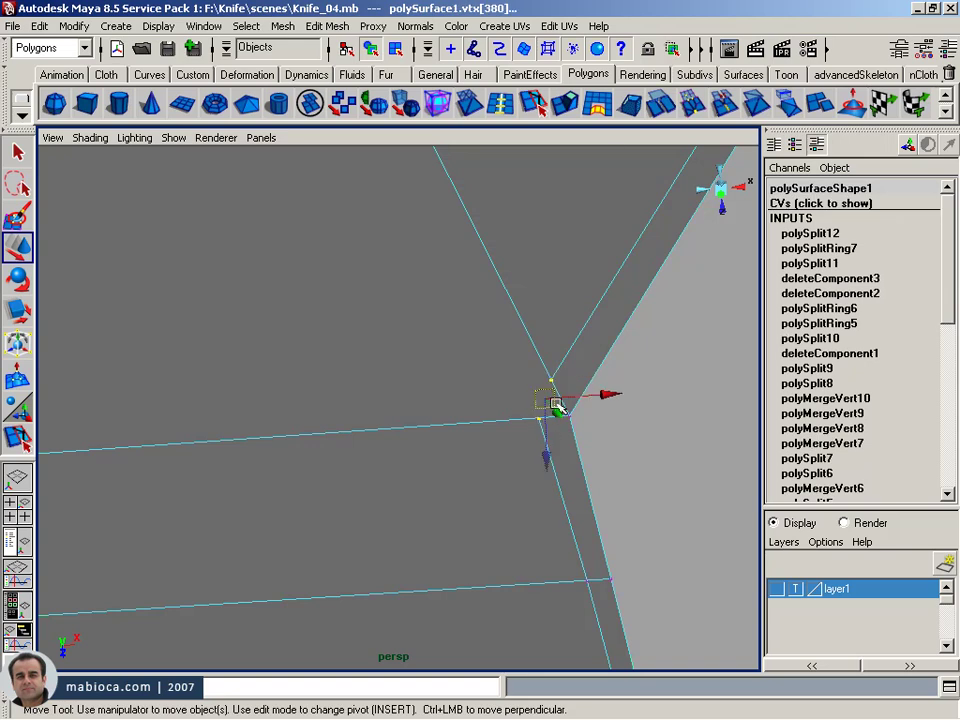
click(687, 106)
mouse_move(613, 297)
alt+mouse_down()
mouse_move(431, 345)
mouse_move(313, 510)
mouse_move(329, 556)
alt+mouse_up()
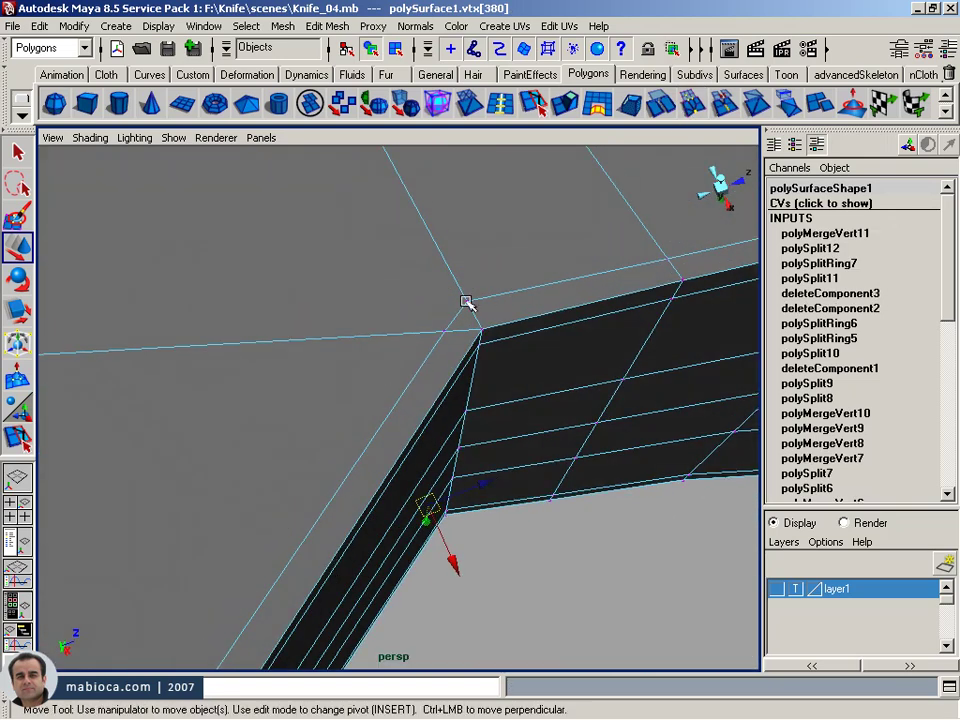
click(680, 112)
- Inspect the knife from several angles, then maximize the top view over the reference photo
mouse_move(450, 198)
alt+right_down()
mouse_move(429, 298)
mouse_move(390, 366)
alt+right_up()
mouse_move(390, 366)
alt+mouse_down()
mouse_move(371, 346)
mouse_move(407, 315)
mouse_move(300, 313)
mouse_move(326, 317)
alt+mouse_up()
mouse_move(326, 317)
alt+right_down()
mouse_move(363, 344)
mouse_move(339, 381)
alt+right_up()
alt+drag(339, 381, 414, 414)
alt+middle_drag(414, 414, 459, 450)
mouse_move(459, 450)
alt+mouse_down()
mouse_move(555, 474)
mouse_move(383, 255)
alt+mouse_up()
mouse_move(418, 453)
alt+mouse_down()
mouse_move(465, 379)
mouse_move(551, 409)
mouse_move(491, 459)
alt+mouse_up()
alt+right_drag(491, 459, 370, 400)
alt+middle_drag(370, 400, 386, 401)
mouse_move(386, 401)
alt+mouse_down()
mouse_move(321, 469)
mouse_move(615, 356)
mouse_move(576, 494)
mouse_move(523, 431)
mouse_move(388, 401)
mouse_move(317, 459)
alt+mouse_up()
key(space)
key(space)
mouse_move(279, 285)
alt+right_down()
mouse_move(77, 313)
mouse_move(386, 439)
mouse_move(500, 420)
alt+right_up()
- Slide a blade top-edge vertex left to match the reference outline
mouse_move(500, 420)
alt+middle_down()
mouse_move(568, 437)
mouse_move(530, 440)
alt+middle_up()
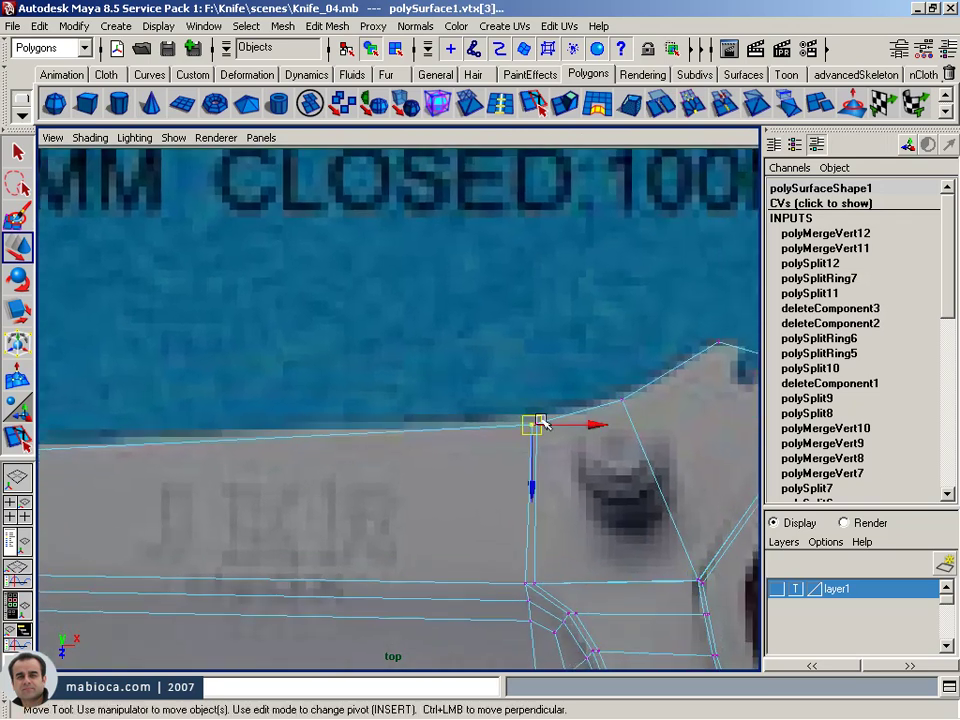
drag(540, 423, 484, 424)
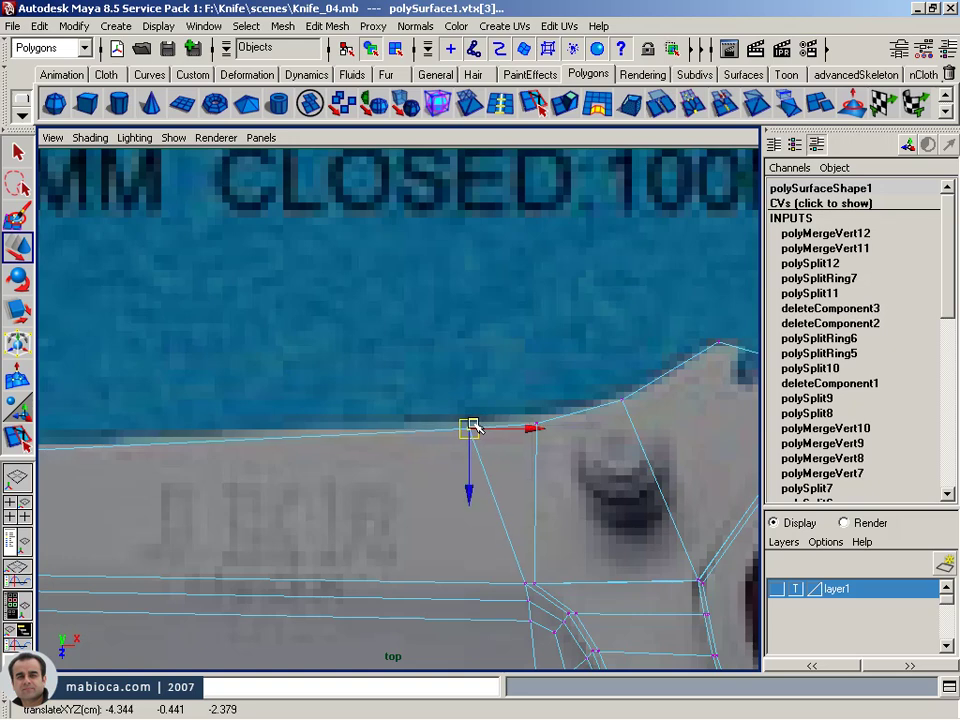
click(594, 354)
alt+right_drag(594, 354, 497, 351)
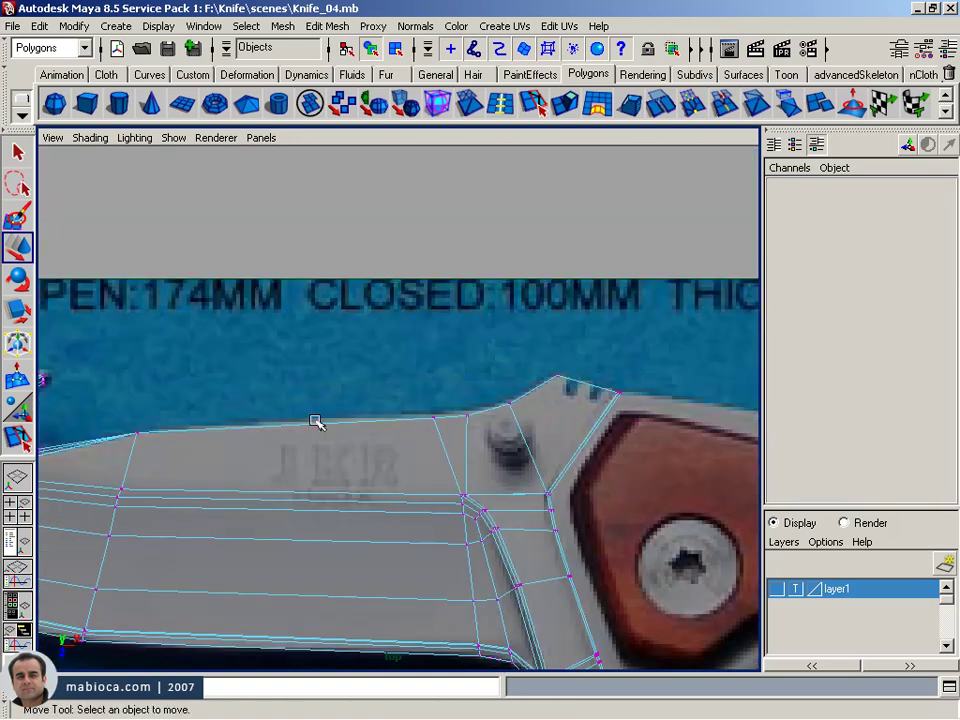
alt+middle_drag(316, 422, 392, 399)
click(510, 392)
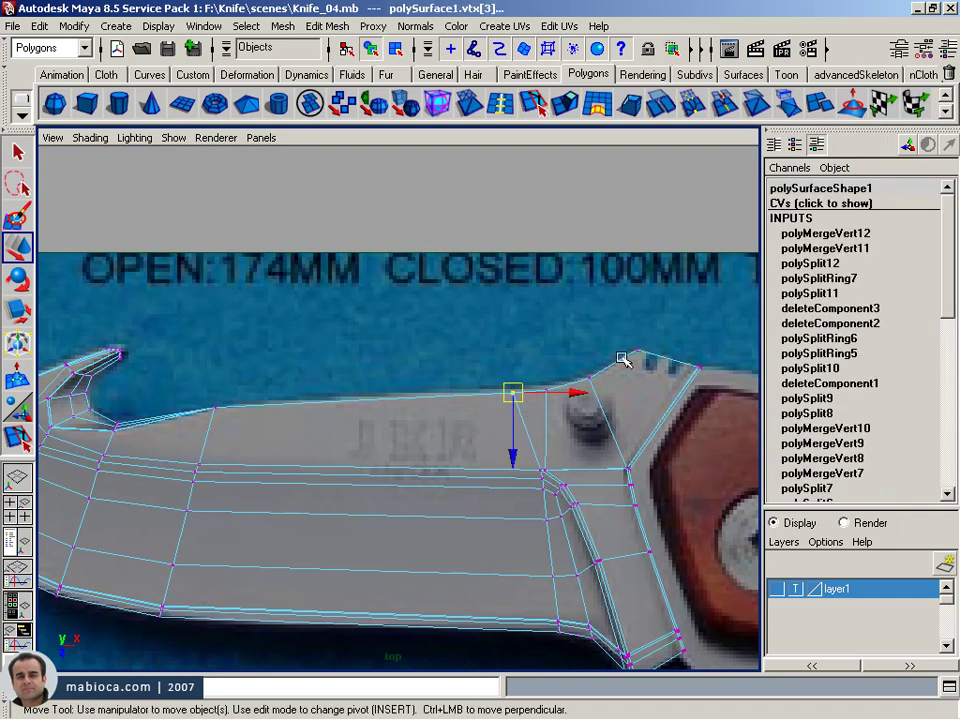
alt+right_drag(335, 414, 429, 360)
alt+middle_drag(429, 360, 490, 370)
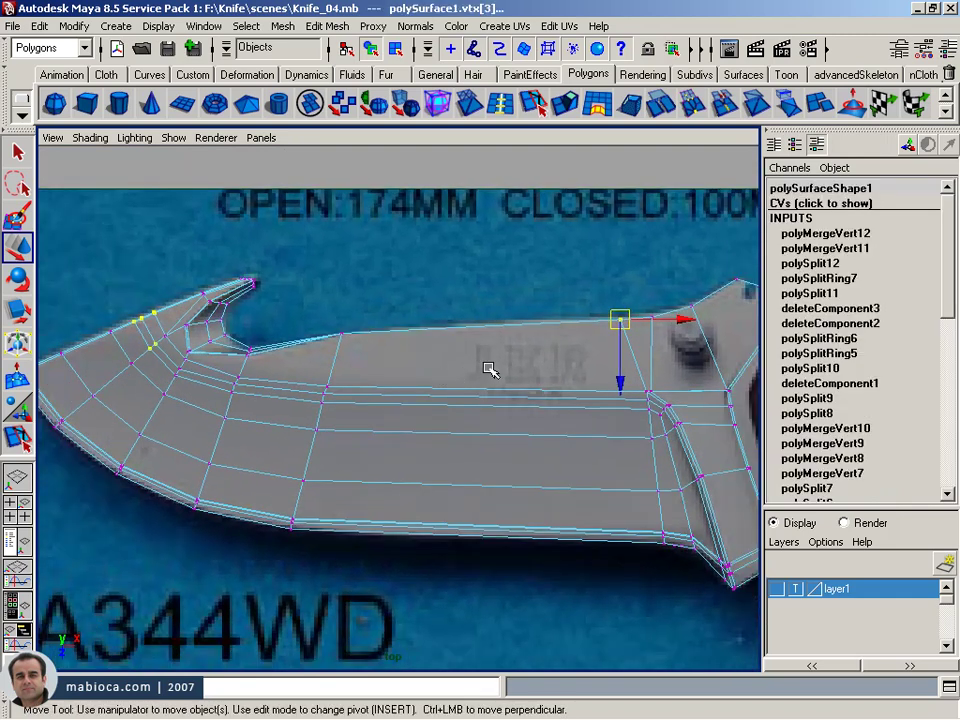
- Insert an edge loop across the middle of the blade
click(501, 106)
drag(481, 391, 490, 391)
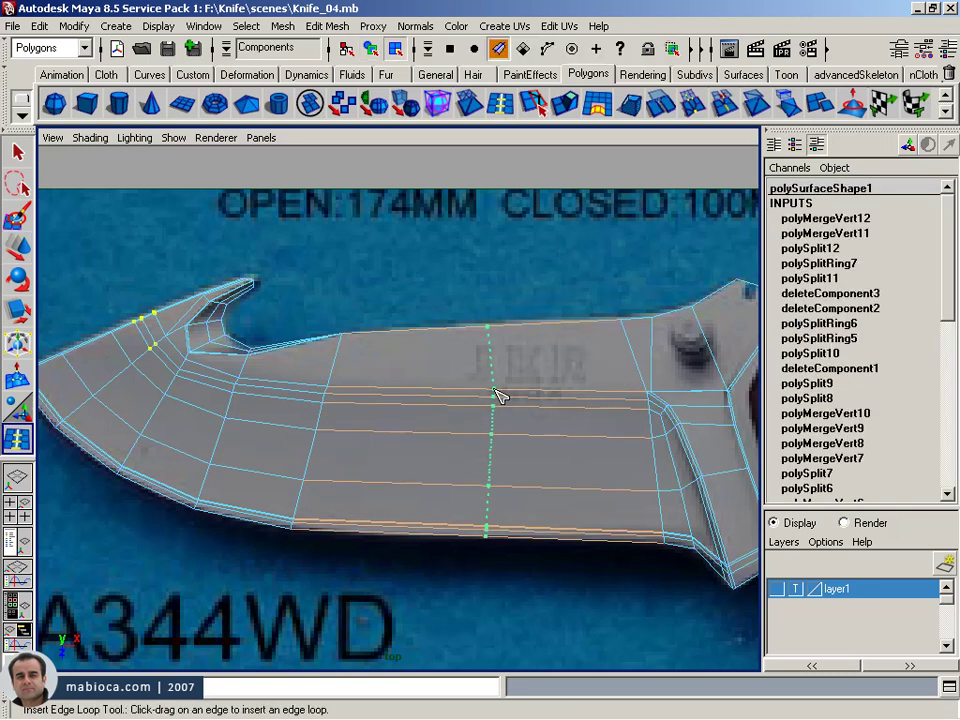
key(w)
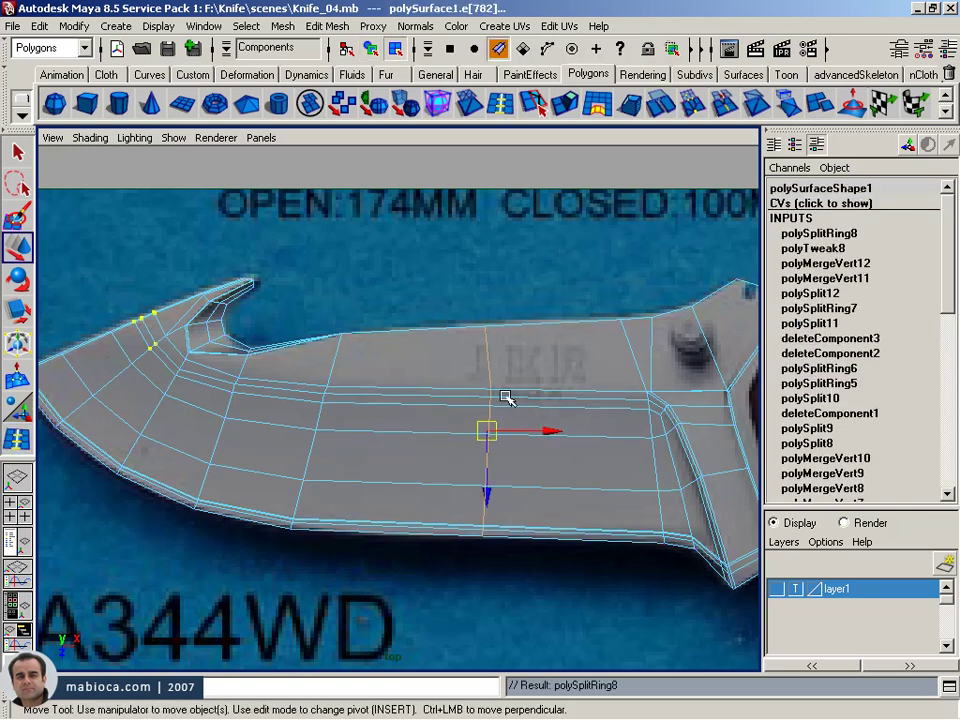
alt+middle_drag(508, 396, 375, 341)
- Move the new vertices and the next vertex column onto the reference blade's lower edge
right_click(460, 333)
click(436, 330)
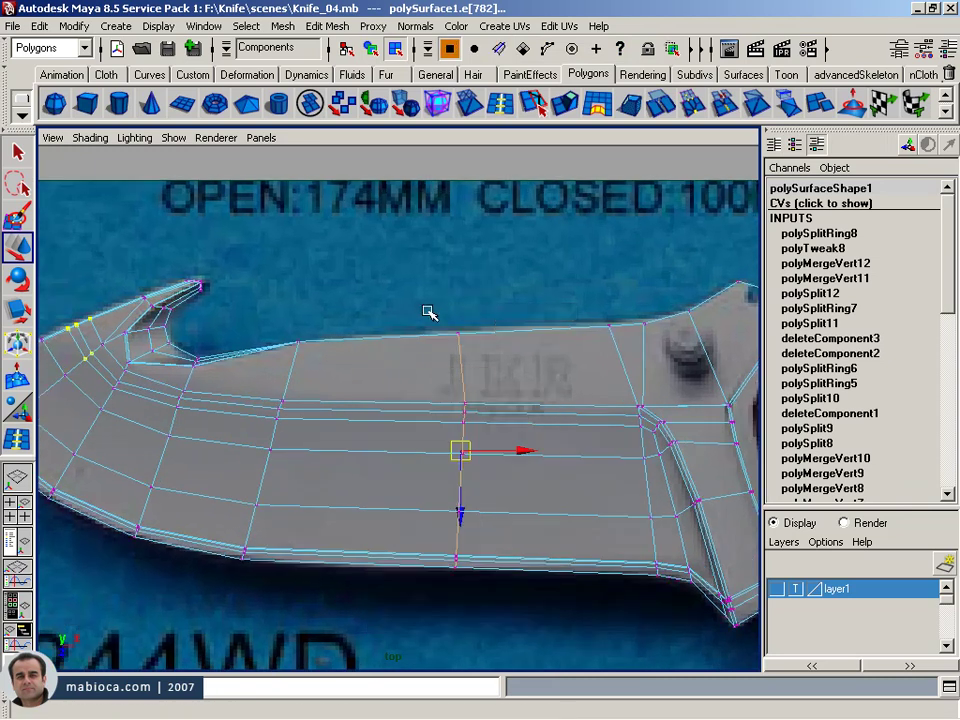
drag(457, 402, 458, 402)
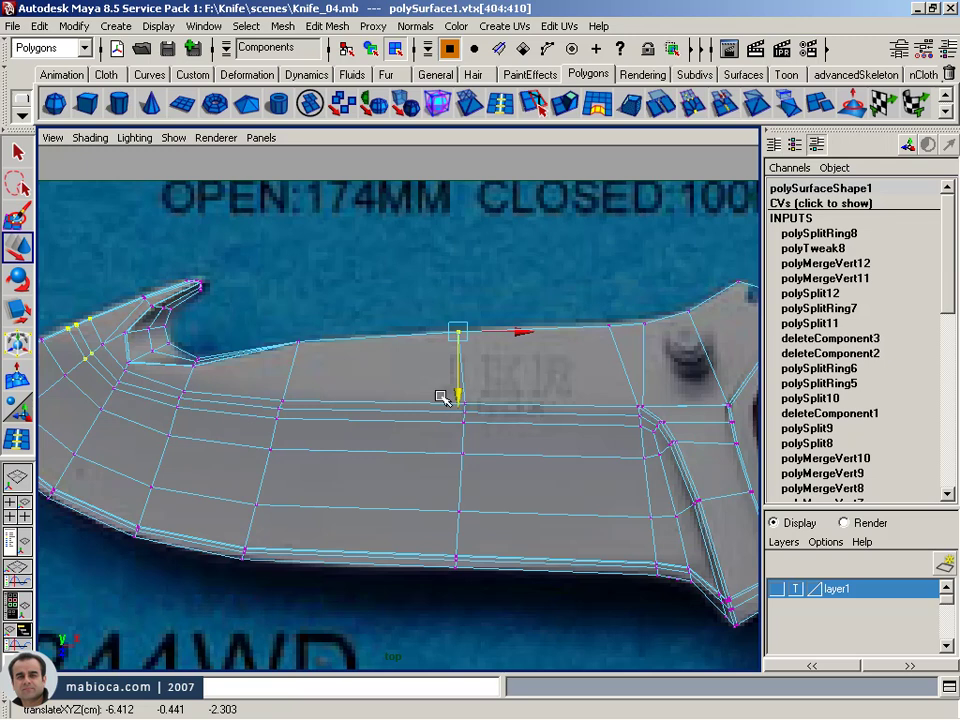
alt+middle_drag(356, 345, 409, 345)
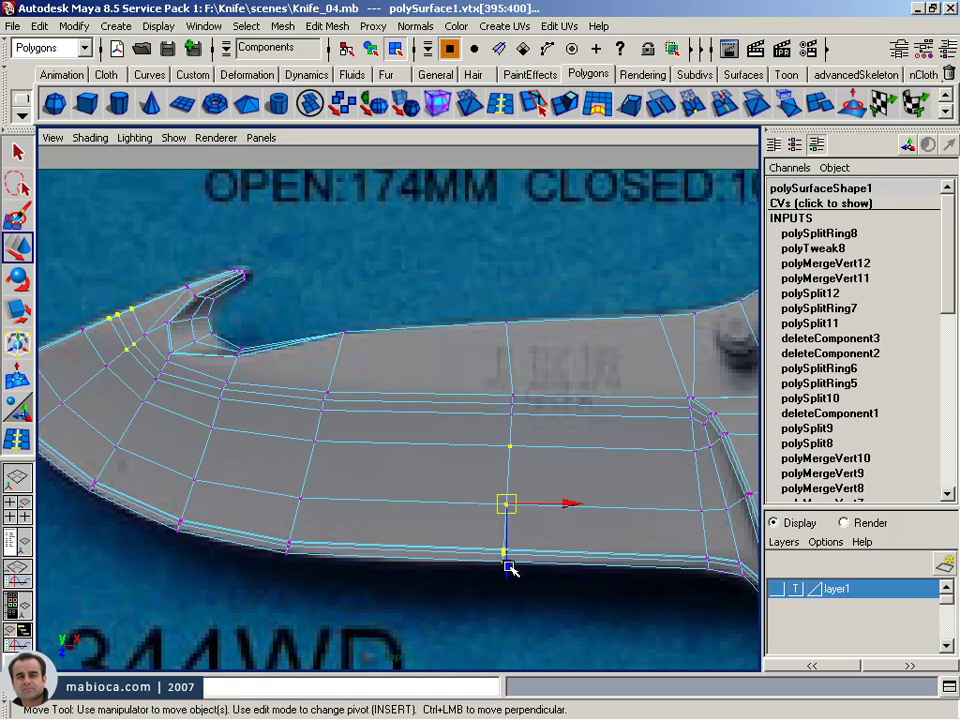
drag(508, 568, 510, 572)
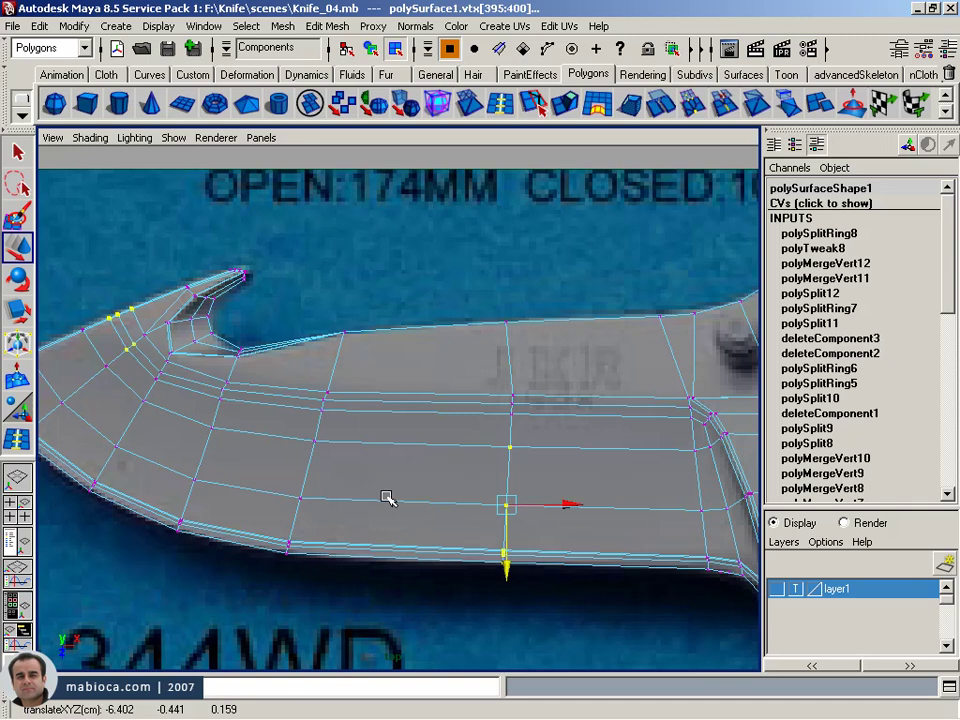
drag(359, 558, 249, 610)
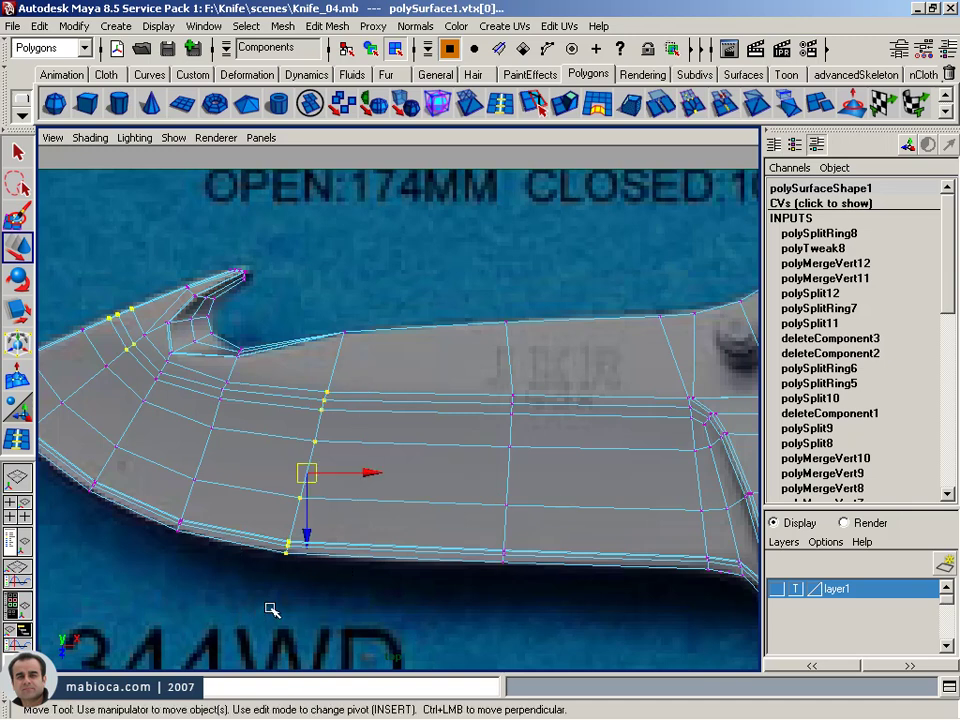
drag(312, 535, 312, 536)
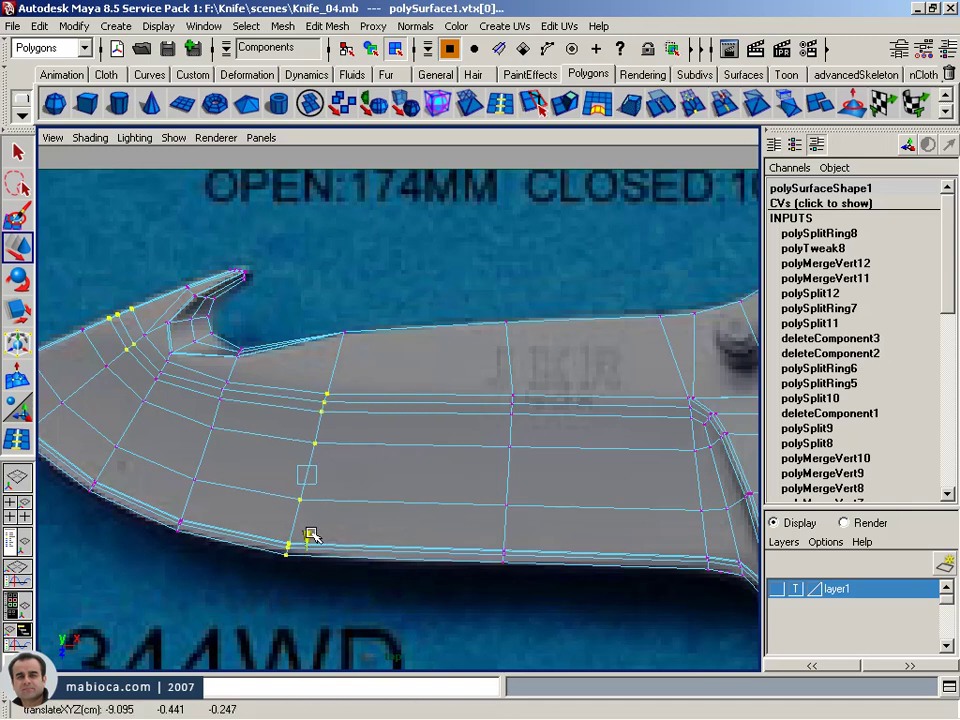
scroll(312, 535, down, 3)
- Switch the panel to the perspective camera, return to object mode and deselect the knife
key(space)
drag(593, 323, 628, 356)
key(F8)
mouse_move(551, 418)
alt+mouse_down()
mouse_move(392, 411)
mouse_move(525, 508)
mouse_move(634, 400)
mouse_move(411, 418)
mouse_move(499, 347)
mouse_move(361, 383)
mouse_move(216, 448)
mouse_move(118, 424)
mouse_move(144, 429)
alt+mouse_up()
click(499, 347)
- Orbit and dolly in close around the blade to inspect its edge loops
alt+right_drag(144, 429, 198, 390)
mouse_move(198, 390)
alt+mouse_down()
mouse_move(238, 360)
mouse_move(178, 358)
mouse_move(237, 361)
alt+mouse_up()
alt+right_drag(237, 361, 379, 377)
alt+drag(379, 377, 356, 399)
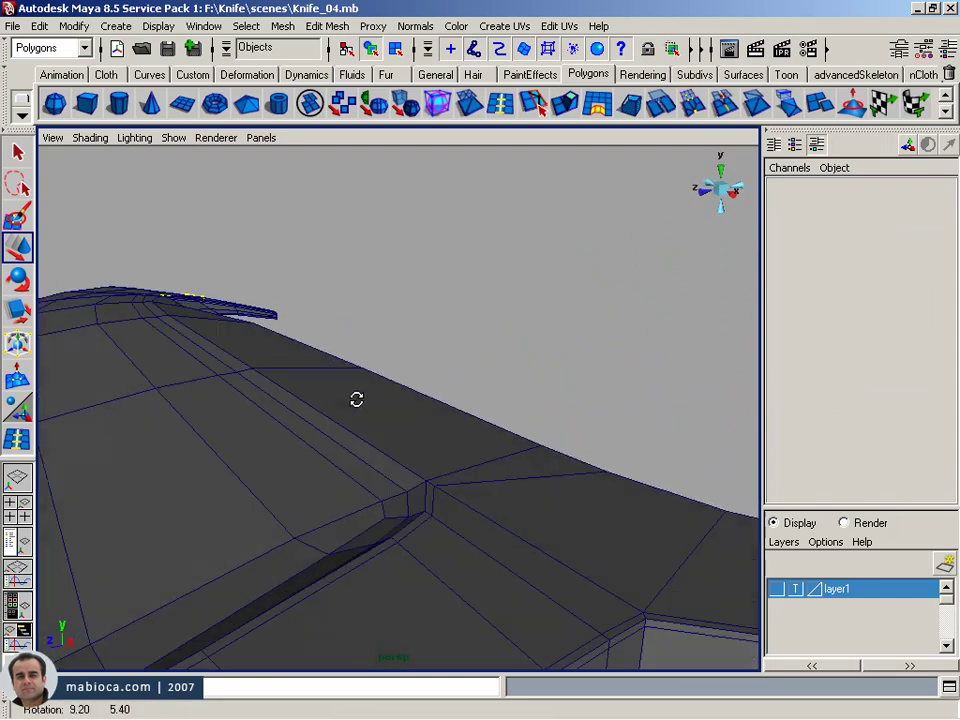
alt+right_drag(356, 399, 570, 414)
alt+drag(570, 414, 242, 332)
mouse_move(242, 332)
alt+right_down()
mouse_move(266, 354)
mouse_move(257, 360)
alt+right_up()
alt+drag(257, 360, 227, 366)
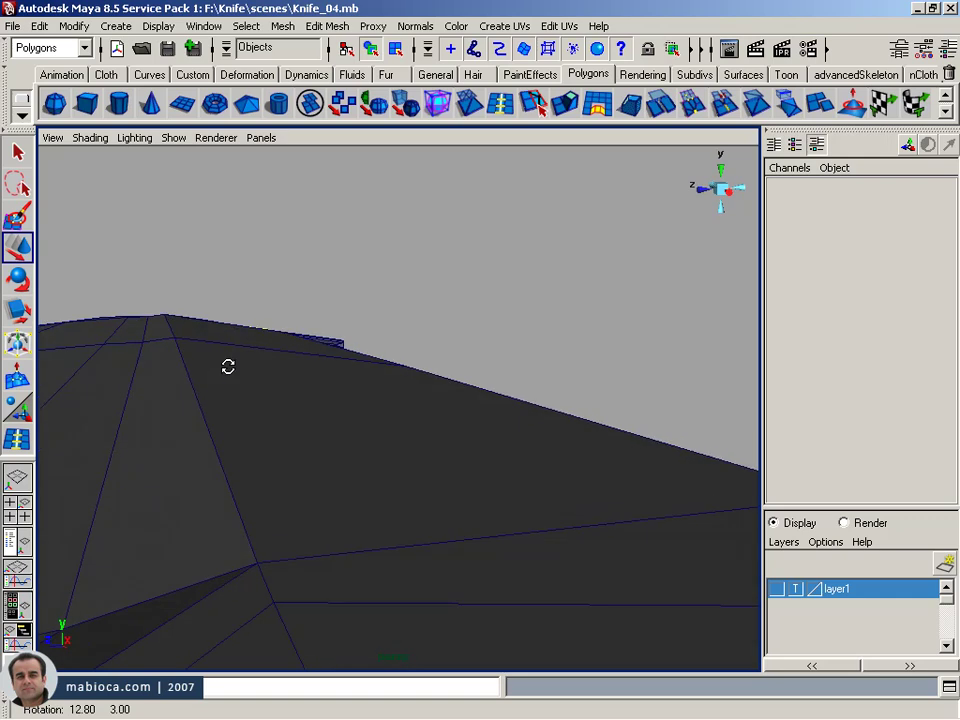
alt+middle_drag(227, 366, 262, 366)
mouse_move(227, 366)
alt+mouse_down()
mouse_move(268, 403)
mouse_move(154, 386)
mouse_move(335, 423)
mouse_move(251, 435)
mouse_move(358, 486)
mouse_move(375, 465)
alt+mouse_up()
alt+middle_drag(375, 465, 367, 462)
mouse_move(367, 462)
alt+mouse_down()
mouse_move(274, 375)
mouse_move(279, 394)
alt+mouse_up()
alt+middle_drag(279, 394, 364, 394)
- Orbit from the curved blade tip back toward the guard junction for a close look
mouse_move(364, 394)
alt+mouse_down()
mouse_move(424, 467)
mouse_move(525, 480)
mouse_move(302, 414)
mouse_move(390, 510)
mouse_move(384, 523)
alt+mouse_up()
mouse_move(384, 523)
alt+right_down()
mouse_move(281, 403)
mouse_move(670, 405)
alt+right_up()
mouse_move(670, 405)
alt+mouse_down()
mouse_move(454, 396)
mouse_move(538, 377)
mouse_move(446, 444)
mouse_move(429, 422)
mouse_move(416, 441)
mouse_move(371, 456)
mouse_move(392, 433)
mouse_move(500, 420)
alt+mouse_up()
alt+right_drag(500, 420, 450, 407)
mouse_move(450, 407)
alt+mouse_down()
mouse_move(381, 369)
mouse_move(448, 313)
alt+mouse_up()
alt+right_drag(448, 313, 450, 370)
mouse_move(450, 370)
alt+mouse_down()
mouse_move(435, 414)
mouse_move(366, 429)
mouse_move(448, 429)
mouse_move(448, 364)
mouse_move(448, 469)
mouse_move(302, 386)
alt+mouse_up()
mouse_move(302, 386)
alt+right_down()
mouse_move(401, 343)
mouse_move(691, 392)
alt+right_up()
alt+drag(691, 392, 407, 371)
mouse_move(407, 371)
alt+right_down()
mouse_move(465, 371)
mouse_move(388, 371)
mouse_move(404, 371)
alt+right_up()
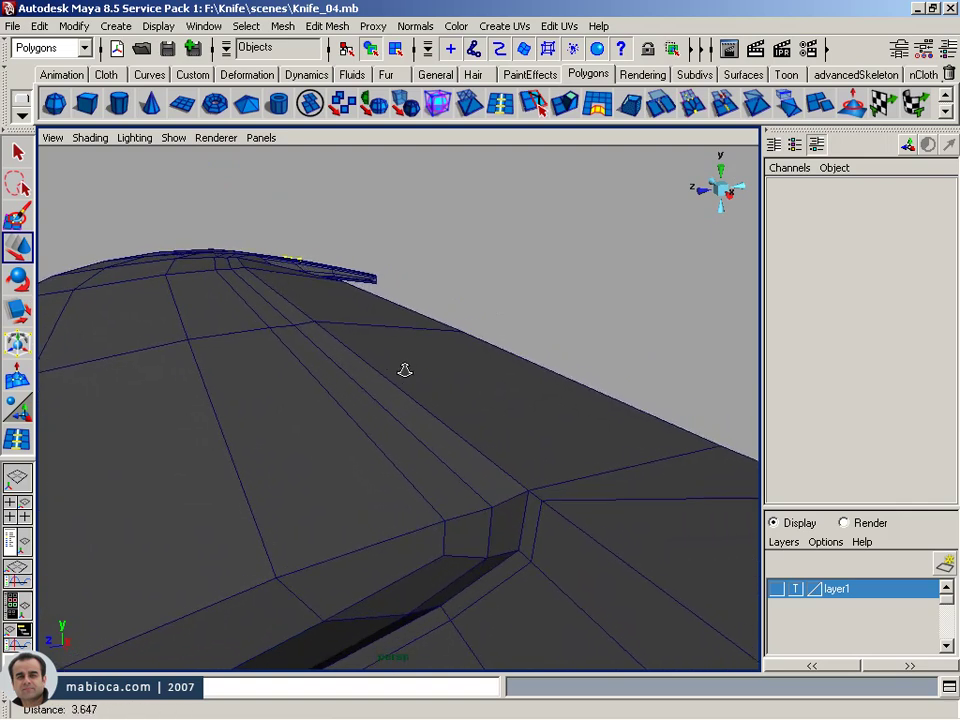
click(588, 710)
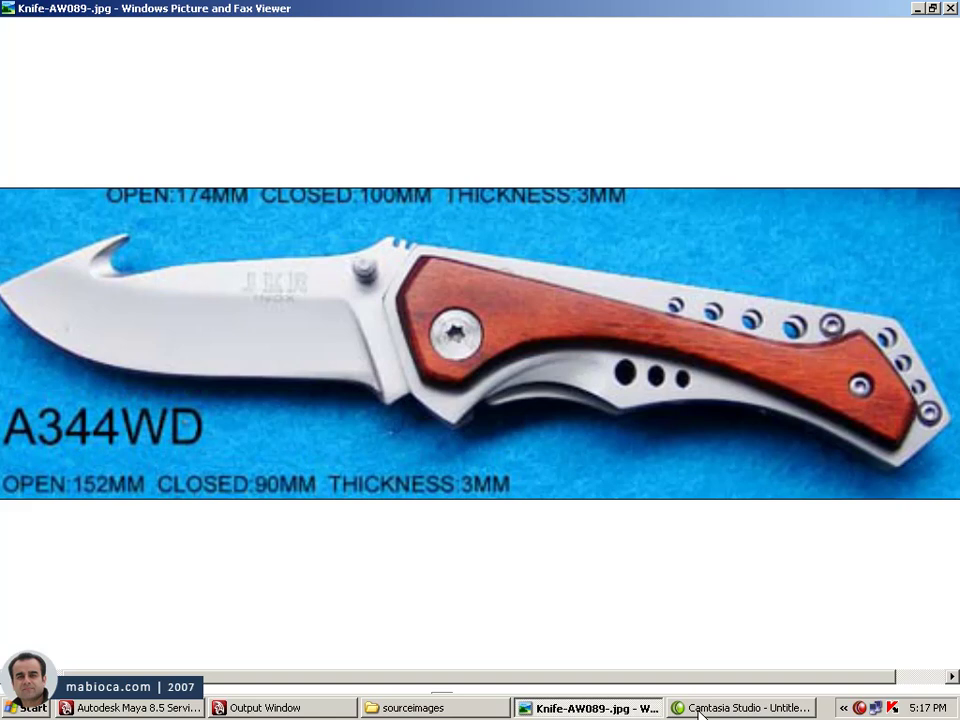
click(130, 707)
mouse_move(368, 416)
alt+mouse_down()
mouse_move(312, 367)
mouse_move(309, 336)
mouse_move(285, 354)
mouse_move(291, 341)
alt+mouse_up()
alt+right_drag(274, 339, 409, 345)
mouse_move(409, 345)
alt+middle_down()
mouse_move(130, 280)
mouse_move(162, 300)
alt+middle_up()
mouse_move(166, 305)
alt+middle_down()
mouse_move(283, 314)
mouse_move(261, 309)
mouse_move(265, 343)
alt+middle_up()
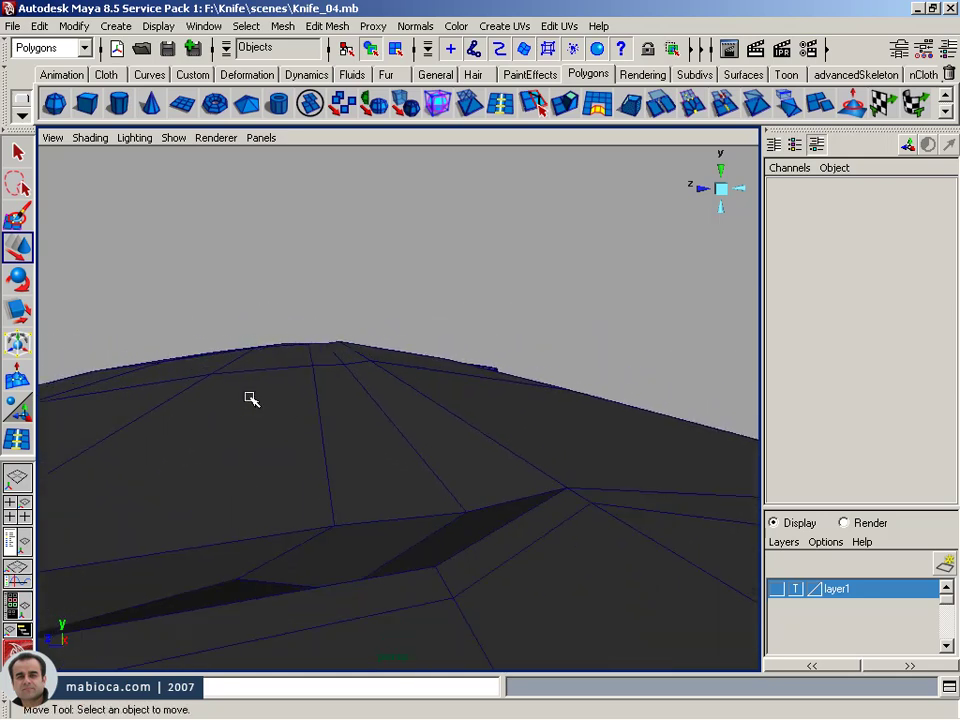
- Assign a new Blinn material with dark grey colour, white specular and lower eccentricity
alt+drag(251, 399, 467, 456)
alt+right_drag(467, 456, 482, 490)
right_drag(481, 418, 636, 537)
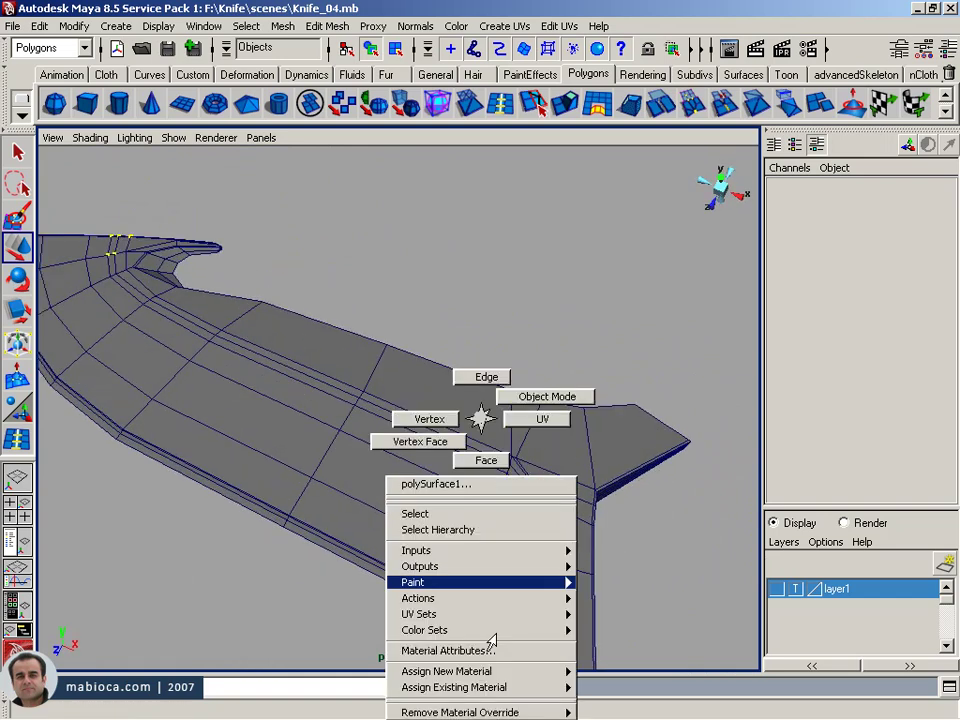
click(636, 537)
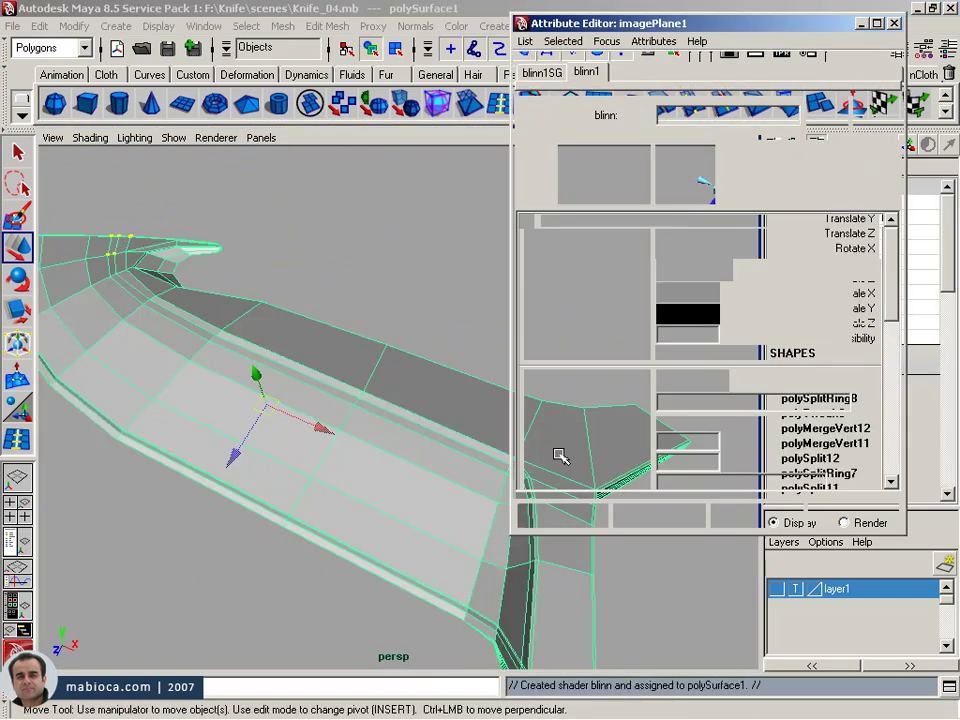
drag(788, 268, 767, 259)
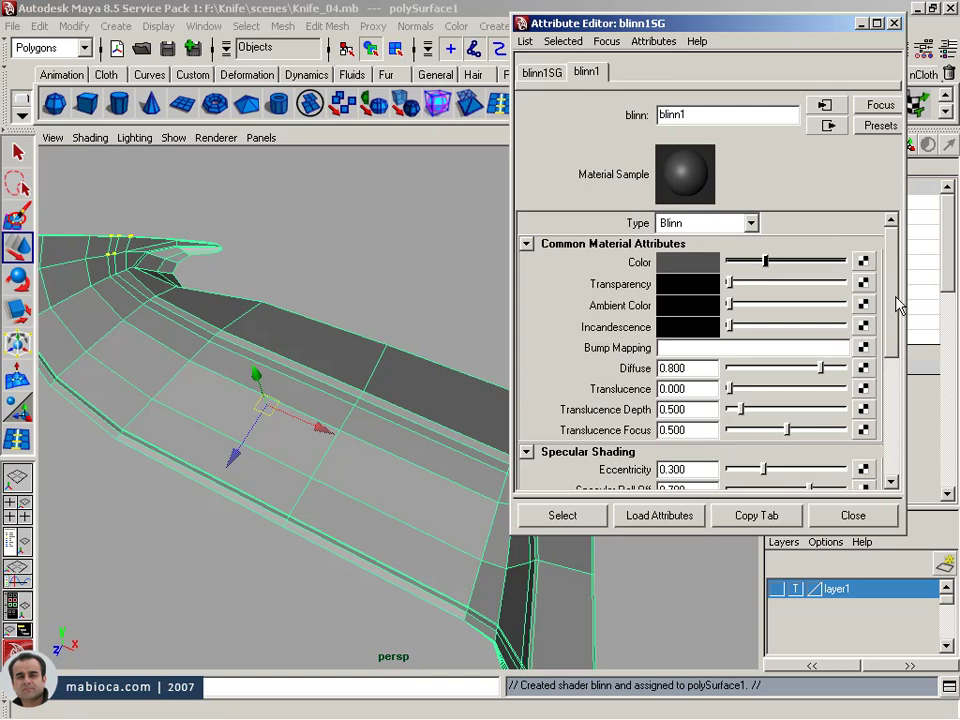
drag(897, 305, 905, 388)
drag(805, 343, 845, 335)
drag(763, 292, 753, 312)
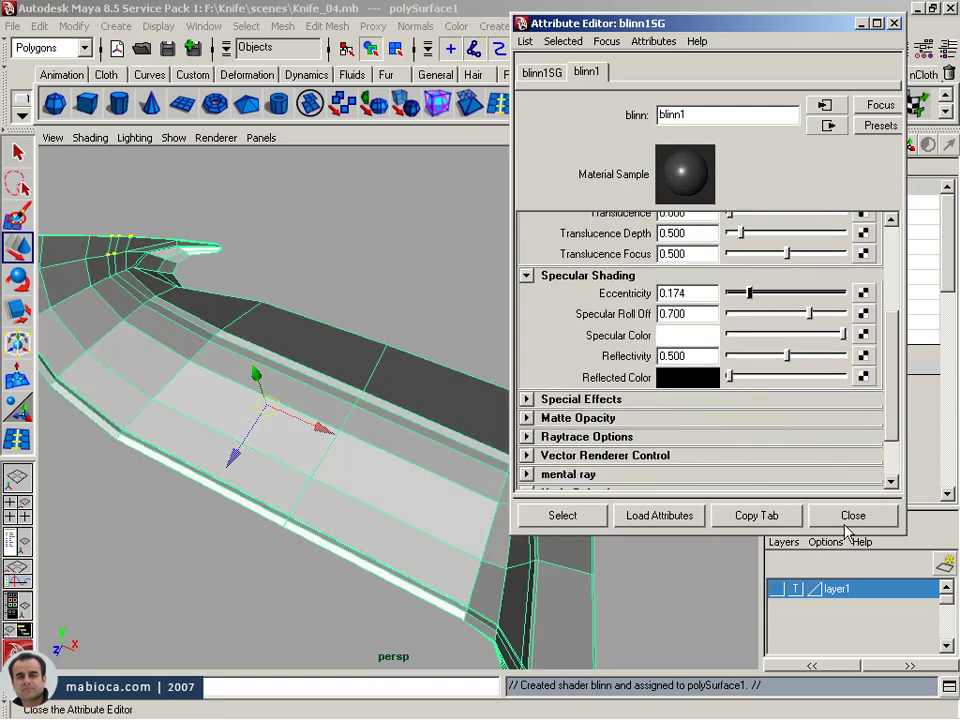
click(845, 523)
- Delete the knife mesh's construction history via Delete by Type > History
mouse_move(433, 424)
alt+mouse_down()
mouse_move(471, 471)
mouse_move(381, 450)
mouse_move(528, 386)
mouse_move(357, 278)
alt+mouse_up()
click(40, 26)
mouse_move(80, 222)
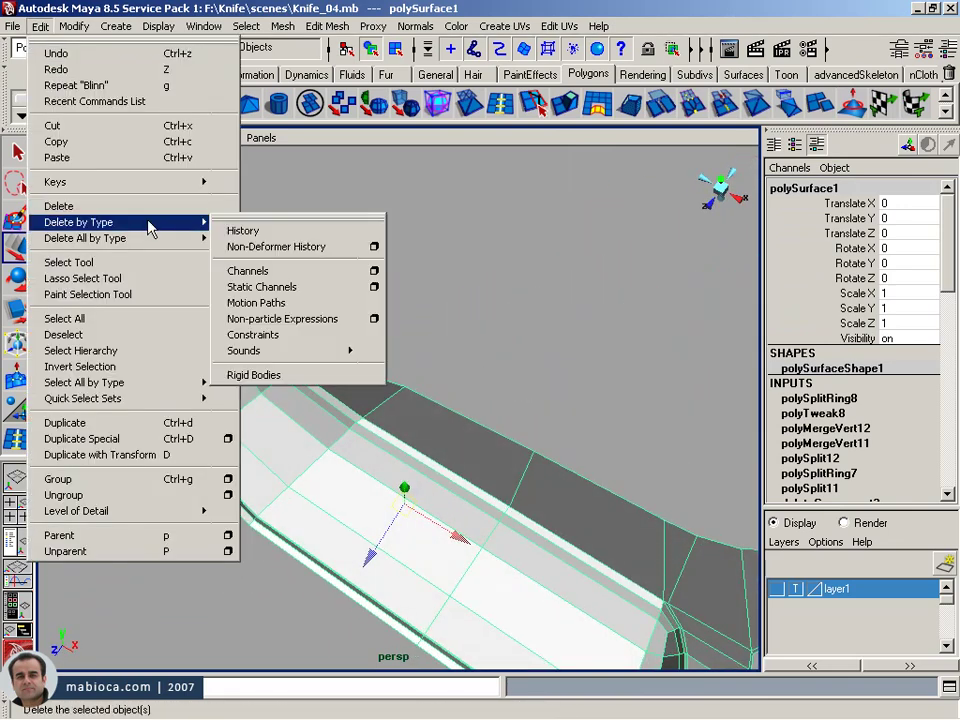
click(243, 230)
- Save the scene as a new version named Knife_03.mb
click(192, 47)
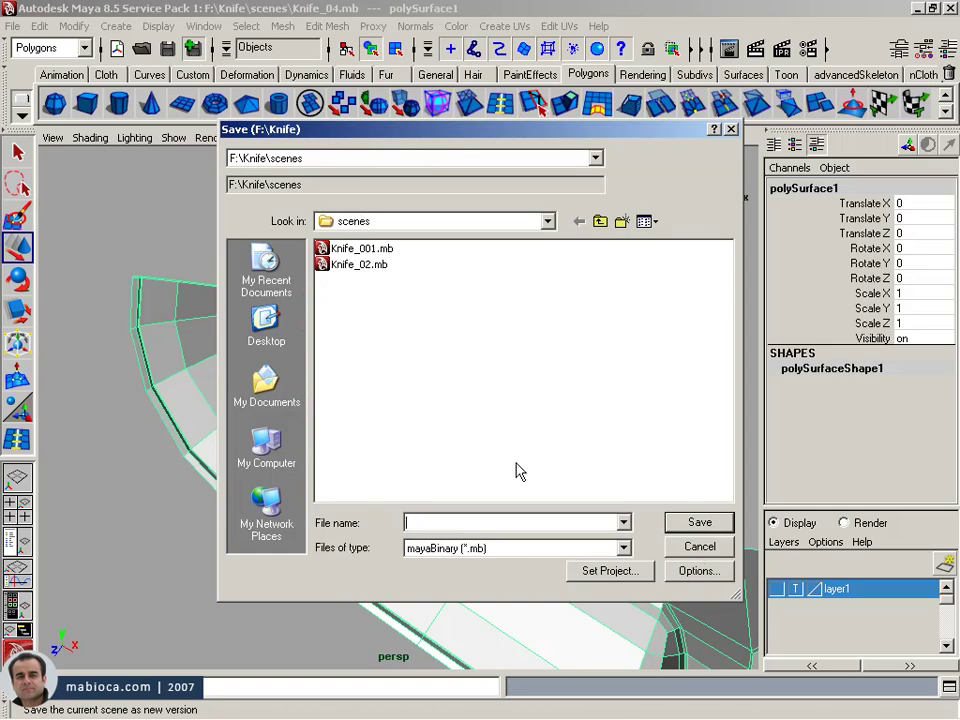
click(358, 265)
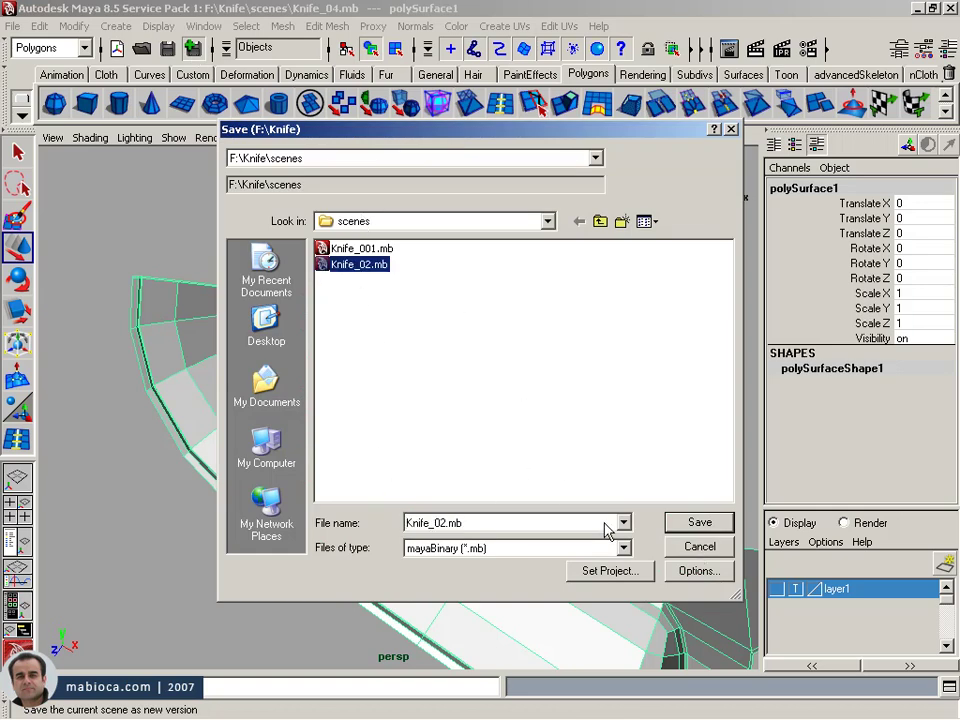
click(729, 548)
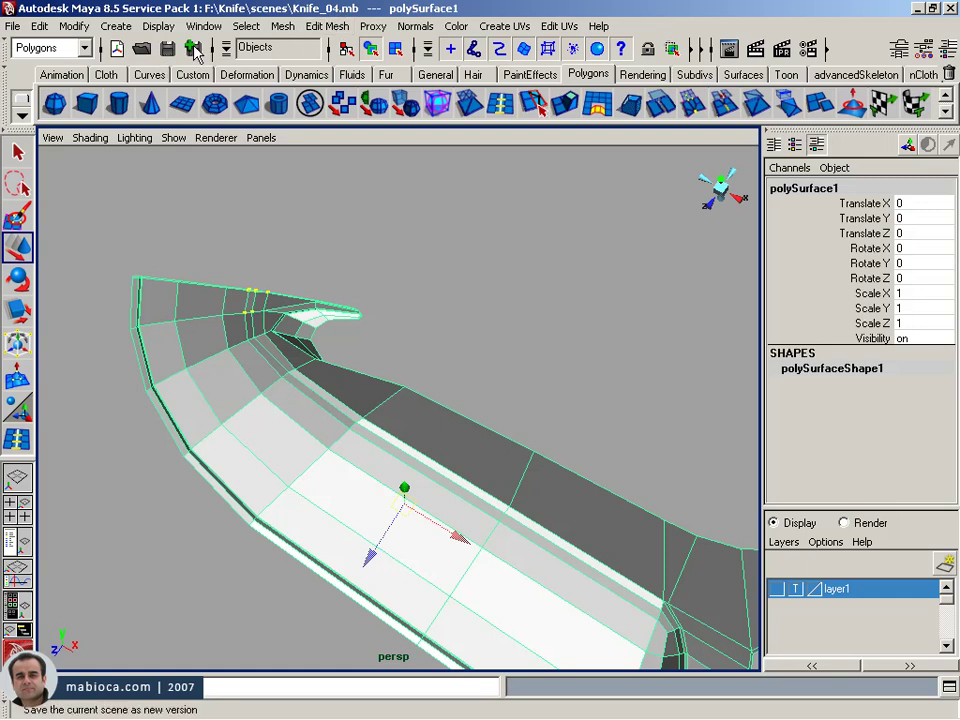
click(193, 48)
click(345, 264)
double_click(441, 522)
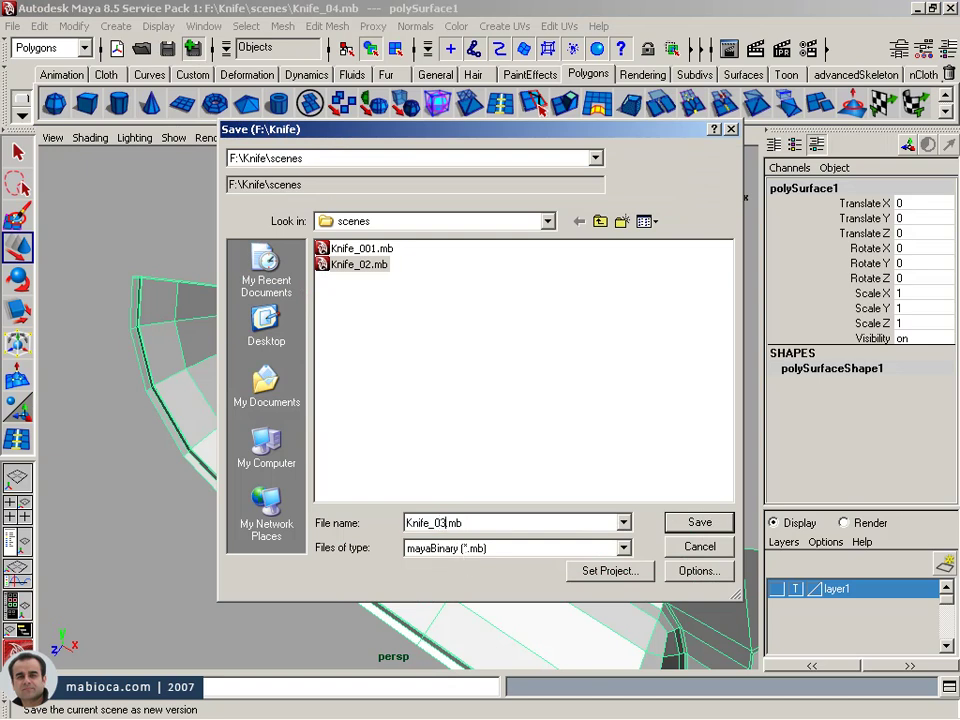
key(Return)
alt+drag(189, 327, 422, 328)
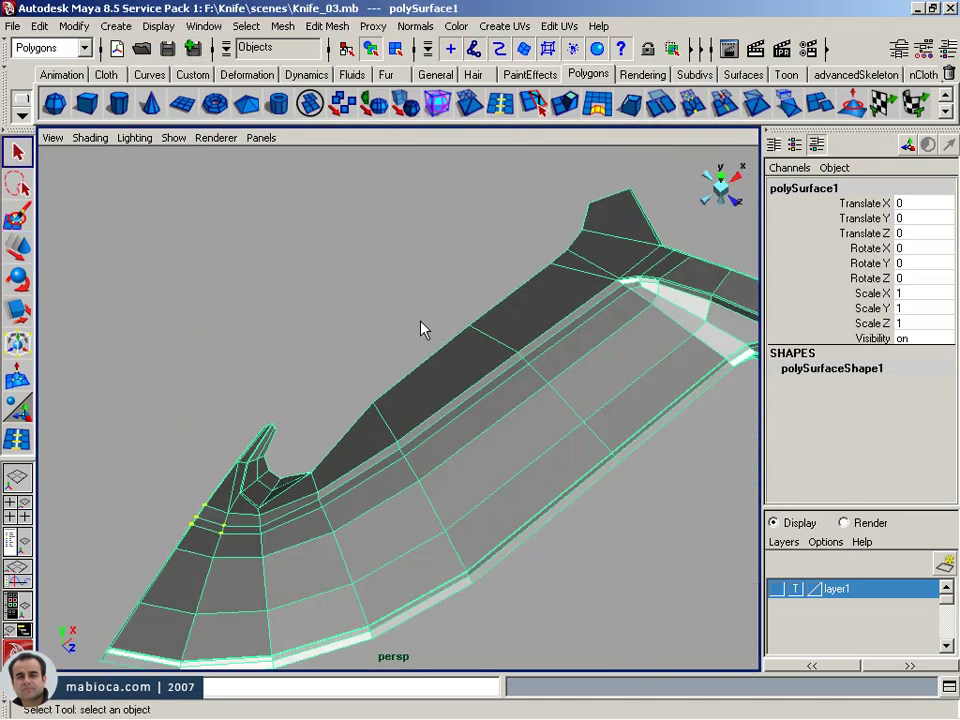
- Reopen Knife_03.mb from the recent scenes list without saving current changes
click(14, 26)
click(214, 342)
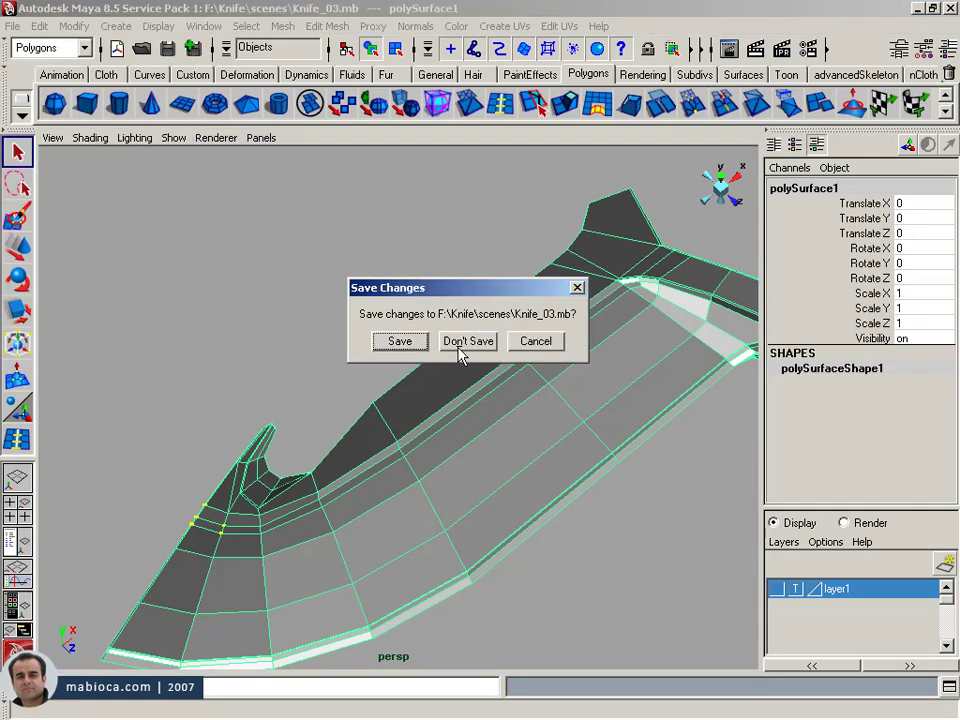
click(461, 352)
- Preview the blade with Mesh > Smooth, then undo the smoothing
mouse_move(268, 446)
alt+mouse_down()
mouse_move(272, 534)
mouse_move(403, 471)
alt+mouse_up()
click(401, 110)
mouse_move(430, 260)
alt+mouse_down()
mouse_move(444, 346)
mouse_move(294, 343)
alt+mouse_up()
alt+right_drag(272, 377, 607, 352)
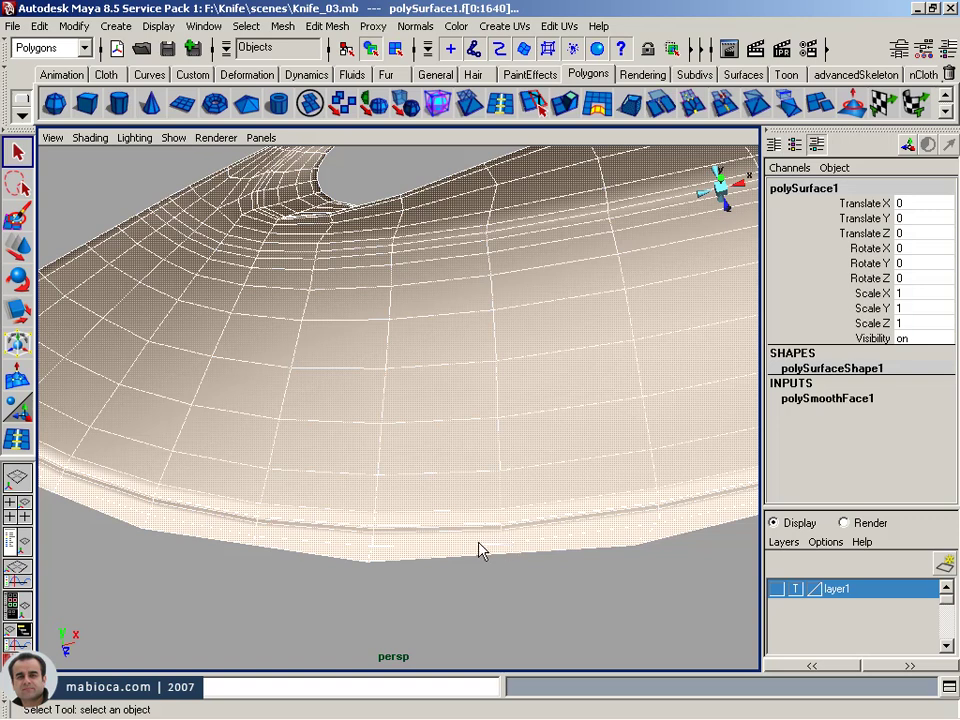
key(ctrl+z)
- Select a vertex on the mesh's bottom edge and zoom in on the guard corner
right_drag(435, 416, 377, 416)
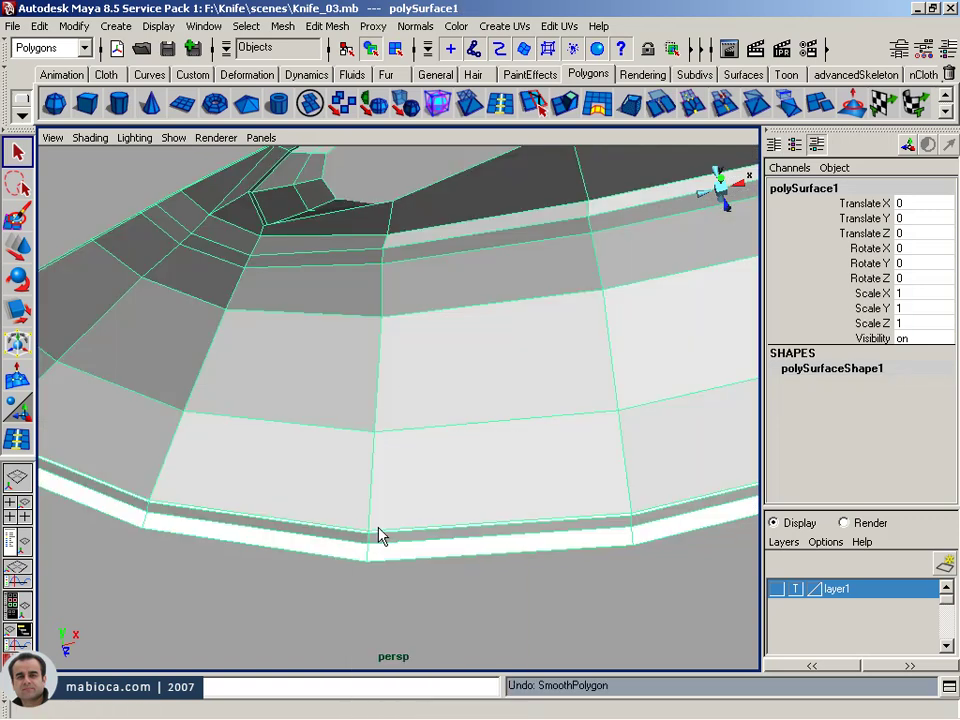
drag(380, 530, 304, 604)
mouse_move(304, 604)
alt+middle_down()
mouse_move(300, 540)
mouse_move(409, 553)
alt+middle_up()
alt+right_drag(409, 553, 563, 553)
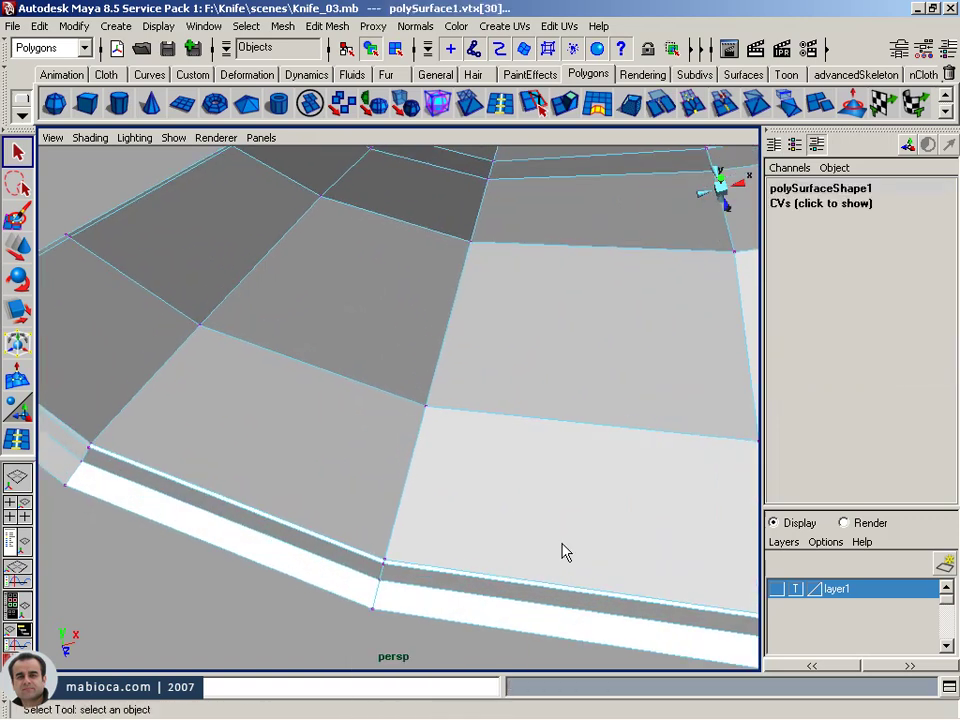
alt+middle_drag(563, 553, 392, 474)
mouse_move(392, 474)
alt+right_down()
mouse_move(444, 468)
mouse_move(360, 476)
alt+right_up()
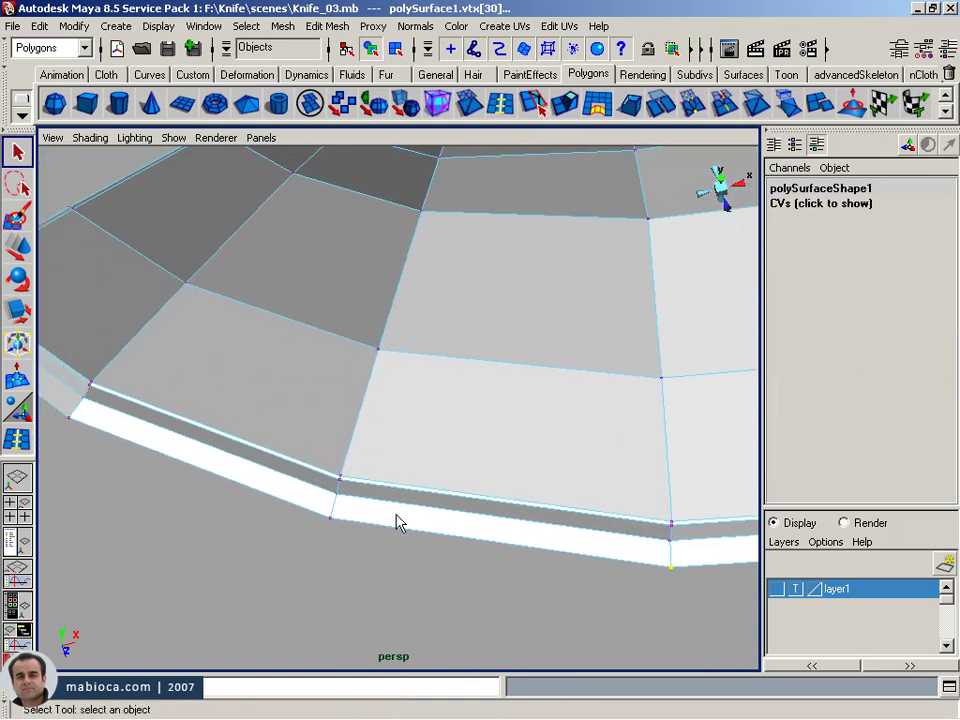
alt+drag(252, 535, 342, 511)
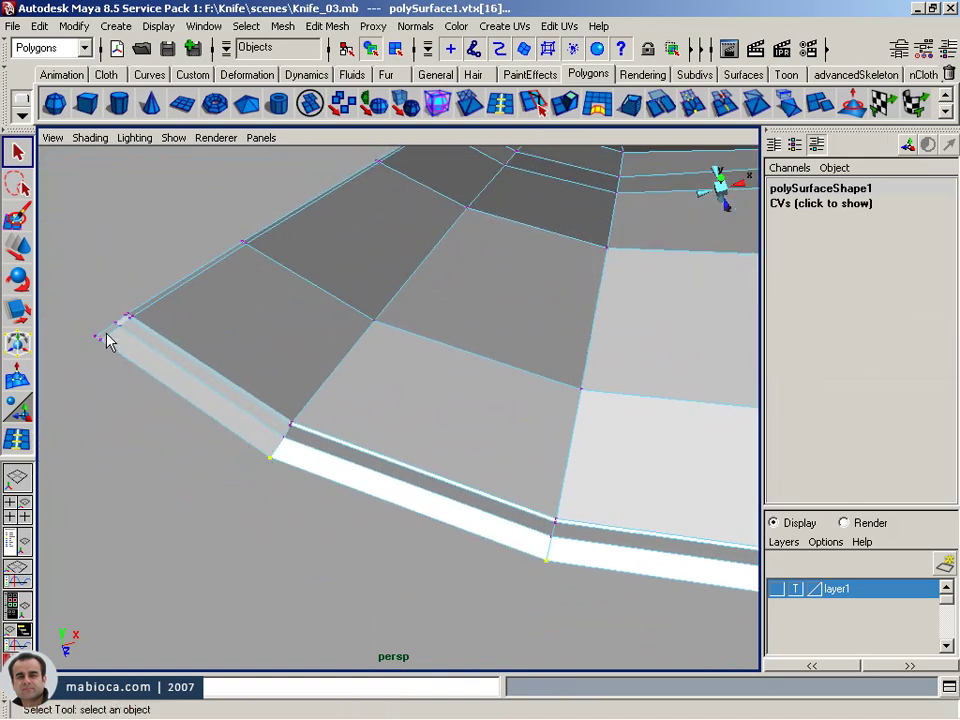
mouse_move(409, 466)
alt+middle_down()
mouse_move(426, 518)
mouse_move(276, 540)
alt+middle_up()
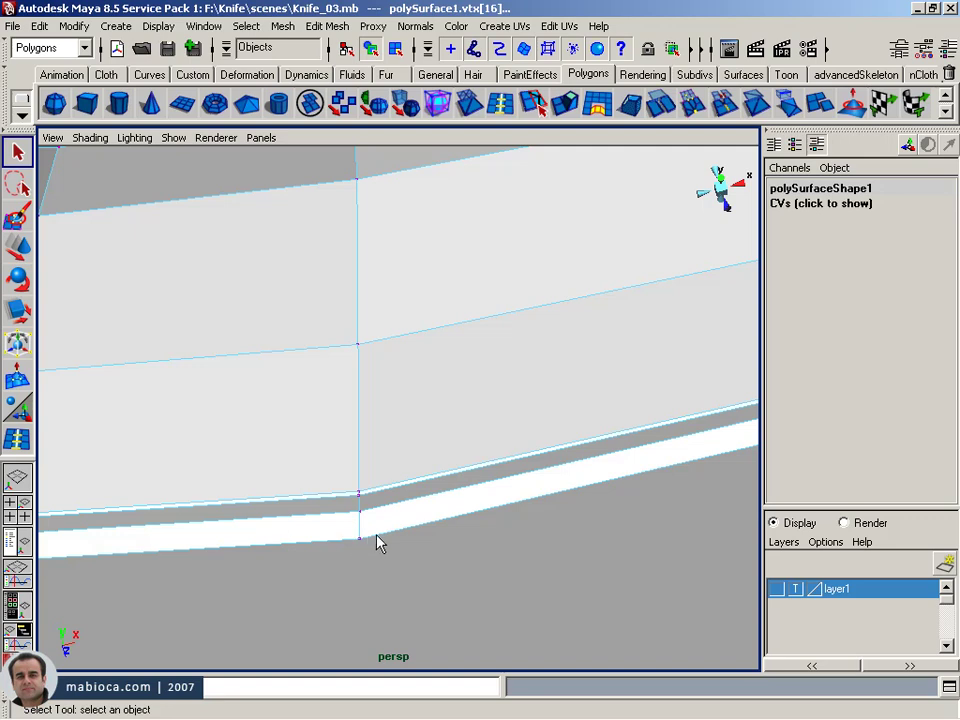
alt+drag(456, 463, 472, 479)
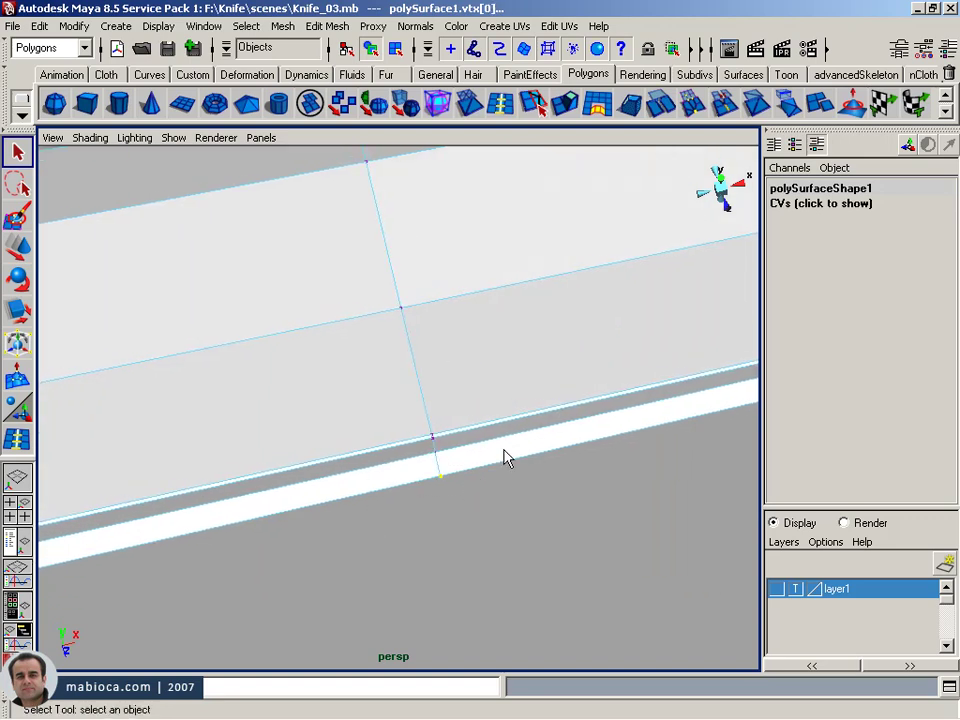
alt+right_drag(505, 458, 510, 557)
- Add the coincident vertex, check its coordinates, and merge them with Edit Mesh > Merge
shift+click(593, 487)
alt+drag(574, 512, 414, 474)
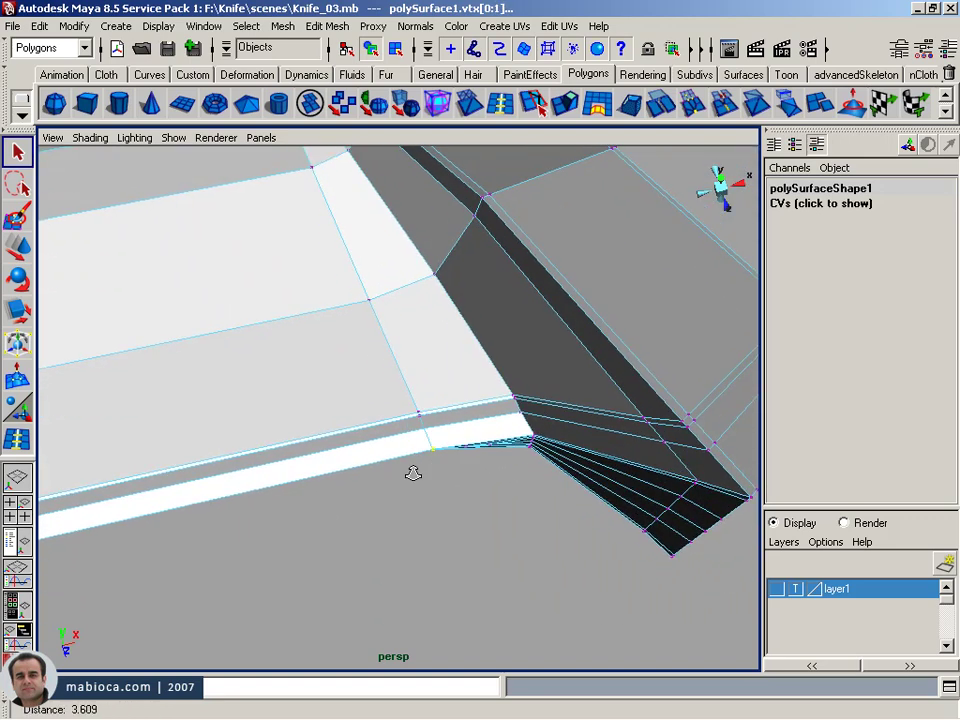
click(833, 204)
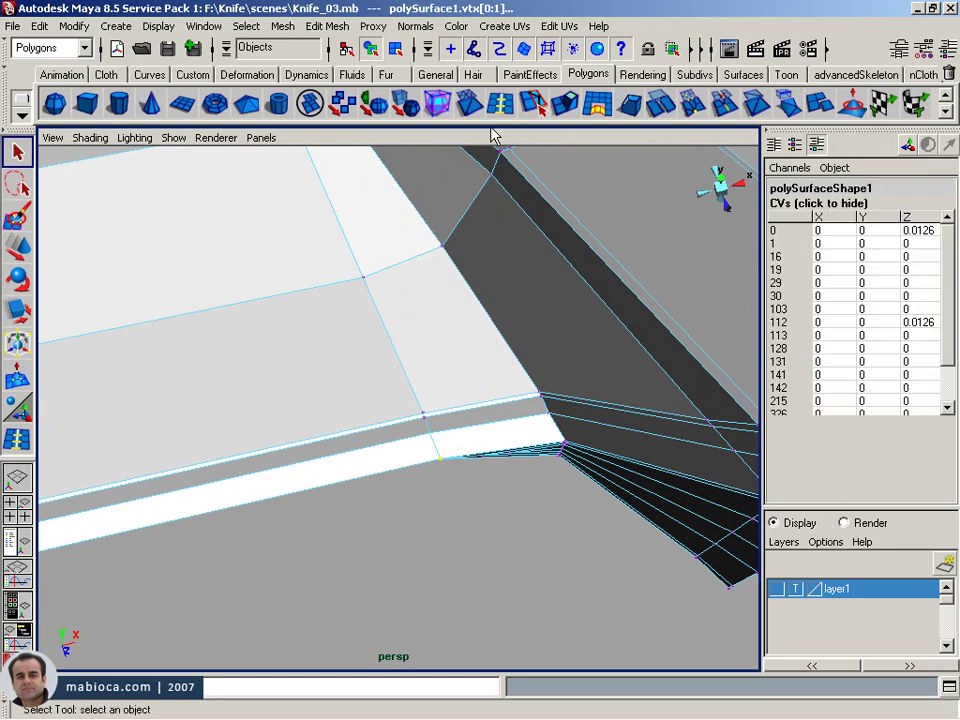
click(520, 103)
alt+drag(400, 330, 530, 437)
click(505, 435)
mouse_move(489, 476)
alt+mouse_down()
mouse_move(448, 411)
mouse_move(709, 392)
mouse_move(590, 381)
mouse_move(574, 339)
mouse_move(510, 328)
mouse_move(516, 360)
mouse_move(546, 374)
mouse_move(492, 378)
alt+mouse_up()
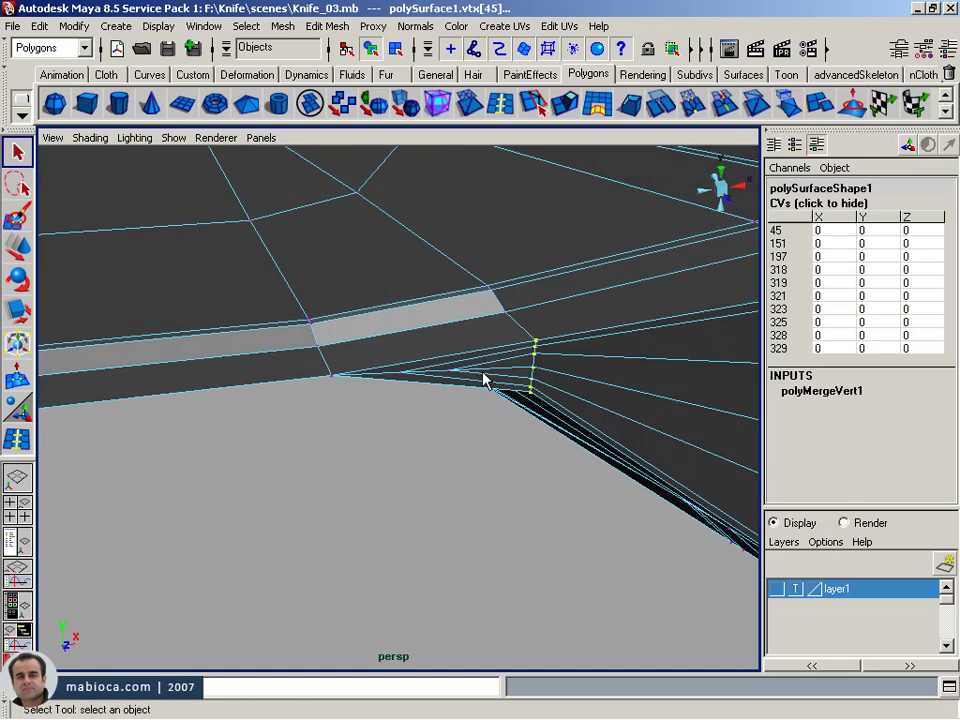
- Test-smooth the whole mesh in object mode, then undo it
key(F8)
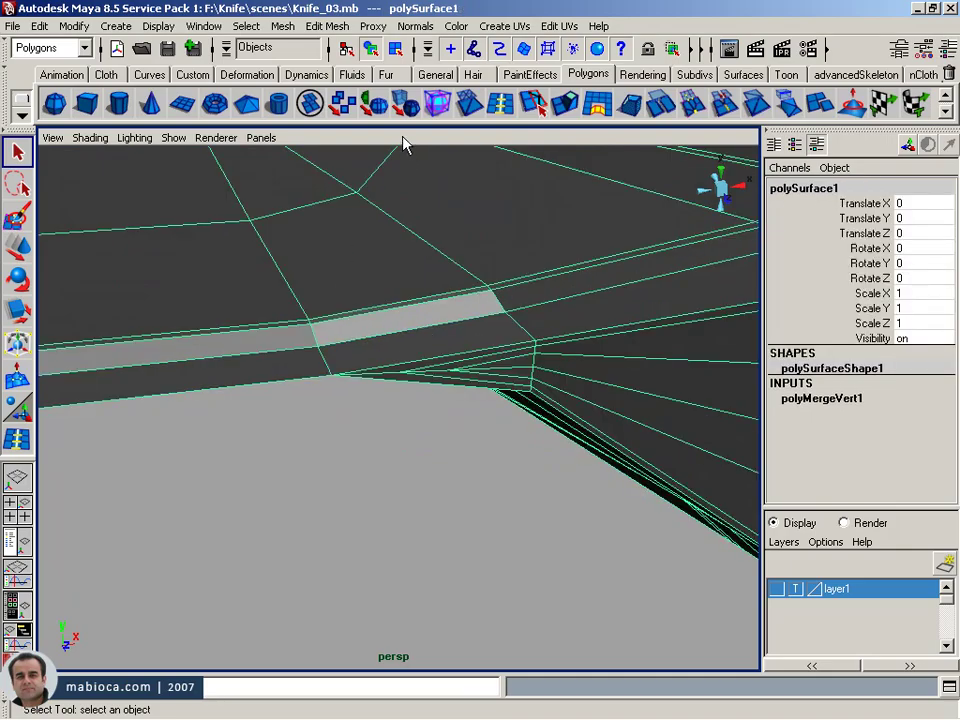
click(437, 102)
mouse_move(396, 354)
alt+mouse_down()
mouse_move(375, 407)
mouse_move(375, 388)
mouse_move(429, 369)
mouse_move(506, 506)
mouse_move(347, 470)
mouse_move(339, 497)
mouse_move(396, 544)
mouse_move(431, 525)
alt+mouse_up()
click(506, 506)
click(431, 530)
key(ctrl+z)
mouse_move(433, 525)
alt+right_down()
mouse_move(399, 461)
mouse_move(313, 497)
mouse_move(403, 493)
mouse_move(439, 338)
alt+right_up()
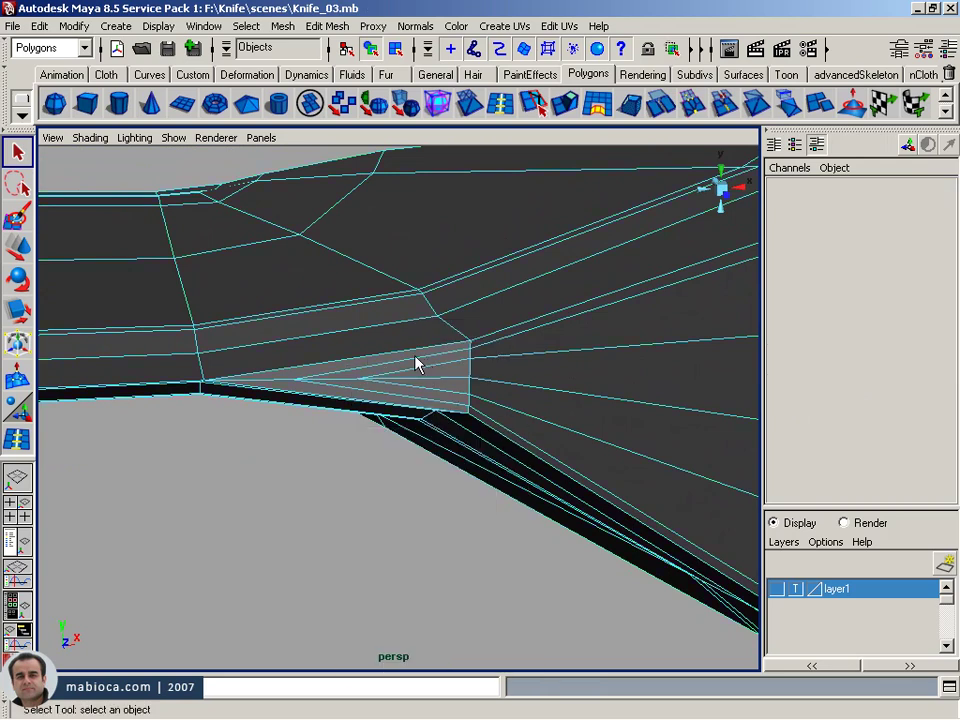
- Delete the two vertices forming the triangular sliver at the blade base
click(423, 376)
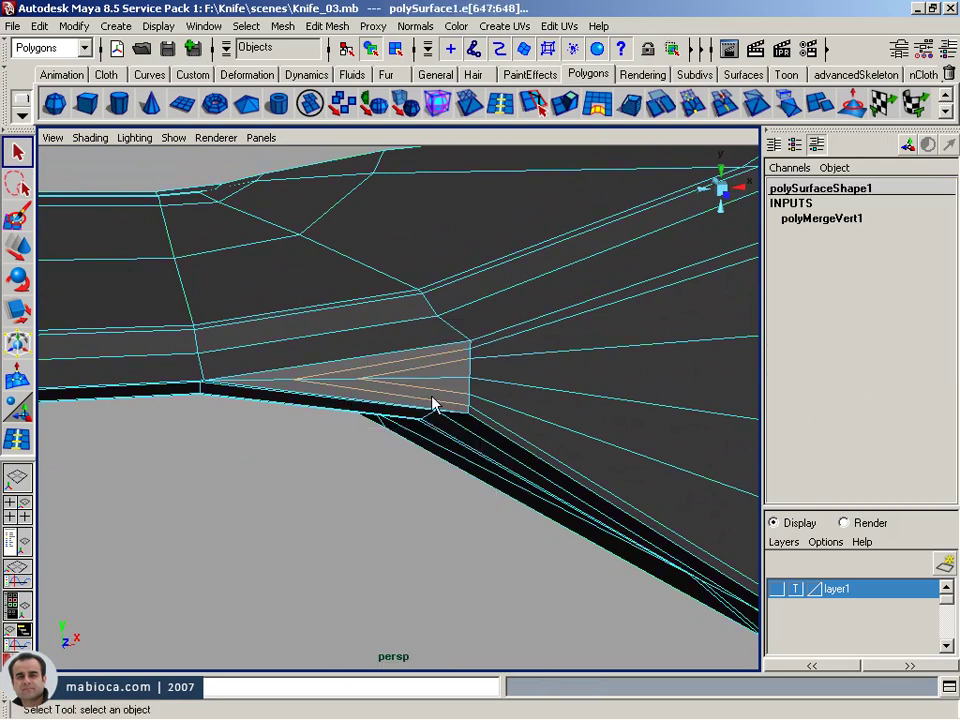
alt+drag(433, 403, 418, 345)
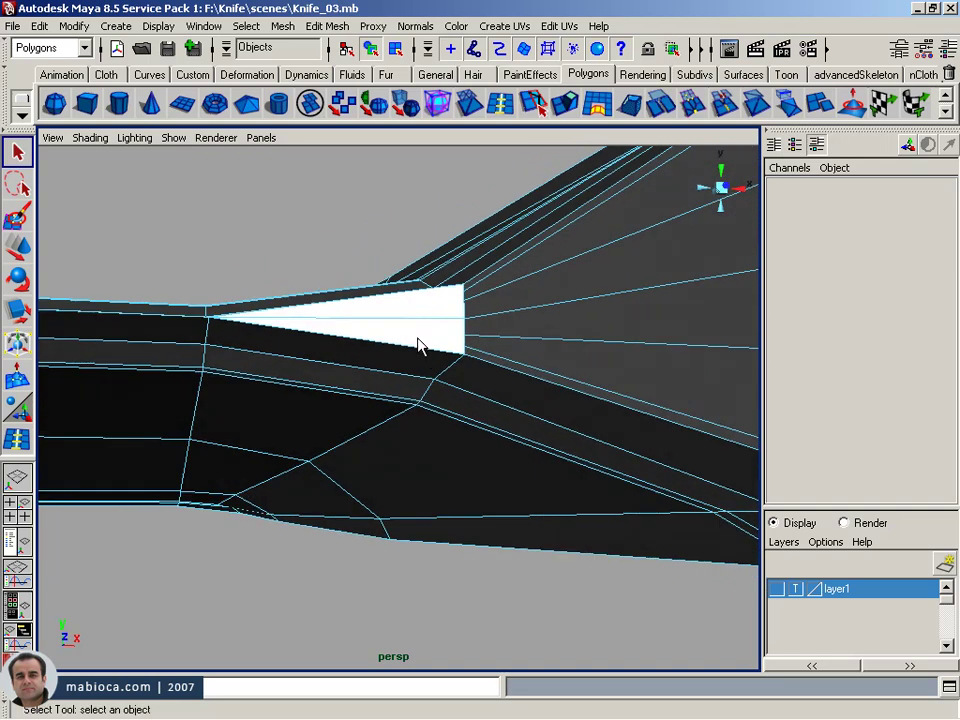
right_drag(365, 330, 350, 326)
alt+drag(350, 326, 285, 326)
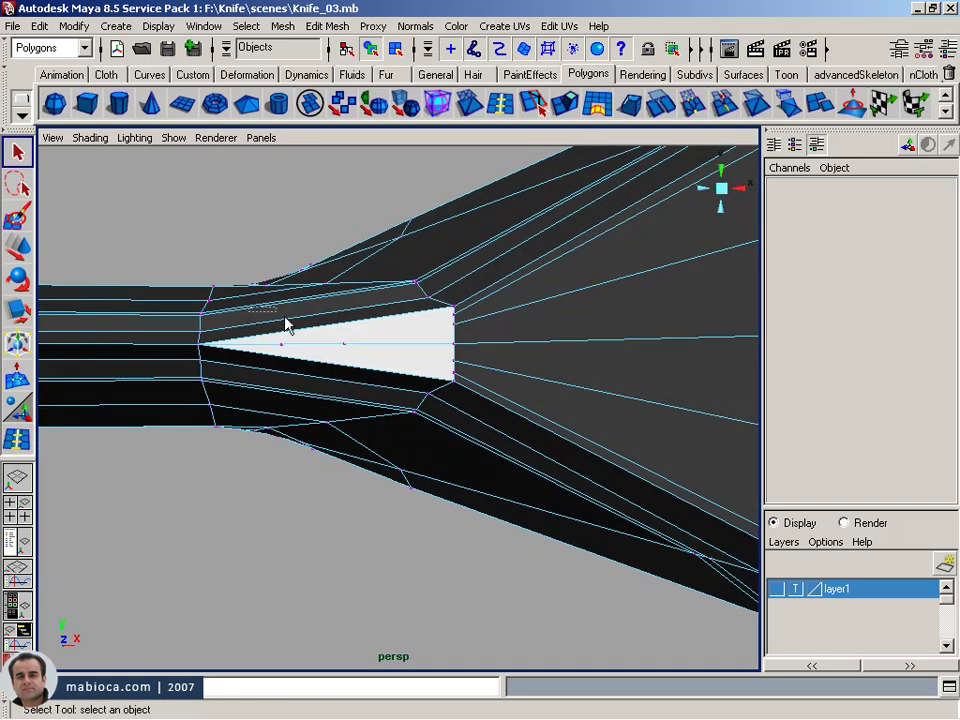
alt+drag(362, 392, 351, 409)
mouse_move(360, 360)
mouse_down()
mouse_move(276, 409)
mouse_move(328, 364)
mouse_move(327, 408)
mouse_up()
key(Delete)
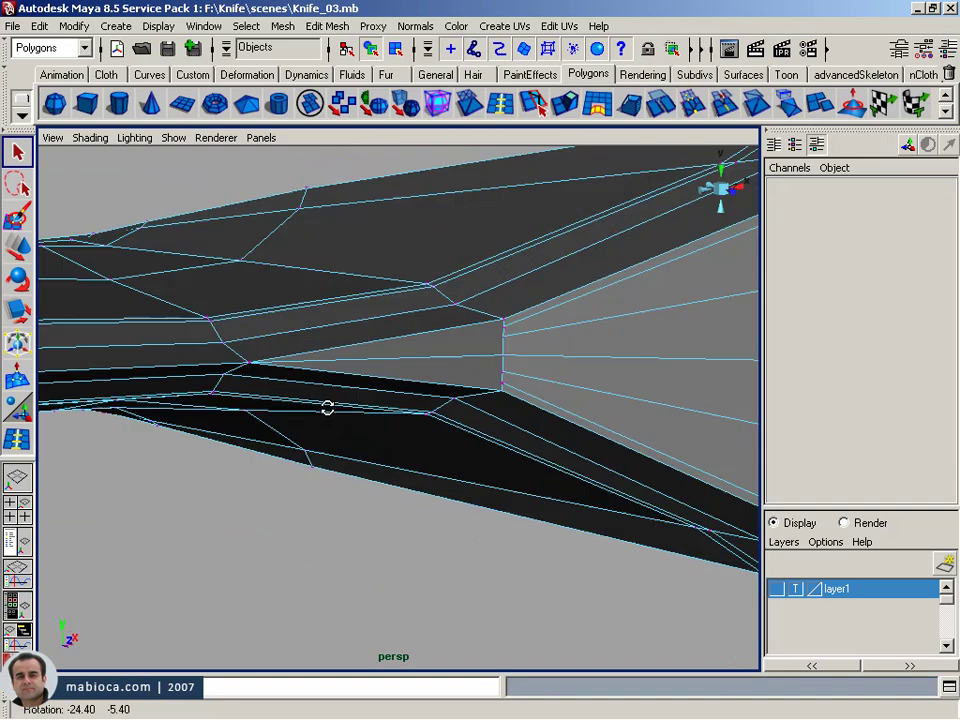
alt+right_drag(327, 408, 81, 437)
- Delete the stray lower edge at the blade base
key(w)
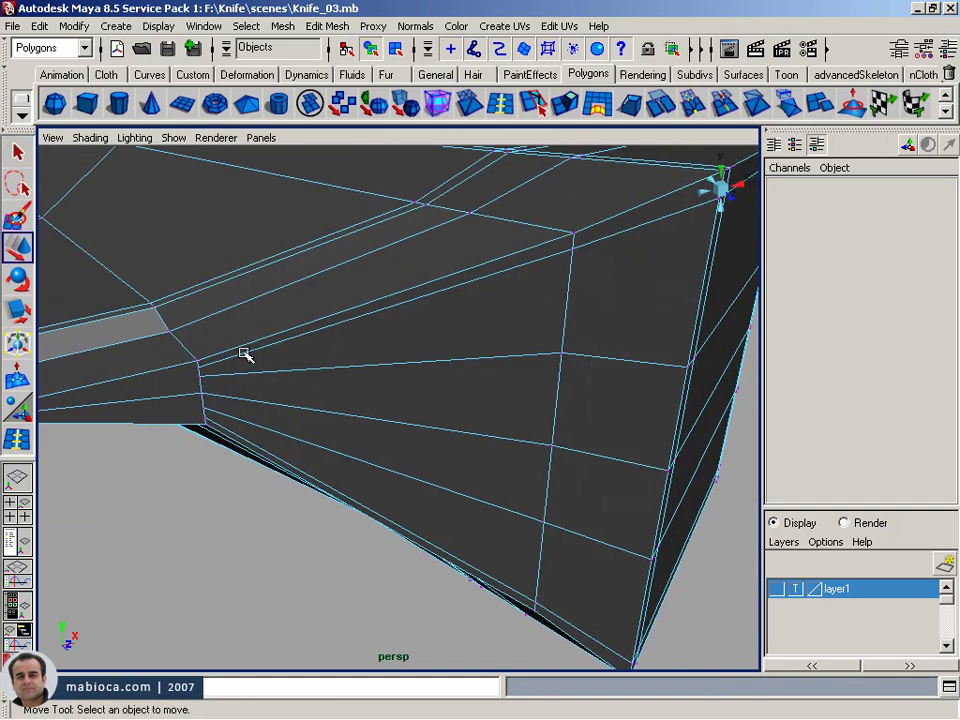
right_drag(245, 355, 240, 312)
click(297, 336)
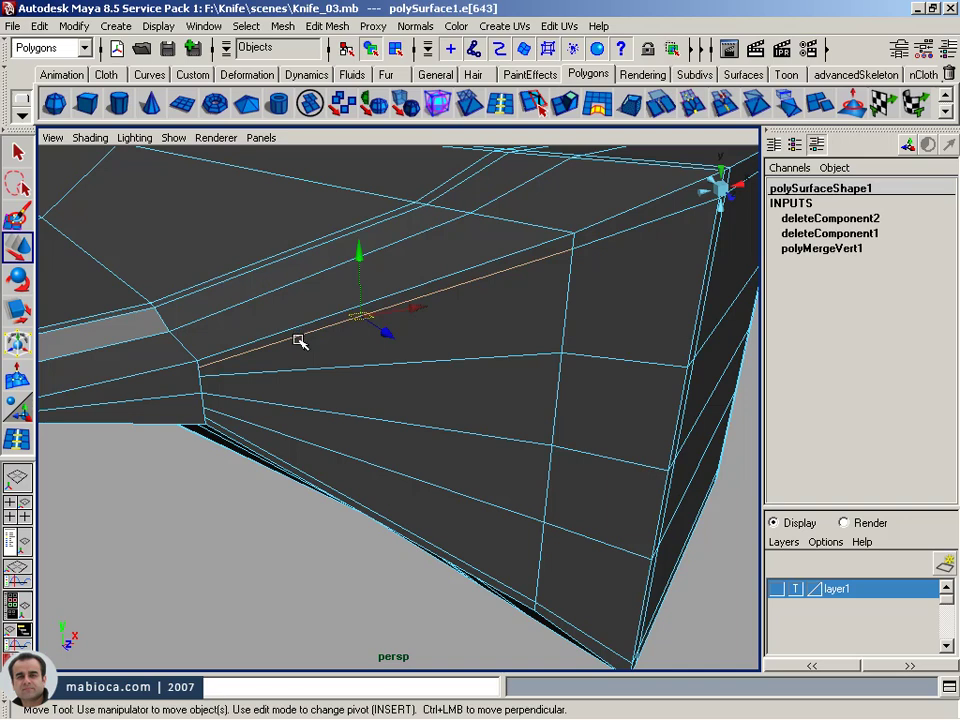
alt+drag(284, 417, 302, 373)
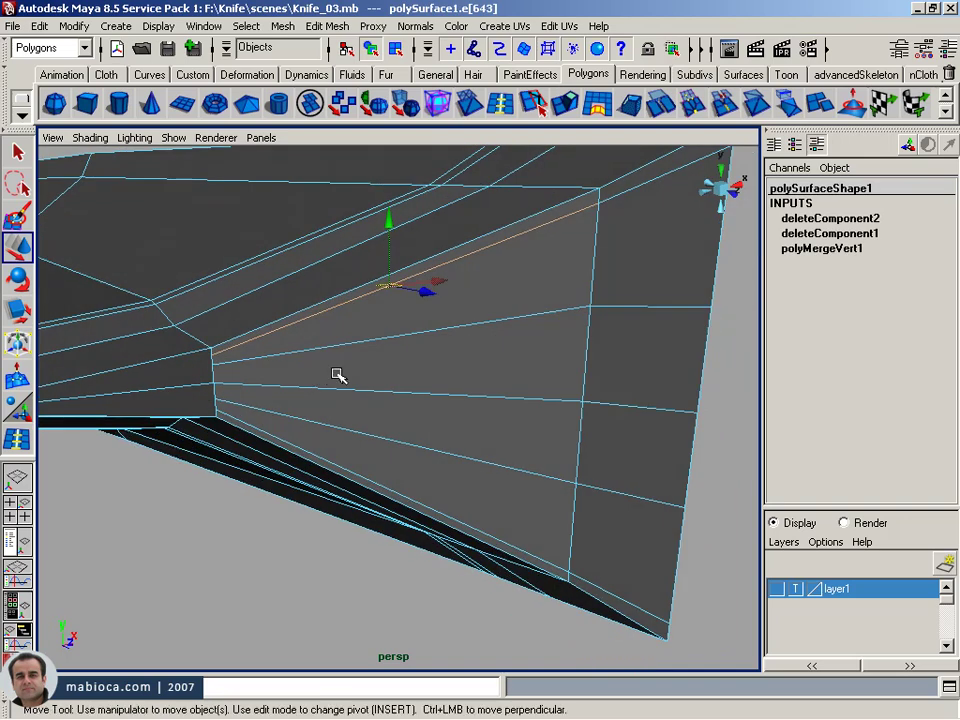
click(345, 411)
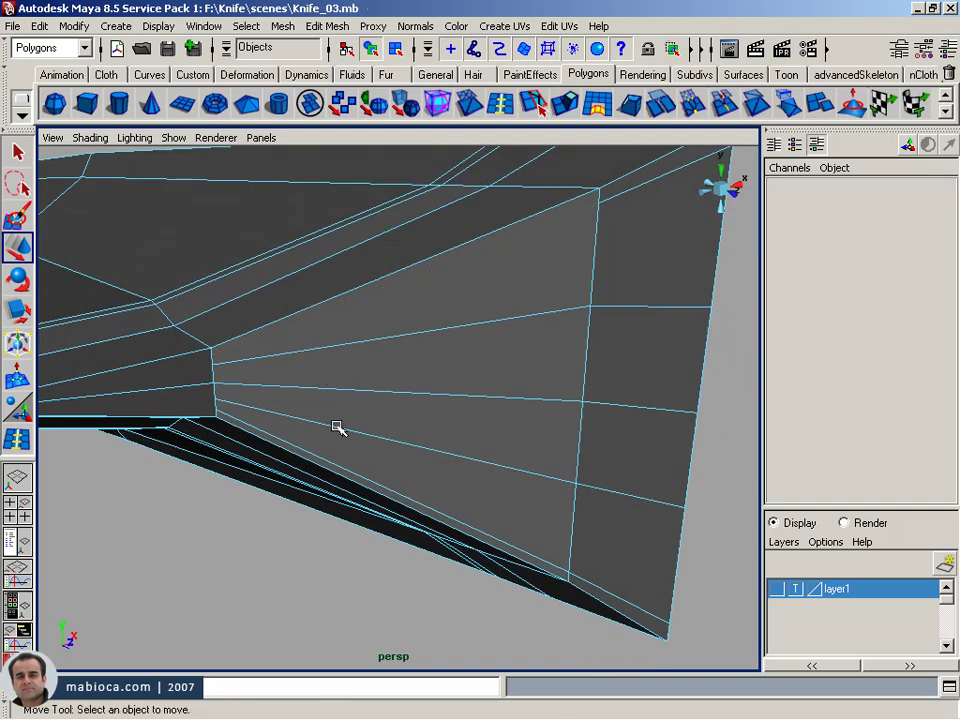
click(338, 428)
key(ctrl+z)
key(ctrl+z)
click(331, 423)
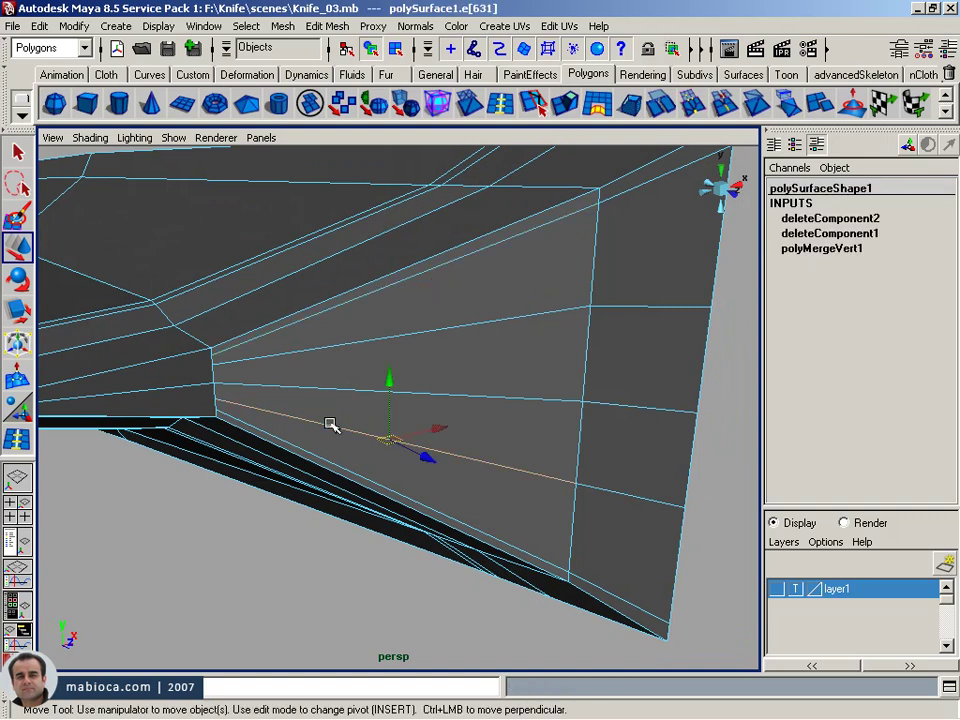
key(Delete)
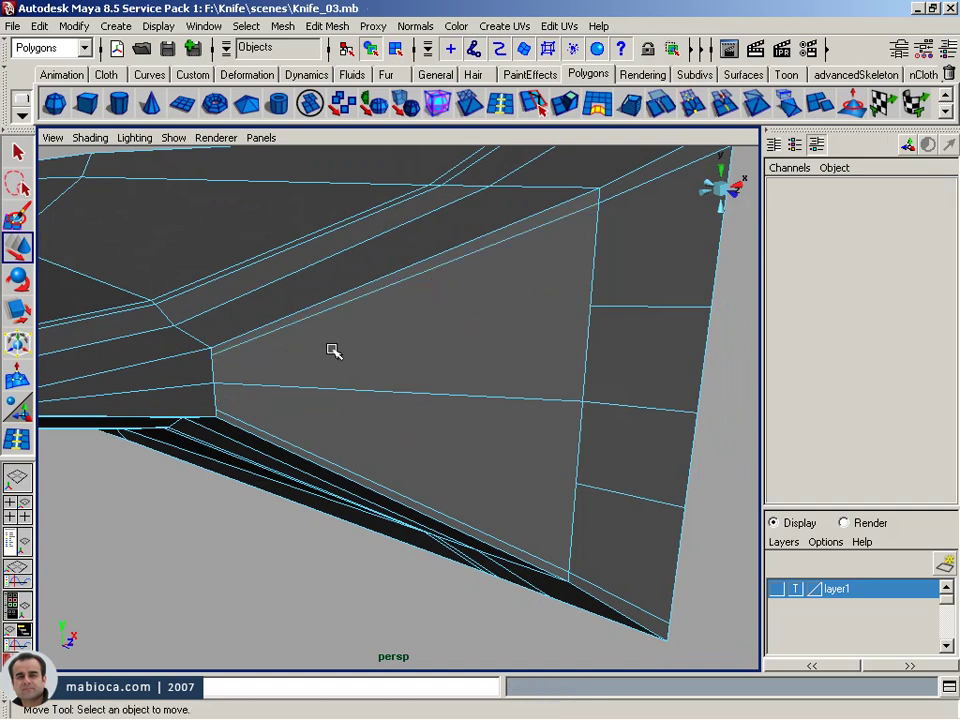
- Delete the leftover vertex at the blade base
right_drag(340, 349, 238, 375)
drag(203, 353, 257, 422)
key(Delete)
- Orbit and zoom around the knife to inspect the cleaned faces at the base
mouse_move(398, 405)
alt+mouse_down()
mouse_move(330, 439)
mouse_move(420, 429)
alt+mouse_up()
alt+drag(402, 328, 470, 440)
alt+right_drag(224, 420, 251, 422)
alt+drag(251, 422, 400, 440)
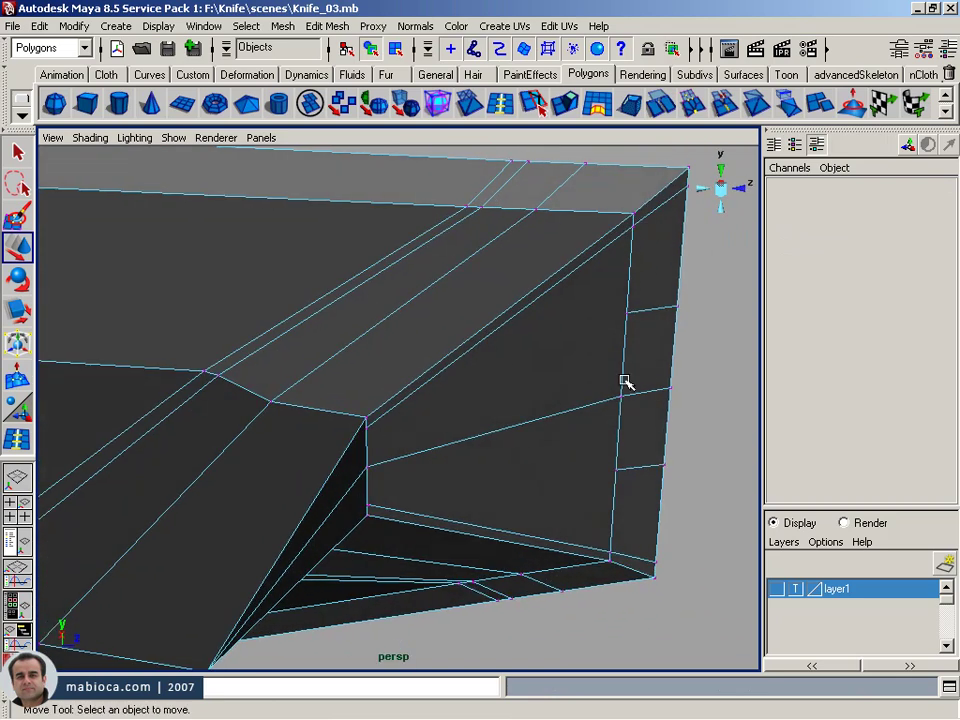
mouse_move(473, 419)
alt+mouse_down()
mouse_move(409, 381)
mouse_move(274, 422)
alt+mouse_up()
alt+right_drag(274, 422, 519, 437)
mouse_move(519, 437)
alt+mouse_down()
mouse_move(456, 431)
mouse_move(455, 445)
alt+mouse_up()
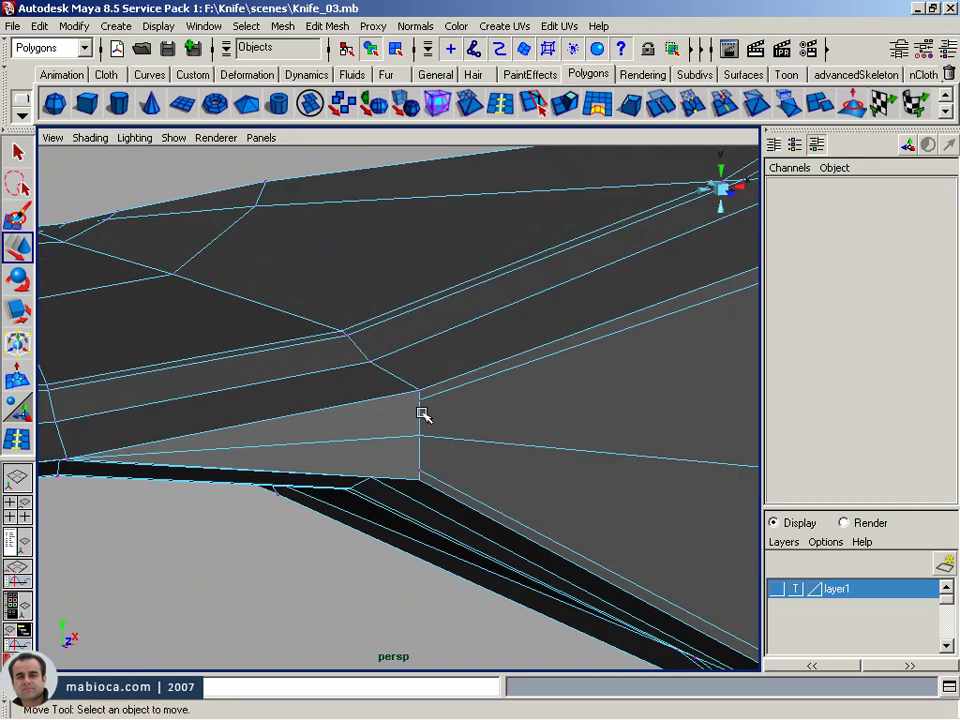
alt+middle_drag(417, 435, 519, 422)
mouse_move(519, 422)
alt+right_down()
mouse_move(424, 422)
mouse_move(459, 422)
alt+right_up()
mouse_move(459, 422)
alt+mouse_down()
mouse_move(464, 443)
mouse_move(441, 441)
mouse_move(521, 450)
alt+mouse_up()
- Preview the mesh smoothed in object mode, then undo the smoothing
right_drag(521, 450, 653, 328)
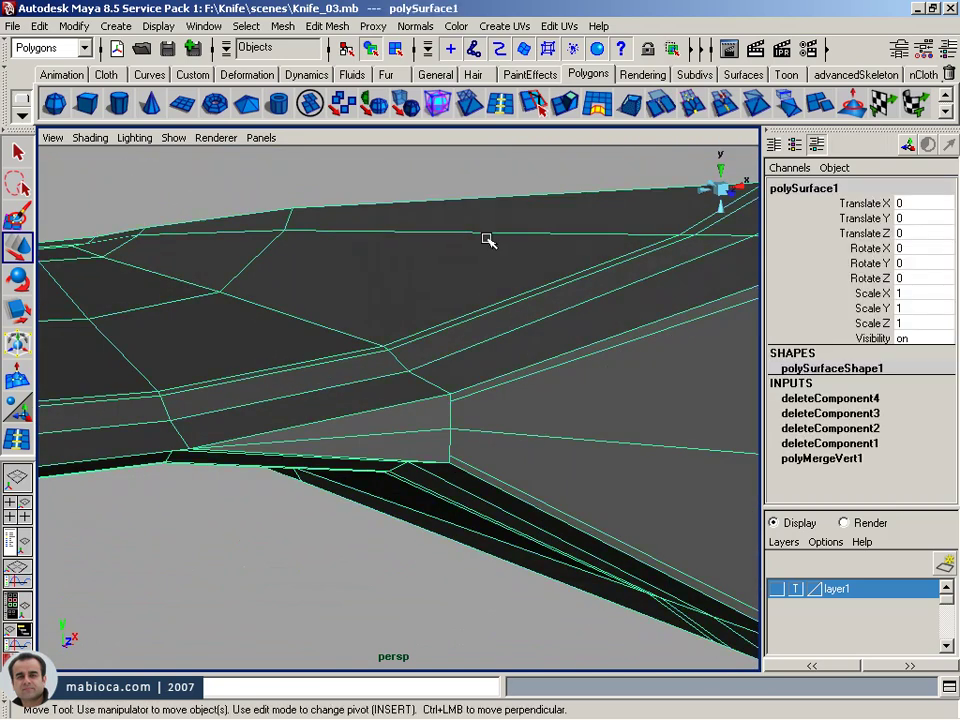
click(410, 104)
mouse_move(456, 227)
alt+mouse_down()
mouse_move(489, 255)
mouse_move(493, 223)
mouse_move(517, 327)
alt+mouse_up()
key(ctrl+z)
- Select the loose corner vertices in wireframe view and merge them
right_drag(493, 364, 471, 379)
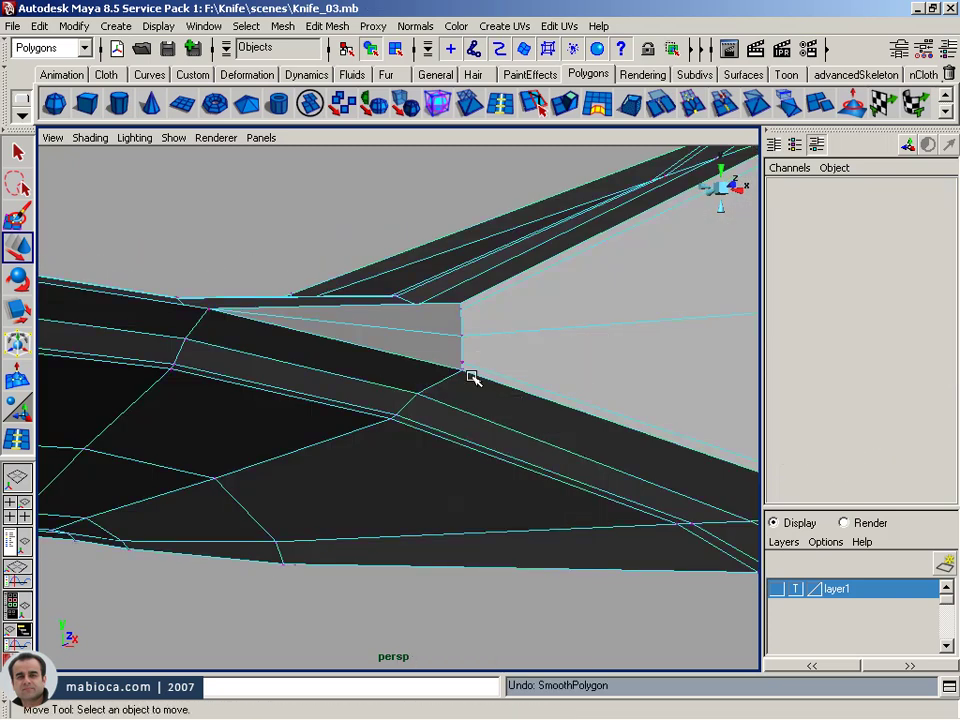
drag(448, 355, 446, 358)
alt+drag(446, 358, 443, 370)
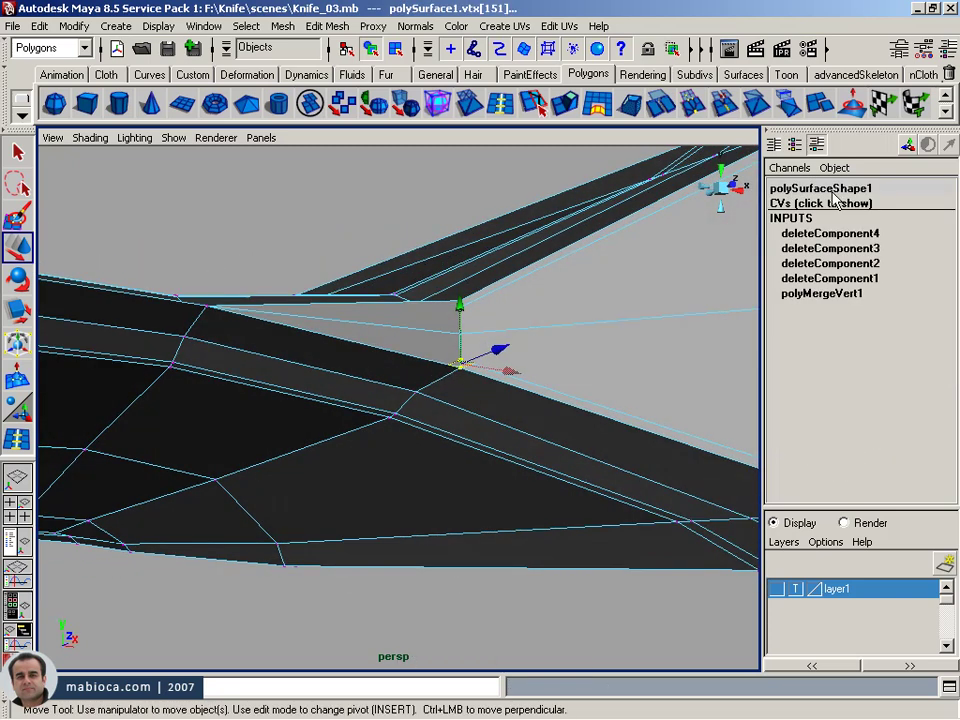
key(4)
mouse_move(563, 304)
alt+mouse_down()
mouse_move(580, 336)
mouse_move(471, 375)
mouse_move(600, 362)
alt+mouse_up()
alt+right_drag(600, 362, 505, 383)
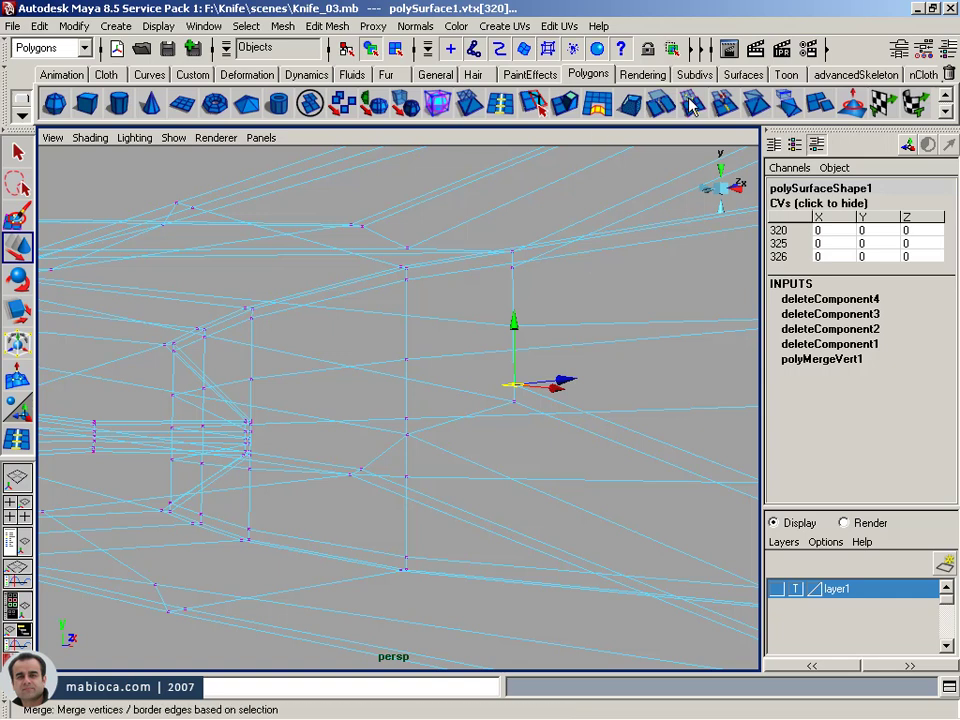
click(460, 104)
- Check the corner vertices and their coordinates up the edge
click(594, 426)
drag(534, 397, 492, 416)
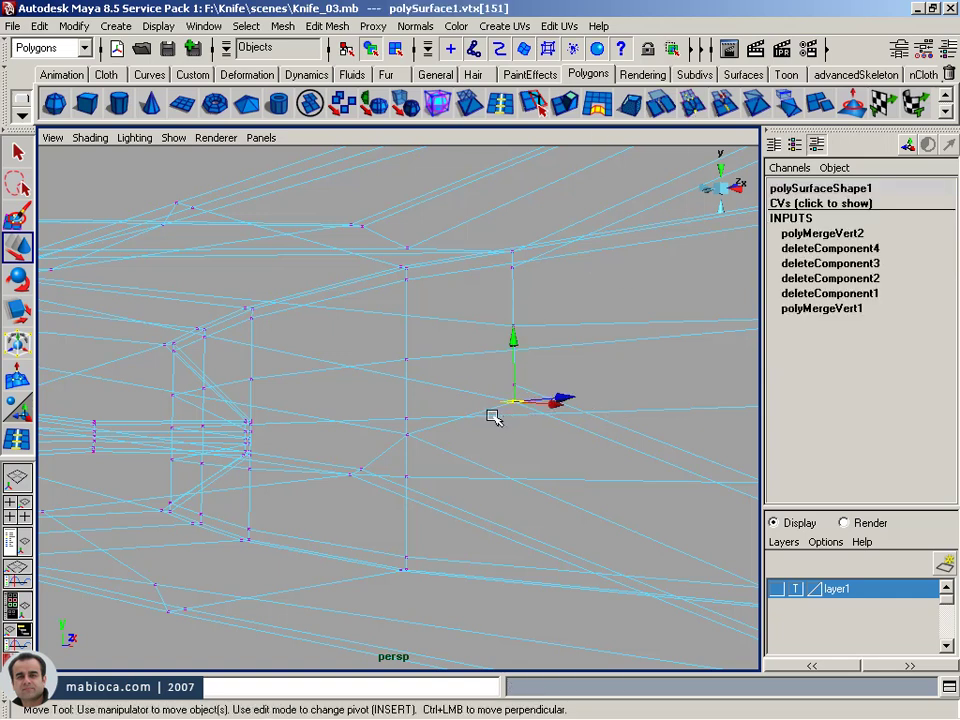
click(840, 204)
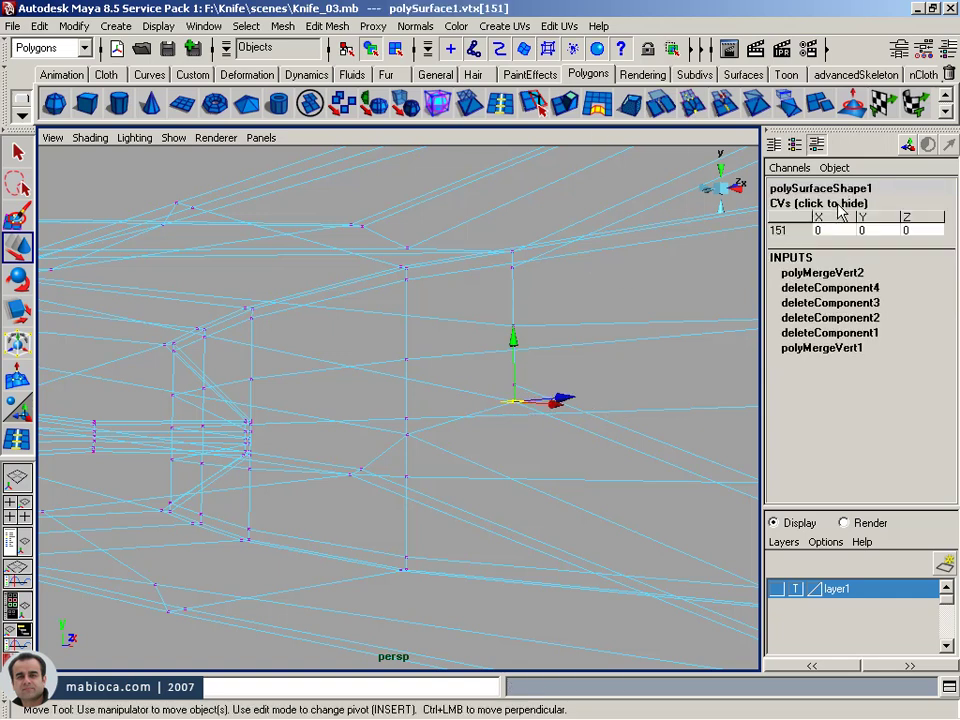
click(505, 387)
drag(541, 313, 510, 325)
mouse_move(540, 247)
mouse_down()
mouse_move(502, 266)
mouse_move(563, 302)
mouse_up()
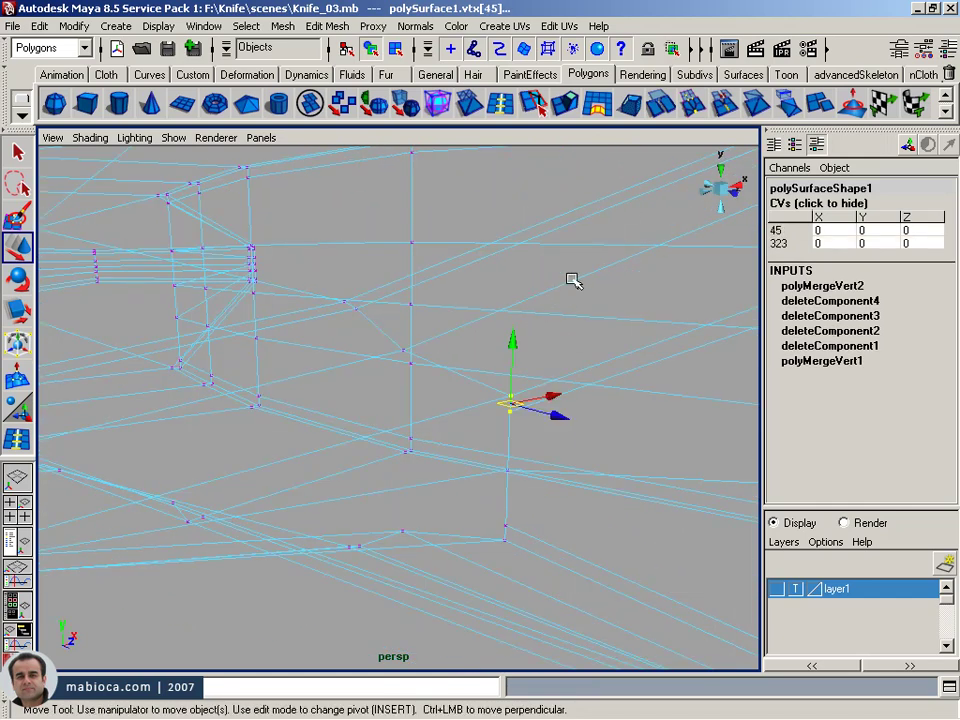
click(573, 280)
- Return to shaded object mode, test-smooth the knife, then undo the smoothing
key(5)
key(F8)
click(611, 290)
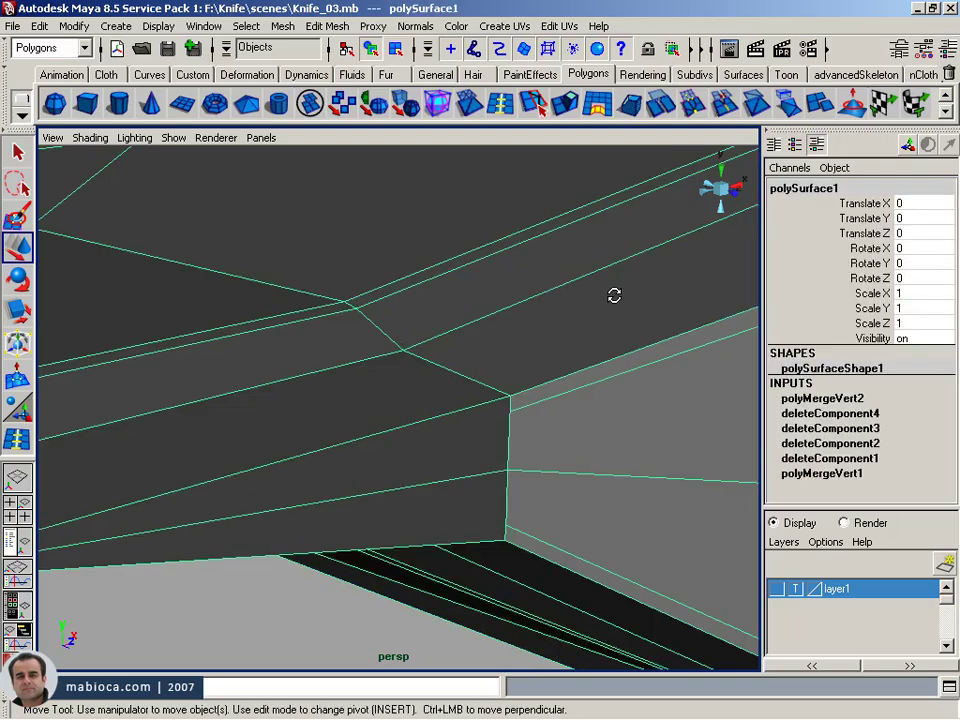
click(410, 102)
mouse_move(529, 295)
alt+mouse_down()
mouse_move(429, 321)
mouse_move(424, 279)
mouse_move(449, 316)
alt+mouse_up()
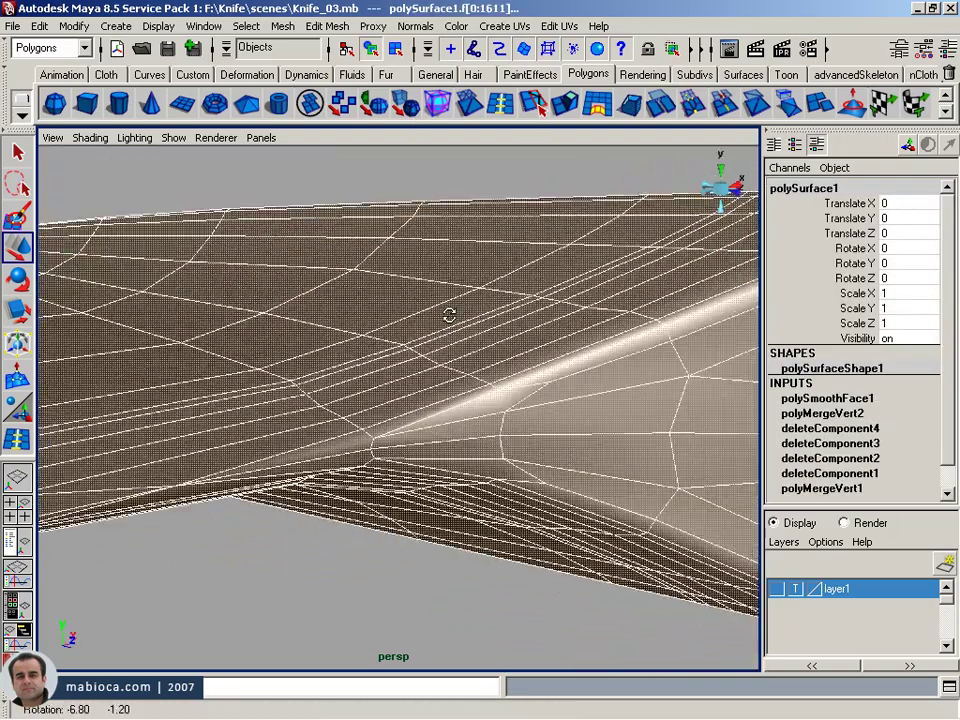
alt+middle_drag(449, 316, 467, 311)
key(ctrl+z)
alt+middle_drag(311, 437, 326, 411)
alt+drag(326, 411, 274, 373)
mouse_move(274, 373)
alt+right_down()
mouse_move(253, 399)
mouse_move(310, 391)
alt+right_up()
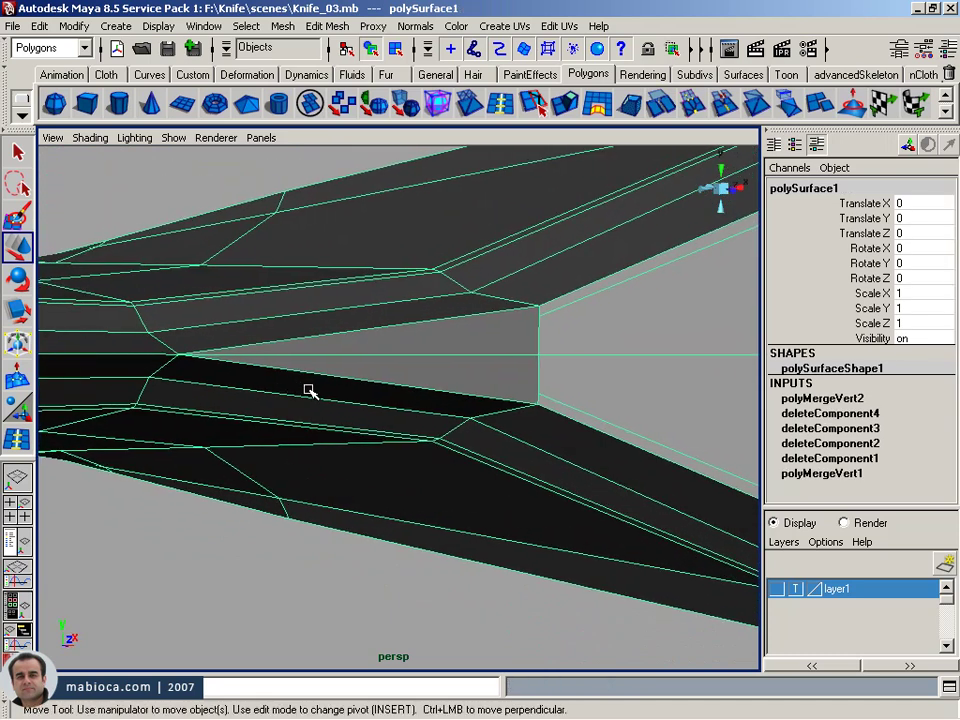
- Try a polygon split near the top of the vertical edge, then abandon it
click(533, 101)
drag(541, 318, 548, 358)
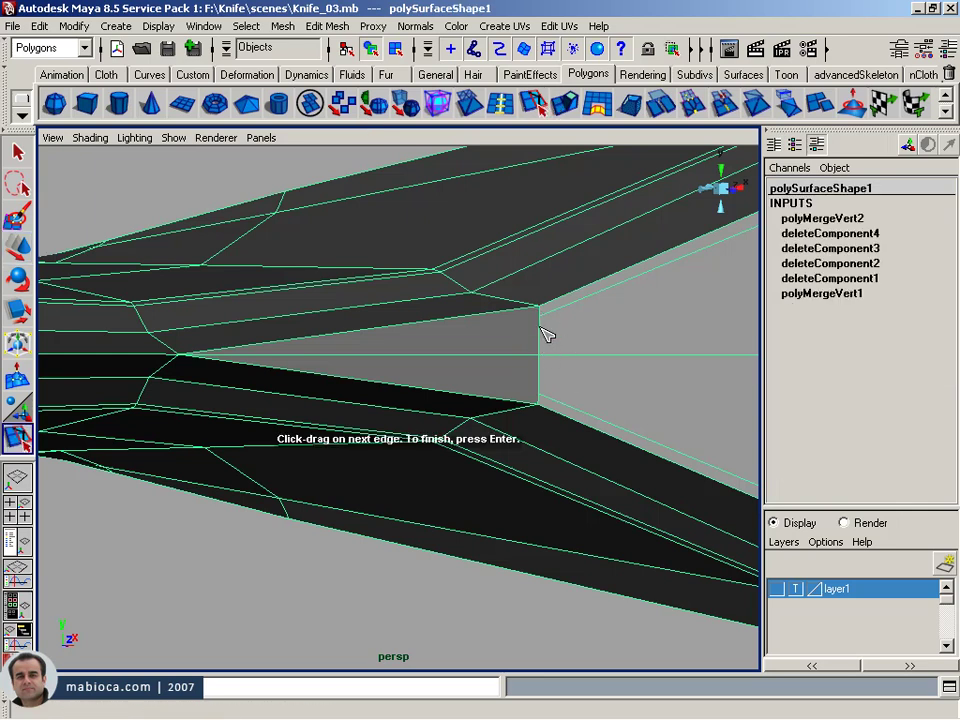
key(Return)
mouse_move(642, 337)
alt+right_down()
mouse_move(369, 347)
mouse_move(392, 345)
mouse_move(418, 367)
alt+right_up()
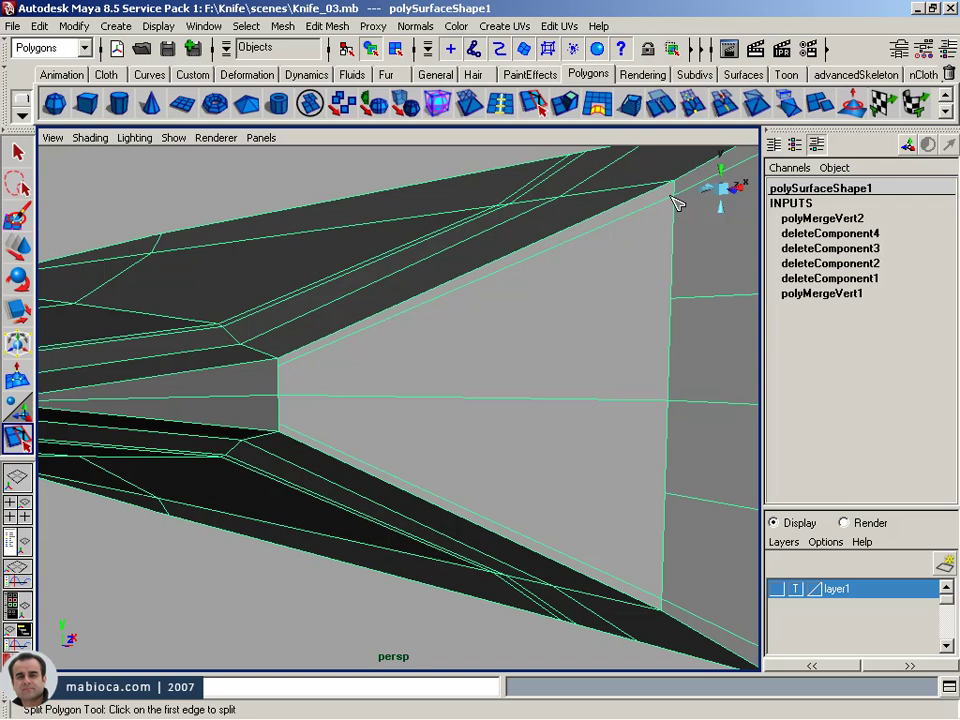
click(673, 198)
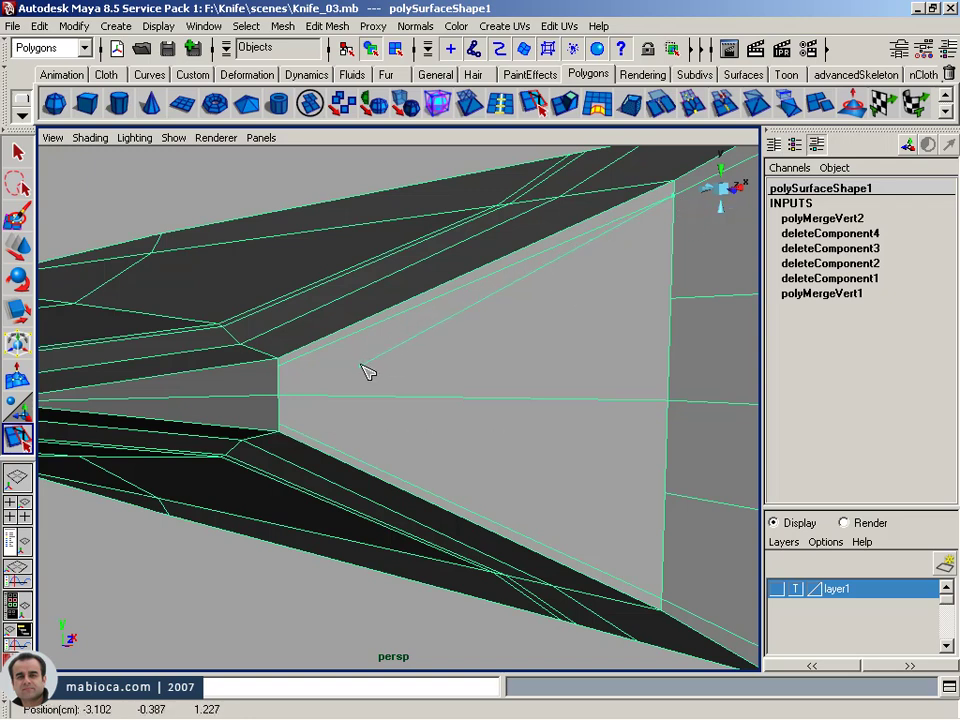
- Select the stray vertices on the knife face and delete them
click(20, 252)
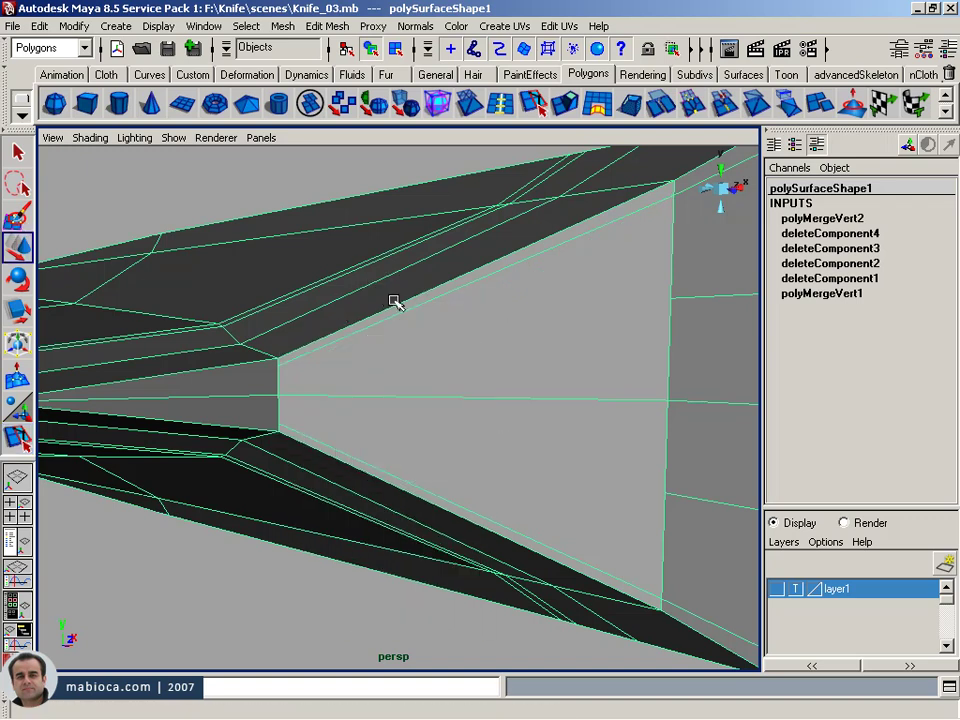
click(138, 322)
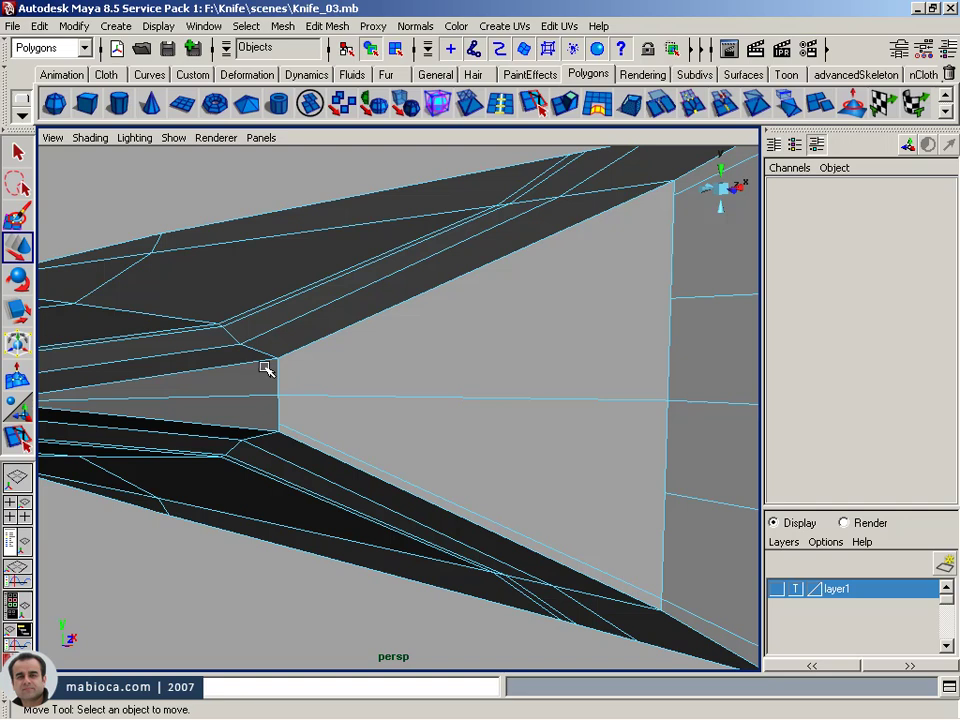
right_drag(266, 369, 272, 366)
drag(270, 364, 300, 386)
key(Delete)
- Cut a new edge from the right edge across to the bevel corner
click(18, 437)
click(673, 190)
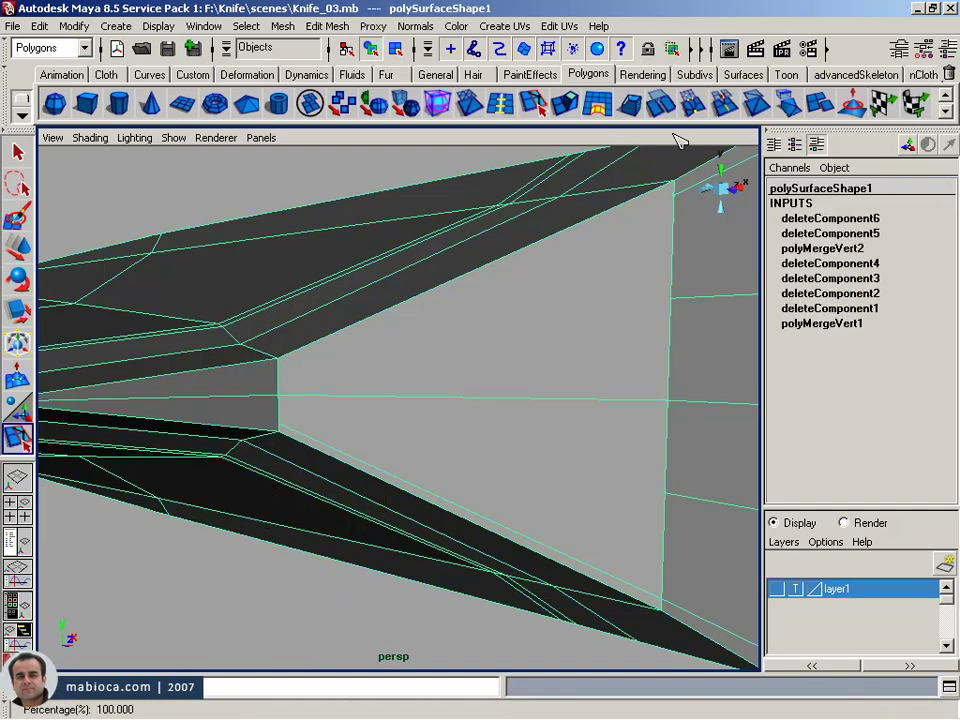
click(362, 357)
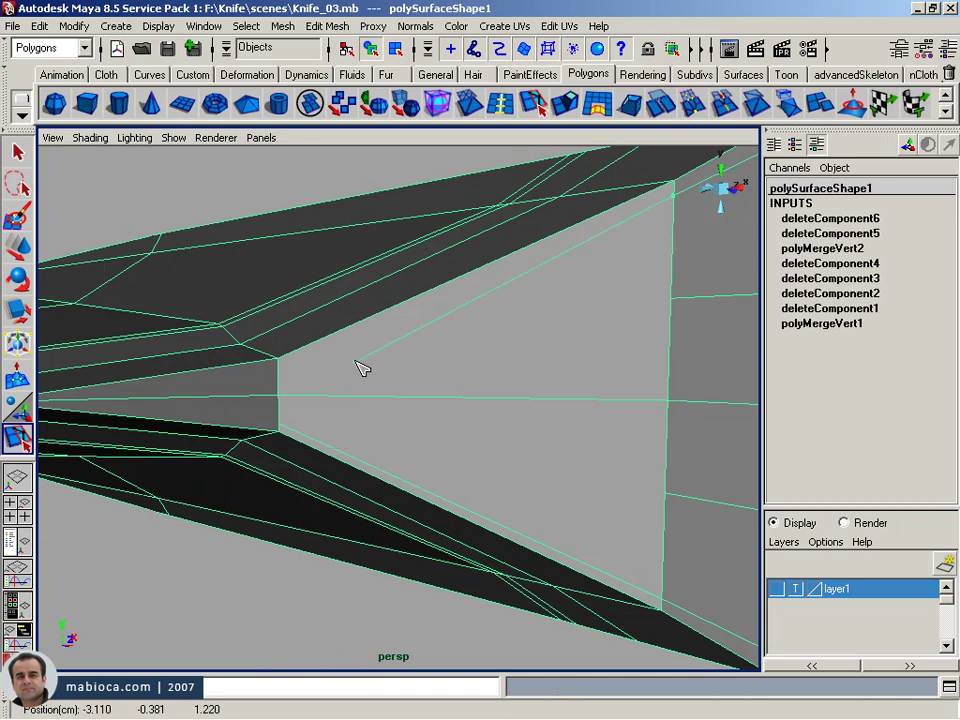
drag(358, 373, 221, 353)
key(Return)
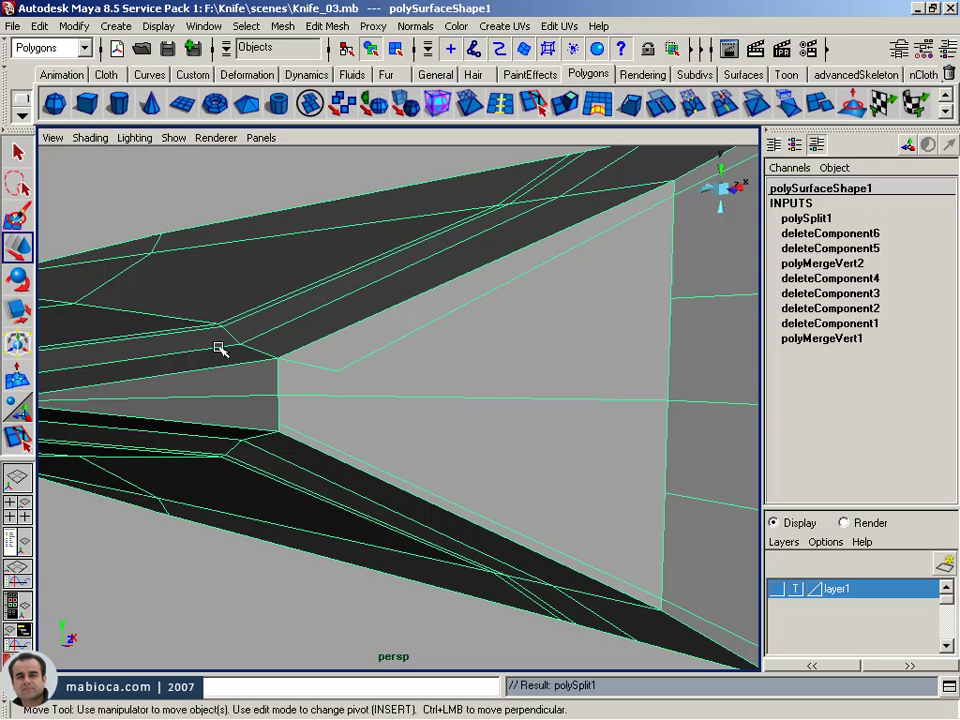
- Switch to vertex selection and select two leftover vertices on the face
key(y)
key(w)
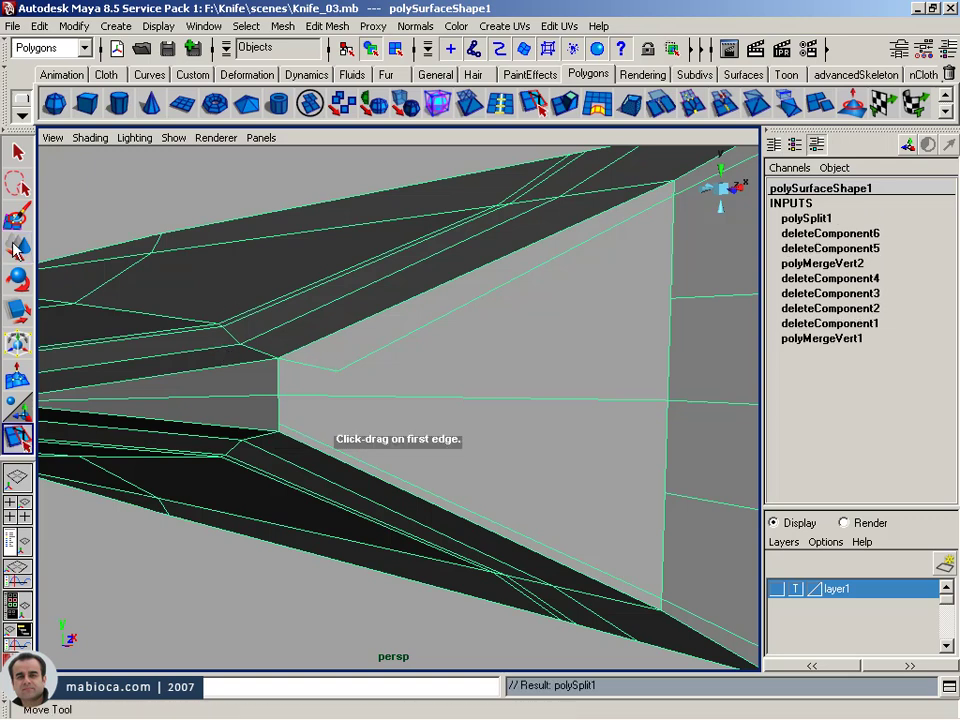
right_drag(574, 420, 574, 409)
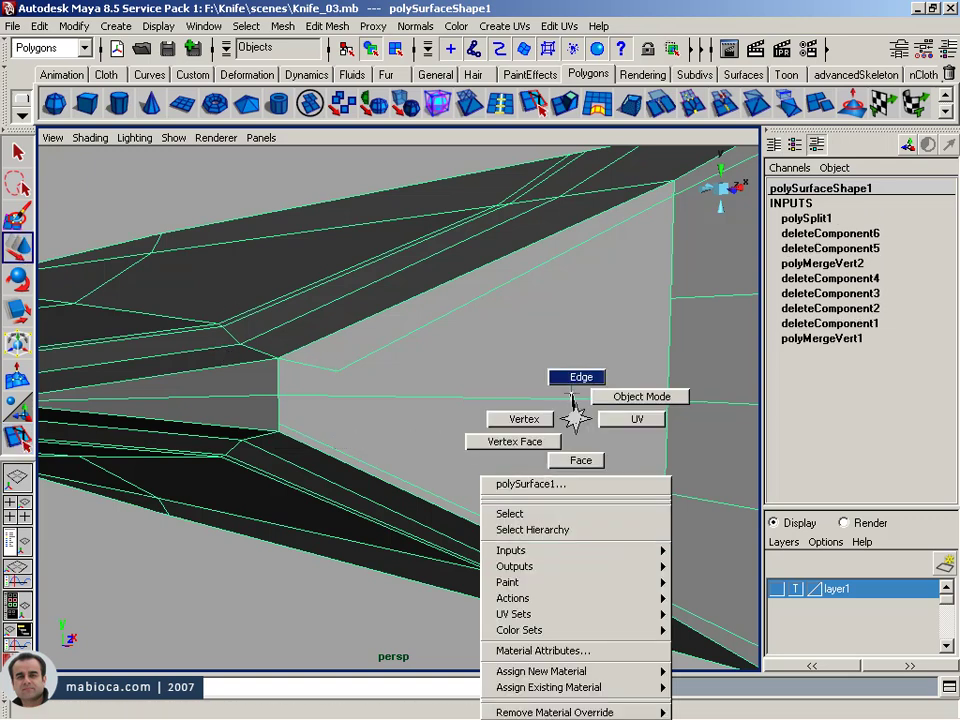
click(534, 543)
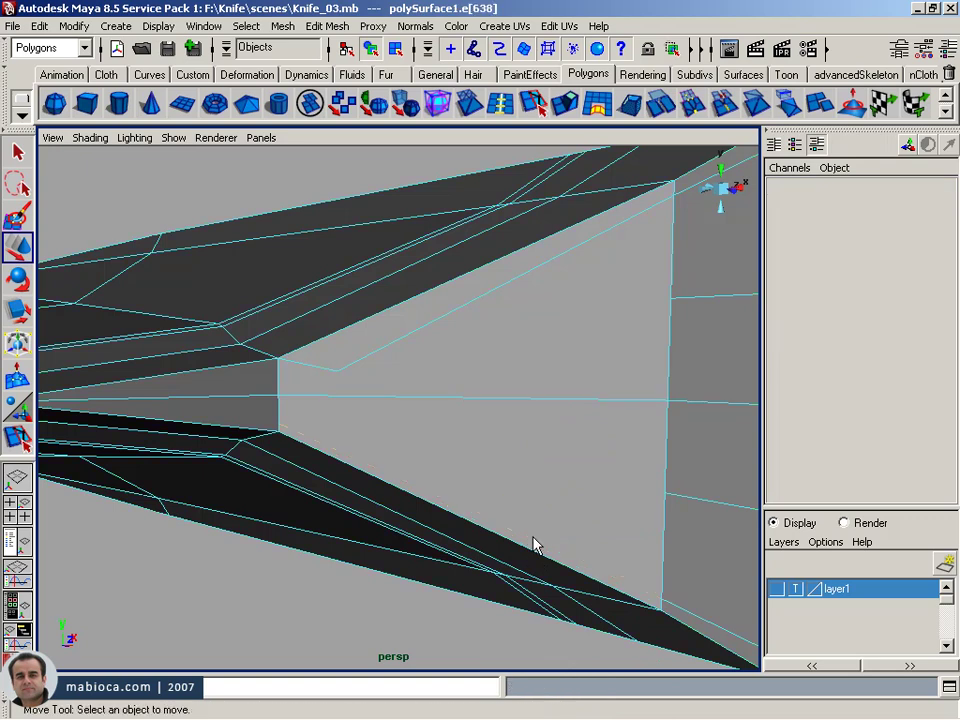
right_drag(503, 415, 466, 431)
click(251, 429)
click(361, 443)
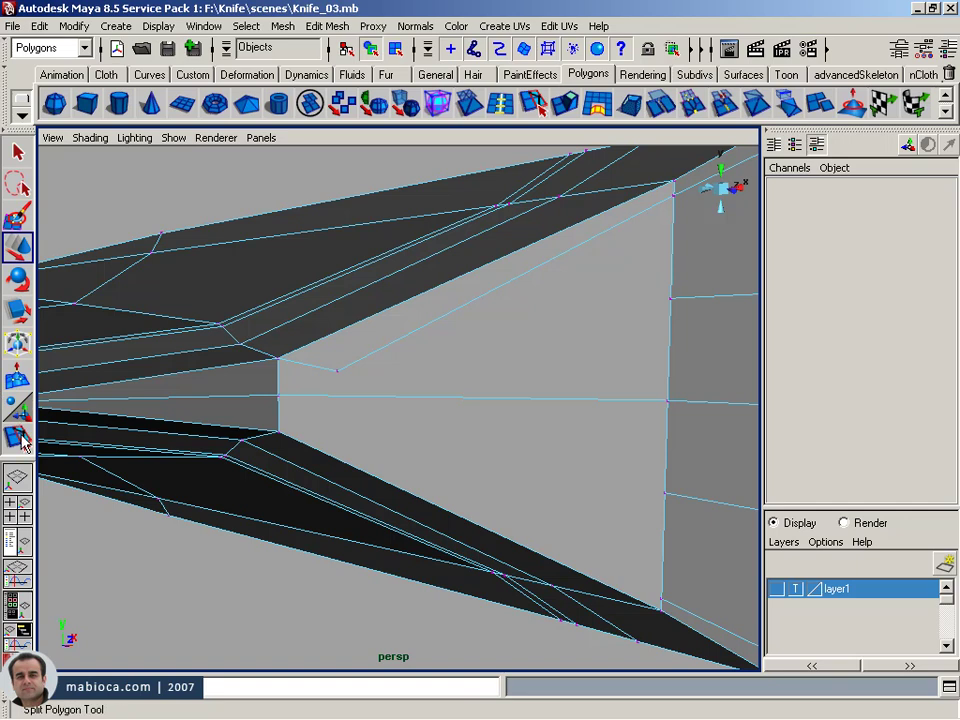
- Cut a second edge from the lower bevel corner toward the lower right corner and back
click(20, 437)
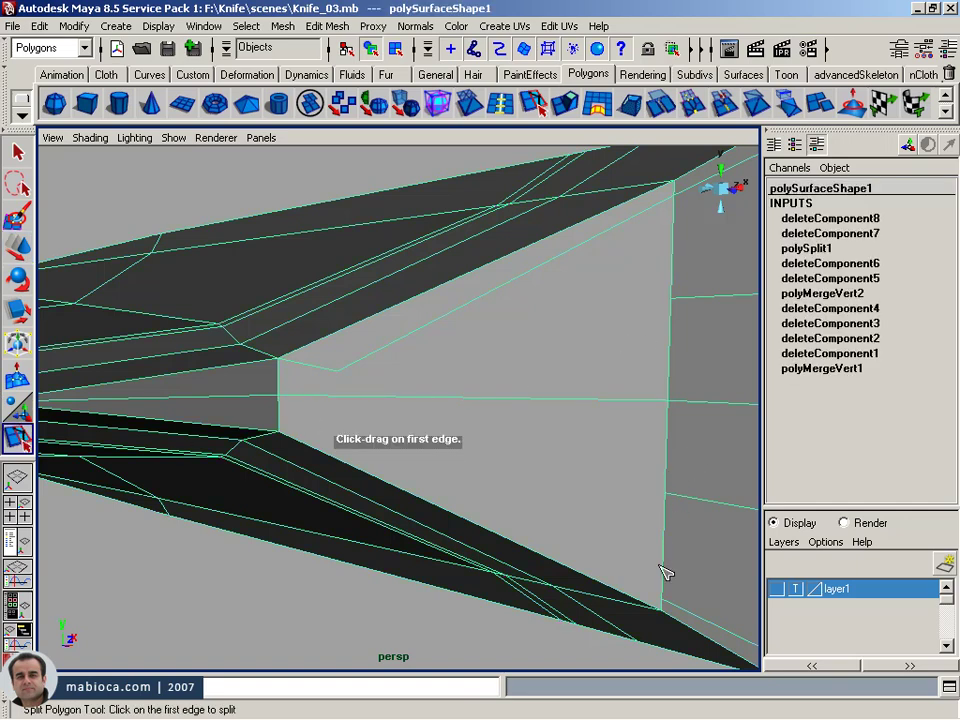
click(664, 606)
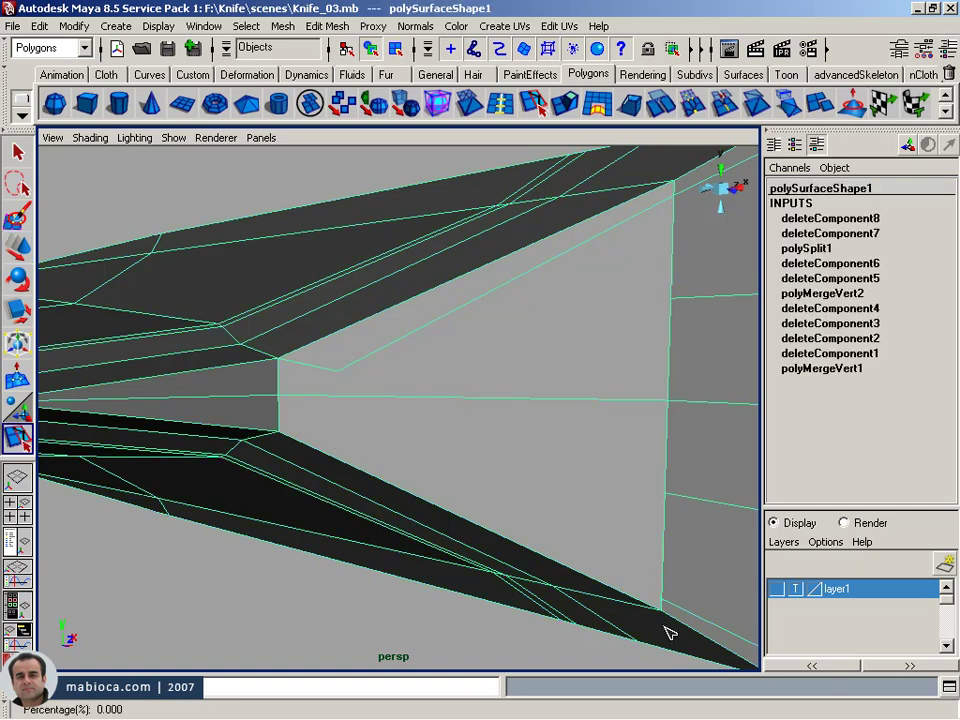
click(342, 433)
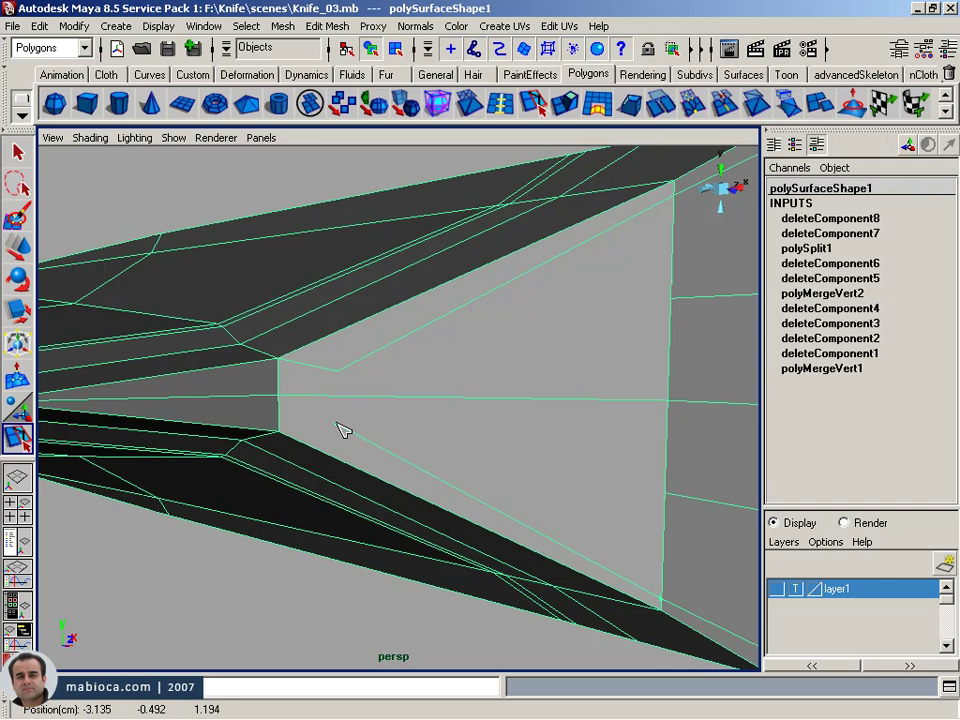
click(342, 431)
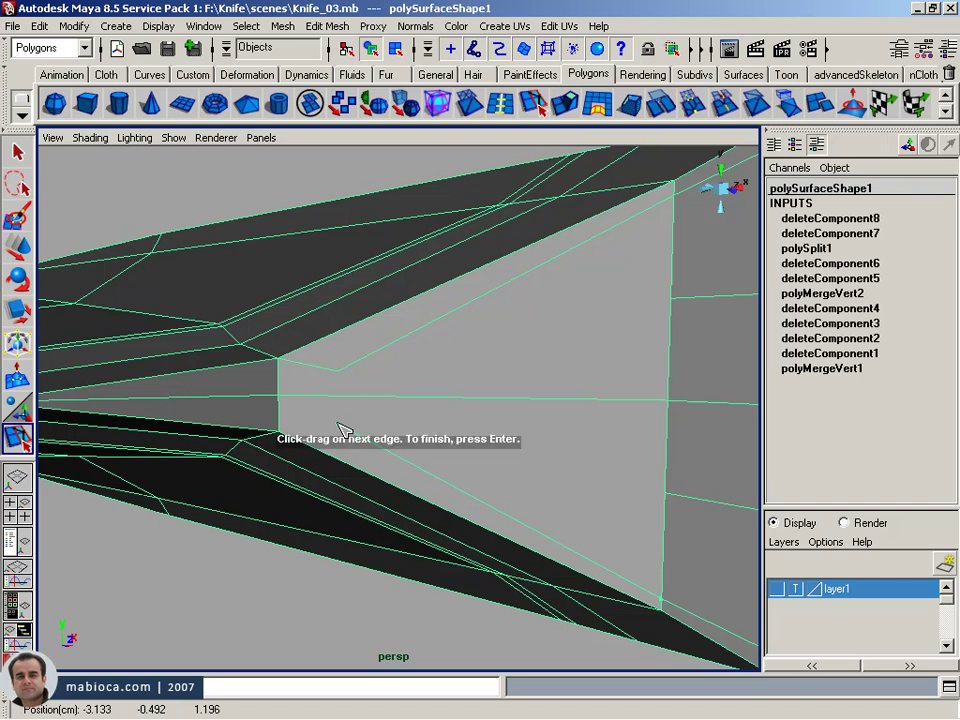
click(275, 440)
key(Return)
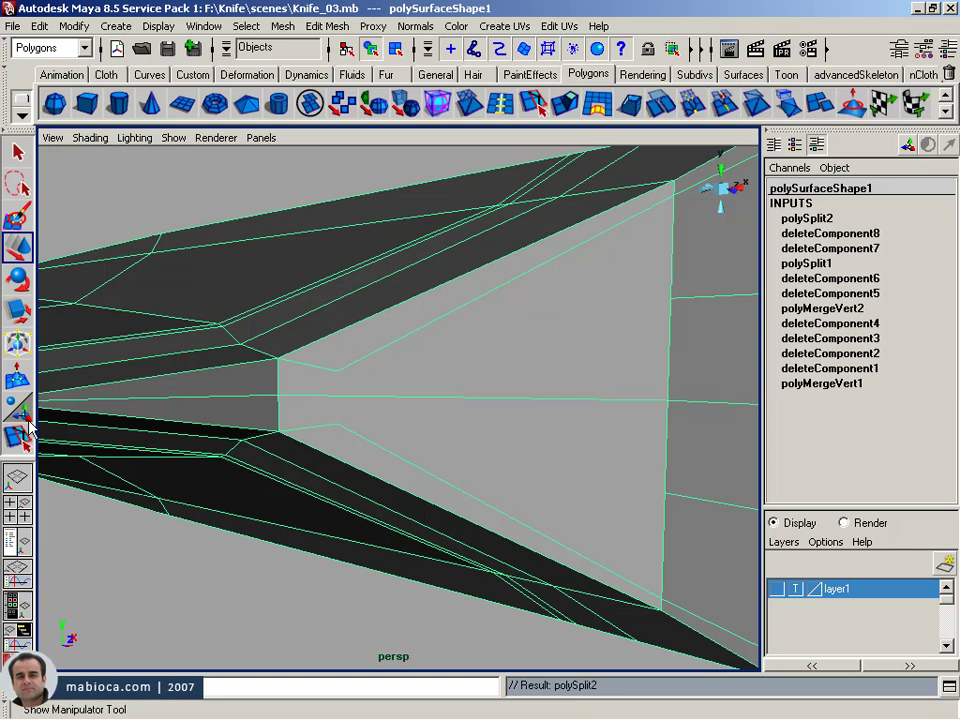
- Cut a third edge from the upper bevel vertex along its edge and inspect the result
click(337, 371)
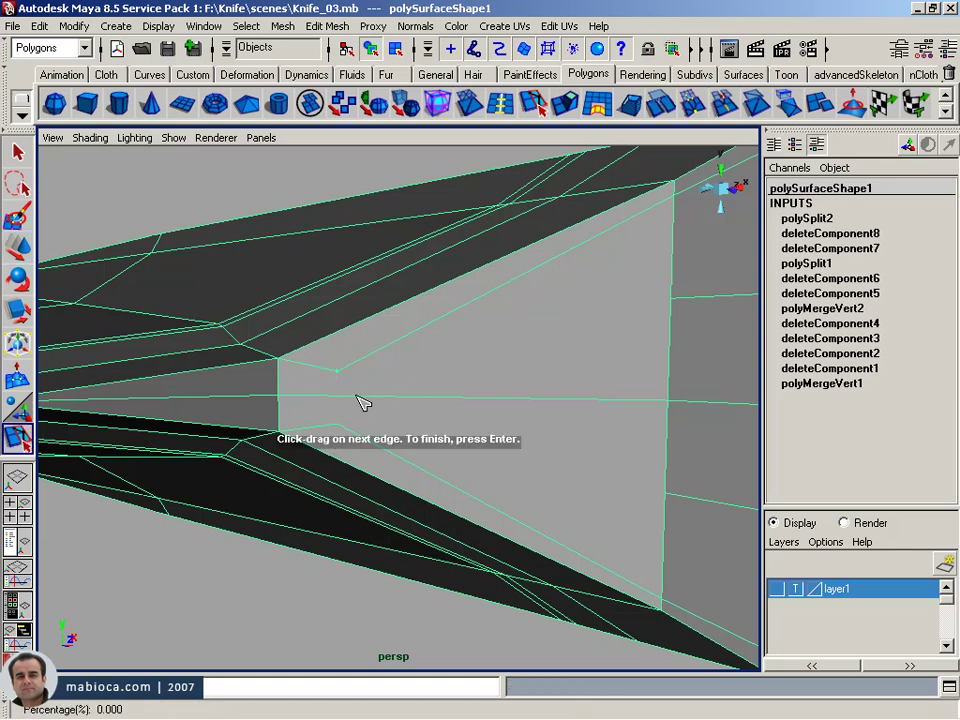
drag(337, 398, 335, 422)
key(w)
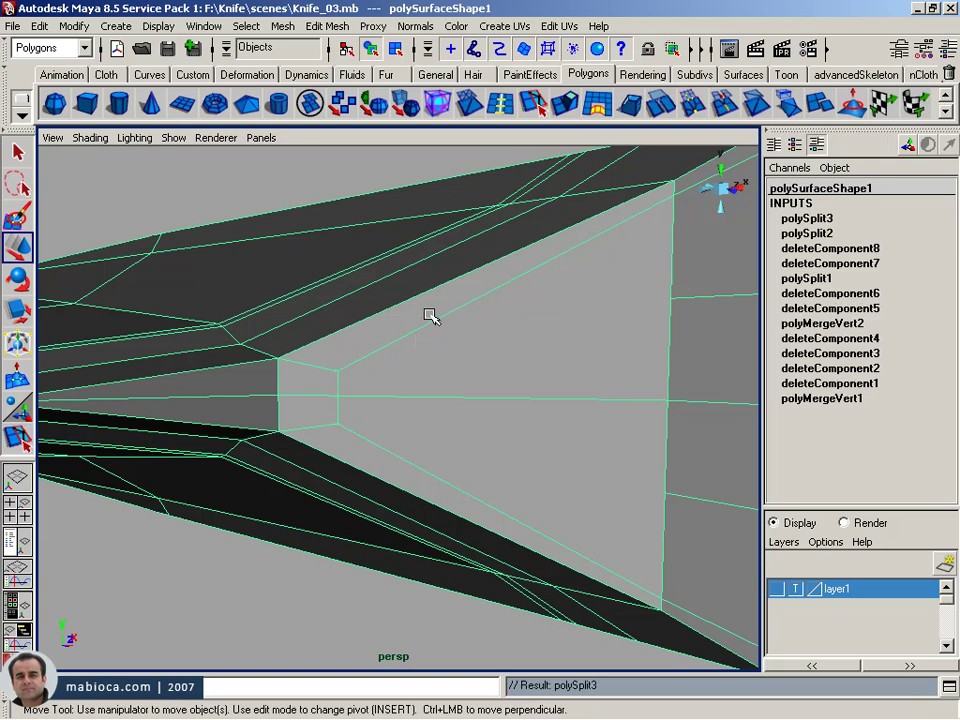
mouse_move(527, 403)
alt+mouse_down()
mouse_move(553, 411)
mouse_move(570, 432)
mouse_move(512, 407)
mouse_move(435, 156)
alt+mouse_up()
- Preview the knife smoothed with Mesh > Smooth, then undo it
click(309, 103)
alt+drag(510, 316, 592, 338)
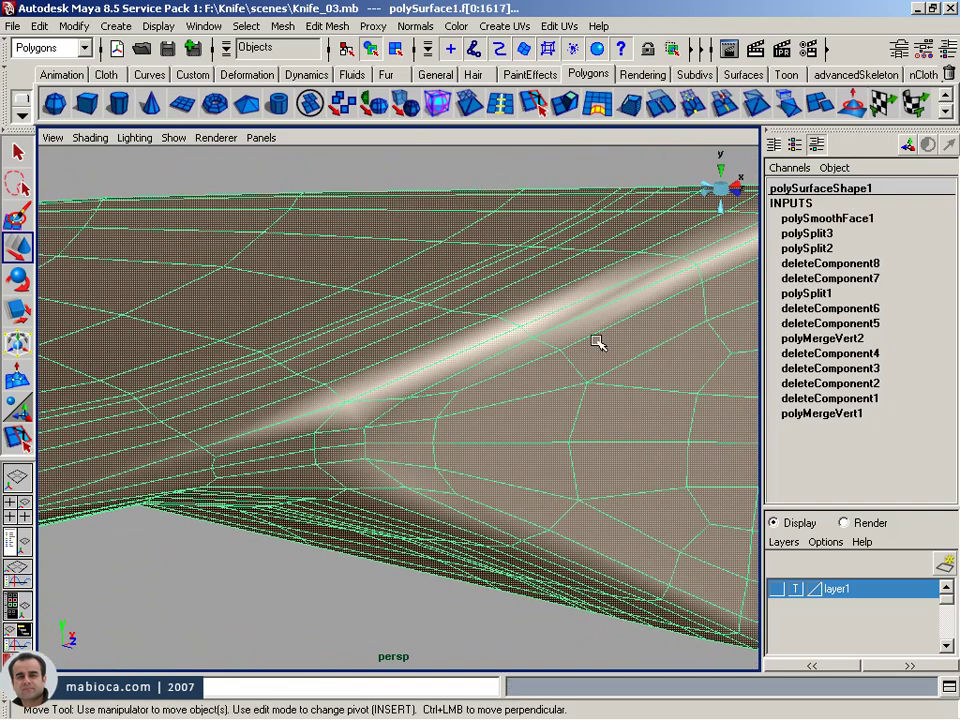
key(ctrl+z)
mouse_move(690, 454)
alt+mouse_down()
mouse_move(544, 394)
mouse_move(587, 334)
alt+mouse_up()
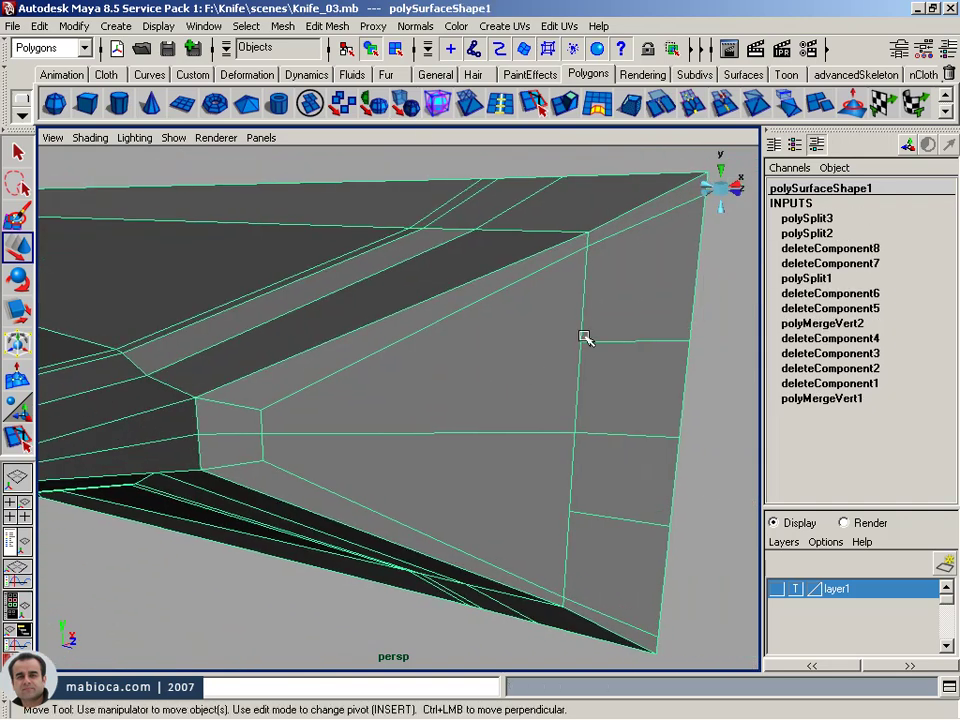
- Cut a fourth edge from the vertical edge across the face to the bevel corner edge
click(17, 437)
alt+middle_drag(378, 420, 293, 420)
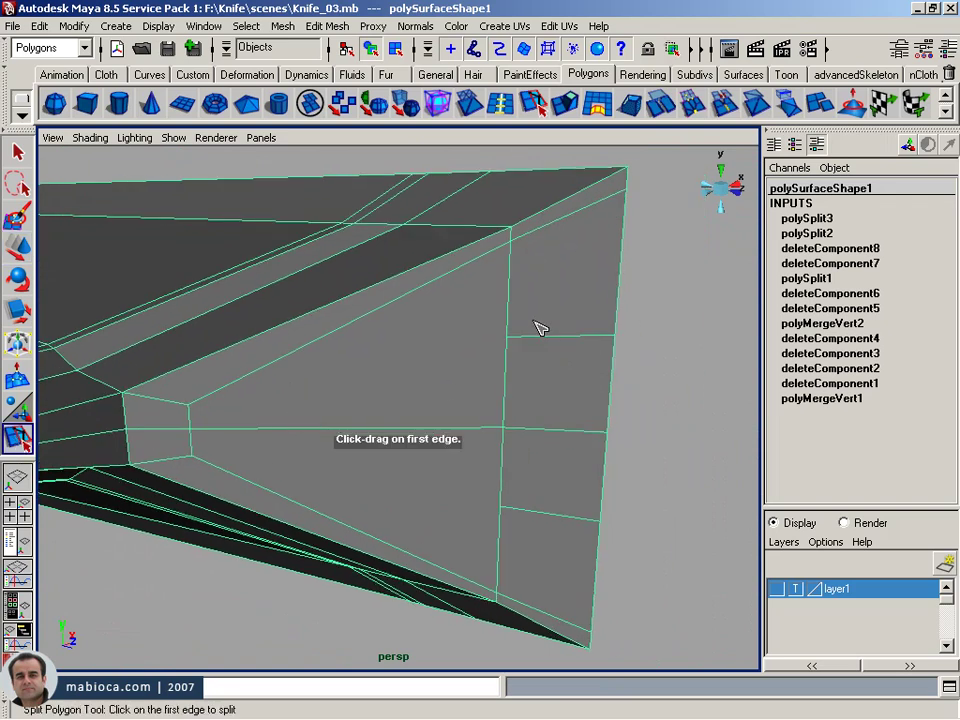
drag(510, 311, 521, 394)
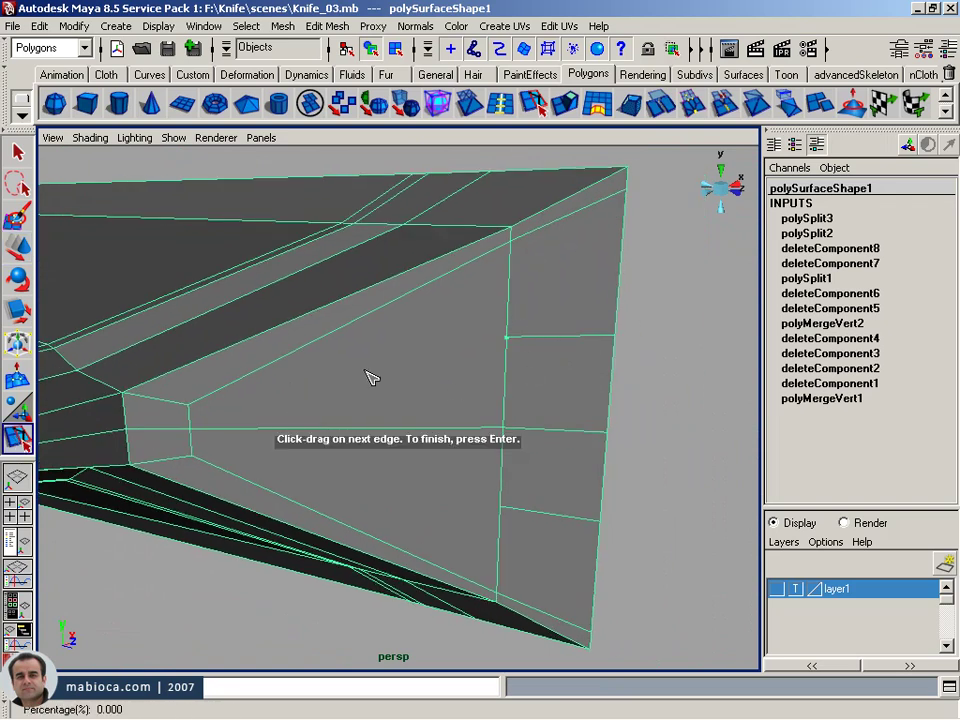
drag(300, 396, 305, 407)
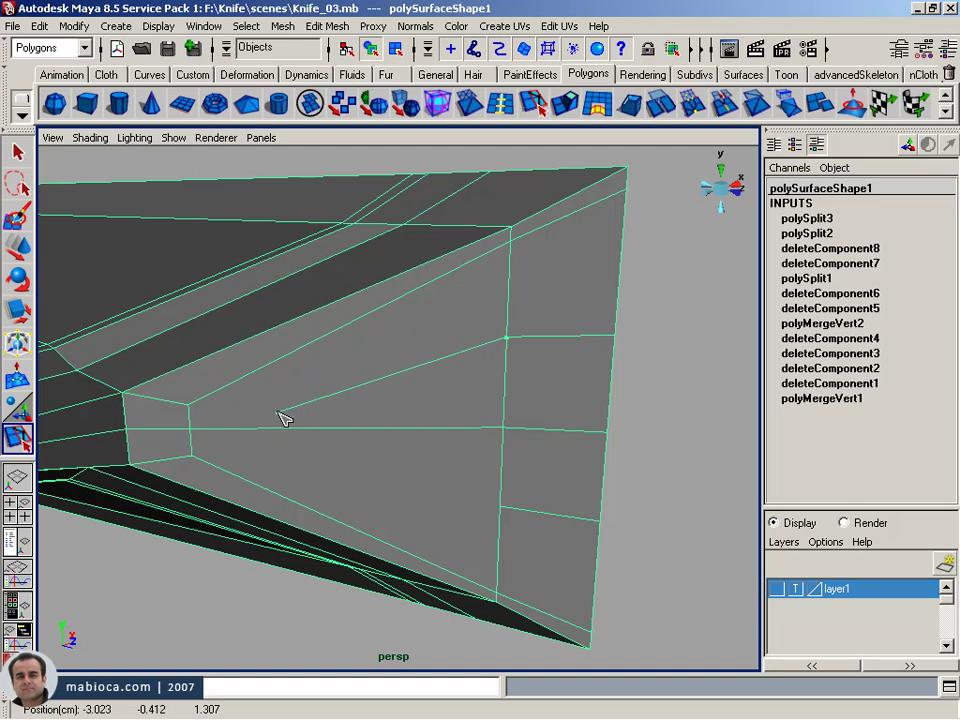
drag(231, 407, 211, 400)
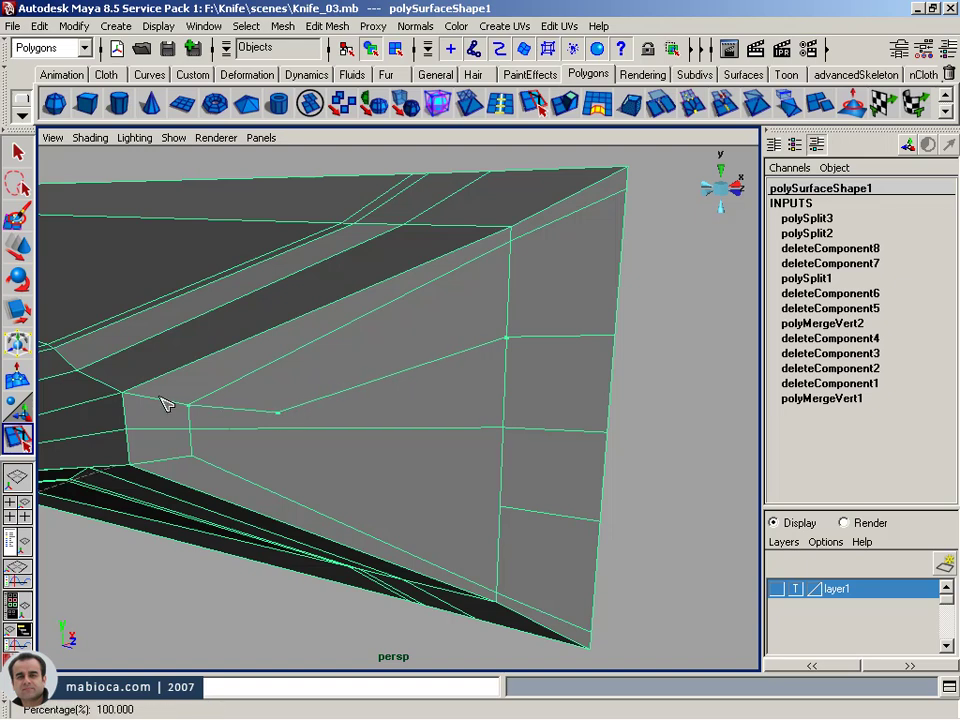
key(w)
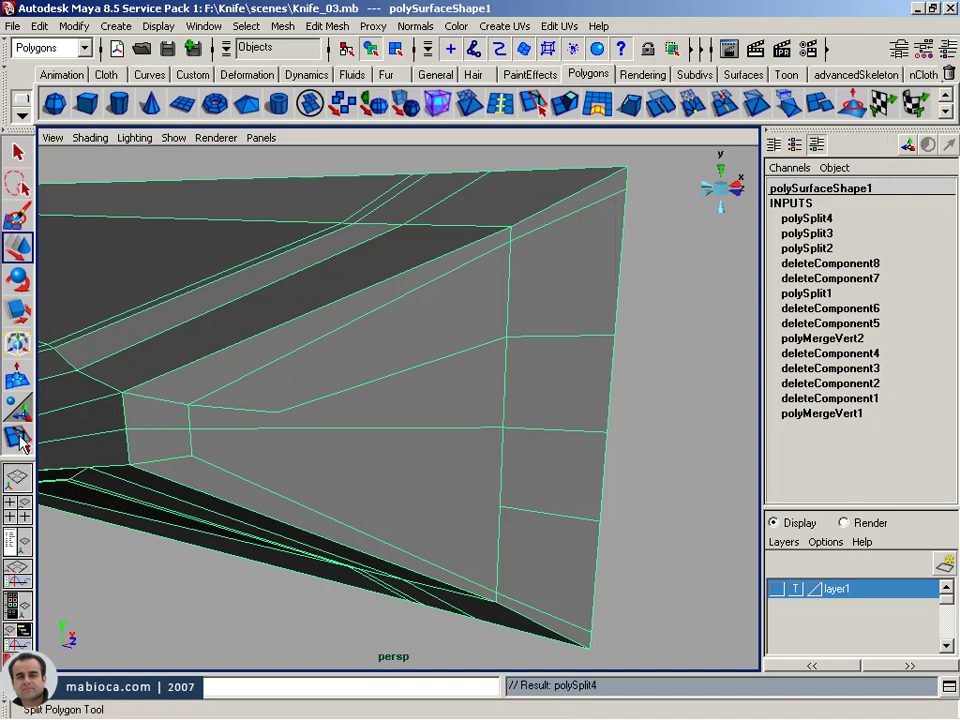
- Cut a fifth edge from the lower vertical edge through the inner corner to the left edge
click(20, 443)
click(499, 507)
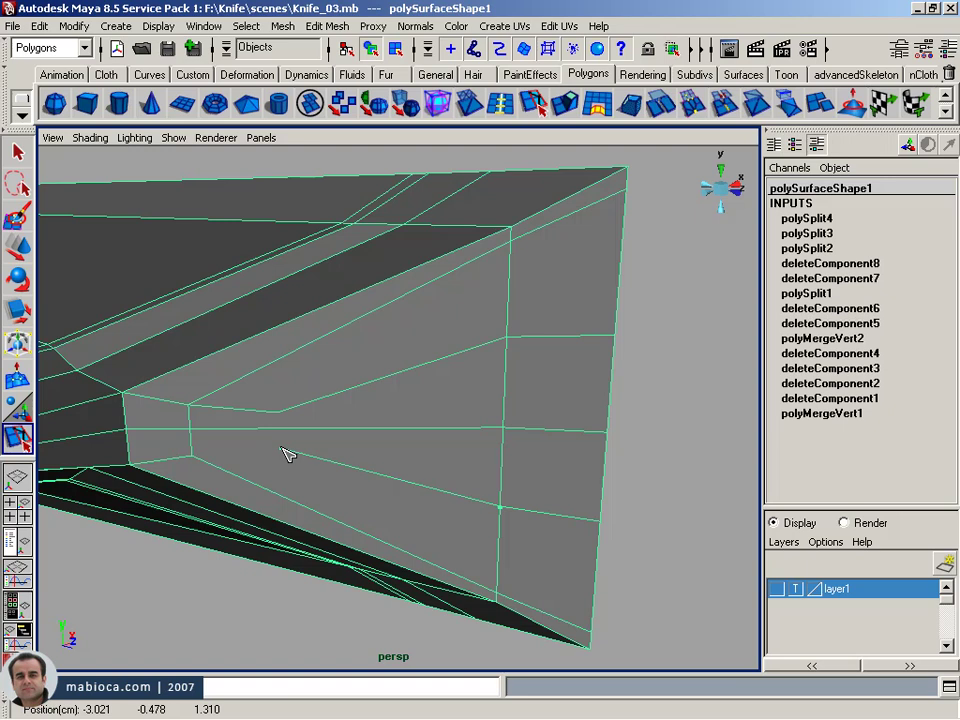
click(281, 446)
click(122, 462)
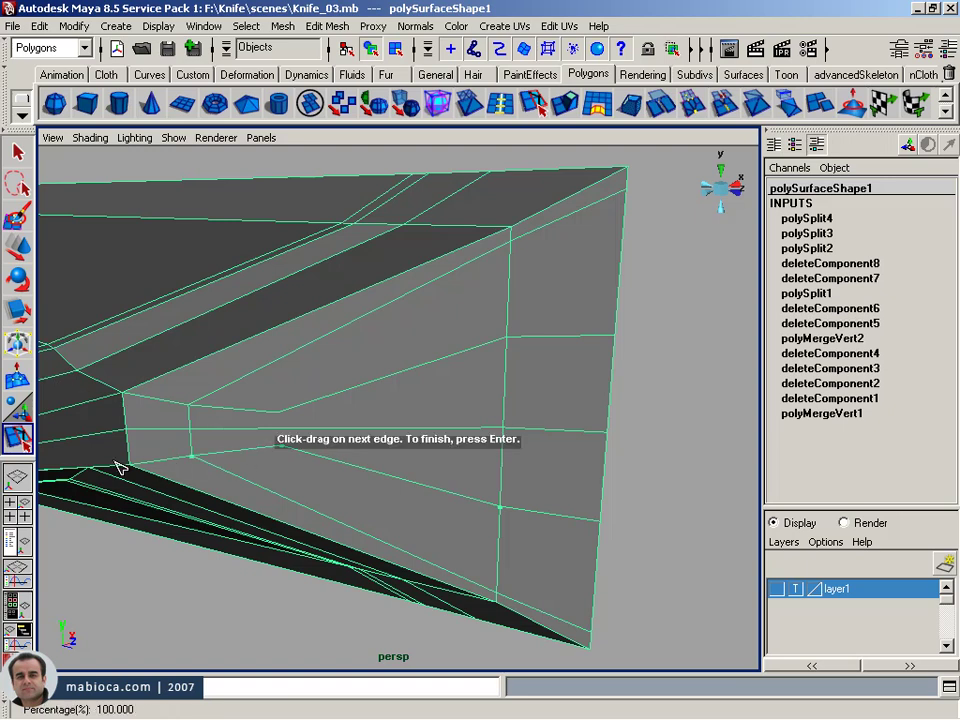
key(Return)
key(w)
- Cut a sixth edge from the inner corner to the neighbouring edge
click(18, 437)
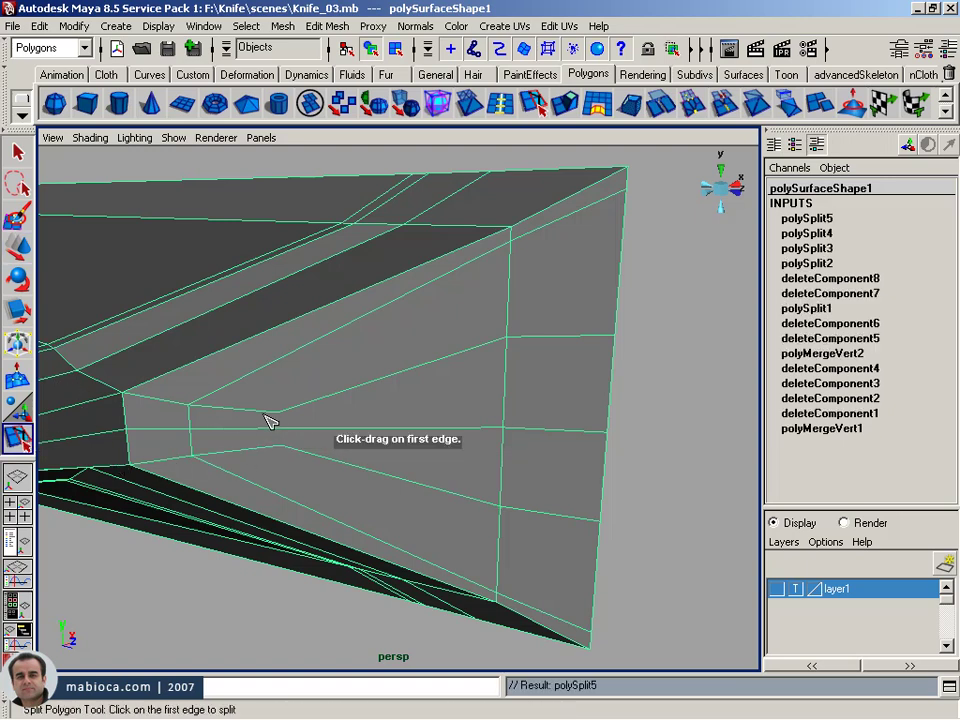
drag(268, 421, 283, 416)
click(284, 433)
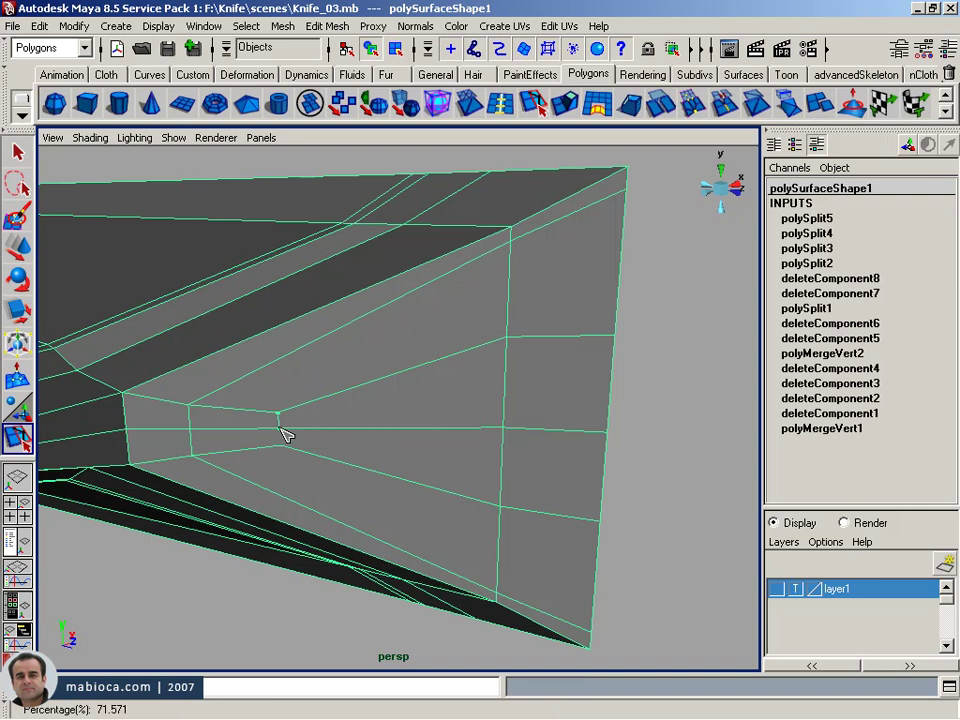
key(Return)
key(w)
mouse_move(322, 535)
alt+mouse_down()
mouse_move(501, 459)
mouse_move(574, 441)
mouse_move(527, 413)
mouse_move(484, 425)
mouse_move(437, 381)
alt+mouse_up()
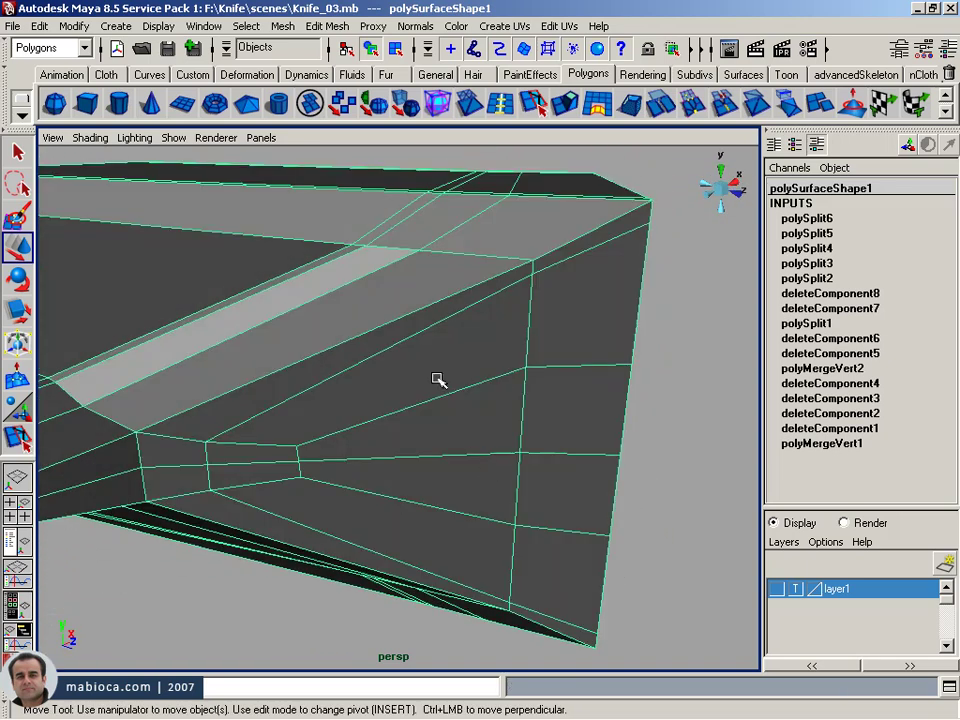
- Smooth the knife to check the topology near the handle corner, then undo the smoothing
click(408, 106)
click(674, 375)
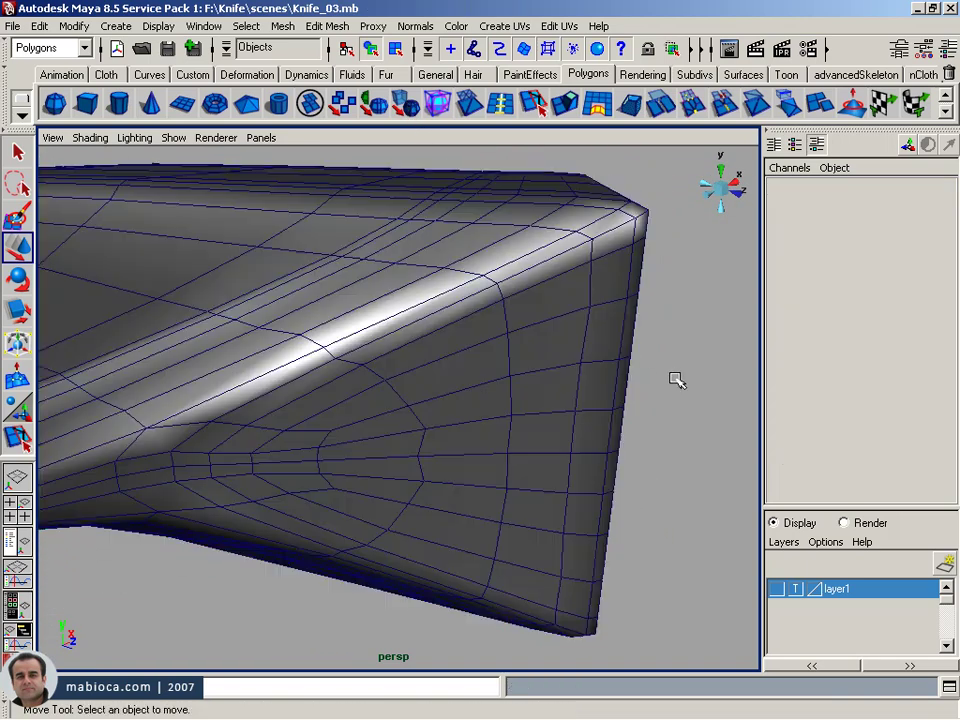
alt+right_drag(677, 379, 471, 381)
mouse_move(471, 381)
alt+mouse_down()
mouse_move(324, 349)
mouse_move(373, 317)
mouse_move(411, 392)
mouse_move(195, 390)
mouse_move(244, 418)
mouse_move(388, 438)
mouse_move(246, 429)
alt+mouse_up()
mouse_move(246, 429)
alt+right_down()
mouse_move(373, 405)
mouse_move(410, 413)
alt+right_up()
click(328, 390)
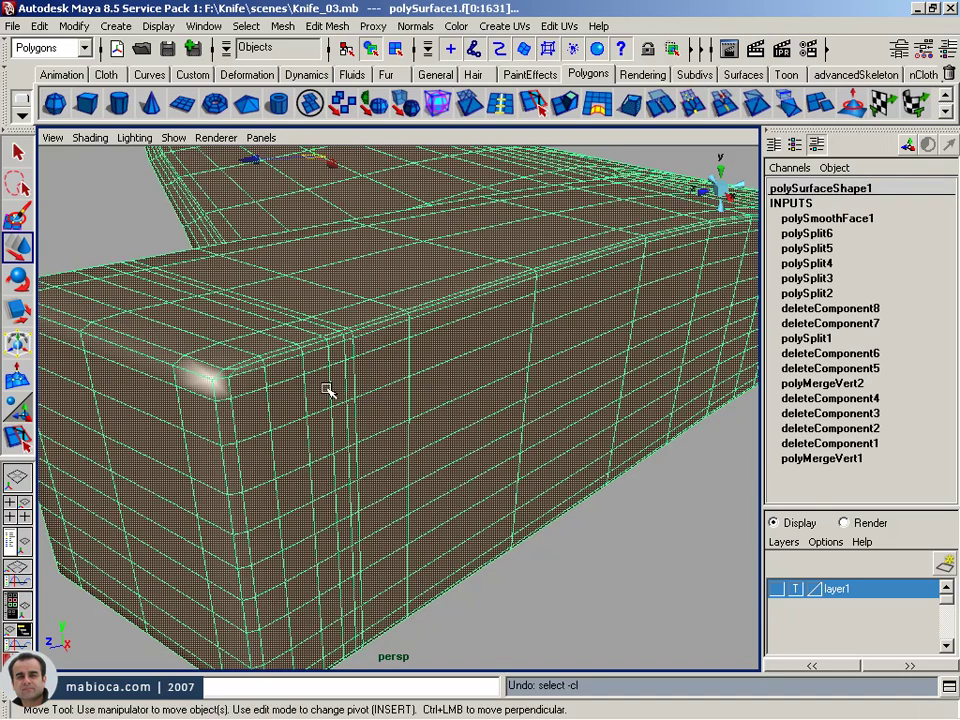
key(z)
alt+right_drag(236, 381, 400, 379)
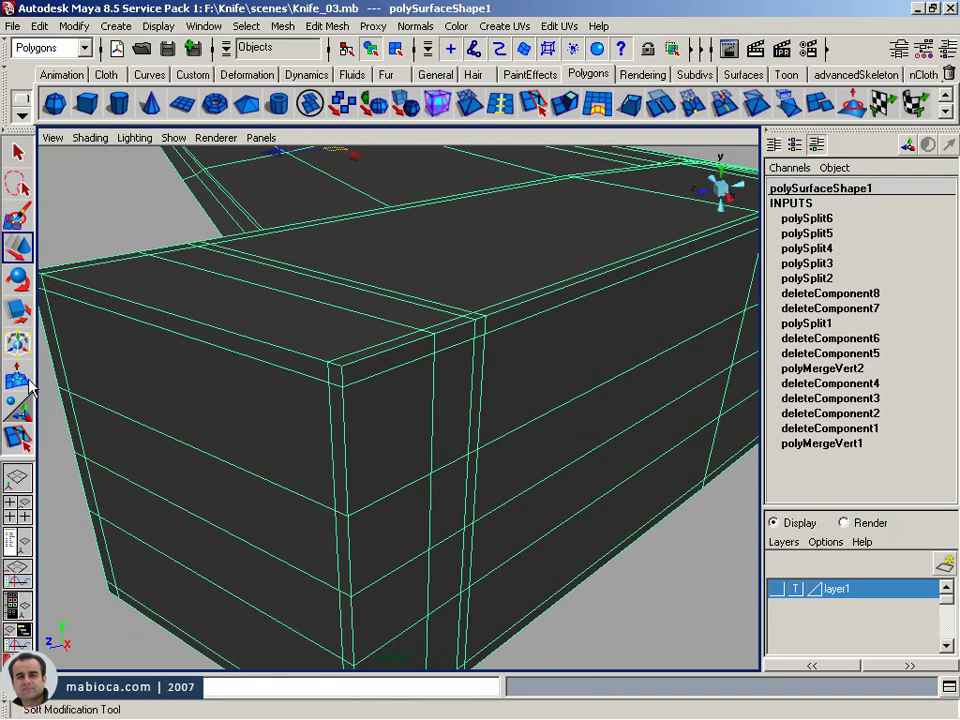
- Insert a trial edge loop near the blade end, then undo it
click(549, 102)
click(503, 105)
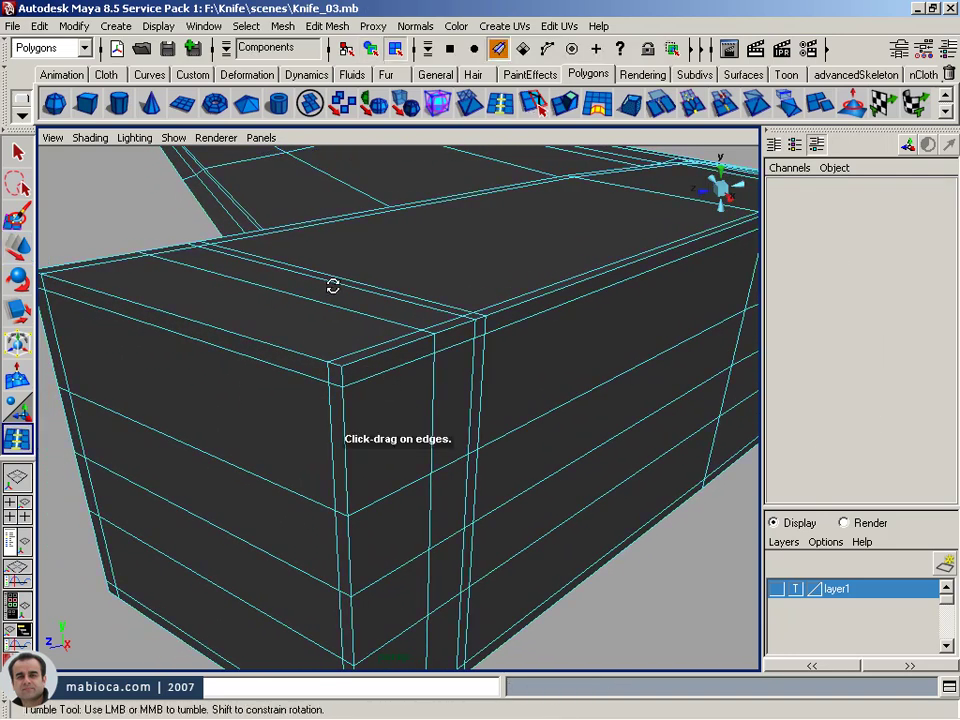
alt+drag(332, 285, 305, 423)
click(282, 418)
alt+drag(101, 386, 392, 375)
mouse_move(622, 375)
alt+mouse_down()
mouse_move(401, 358)
mouse_move(514, 362)
alt+mouse_up()
key(ctrl+z)
alt+right_drag(540, 364, 455, 376)
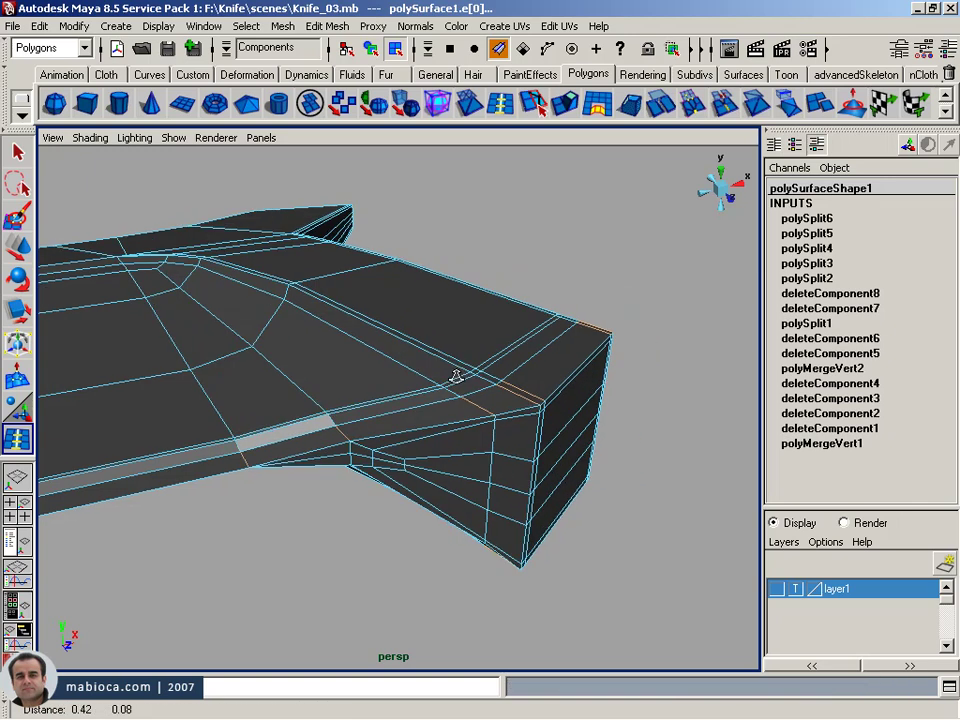
key(w)
- Select the blade-corner vertex and detach it with Edit Mesh > Detach Component
alt+right_drag(156, 343, 350, 355)
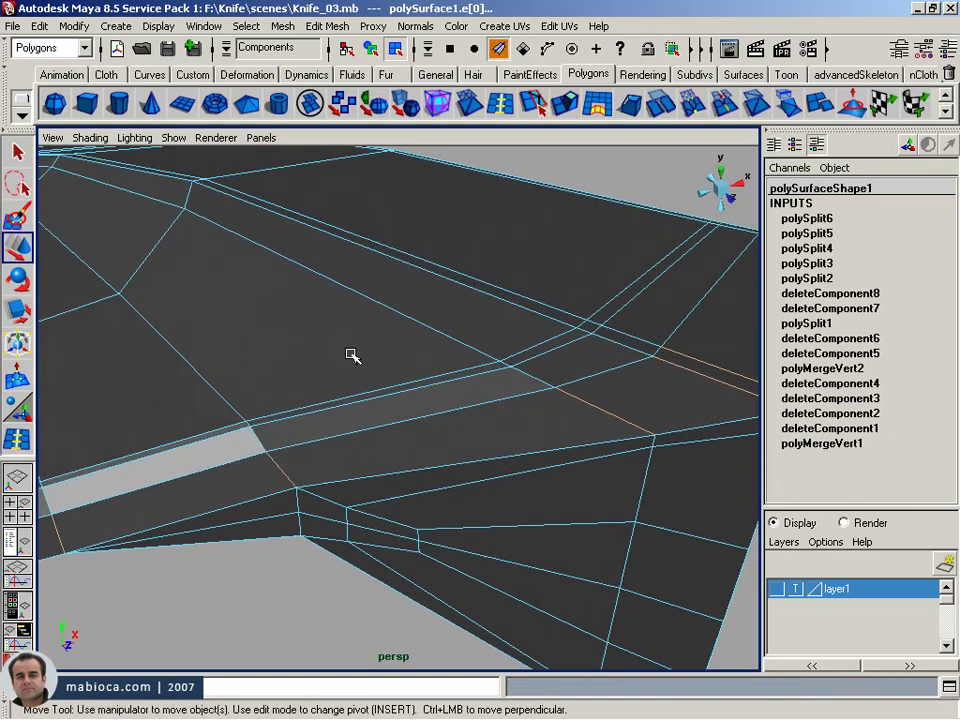
alt+drag(350, 355, 714, 446)
mouse_move(714, 446)
alt+right_down()
mouse_move(583, 471)
mouse_move(615, 422)
alt+right_up()
right_click(613, 419)
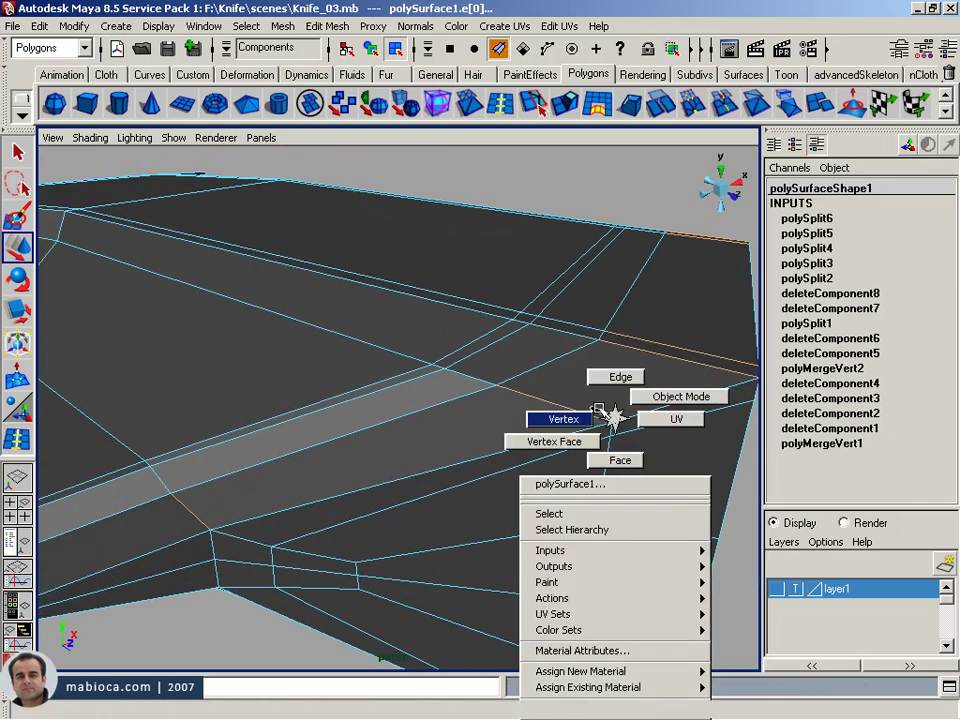
click(598, 410)
click(613, 422)
click(327, 26)
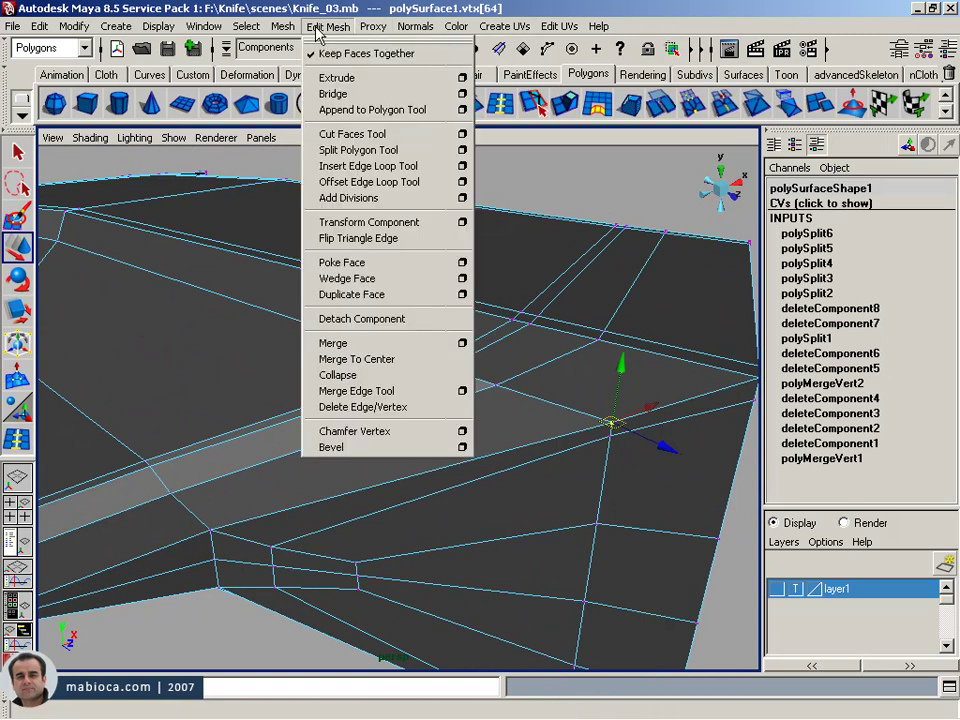
click(330, 318)
- Insert an edge loop near the blade corner
alt+drag(533, 326, 484, 347)
key(F8)
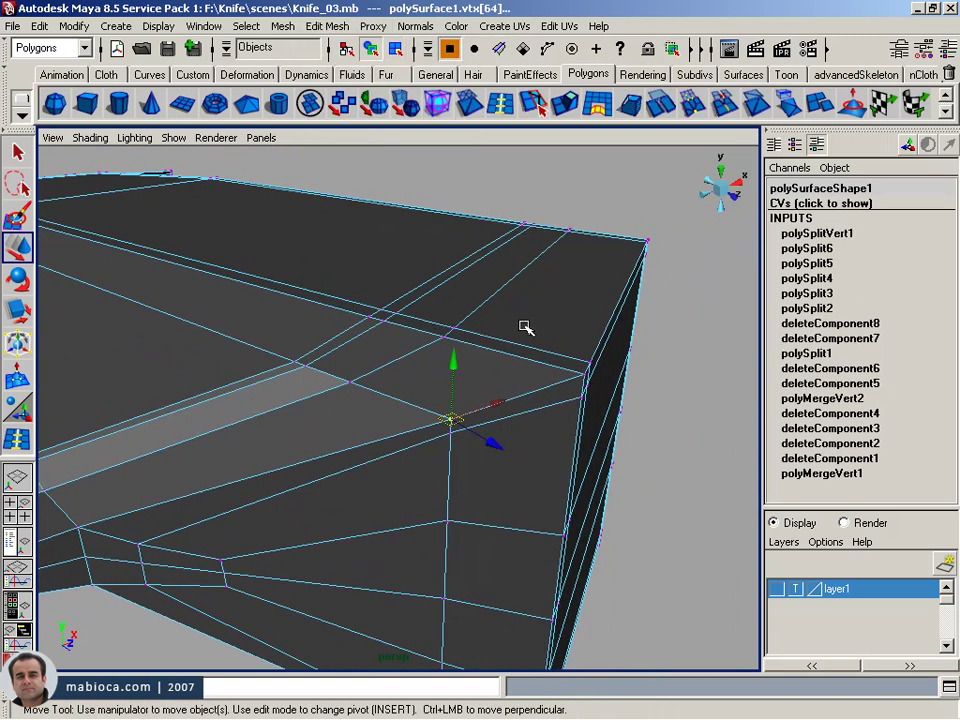
click(17, 440)
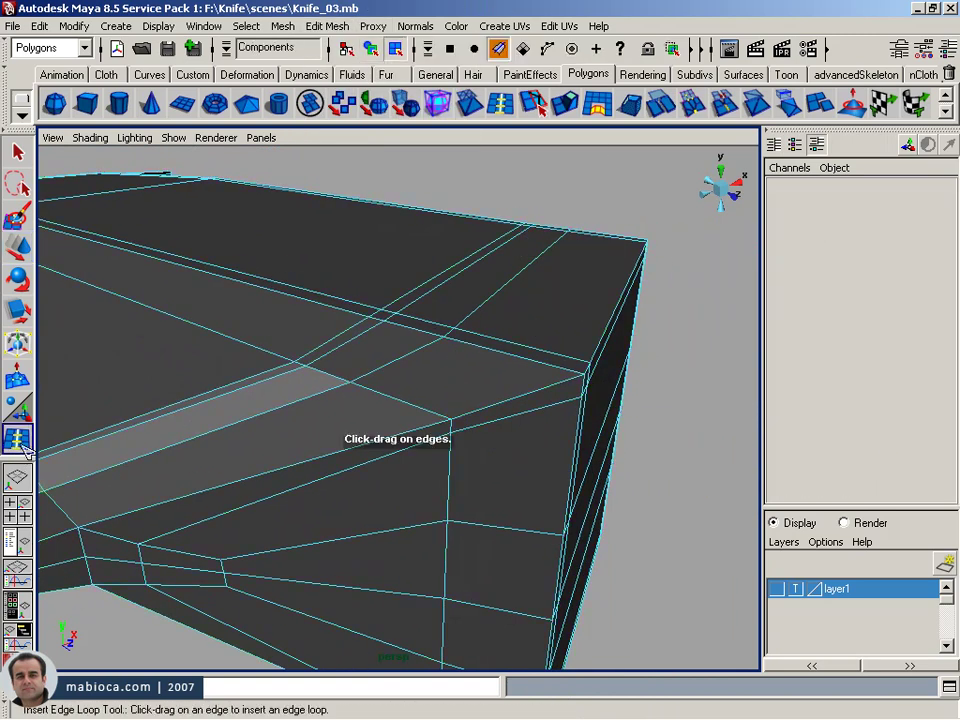
click(580, 367)
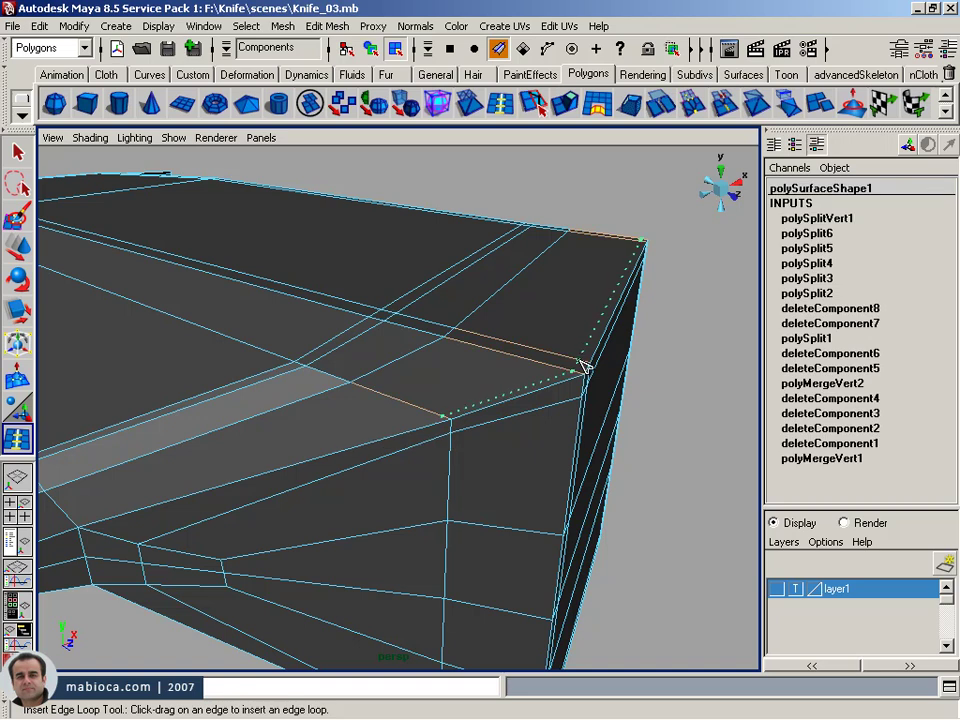
mouse_move(597, 390)
alt+mouse_down()
mouse_move(524, 299)
mouse_move(598, 300)
mouse_move(583, 306)
alt+mouse_up()
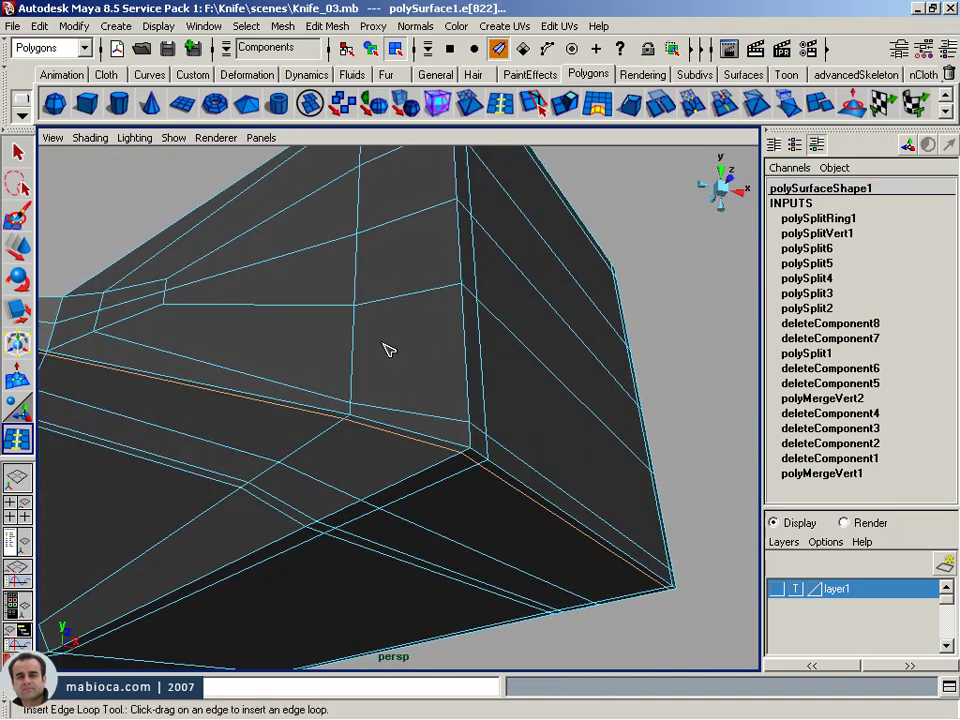
- Undo the edge loop, then select underside vertex vtx[170] and detach it
scroll(628, 378, up, 3)
key(z)
alt+drag(611, 371, 489, 381)
right_drag(567, 418, 520, 416)
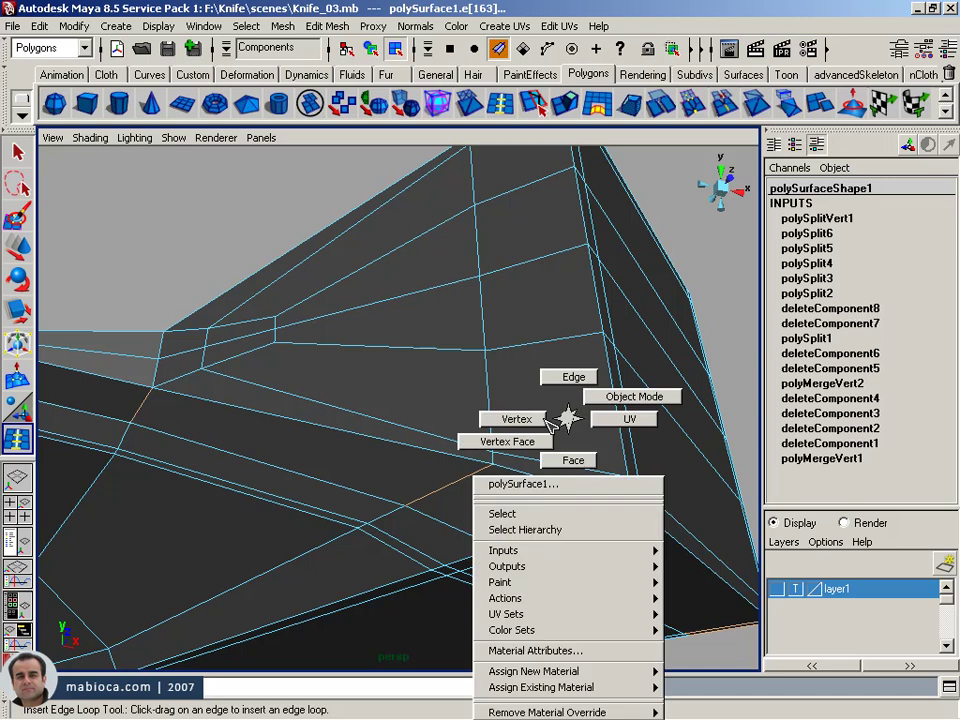
key(w)
click(493, 463)
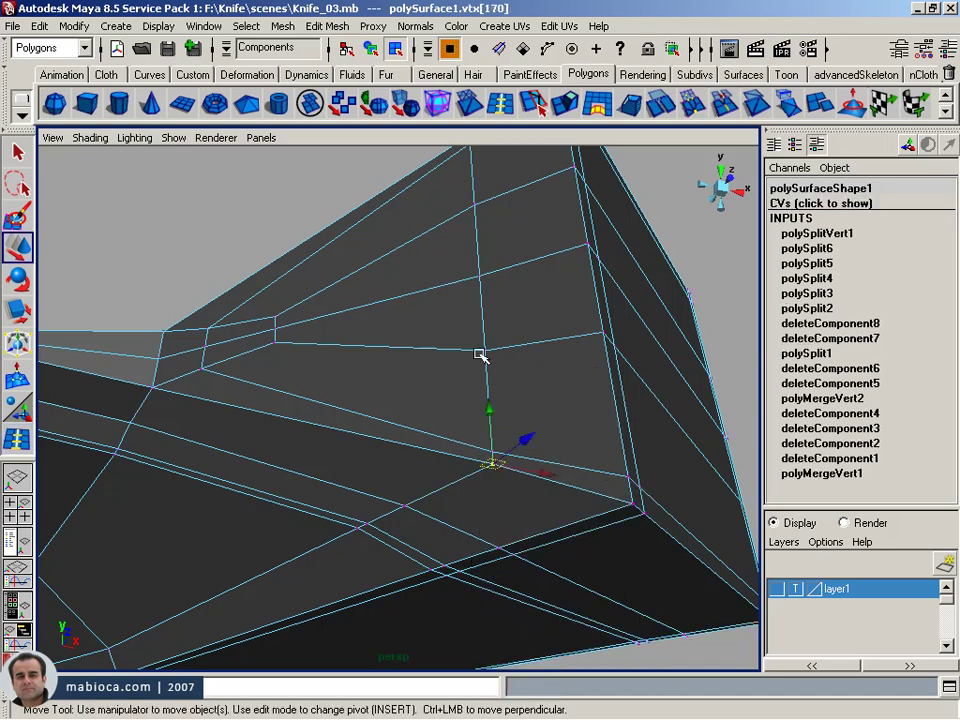
click(372, 27)
click(370, 318)
- Insert an edge loop around the blade's underside corner
right_drag(621, 396, 707, 285)
shift+right_drag(406, 364, 305, 274)
mouse_move(406, 364)
alt+mouse_down()
mouse_move(531, 452)
mouse_move(508, 441)
alt+mouse_up()
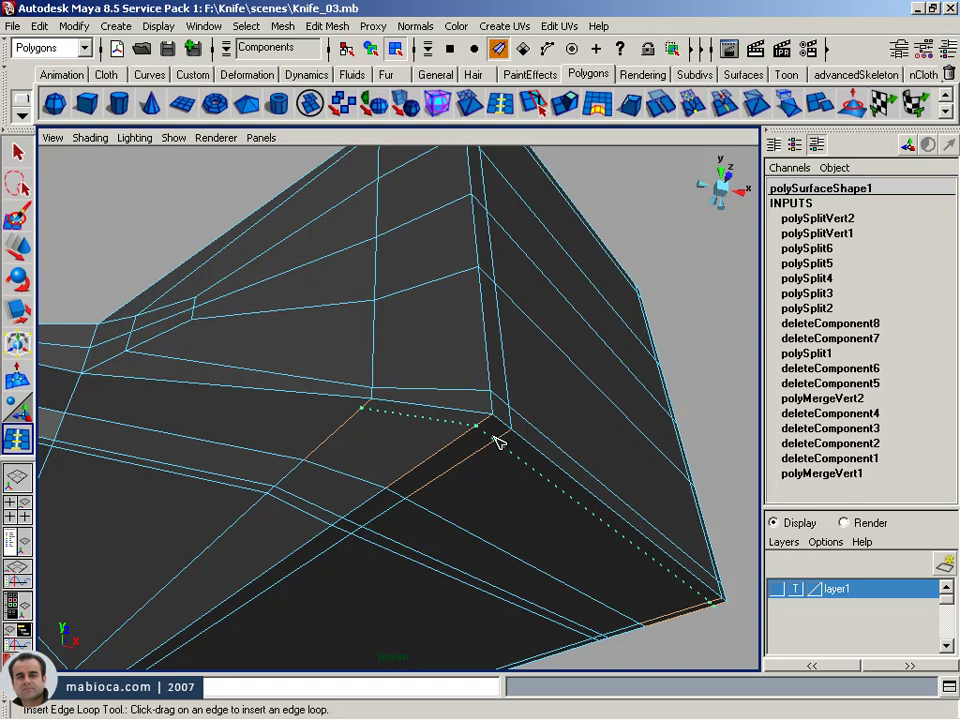
mouse_move(500, 440)
alt+mouse_down()
mouse_move(484, 415)
mouse_move(381, 459)
mouse_move(480, 467)
alt+mouse_up()
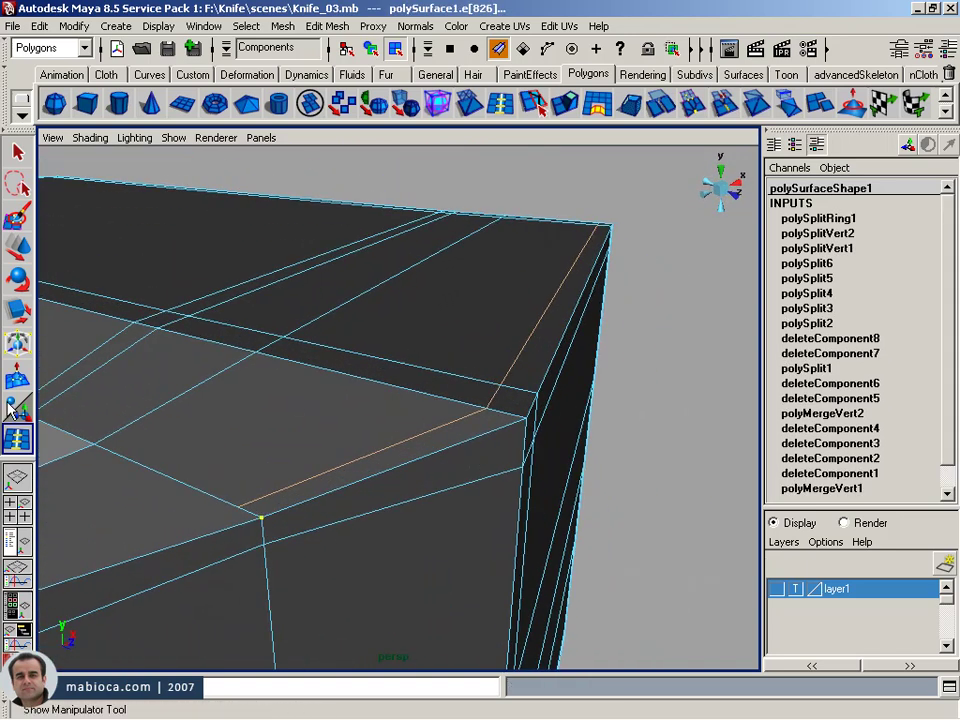
click(533, 104)
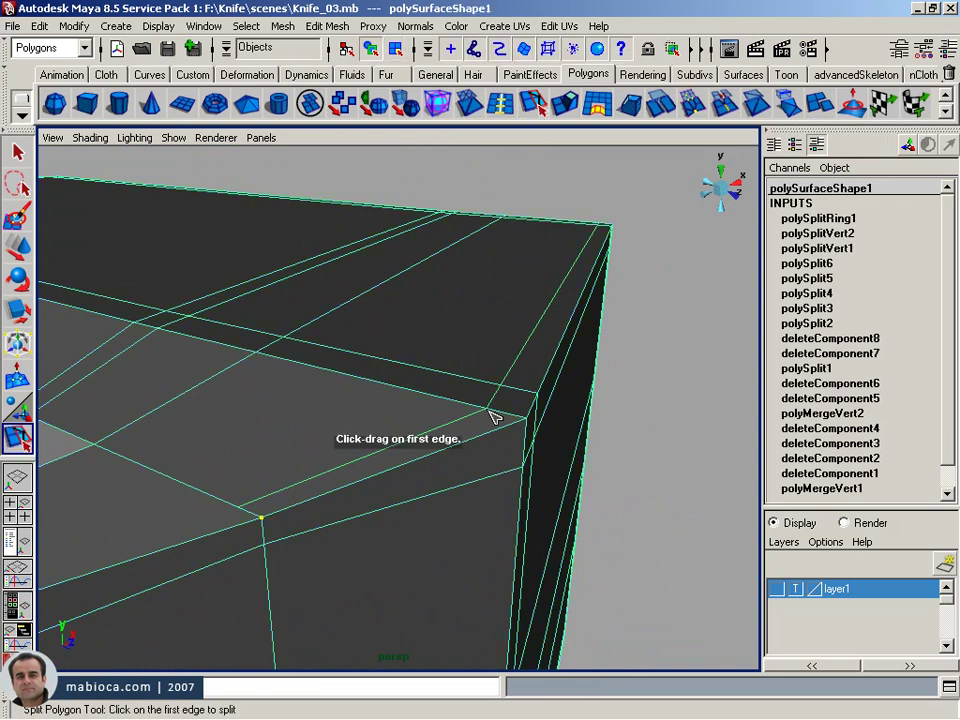
- Split the blade's end face with a short edge from the top corner edge to the next edge
click(528, 418)
mouse_move(531, 418)
alt+mouse_down()
mouse_move(563, 420)
mouse_move(598, 300)
alt+mouse_up()
click(577, 270)
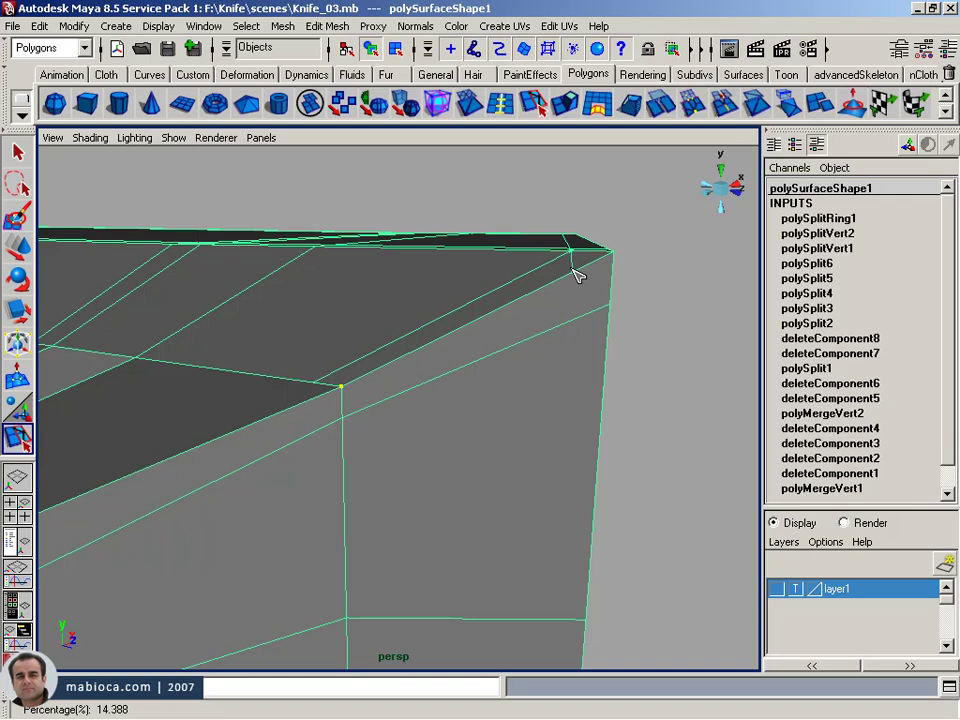
click(579, 321)
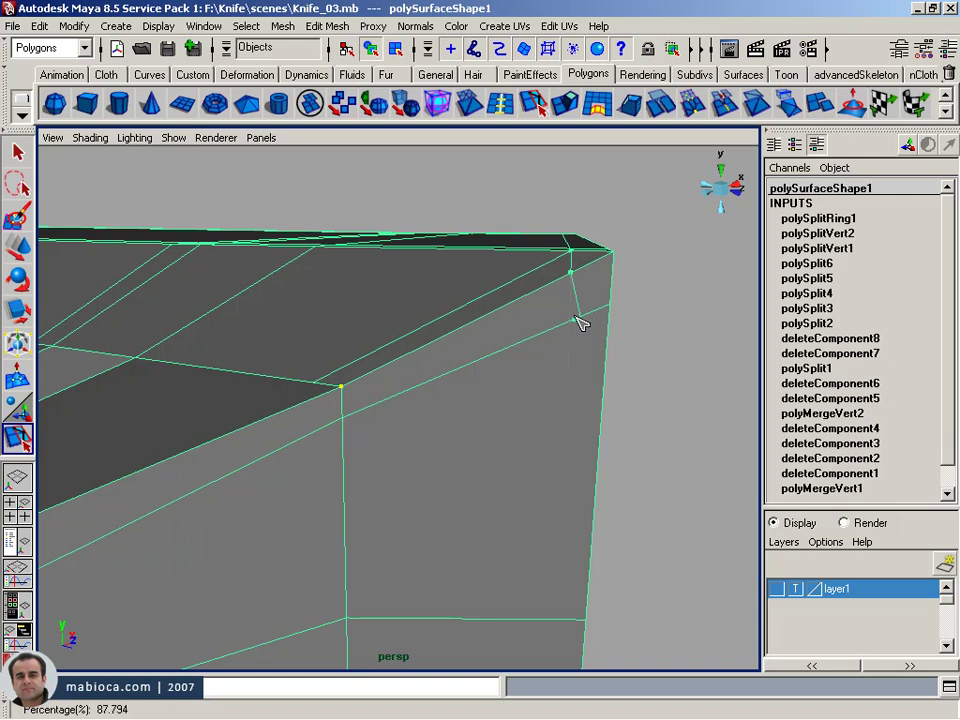
key(Return)
key(w)
key(y)
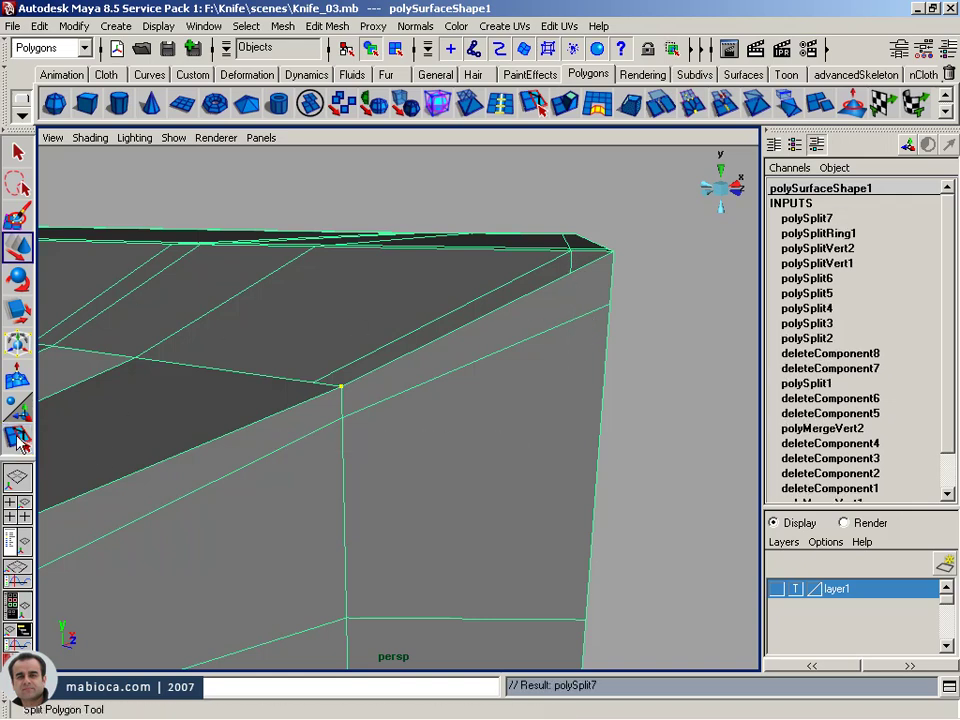
click(575, 322)
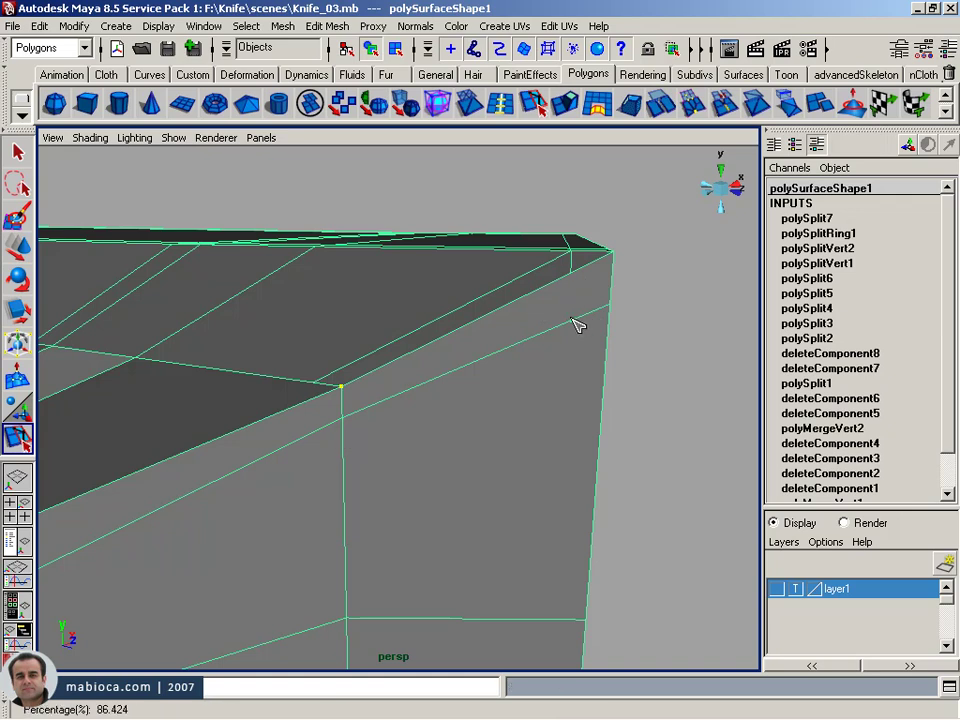
key(BackSpace)
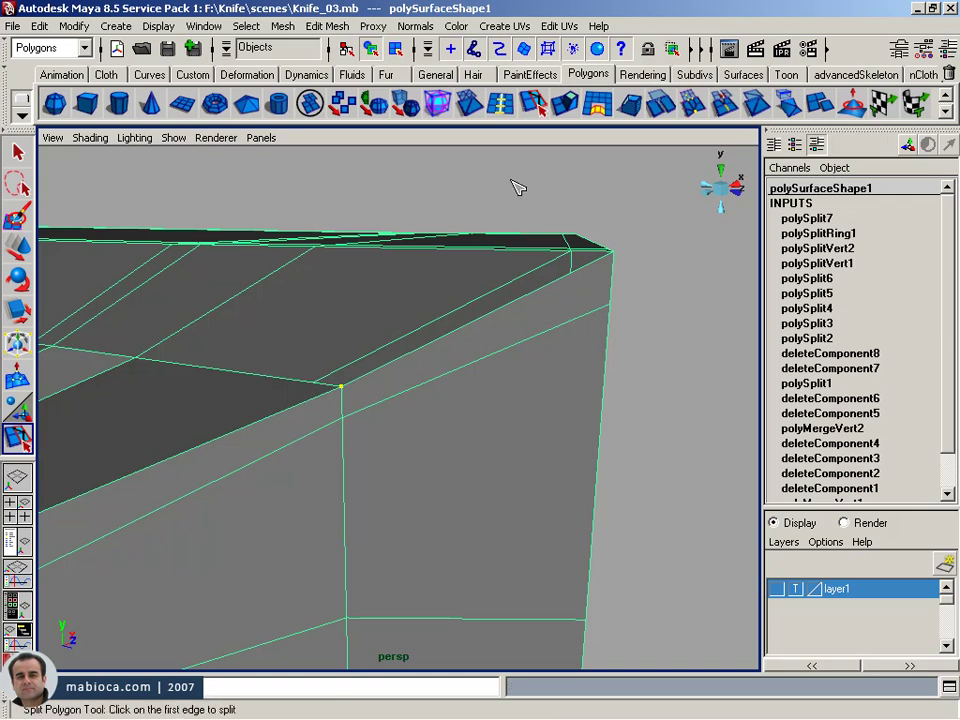
- Insert another edge loop near the blade-end corner
shift+right_drag(517, 187, 537, 270)
drag(563, 623, 480, 370)
mouse_move(480, 370)
alt+right_down()
mouse_move(617, 392)
mouse_move(574, 381)
alt+right_up()
key(w)
alt+middle_drag(574, 381, 600, 383)
- Merge the loose corner vertex with Merge and check it in wireframe
click(574, 262)
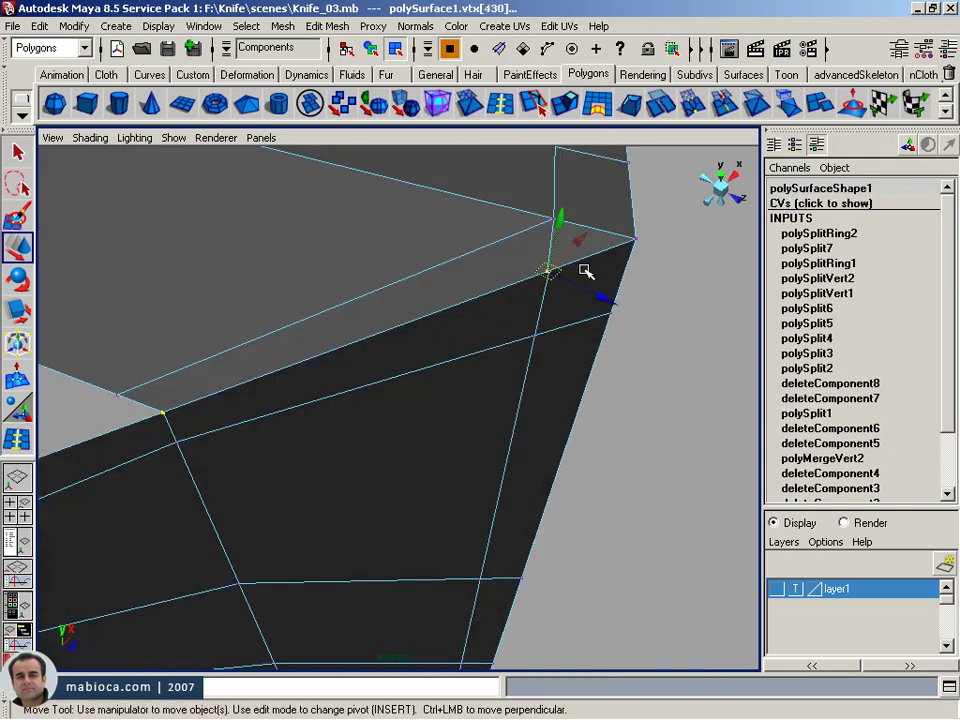
click(693, 103)
mouse_move(636, 331)
alt+mouse_down()
mouse_move(525, 510)
mouse_move(410, 516)
alt+mouse_up()
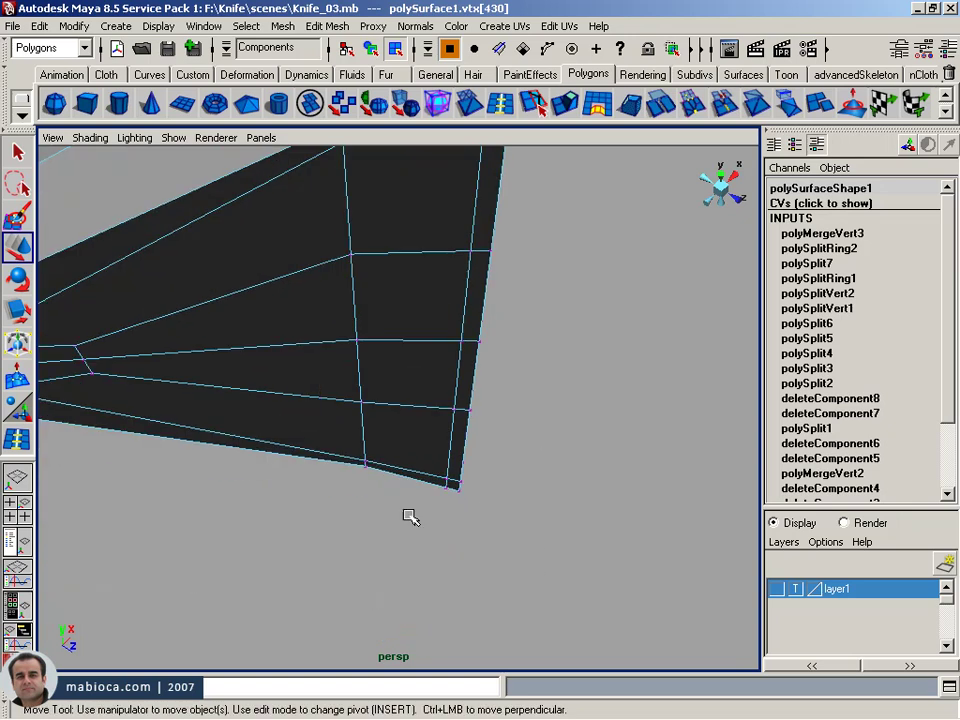
key(4)
mouse_move(424, 444)
alt+mouse_down()
mouse_move(424, 489)
mouse_move(360, 538)
mouse_move(542, 314)
alt+mouse_up()
mouse_move(542, 314)
alt+middle_down()
mouse_move(482, 409)
mouse_move(407, 424)
mouse_move(422, 521)
mouse_move(466, 154)
alt+middle_up()
- Frame vertex vtx[170] in shaded view and split from the lower edge to the corner edge
click(490, 652)
key(f)
mouse_move(494, 604)
alt+mouse_down()
mouse_move(542, 566)
mouse_move(536, 549)
alt+mouse_up()
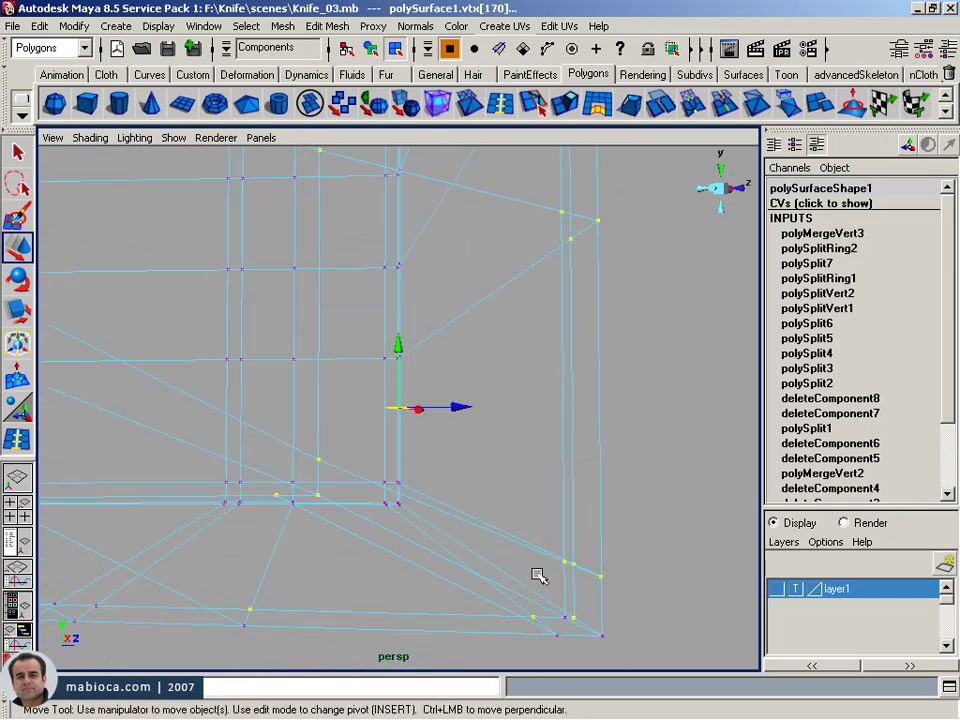
key(5)
mouse_move(585, 627)
alt+mouse_down()
mouse_move(587, 601)
mouse_move(557, 574)
mouse_move(553, 538)
alt+mouse_up()
alt+right_drag(553, 538, 480, 538)
click(534, 103)
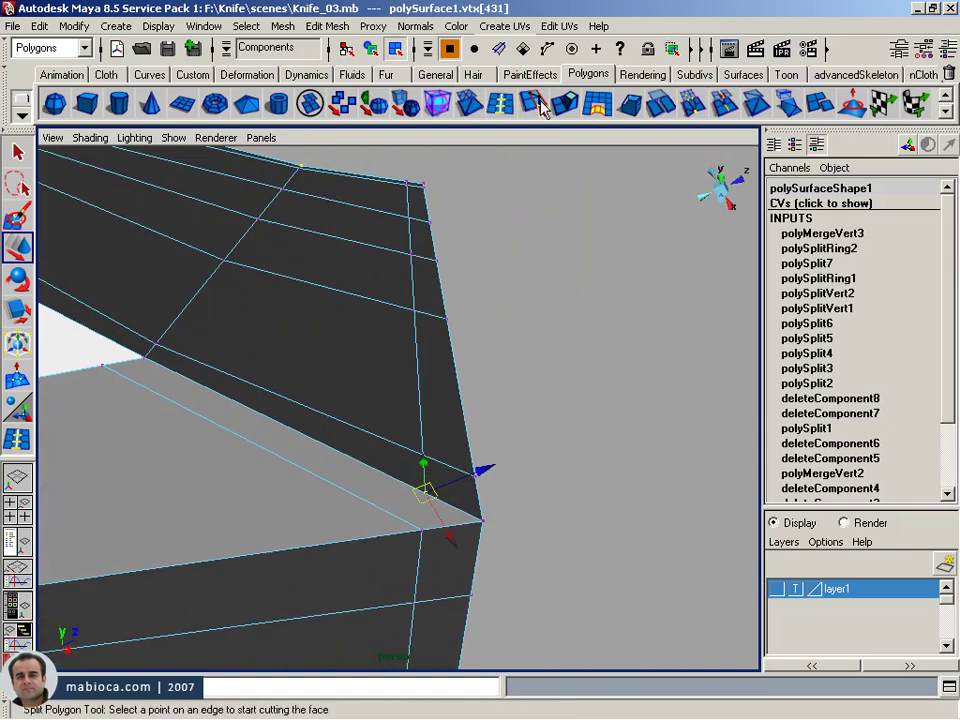
mouse_move(441, 524)
mouse_down()
mouse_move(419, 494)
mouse_move(522, 567)
mouse_up()
click(481, 529)
- Commit the split, then merge the overlapping vertices at the first knife corner
key(w)
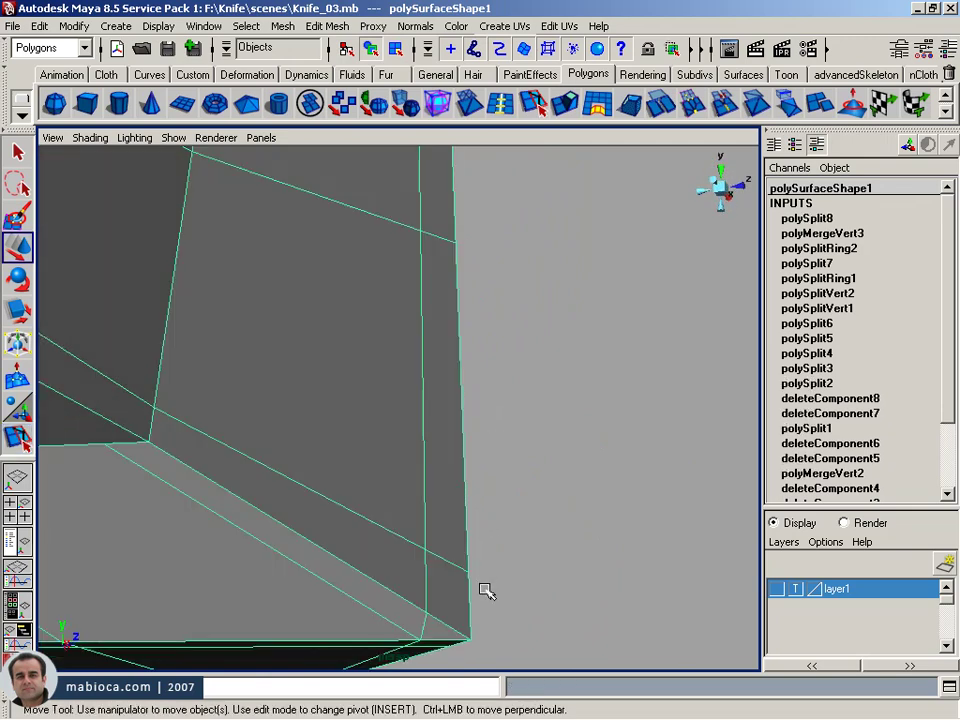
right_drag(615, 439, 549, 439)
drag(662, 460, 617, 490)
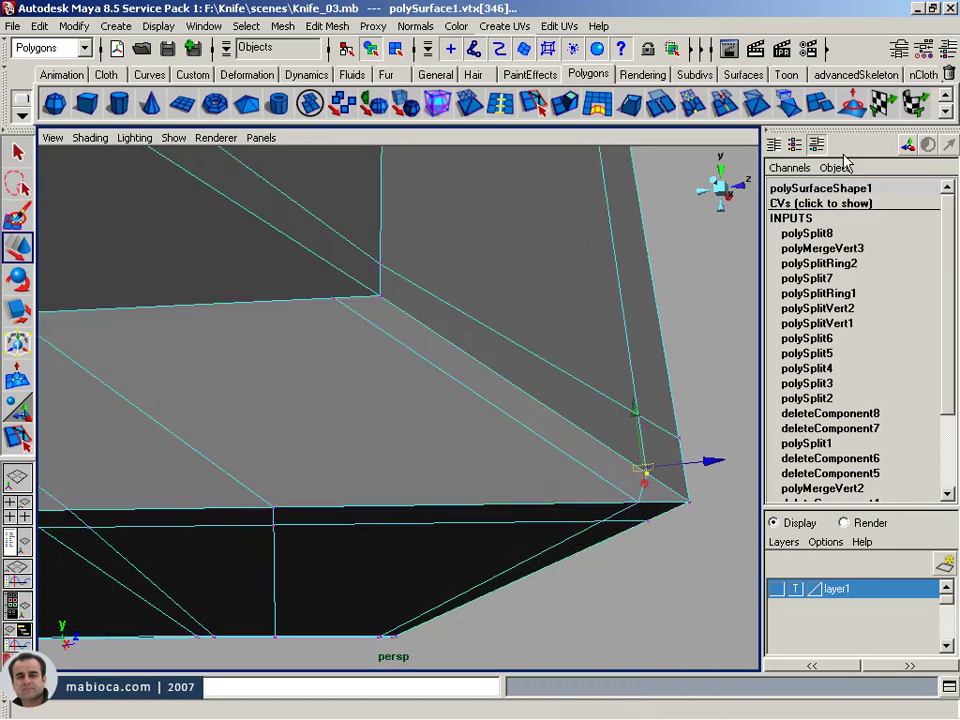
click(827, 204)
key(4)
alt+drag(707, 326, 628, 450)
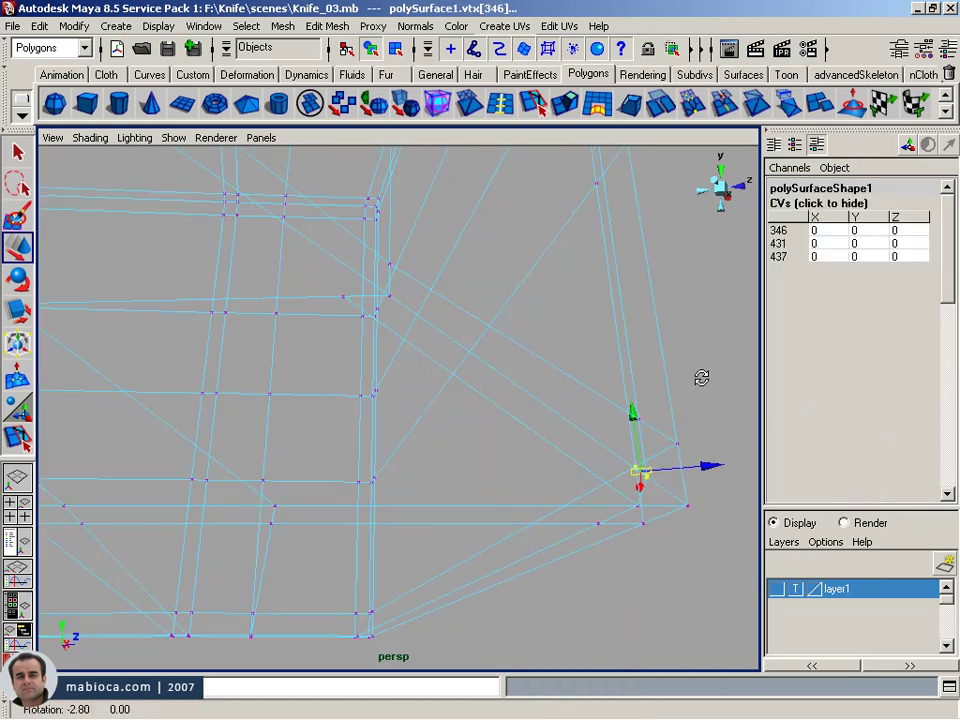
click(697, 103)
key(5)
- Merge the overlapping vertices at the second corner point into one
mouse_move(663, 355)
alt+mouse_down()
mouse_move(456, 343)
mouse_move(510, 426)
mouse_move(520, 300)
mouse_move(493, 364)
mouse_move(476, 364)
alt+mouse_up()
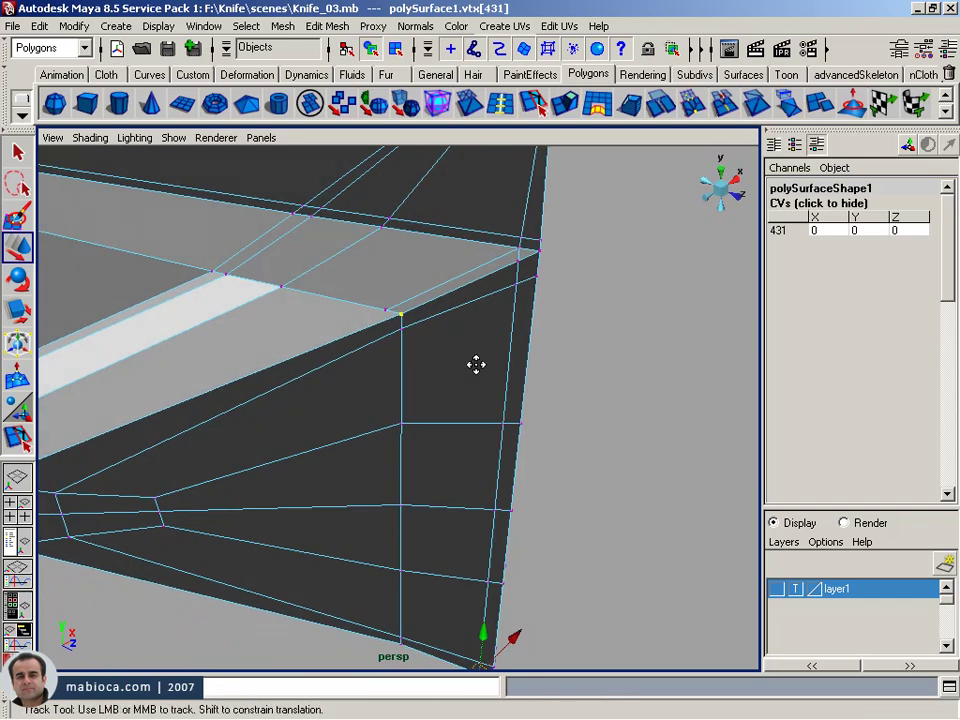
alt+middle_drag(476, 364, 551, 461)
mouse_move(551, 461)
alt+mouse_down()
mouse_move(580, 456)
mouse_move(519, 465)
mouse_move(540, 469)
mouse_move(499, 396)
alt+mouse_up()
right_drag(499, 396, 503, 345)
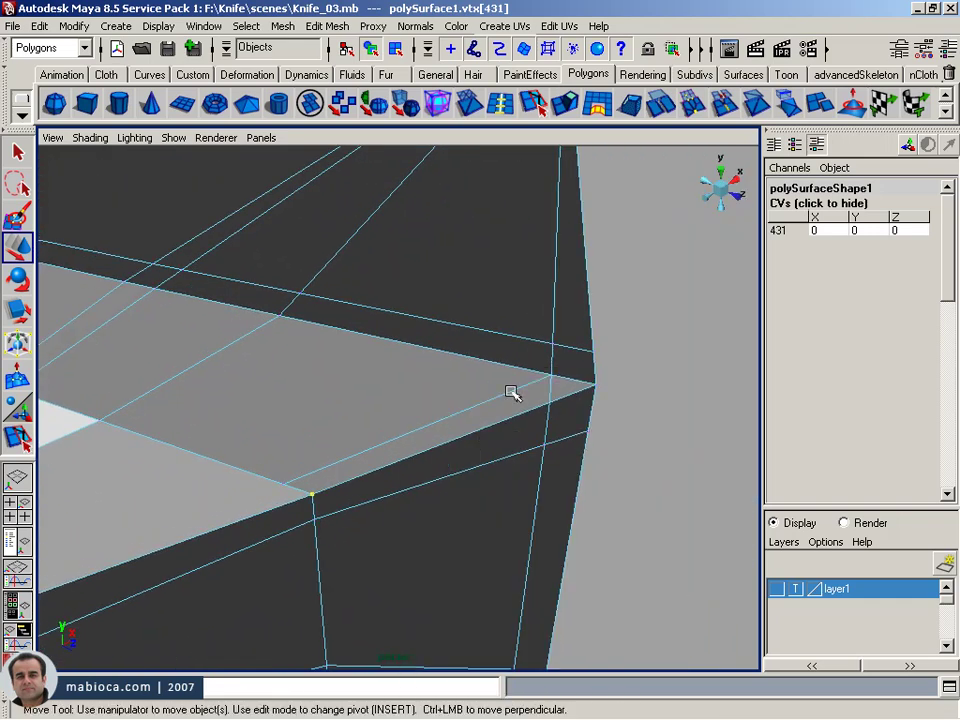
click(514, 388)
click(473, 432)
right_drag(426, 416, 372, 416)
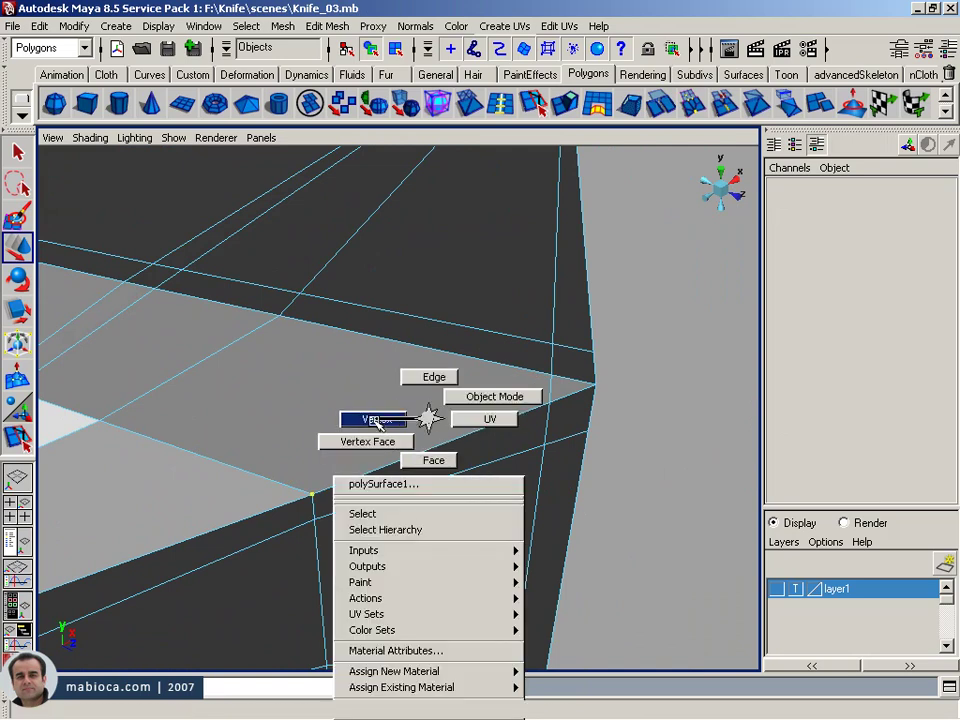
drag(308, 507, 307, 507)
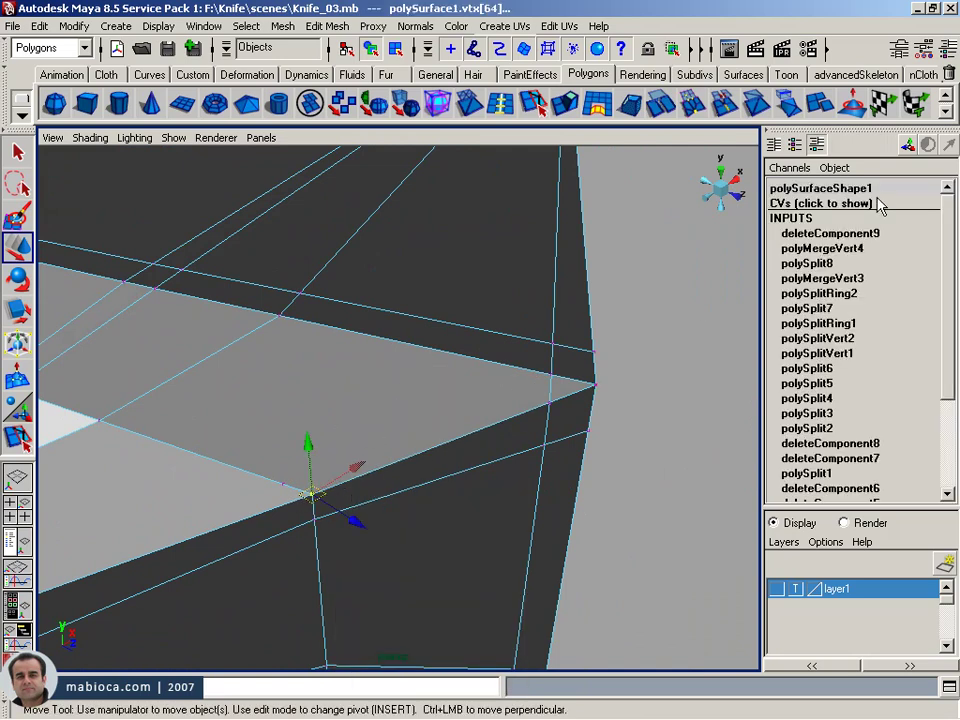
click(820, 203)
click(532, 100)
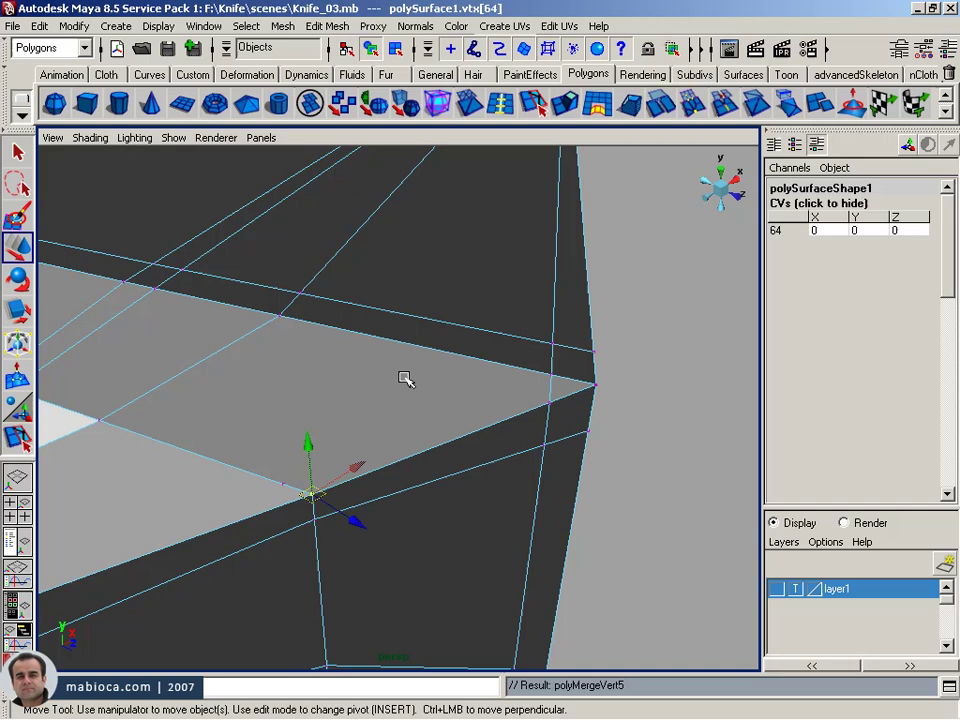
- Merge the doubled corner vertices on the underside of the knife tip
click(293, 493)
alt+right_drag(293, 493, 454, 454)
alt+middle_drag(454, 454, 394, 449)
mouse_move(394, 449)
alt+mouse_down()
mouse_move(433, 392)
mouse_move(465, 461)
alt+mouse_up()
mouse_move(465, 461)
alt+right_down()
mouse_move(439, 469)
mouse_move(535, 513)
alt+right_up()
alt+drag(535, 513, 432, 535)
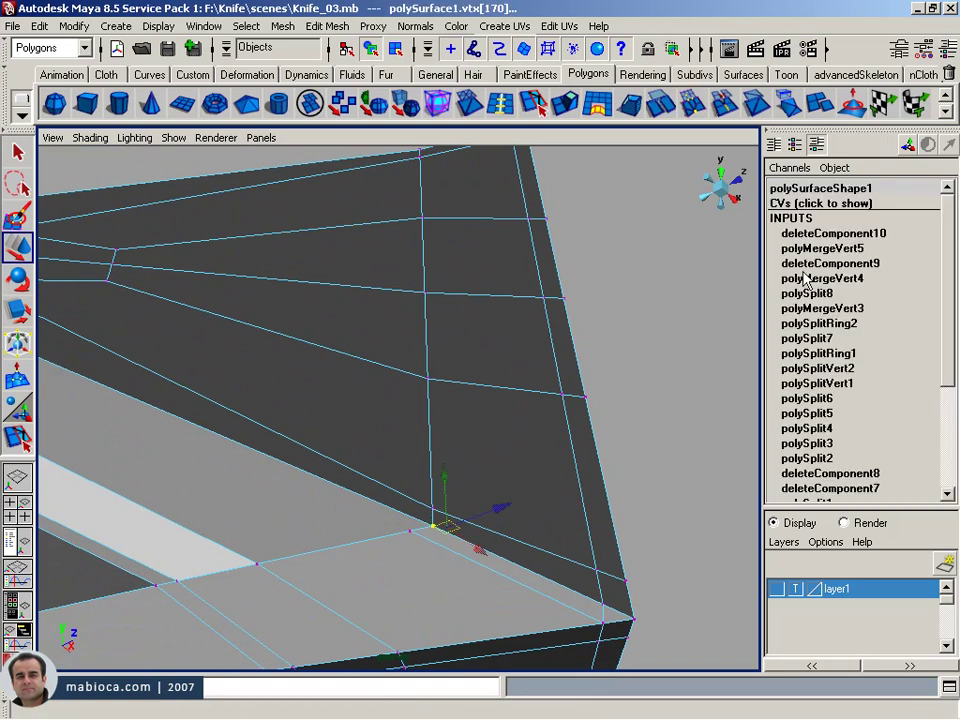
click(820, 203)
click(694, 108)
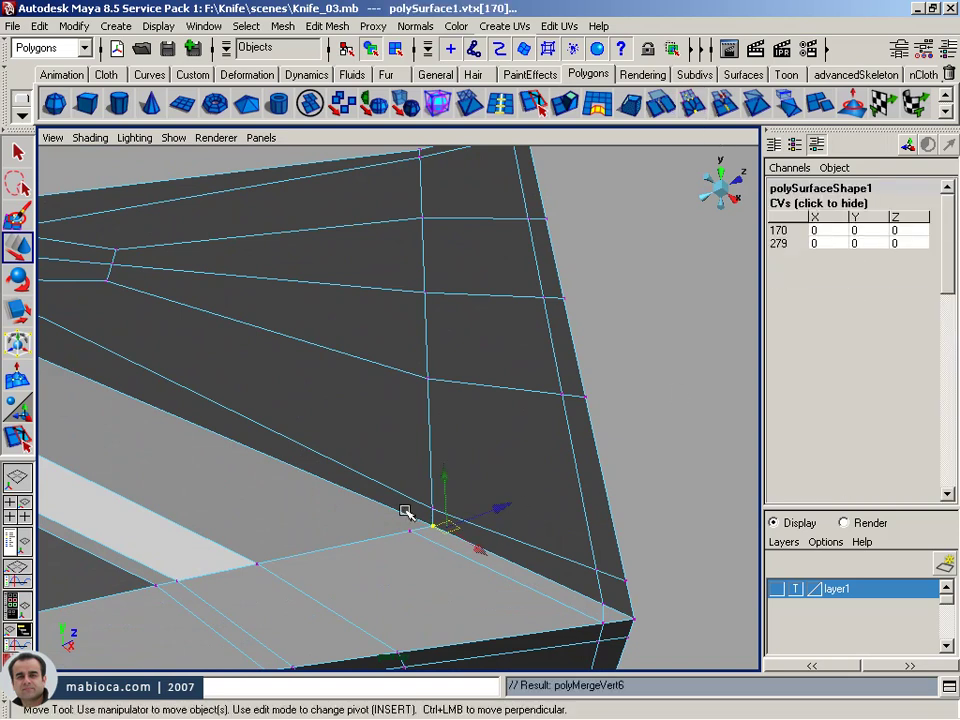
- Delete the stray corner vertices 280 and 281
drag(408, 521, 417, 545)
right_click(474, 425)
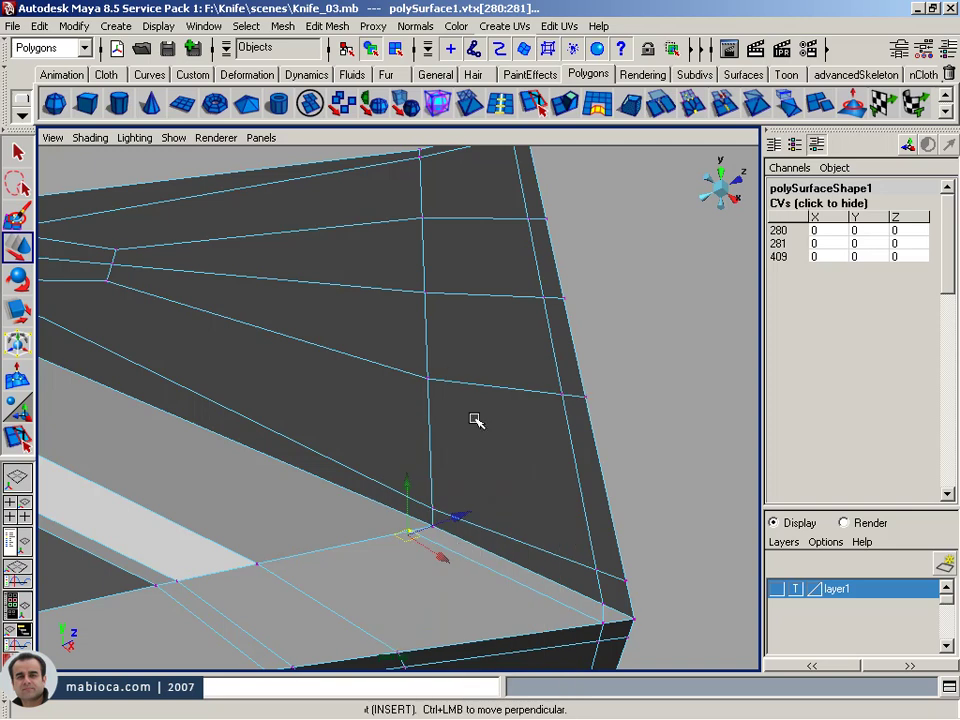
click(467, 552)
right_drag(443, 418, 370, 416)
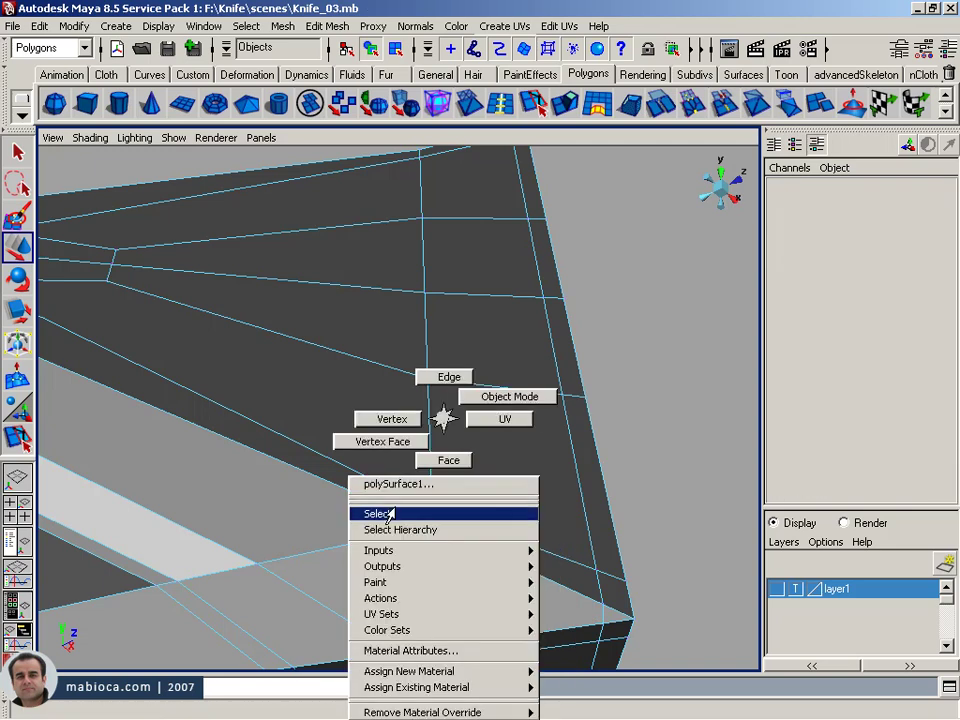
drag(440, 515, 417, 548)
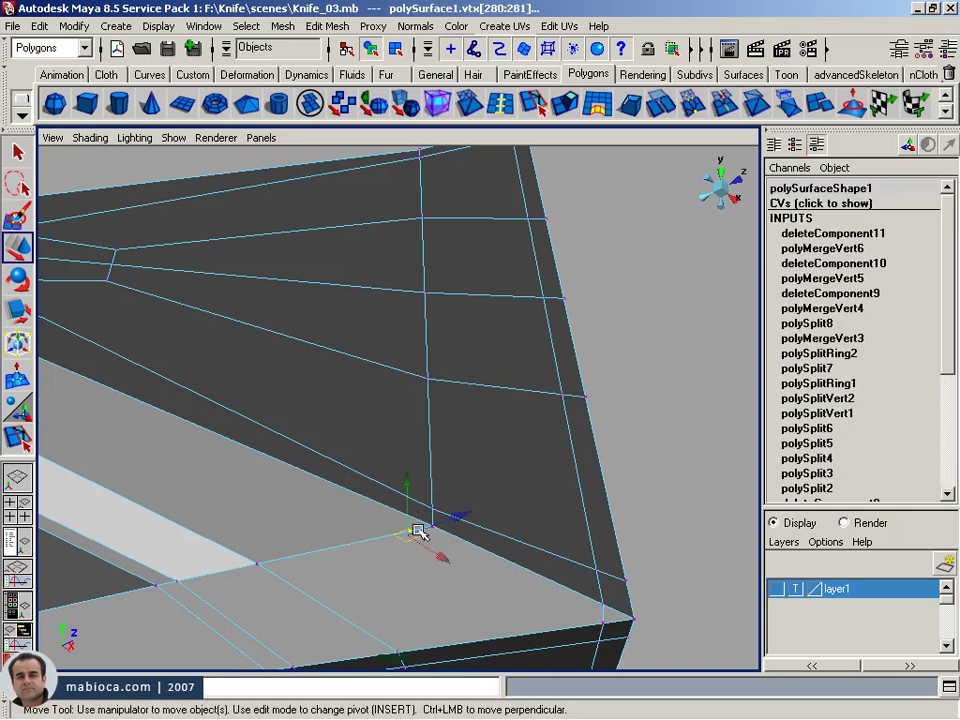
key(Delete)
- Select the stray vertex at the next corner and inspect it from several angles
alt+drag(560, 567, 459, 551)
alt+right_drag(459, 551, 476, 495)
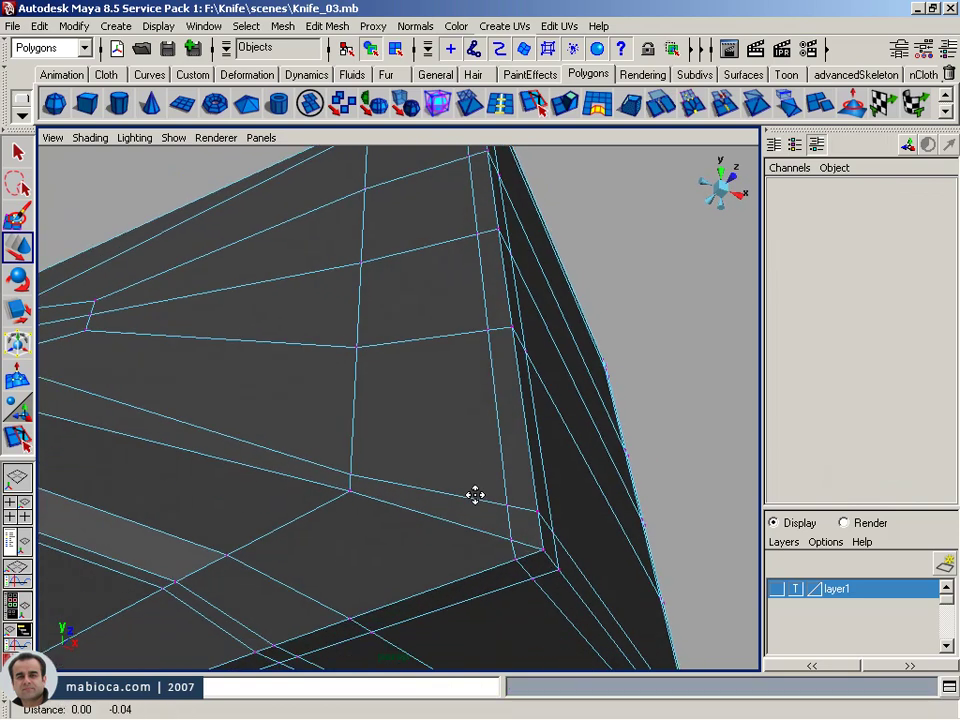
mouse_move(529, 486)
alt+middle_down()
mouse_move(506, 459)
mouse_move(529, 461)
alt+middle_up()
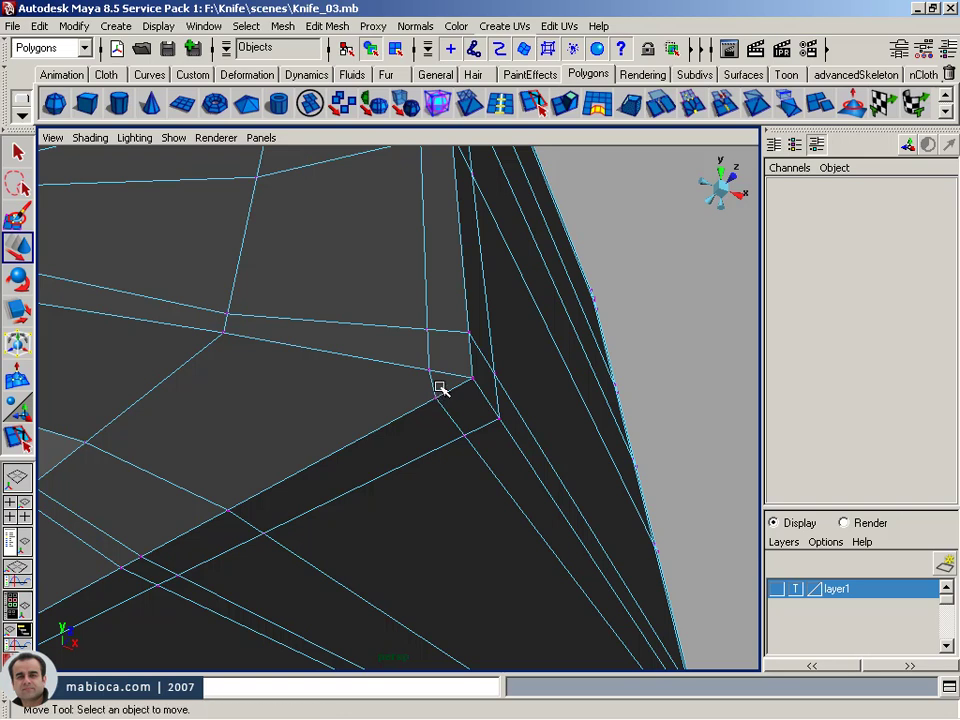
right_drag(433, 372, 429, 373)
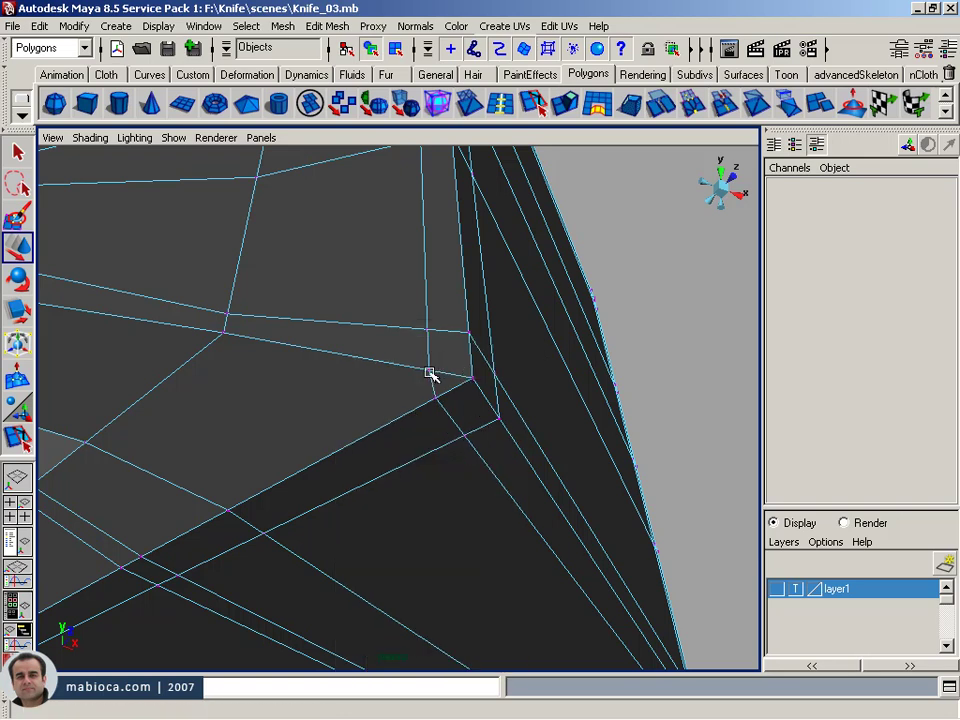
click(428, 373)
mouse_move(429, 398)
alt+mouse_down()
mouse_move(465, 474)
mouse_move(460, 458)
alt+mouse_up()
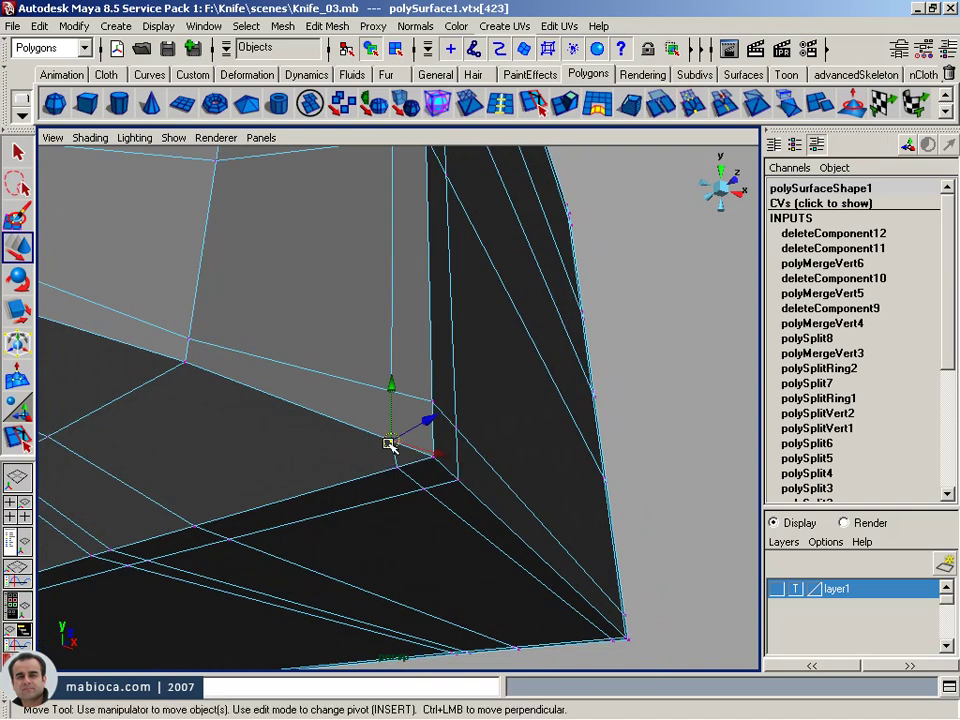
alt+right_drag(390, 445, 398, 456)
mouse_move(422, 435)
alt+mouse_down()
mouse_move(439, 407)
mouse_move(459, 405)
mouse_move(465, 426)
mouse_move(430, 429)
alt+mouse_up()
mouse_move(409, 426)
alt+mouse_down()
mouse_move(369, 403)
mouse_move(310, 428)
alt+mouse_up()
mouse_move(310, 428)
alt+middle_down()
mouse_move(308, 439)
mouse_move(253, 415)
mouse_move(189, 408)
mouse_move(225, 399)
mouse_move(216, 399)
alt+middle_up()
alt+right_drag(216, 399, 221, 401)
key(F8)
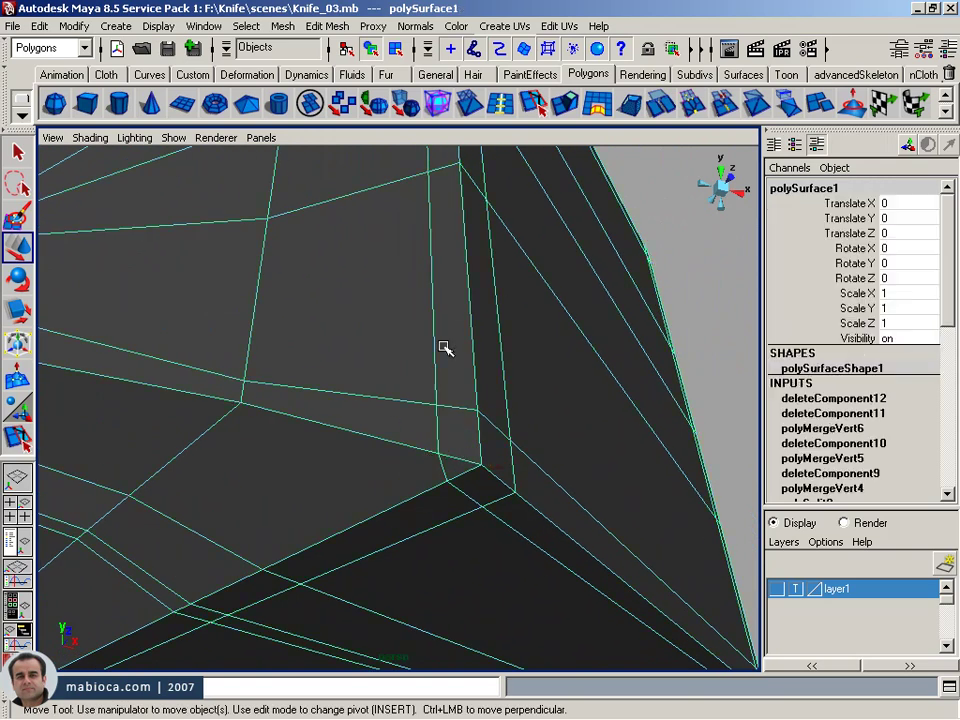
key(w)
right_drag(549, 369, 491, 369)
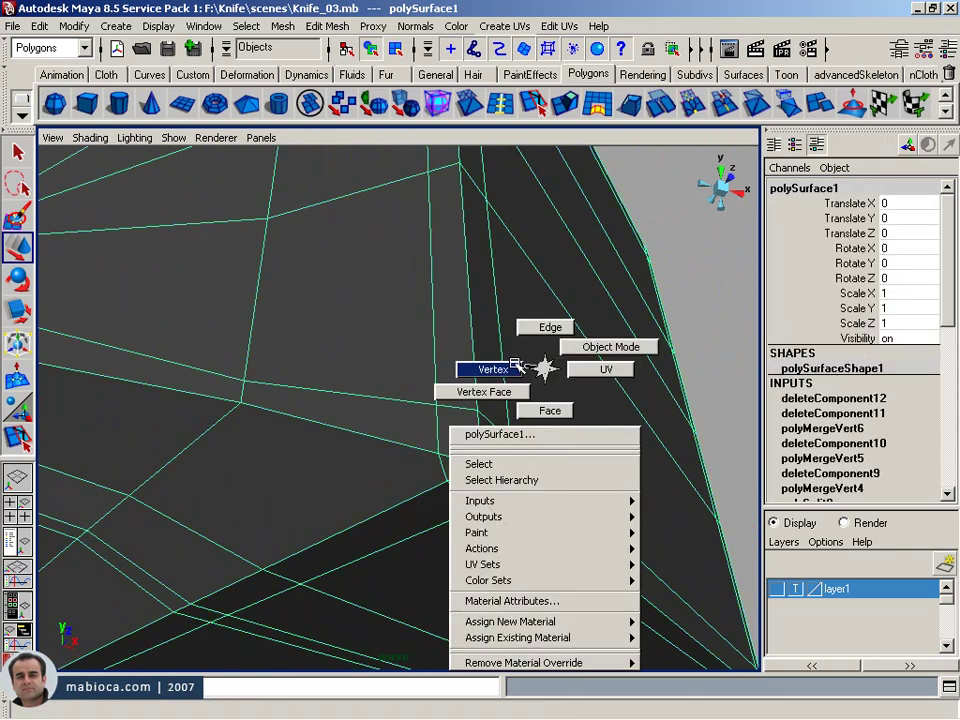
drag(520, 401, 503, 481)
drag(418, 541, 420, 540)
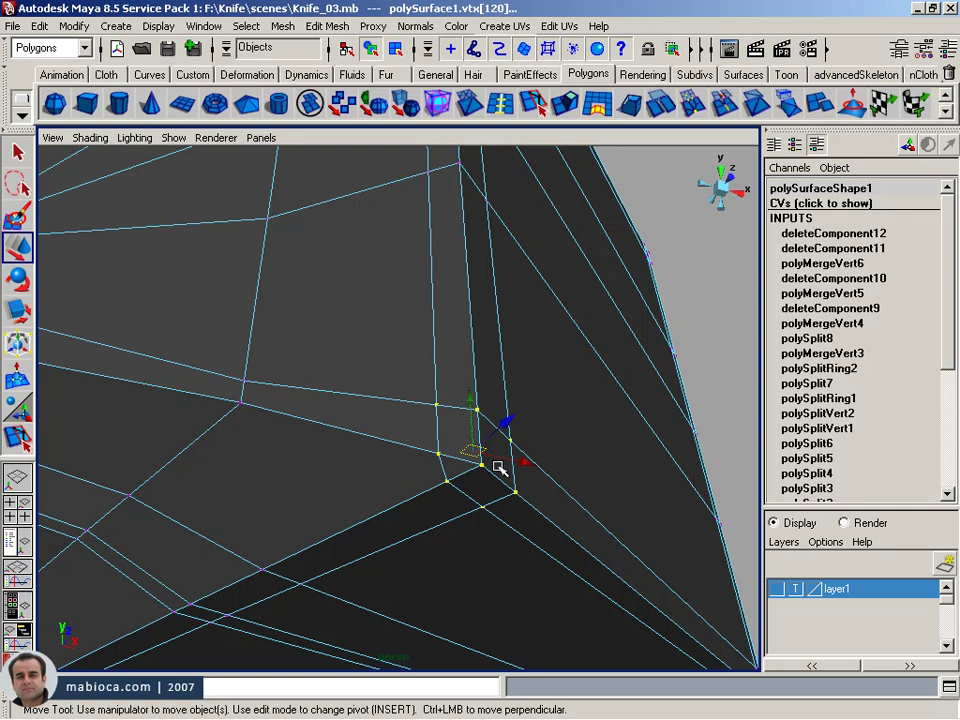
click(832, 204)
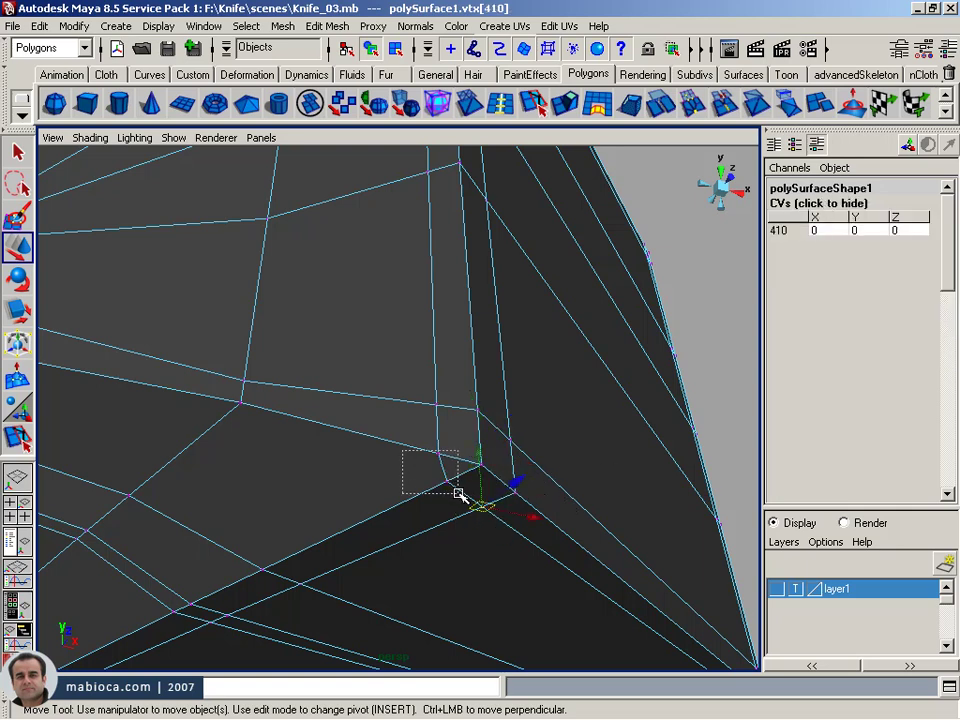
drag(458, 493, 462, 490)
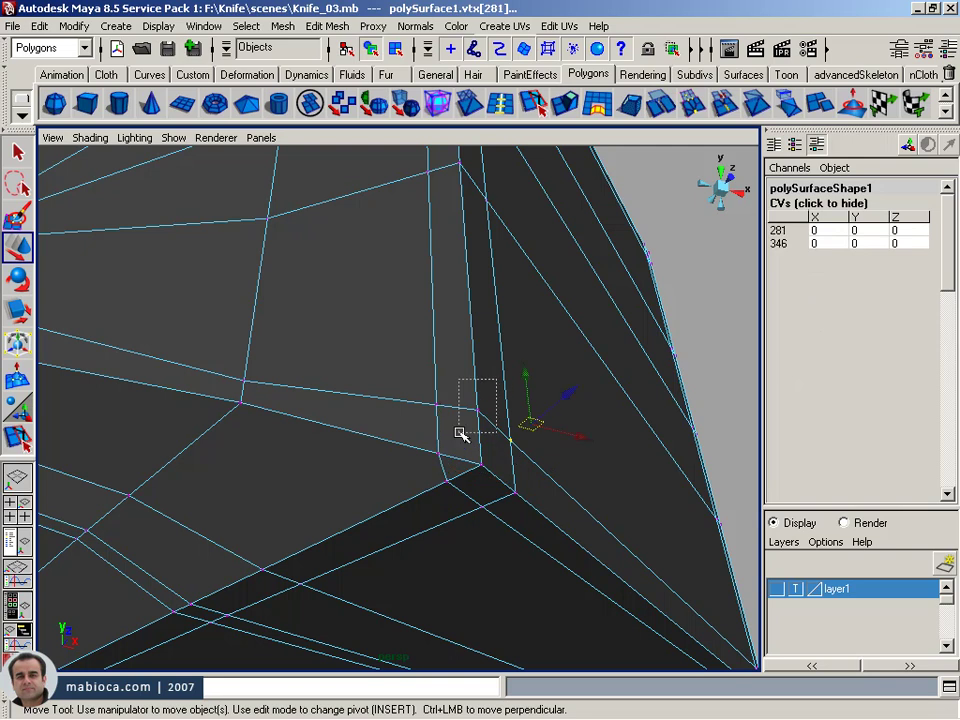
drag(460, 431, 462, 432)
key(4)
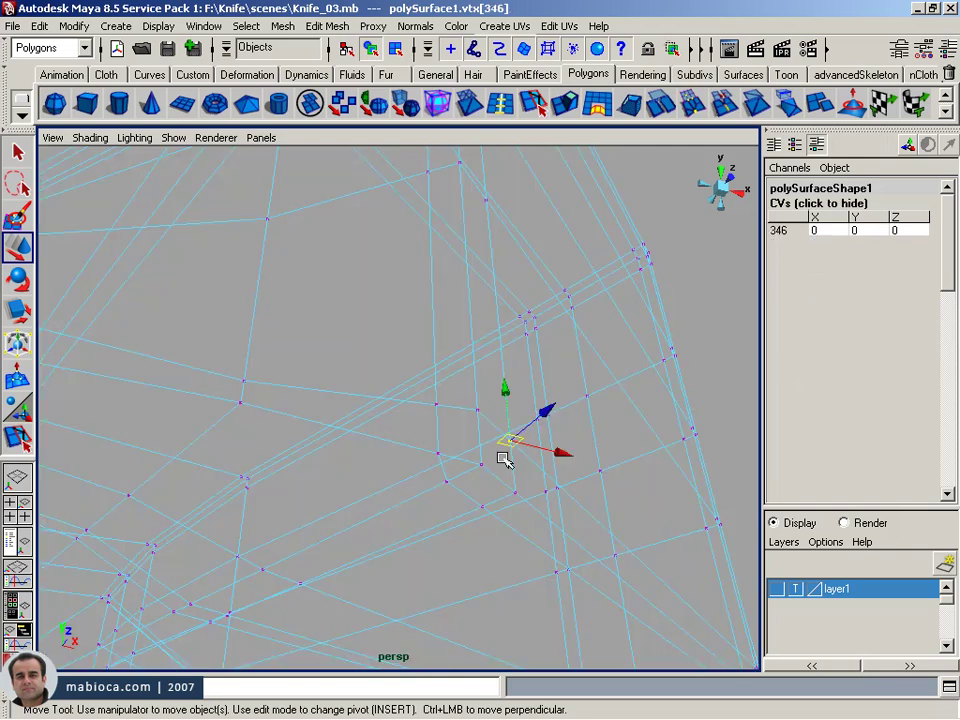
click(441, 441)
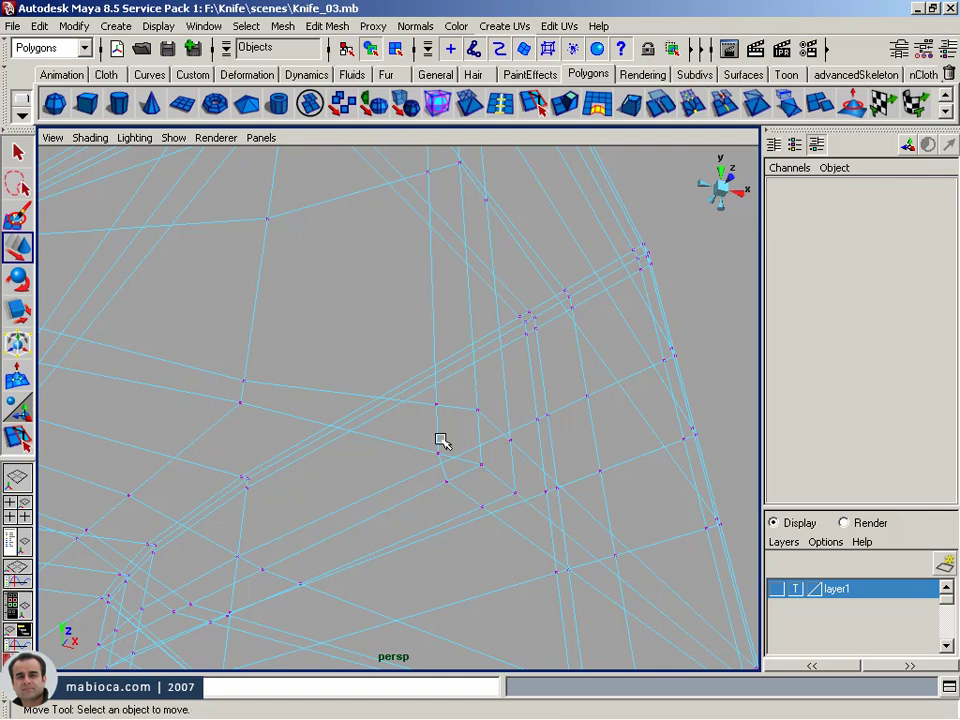
key(F8)
key(5)
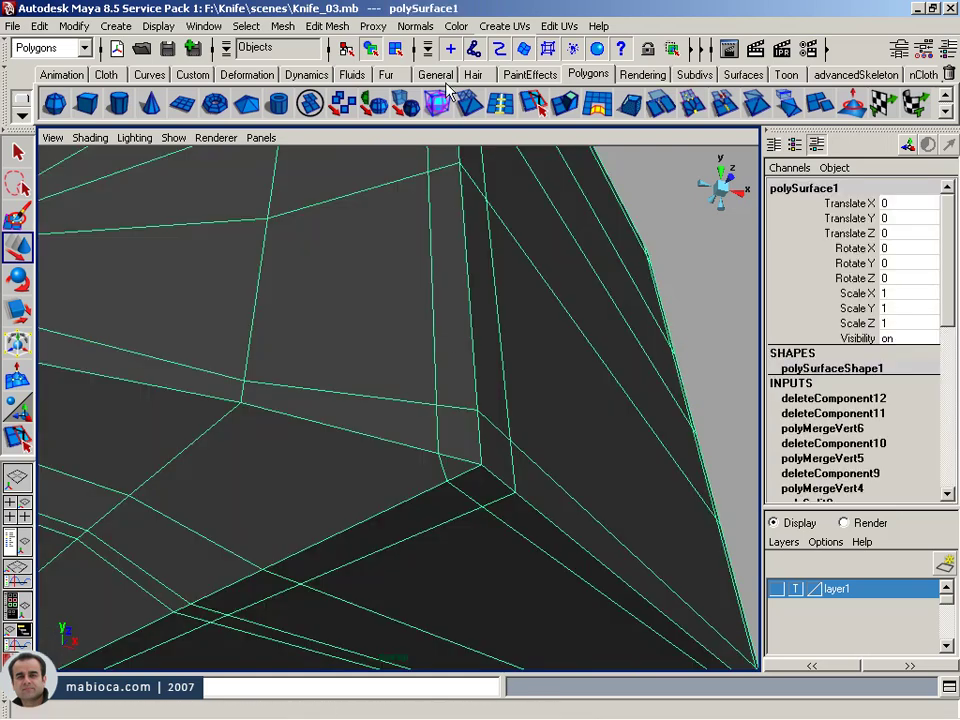
- Test-smooth and undo, then split a new edge from the corner to the opposite vertex
click(406, 103)
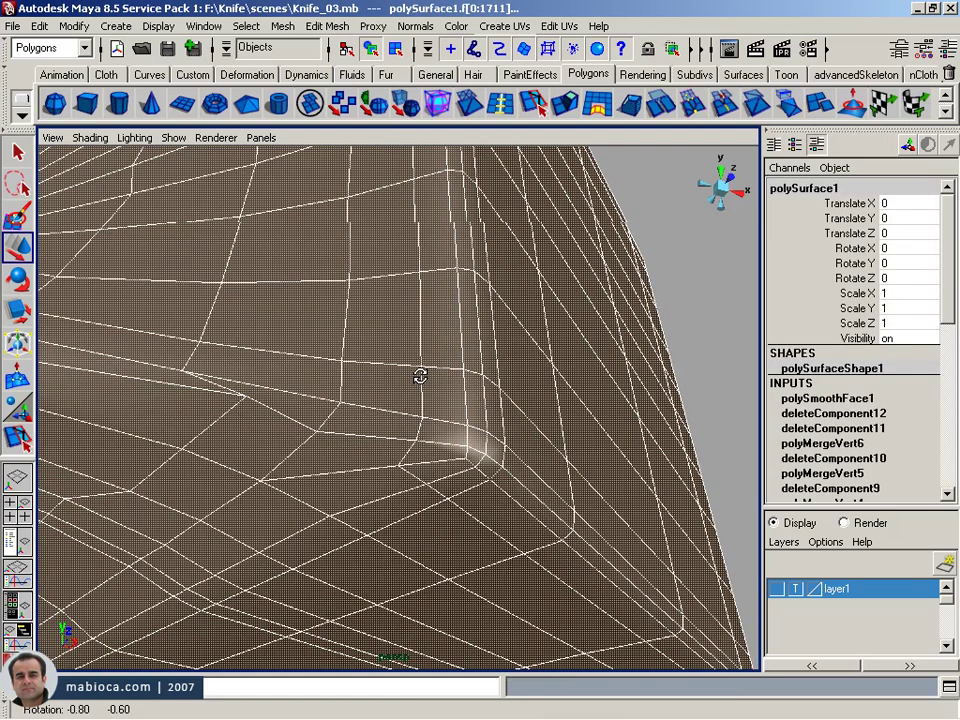
key(ctrl+z)
click(19, 442)
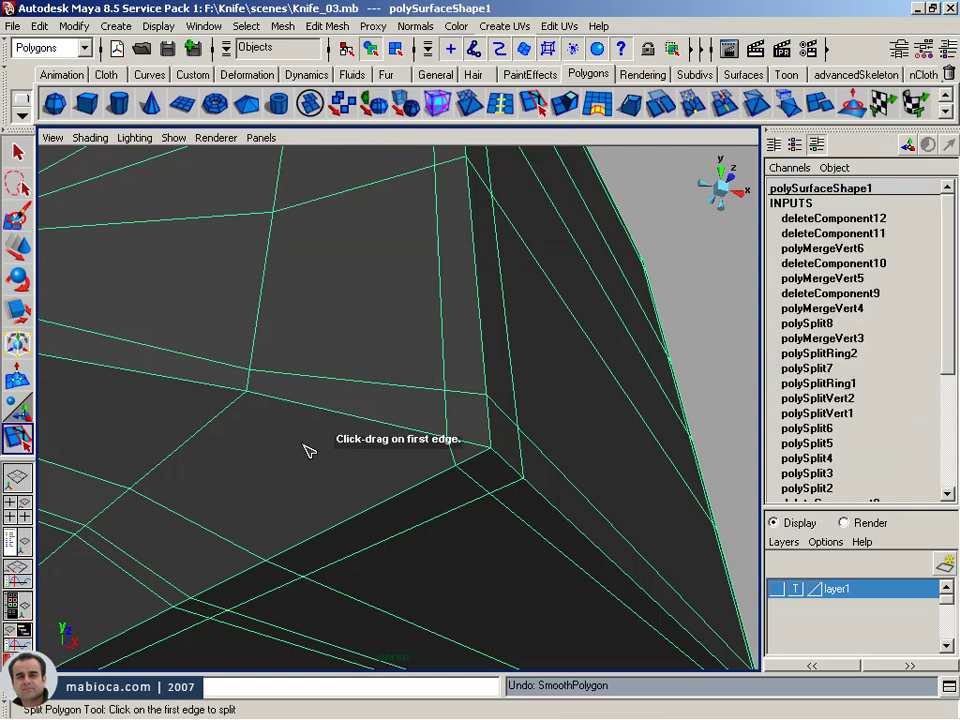
click(452, 464)
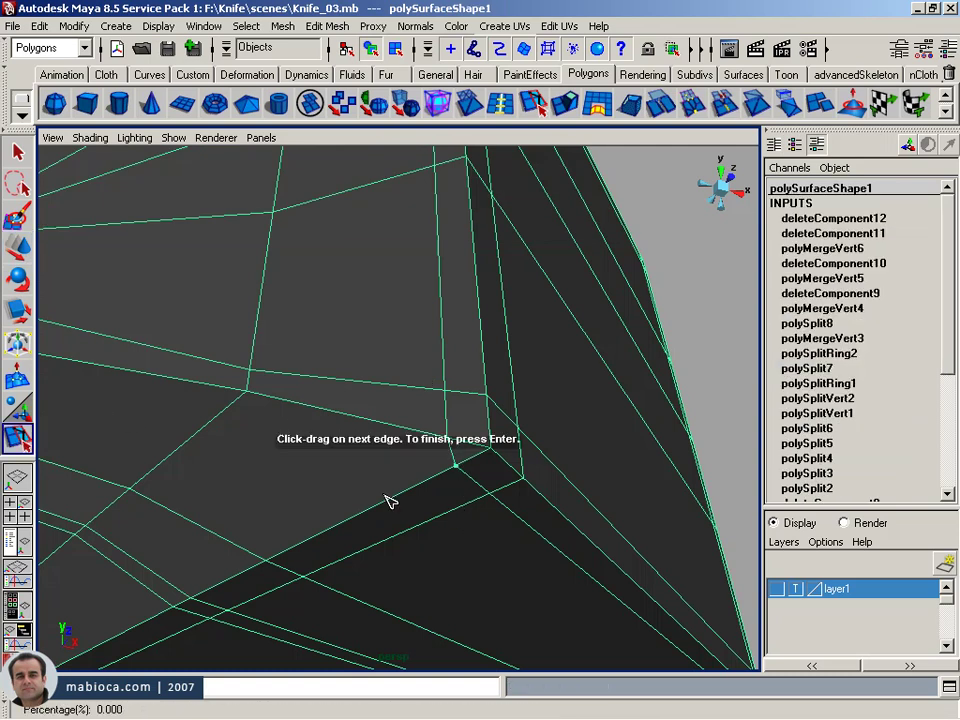
drag(262, 397, 155, 393)
key(Return)
key(Return)
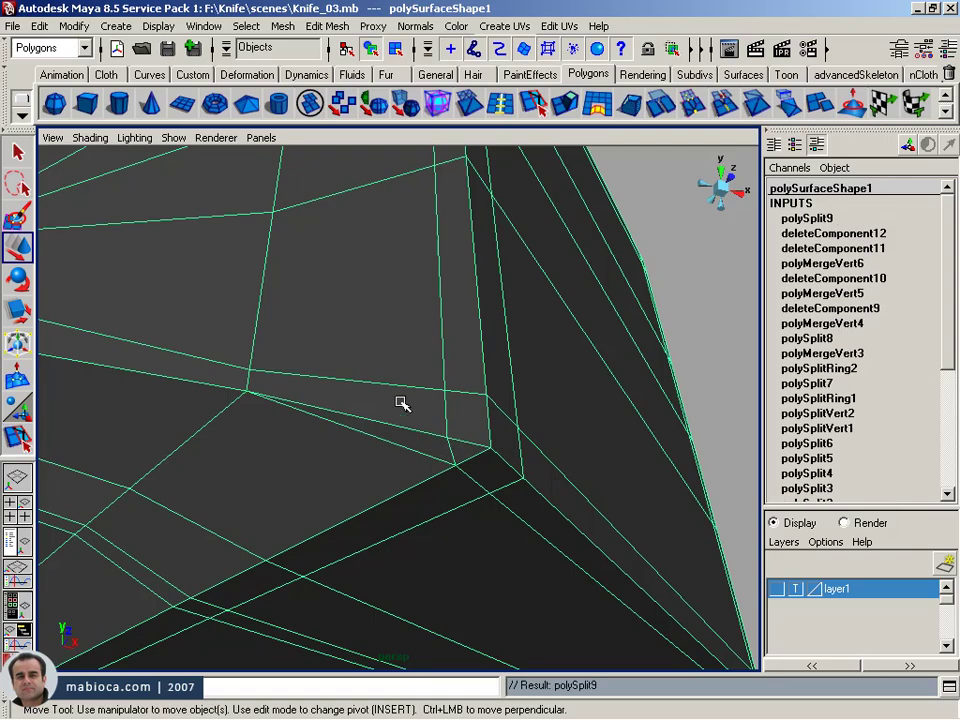
- Smooth again to inspect the new corner, then undo the smoothing
click(437, 107)
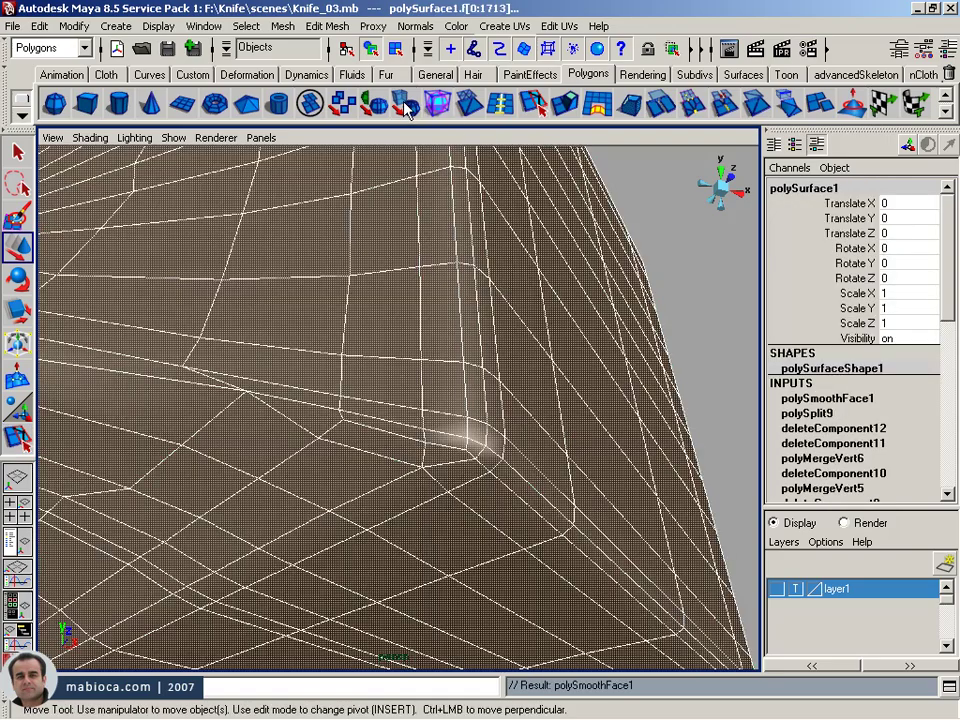
mouse_move(557, 413)
alt+right_down()
mouse_move(369, 414)
mouse_move(673, 418)
alt+right_up()
key(ctrl+z)
key(ctrl+z)
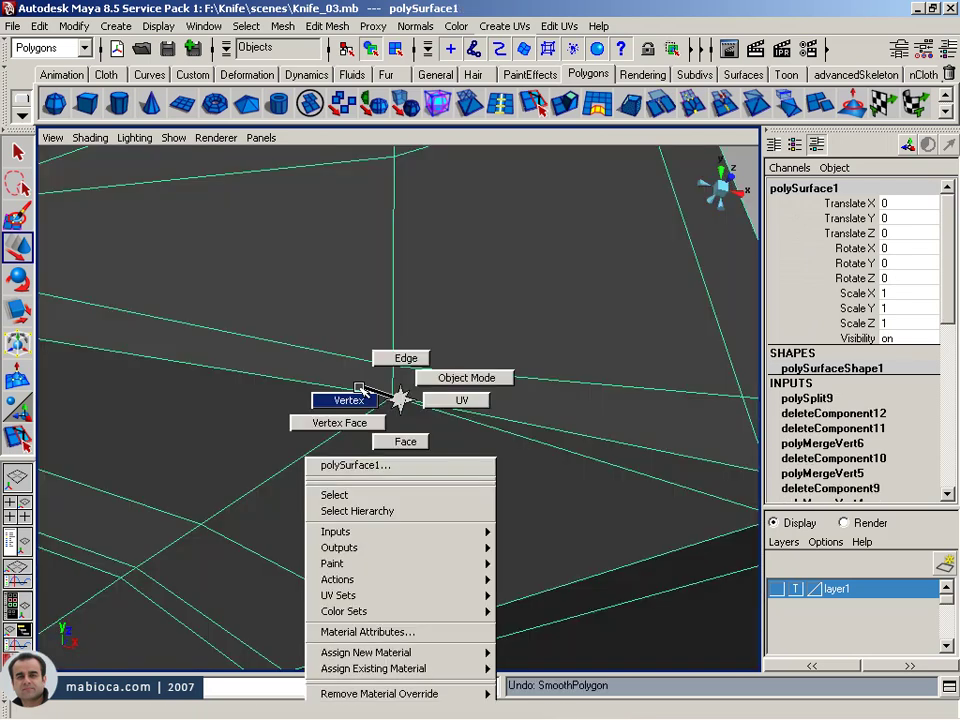
- Select a vertex at the tip corner and reorient the view around it
right_drag(398, 396, 343, 398)
drag(363, 363, 429, 425)
click(850, 203)
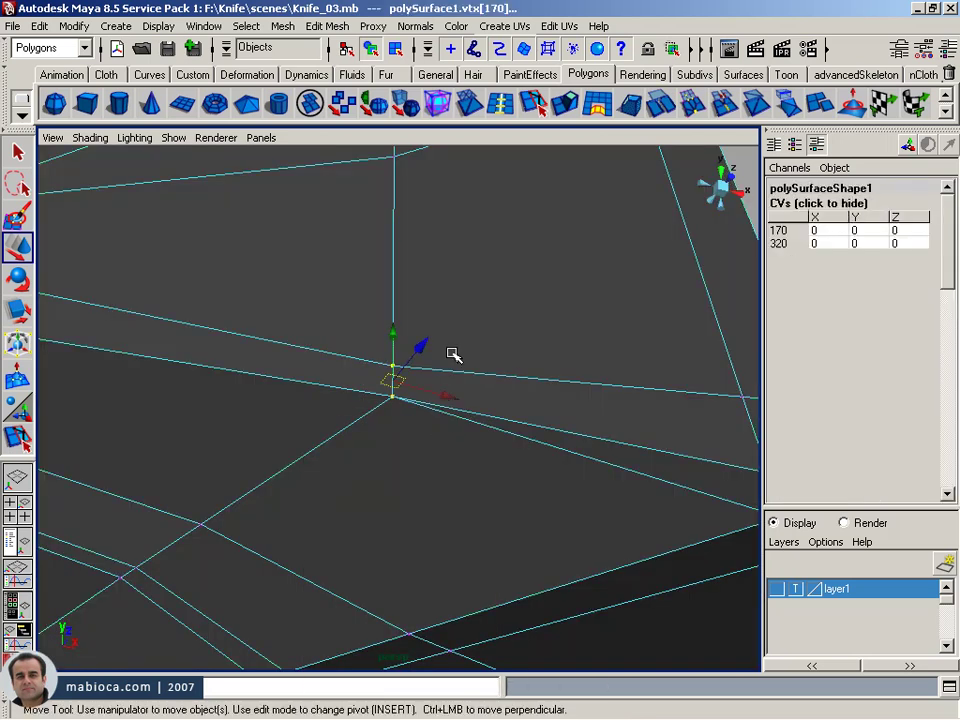
alt+right_drag(325, 455, 291, 456)
alt+middle_drag(291, 456, 285, 433)
mouse_move(285, 433)
alt+mouse_down()
mouse_move(221, 311)
mouse_move(450, 411)
mouse_move(484, 375)
mouse_move(407, 506)
mouse_move(422, 508)
mouse_move(251, 476)
alt+mouse_up()
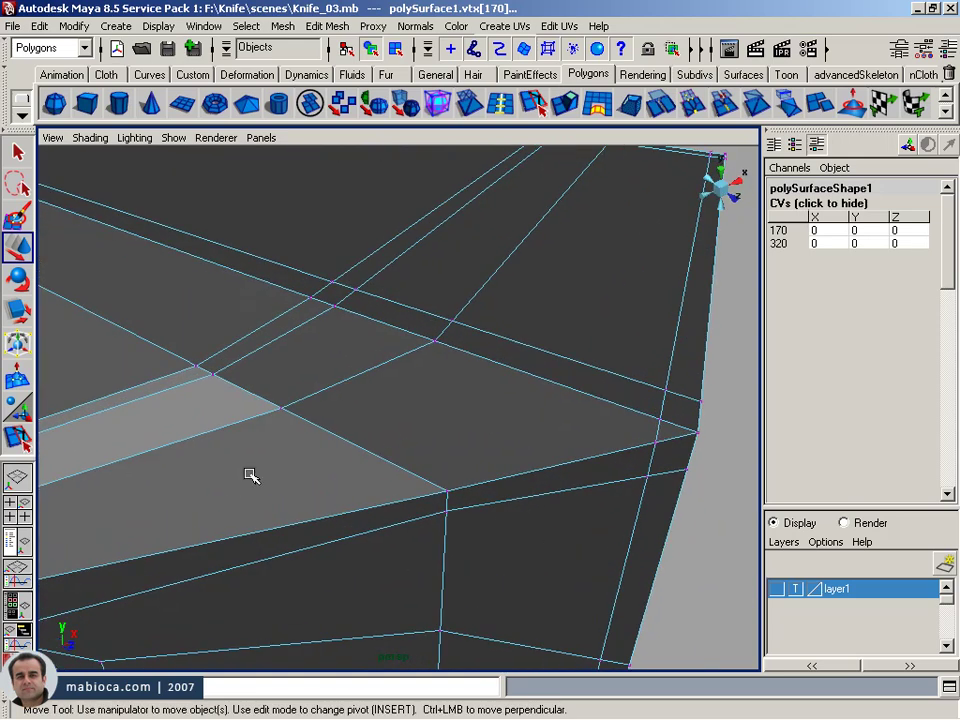
- Split a new edge from near the tip corner across to the next edge
click(18, 437)
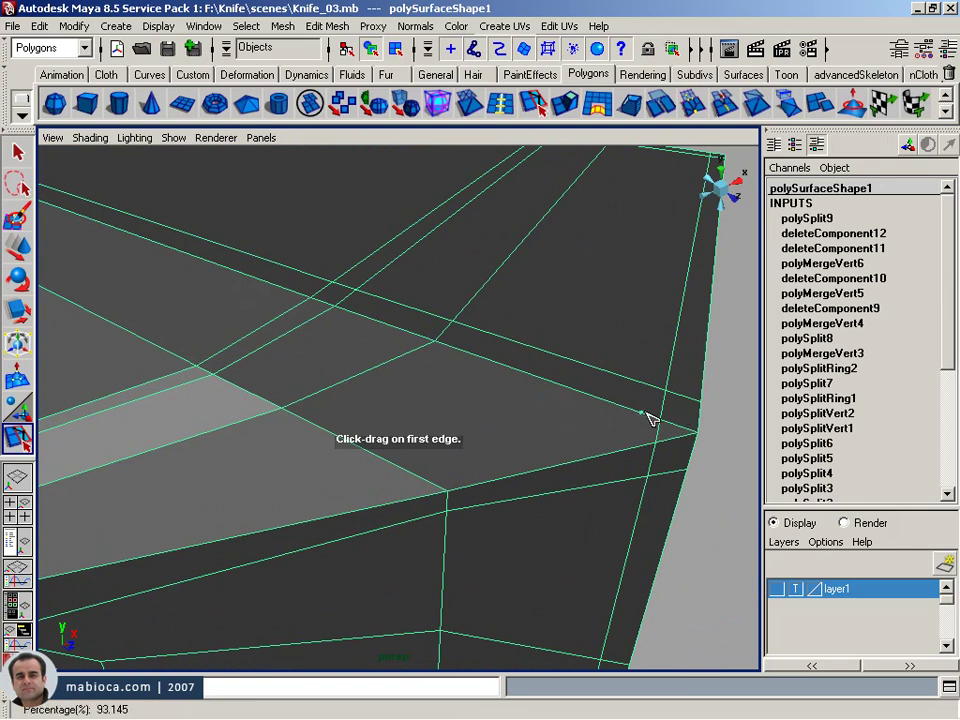
click(648, 418)
click(422, 506)
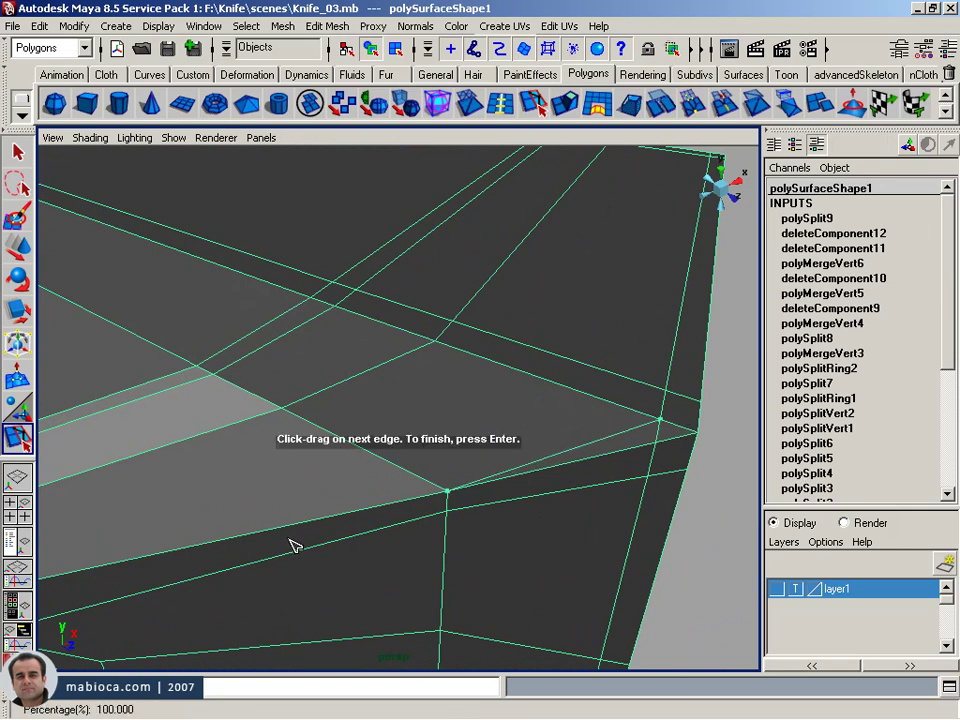
key(Return)
- Select the small edge near the tip corner and view it closely
right_click(616, 418)
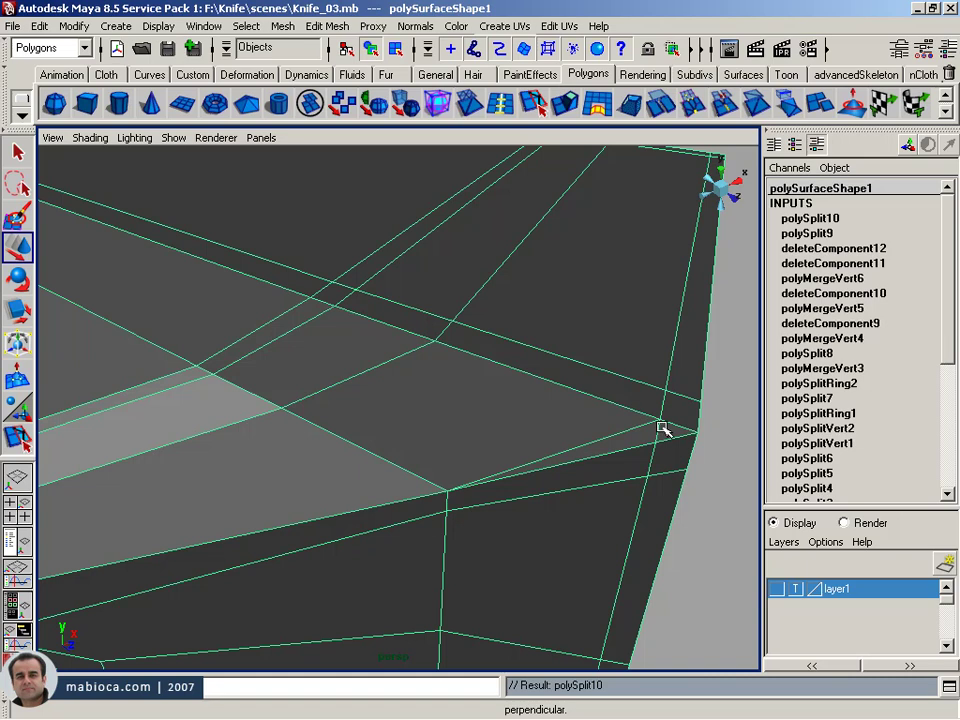
click(662, 430)
click(660, 450)
alt+drag(654, 456, 637, 437)
key(ctrl+z)
mouse_move(637, 437)
alt+right_down()
mouse_move(552, 441)
mouse_move(628, 436)
alt+right_up()
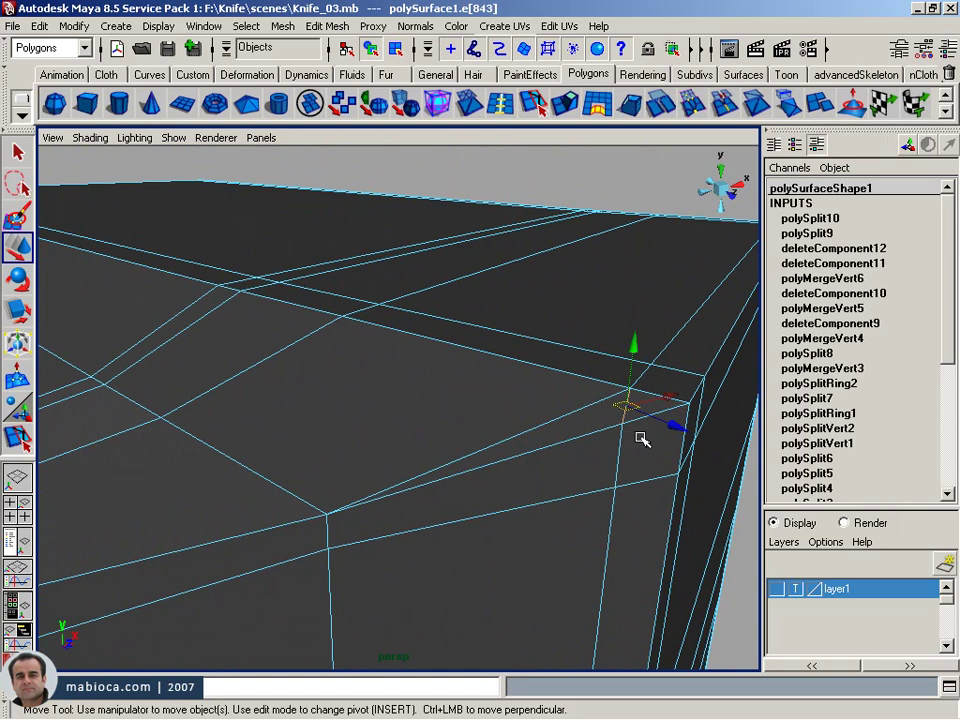
- Smooth the whole knife mesh, inspect the tip corner, then undo
right_drag(634, 428, 672, 392)
click(411, 108)
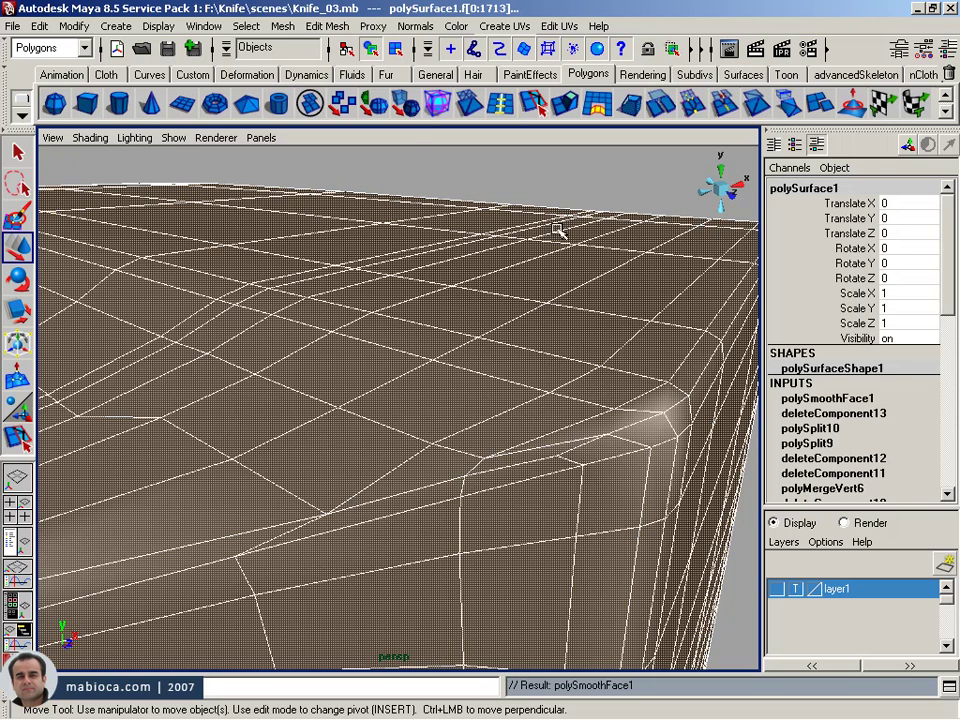
click(558, 230)
mouse_move(628, 253)
alt+mouse_down()
mouse_move(557, 272)
mouse_move(616, 328)
alt+mouse_up()
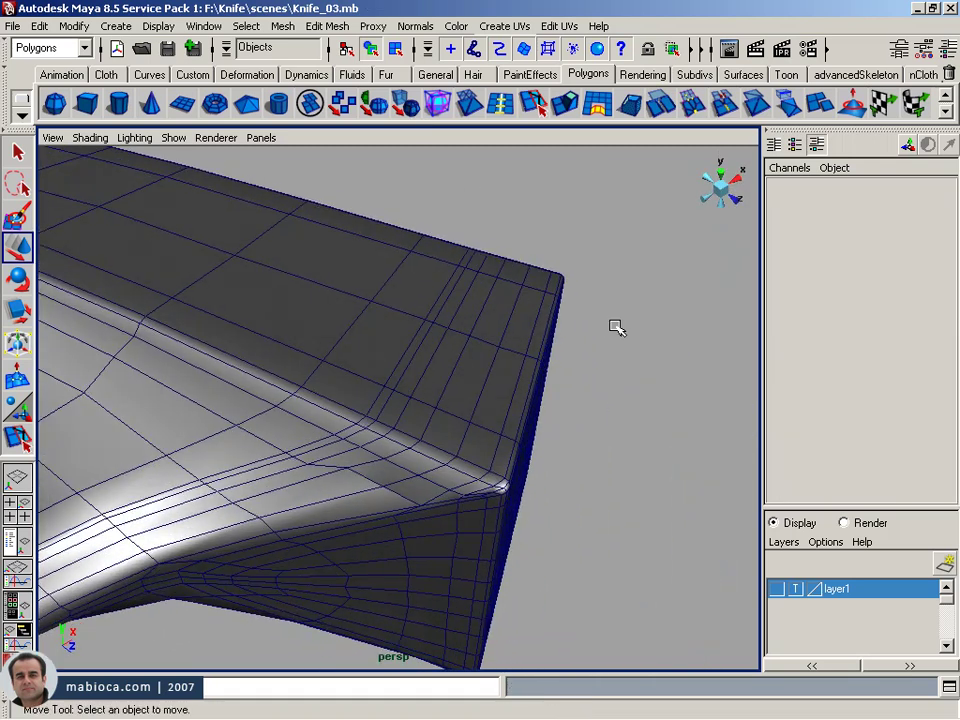
key(ctrl+z)
key(ctrl+z)
- Undo back to restore the deleted edge, re-smooth to inspect, then undo
mouse_move(375, 411)
alt+right_down()
mouse_move(493, 437)
mouse_move(478, 401)
mouse_move(491, 180)
alt+right_up()
key(ctrl+z)
key(ctrl+z)
click(405, 103)
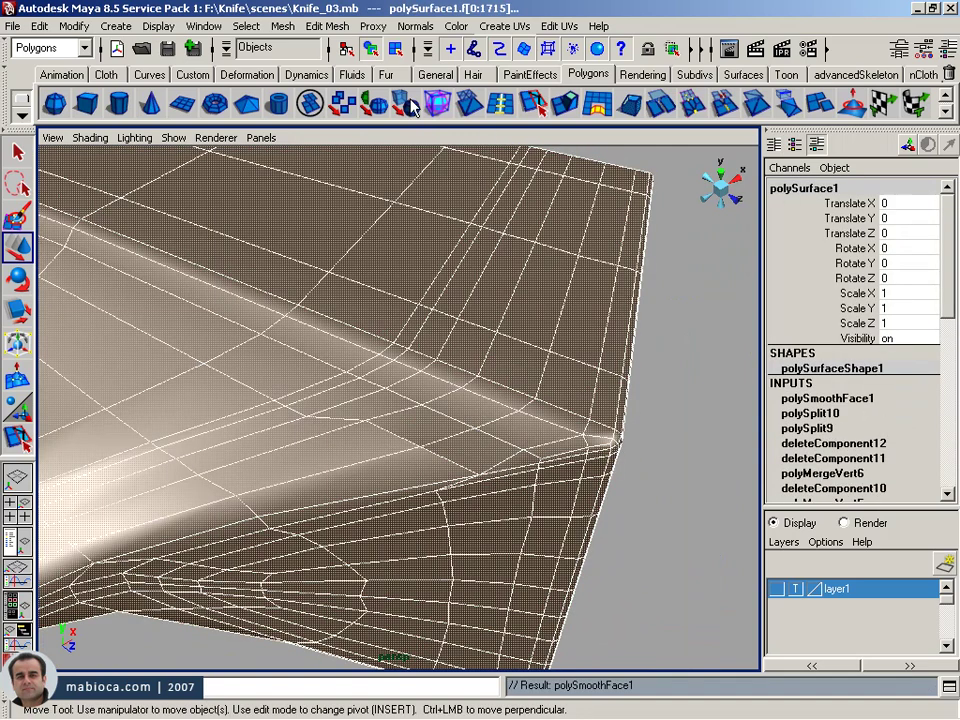
click(660, 418)
mouse_move(568, 465)
alt+mouse_down()
mouse_move(499, 418)
mouse_move(637, 414)
alt+mouse_up()
key(ctrl+z)
key(ctrl+z)
- Check the coordinates of vertices near the tip in wireframe view
mouse_move(482, 354)
alt+mouse_down()
mouse_move(487, 369)
mouse_move(432, 418)
alt+mouse_up()
key(F9)
click(825, 204)
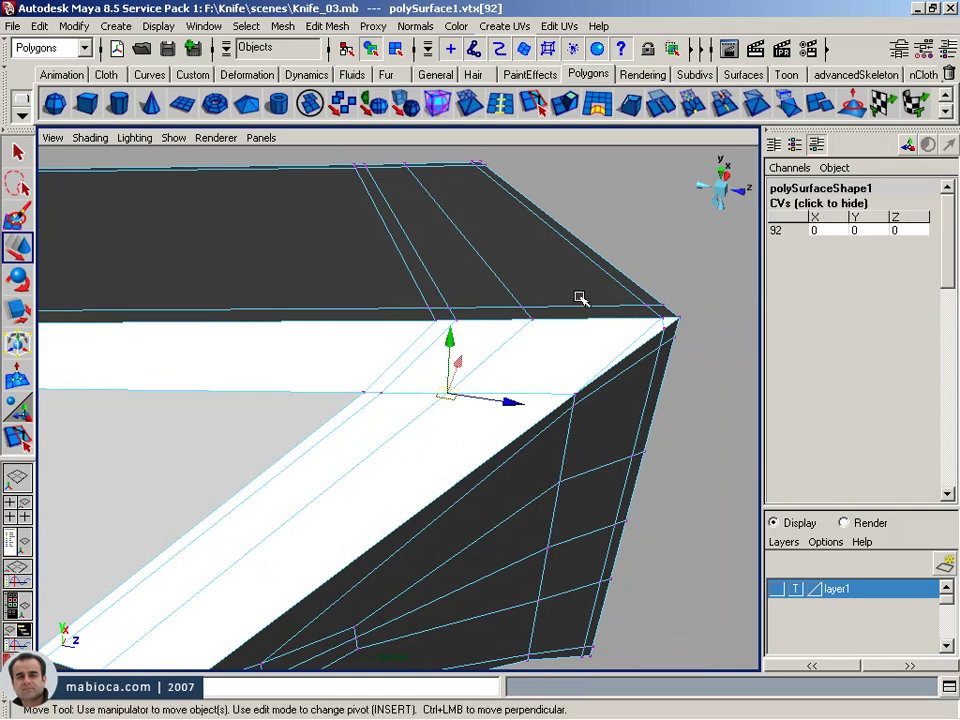
key(4)
drag(600, 403, 378, 400)
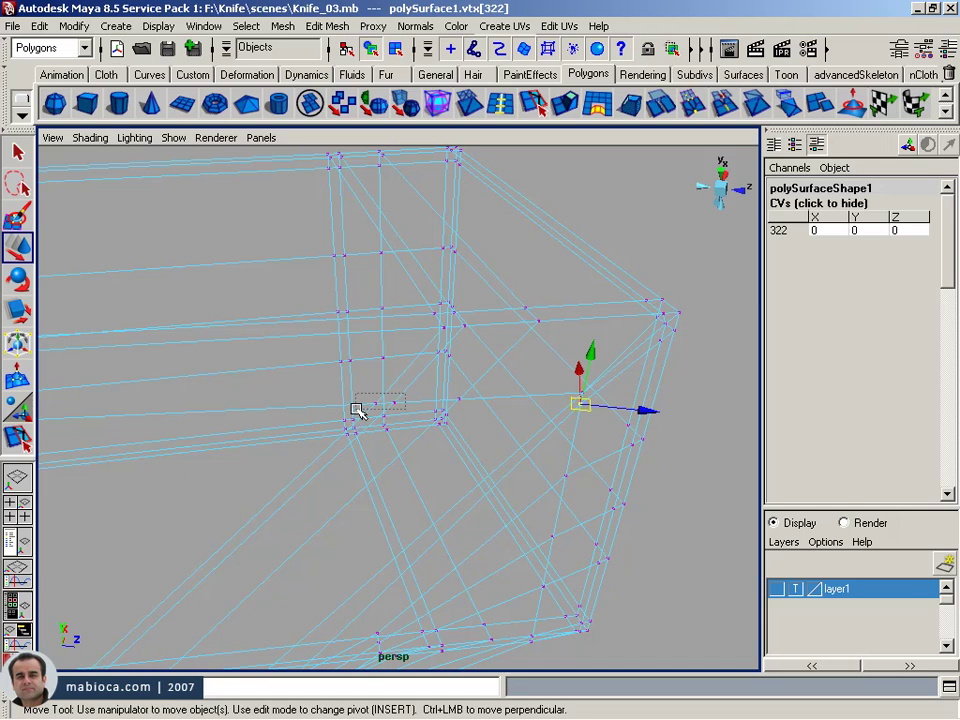
alt+right_drag(346, 410, 422, 411)
key(5)
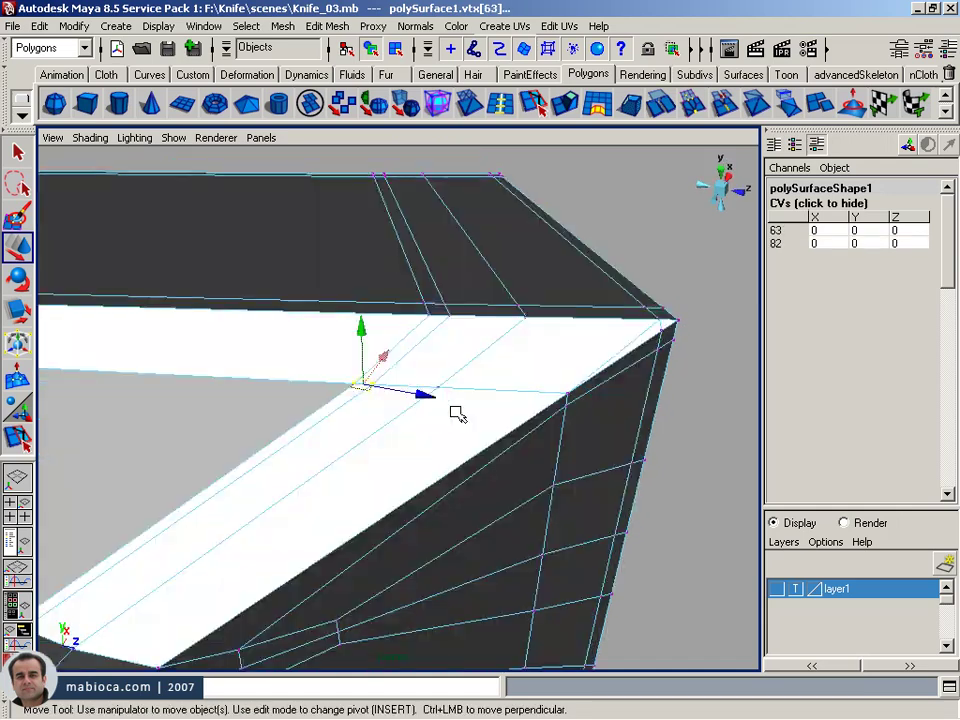
key(F8)
- Conform the knife's face normals so they all point consistently
click(413, 26)
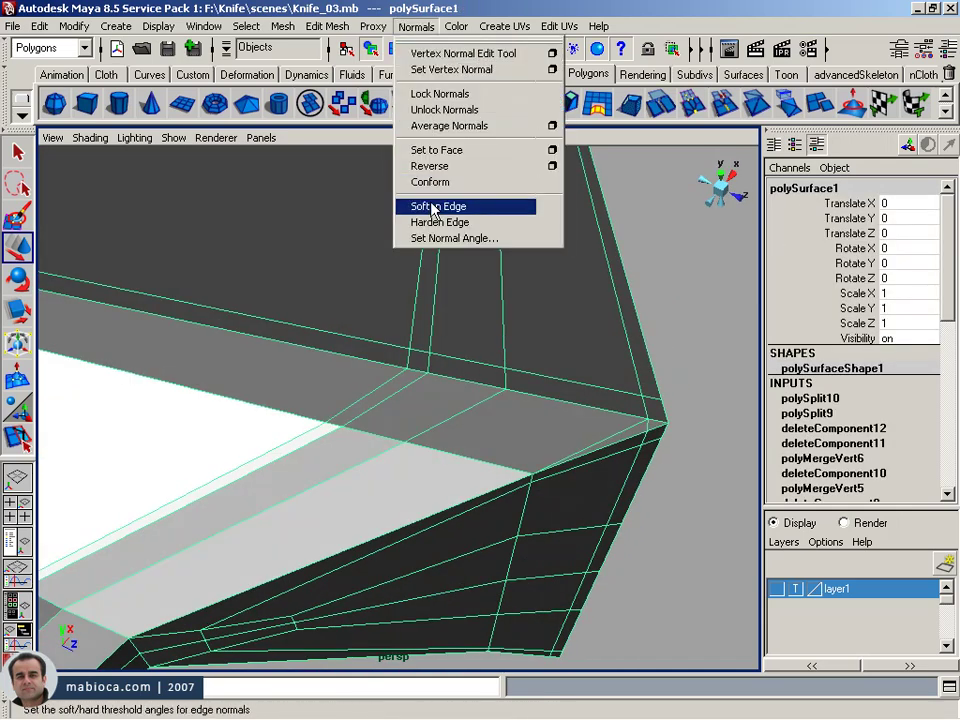
click(425, 182)
mouse_move(446, 246)
alt+mouse_down()
mouse_move(375, 285)
mouse_move(356, 332)
mouse_move(384, 328)
mouse_move(351, 343)
alt+mouse_up()
alt+right_drag(351, 343, 494, 346)
- Preview the smoothed knife from several angles, then undo the smoothing
right_click(426, 368)
click(408, 104)
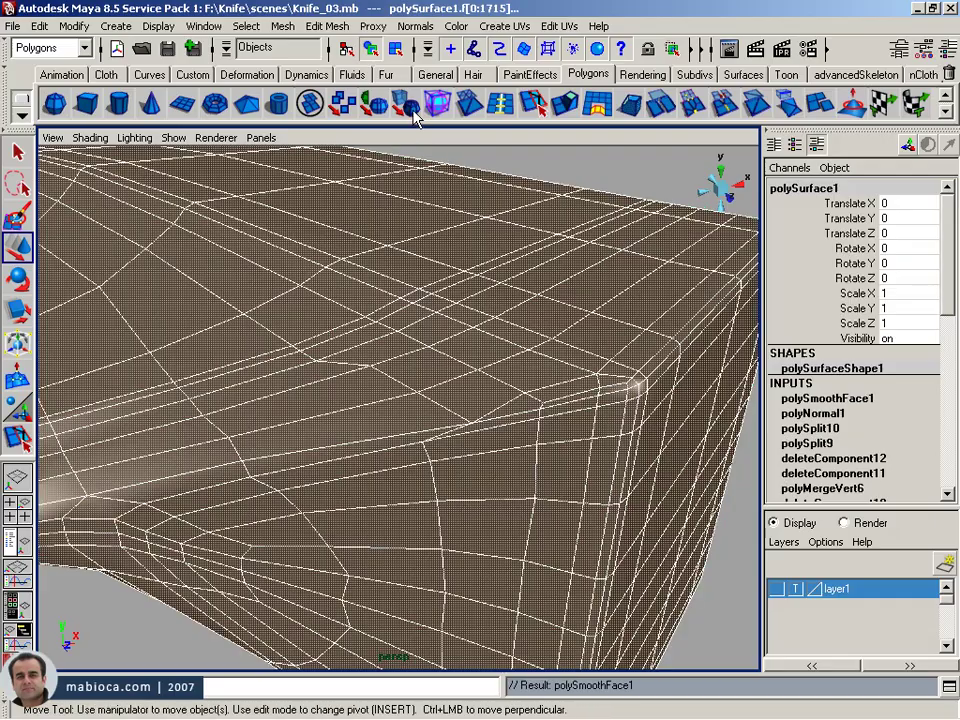
mouse_move(450, 268)
alt+mouse_down()
mouse_move(411, 270)
mouse_move(412, 249)
mouse_move(540, 289)
mouse_move(553, 311)
mouse_move(532, 308)
mouse_move(536, 249)
mouse_move(493, 231)
mouse_move(475, 241)
mouse_move(490, 257)
alt+mouse_up()
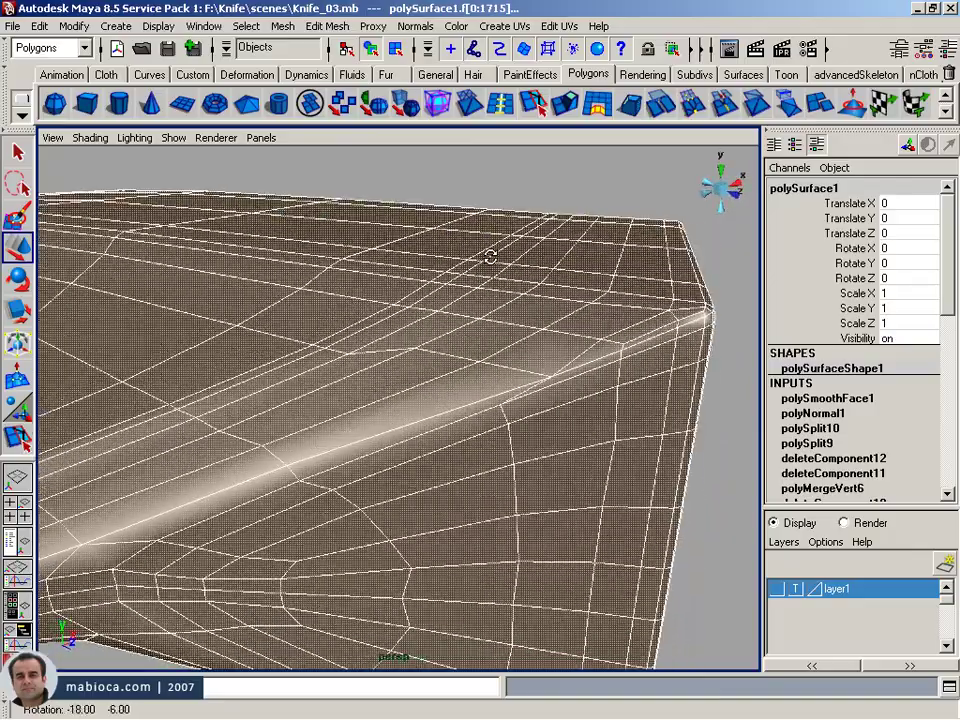
mouse_move(531, 340)
alt+mouse_down()
mouse_move(456, 356)
mouse_move(401, 324)
mouse_move(456, 326)
mouse_move(508, 362)
mouse_move(409, 371)
mouse_move(525, 371)
mouse_move(616, 354)
mouse_move(611, 343)
mouse_move(591, 360)
mouse_move(433, 371)
alt+mouse_up()
key(ctrl+z)
- Pick an edge near the blade tip and move it along the Y axis
mouse_move(433, 371)
alt+right_down()
mouse_move(468, 370)
mouse_move(231, 336)
alt+right_up()
mouse_move(231, 336)
alt+mouse_down()
mouse_move(281, 343)
mouse_move(270, 294)
mouse_move(375, 264)
mouse_move(407, 336)
mouse_move(375, 356)
alt+mouse_up()
alt+right_drag(375, 356, 587, 349)
alt+drag(587, 349, 452, 356)
mouse_move(452, 356)
alt+right_down()
mouse_move(465, 399)
mouse_move(499, 410)
mouse_move(470, 412)
mouse_move(480, 418)
alt+right_up()
mouse_move(480, 418)
alt+mouse_down()
mouse_move(531, 424)
mouse_move(553, 414)
mouse_move(562, 372)
alt+mouse_up()
right_drag(562, 372, 508, 369)
alt+right_drag(546, 332, 517, 425)
click(517, 425)
mouse_move(550, 380)
mouse_down()
mouse_move(551, 343)
mouse_move(483, 420)
mouse_up()
mouse_move(483, 420)
right_down()
mouse_move(418, 439)
mouse_move(407, 452)
right_up()
alt+drag(407, 452, 448, 385)
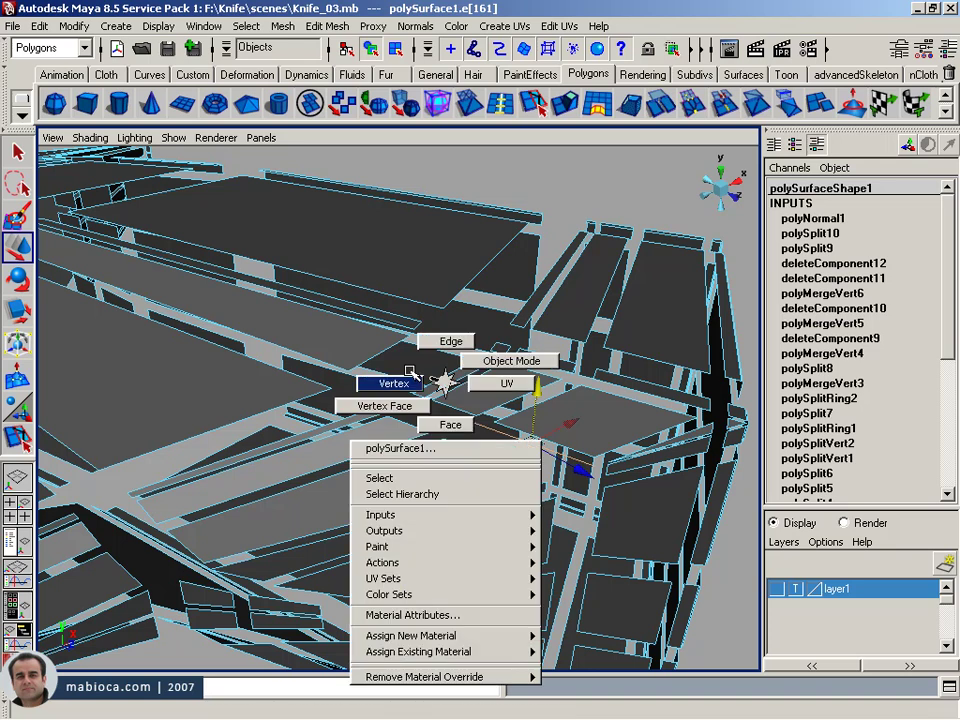
right_drag(448, 385, 390, 382)
alt+drag(405, 386, 390, 387)
click(399, 399)
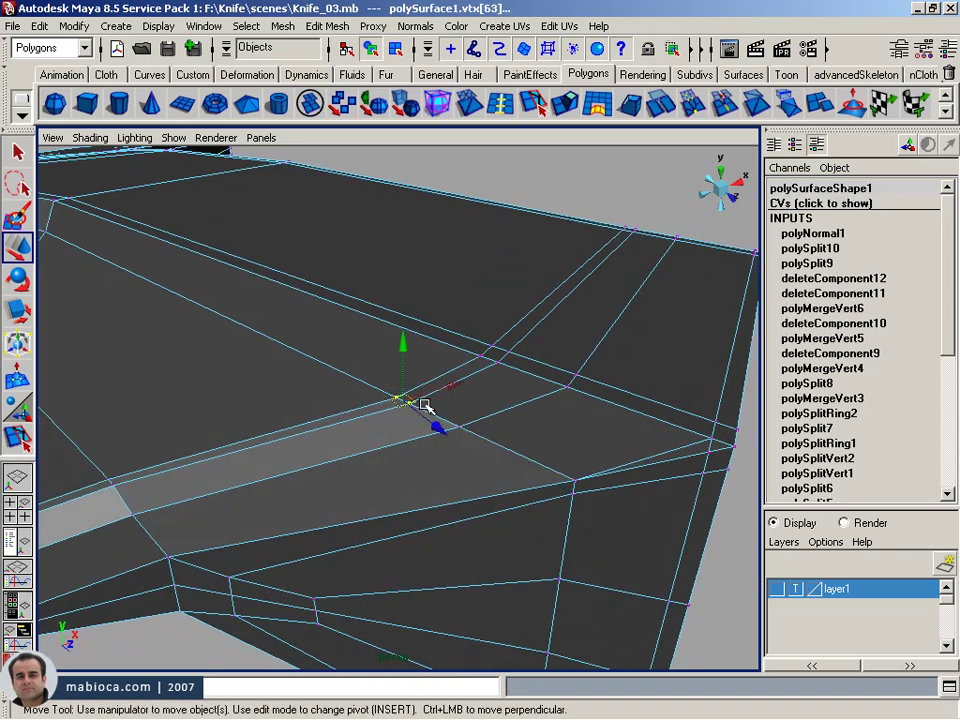
alt+drag(470, 407, 479, 408)
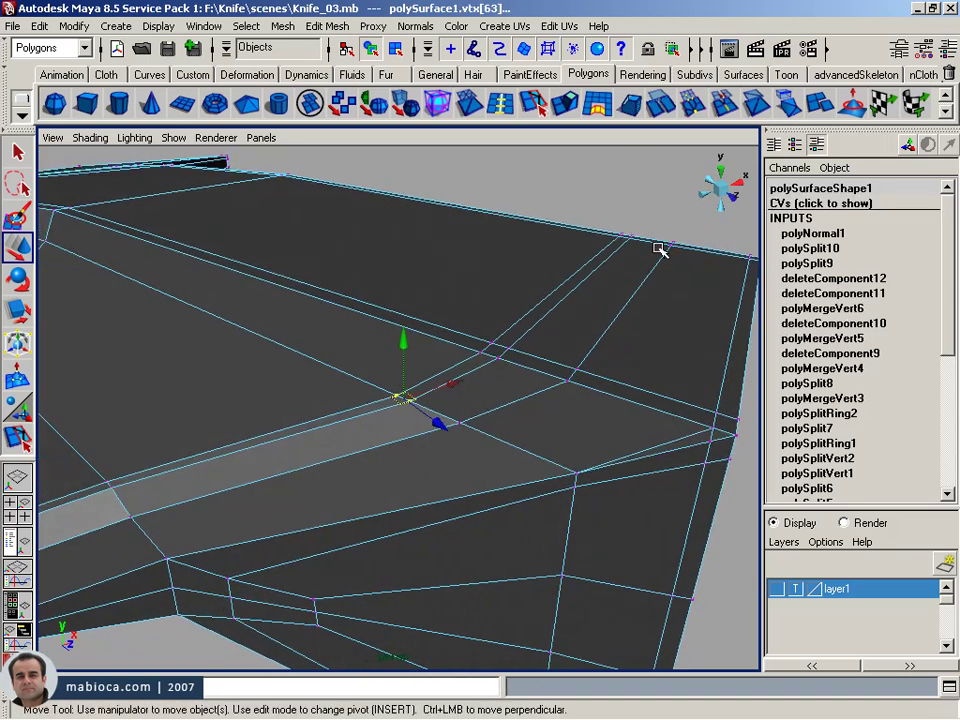
click(535, 274)
click(574, 210)
click(565, 103)
key(ctrl+z)
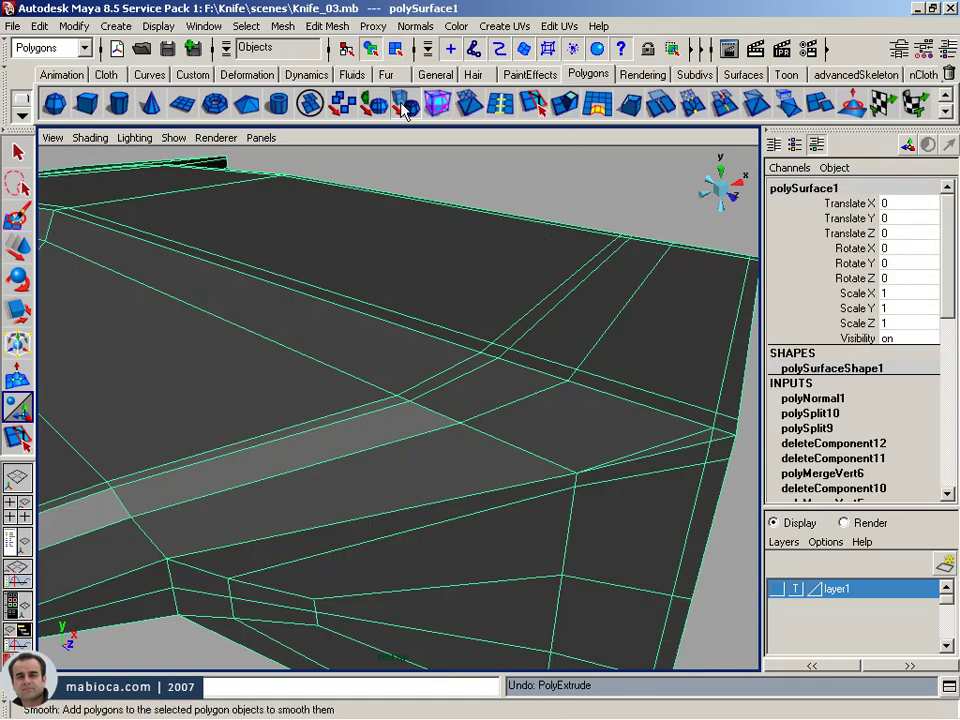
click(404, 110)
mouse_move(471, 332)
alt+mouse_down()
mouse_move(523, 338)
mouse_move(578, 389)
alt+mouse_up()
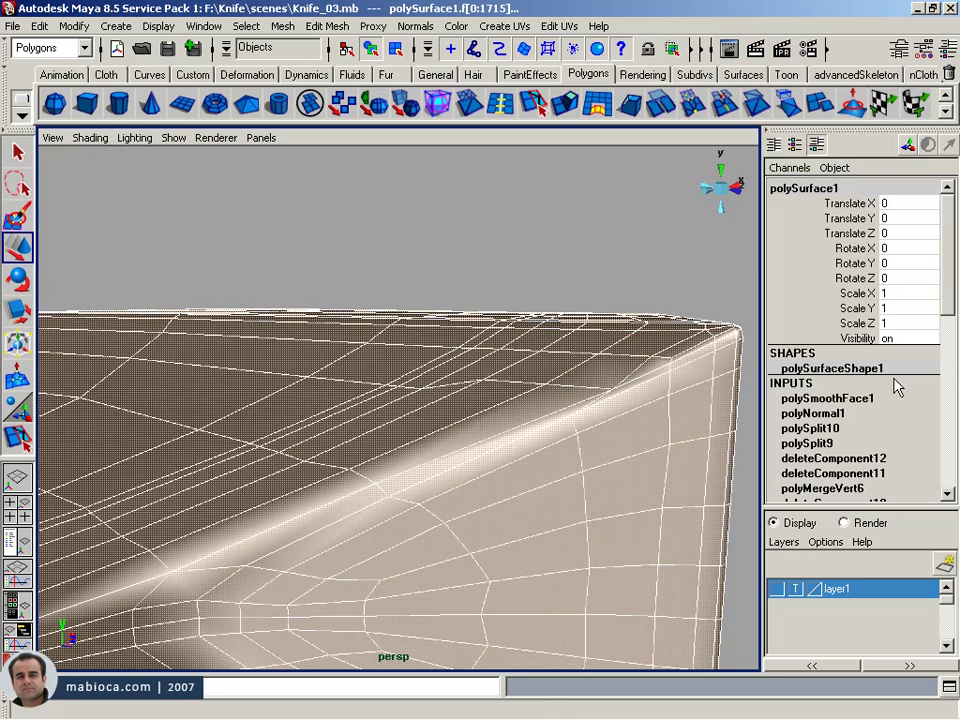
click(845, 399)
click(890, 472)
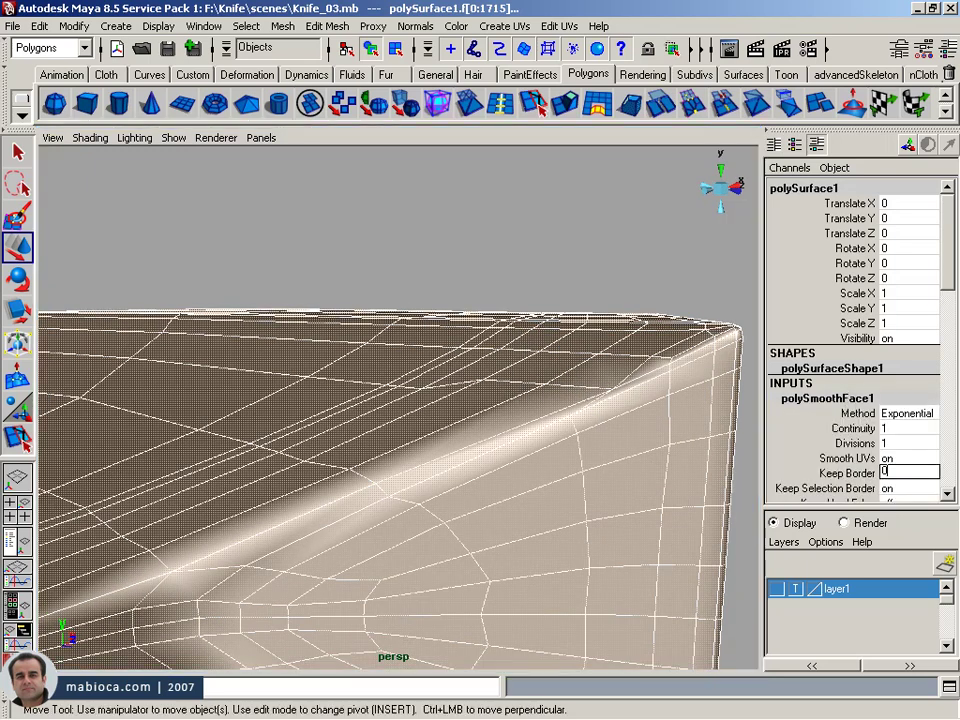
key(Return)
click(550, 322)
alt+drag(553, 304, 563, 430)
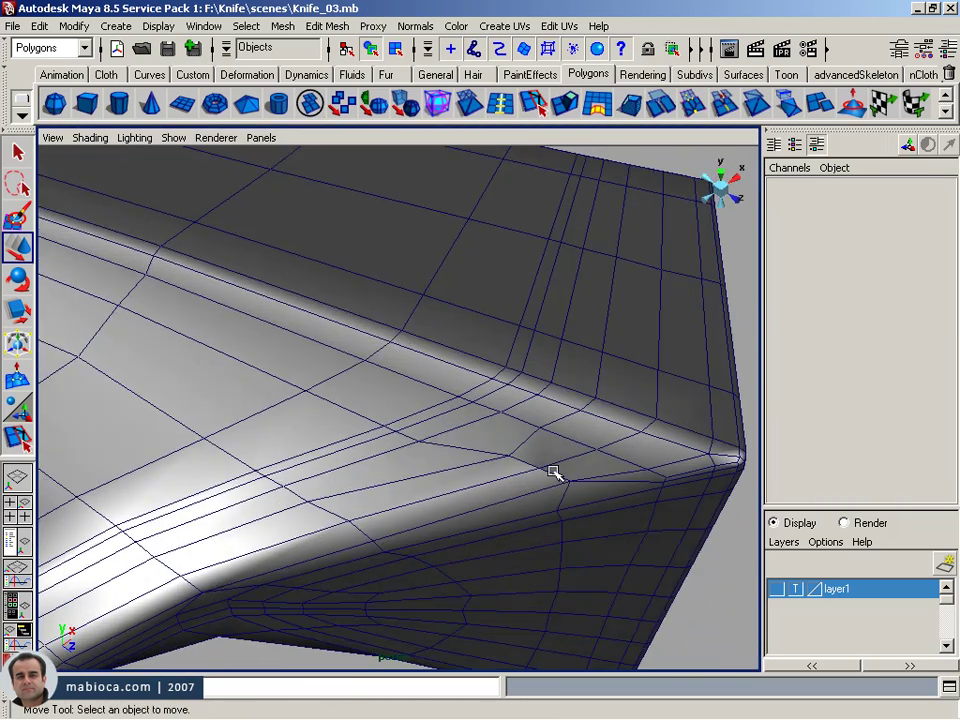
key(z)
key(z)
key(z)
key(z)
right_drag(553, 420, 559, 461)
click(597, 449)
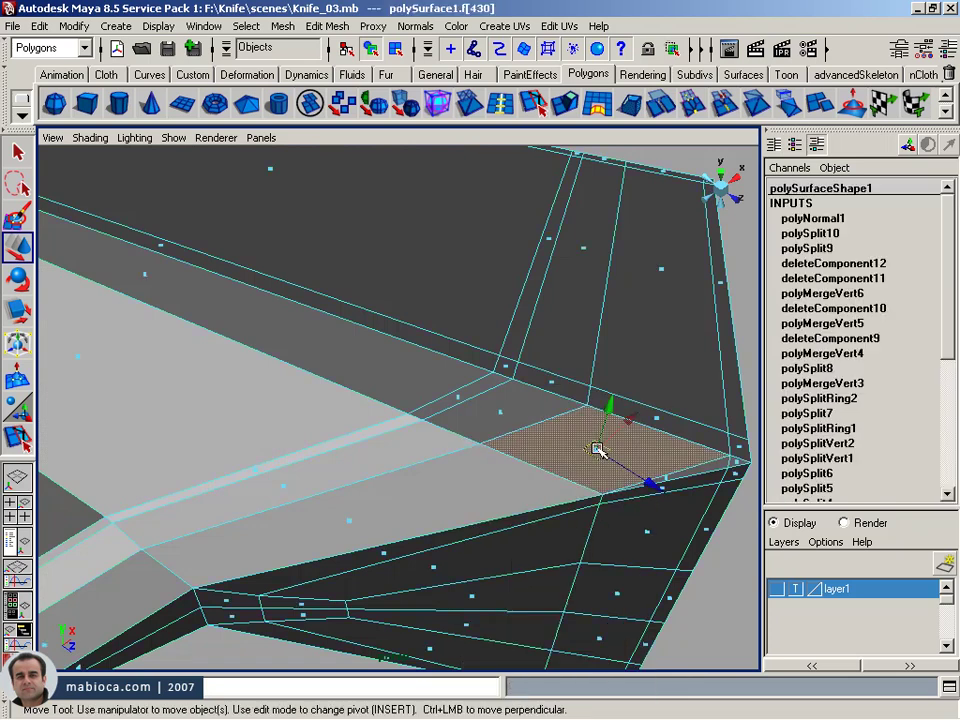
key(Delete)
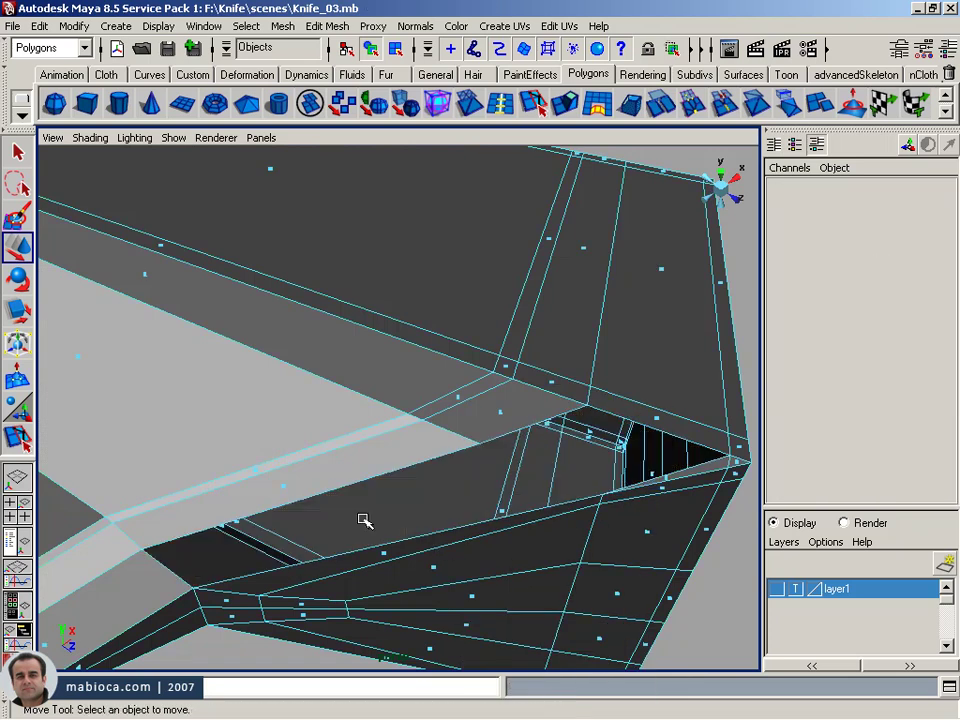
mouse_move(377, 516)
alt+mouse_down()
mouse_move(330, 452)
mouse_move(451, 411)
alt+mouse_up()
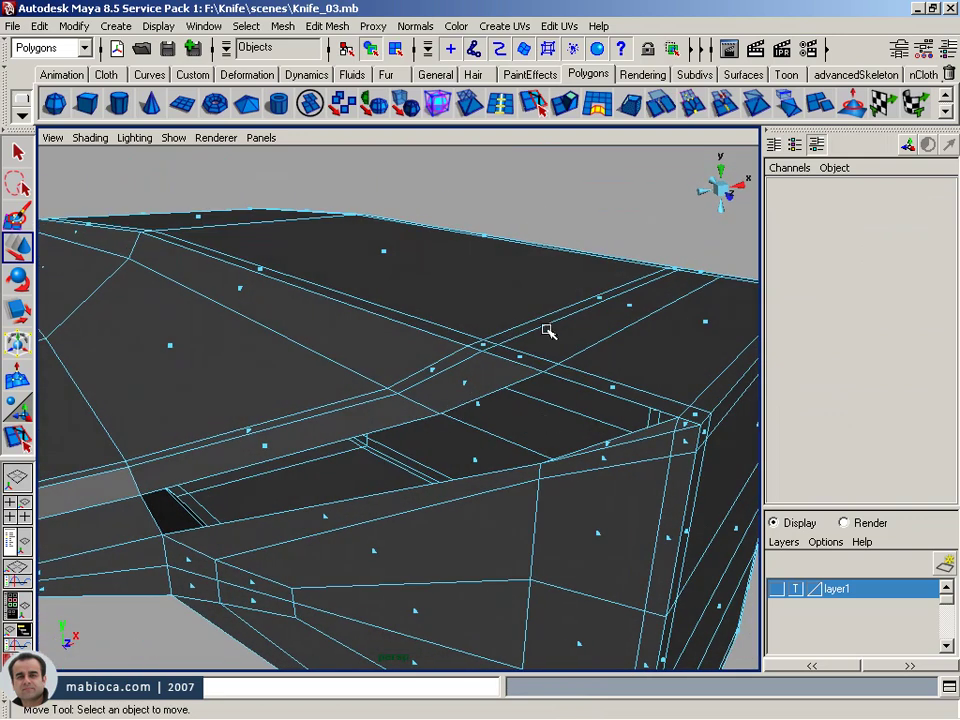
key(F8)
click(444, 174)
alt+drag(444, 174, 549, 321)
key(ctrl+z)
right_drag(499, 386, 507, 399)
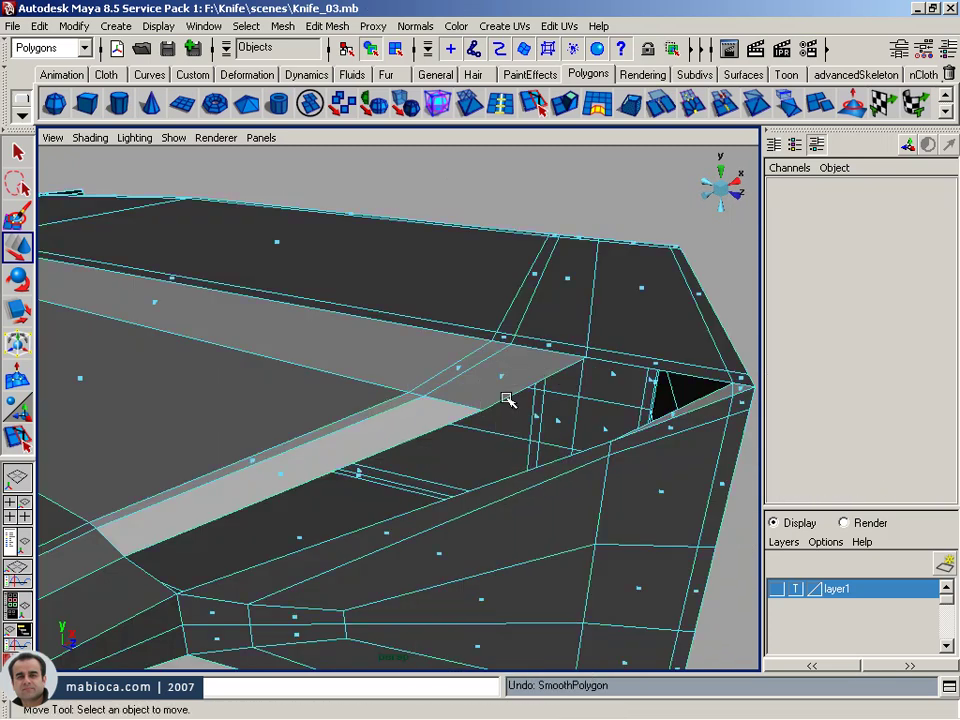
click(506, 378)
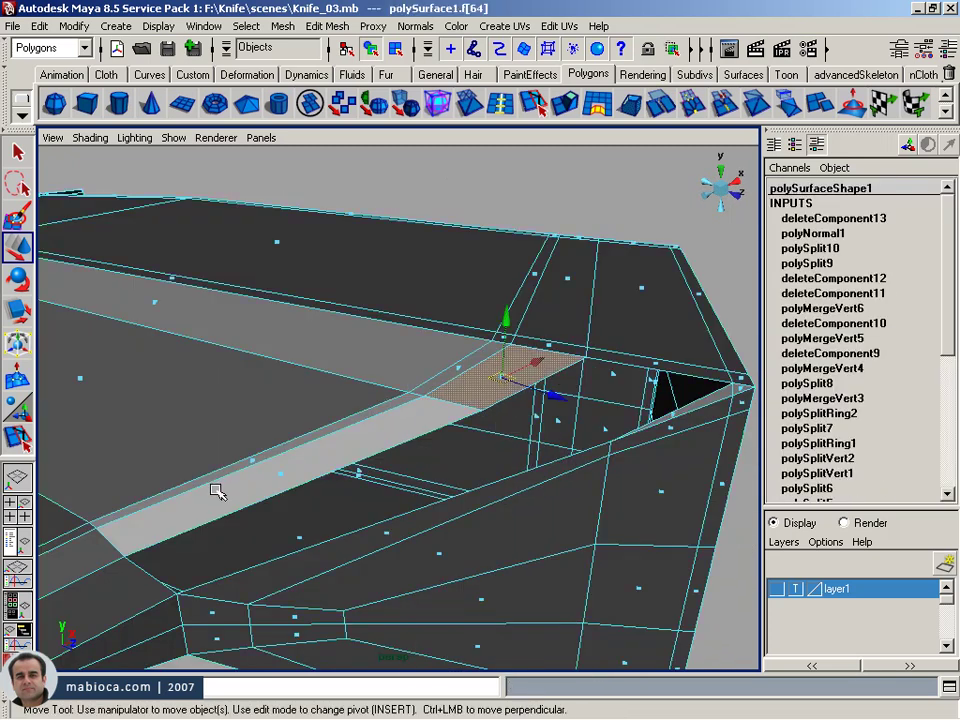
click(285, 475)
mouse_move(285, 475)
alt+mouse_down()
mouse_move(491, 409)
mouse_move(404, 399)
alt+mouse_up()
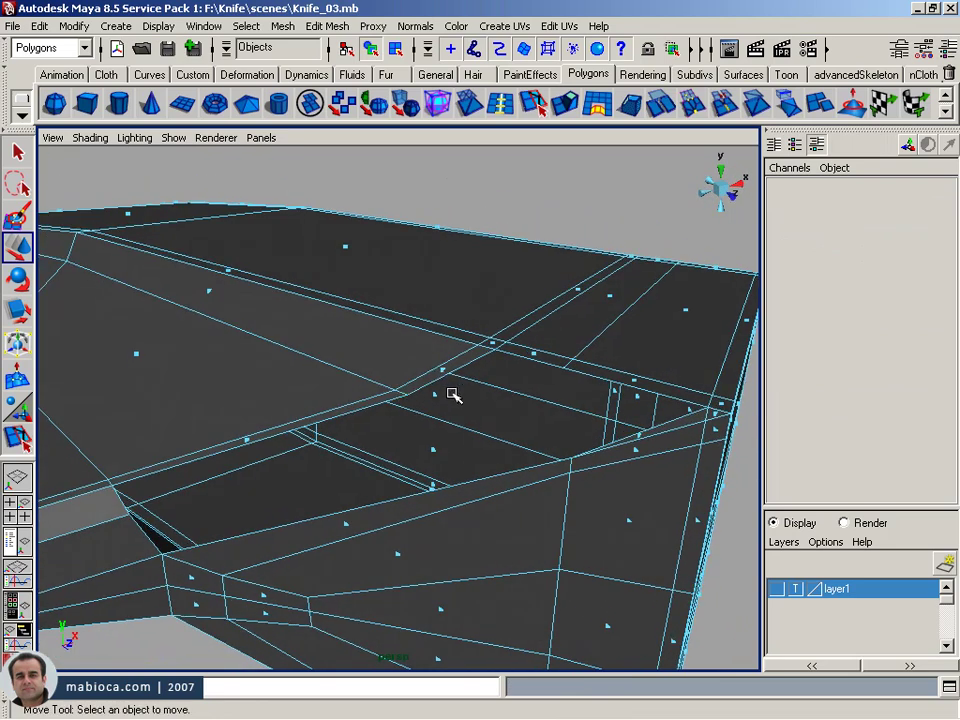
alt+middle_drag(447, 373, 462, 374)
click(338, 27)
click(400, 109)
click(483, 364)
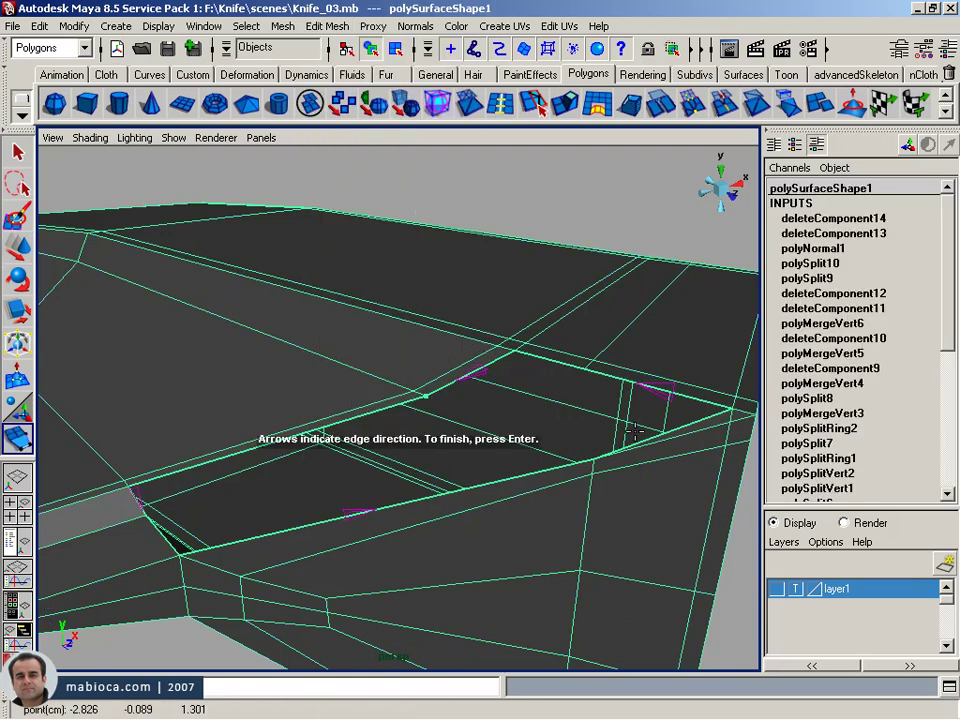
click(680, 423)
key(Return)
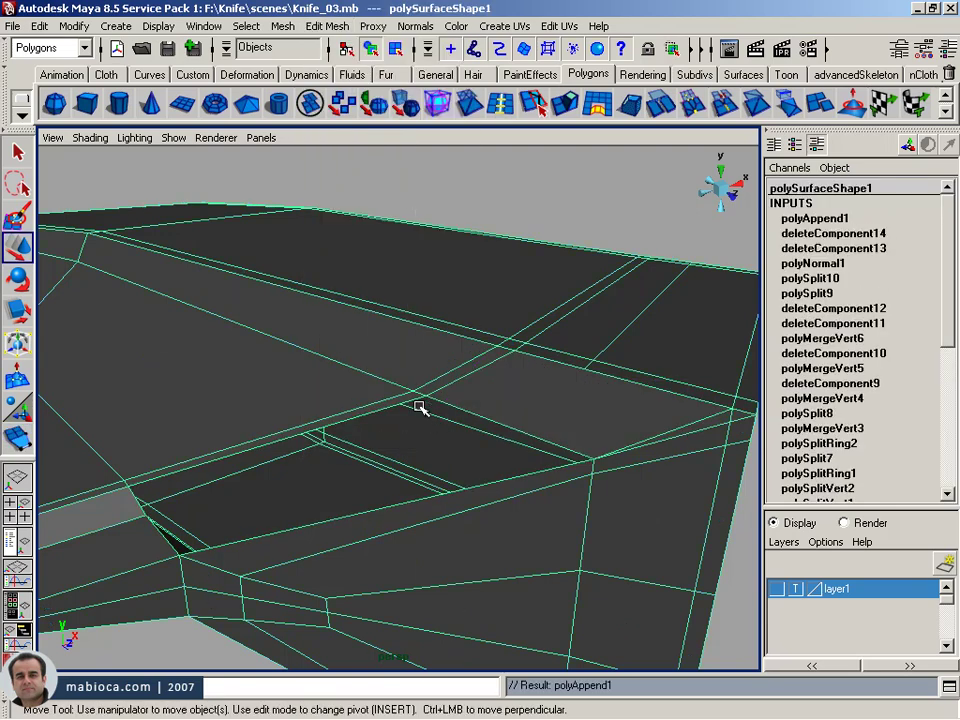
click(313, 525)
key(Return)
key(w)
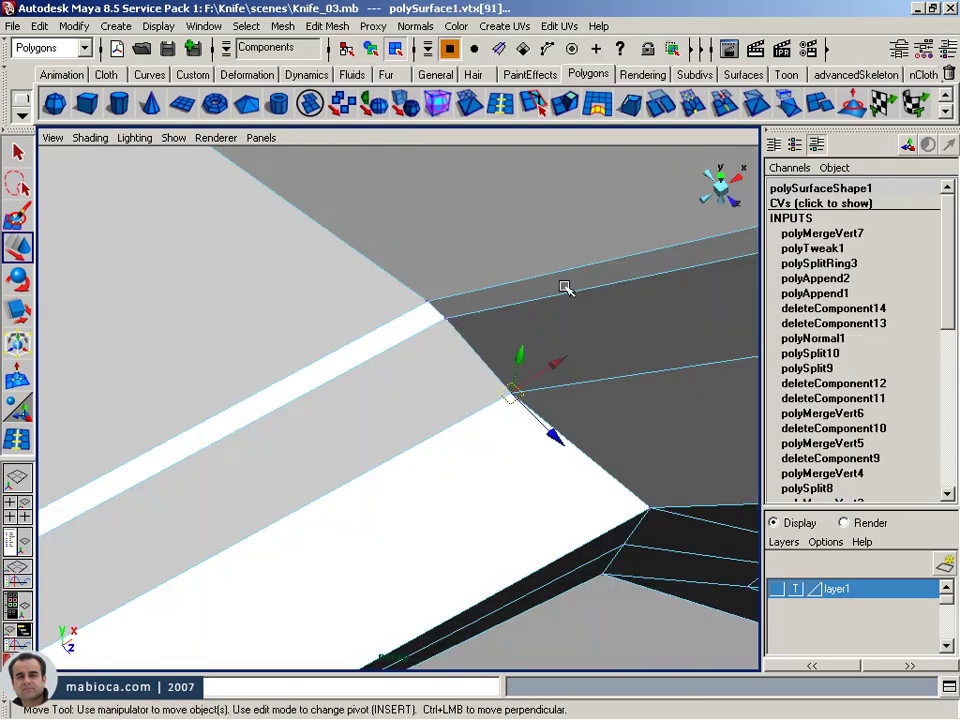
click(686, 112)
key(F8)
mouse_move(579, 328)
alt+right_down()
mouse_move(406, 326)
mouse_move(697, 311)
alt+right_up()
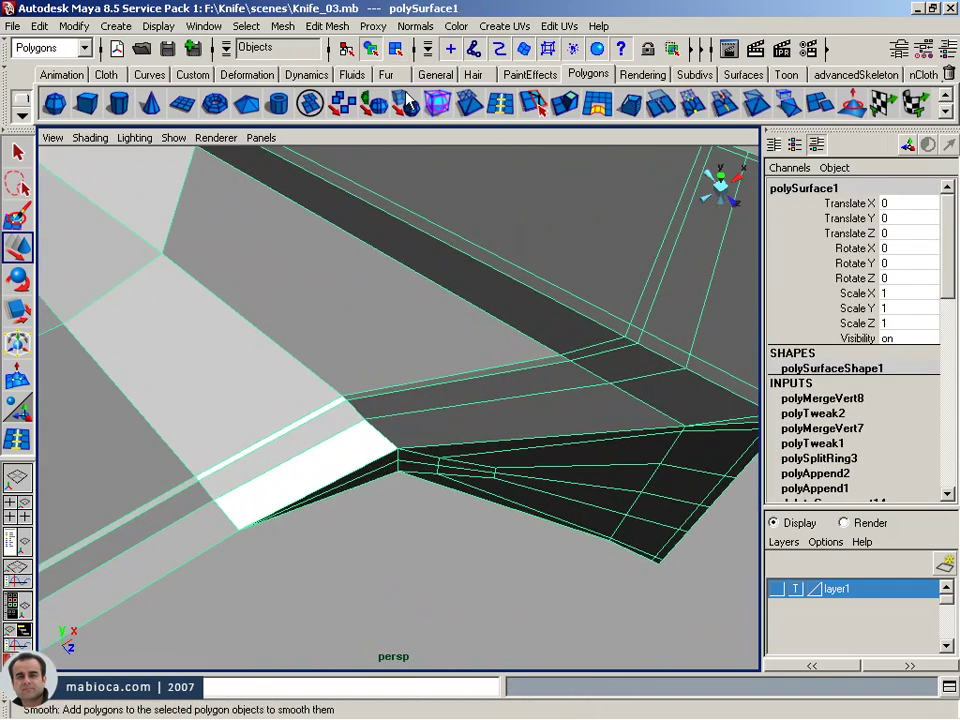
click(309, 100)
alt+drag(505, 336, 501, 272)
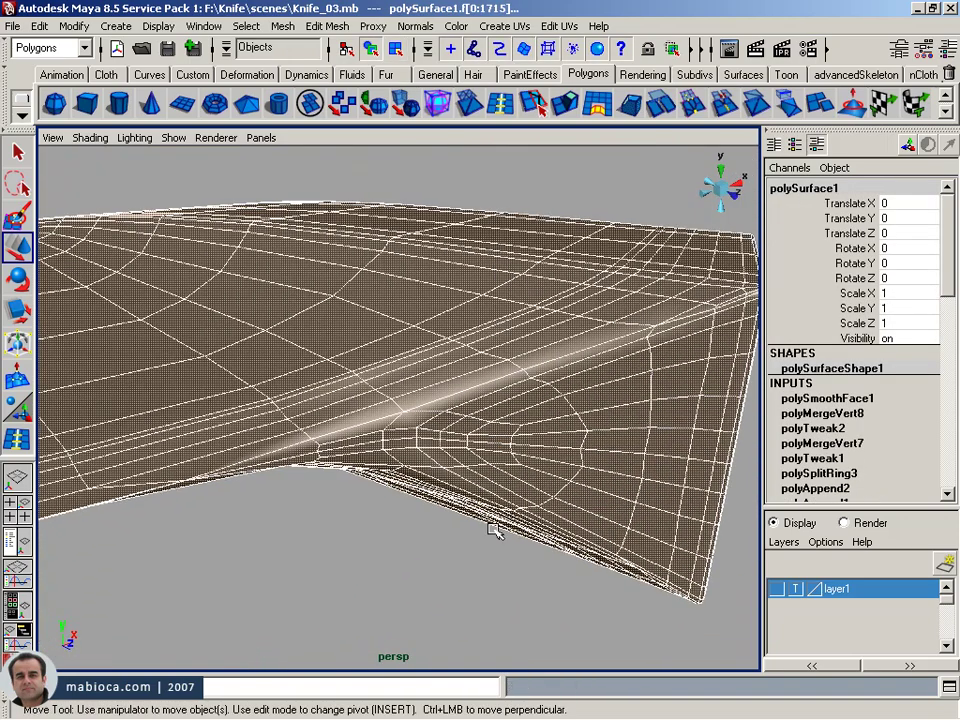
key(ctrl+z)
mouse_move(454, 595)
alt+mouse_down()
mouse_move(459, 455)
mouse_move(497, 163)
alt+mouse_up()
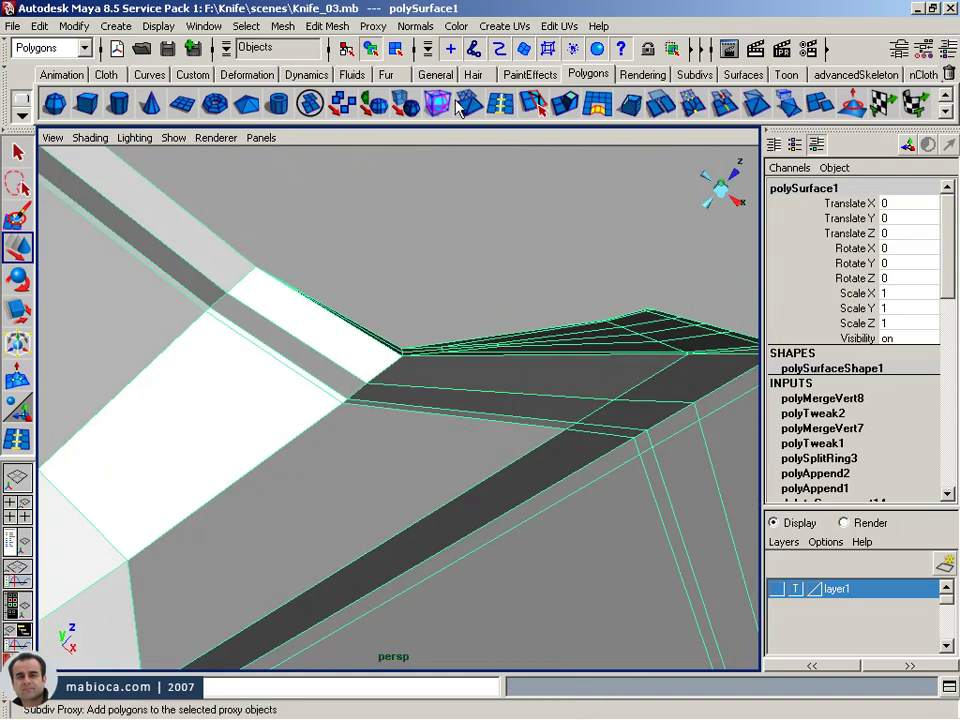
key(shift+z)
mouse_move(418, 163)
alt+mouse_down()
mouse_move(403, 321)
mouse_move(411, 347)
alt+mouse_up()
- Undo the smooth and delete the three messy faces at the blade's inner corner
key(ctrl+z)
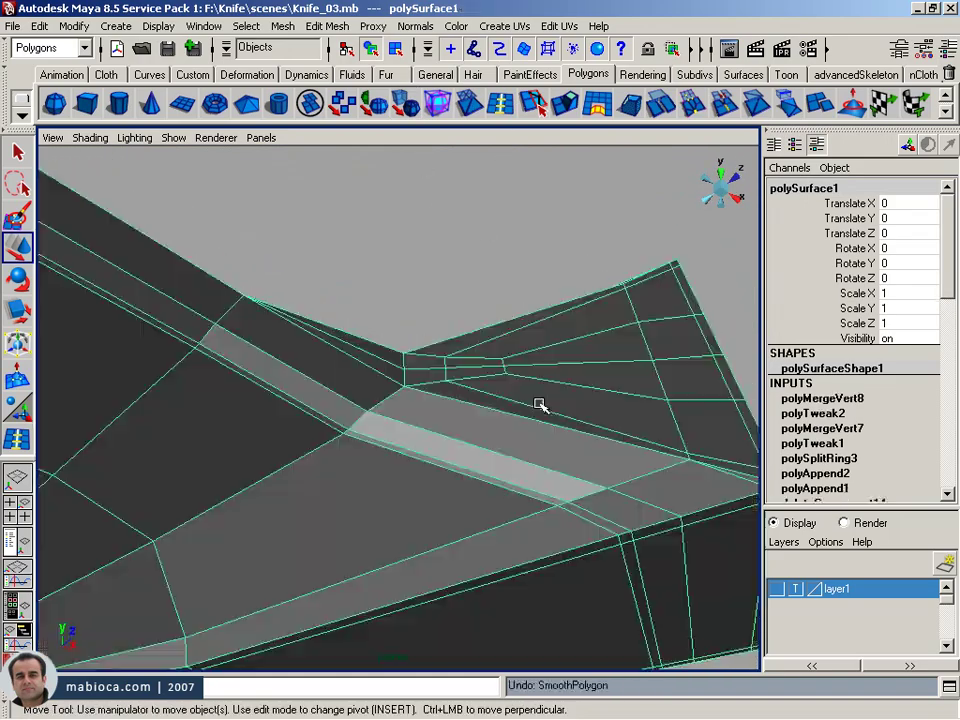
alt+right_drag(540, 405, 413, 427)
mouse_move(413, 427)
alt+mouse_down()
mouse_move(529, 529)
mouse_move(501, 484)
mouse_move(551, 377)
alt+mouse_up()
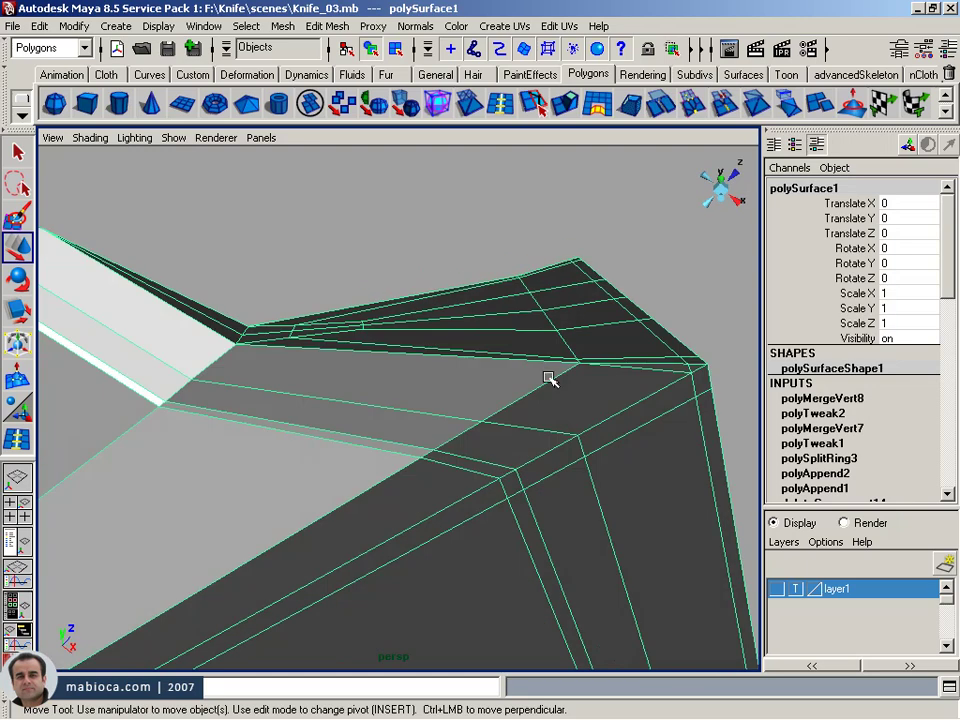
key(F11)
click(562, 399)
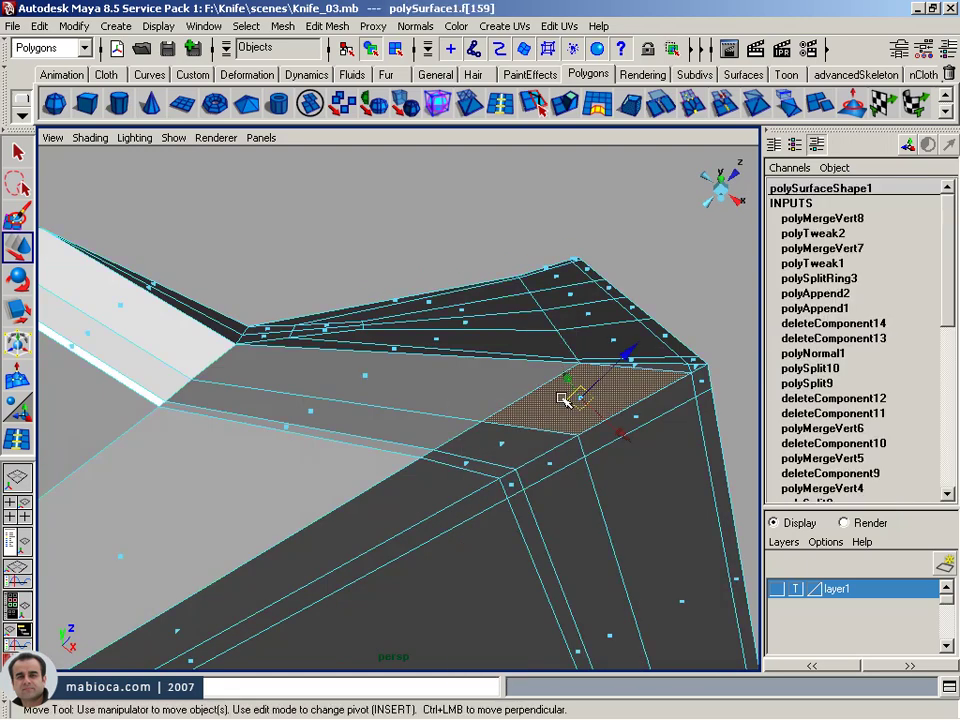
shift+click(365, 377)
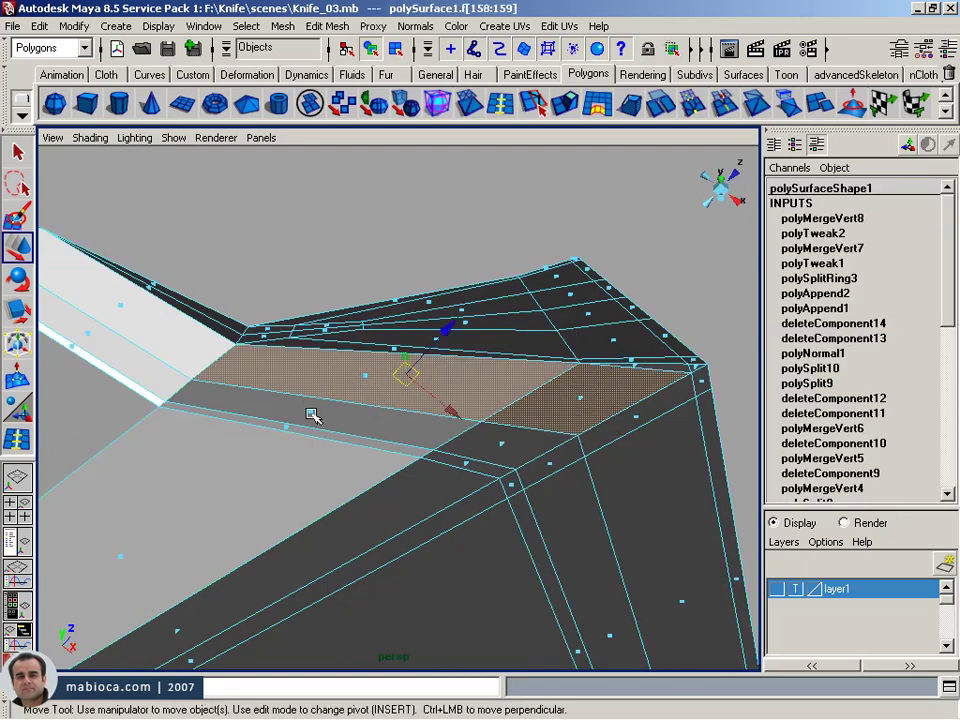
shift+click(503, 446)
key(Delete)
- Fill the first hole with an appended polygon spanning opposite border edges
mouse_move(527, 444)
alt+mouse_down()
mouse_move(559, 491)
mouse_move(473, 261)
alt+mouse_up()
click(516, 213)
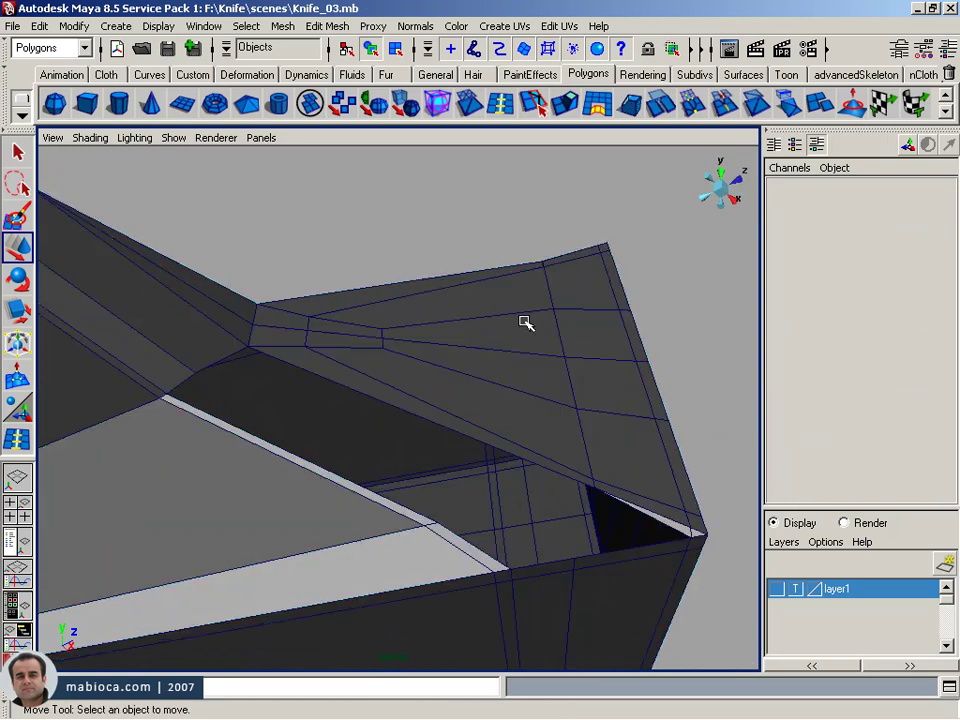
click(525, 321)
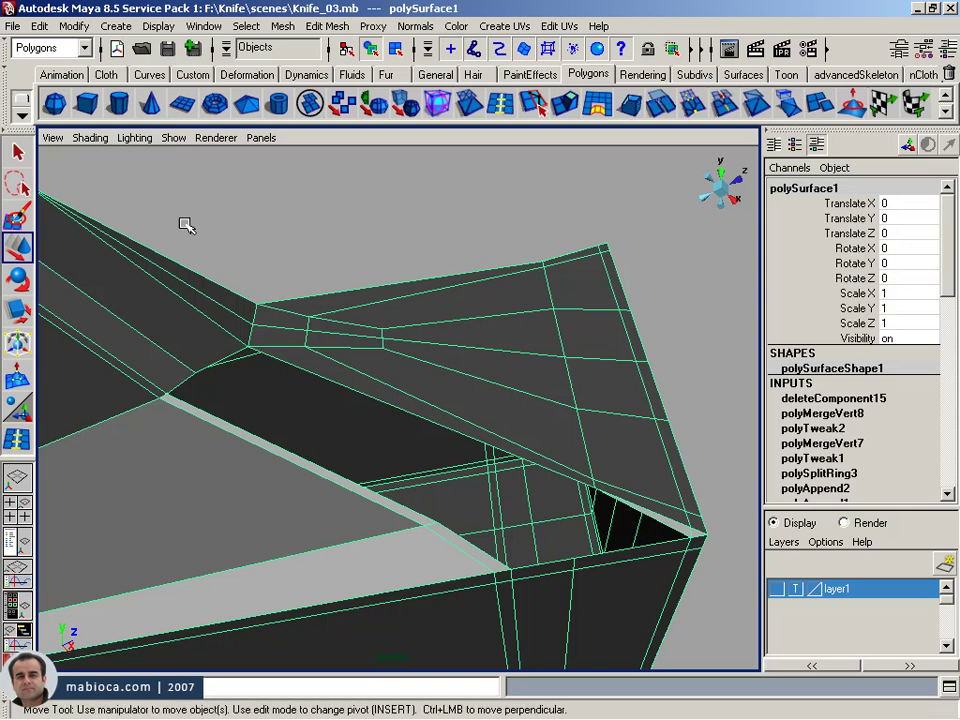
click(328, 26)
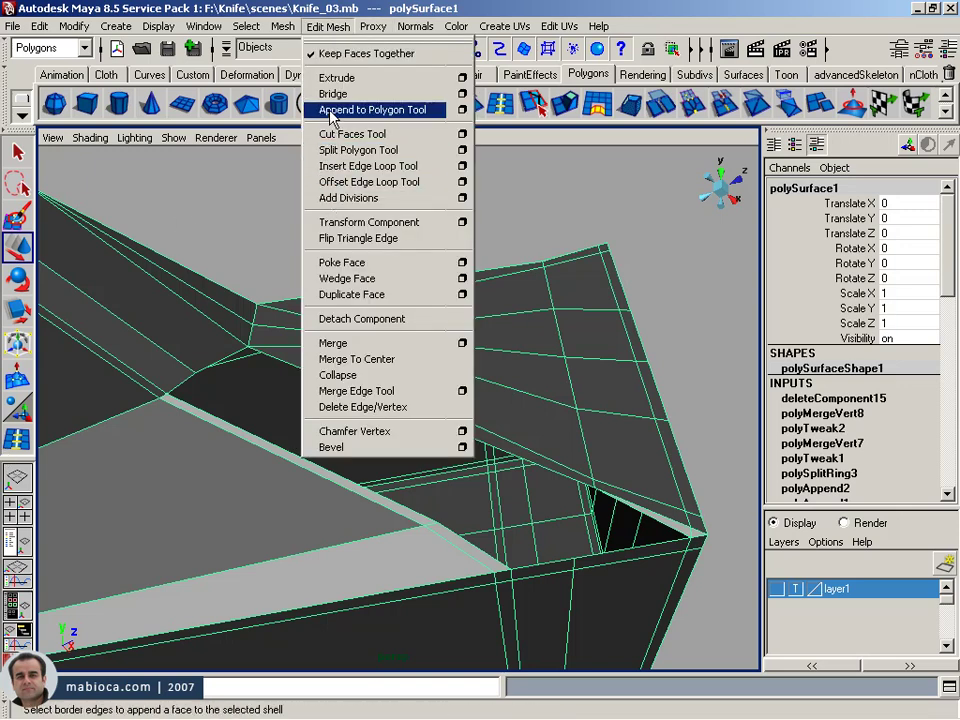
click(326, 110)
click(361, 378)
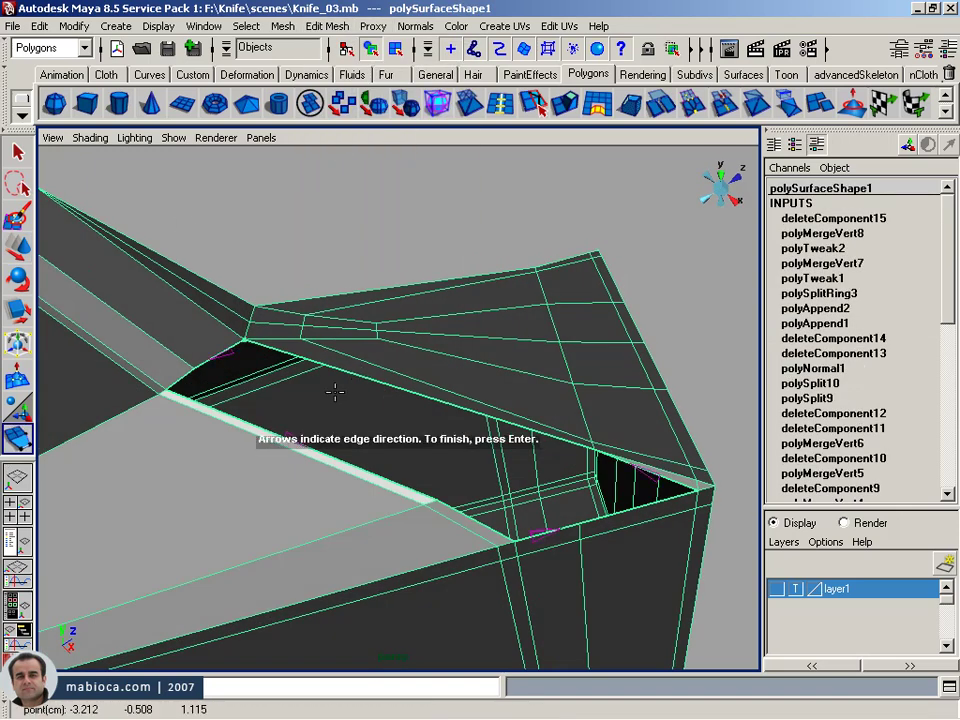
click(292, 437)
key(Return)
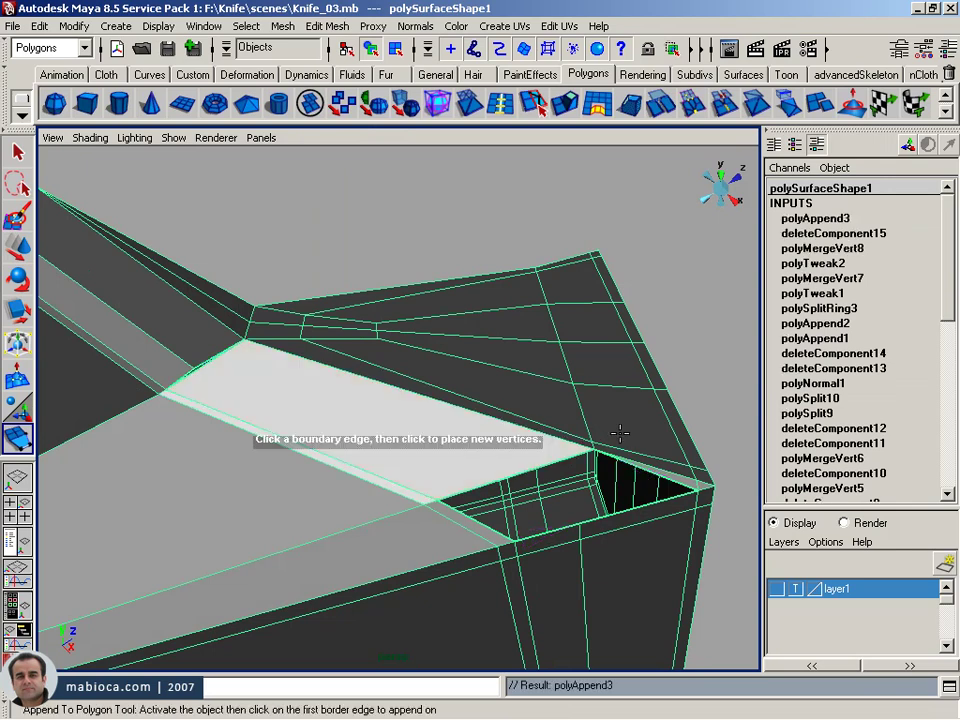
- Append a second polygon to fill the remaining hole
click(621, 464)
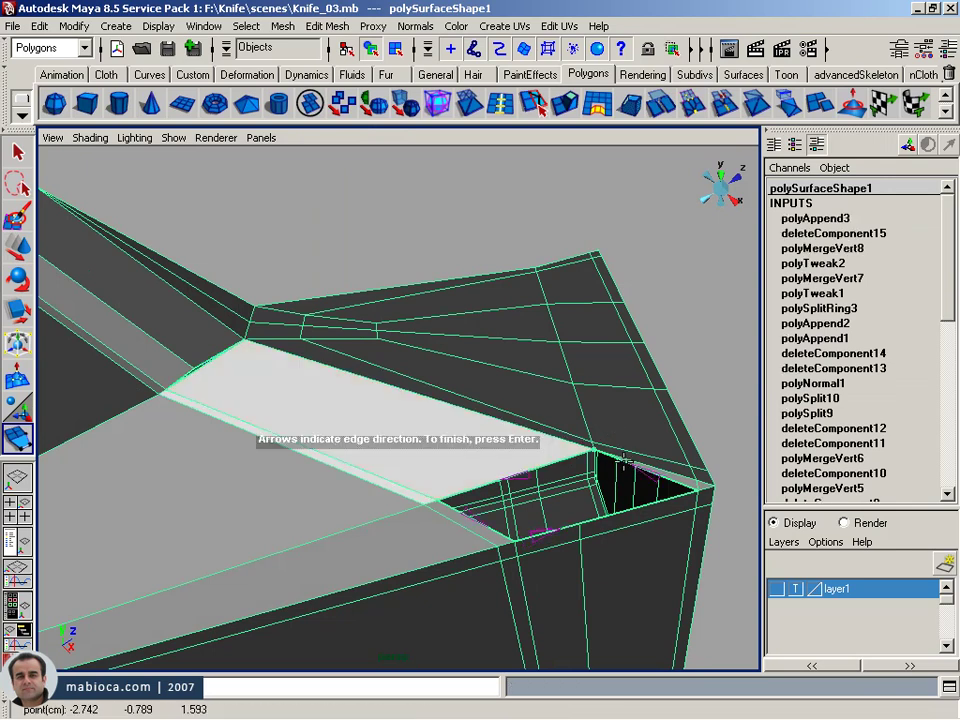
click(478, 521)
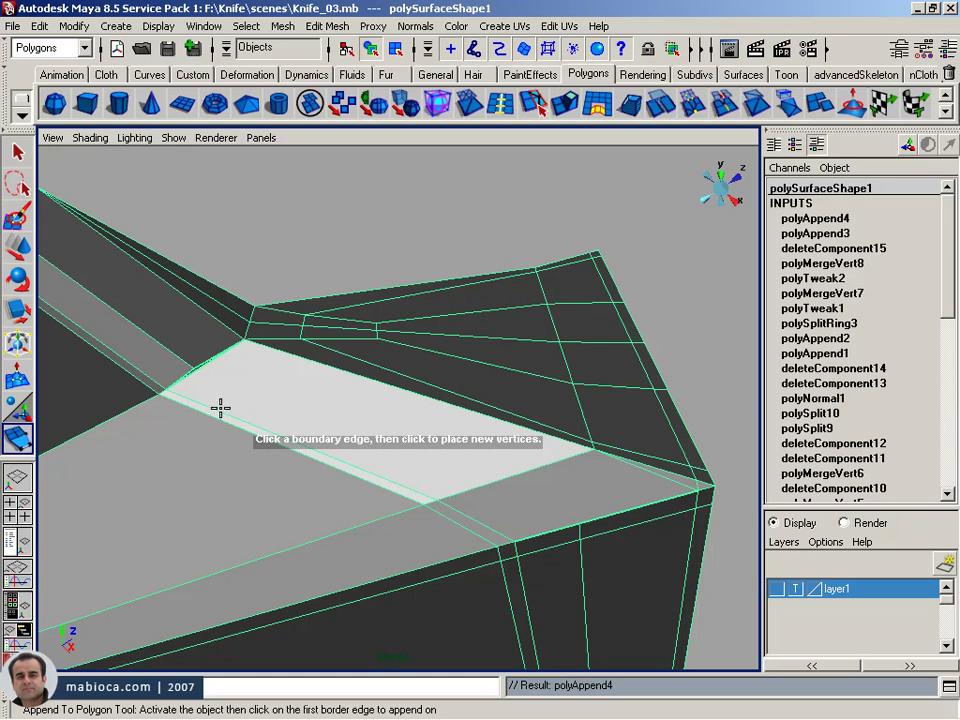
alt+drag(220, 407, 252, 436)
click(508, 103)
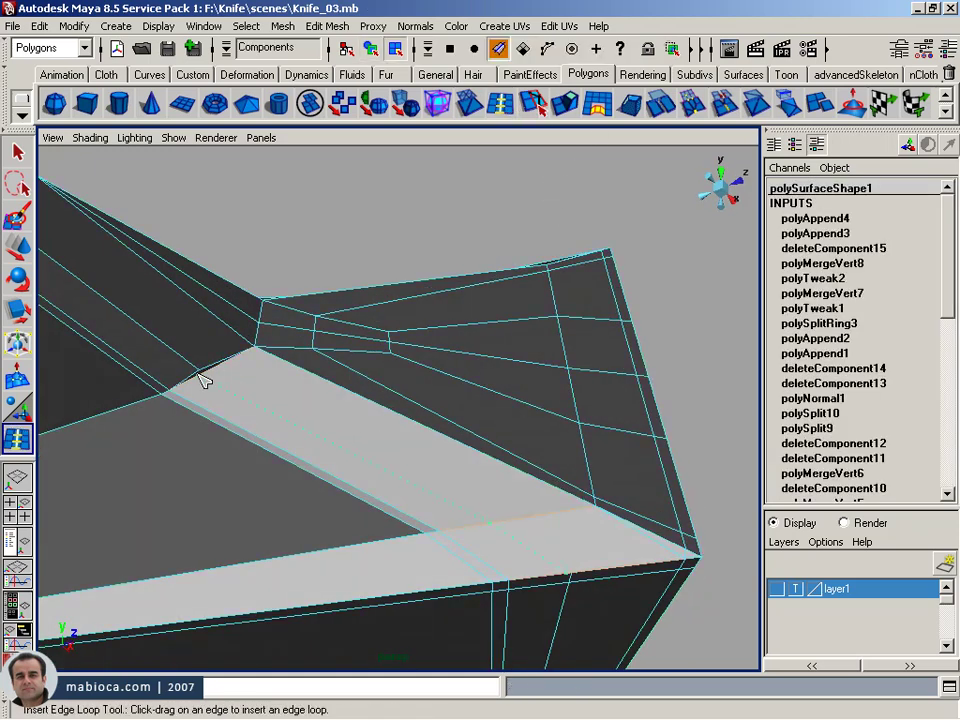
- Insert an edge loop along the white strip and merge its end vertices into the corners
mouse_move(150, 398)
alt+right_down()
mouse_move(225, 461)
mouse_move(300, 444)
alt+right_up()
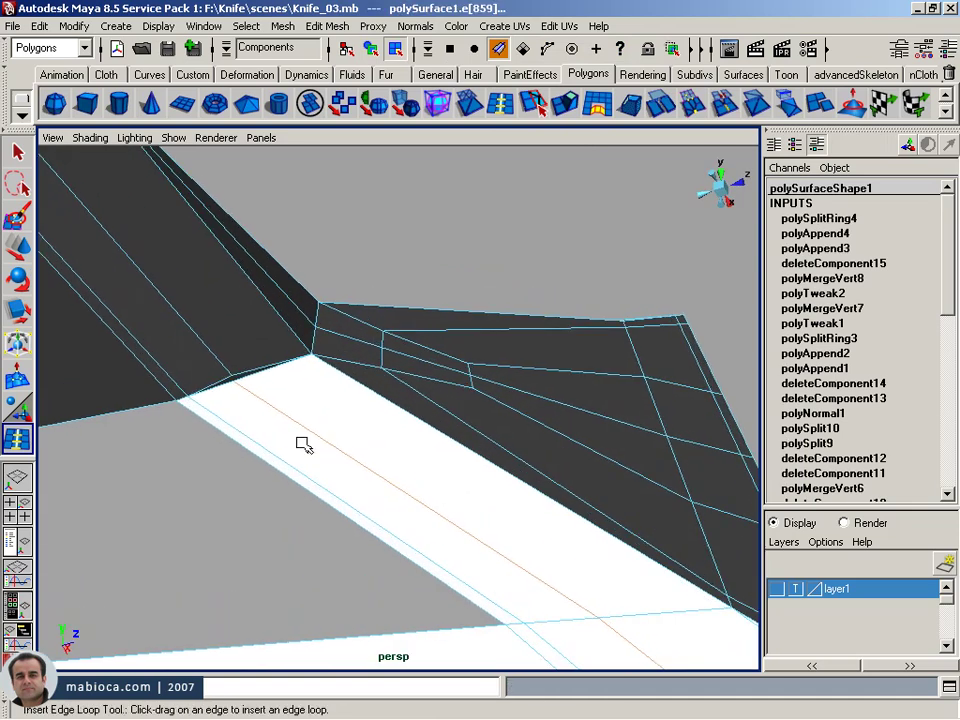
key(w)
right_drag(253, 407, 236, 388)
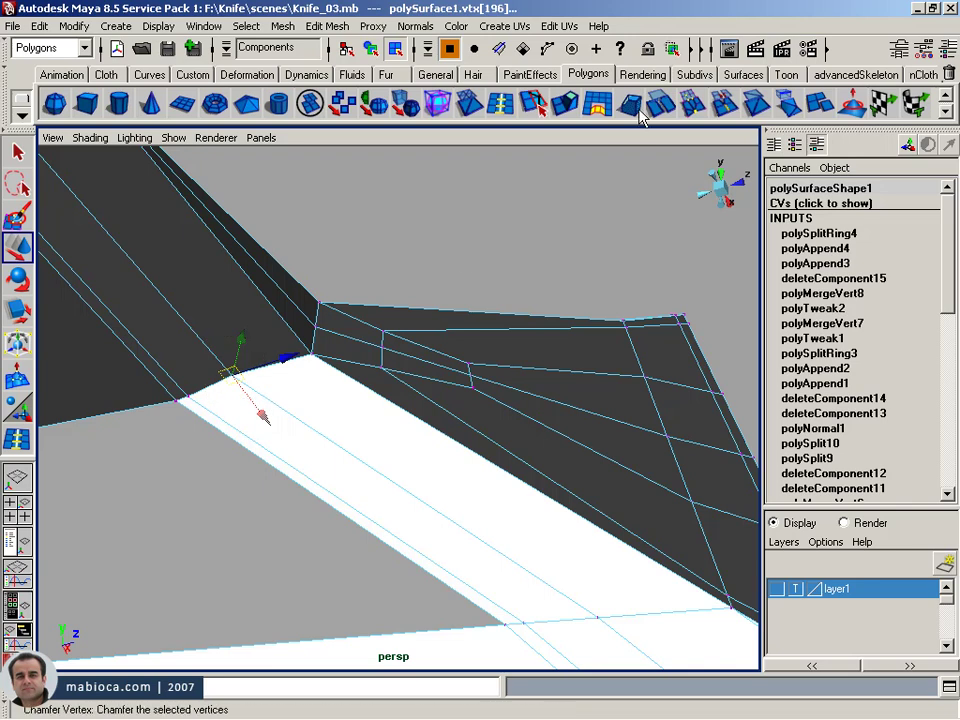
mouse_move(597, 372)
alt+middle_down()
mouse_move(445, 253)
mouse_move(499, 193)
mouse_move(526, 404)
alt+middle_up()
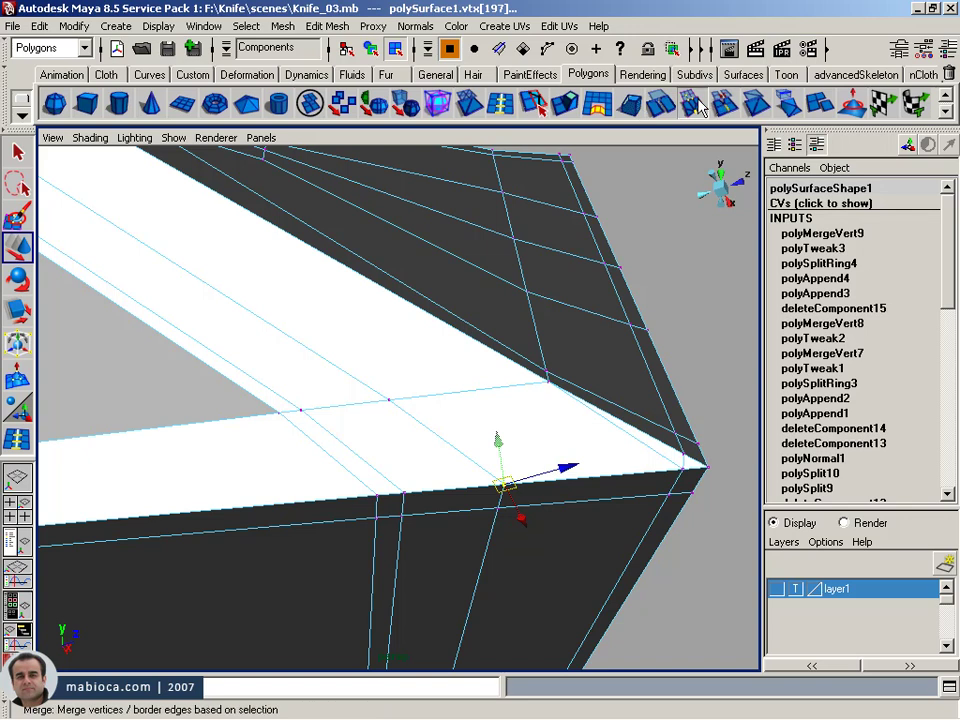
alt+drag(500, 432, 497, 321)
key(F8)
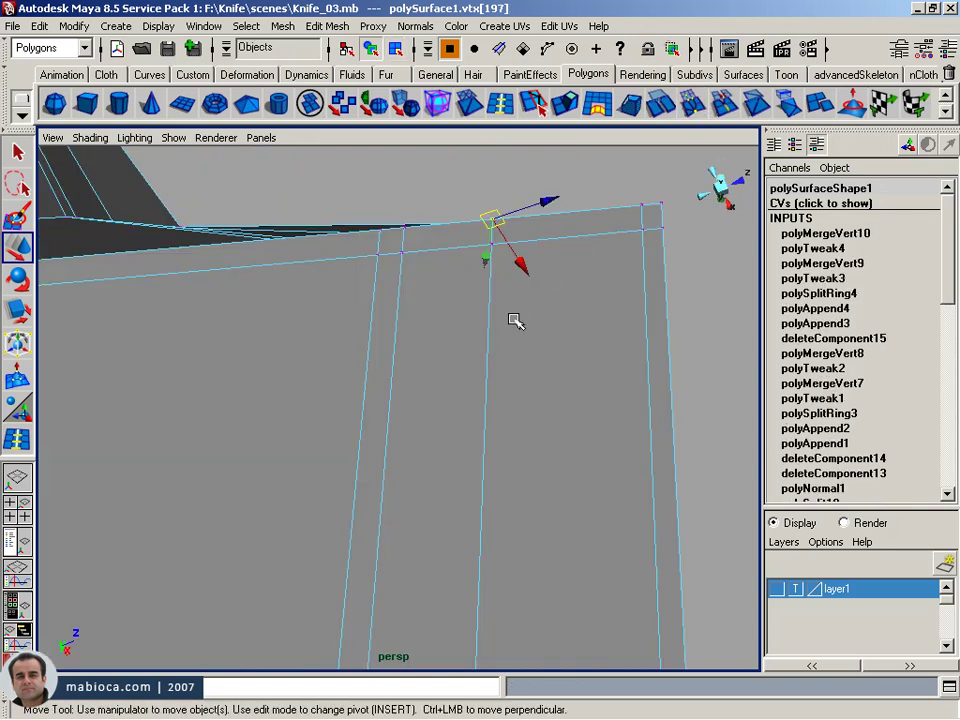
alt+right_drag(514, 321, 471, 317)
mouse_move(471, 317)
alt+mouse_down()
mouse_move(390, 425)
mouse_move(392, 530)
alt+mouse_up()
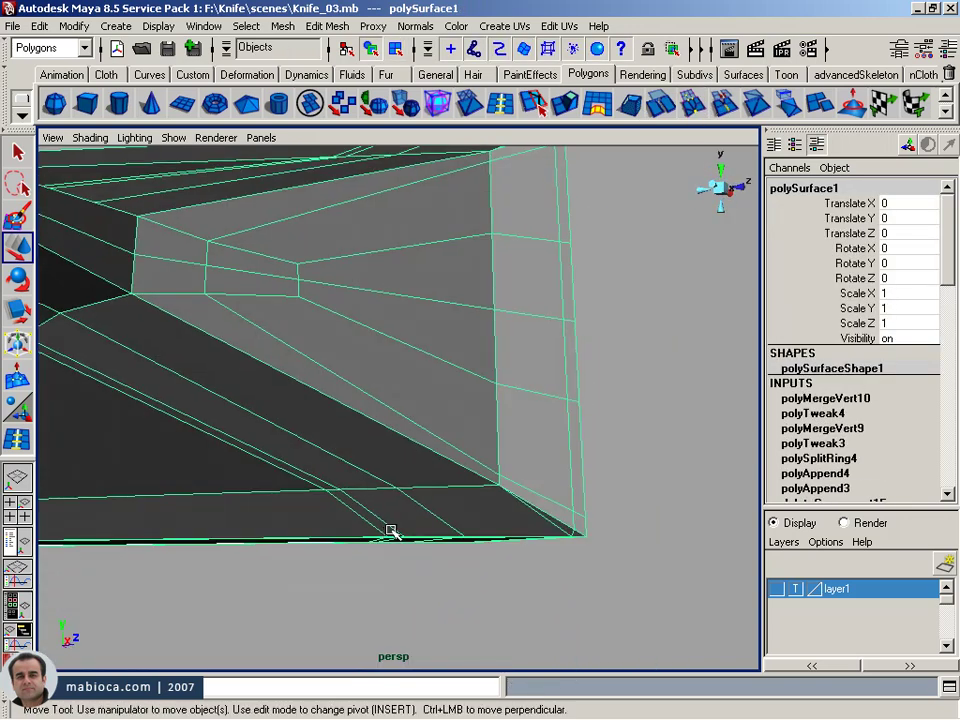
- Preview the smoothed corner, then undo the smoothing
click(405, 108)
mouse_move(523, 356)
alt+mouse_down()
mouse_move(424, 431)
mouse_move(493, 425)
alt+mouse_up()
key(ctrl+z)
key(ctrl+z)
mouse_move(439, 379)
alt+mouse_down()
mouse_move(326, 399)
mouse_move(313, 387)
alt+mouse_up()
alt+right_drag(313, 387, 94, 349)
alt+drag(94, 349, 47, 450)
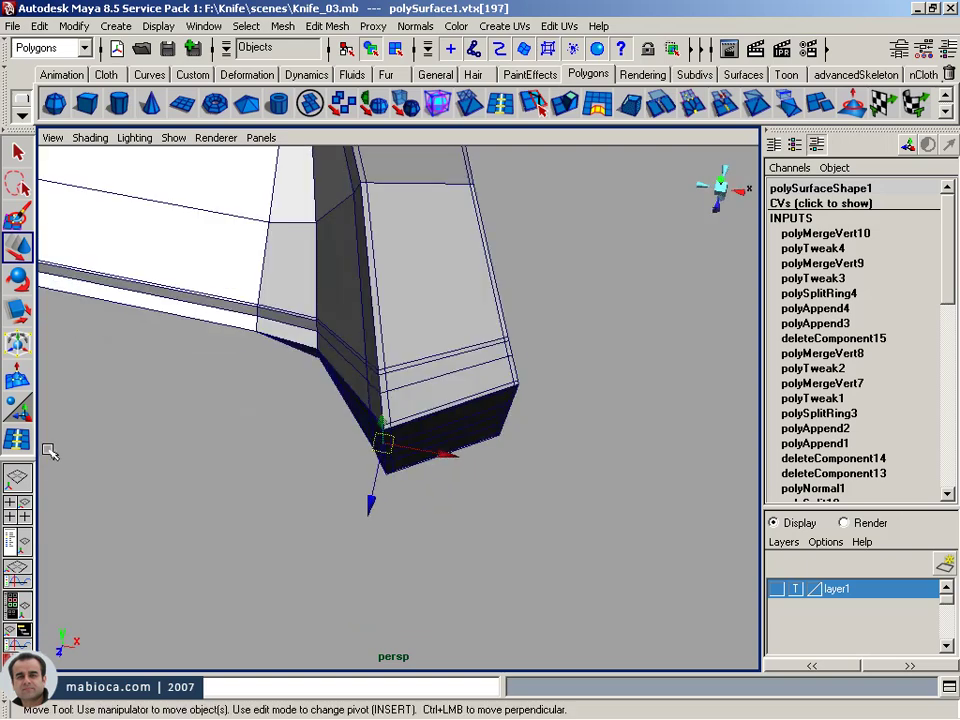
alt+right_drag(47, 450, 399, 521)
mouse_move(399, 521)
alt+middle_down()
mouse_move(134, 499)
mouse_move(230, 545)
alt+middle_up()
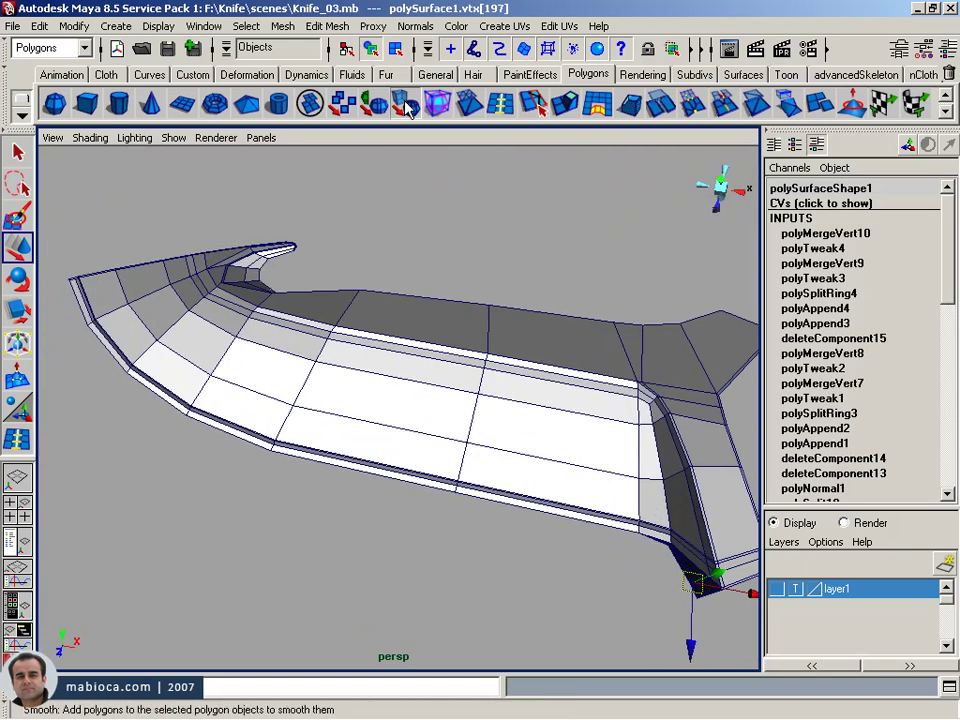
click(407, 108)
key(ctrl+z)
key(F8)
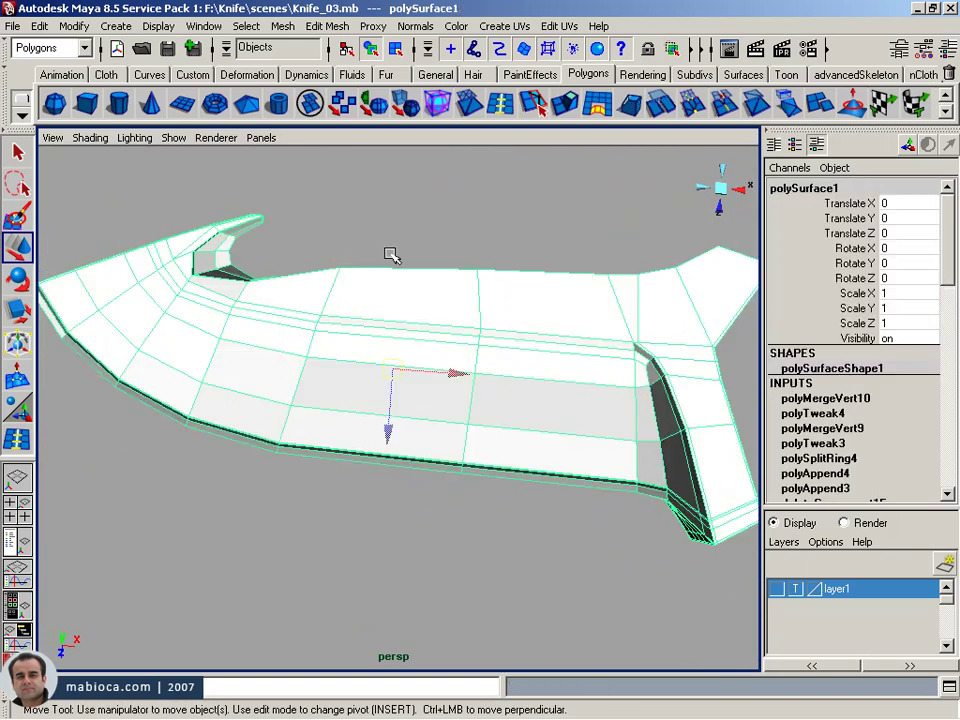
click(407, 108)
mouse_move(350, 250)
alt+mouse_down()
mouse_move(300, 279)
mouse_move(351, 328)
mouse_move(257, 315)
alt+mouse_up()
mouse_move(257, 315)
alt+right_down()
mouse_move(560, 380)
mouse_move(540, 375)
alt+right_up()
alt+drag(540, 375, 450, 336)
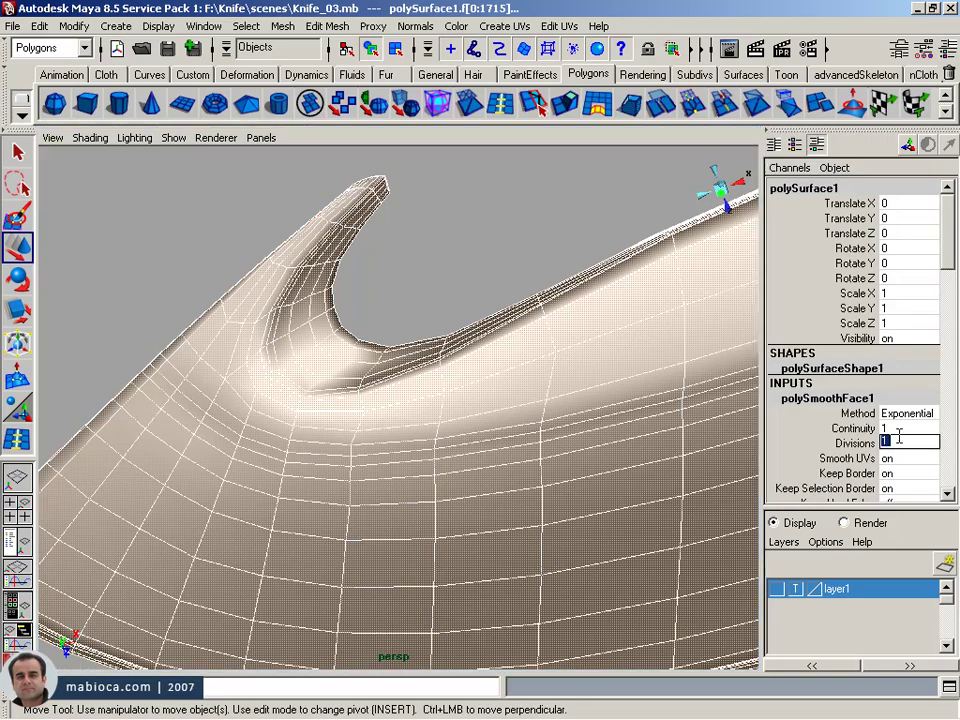
key(4)
click(448, 356)
mouse_move(448, 356)
alt+mouse_down()
mouse_move(505, 331)
mouse_move(514, 343)
mouse_move(349, 476)
mouse_move(436, 437)
mouse_move(431, 501)
mouse_move(296, 501)
mouse_move(264, 491)
alt+mouse_up()
alt+right_drag(264, 491, 388, 460)
key(5)
key(z)
key(z)
key(z)
mouse_move(445, 541)
alt+right_down()
mouse_move(388, 538)
mouse_move(589, 476)
alt+right_up()
alt+middle_drag(589, 476, 396, 309)
mouse_move(396, 309)
alt+mouse_down()
mouse_move(466, 396)
mouse_move(347, 347)
mouse_move(514, 339)
mouse_move(586, 272)
alt+mouse_up()
mouse_move(410, 447)
alt+mouse_down()
mouse_move(450, 321)
mouse_move(465, 130)
alt+mouse_up()
- Insert an edge loop that tightens the rim of the knife's thick edge
click(499, 106)
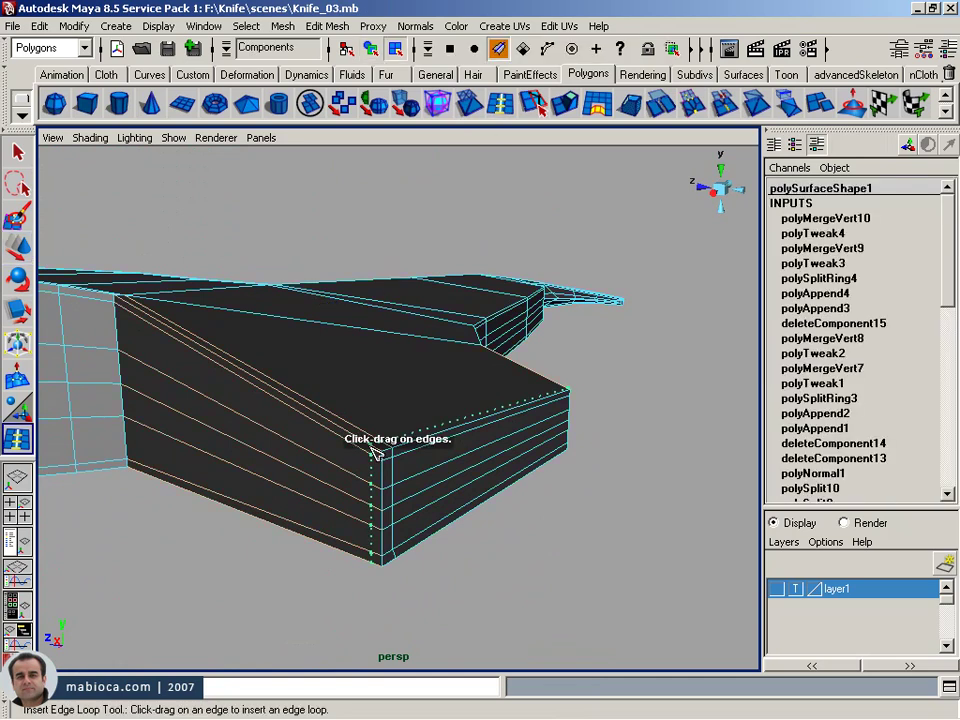
mouse_move(363, 461)
alt+mouse_down()
mouse_move(339, 480)
mouse_move(214, 433)
mouse_move(101, 414)
mouse_move(117, 353)
alt+mouse_up()
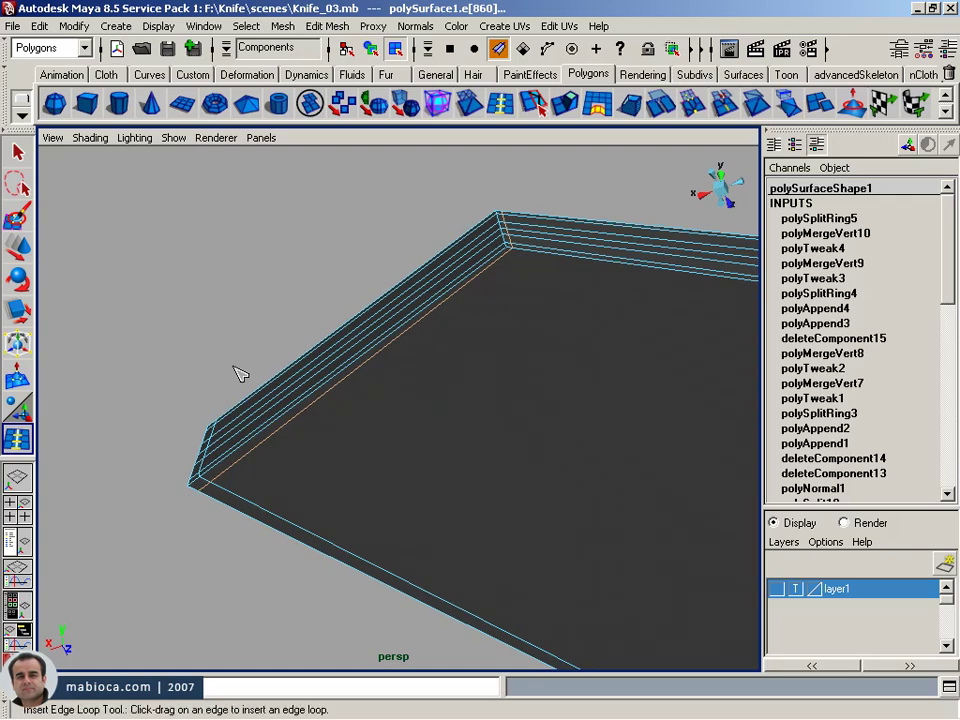
alt+right_drag(240, 374, 309, 407)
- Smooth the whole knife mesh, raising Divisions to 2 and then 3, then deselect it
key(F8)
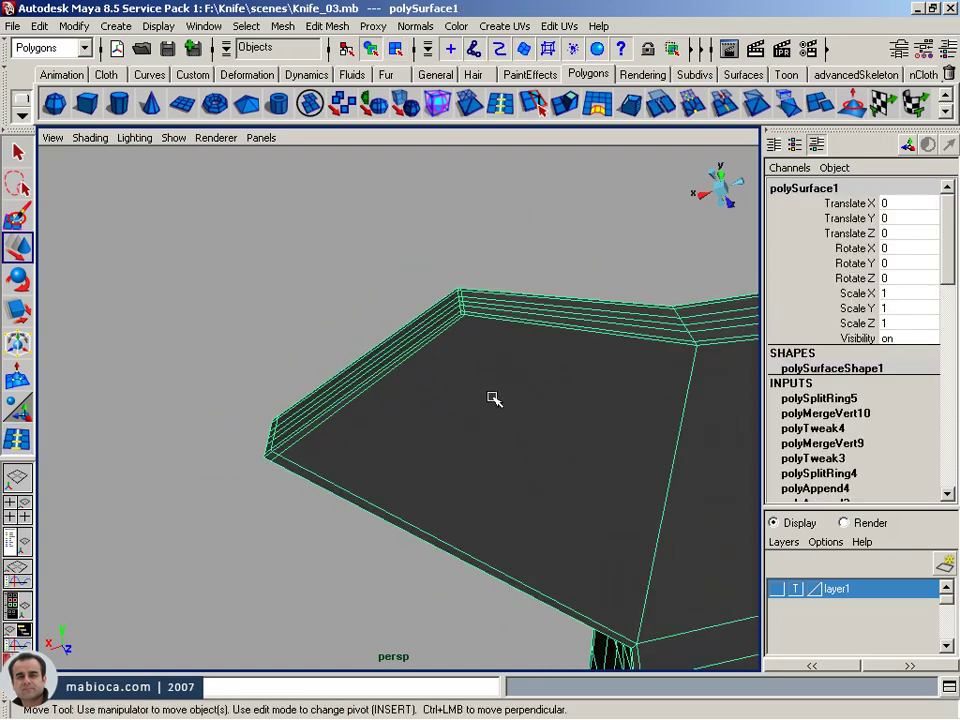
click(408, 111)
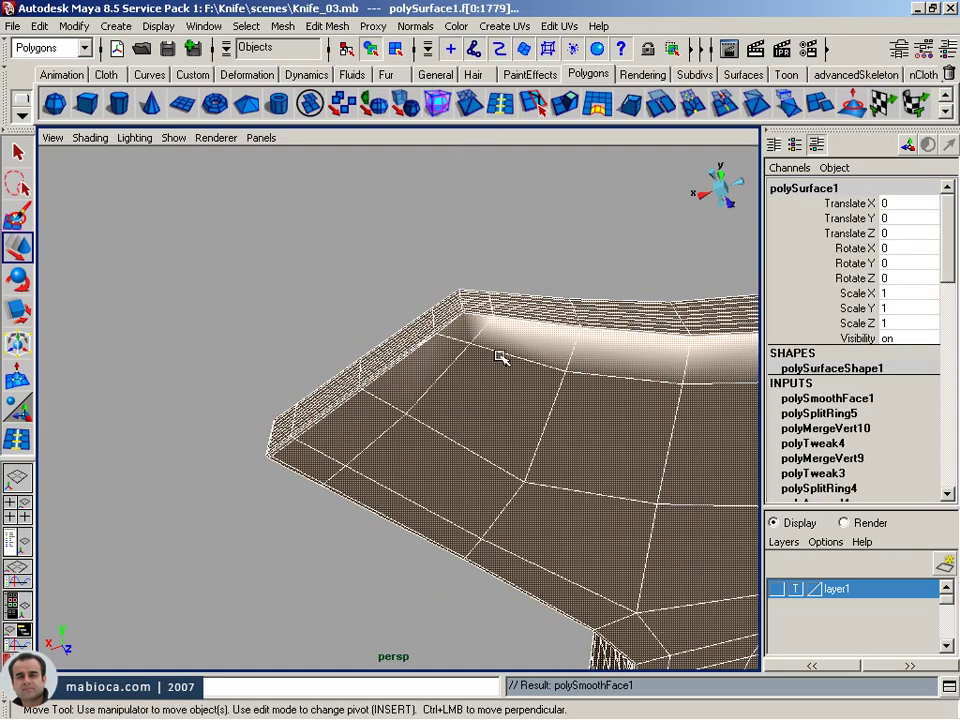
alt+right_drag(442, 430, 377, 418)
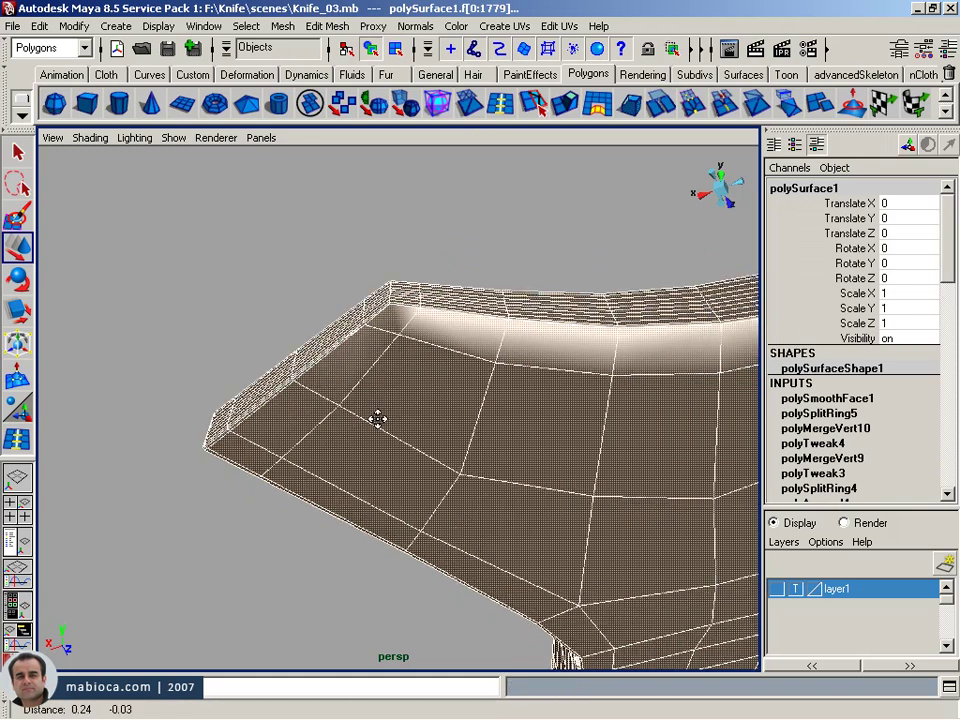
mouse_move(429, 403)
alt+mouse_down()
mouse_move(441, 358)
mouse_move(743, 433)
mouse_move(574, 491)
mouse_move(640, 470)
alt+mouse_up()
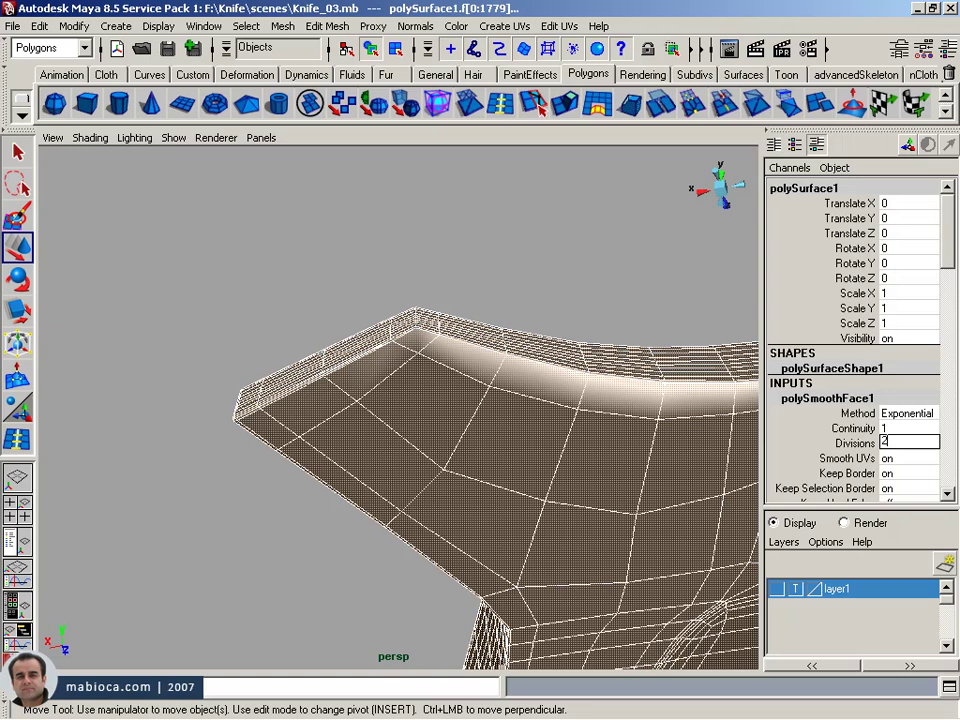
key(Return)
alt+drag(742, 457, 525, 454)
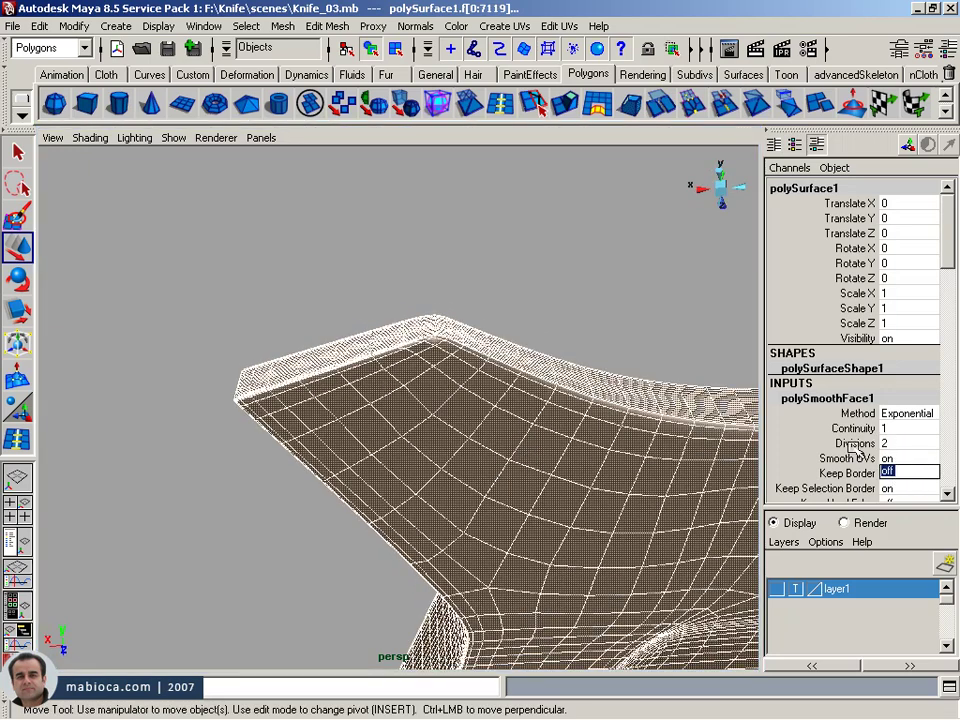
alt+drag(740, 470, 445, 544)
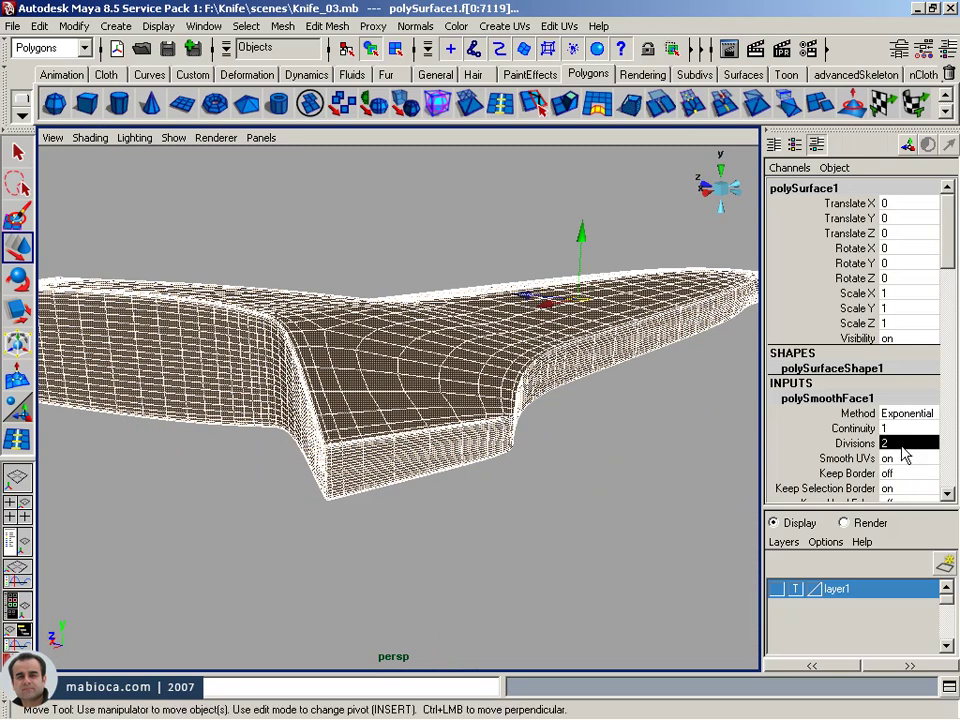
text(3)
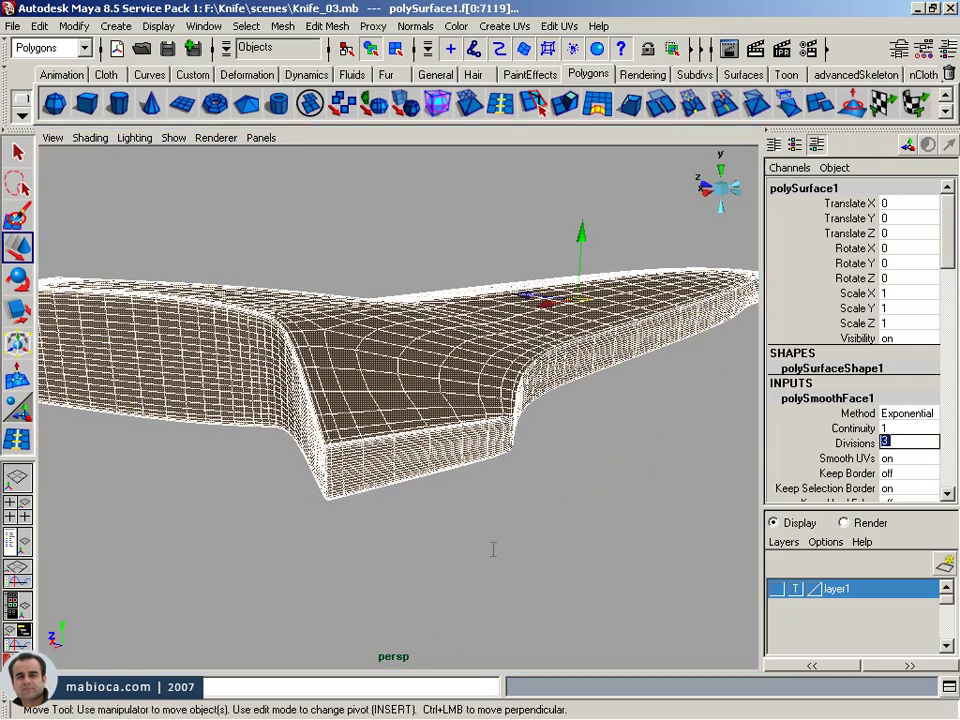
key(Return)
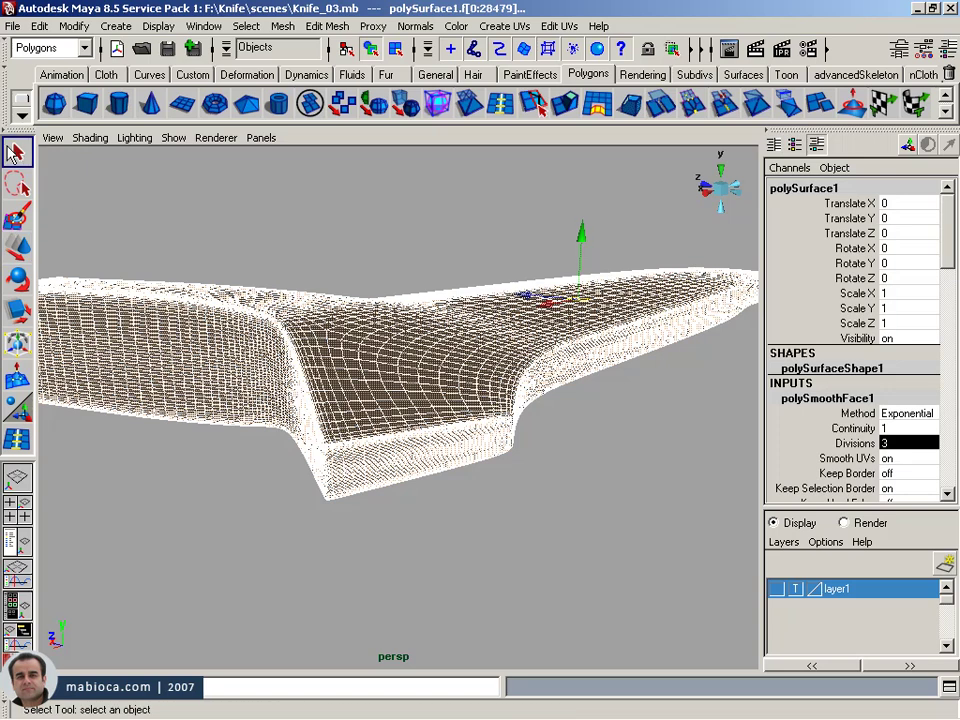
click(57, 160)
alt+drag(296, 285, 349, 482)
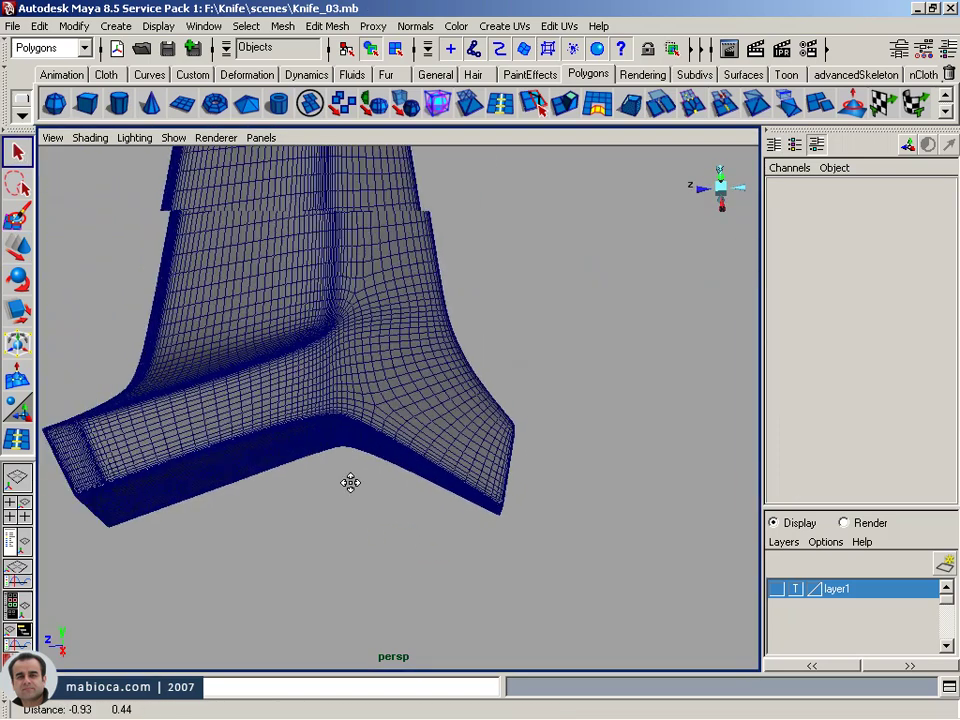
- Turn off Wireframe on Shaded and tumble around the smoothed blade, hooked tip and edge
click(101, 145)
click(120, 302)
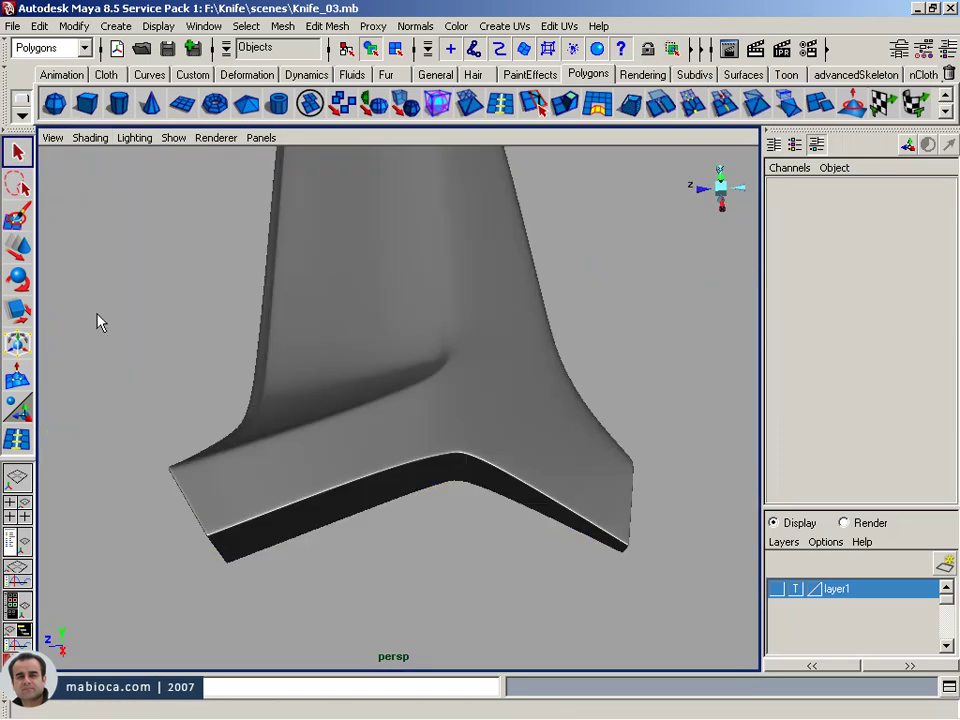
alt+drag(96, 319, 210, 343)
alt+right_drag(210, 343, 237, 370)
mouse_move(237, 370)
alt+mouse_down()
mouse_move(339, 454)
mouse_move(340, 486)
alt+mouse_up()
alt+middle_drag(340, 486, 437, 534)
mouse_move(437, 534)
alt+mouse_down()
mouse_move(339, 435)
mouse_move(313, 384)
mouse_move(309, 399)
alt+mouse_up()
alt+middle_drag(309, 399, 371, 527)
mouse_move(370, 527)
alt+mouse_down()
mouse_move(454, 564)
mouse_move(630, 521)
mouse_move(463, 446)
mouse_move(465, 594)
mouse_move(422, 377)
mouse_move(415, 501)
mouse_move(452, 534)
mouse_move(454, 504)
mouse_move(585, 321)
mouse_move(610, 458)
mouse_move(364, 476)
alt+mouse_up()
alt+right_drag(364, 476, 714, 390)
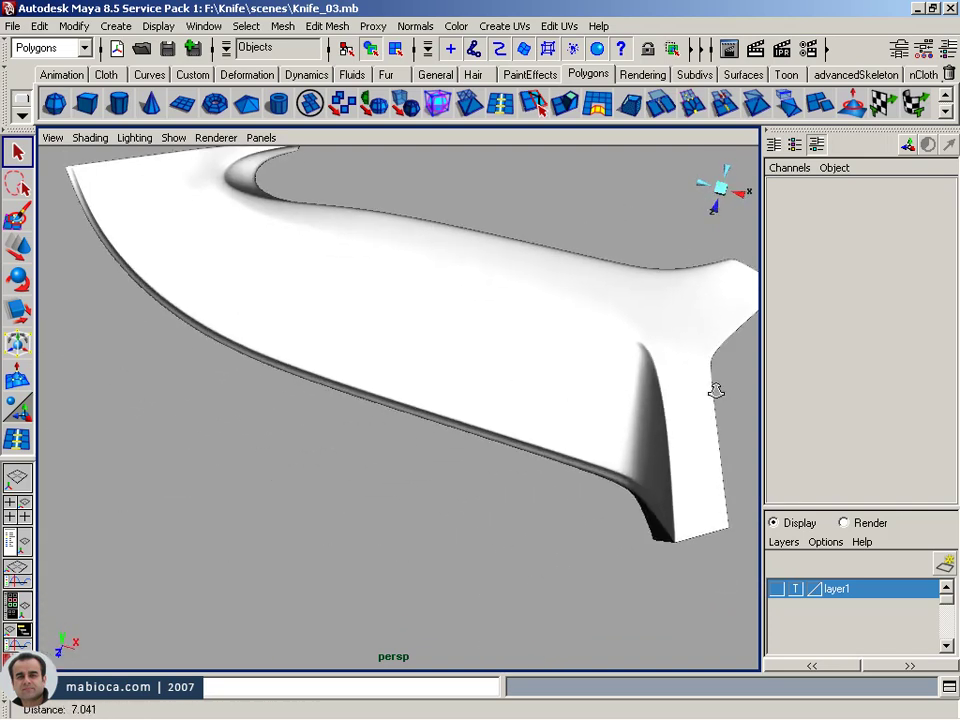
alt+drag(714, 390, 534, 363)
mouse_move(534, 363)
alt+middle_down()
mouse_move(450, 279)
mouse_move(549, 332)
alt+middle_up()
alt+drag(549, 332, 536, 358)
mouse_move(536, 358)
alt+middle_down()
mouse_move(460, 279)
mouse_move(448, 296)
alt+middle_up()
- Inspect the smoothed knife surface up close, leaving the knife selected for editing
click(420, 312)
alt+drag(407, 321, 493, 251)
alt+middle_drag(493, 251, 503, 372)
mouse_move(503, 372)
alt+right_down()
mouse_move(467, 403)
mouse_move(553, 410)
mouse_move(634, 482)
alt+right_up()
click(634, 482)
mouse_move(634, 482)
alt+mouse_down()
mouse_move(619, 448)
mouse_move(649, 414)
mouse_move(614, 498)
alt+mouse_up()
mouse_move(614, 498)
alt+middle_down()
mouse_move(645, 422)
mouse_move(660, 418)
mouse_move(645, 420)
mouse_move(657, 424)
alt+middle_up()
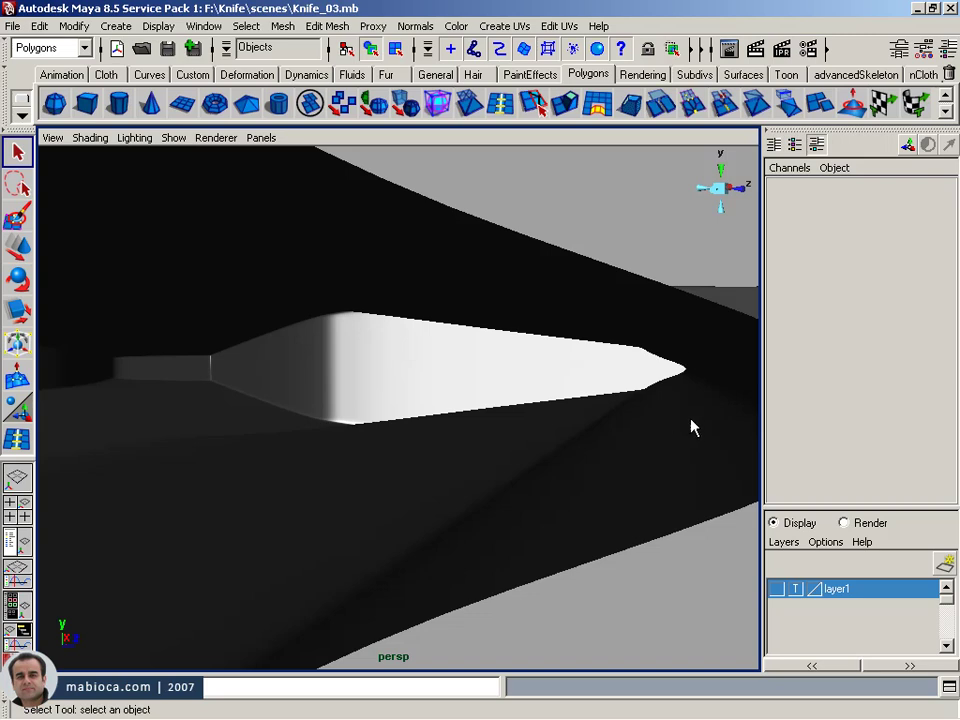
click(743, 404)
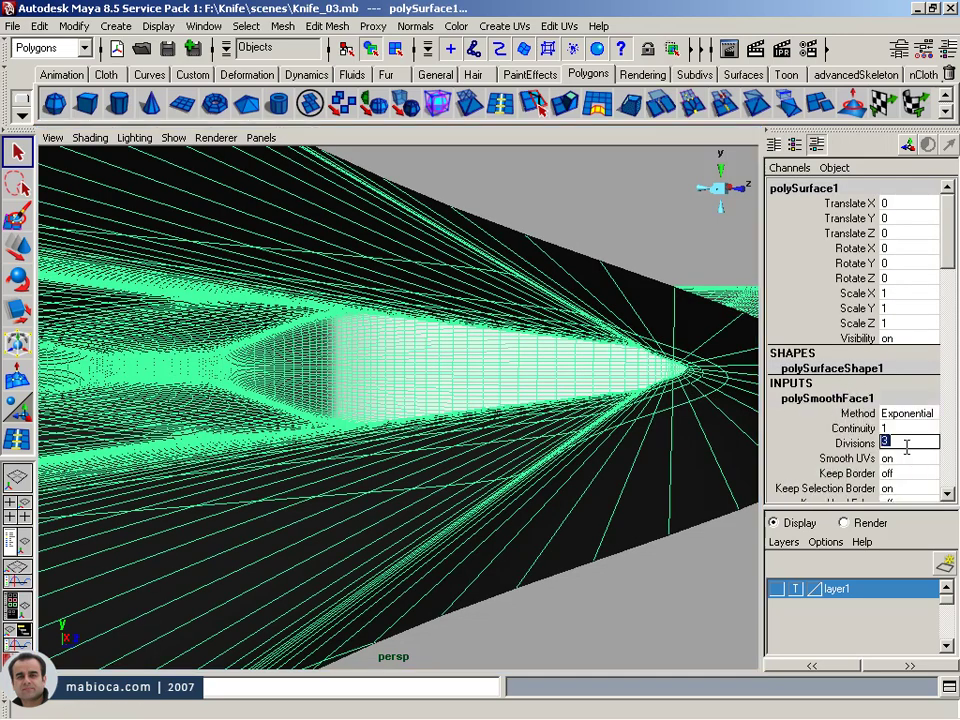
- Set the knife smoothing back to 0 Divisions and inspect the low-poly blade and tip
key(Return)
alt+middle_drag(705, 451, 692, 453)
alt+drag(575, 441, 579, 441)
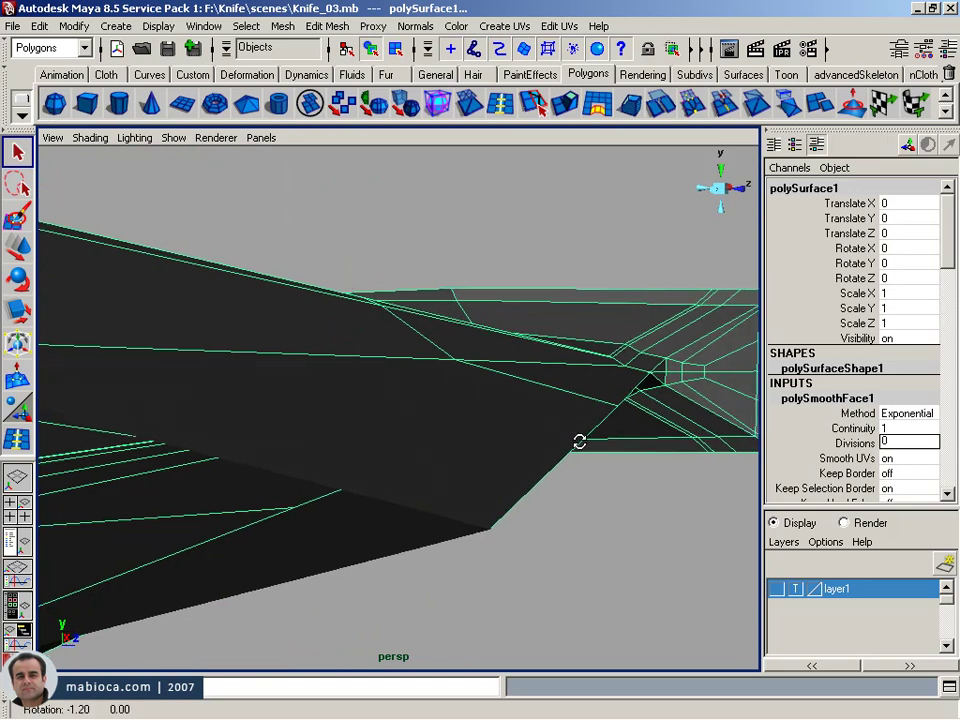
alt+middle_drag(579, 441, 459, 446)
alt+drag(459, 446, 448, 474)
mouse_move(448, 474)
alt+middle_down()
mouse_move(367, 467)
mouse_move(544, 356)
mouse_move(287, 446)
mouse_move(469, 306)
alt+middle_up()
alt+right_drag(469, 306, 481, 295)
alt+middle_drag(481, 295, 461, 311)
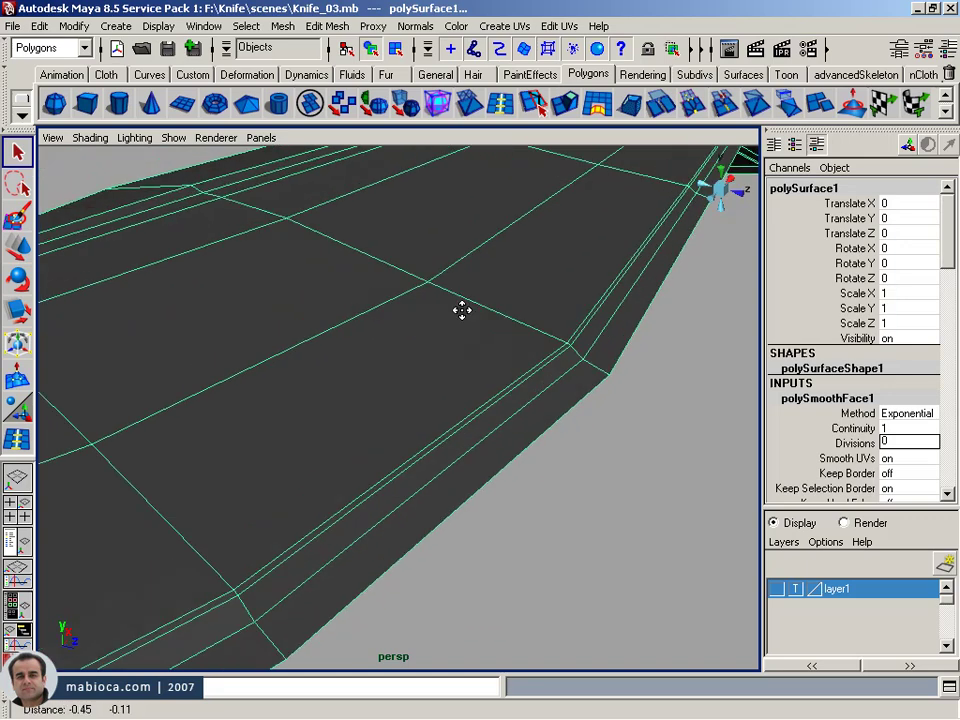
alt+drag(461, 311, 300, 360)
alt+middle_drag(300, 360, 208, 416)
alt+right_drag(208, 416, 490, 399)
alt+drag(490, 399, 557, 364)
mouse_move(557, 364)
alt+middle_down()
mouse_move(362, 456)
mouse_move(456, 452)
alt+middle_up()
mouse_move(456, 452)
alt+right_down()
mouse_move(508, 451)
mouse_move(495, 480)
alt+right_up()
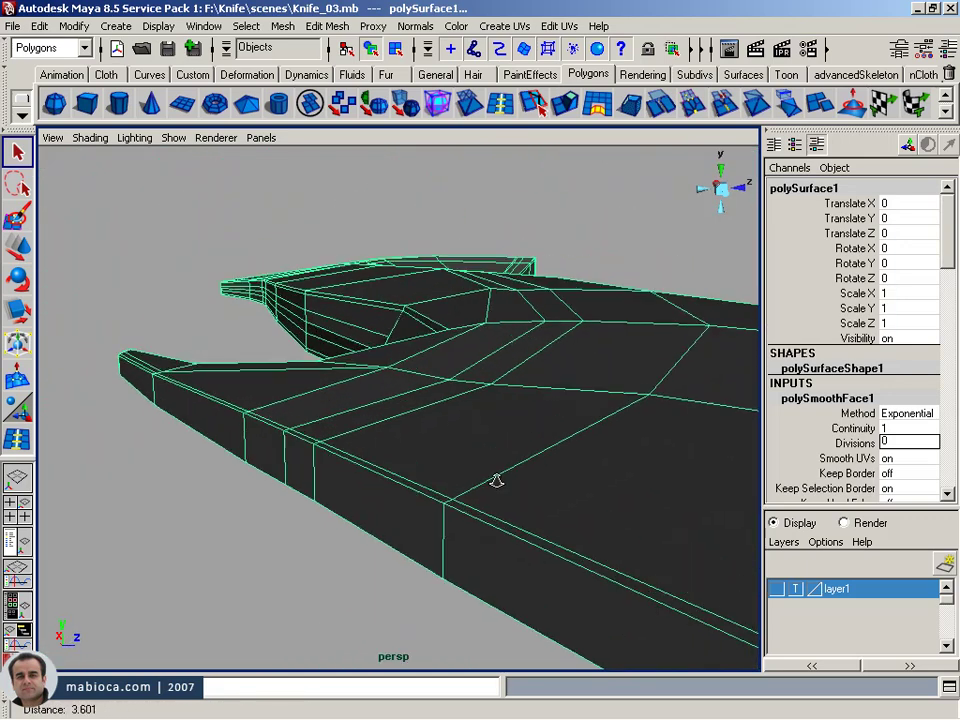
alt+drag(495, 480, 579, 474)
alt+right_drag(579, 474, 514, 495)
mouse_move(514, 495)
alt+mouse_down()
mouse_move(682, 408)
mouse_move(690, 414)
alt+mouse_up()
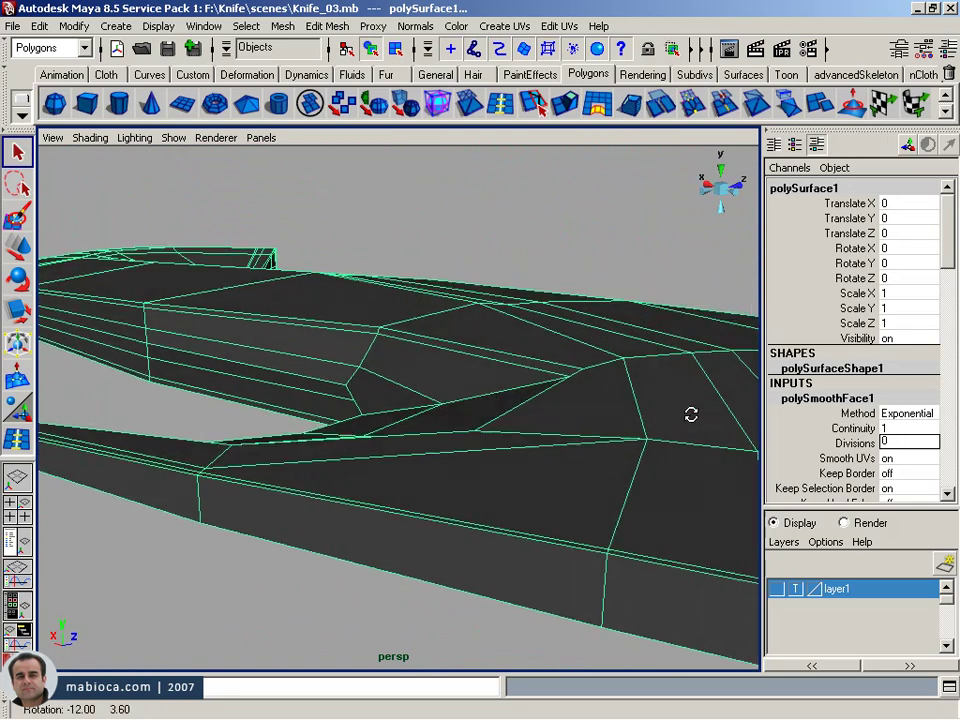
alt+middle_drag(690, 414, 542, 396)
- Marquee-select vertices on the blade top in vertex mode, checking them in wireframe
right_drag(615, 418, 567, 422)
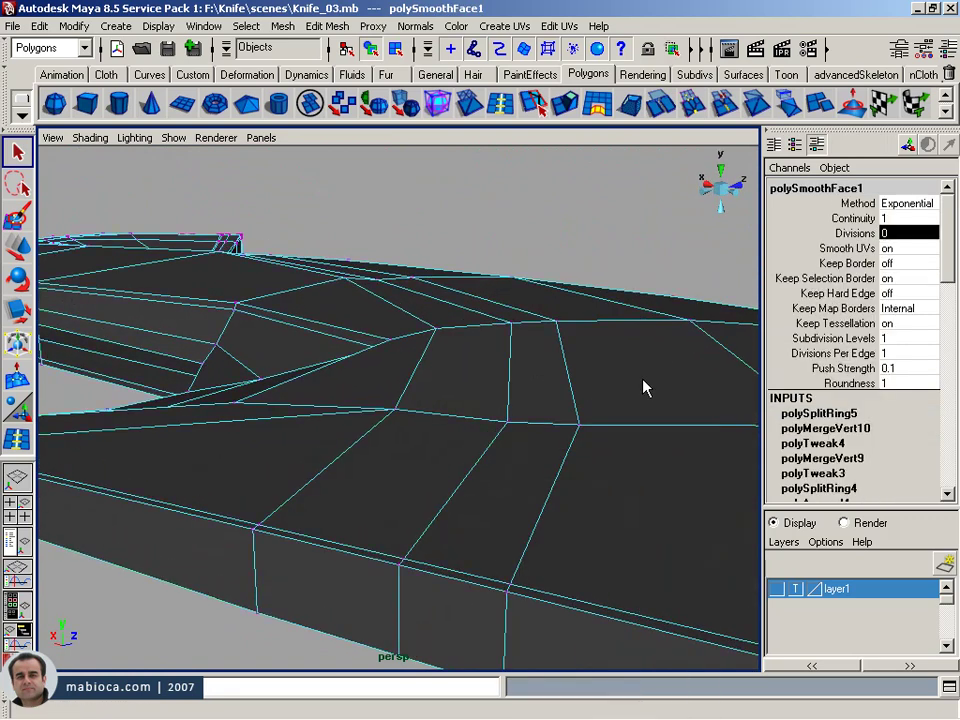
drag(438, 530, 442, 528)
key(4)
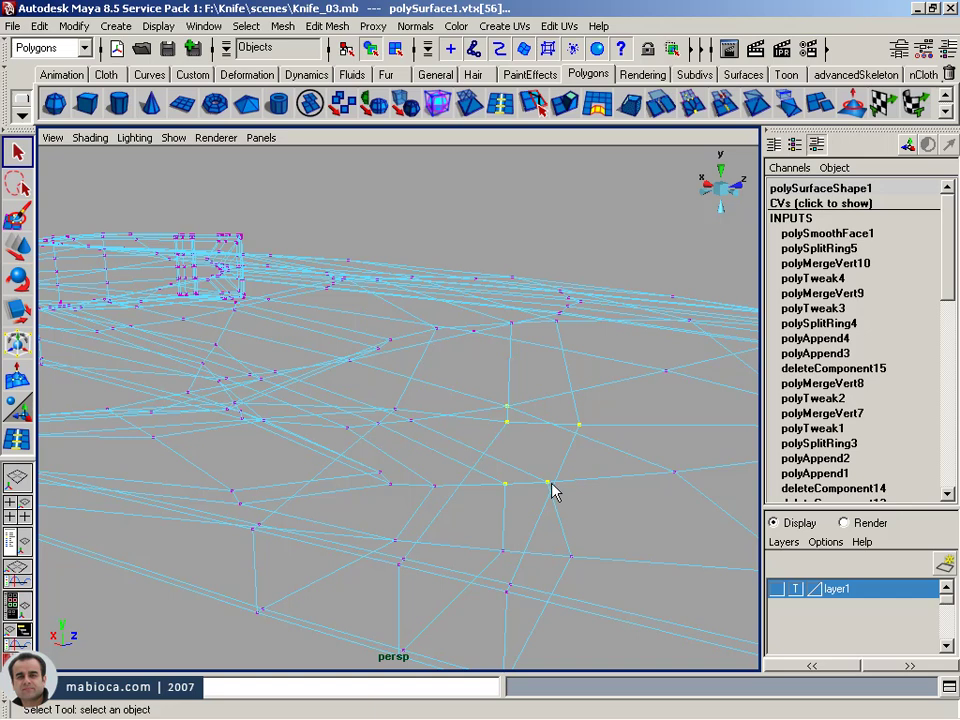
drag(492, 405, 508, 445)
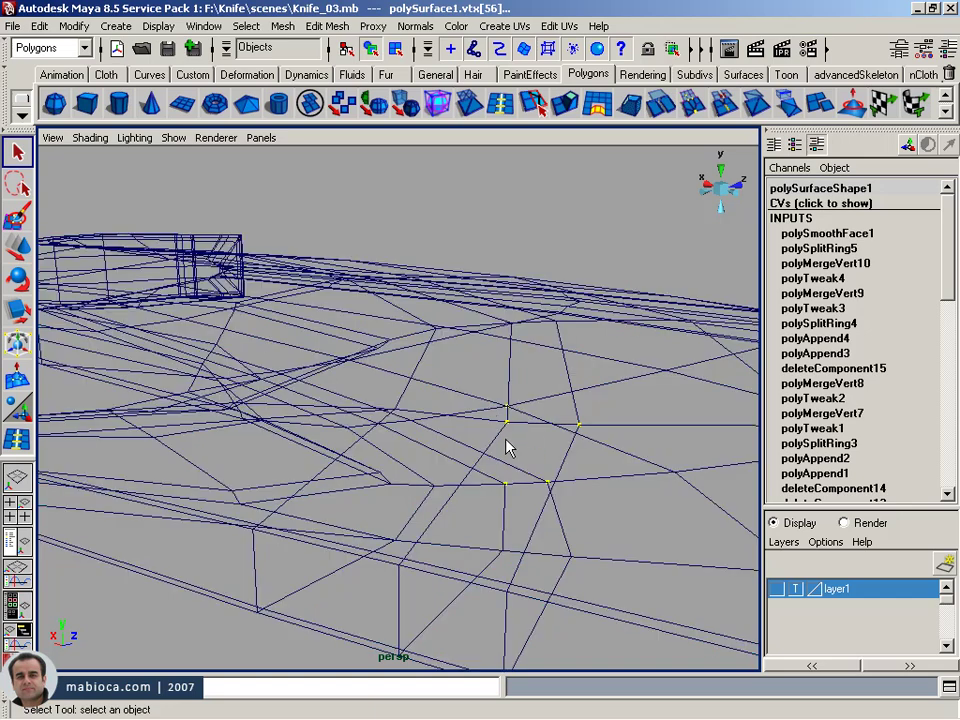
right_drag(511, 432, 487, 432)
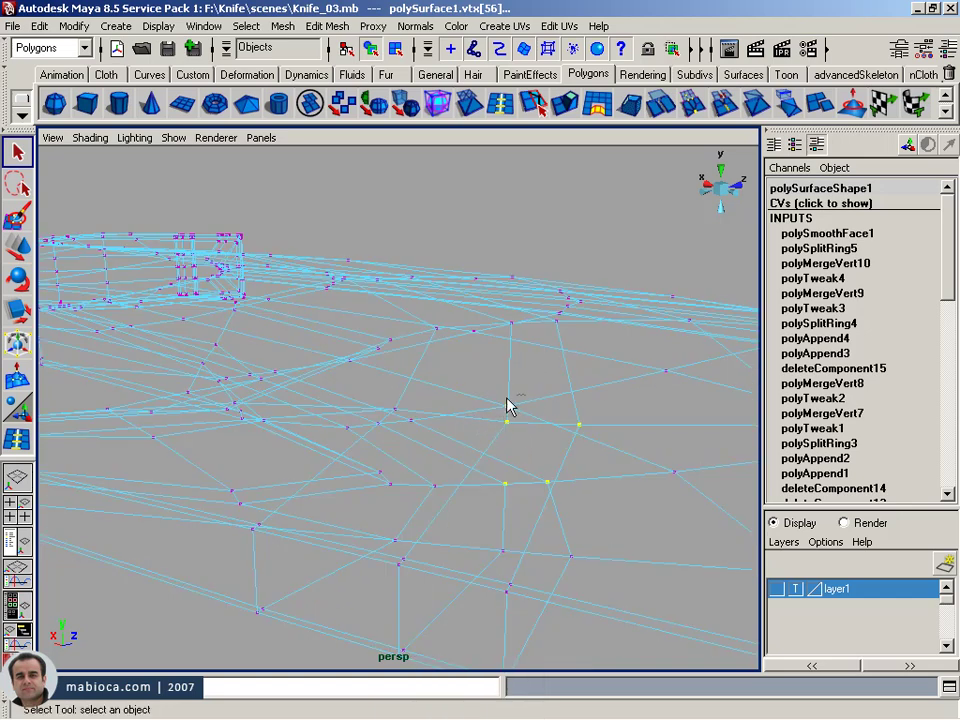
key(5)
mouse_move(538, 489)
alt+mouse_down()
mouse_move(523, 392)
mouse_move(527, 416)
mouse_move(527, 404)
mouse_move(465, 454)
mouse_move(399, 456)
mouse_move(403, 431)
mouse_move(401, 476)
mouse_move(289, 429)
alt+mouse_up()
scroll(538, 480, up, 3)
scroll(538, 480, down, 3)
- Reposition one blade-top vertex with the Move tool and return to object mode
alt+middle_drag(289, 429, 277, 430)
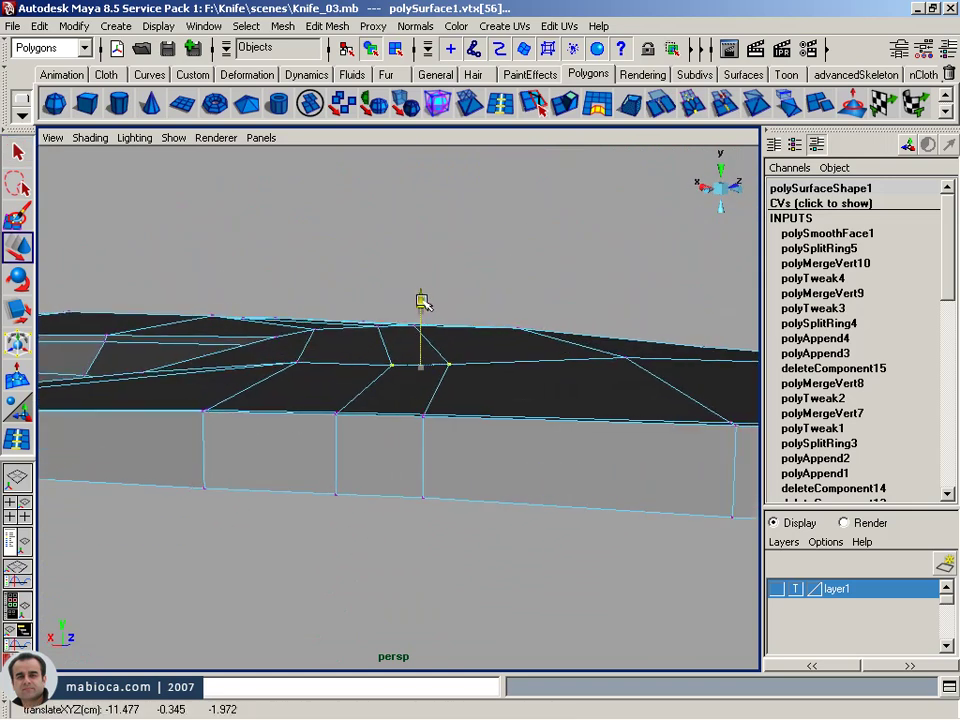
alt+drag(393, 349, 400, 335)
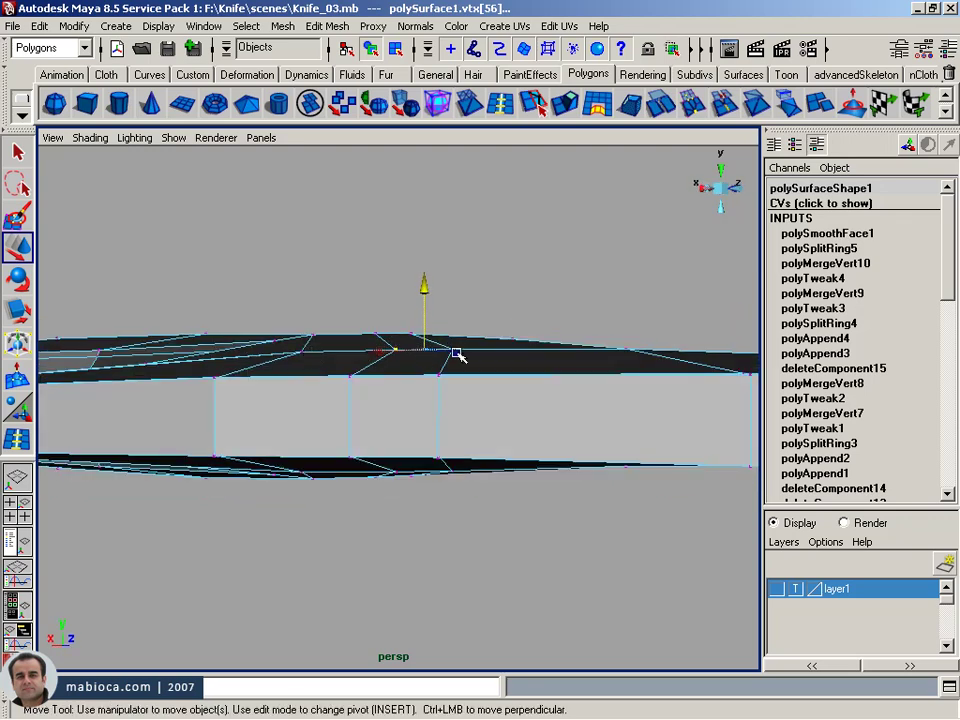
mouse_move(388, 343)
alt+middle_down()
mouse_move(298, 334)
mouse_move(206, 379)
alt+middle_up()
mouse_move(206, 379)
alt+mouse_down()
mouse_move(238, 414)
mouse_move(235, 426)
mouse_move(294, 429)
mouse_move(296, 476)
alt+mouse_up()
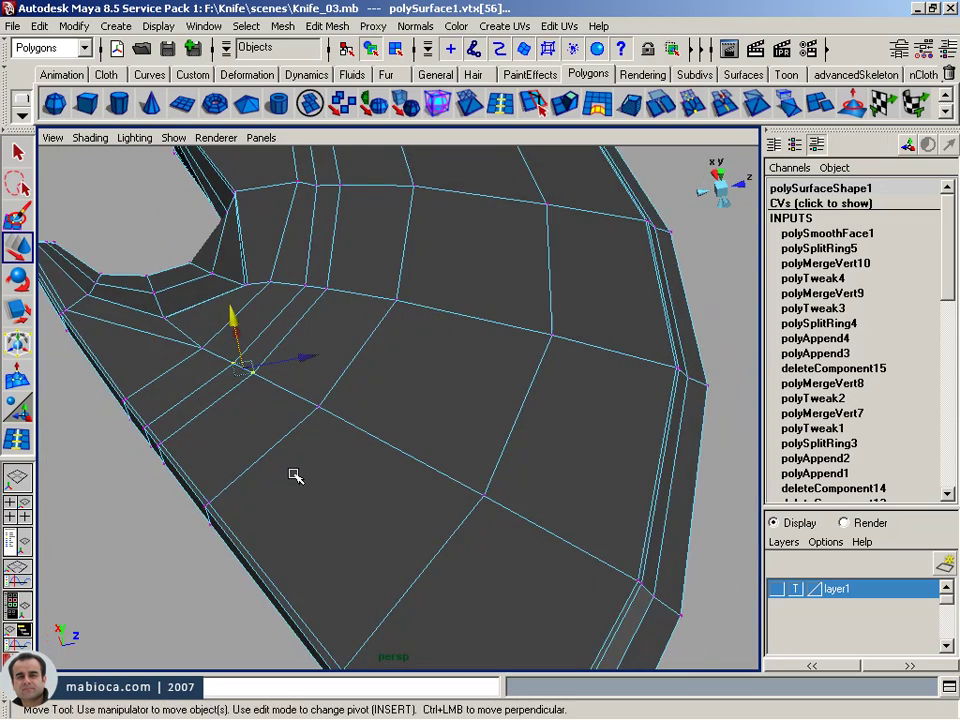
key(F8)
mouse_move(375, 369)
alt+mouse_down()
mouse_move(226, 370)
mouse_move(251, 360)
alt+mouse_up()
alt+right_drag(251, 360, 281, 336)
mouse_move(281, 336)
alt+mouse_down()
mouse_move(165, 379)
mouse_move(386, 341)
alt+mouse_up()
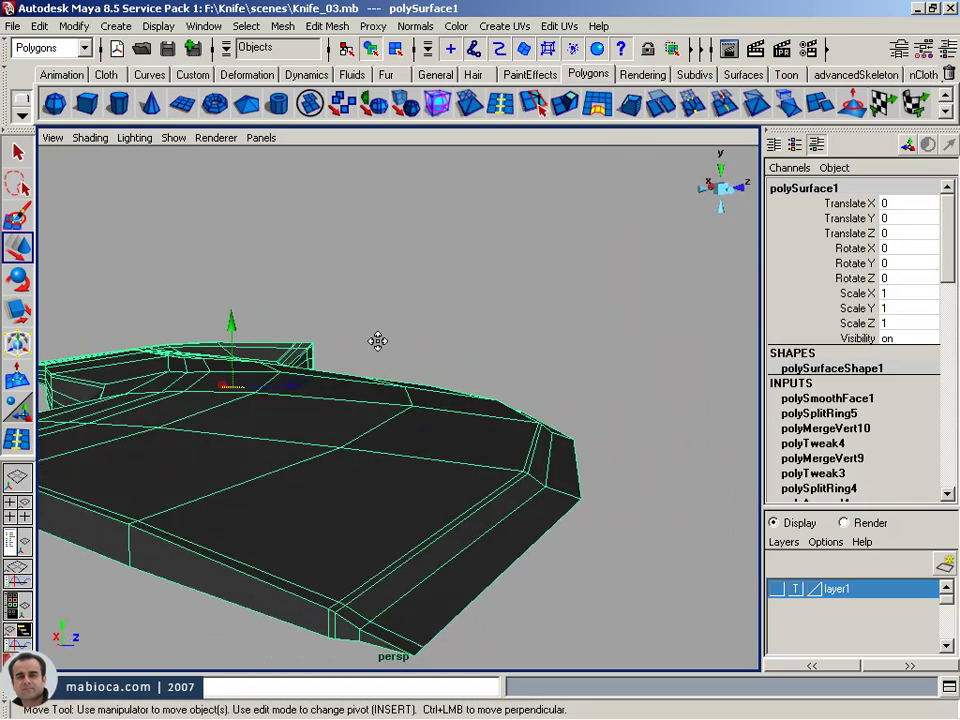
- Reapply Mesh > Smooth to the knife with G, giving polySmoothFace2 at 2 Divisions
alt+right_drag(377, 339, 392, 349)
mouse_move(392, 349)
alt+mouse_down()
mouse_move(216, 458)
mouse_move(167, 519)
mouse_move(274, 514)
mouse_move(116, 480)
mouse_move(47, 505)
mouse_move(390, 347)
mouse_move(281, 431)
mouse_move(282, 447)
mouse_move(287, 437)
alt+mouse_up()
alt+right_drag(287, 437, 255, 379)
mouse_move(255, 379)
alt+mouse_down()
mouse_move(336, 379)
mouse_move(315, 457)
mouse_move(508, 340)
alt+mouse_up()
mouse_move(626, 346)
alt+mouse_down()
mouse_move(474, 422)
mouse_move(482, 280)
mouse_move(386, 311)
mouse_move(439, 414)
mouse_move(431, 444)
mouse_move(418, 145)
mouse_move(336, 174)
mouse_move(302, 264)
mouse_move(512, 314)
alt+mouse_up()
key(g)
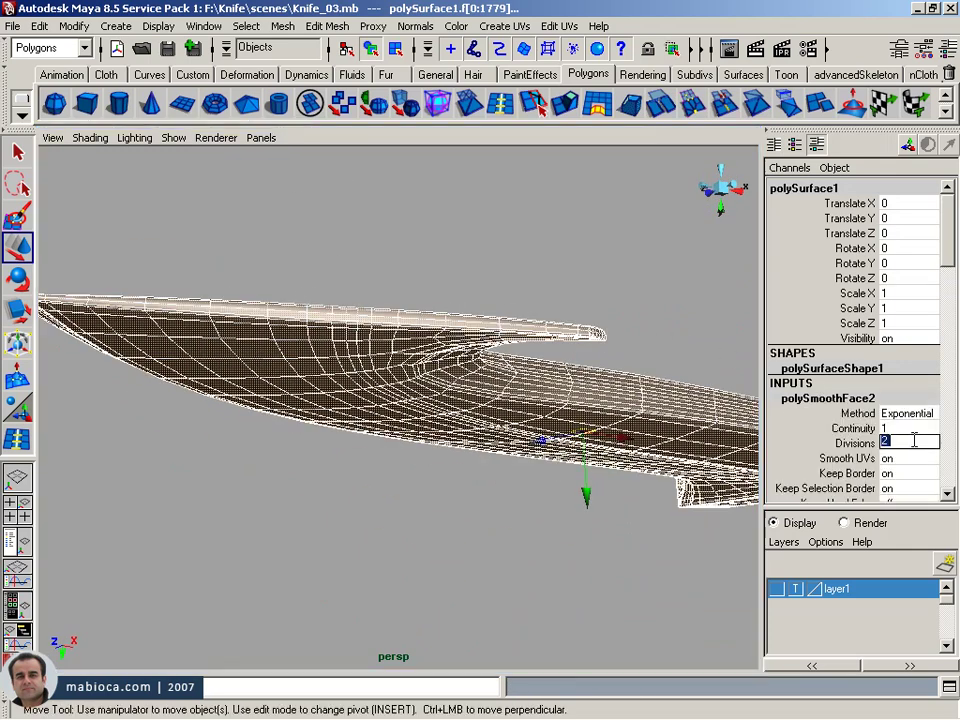
mouse_move(518, 506)
alt+mouse_down()
mouse_move(384, 504)
mouse_move(343, 431)
mouse_move(347, 373)
mouse_move(343, 510)
mouse_move(345, 398)
mouse_move(447, 396)
alt+mouse_up()
click(384, 504)
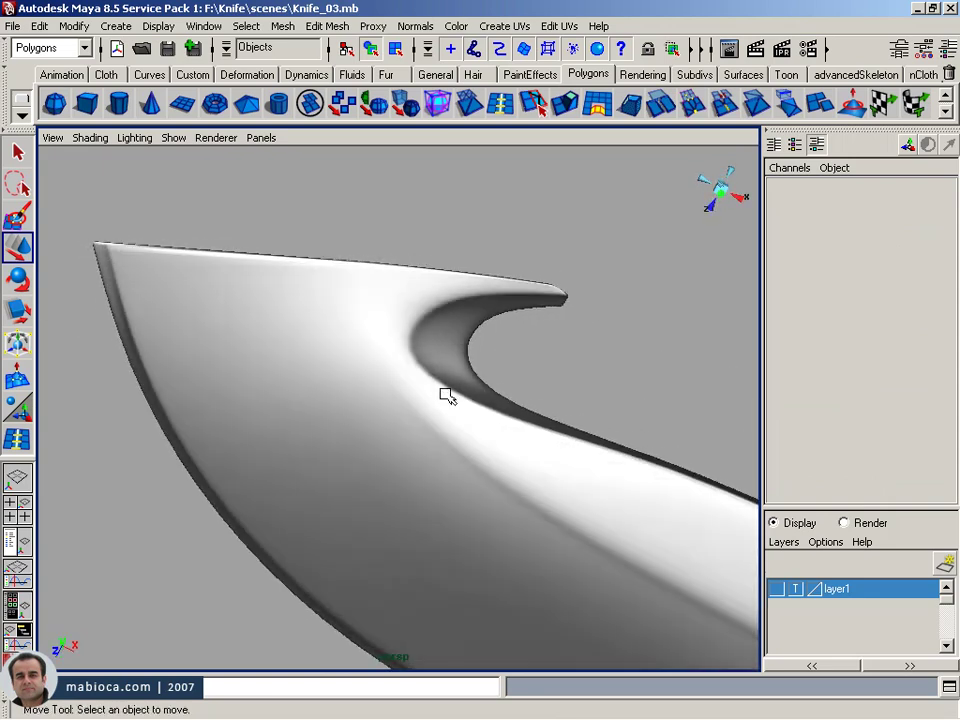
- Inspect the smoothed knife from all sides, including the notch near the tip
alt+middle_drag(482, 417, 446, 418)
mouse_move(446, 418)
alt+mouse_down()
mouse_move(291, 454)
mouse_move(287, 636)
mouse_move(287, 613)
mouse_move(403, 422)
alt+mouse_up()
mouse_move(403, 422)
alt+right_down()
mouse_move(82, 327)
mouse_move(356, 471)
mouse_move(744, 514)
mouse_move(538, 444)
mouse_move(490, 365)
mouse_move(344, 317)
alt+right_up()
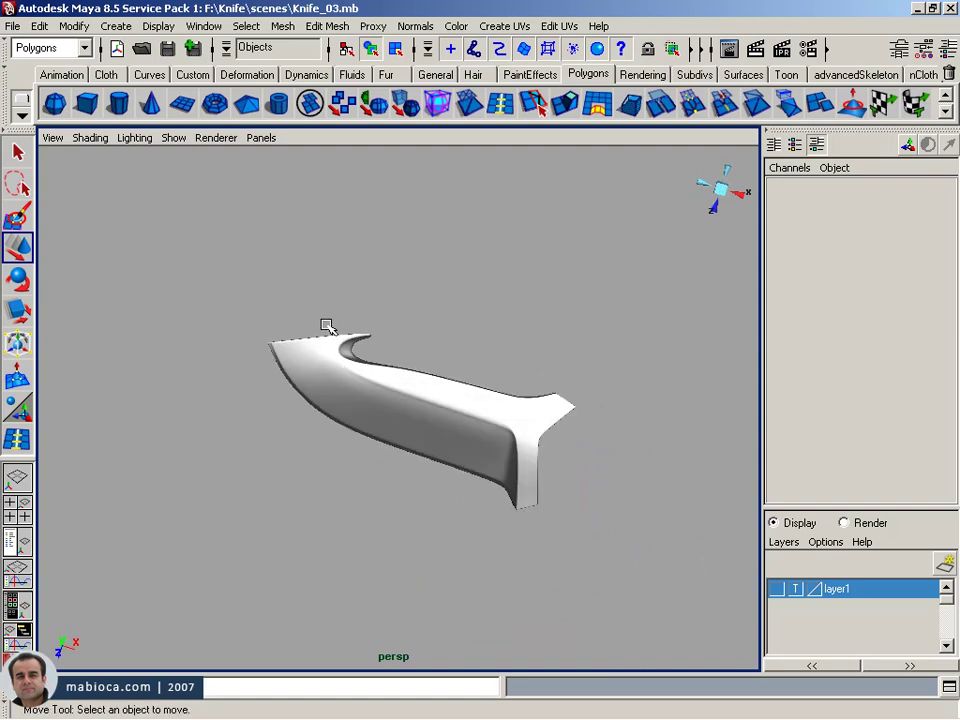
ctrl+alt+drag(327, 327, 409, 405)
click(337, 494)
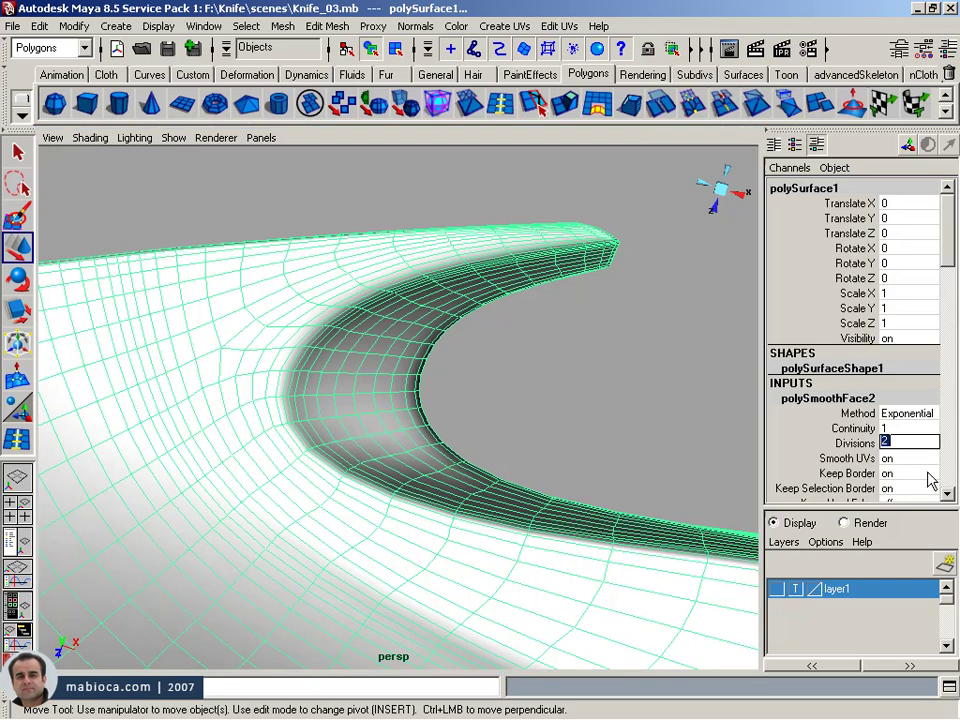
click(574, 364)
mouse_move(675, 439)
alt+right_down()
mouse_move(520, 407)
mouse_move(166, 307)
alt+right_up()
mouse_move(166, 307)
alt+mouse_down()
mouse_move(375, 493)
mouse_move(377, 437)
mouse_move(650, 580)
mouse_move(716, 601)
alt+mouse_up()
alt+right_drag(716, 601, 489, 529)
mouse_move(489, 529)
alt+mouse_down()
mouse_move(501, 478)
mouse_move(542, 424)
mouse_move(667, 411)
mouse_move(641, 409)
mouse_move(673, 441)
mouse_move(544, 536)
mouse_move(606, 535)
alt+mouse_up()
mouse_move(590, 477)
alt+mouse_down()
mouse_move(452, 437)
mouse_move(530, 351)
alt+mouse_up()
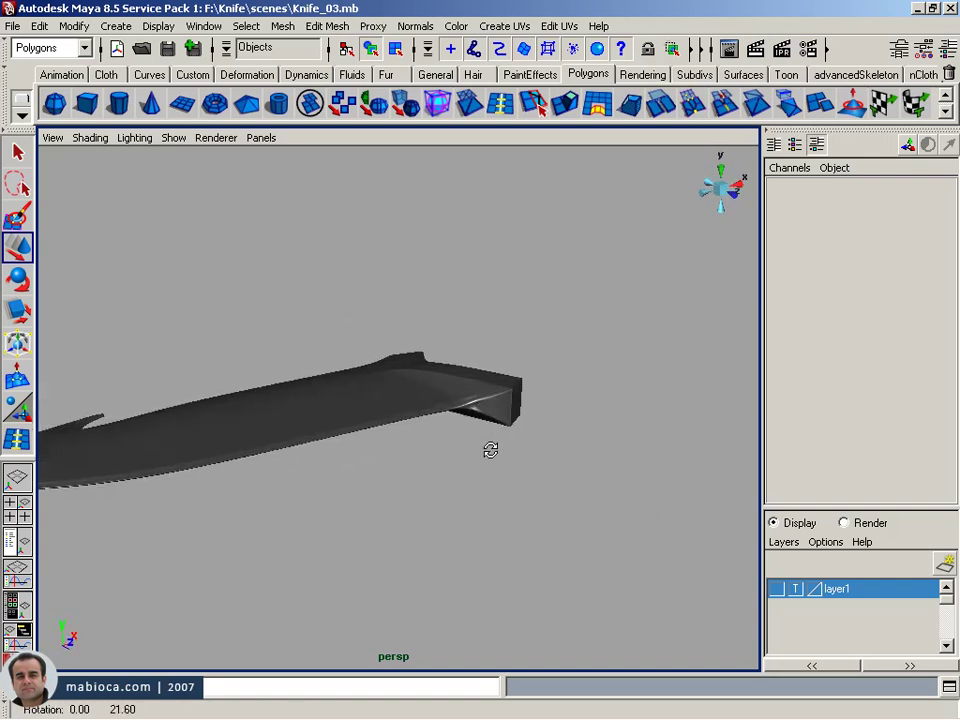
mouse_move(419, 448)
alt+mouse_down()
mouse_move(392, 504)
mouse_move(352, 468)
alt+mouse_up()
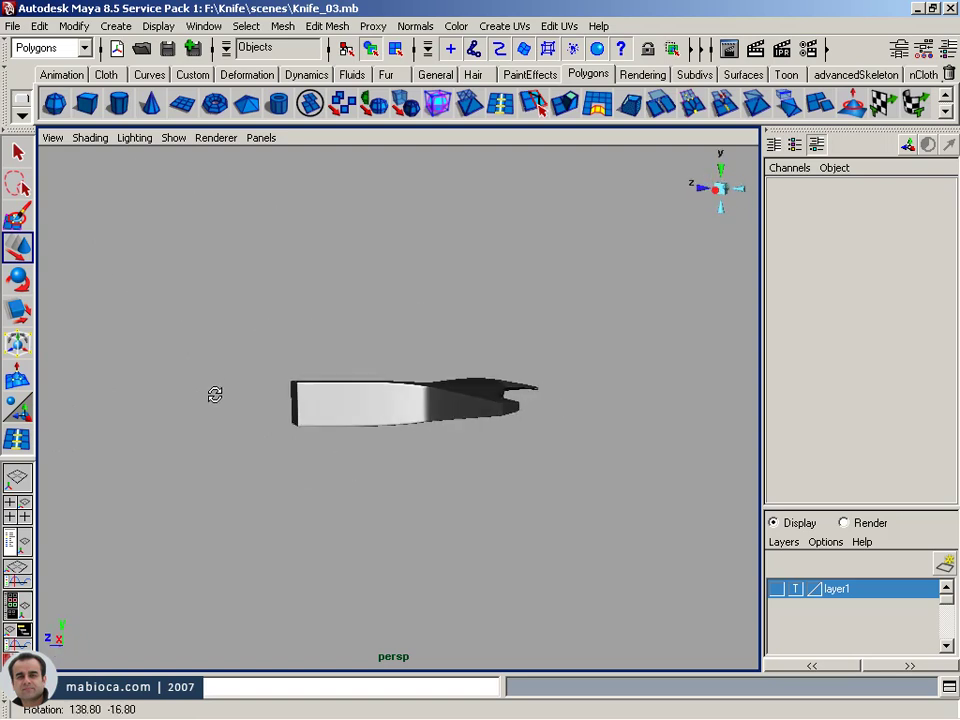
mouse_move(244, 523)
alt+mouse_down()
mouse_move(420, 474)
mouse_move(362, 409)
alt+mouse_up()
- Maximize the top view with the reference photo and pan to the knife's handle area
key(space)
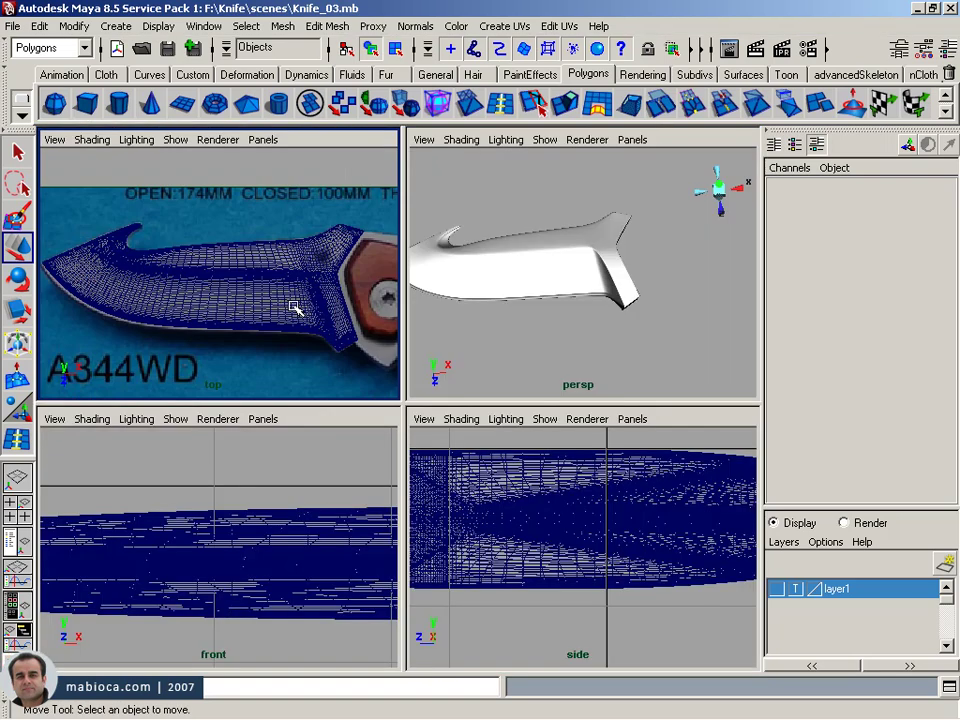
key(space)
alt+middle_drag(372, 345, 413, 343)
alt+middle_drag(380, 426, 343, 426)
mouse_move(540, 434)
alt+middle_down()
mouse_move(257, 422)
mouse_move(251, 375)
mouse_move(103, 359)
alt+middle_up()
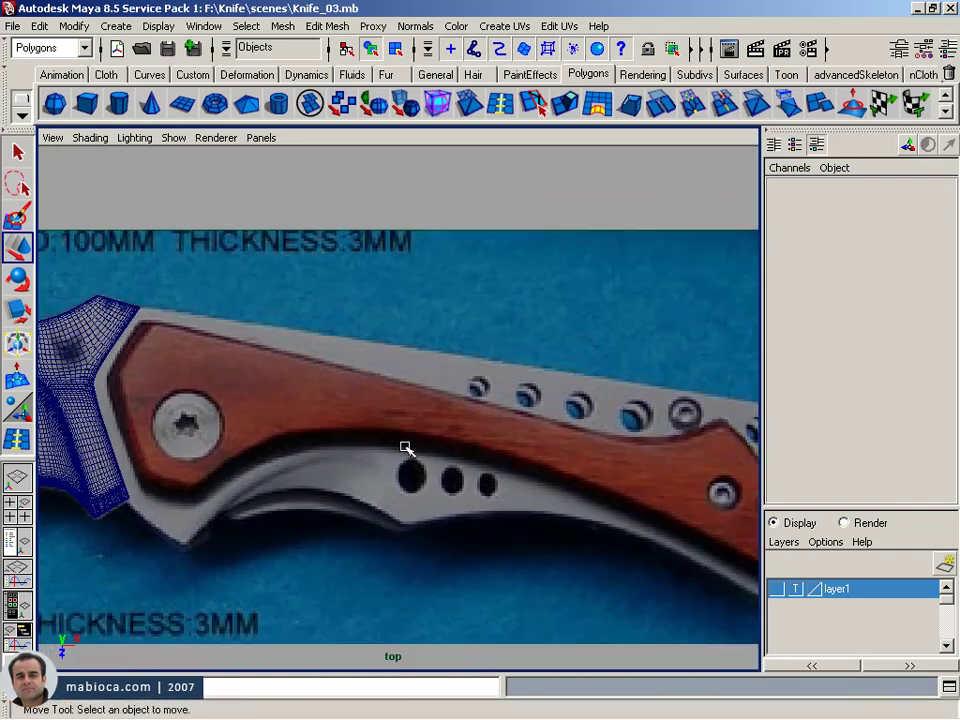